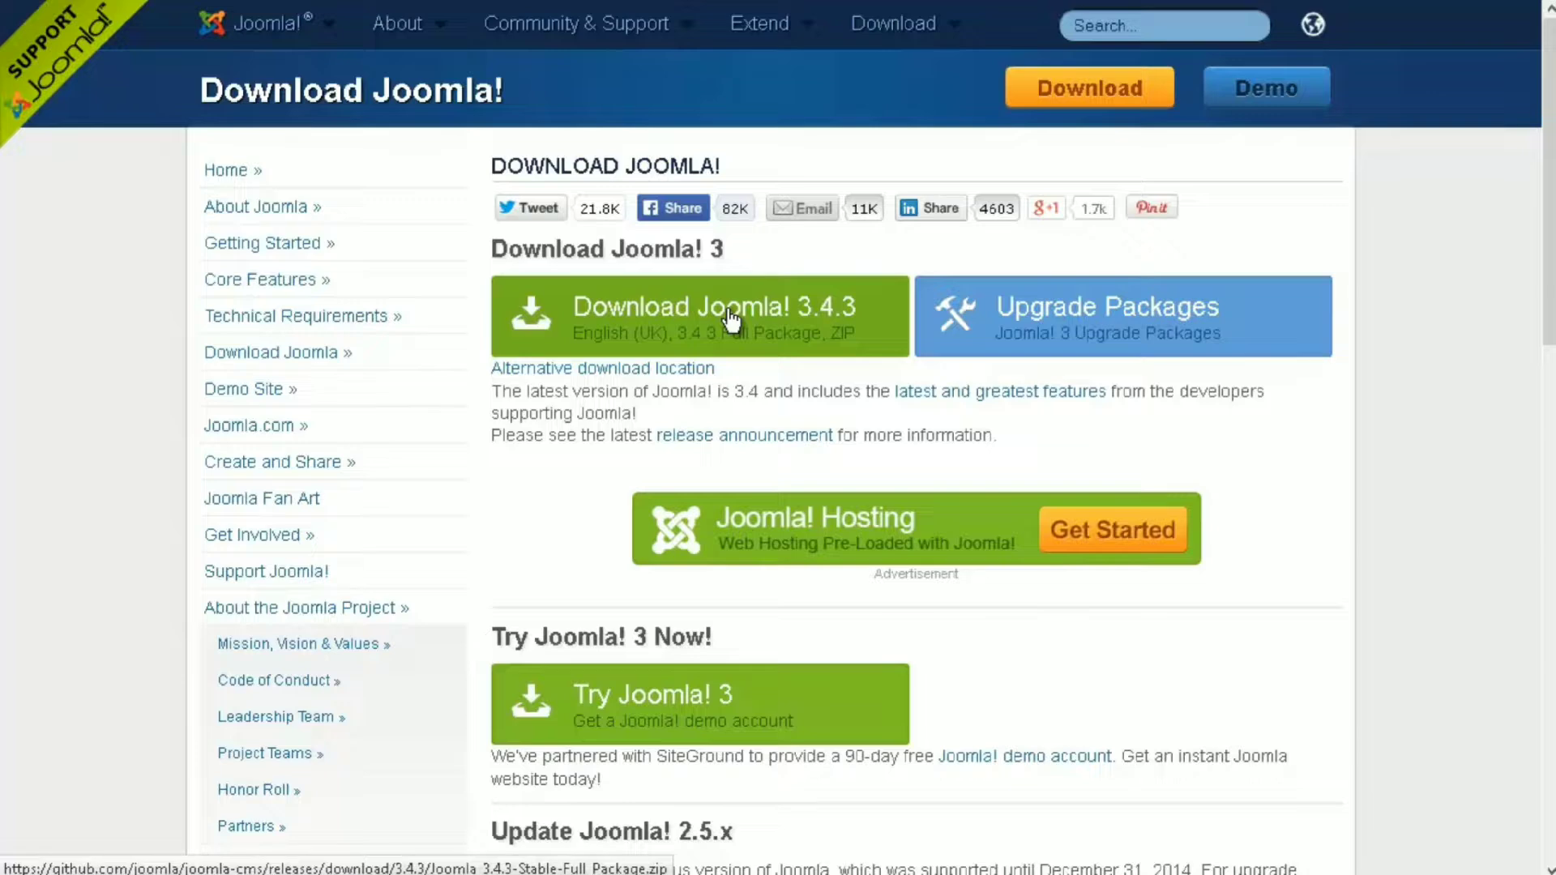
- Download the Joomla! 3.4.3 full package as a saved ZIP file and open the technical requirements page
click(731, 319)
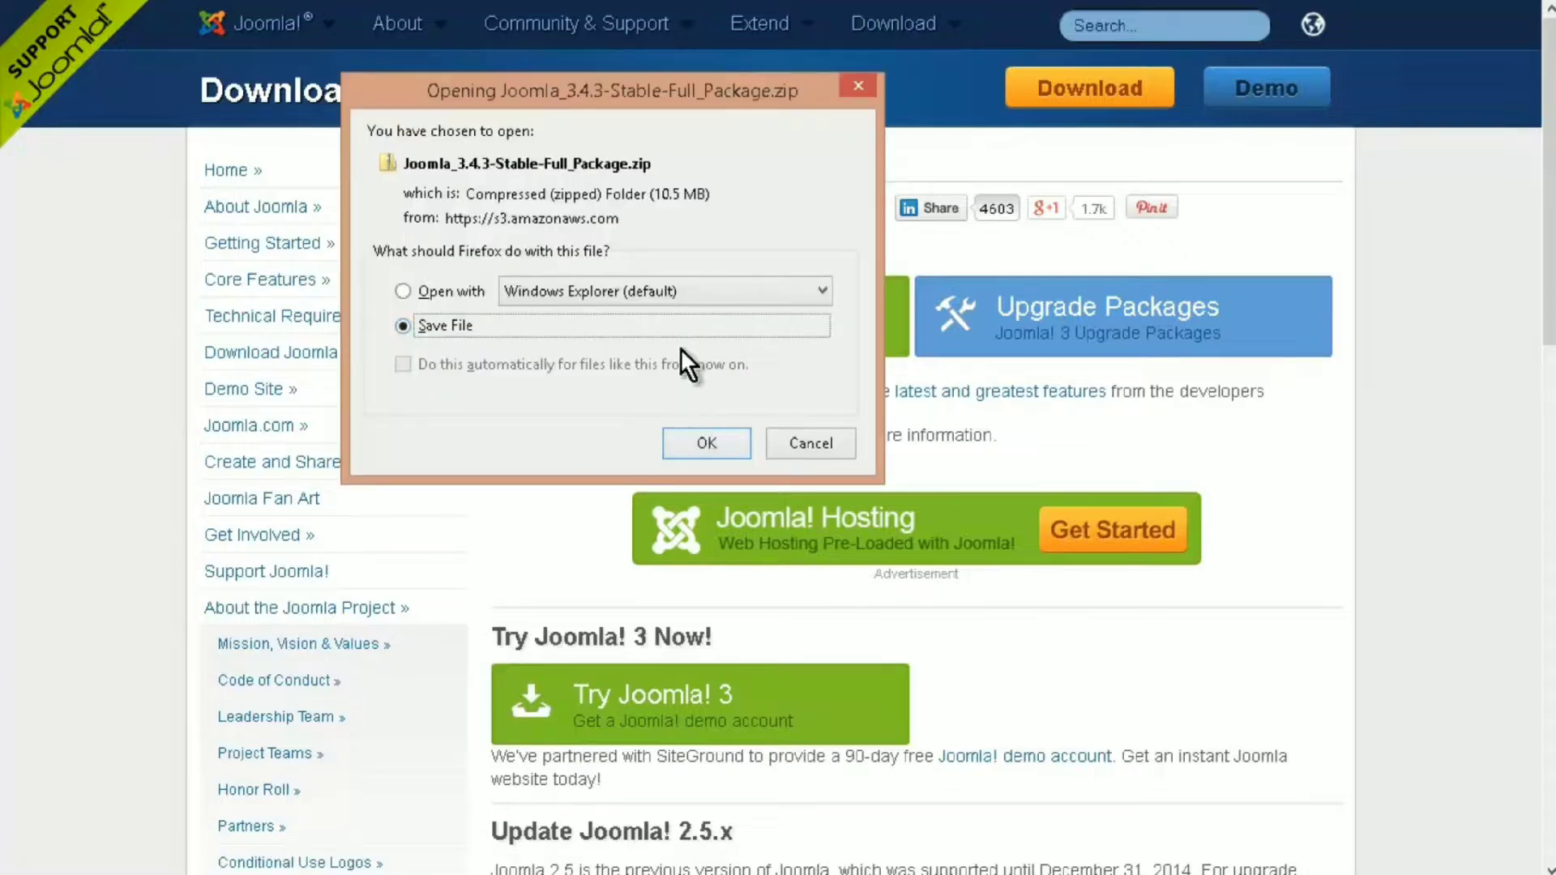
key(Return)
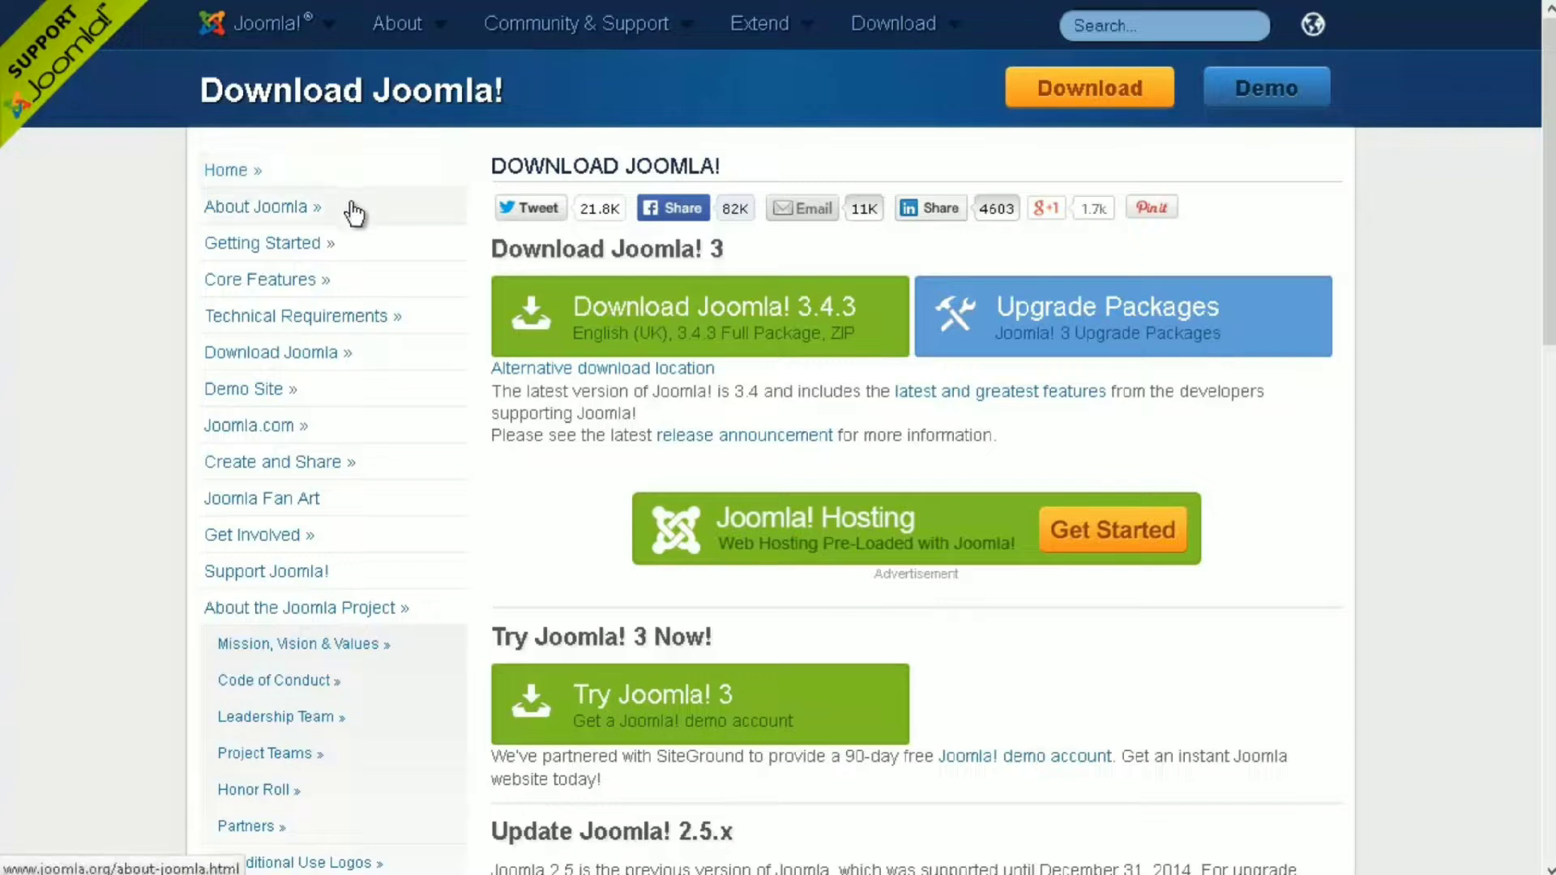
click(321, 318)
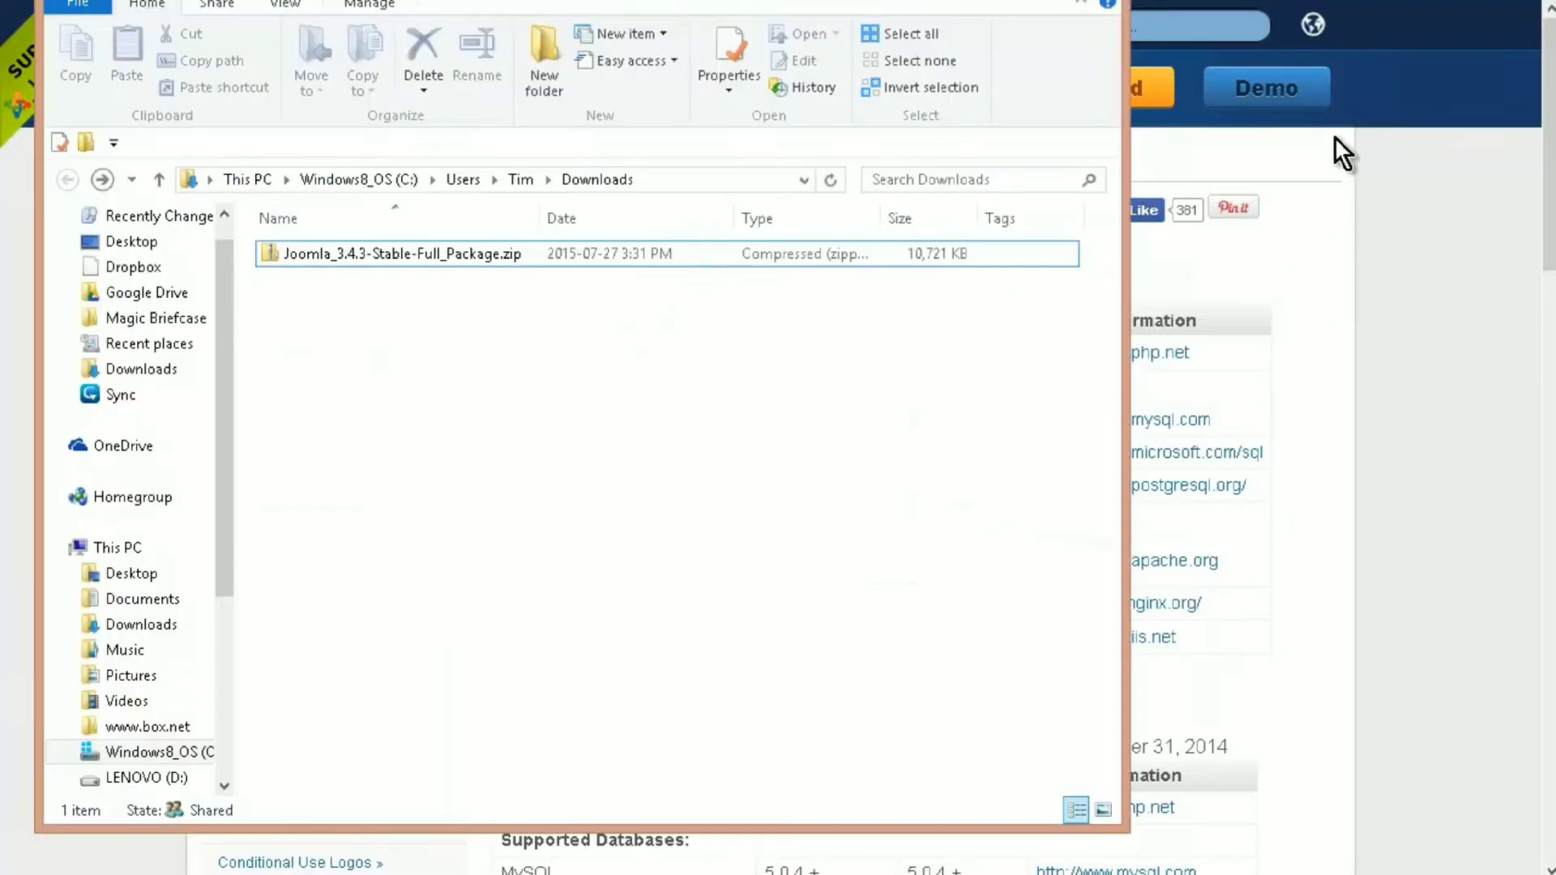
- In the Downloads folder, extract Joomla_3.4.3-Stable-Full_Package.zip with 7-Zip into a folder of the same name
right_click(381, 250)
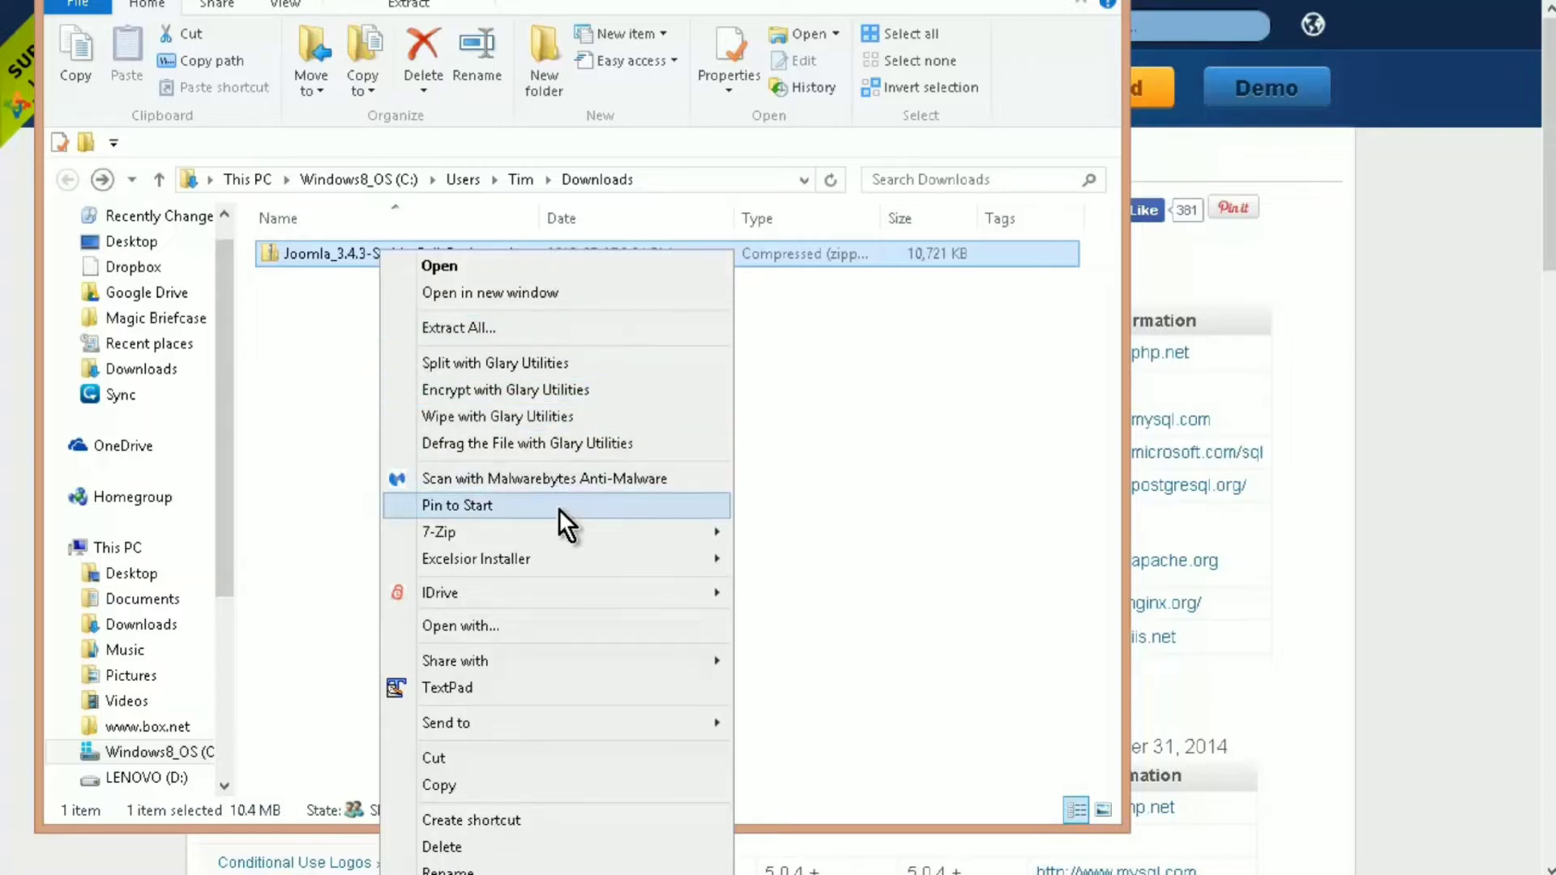
mouse_move(561, 525)
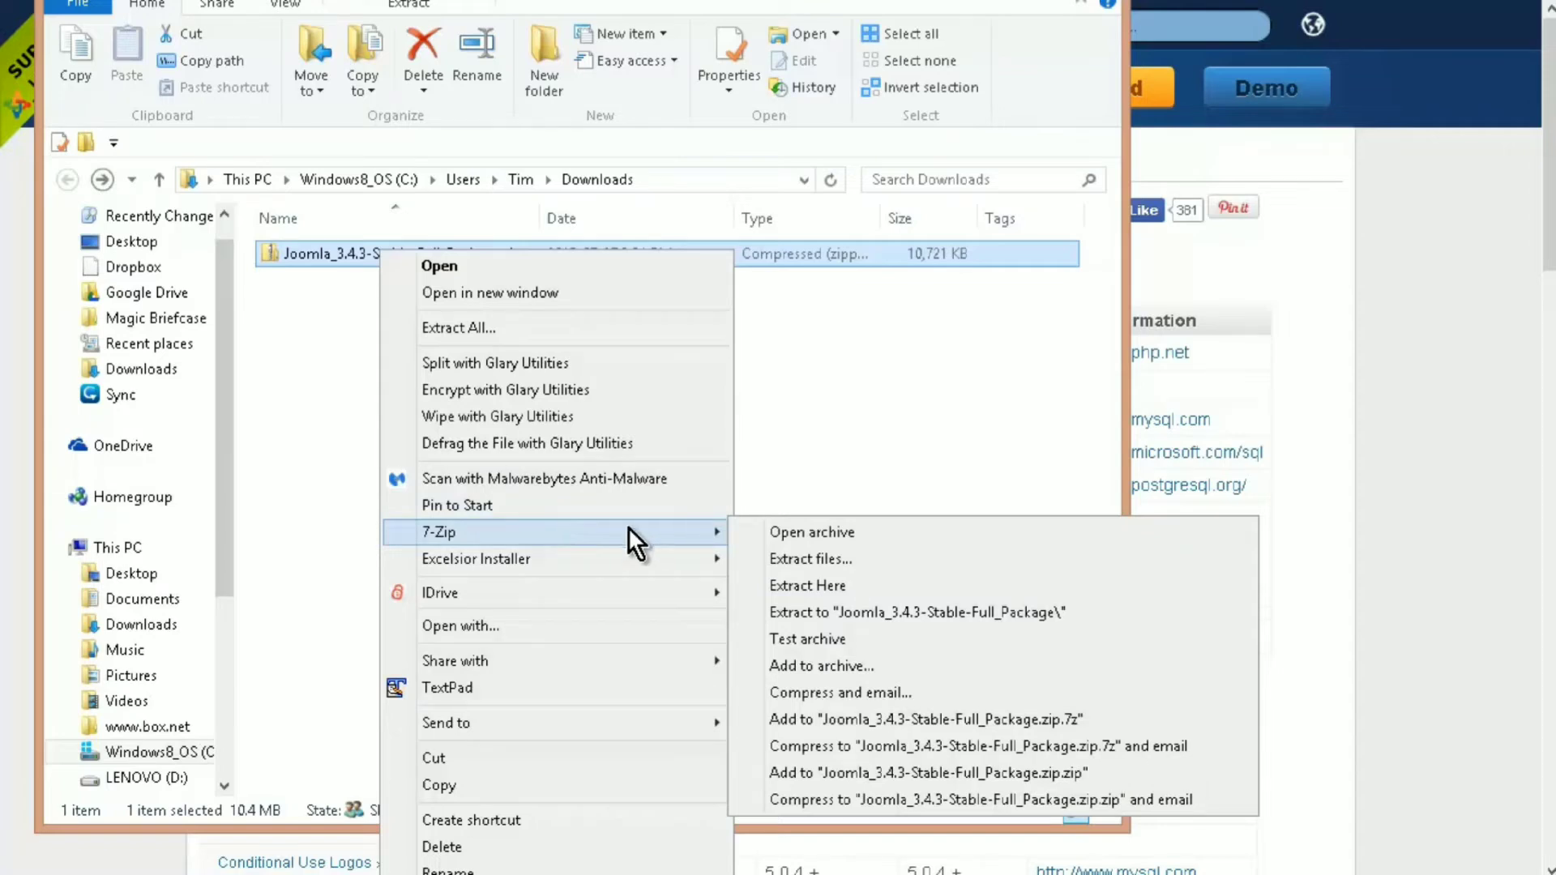
click(901, 584)
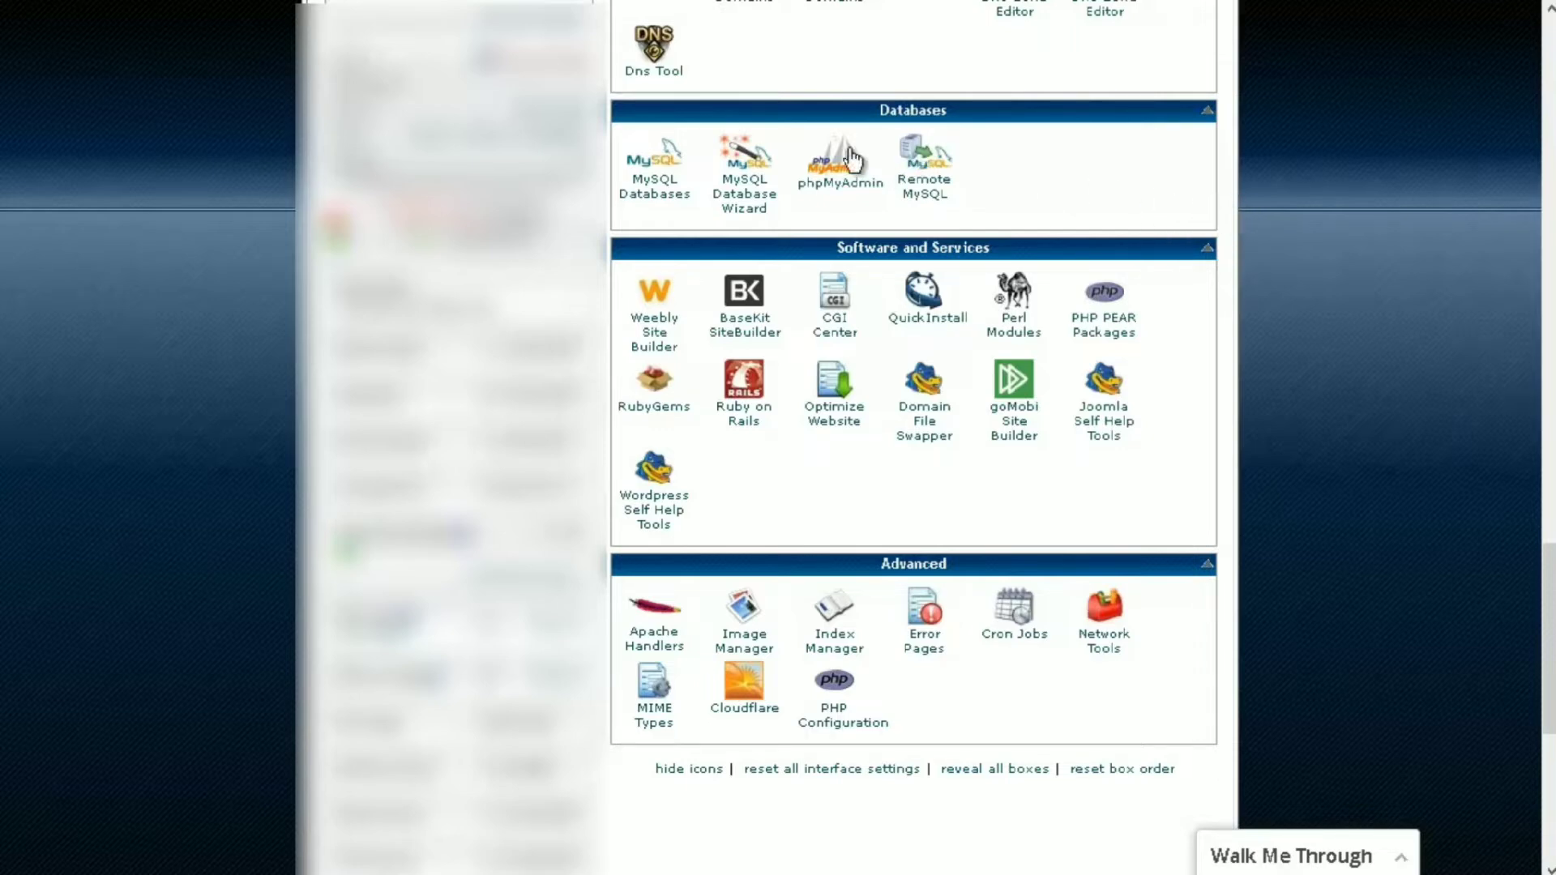
- Create a new database with the name suffix joomla using the hosting control panel's MySQL Database Wizard
click(743, 154)
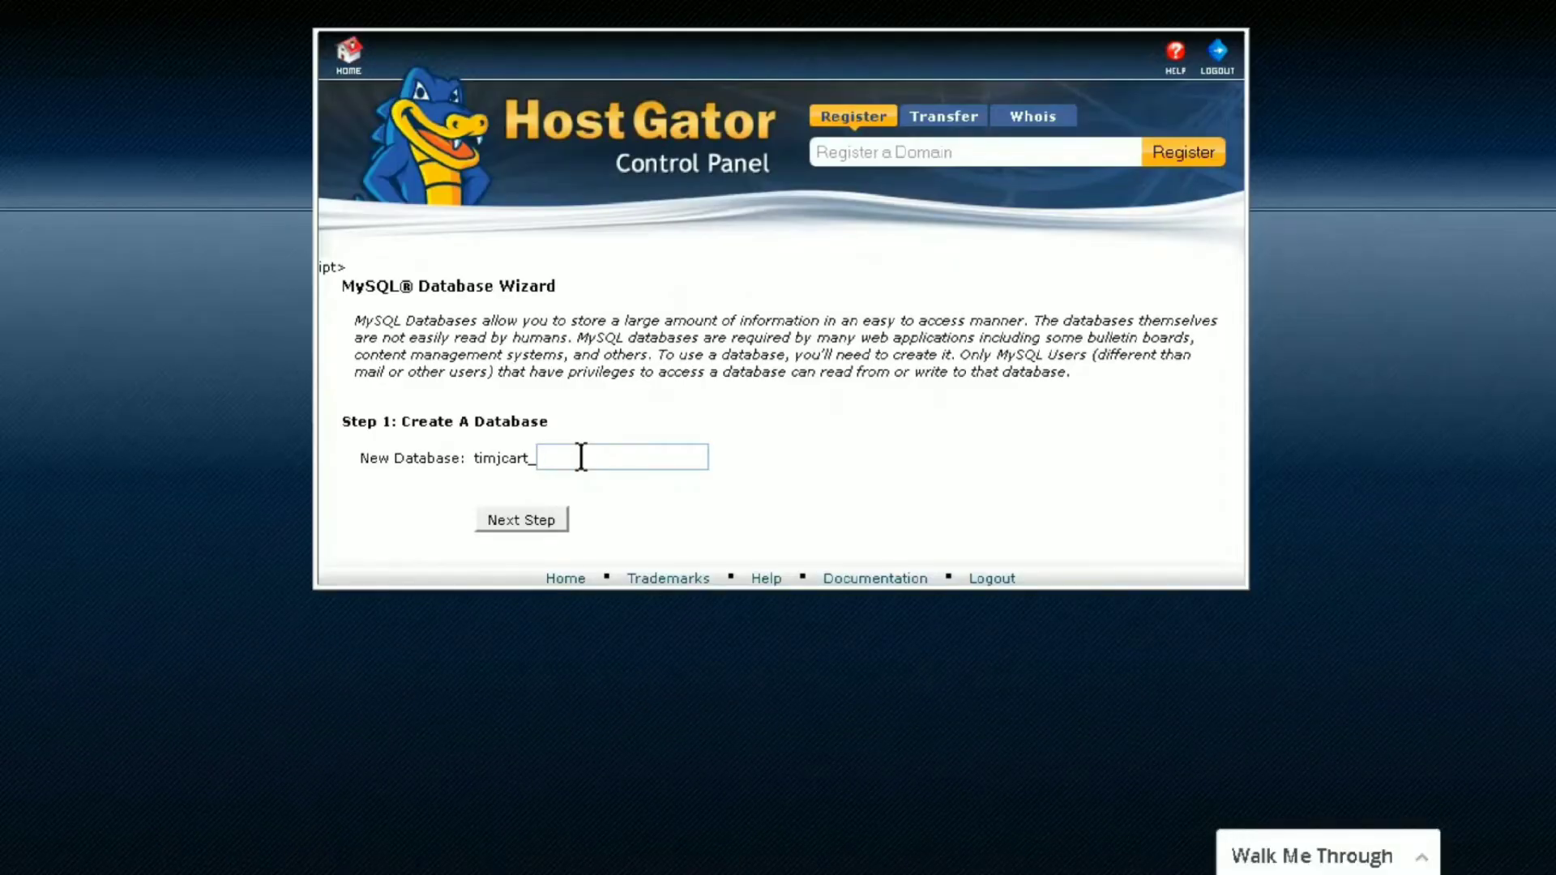
text(joomla)
key(Return)
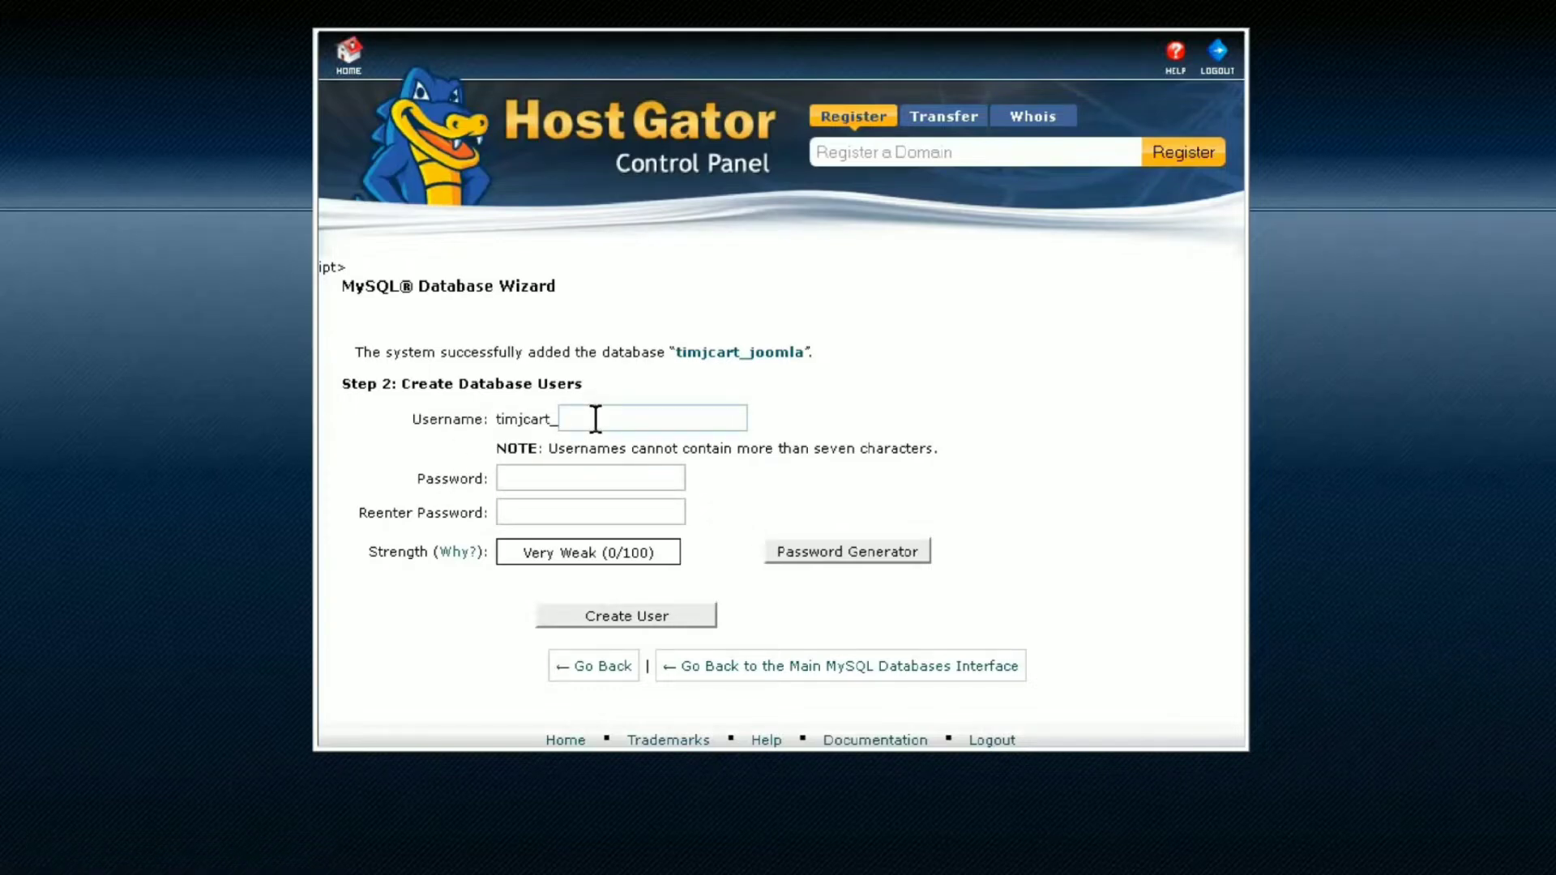
- Create the database user joomla with a generated password, copying that password to the clipboard before using it
text(joomla)
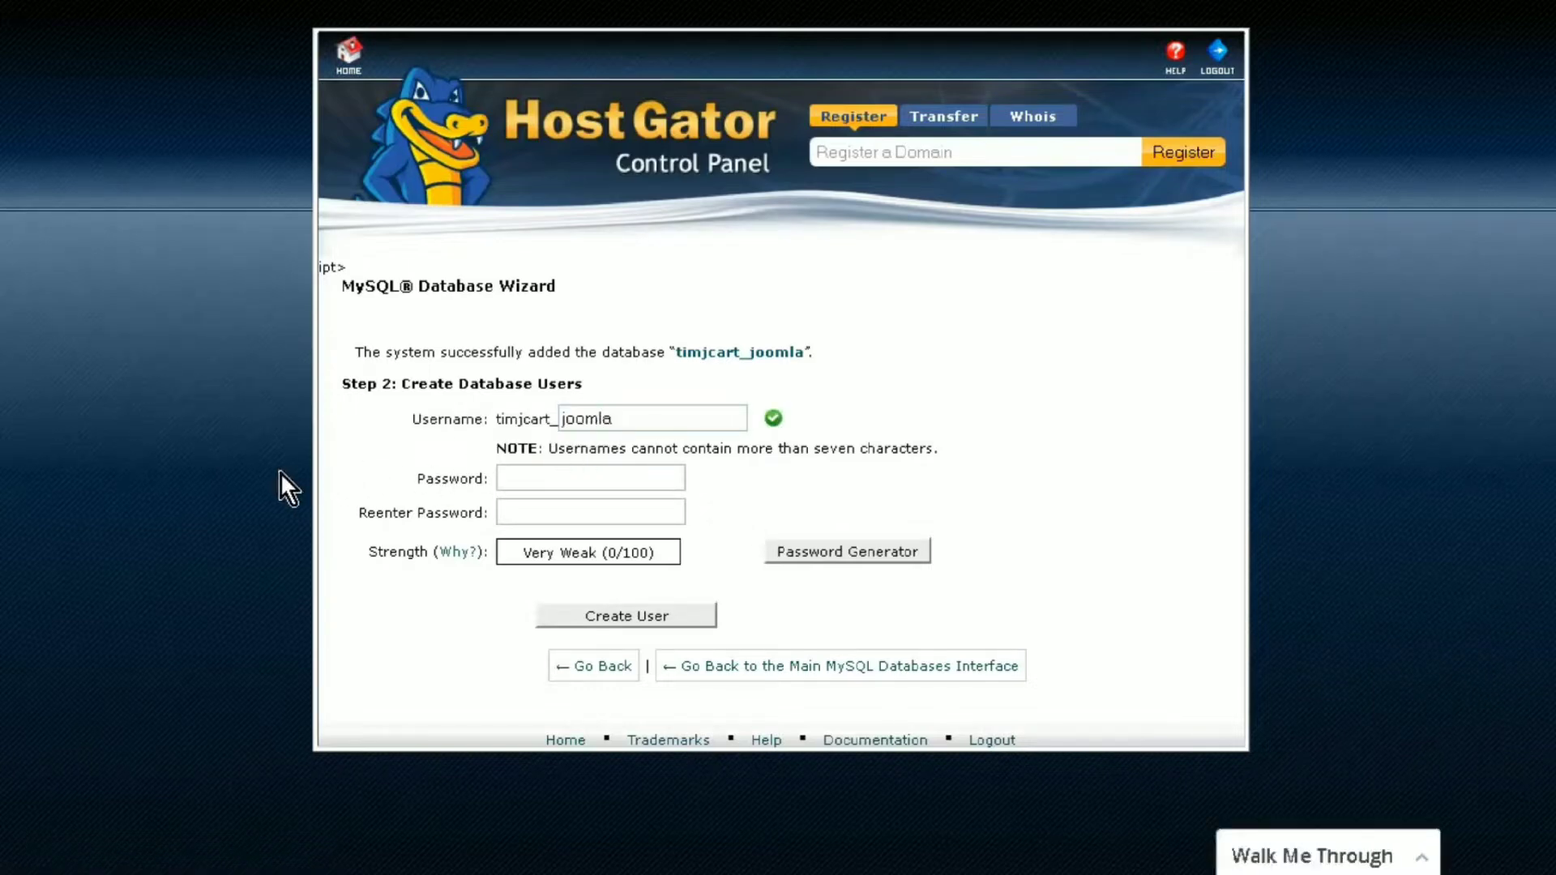
click(844, 549)
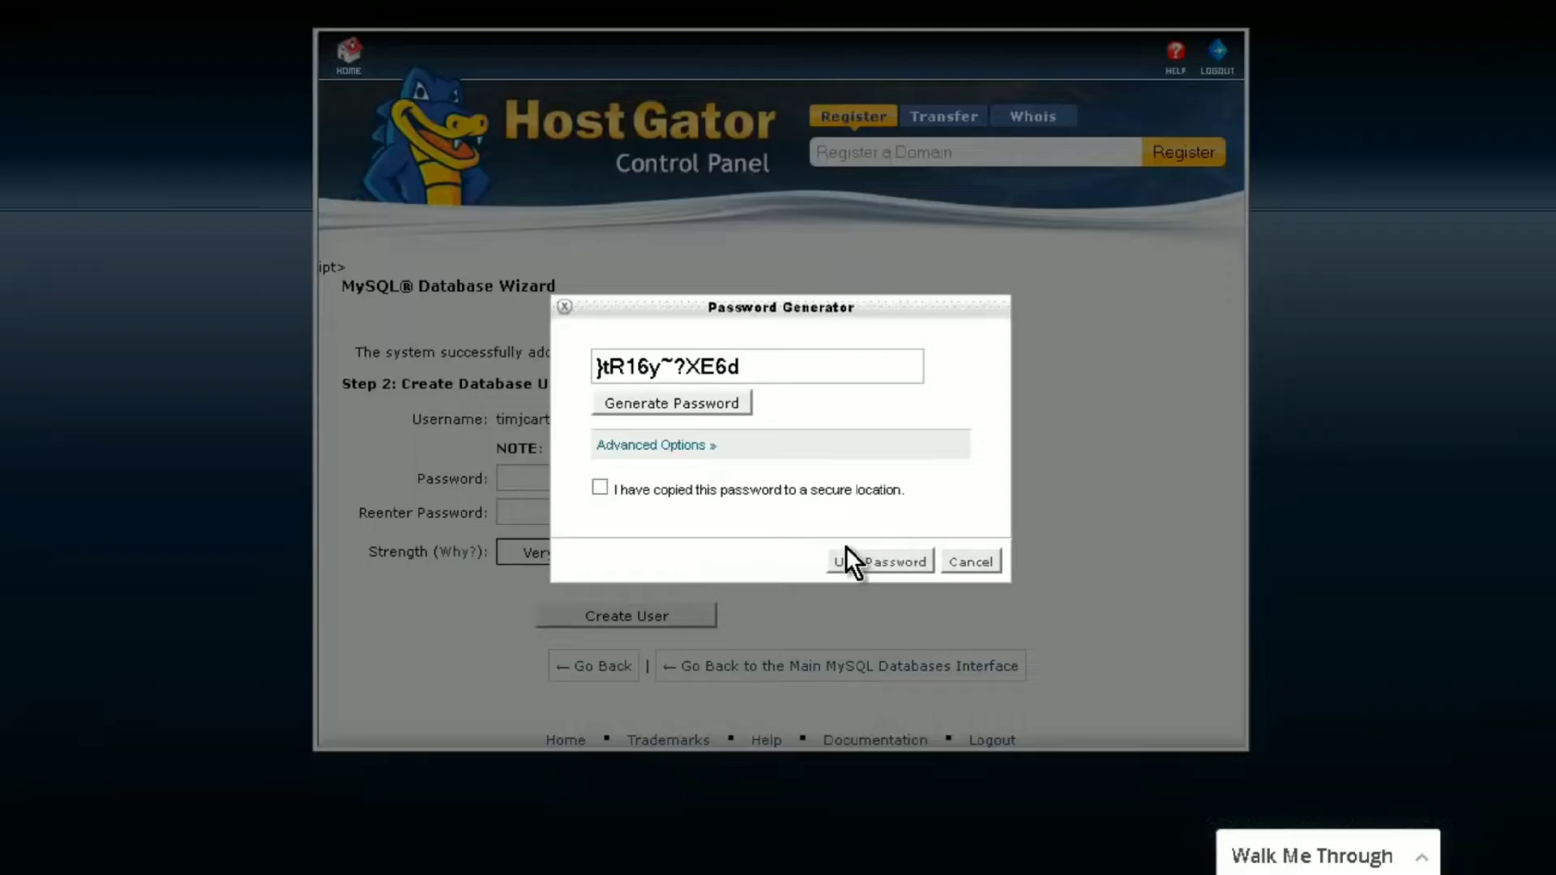
drag(742, 366, 518, 363)
right_click(646, 362)
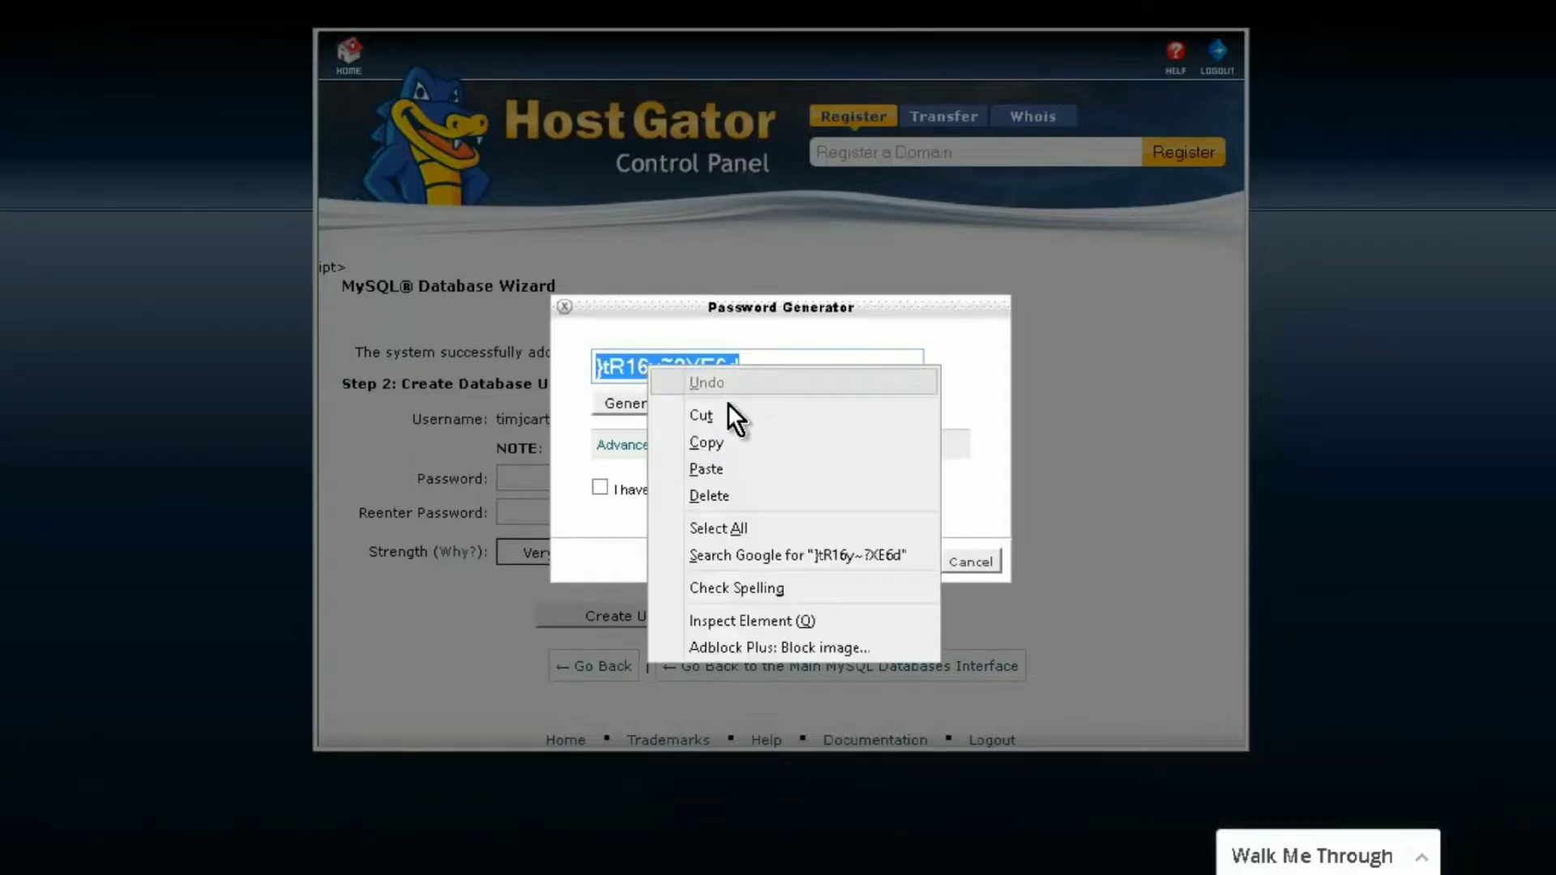
click(728, 442)
click(598, 489)
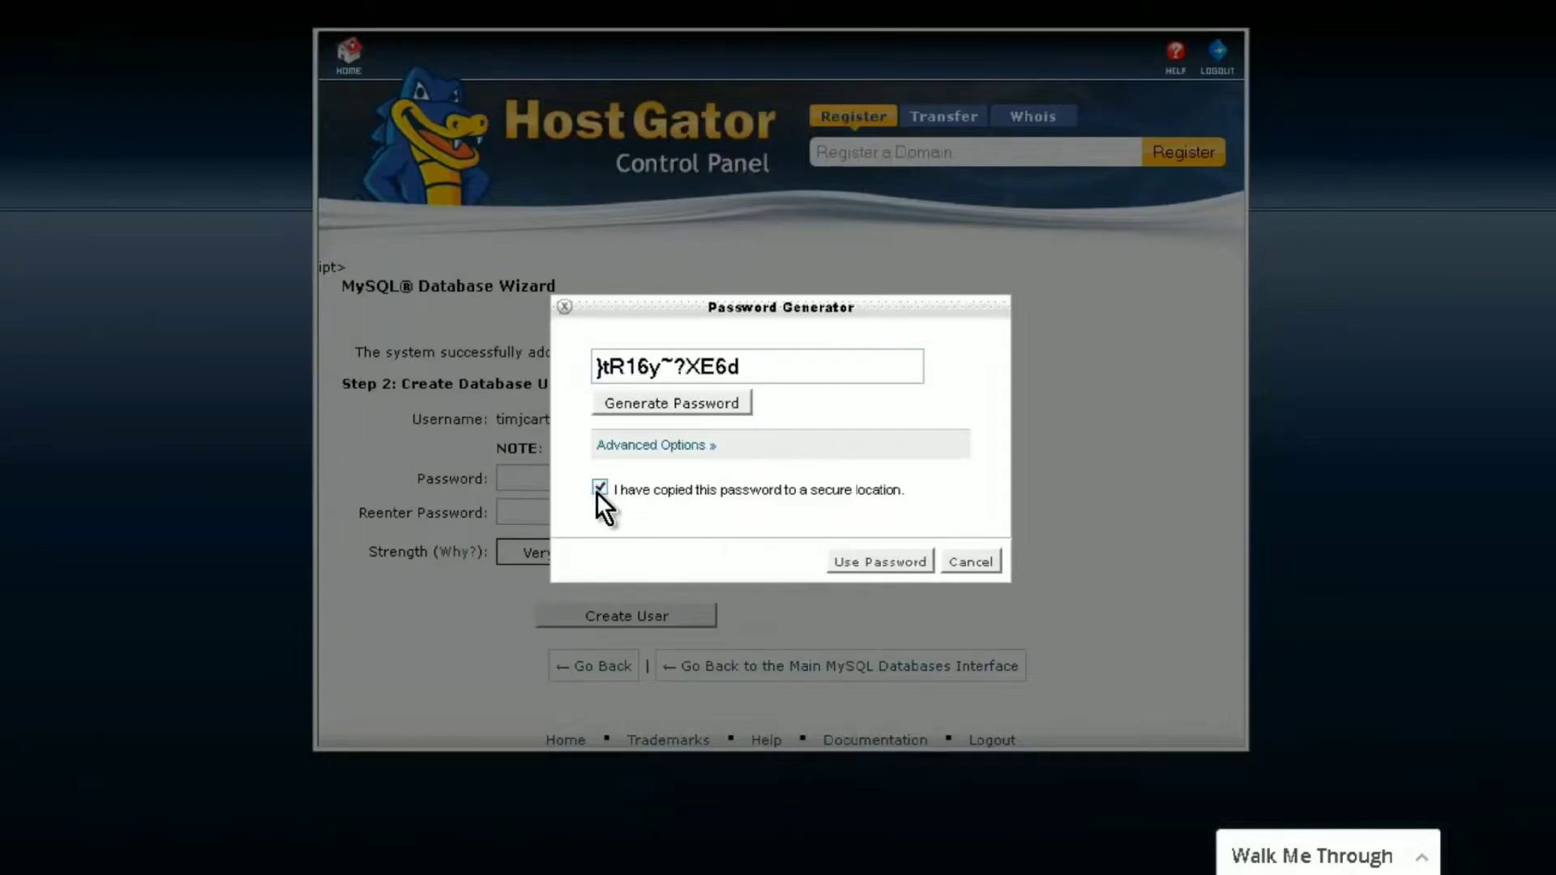
click(863, 561)
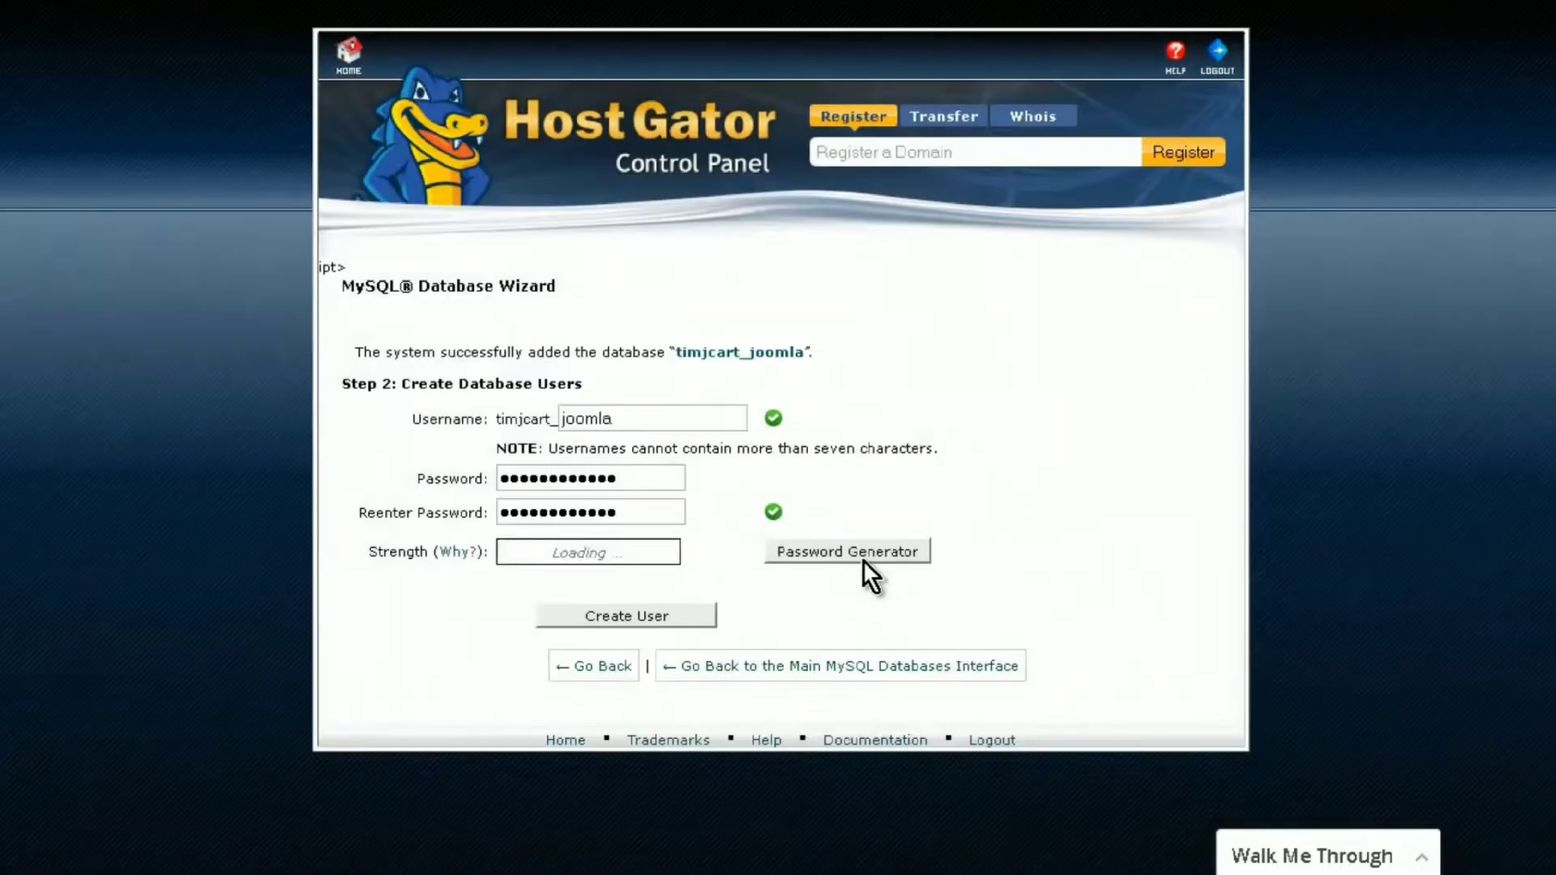
click(634, 619)
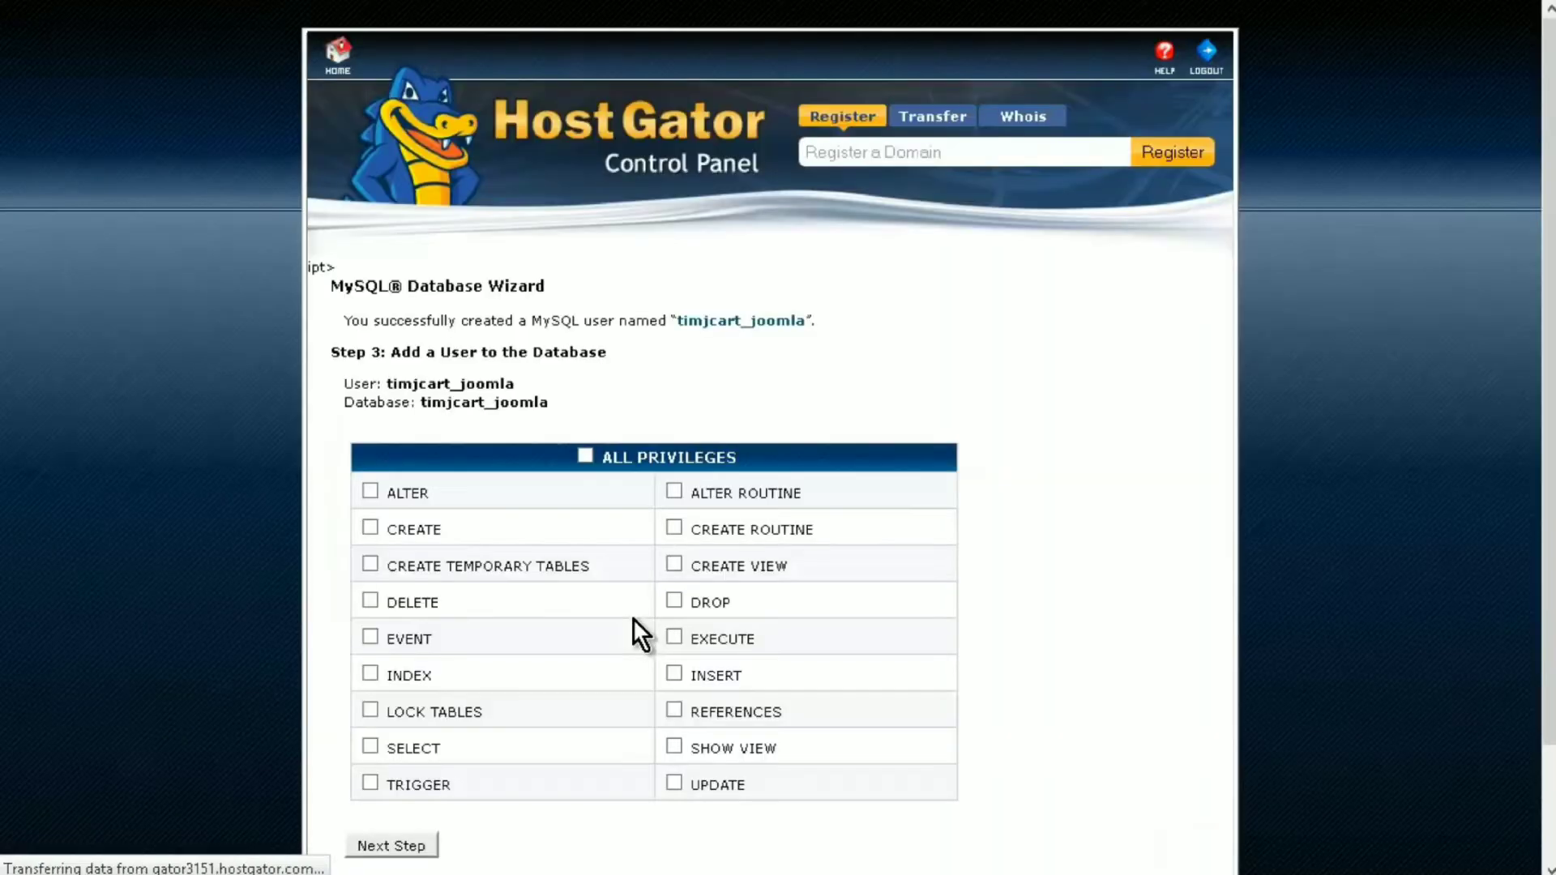
- Grant the new user all privileges on the Joomla database and complete the wizard
click(580, 453)
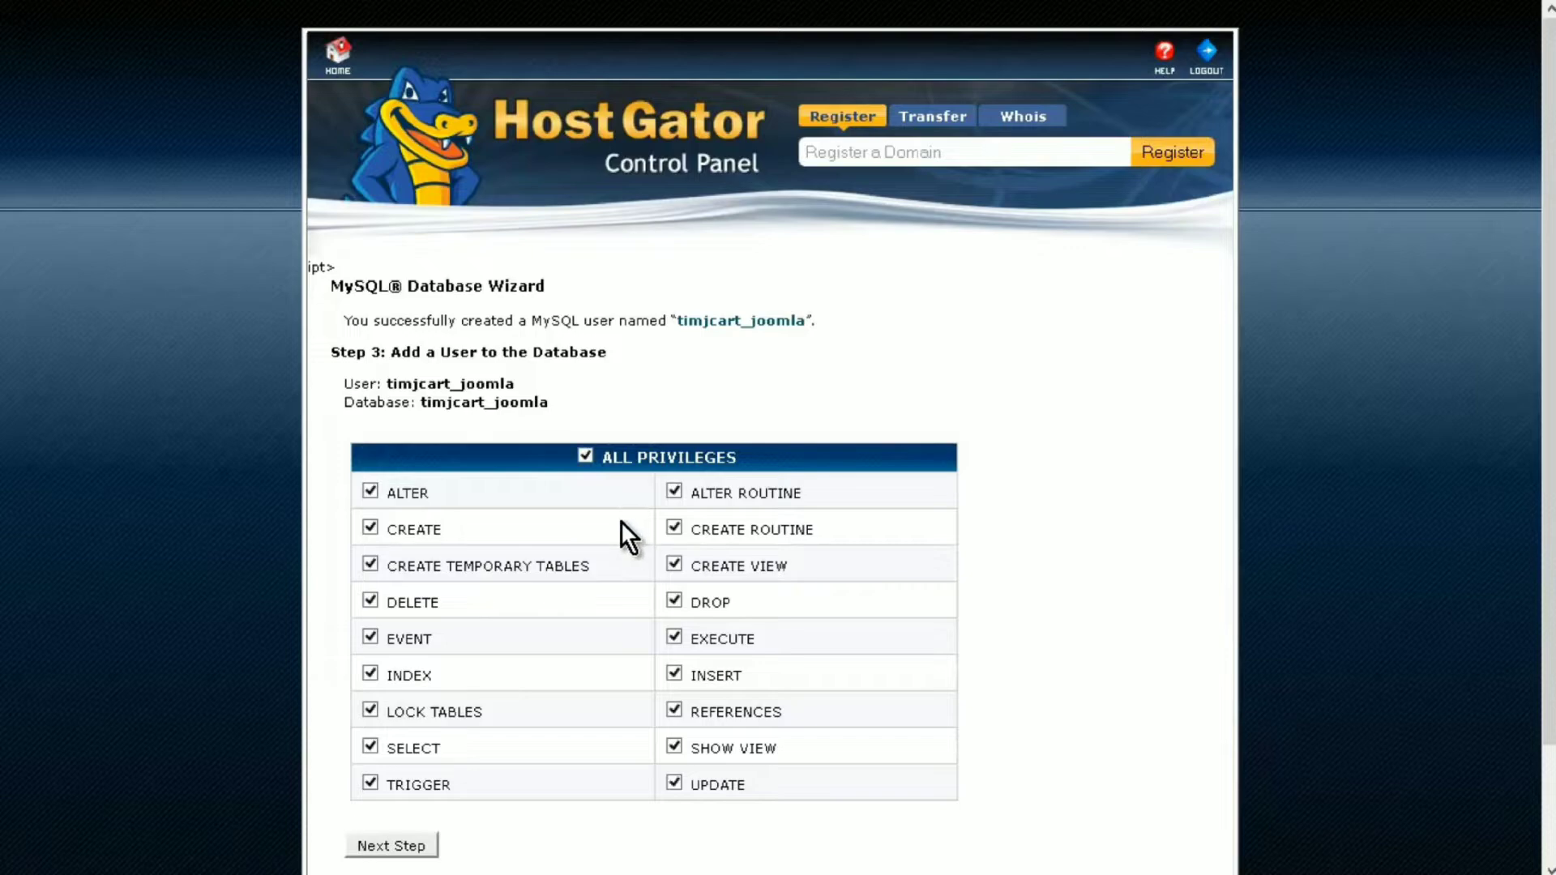
scroll(572, 536, down, 2)
click(410, 713)
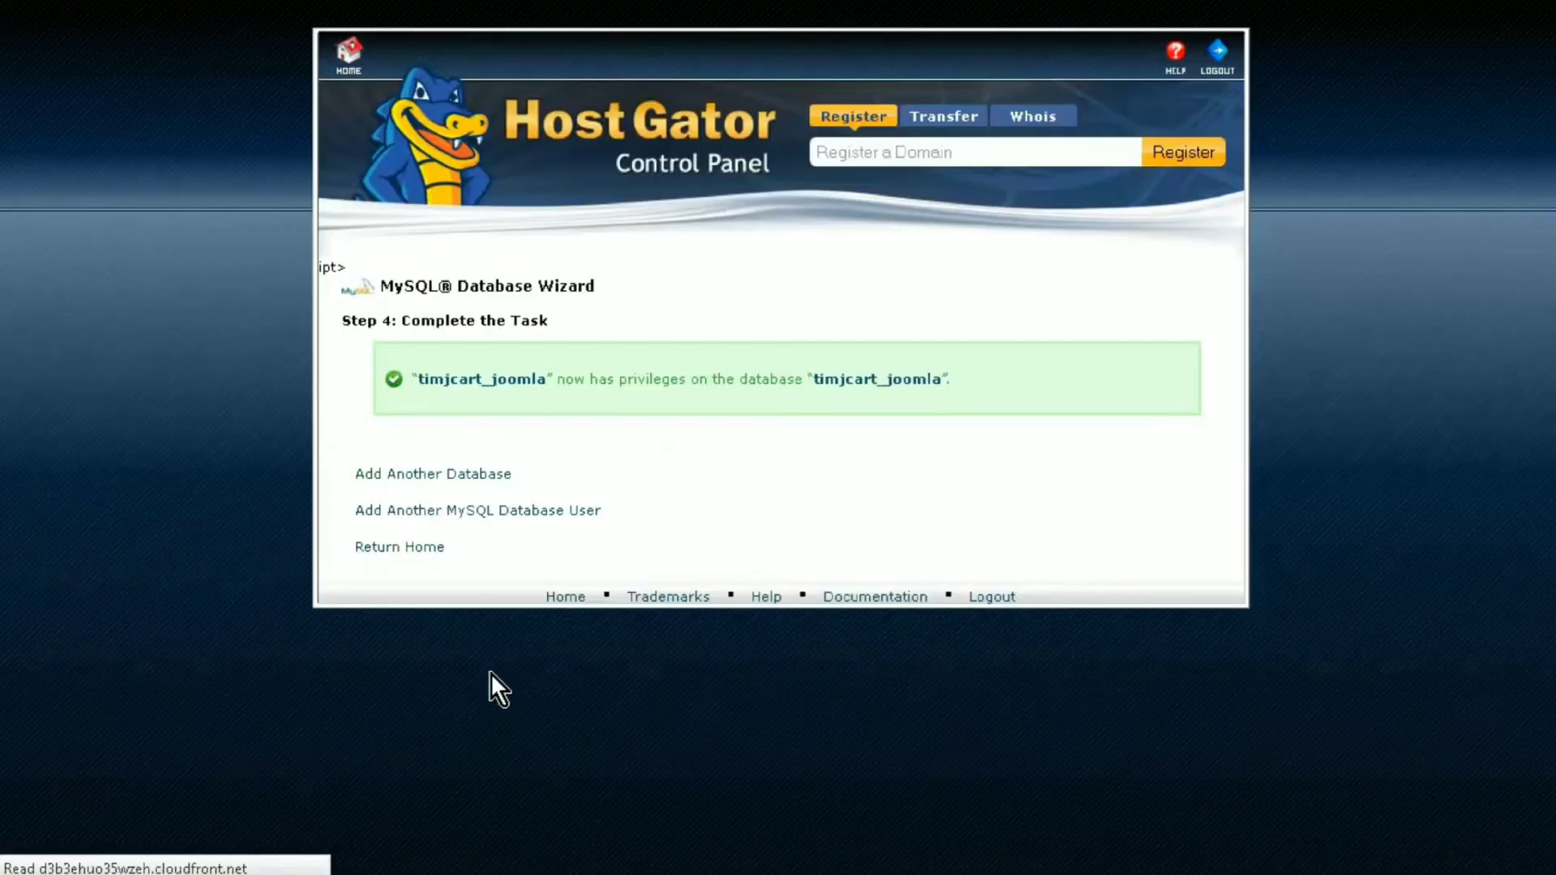
- Switch to the untitled Notepad document and paste the copied database password below blank space
mouse_move(300, 873)
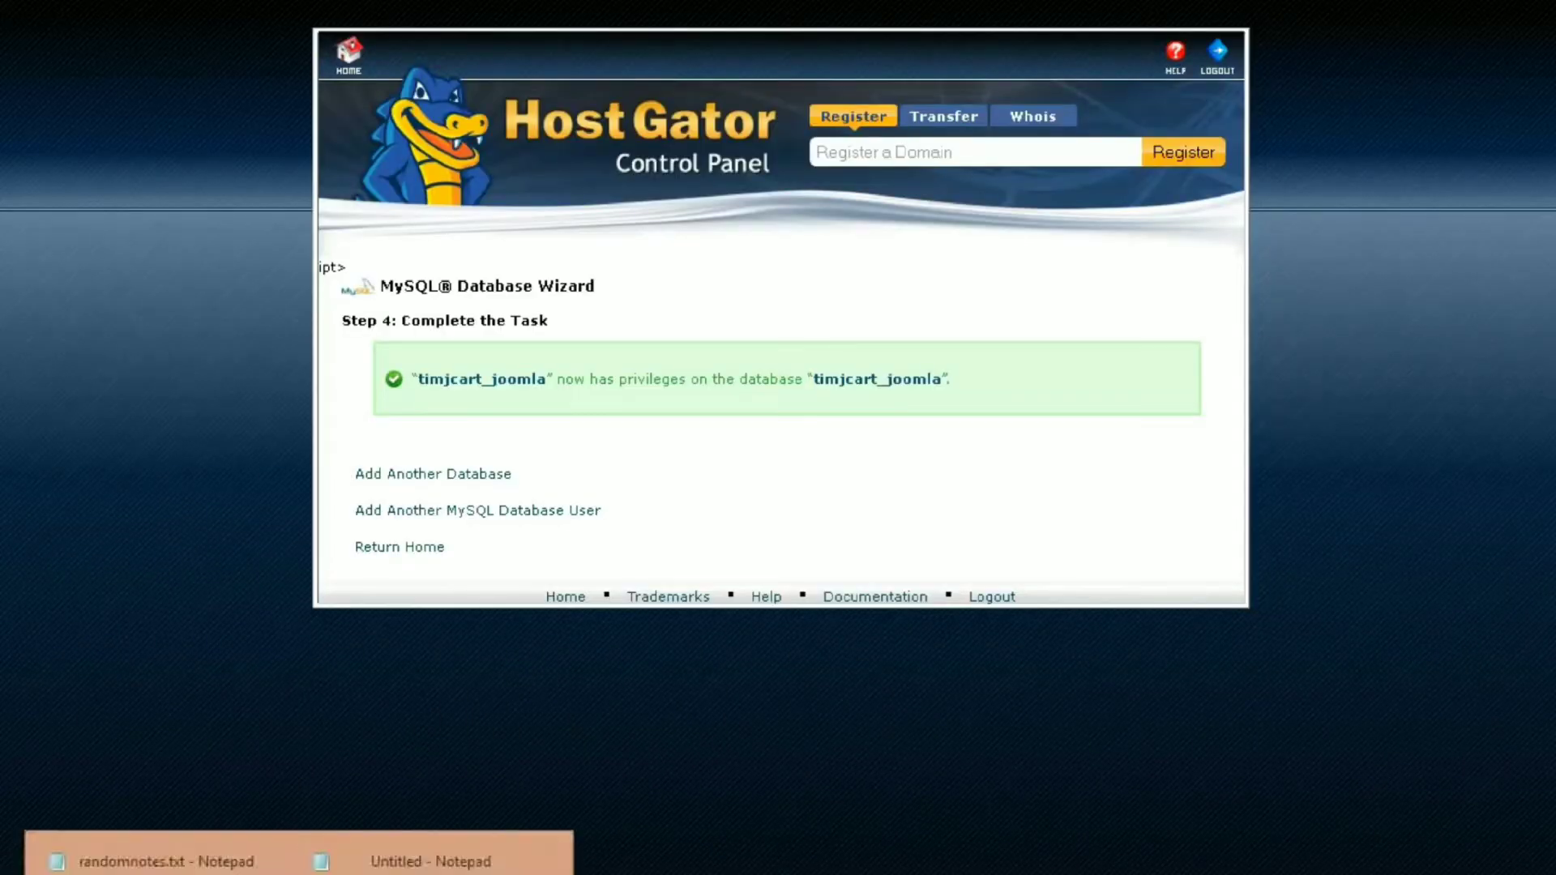
click(422, 861)
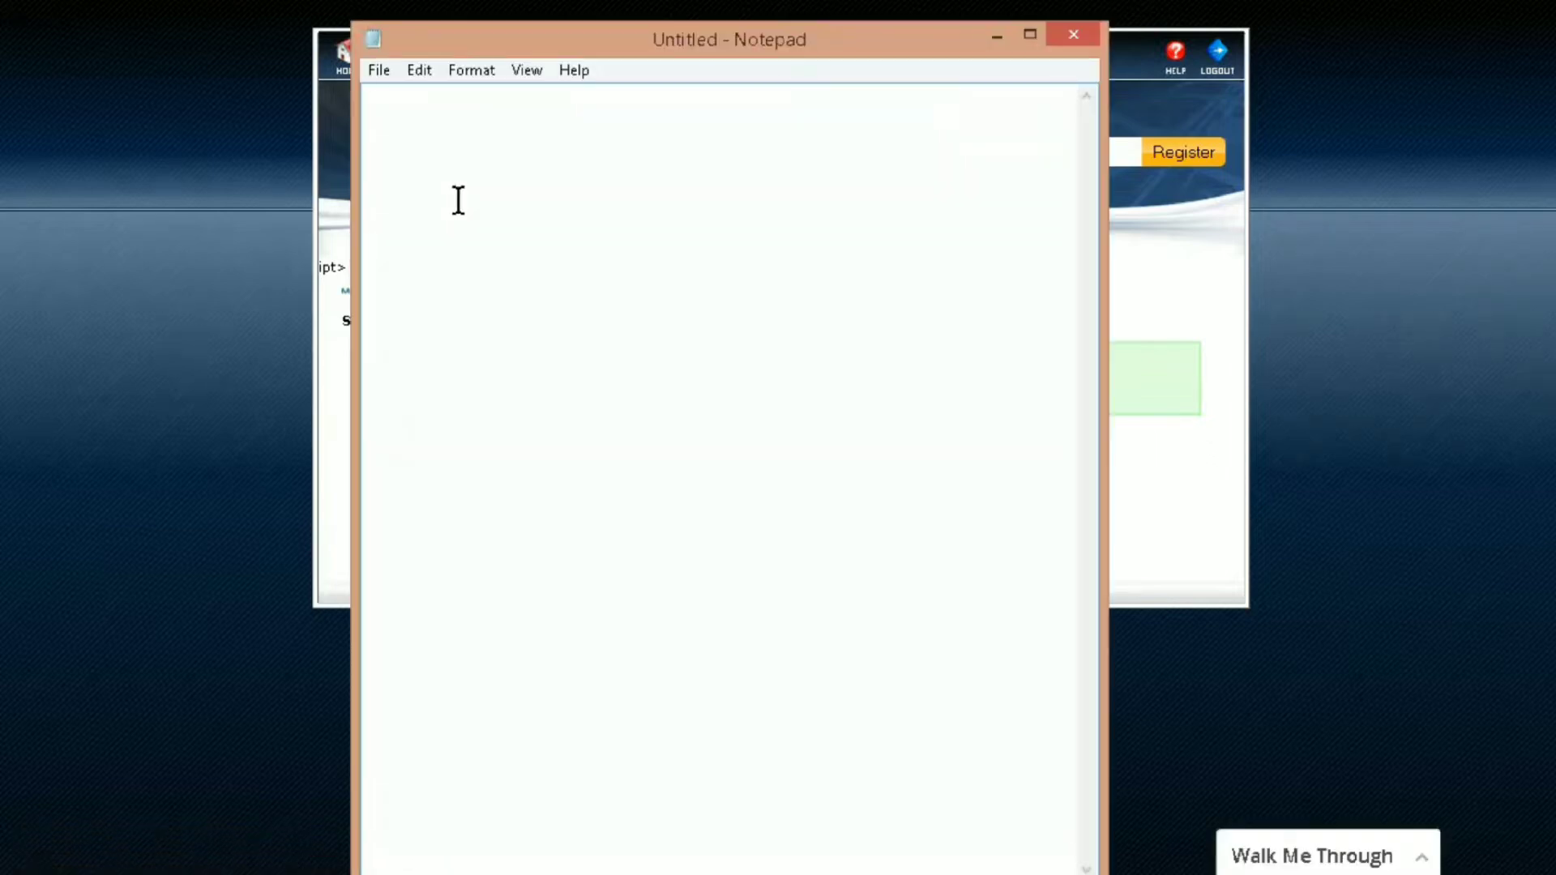
key(Return)
key(Return)
key(ctrl+v)
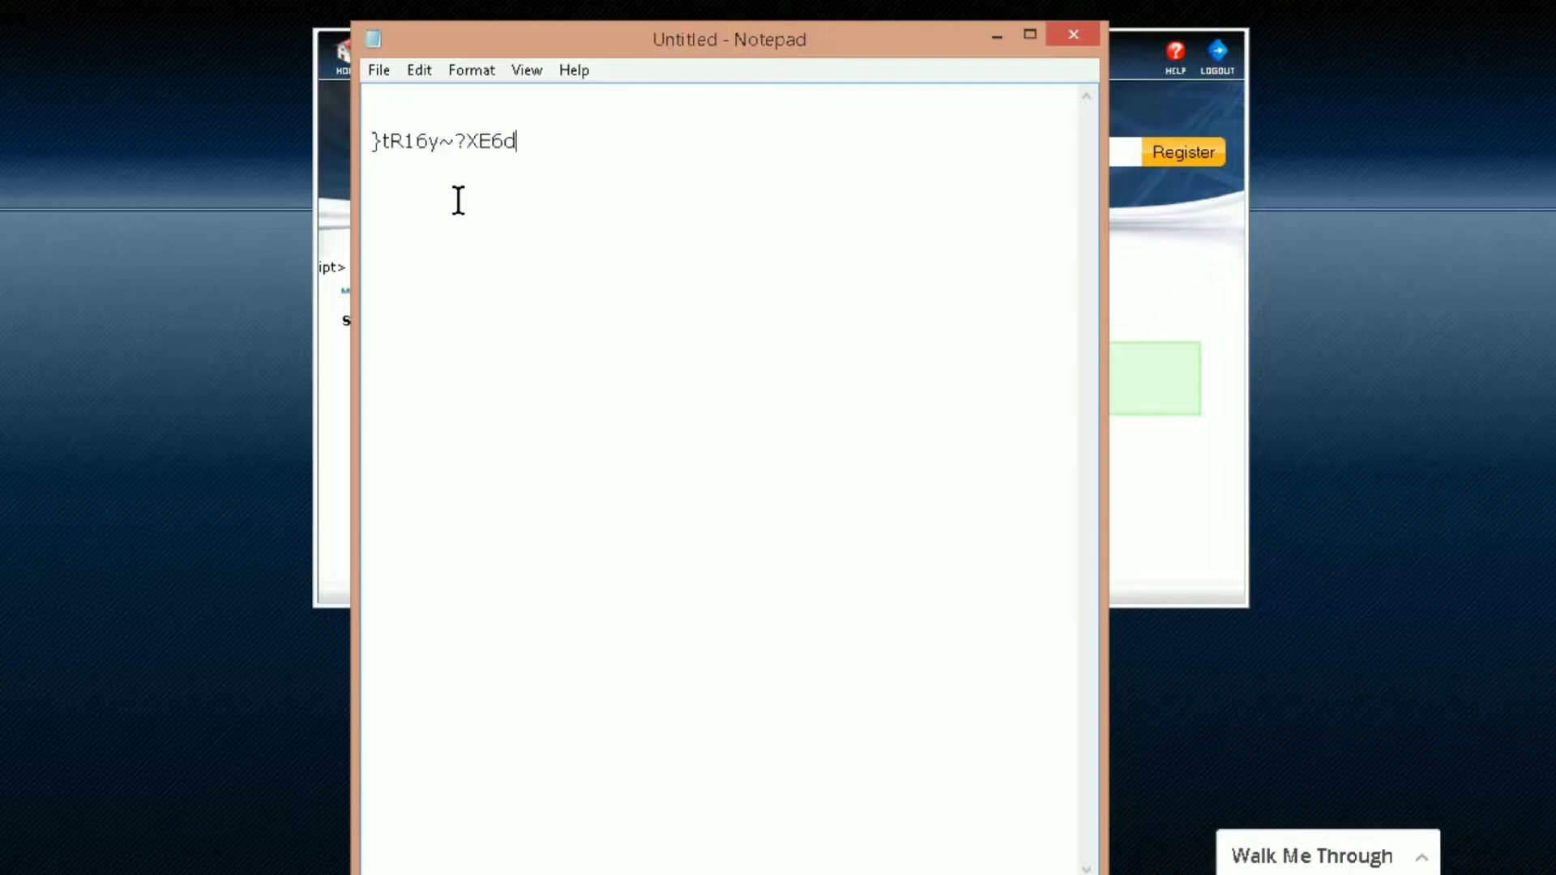
- Copy the wizard's completion text with the user and database names and paste it at the start of the Notepad document
click(342, 220)
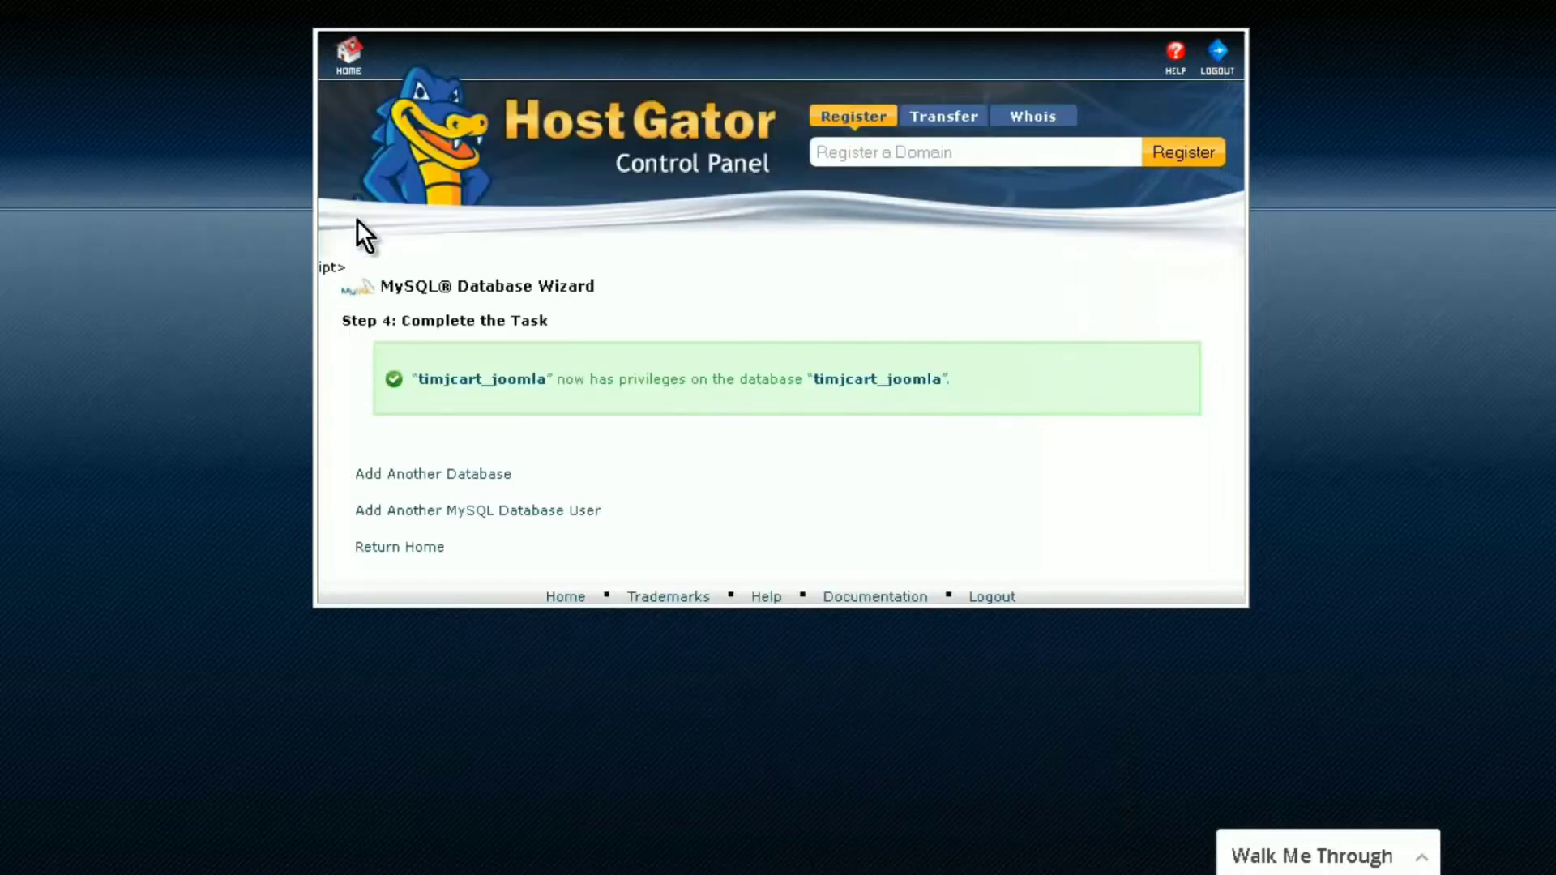
drag(419, 377, 744, 381)
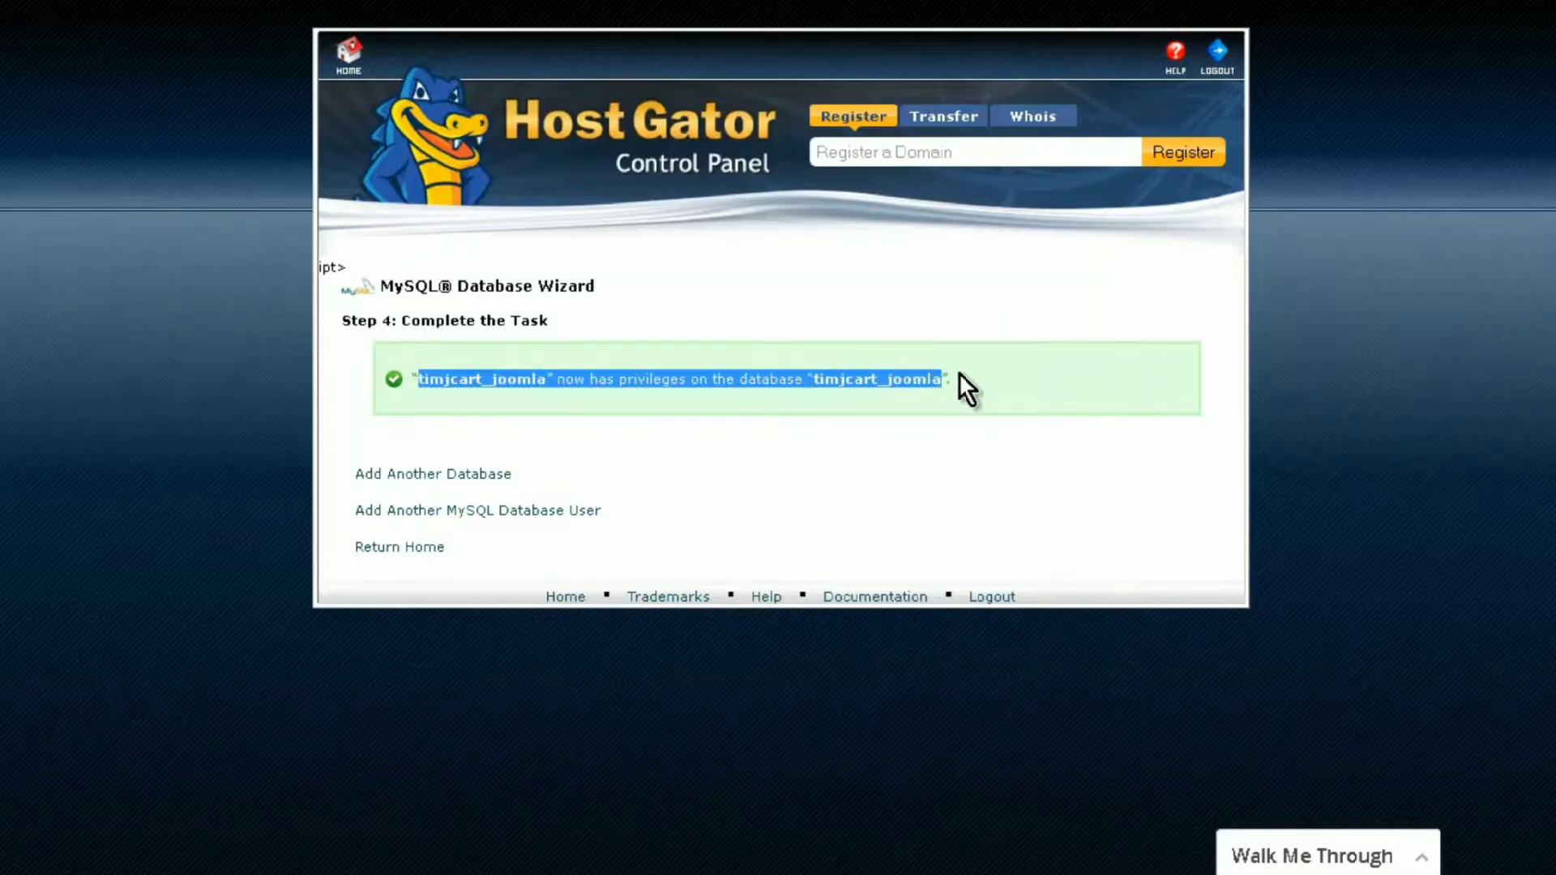
right_click(906, 374)
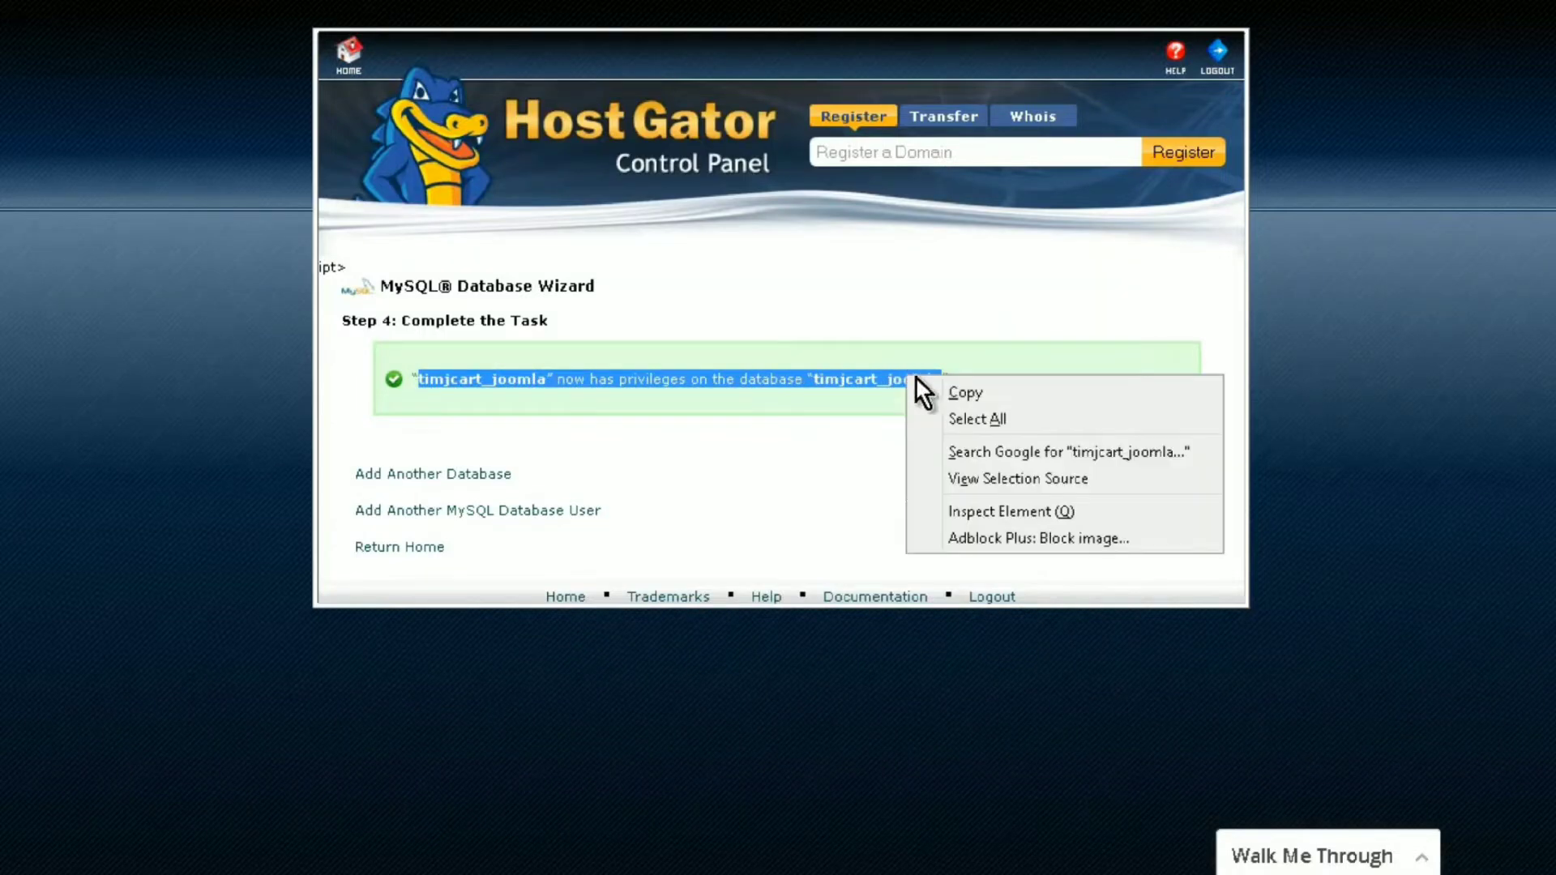
click(969, 392)
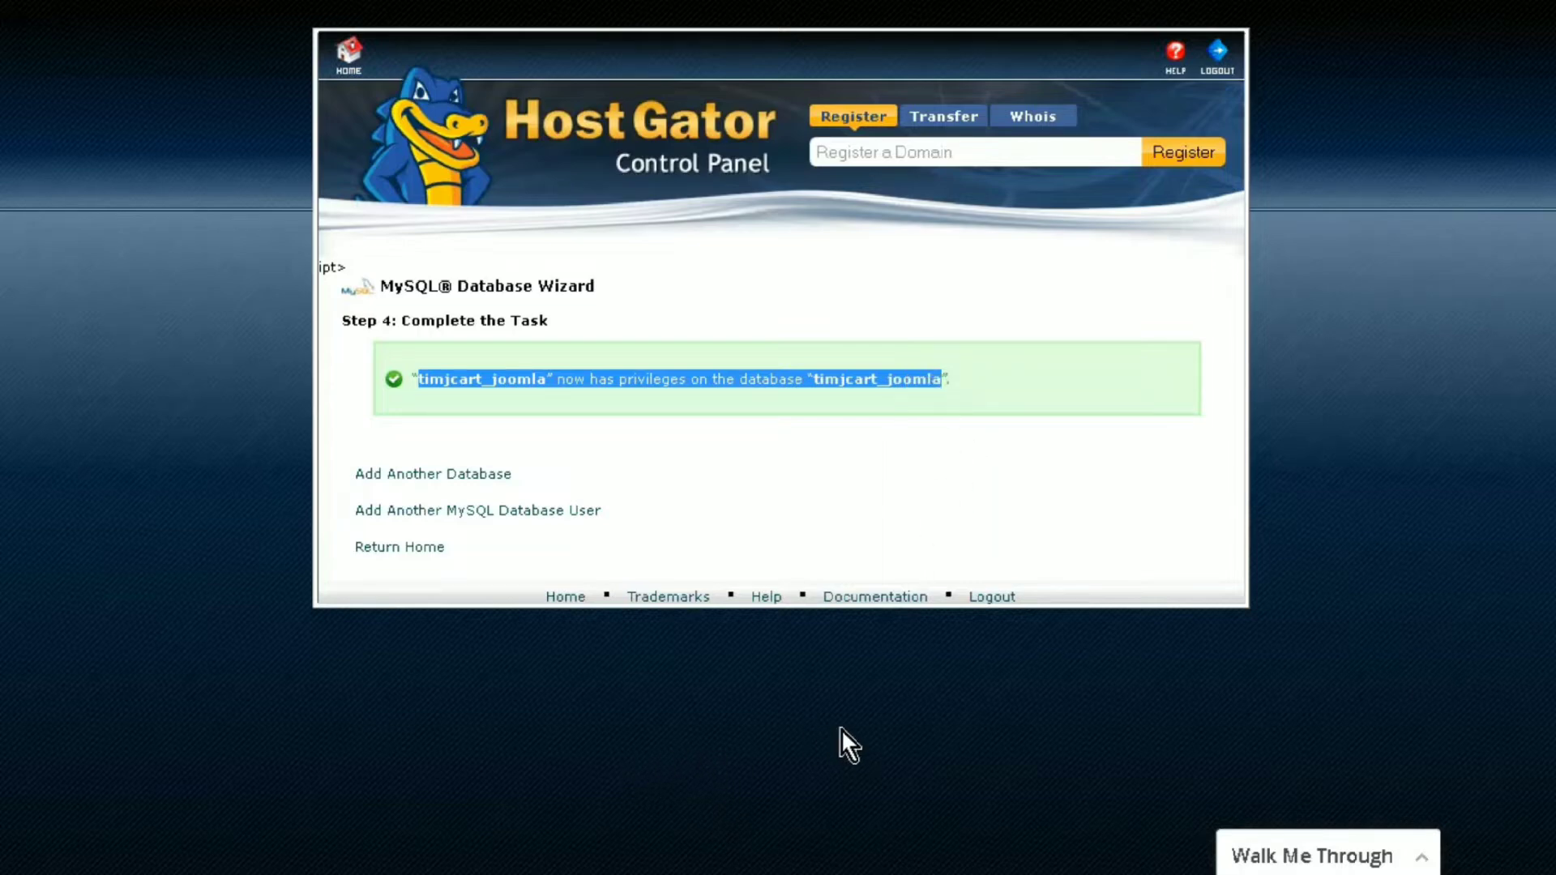
key(alt+Tab)
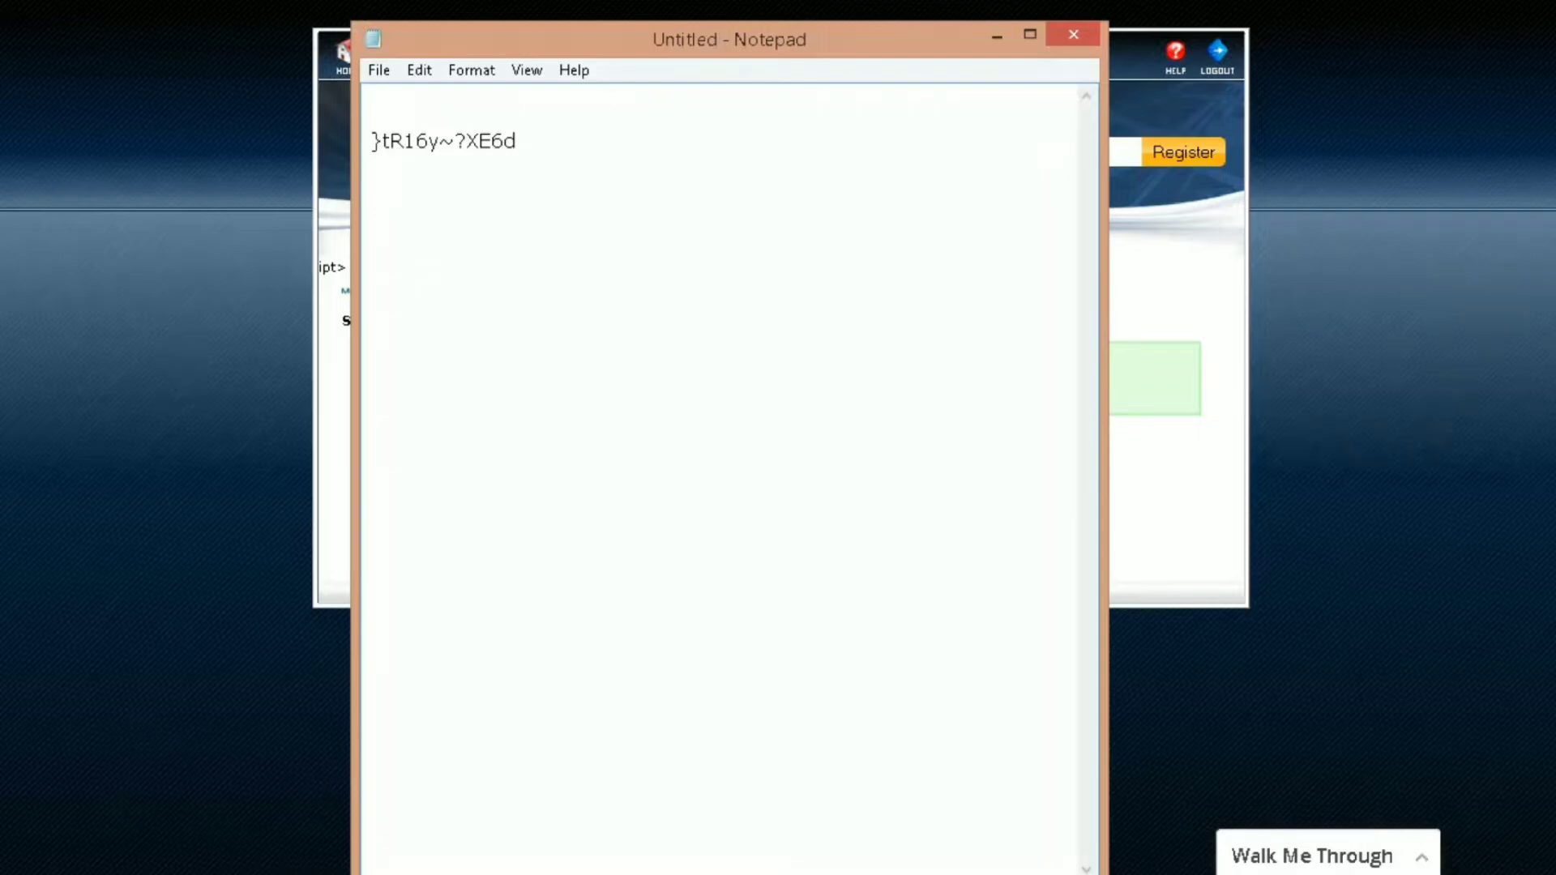
key(ctrl+Home)
key(ctrl+v)
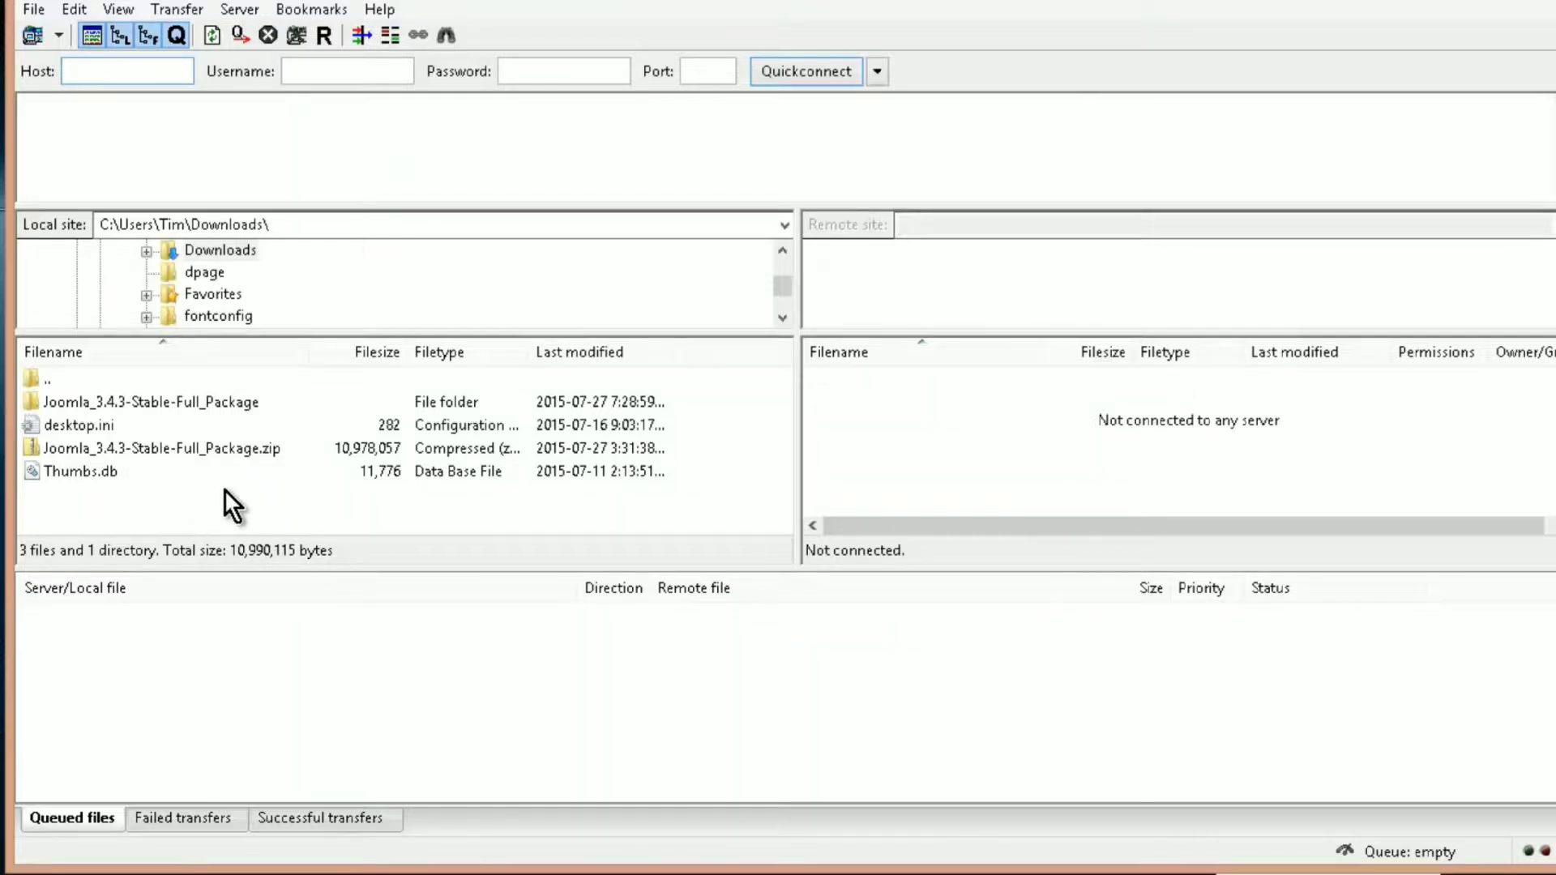
- In the FTP client, open the local Joomla_3.4.3-Stable-Full_Package folder and connect to the web server
double_click(240, 399)
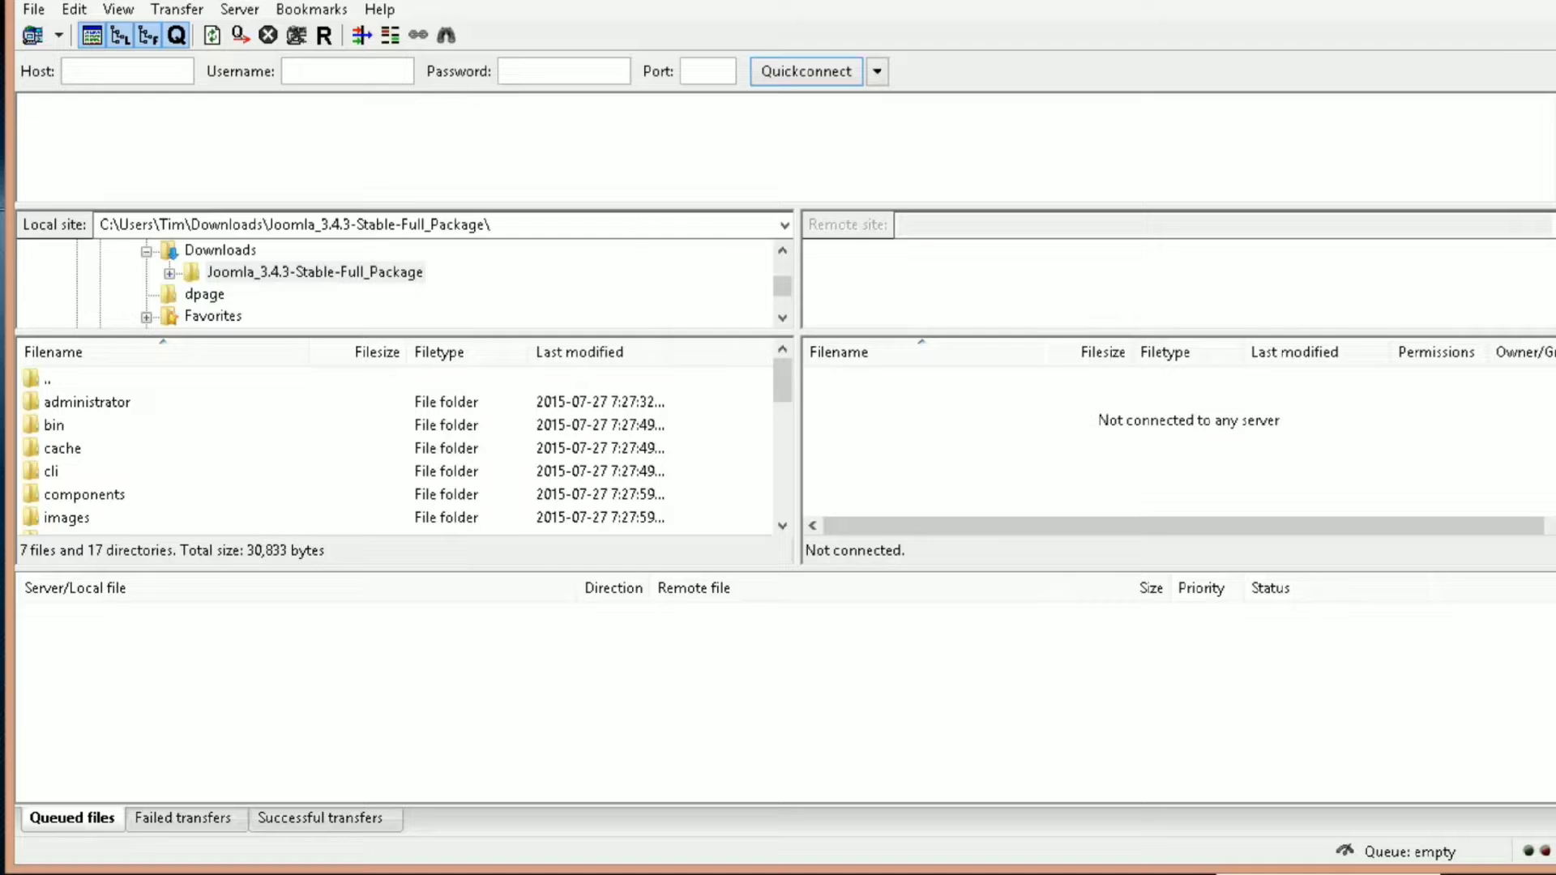
click(29, 11)
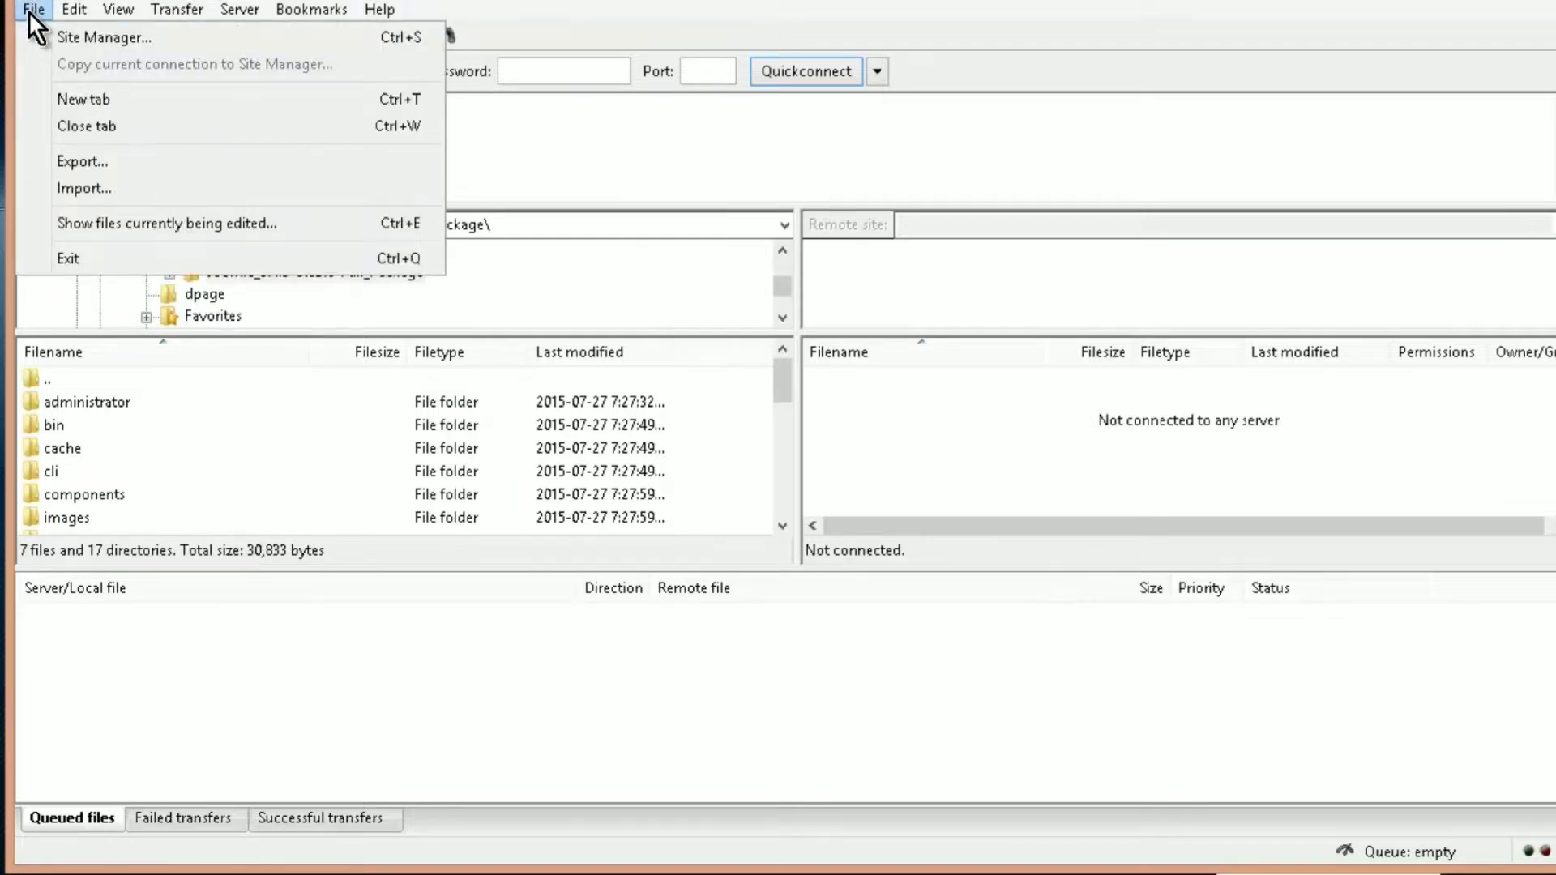
click(30, 11)
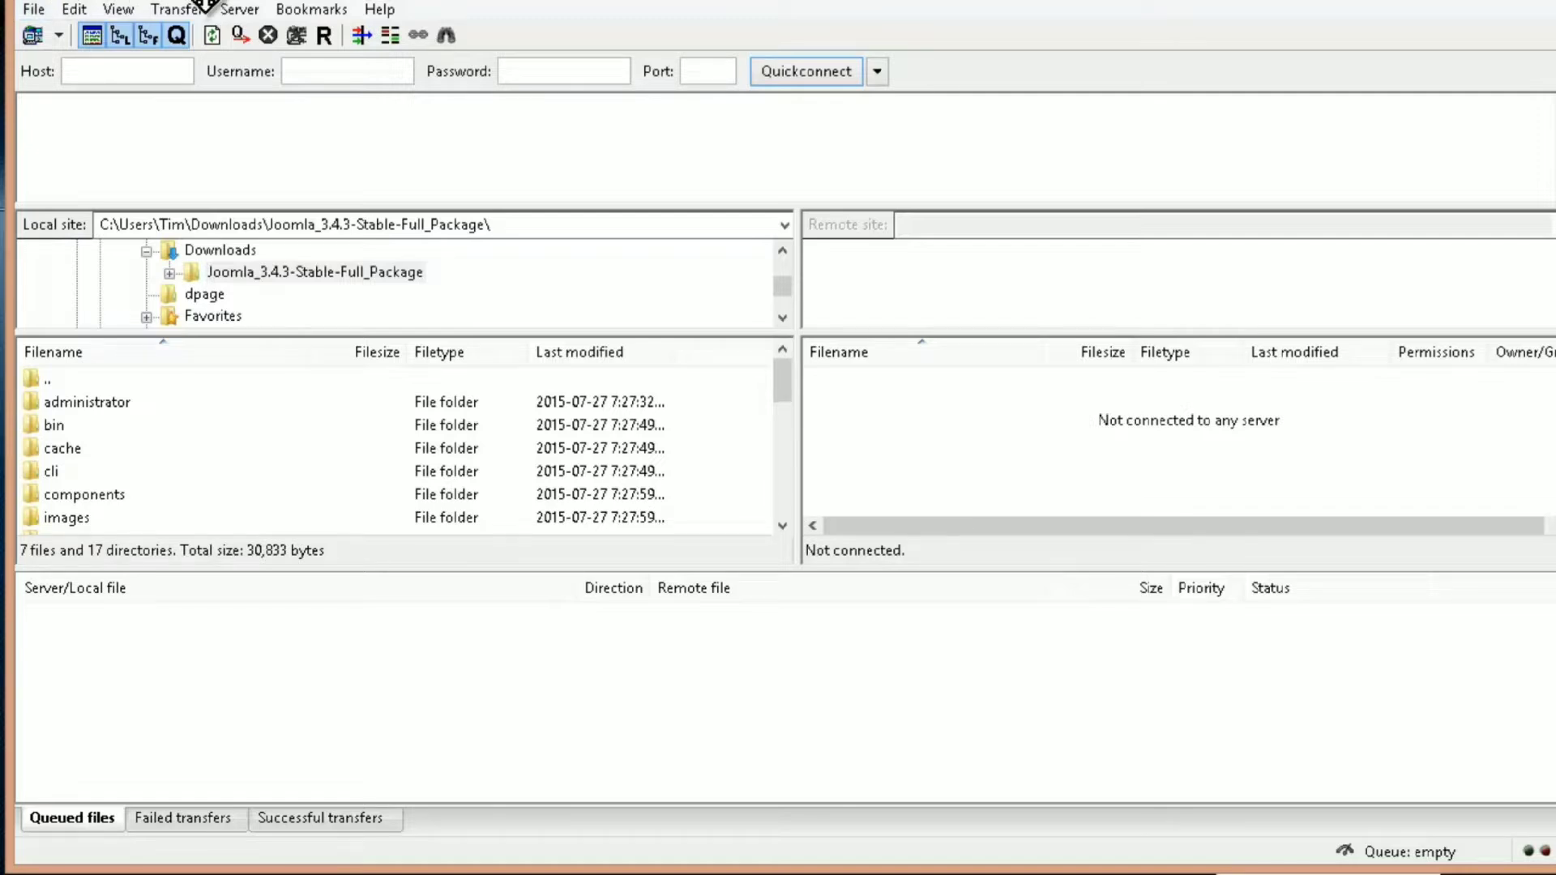
click(212, 35)
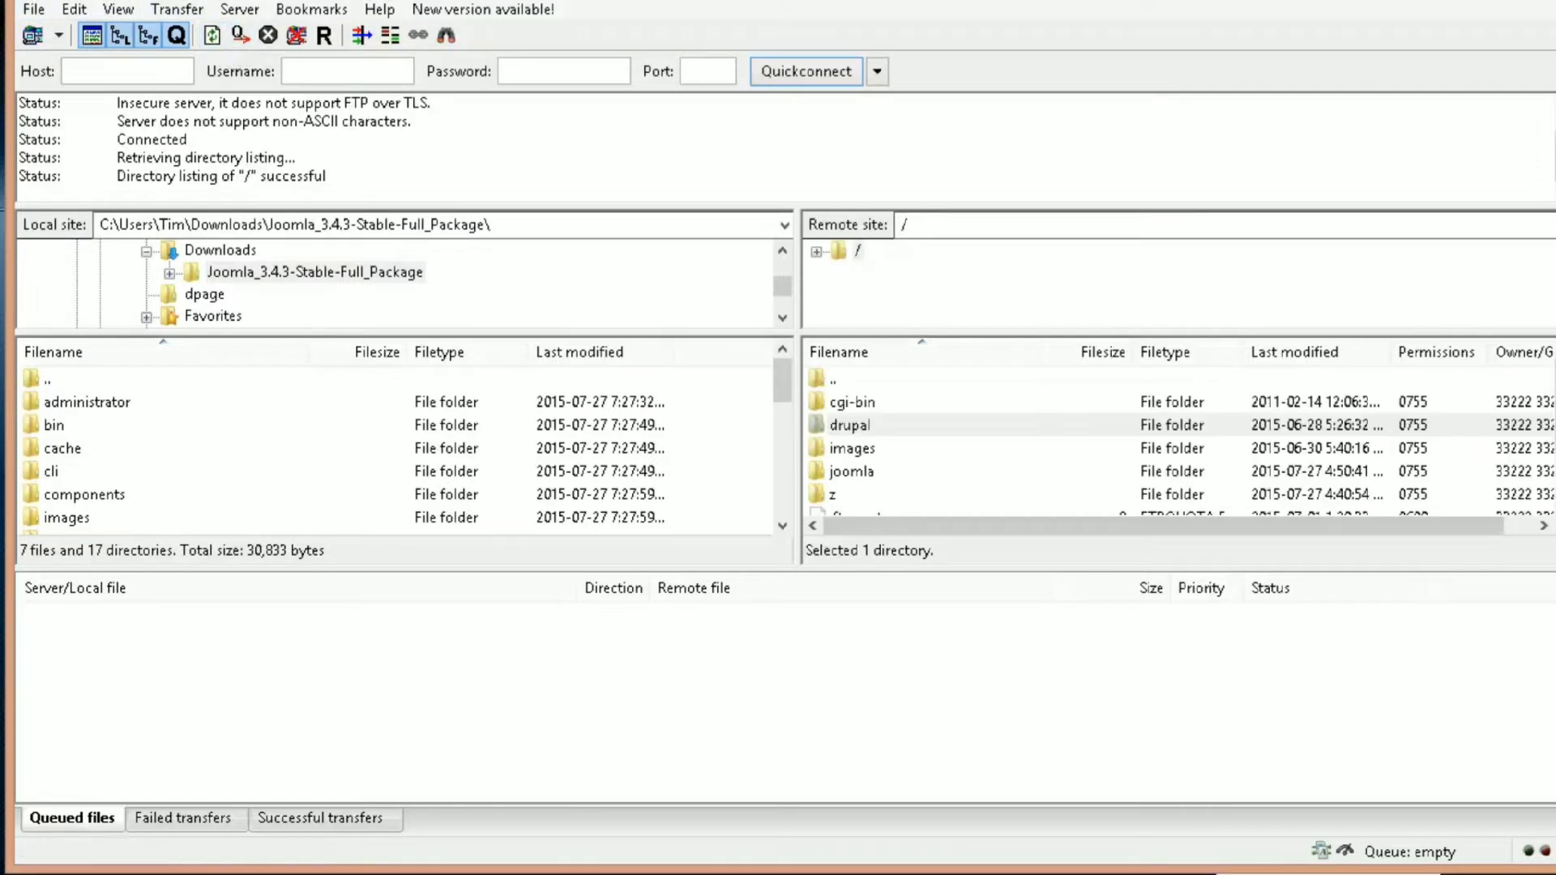
- Create a directory named truckandsuvreviews in the server's root and enter it
click(845, 379)
right_click(900, 386)
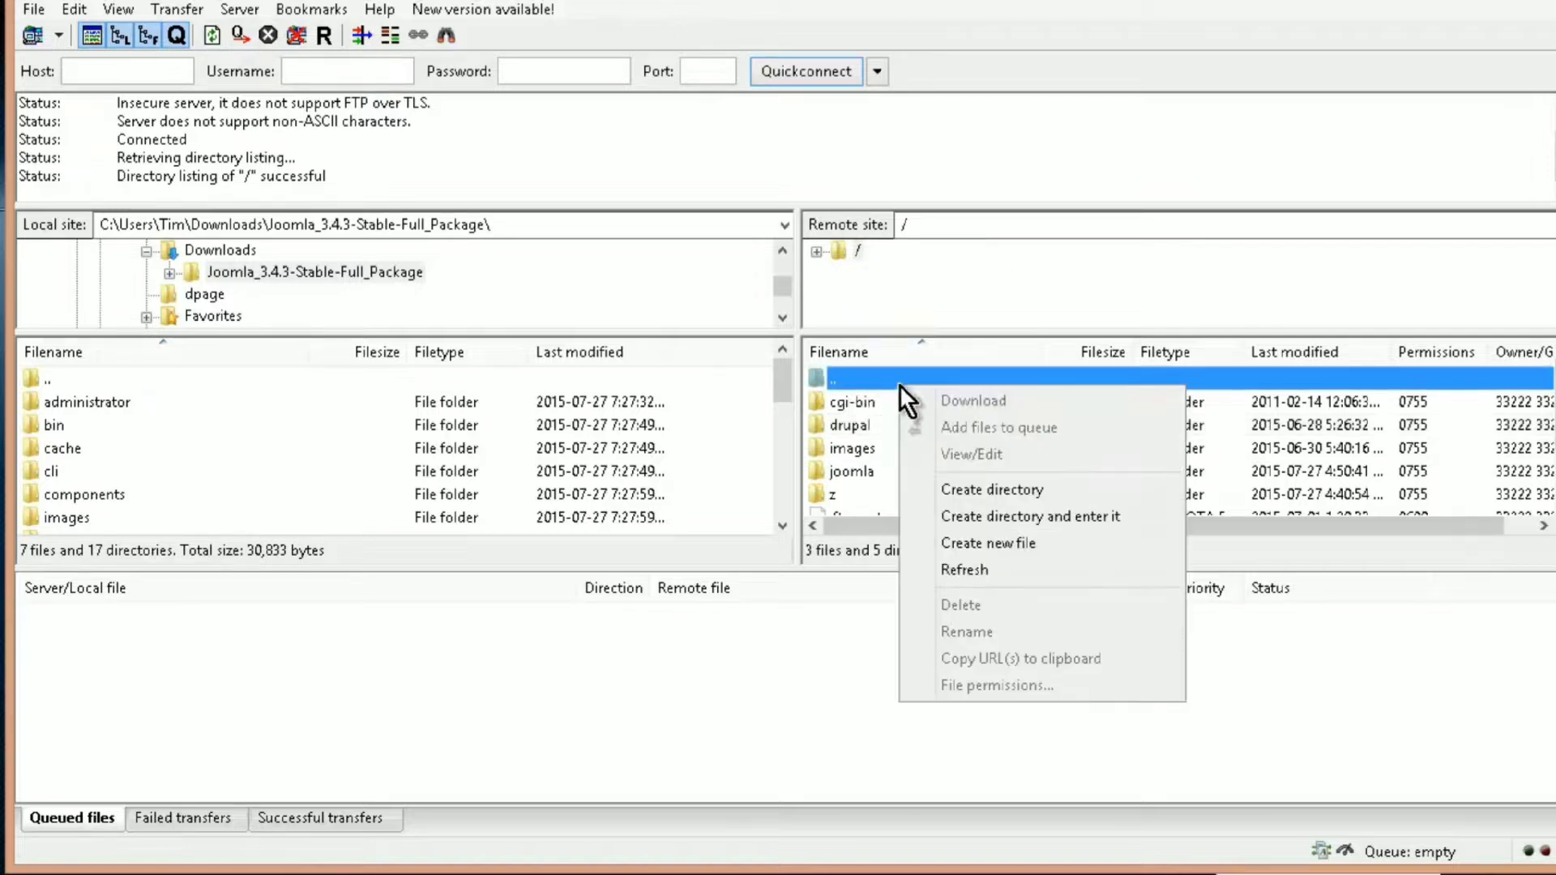
click(1124, 521)
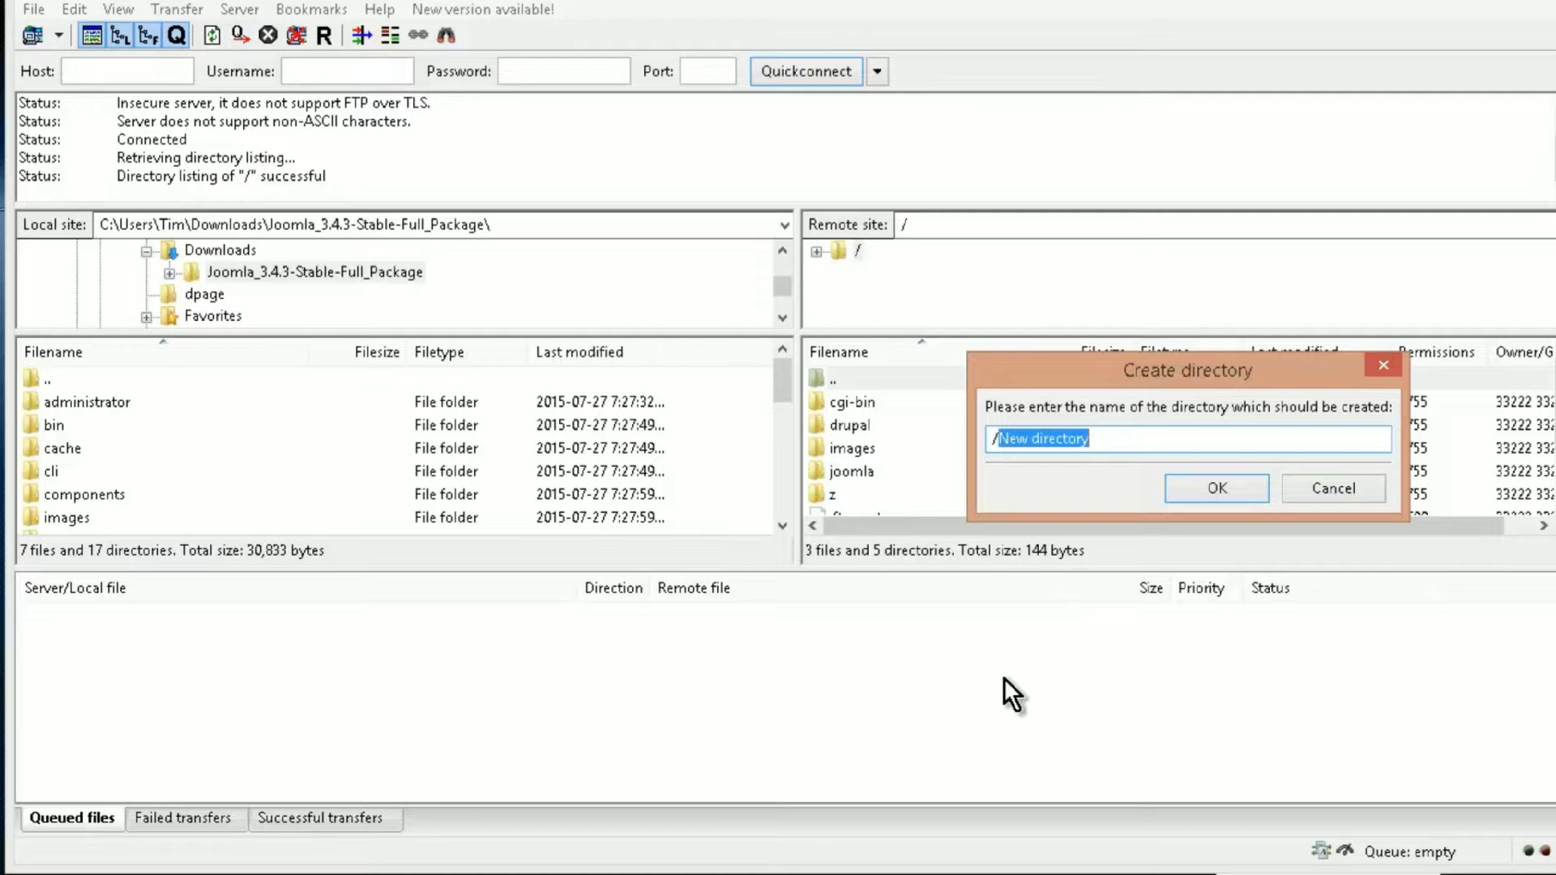
text(truckandsuvreviews)
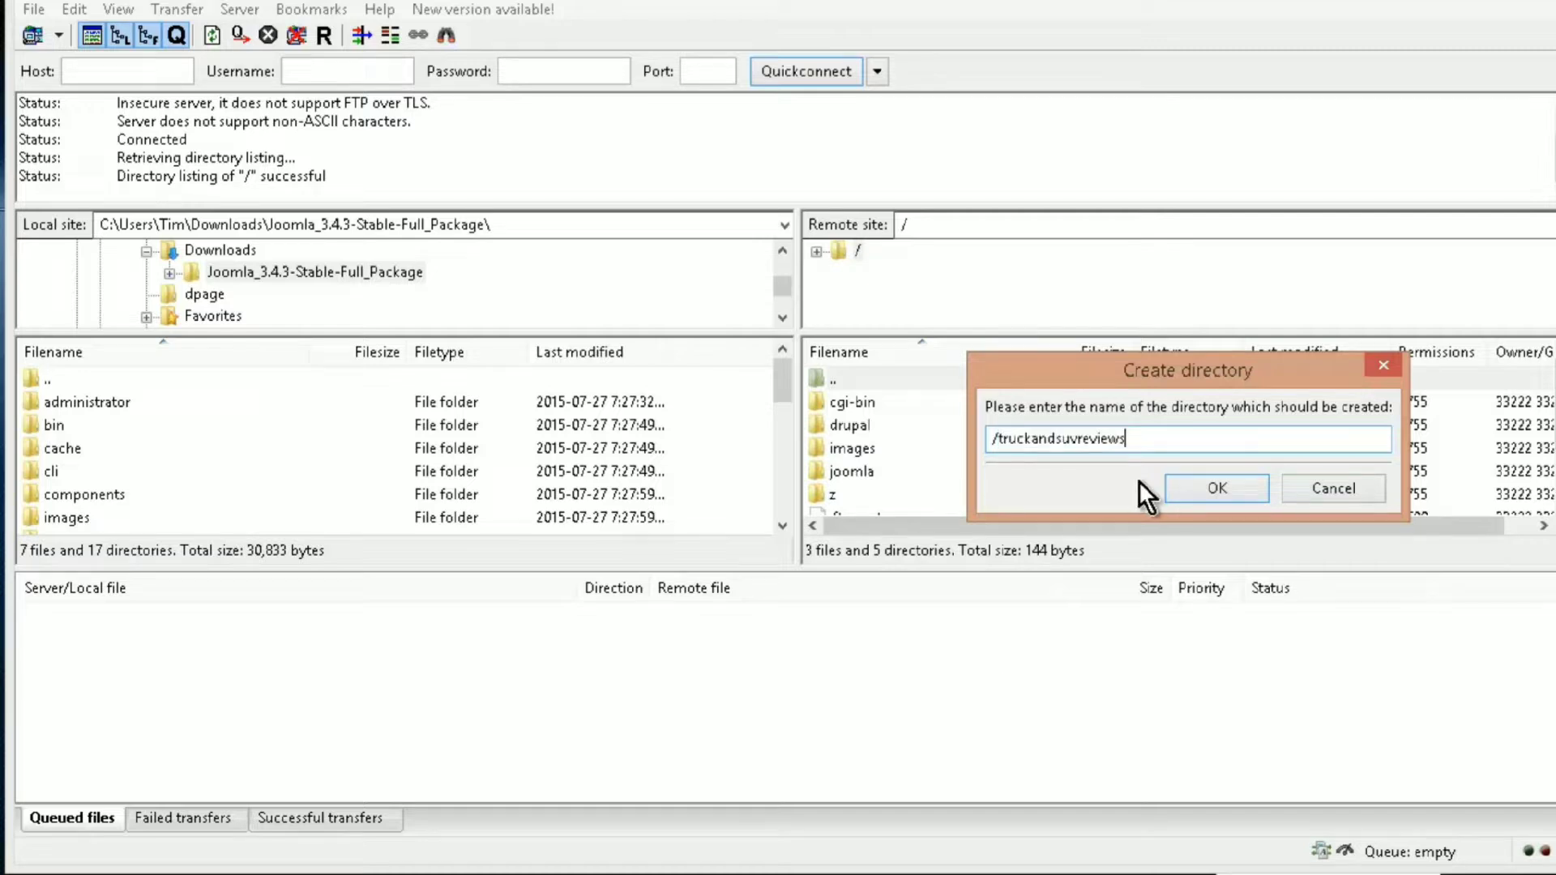
click(1191, 489)
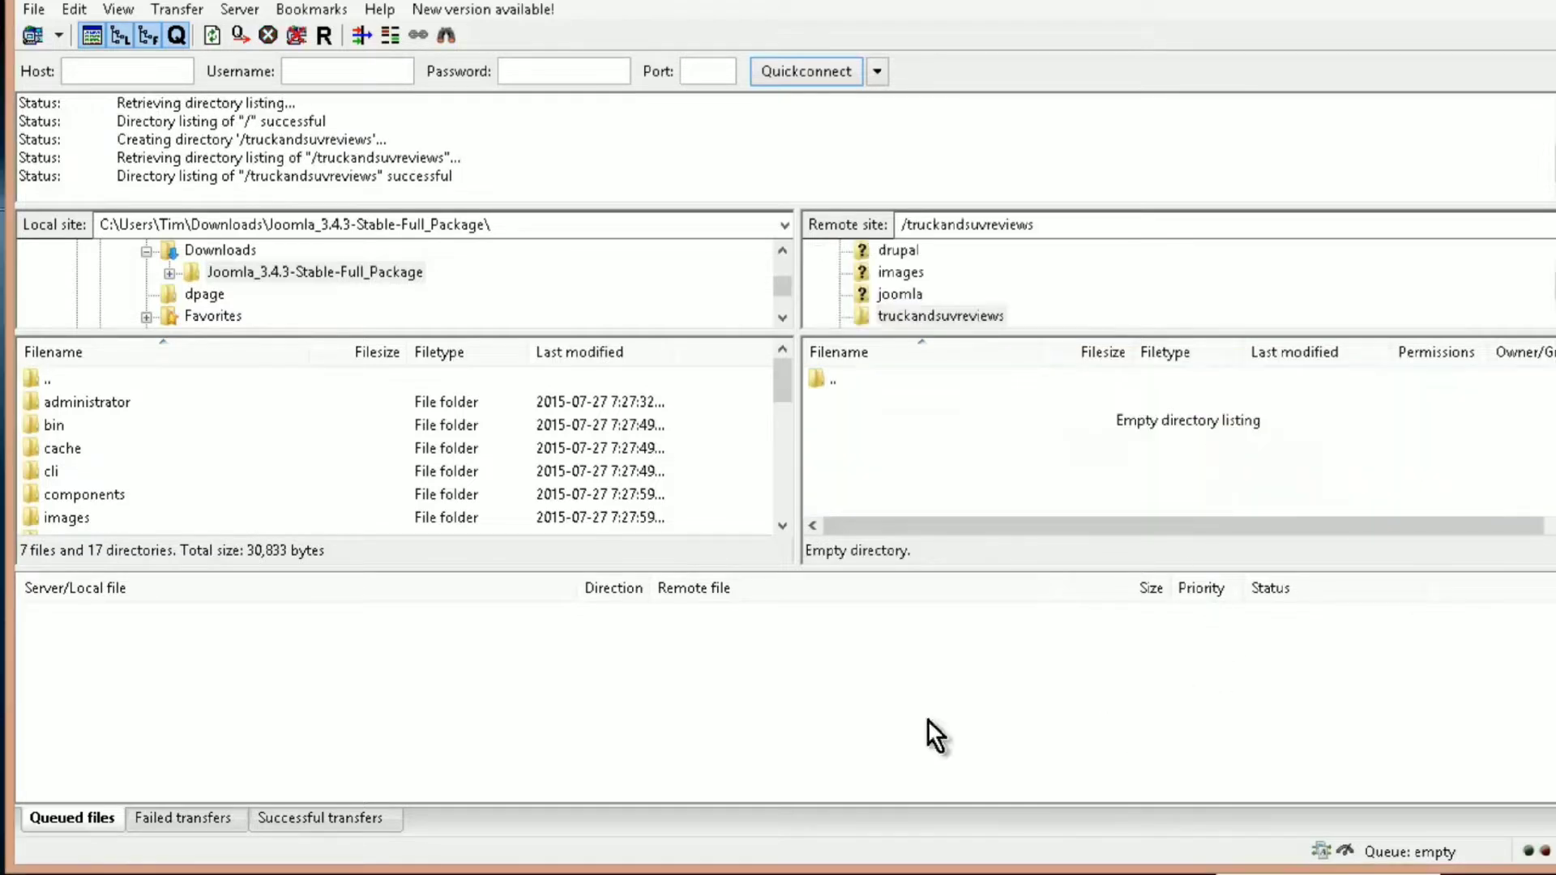
- Upload all files and folders from the local Joomla_3.4.3-Stable-Full_Package folder to the remote truckandsuvreviews directory
click(34, 402)
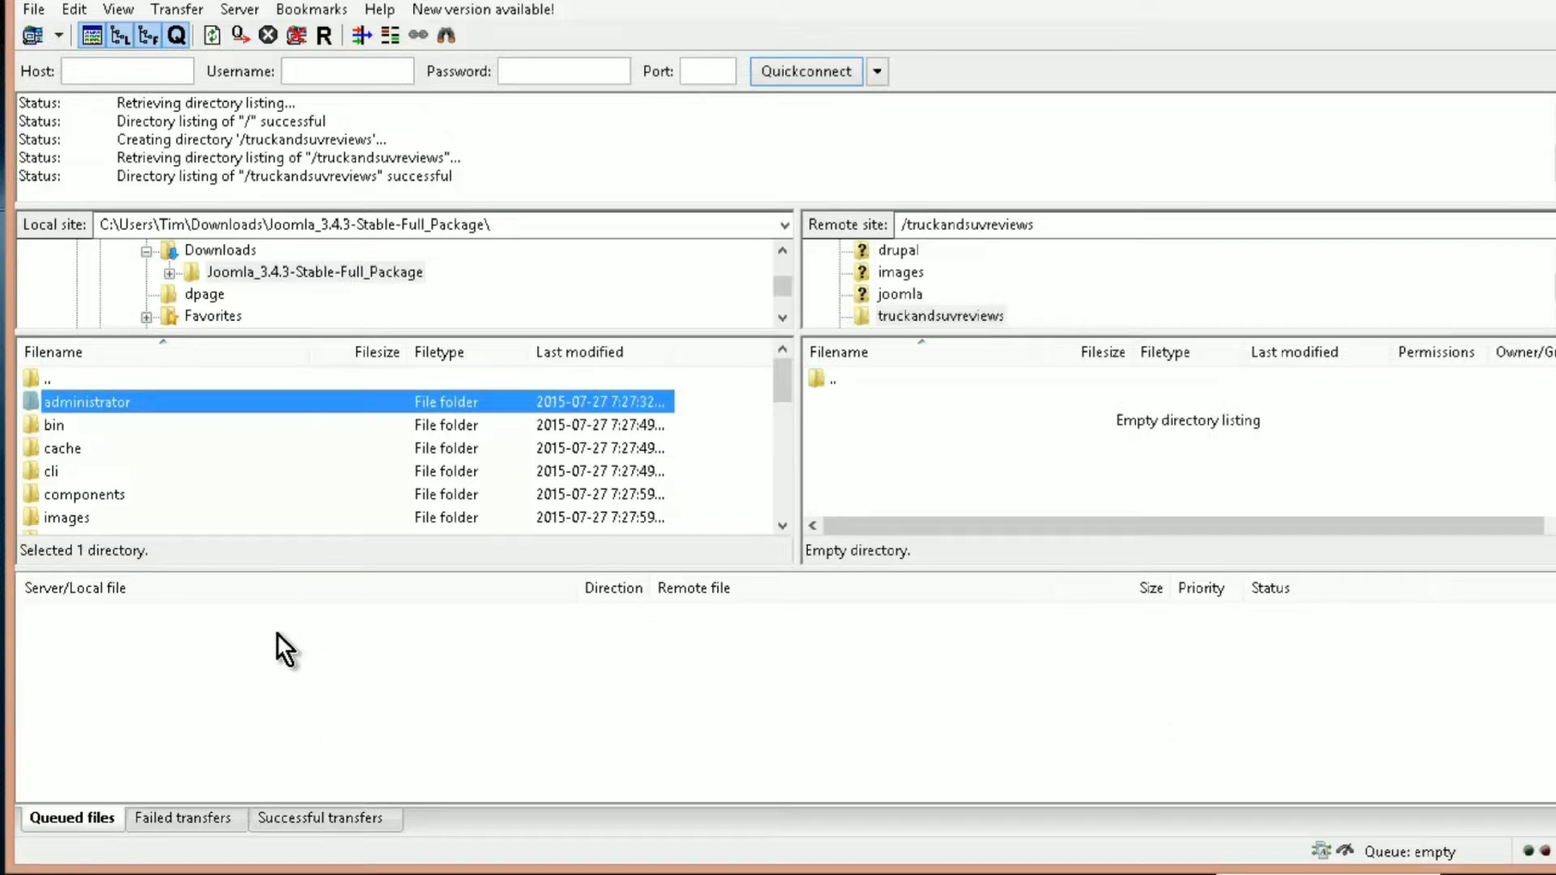
key(ctrl+a)
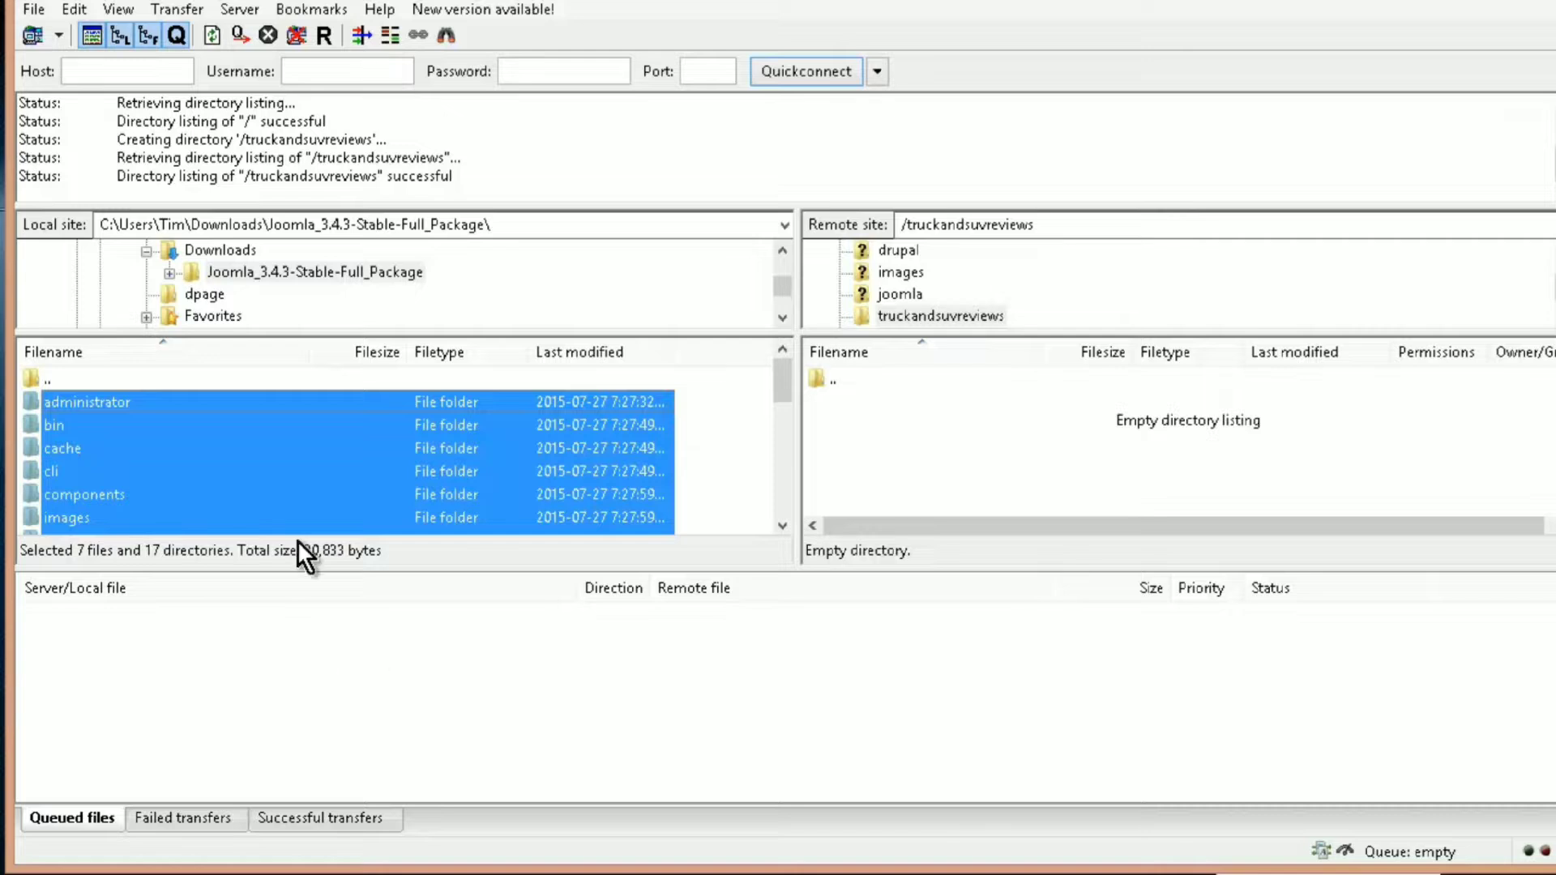
right_click(284, 444)
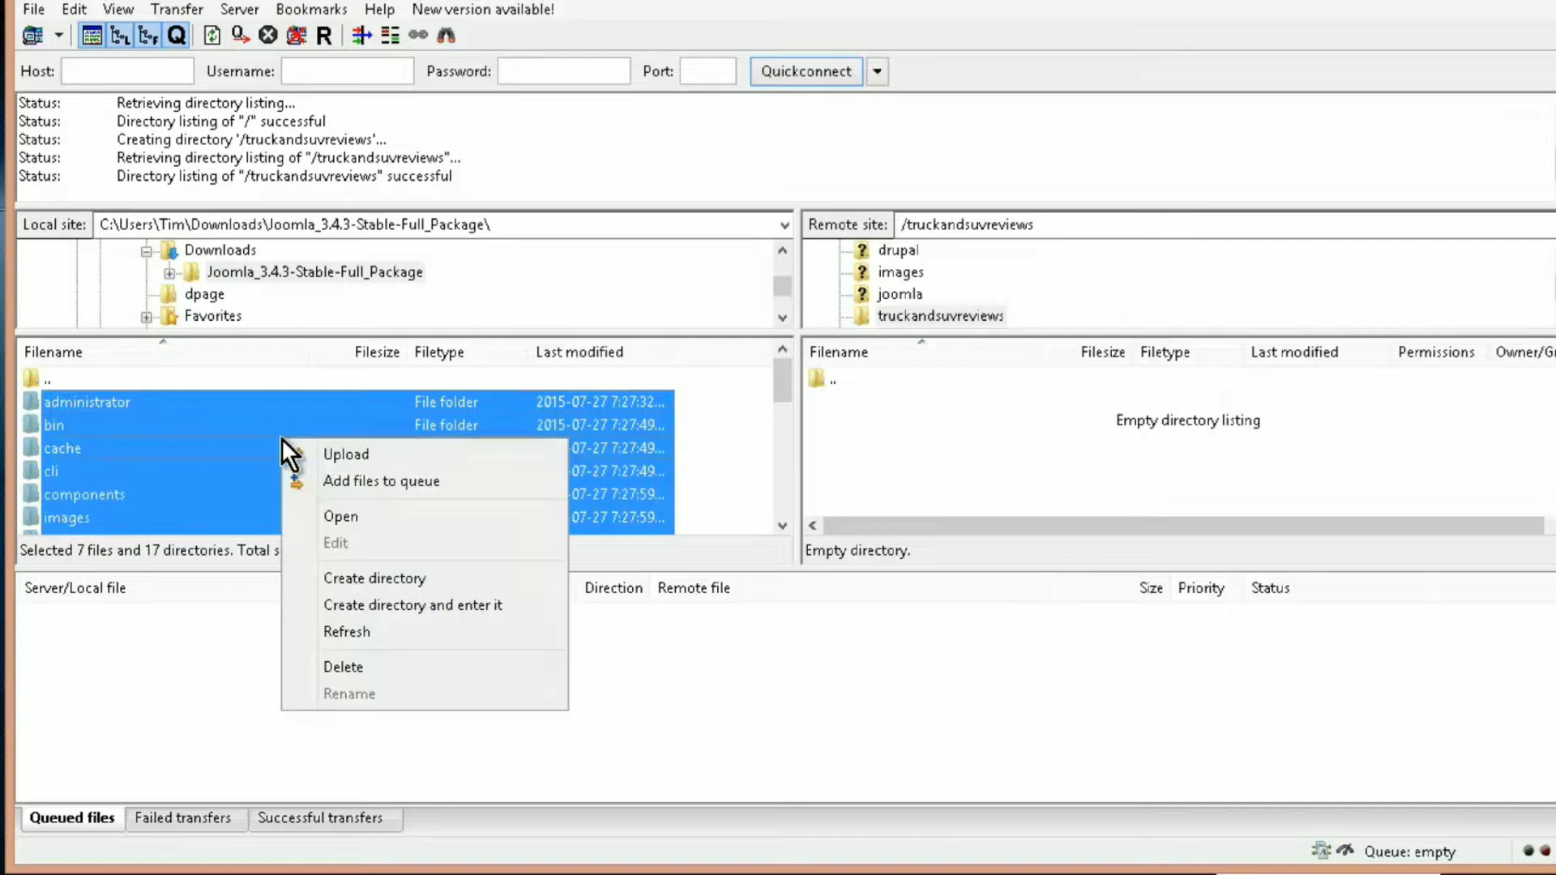
click(342, 456)
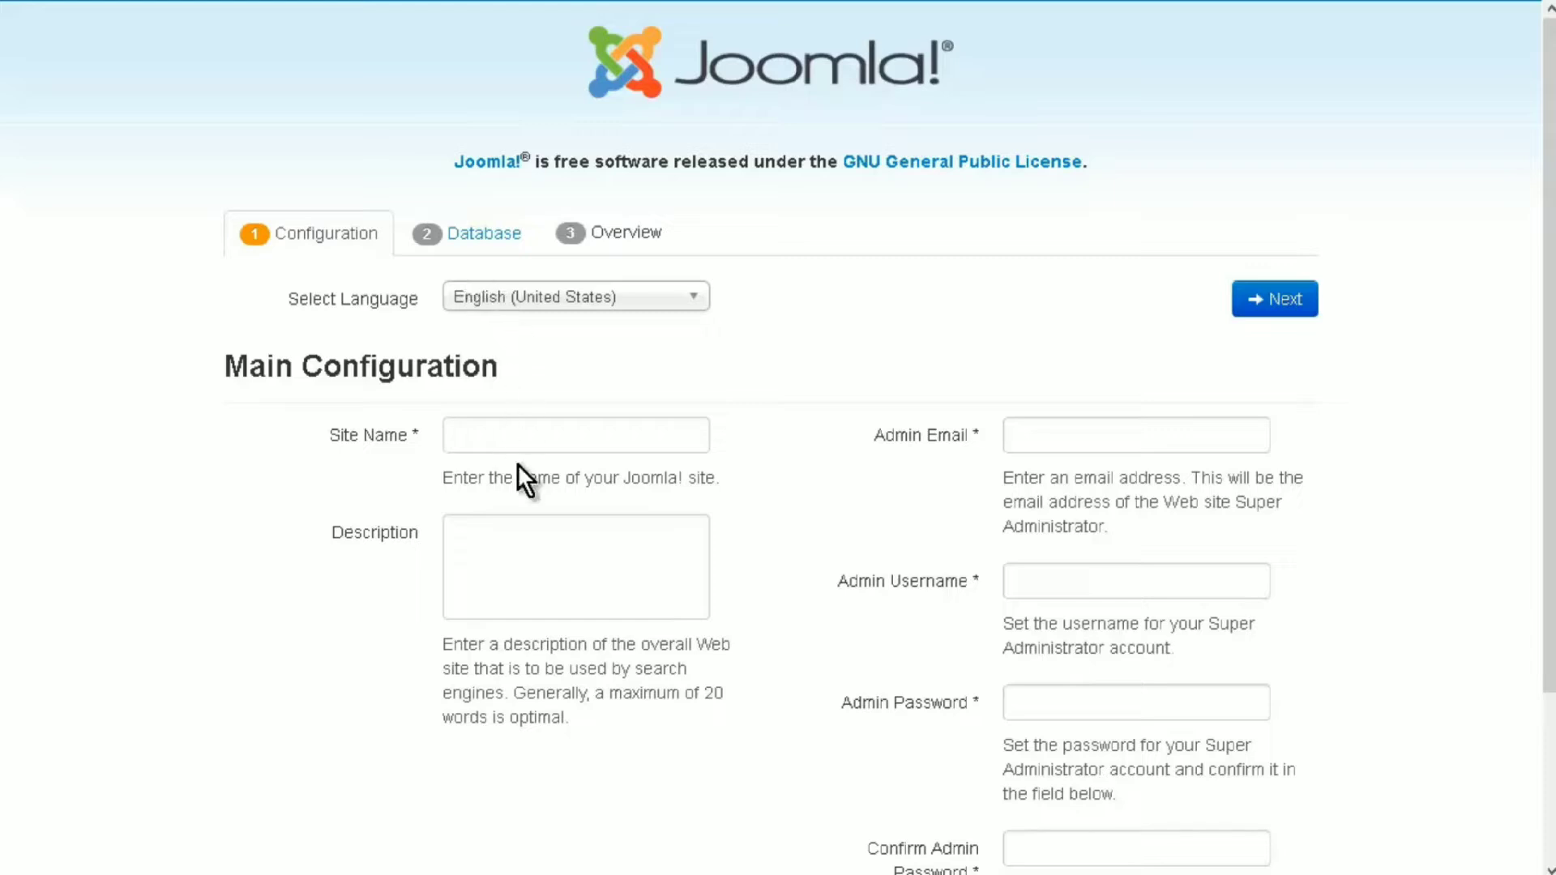
- In the Joomla web installer, set the site name to "Truck and SUV Reviews" and the description to "Reviewing late model trucks and SUV"
click(510, 433)
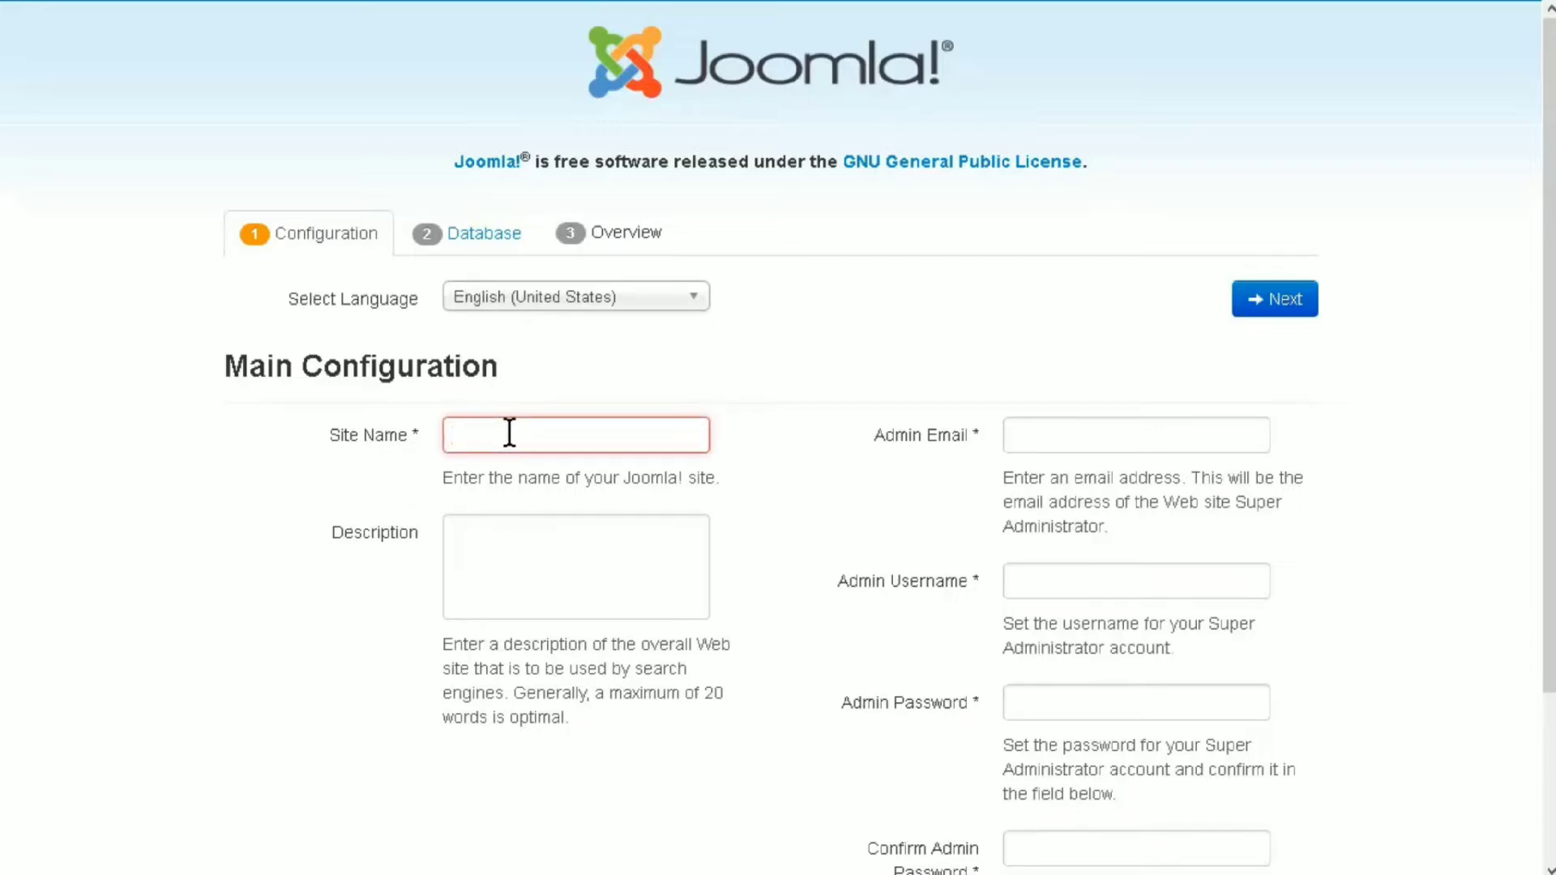
text(Truck and SUV Reviews)
key(Tab)
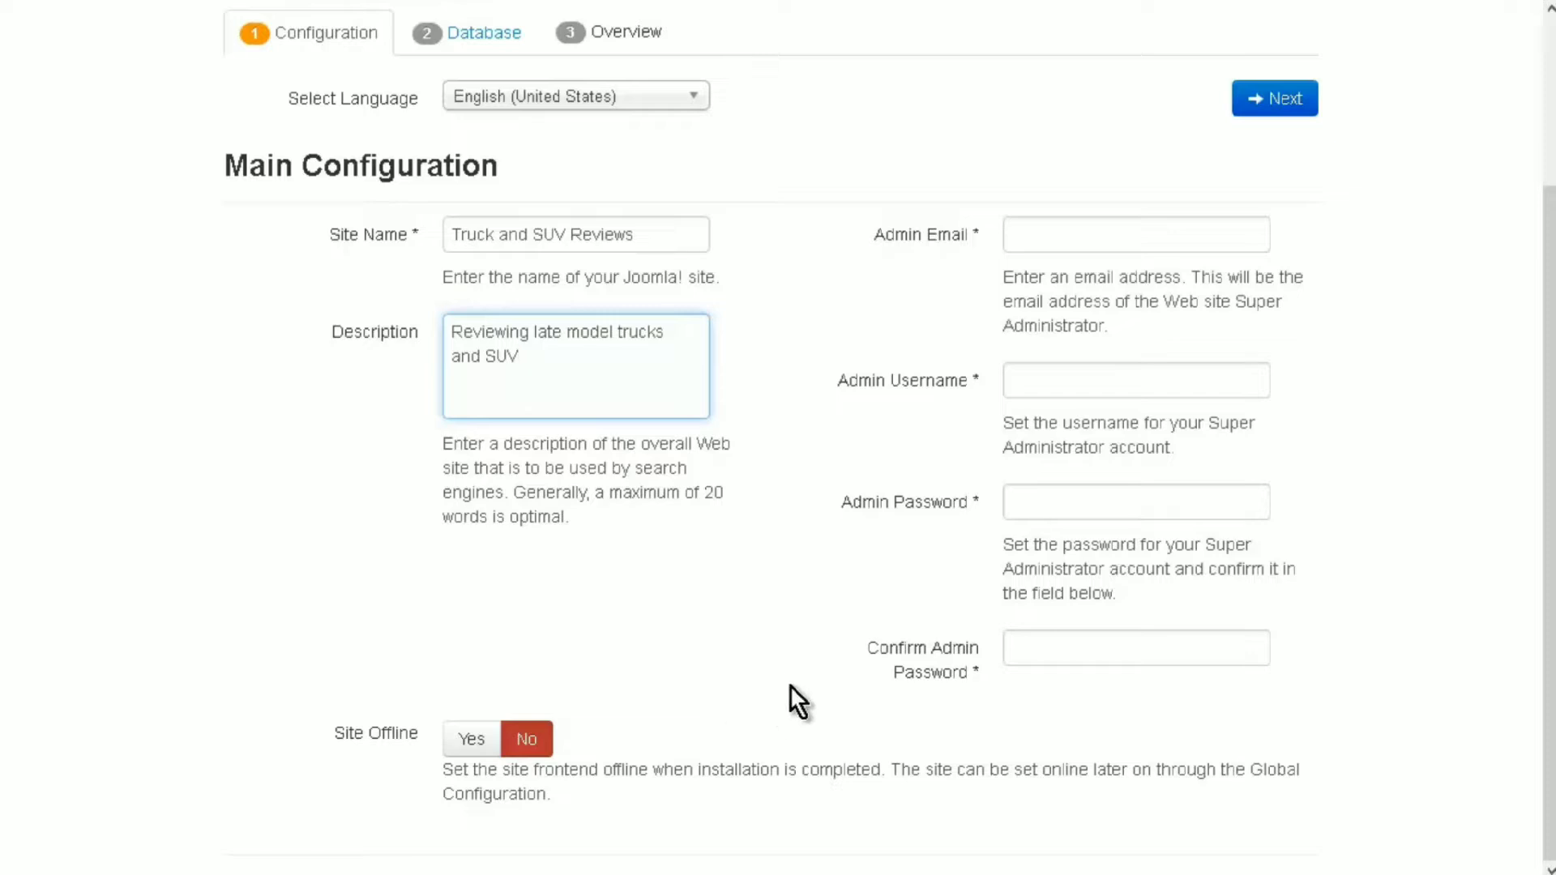
- Fill in the admin email, username truckguy and the admin password with its confirmation, and continue to the database configuration
scroll(793, 683, up, 3)
scroll(932, 528, down, 3)
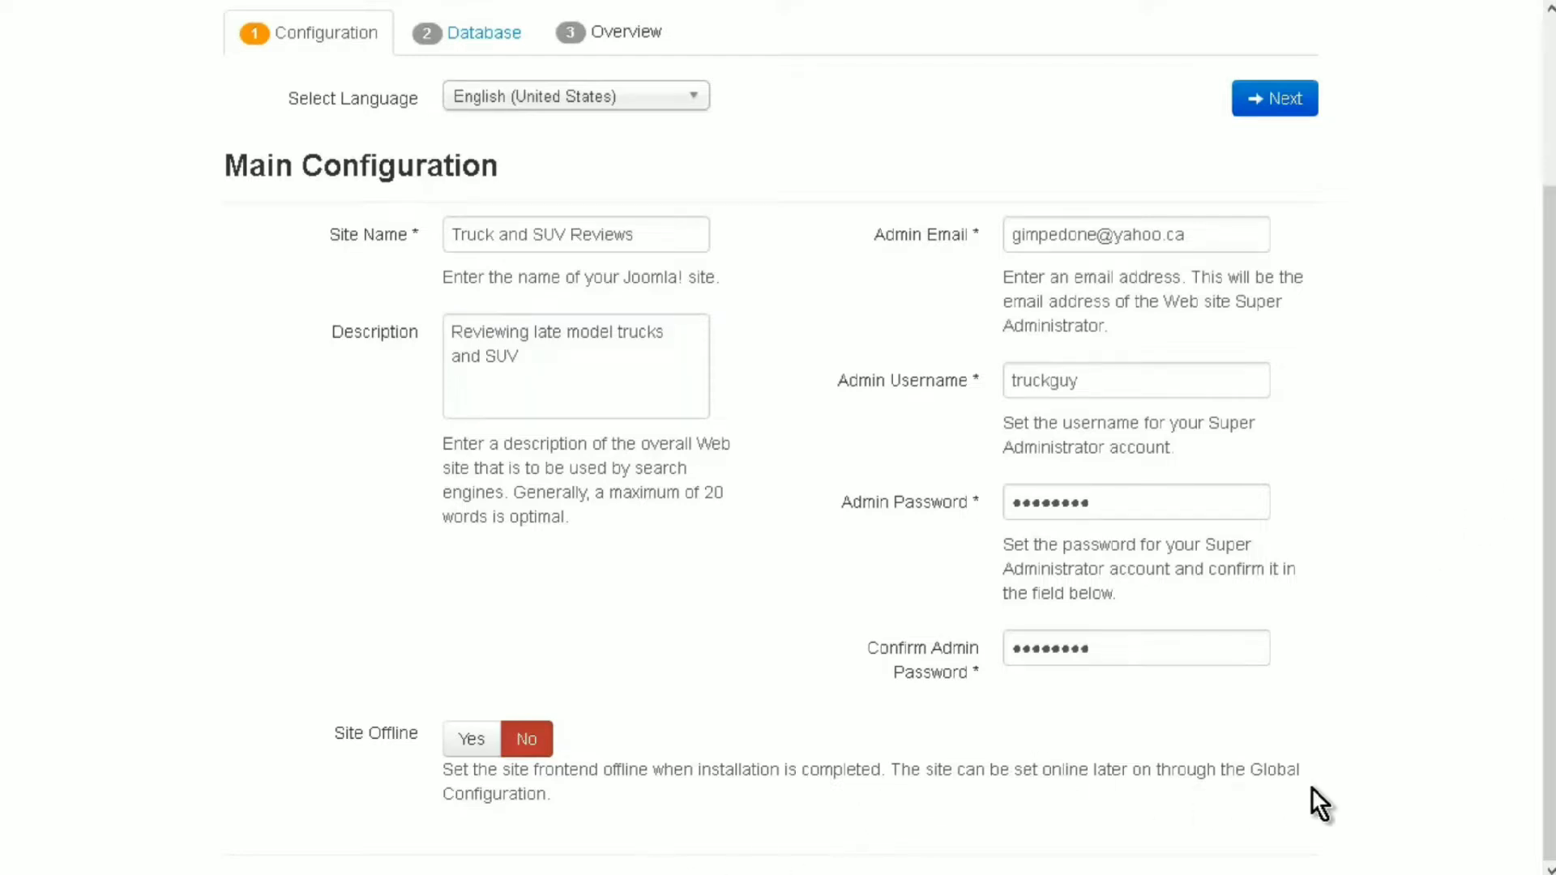
click(1281, 102)
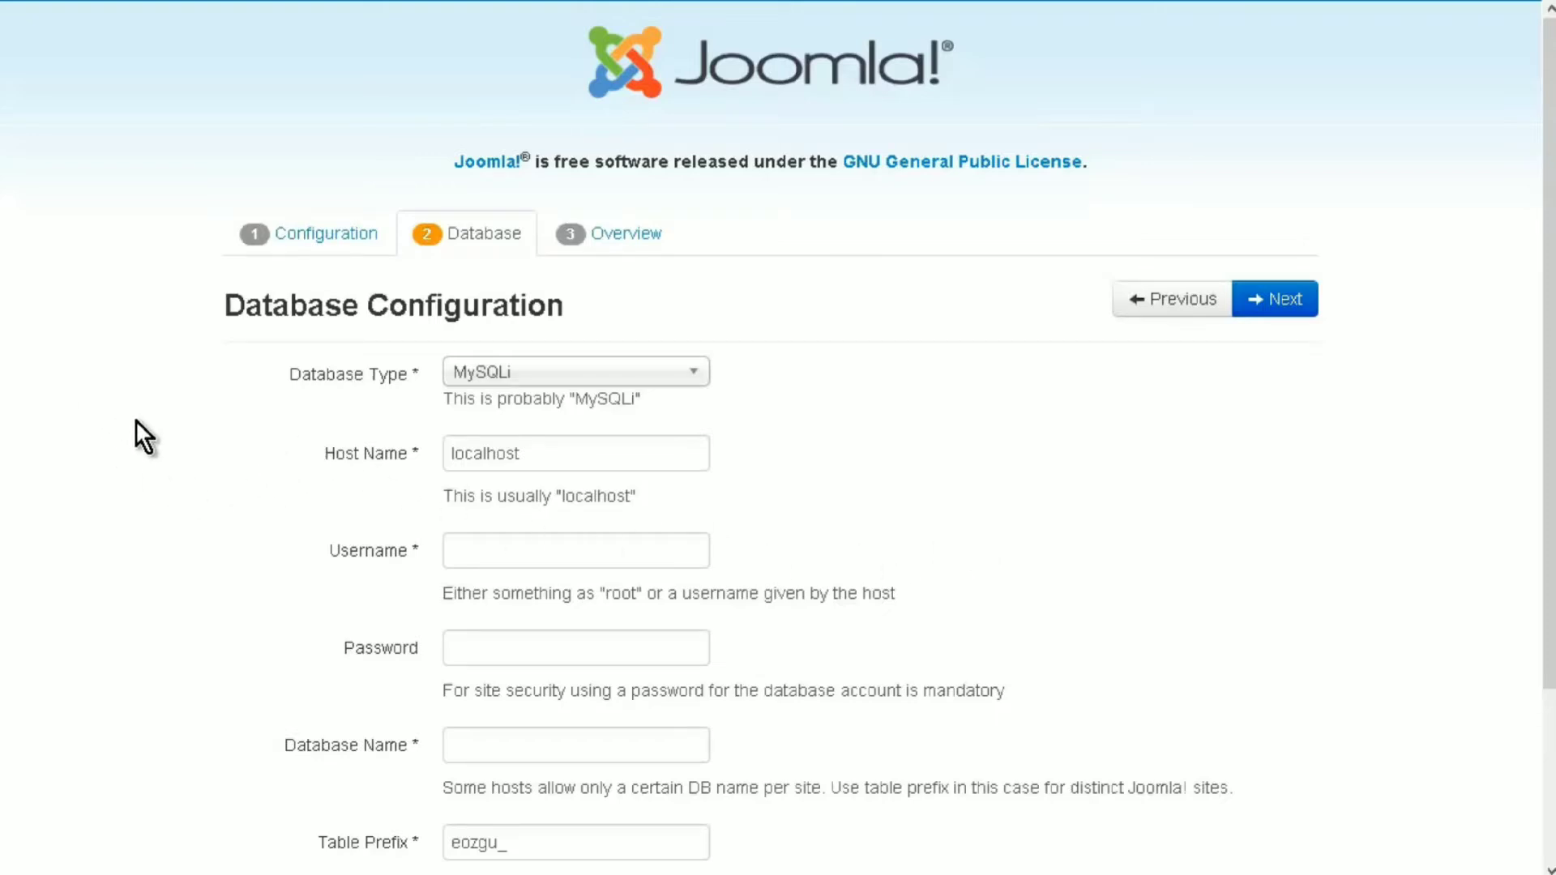
- Set the database type to MySQL and open phpMyAdmin from the hosting control panel to check the database server
click(673, 373)
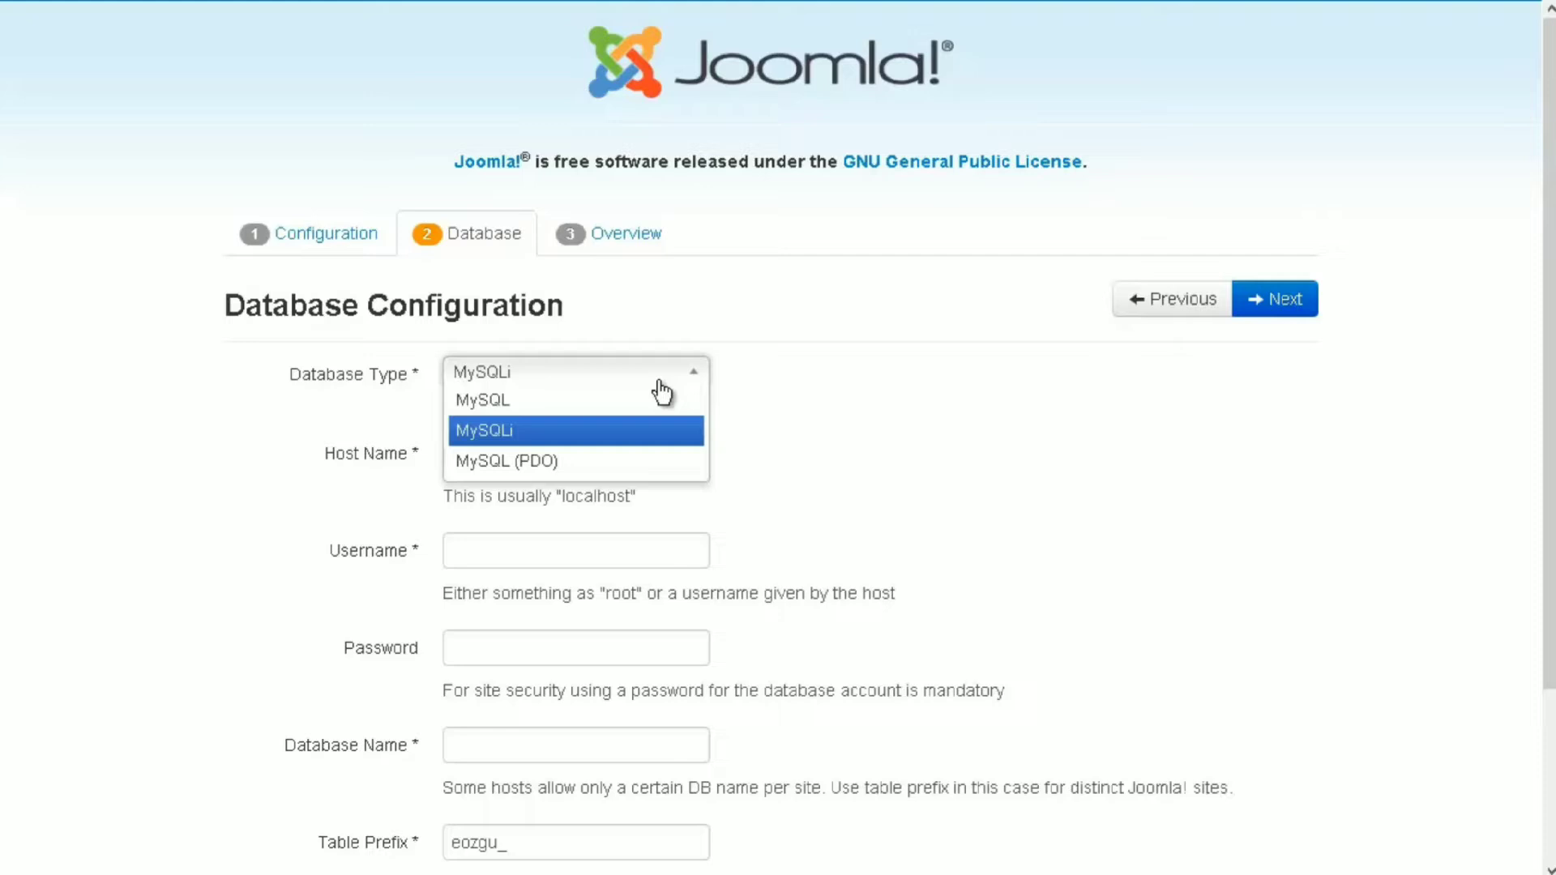
click(577, 406)
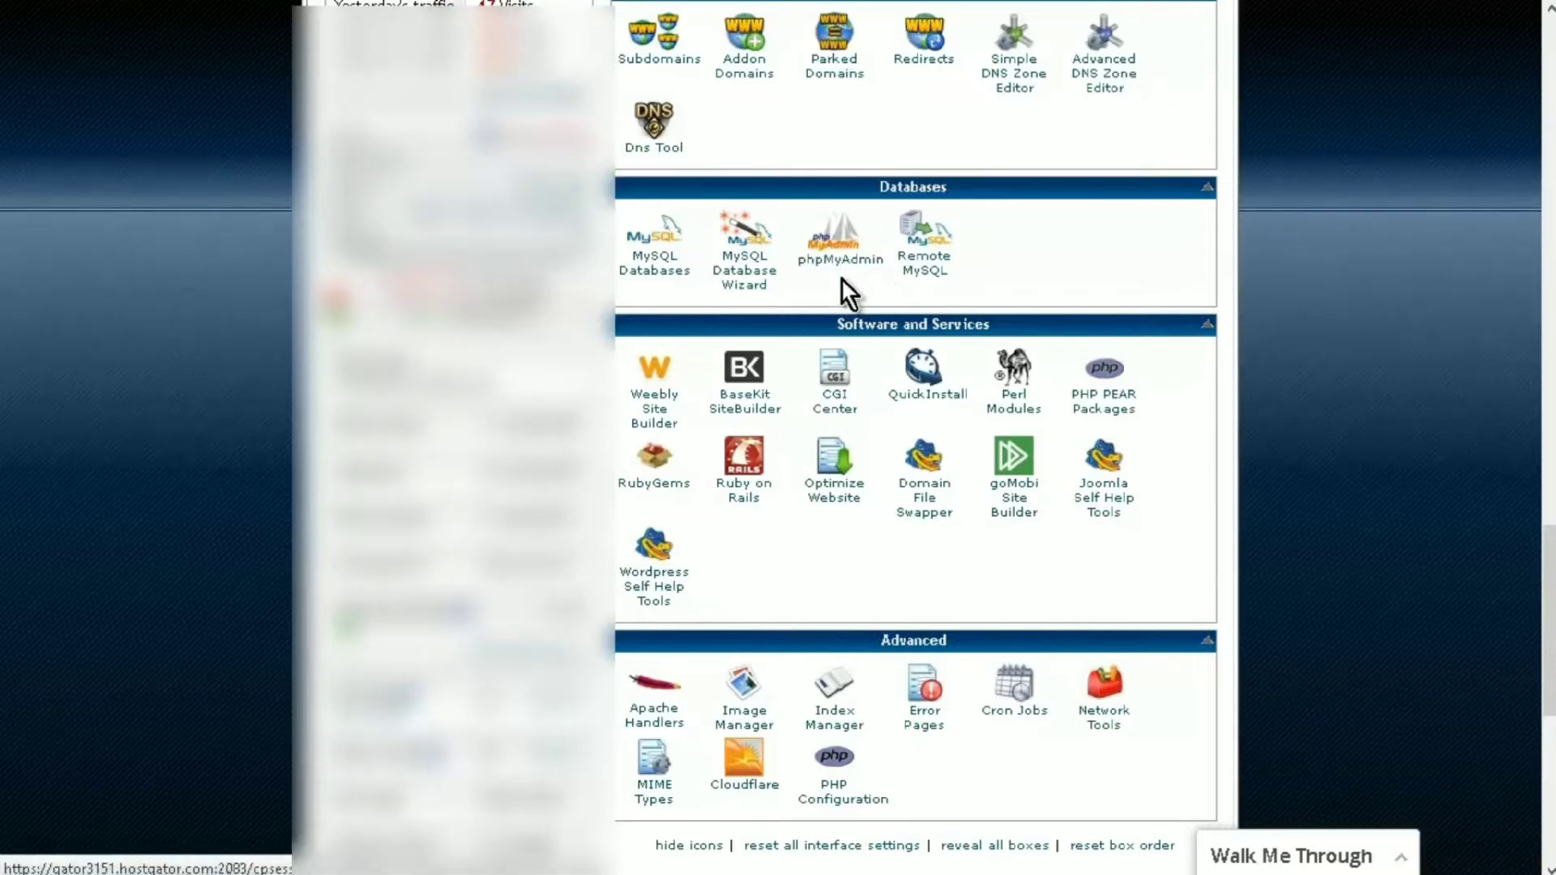
click(845, 254)
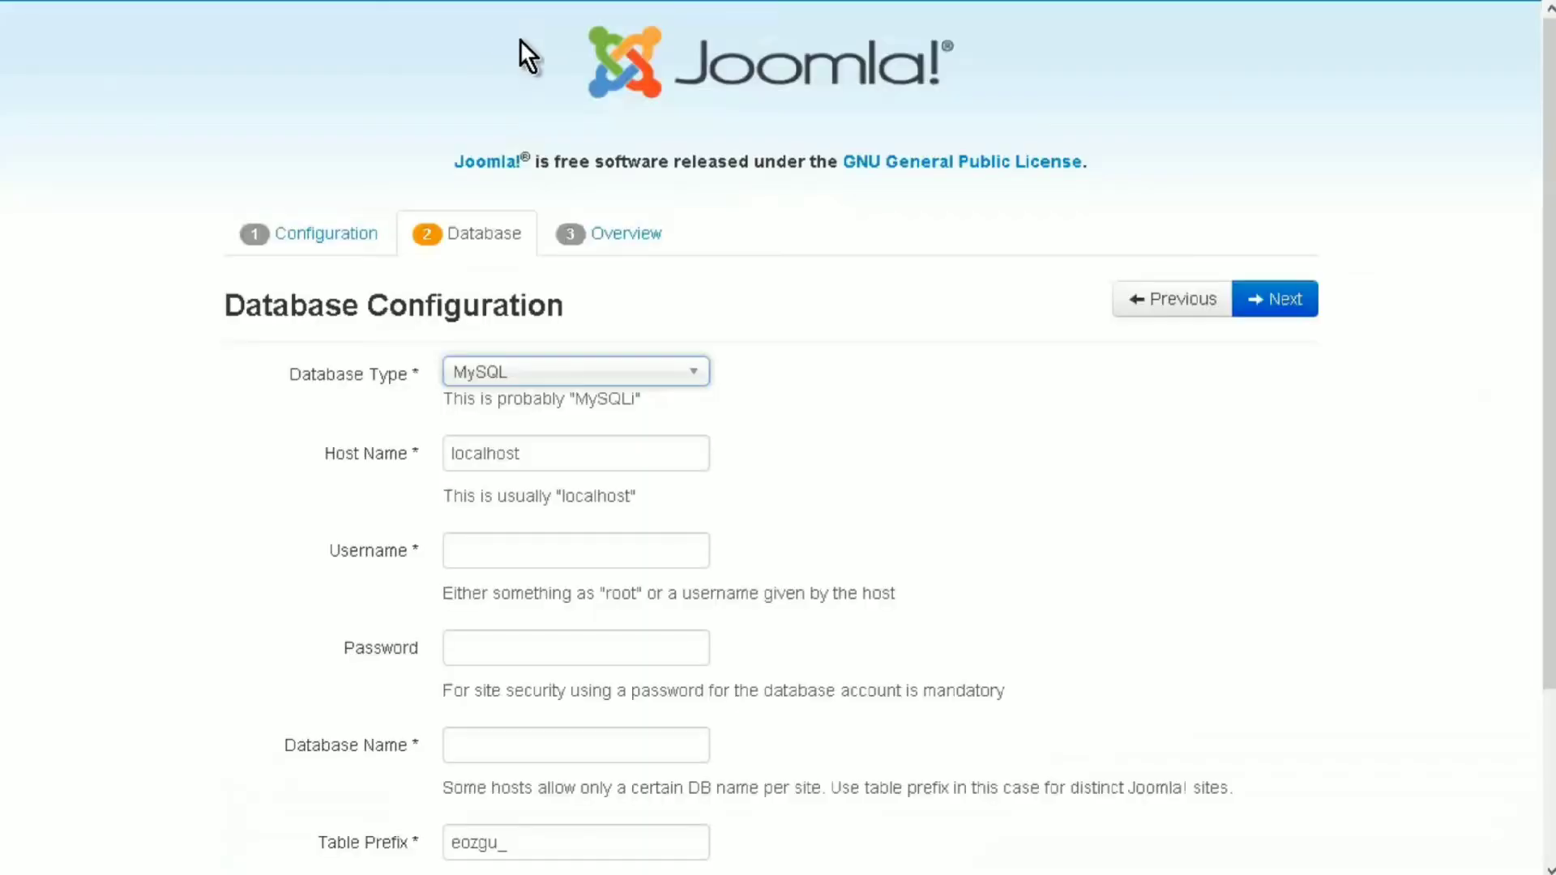
key(alt+Down)
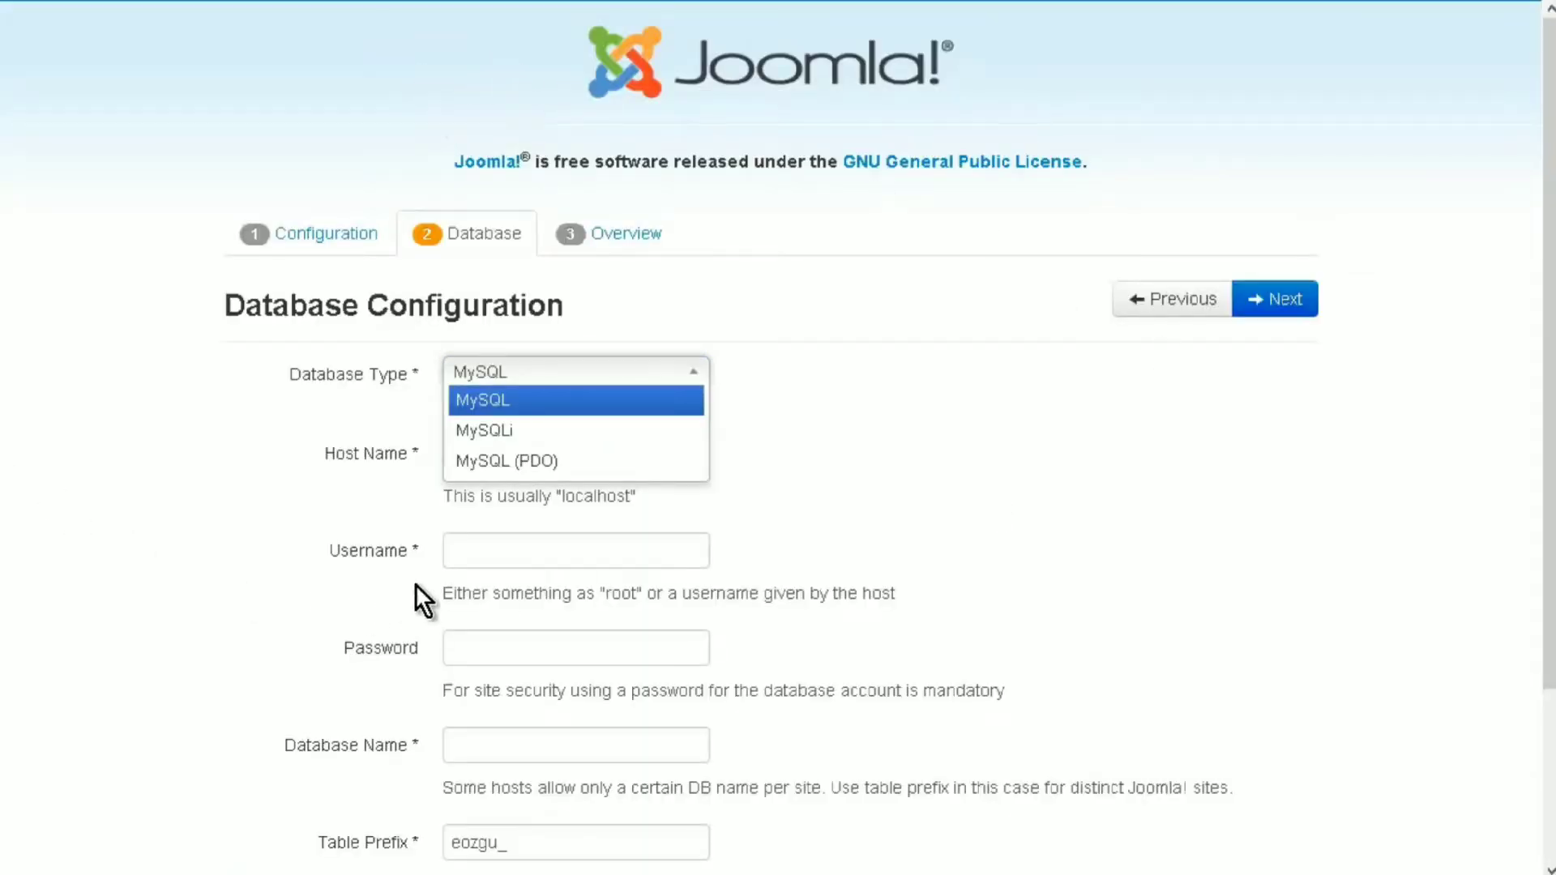
- Switch to the Notepad document and copy the database user name from its first line of text
click(479, 556)
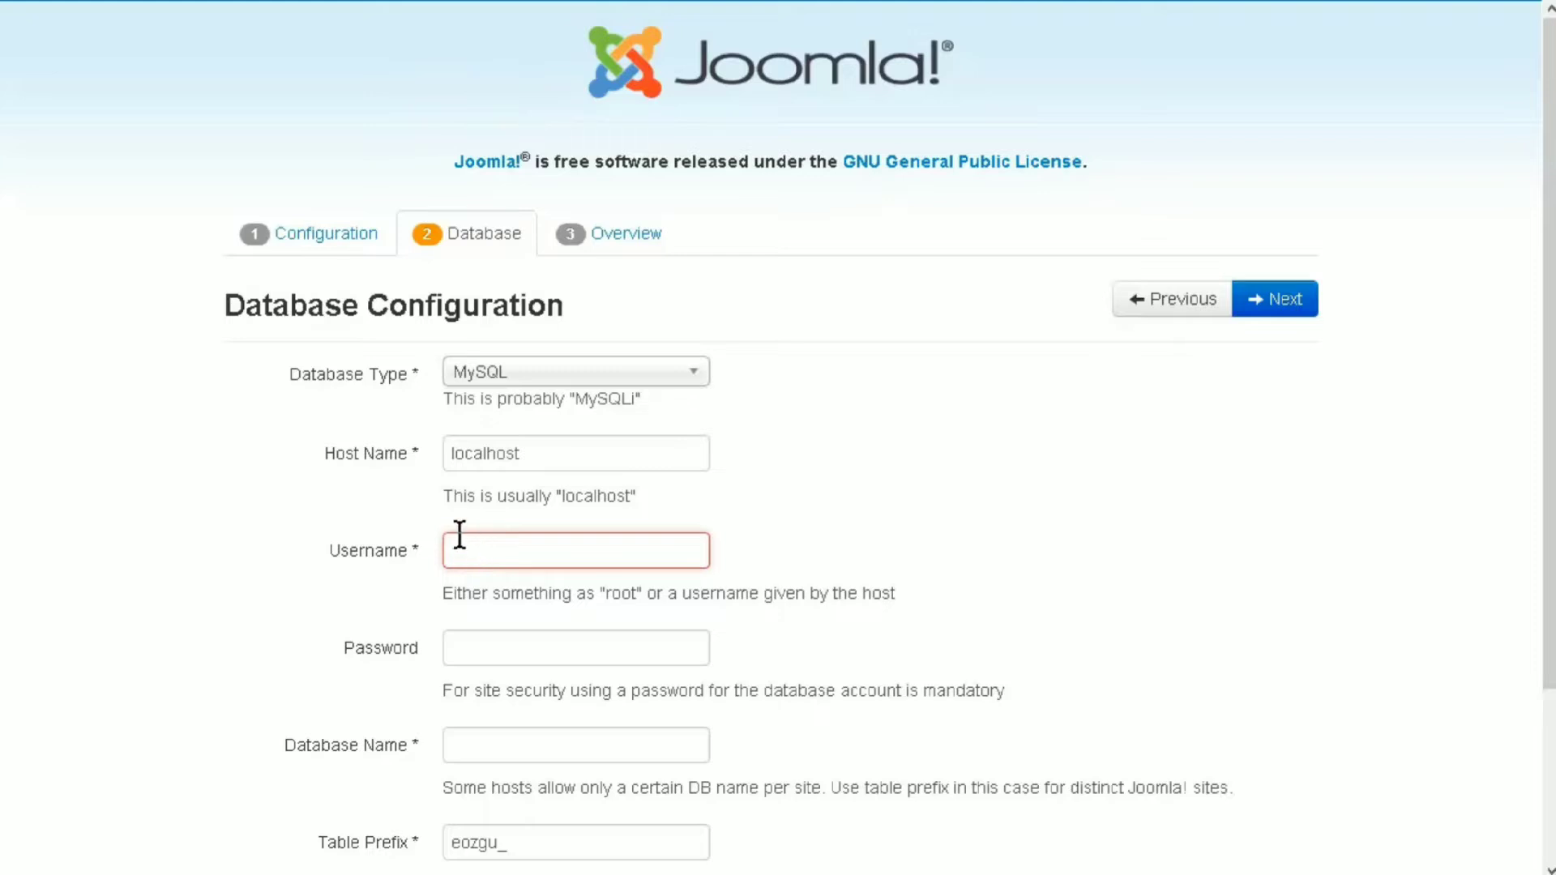
scroll(459, 537, down, 2)
scroll(455, 539, down, 1)
scroll(486, 518, down, 1)
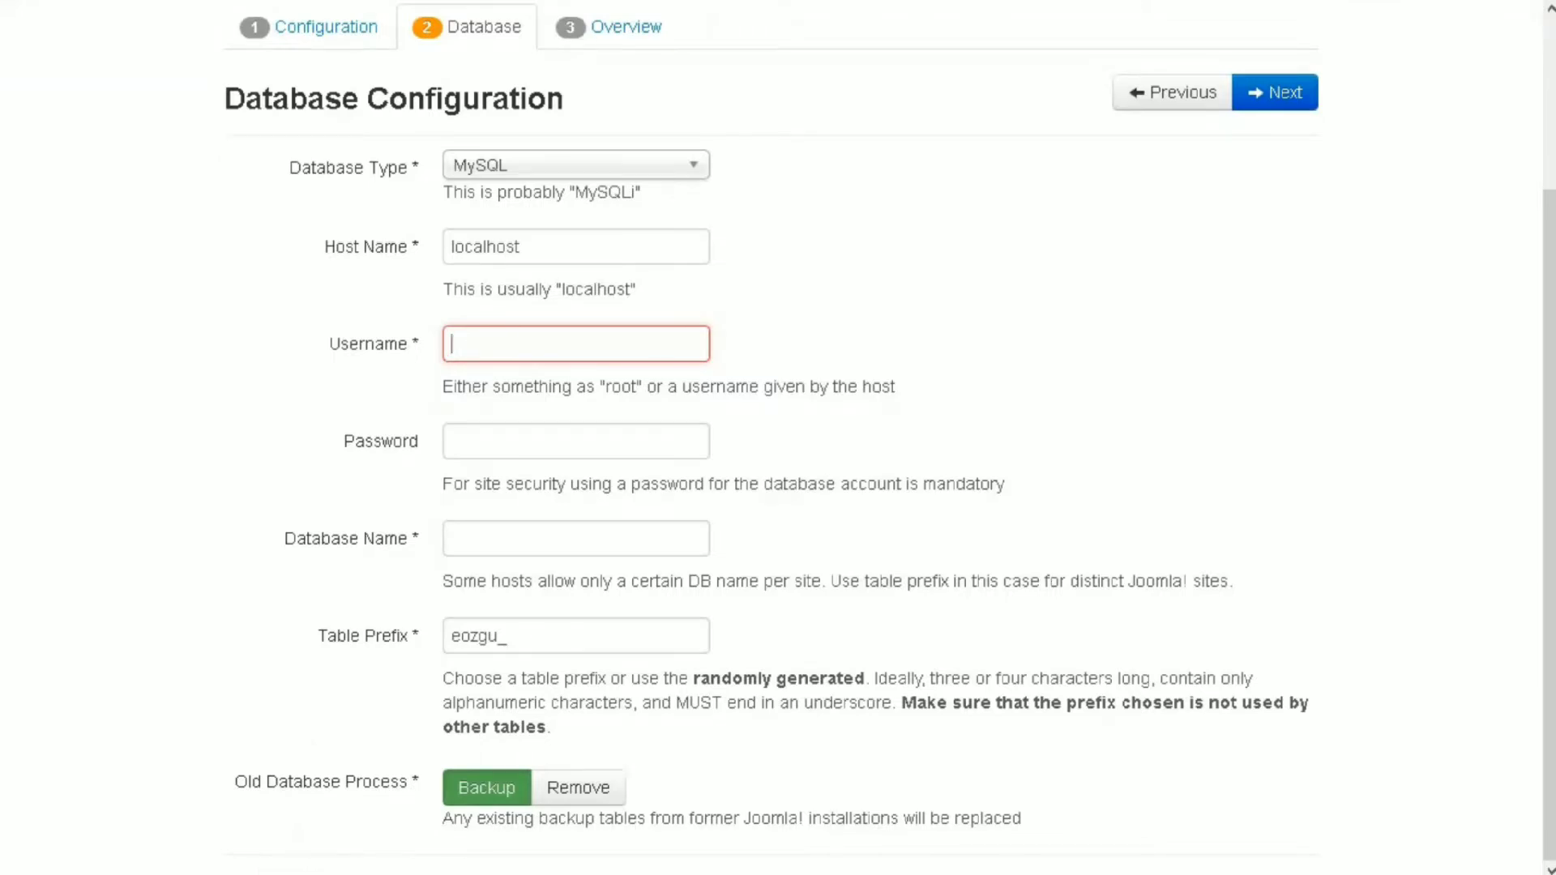
key(alt+Tab)
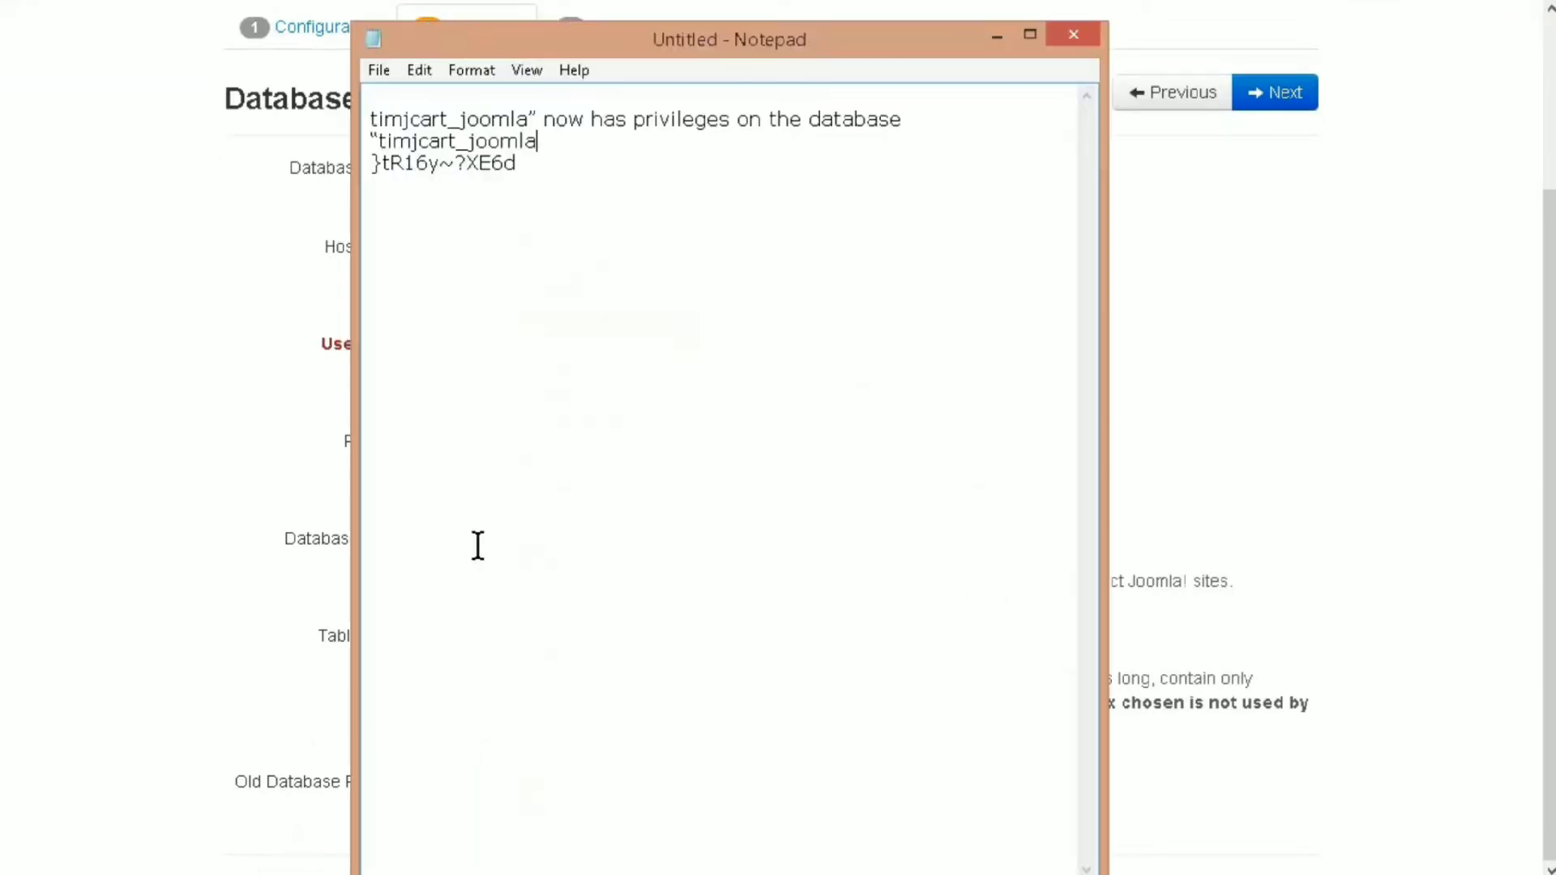
click(525, 117)
drag(513, 117, 377, 114)
right_click(400, 115)
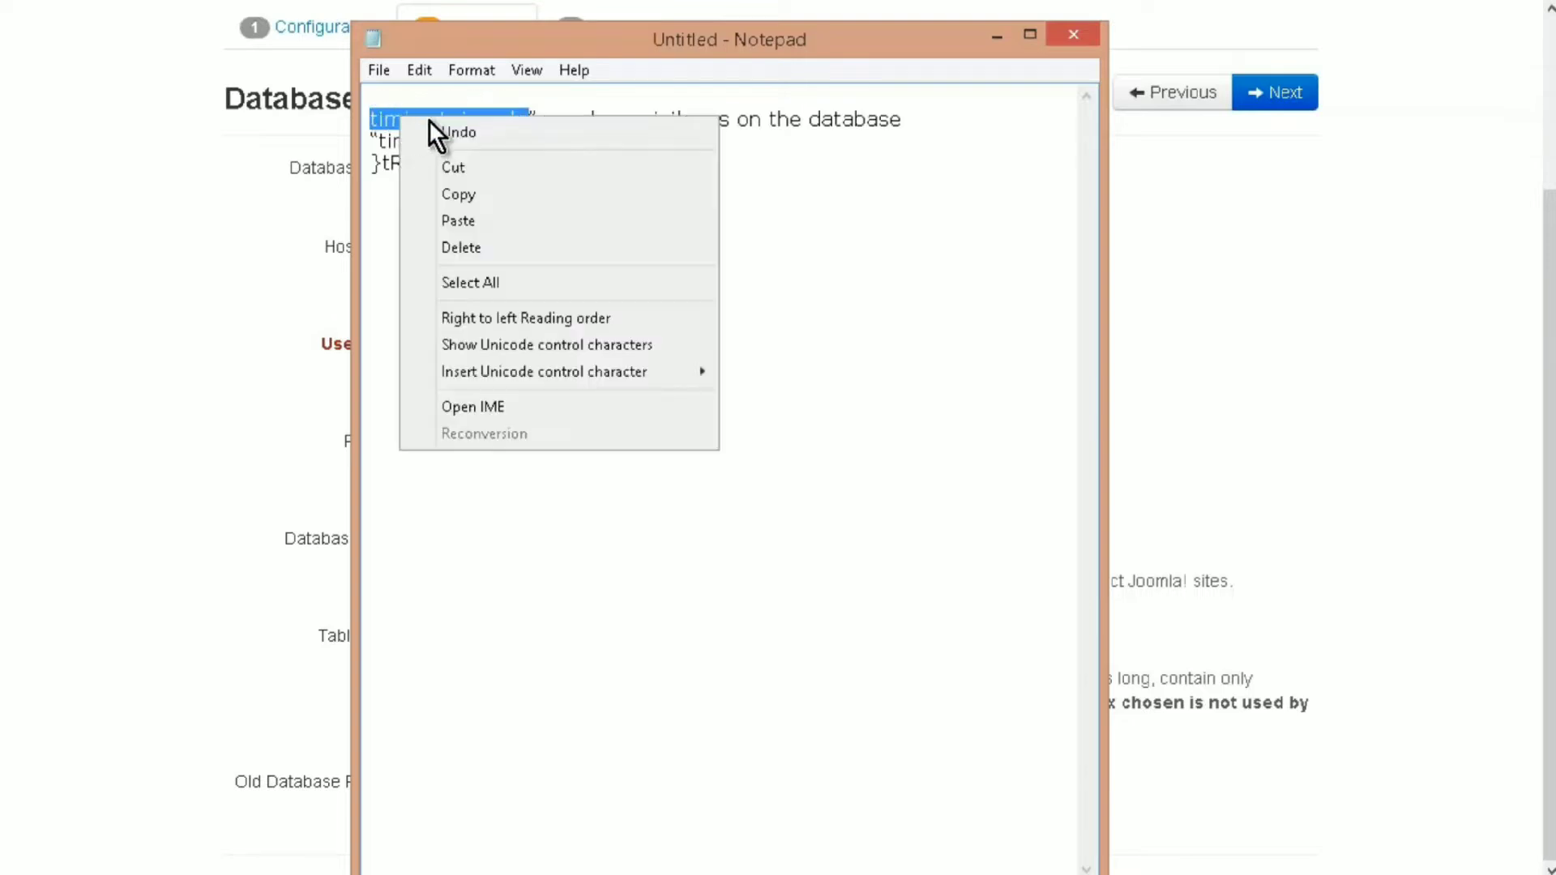
click(486, 193)
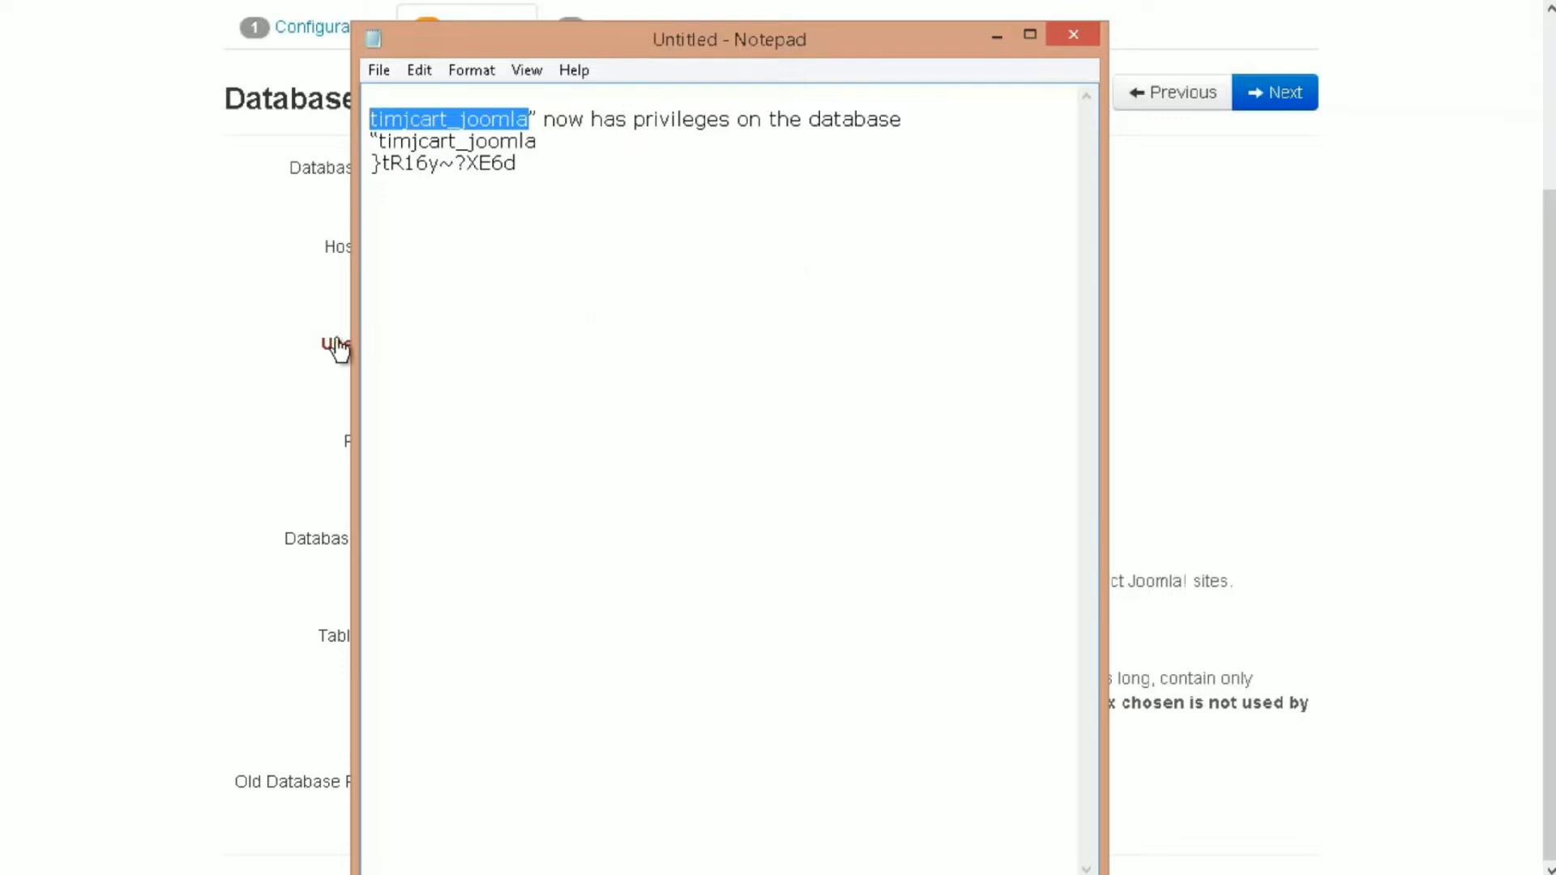
- Paste the copied name into both the Username and Database Name fields of Joomla's database configuration
click(203, 304)
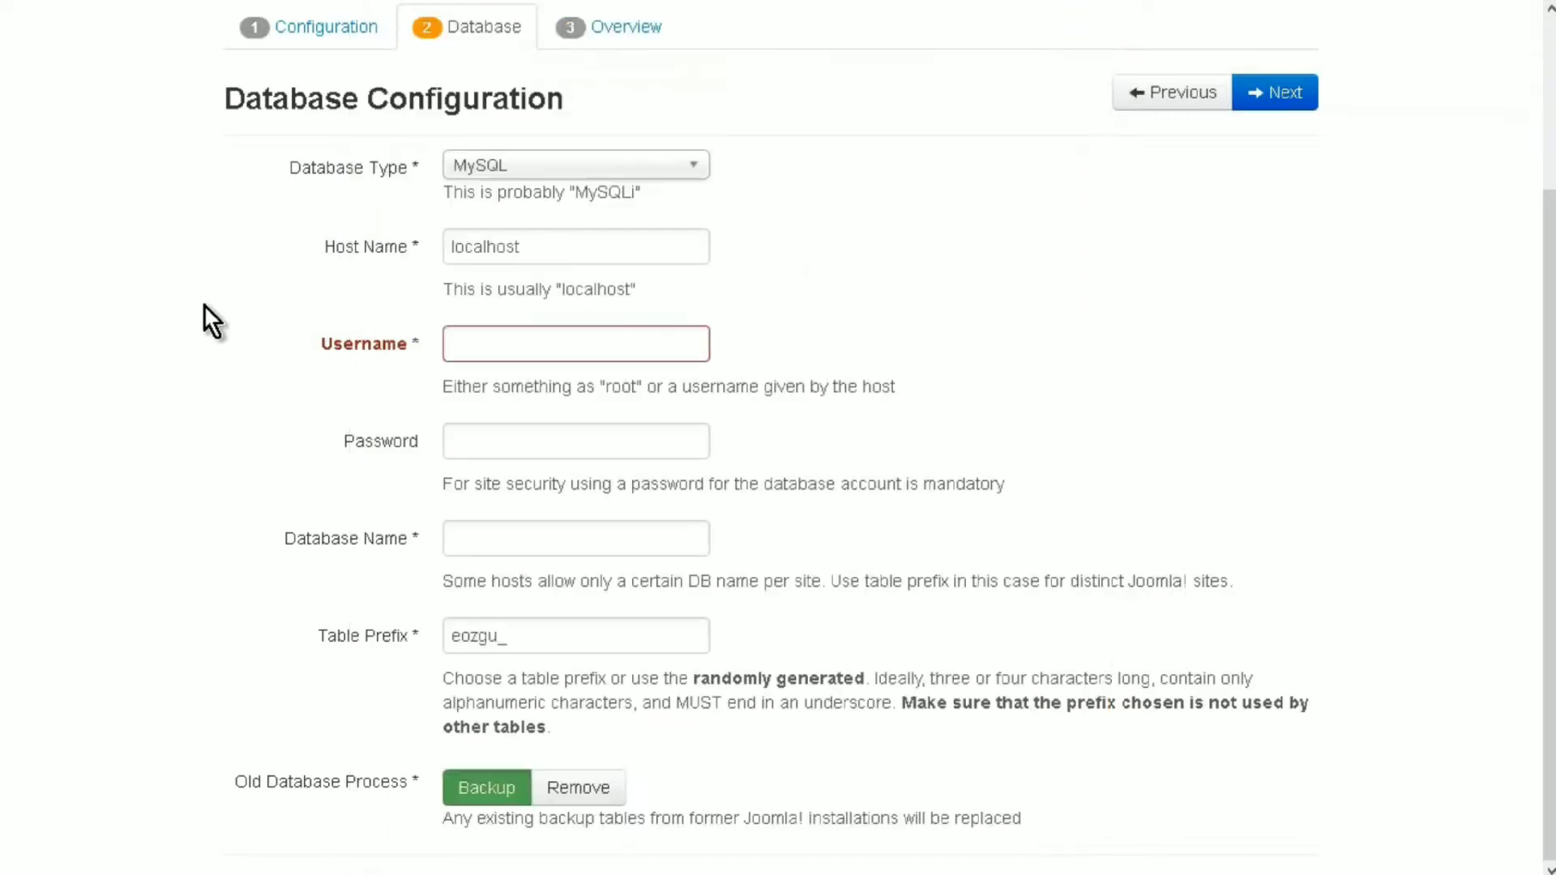
click(484, 345)
right_click(484, 345)
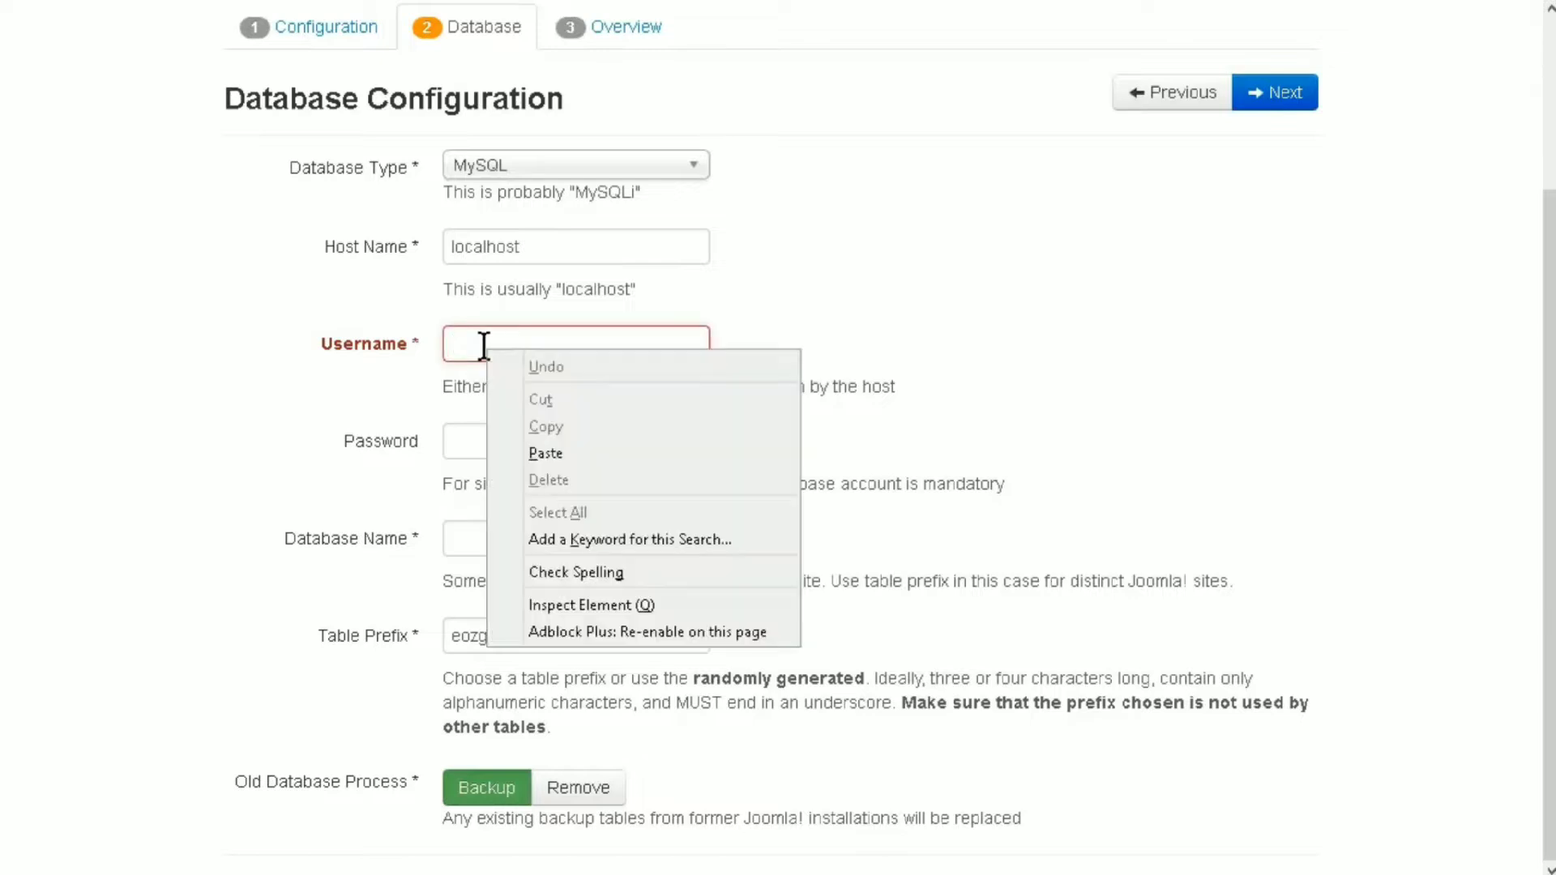
click(559, 451)
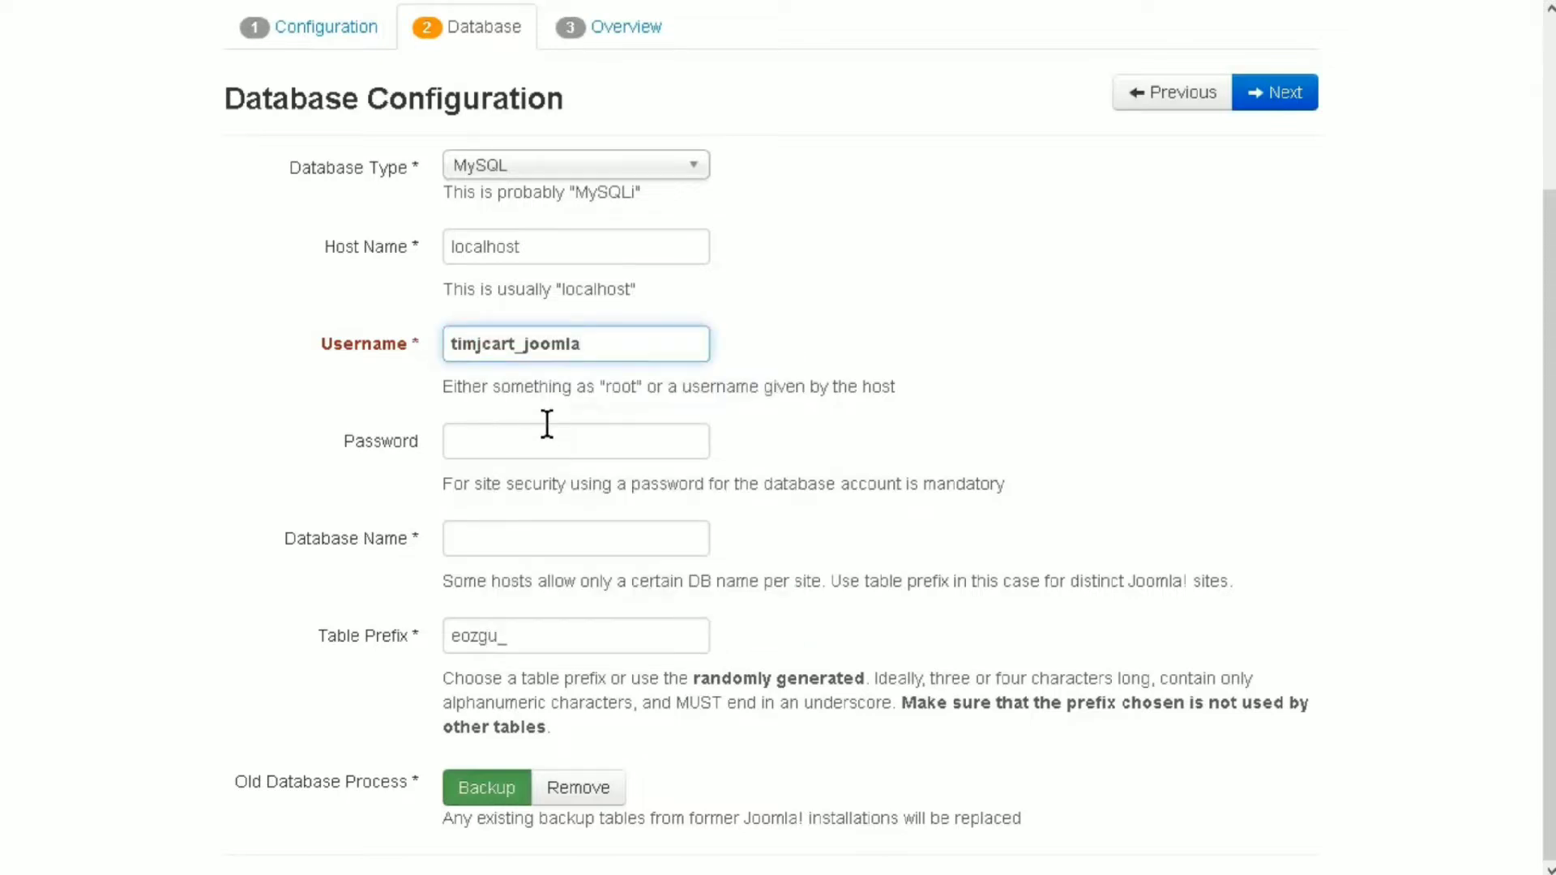
click(502, 534)
right_click(502, 536)
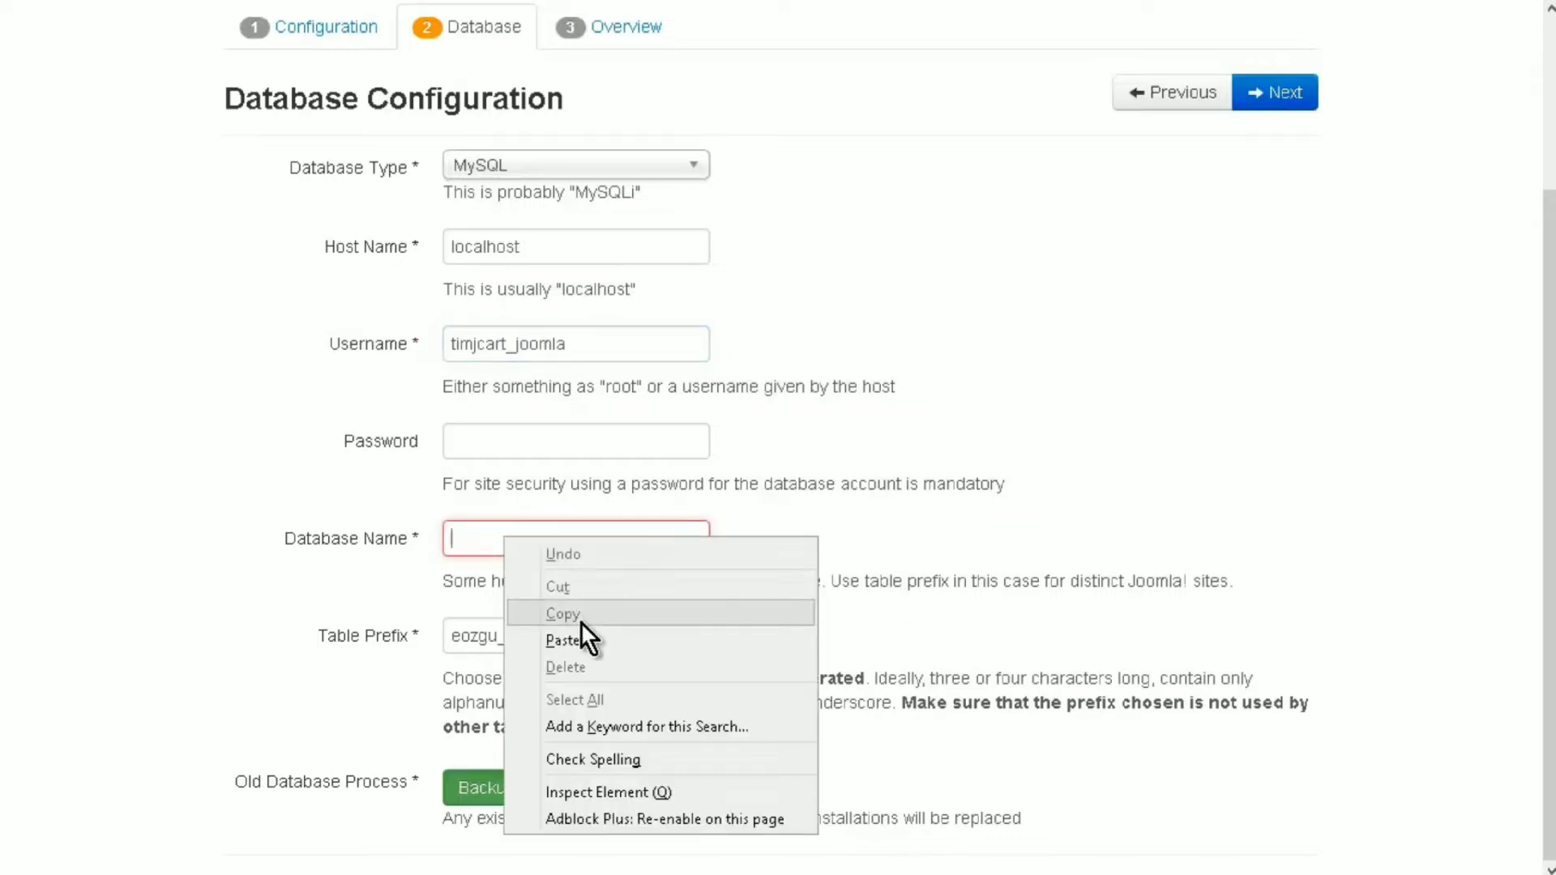
click(564, 640)
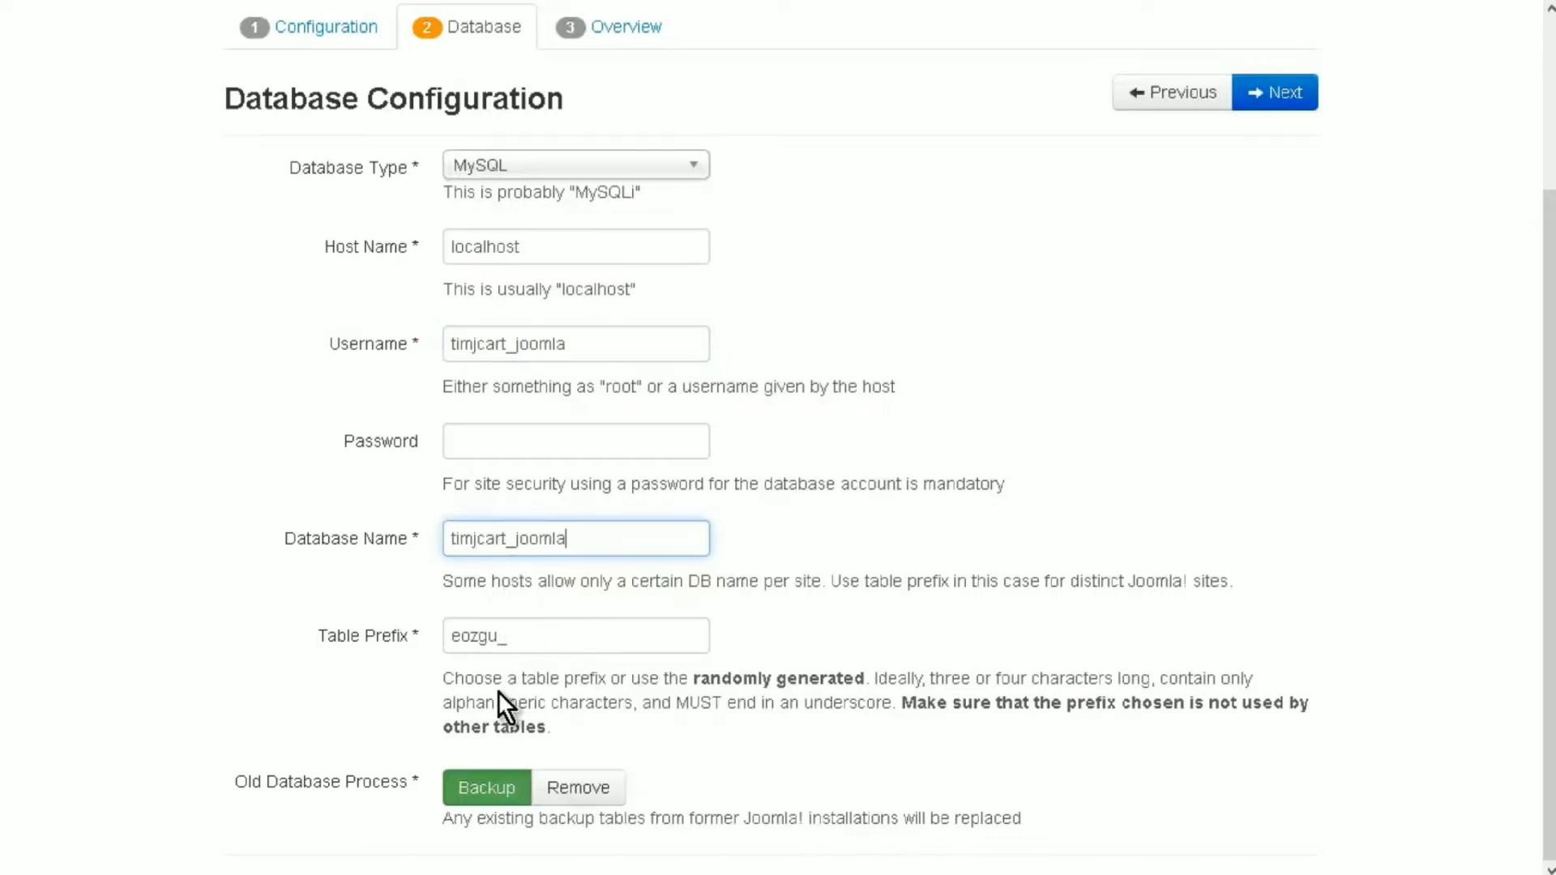
- Copy the database password from Notepad into the installer's Password field and continue to the overview
key(alt+Tab)
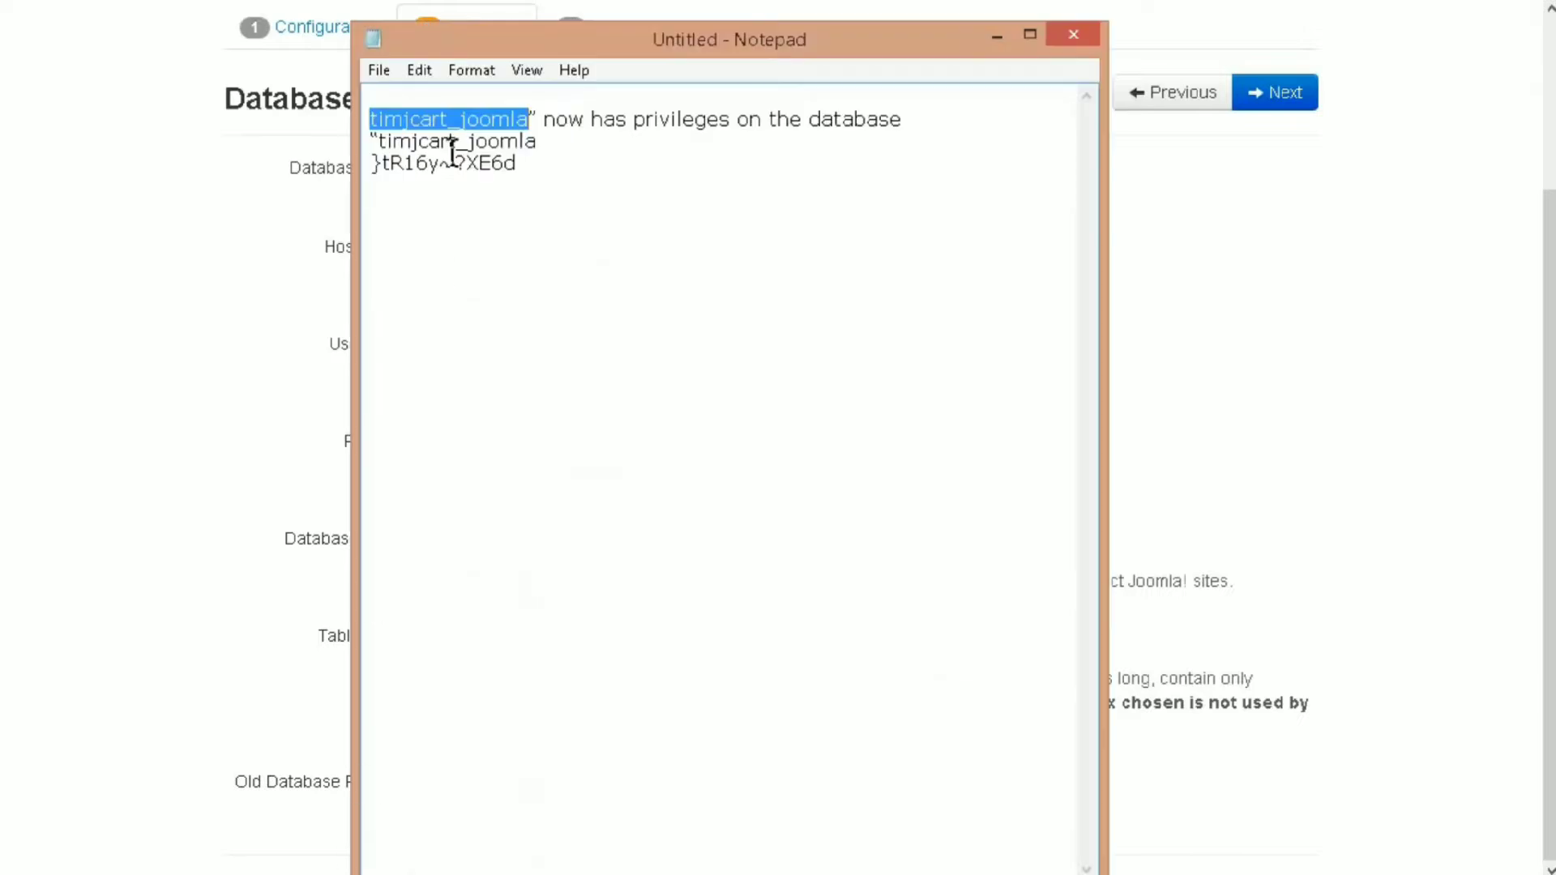
drag(517, 162, 385, 170)
right_click(412, 167)
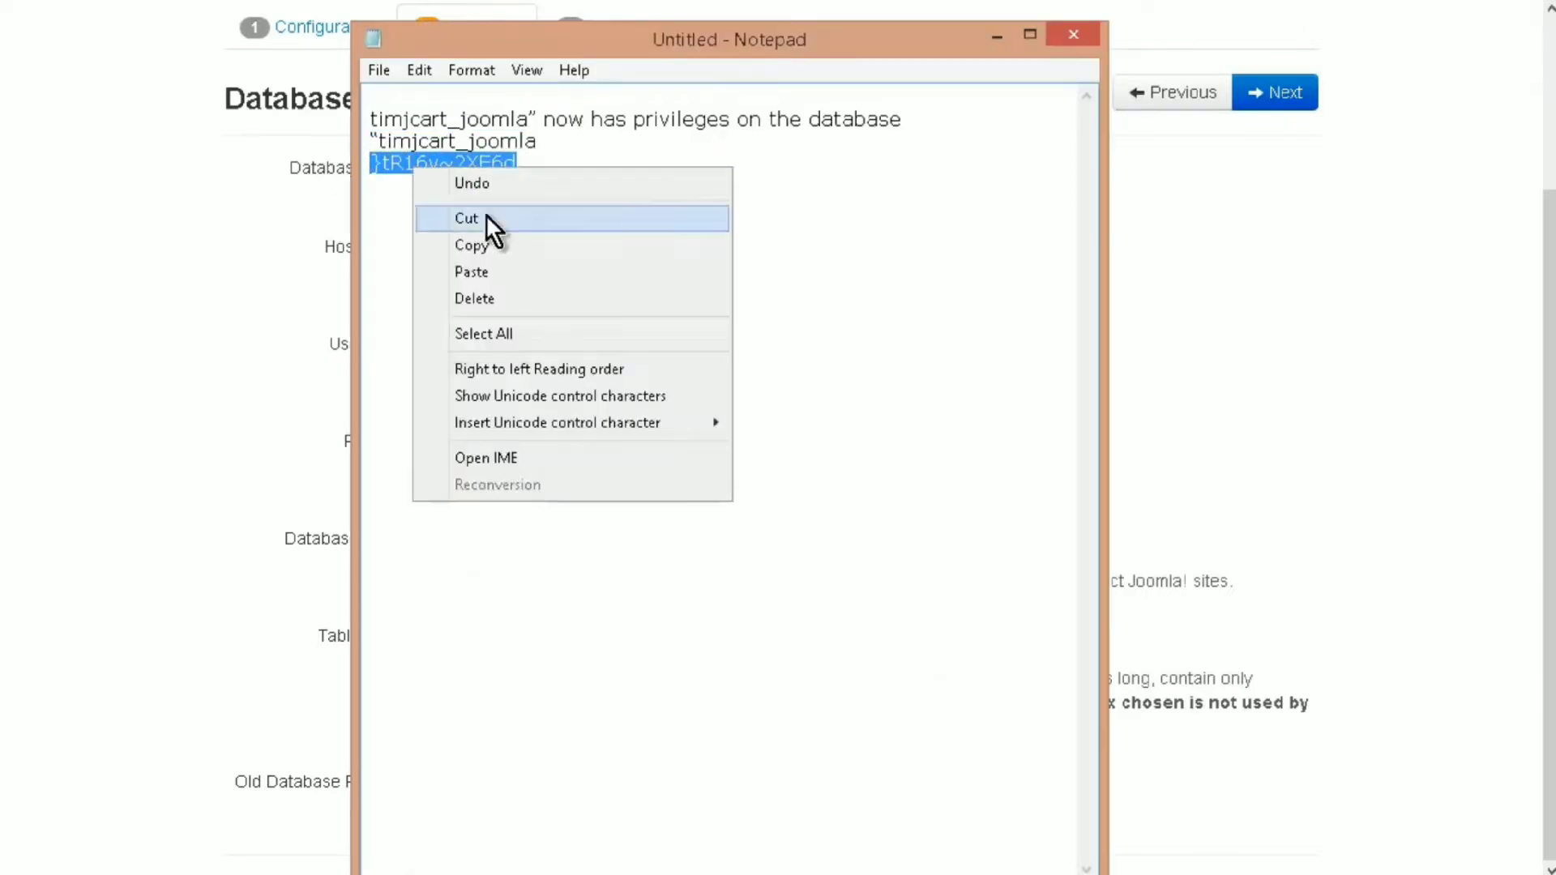
click(423, 245)
click(209, 243)
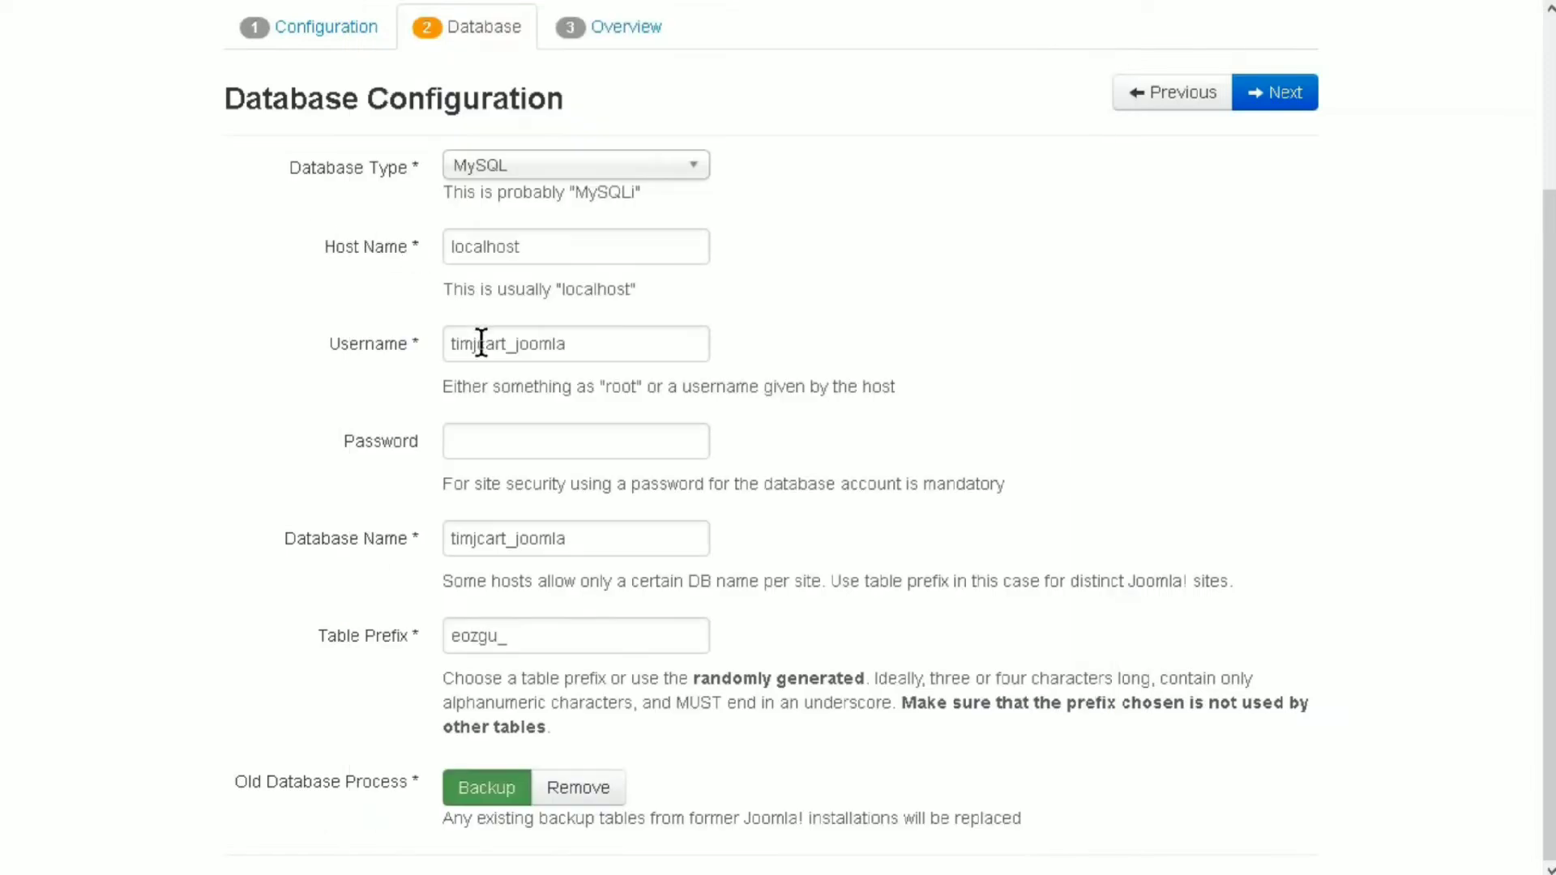
click(503, 440)
right_click(503, 440)
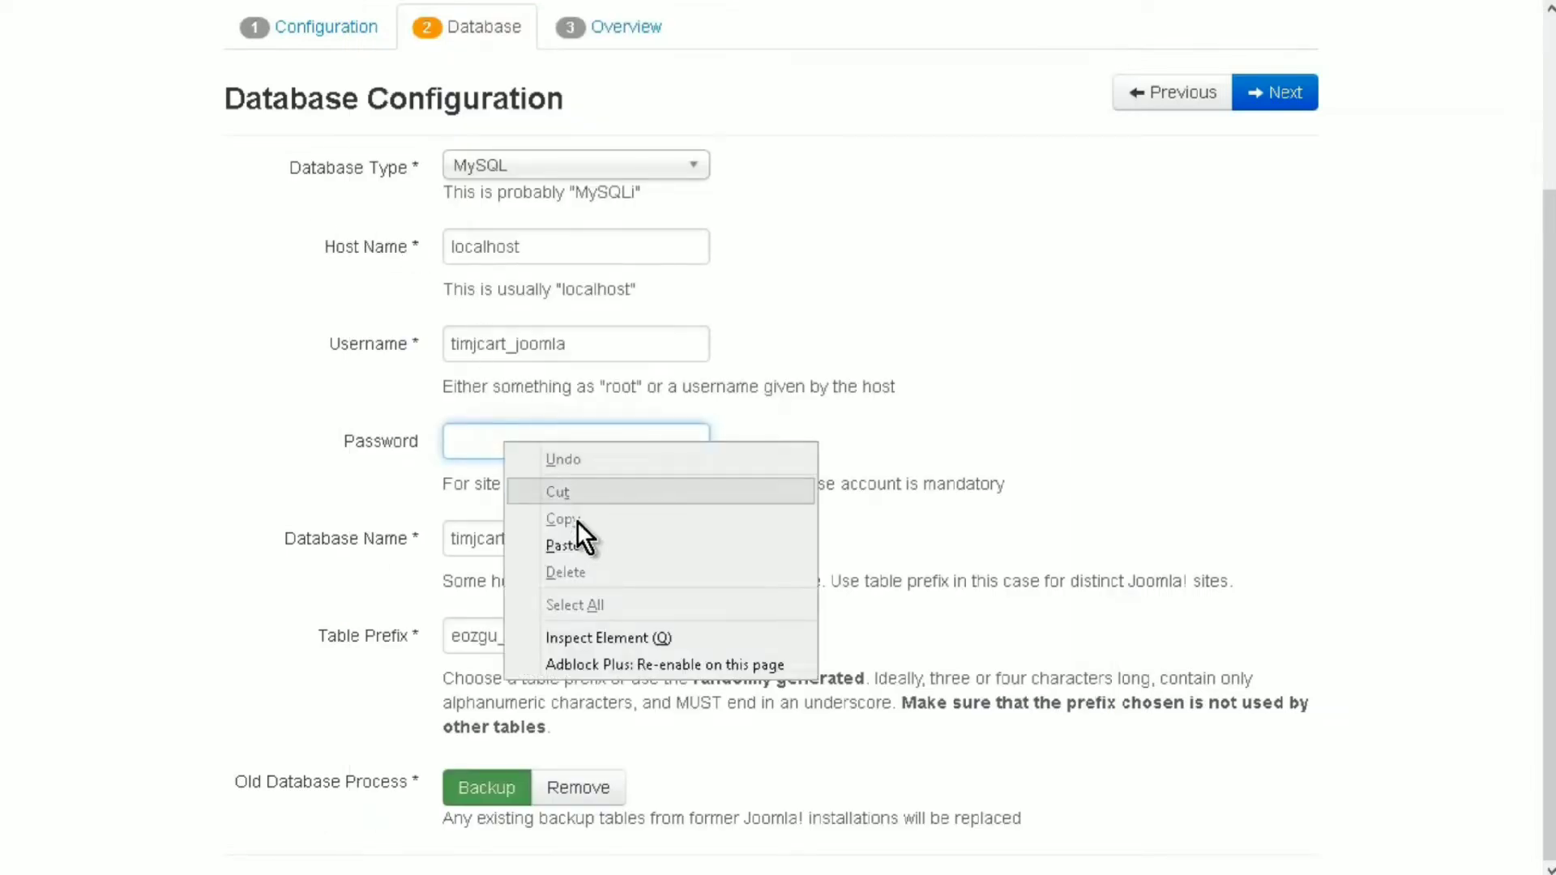
click(579, 544)
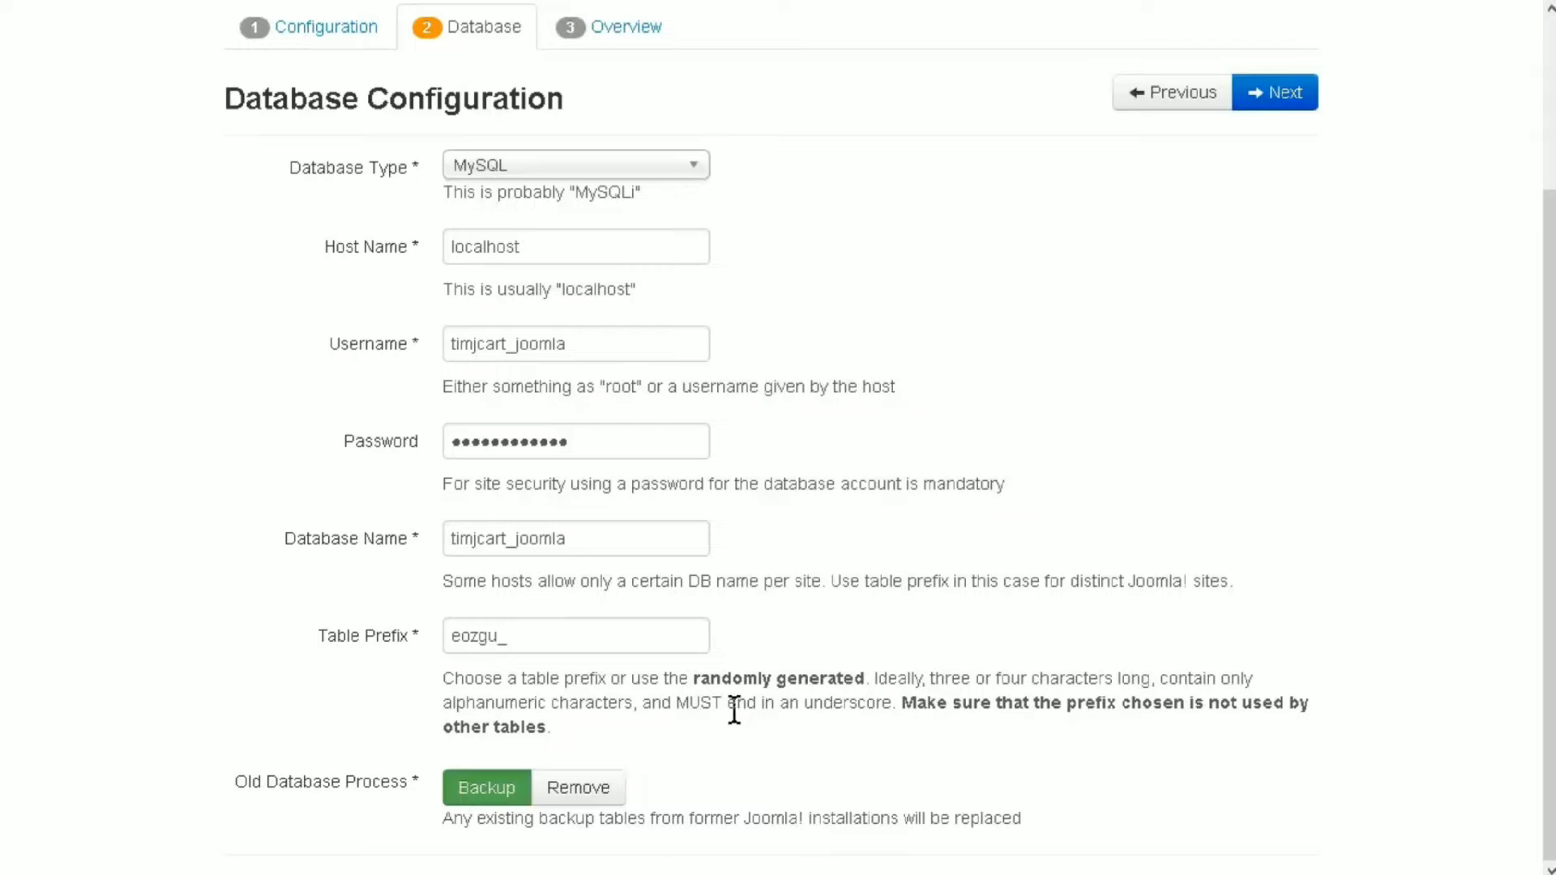
click(1274, 91)
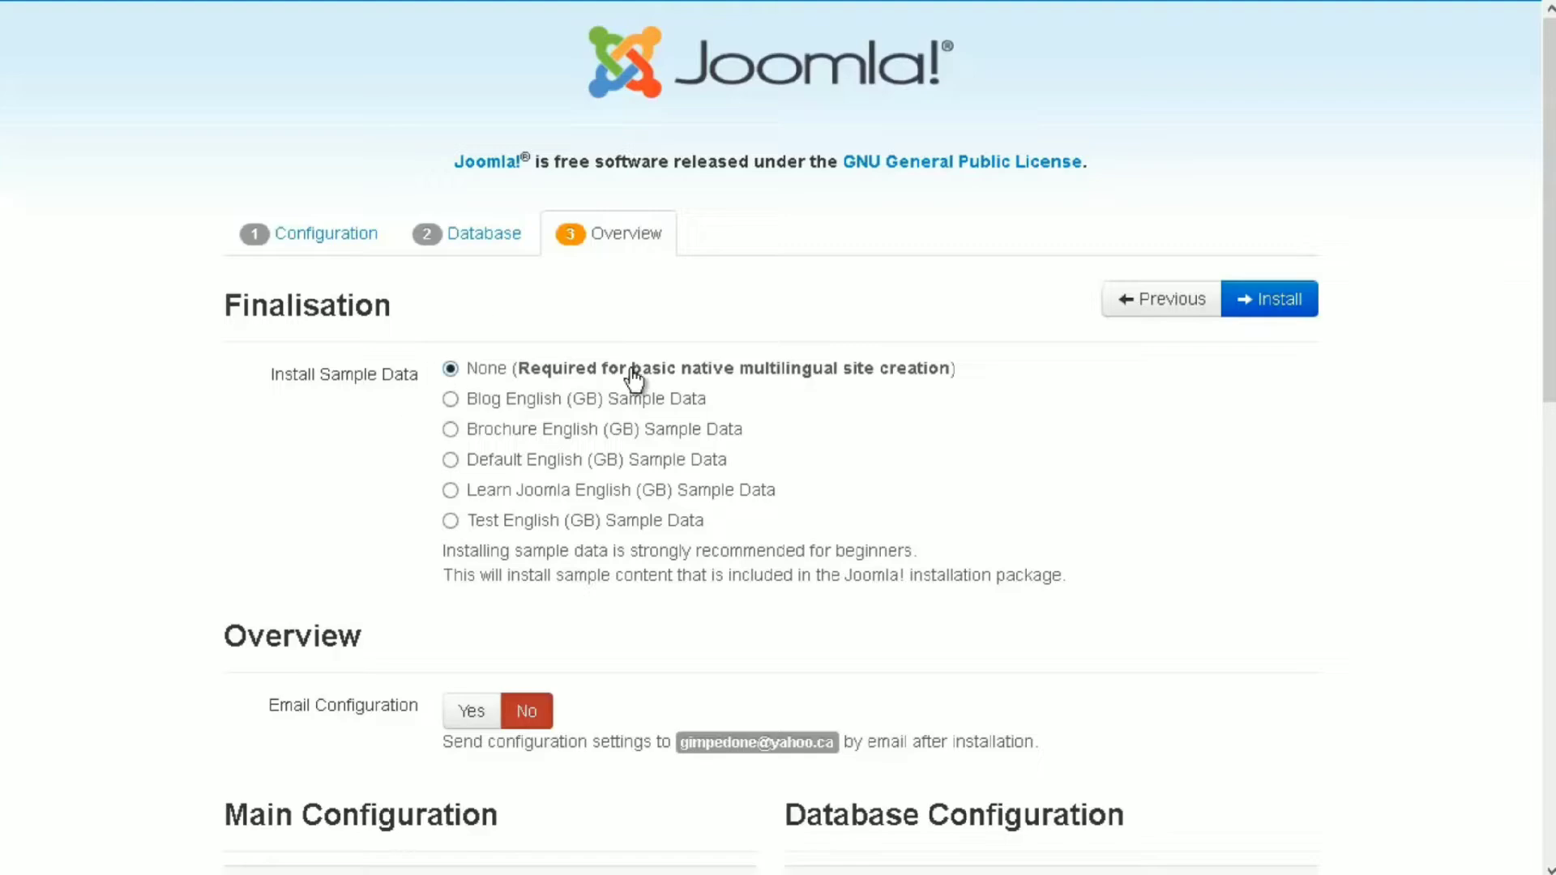
- Review the configuration summary and pre-installation check, and install Joomla with the sample data option None
scroll(635, 376, down, 7)
scroll(640, 364, up, 2)
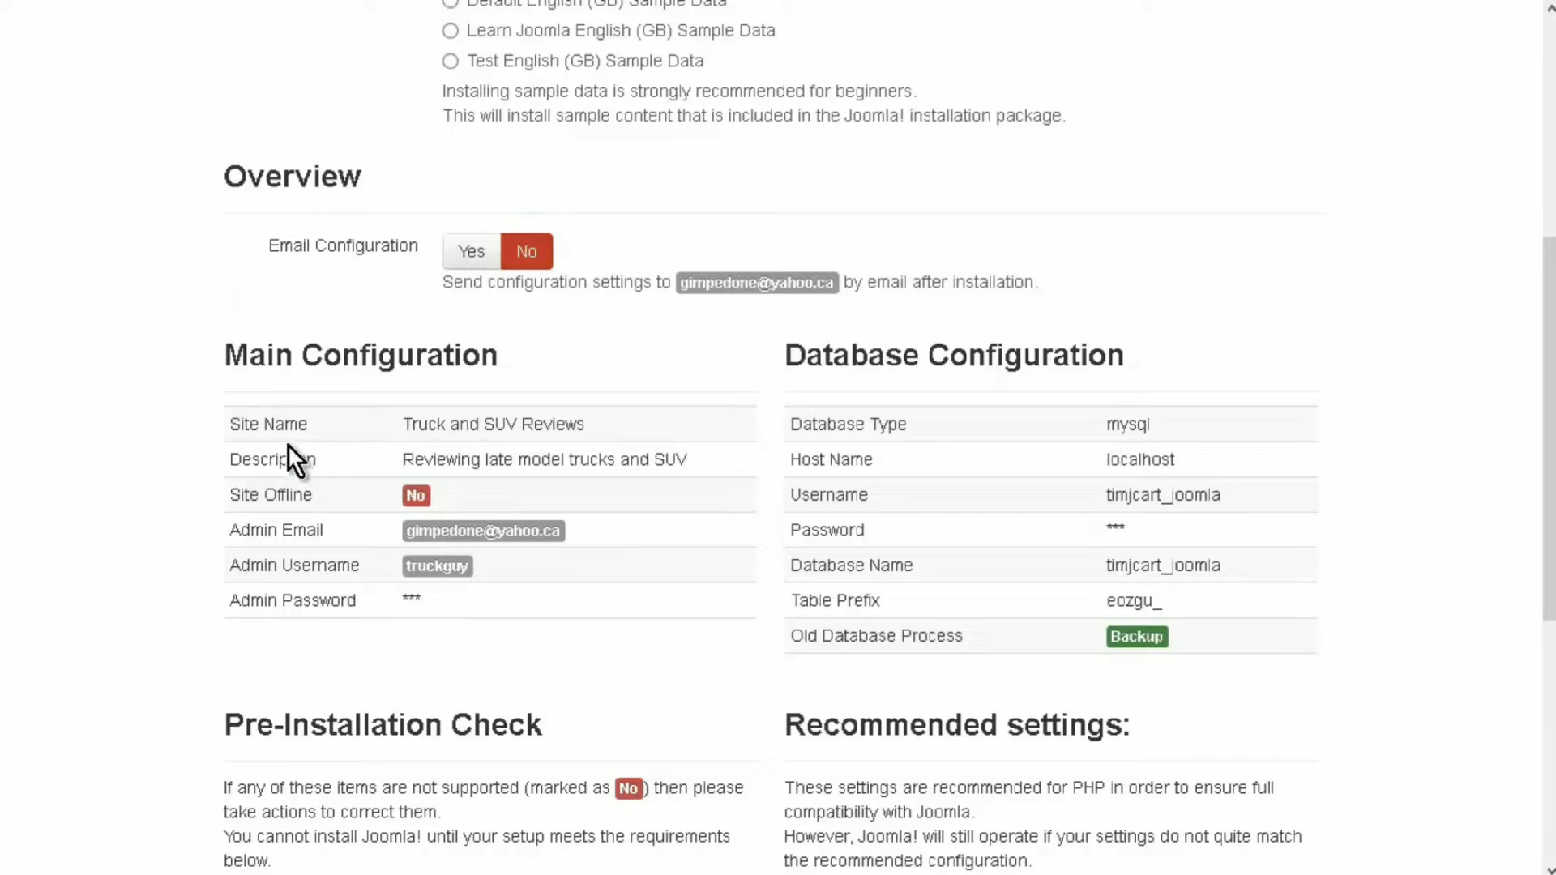
scroll(1327, 353, down, 5)
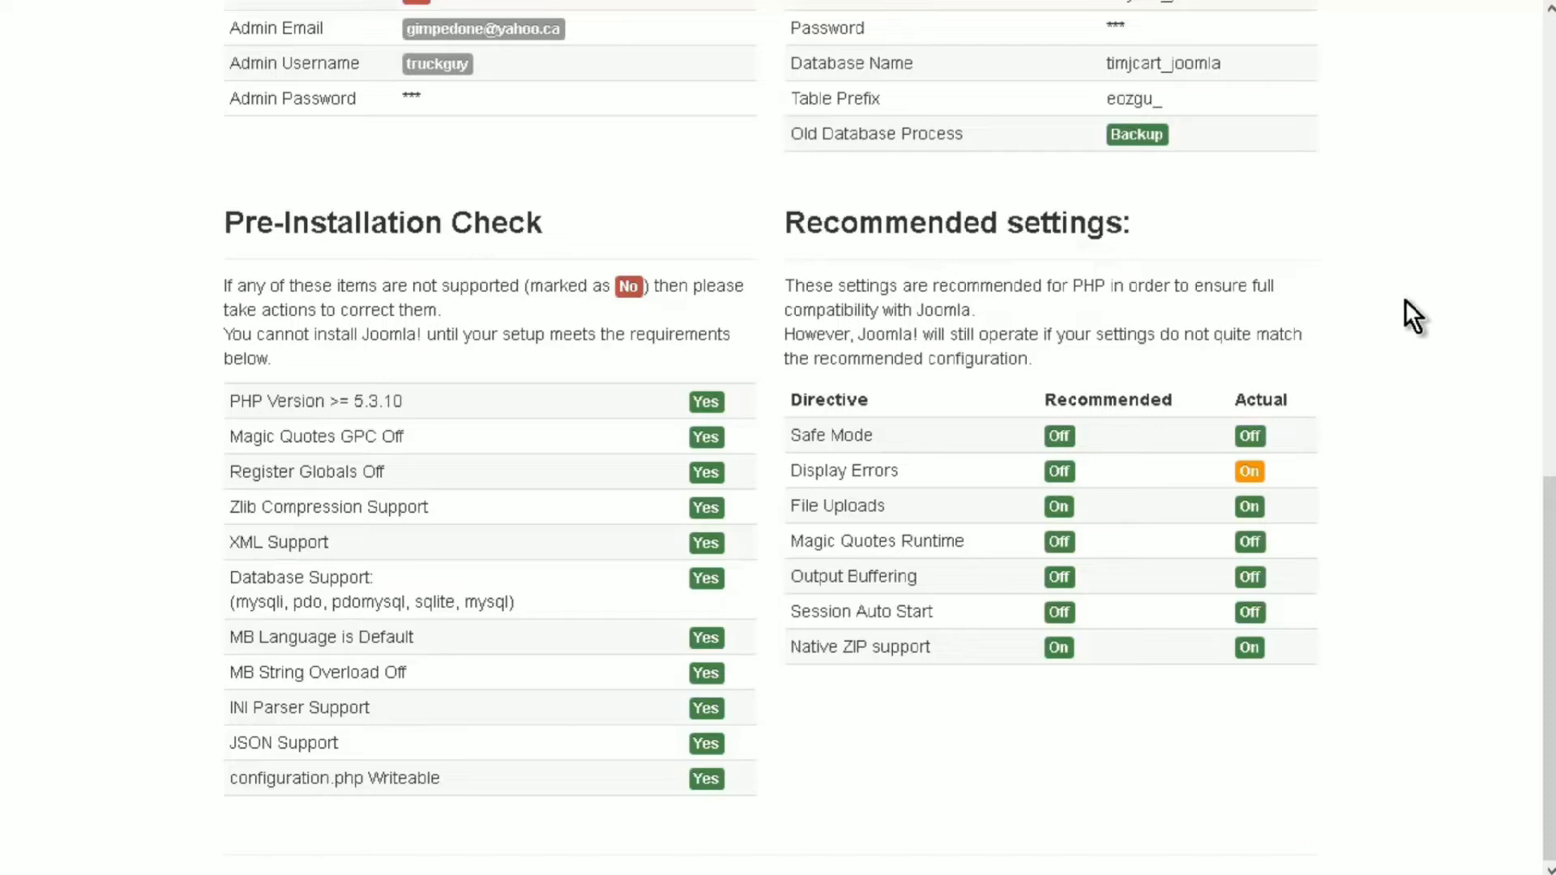
scroll(1404, 299, up, 10)
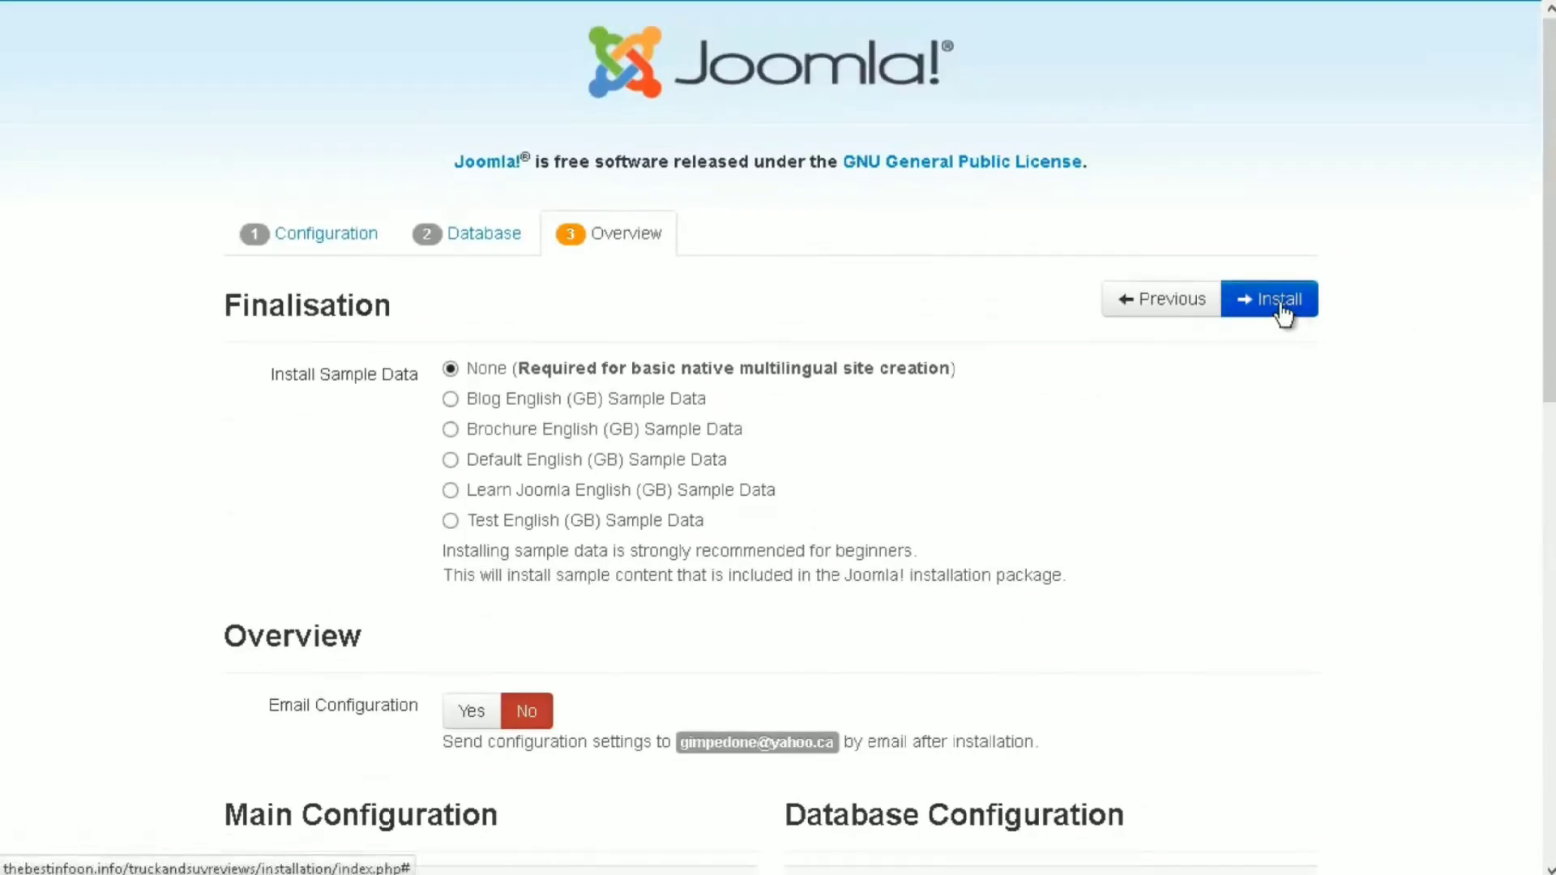
click(1280, 301)
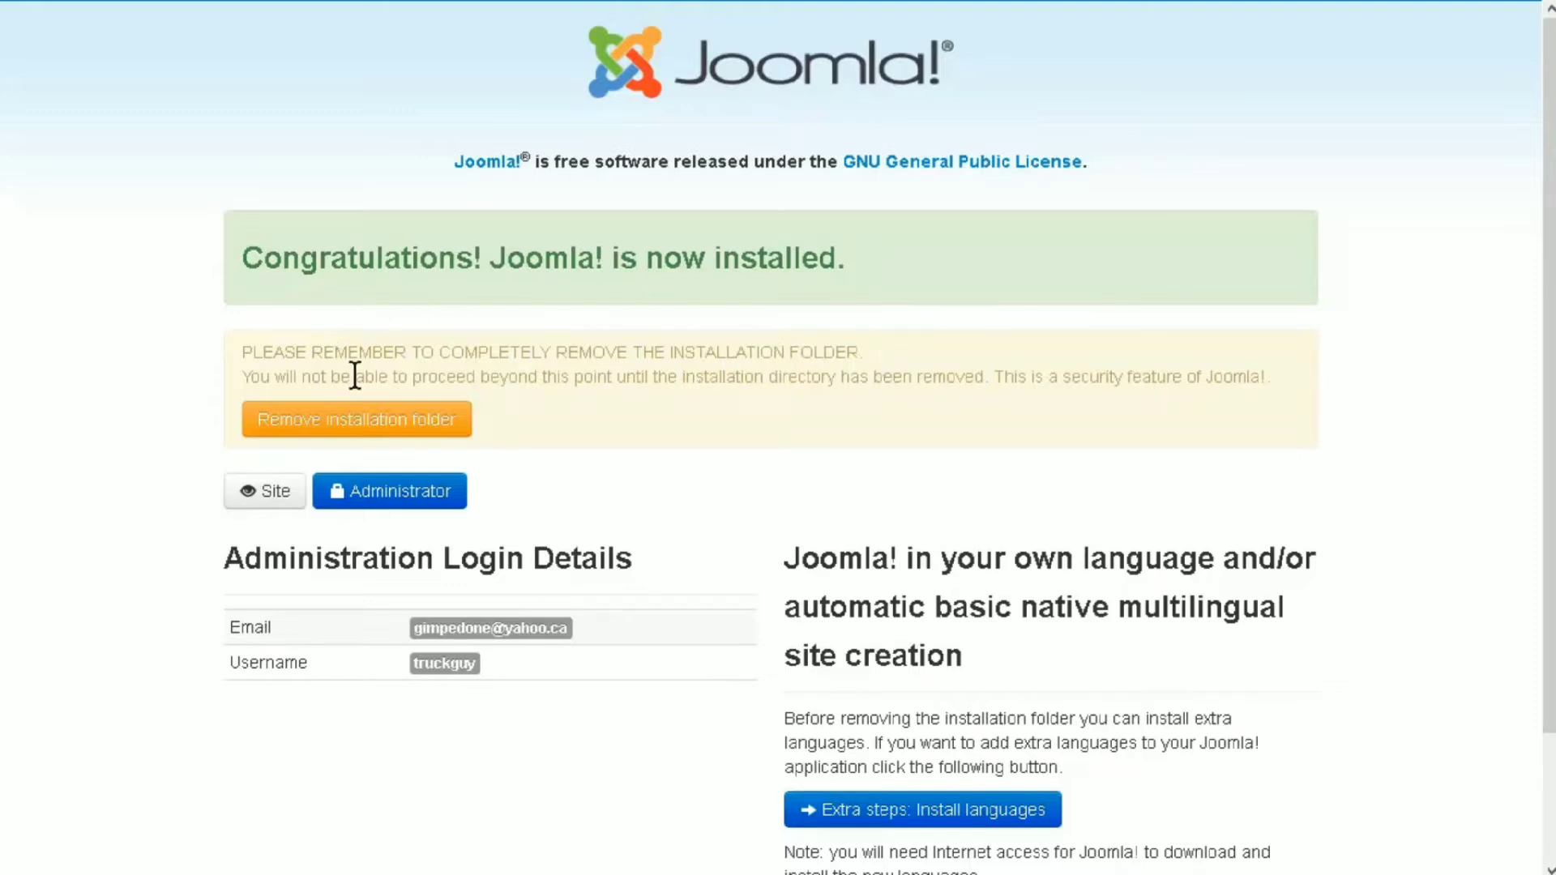
- Remove the installation folder and log in to the Joomla administrator area with the admin username and password
click(383, 419)
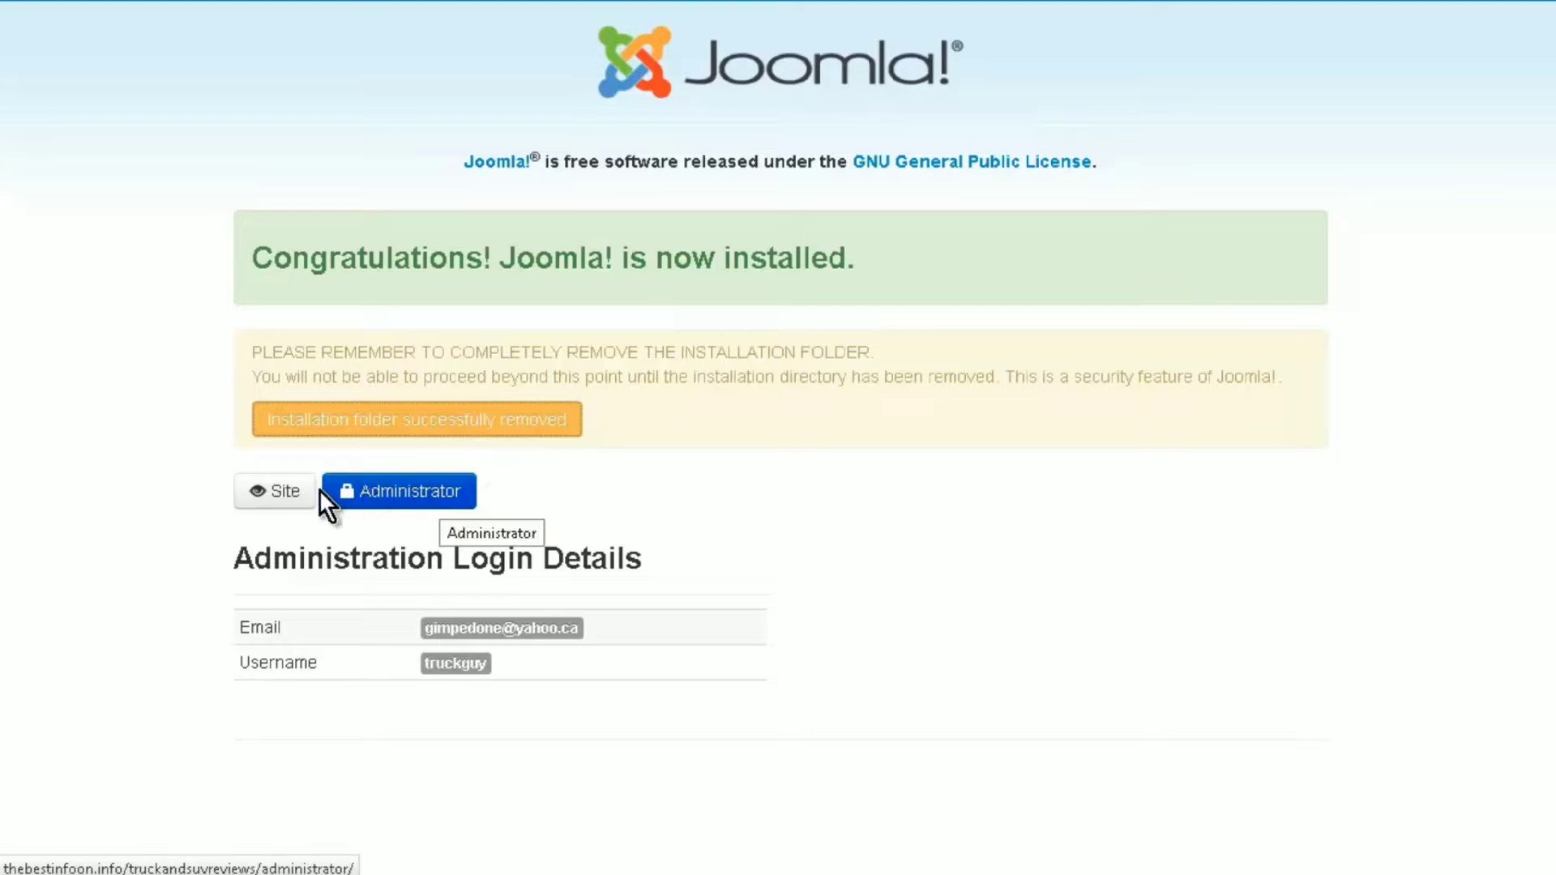
click(393, 497)
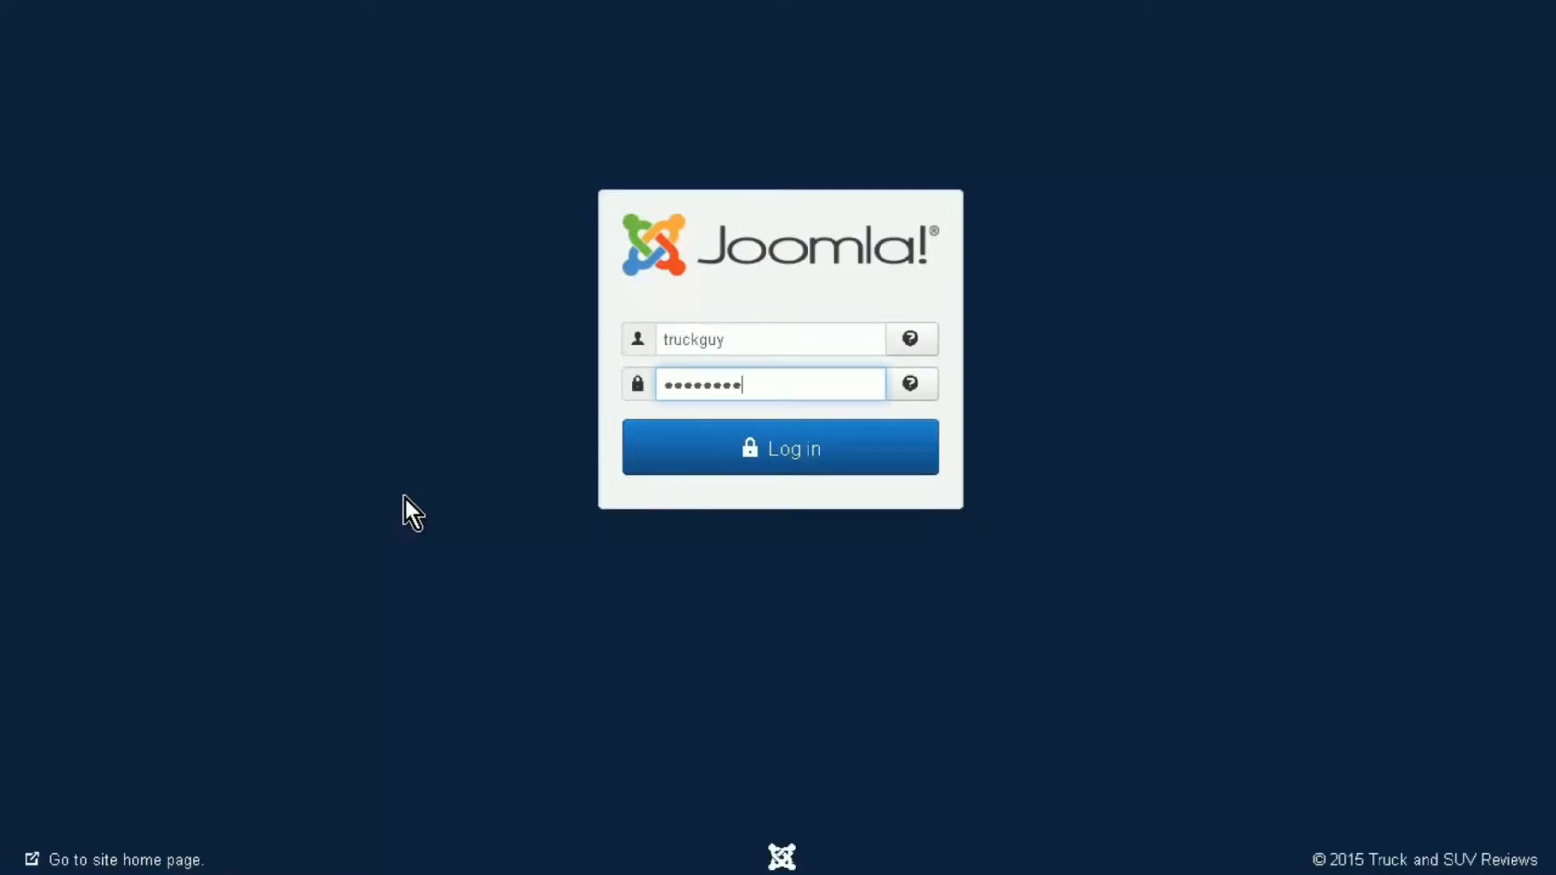
click(739, 445)
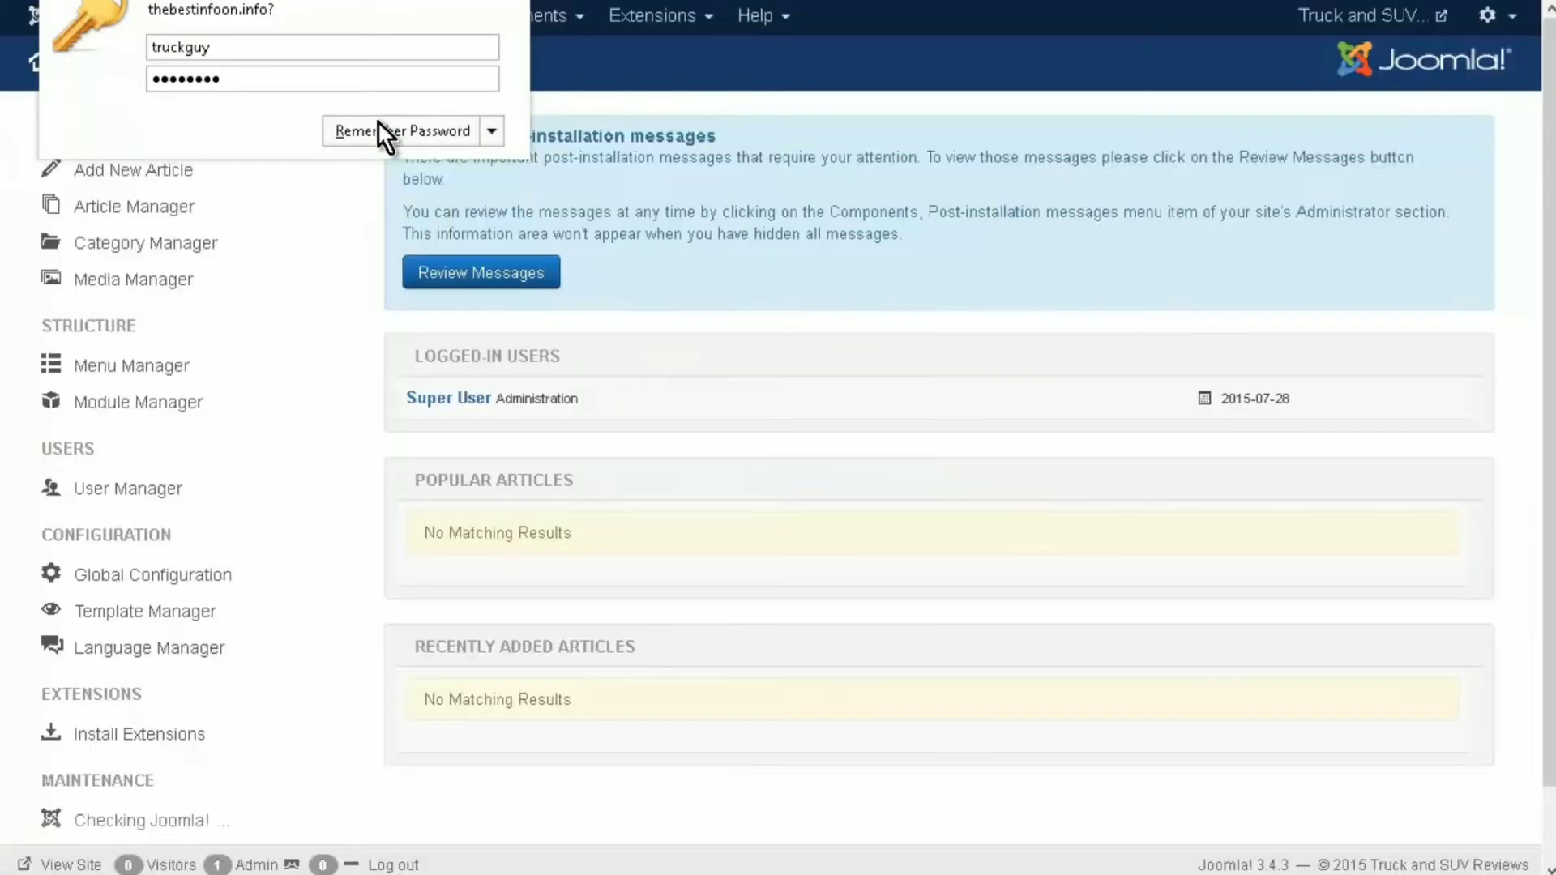
- Save the administrator login in the browser and hide all of Joomla's post-installation messages
click(377, 121)
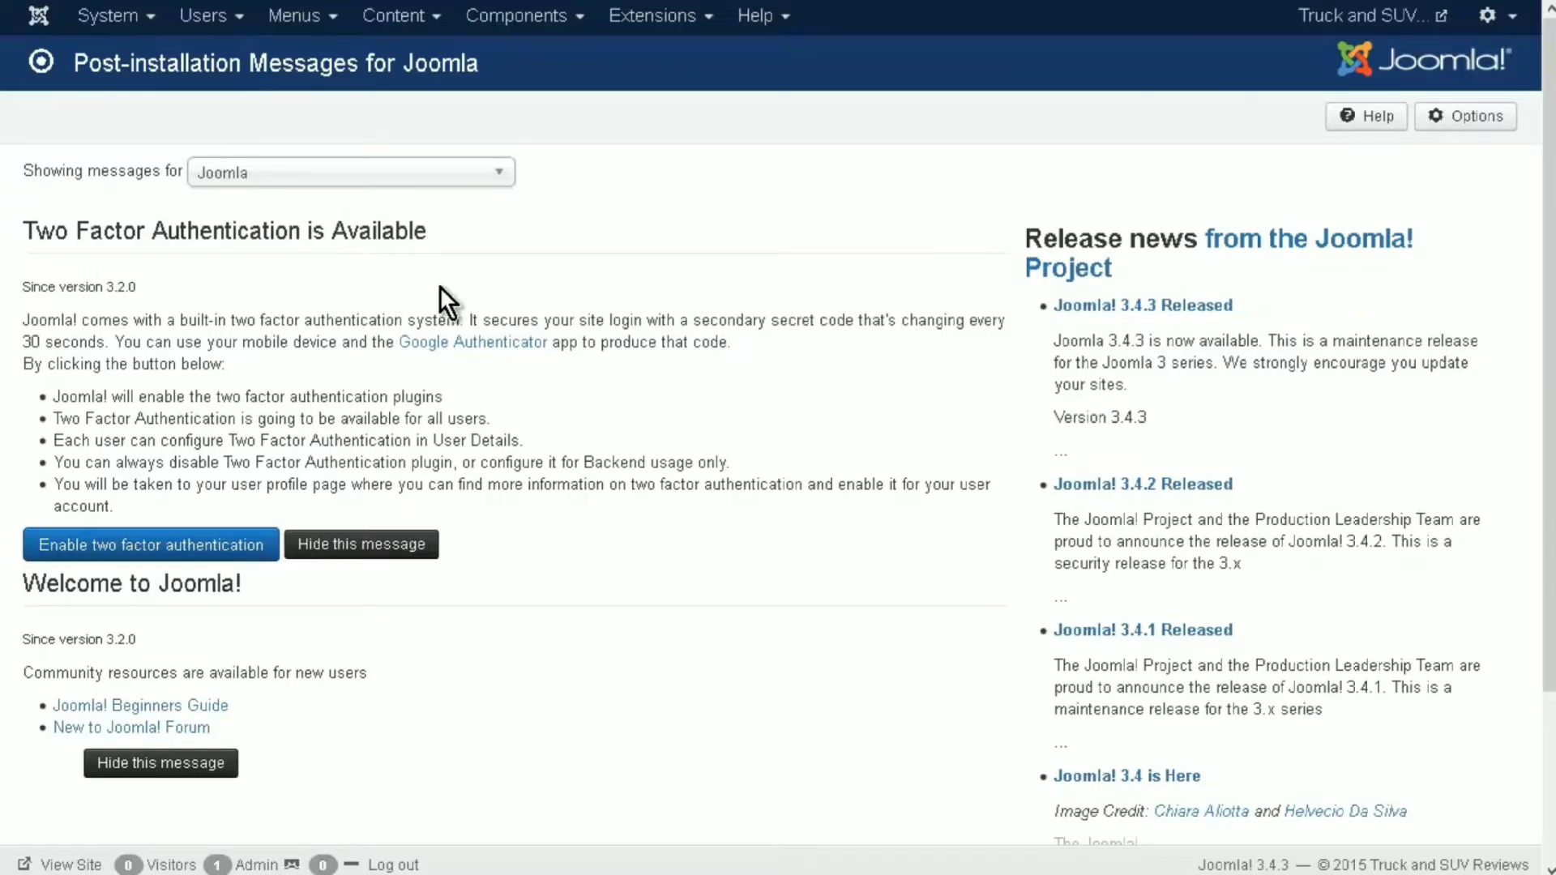
scroll(439, 289, down, 2)
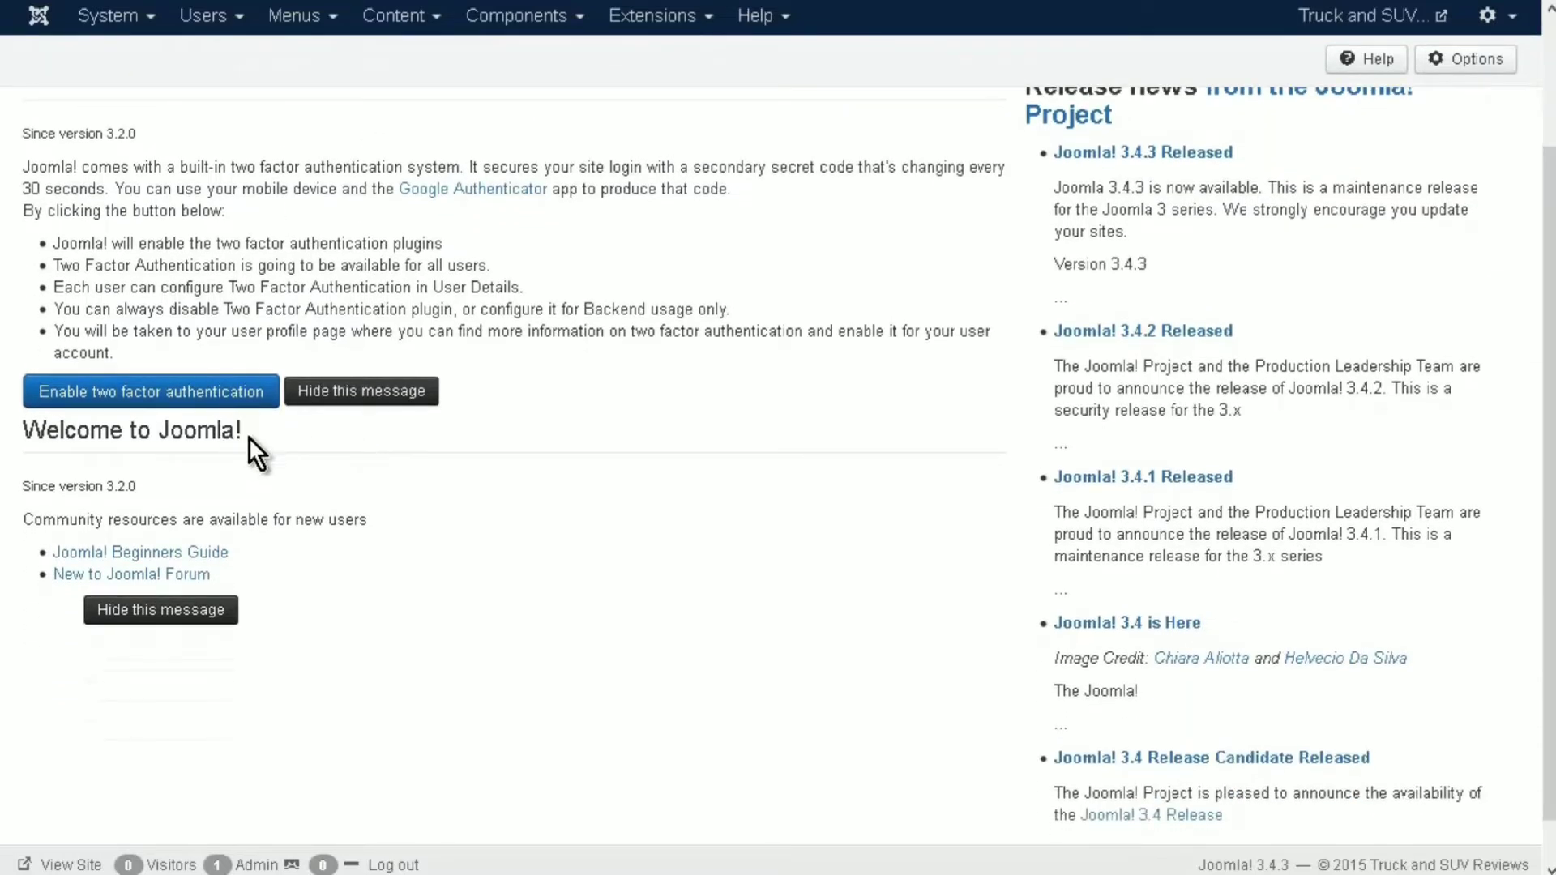
click(379, 391)
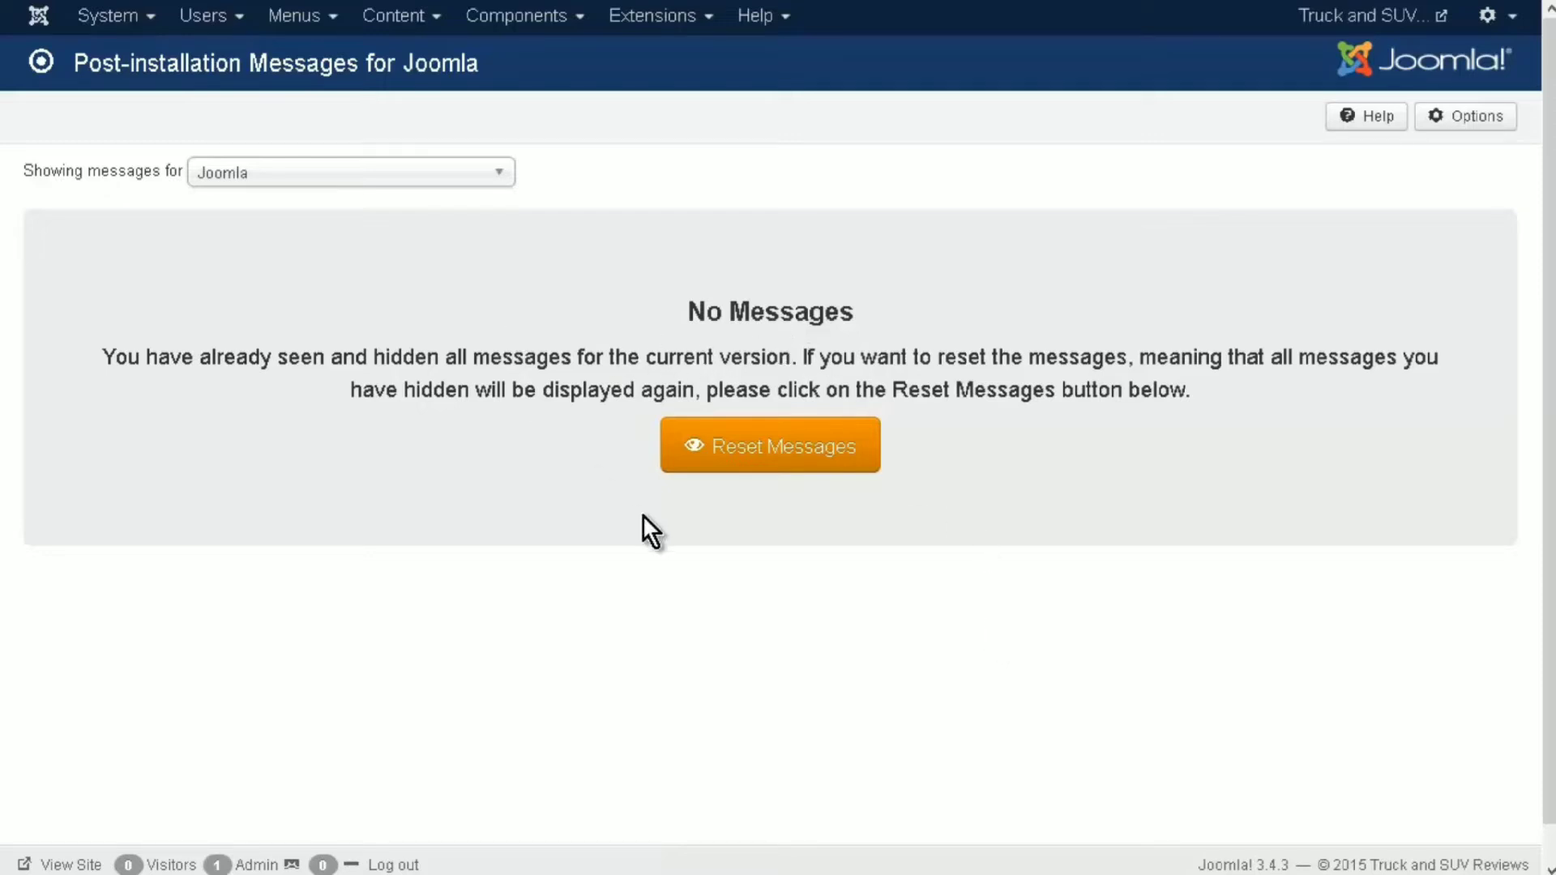
- Return to the Control Panel, look over its management links and open Global Configuration
click(38, 15)
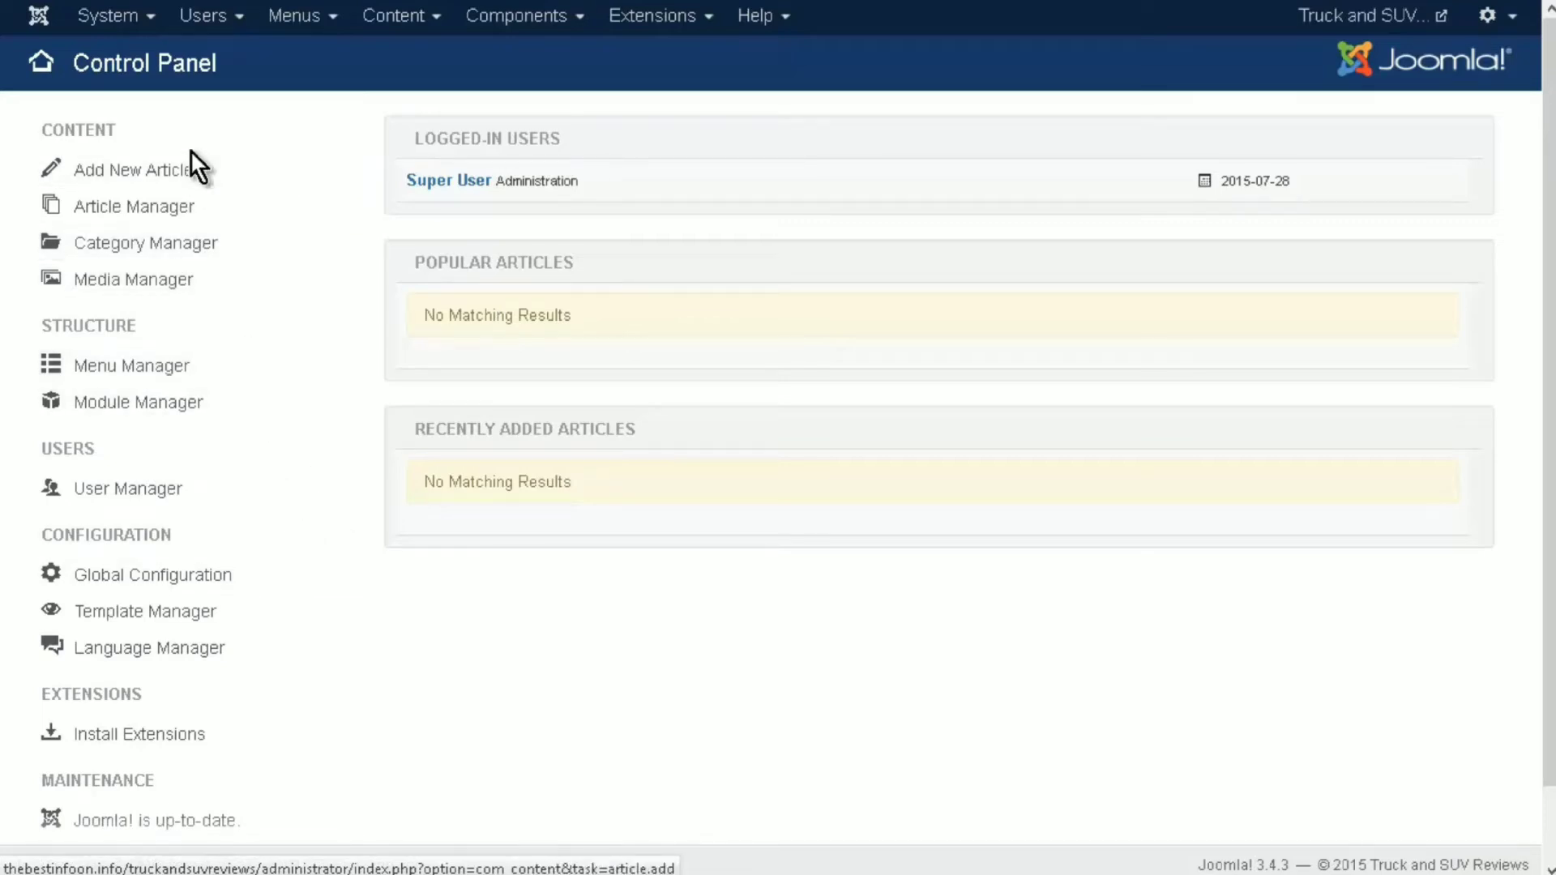
scroll(251, 567, down, 1)
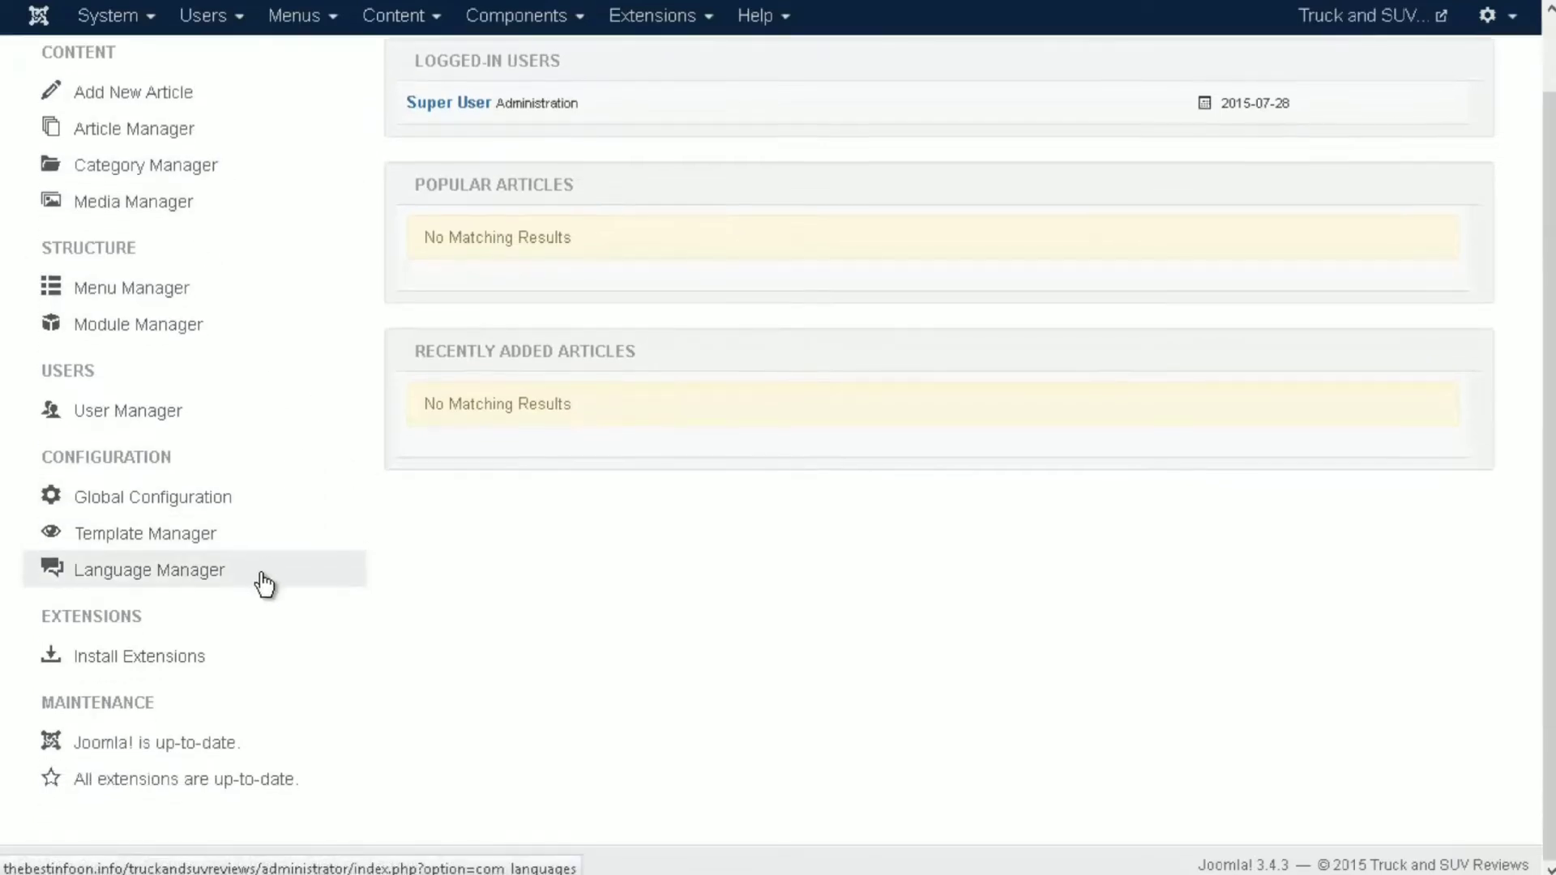
scroll(274, 576, up, 1)
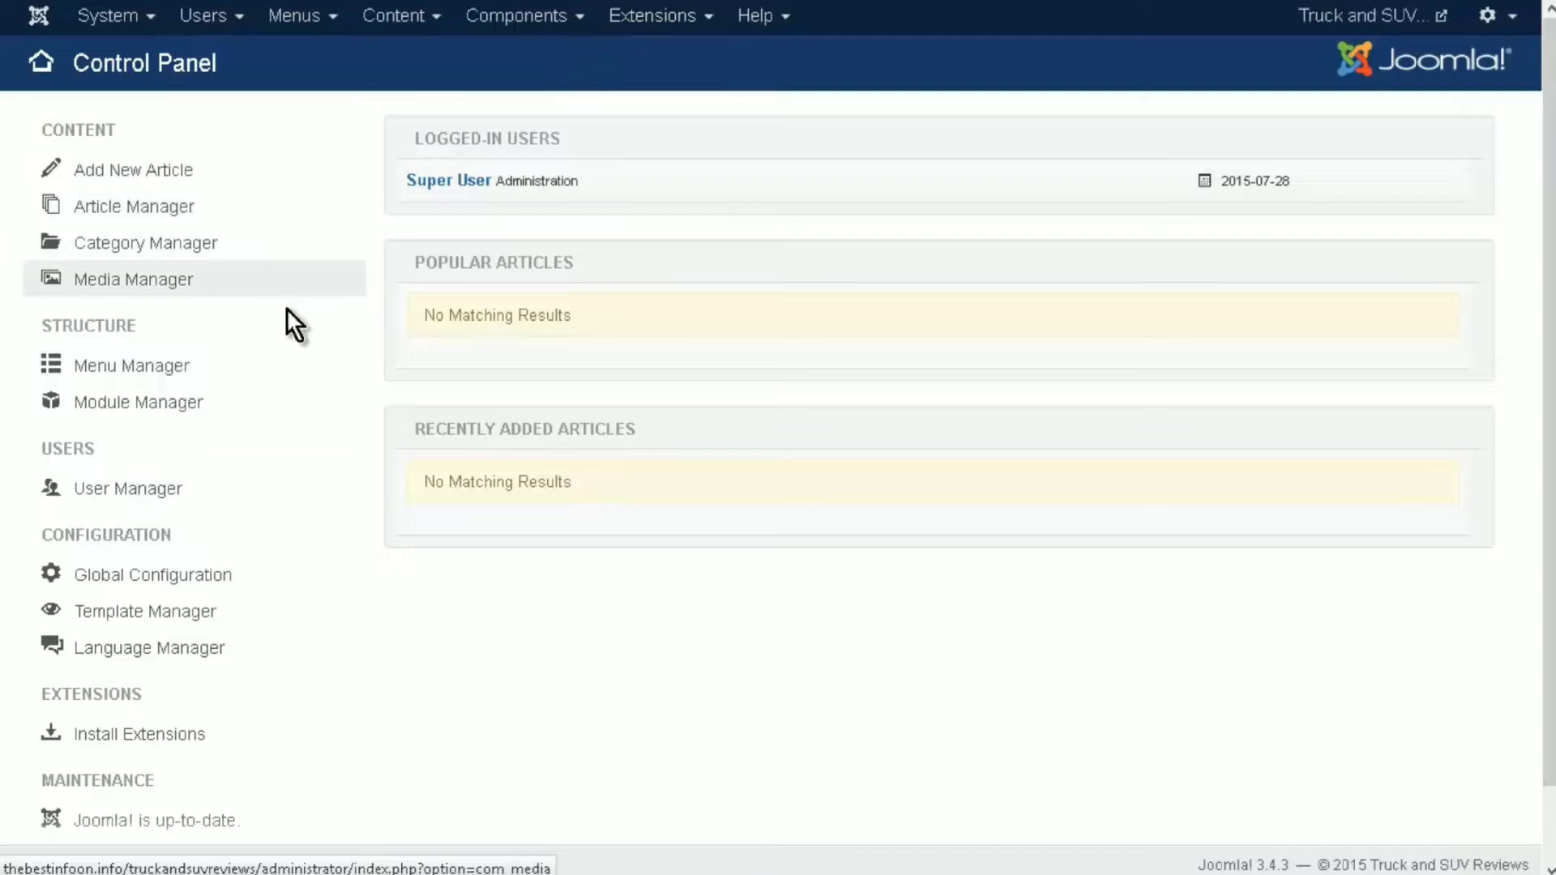
click(202, 589)
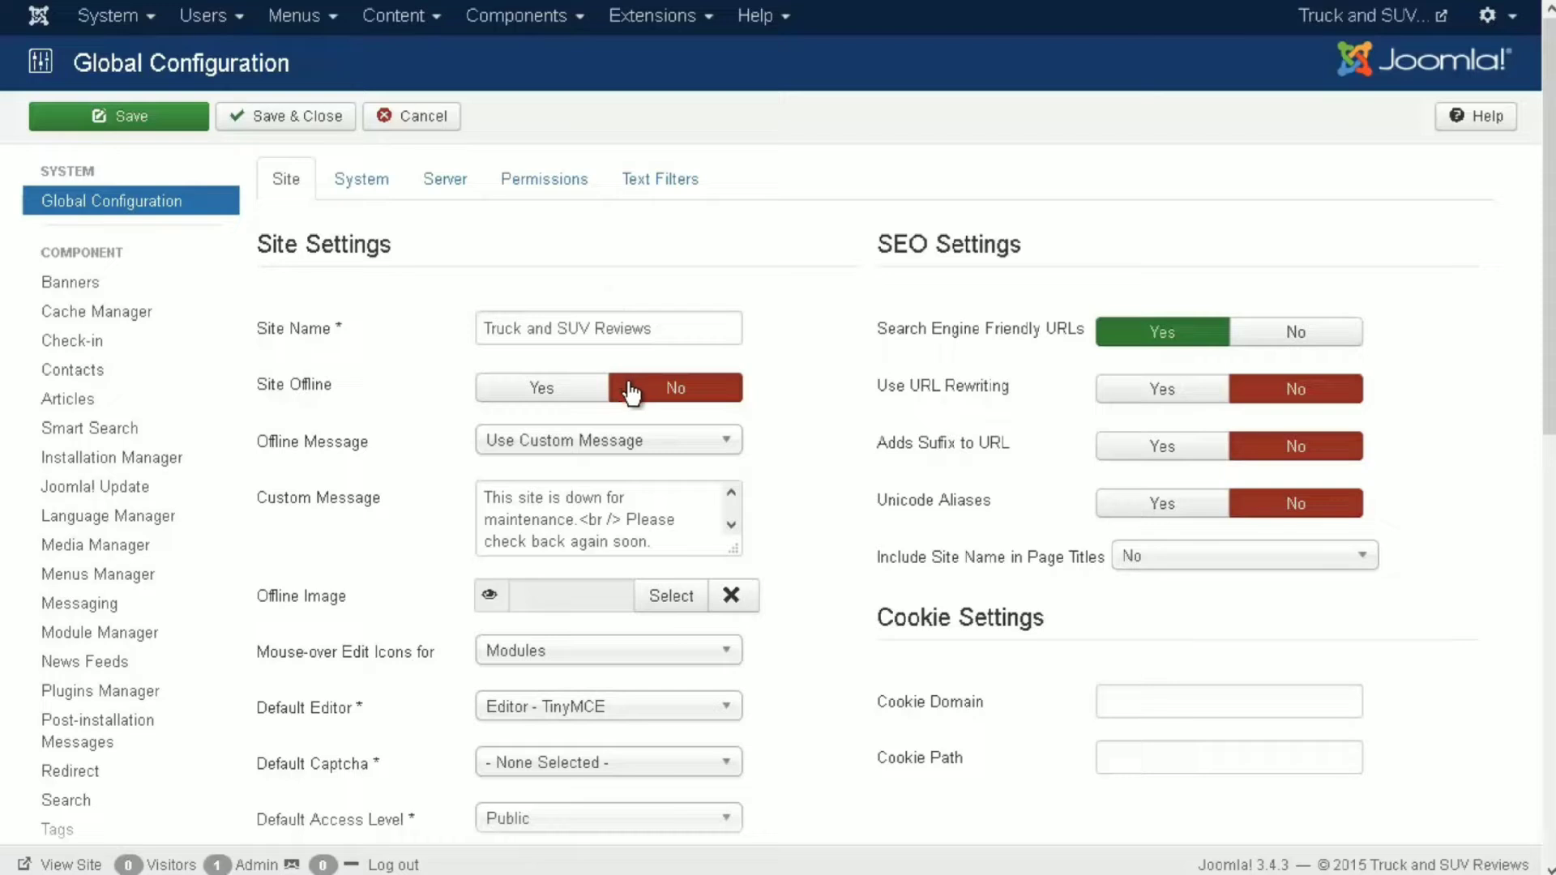
- Examine the Site settings in Global Configuration, including the available Default Captcha and Default Access Level choices
scroll(554, 417, down, 2)
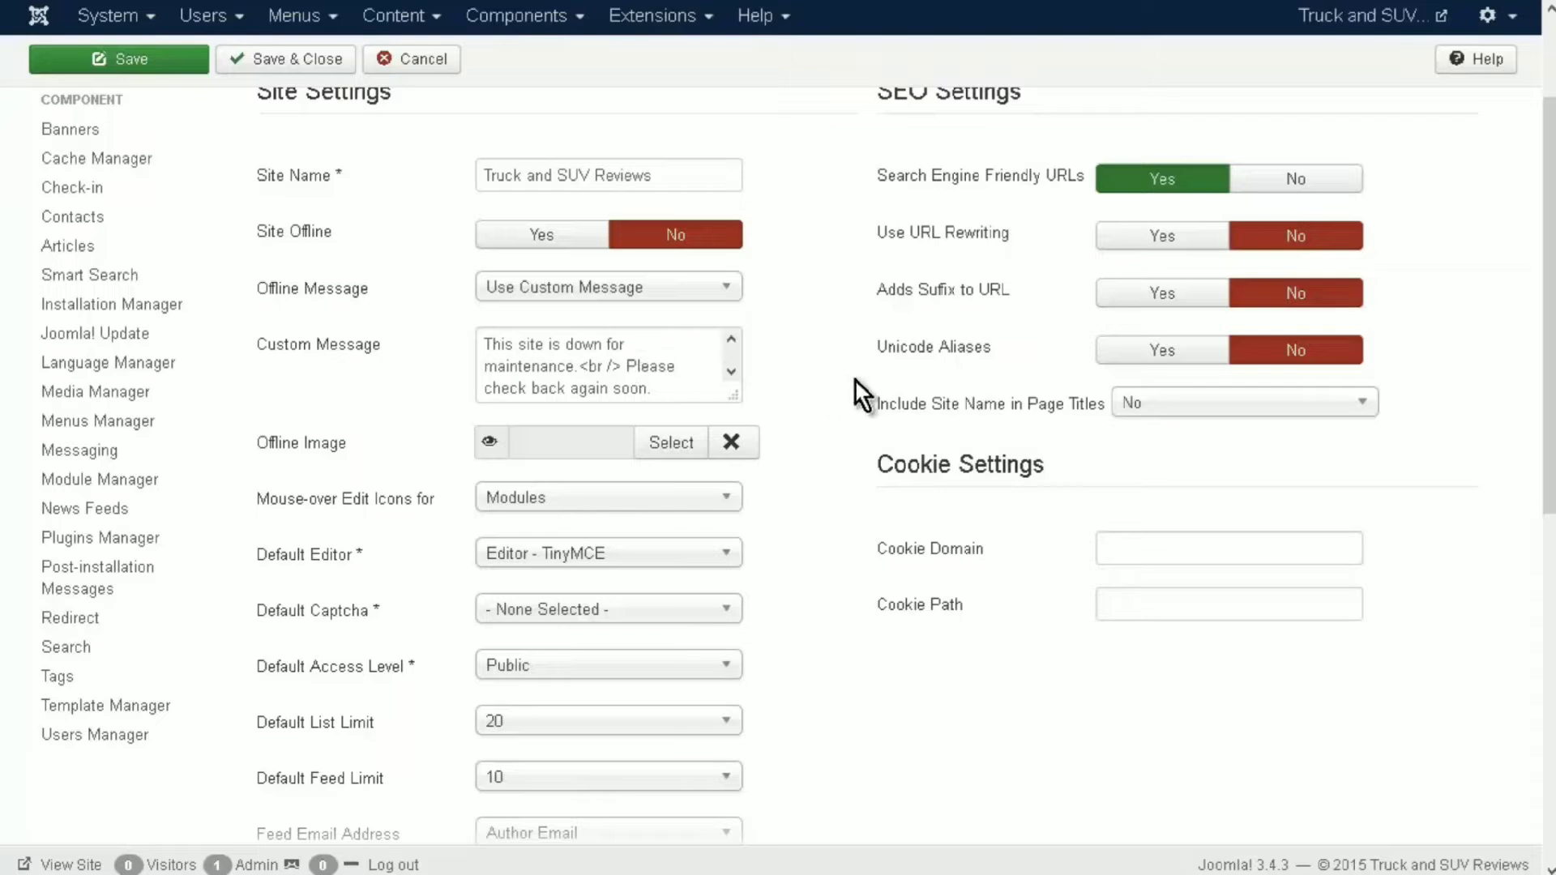
scroll(632, 361, down, 1)
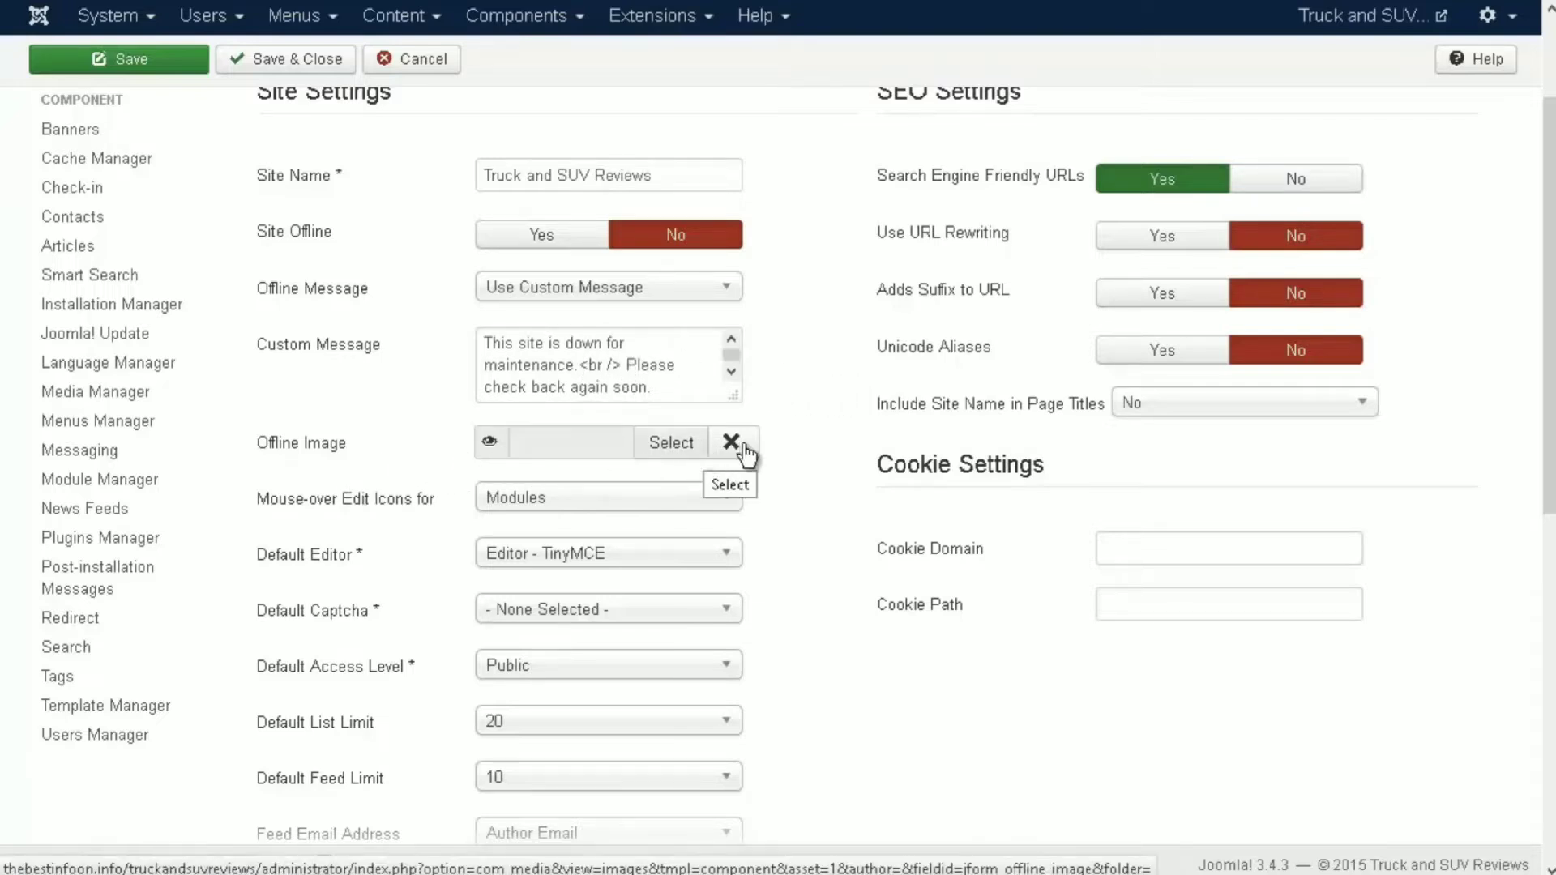
scroll(883, 457, down, 2)
mouse_move(883, 458)
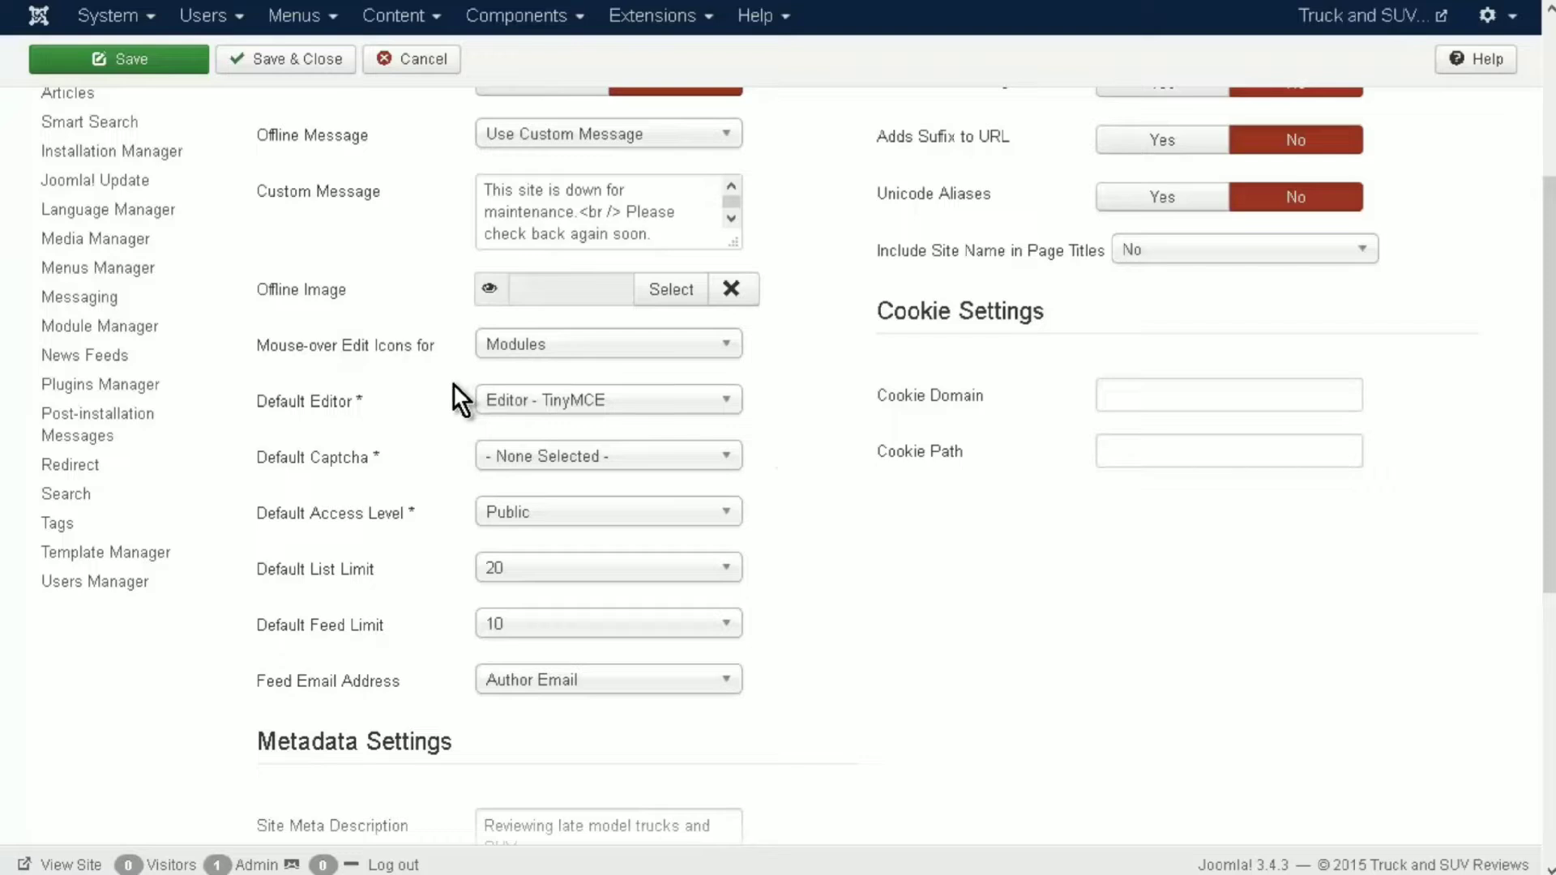
mouse_move(414, 357)
scroll(795, 431, down, 2)
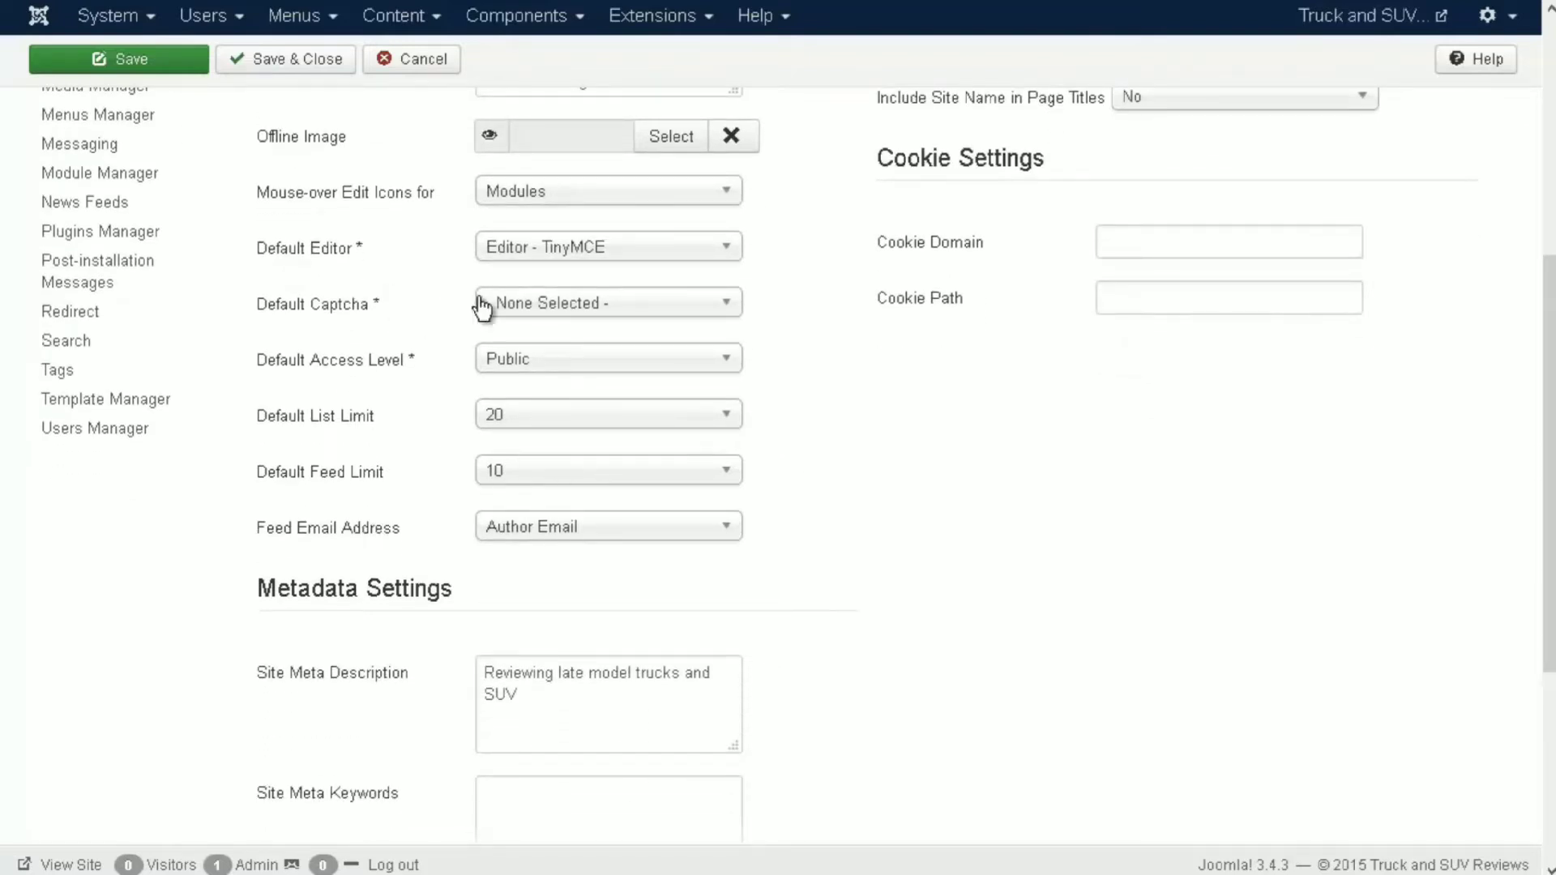
click(727, 307)
click(726, 308)
click(571, 369)
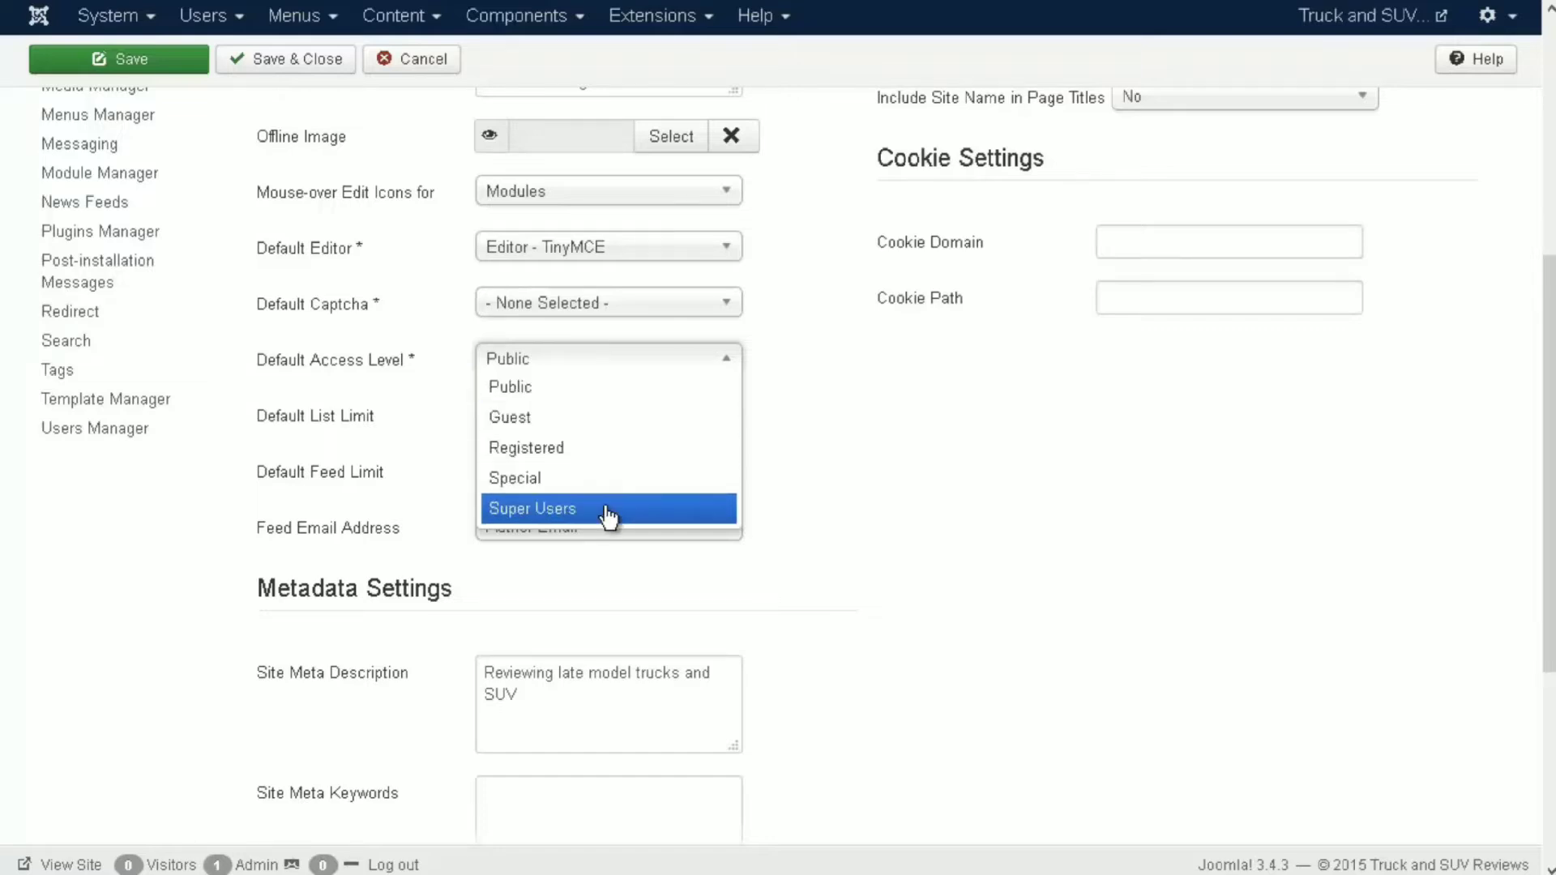
click(449, 340)
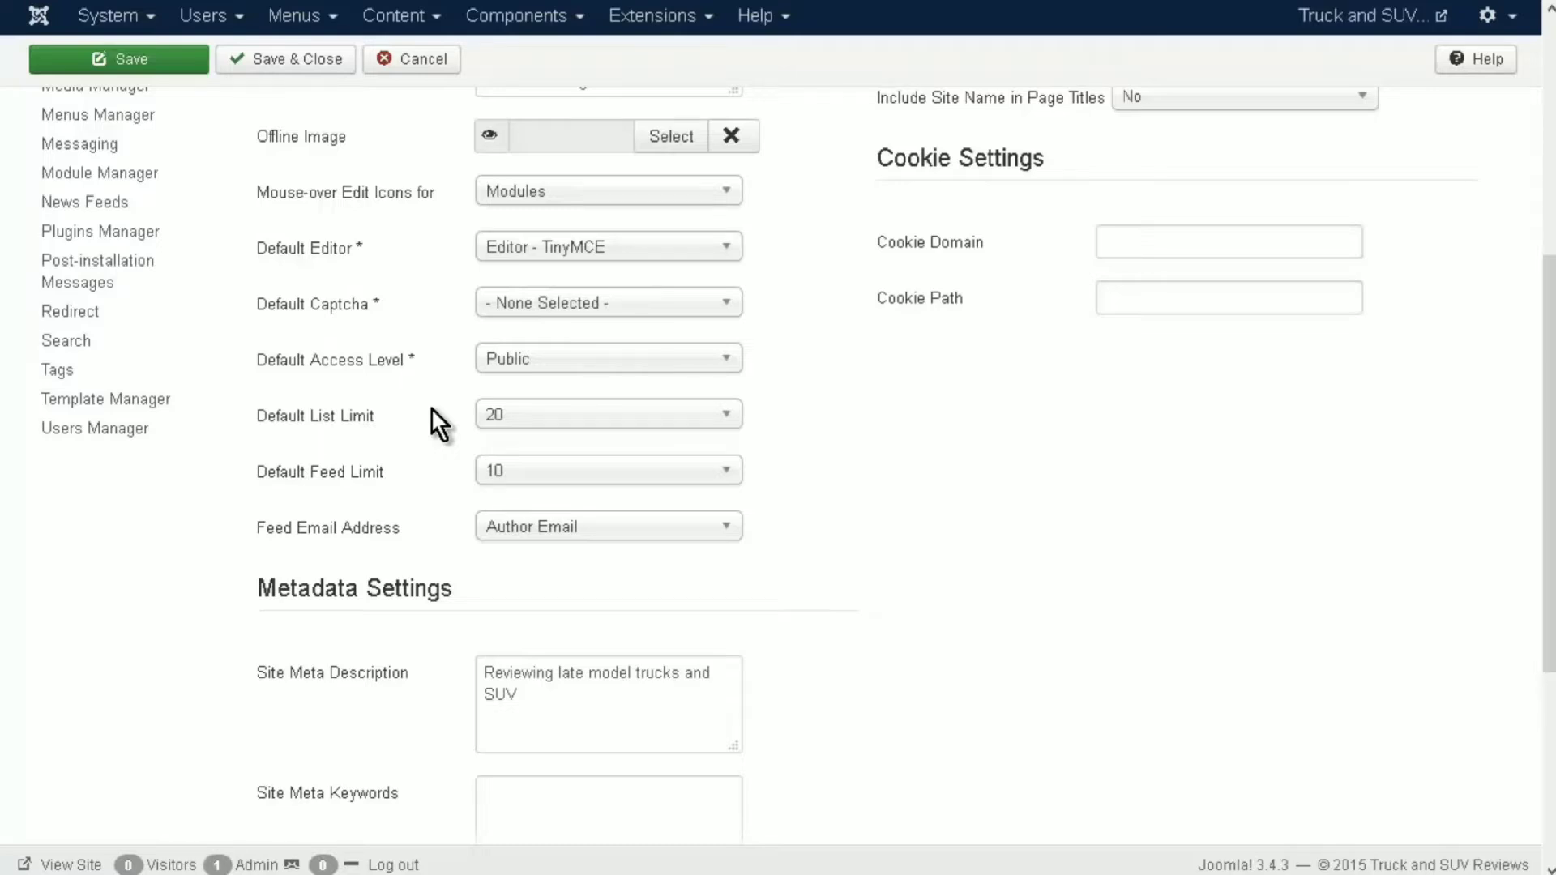
- Enter "truck reviews, suv reviews" as the Site Meta Keywords in the Metadata Settings
scroll(431, 407, down, 2)
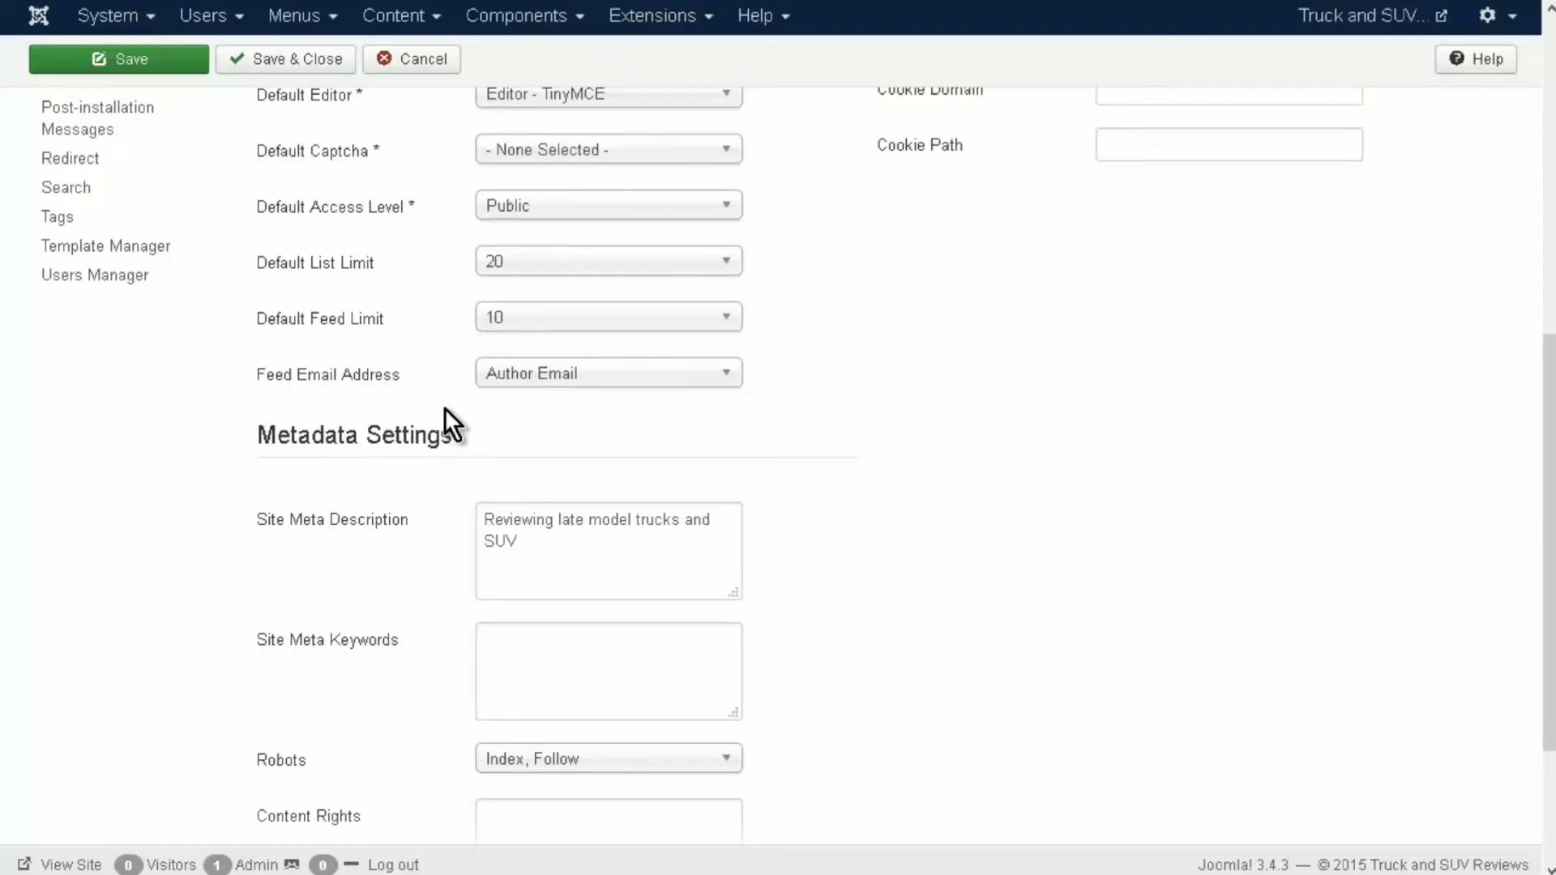
scroll(445, 409, down, 3)
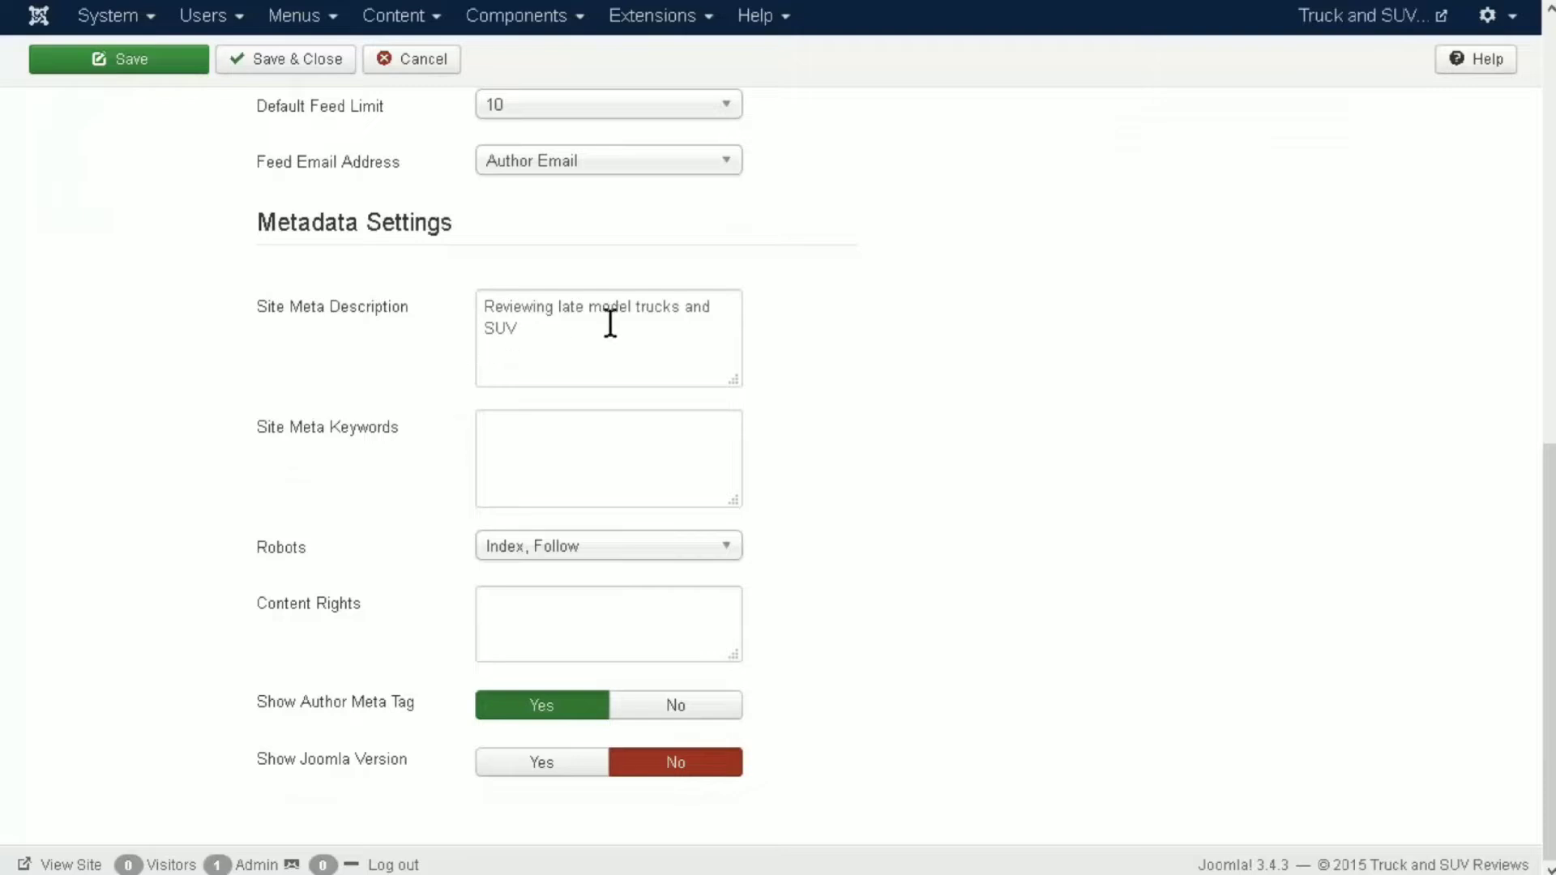
click(559, 459)
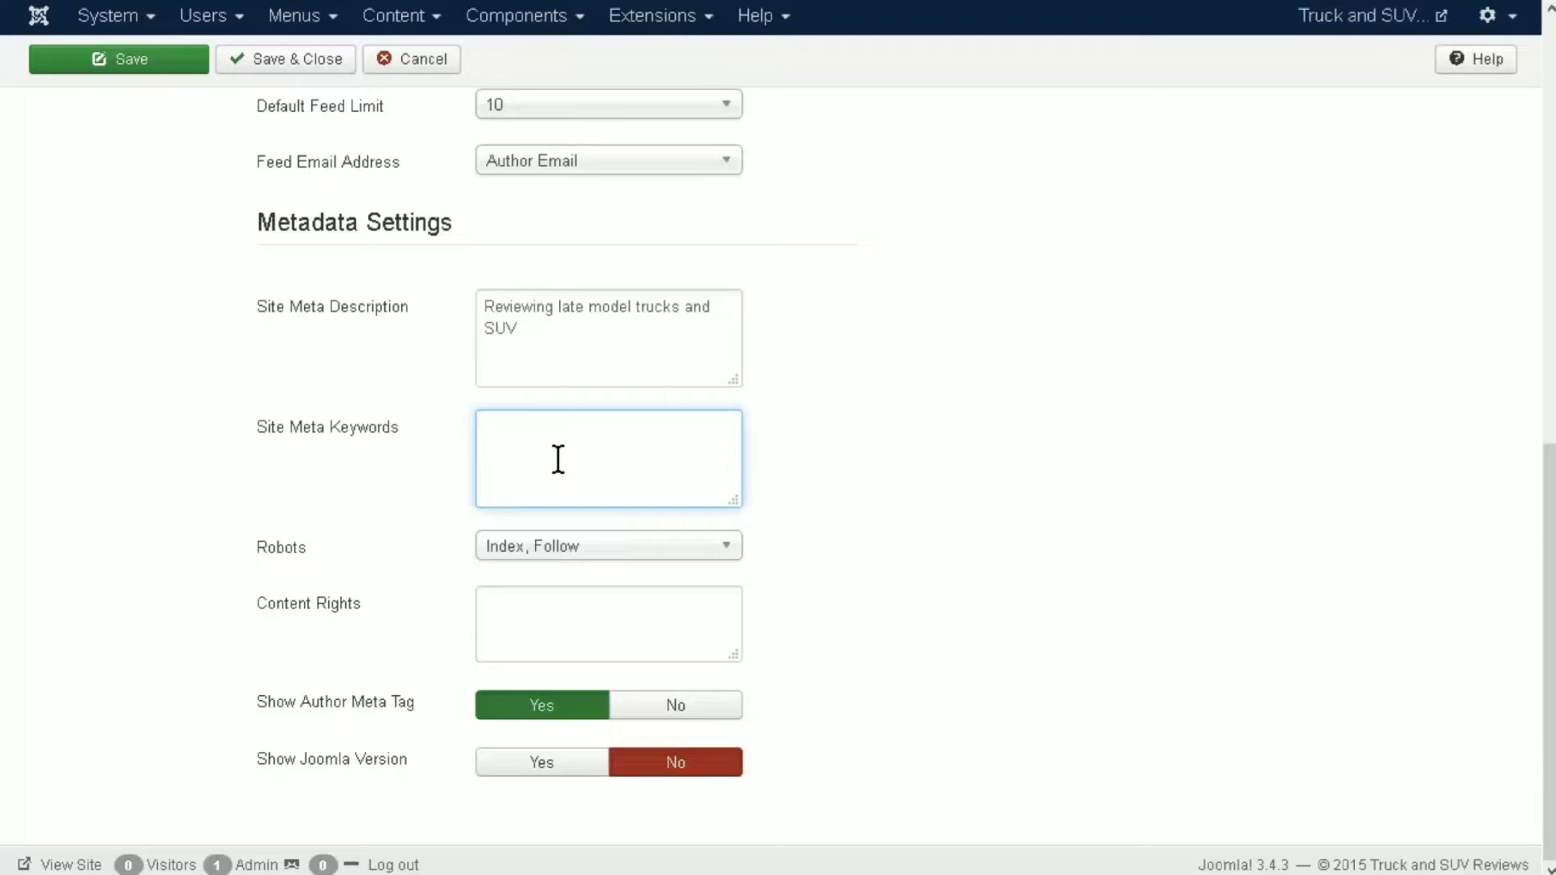
text(truck reviews, suv reviews)
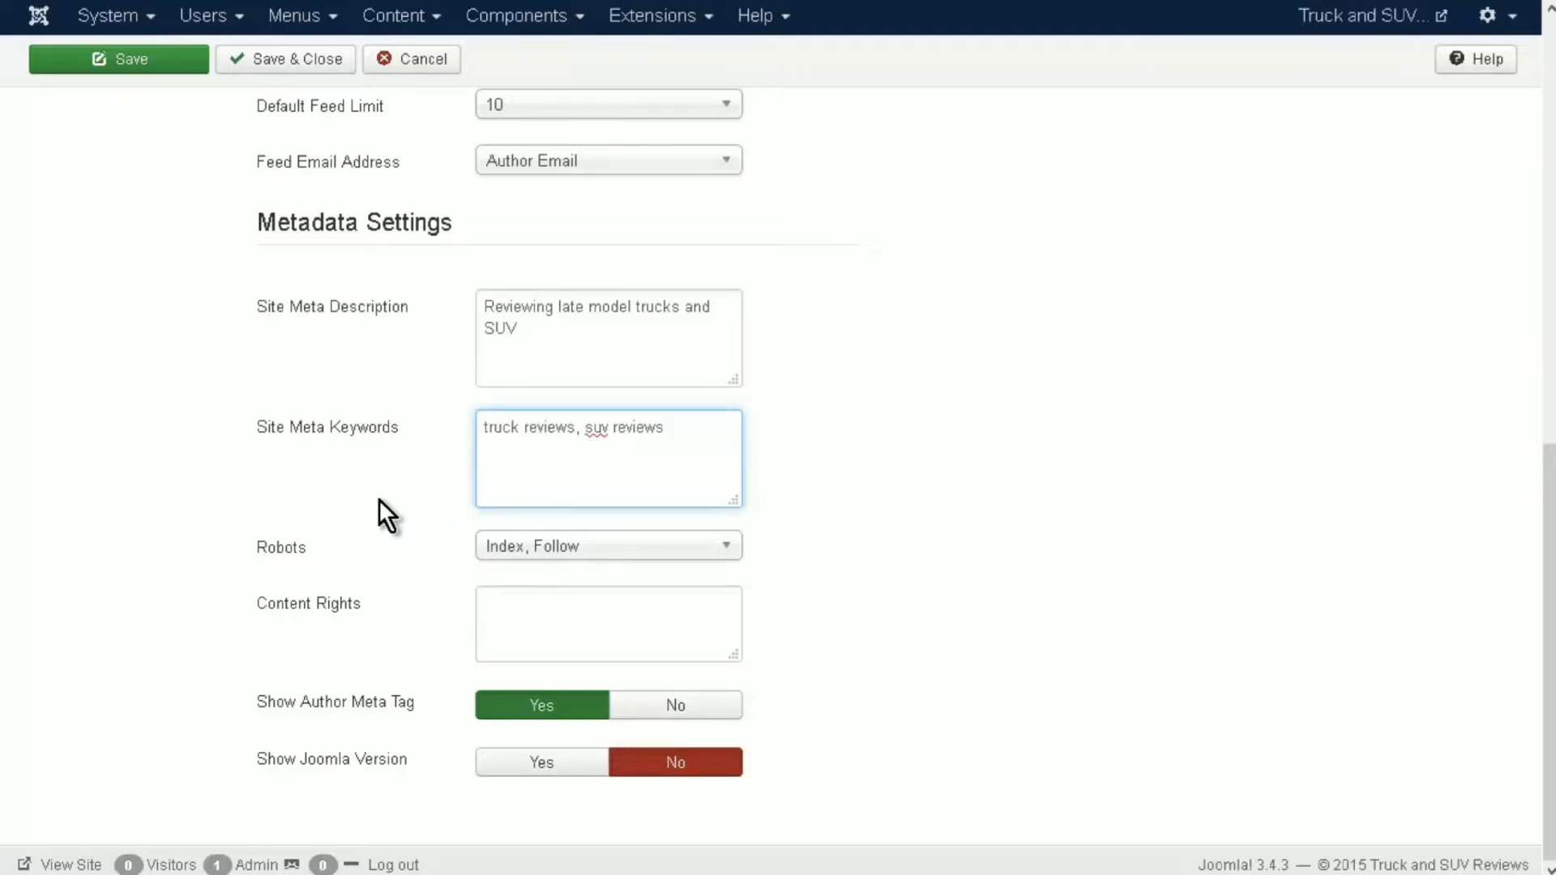
- Check the available Robots options without changing the selection, and set Show Author Meta Tag to No
click(729, 550)
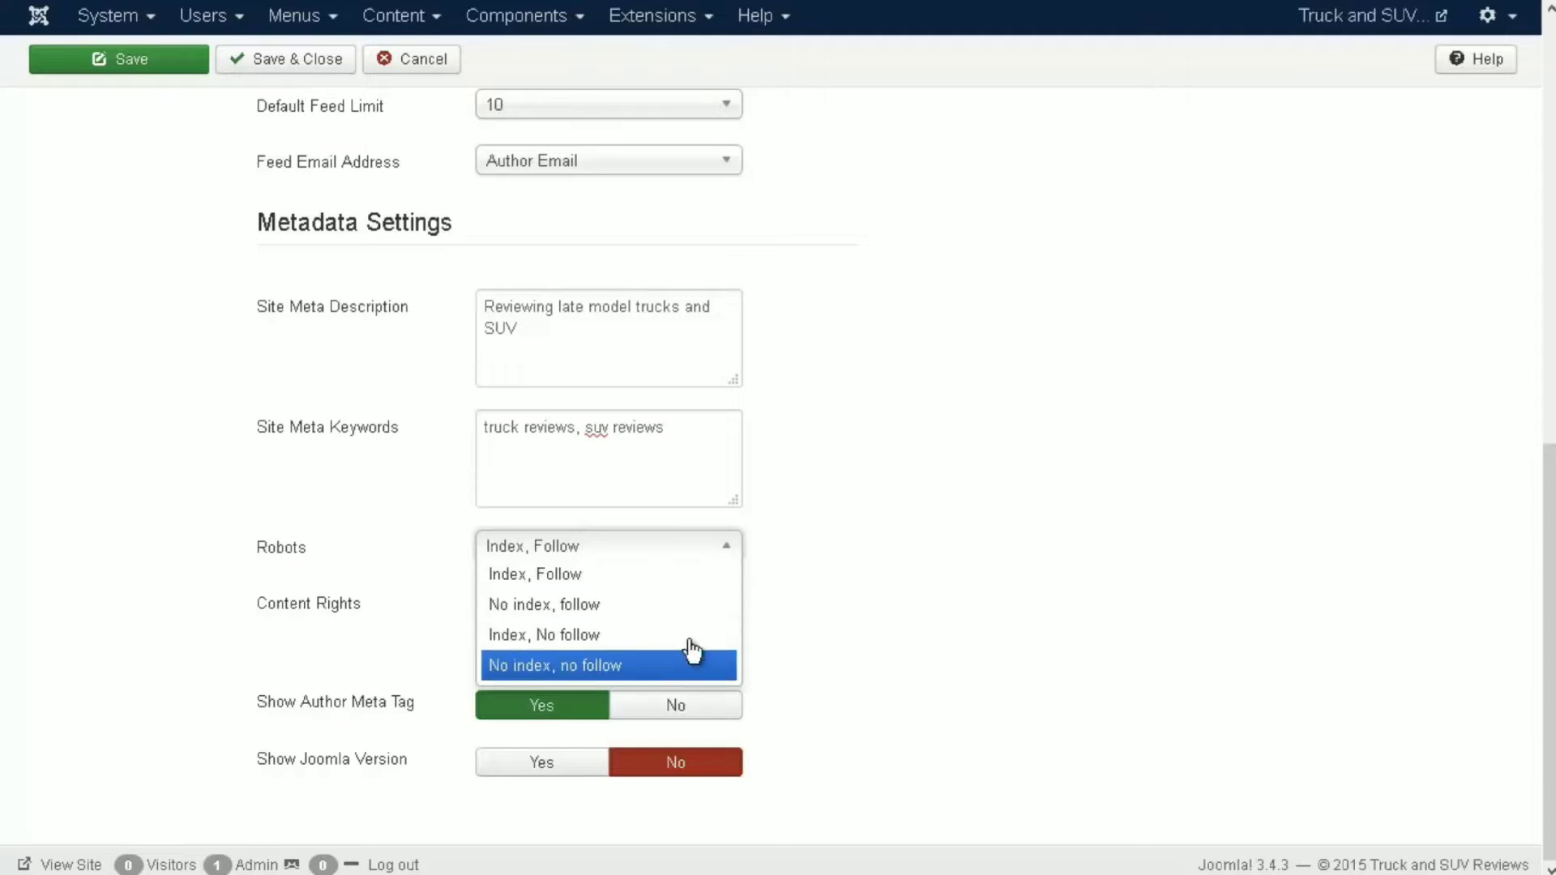
click(821, 508)
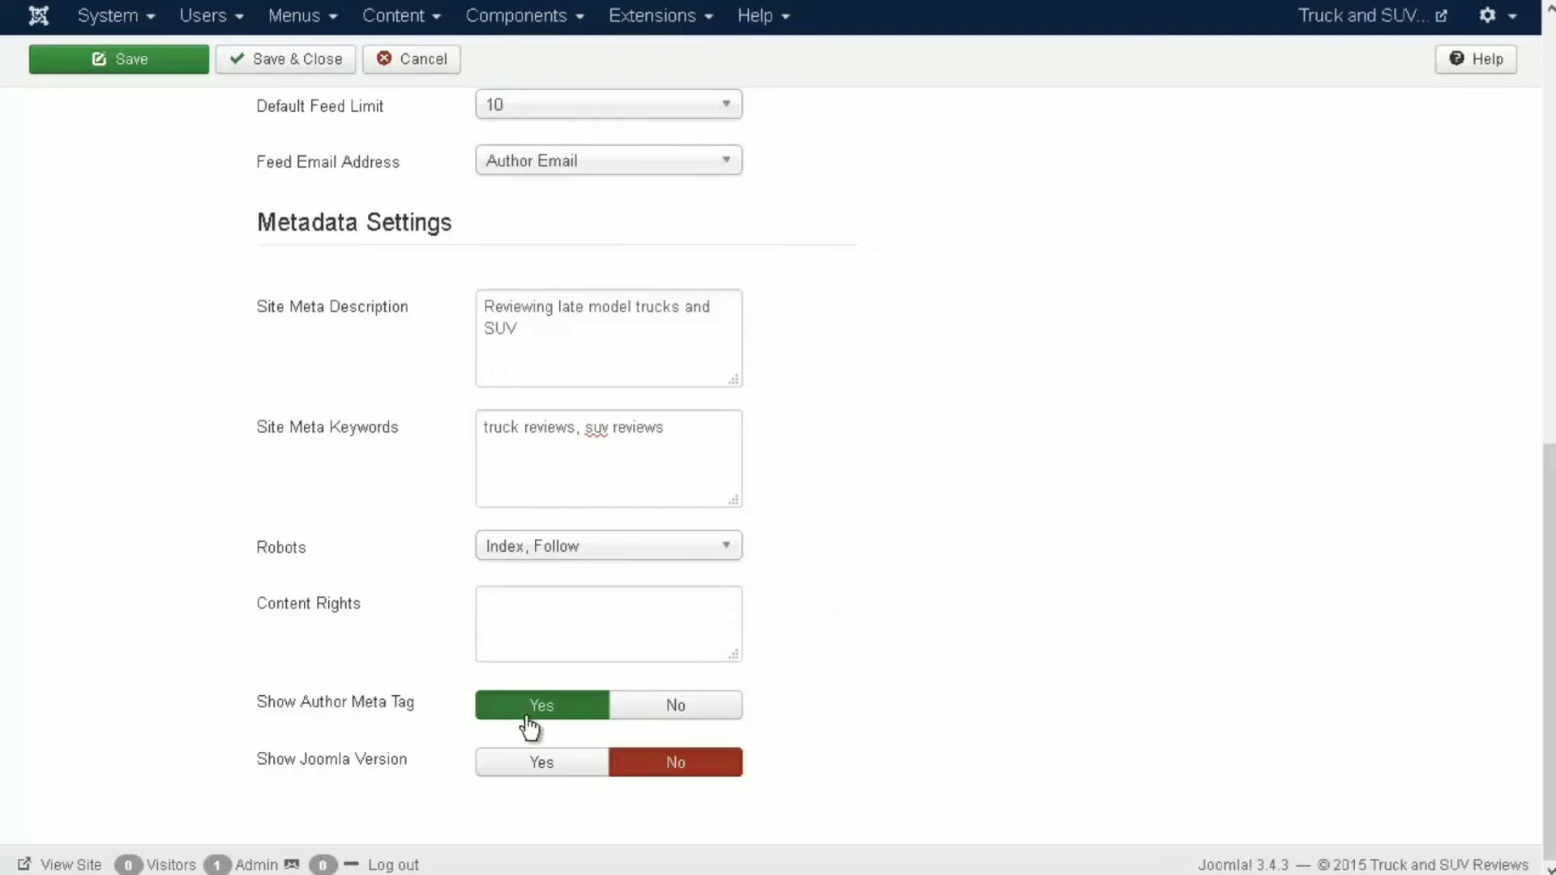
mouse_move(436, 708)
click(685, 711)
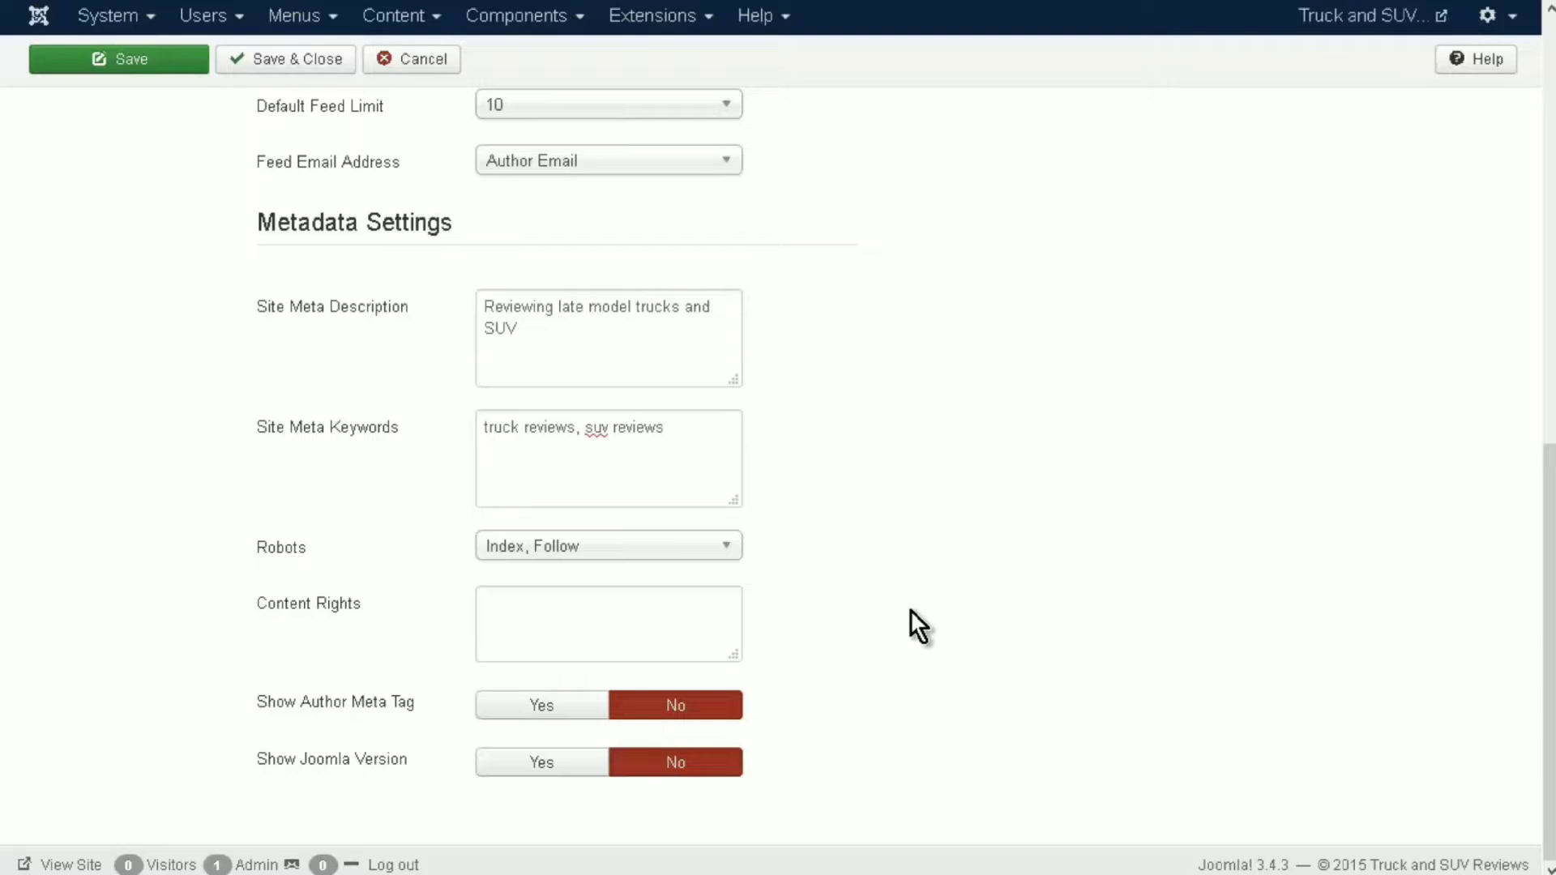
- Review the System settings of Global Configuration, covering the debug, cache and session sections
scroll(912, 616, up, 10)
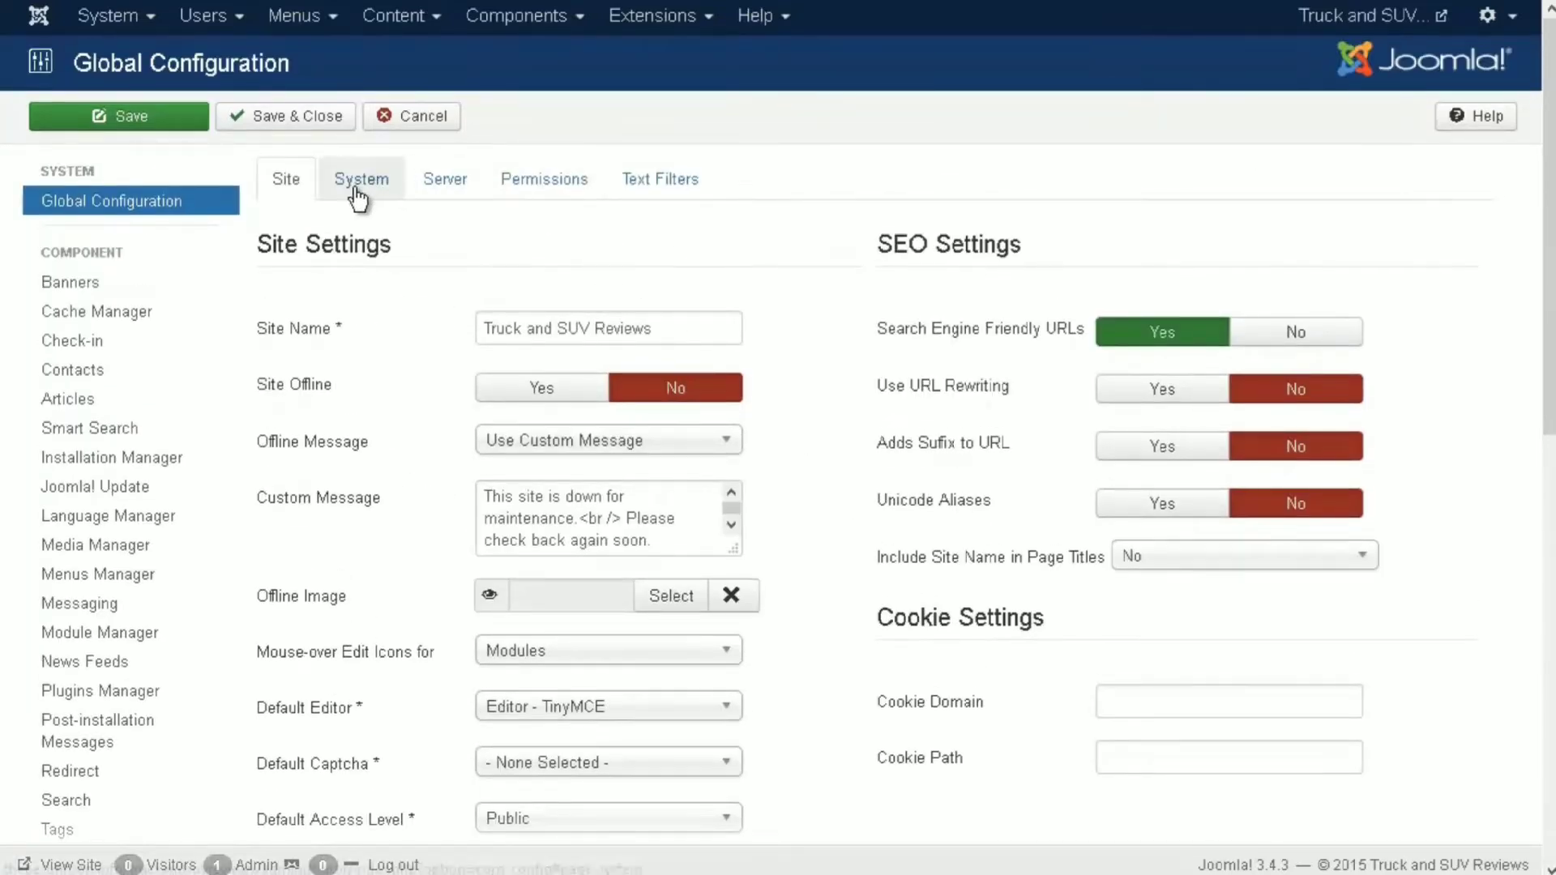
click(397, 183)
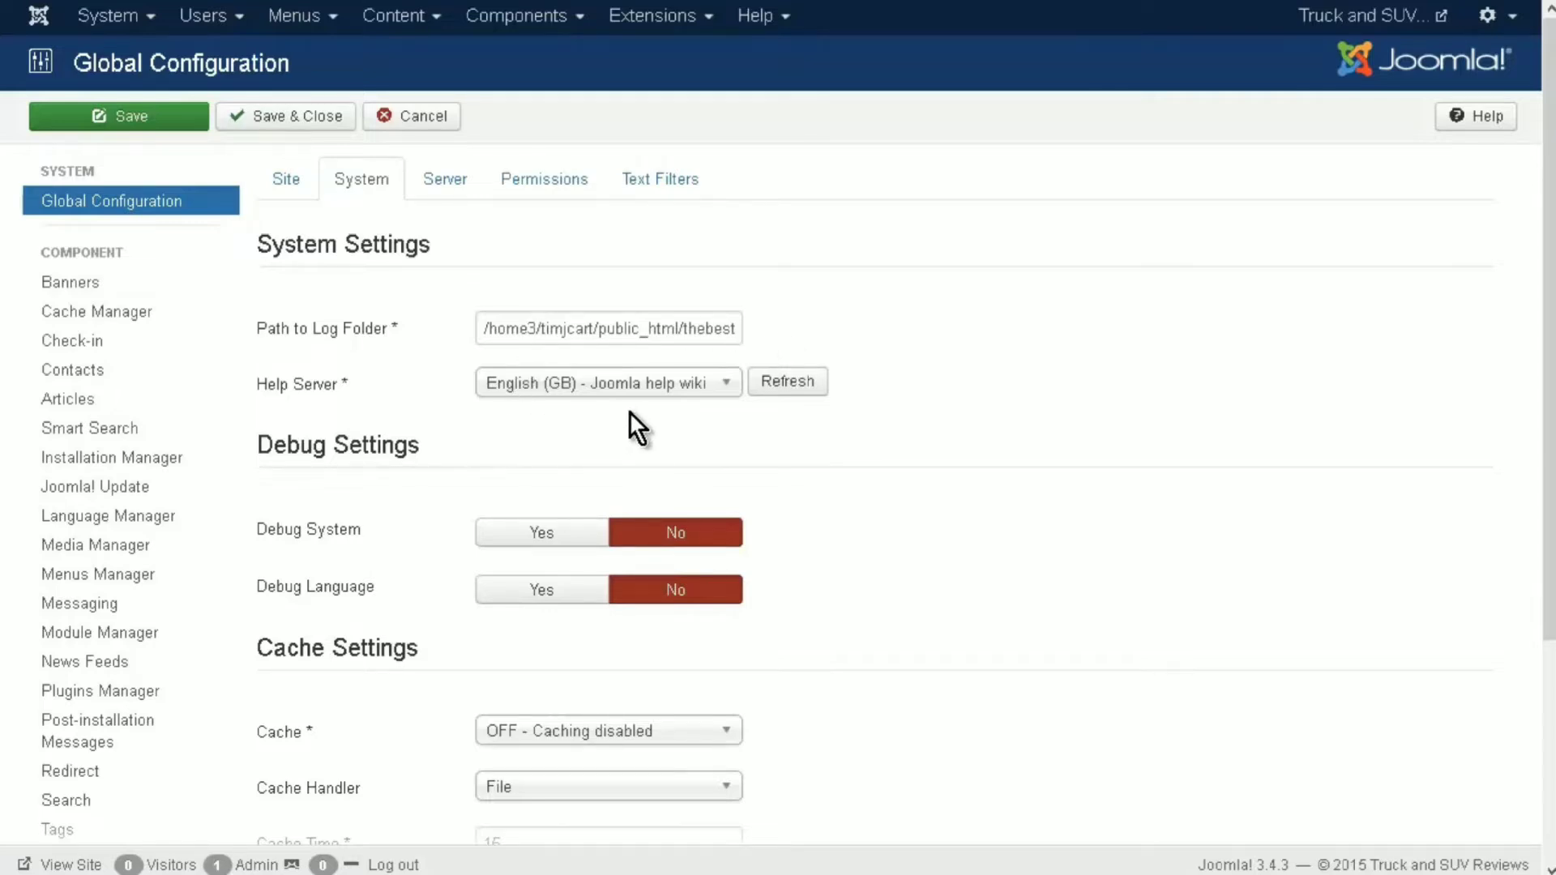
scroll(732, 406, down, 4)
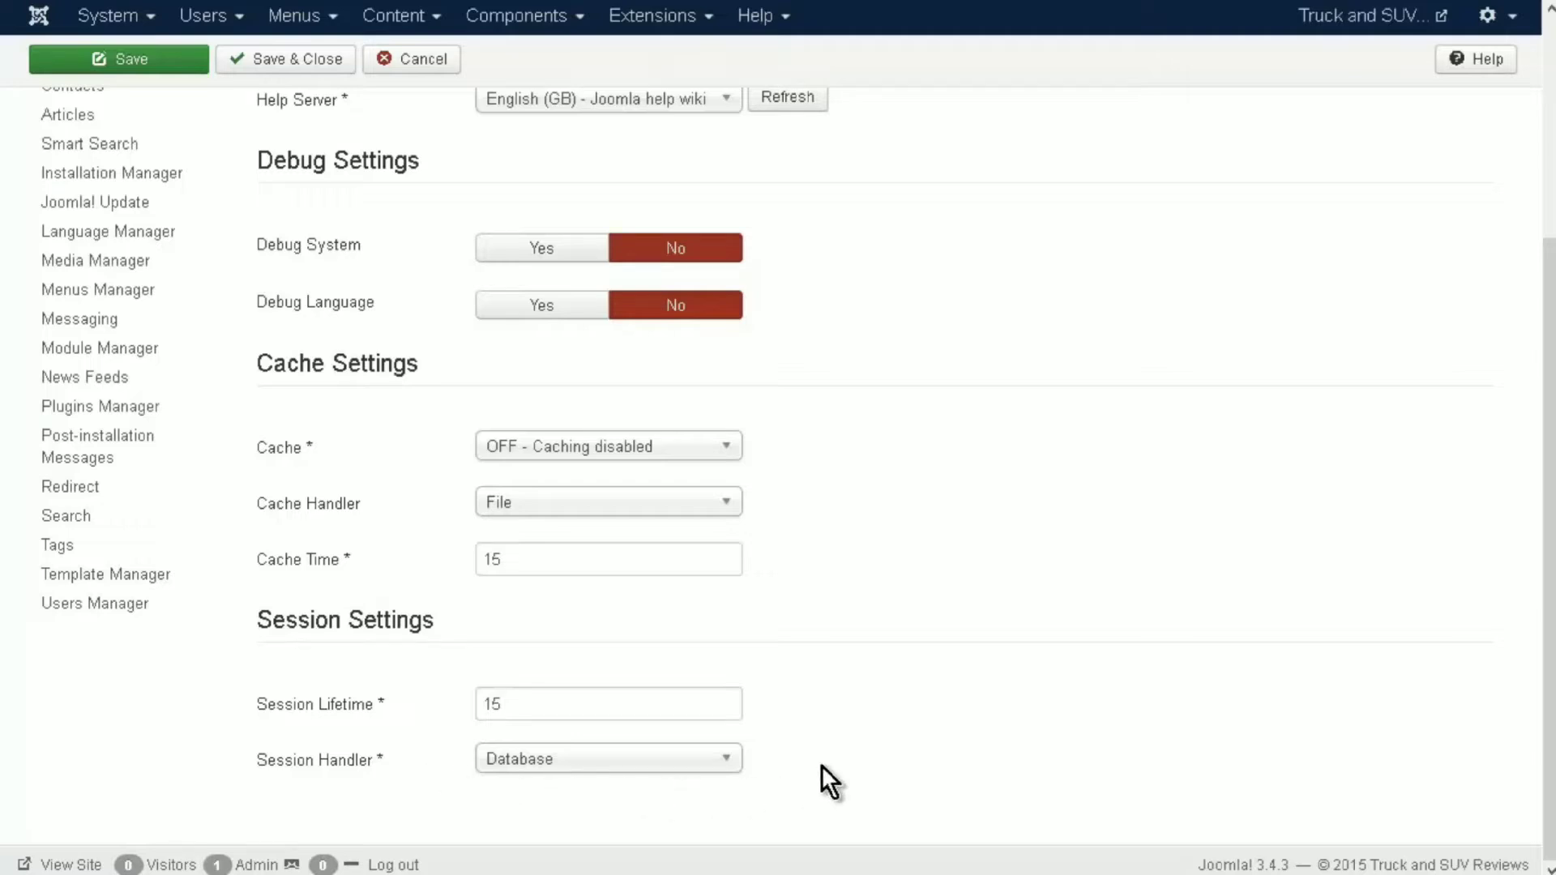
scroll(567, 406, up, 4)
- Review the Server settings of Global Configuration, covering the location, FTP, proxy, database and mail sections
click(442, 183)
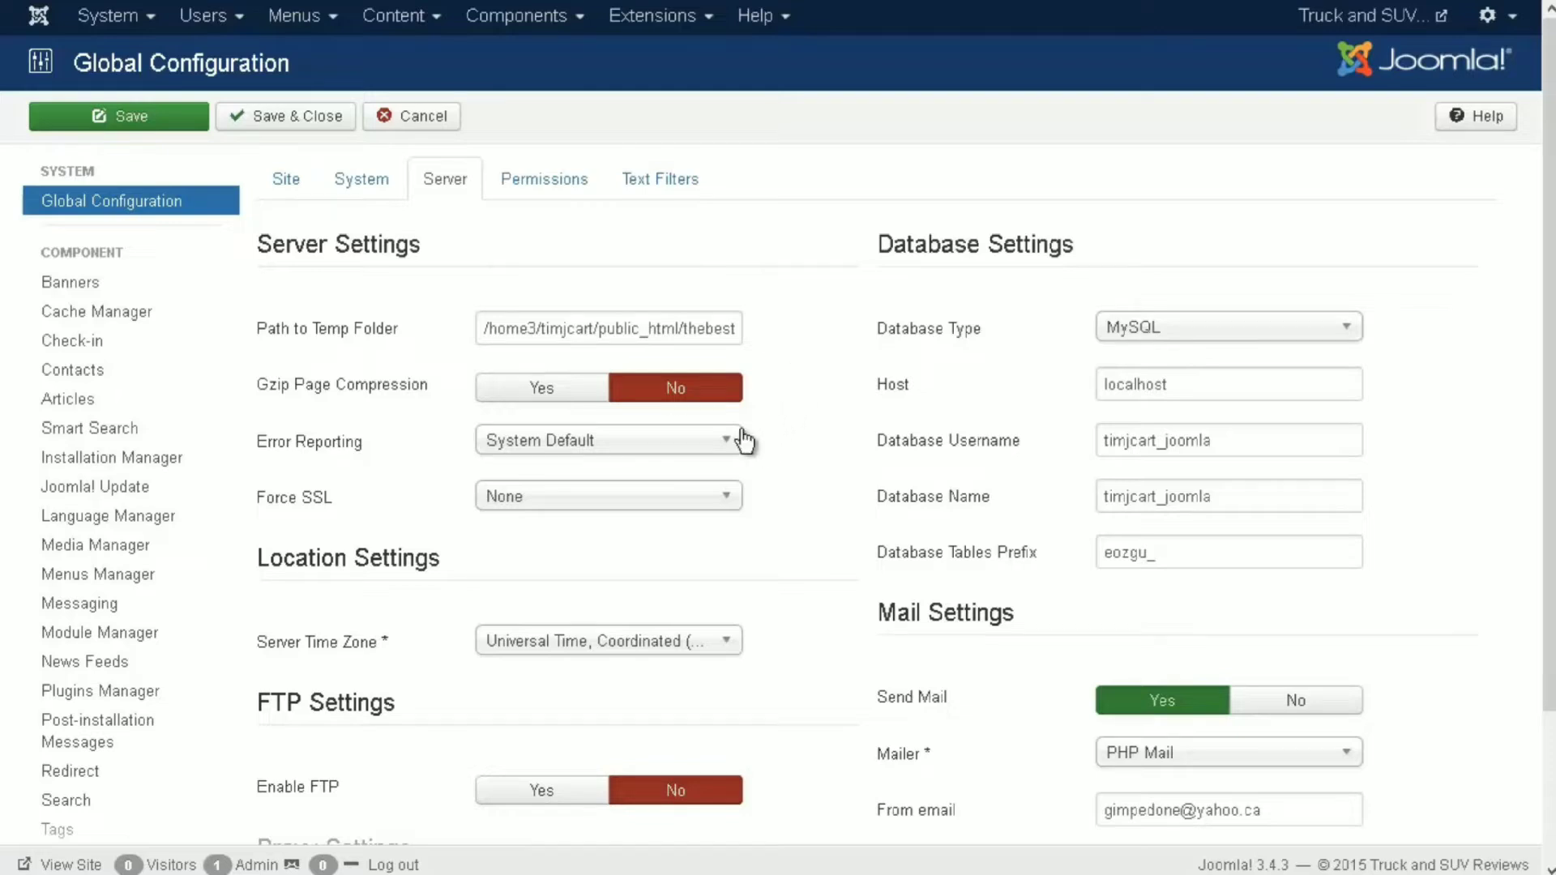
scroll(592, 478, down, 2)
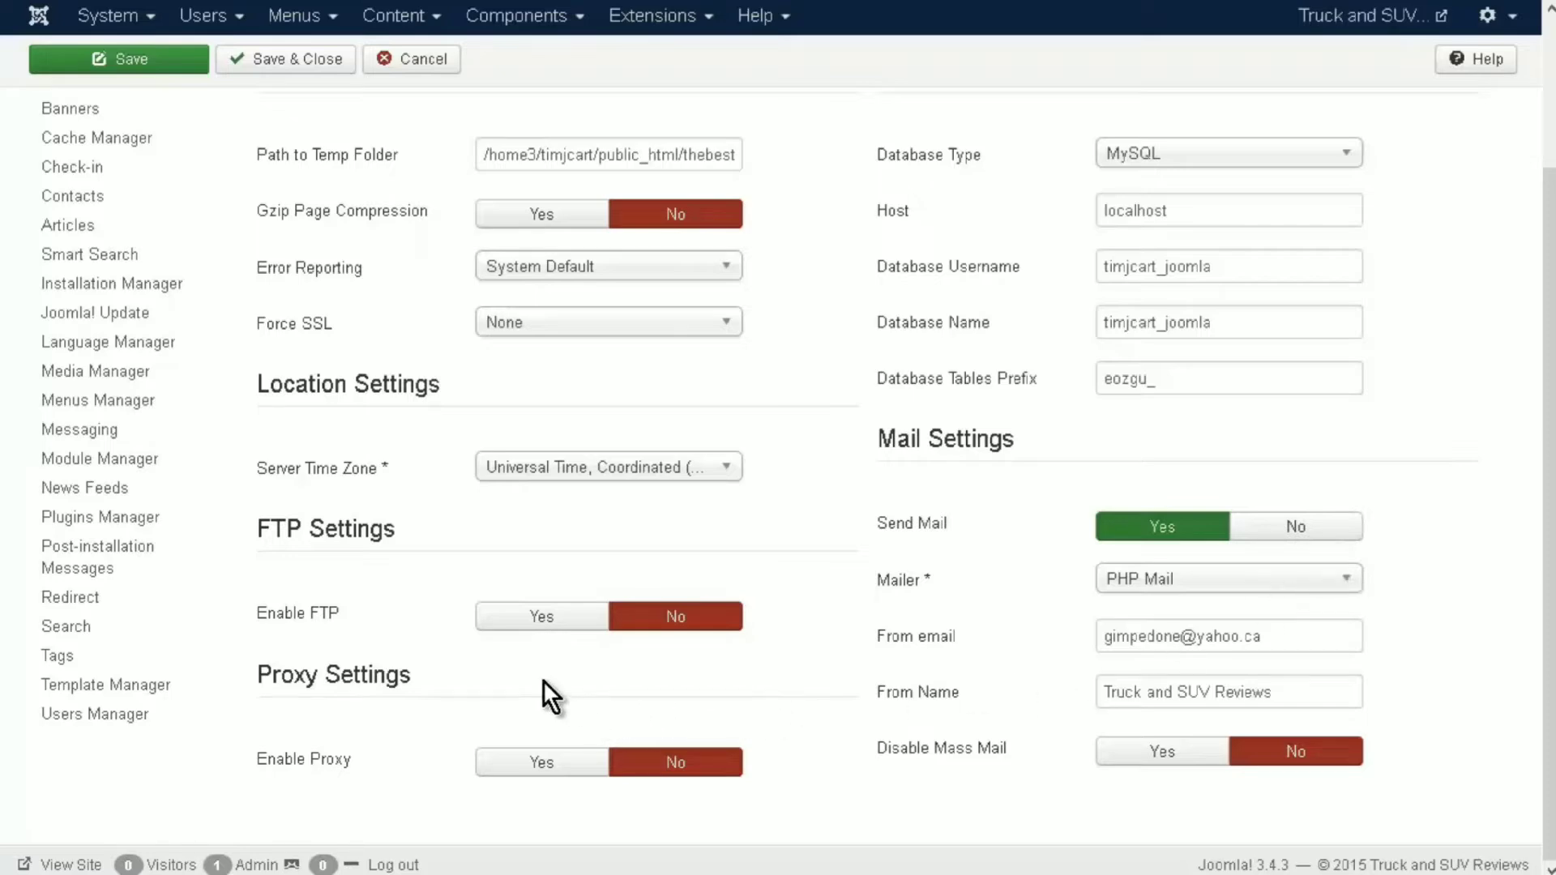
scroll(809, 646, up, 3)
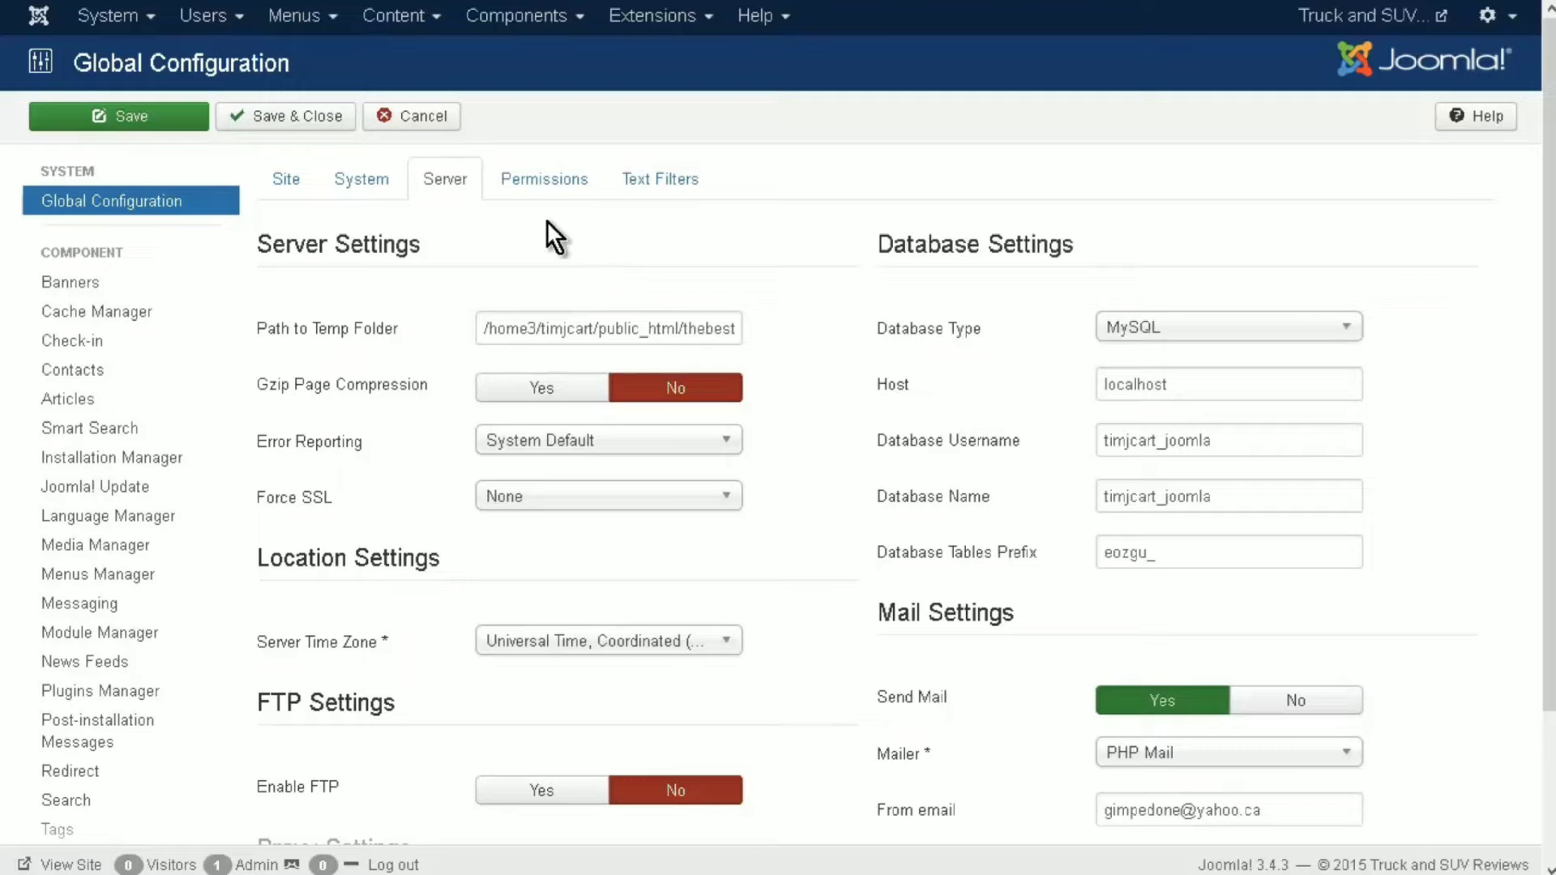
- Examine the global permission settings for the Public and Guest user groups, including the explanatory notes
click(535, 182)
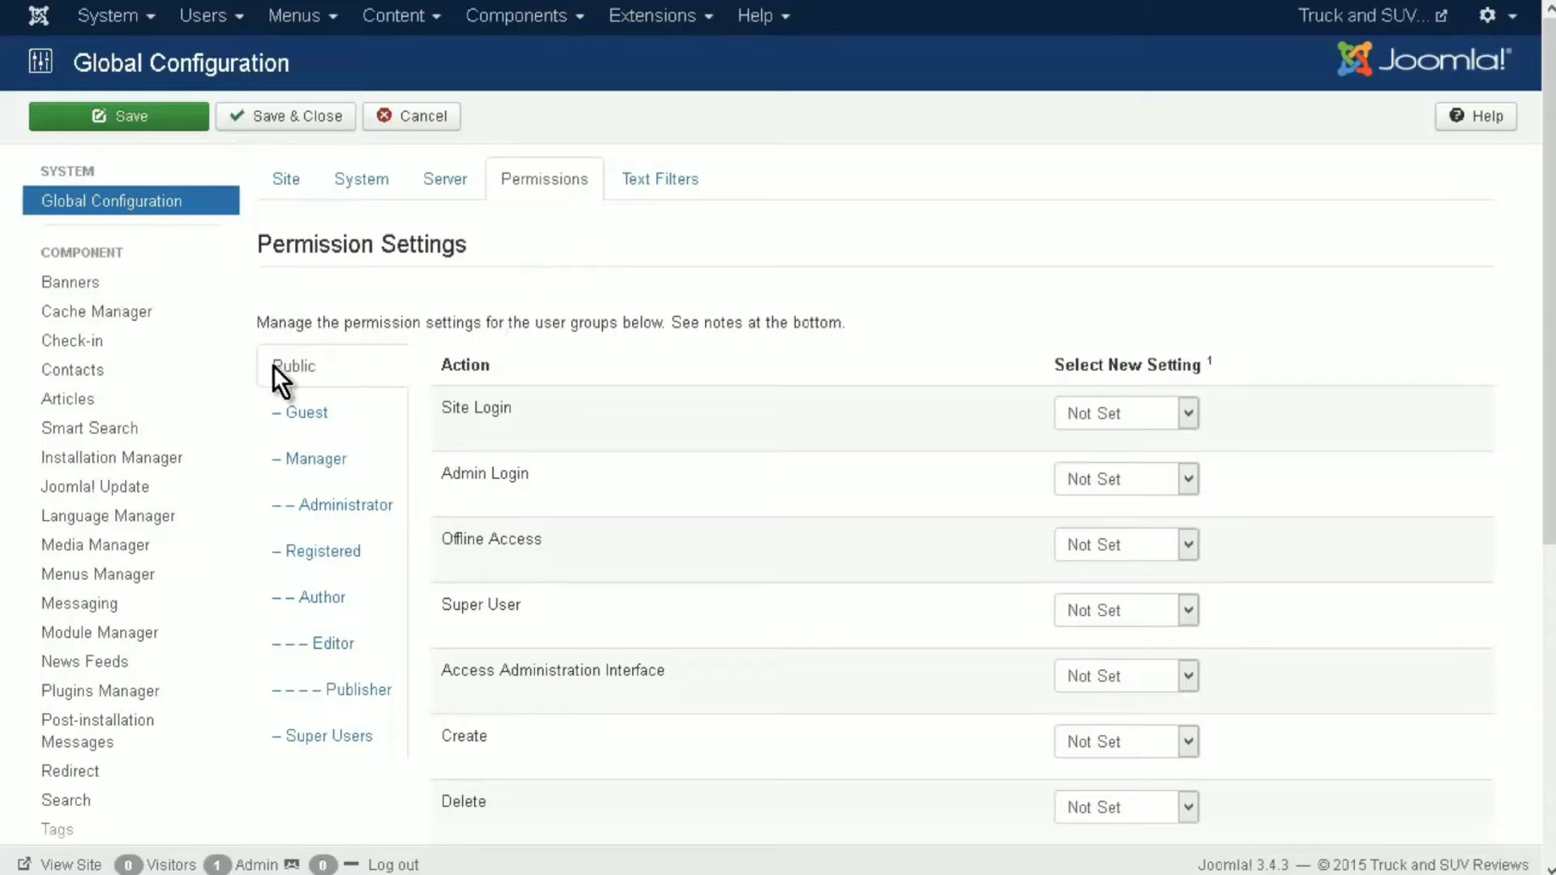
scroll(897, 600, down, 6)
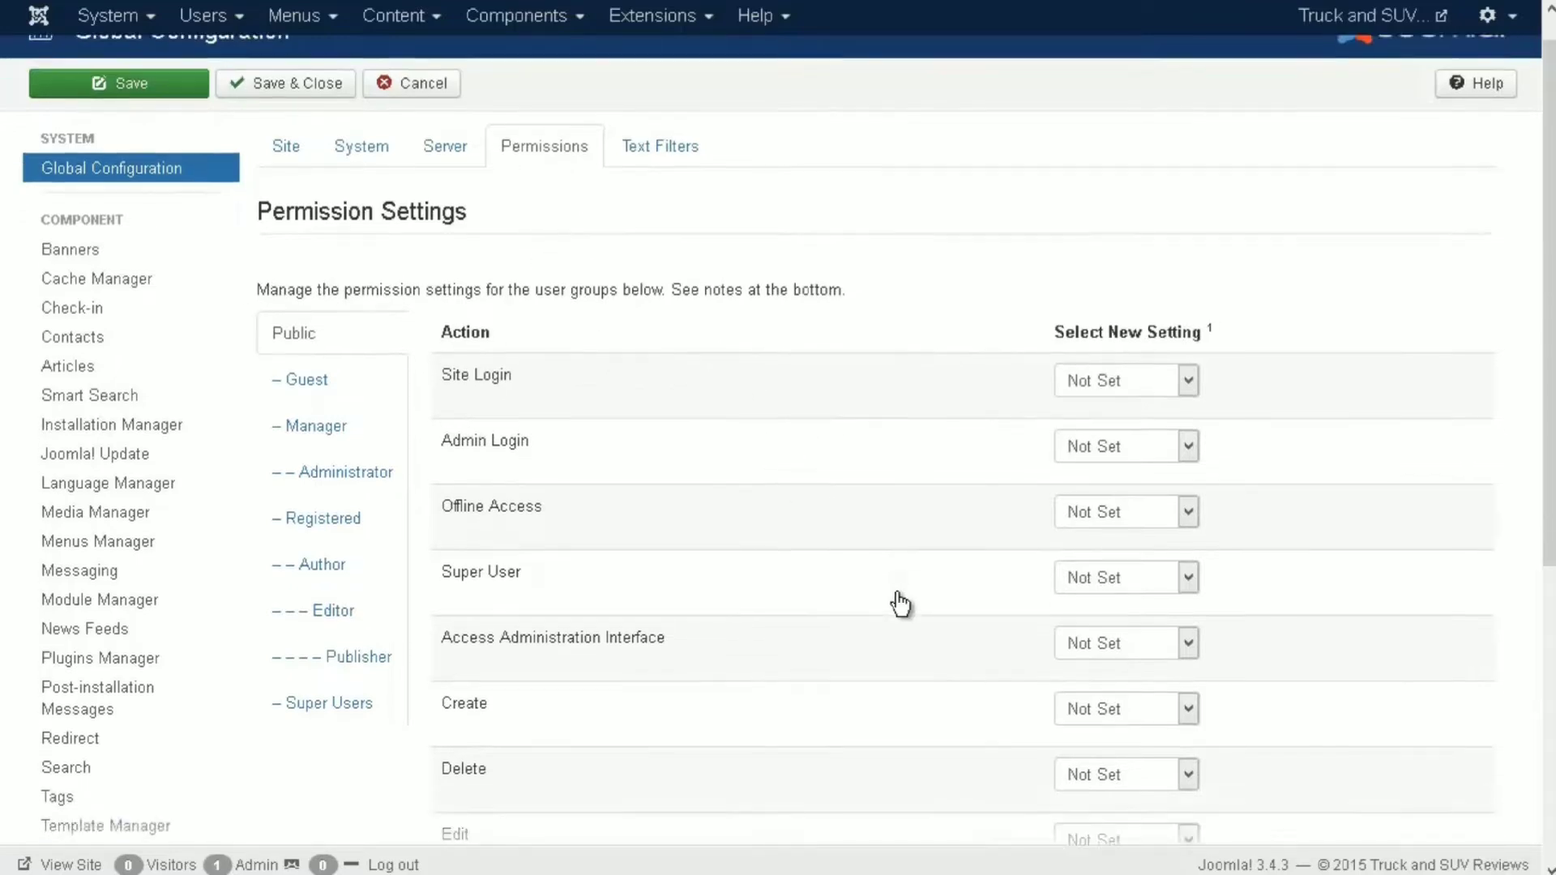
scroll(904, 590, up, 6)
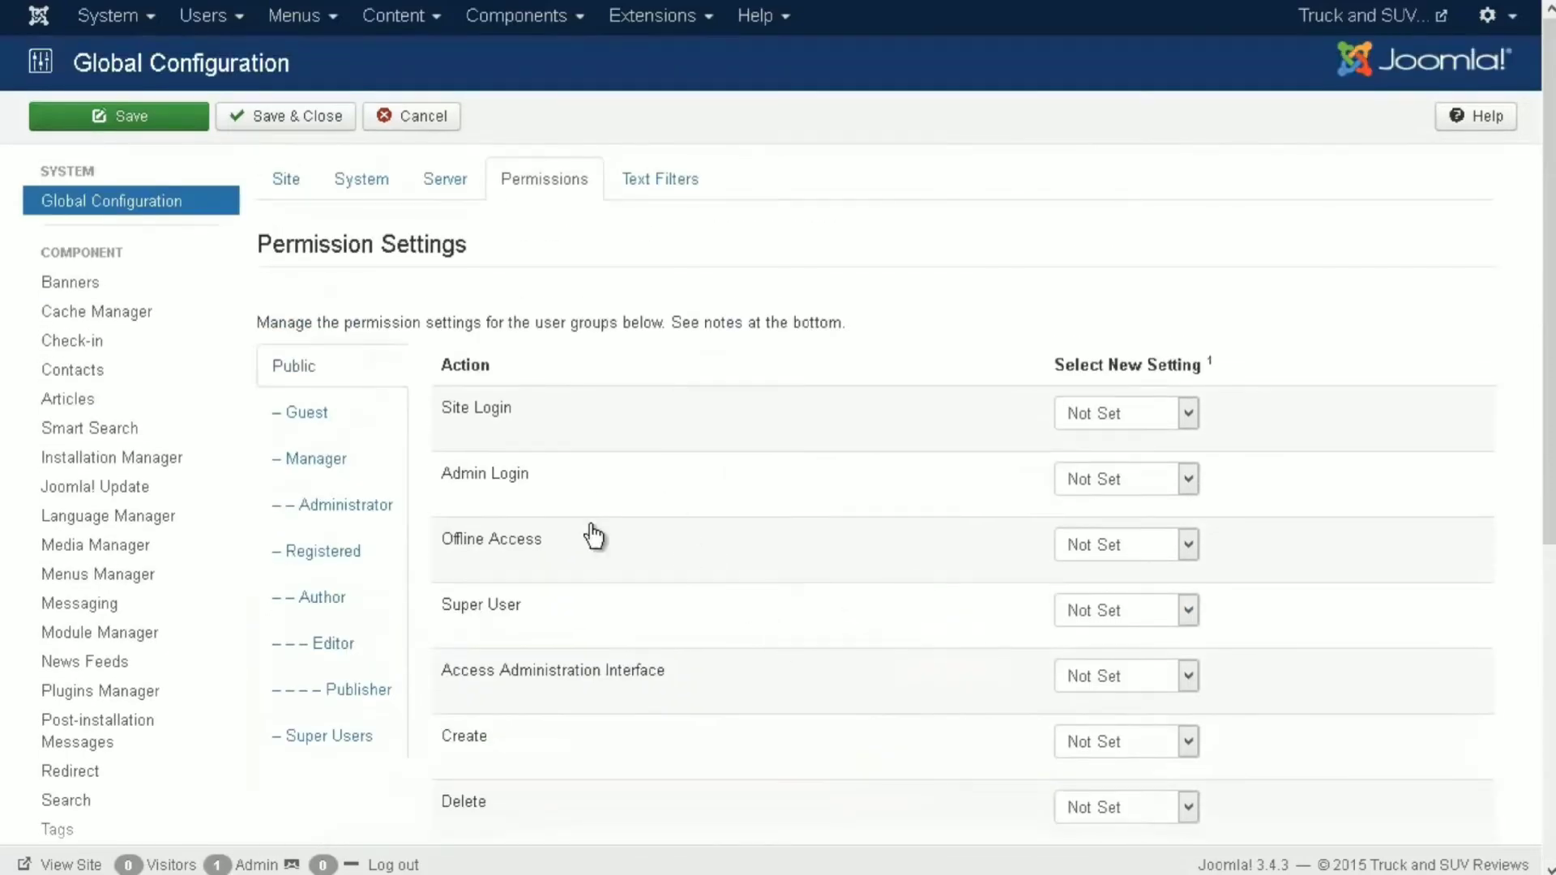
click(313, 413)
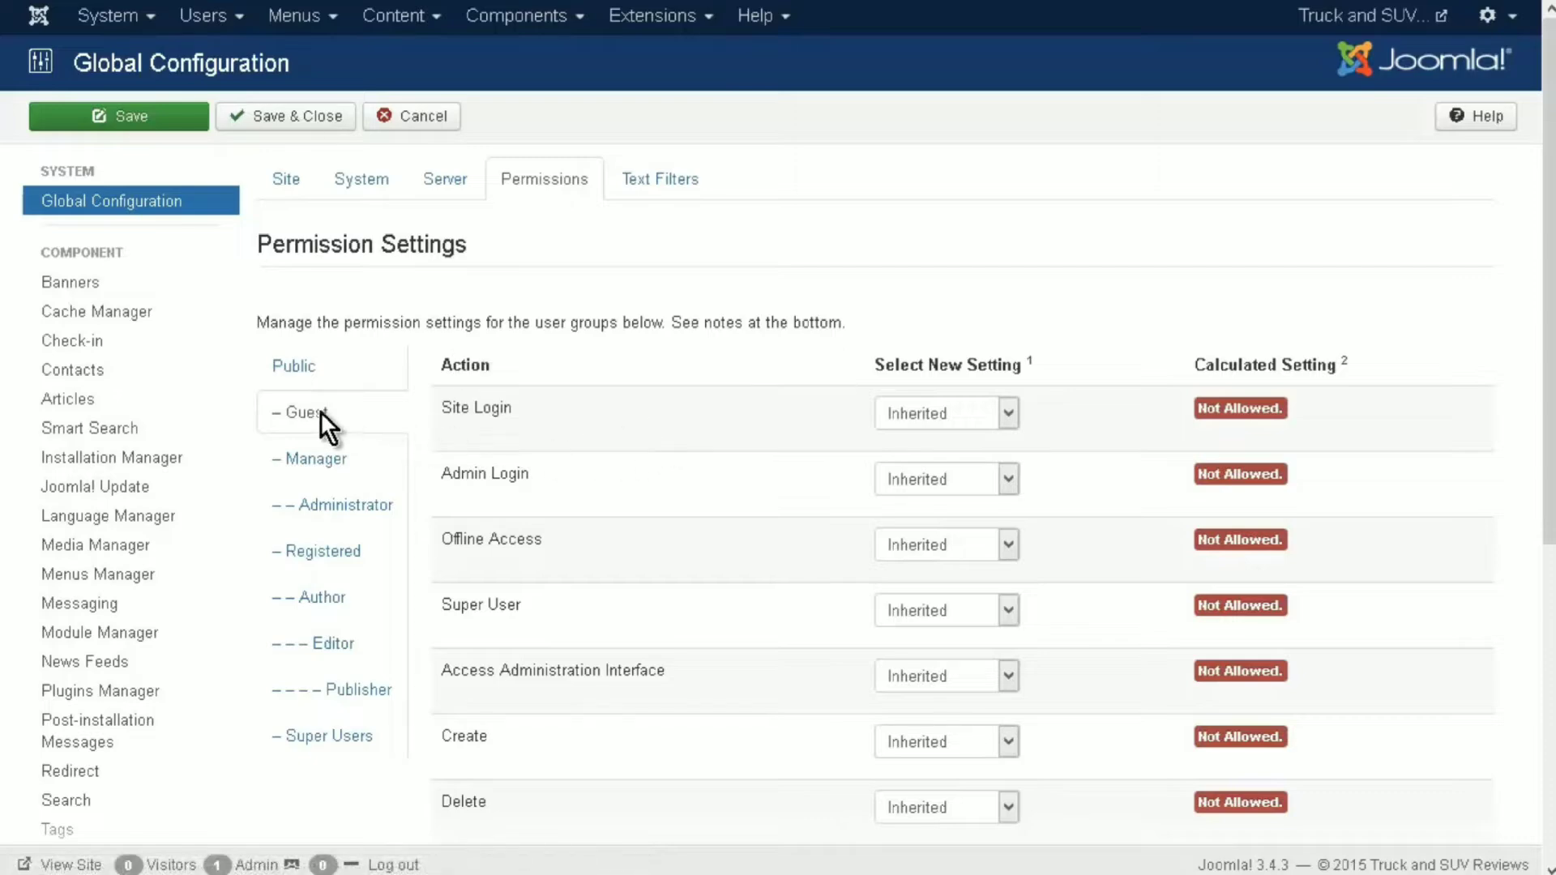
scroll(733, 454, down, 1)
scroll(744, 487, down, 6)
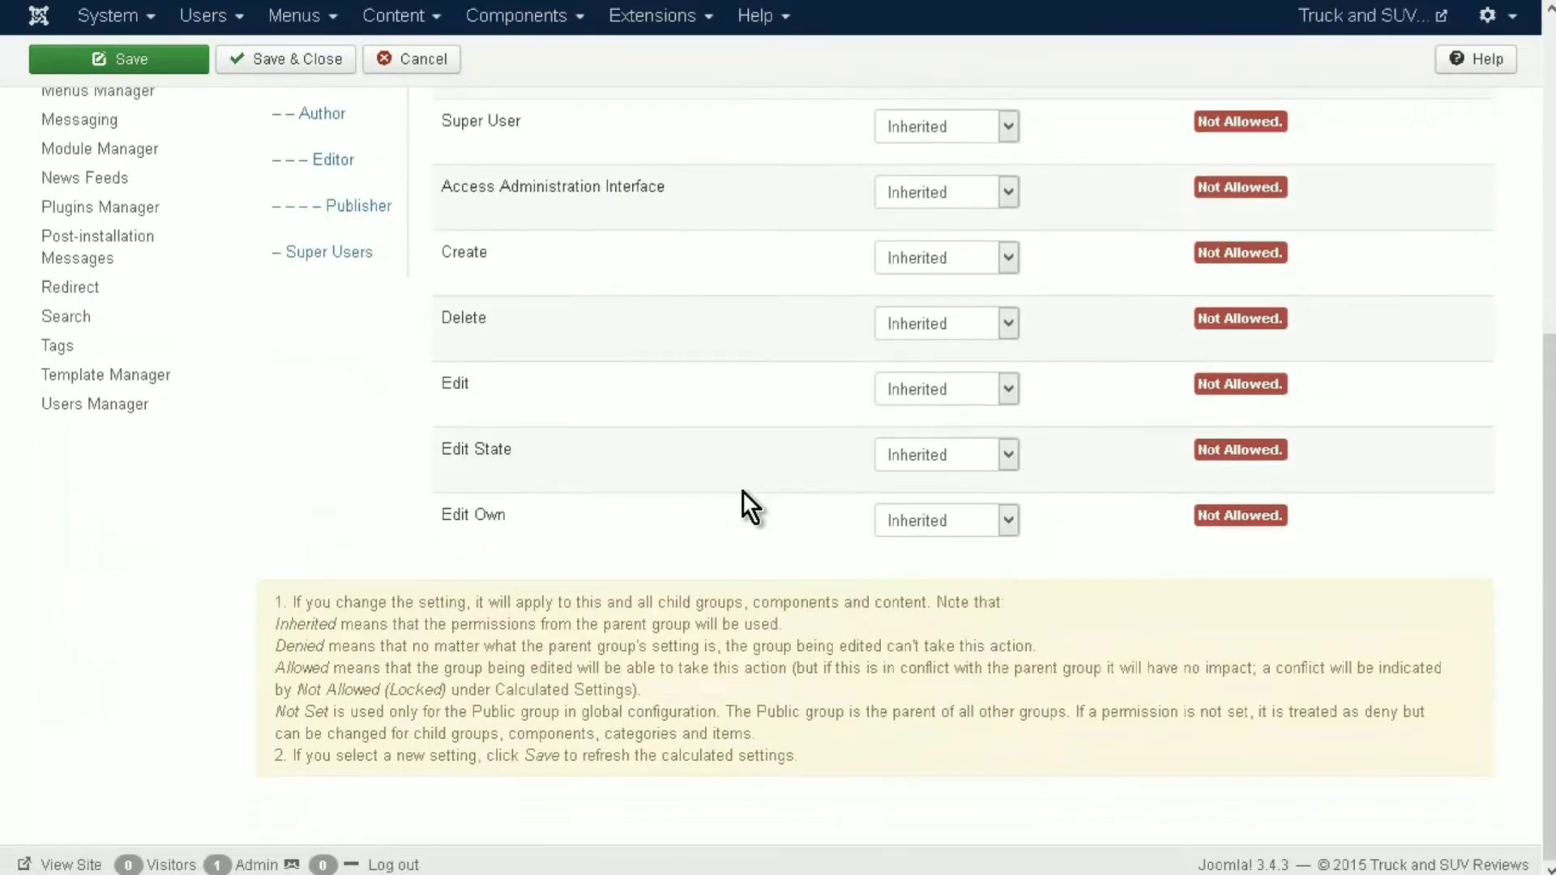
scroll(744, 503, up, 6)
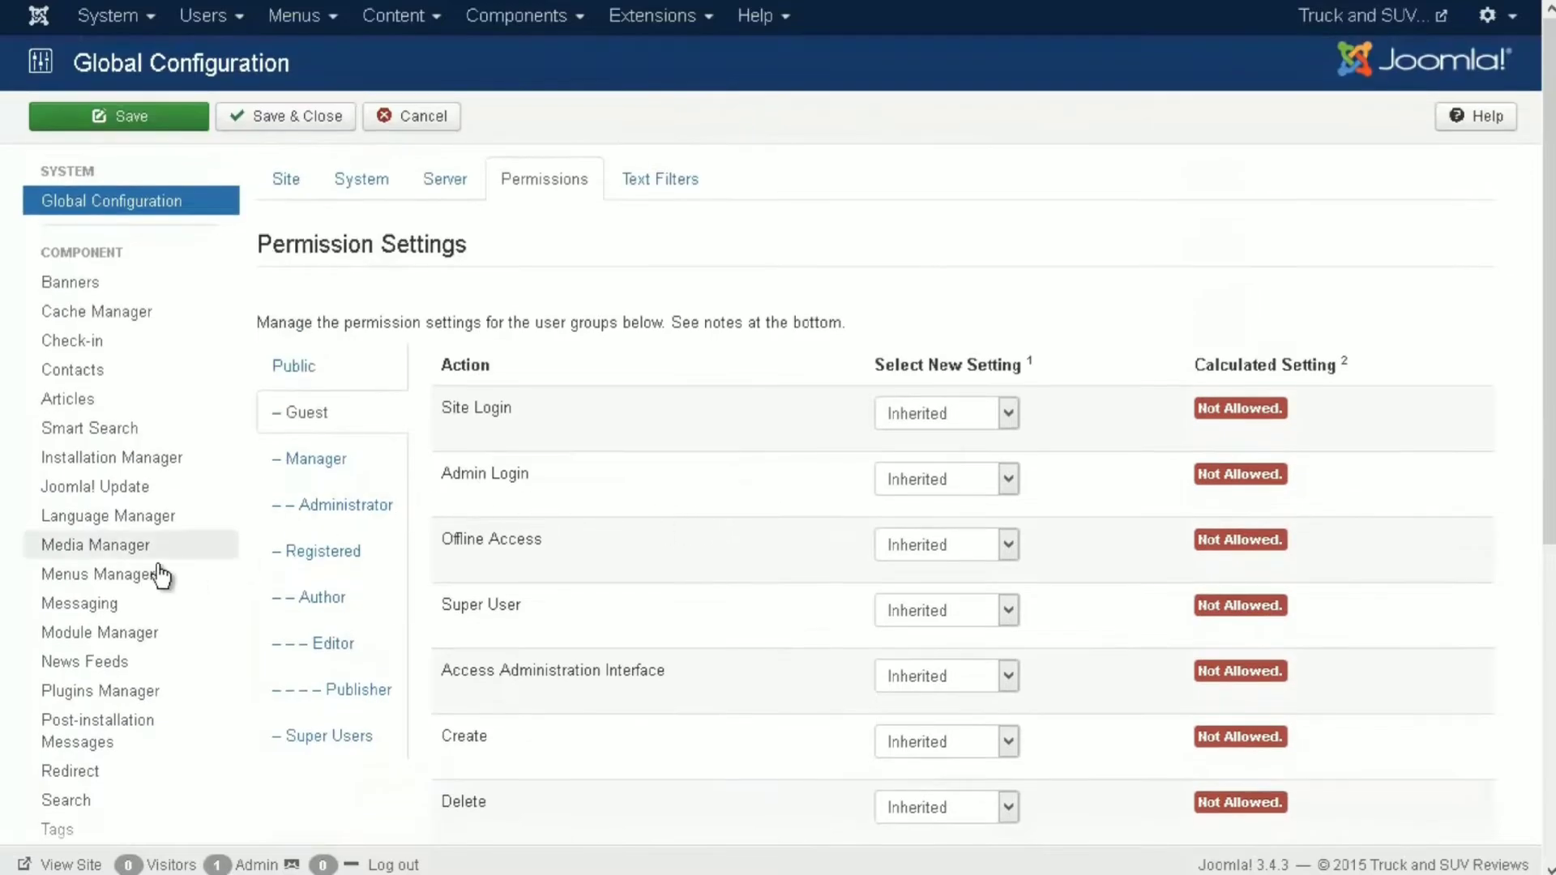
- Examine the permission settings of the Manager and Administrator groups and return to the Public group
click(347, 472)
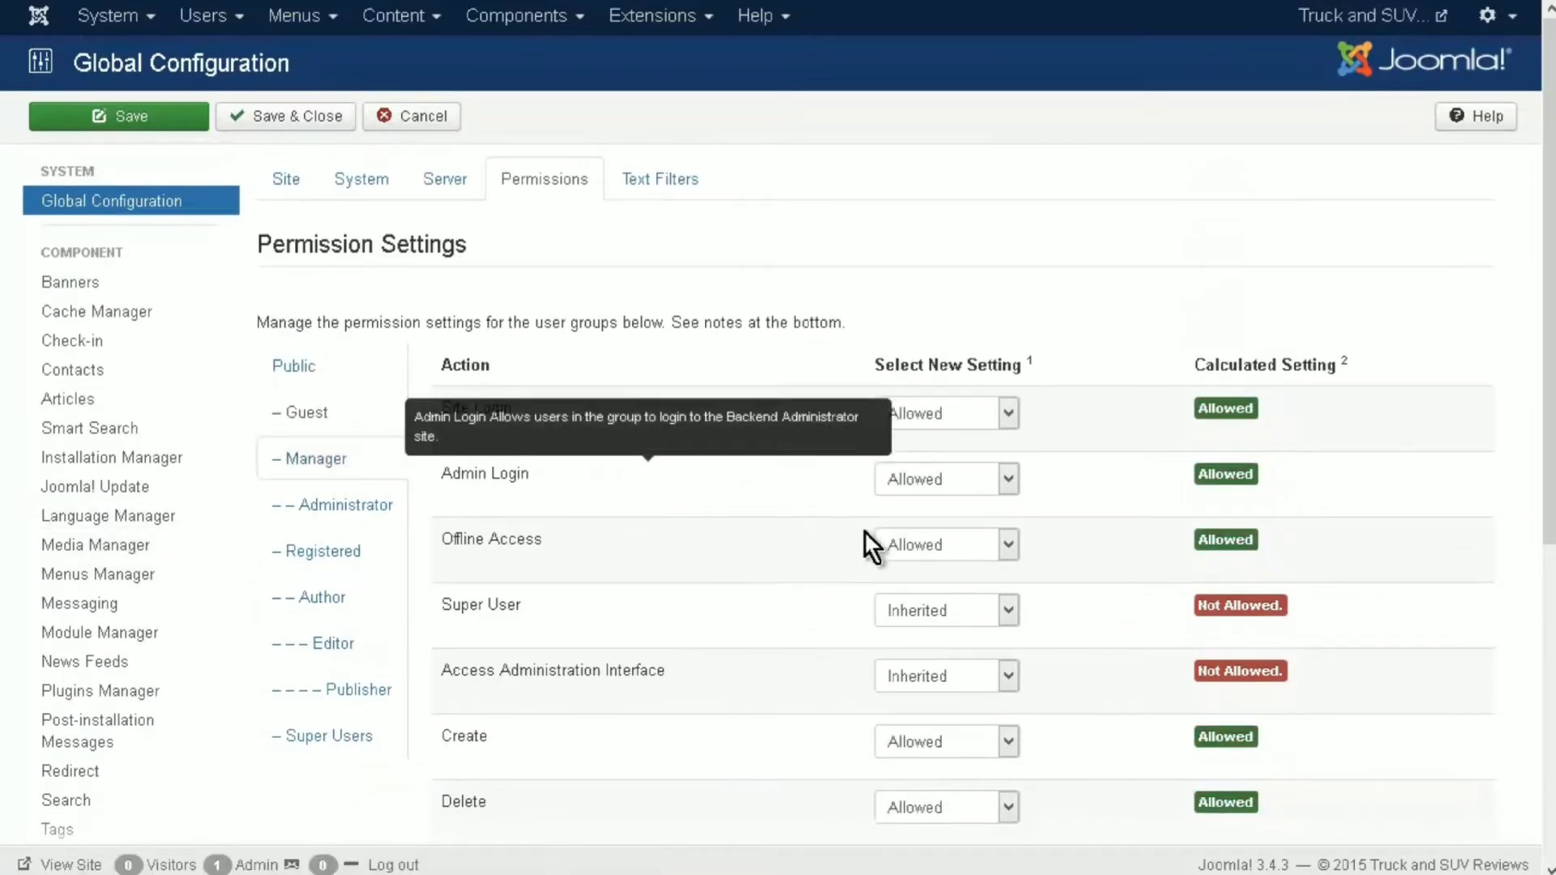
click(347, 509)
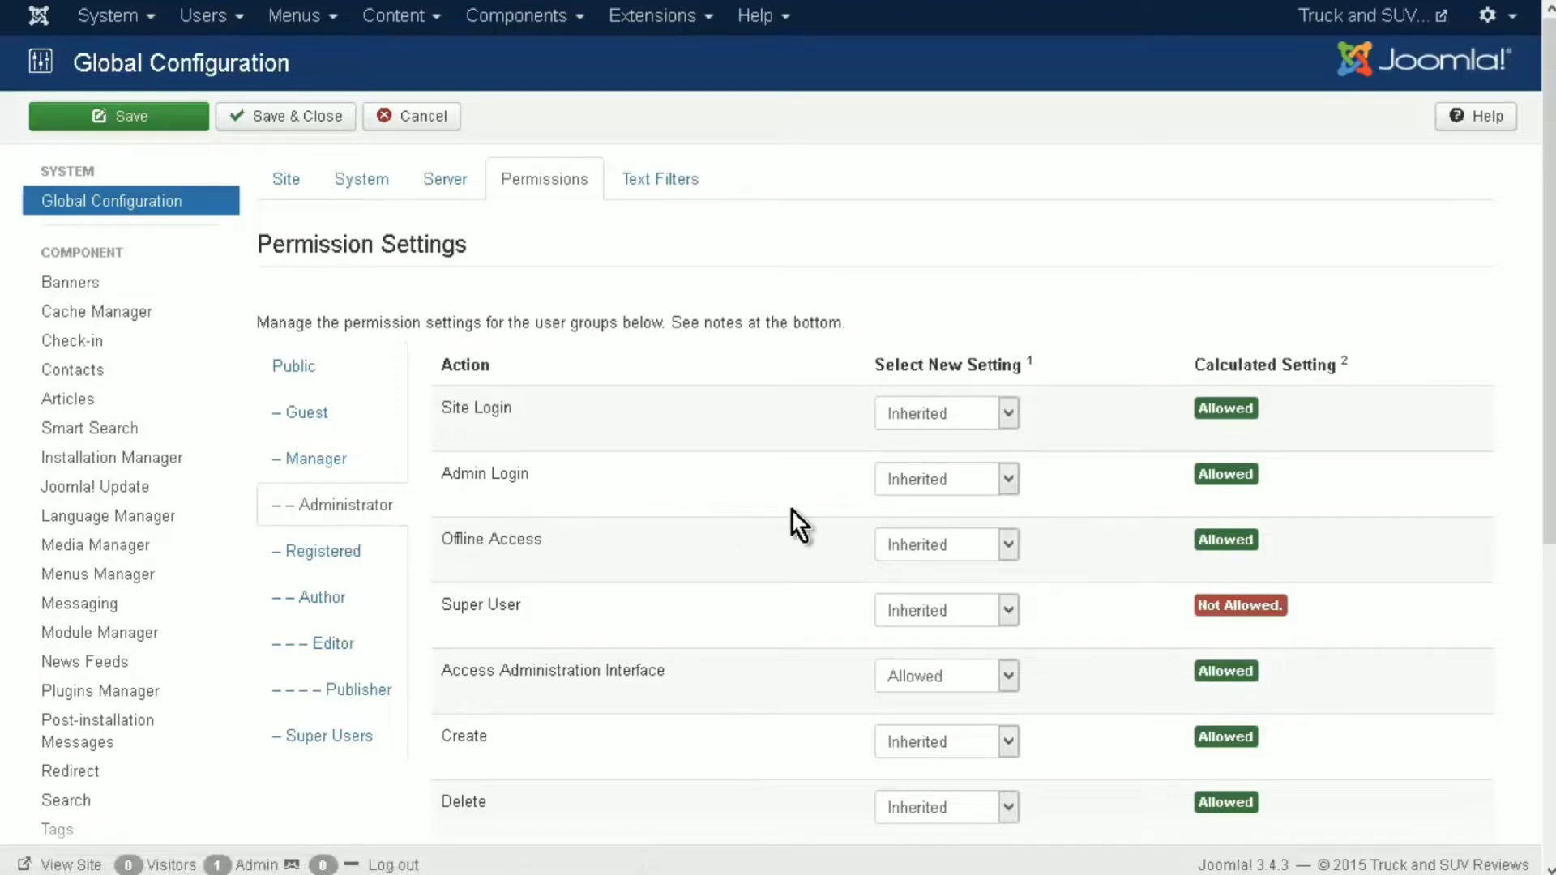
scroll(792, 515, down, 5)
scroll(806, 525, up, 5)
click(297, 373)
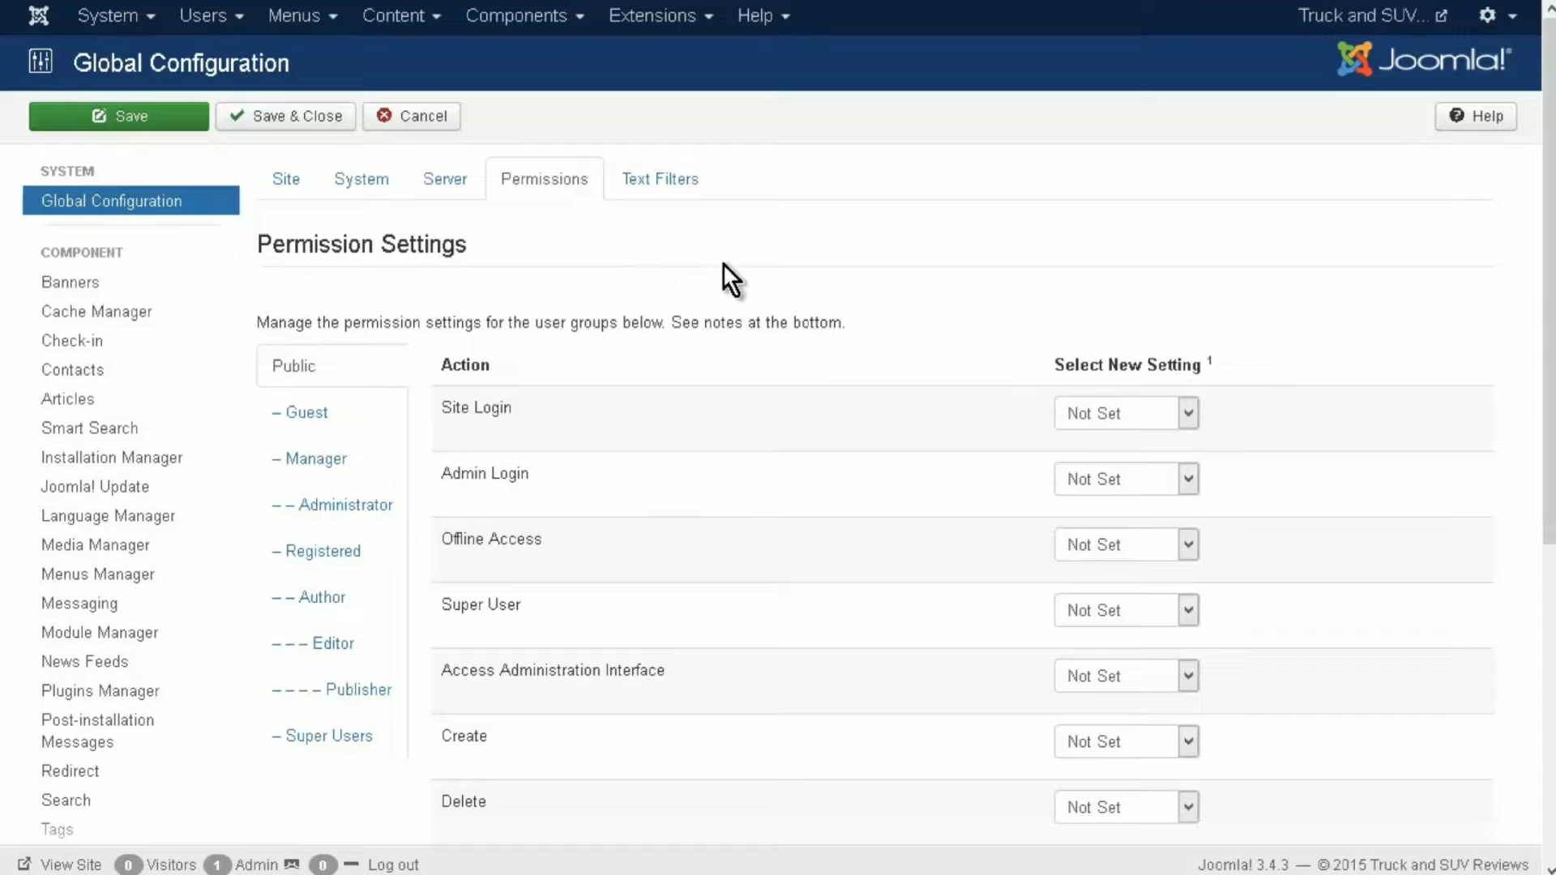
- Review the Text Filters settings and notes of Global Configuration, and save and close the configuration
click(669, 181)
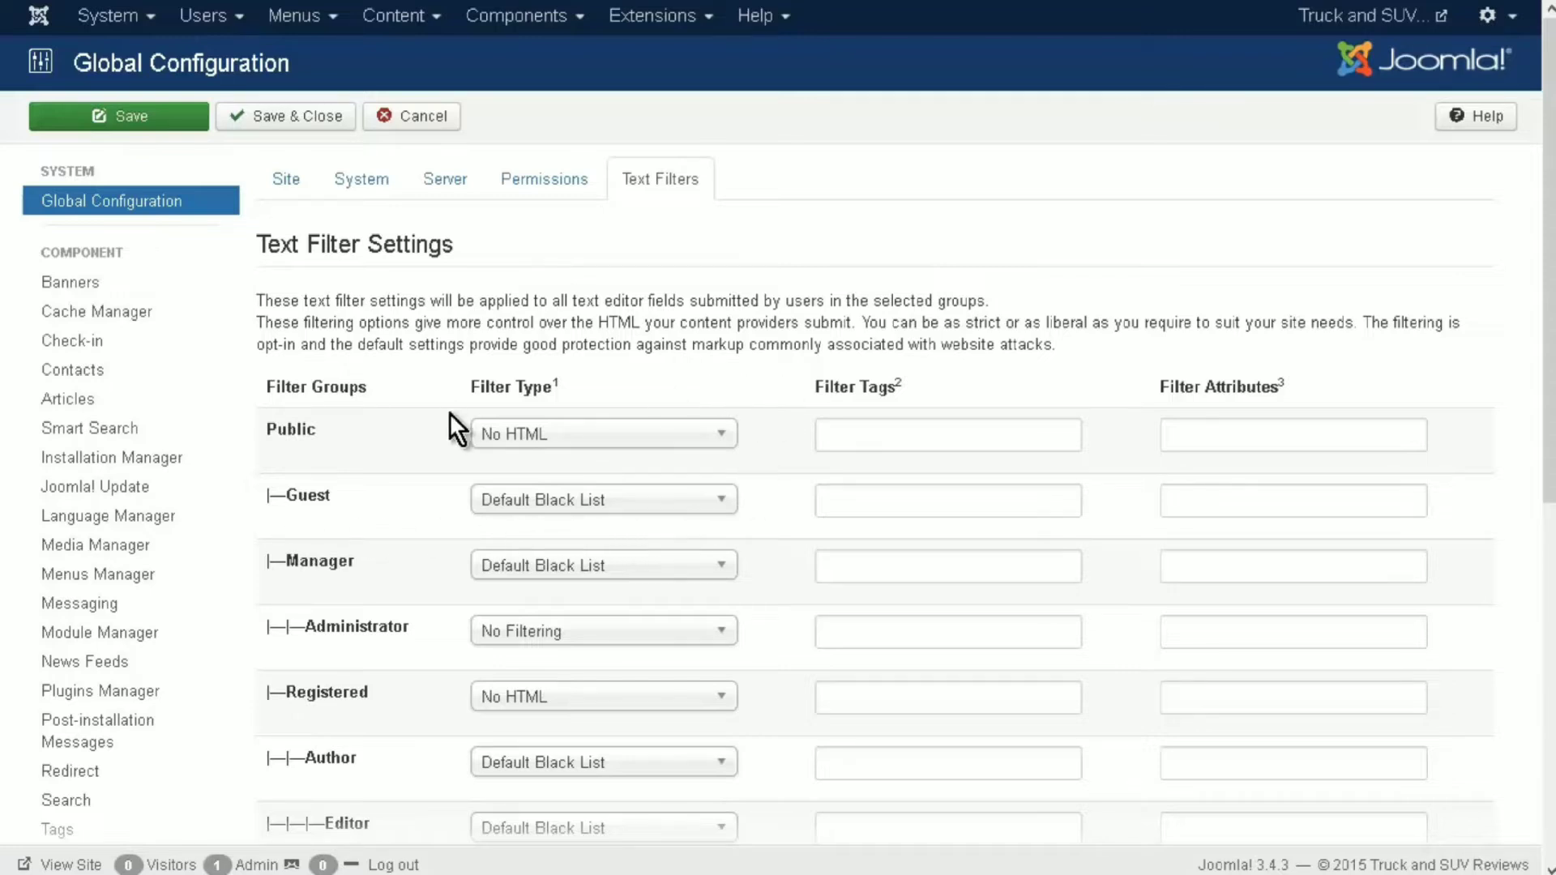
scroll(449, 412, down, 5)
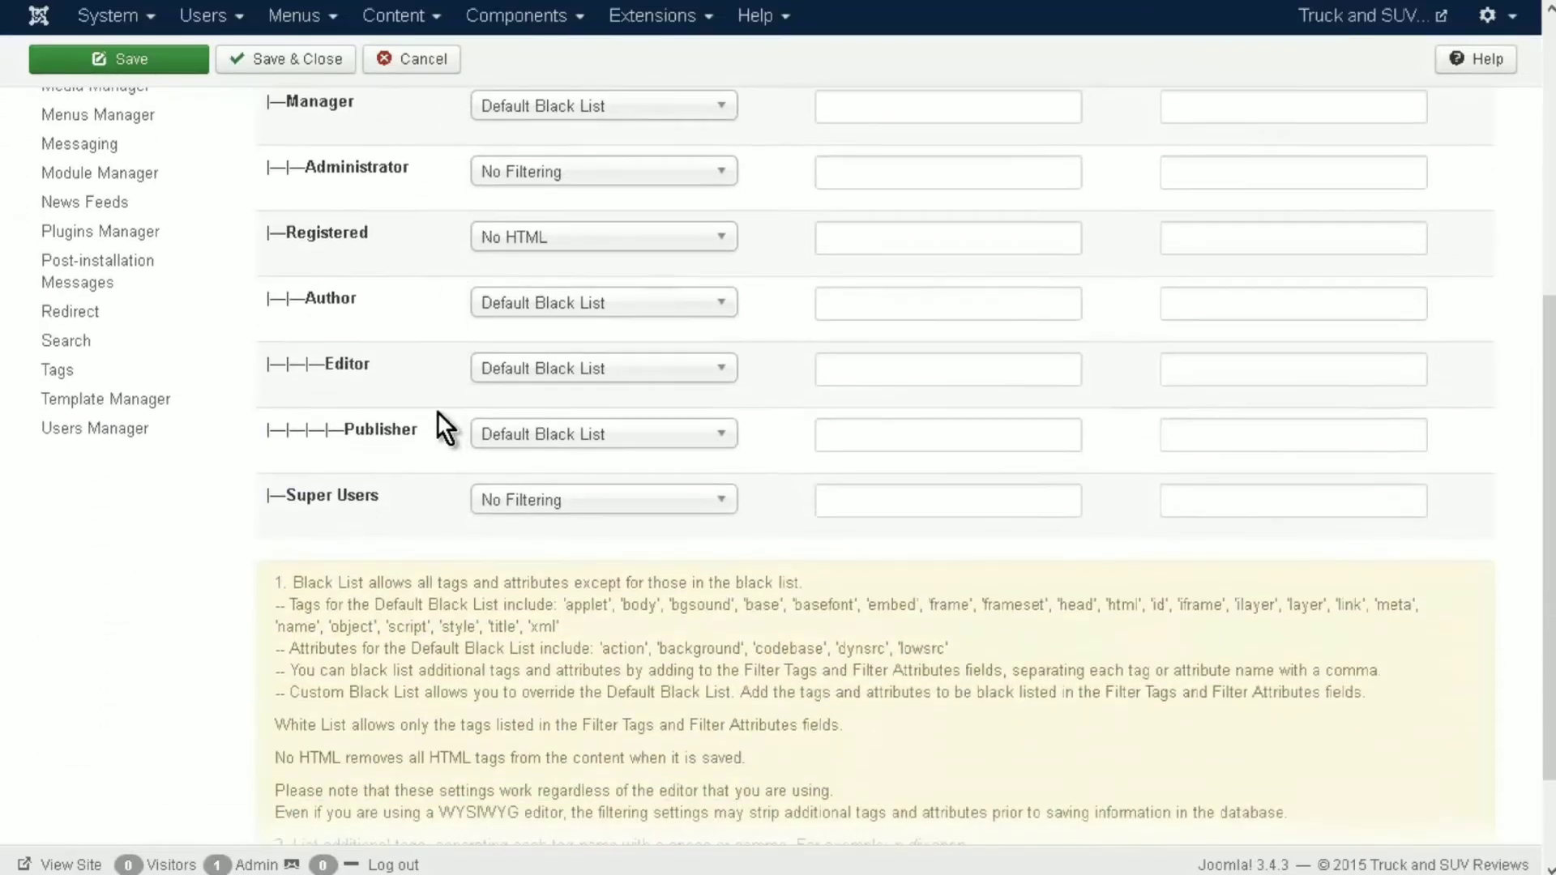
scroll(436, 411, down, 2)
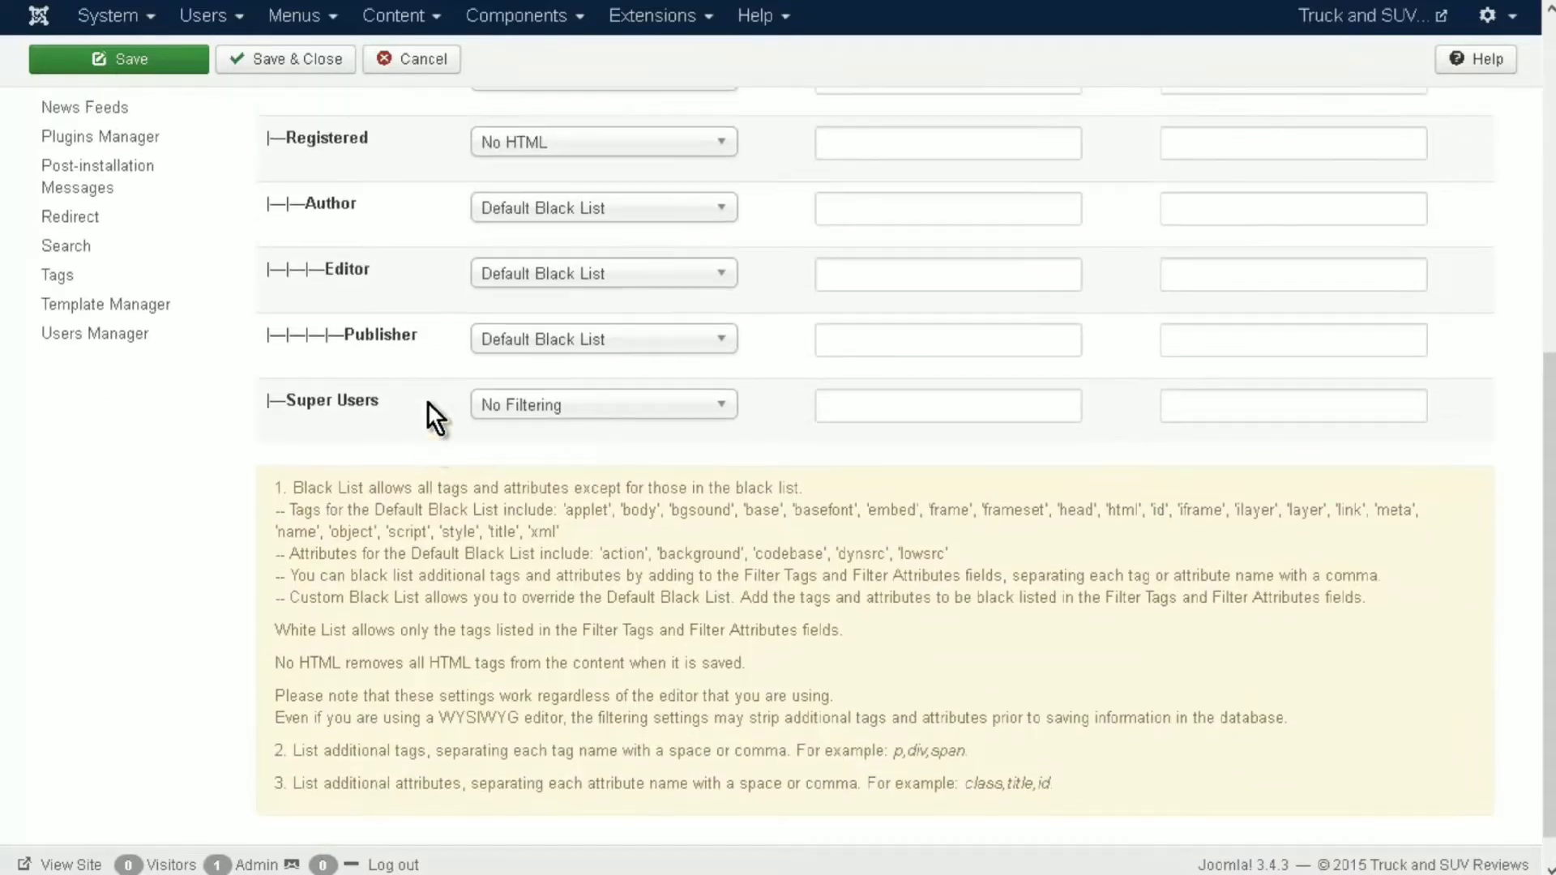
scroll(428, 402, up, 7)
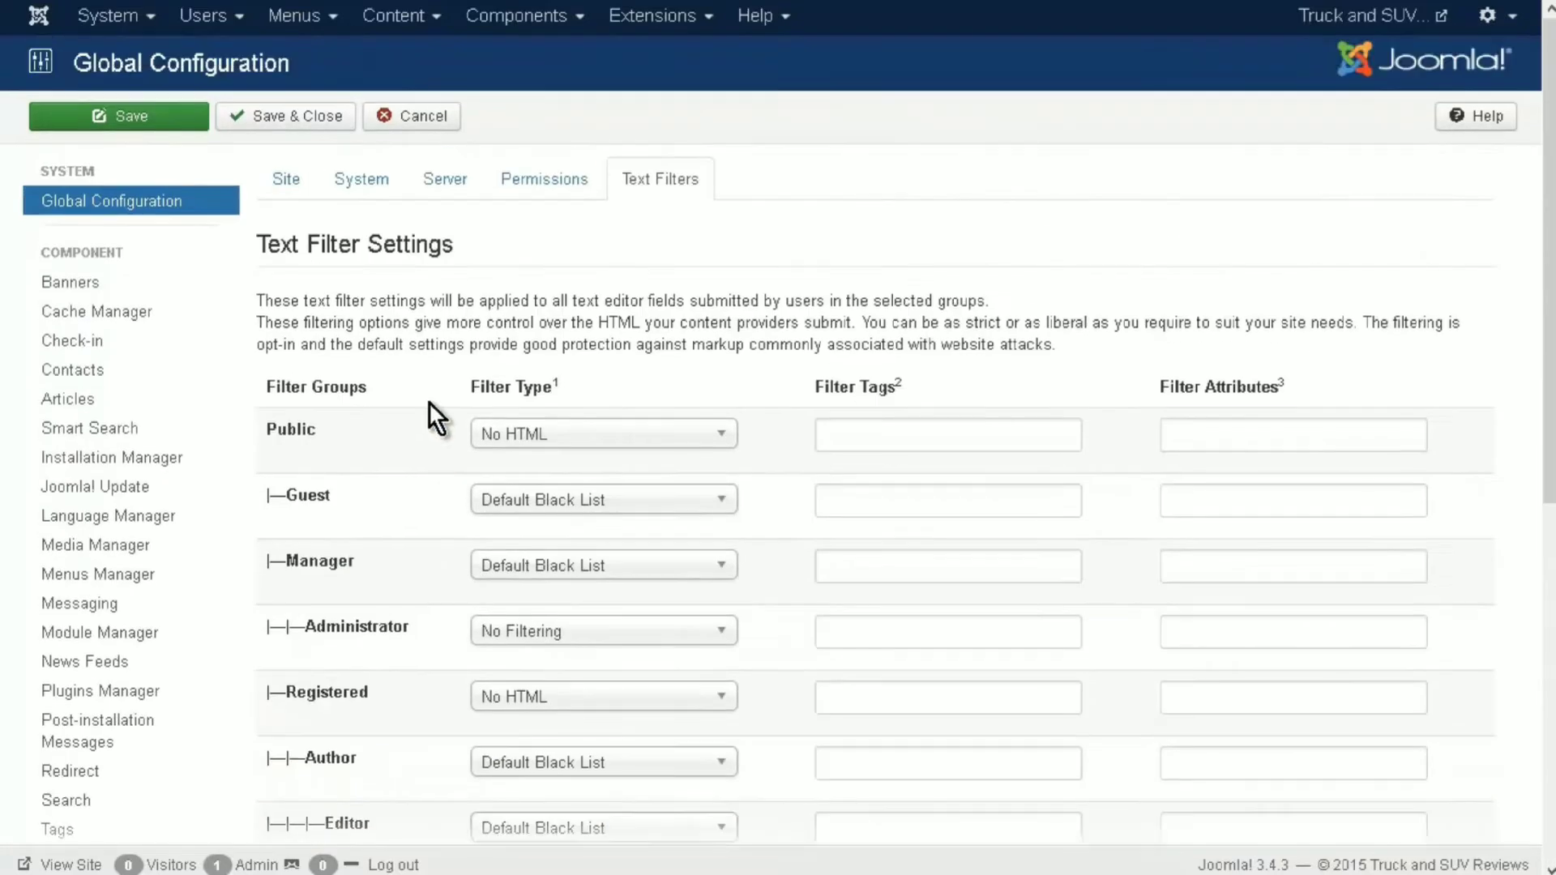
click(276, 126)
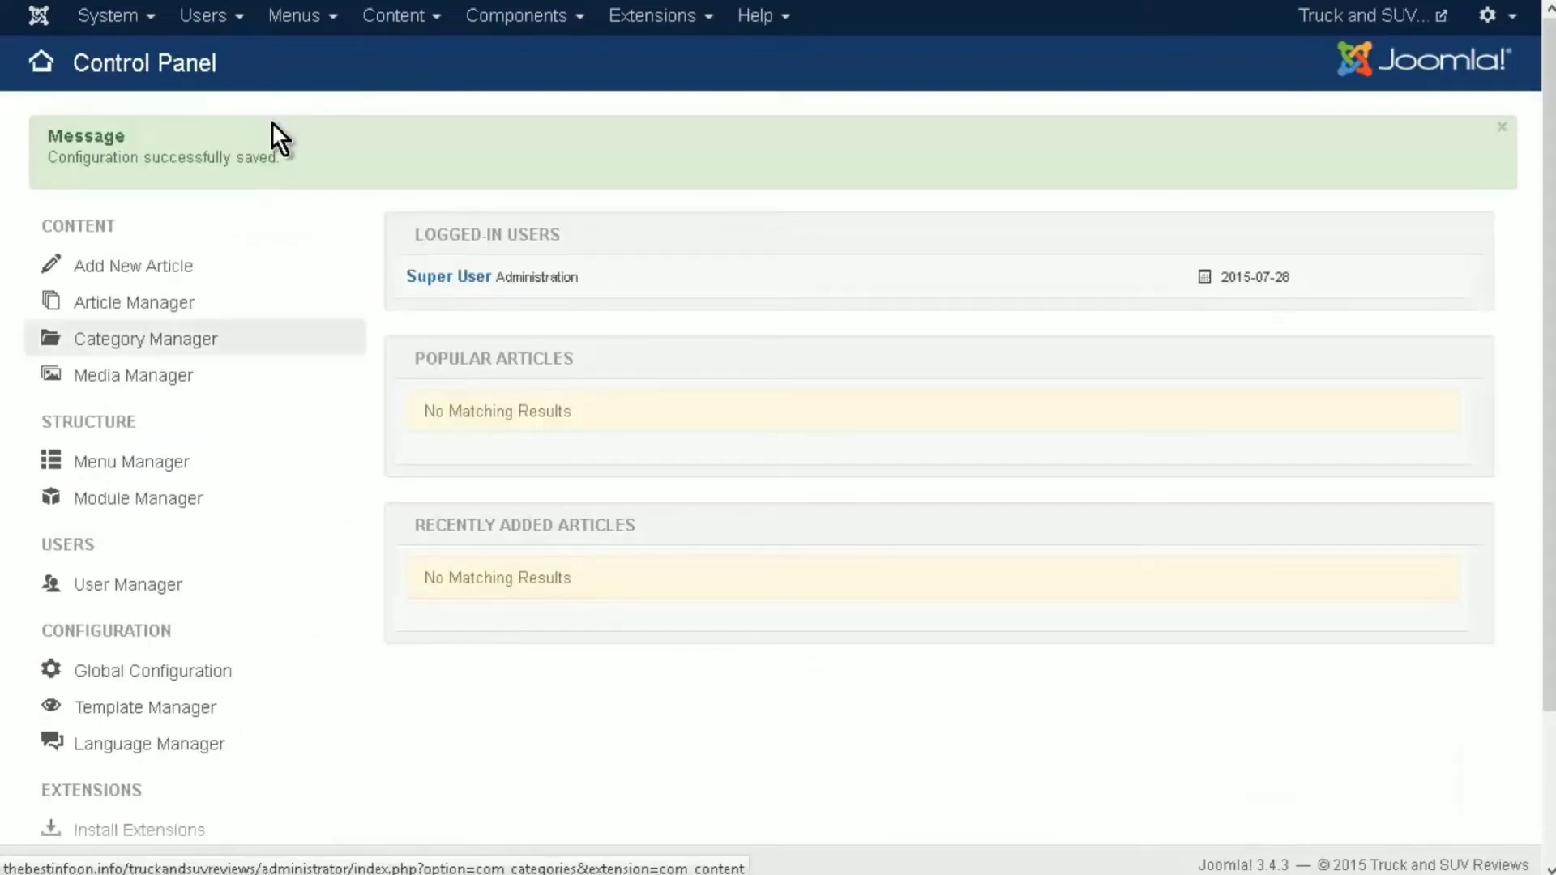
- Open the Template Manager's options and set Preview Module Positions to Enabled
scroll(271, 130, down, 2)
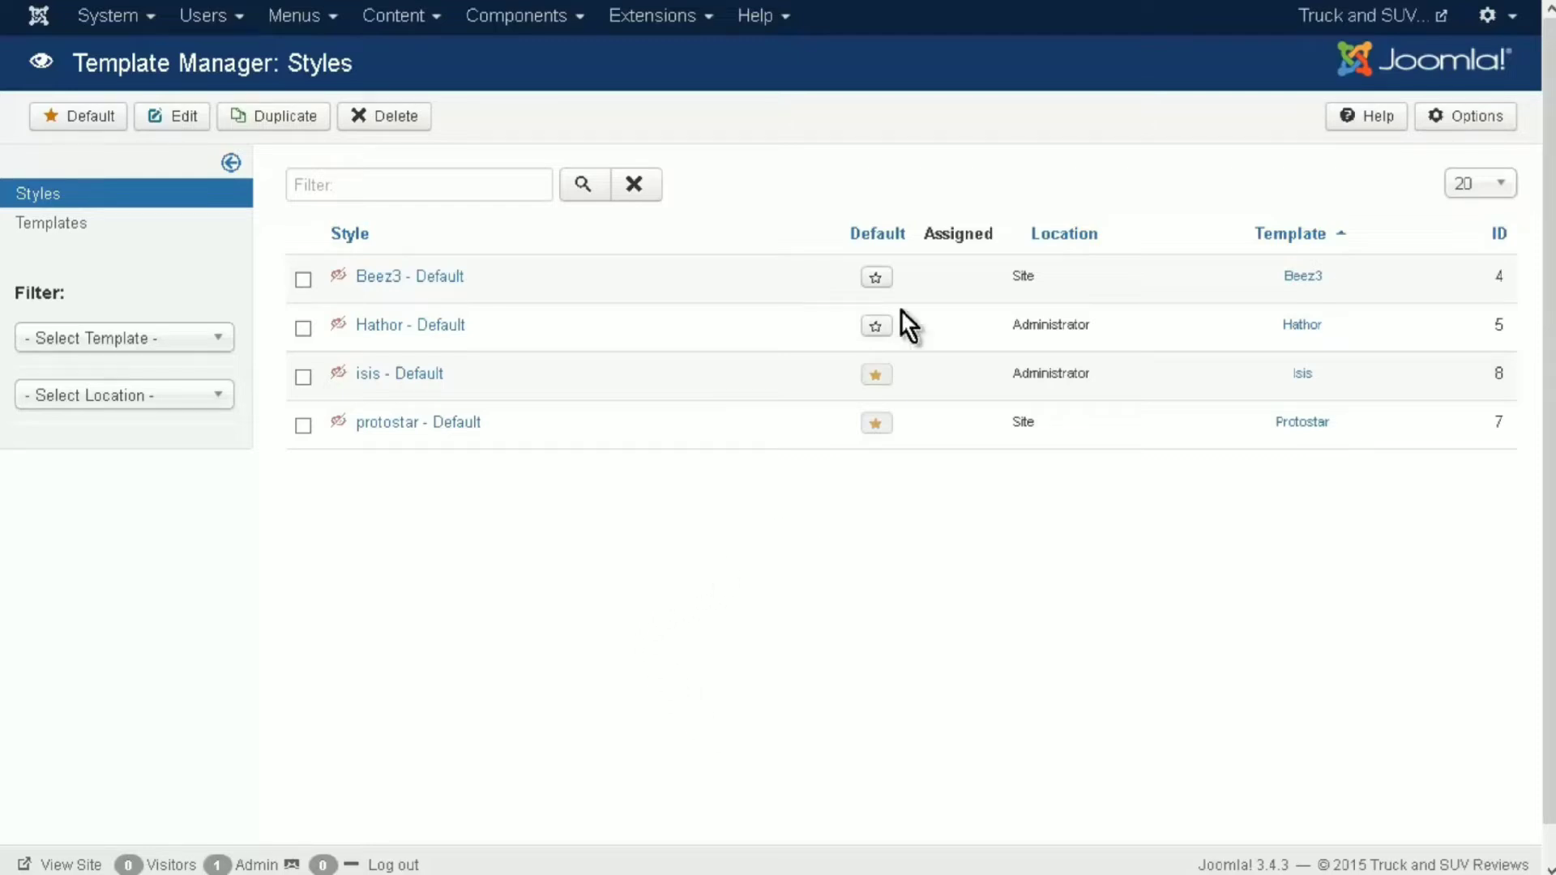
click(1478, 119)
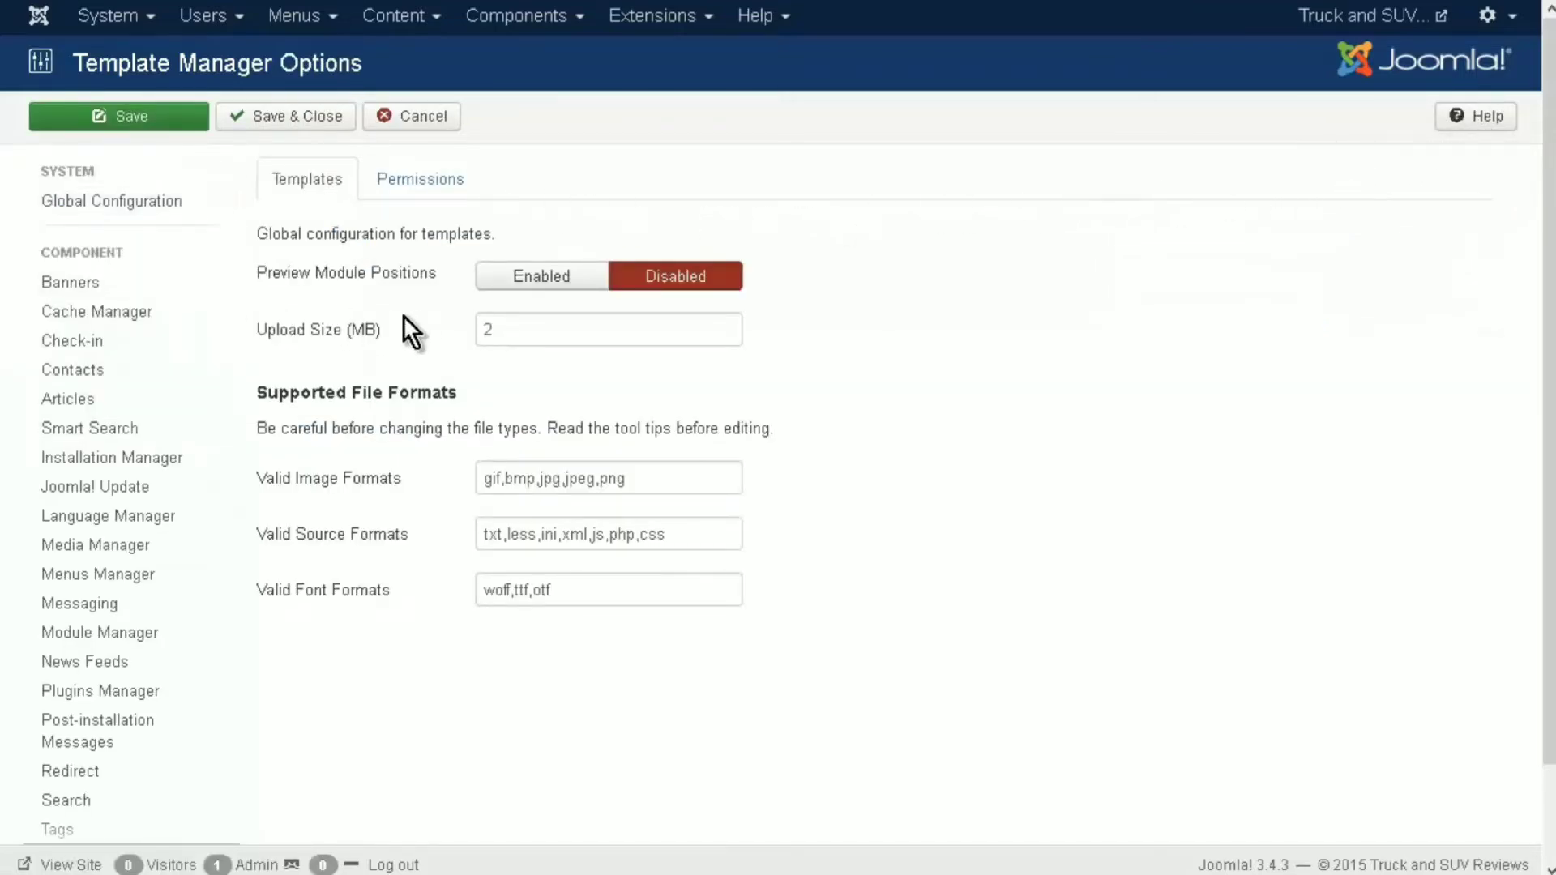
click(506, 284)
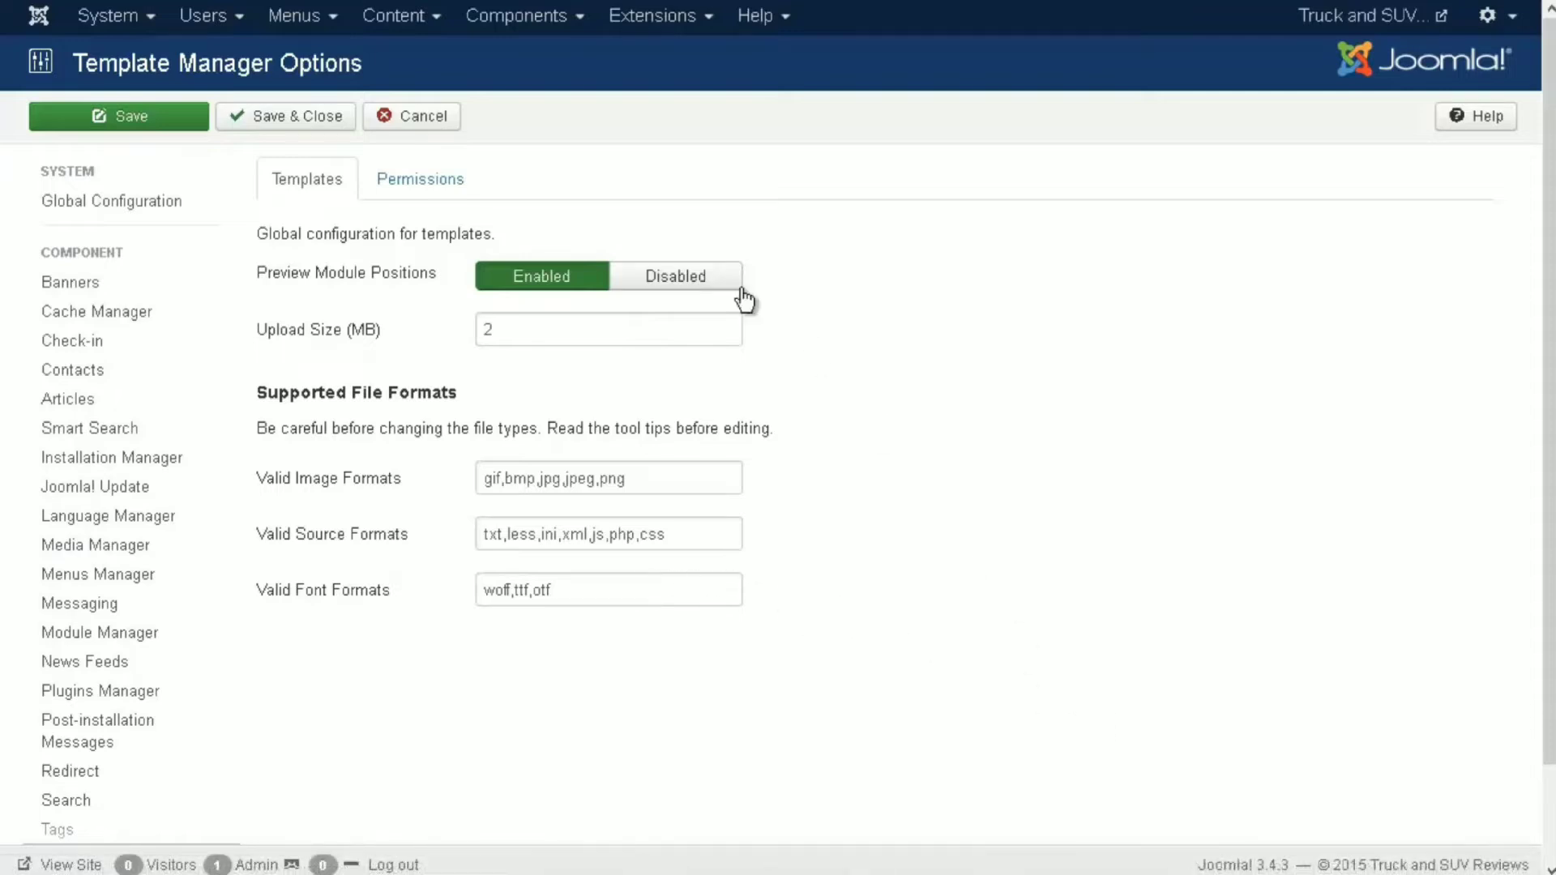
- Check the template permissions of the Public, Guest, Manager and Administrator groups, and save and close the Template Manager options
click(422, 189)
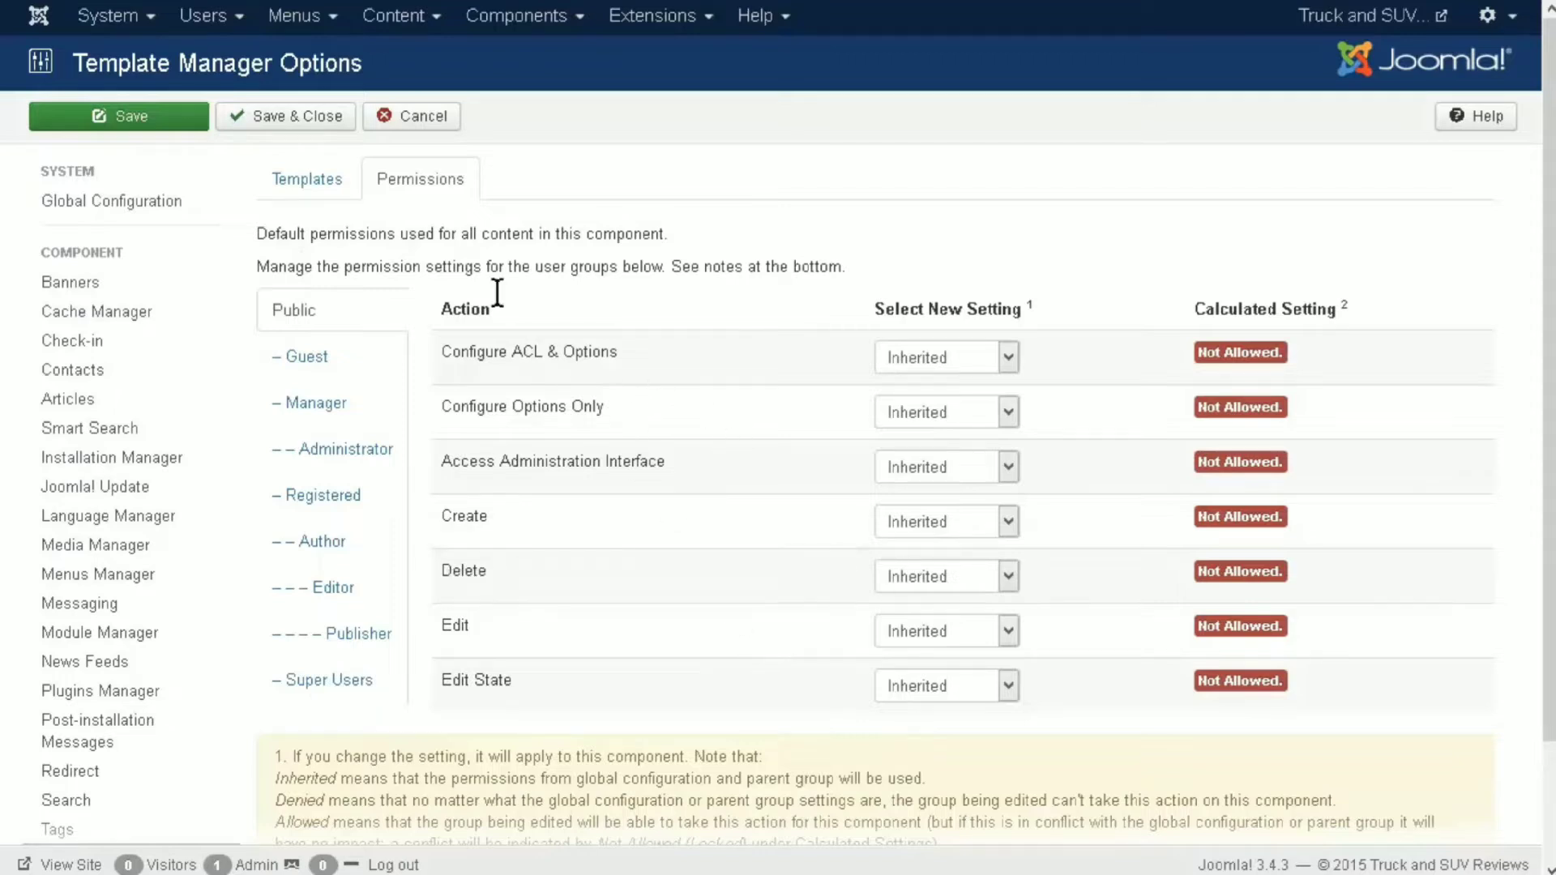
click(312, 362)
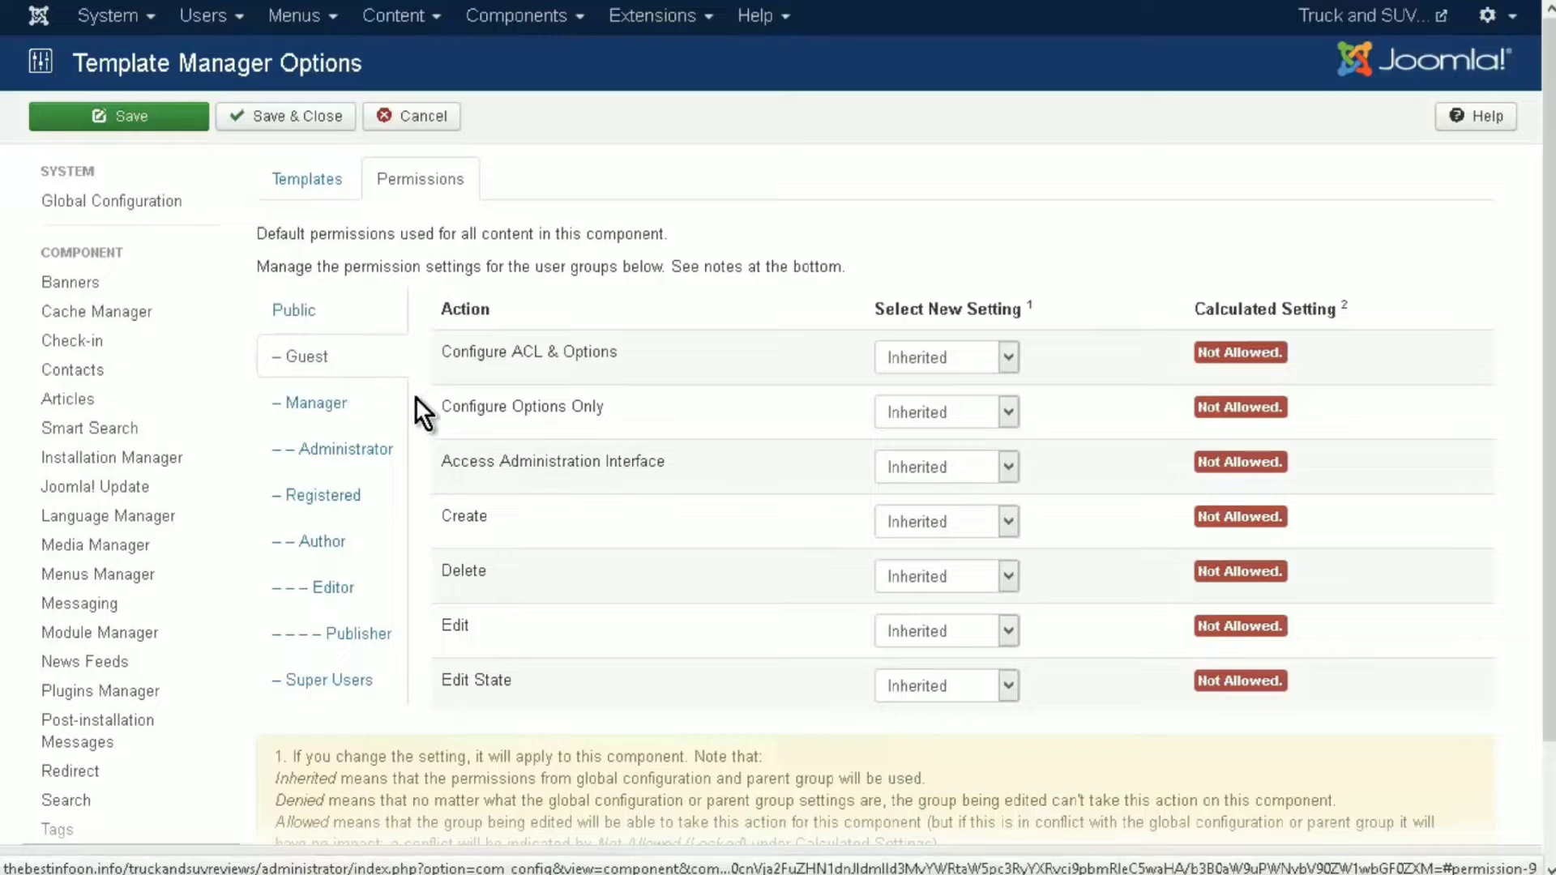
click(324, 411)
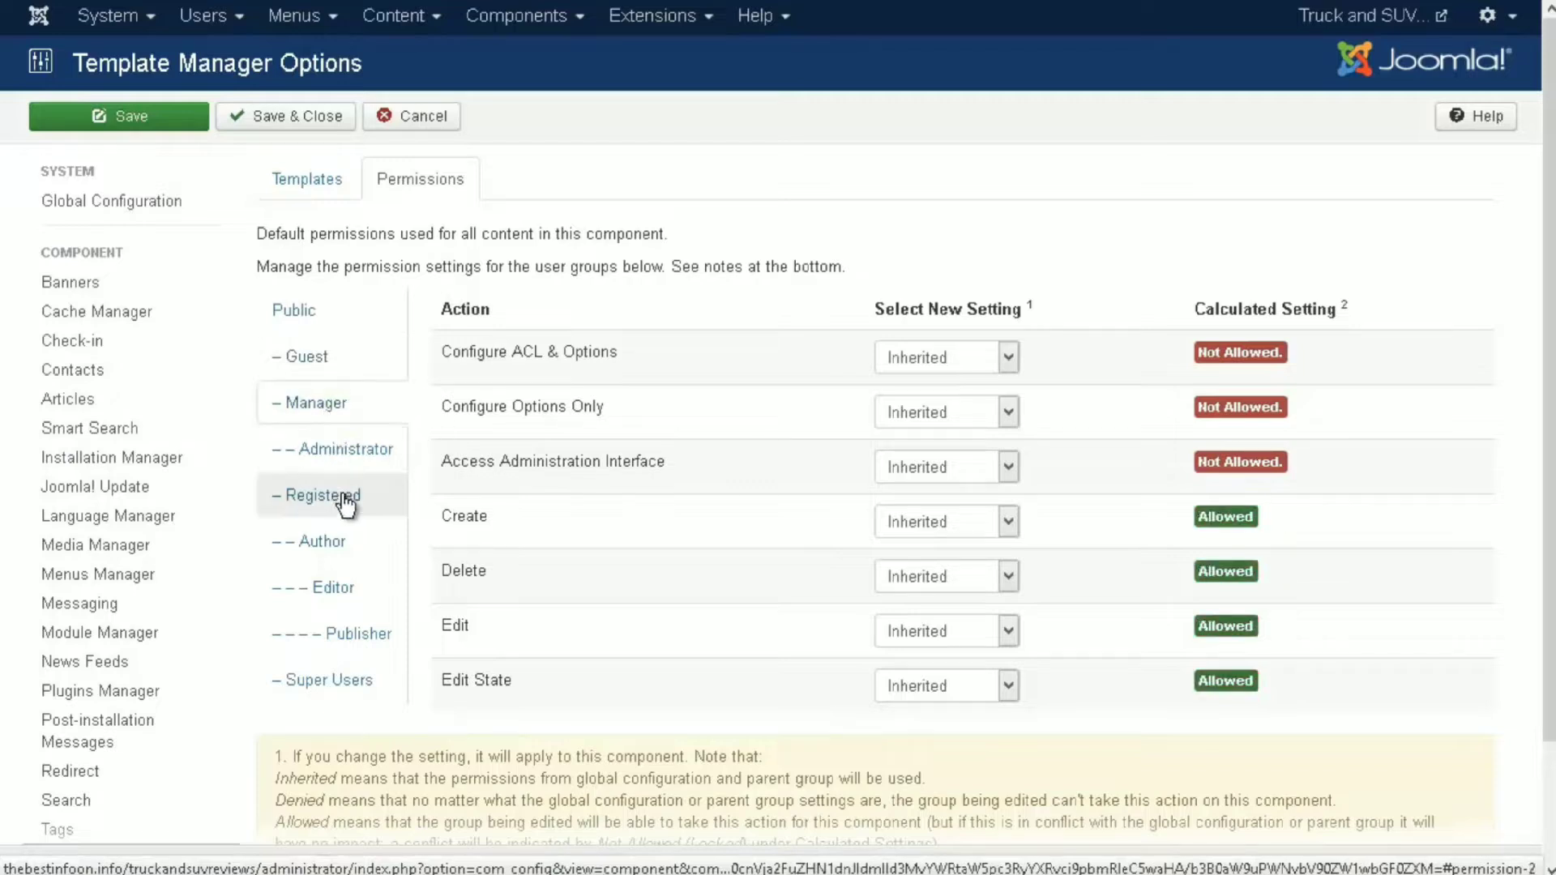
click(336, 451)
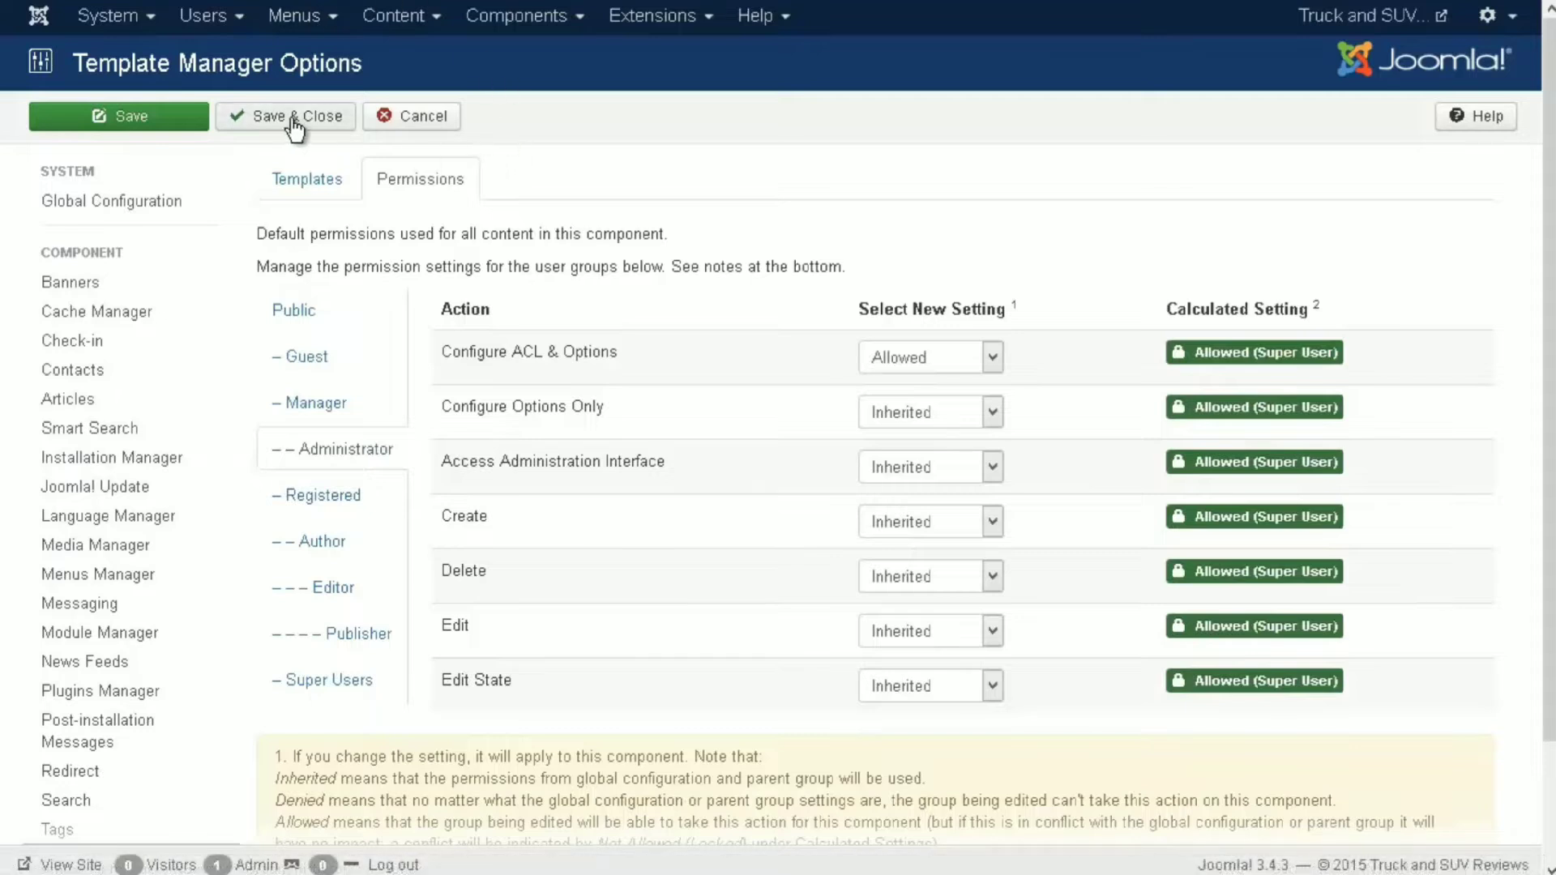
click(245, 116)
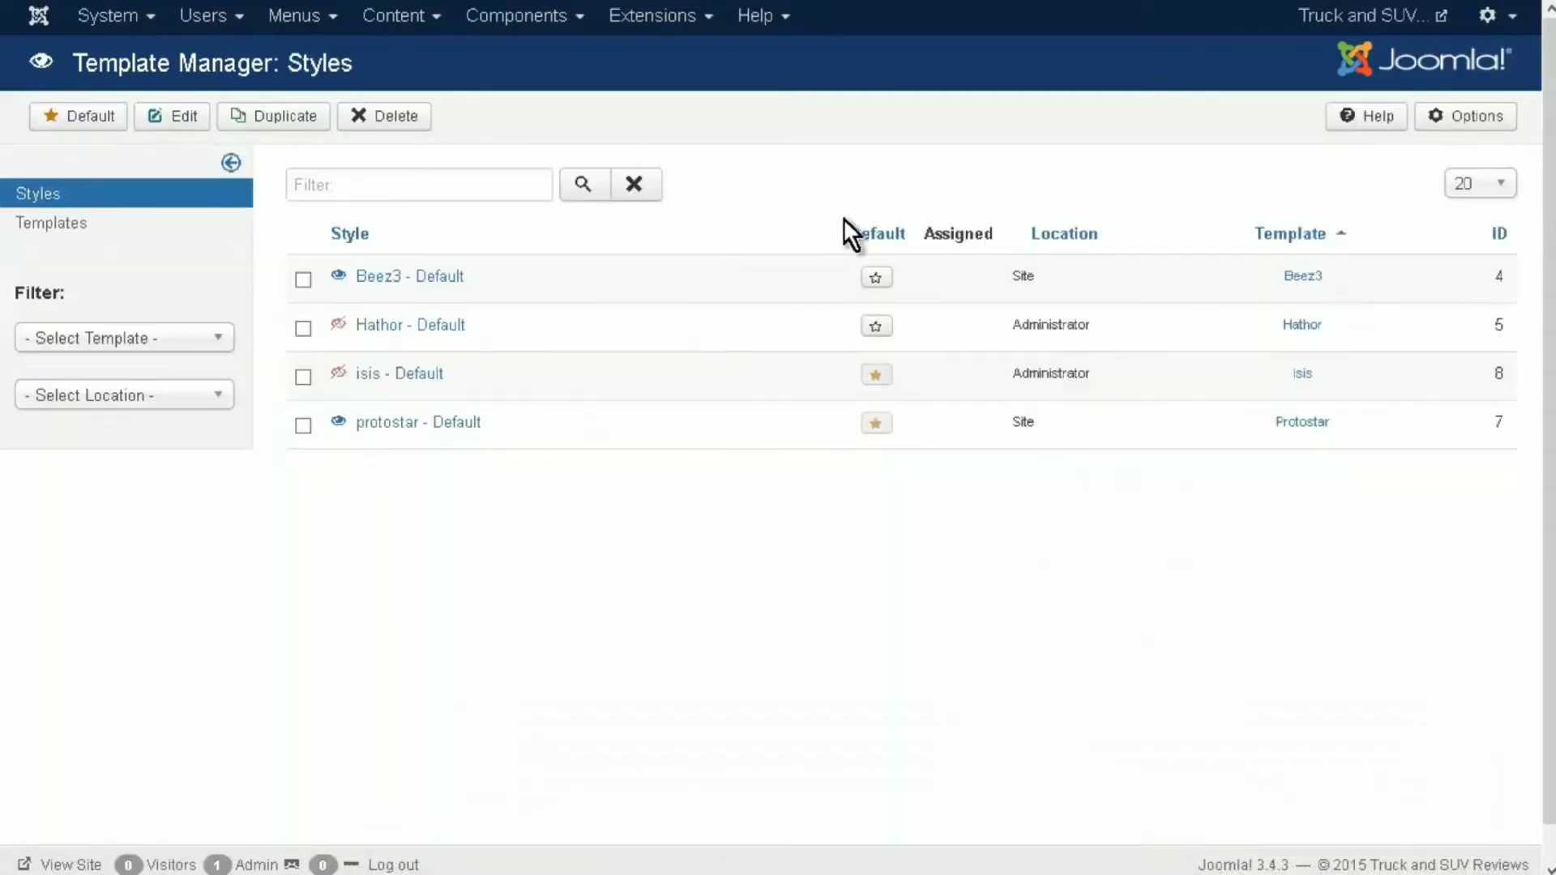
- Preview the module positions of the Beez3 template down to the footer and return to the template styles list
click(341, 275)
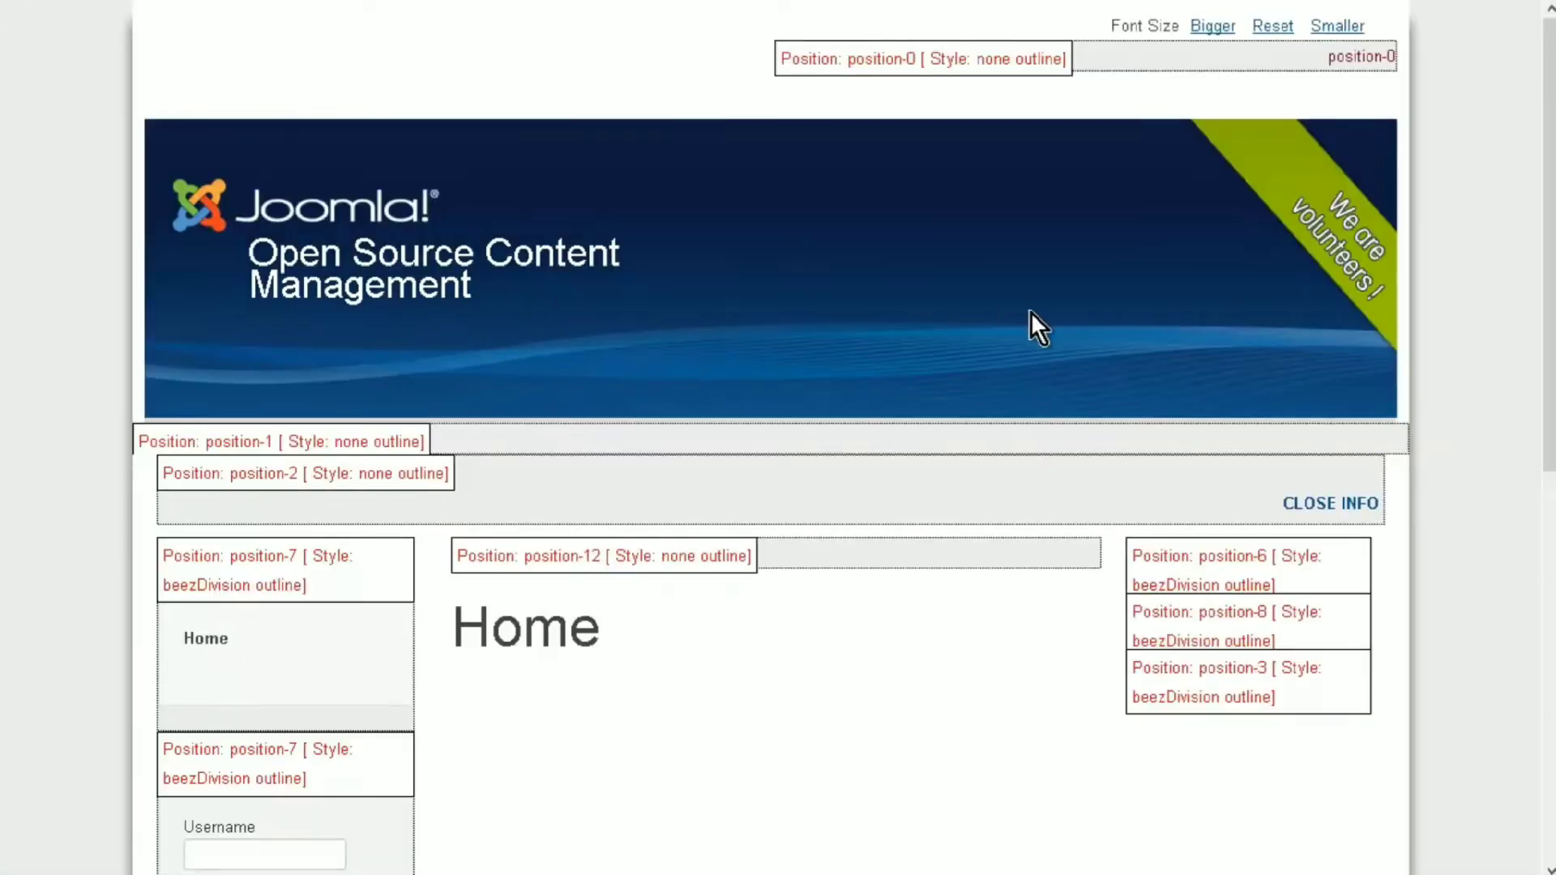
scroll(981, 308, down, 10)
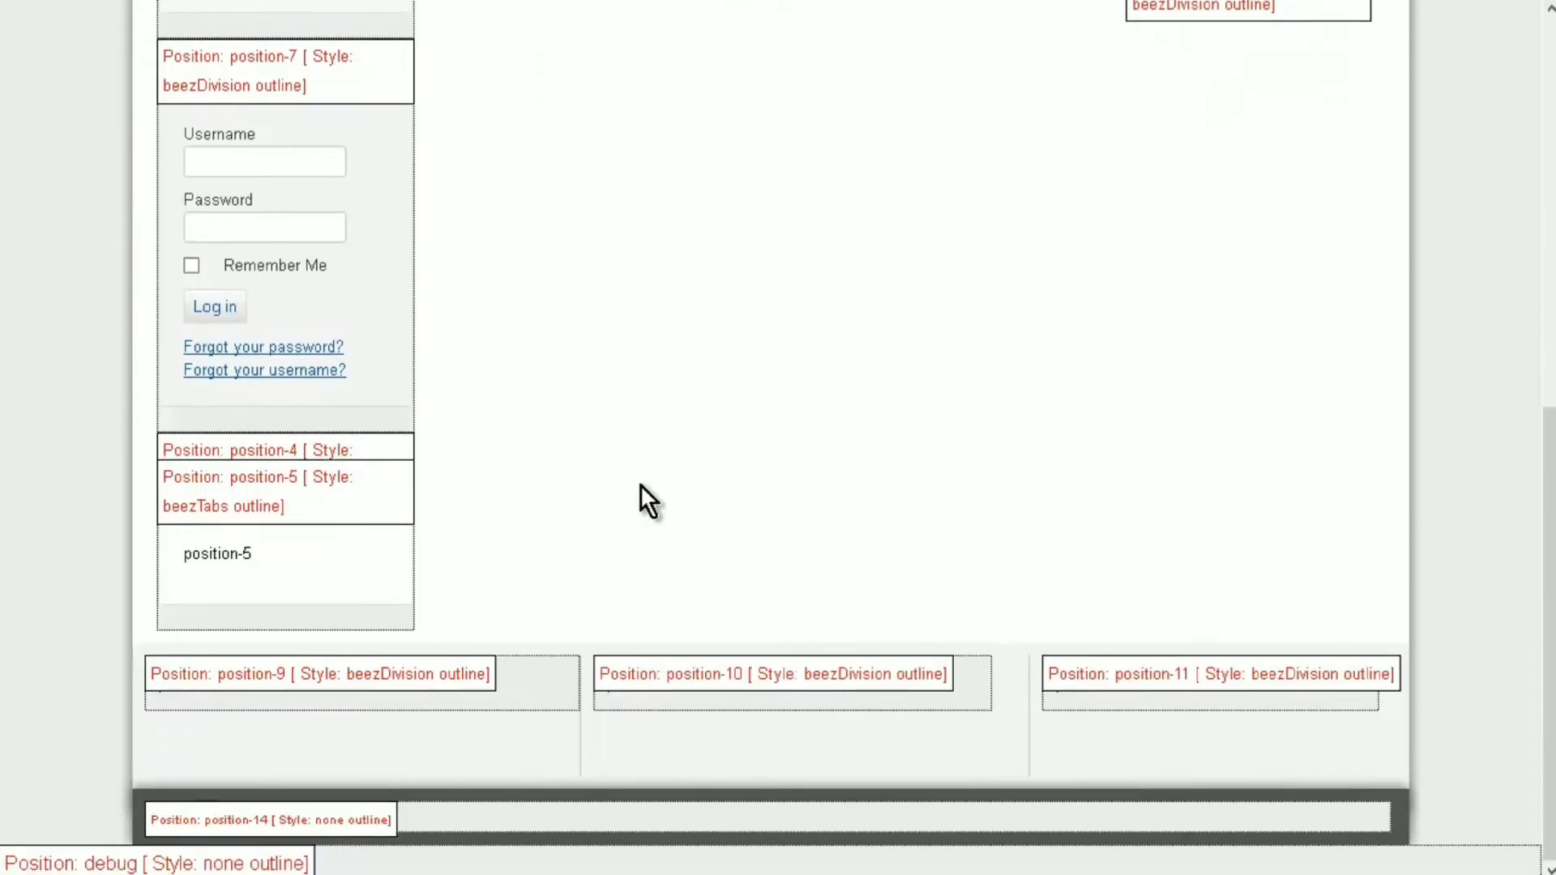
scroll(689, 436, up, 10)
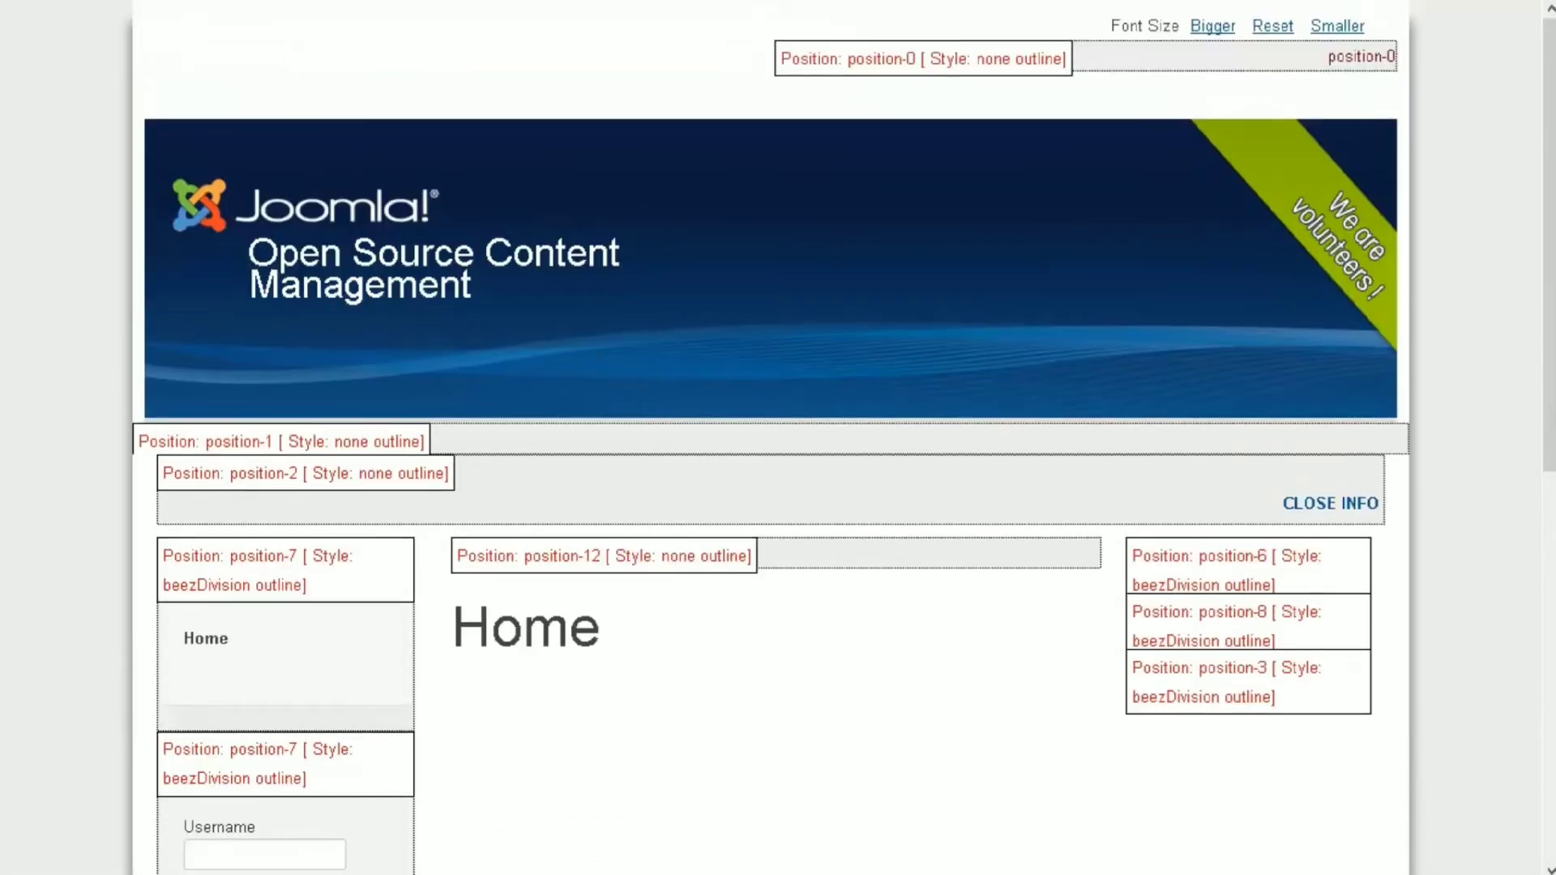
click(550, 4)
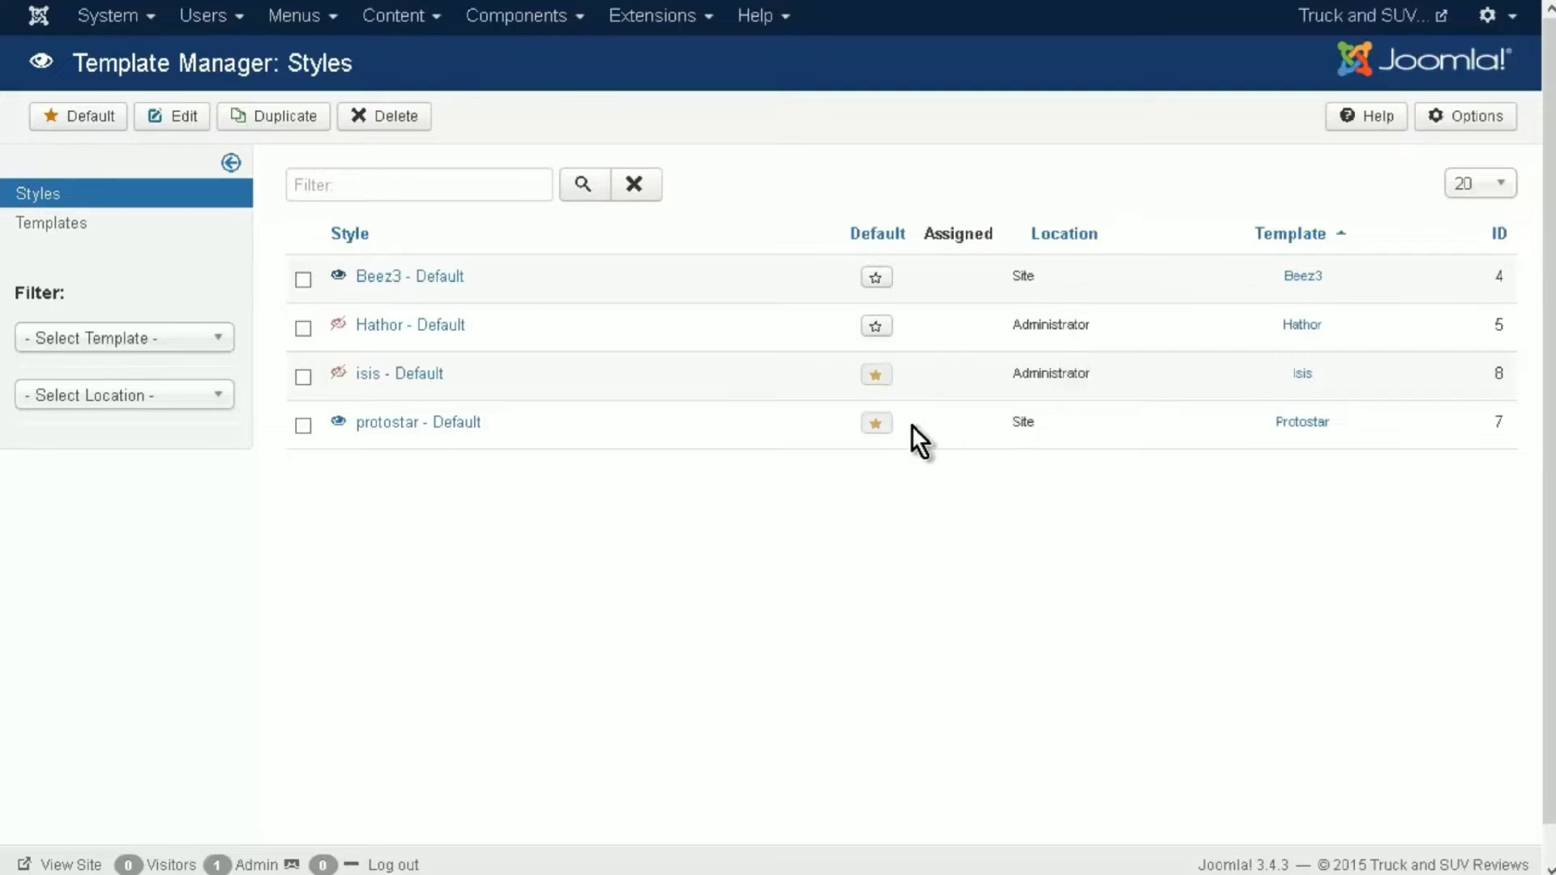
- Preview the protostar style and make Beez3 the default site style
click(335, 423)
click(877, 280)
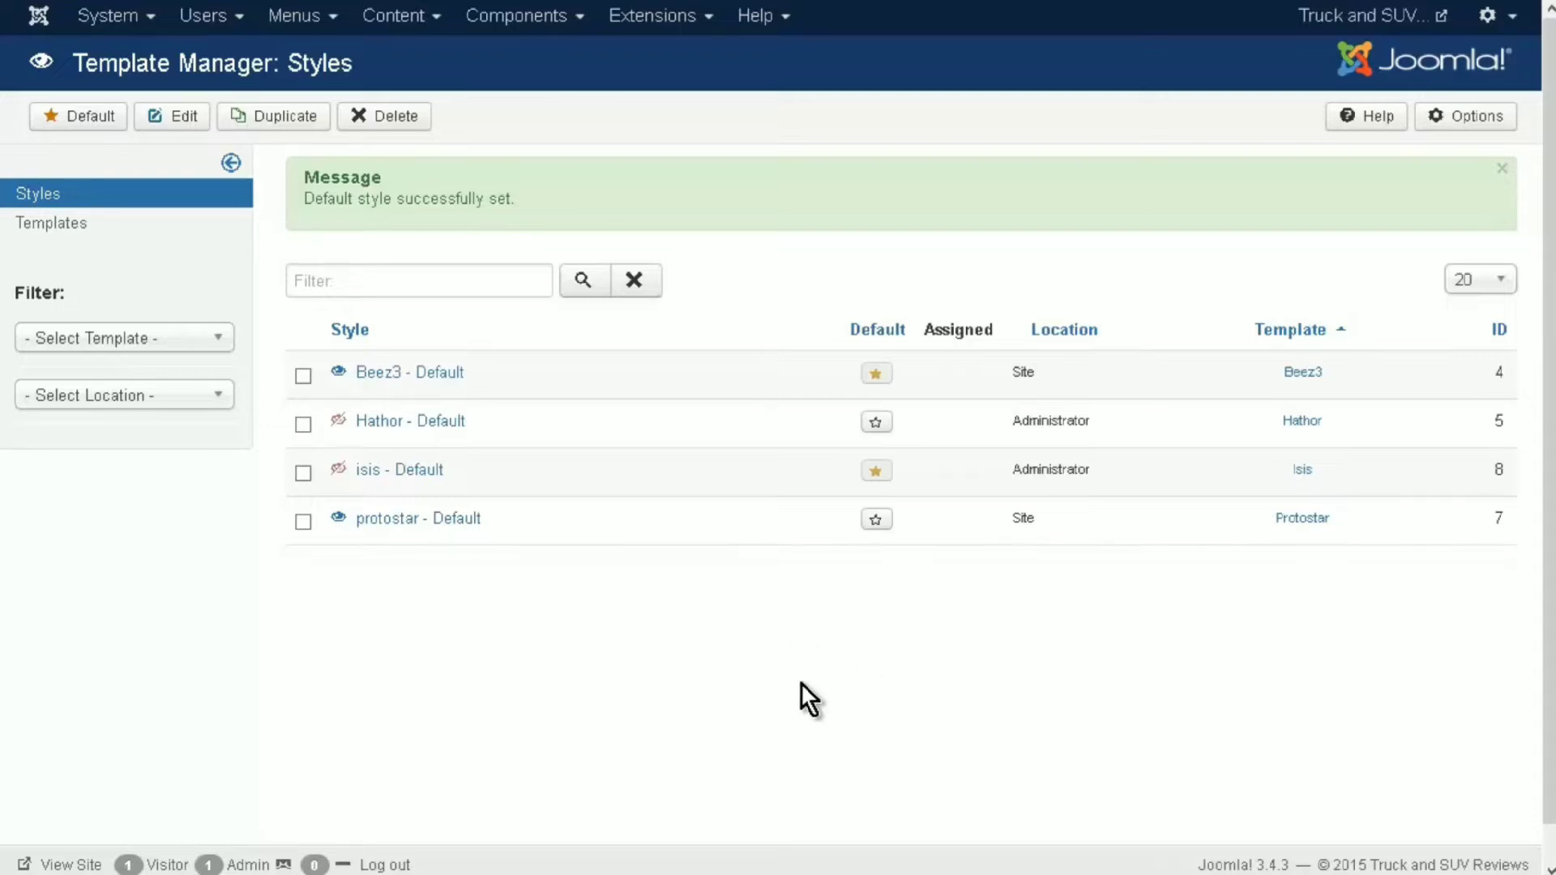
- Open the Extension Manager and add the Install from Web option to its installation page
click(646, 18)
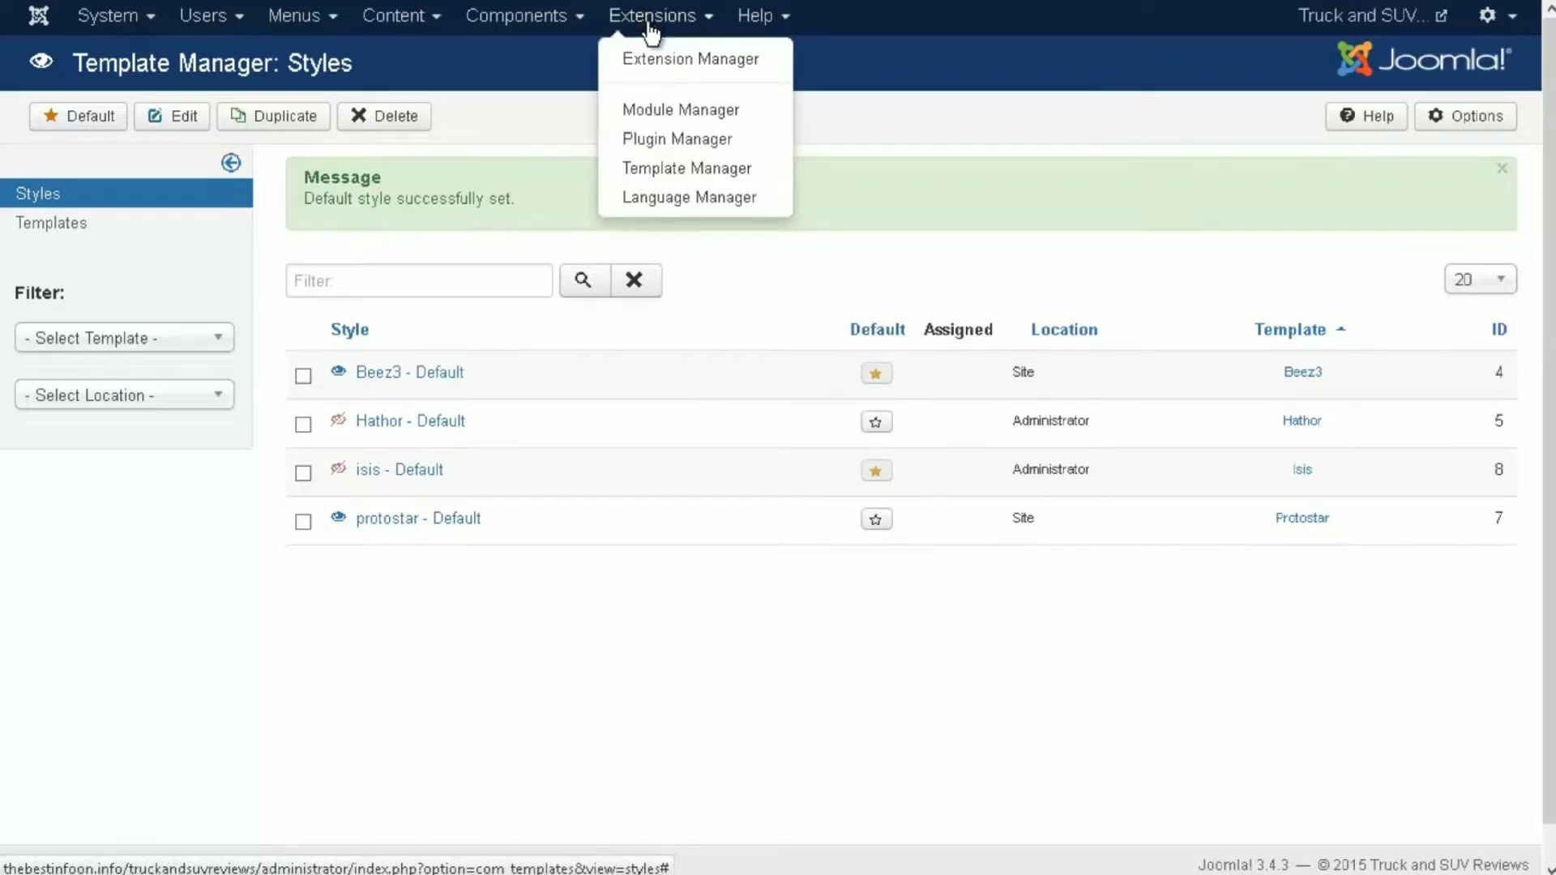
click(660, 56)
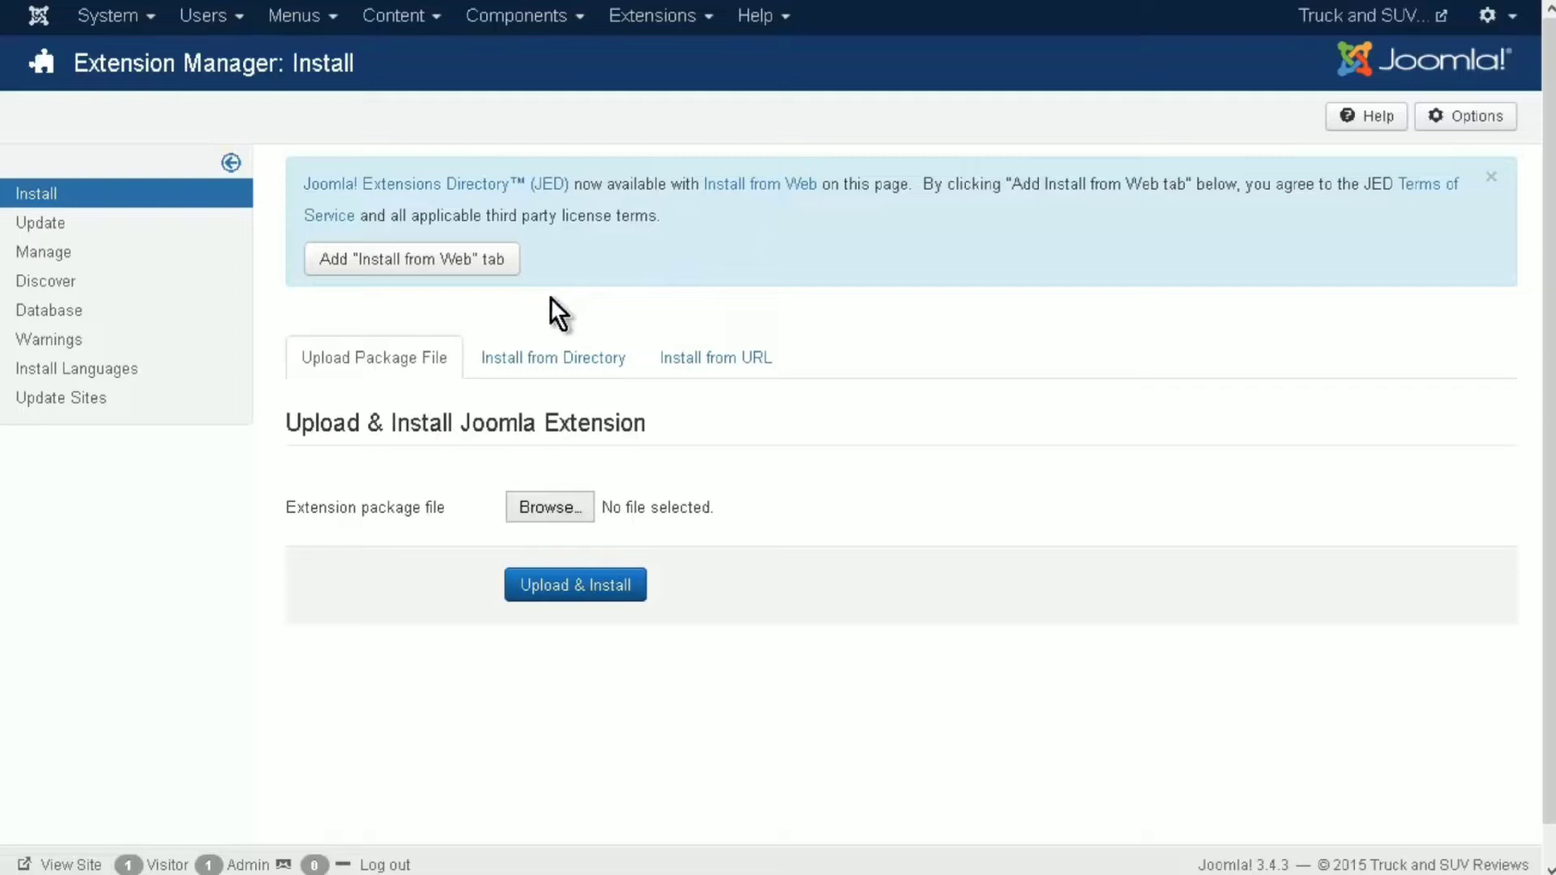
click(403, 263)
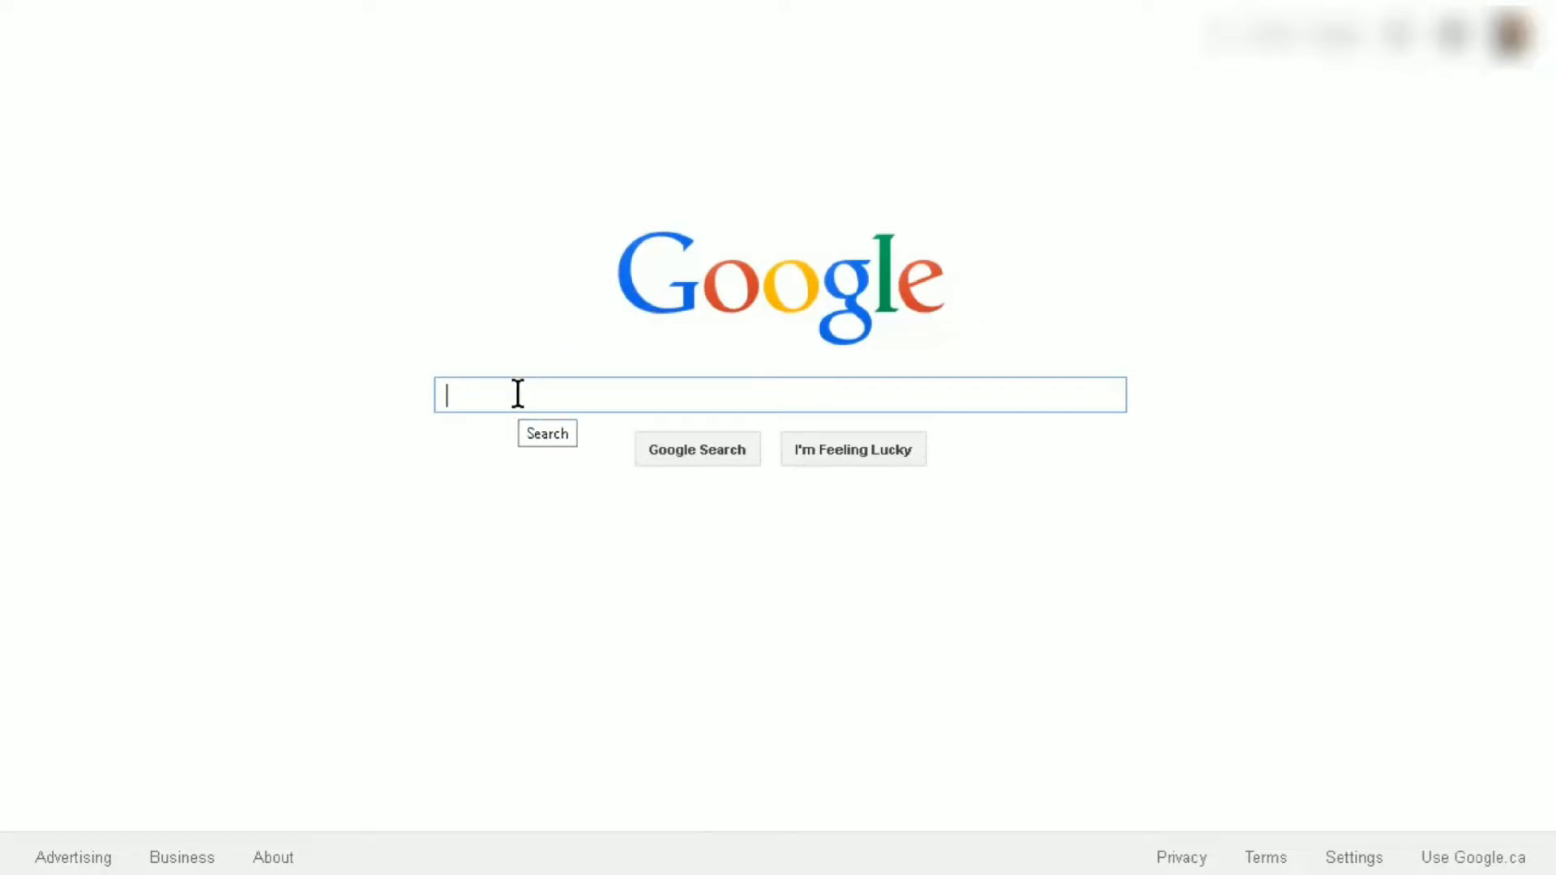
- Search Google for "joomla templates" and download the free Constructo template for Joomla 3.4.1 from FreshJoomla Templates
text(joomla templates)
key(Return)
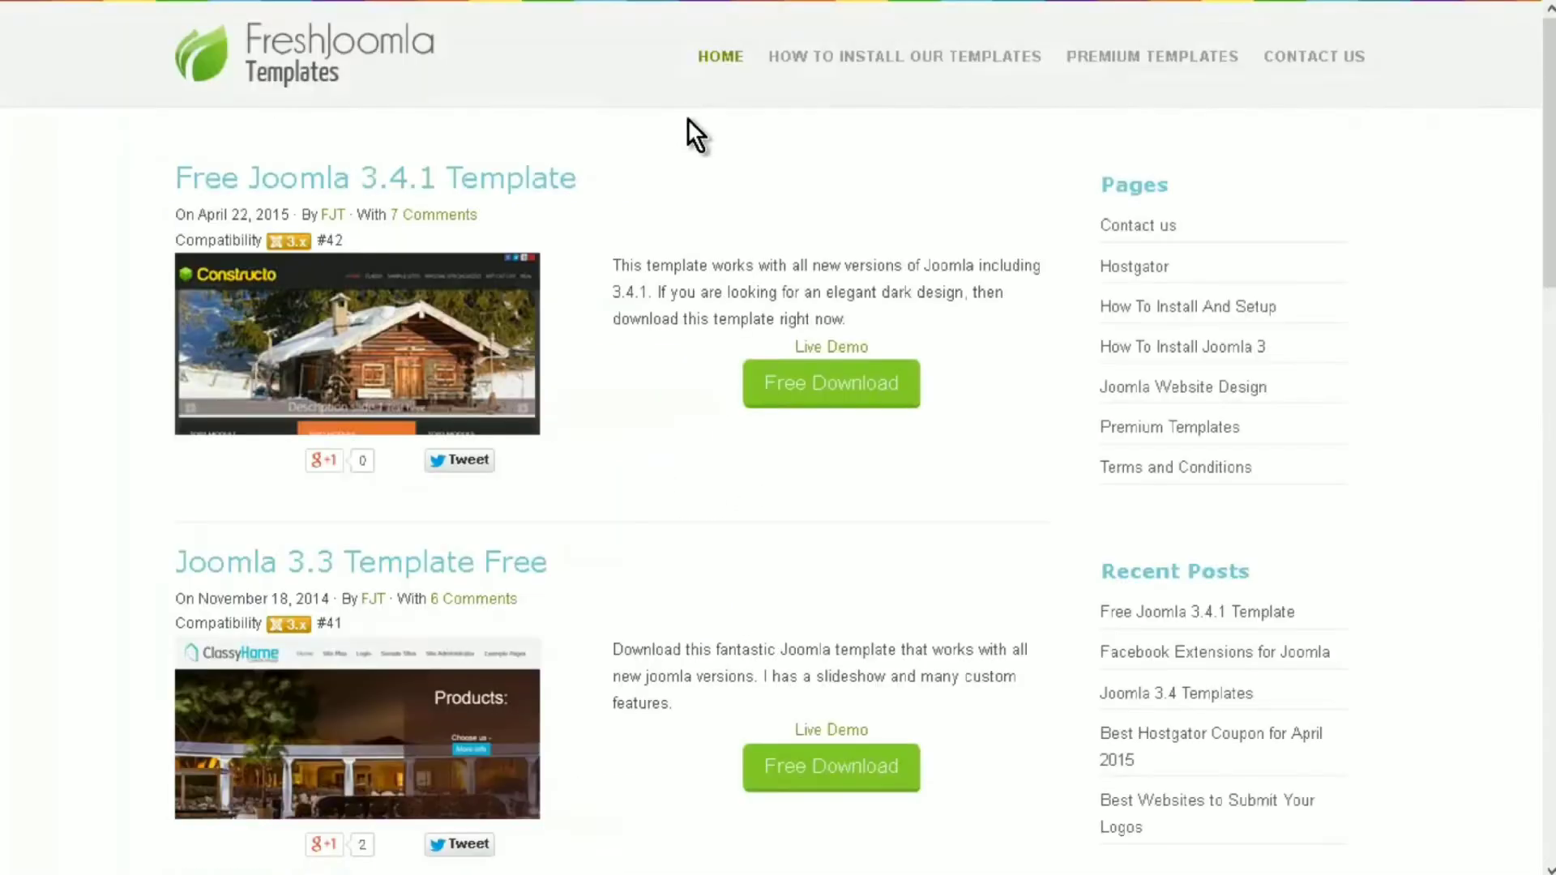
click(821, 412)
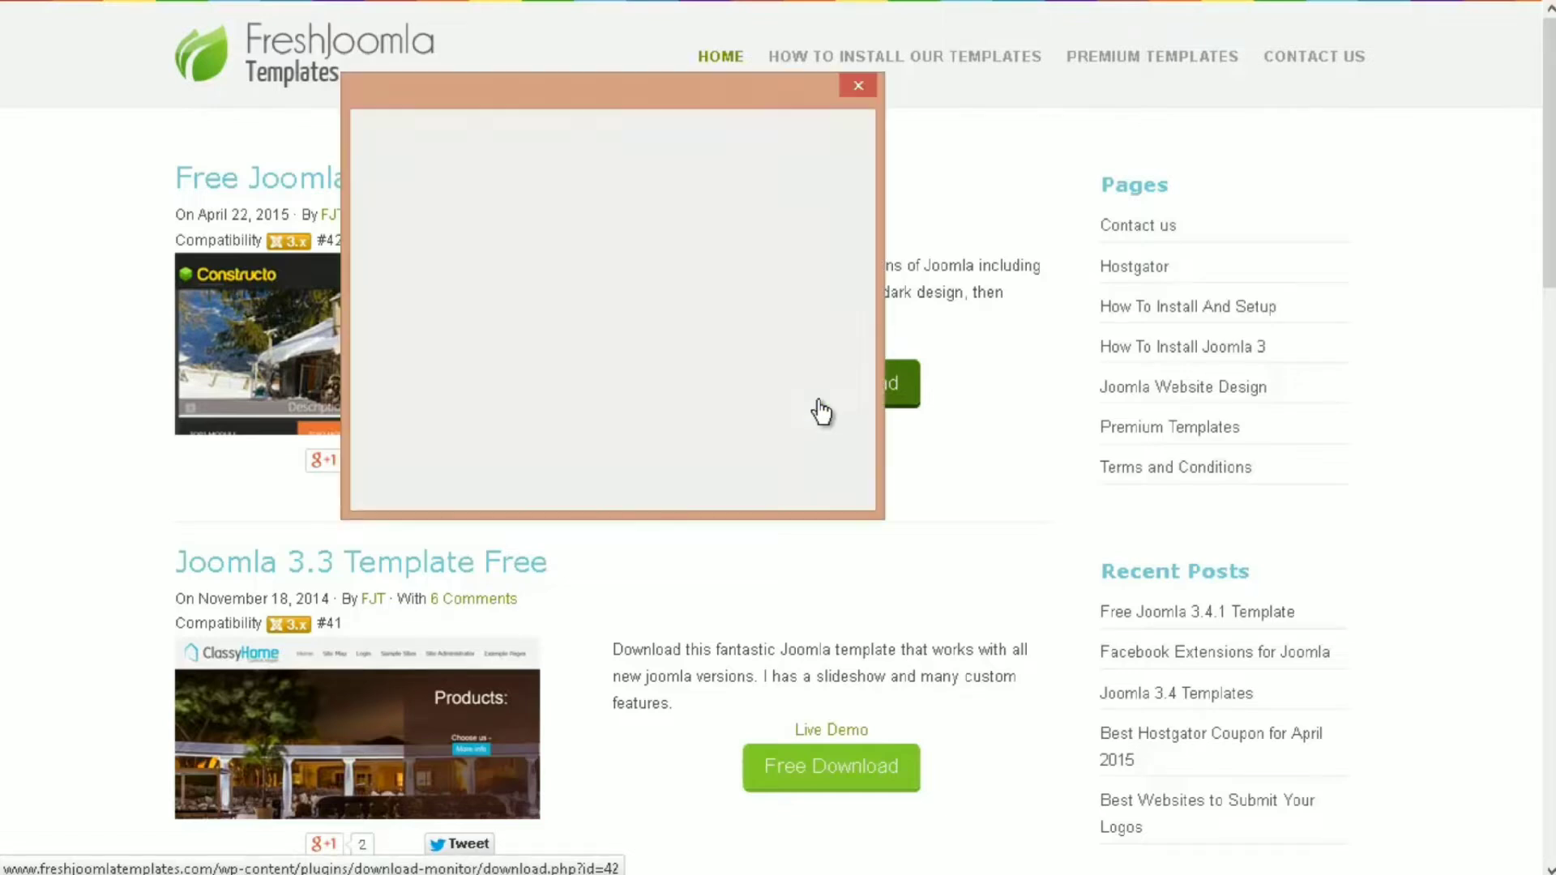
click(713, 444)
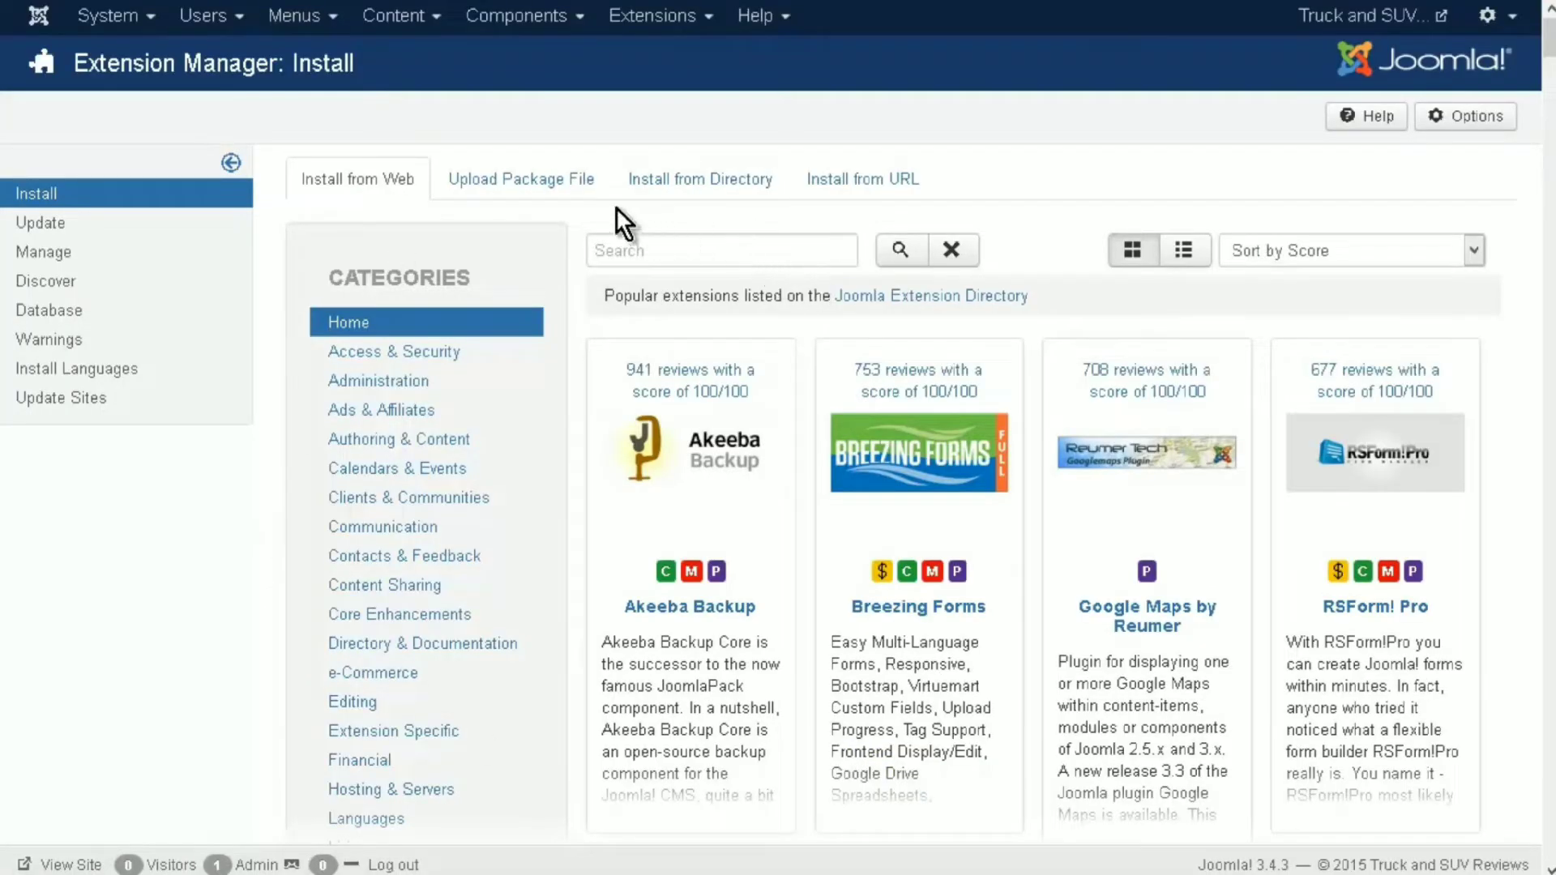
- Upload and install the Constructo.zip package from the Downloads folder through the Extension Manager
click(518, 177)
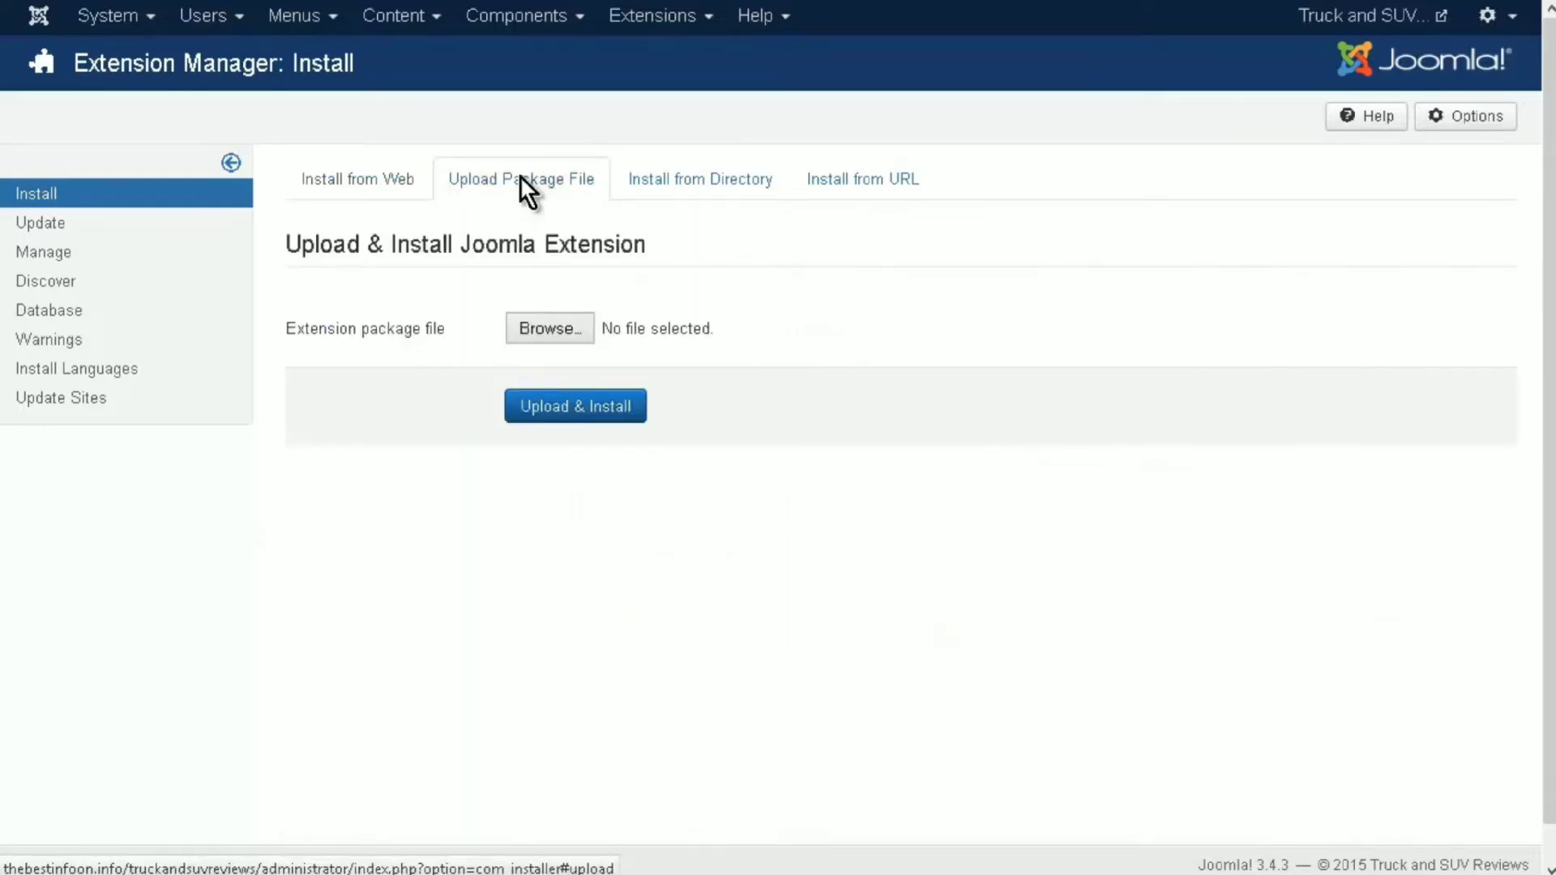
click(567, 325)
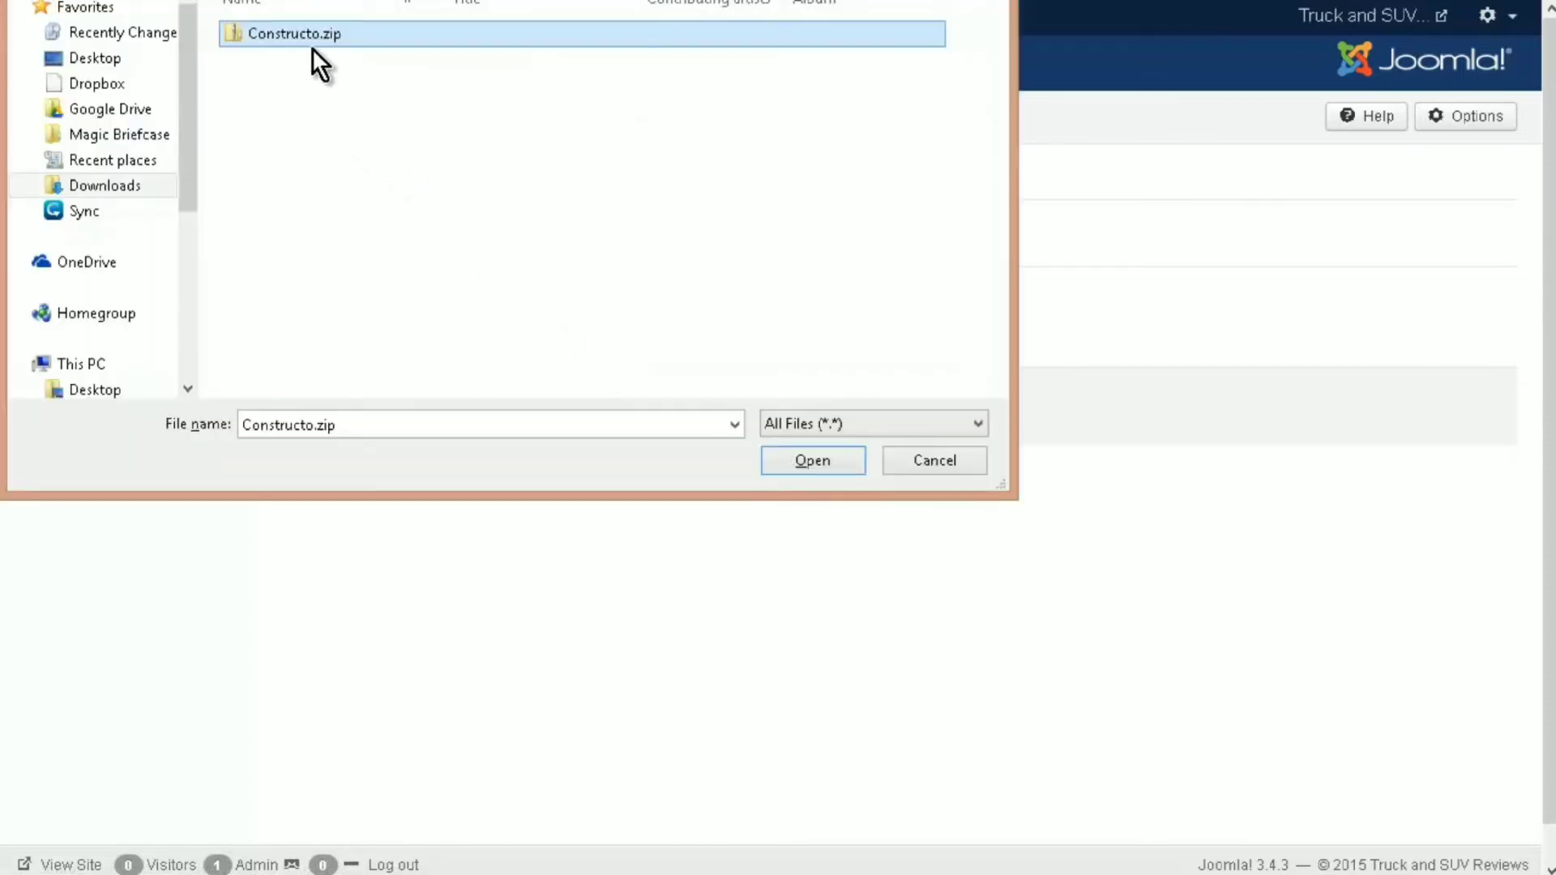
click(811, 461)
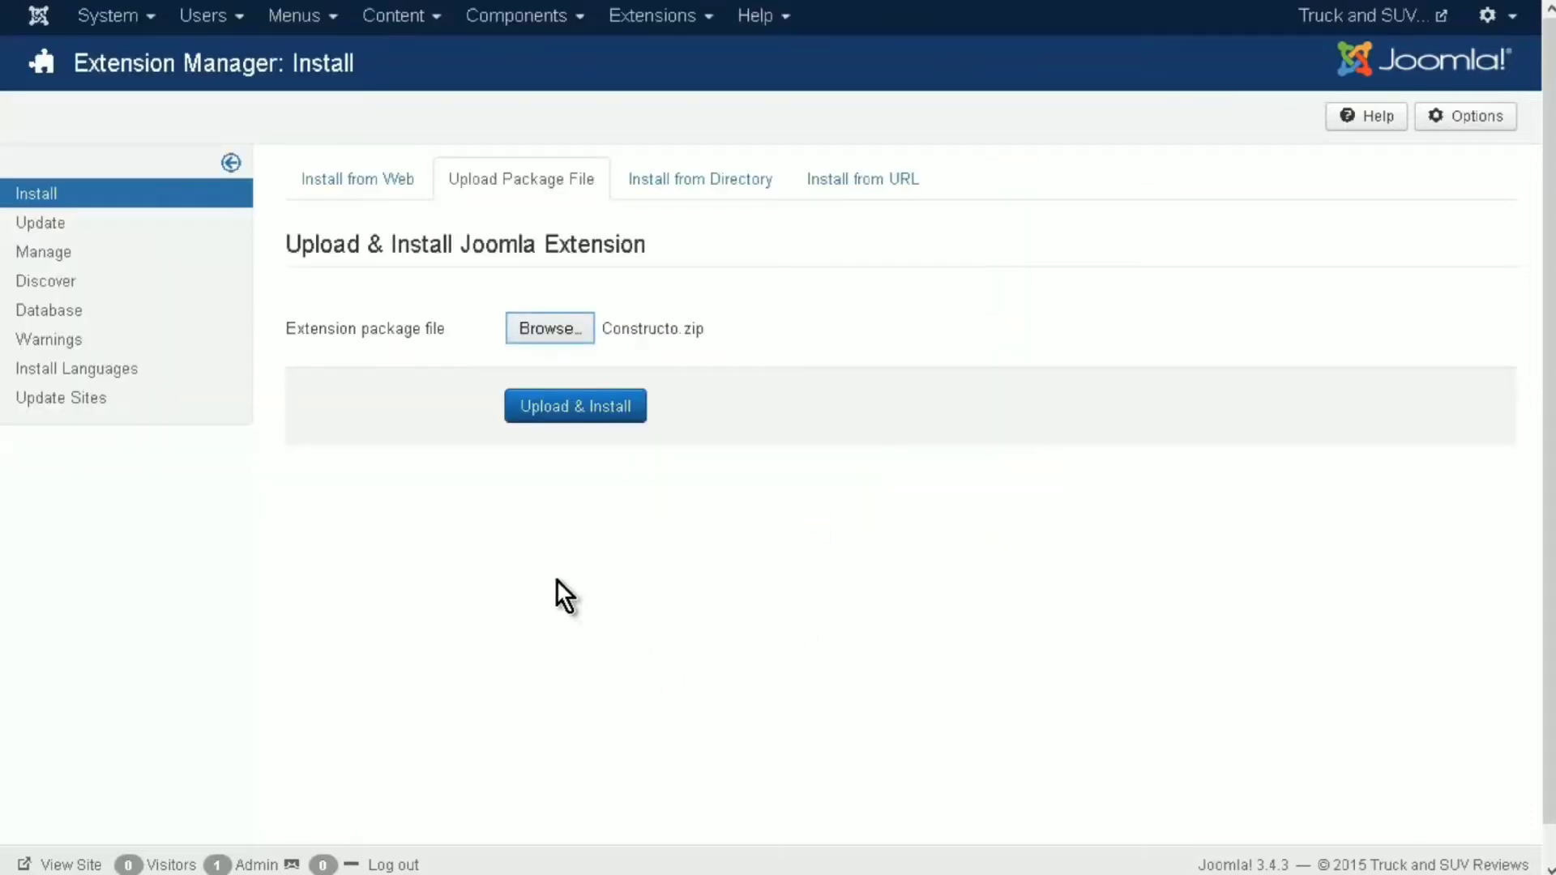
click(572, 410)
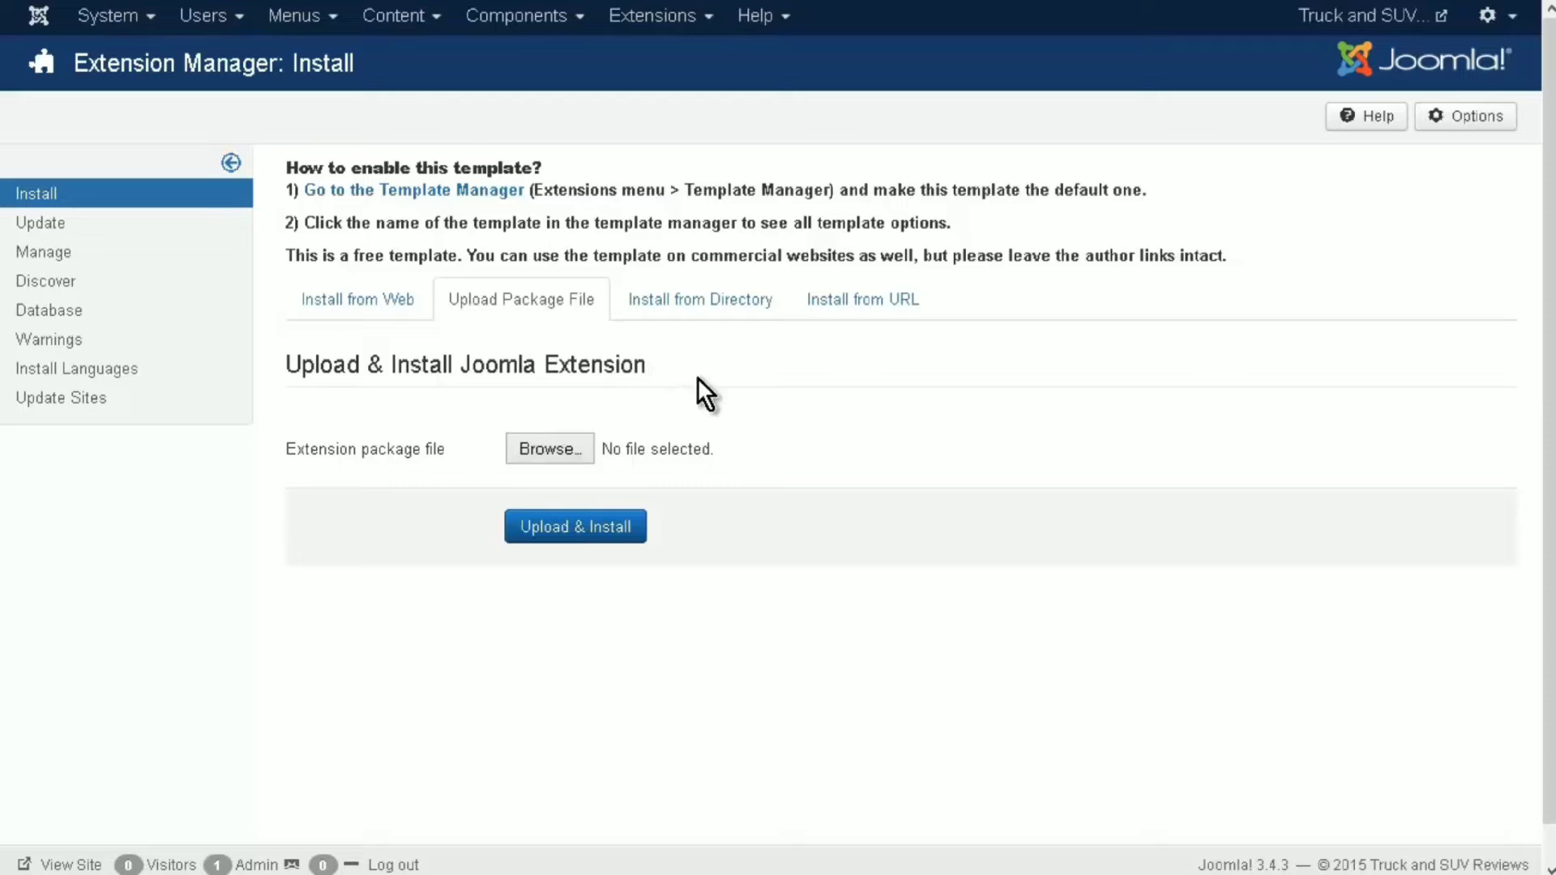
- Preview the module positions of the Constructo style from the Template Manager and close the preview
click(676, 23)
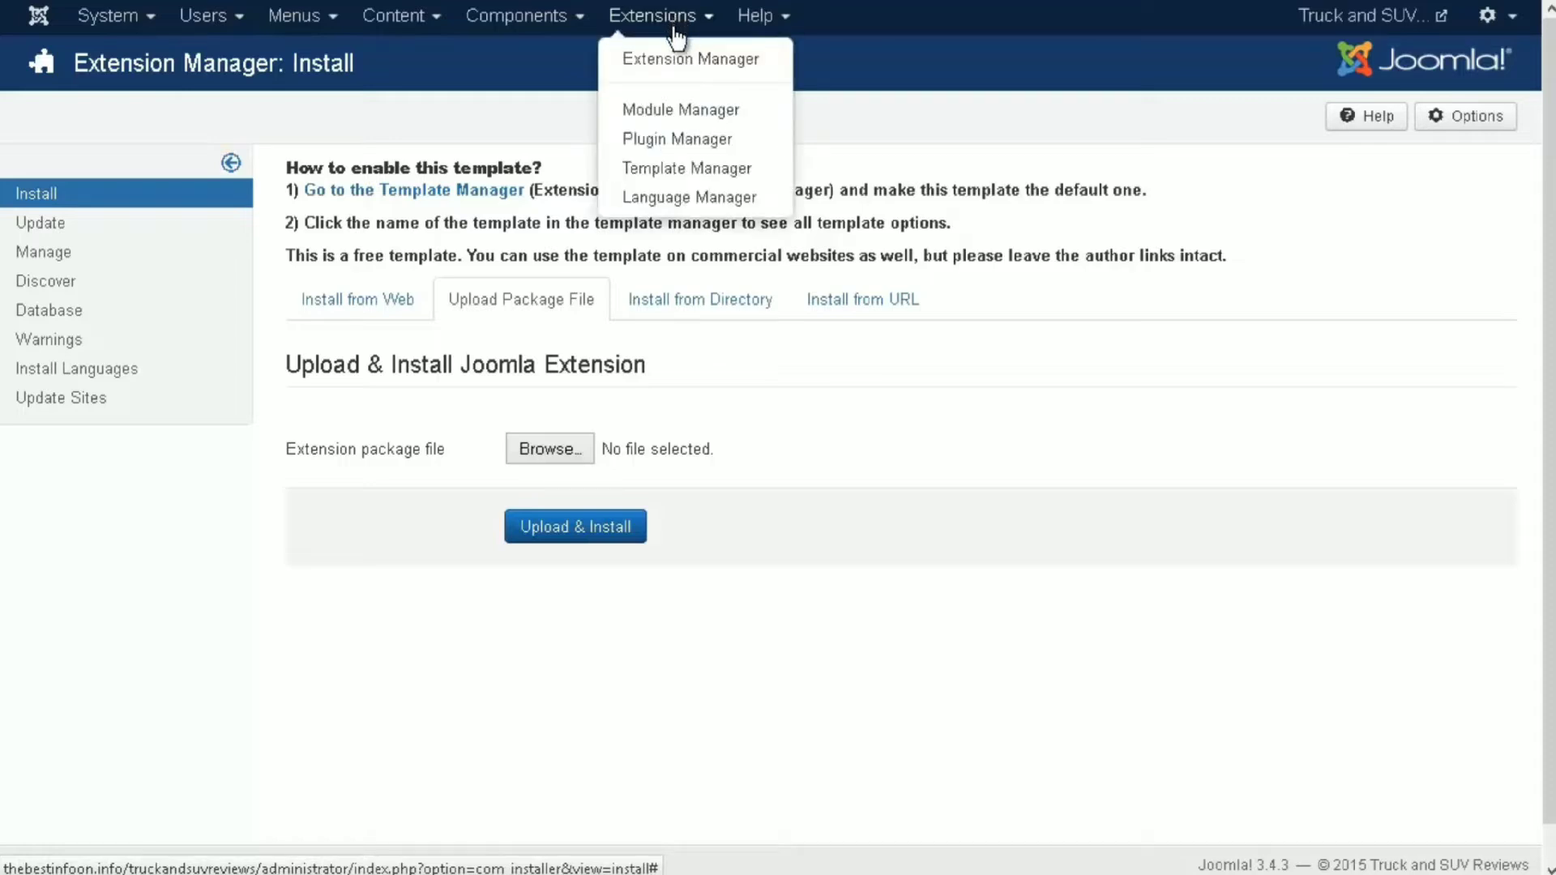
click(695, 167)
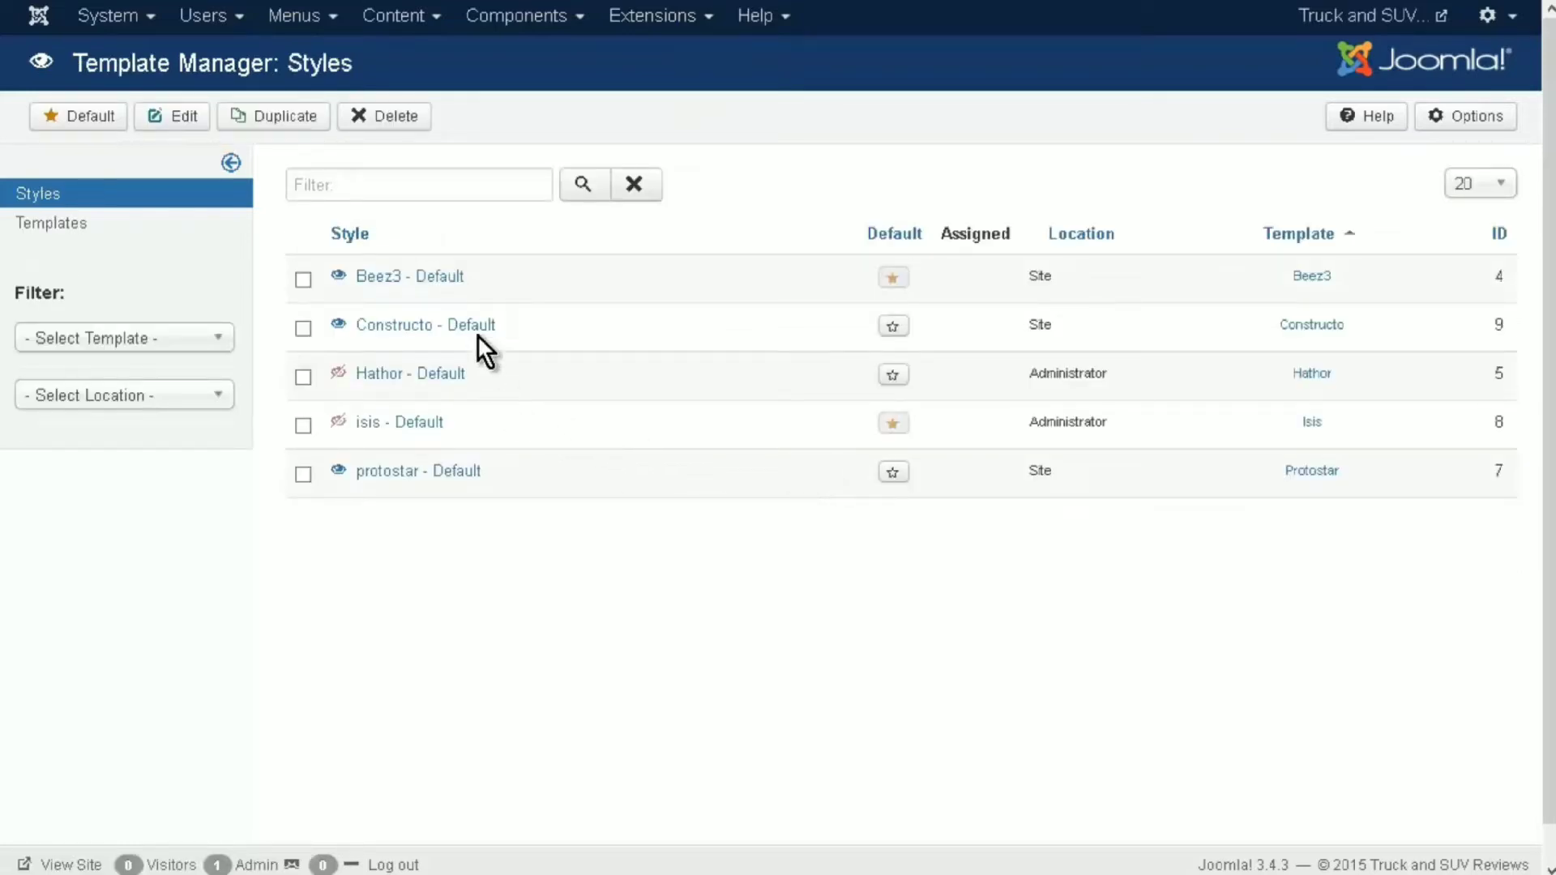
click(337, 323)
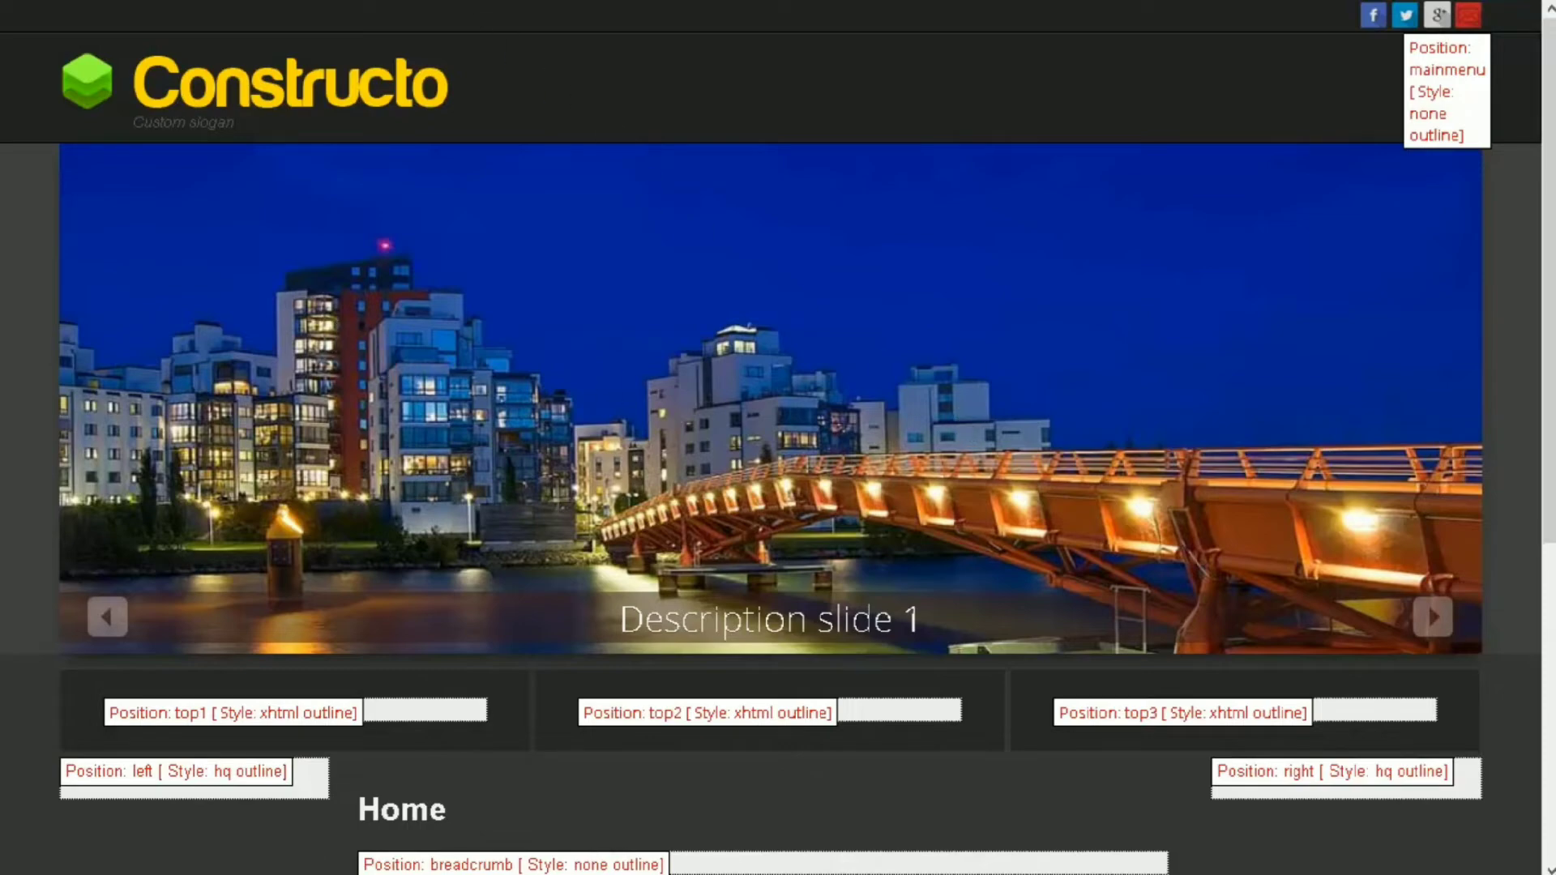
key(ctrl+w)
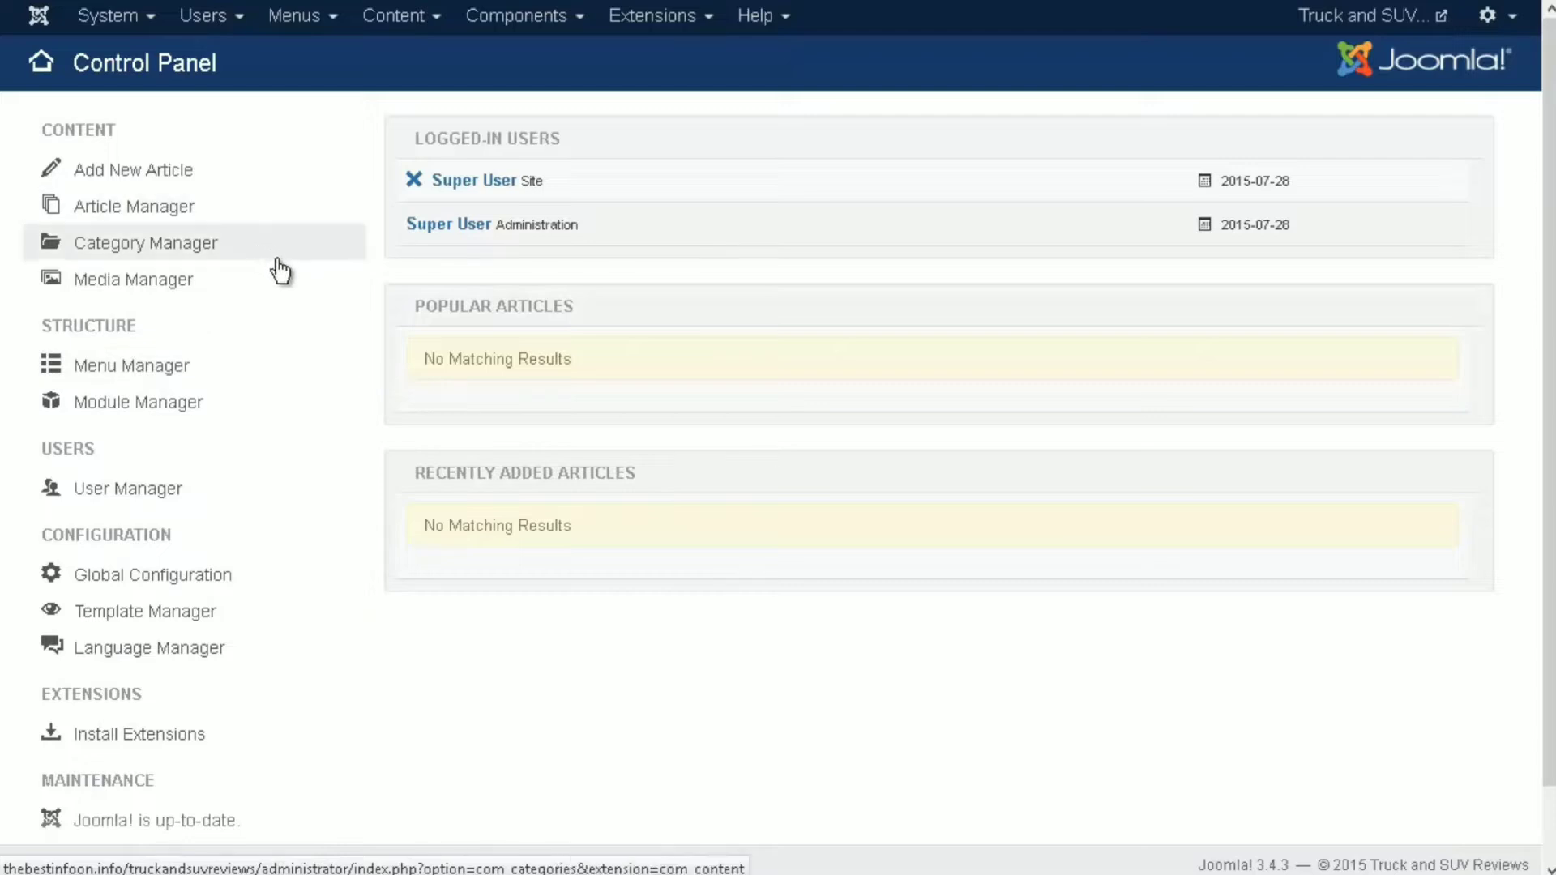
- Start a new article category in the Category Manager and title it Trucks
click(198, 253)
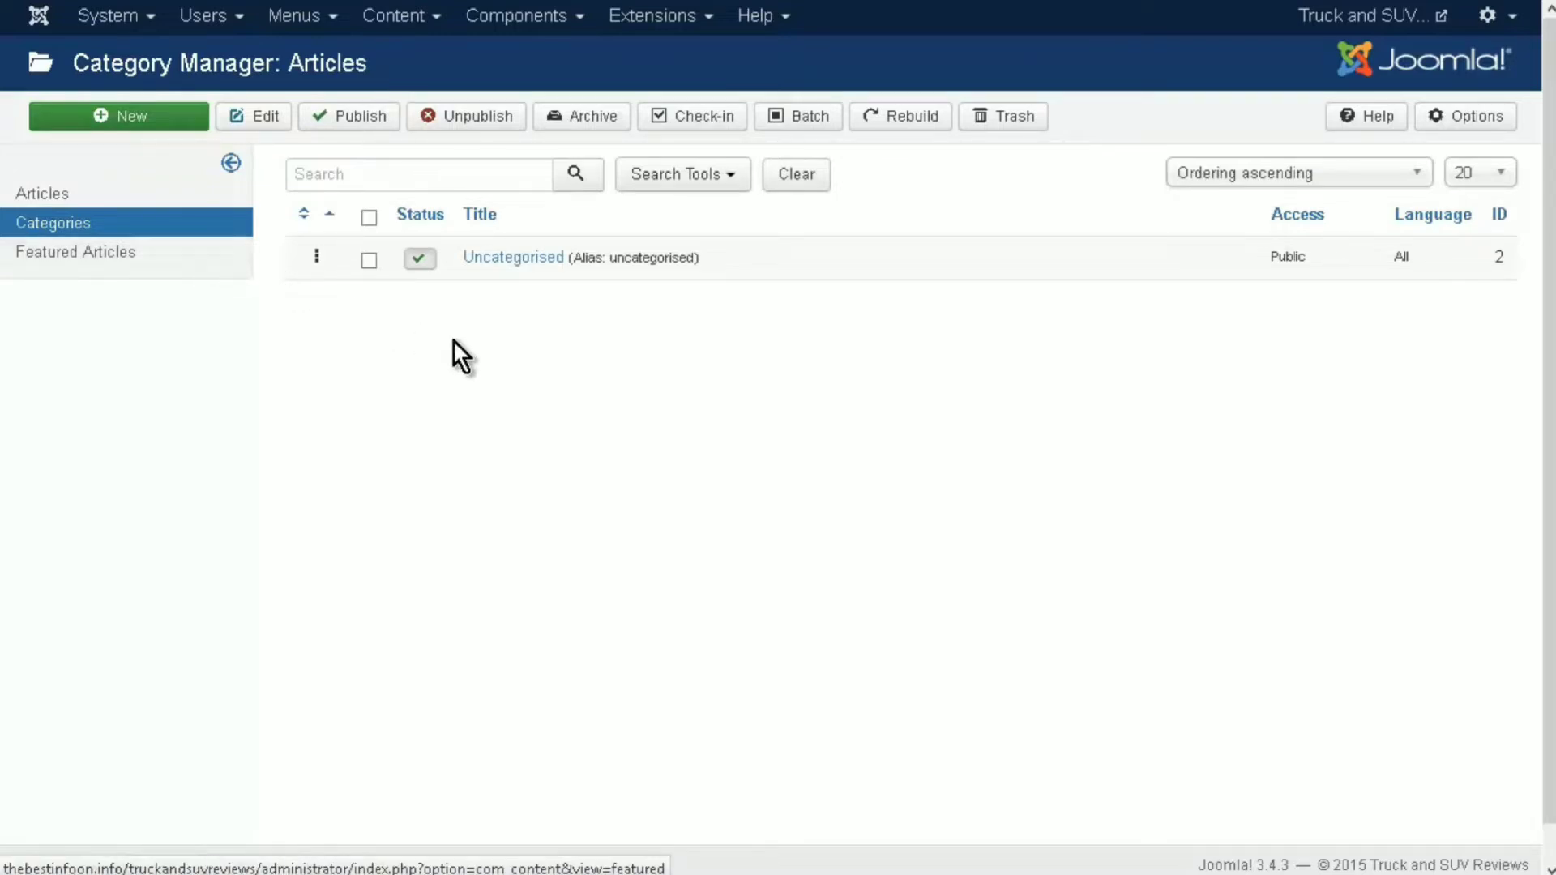
click(137, 116)
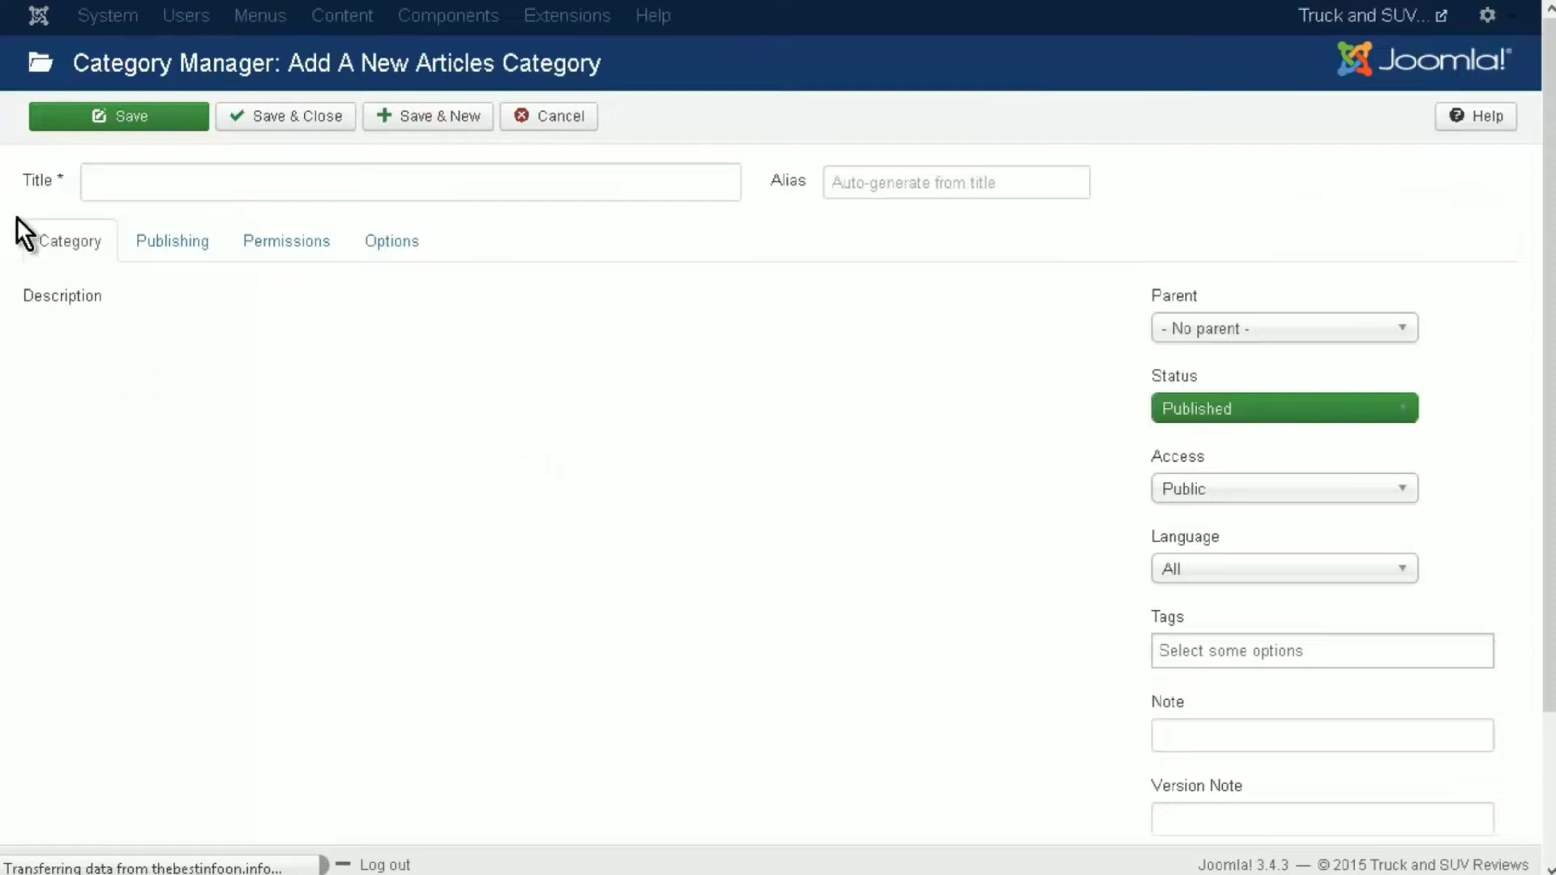
click(149, 181)
text(Trucks)
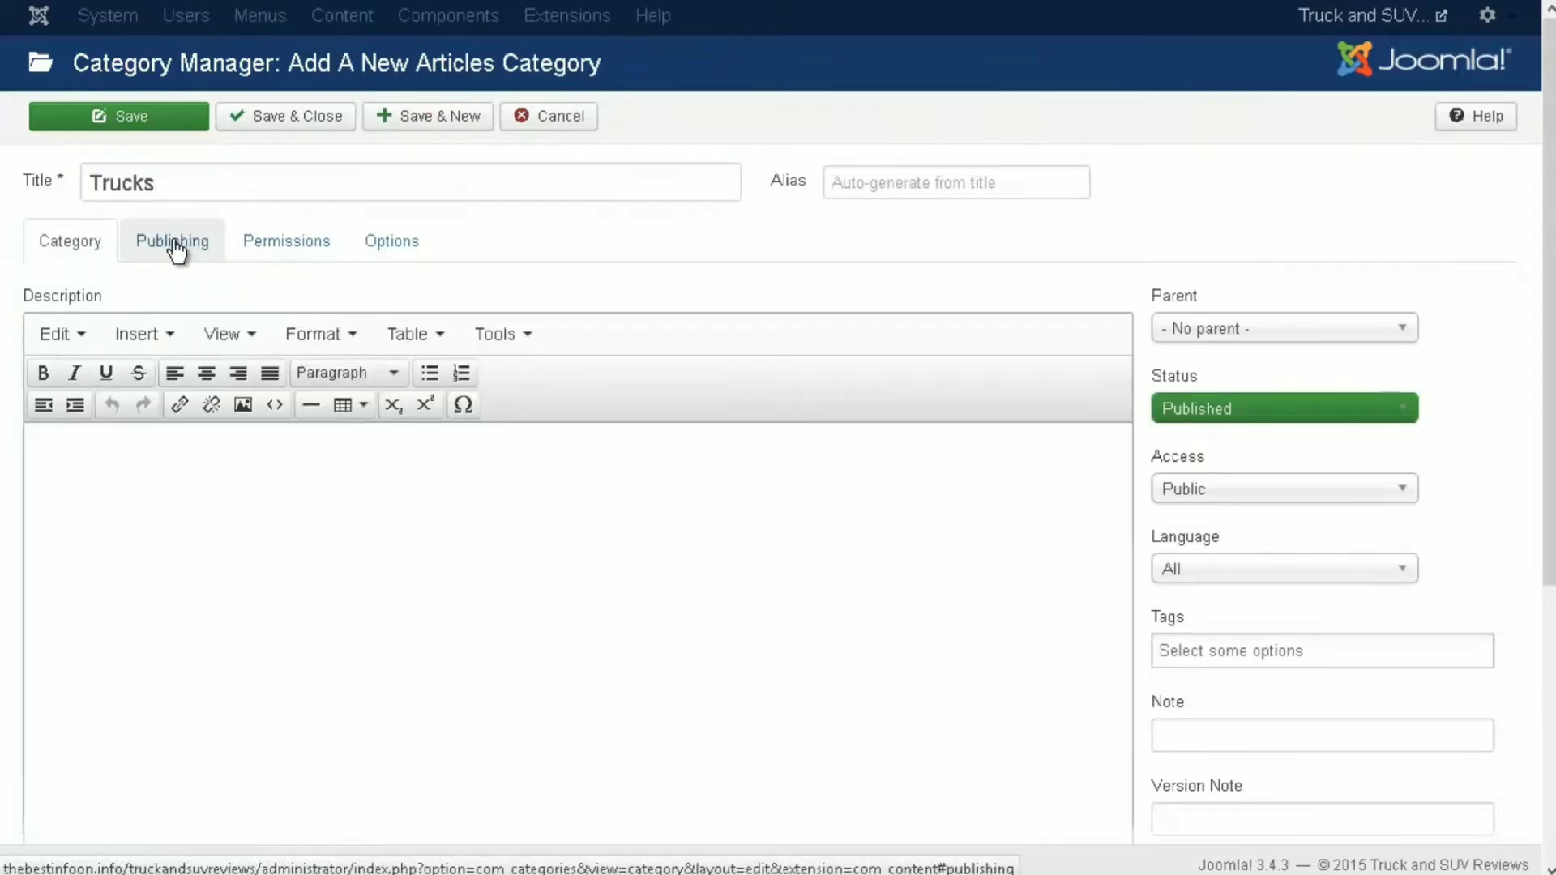
- Examine the Trucks category's permissions, alternative layout choices, access levels and remaining category settings
click(266, 240)
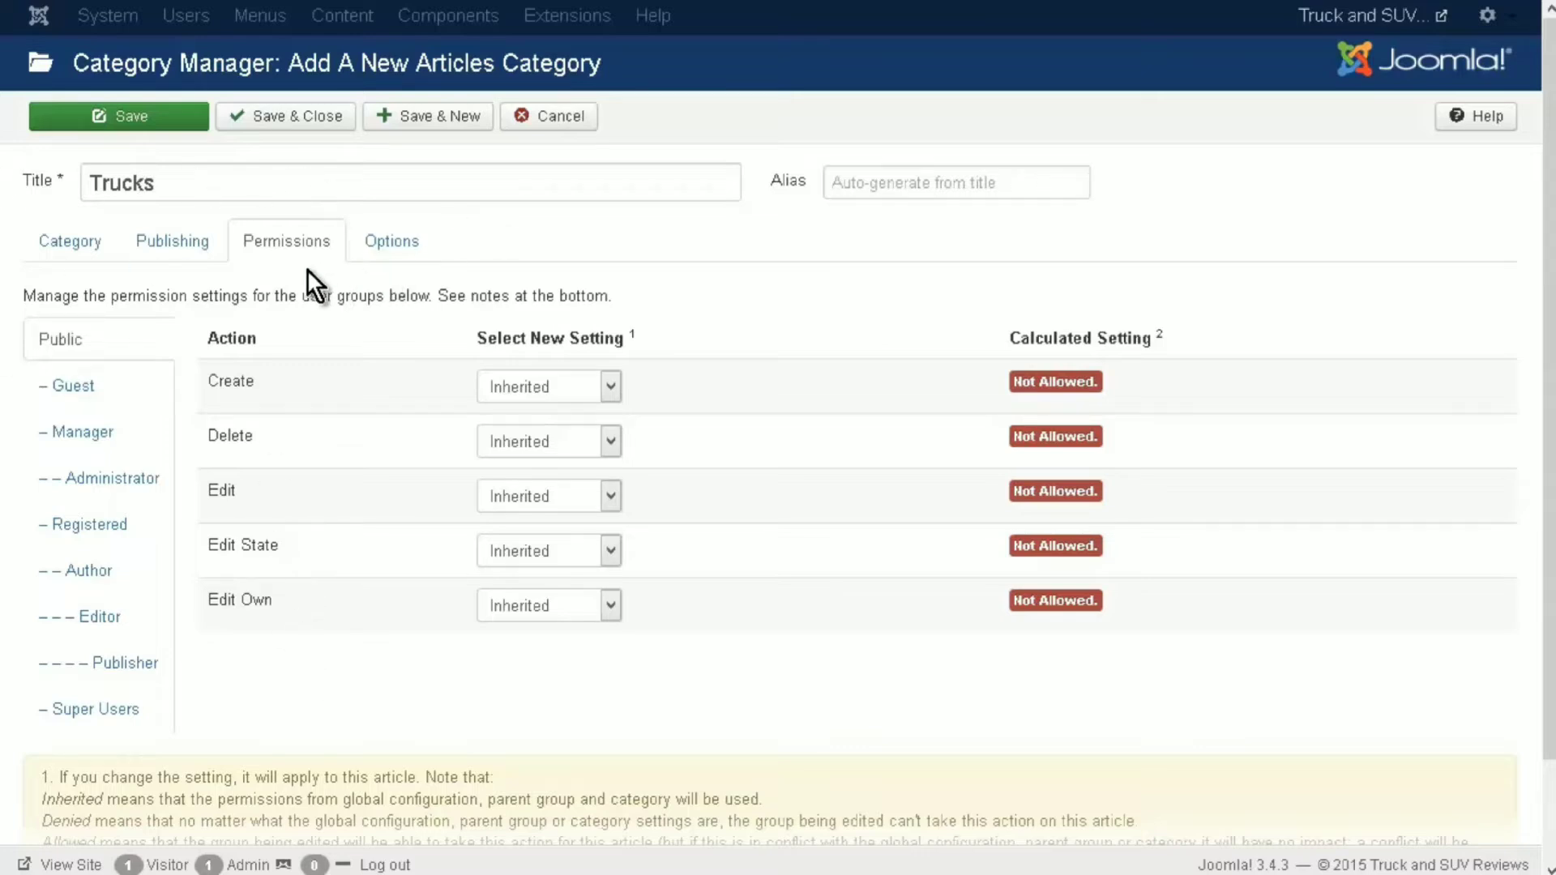
click(401, 245)
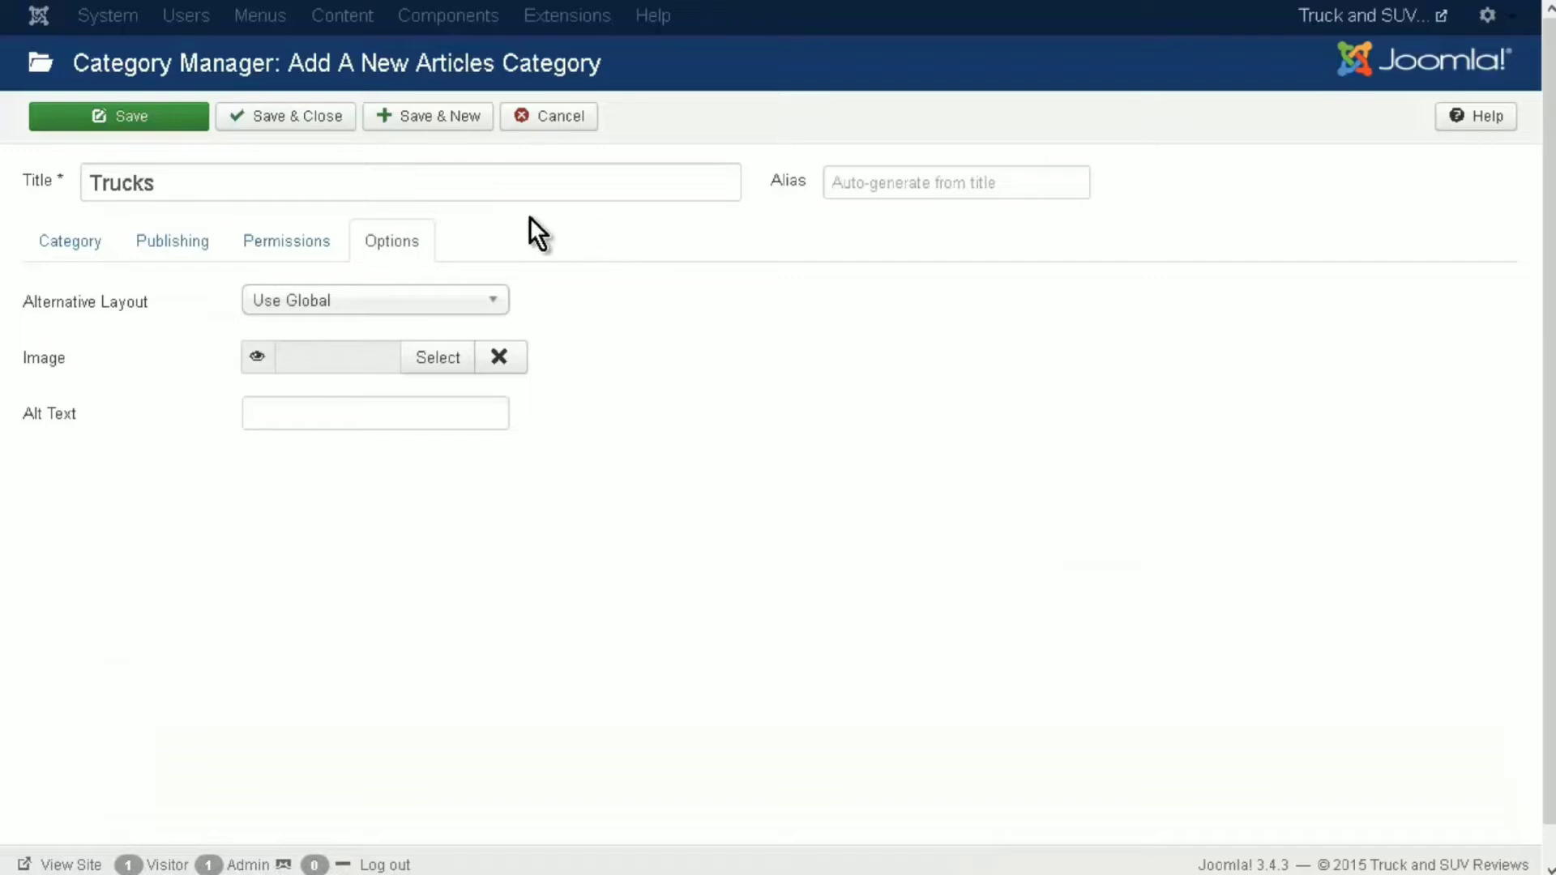
click(494, 301)
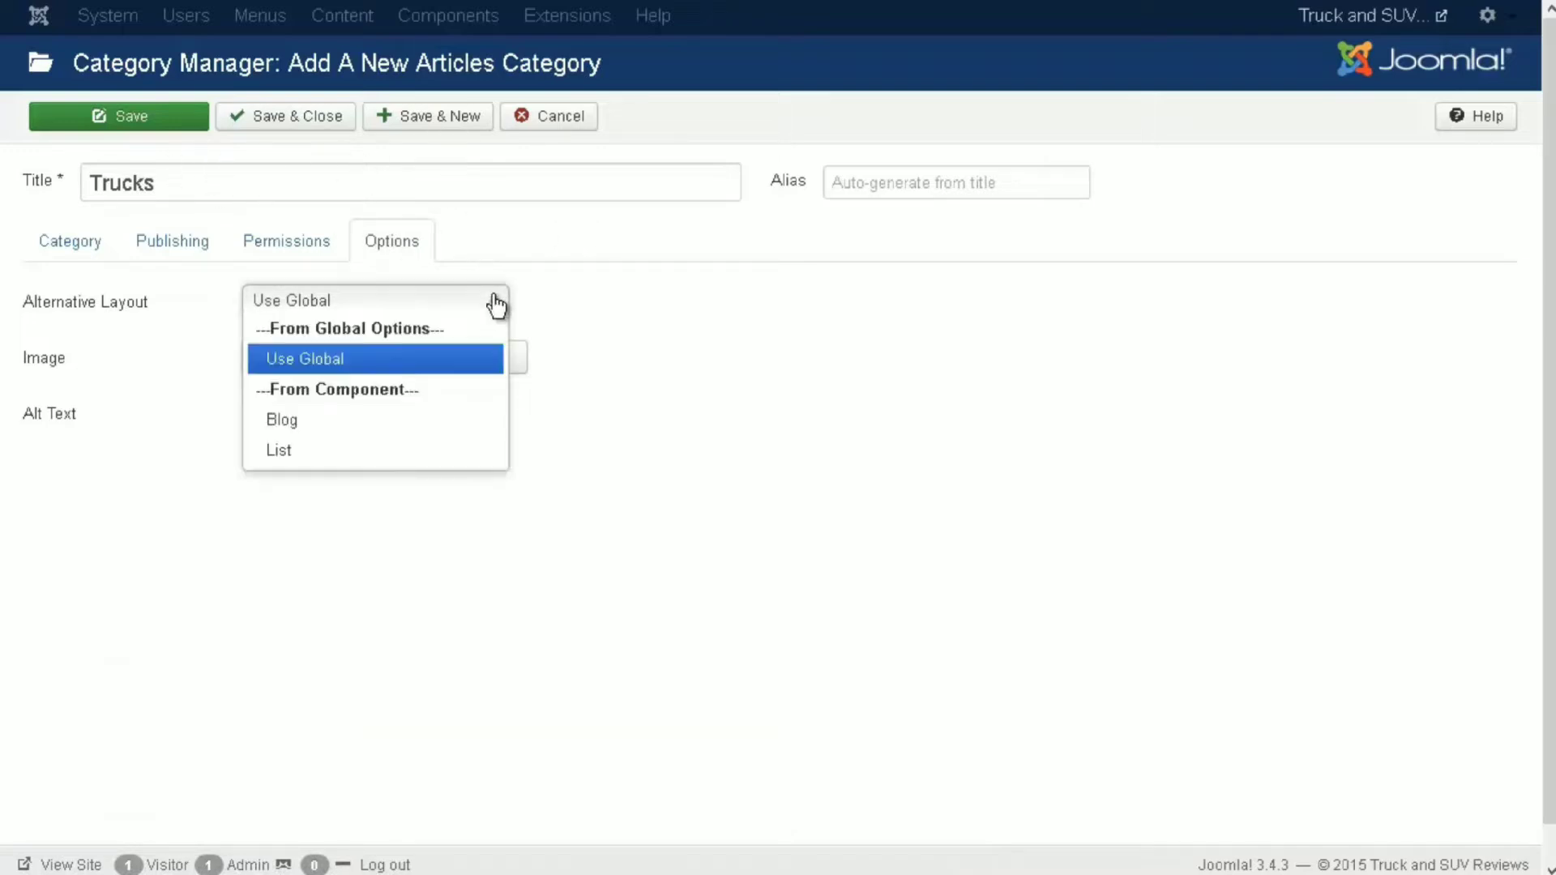
click(629, 274)
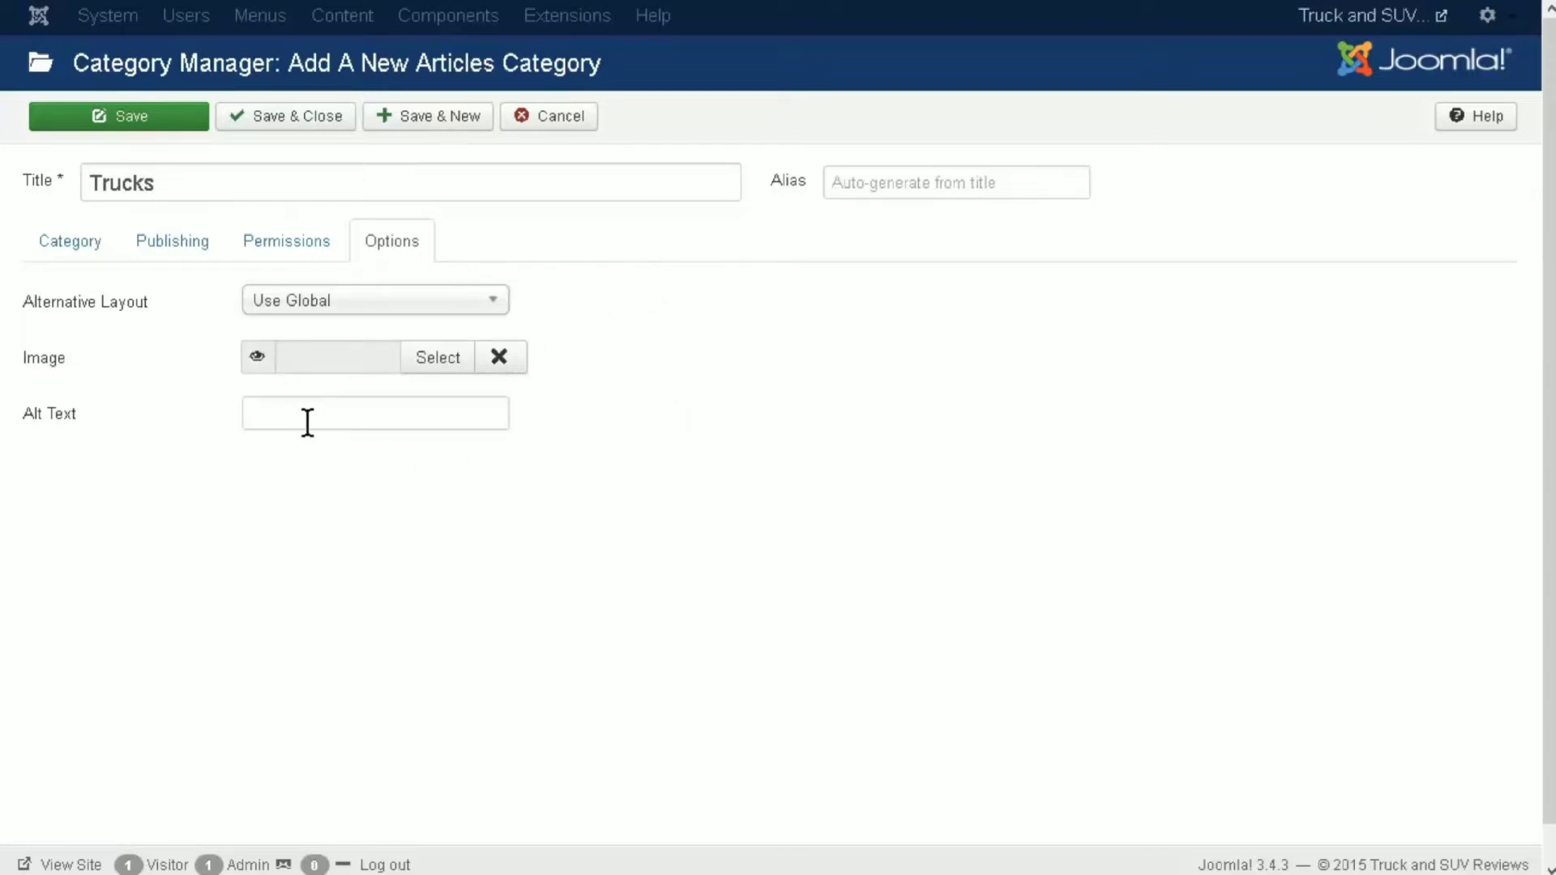
click(66, 250)
click(124, 510)
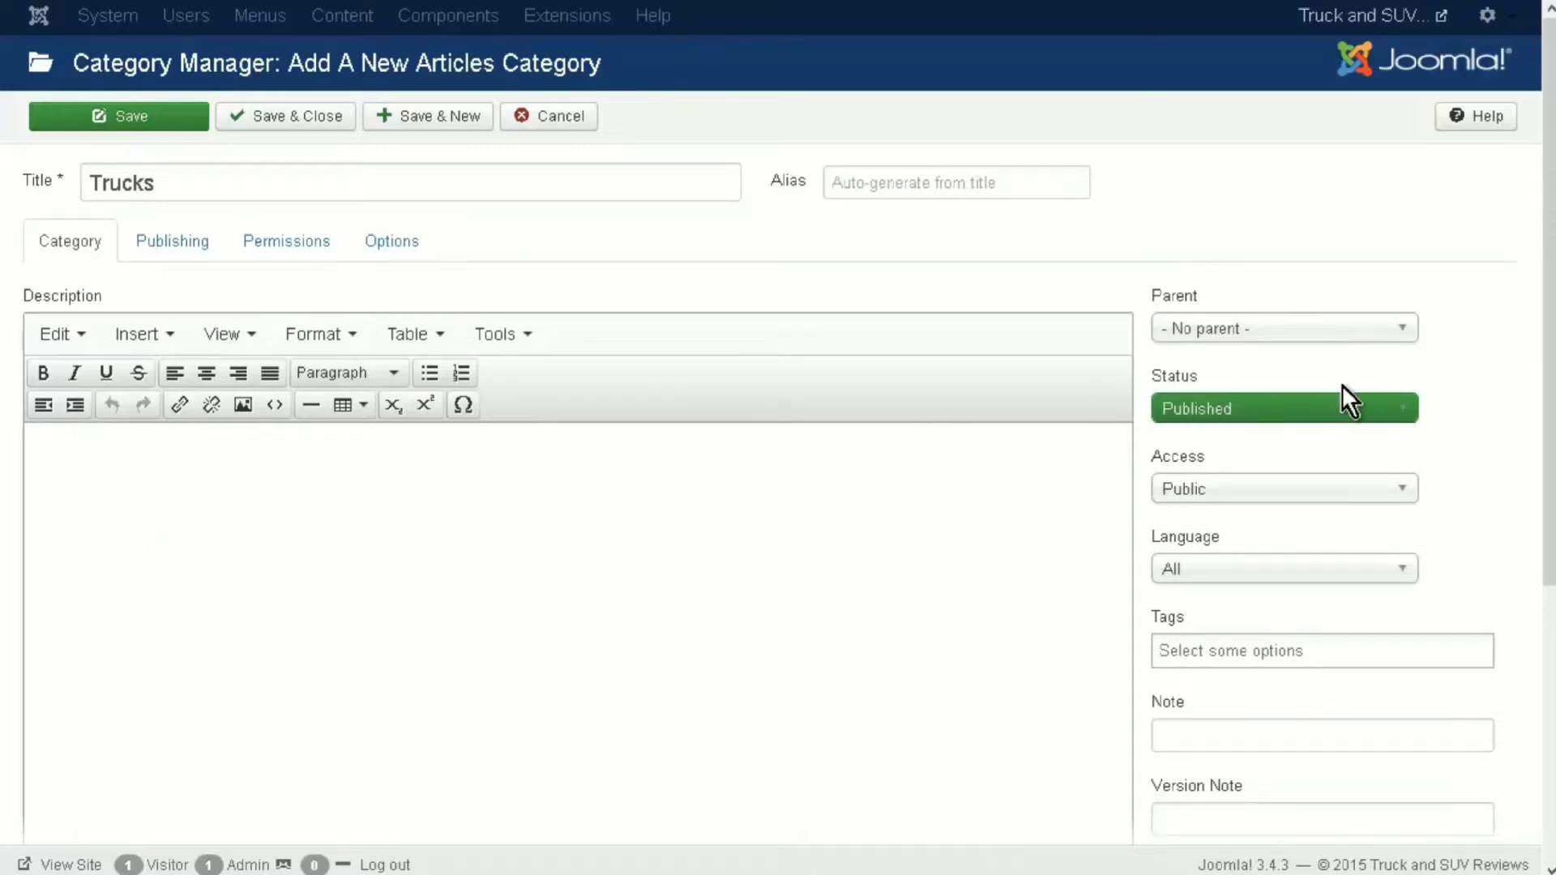
scroll(1222, 294, down, 2)
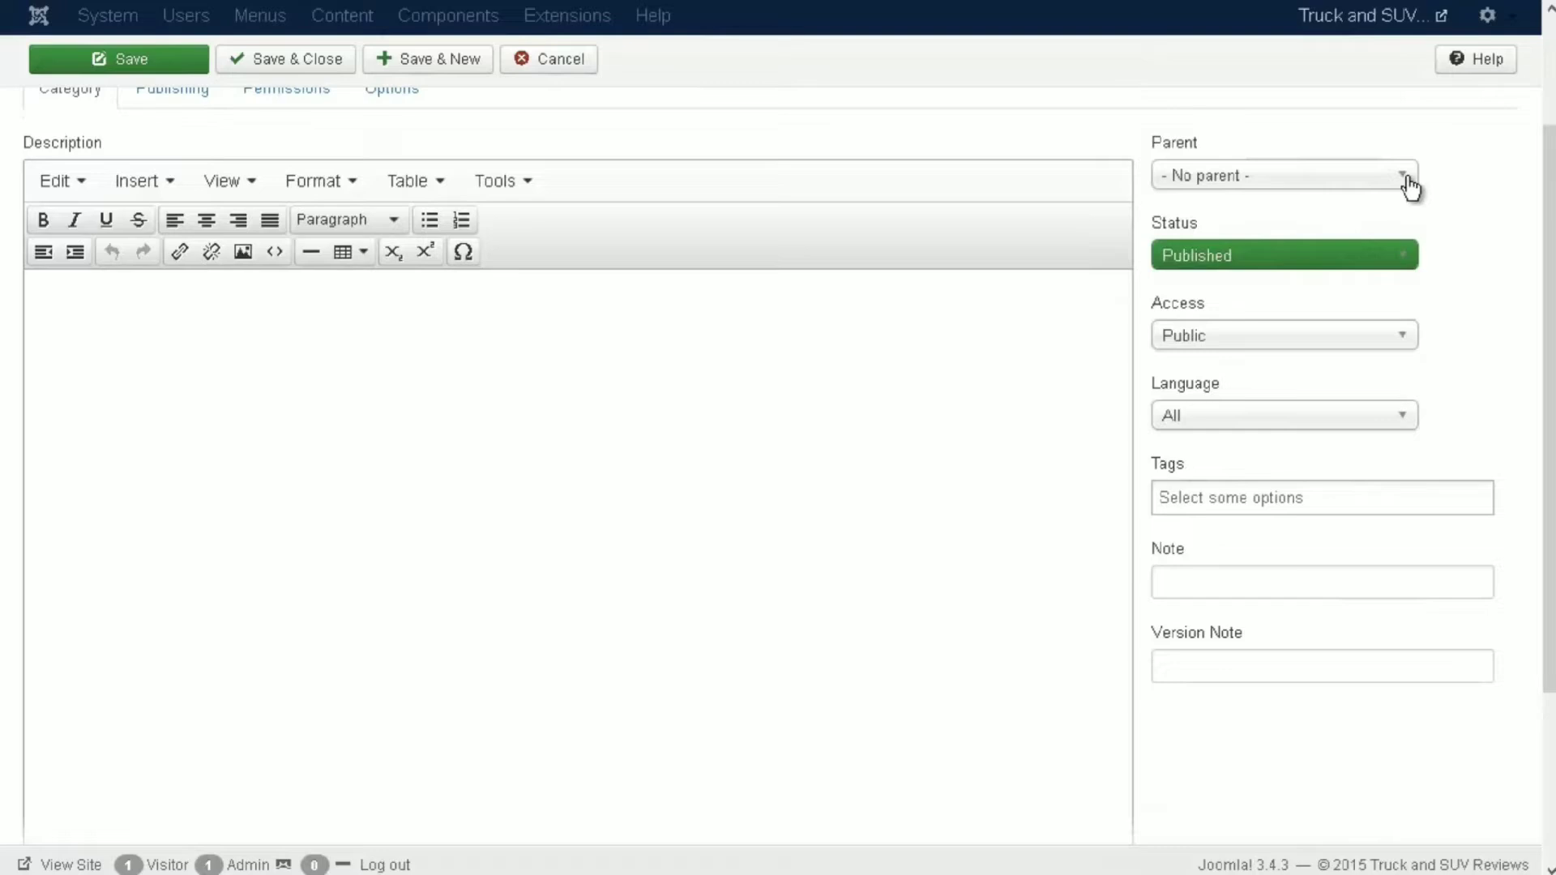
click(1400, 335)
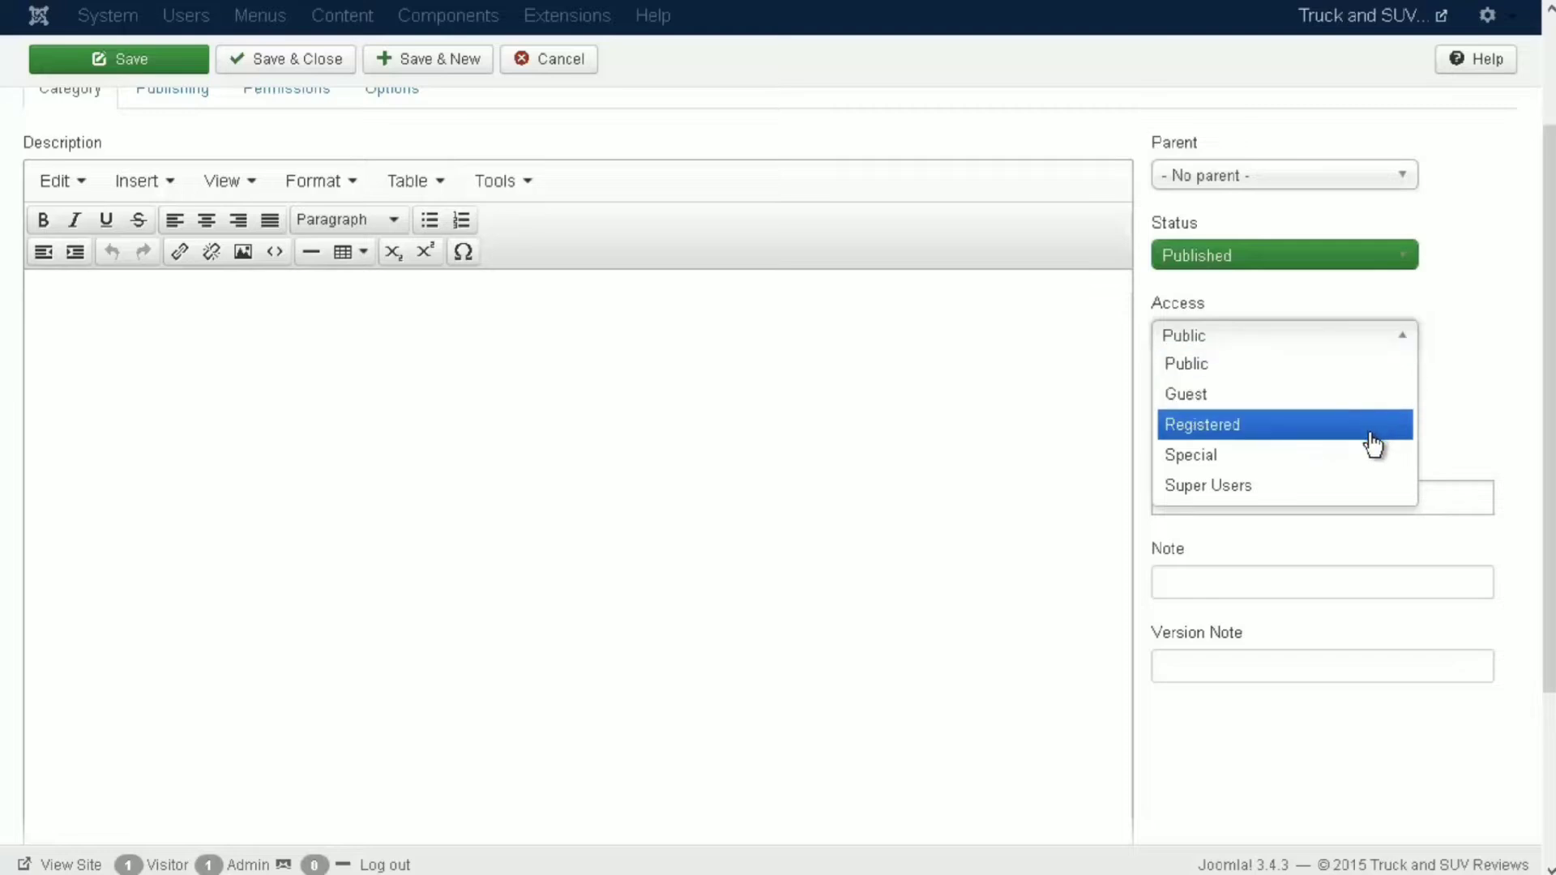
click(1505, 348)
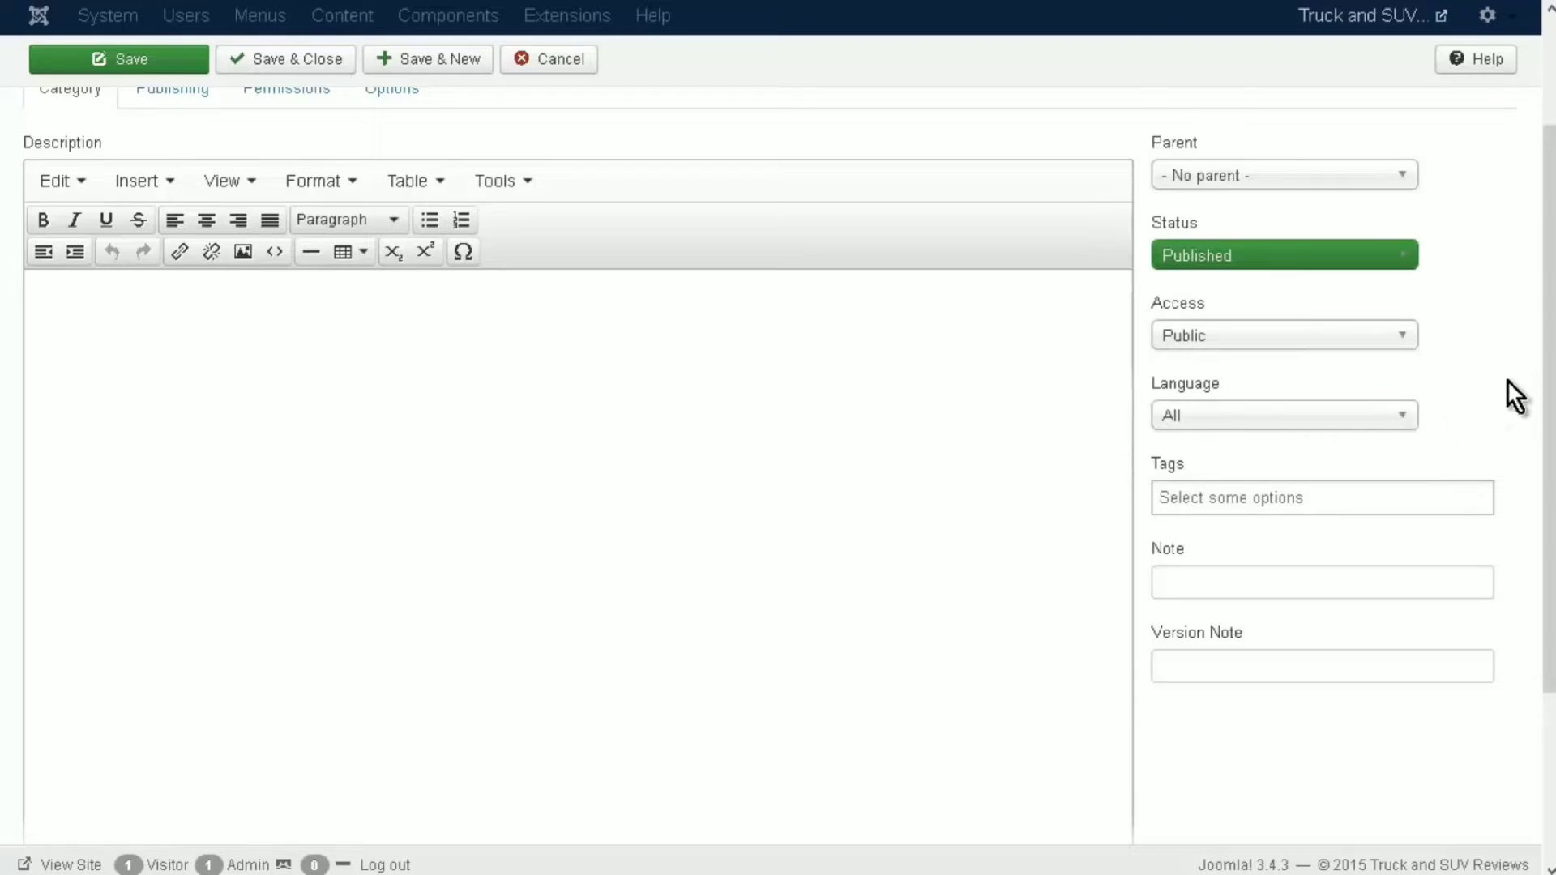
scroll(1508, 381, down, 3)
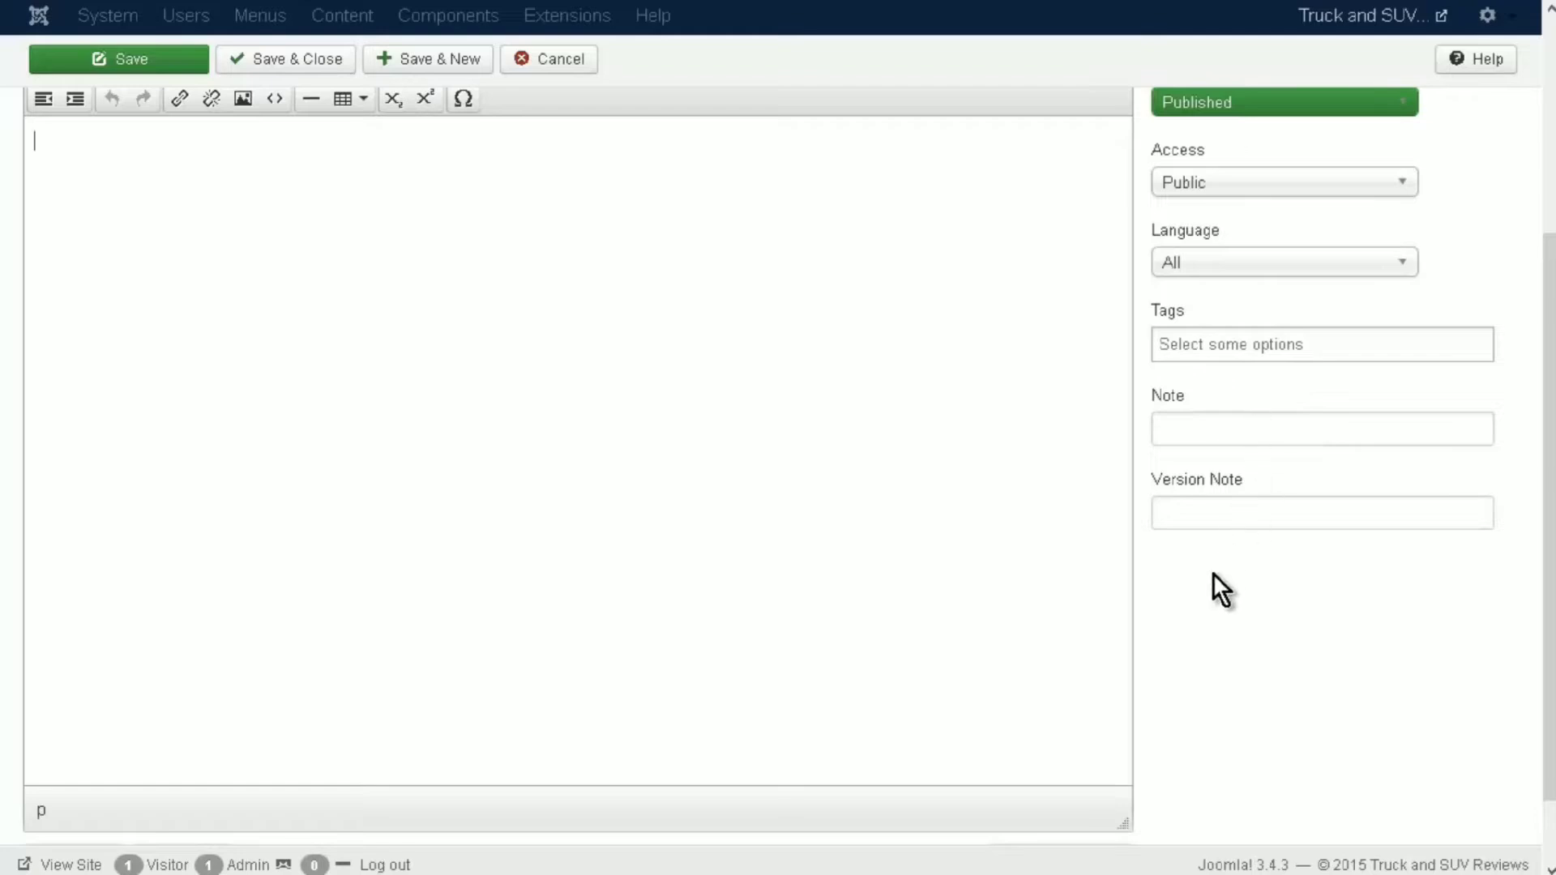
scroll(1066, 347, up, 6)
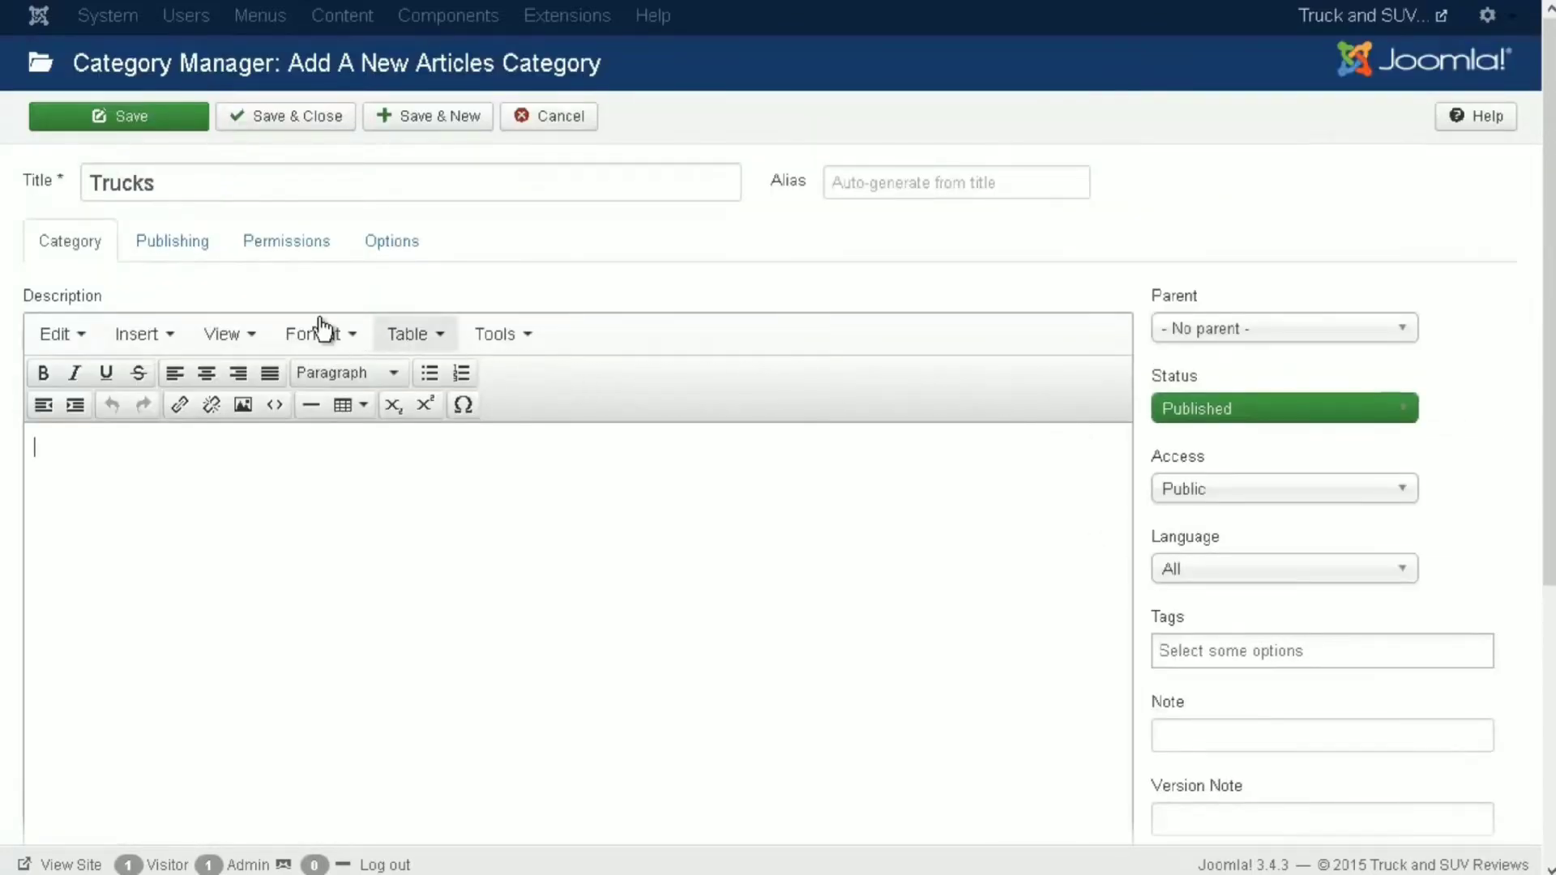
- Save the Trucks category and close it to return to the category list
click(65, 490)
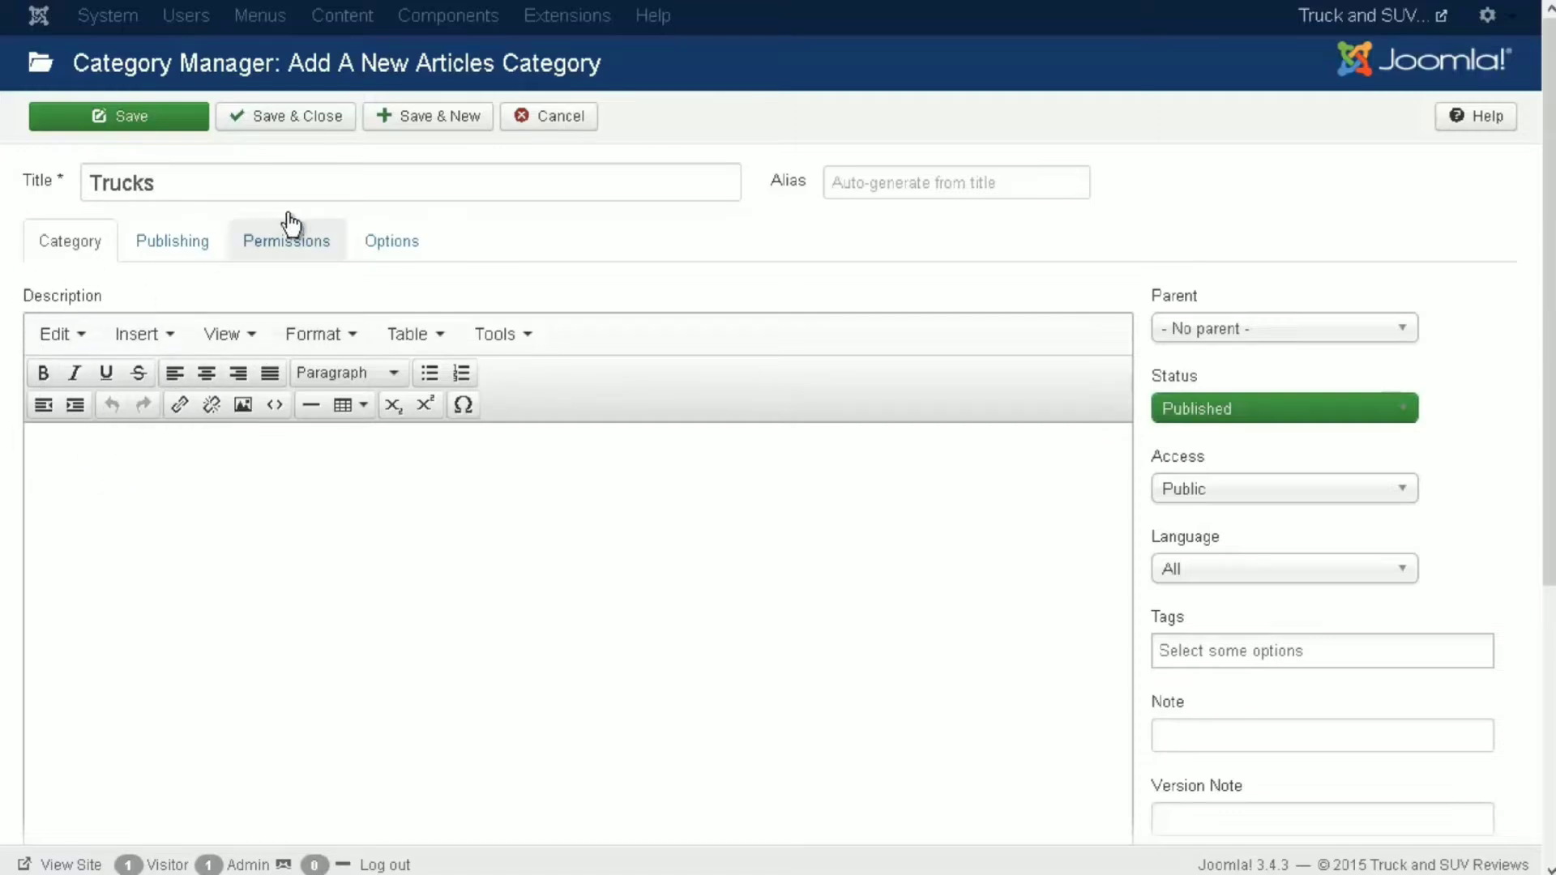
click(154, 126)
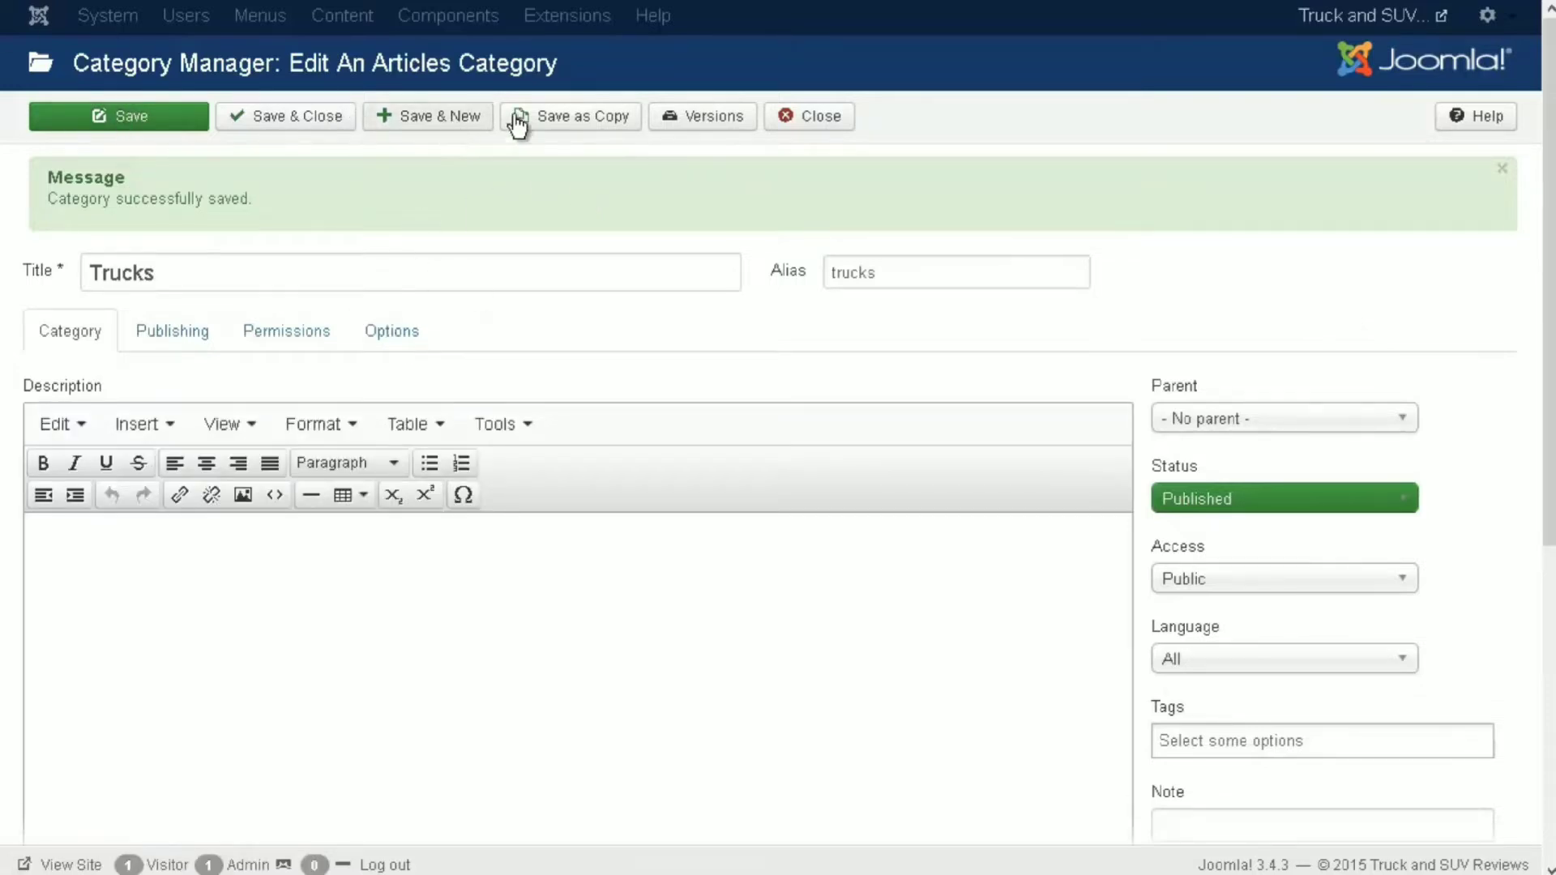
click(864, 127)
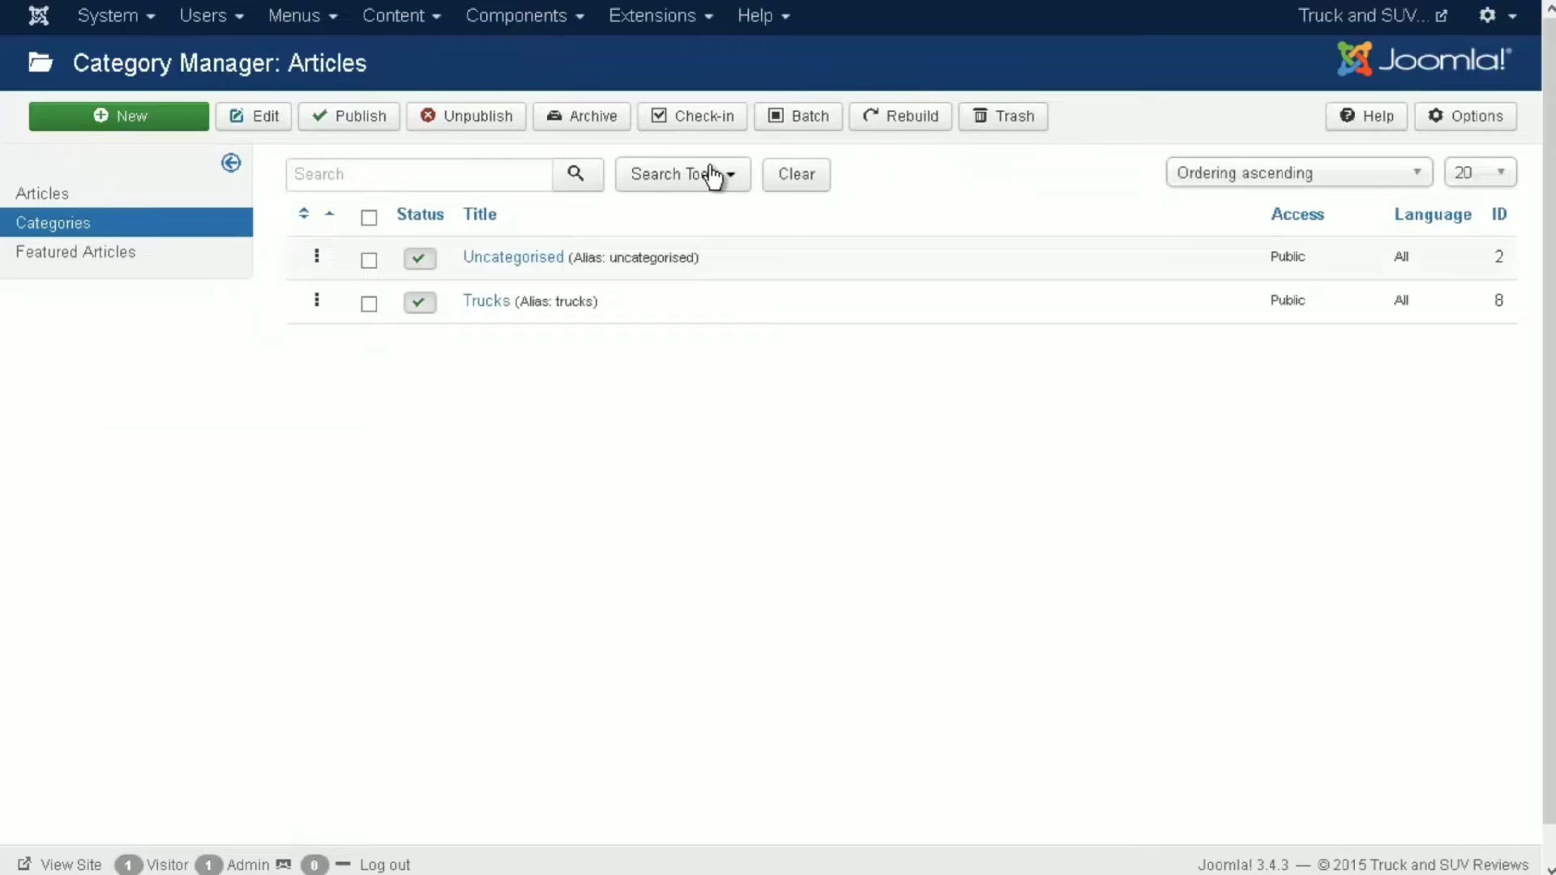
- Create a top-level article category titled SUV's, save it and start another new category
click(146, 125)
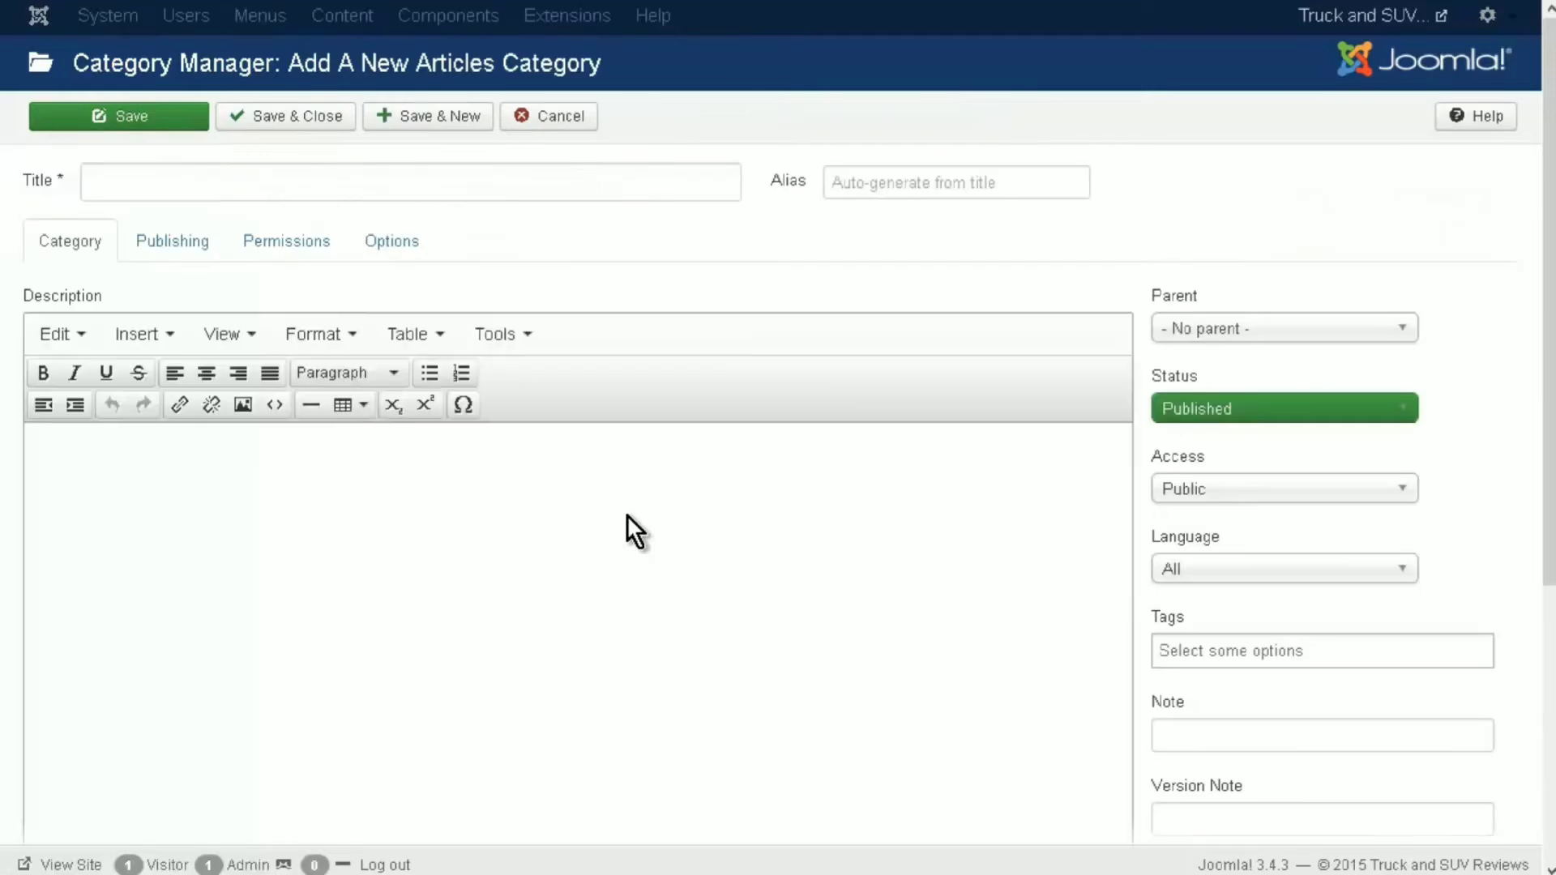
click(181, 189)
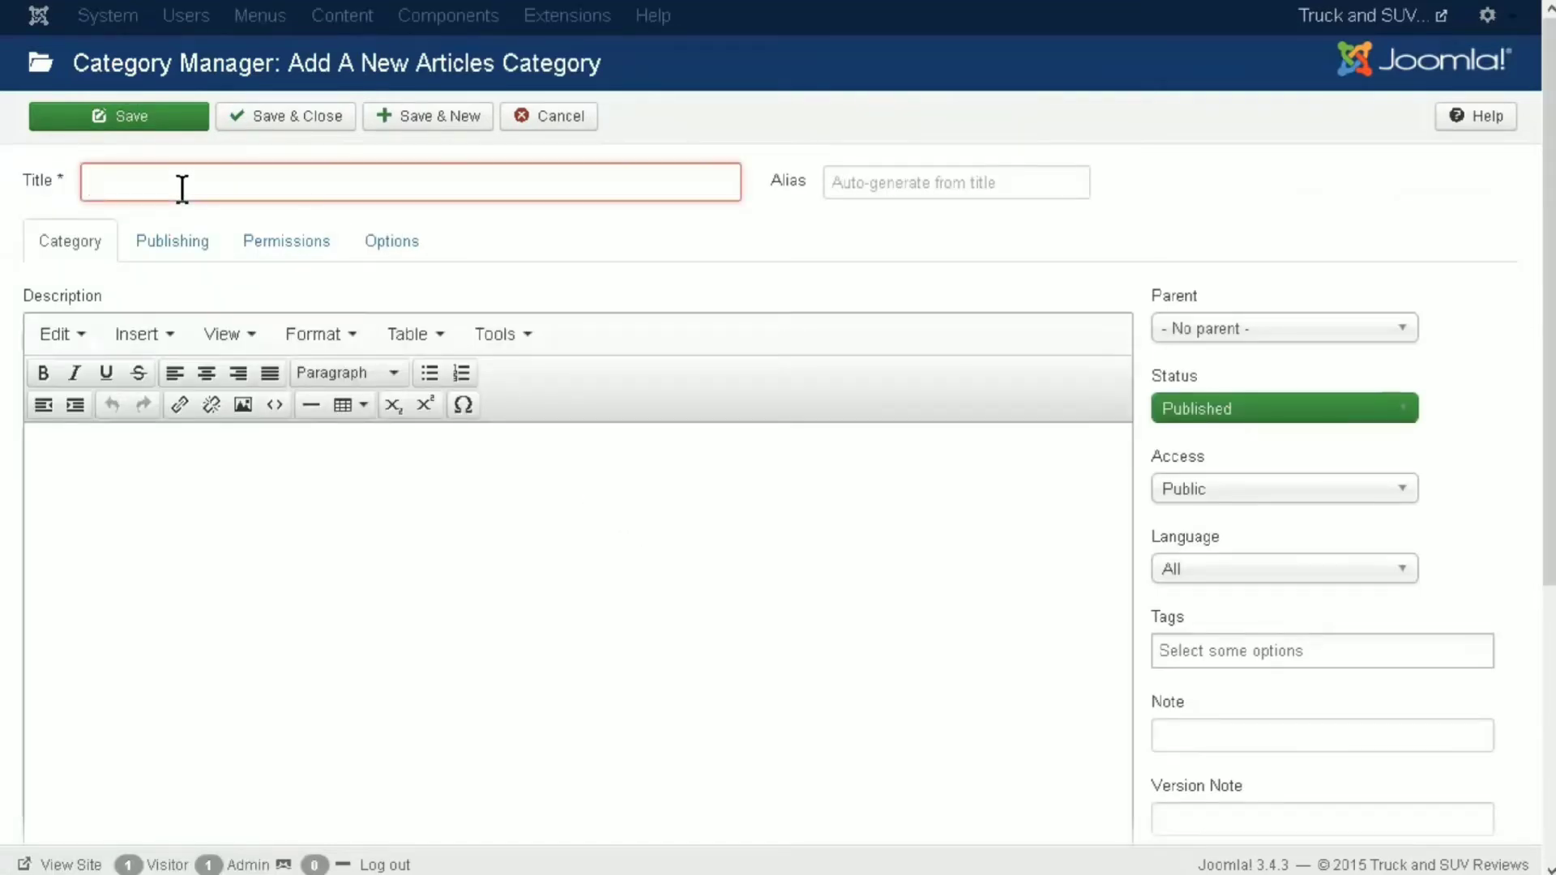
text(SUV's)
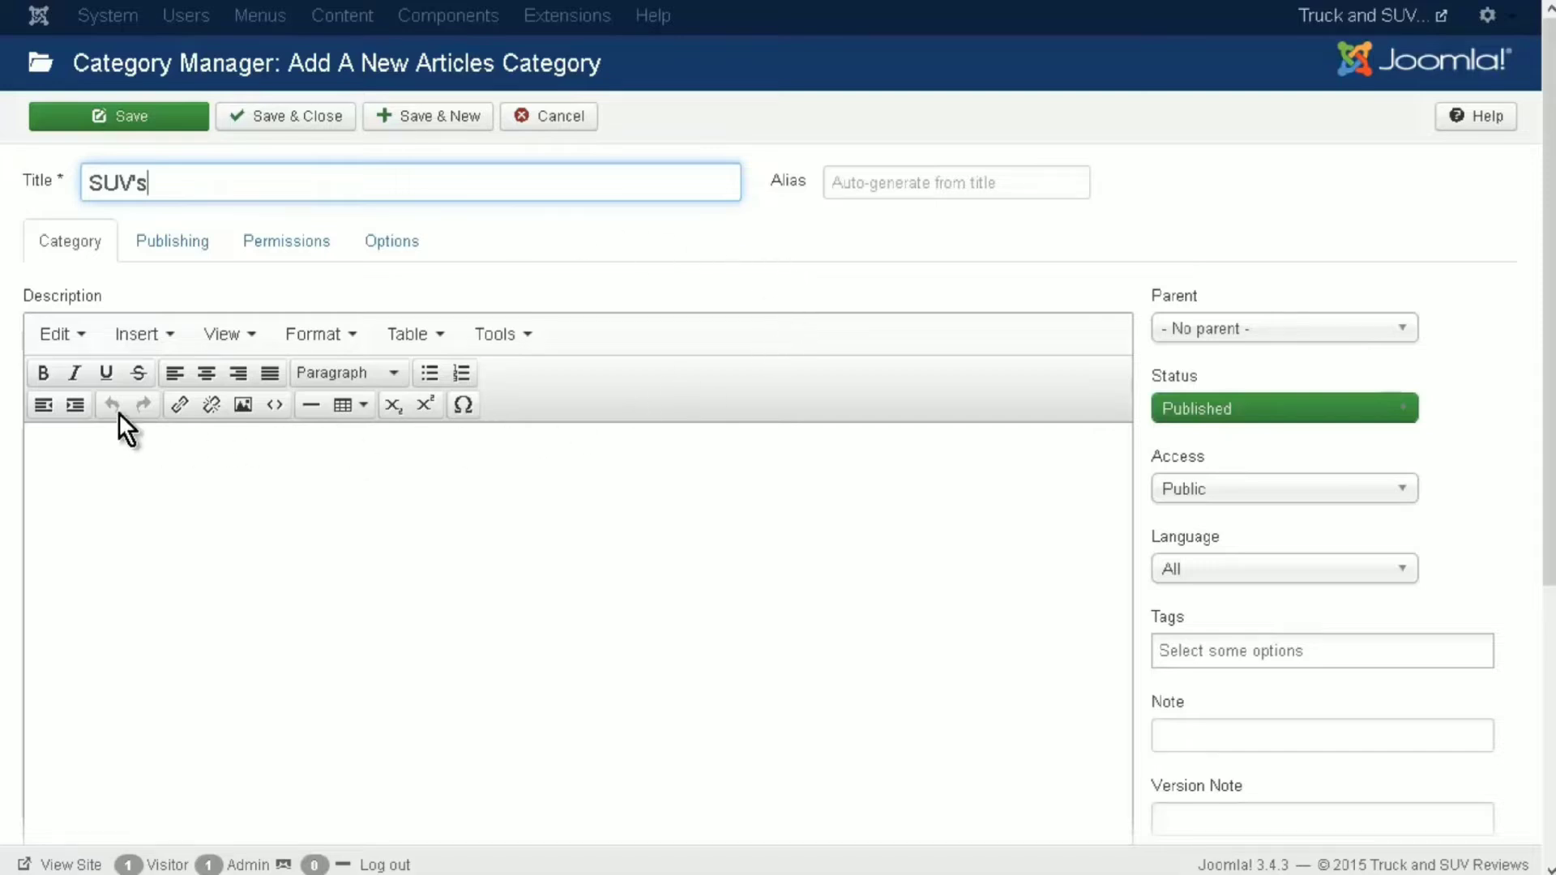
click(449, 119)
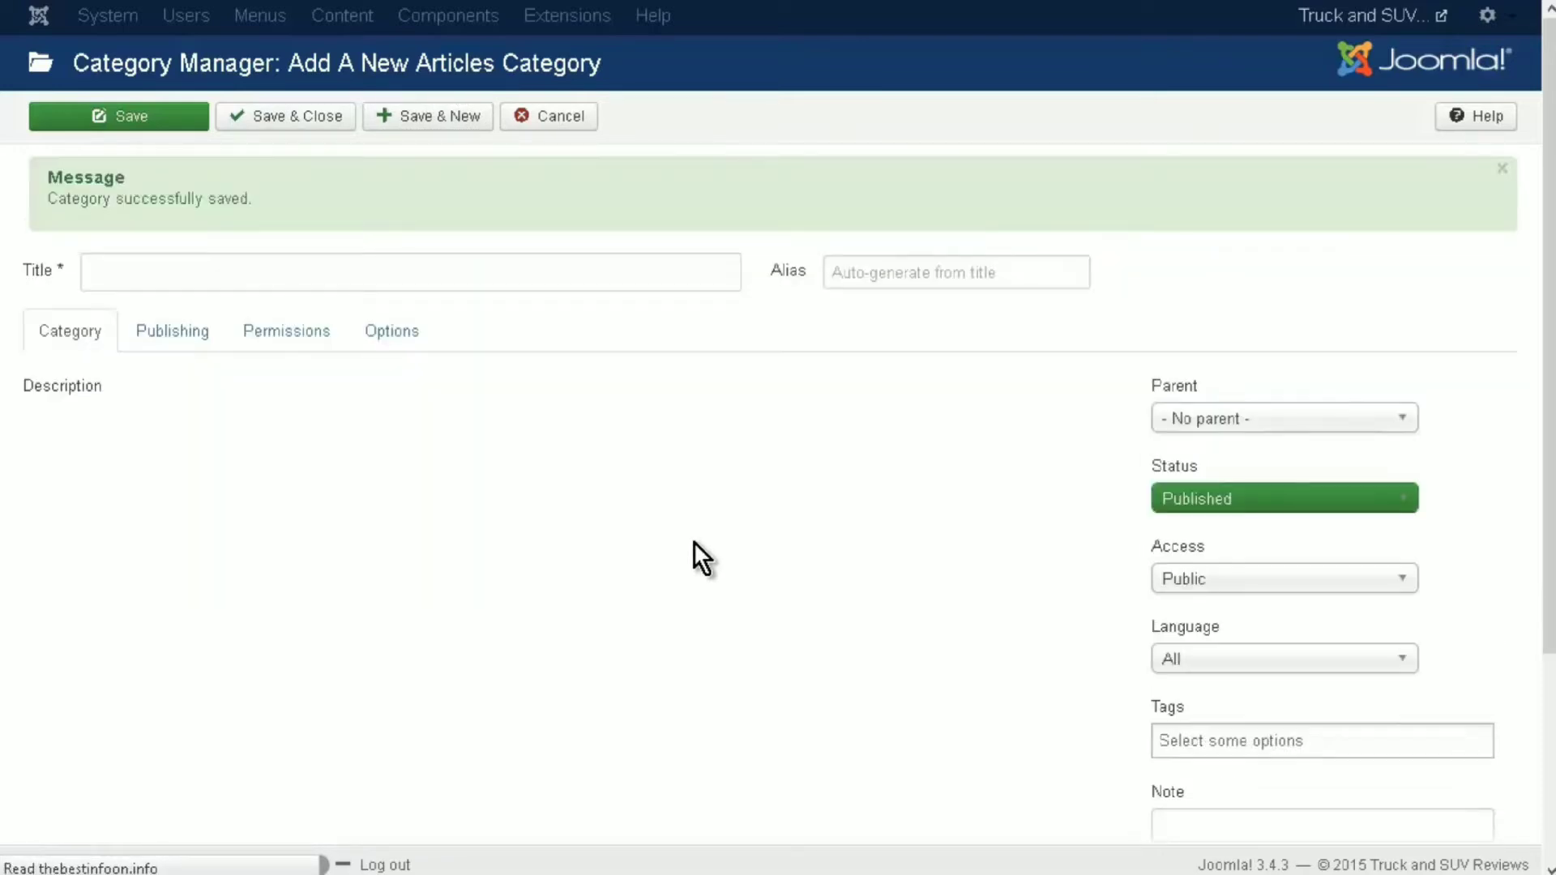
- Title the new category 1/2 Ton, set Trucks as its parent, and save it with another blank category opened
click(259, 268)
text(1/2 Ton)
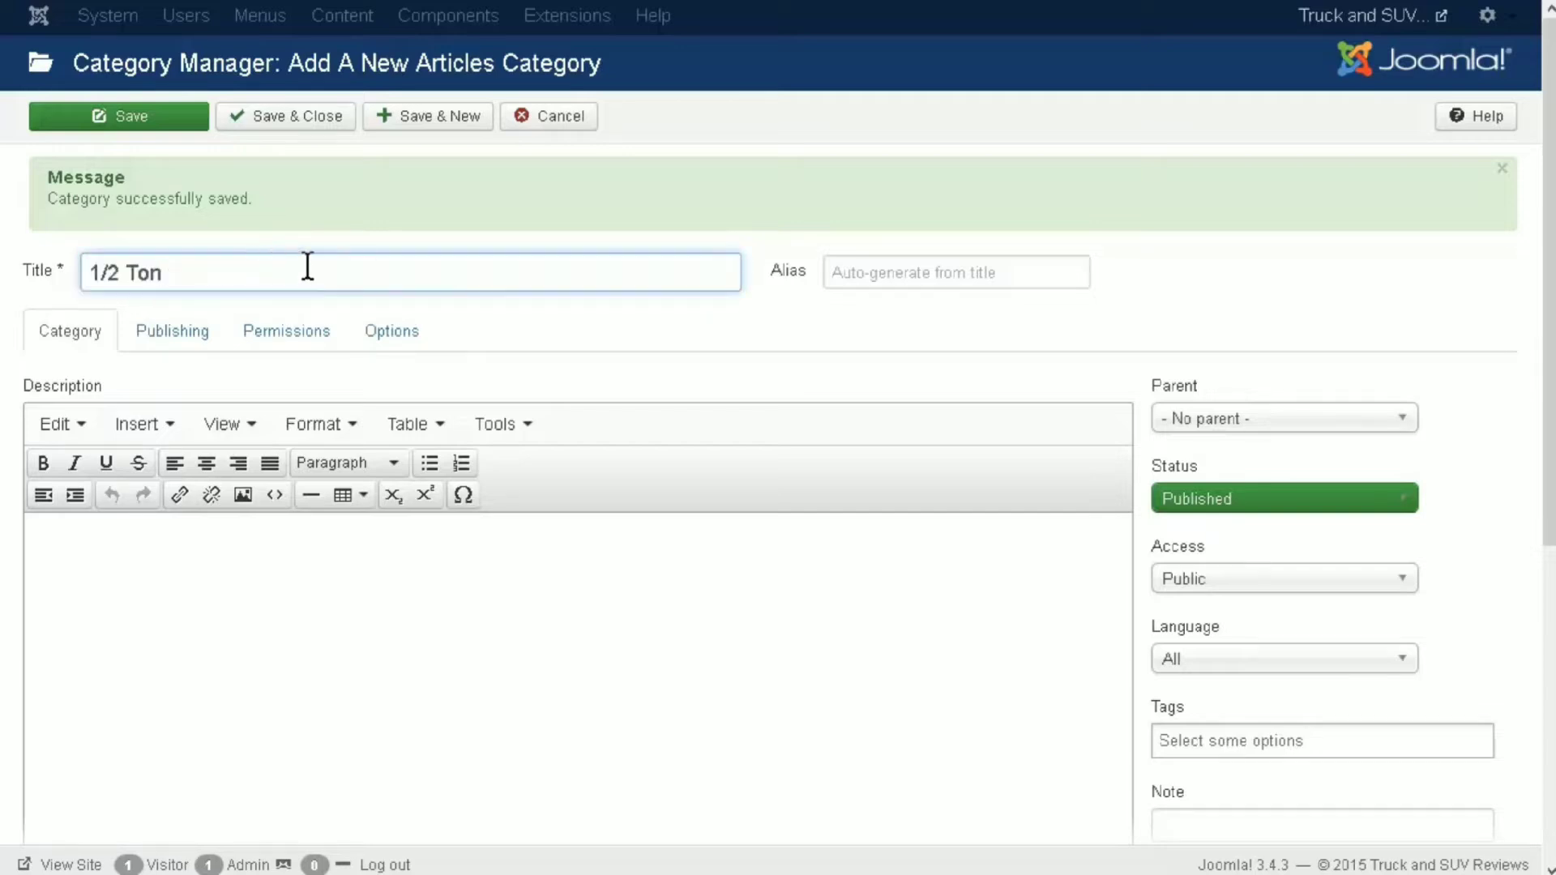
click(1415, 428)
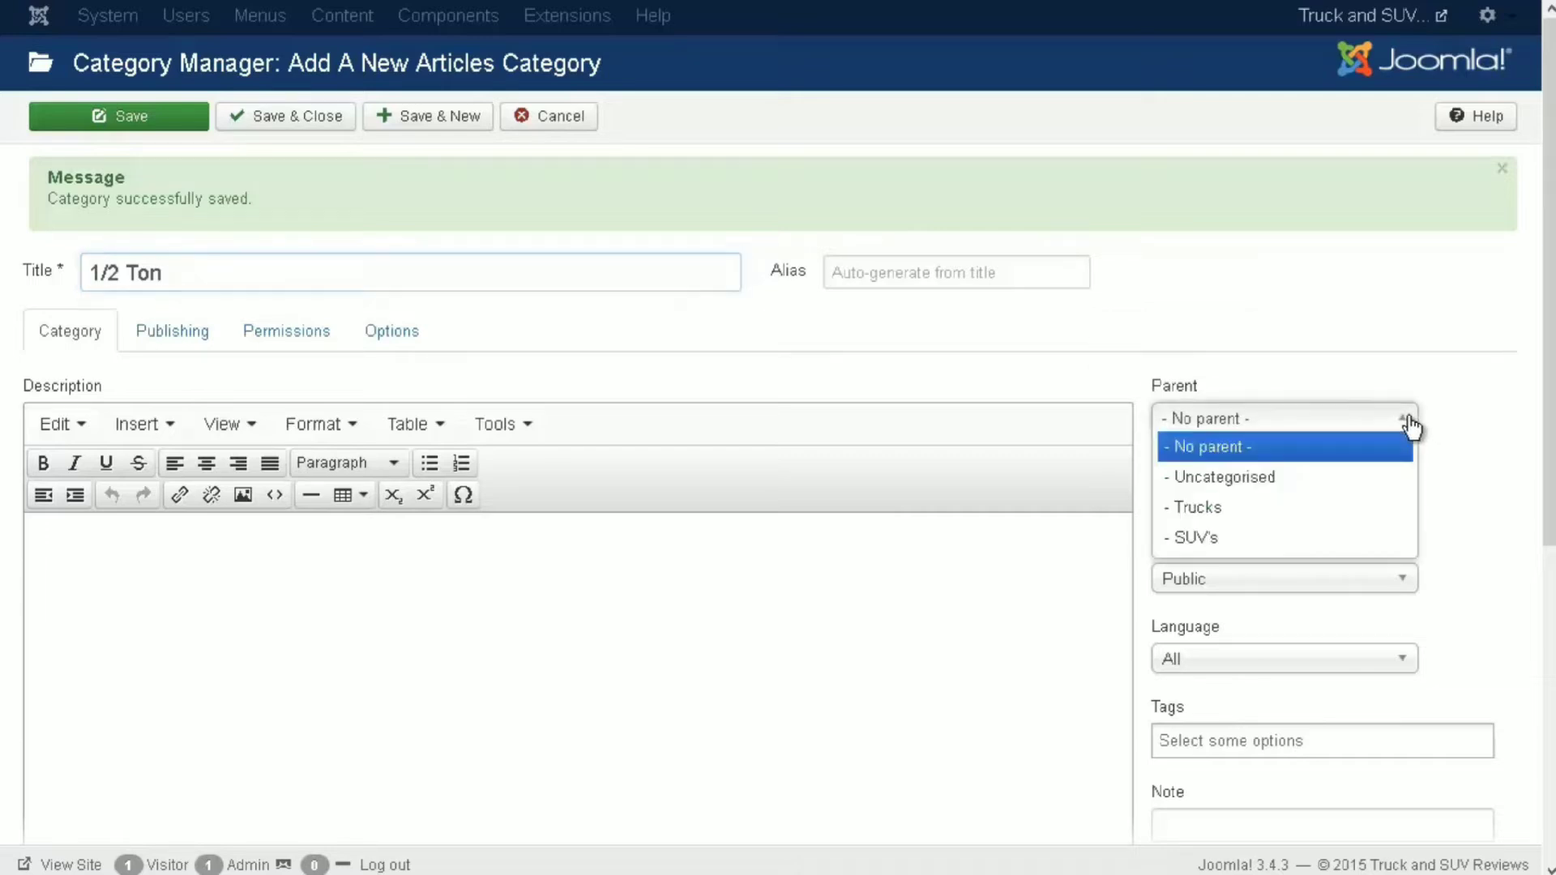
click(1382, 509)
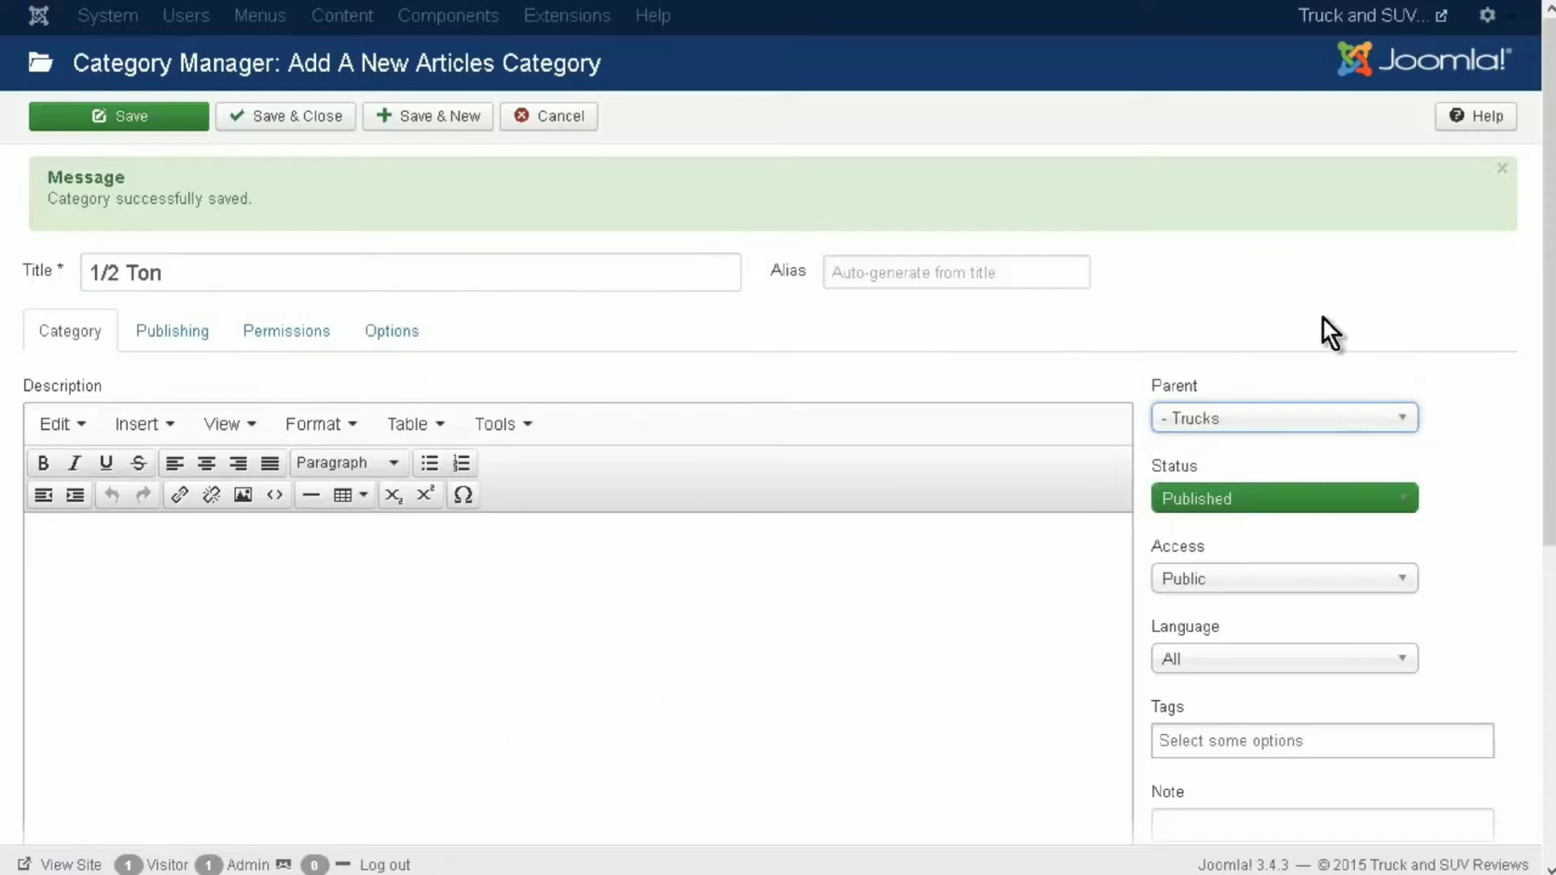
click(146, 120)
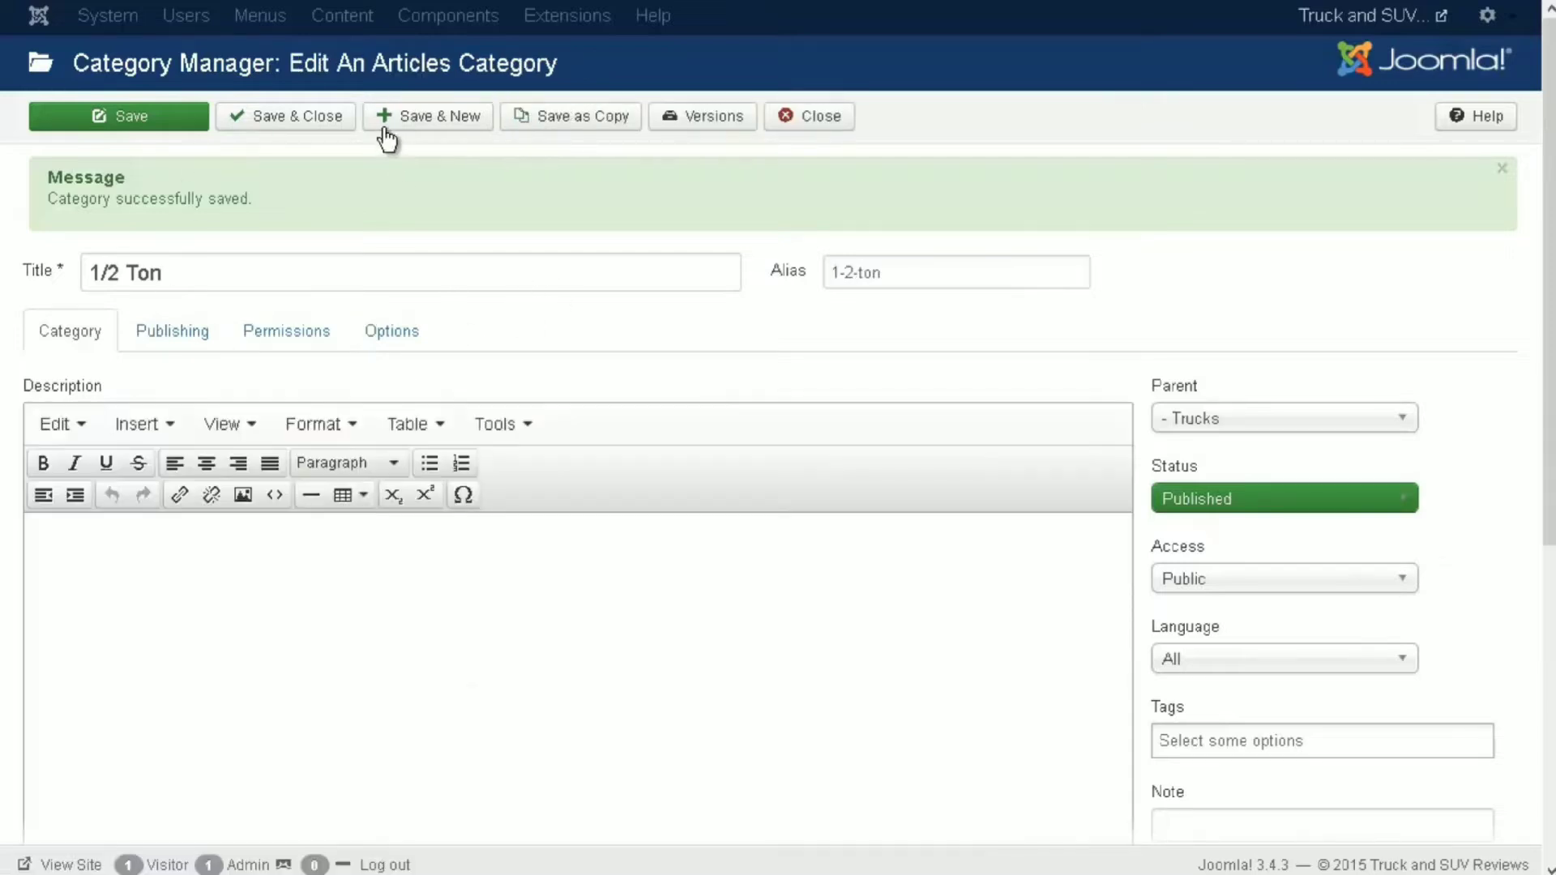
click(433, 122)
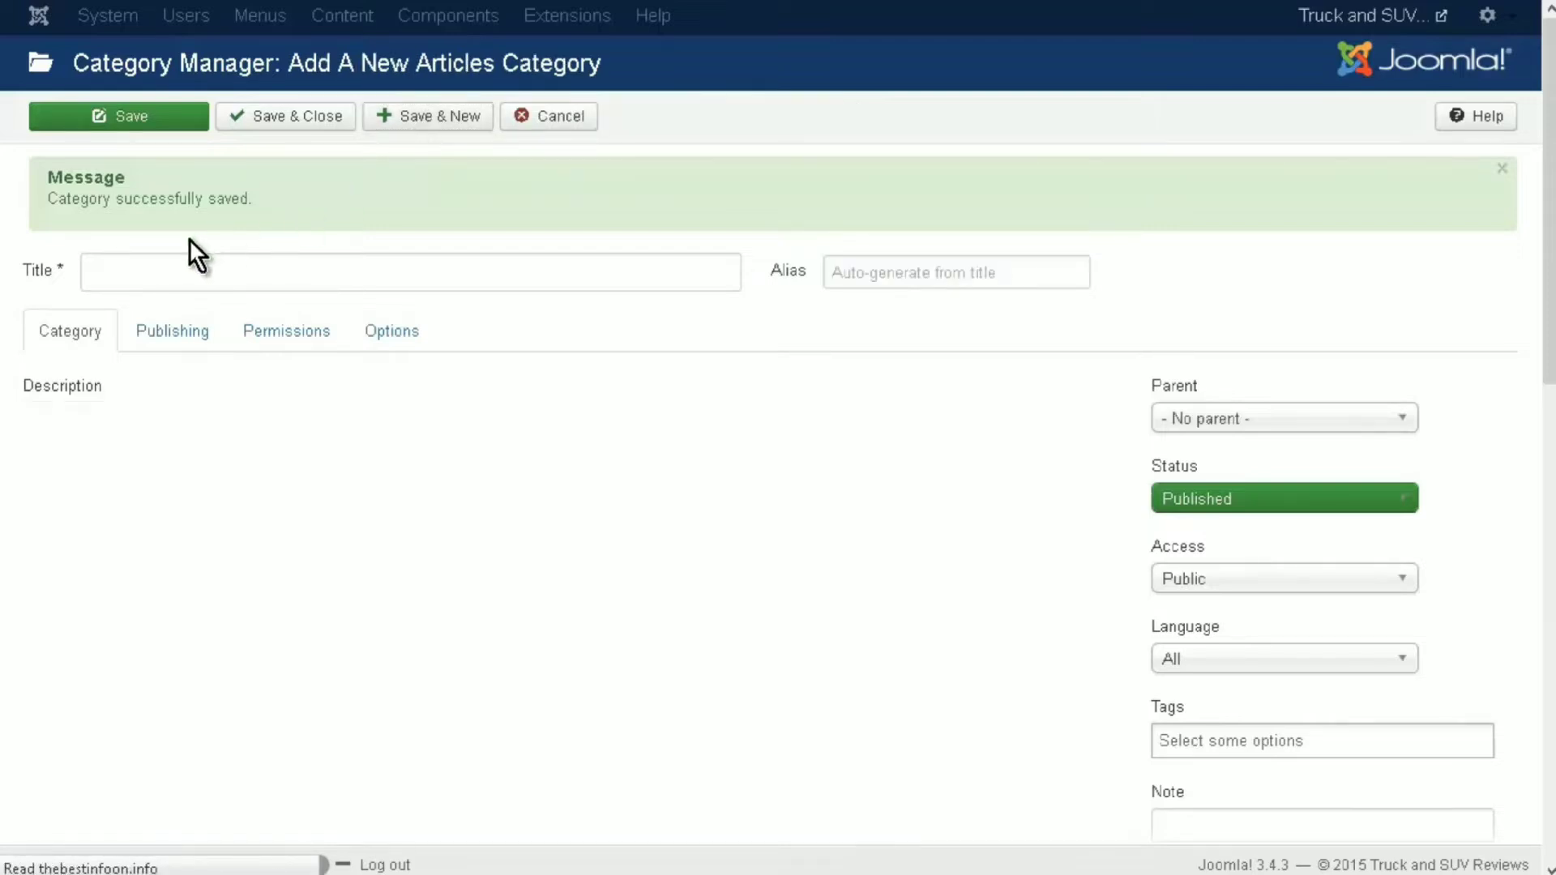
- Create a second 1/2 Ton category with SUV's as its parent, save it and start another new category
click(160, 270)
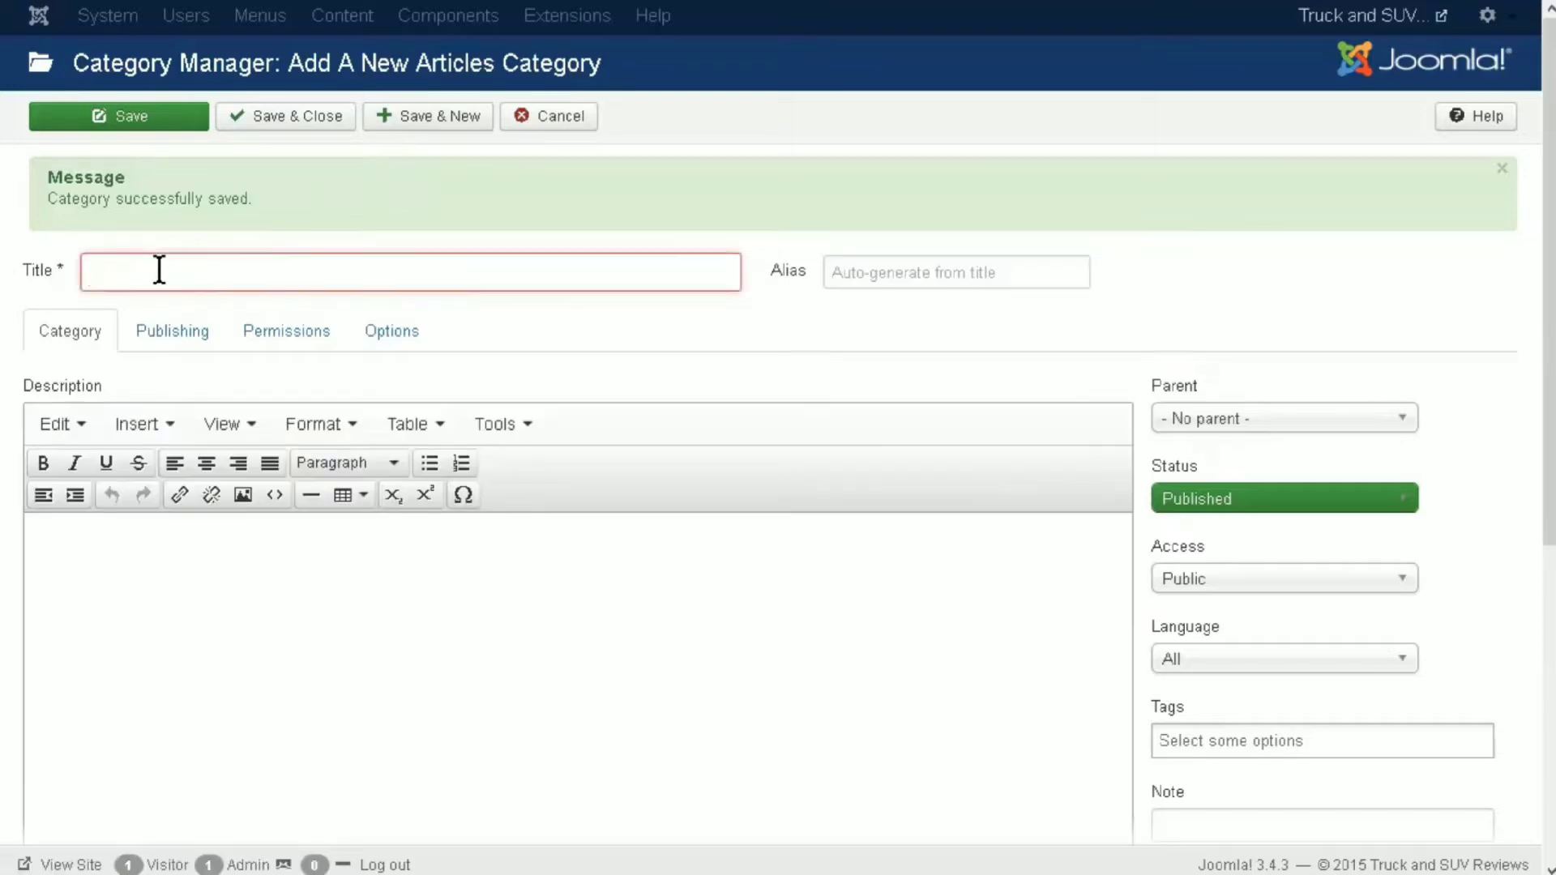
text(1)
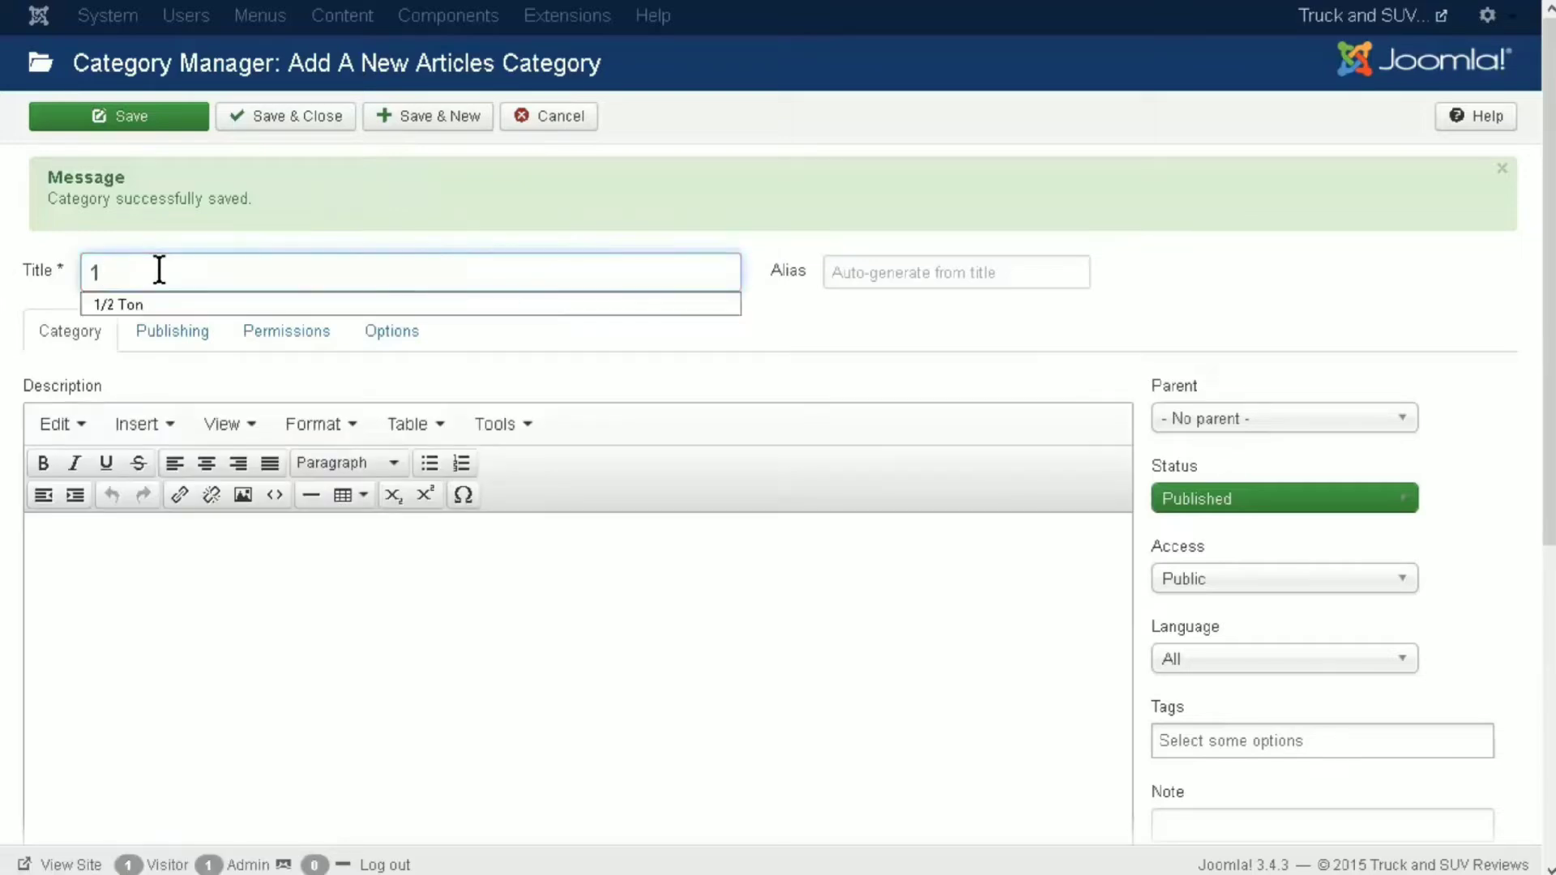
text(/2)
key(Down)
key(Return)
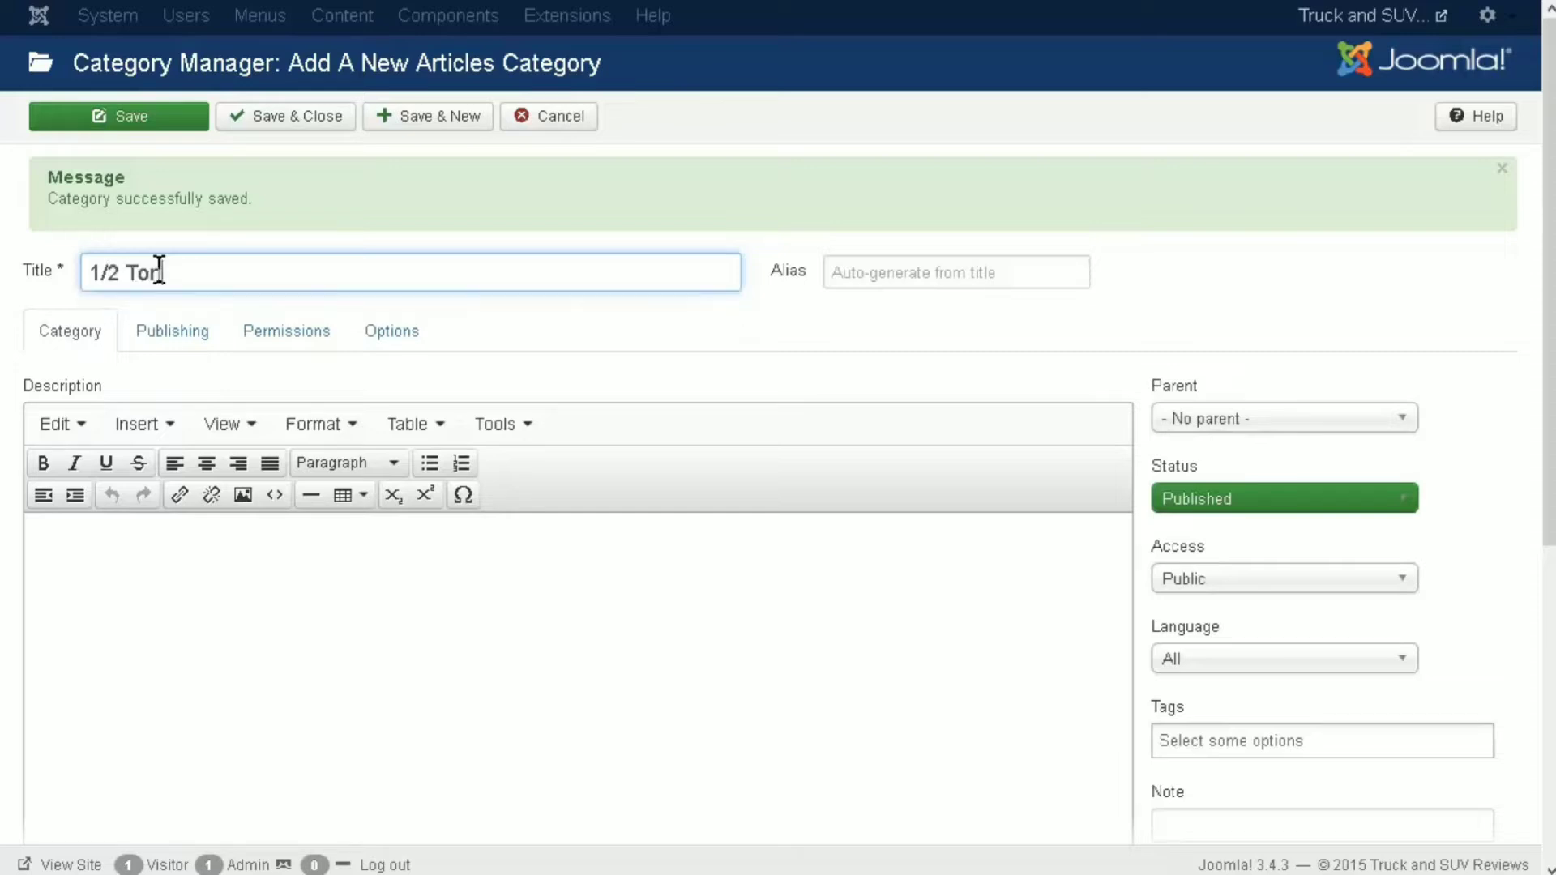
click(1255, 427)
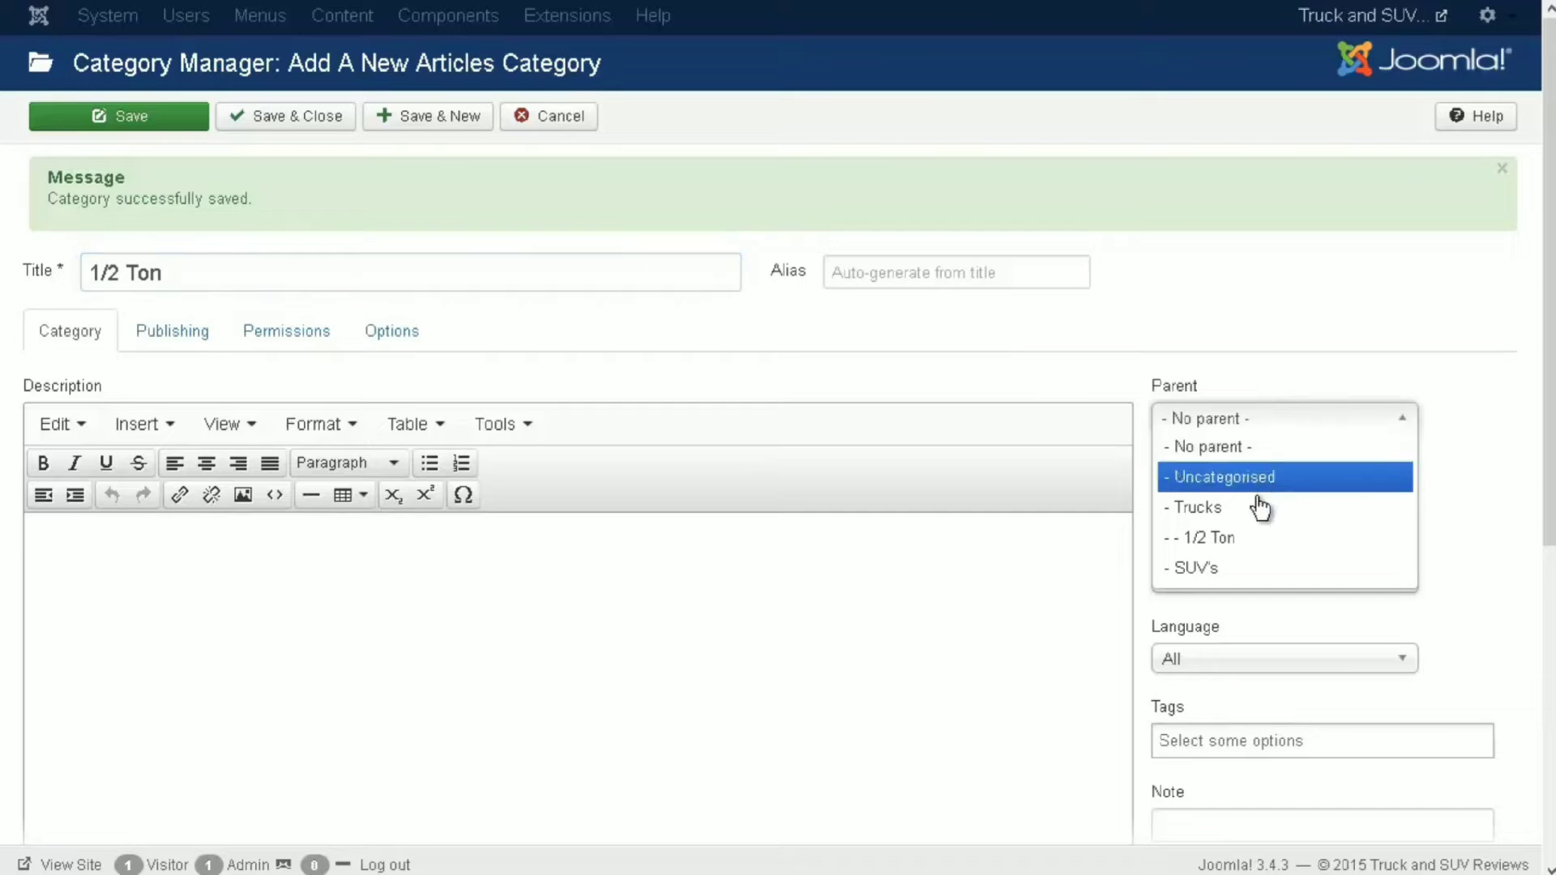
click(1261, 571)
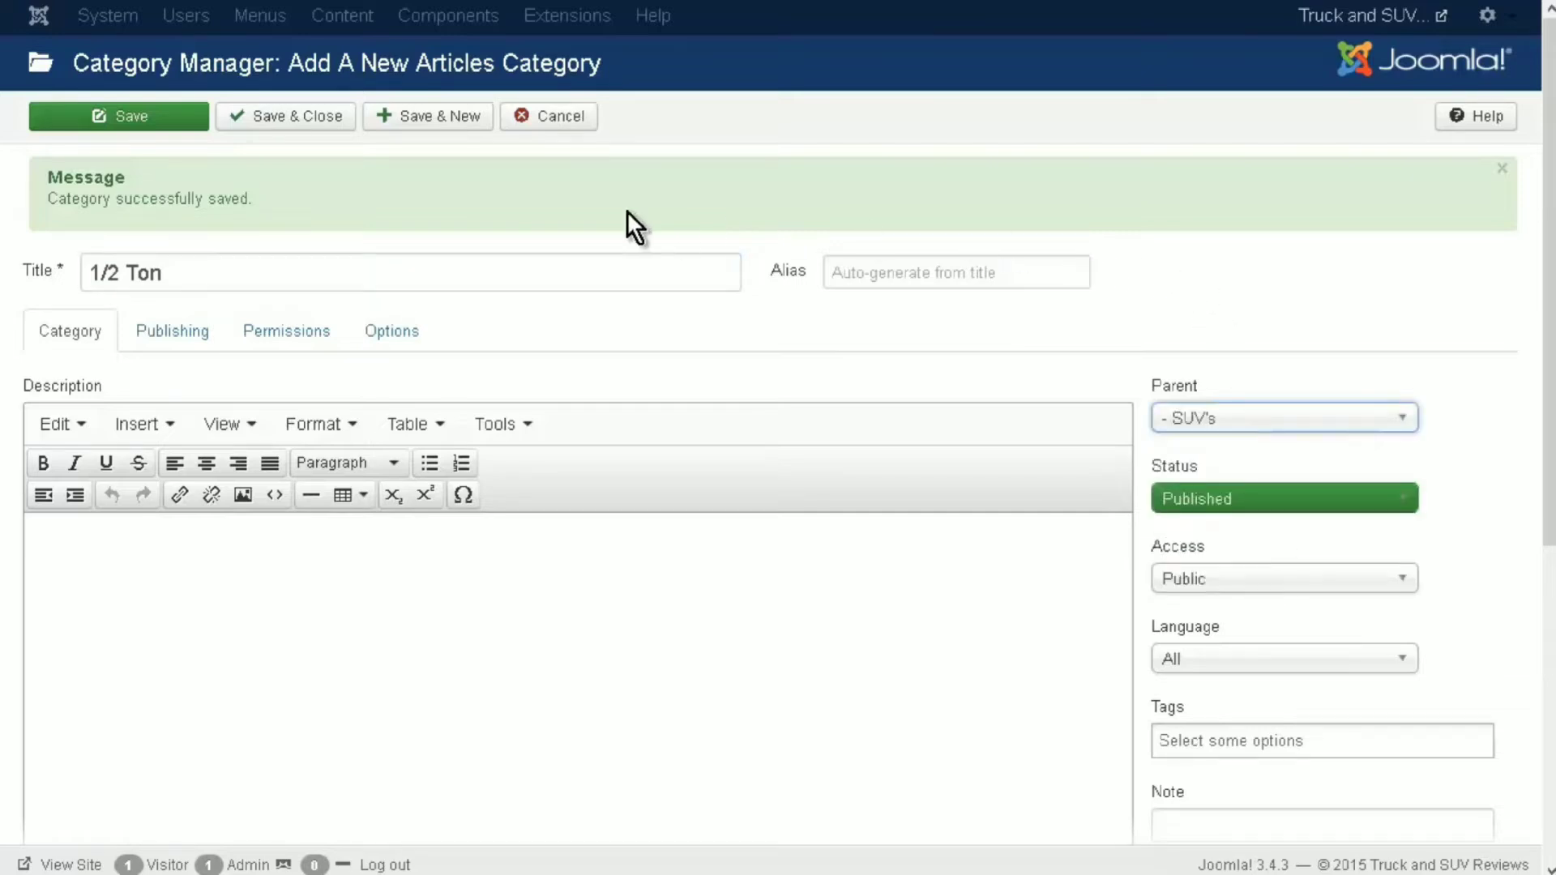
click(441, 126)
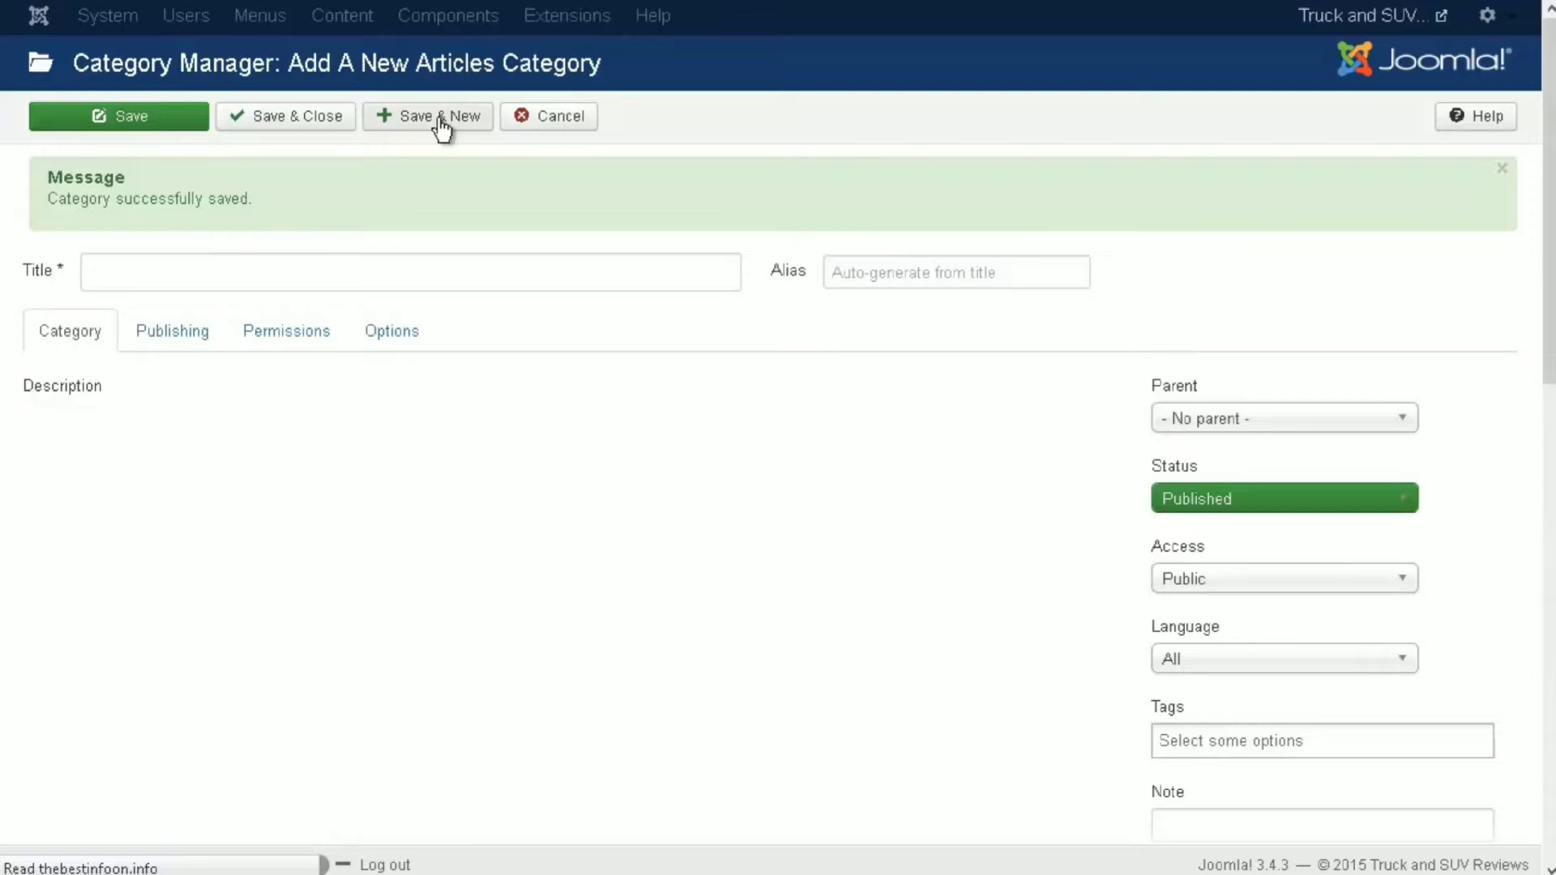
- Create a 3/4 Ton category without a parent, save it and start another new category
click(134, 268)
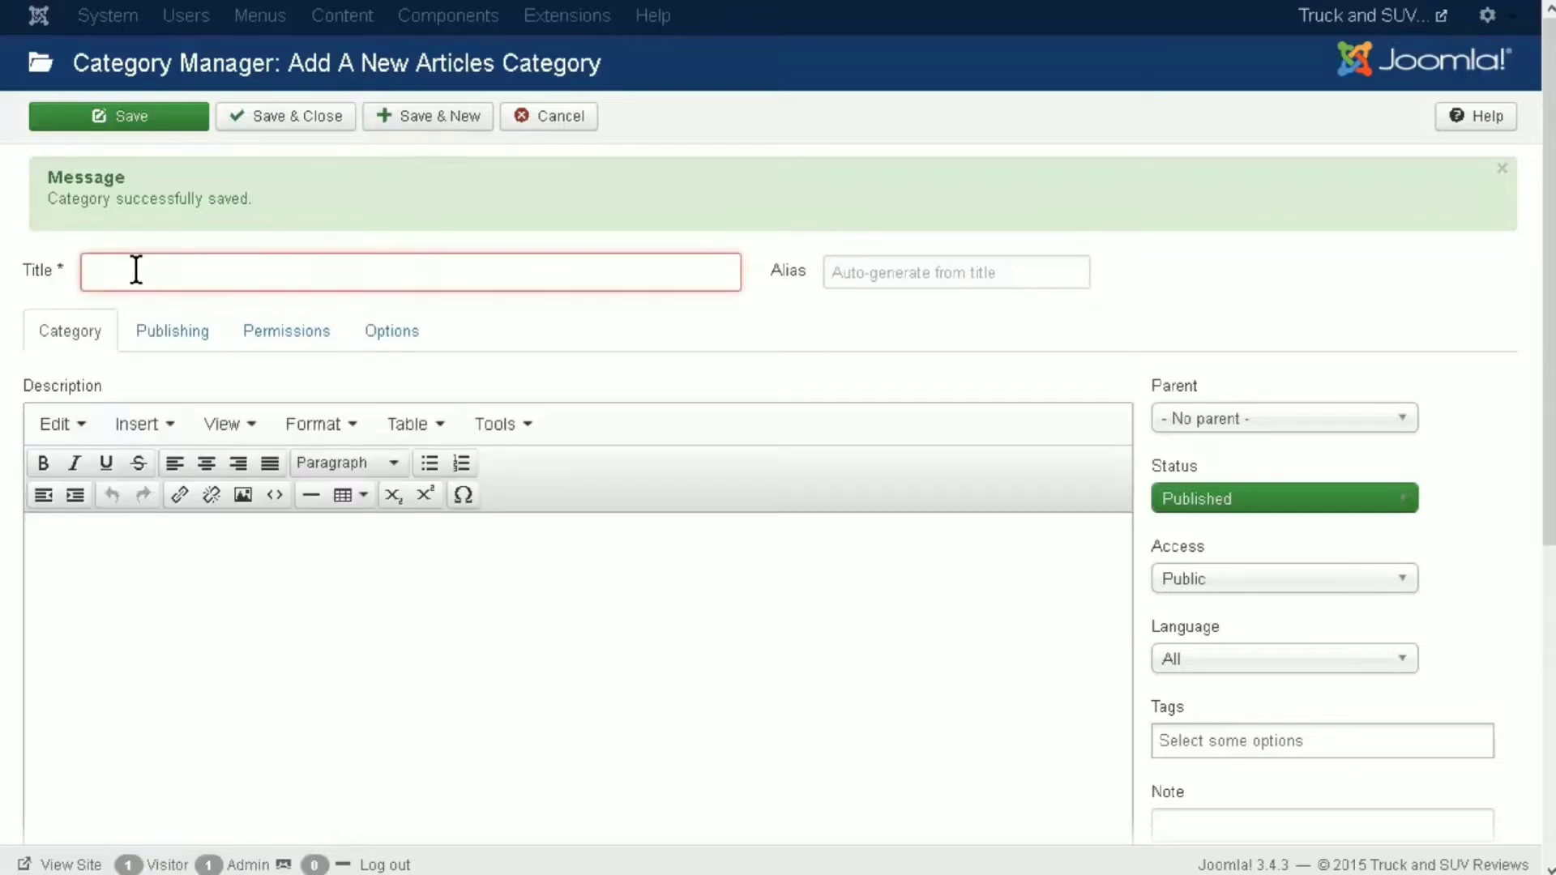
text(3)
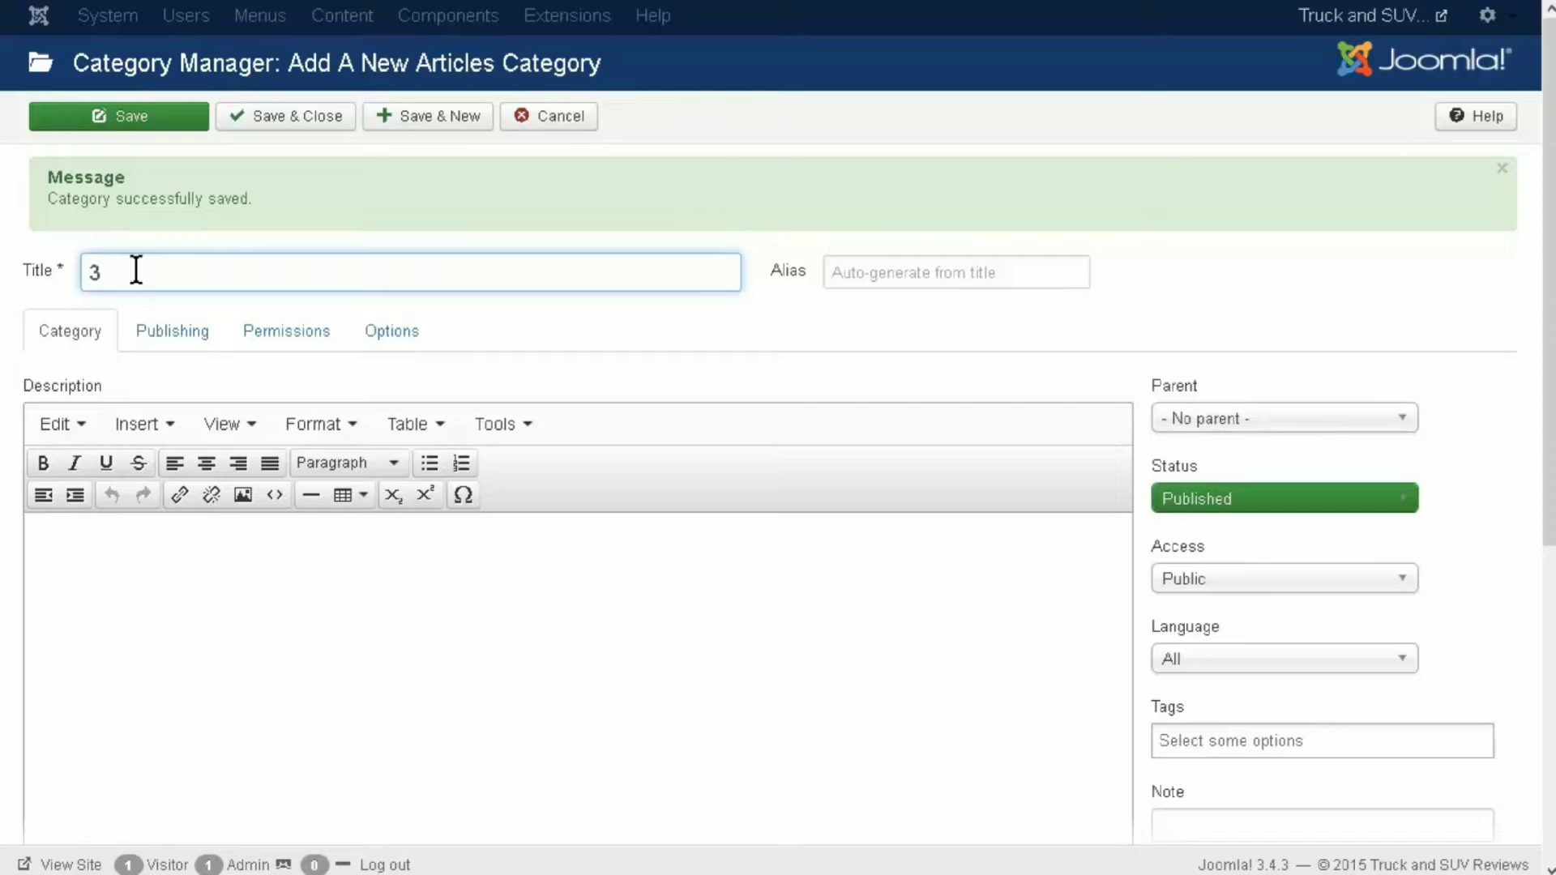
text(/4 Ton)
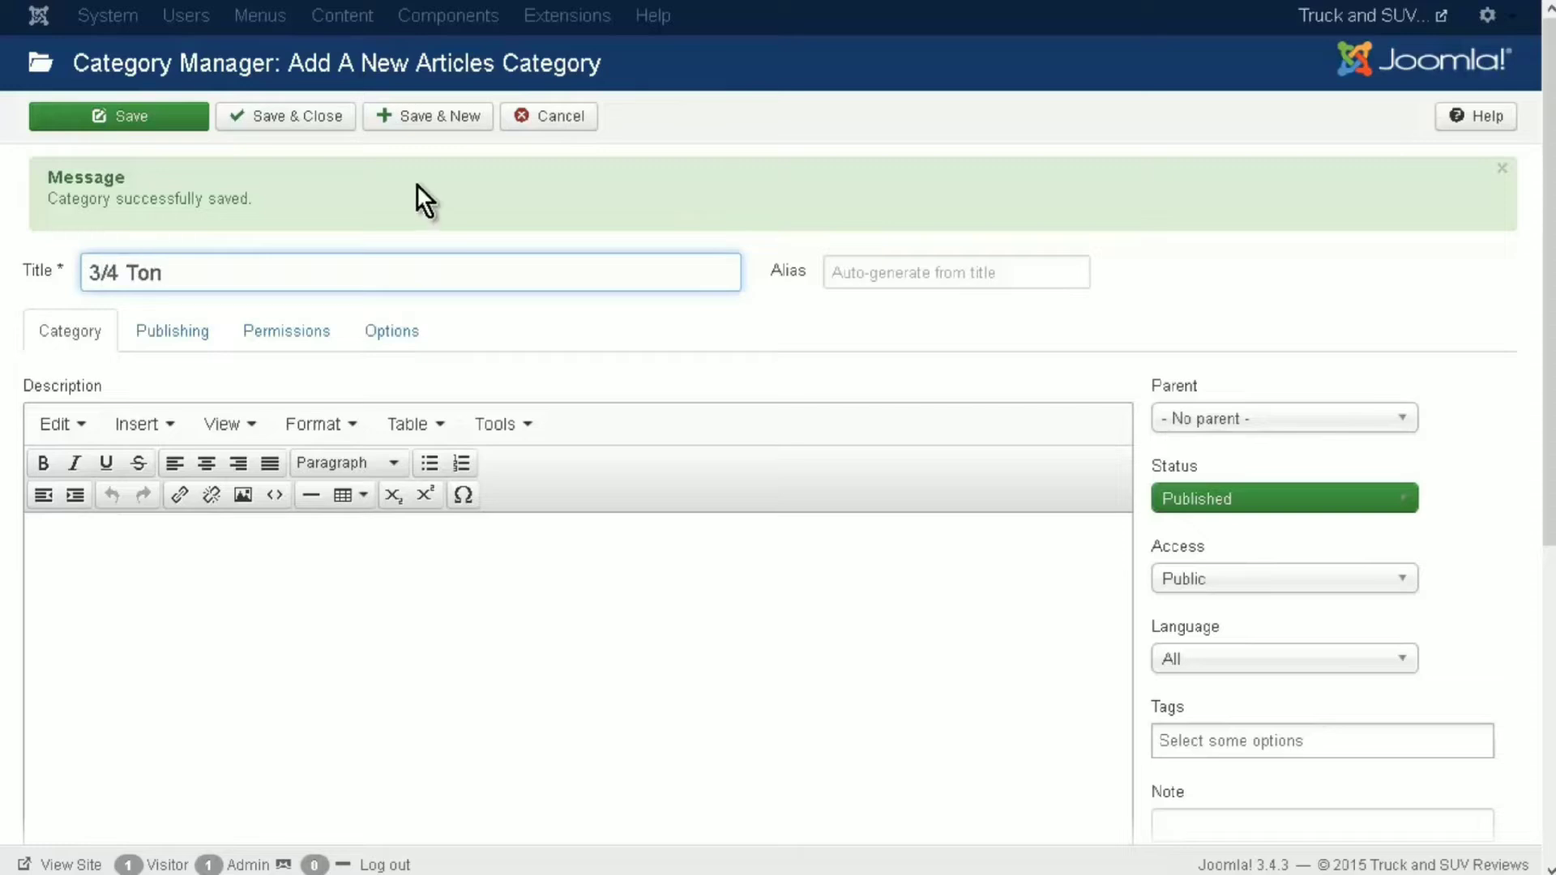
click(430, 121)
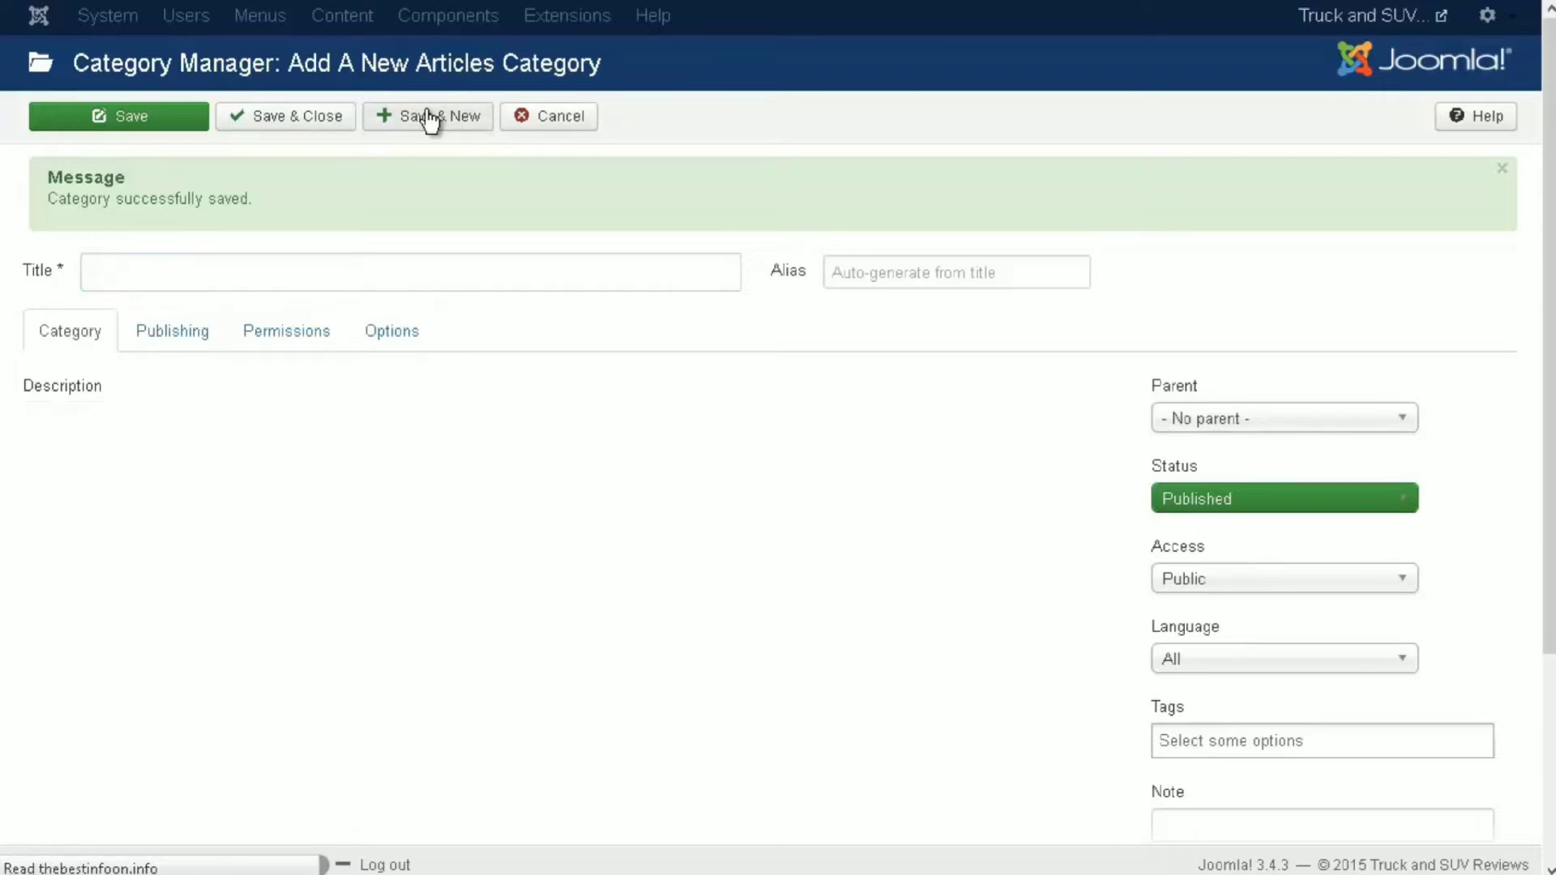
- Create a Crossover category with SUV's as its parent, save it and return to the category list
click(163, 269)
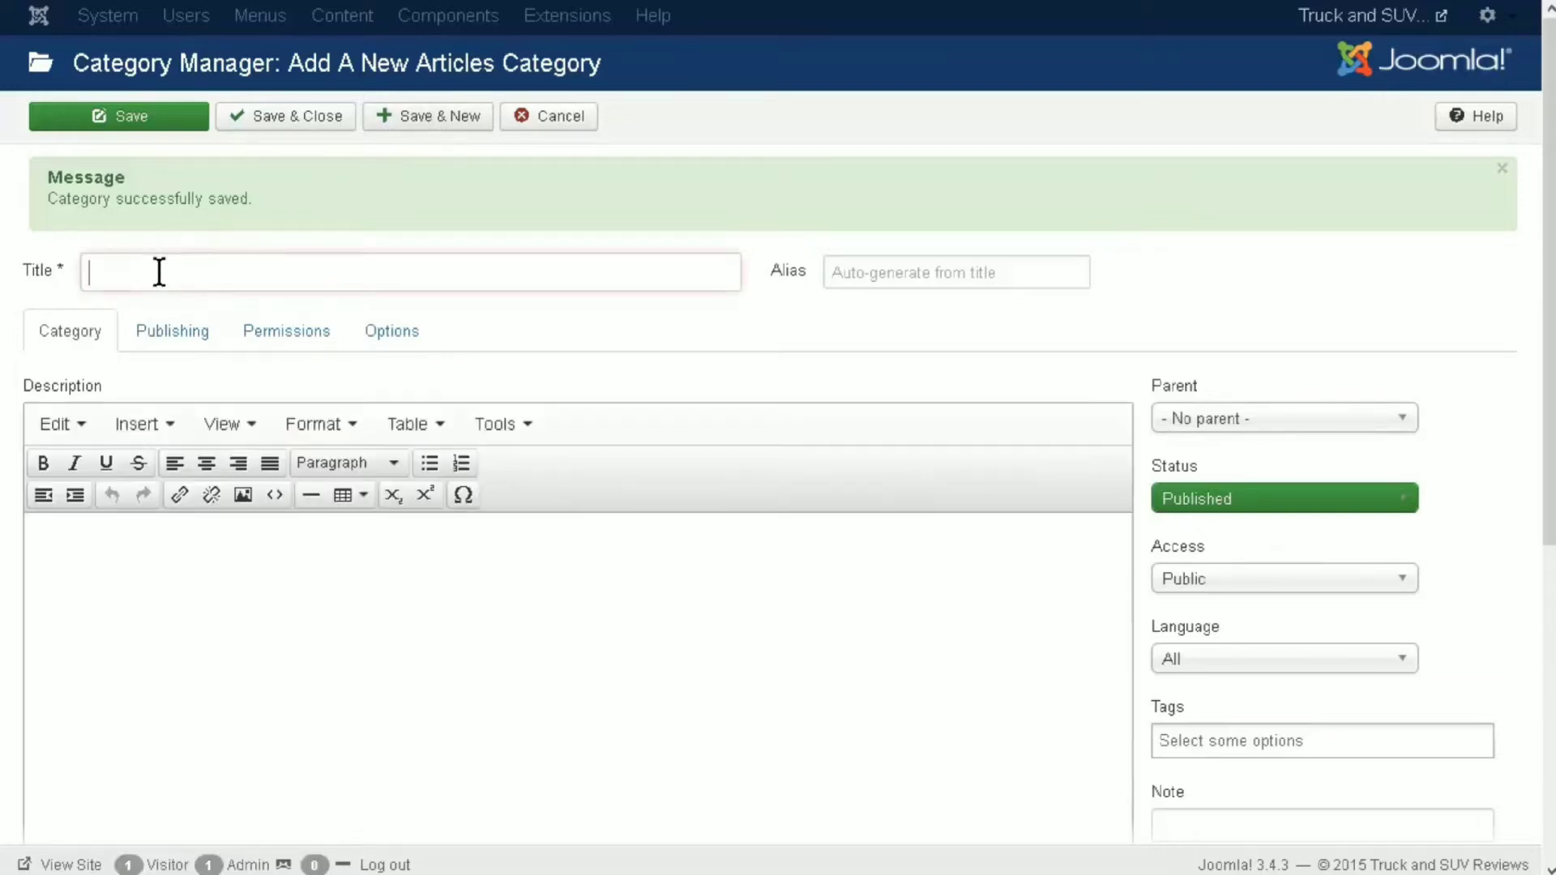
text(Crossover)
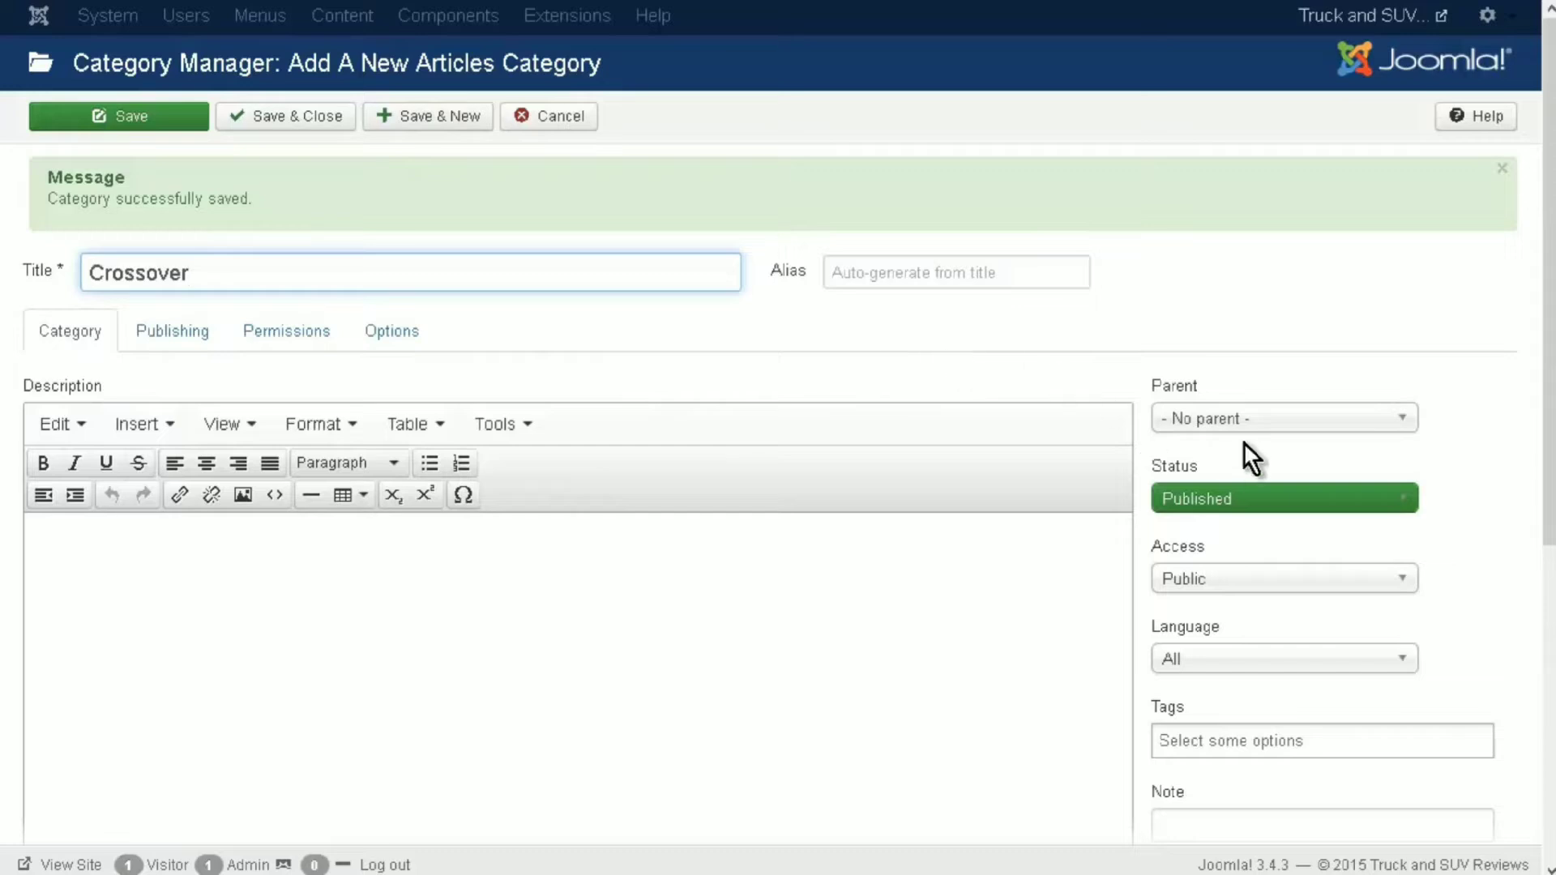
click(1255, 420)
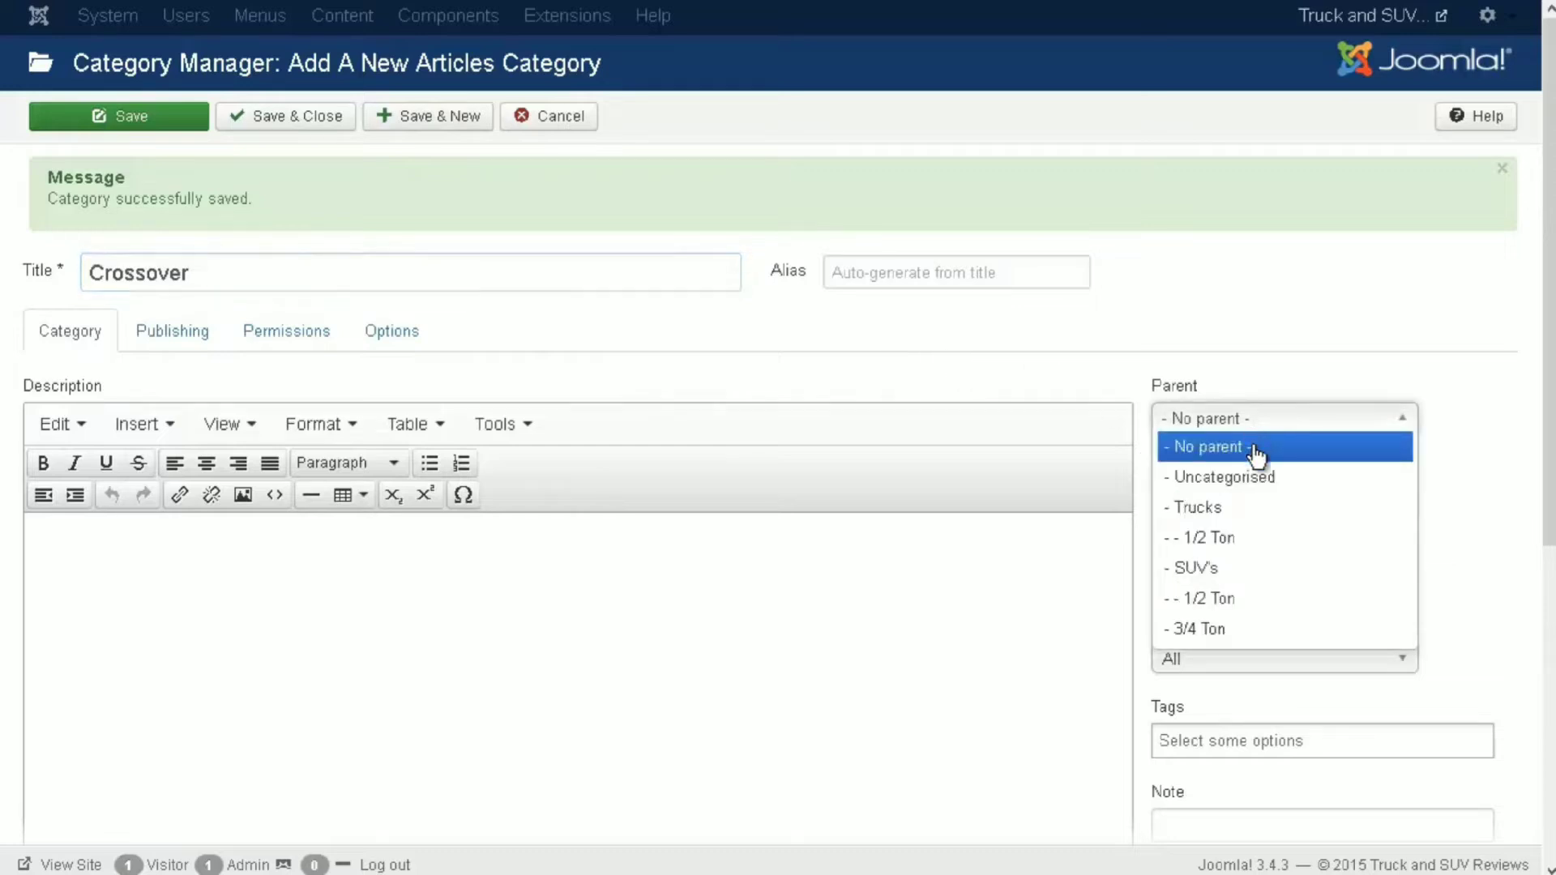
click(1252, 569)
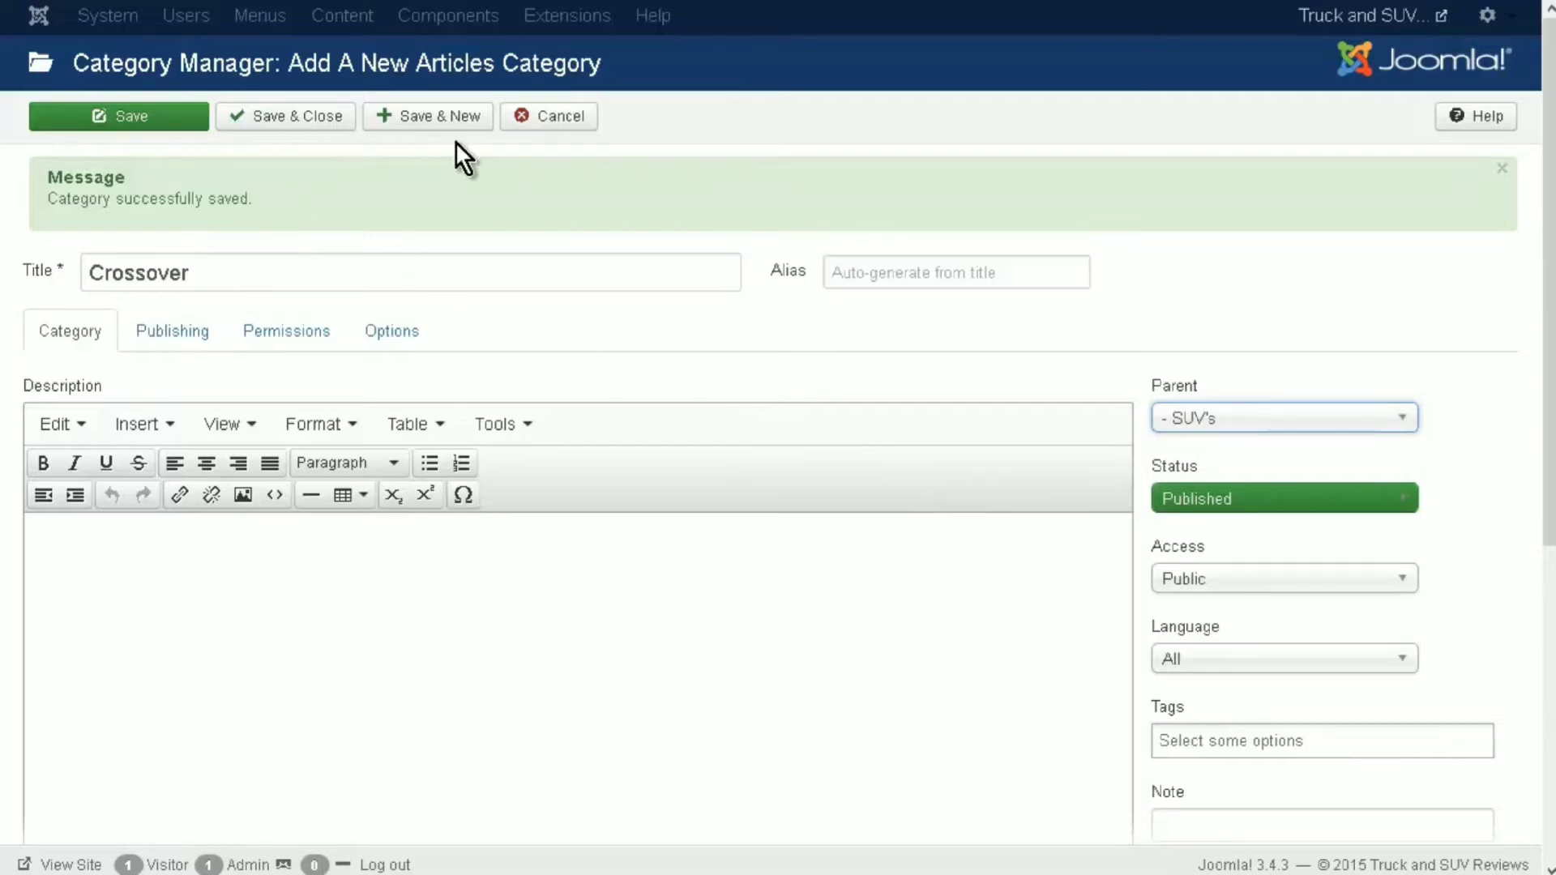
click(331, 126)
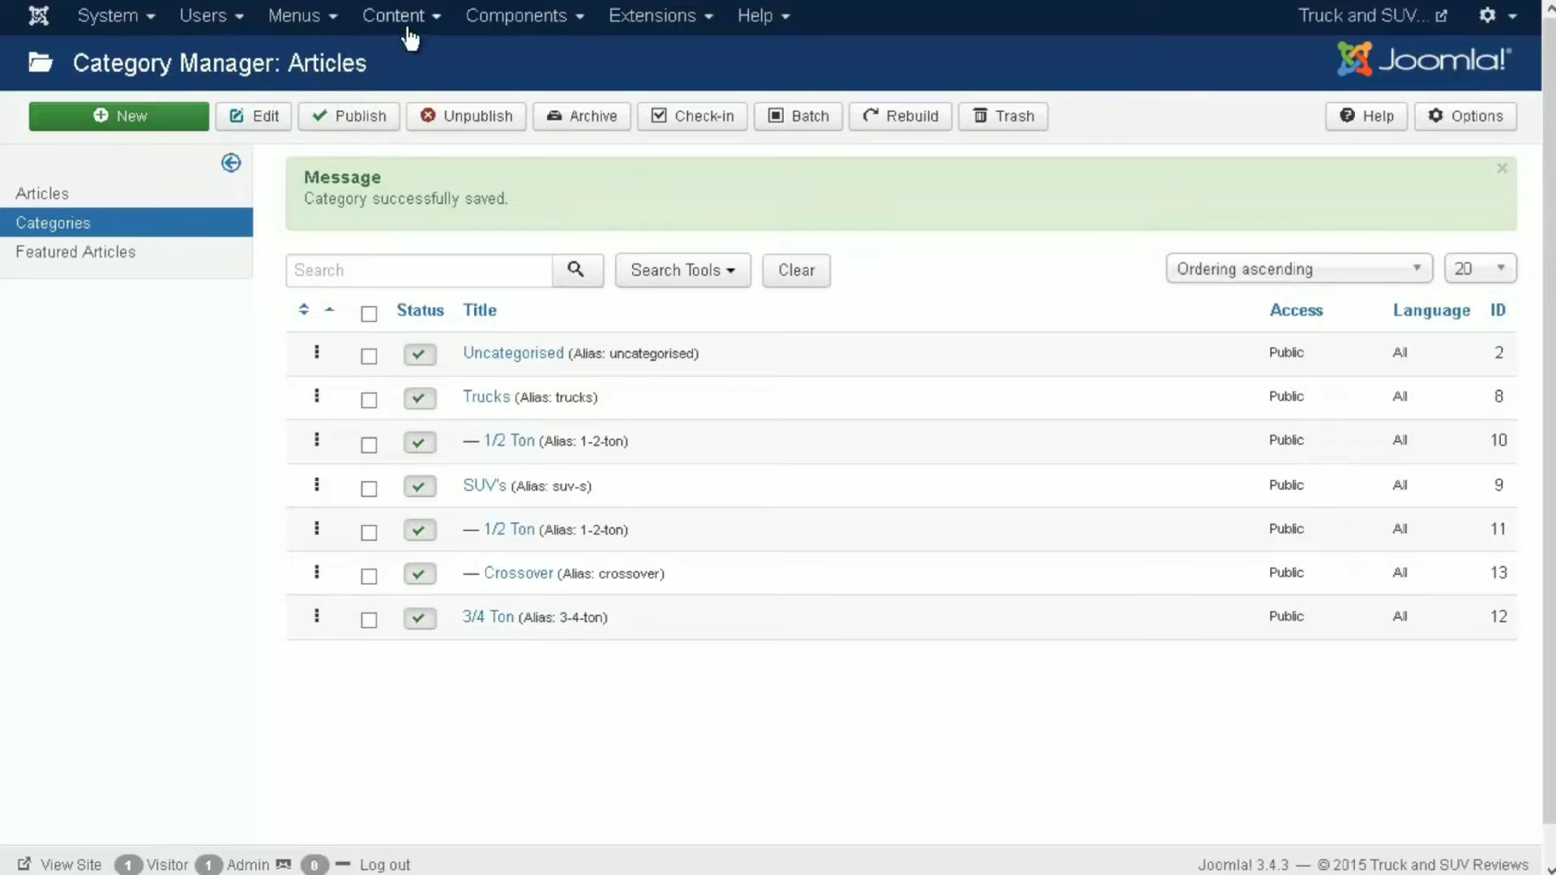
- Start a new article titled 2015 Chevrolet Silverado 1500 with its review text and assign it to the 1/2 Ton category under Trucks
click(429, 19)
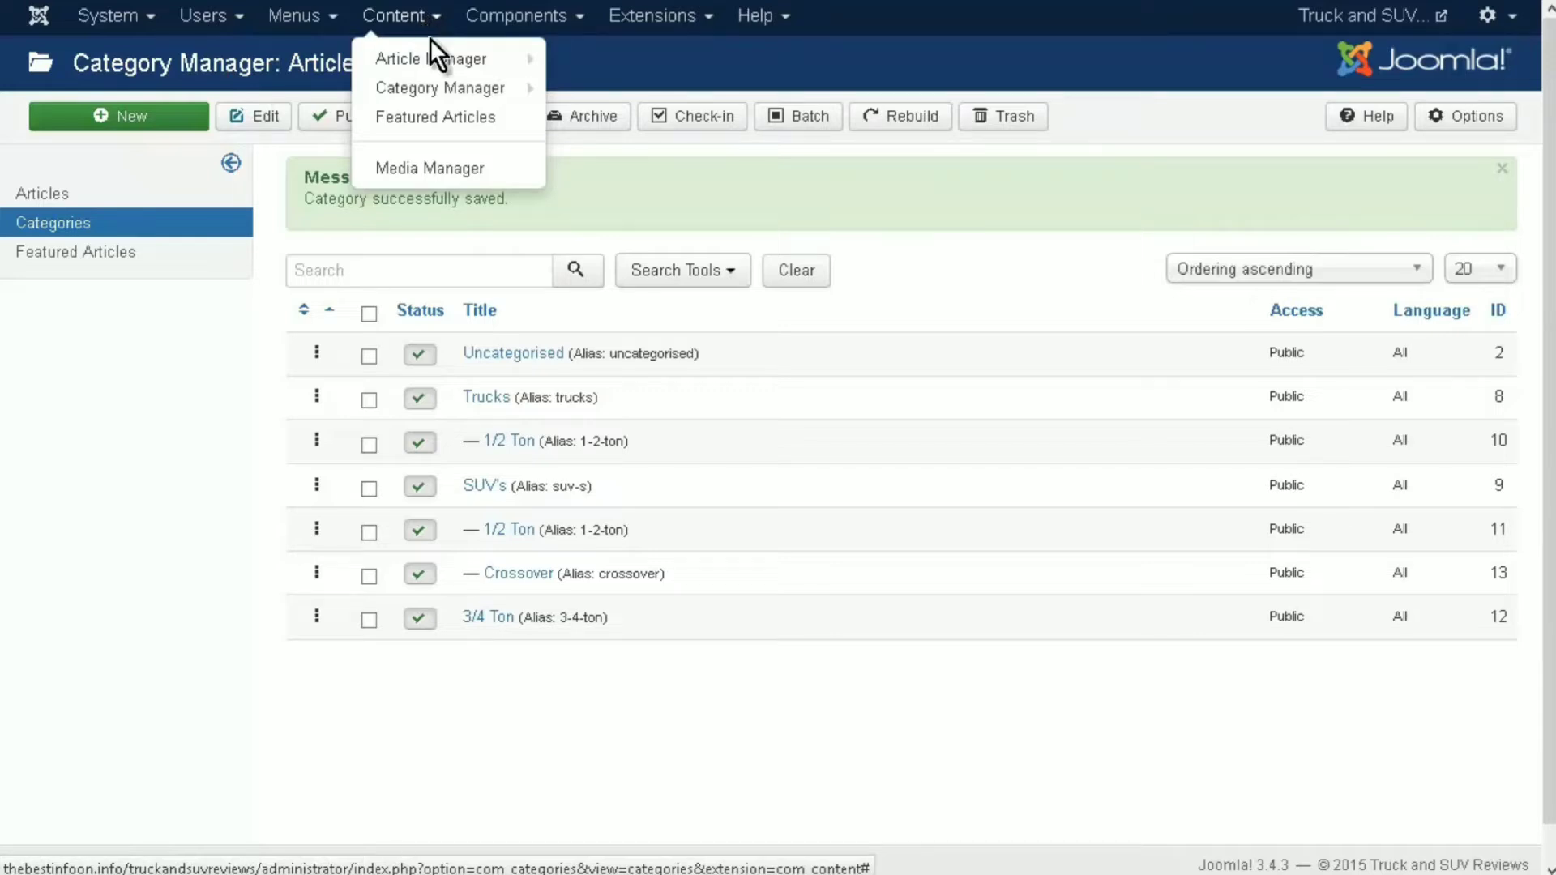
mouse_move(438, 58)
click(655, 62)
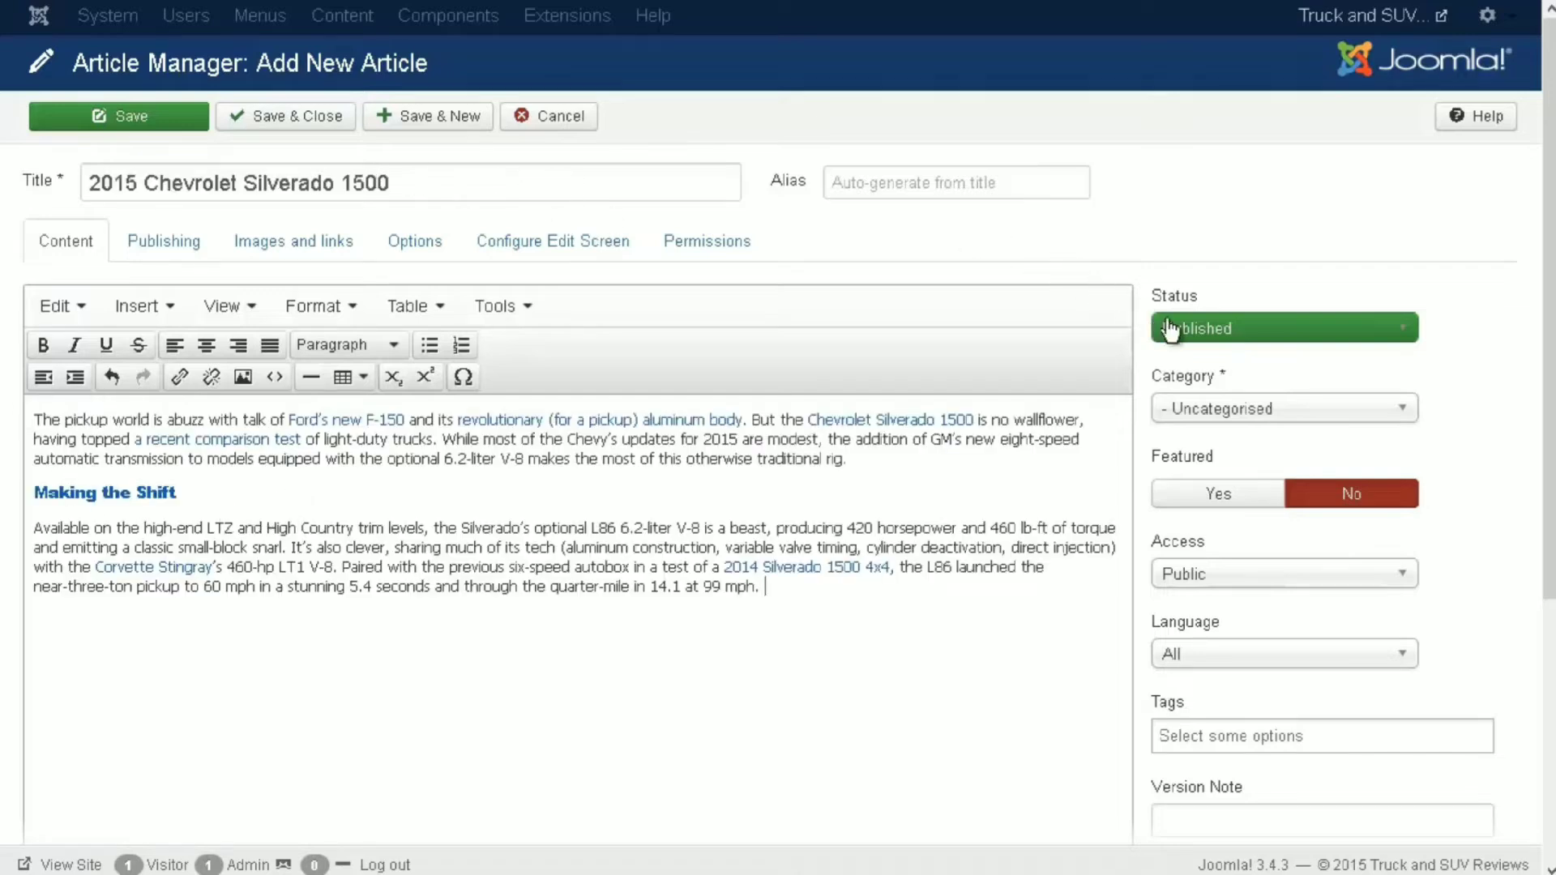
click(1400, 413)
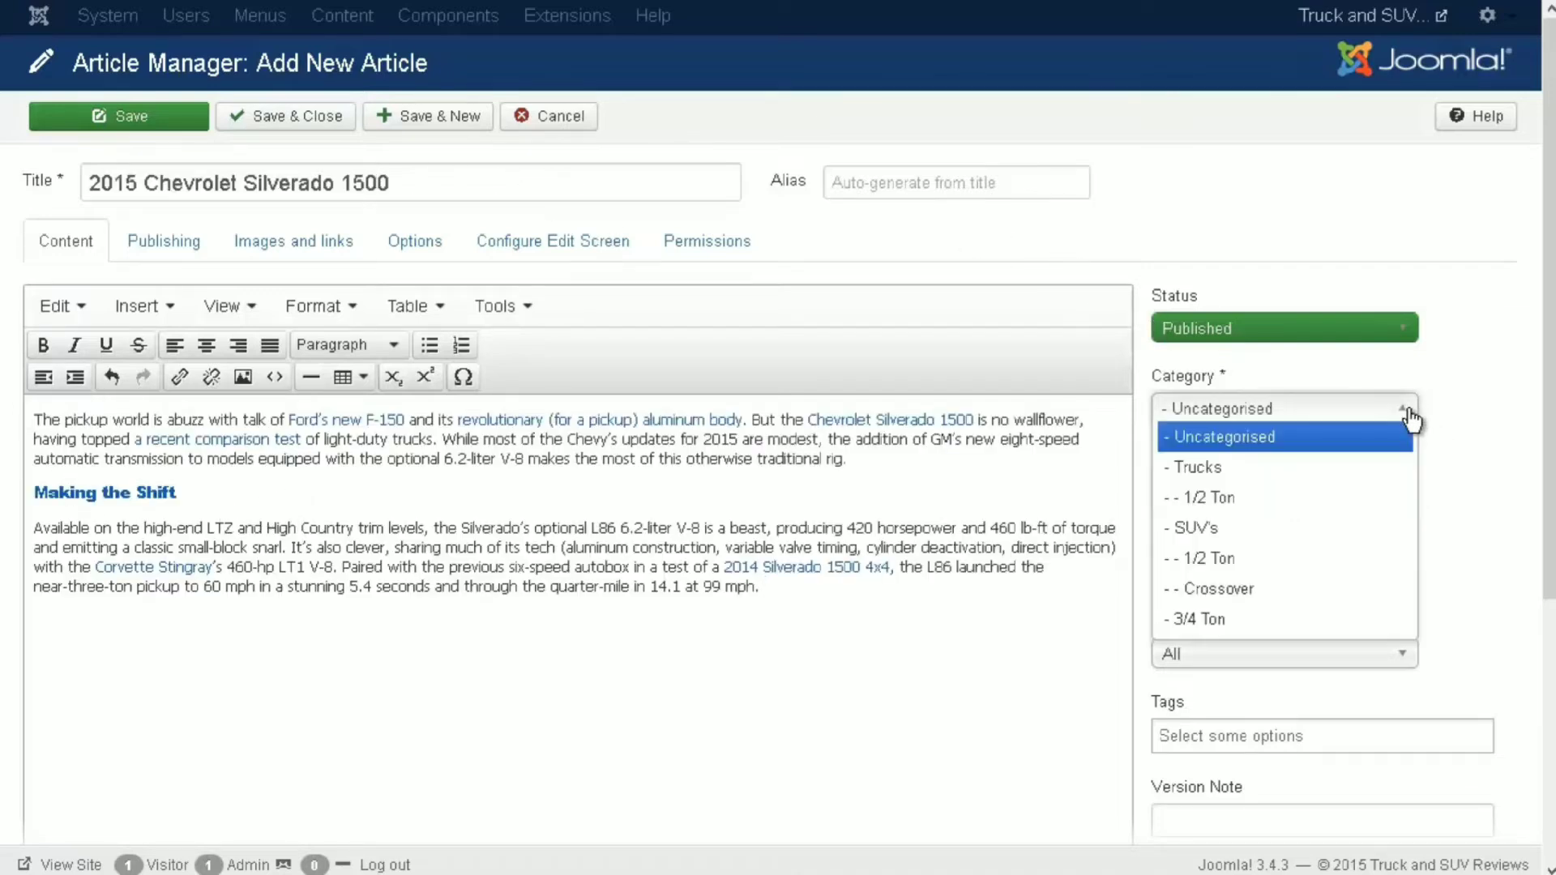
click(1318, 501)
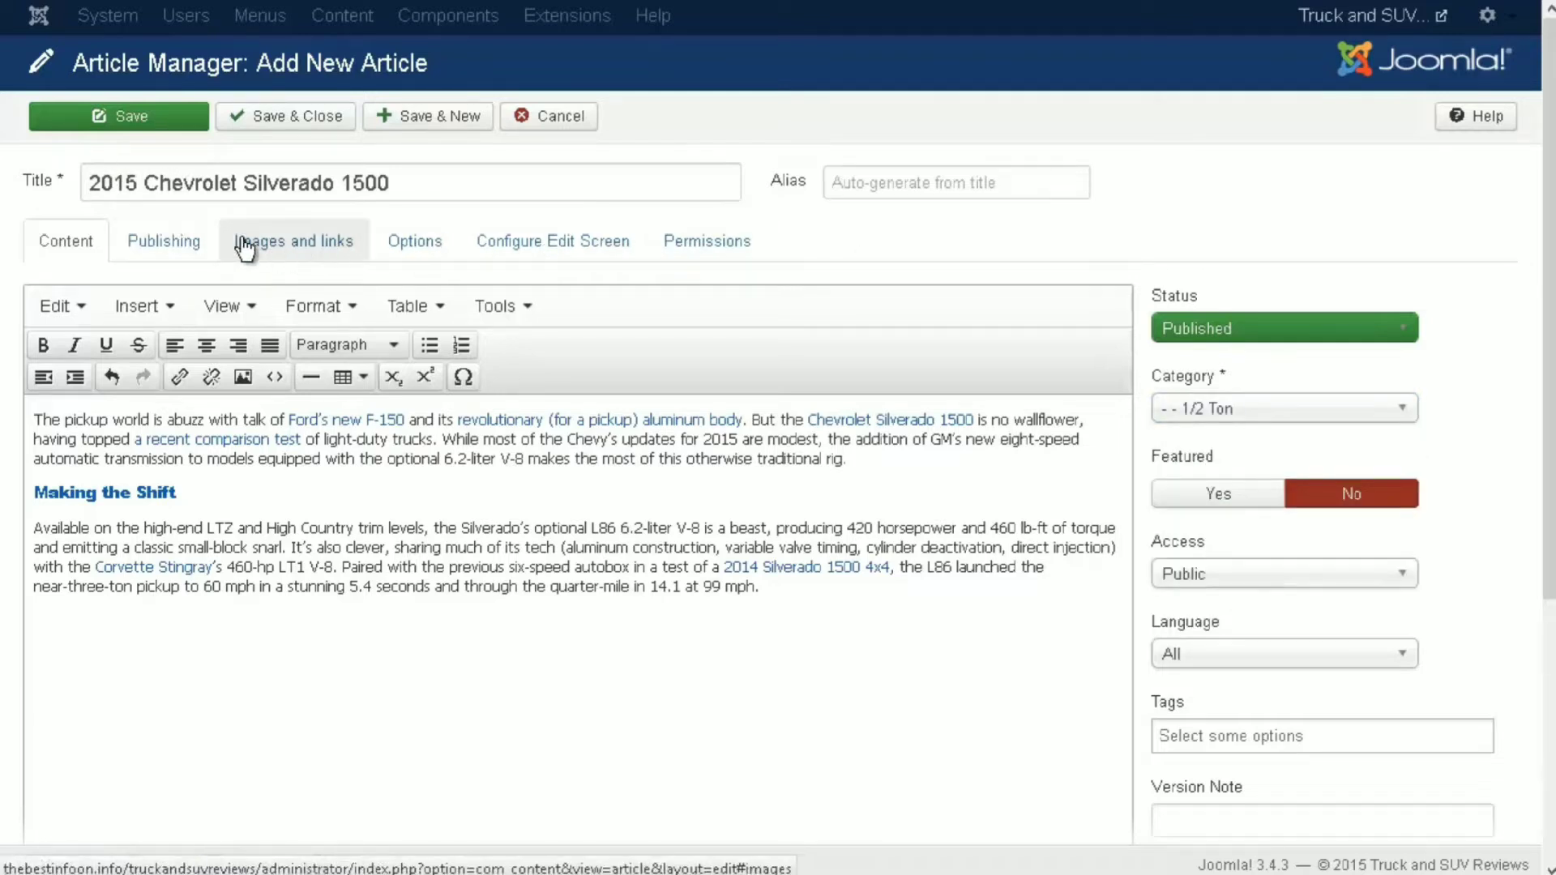
- Examine the new article's image and link fields, display options, edit screen configuration and permission settings
click(241, 240)
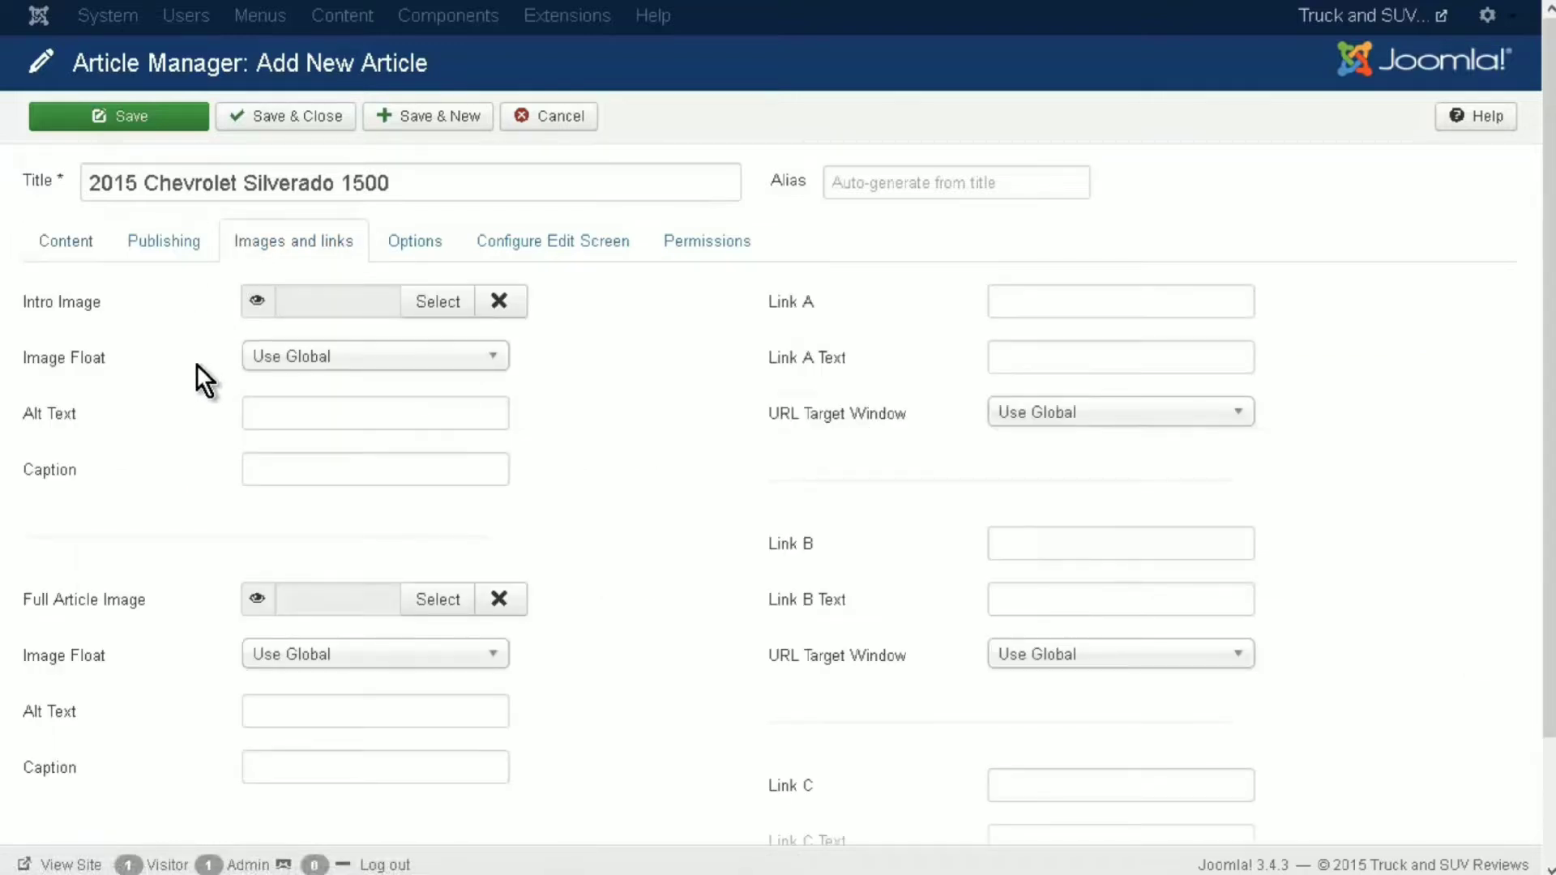
scroll(186, 558, down, 2)
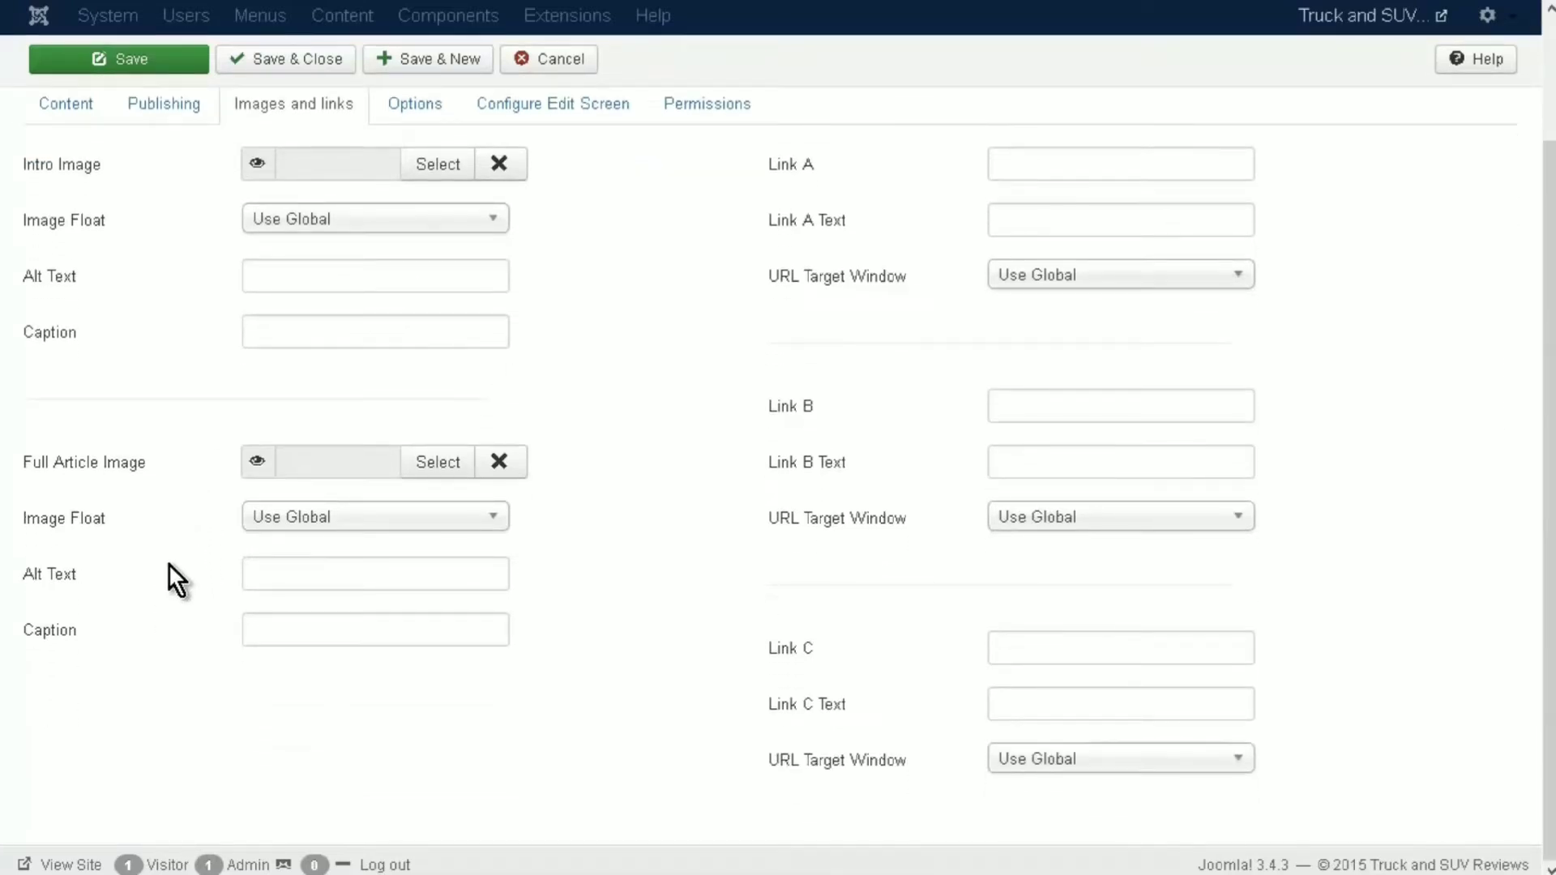
scroll(172, 580, up, 2)
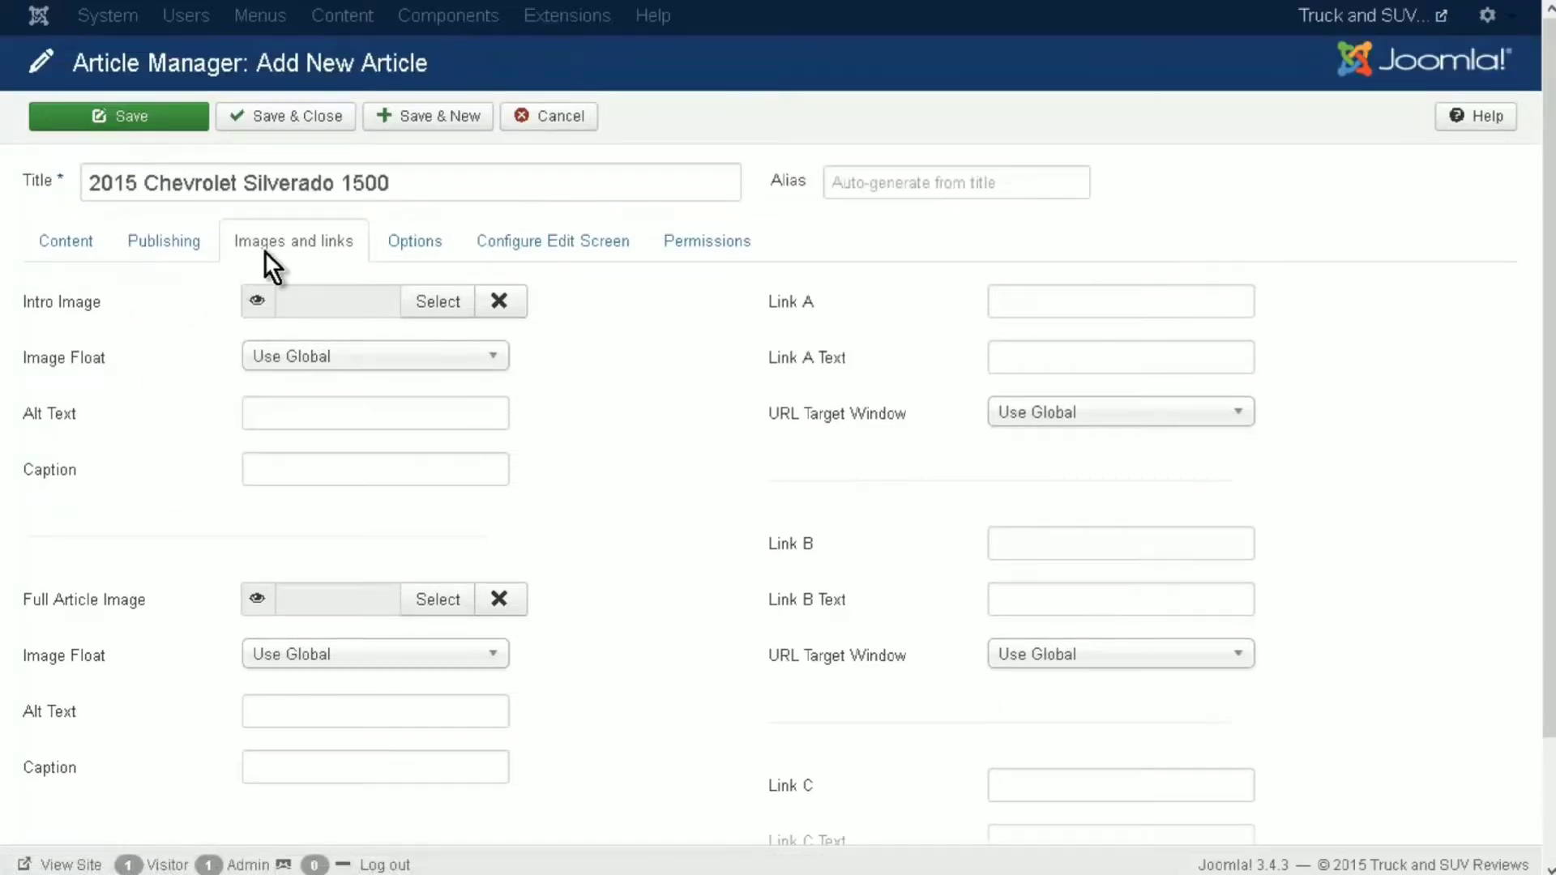
click(416, 241)
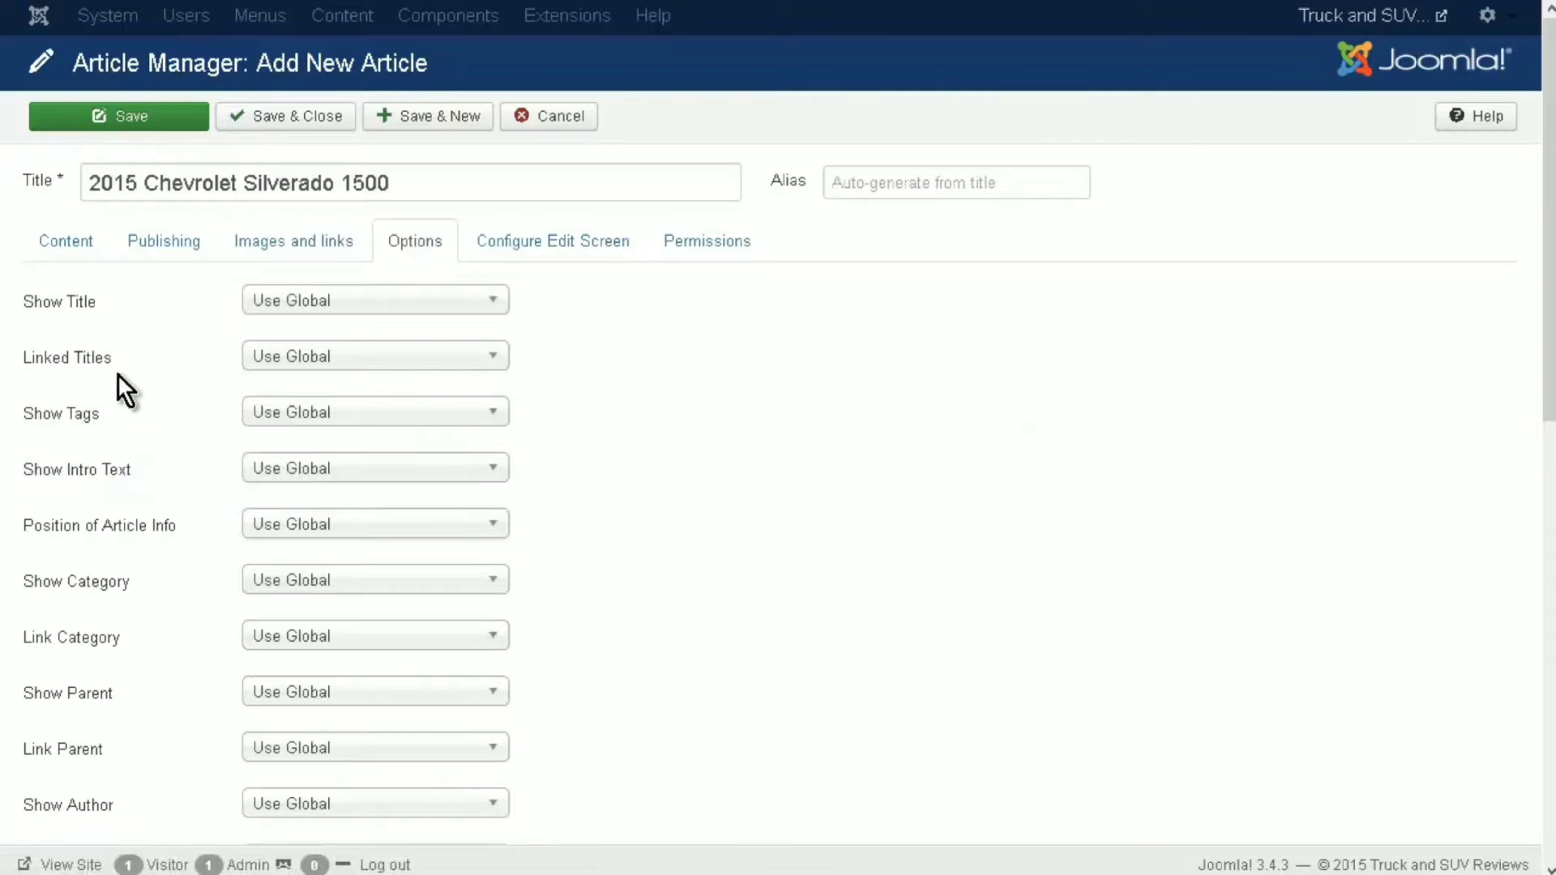
scroll(144, 488, down, 2)
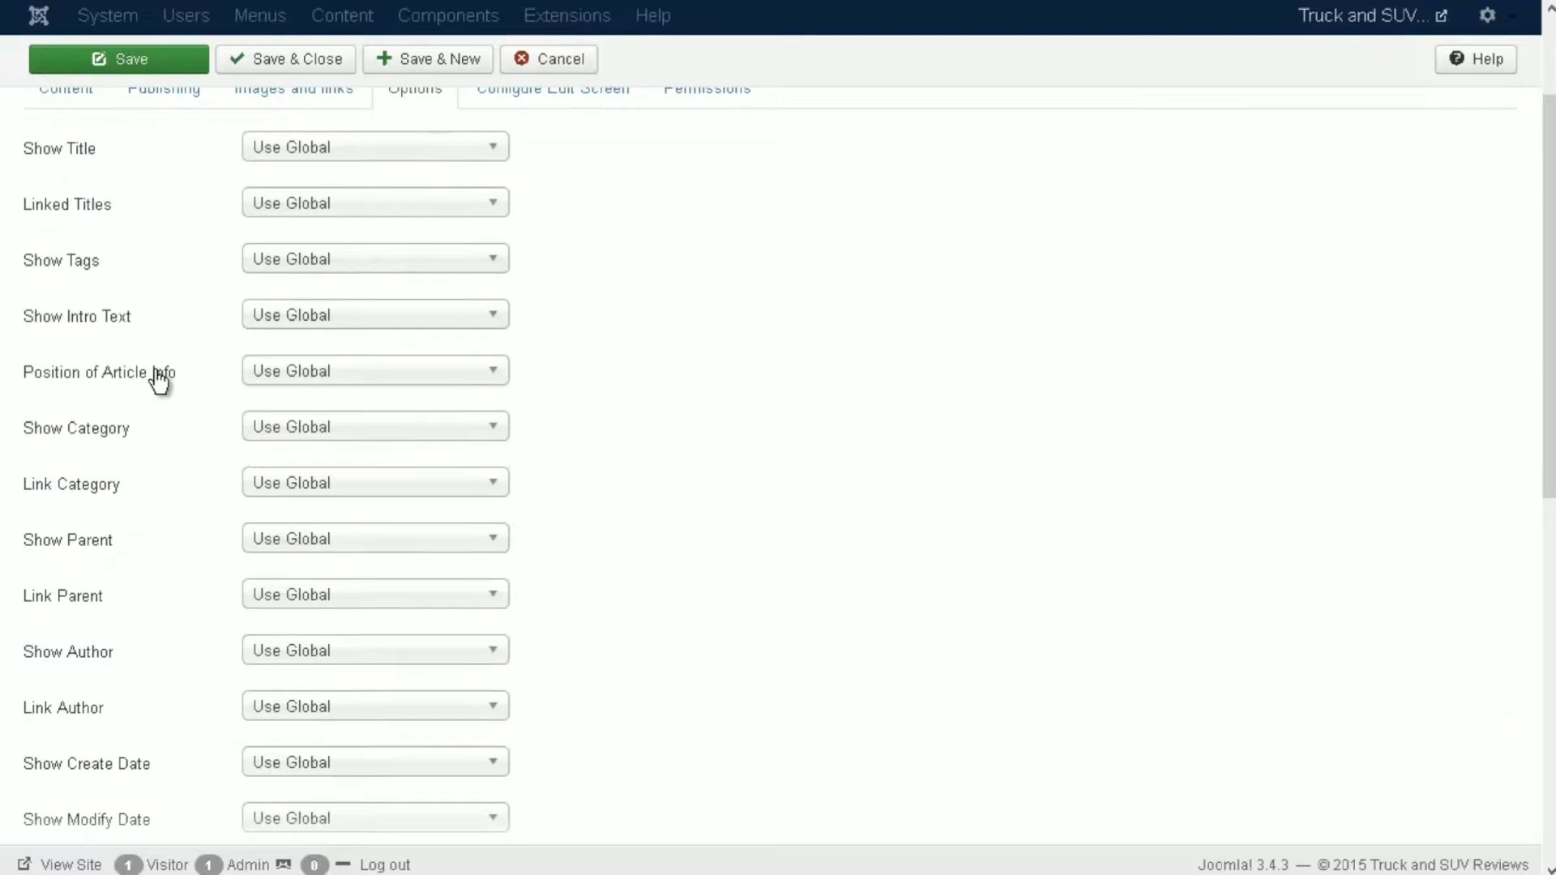
scroll(147, 483, down, 2)
scroll(149, 485, down, 7)
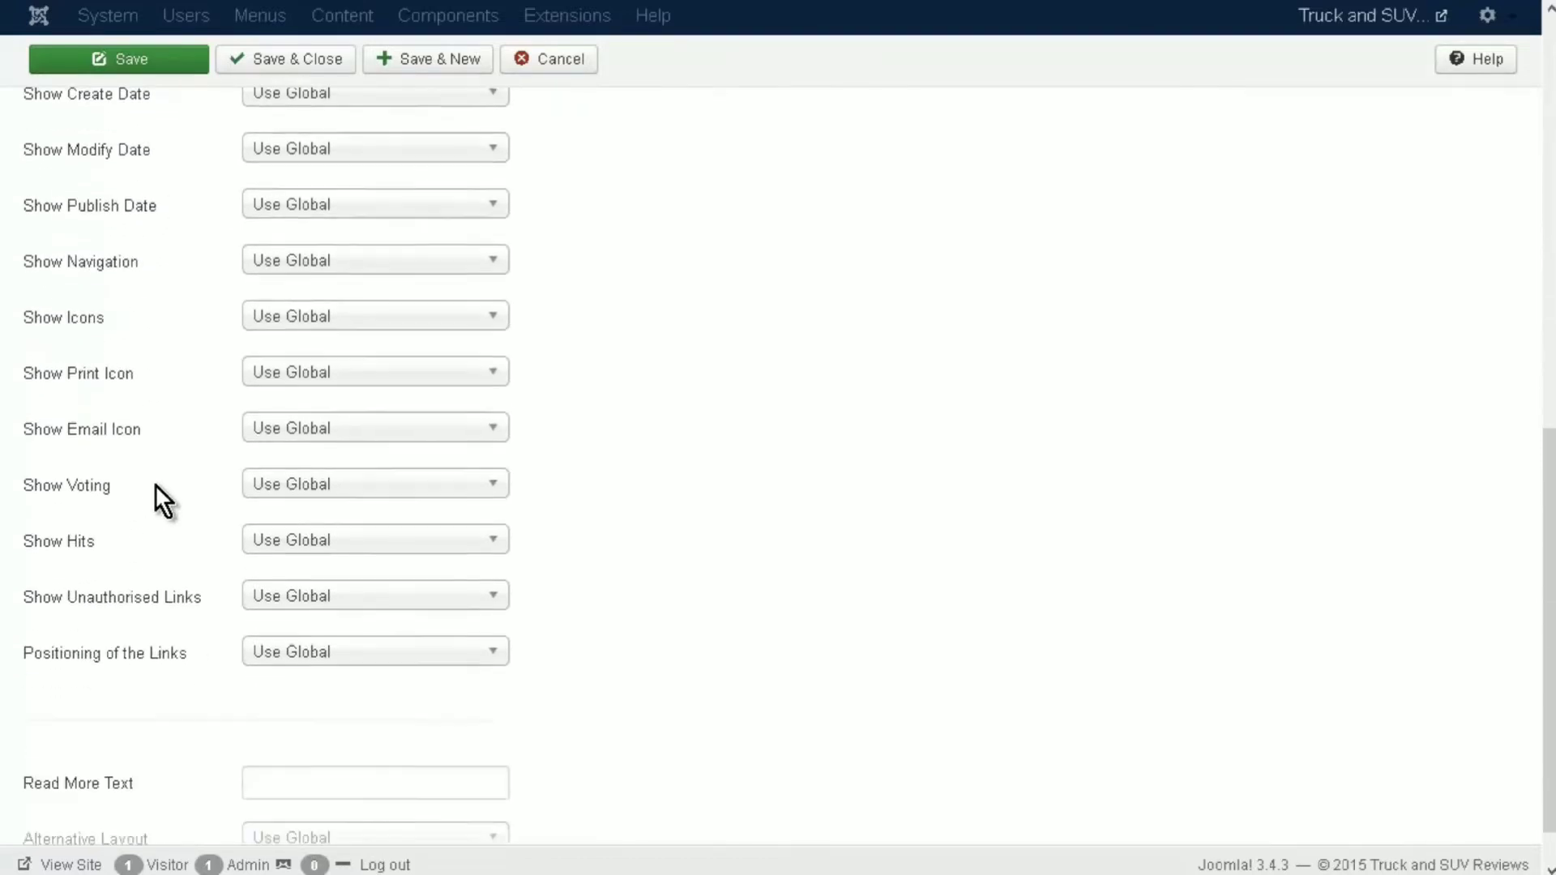
scroll(159, 483, up, 6)
scroll(159, 483, up, 2)
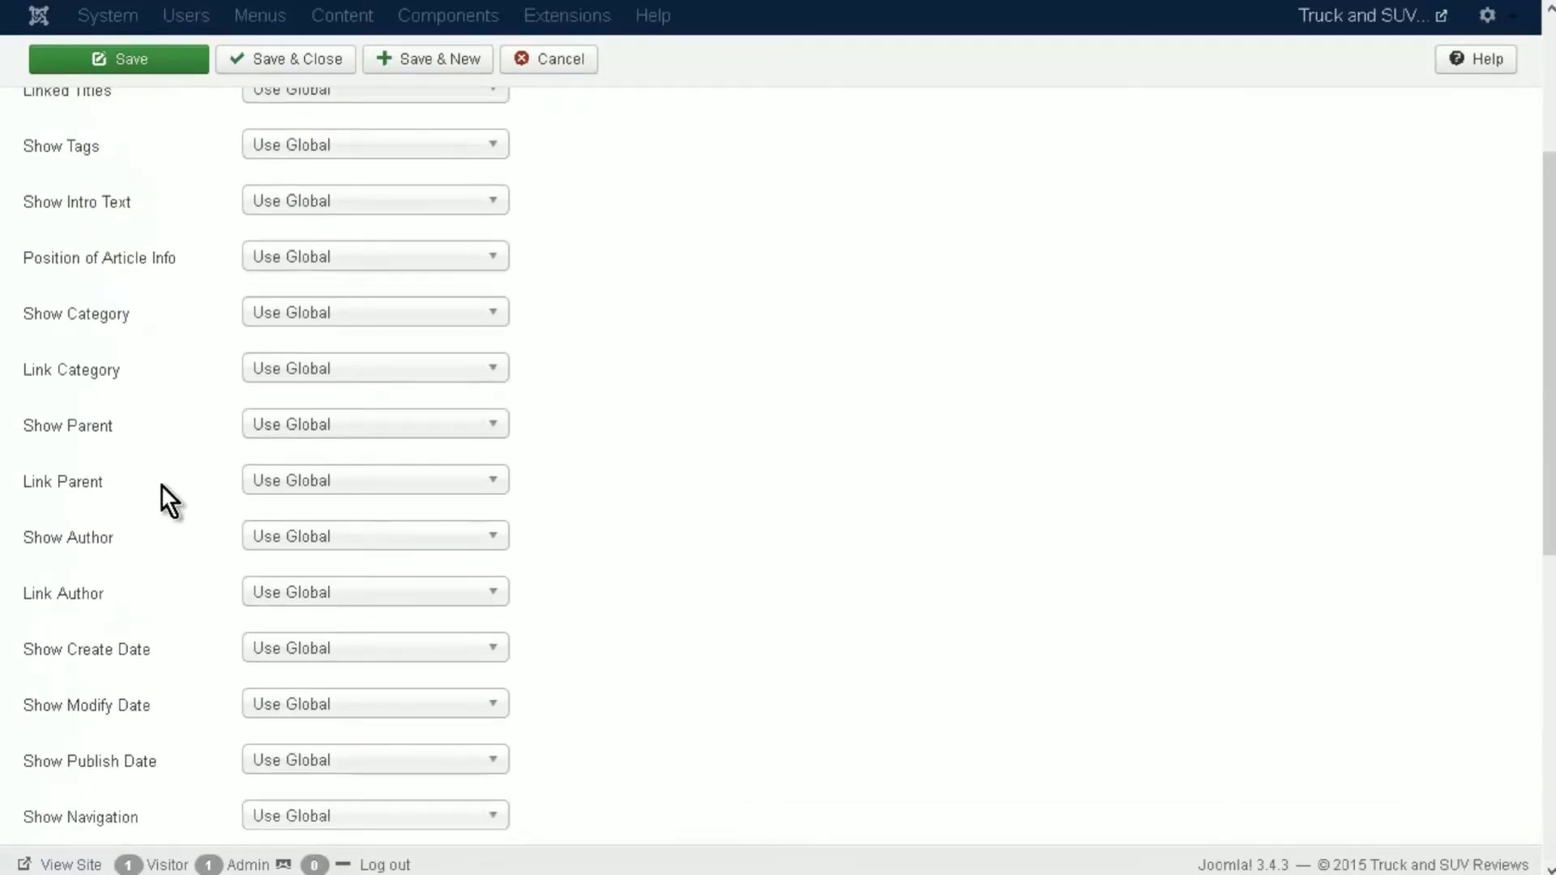
scroll(162, 485, up, 4)
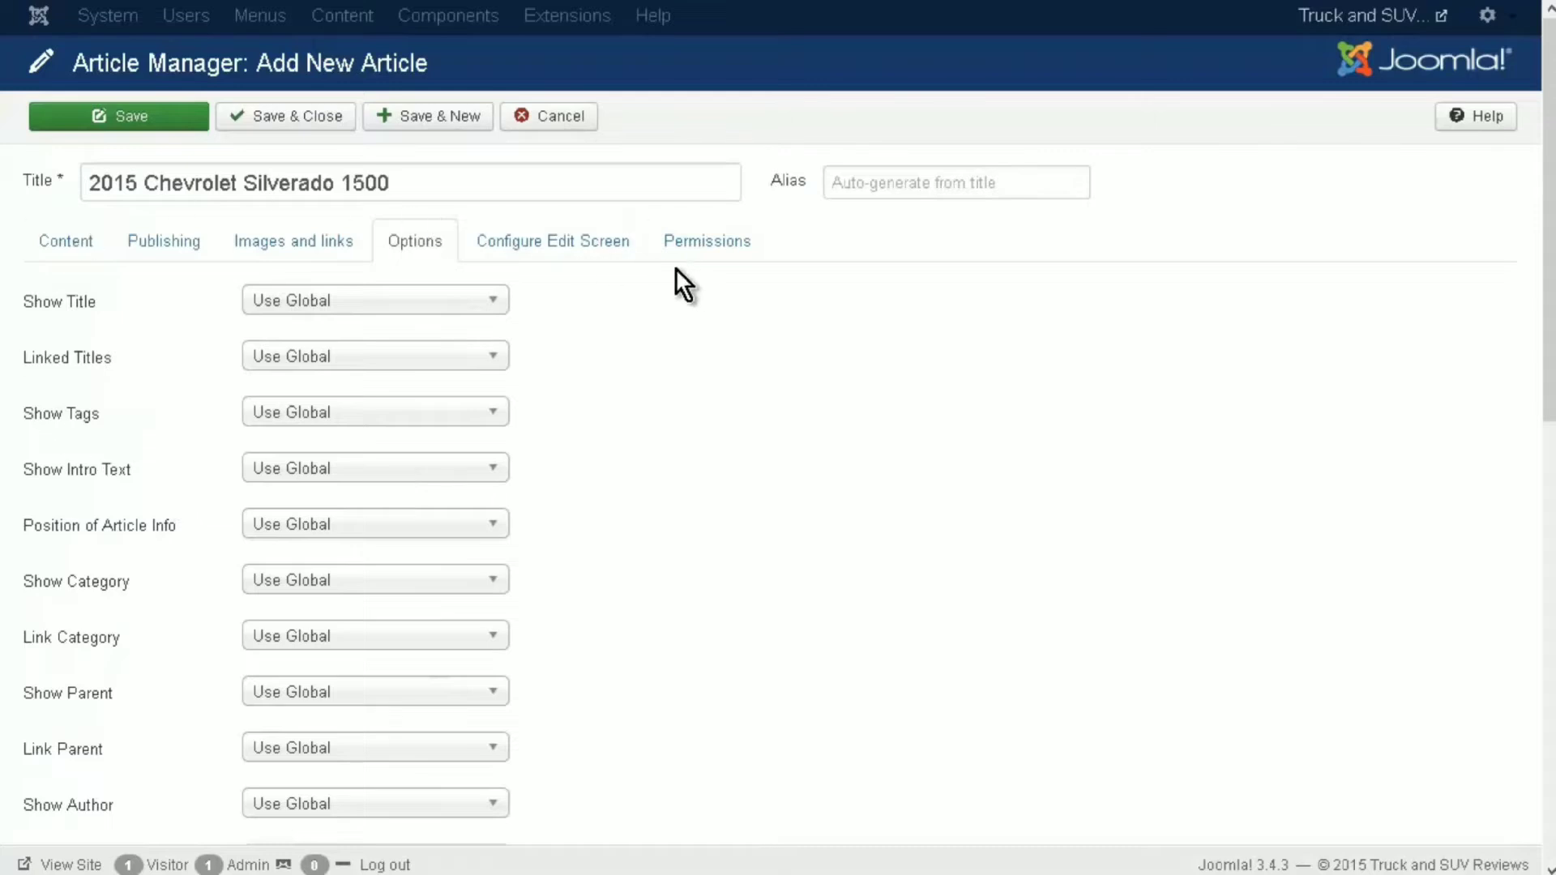
click(523, 243)
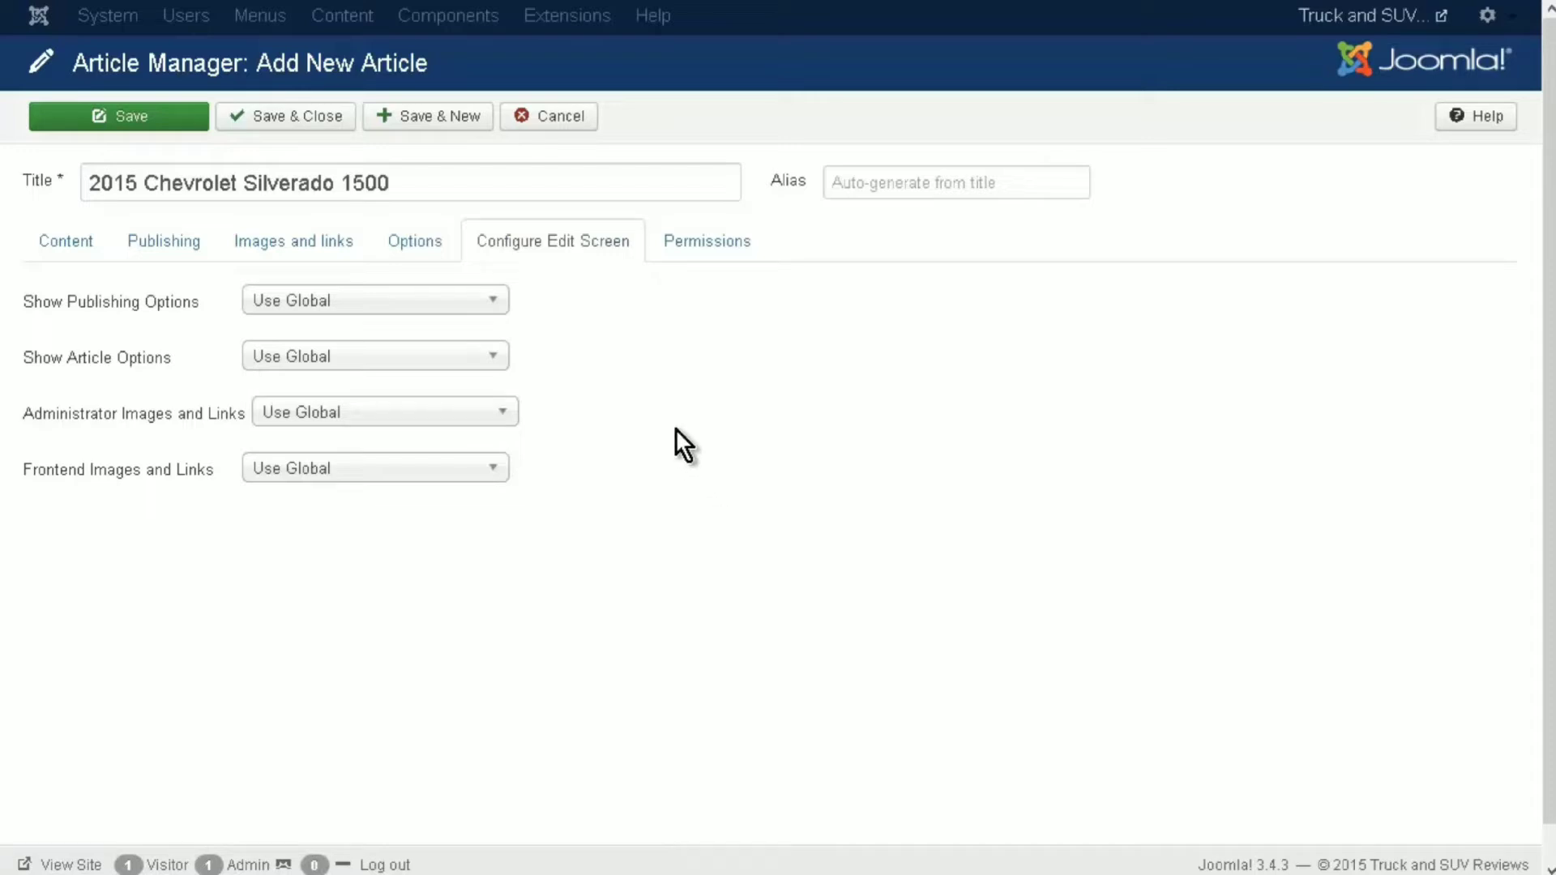
click(728, 251)
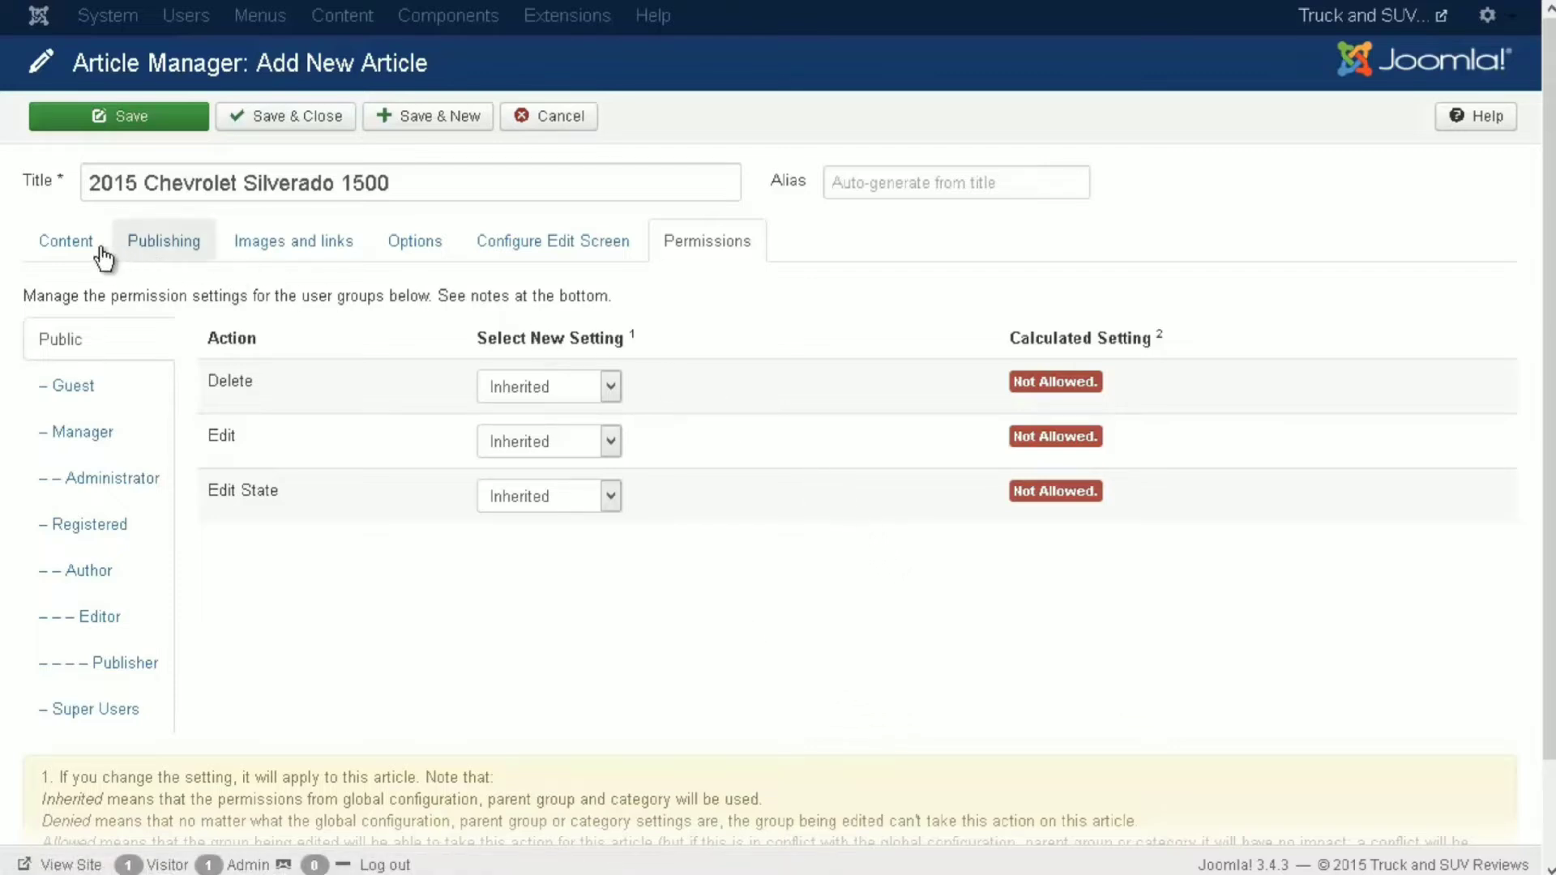
- Save the new Silverado article, preview the site and return to the article list
click(145, 120)
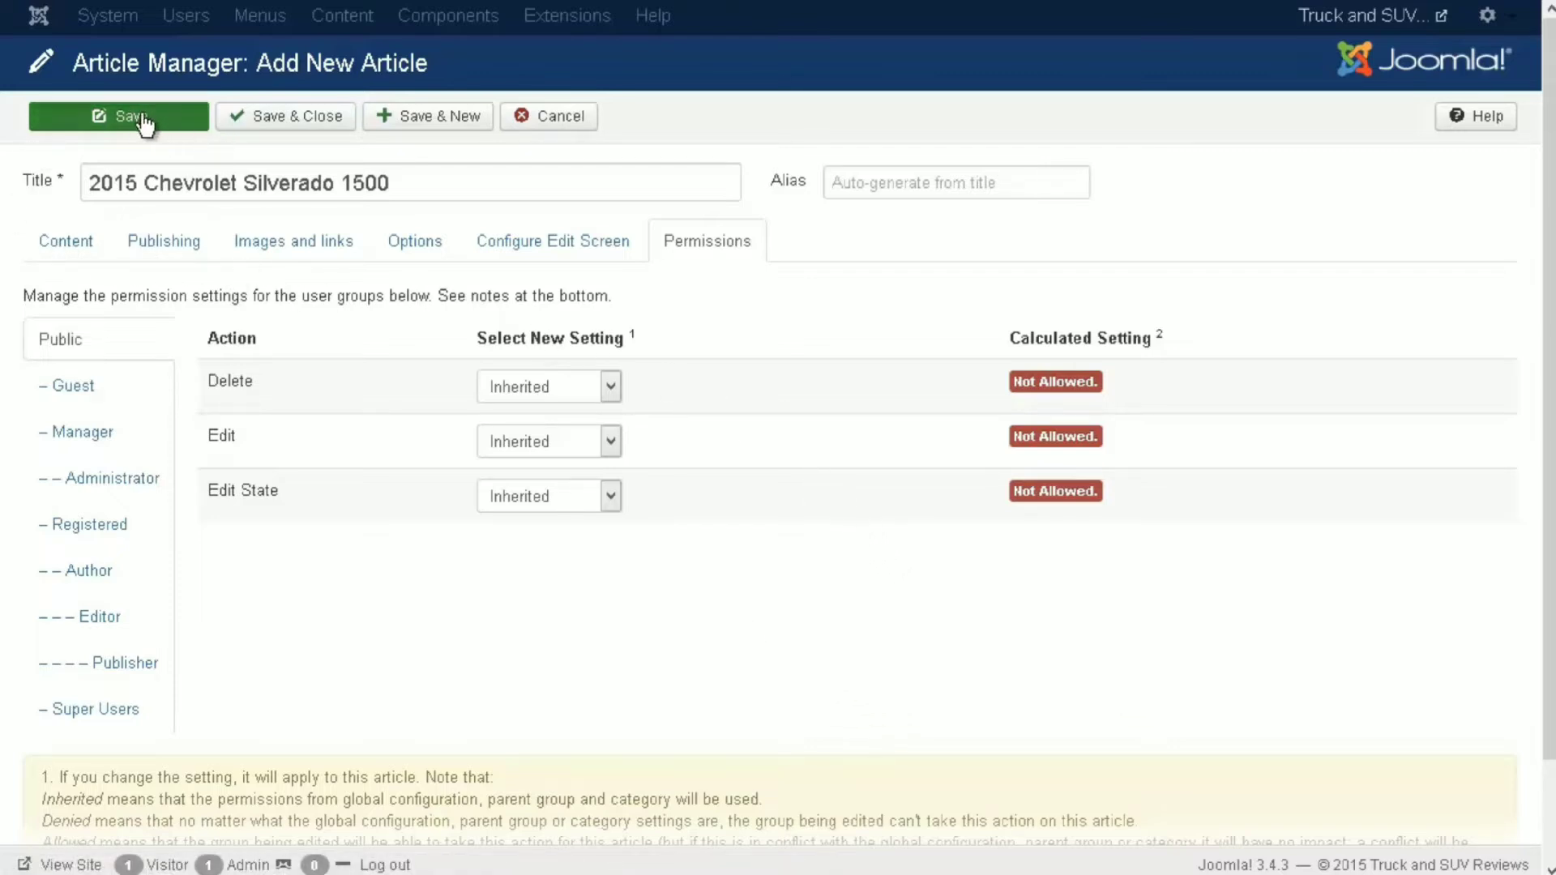
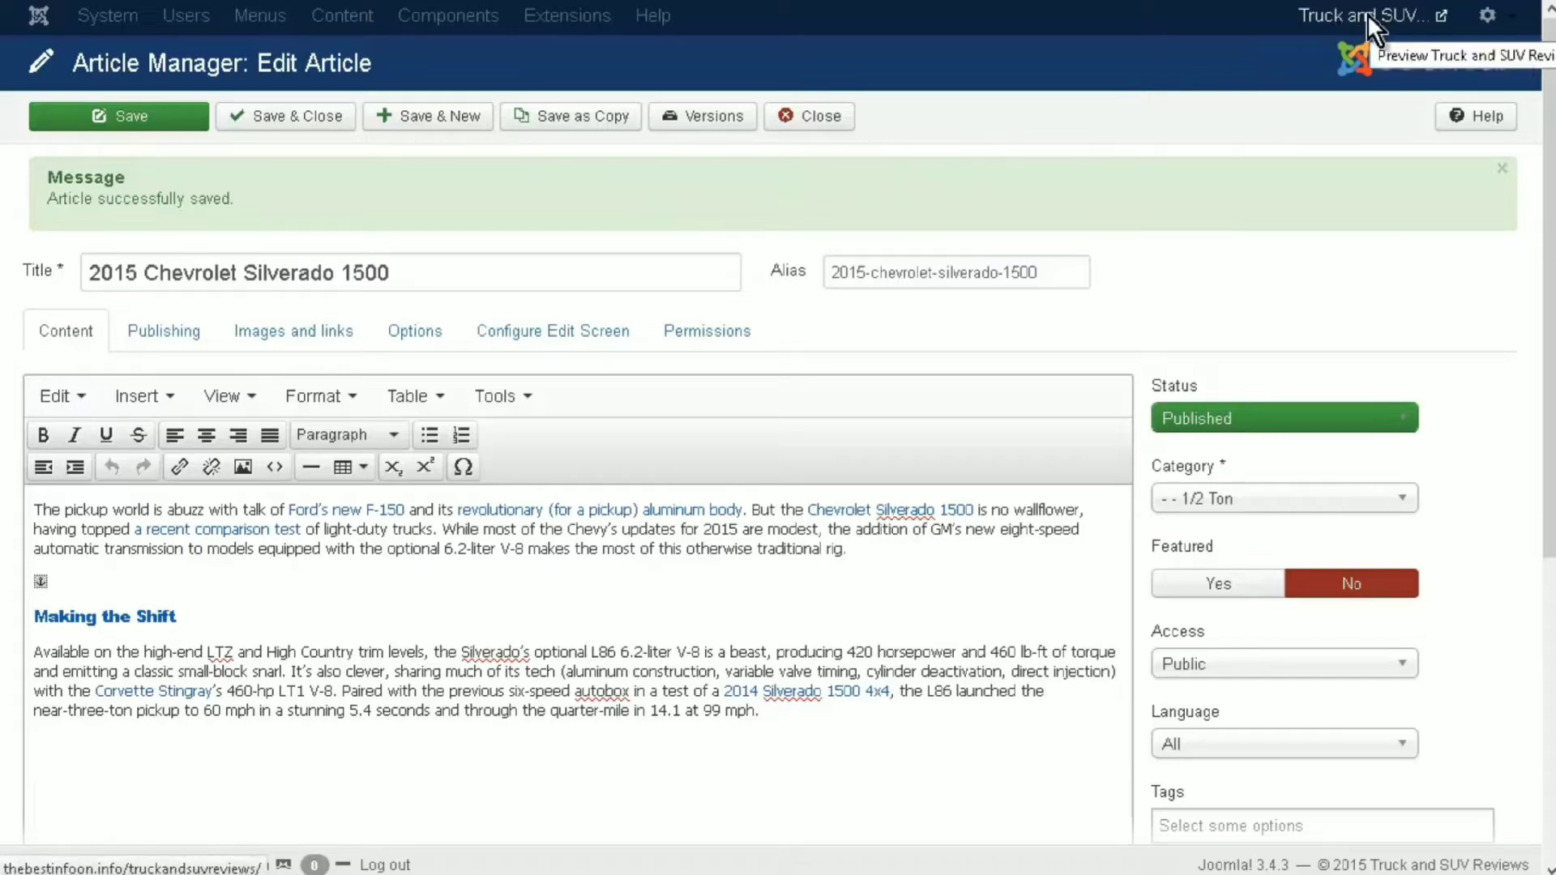
click(1369, 18)
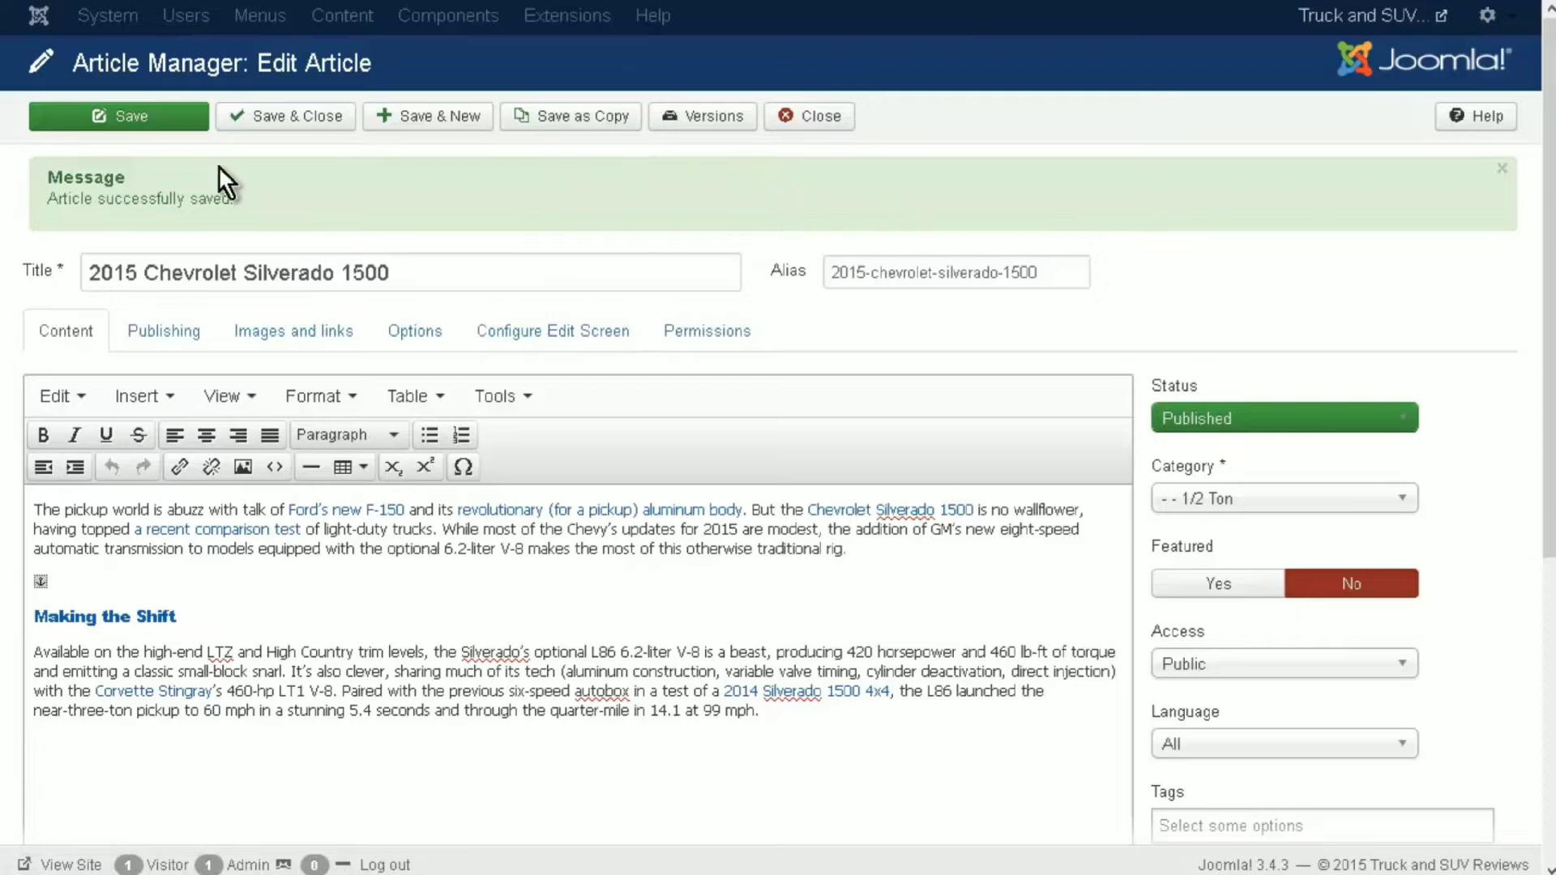
click(851, 127)
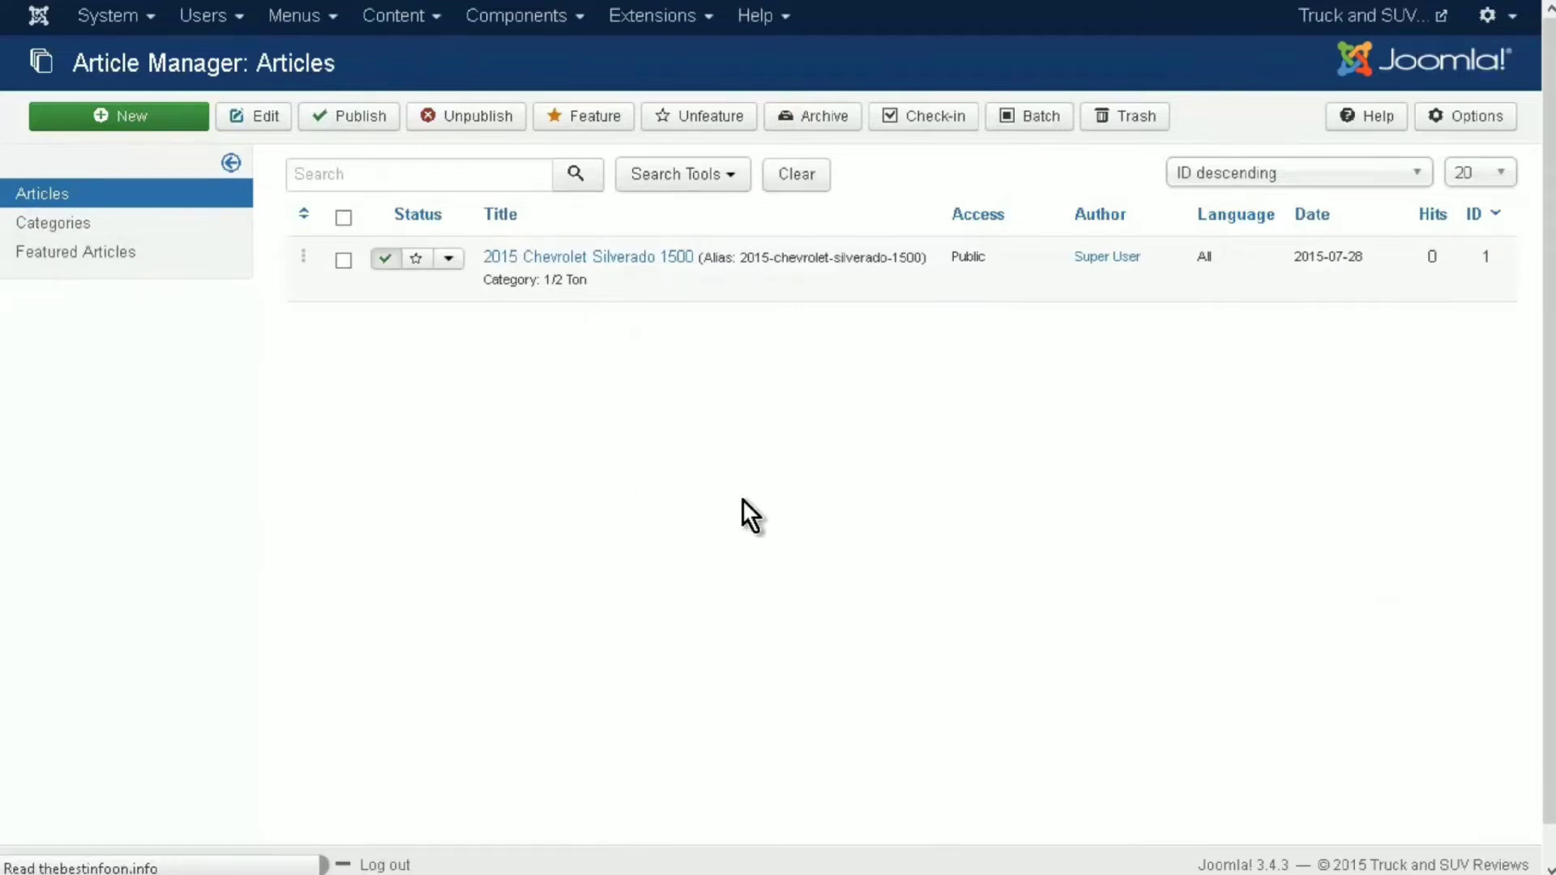
key(alt+Left)
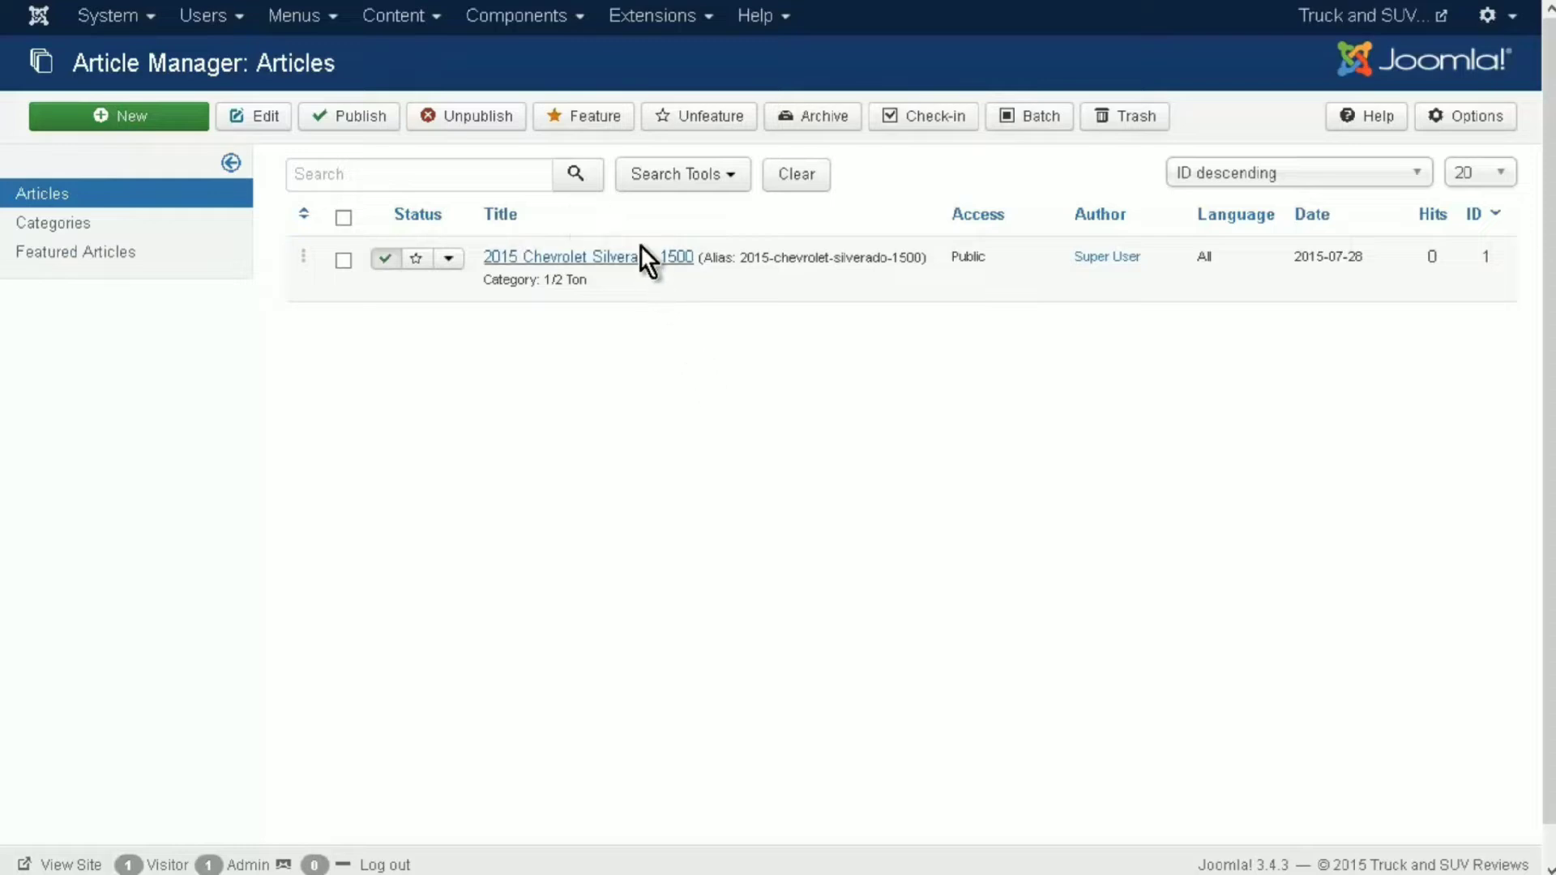
- Reopen the 2015 Chevrolet Silverado 1500 article and examine its intro and full article image fields
click(625, 260)
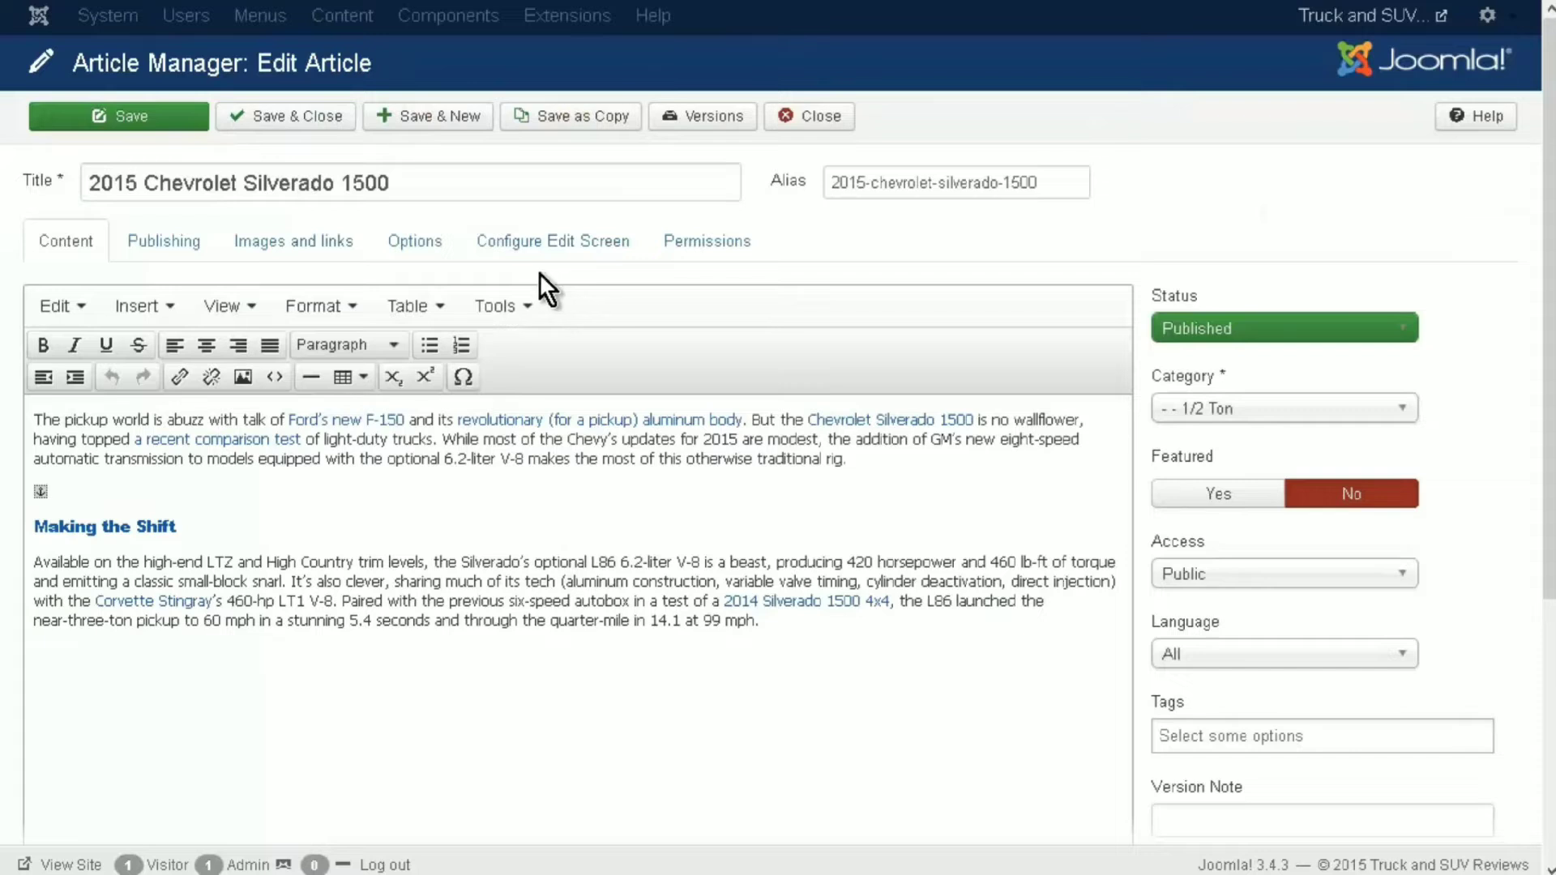
click(324, 247)
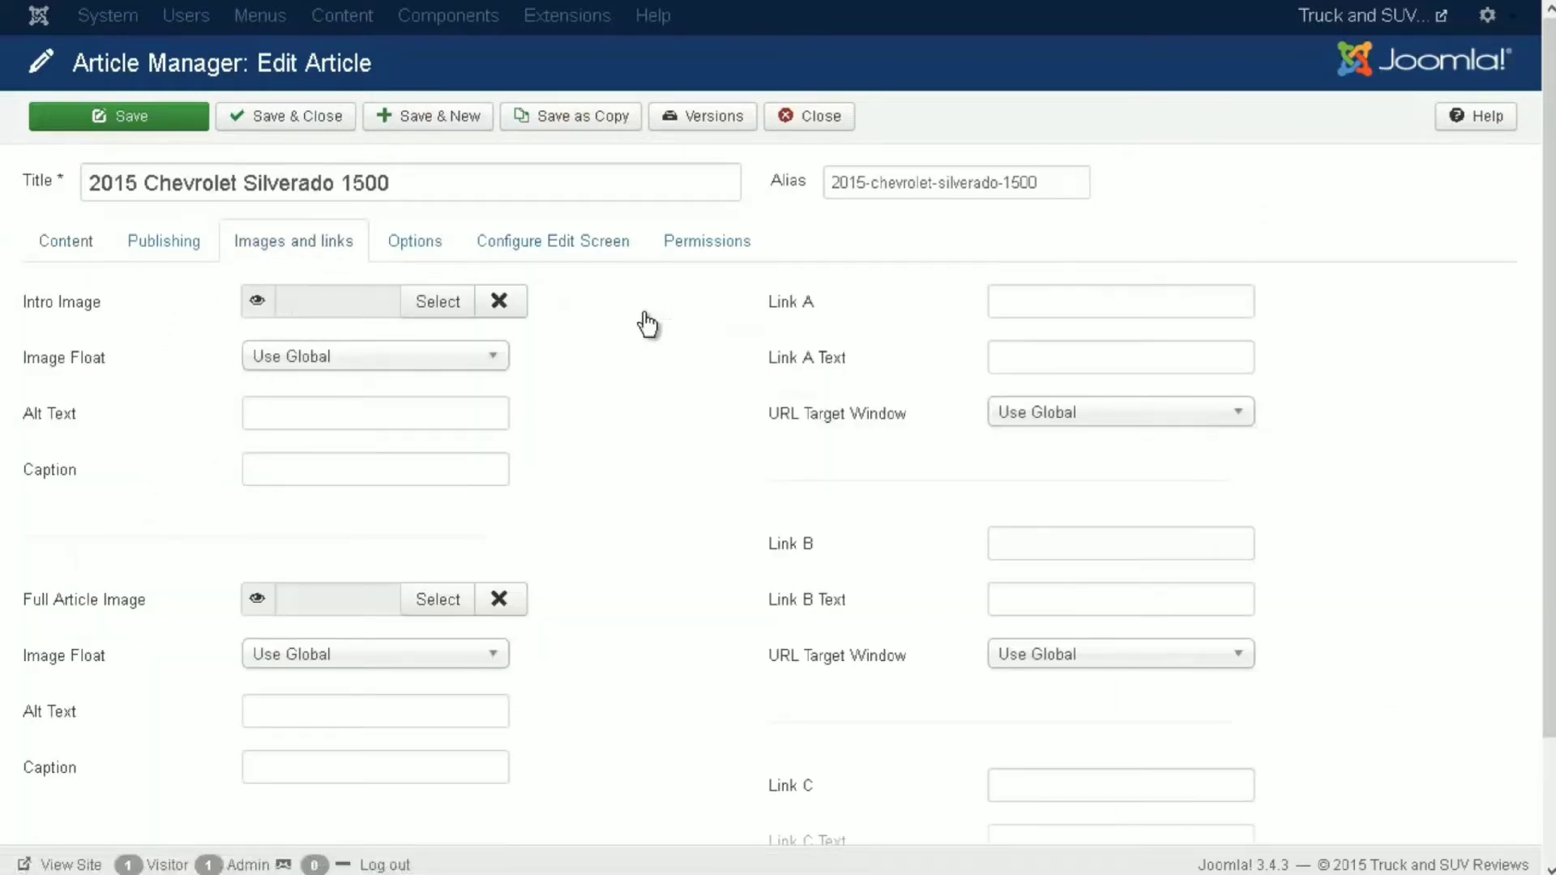
mouse_move(67, 306)
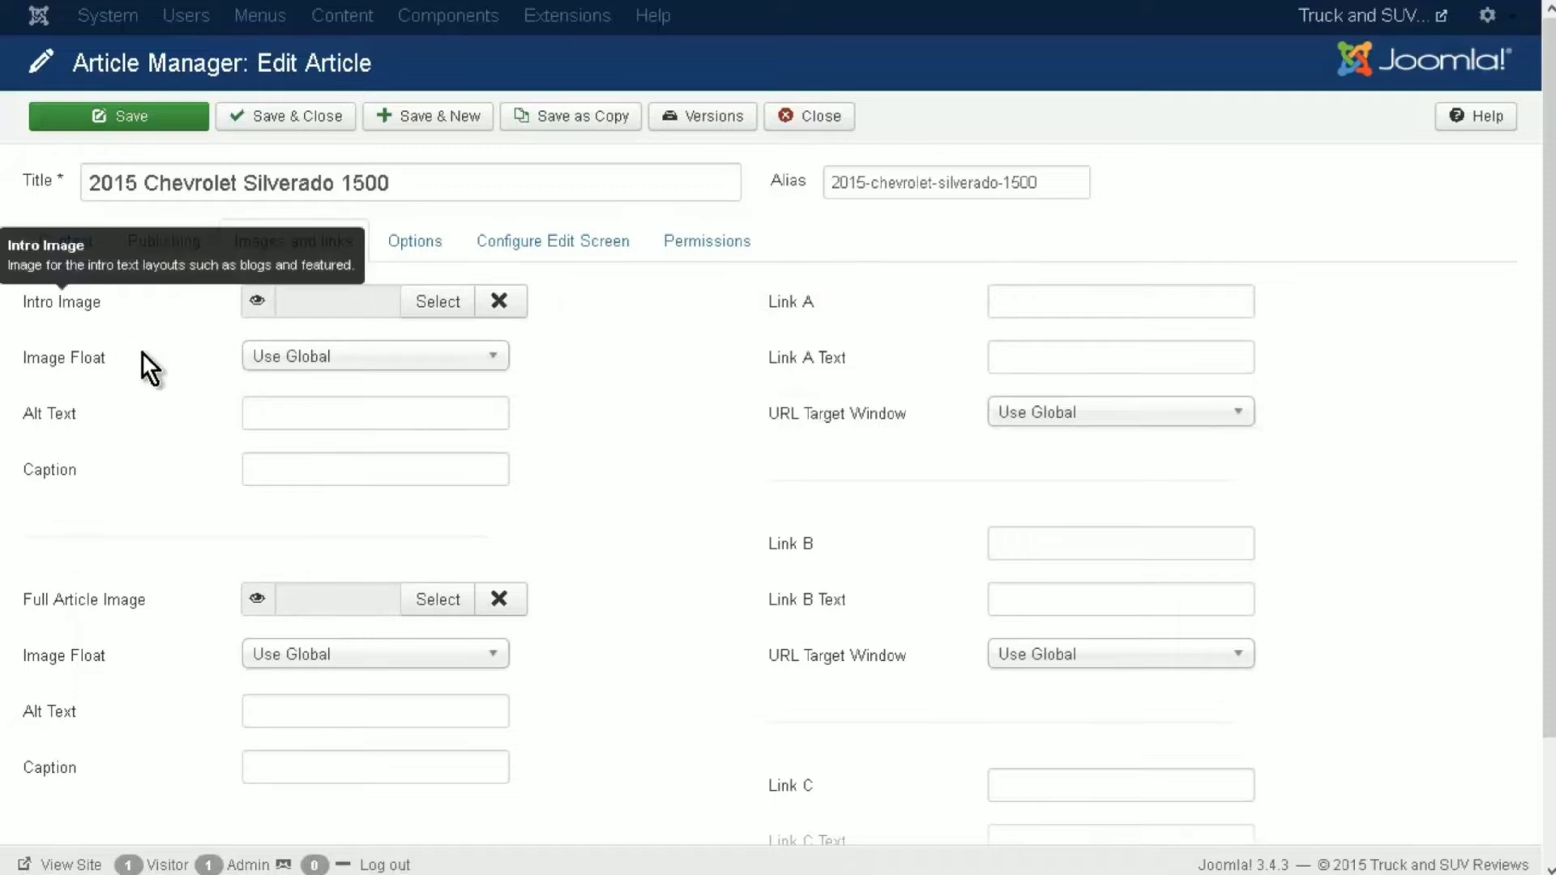
scroll(157, 381, down, 2)
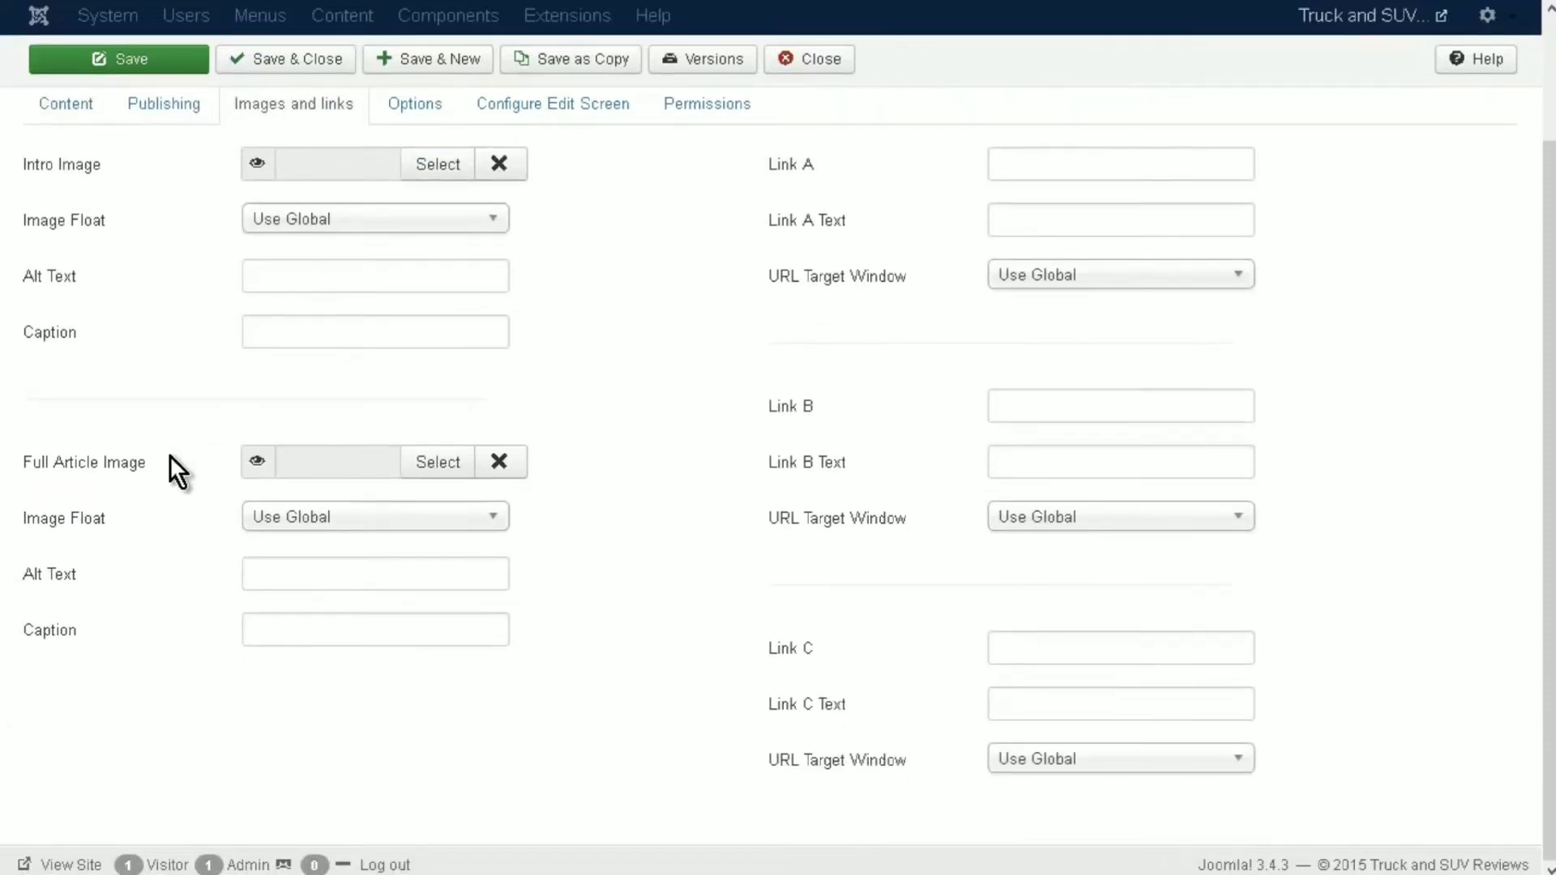
mouse_move(130, 485)
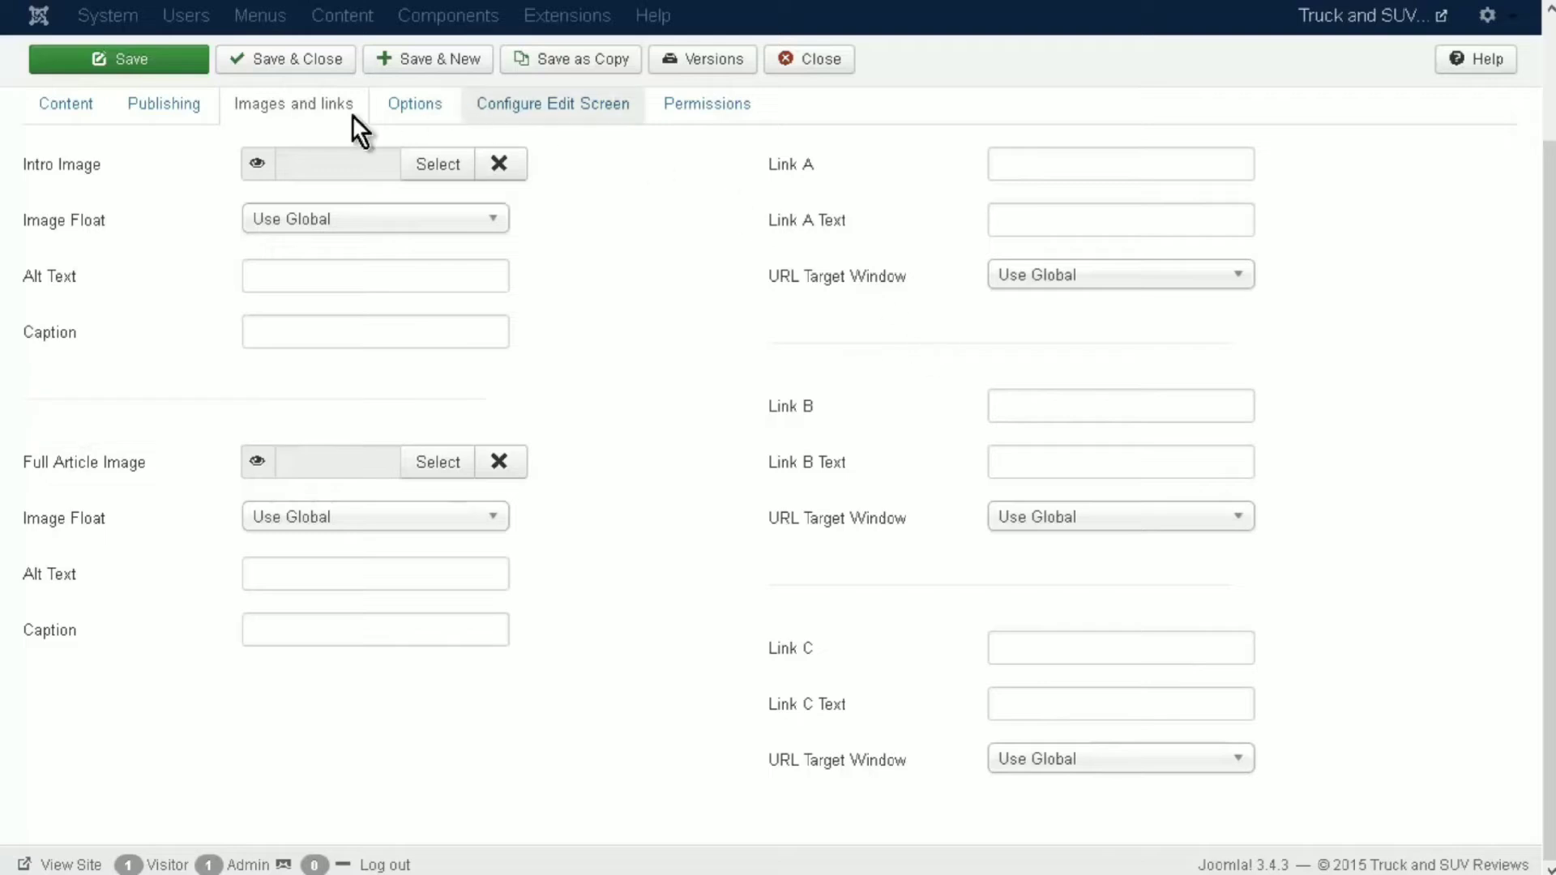
click(68, 111)
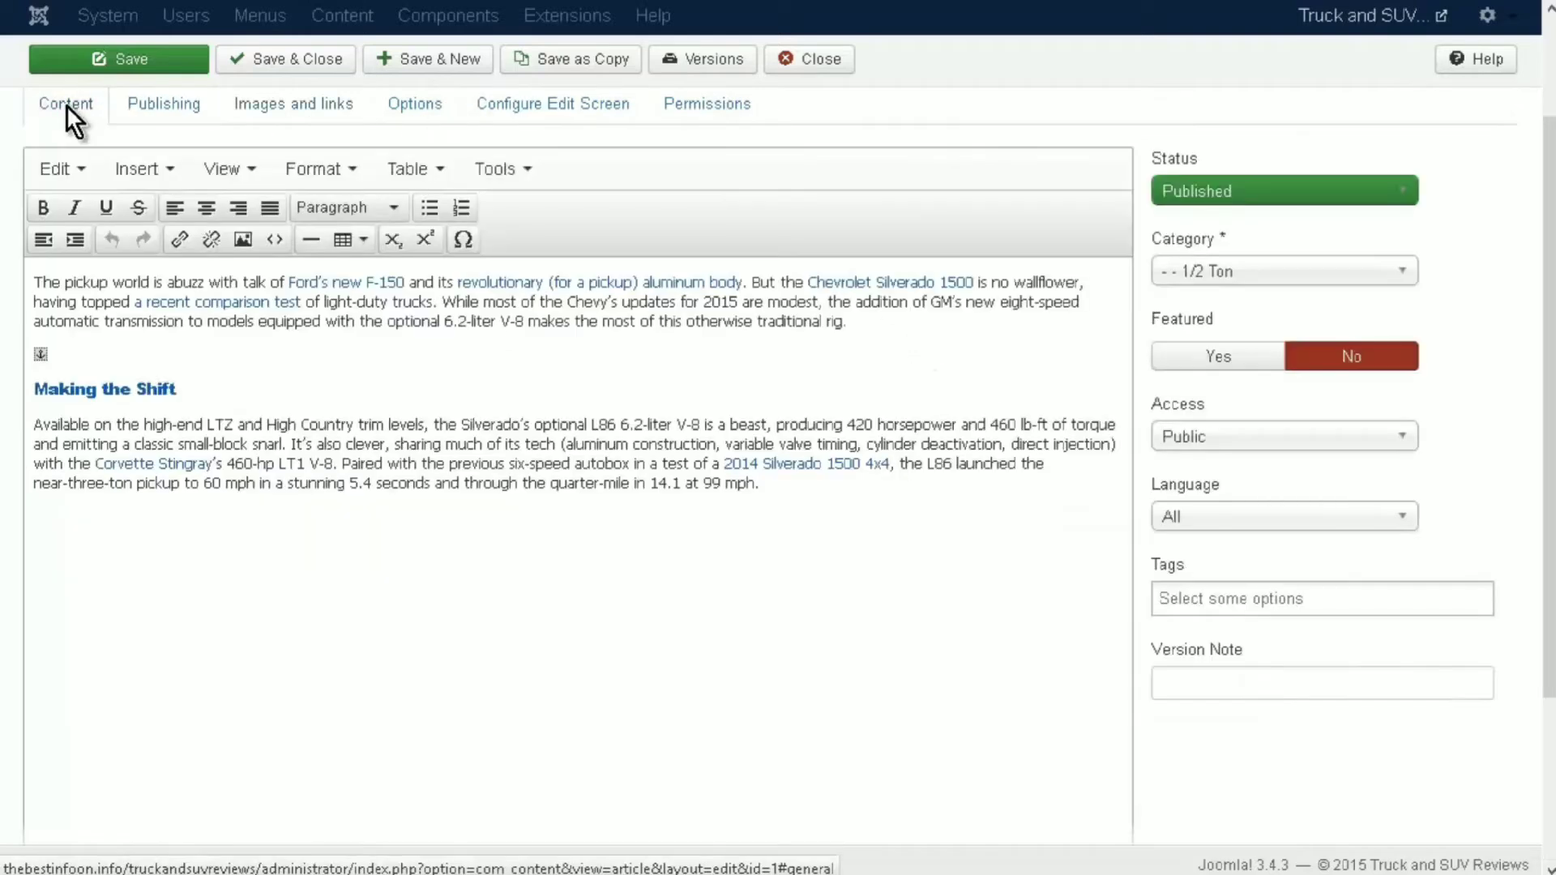
click(79, 266)
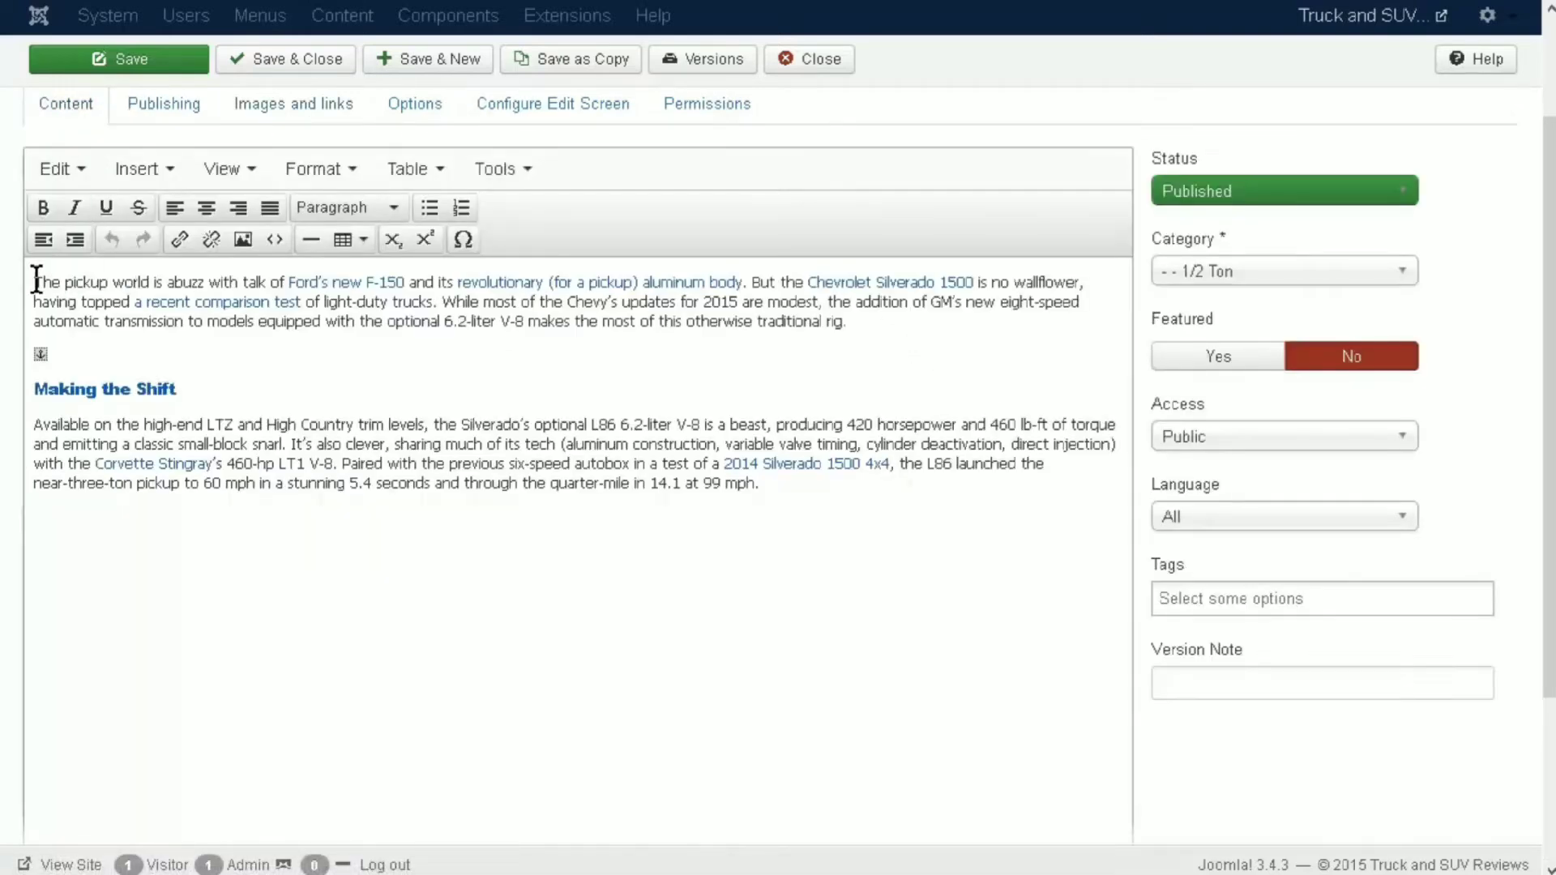
click(245, 239)
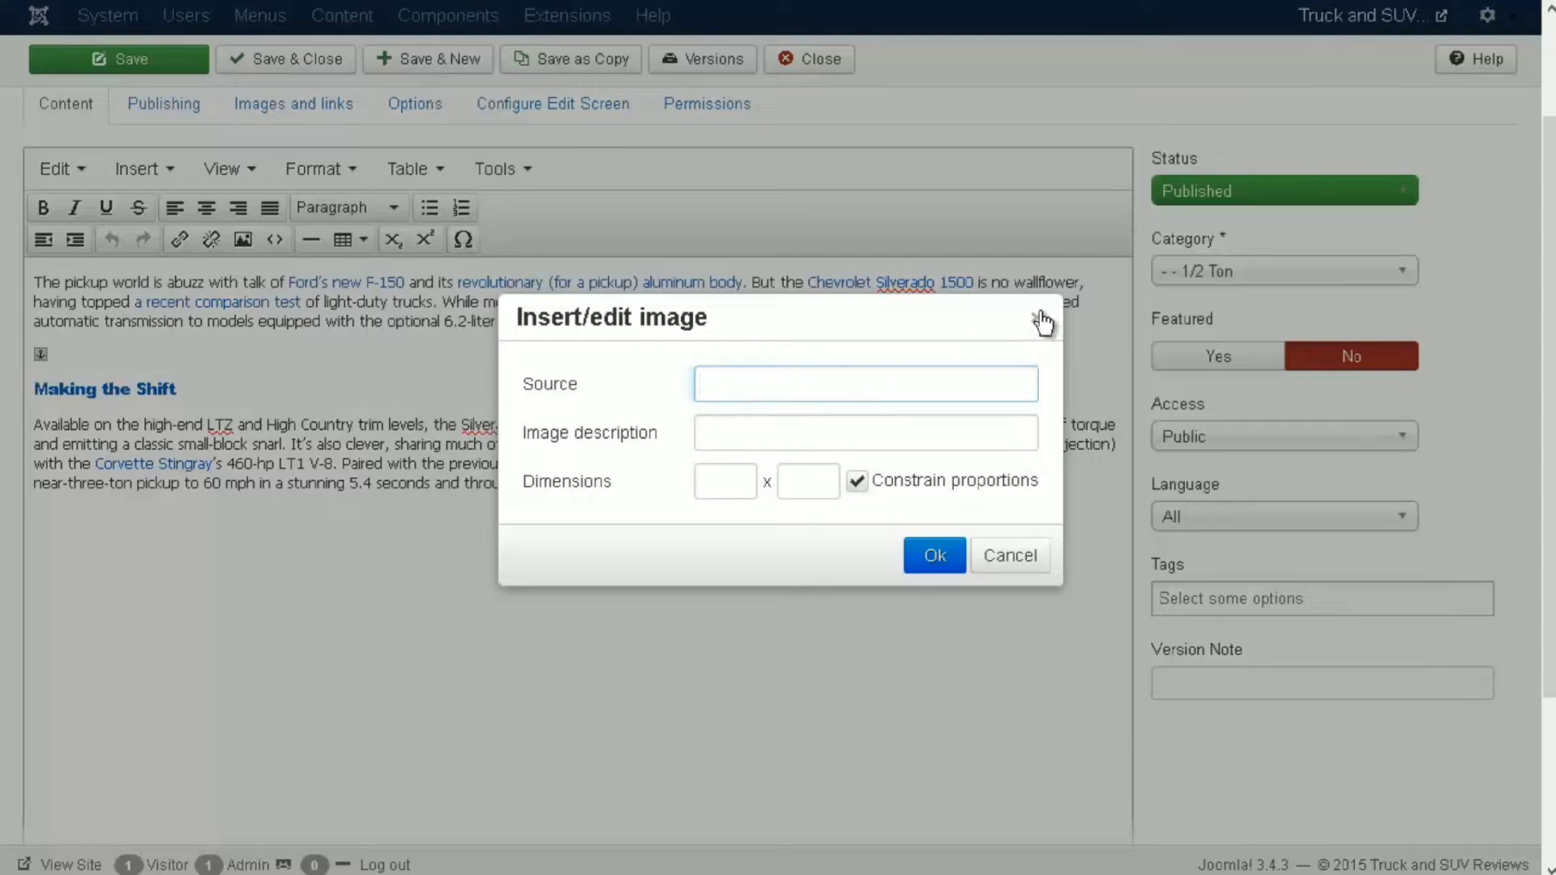
click(983, 554)
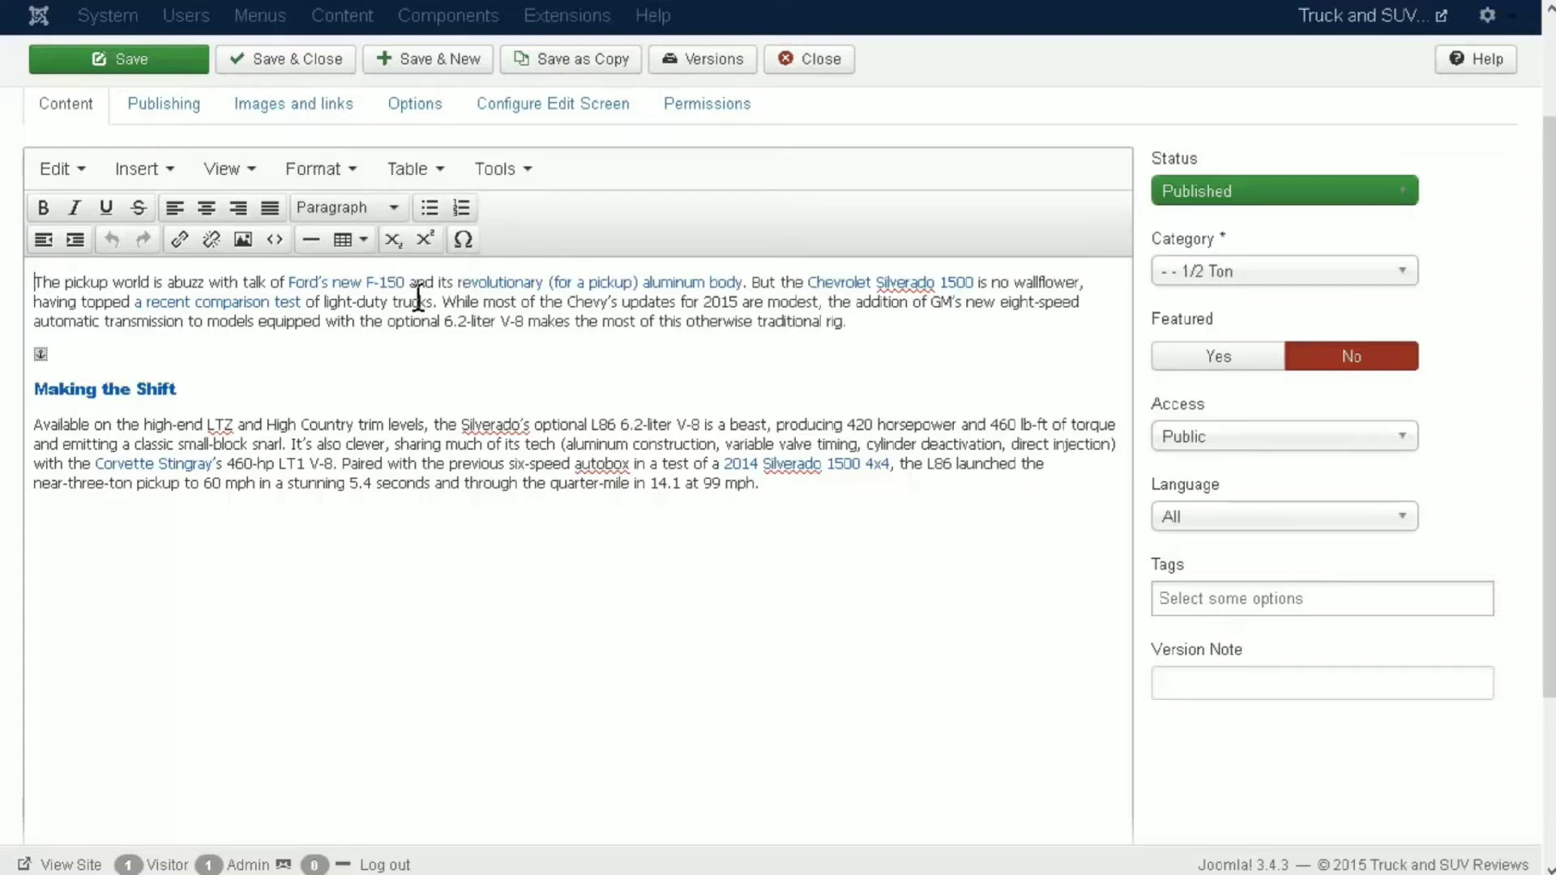
- Upload the image 6445.jpg from the Downloads folder through the Silverado article's full article image field
click(294, 104)
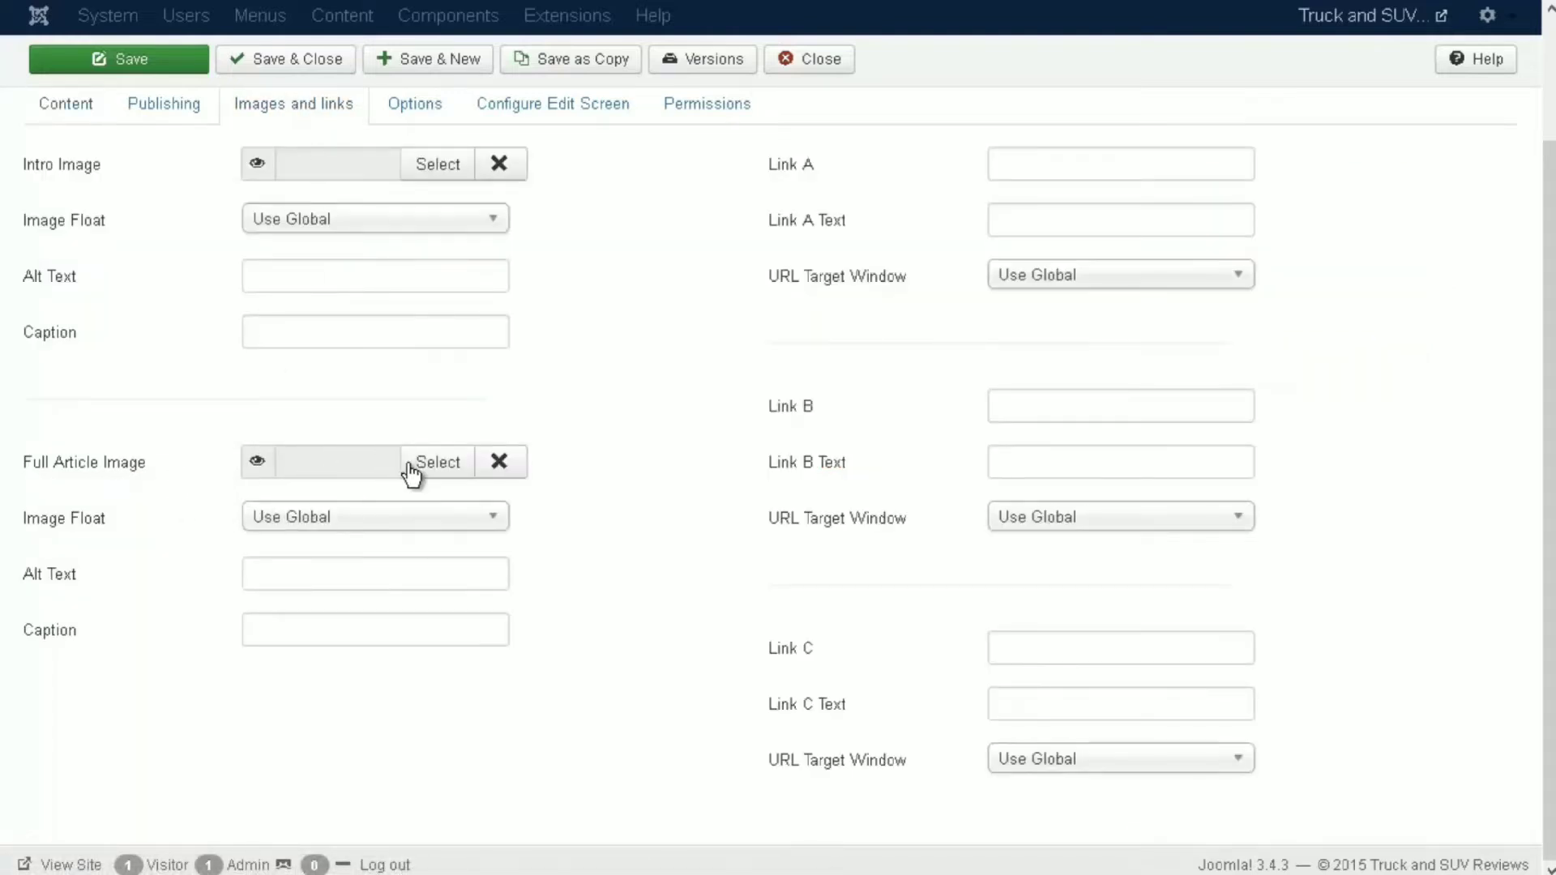
click(438, 461)
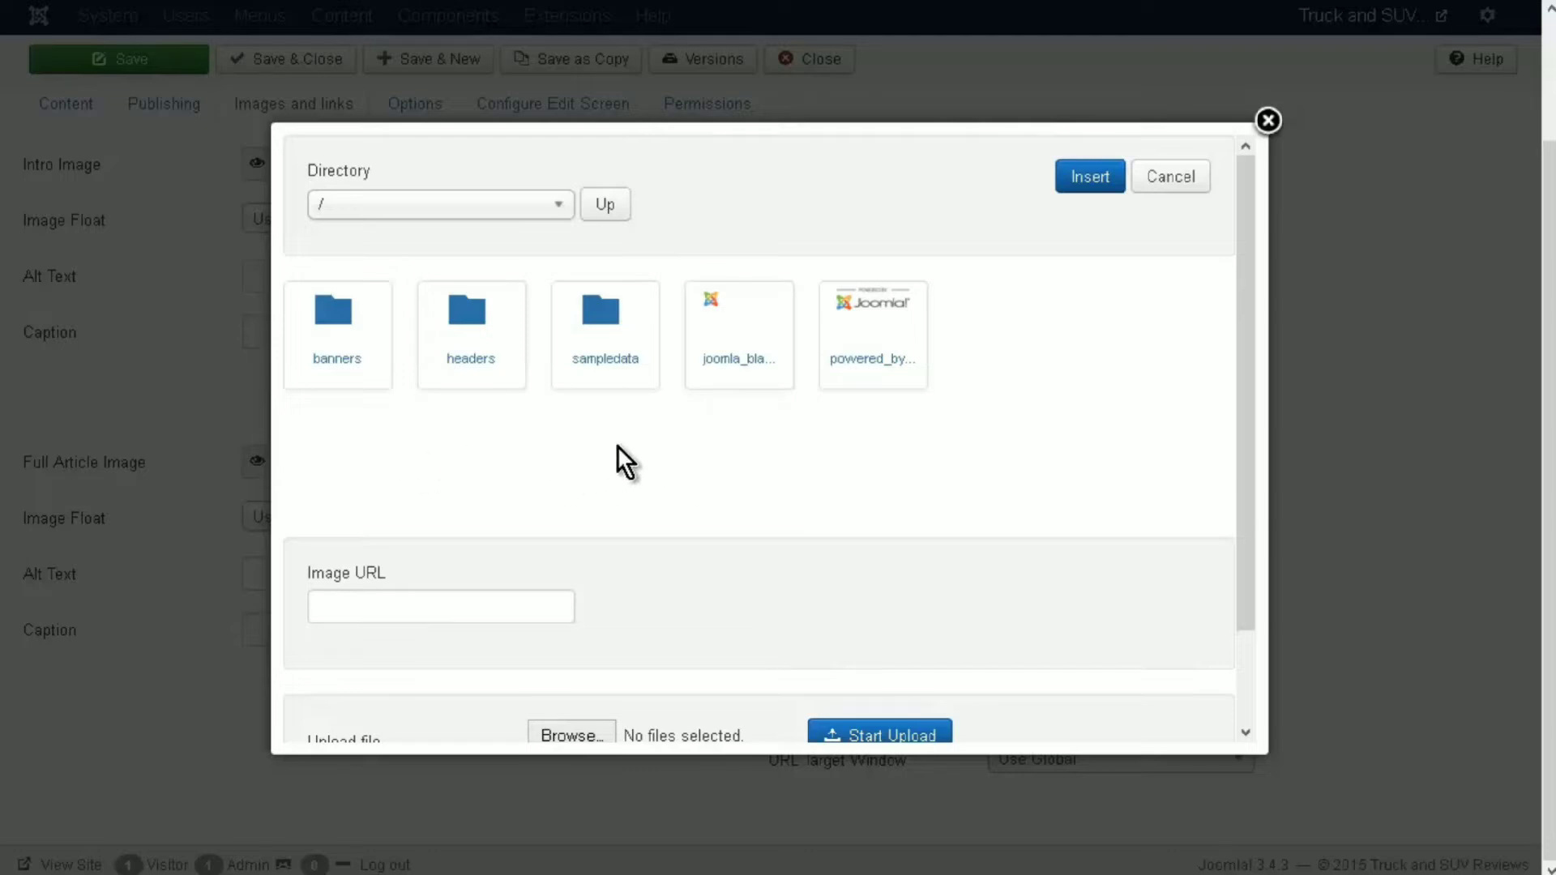
click(570, 734)
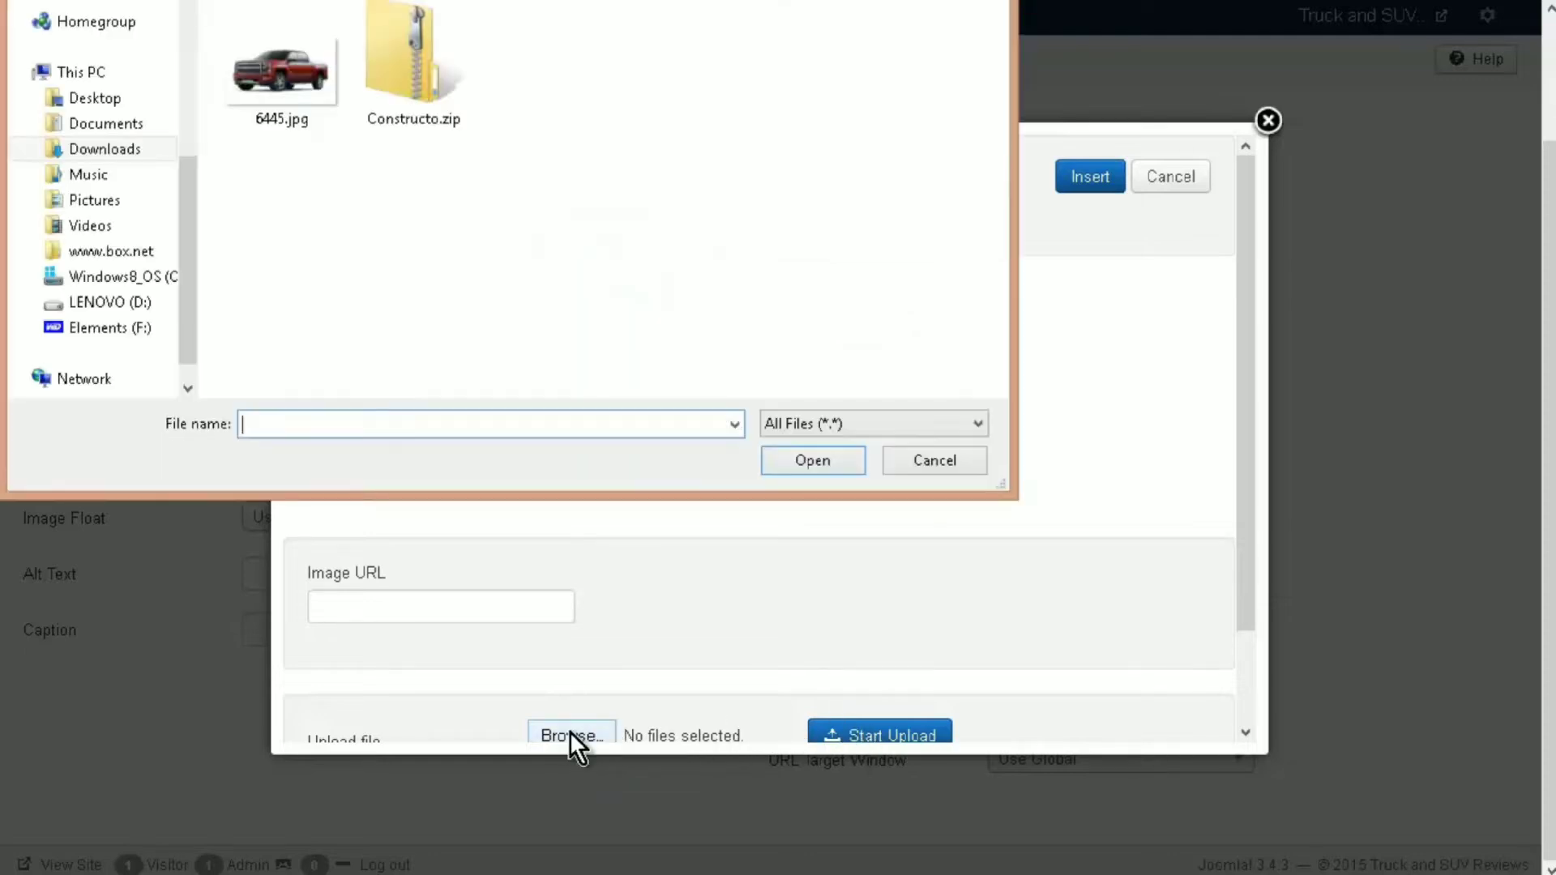
click(284, 89)
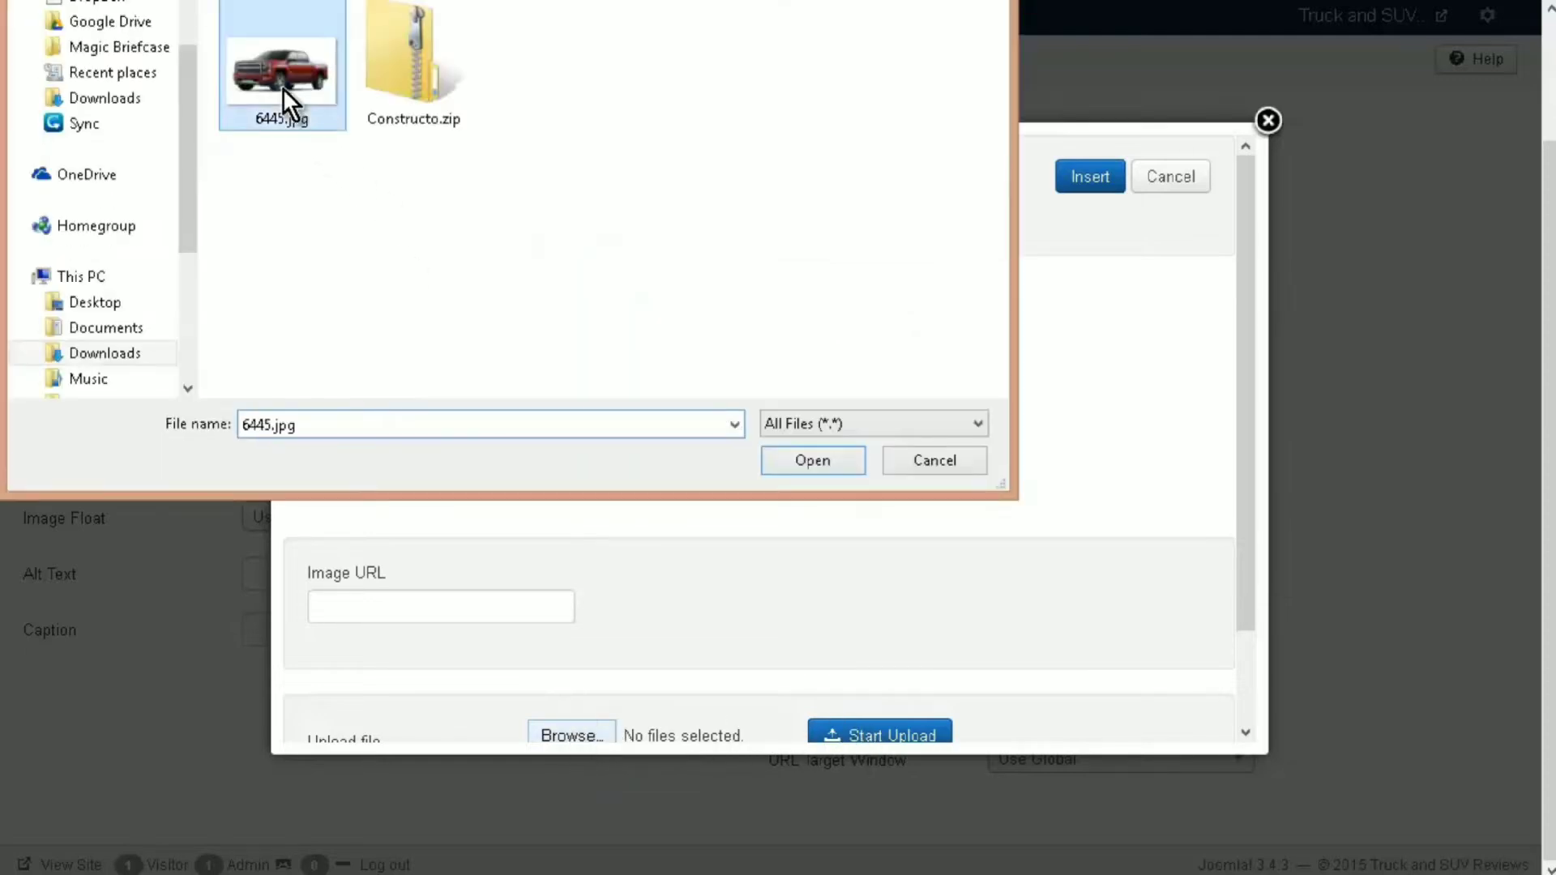
click(790, 460)
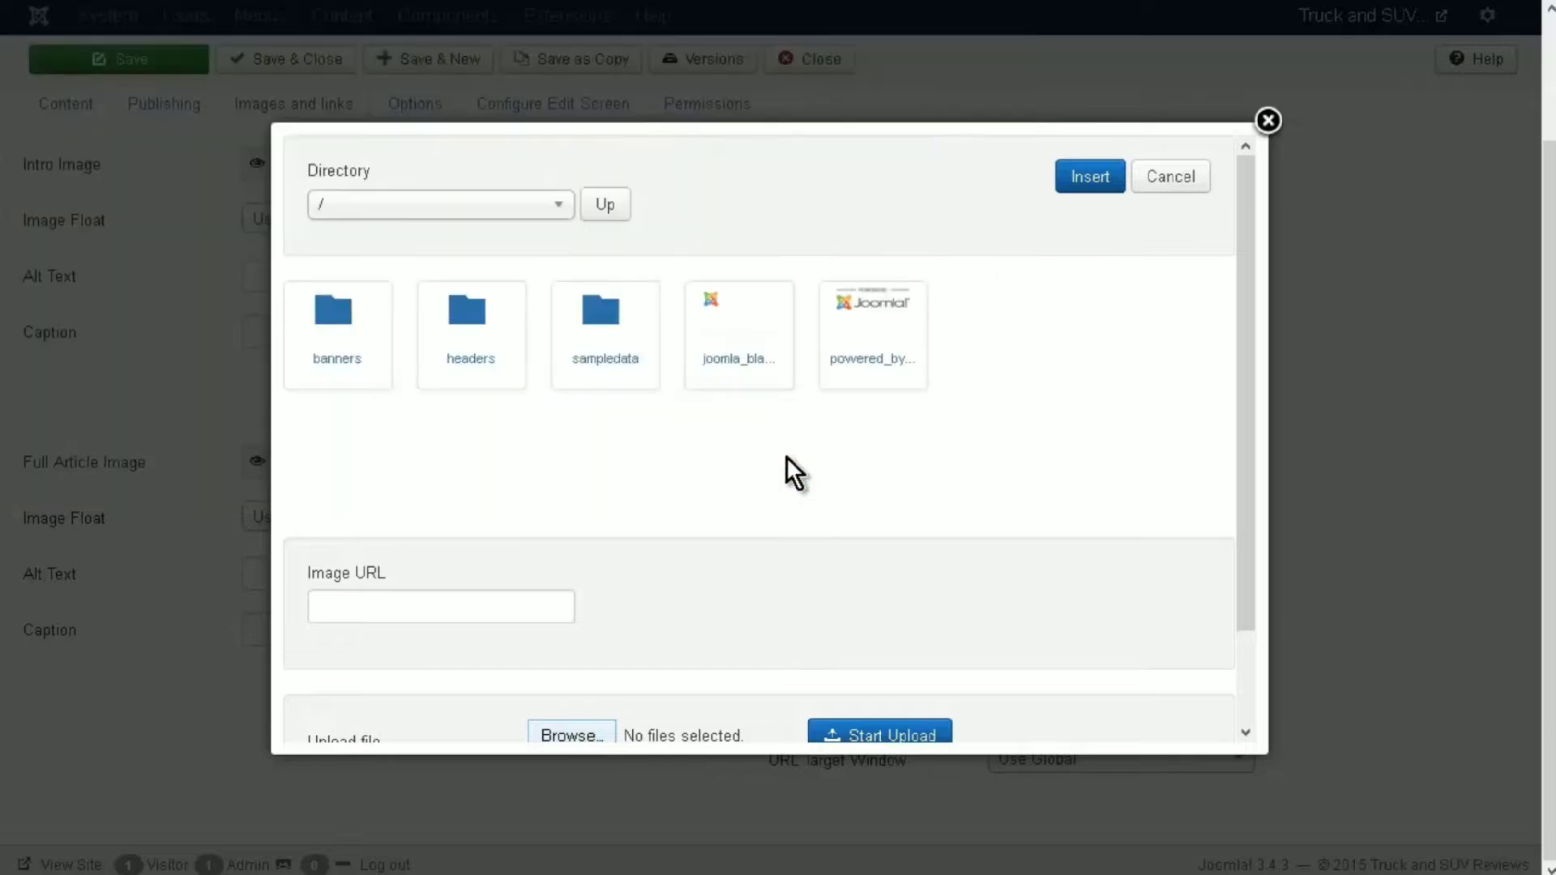
click(872, 736)
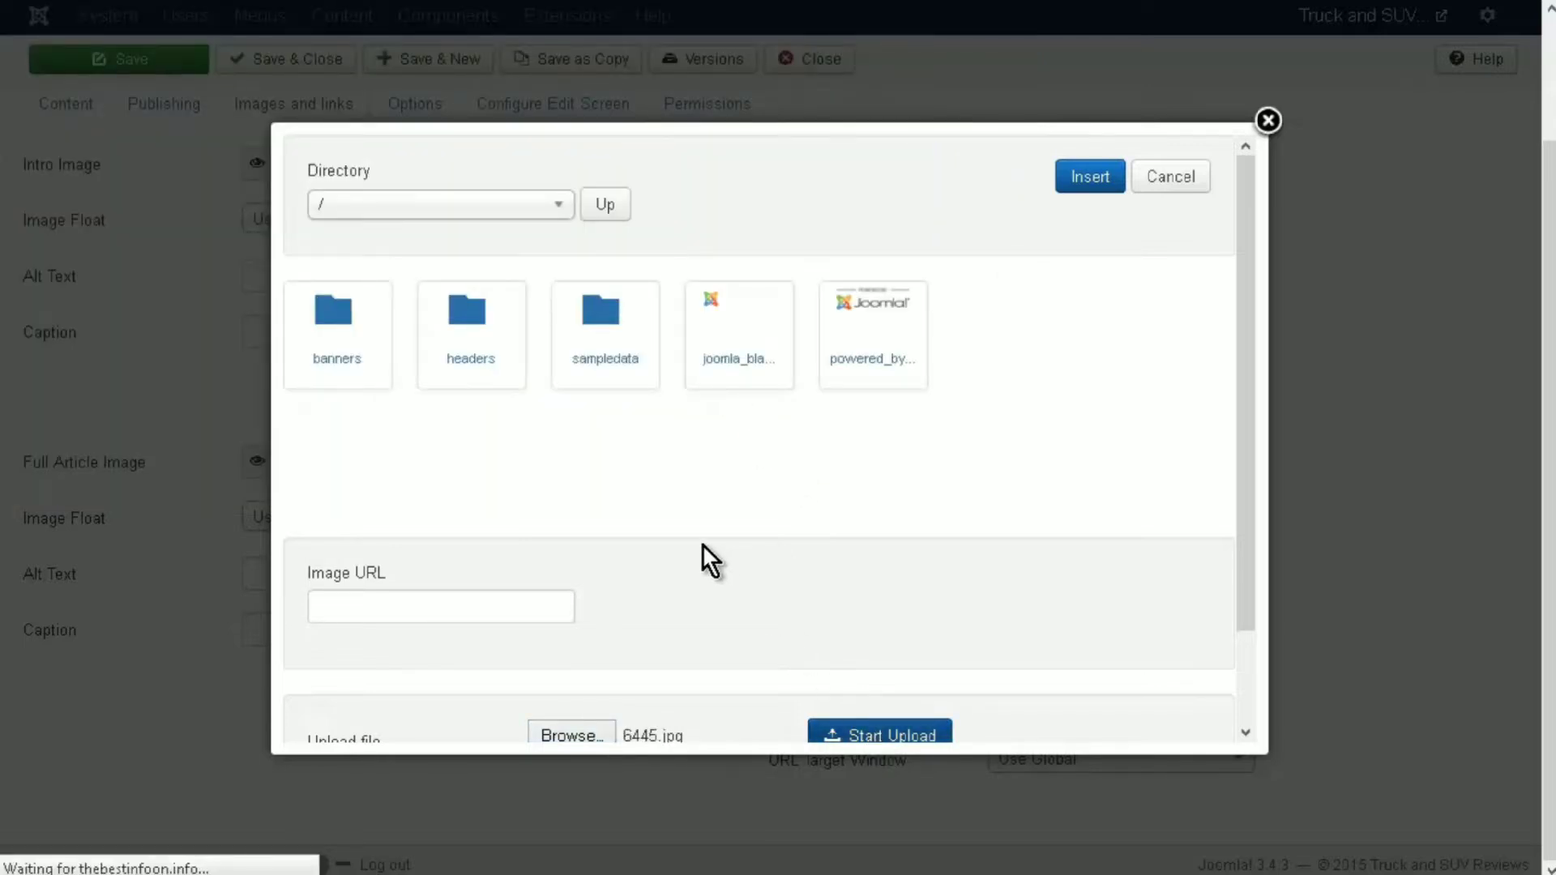
- Insert 6445.jpg as the full article image of the Silverado article, then save and close the article
click(733, 458)
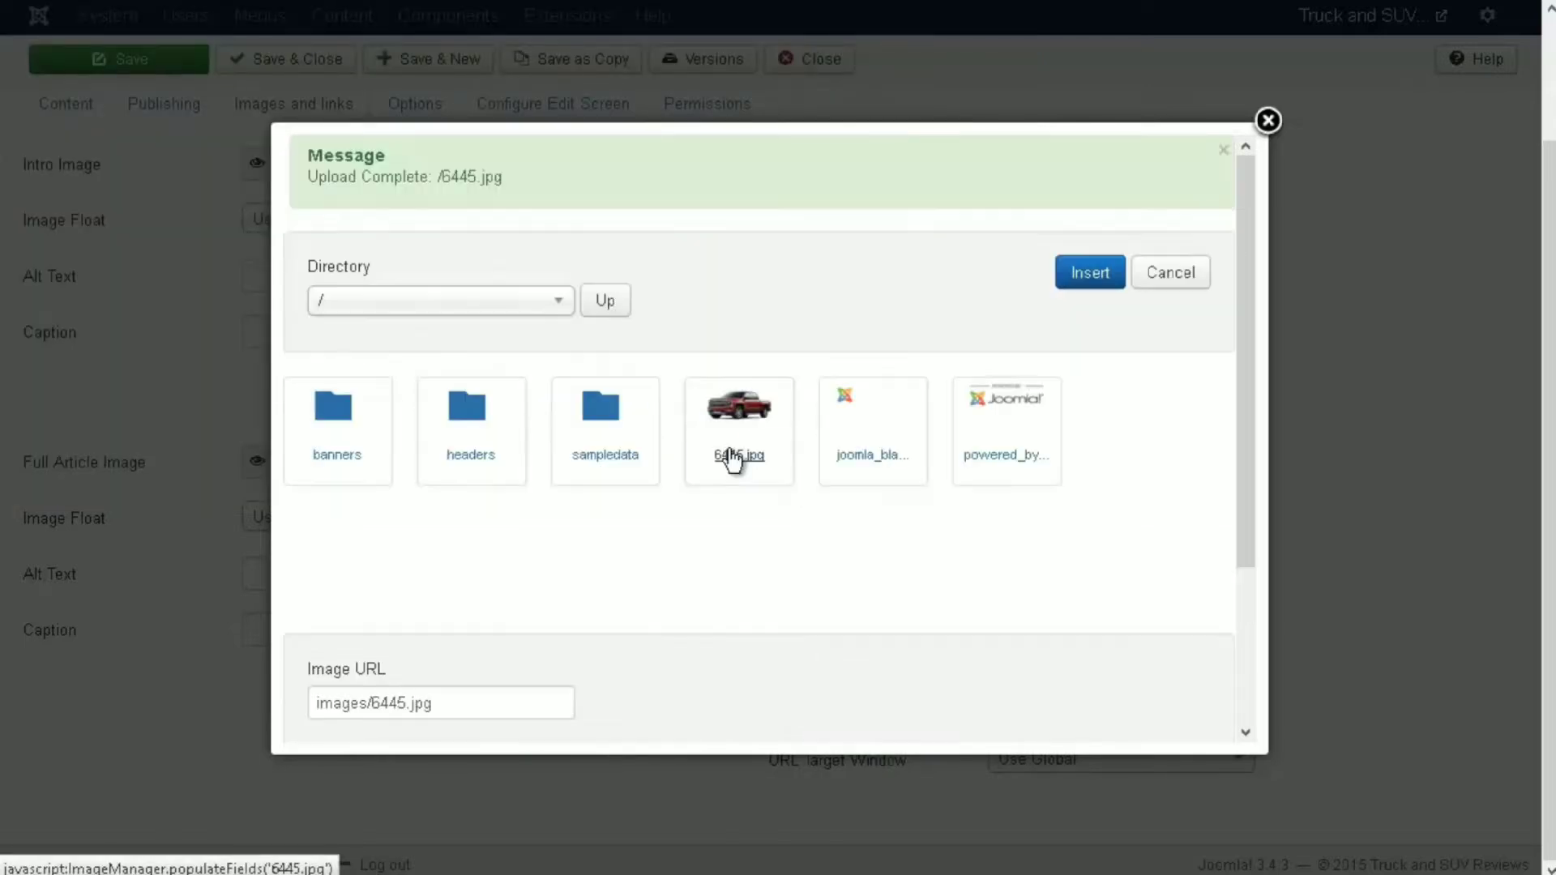
click(1073, 274)
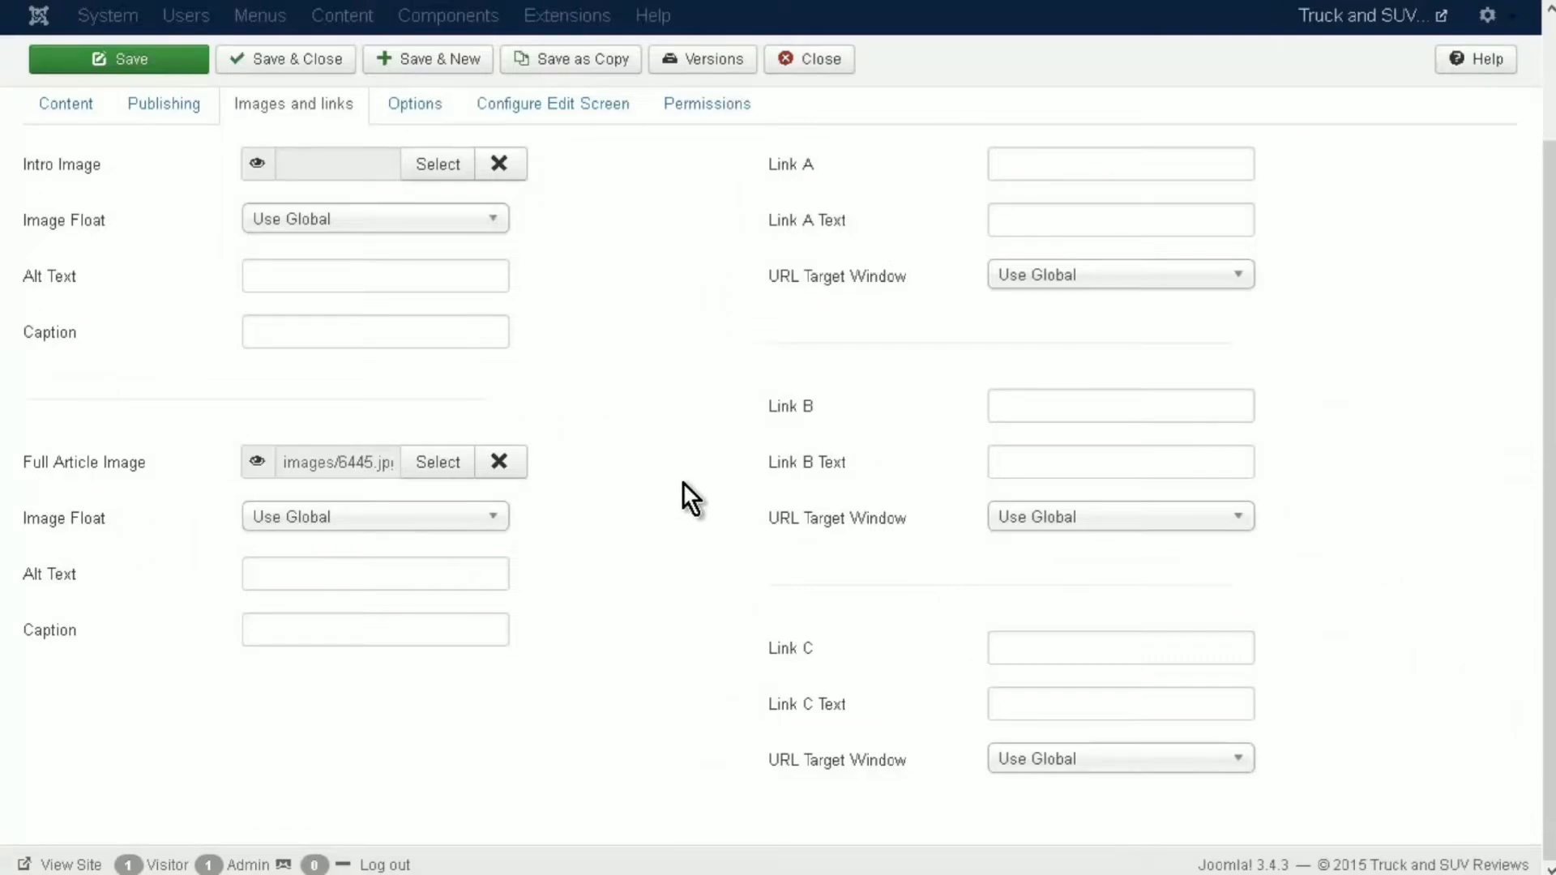
scroll(685, 486, up, 3)
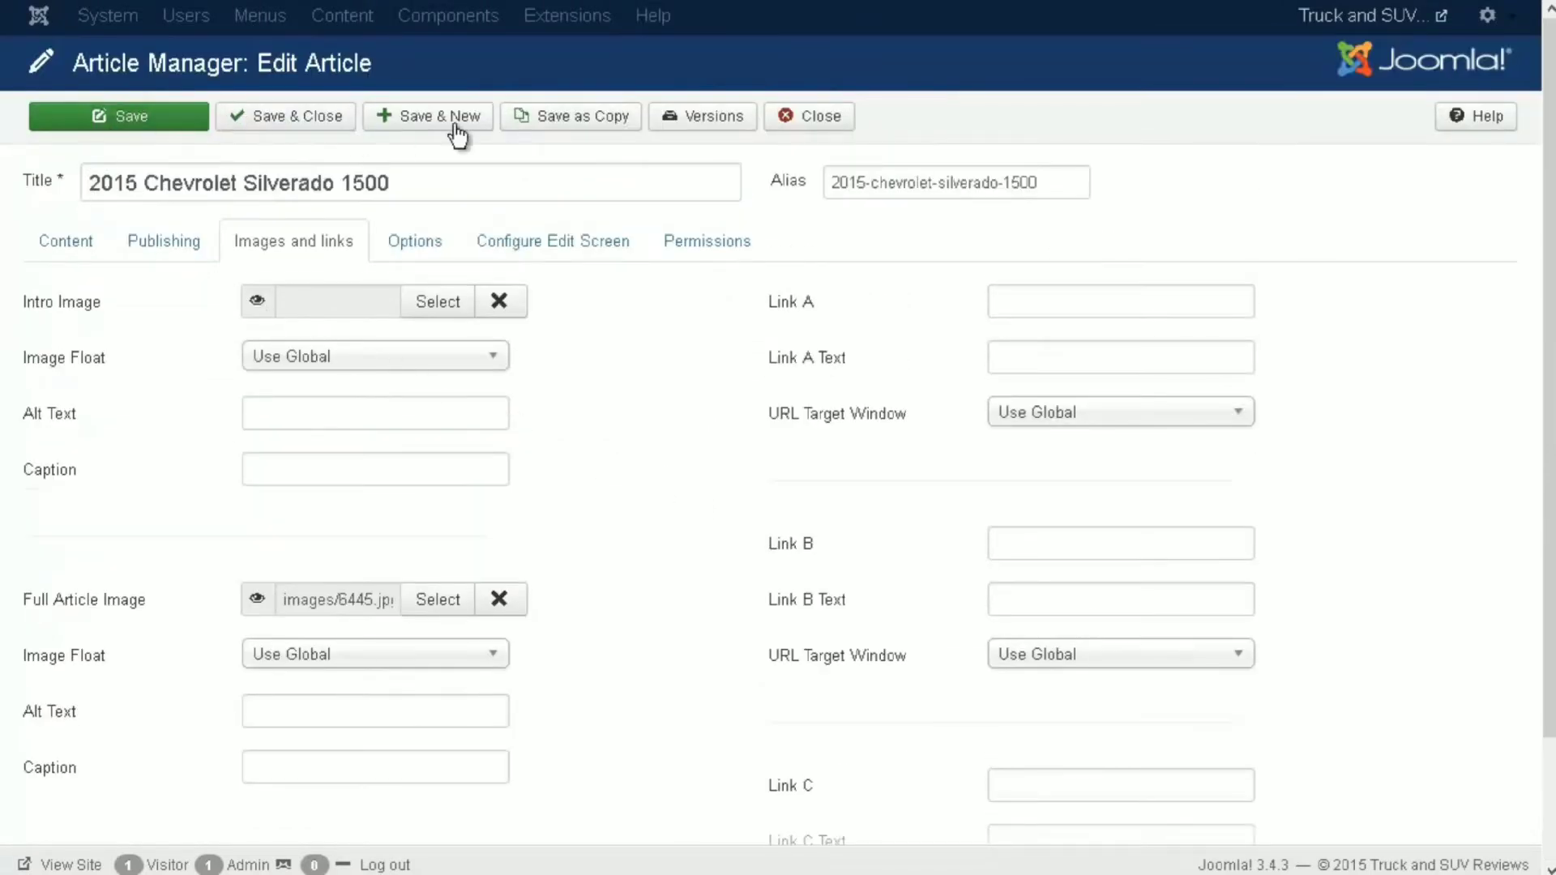
click(303, 121)
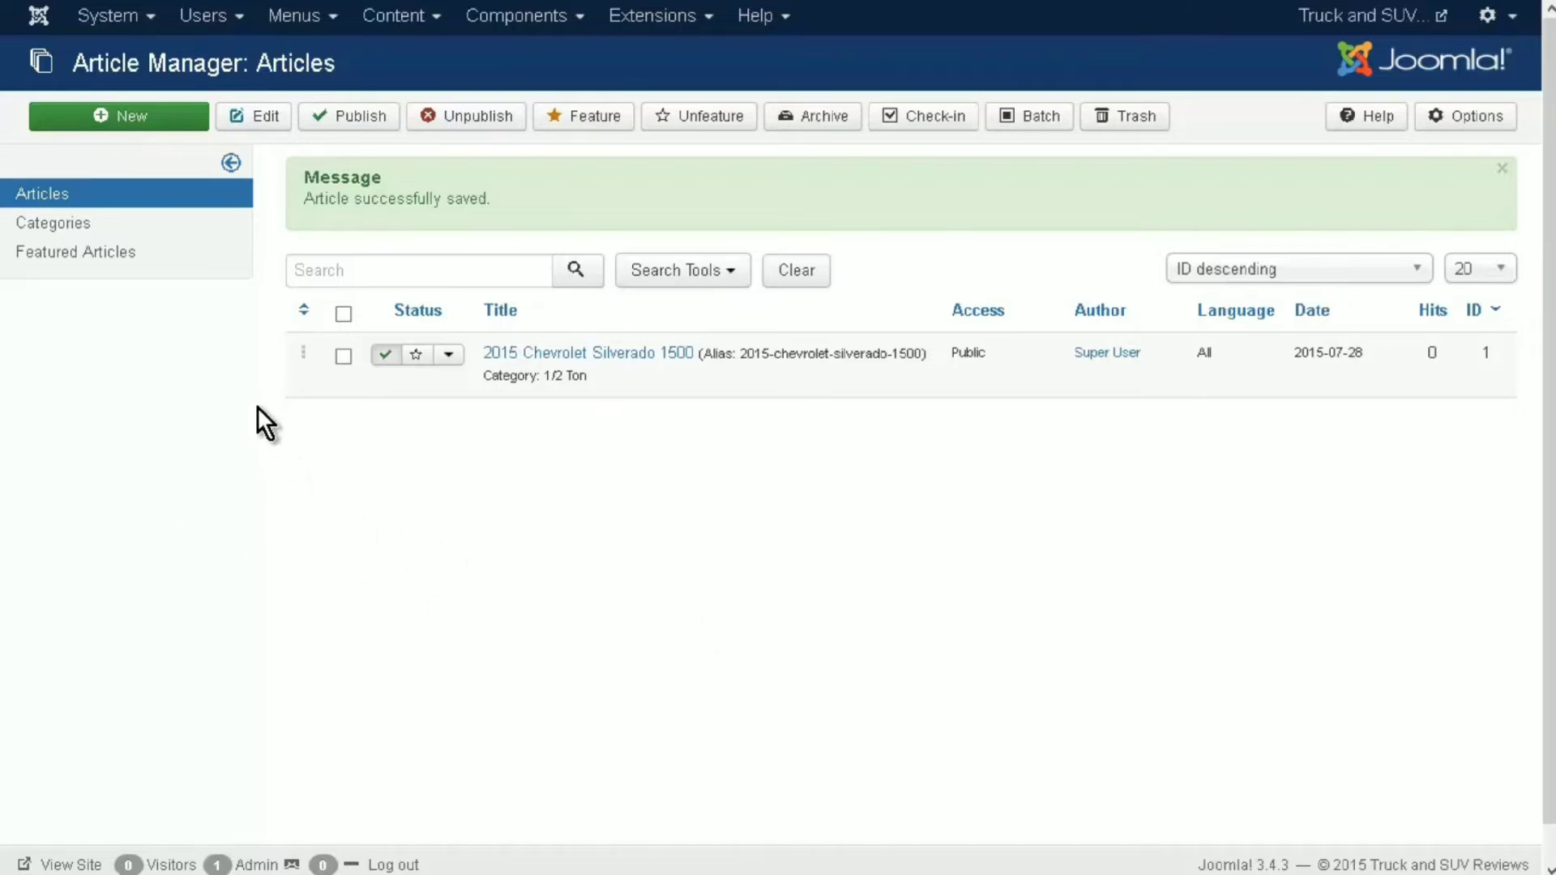
- Create and save an Uncategorised article titled Welcome To Car and Truck Reviews, filled with repeated "Welcome message" lines
click(130, 117)
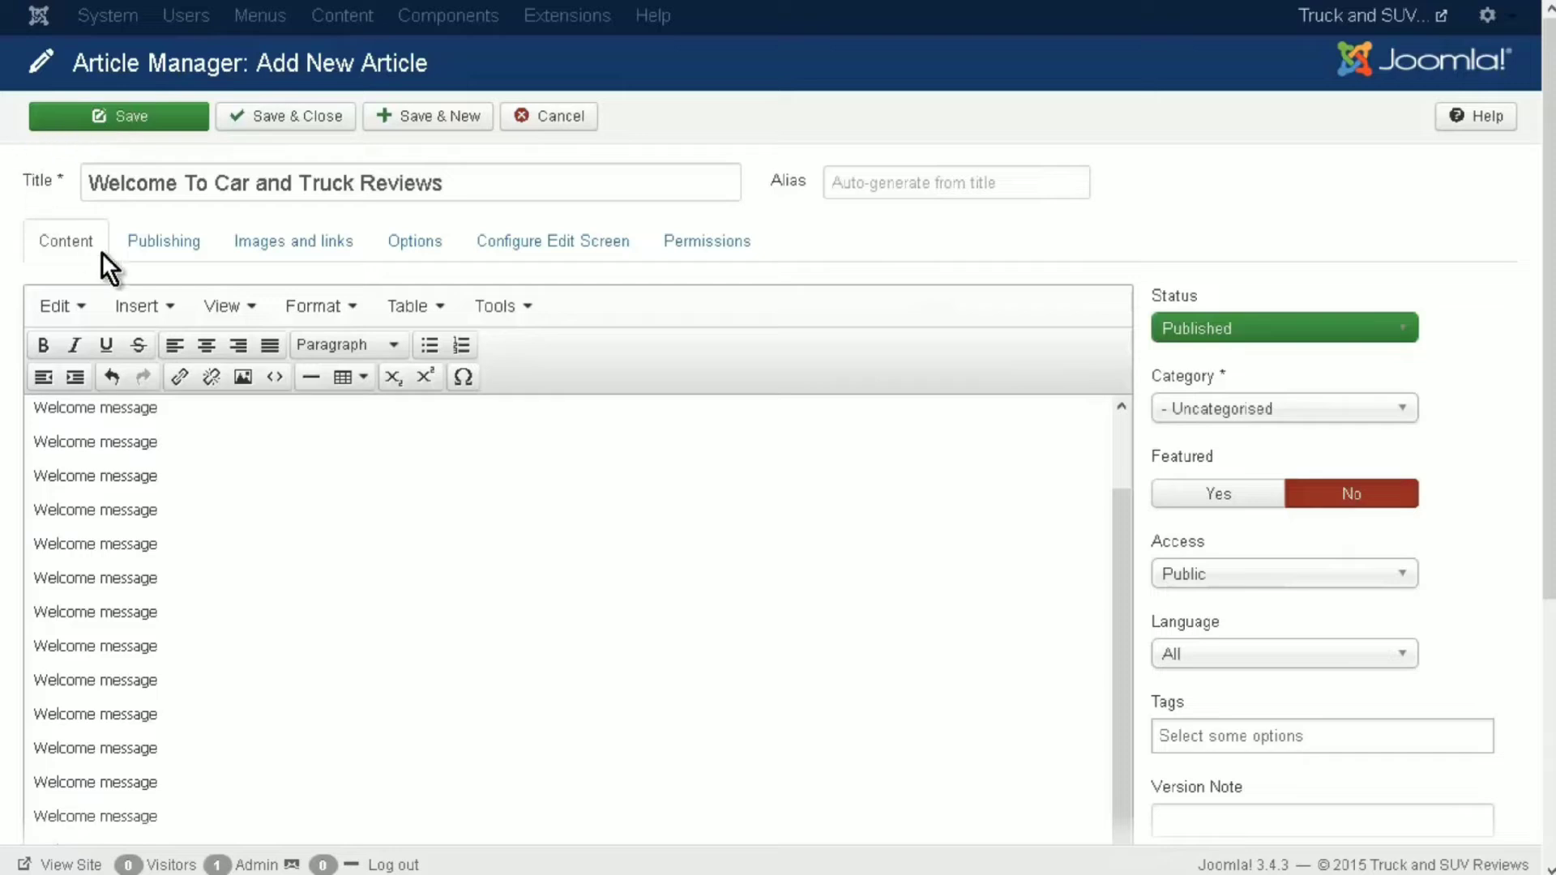
click(145, 247)
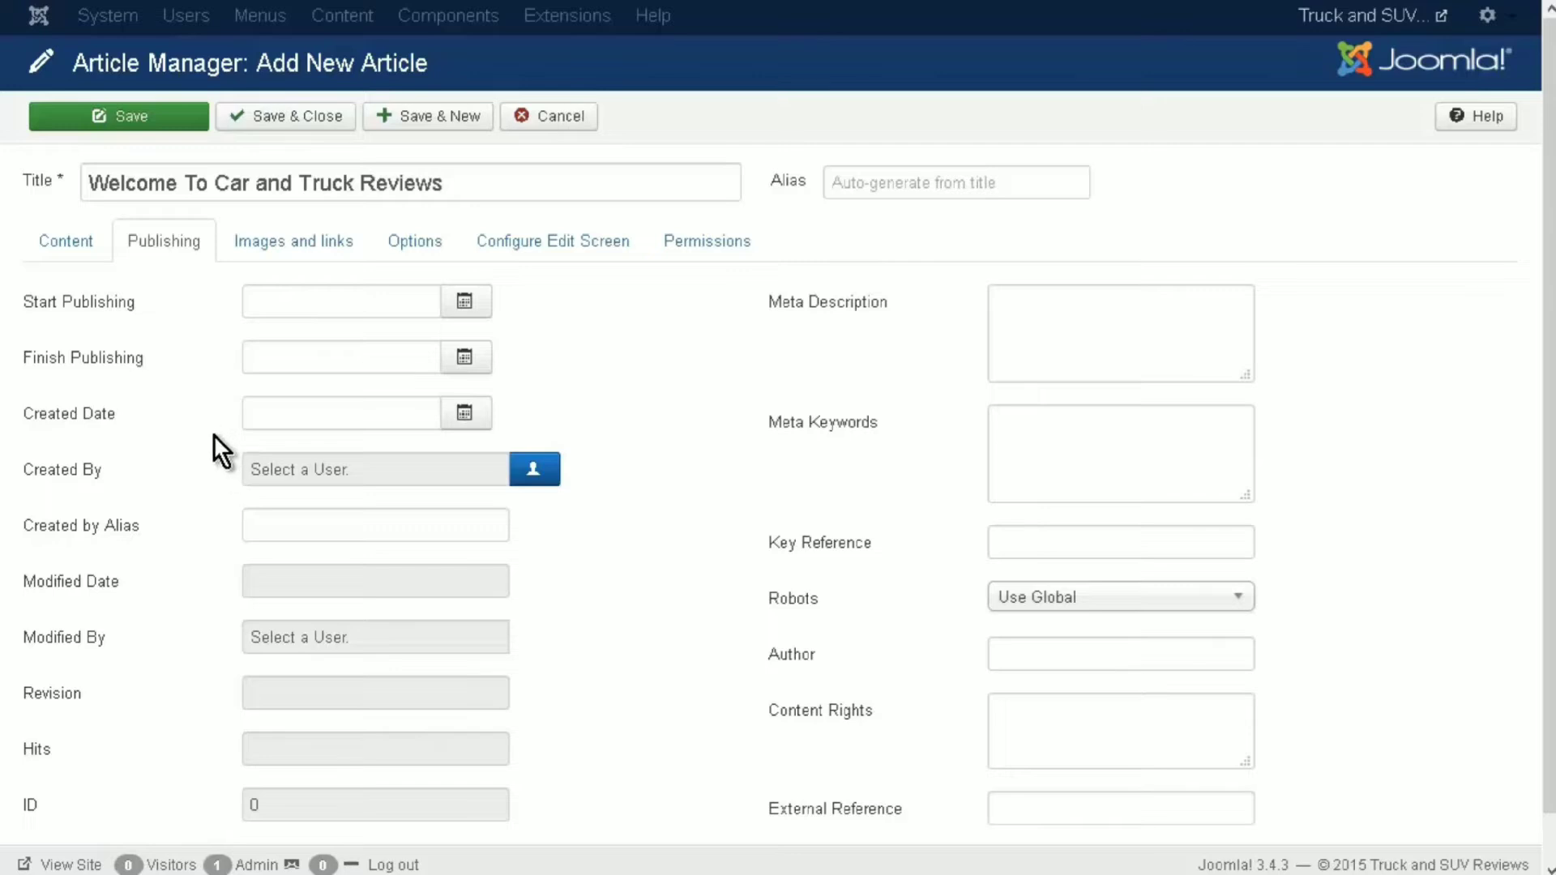
scroll(208, 460, down, 1)
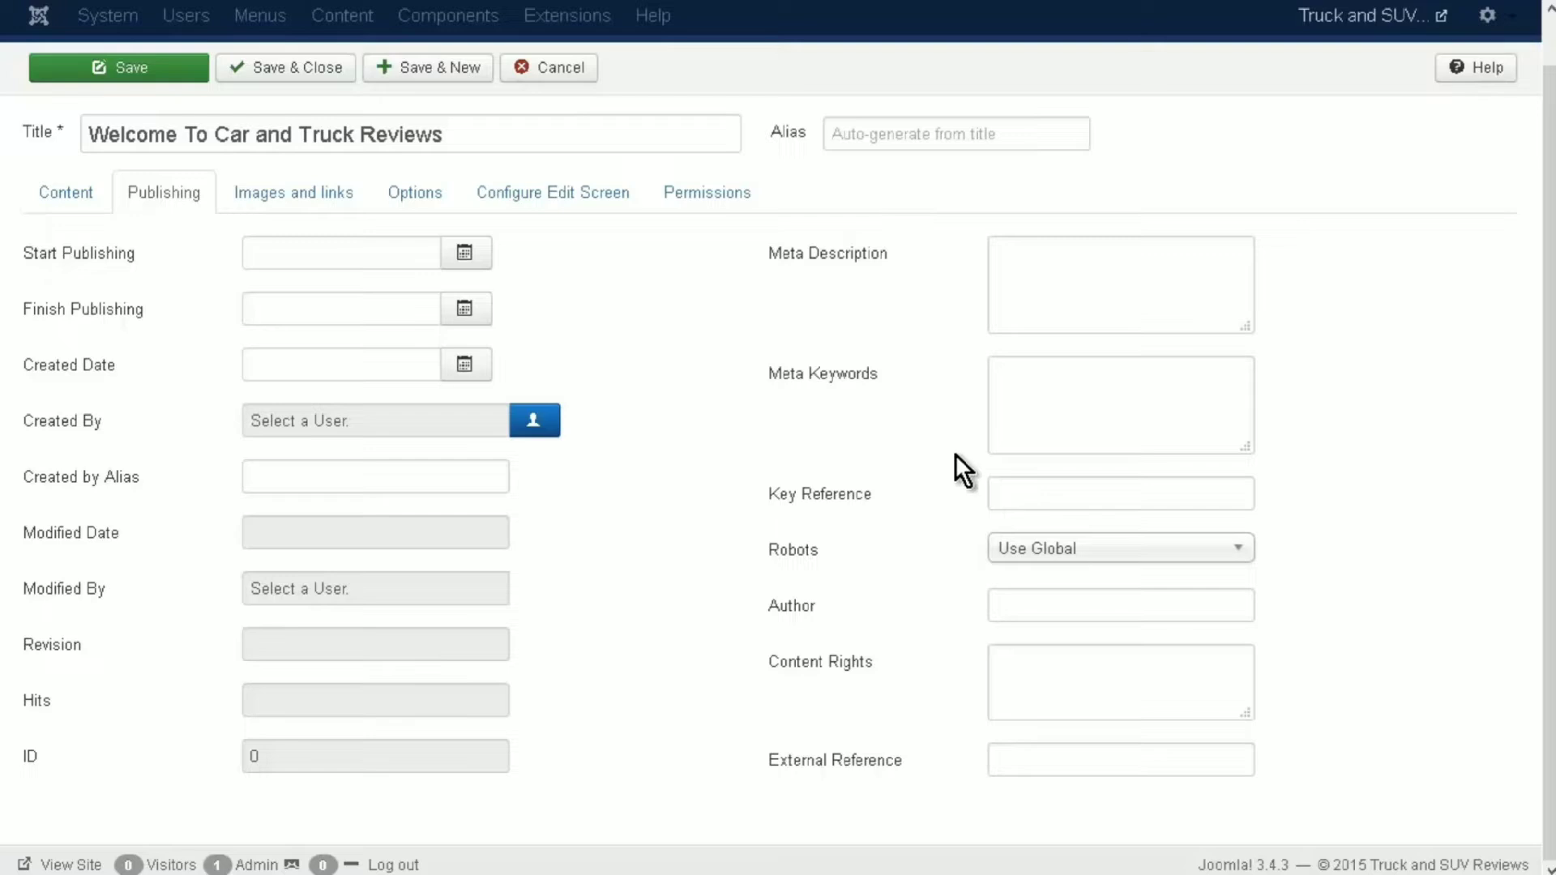
scroll(964, 462, up, 1)
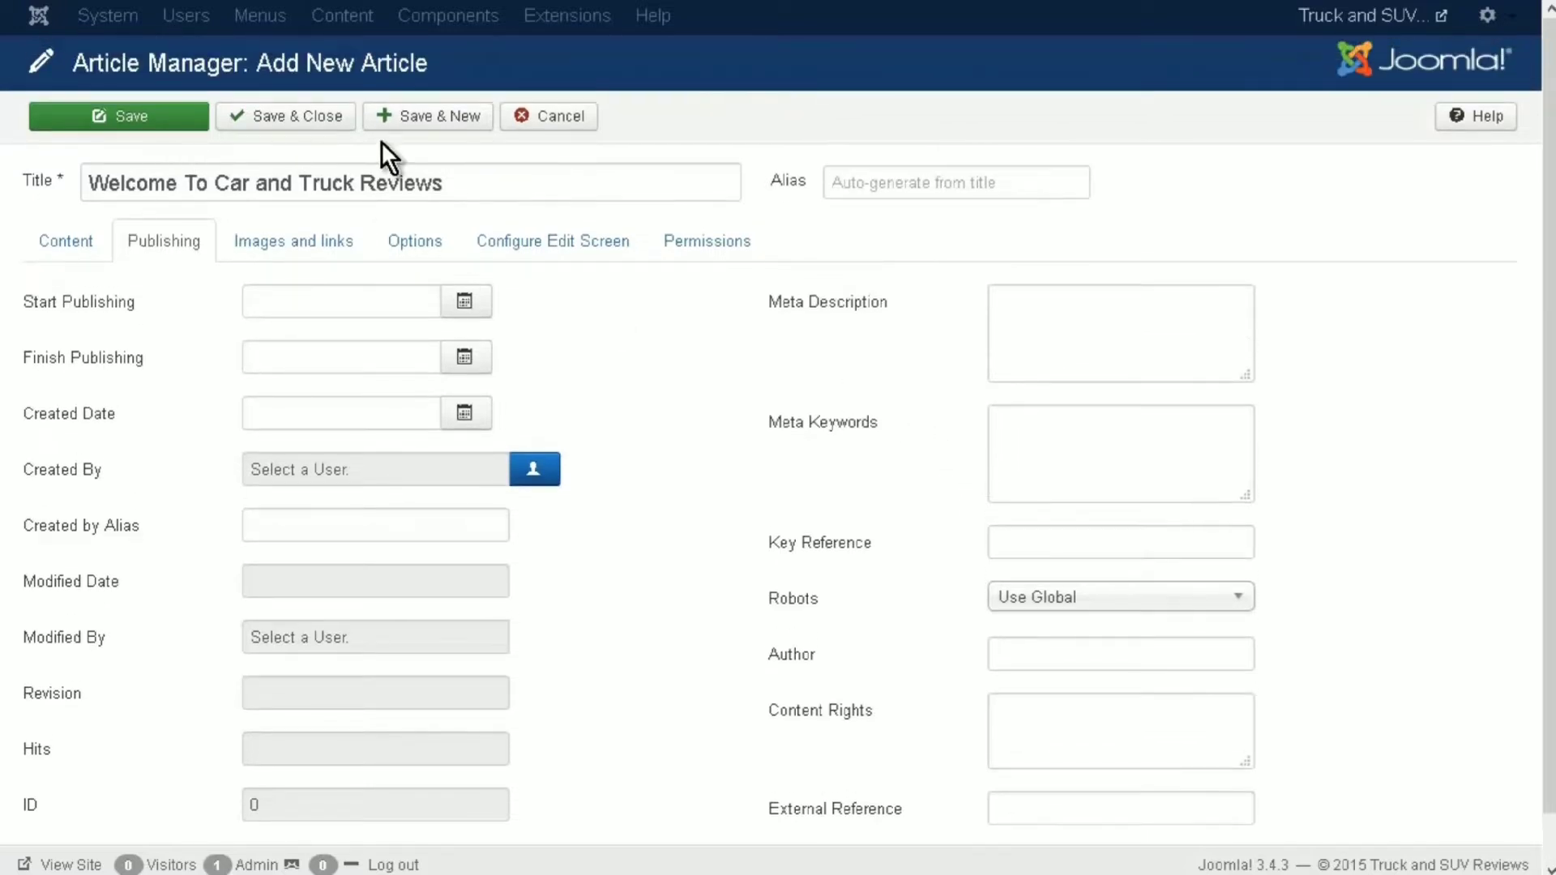
click(301, 126)
click(302, 125)
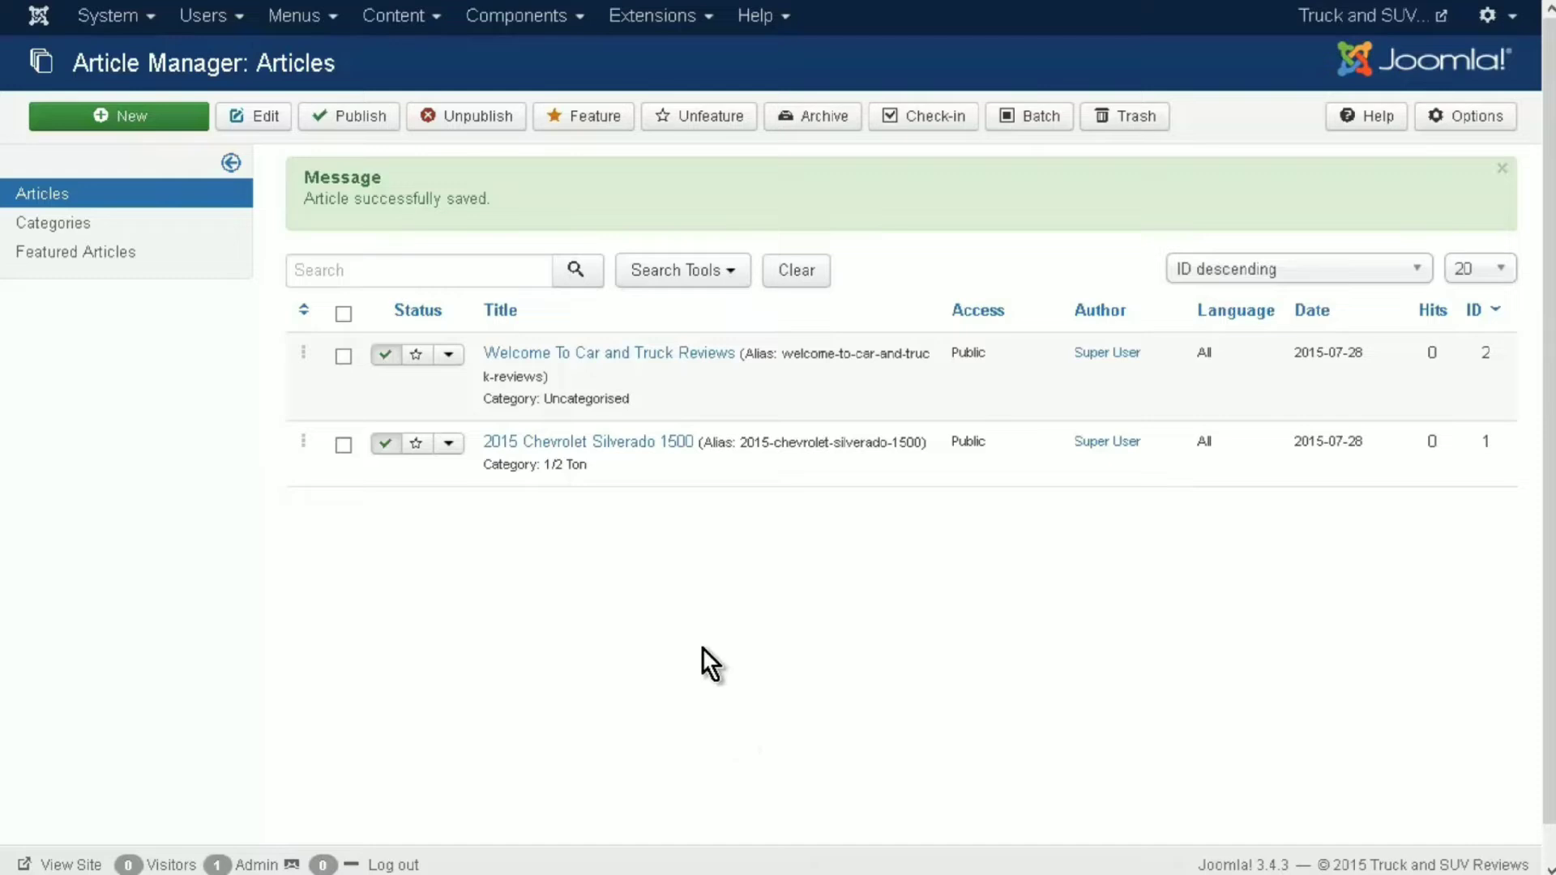
- Start a new item in the Main Menu and set Home as its parent item
click(305, 25)
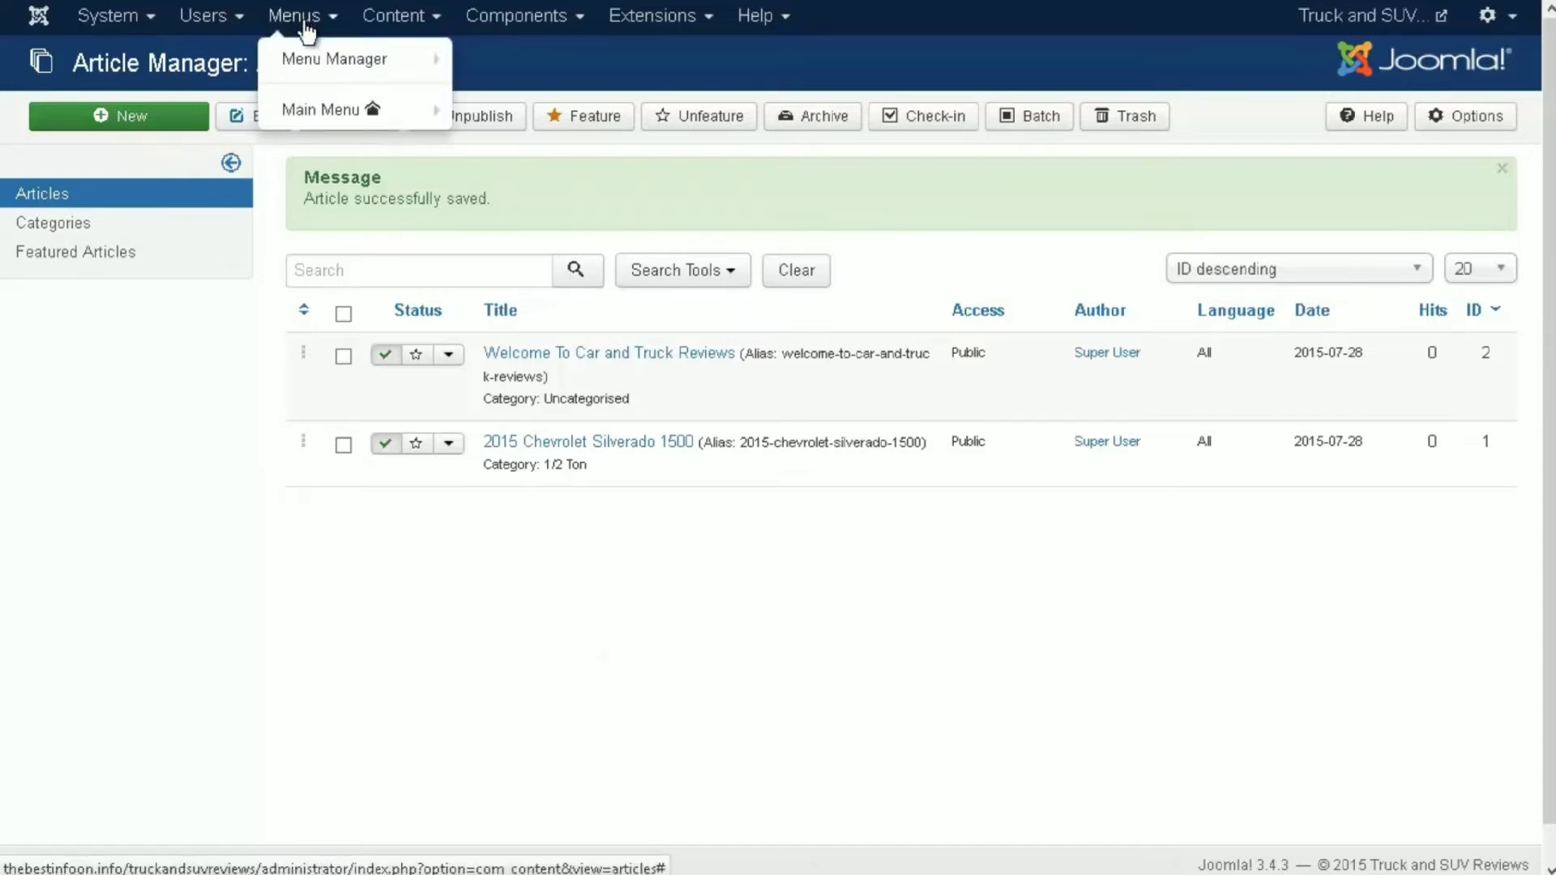
mouse_move(321, 69)
mouse_move(333, 111)
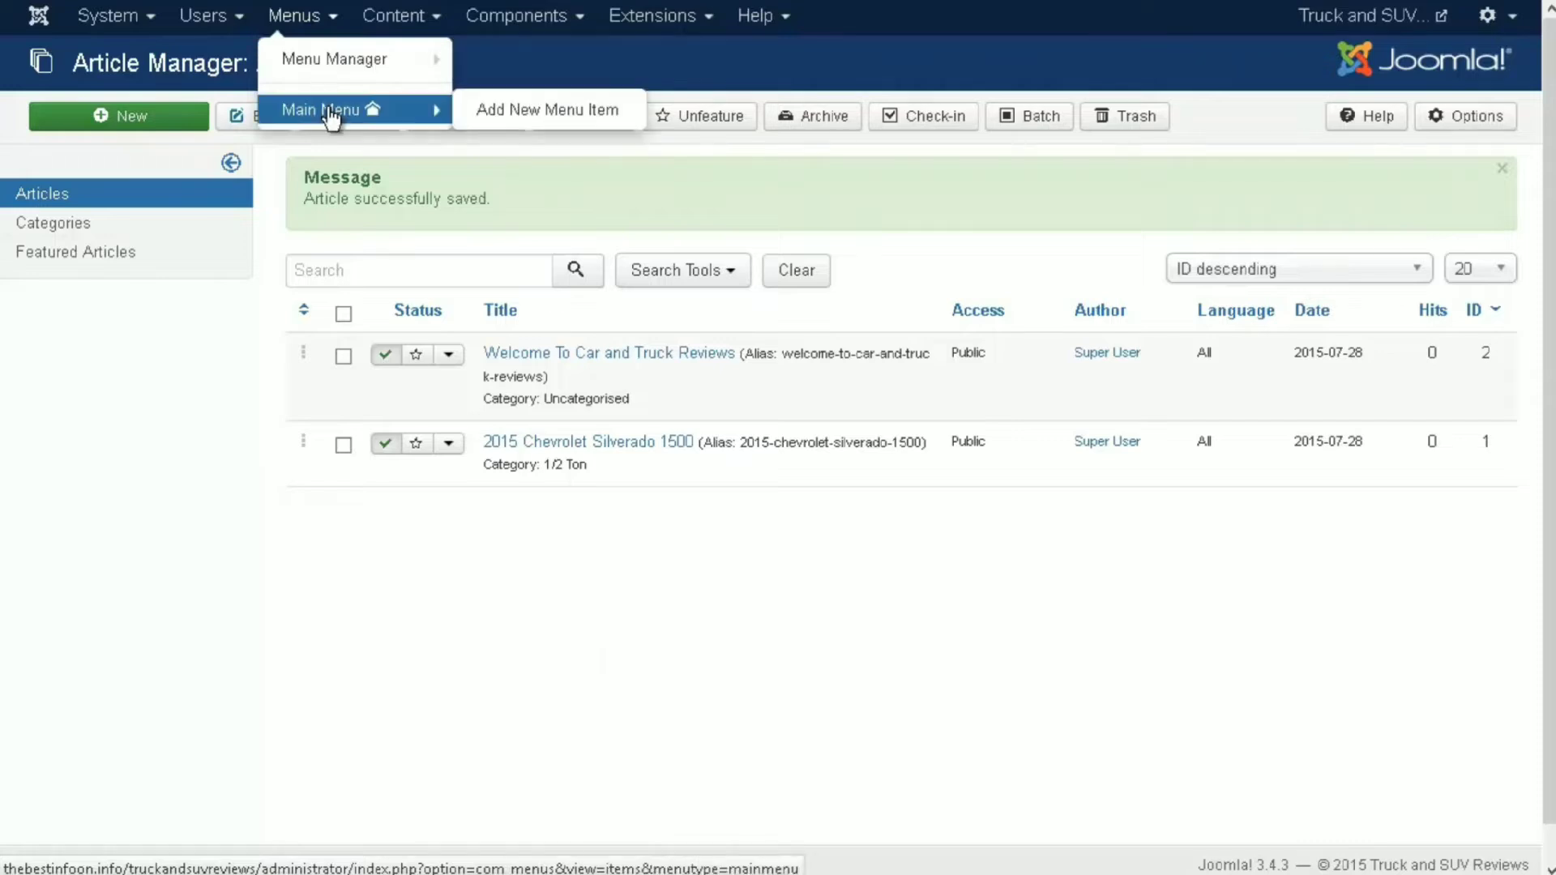
click(572, 128)
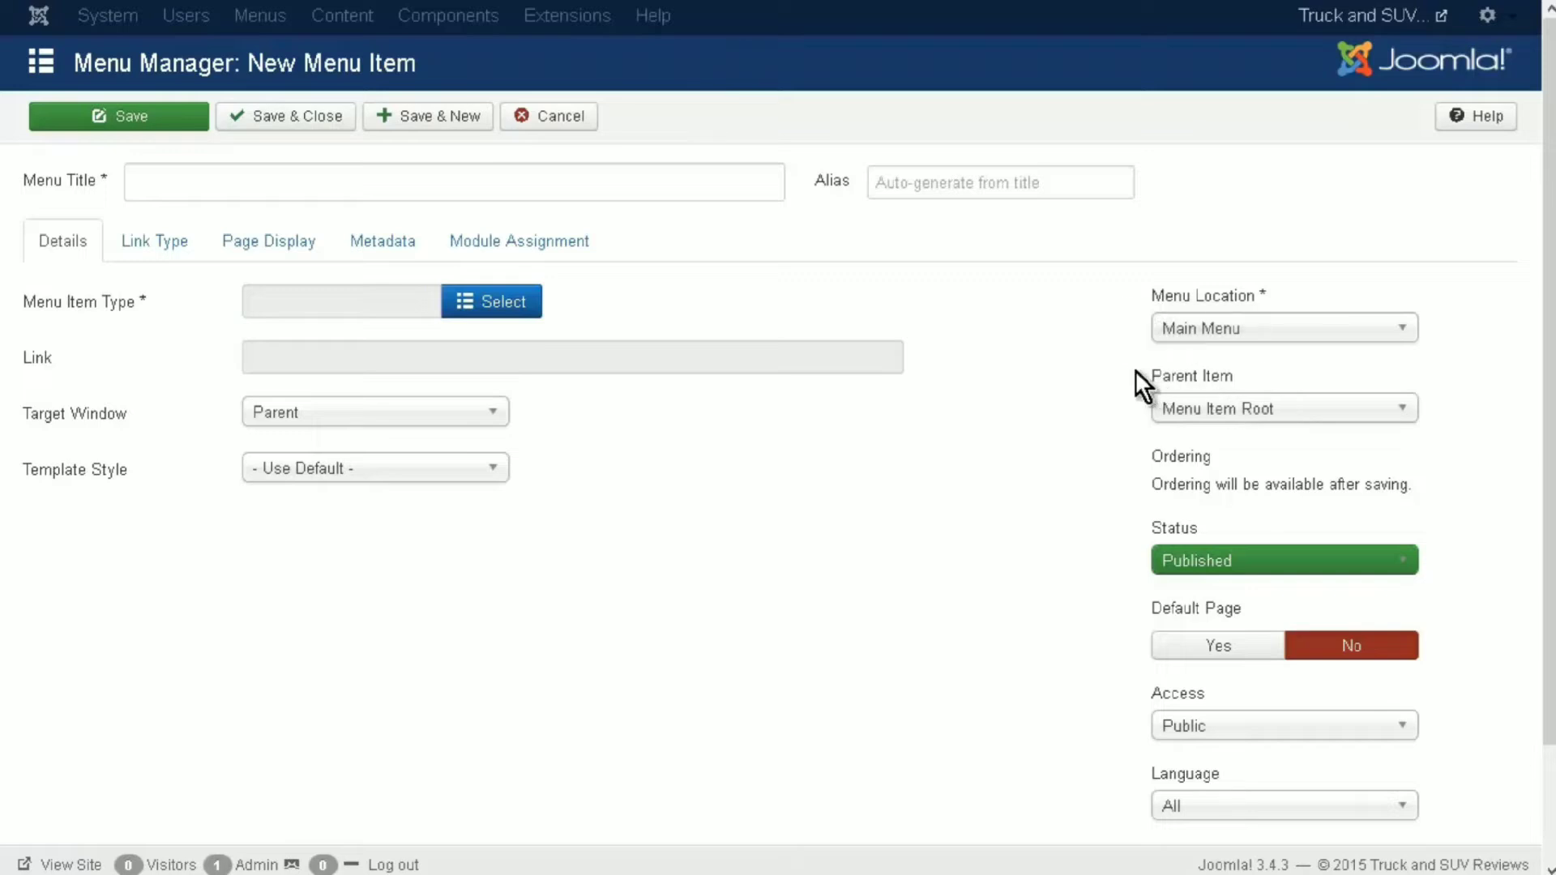
click(1404, 410)
click(1337, 468)
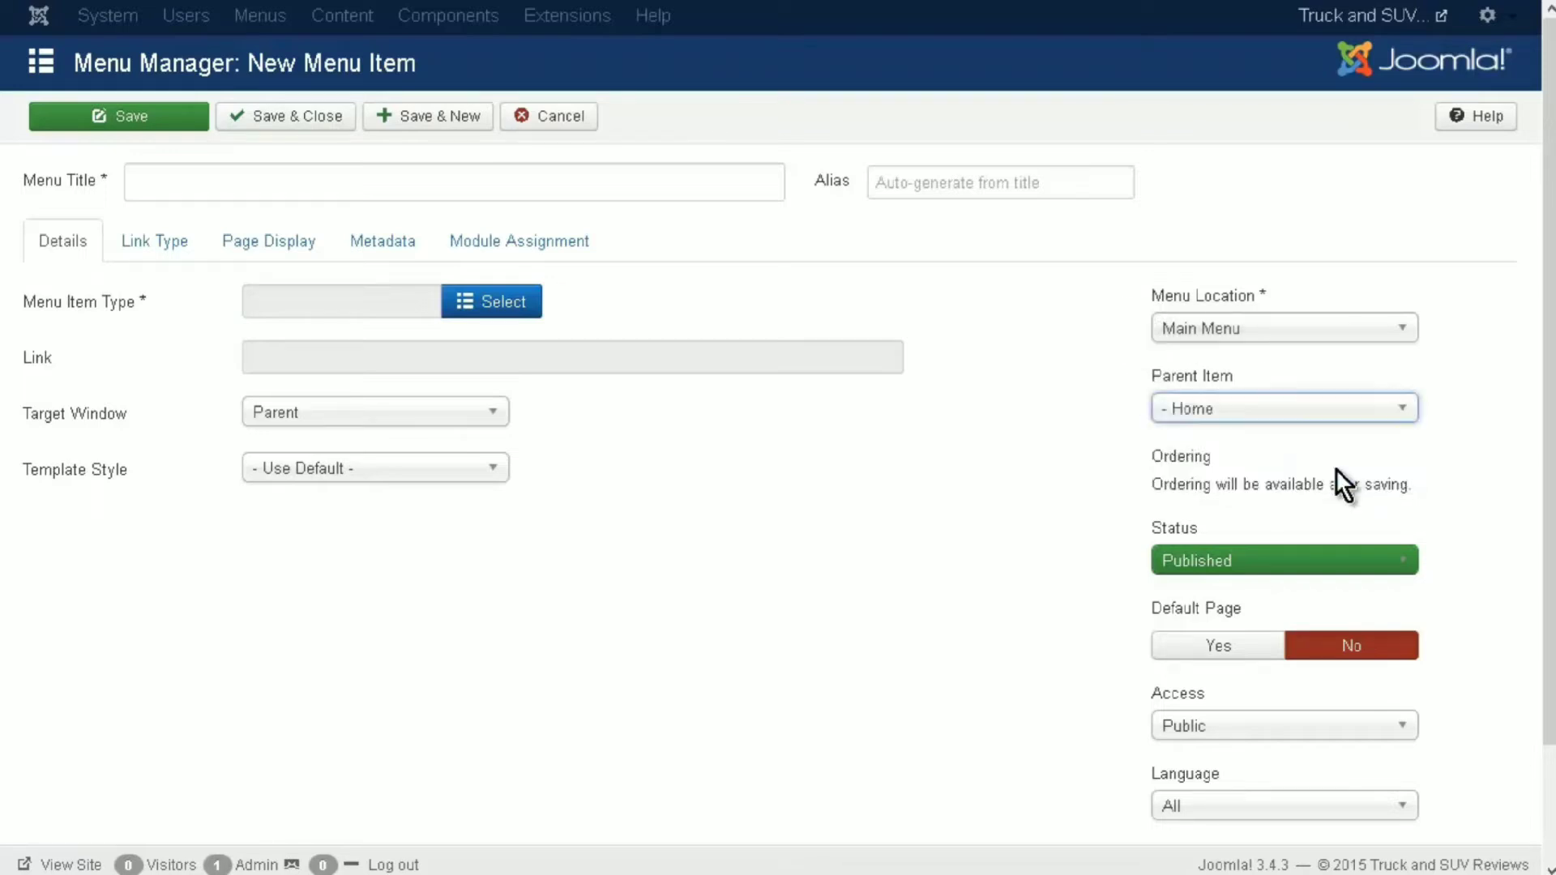
click(1489, 403)
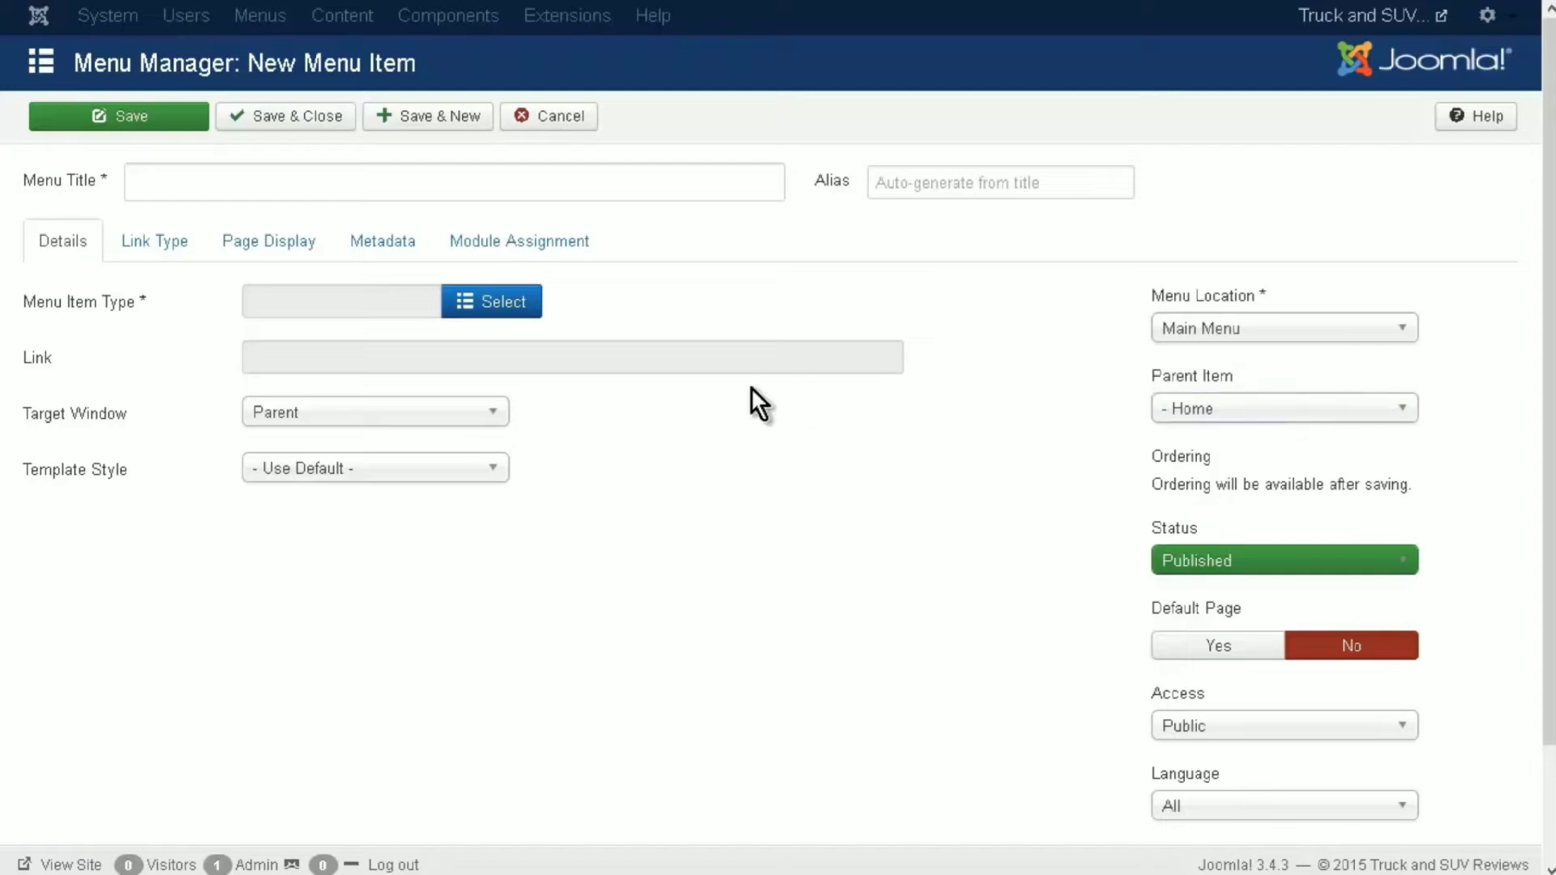
- Link the menu item to the Single Article Welcome To Car and Truck Reviews and make it the default page
click(501, 302)
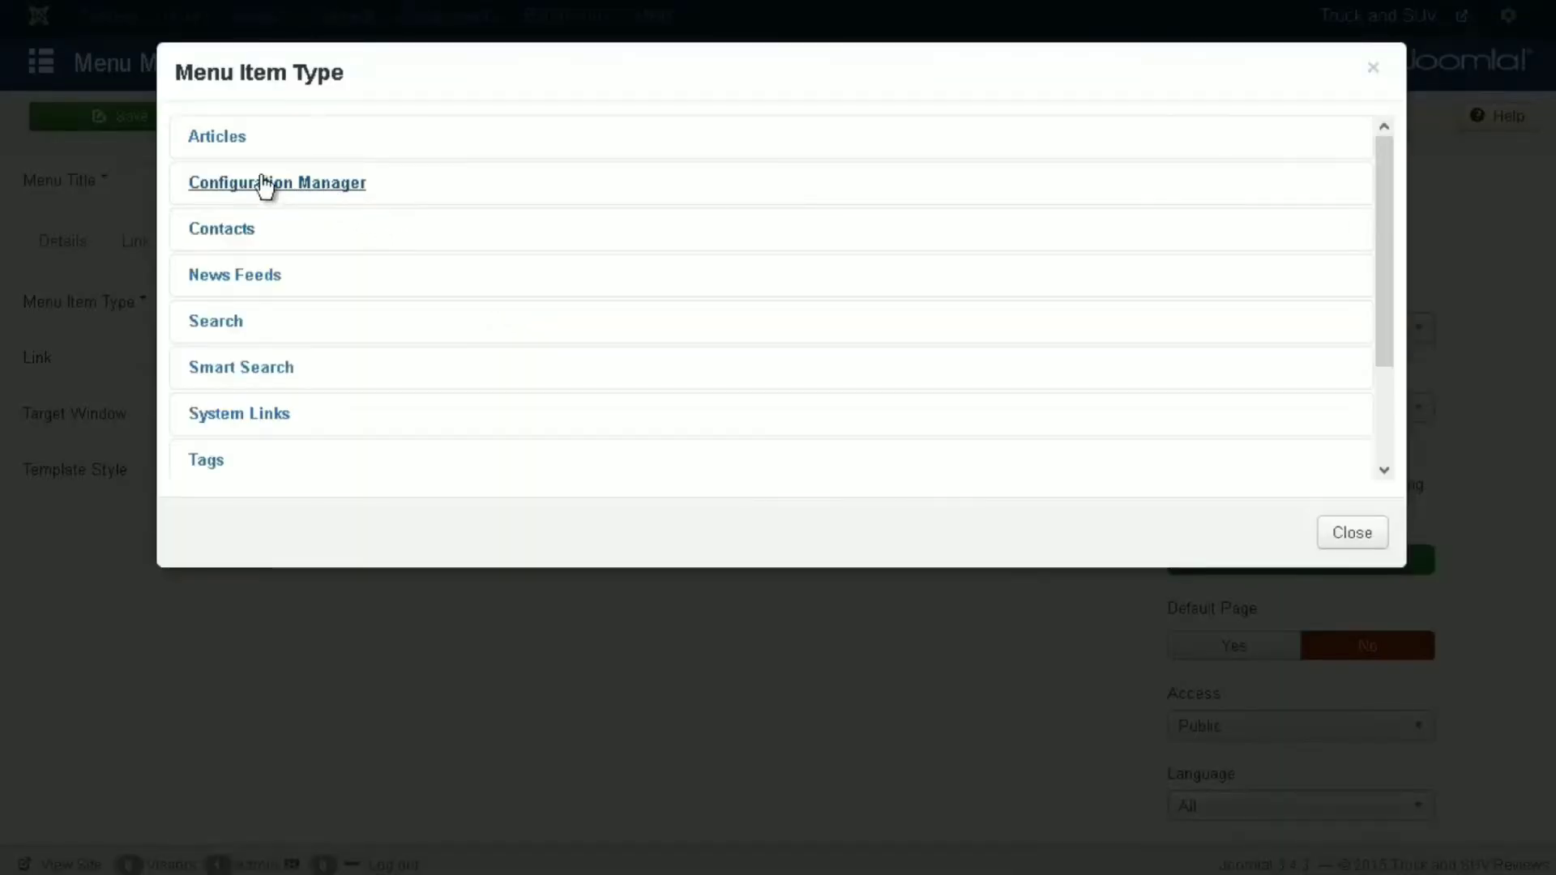
click(230, 150)
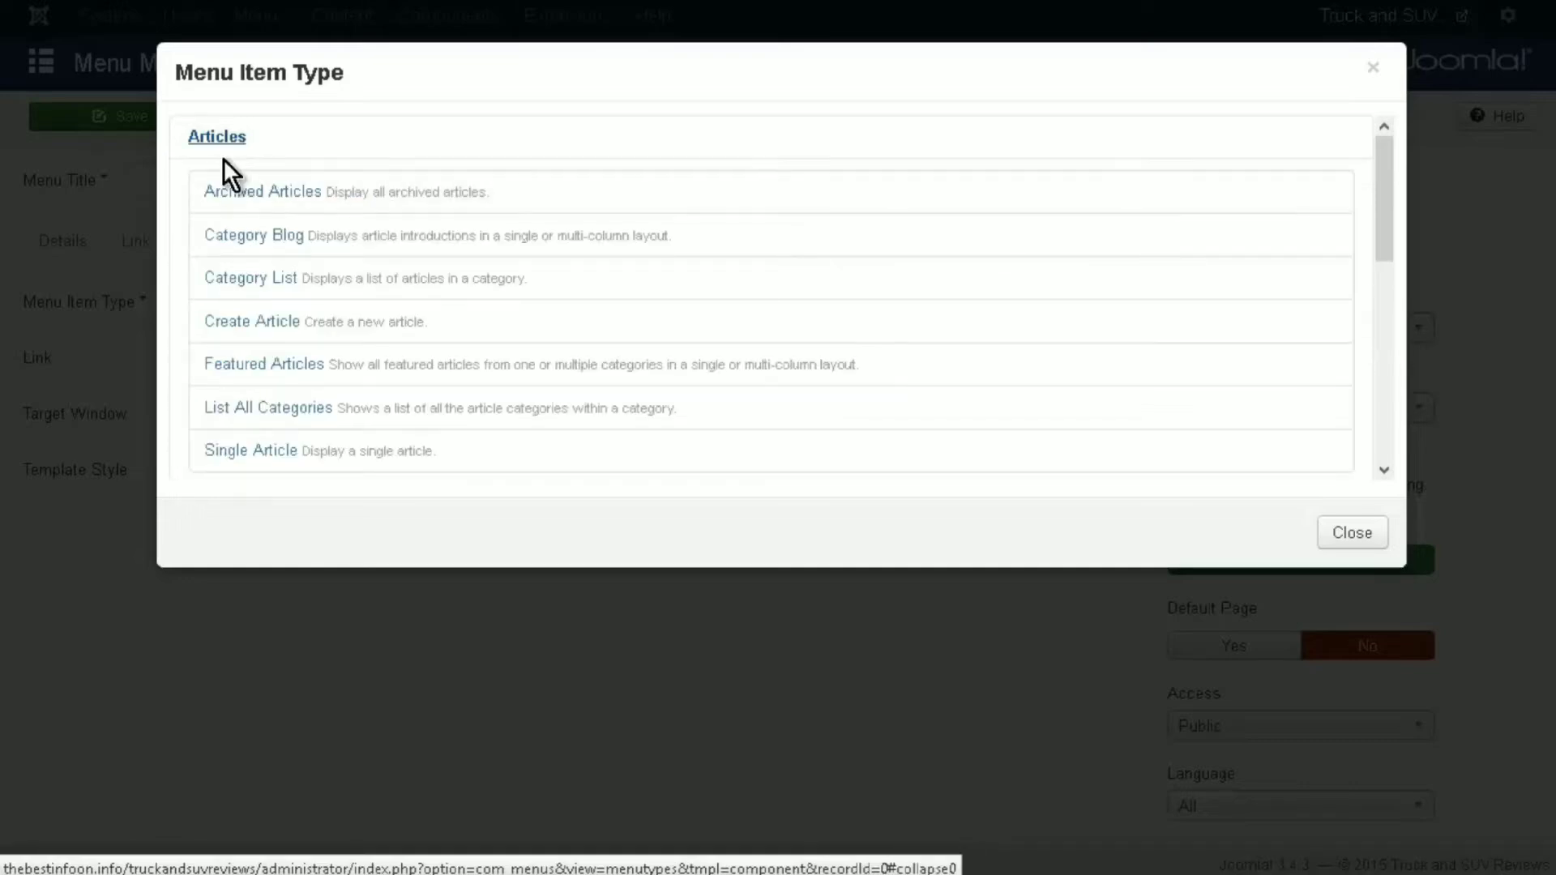
click(270, 450)
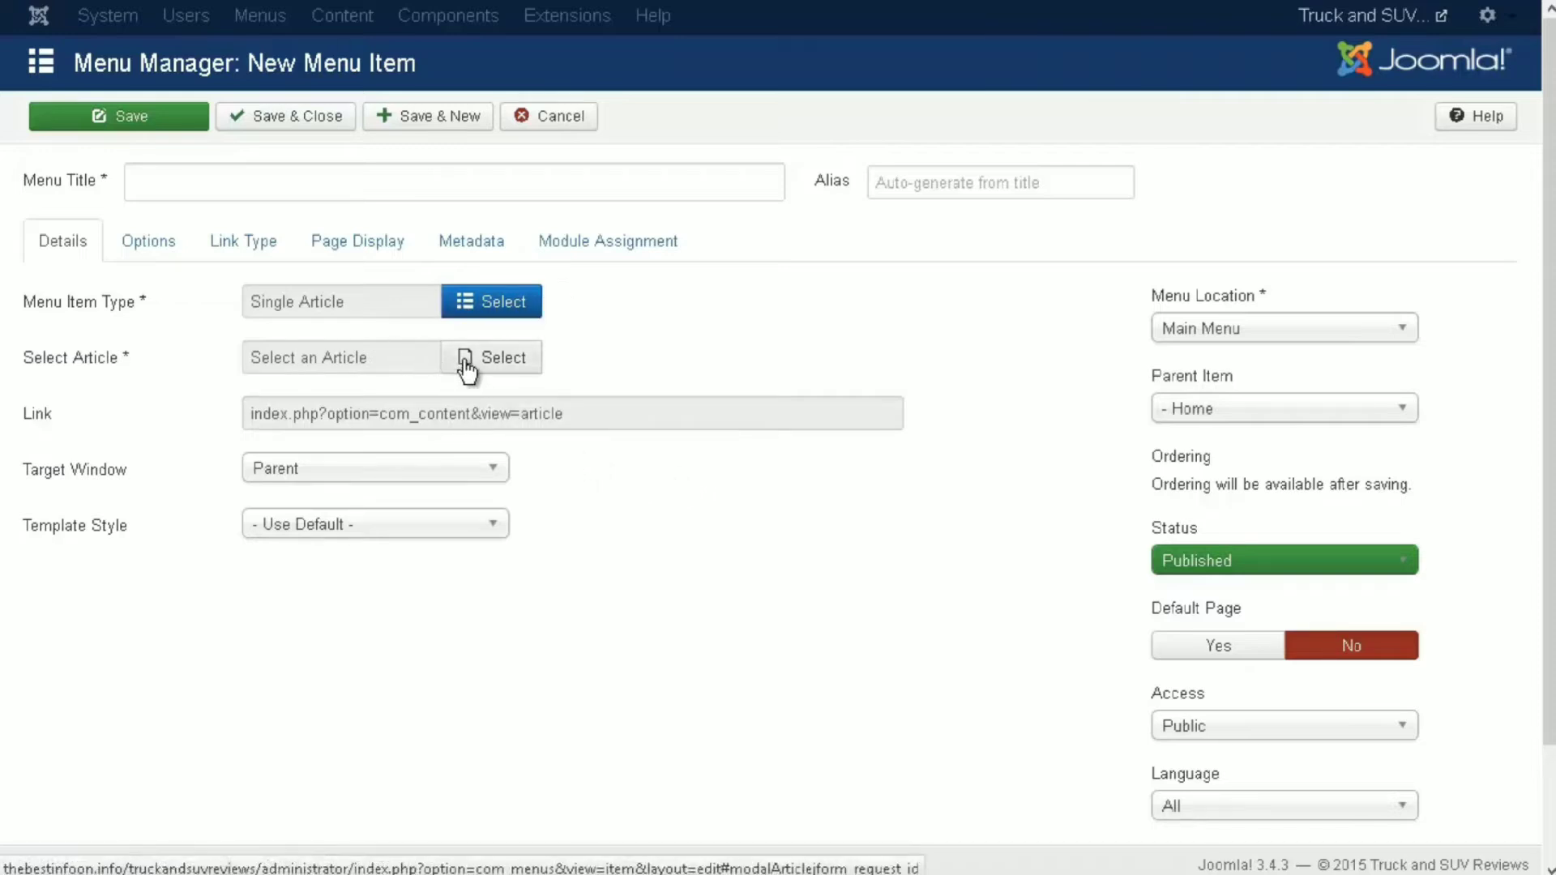
click(496, 363)
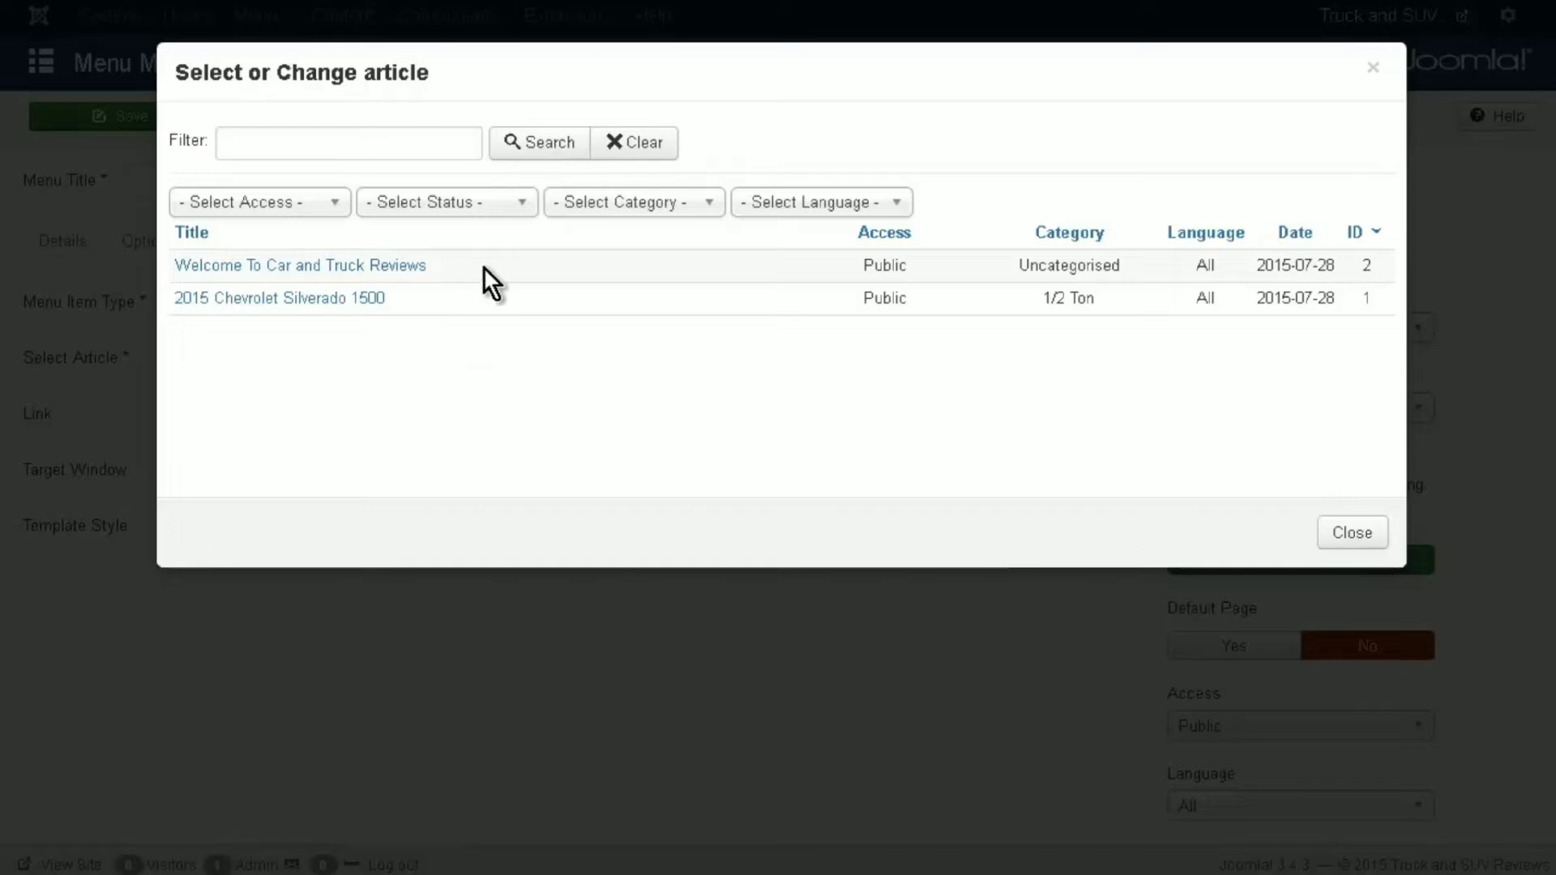
click(381, 264)
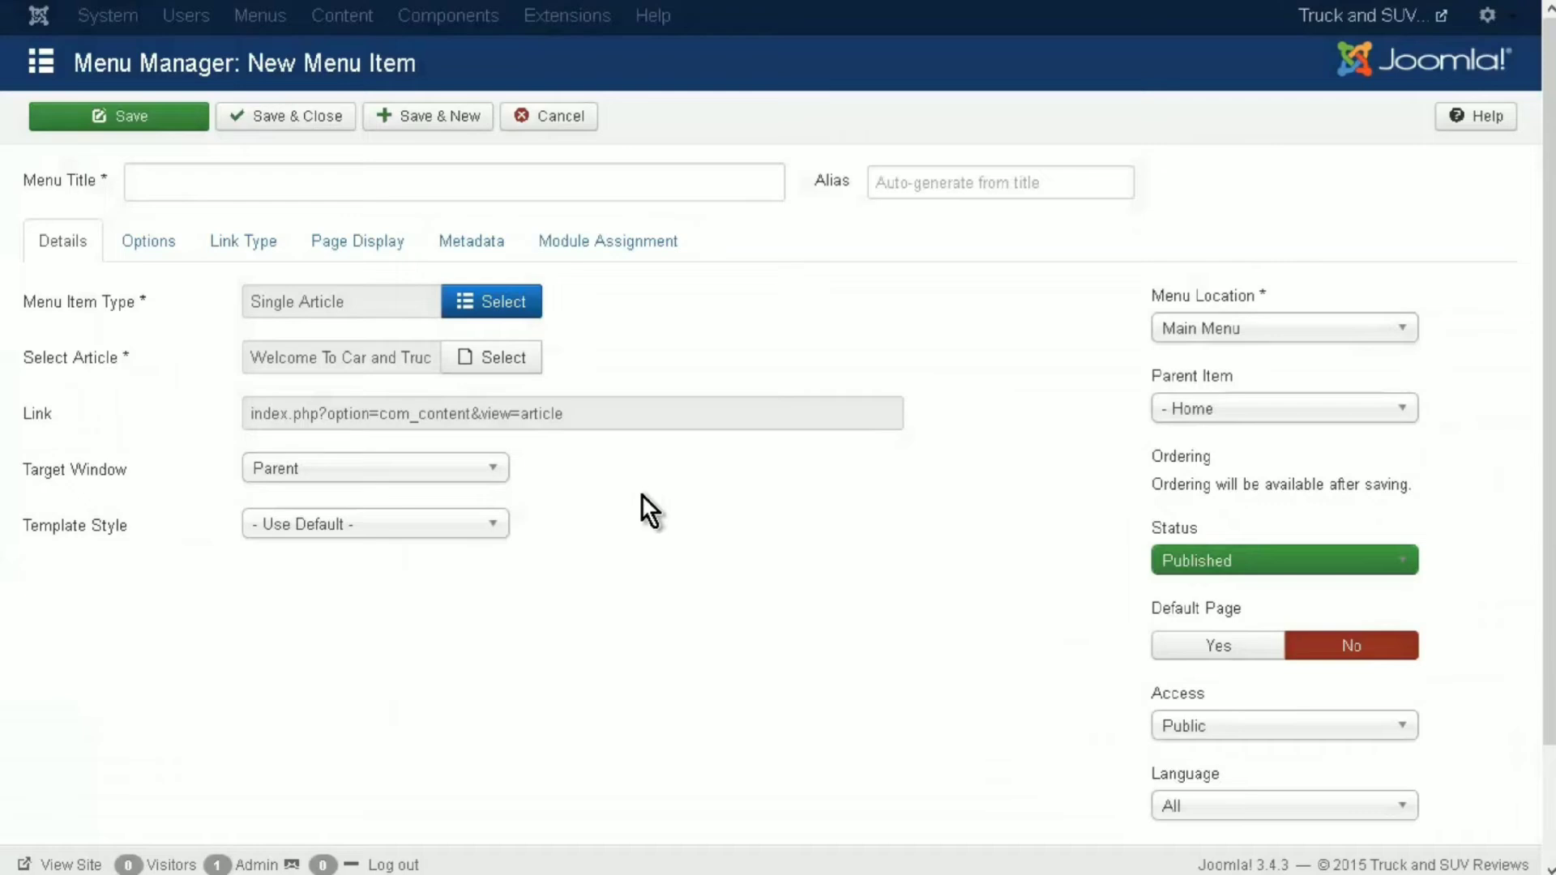
click(1219, 648)
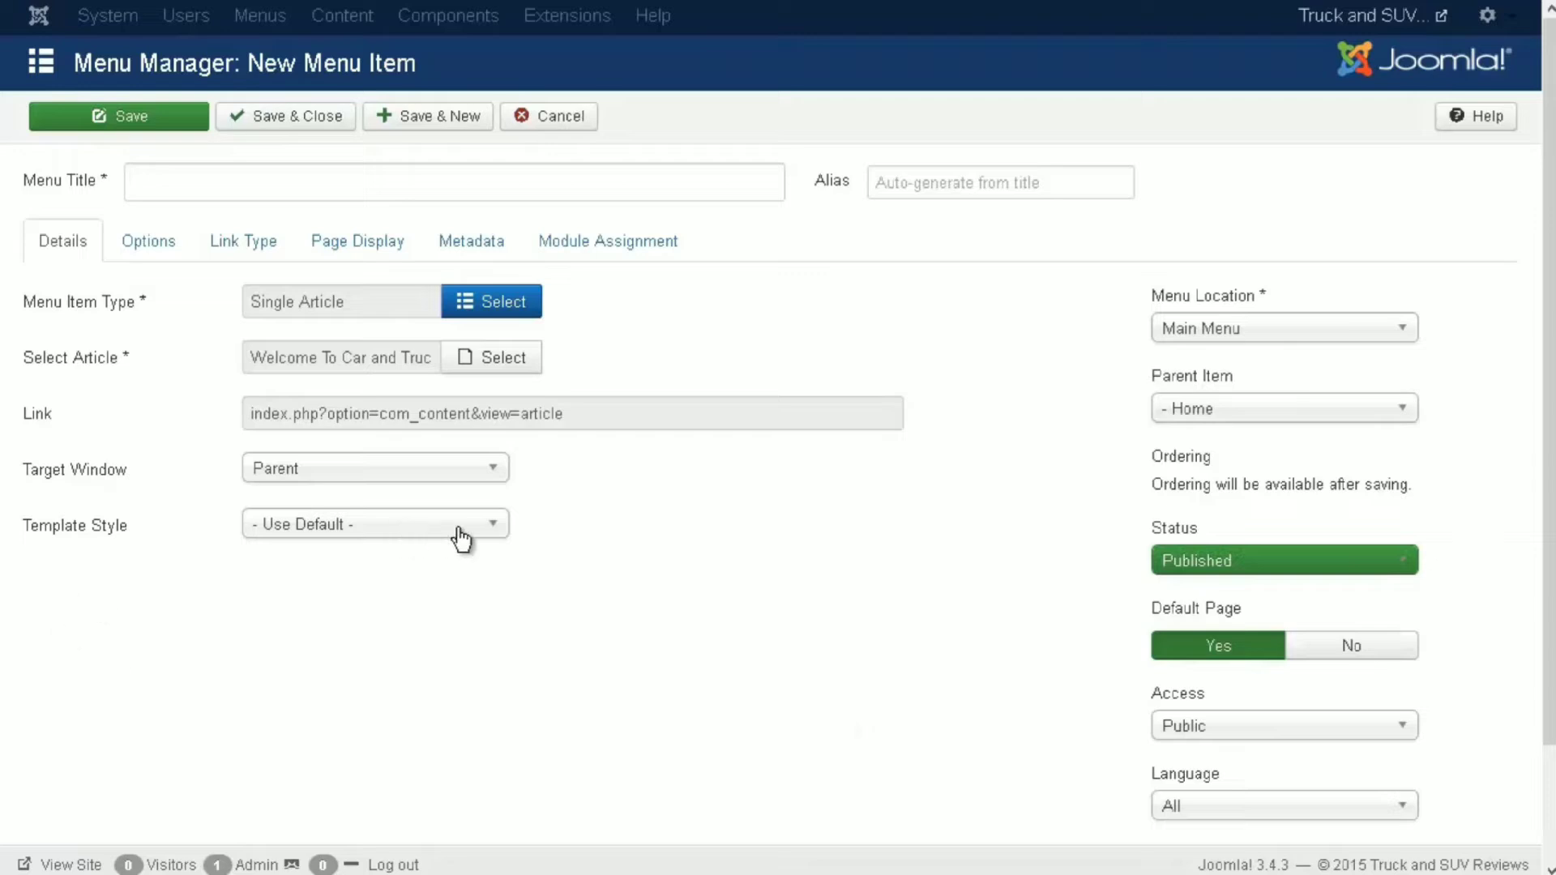
- Review the new menu item's target window choices, article display options, link type, page display, metadata and module assignment settings
click(501, 471)
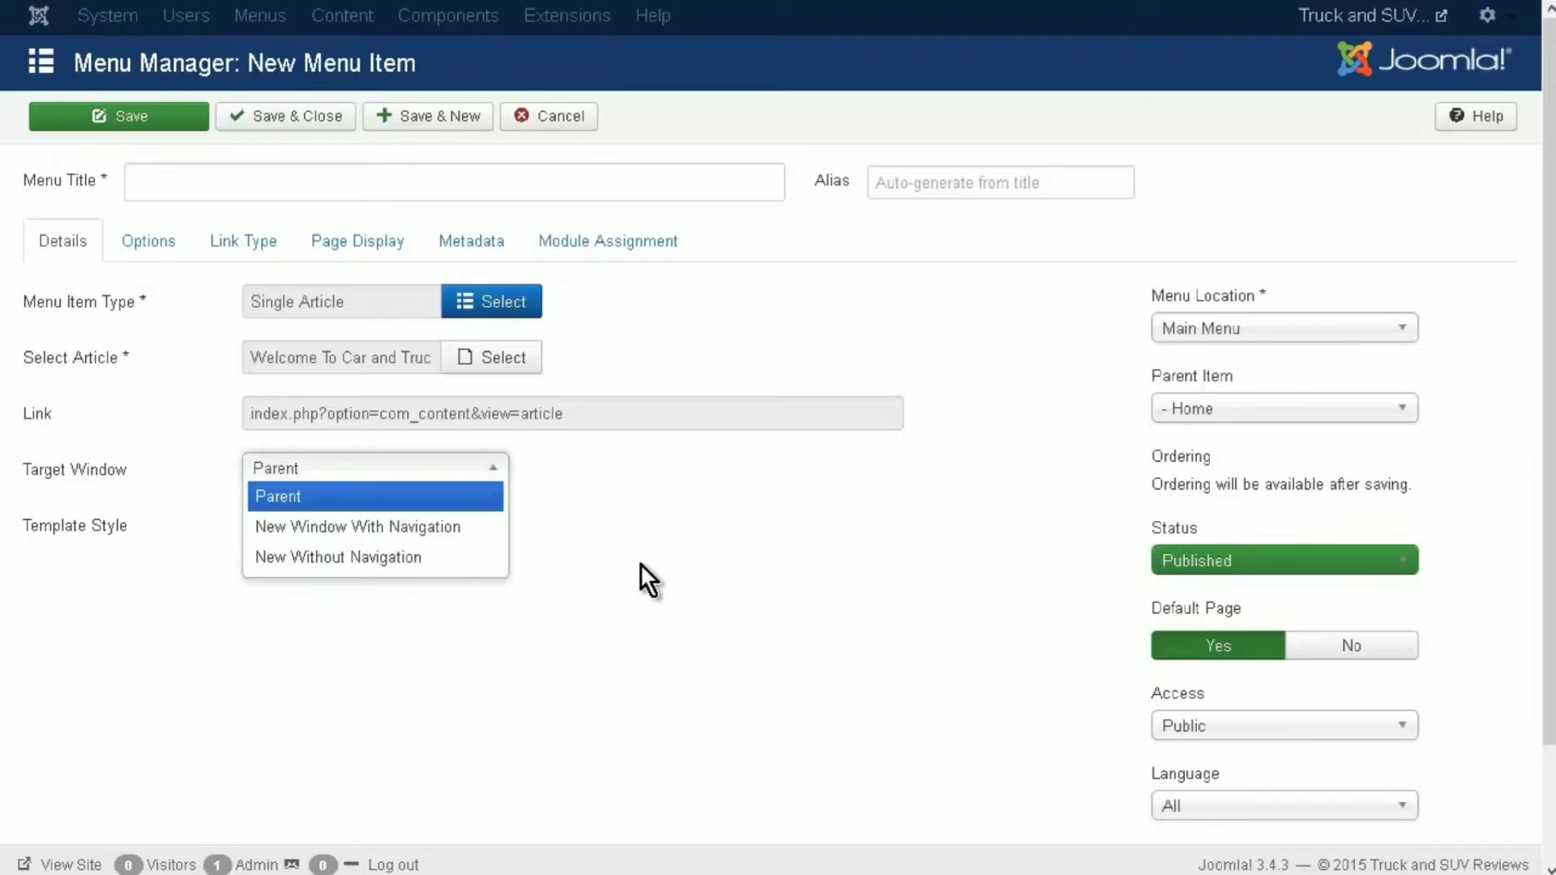
click(635, 658)
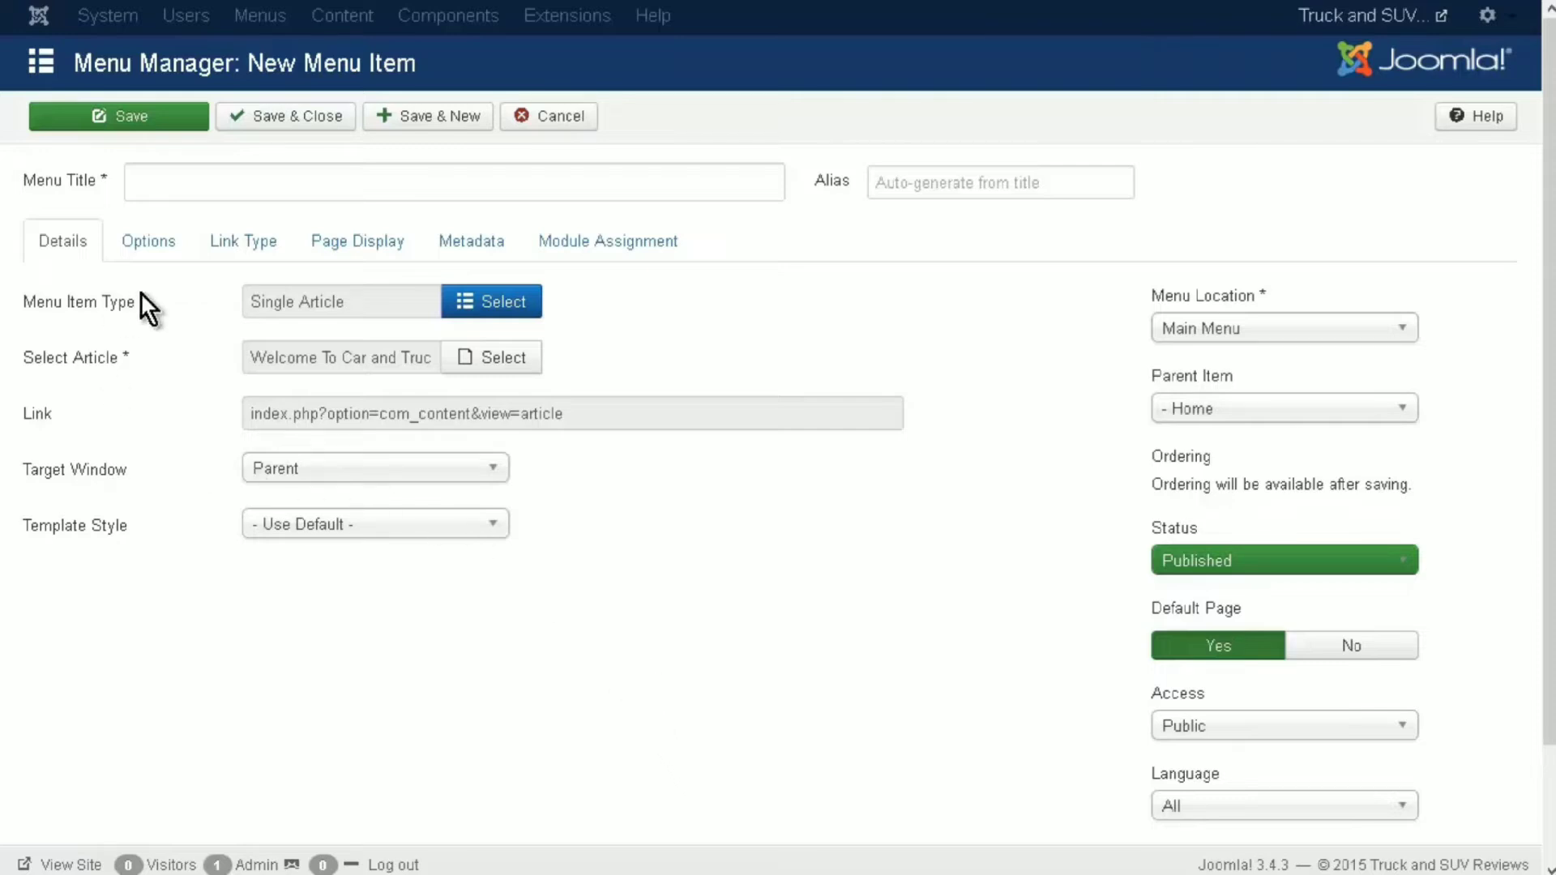
click(149, 242)
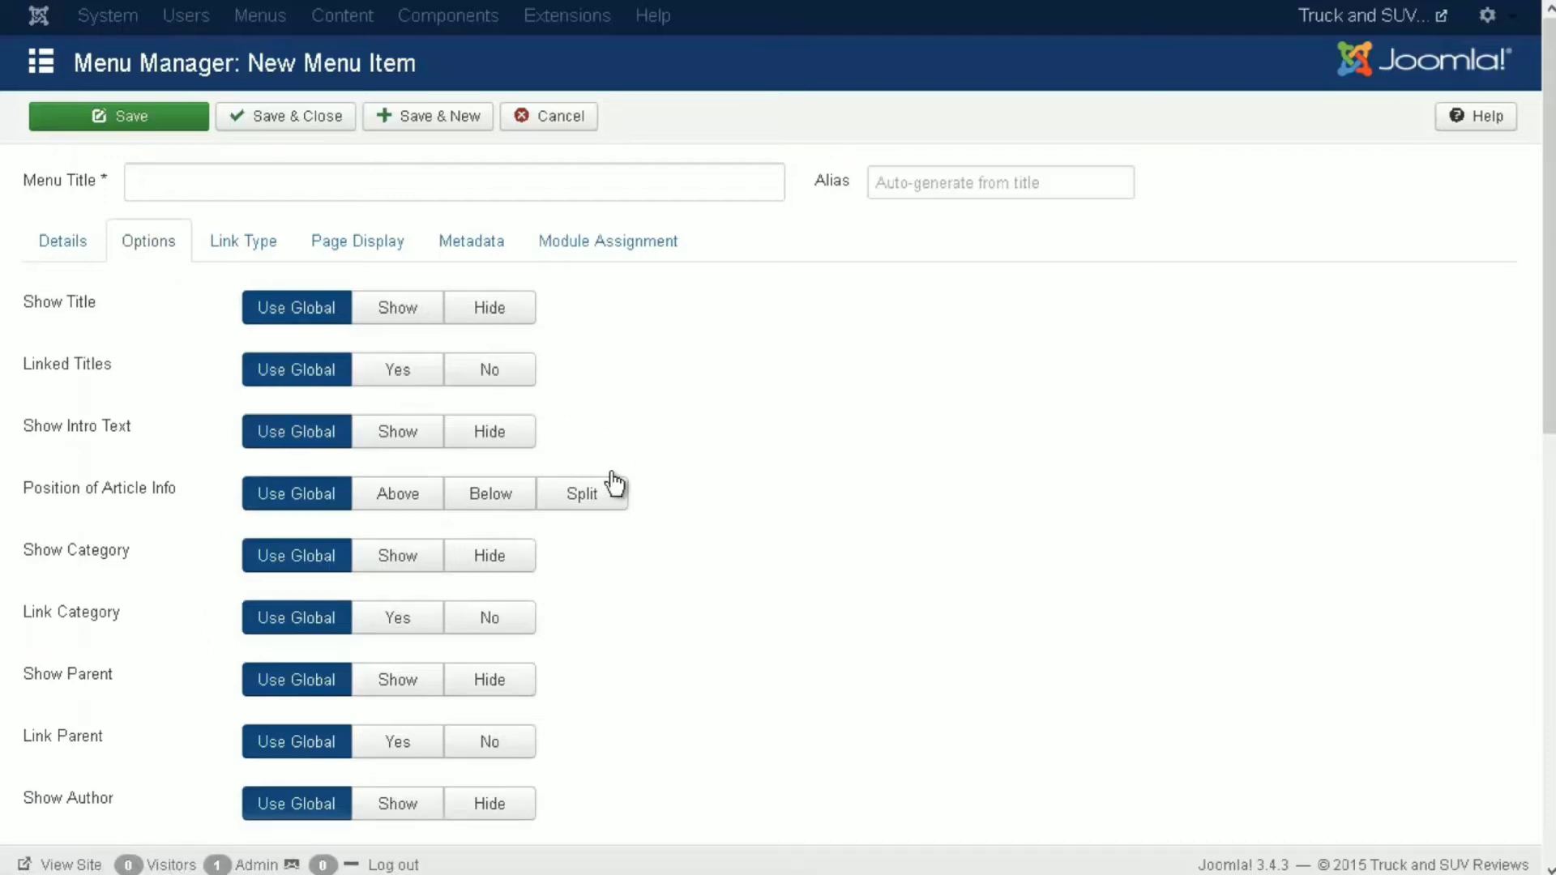
scroll(162, 677, down, 5)
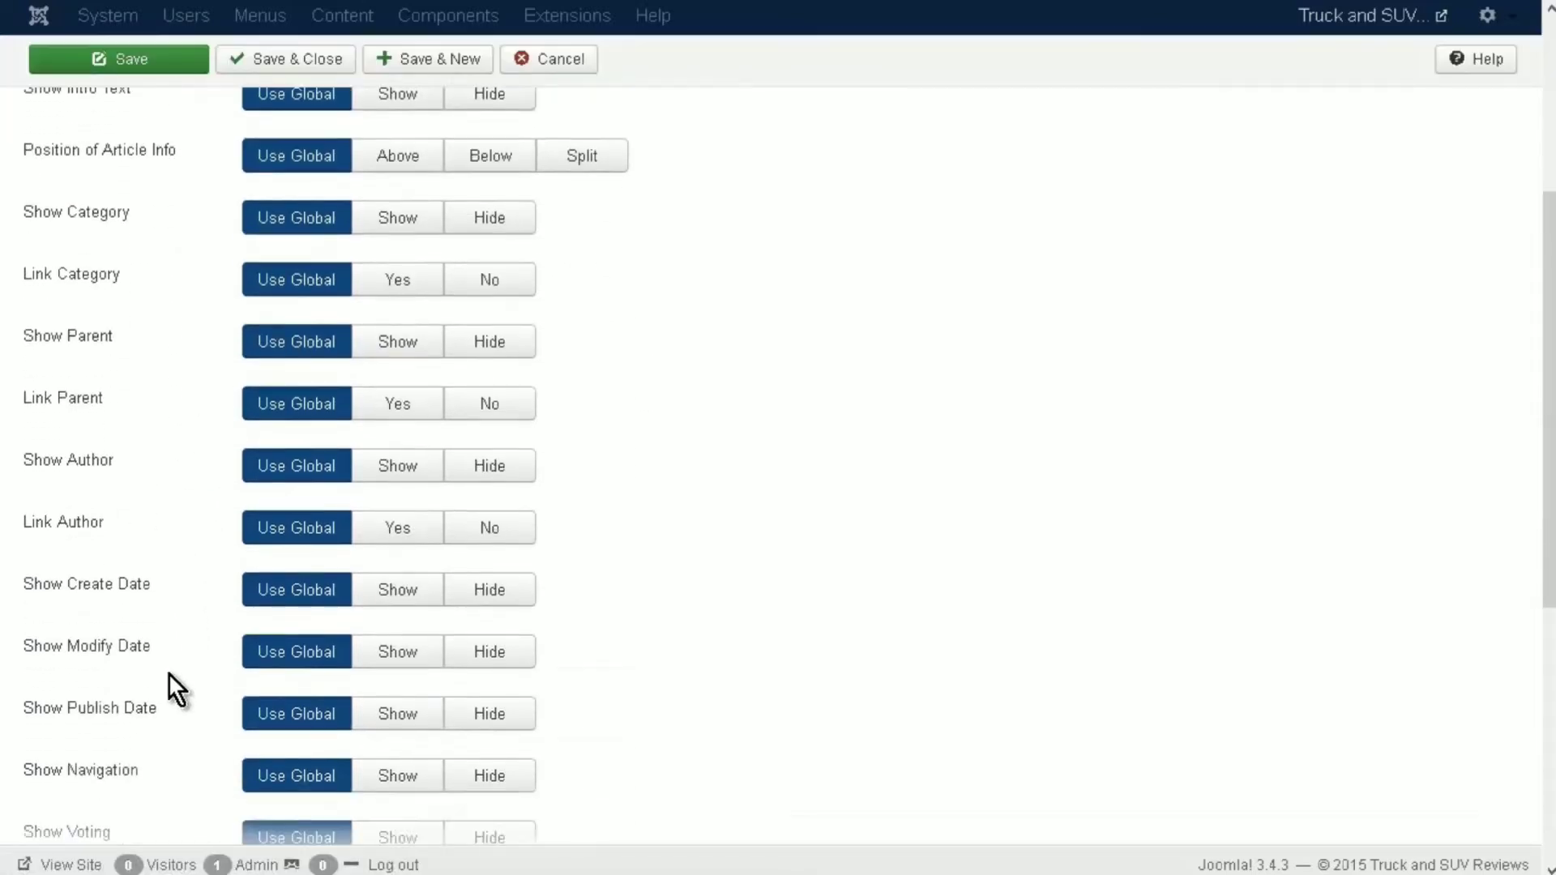
scroll(172, 681, up, 5)
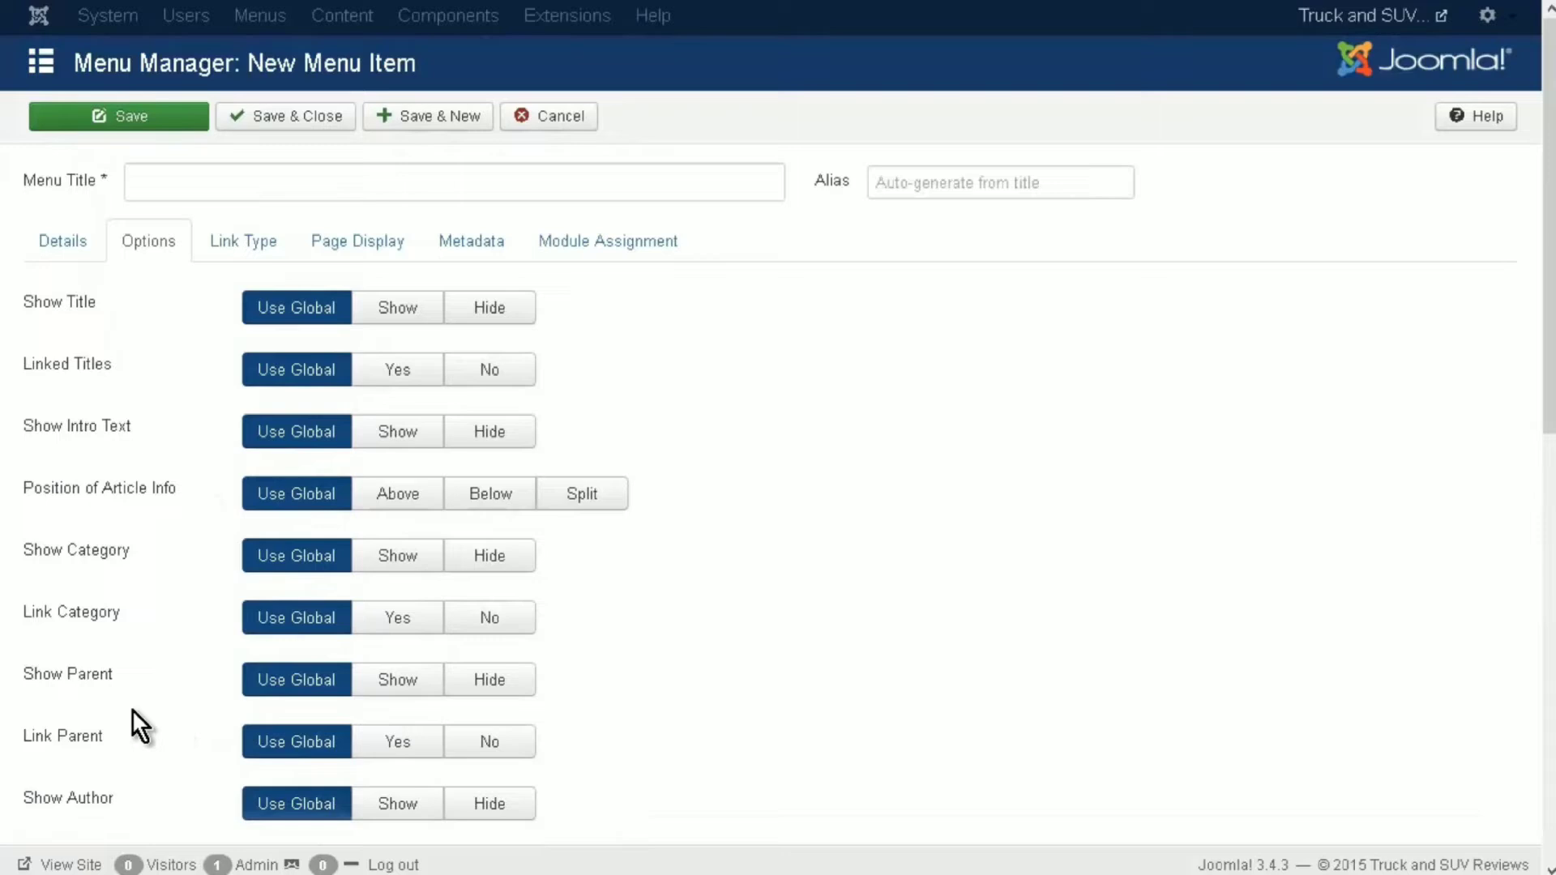
click(243, 242)
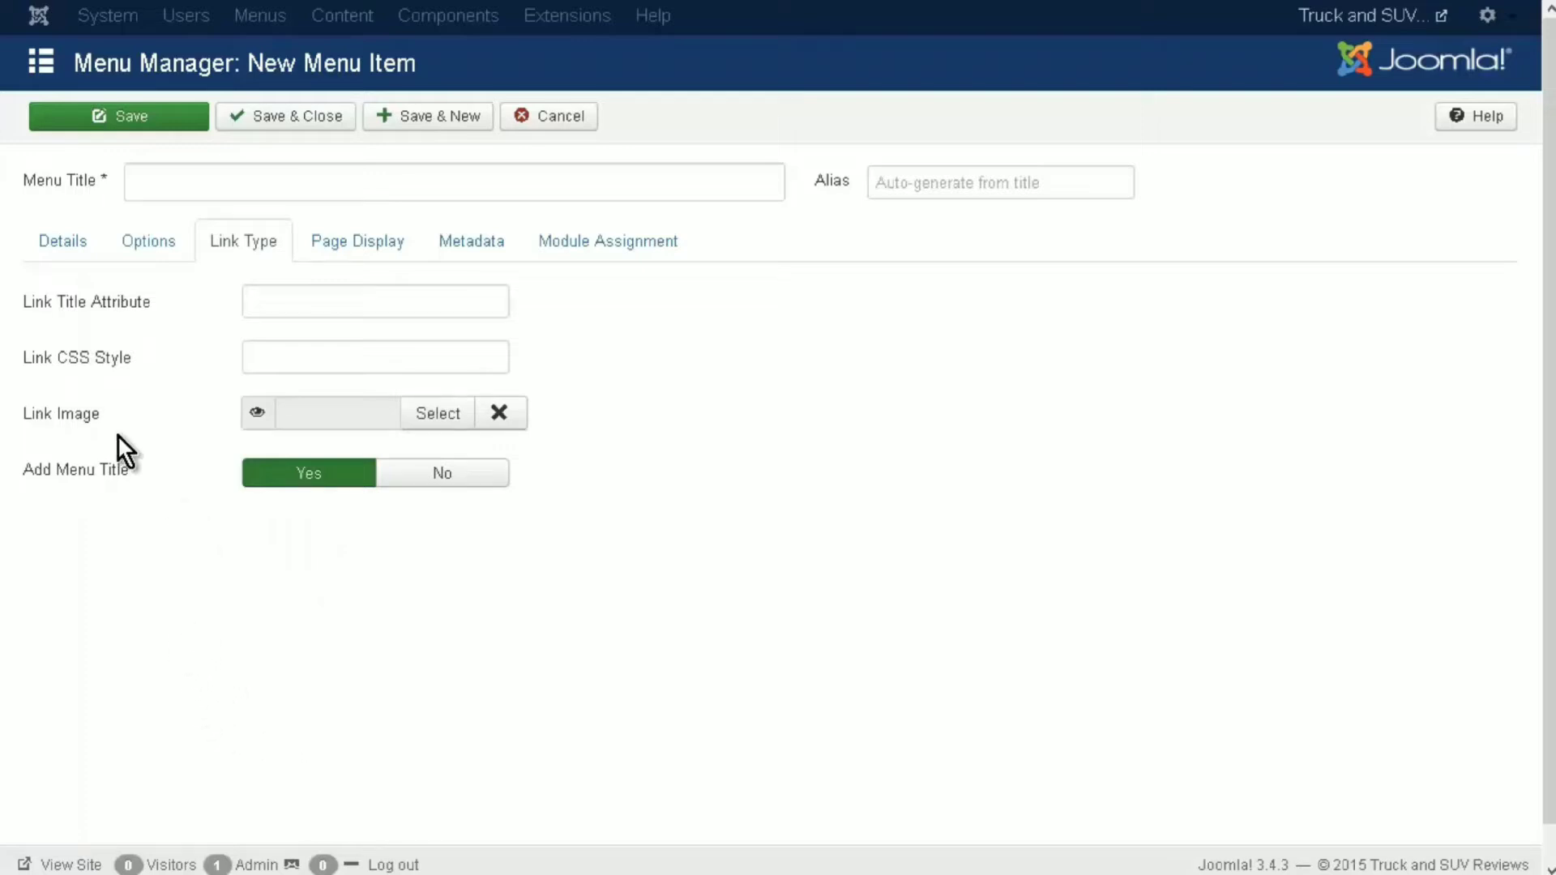
click(376, 254)
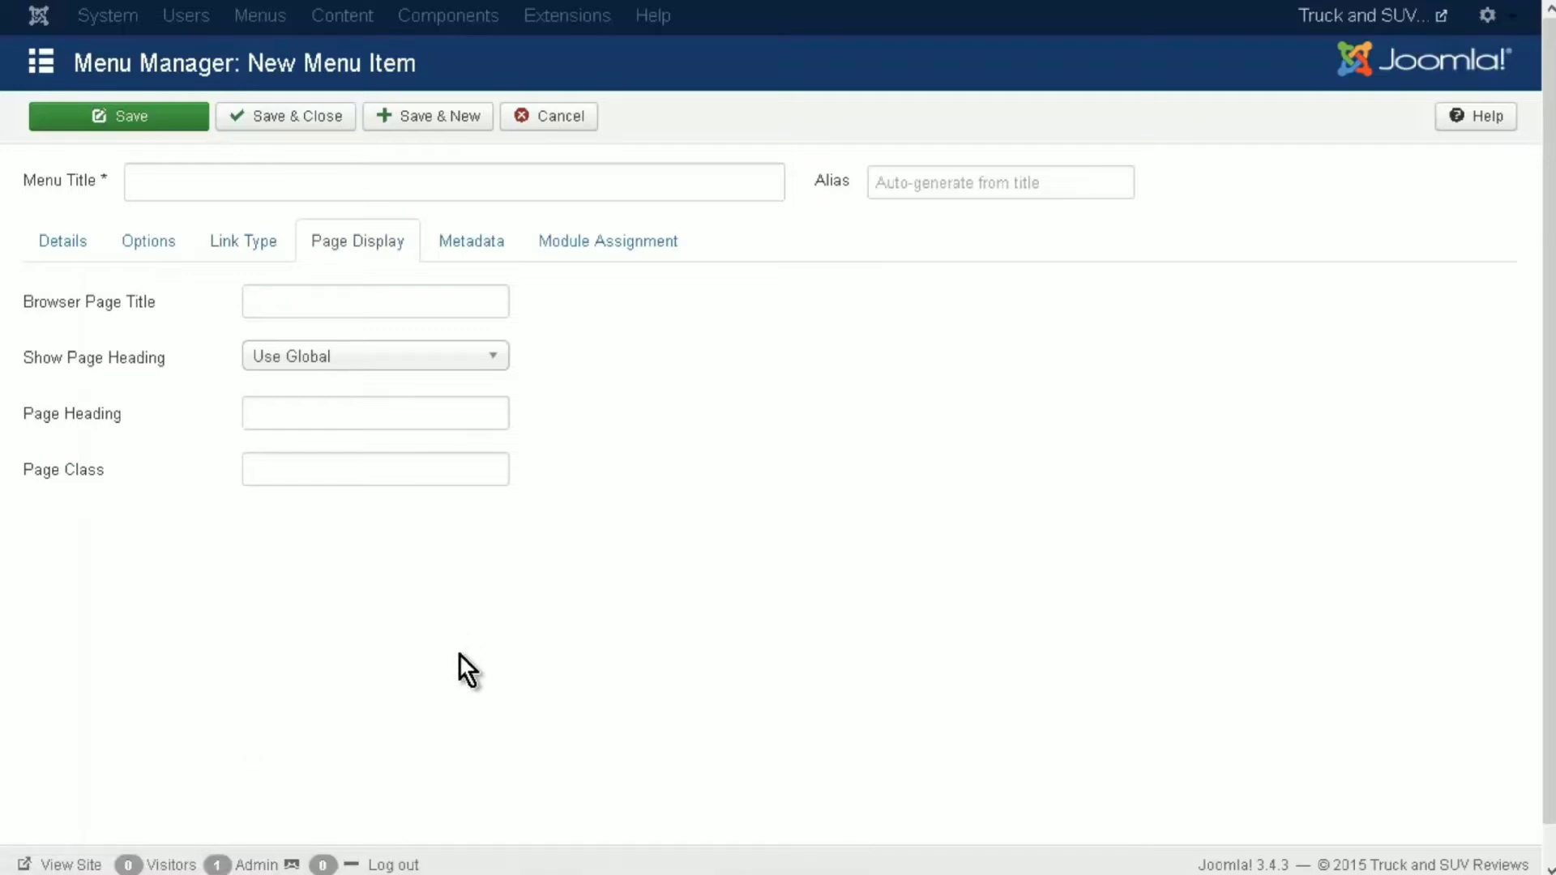
click(484, 252)
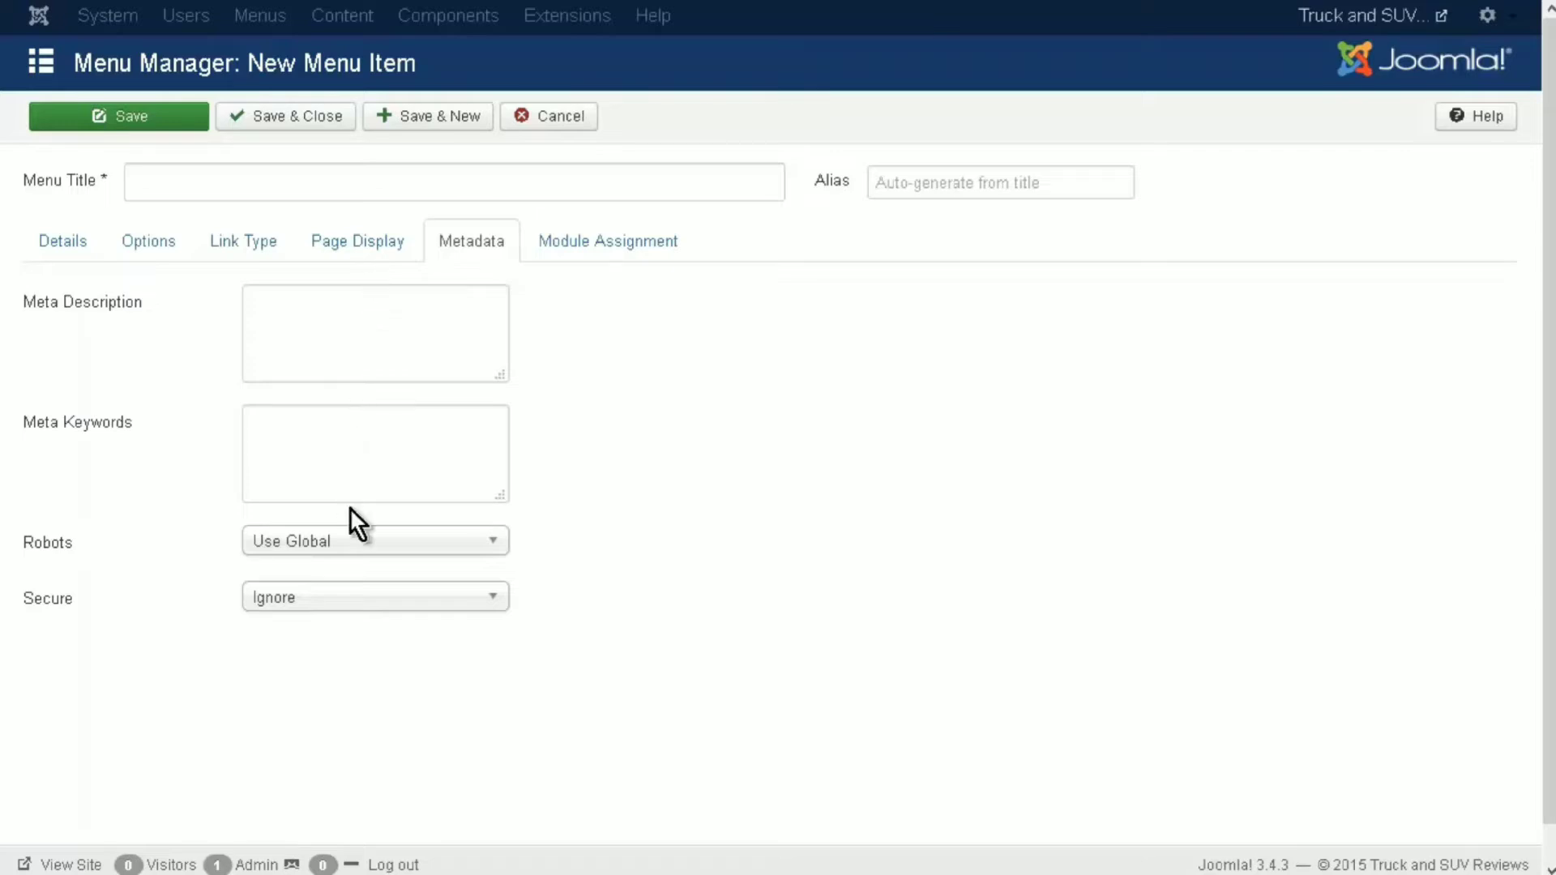
click(502, 548)
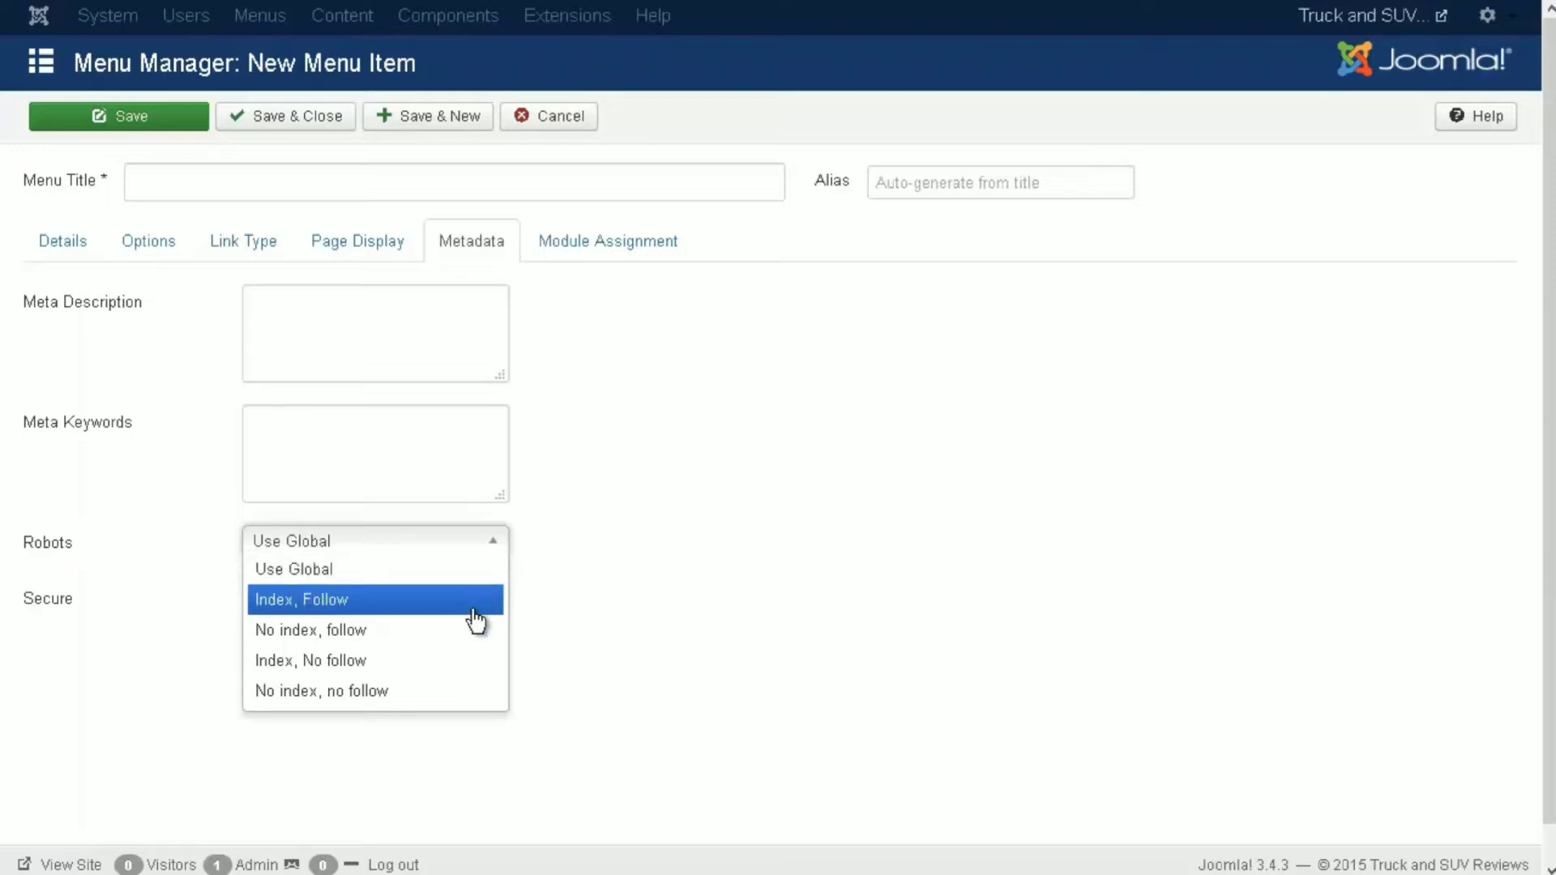
click(672, 614)
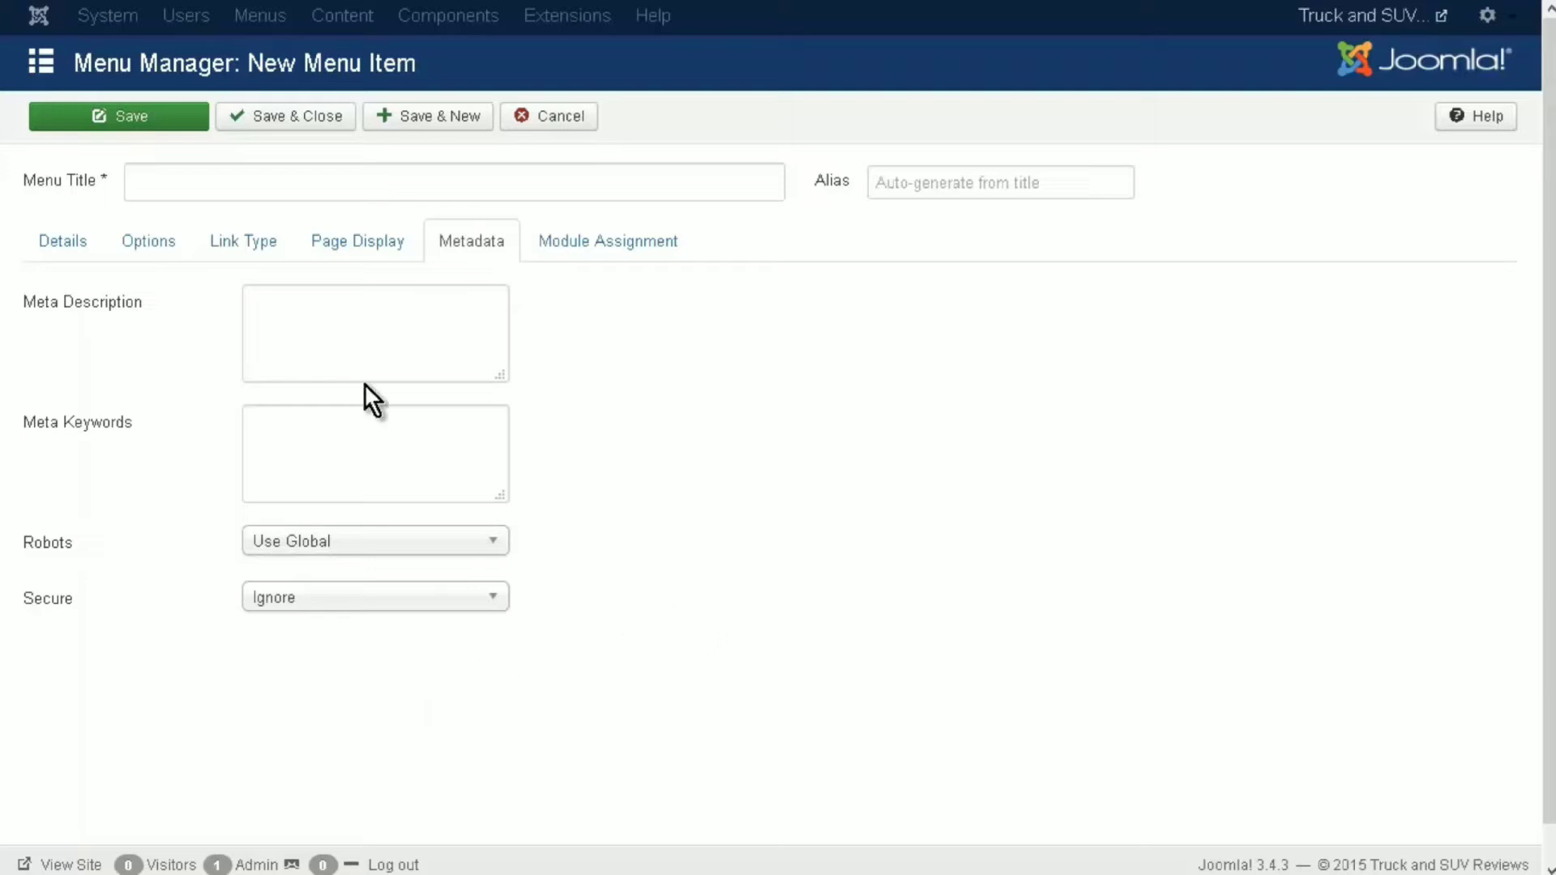
click(576, 244)
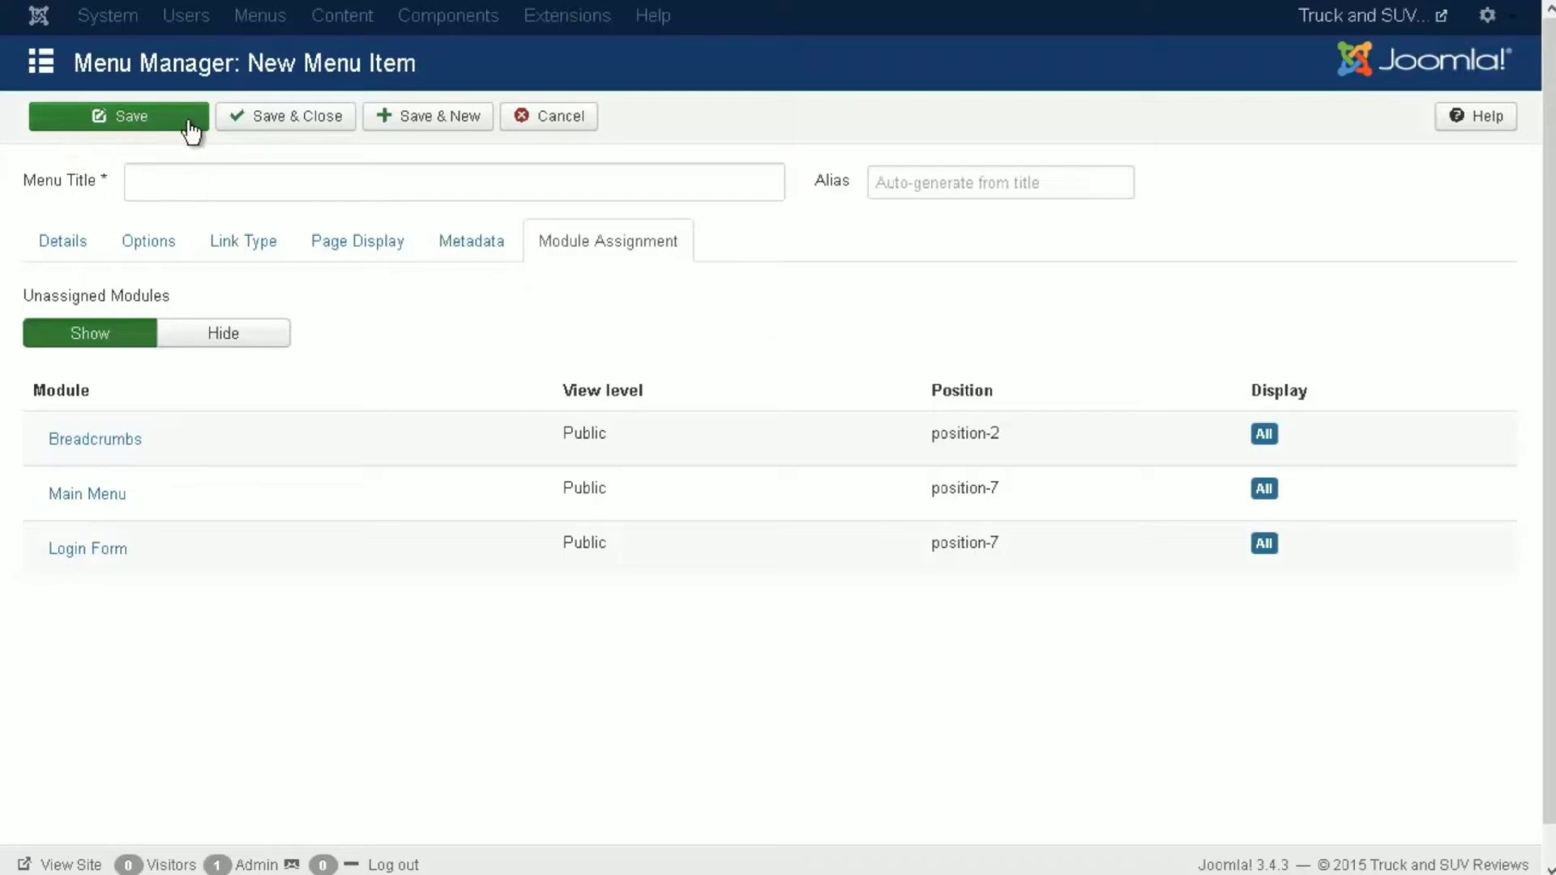
- Title the new menu item Home, then save and close it
click(312, 121)
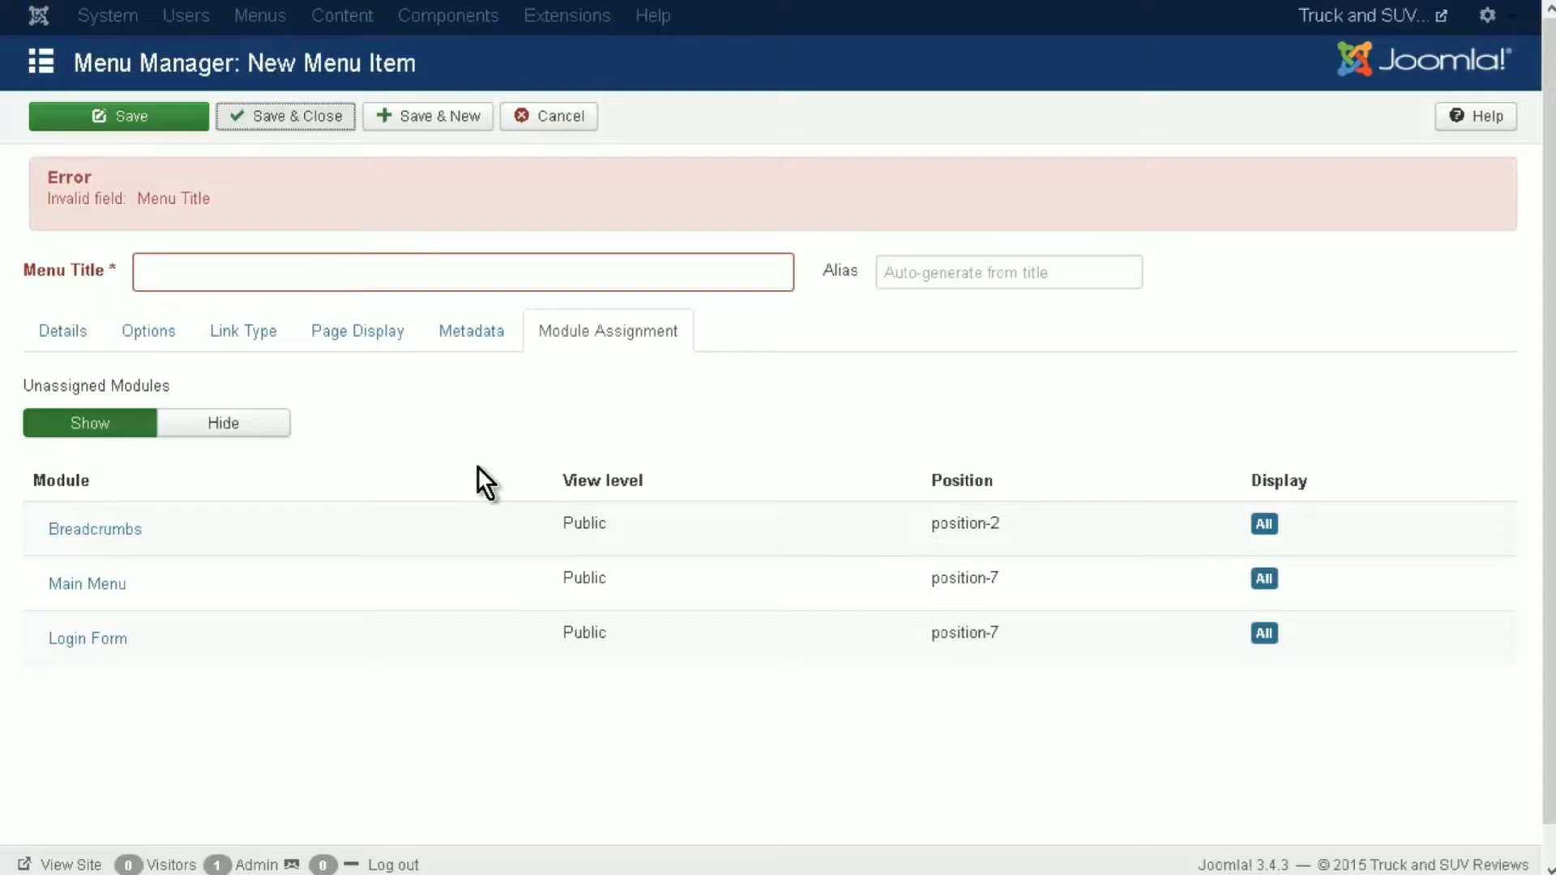
click(62, 330)
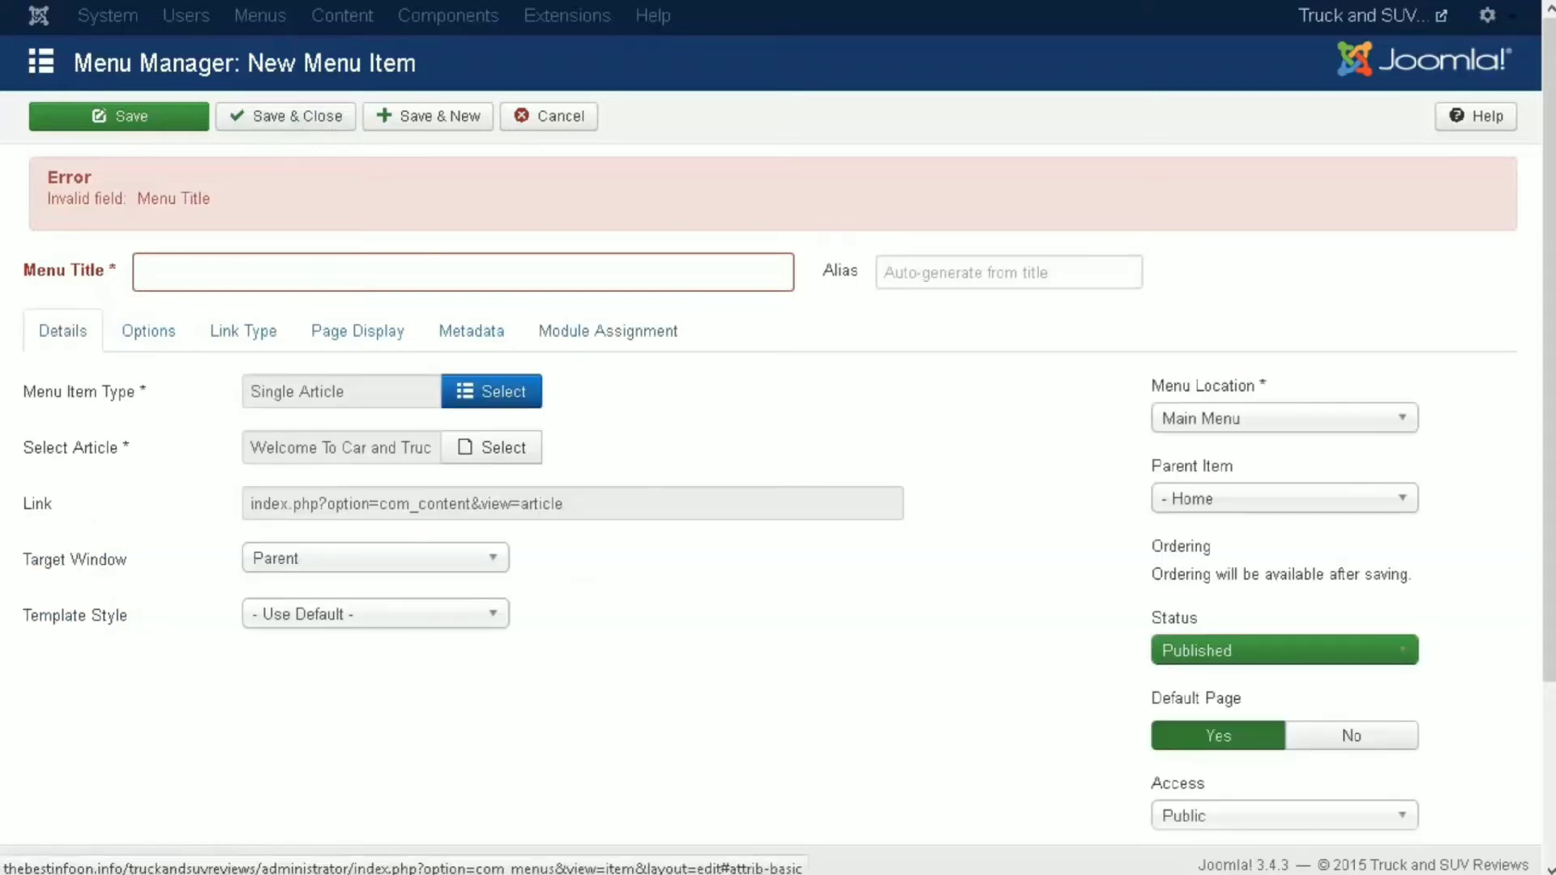
click(196, 267)
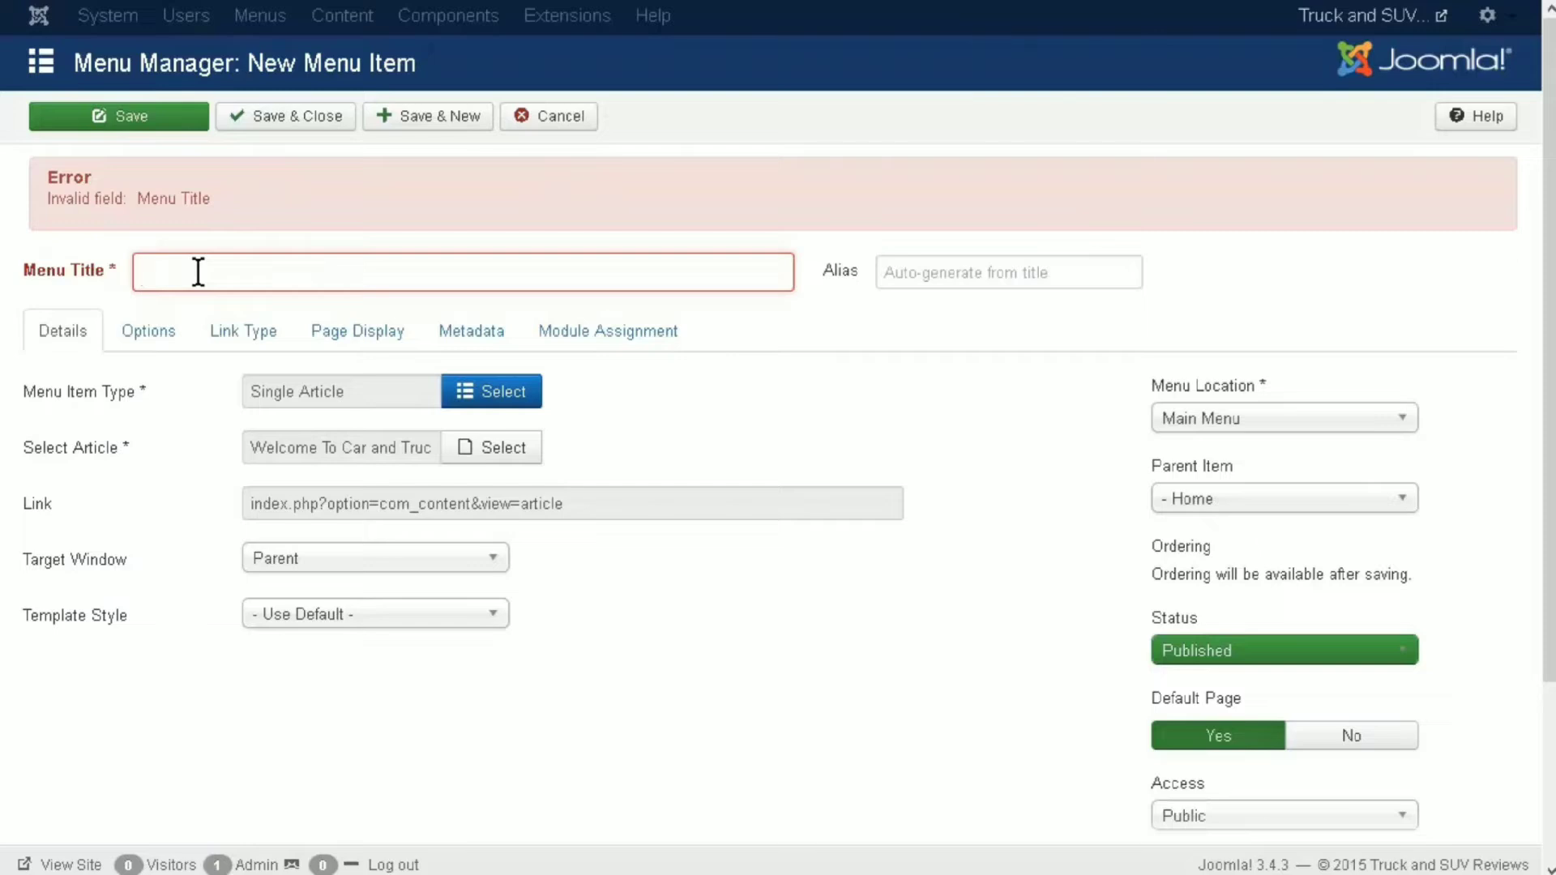
text(Home)
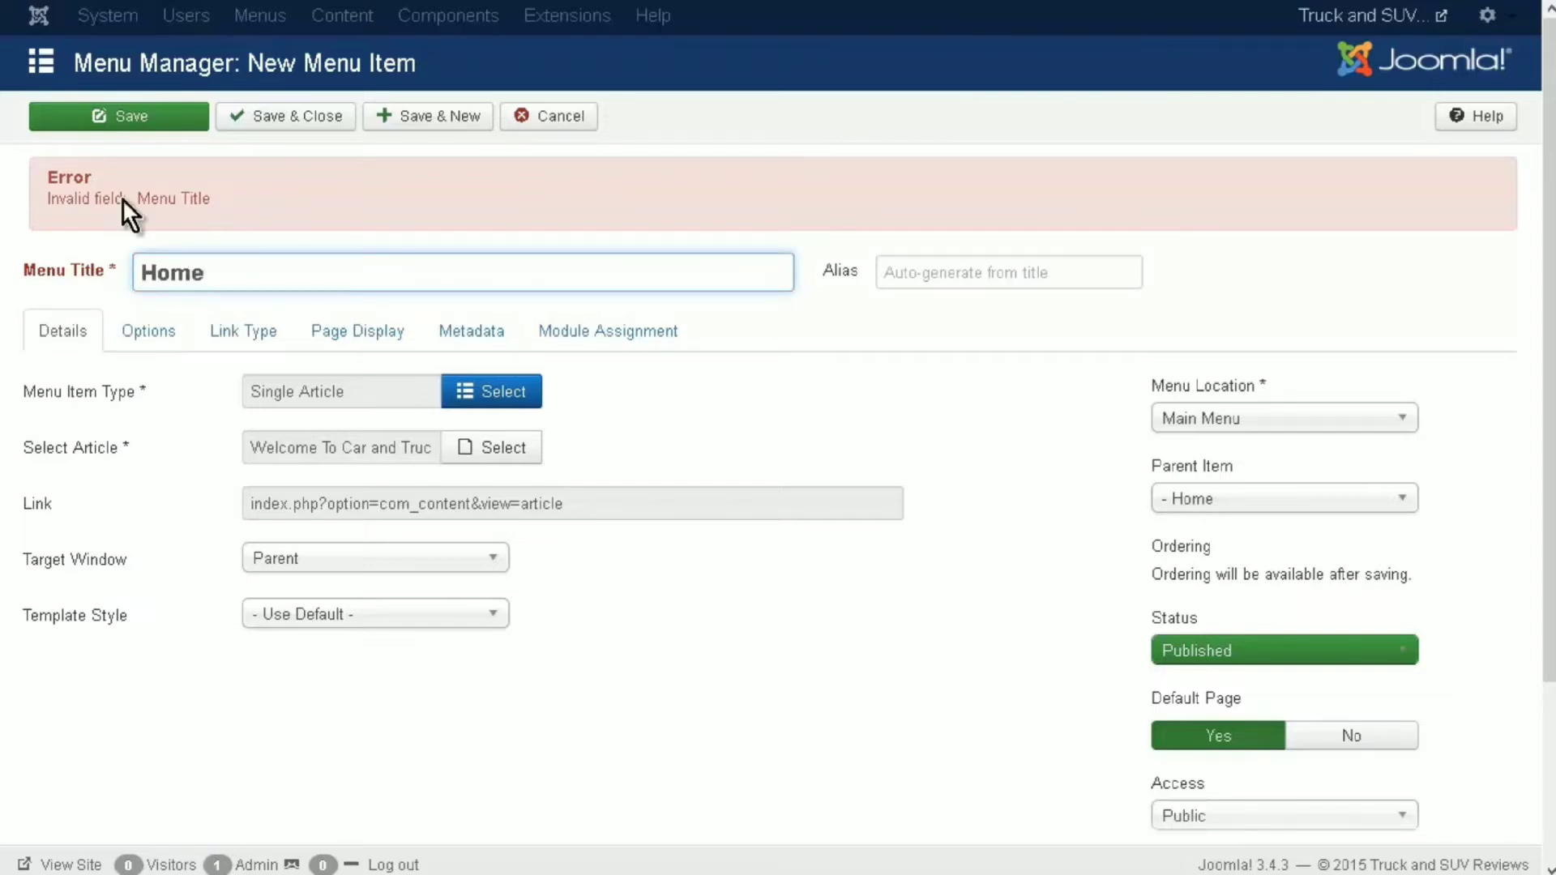
click(290, 120)
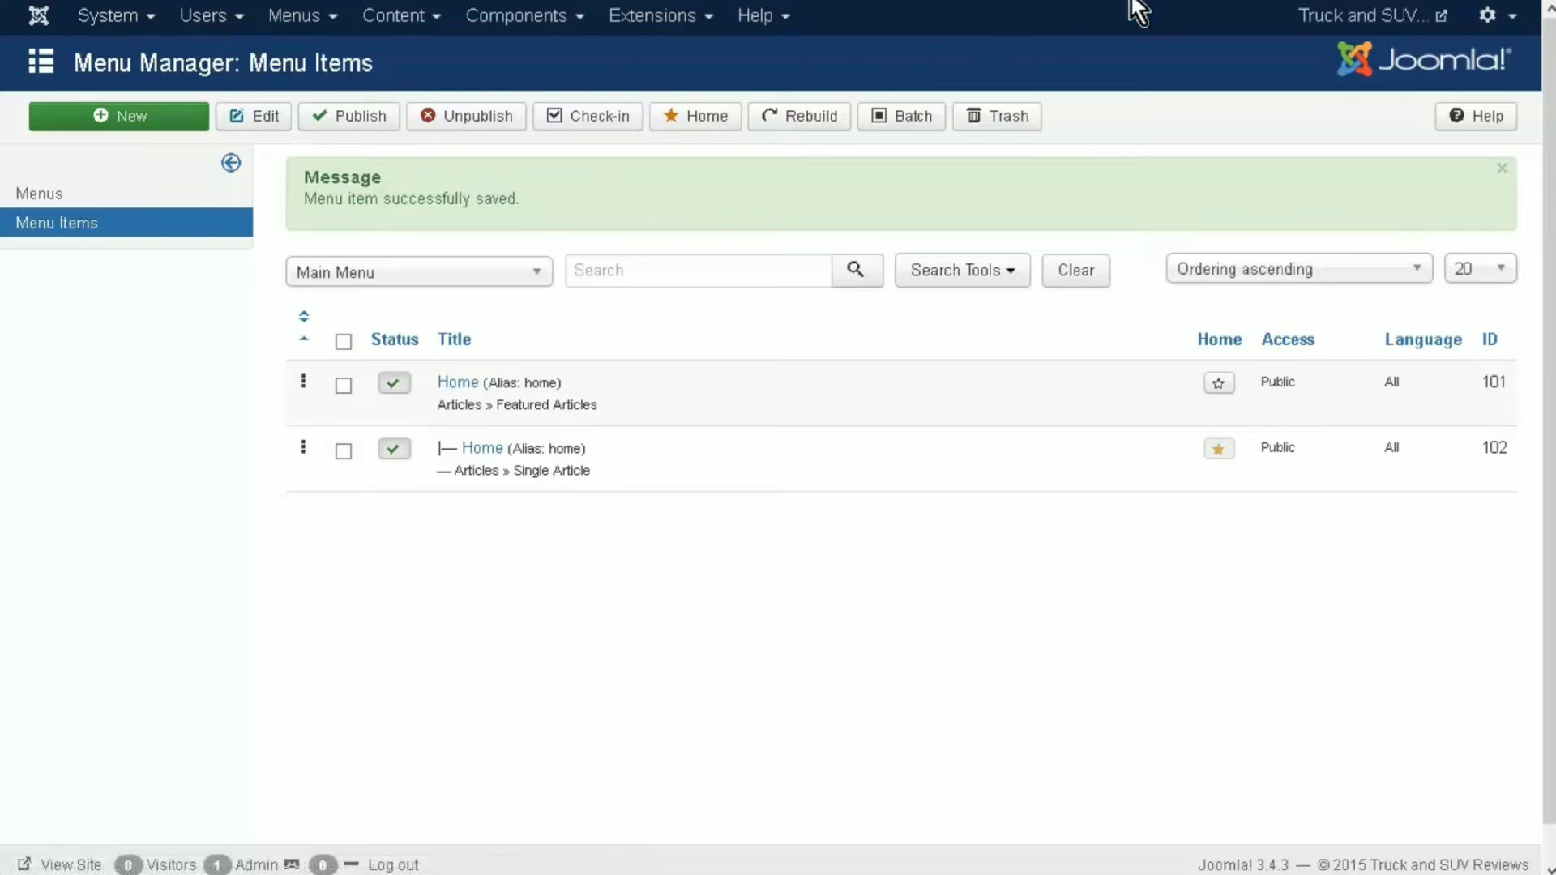
- Open the site's front end and examine the welcome article's title, category and author details, and message text on the home page
click(1345, 18)
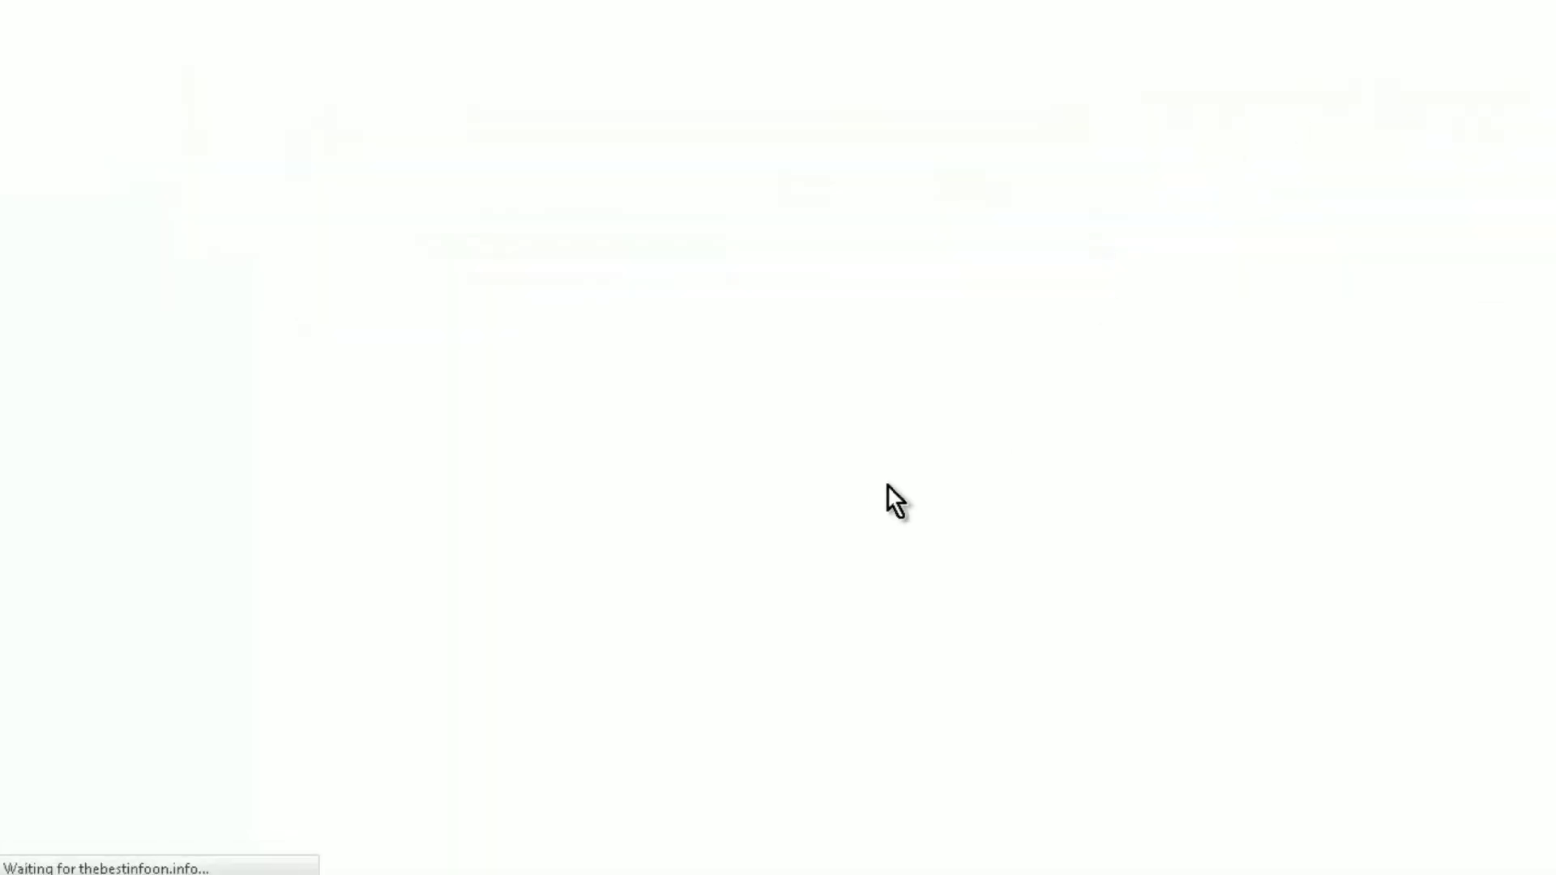
scroll(866, 484, down, 3)
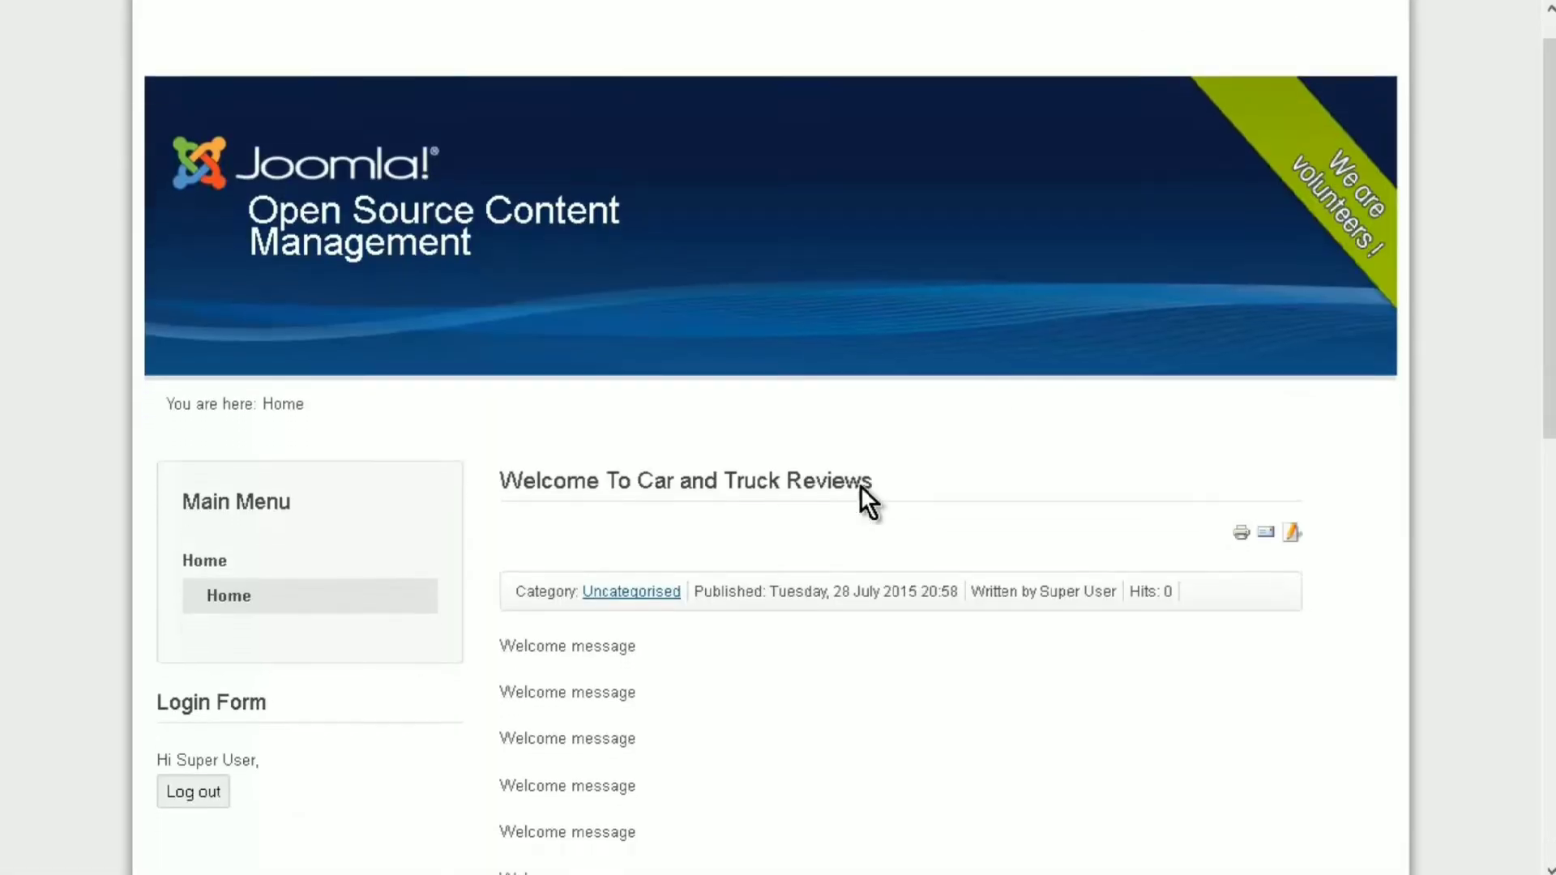
scroll(859, 485, down, 3)
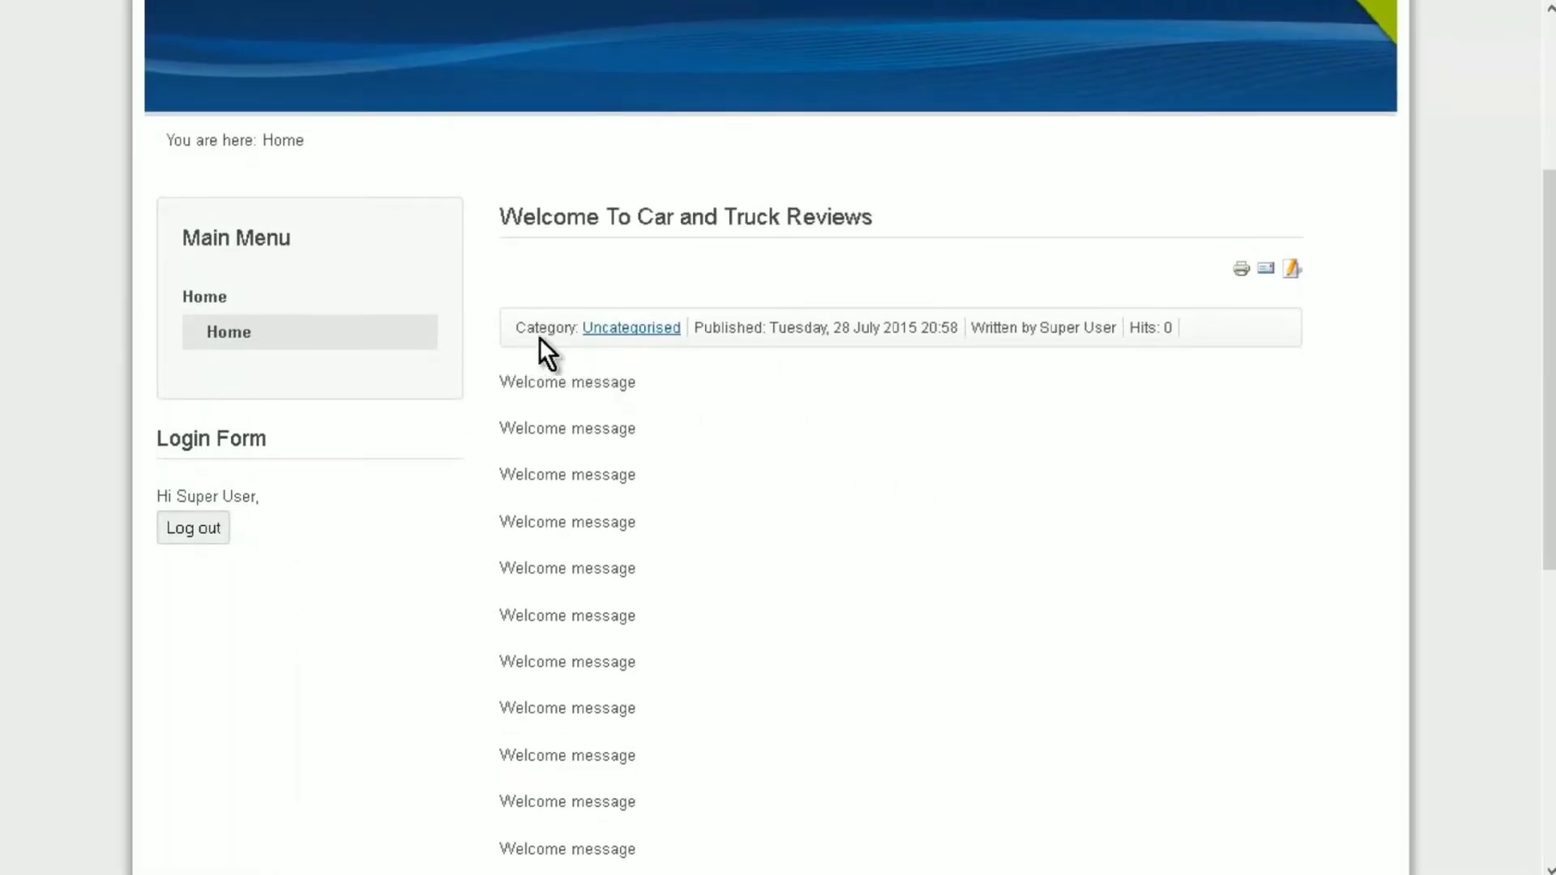
drag(582, 333, 670, 344)
click(738, 338)
scroll(760, 443, down, 8)
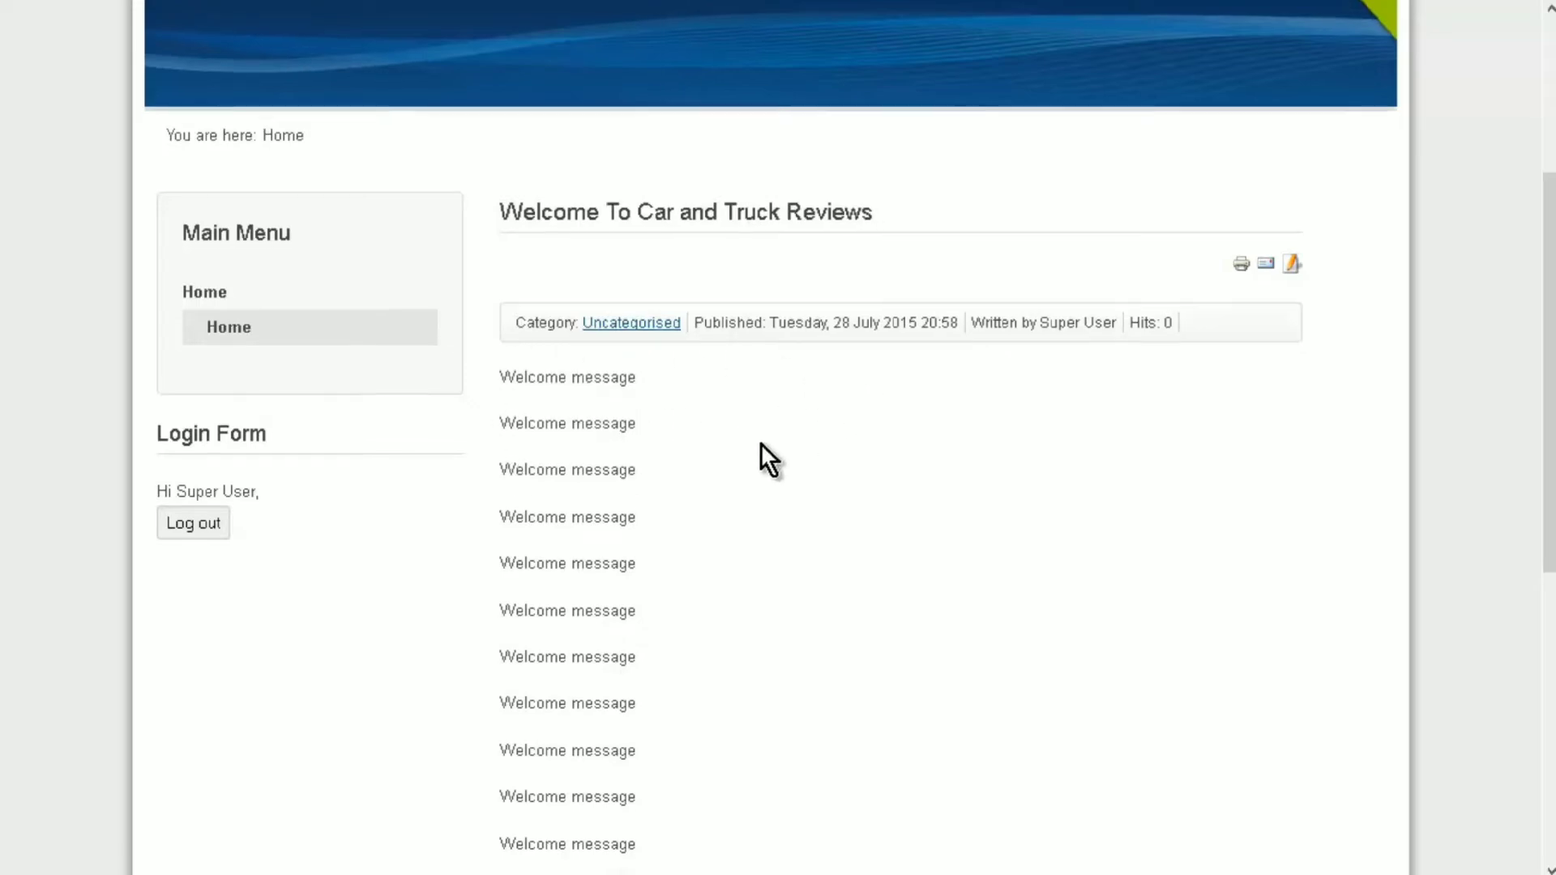
scroll(765, 442, up, 10)
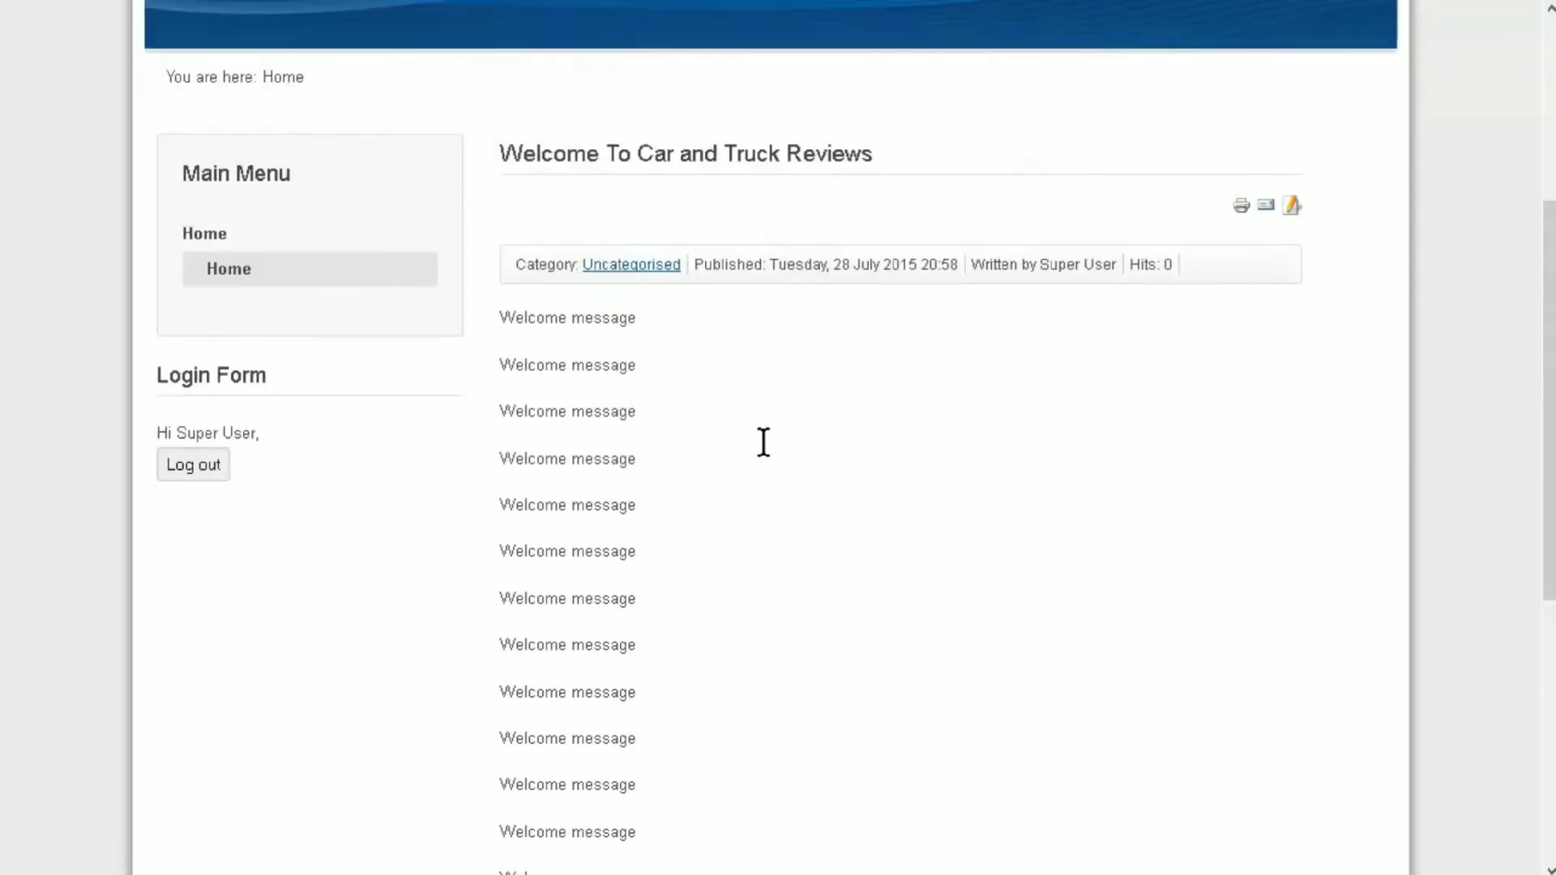
scroll(767, 445, down, 3)
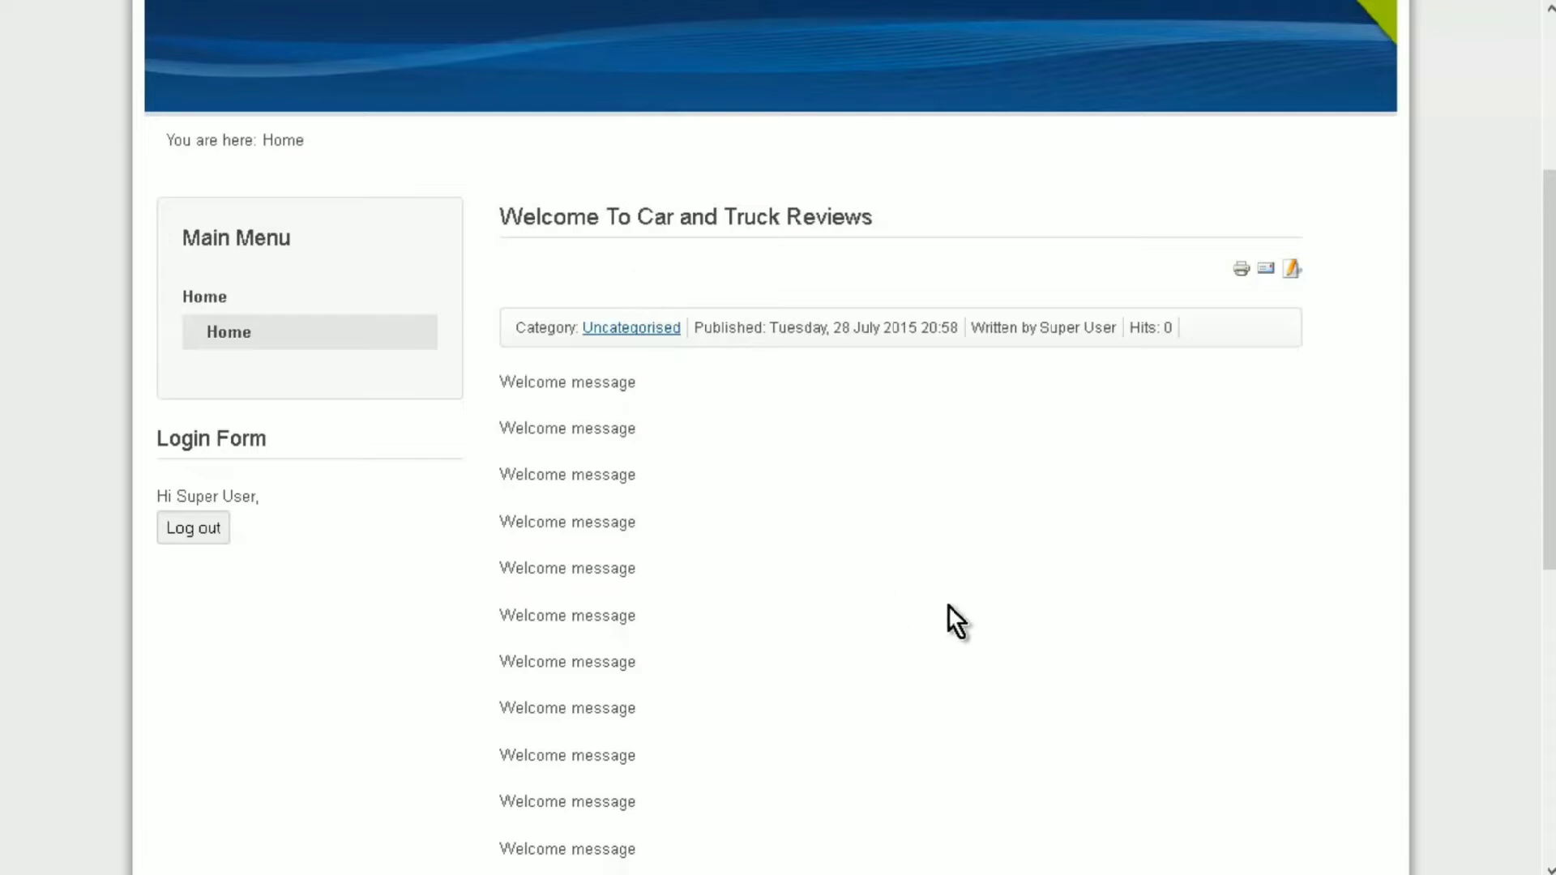
scroll(957, 586, up, 4)
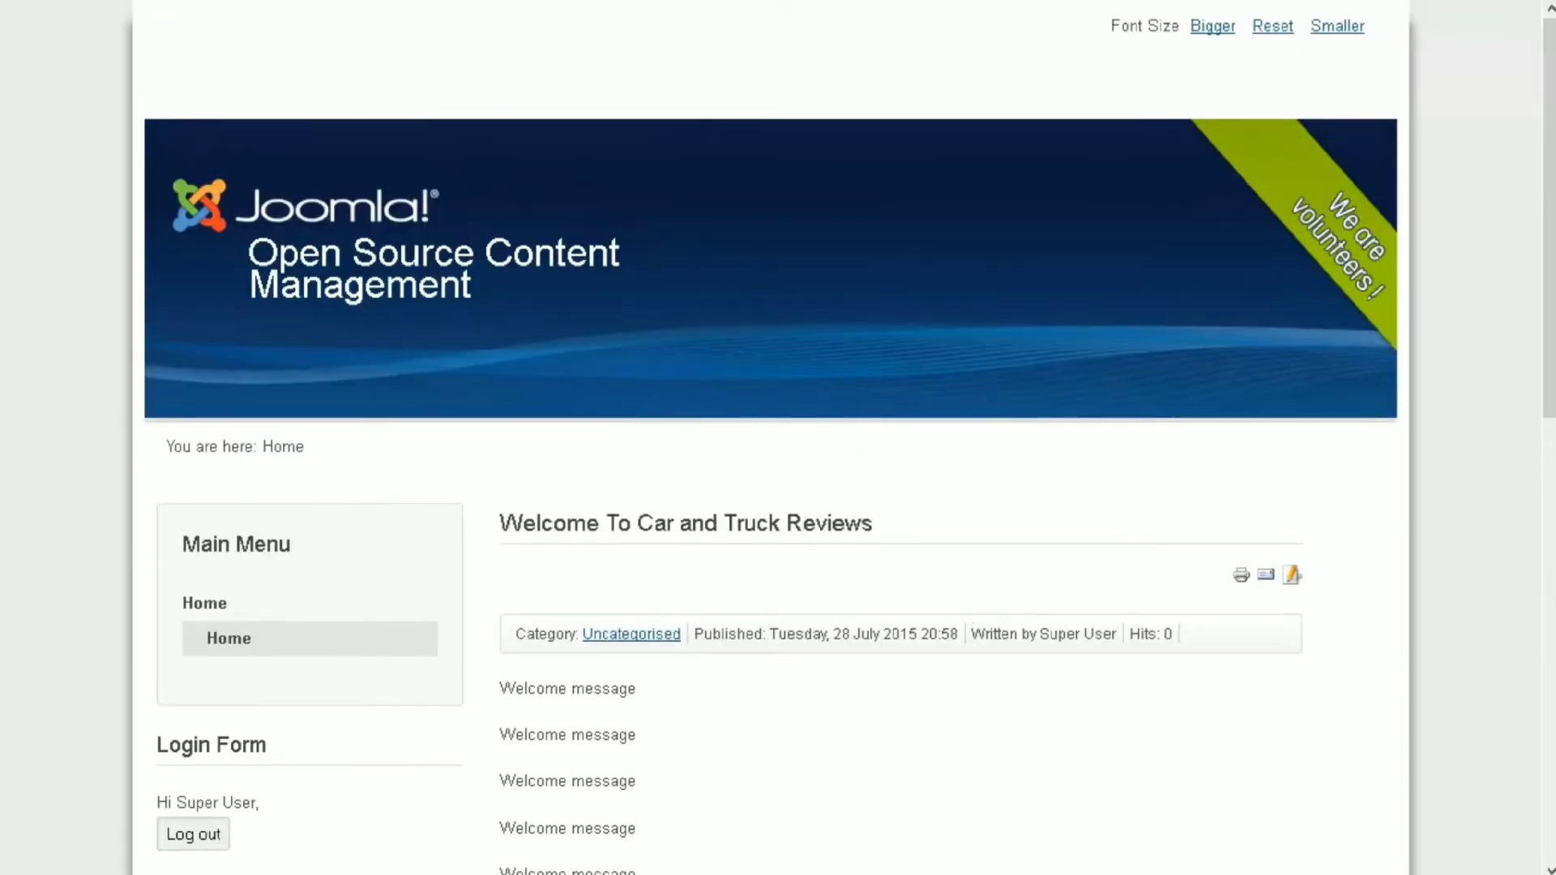
- Return to the menu items and edit the nested Home item, setting Show Category to Hide and Link Category to No
key(ctrl+Tab)
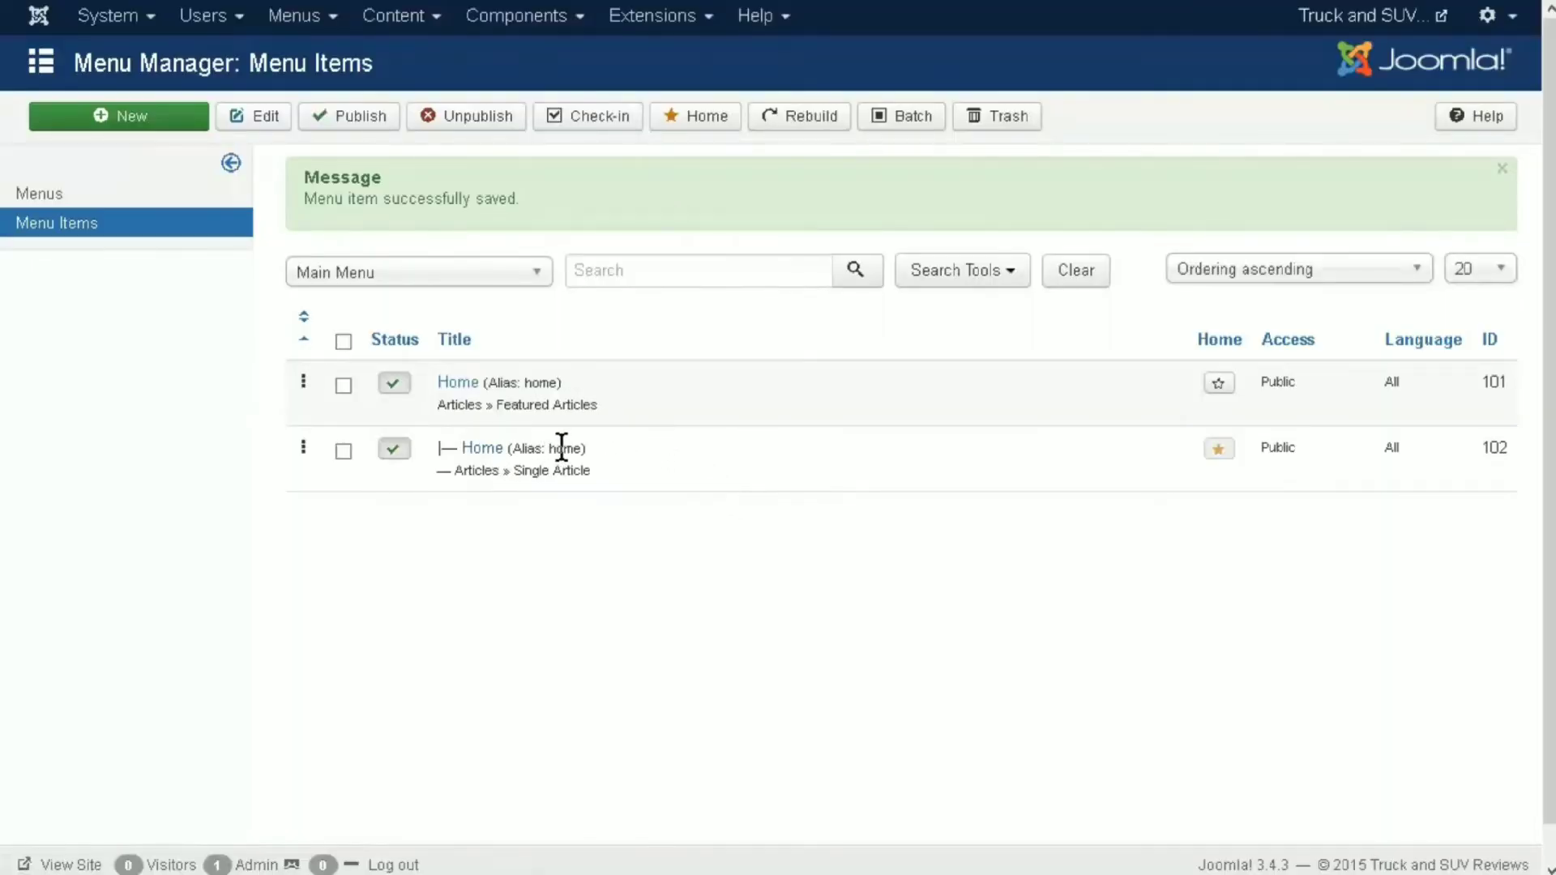
click(482, 449)
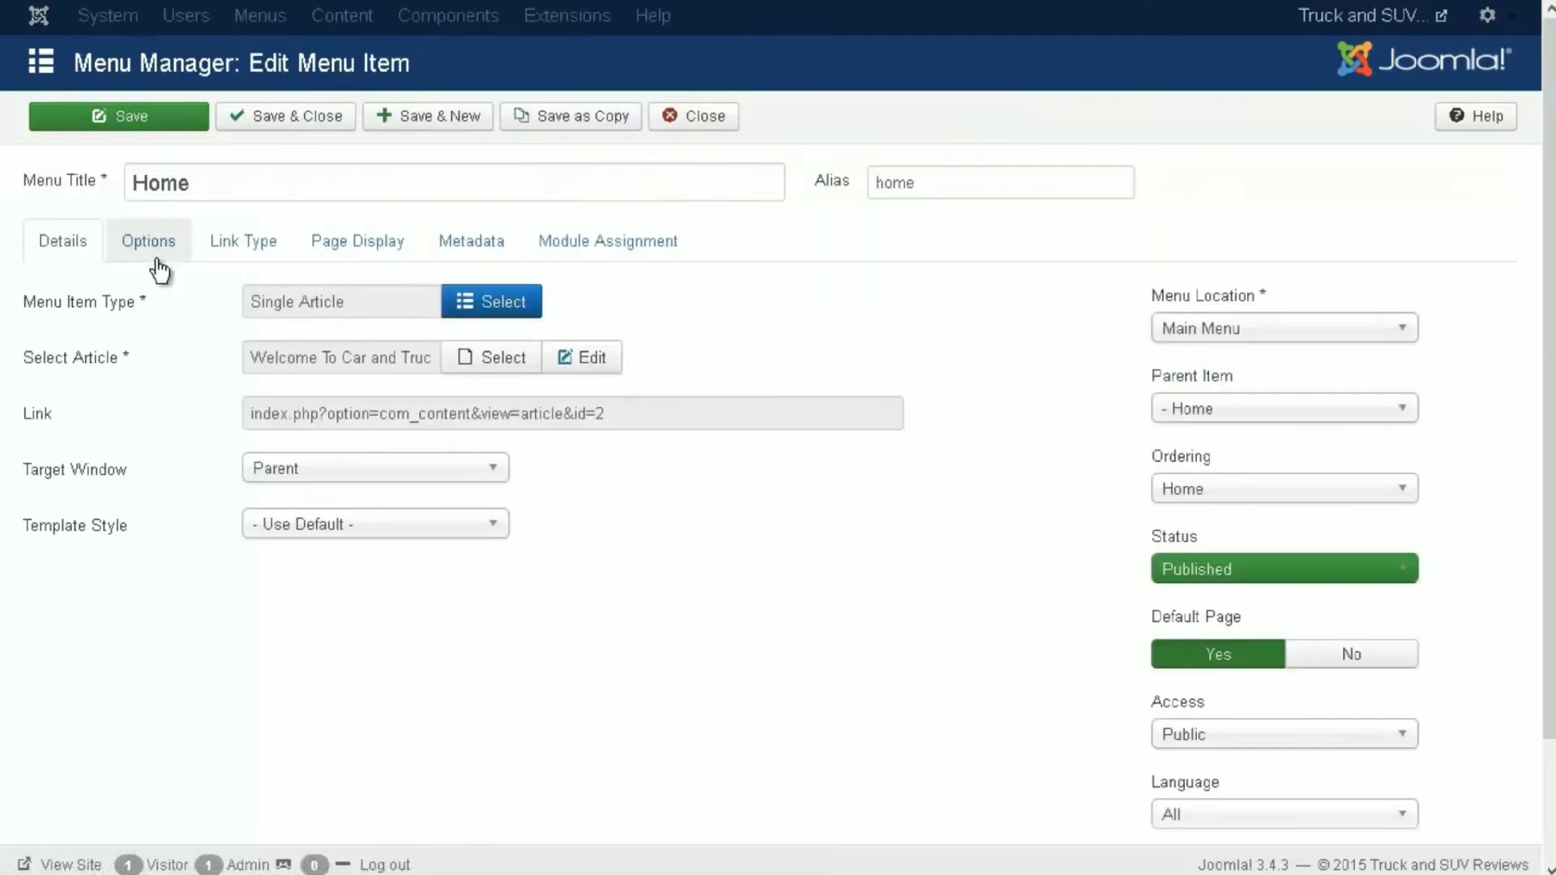
click(157, 257)
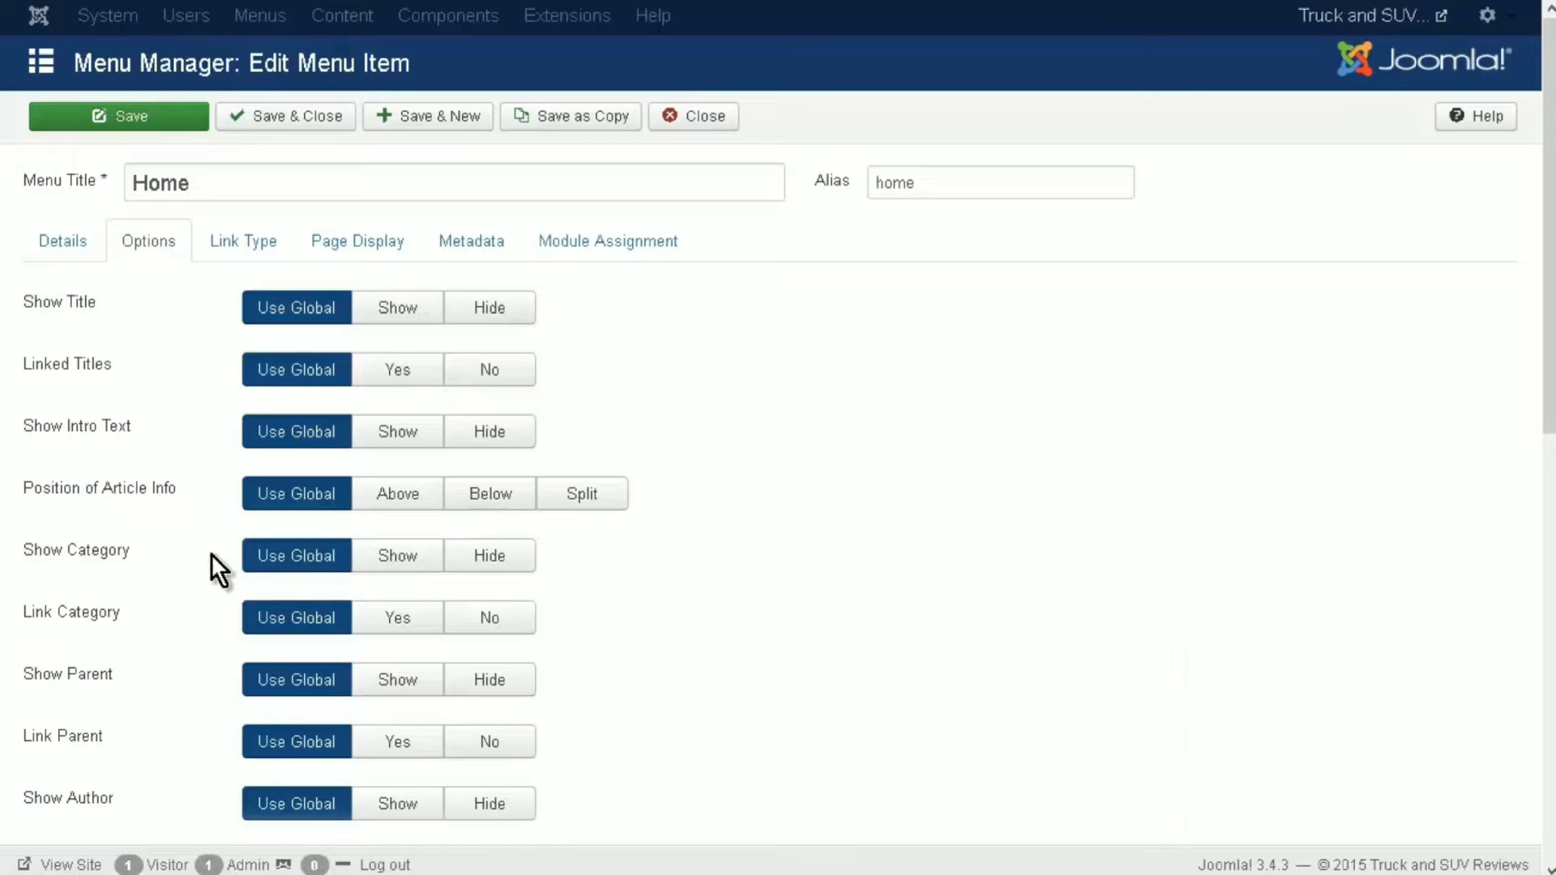
click(516, 559)
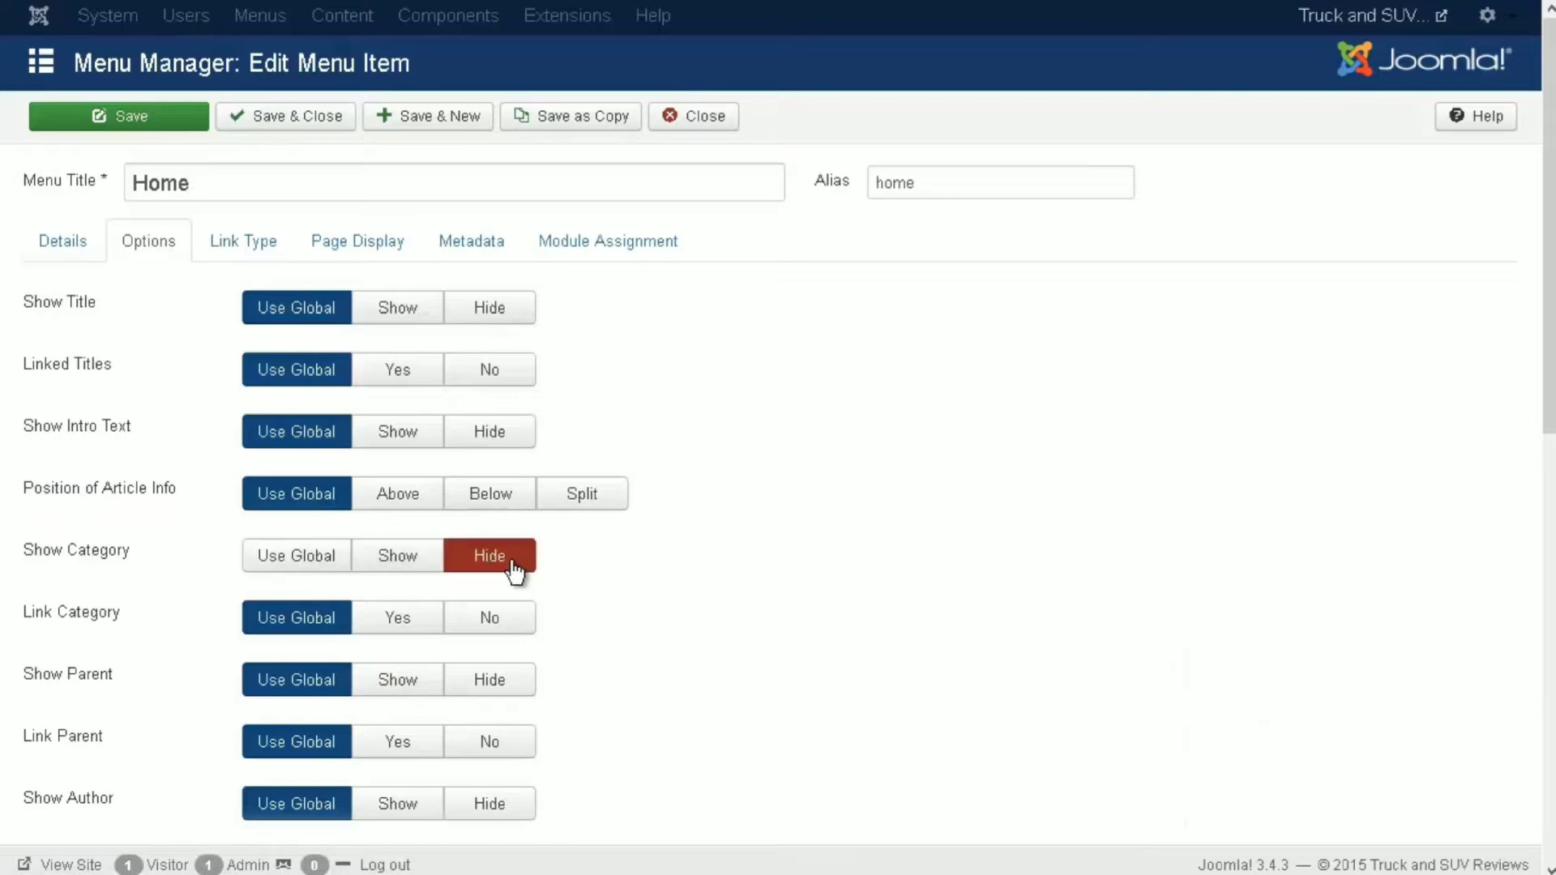
scroll(600, 565, down, 1)
scroll(600, 562, down, 2)
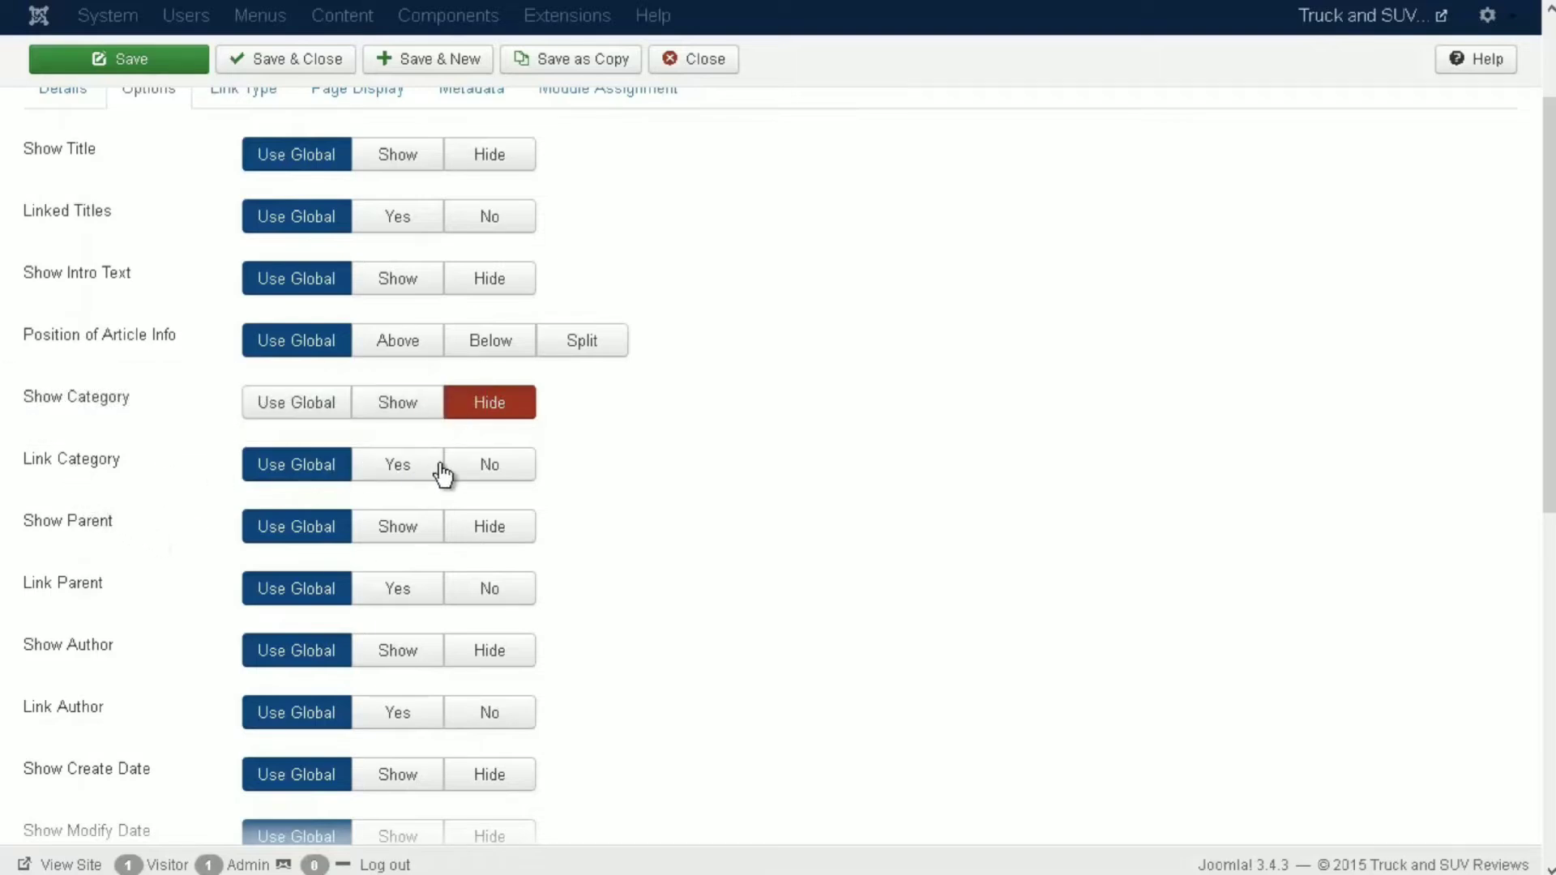
click(504, 470)
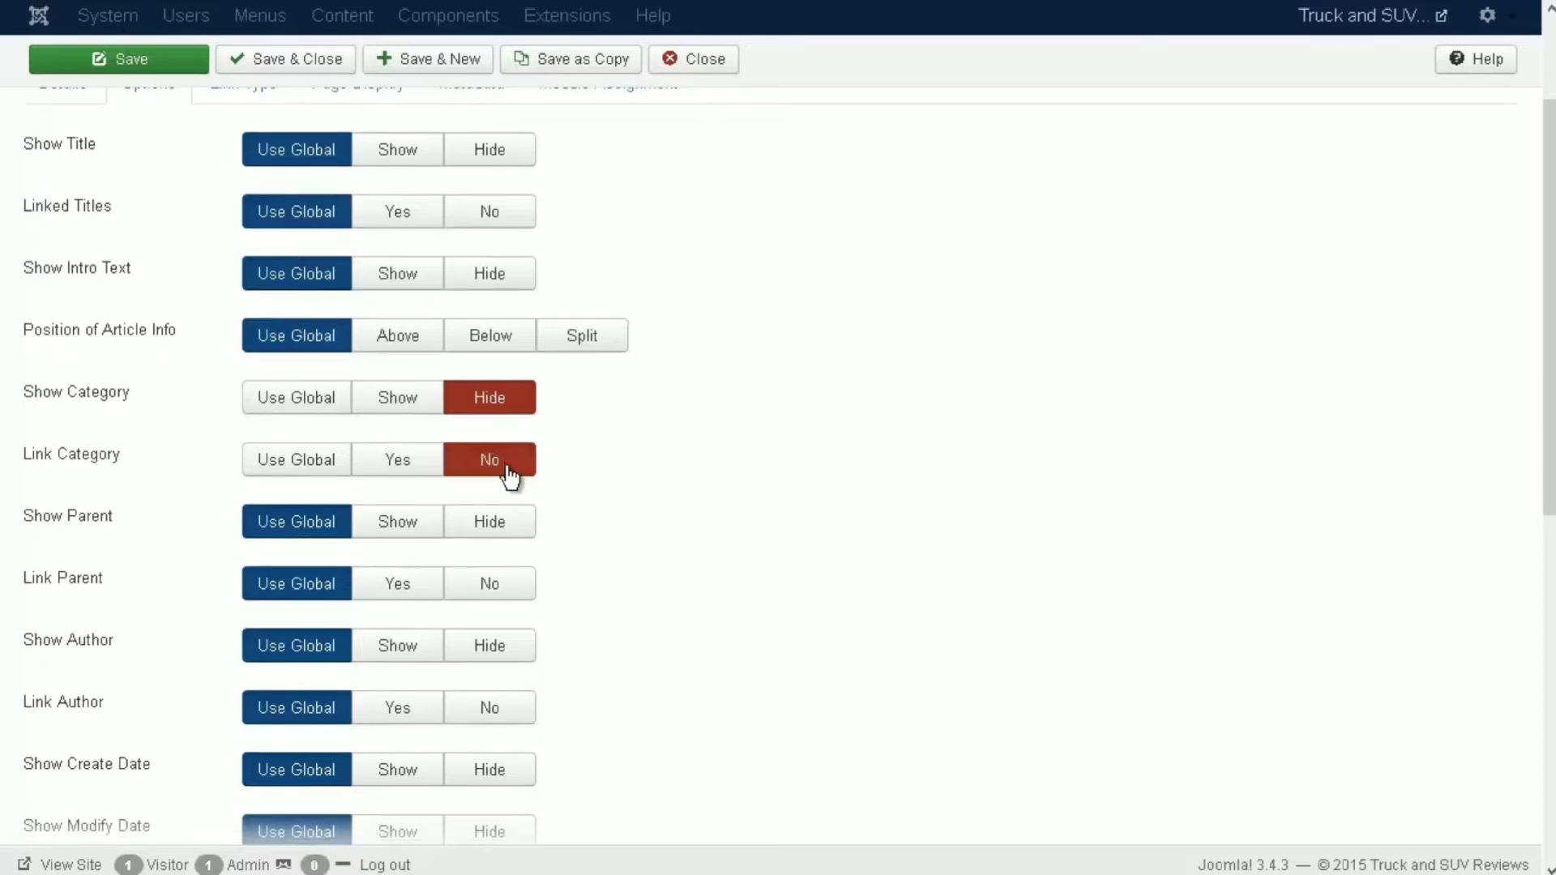
- Set Show Author, Show Create Date, Show Modify Date and Show Publish Date to Hide for the Home menu item
scroll(639, 468, down, 2)
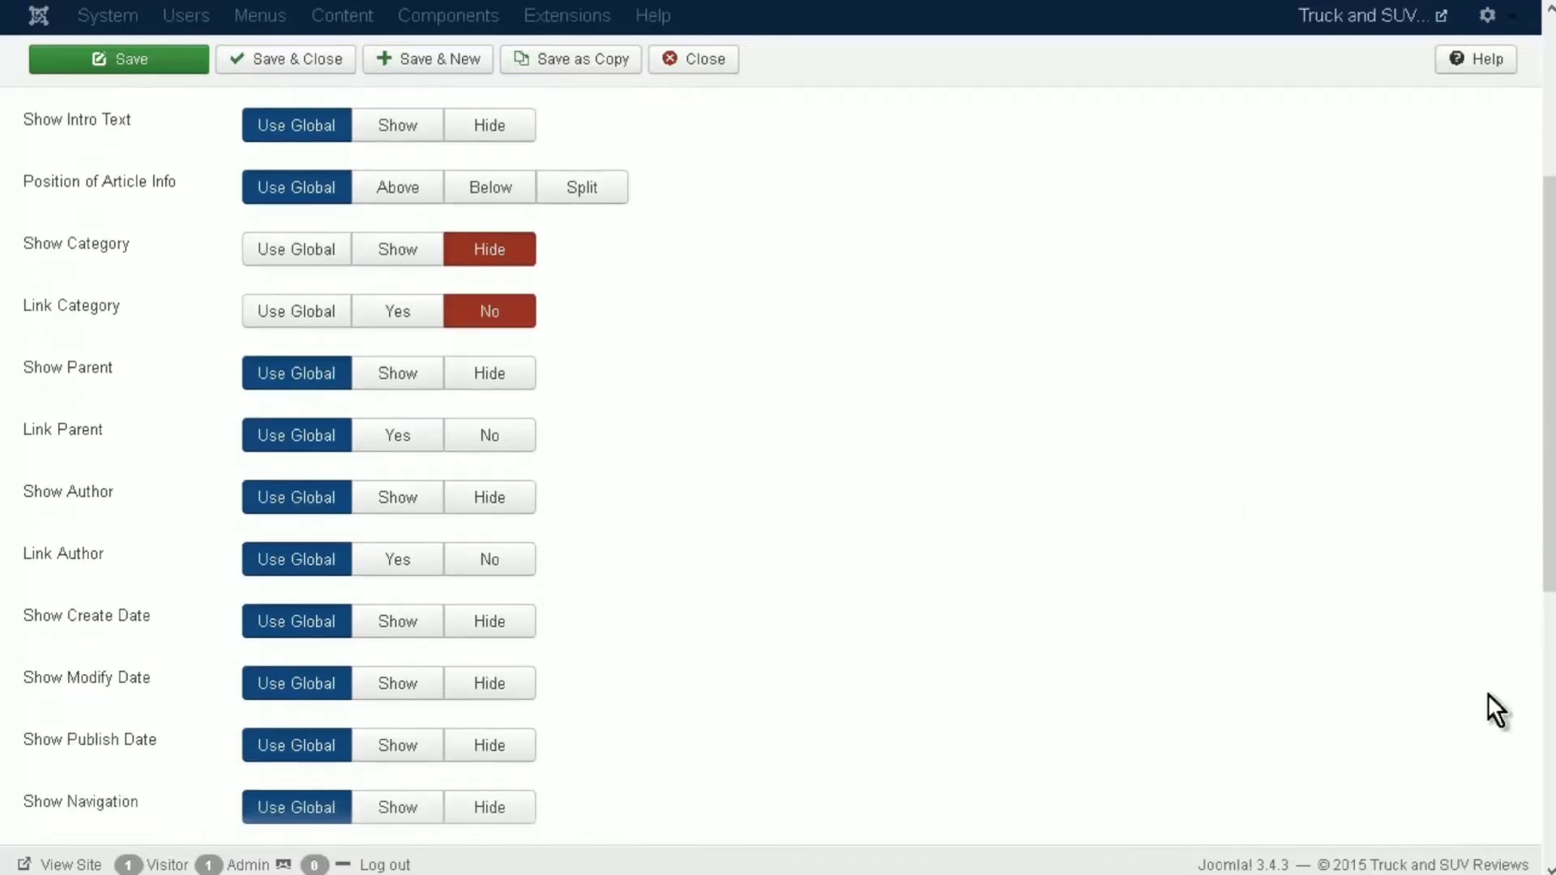
click(521, 502)
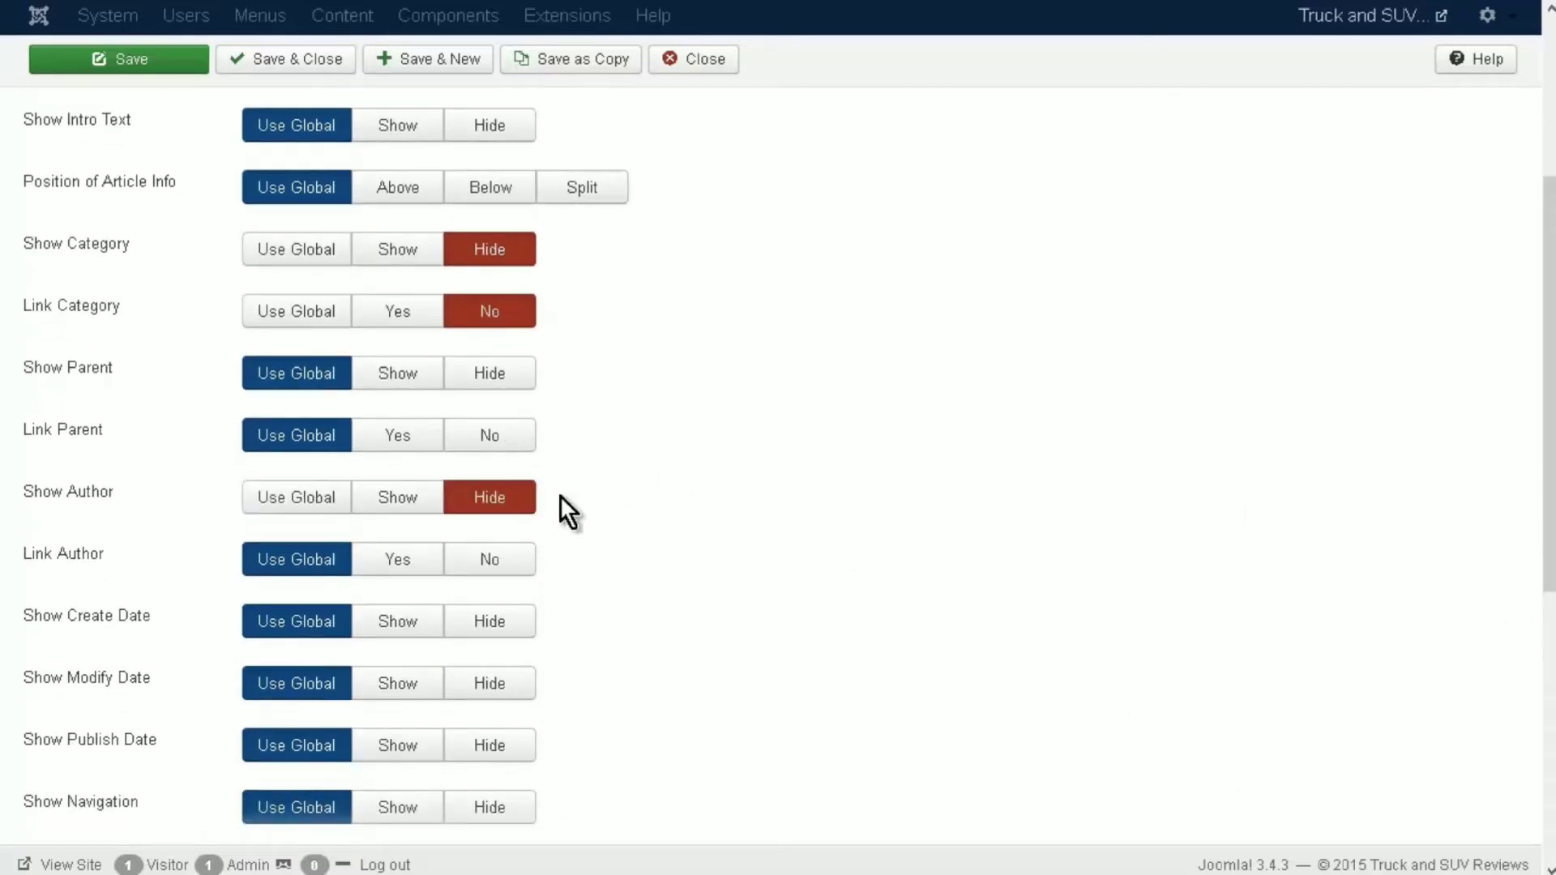
scroll(858, 517, down, 2)
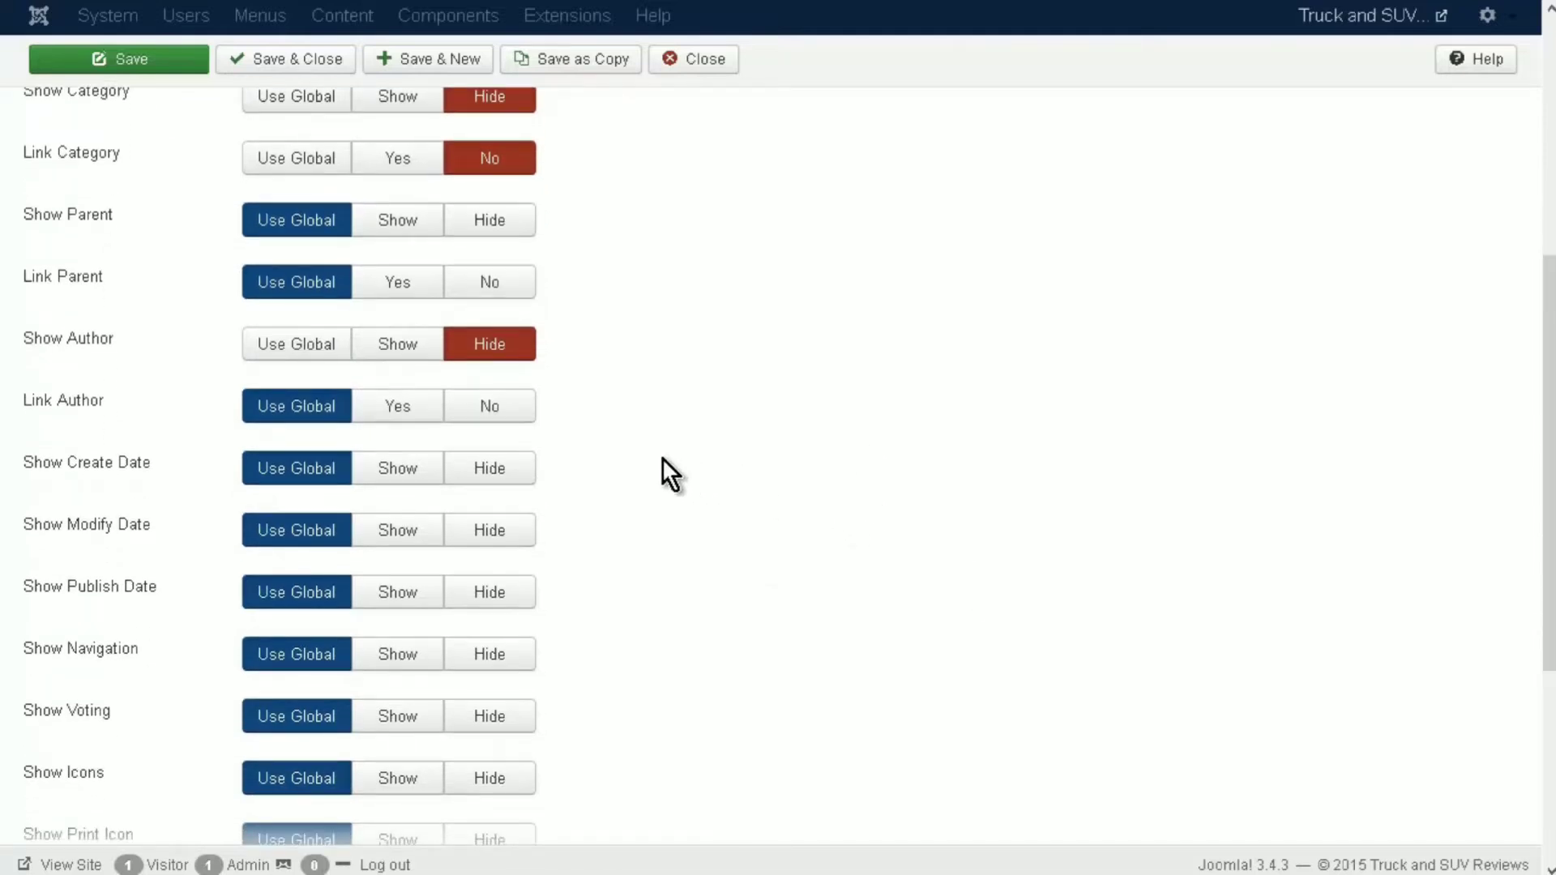
click(496, 470)
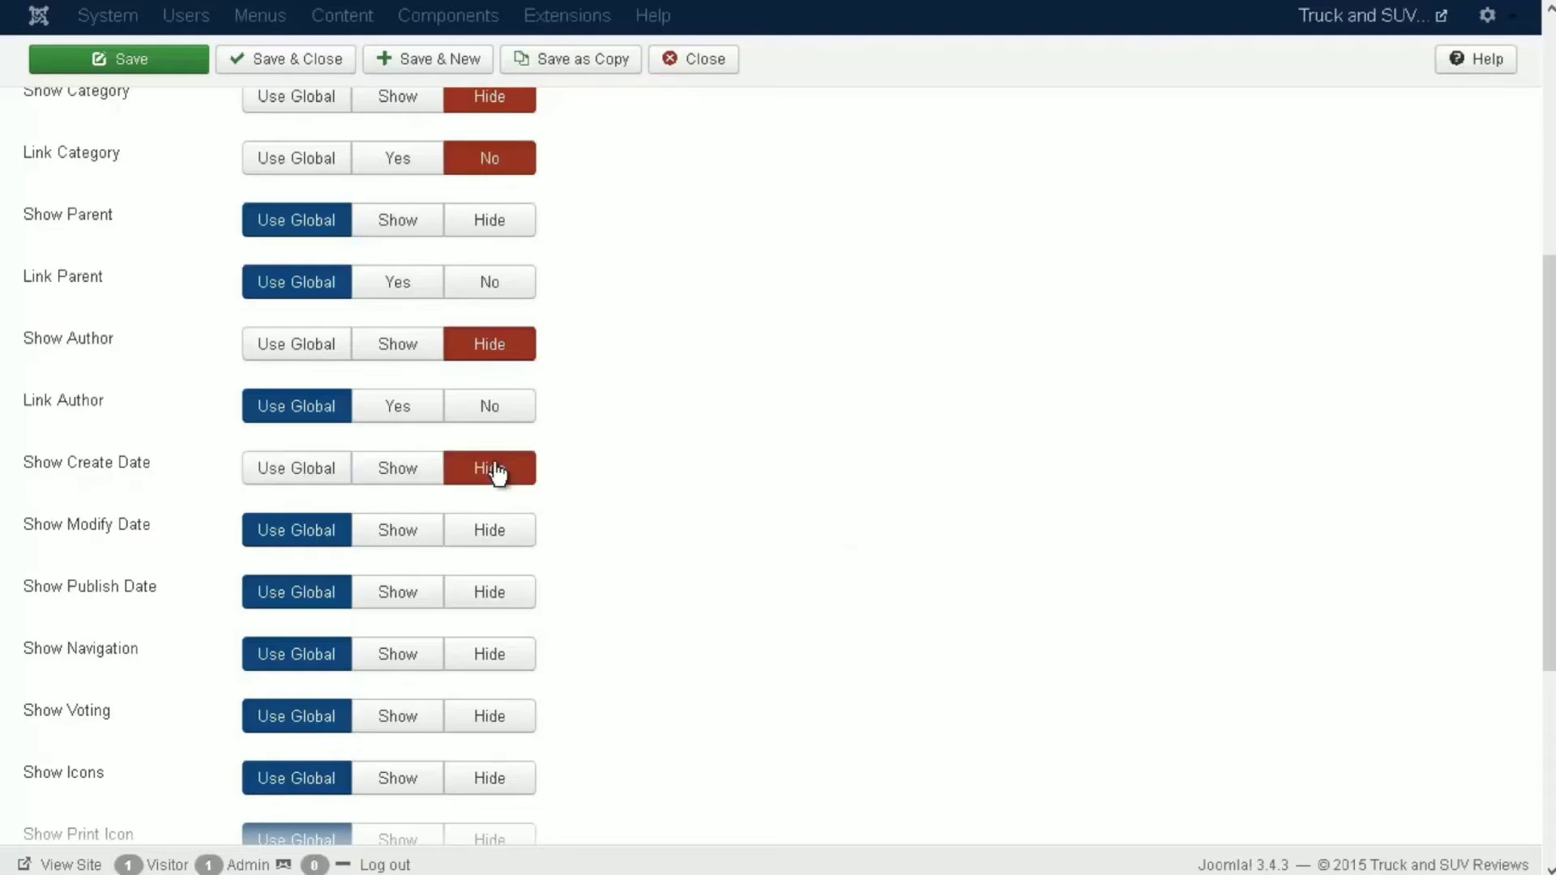
click(500, 535)
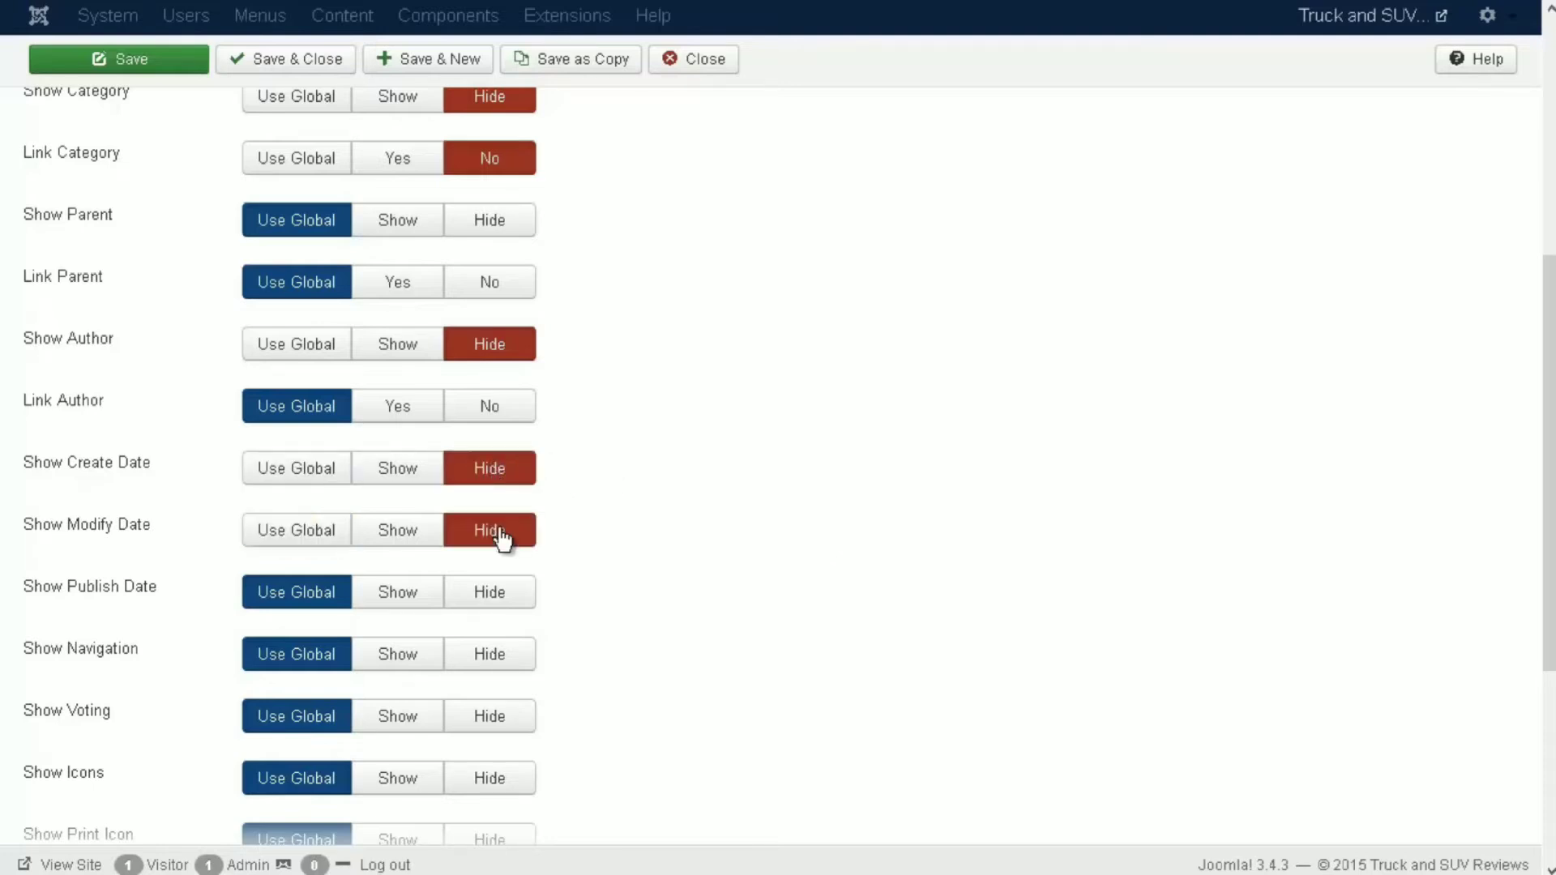
click(501, 602)
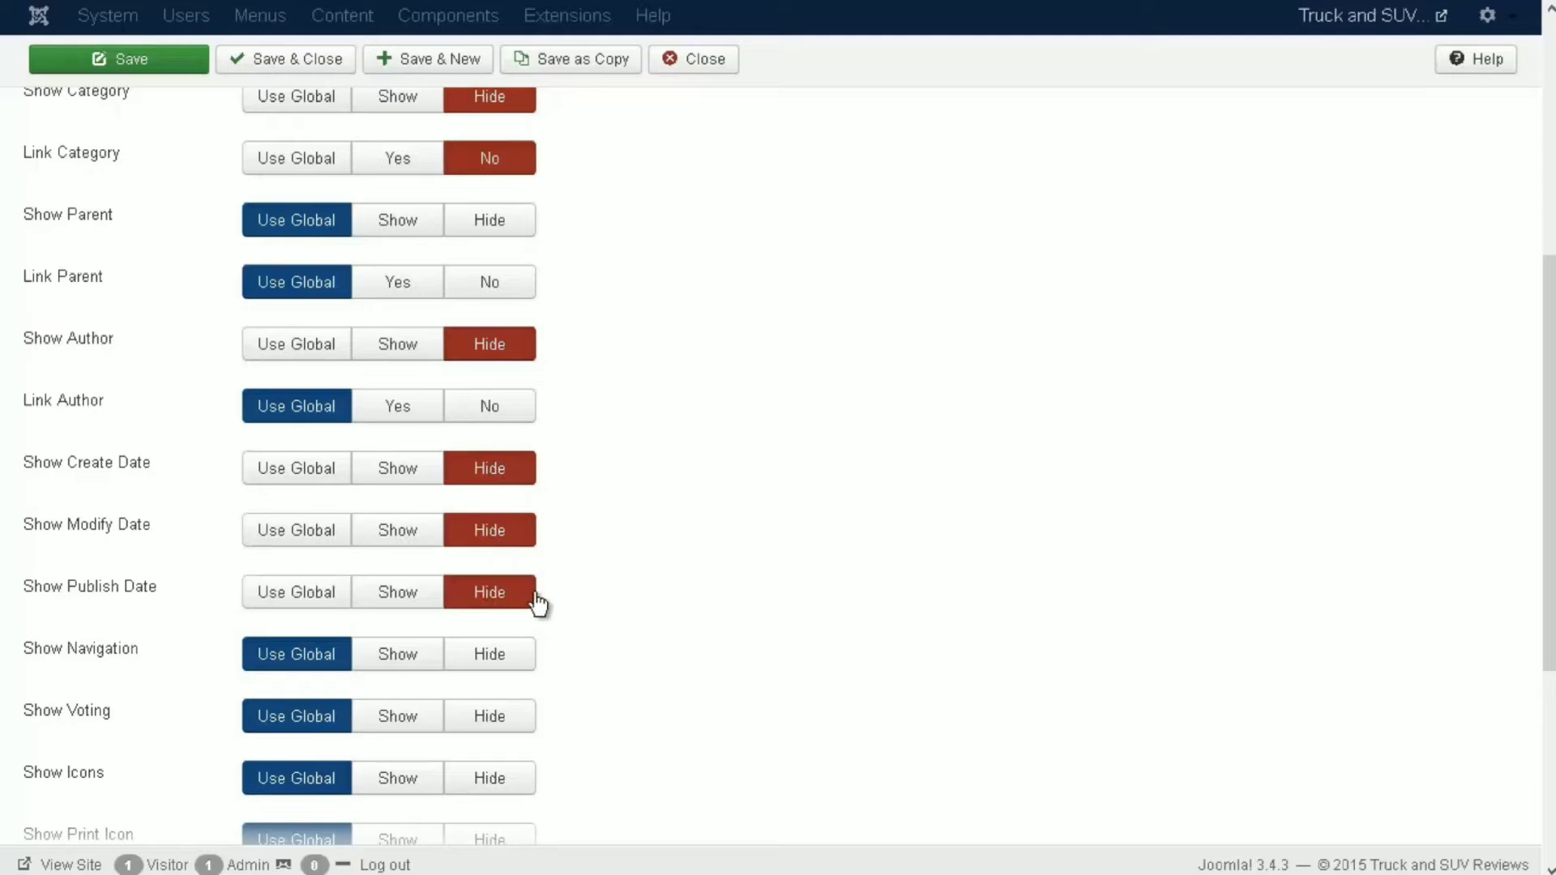
- Save the nested Home menu item's changed article display options and close the item
scroll(648, 533, down, 4)
scroll(648, 533, up, 10)
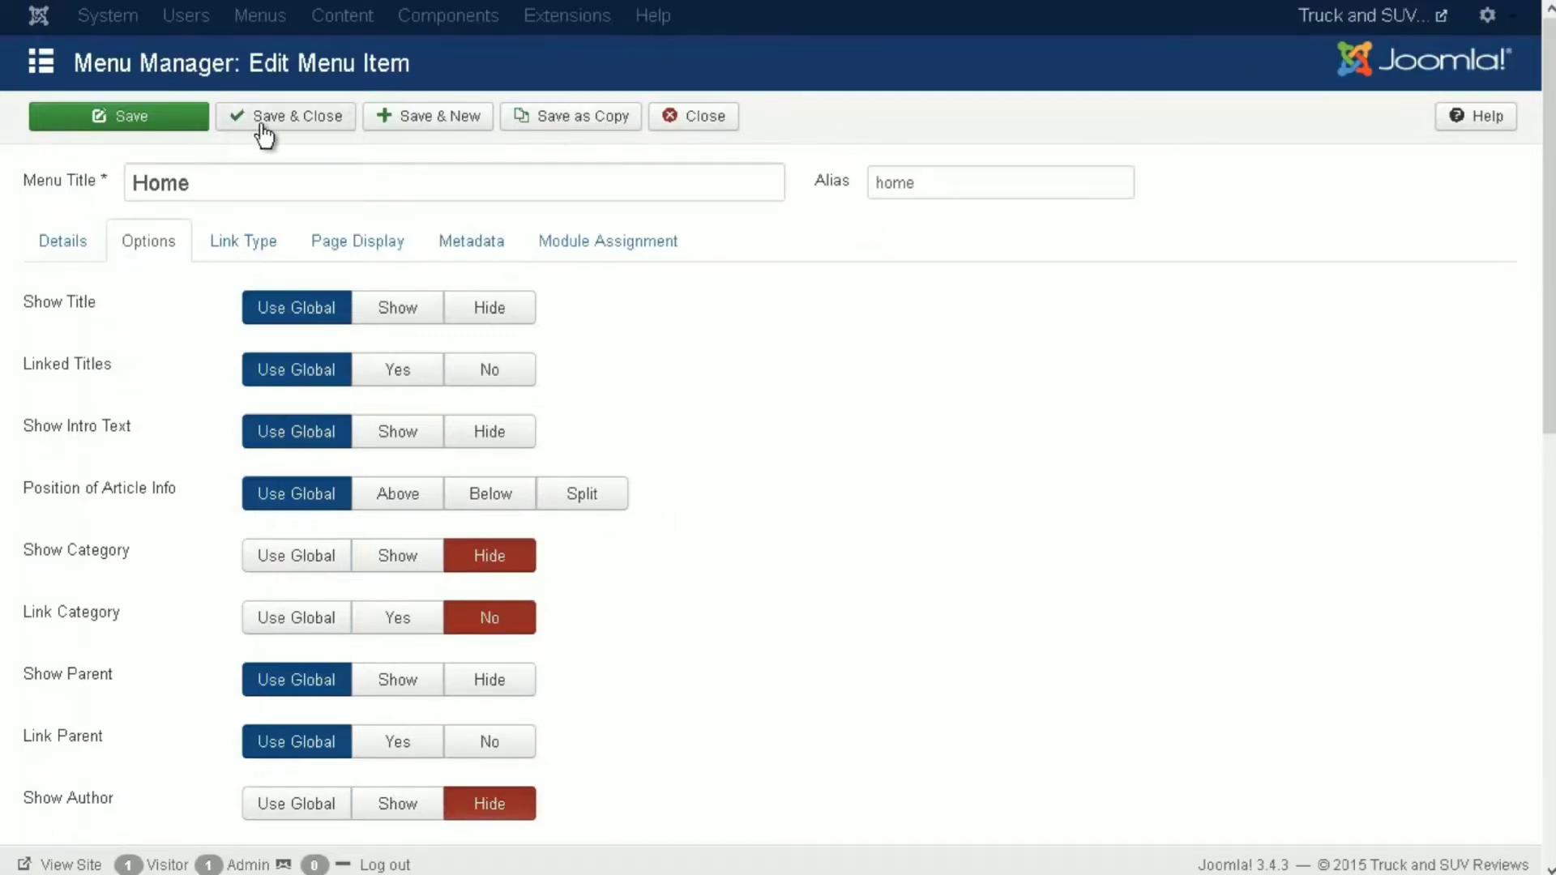
click(288, 119)
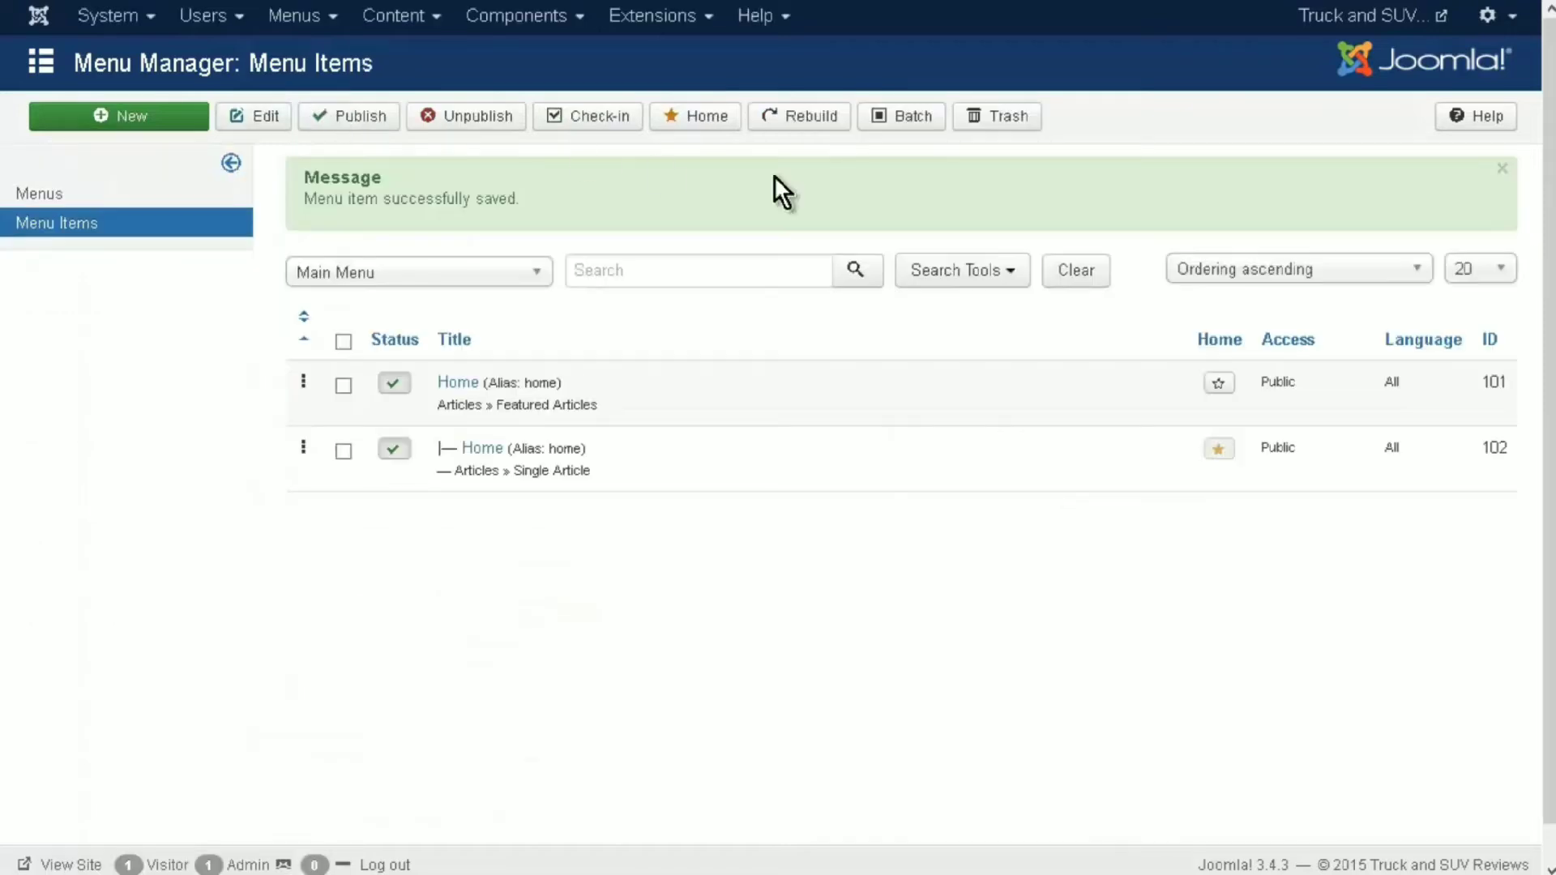
- Open the site's front end and check which article details still show on the home page's welcome article
click(1367, 24)
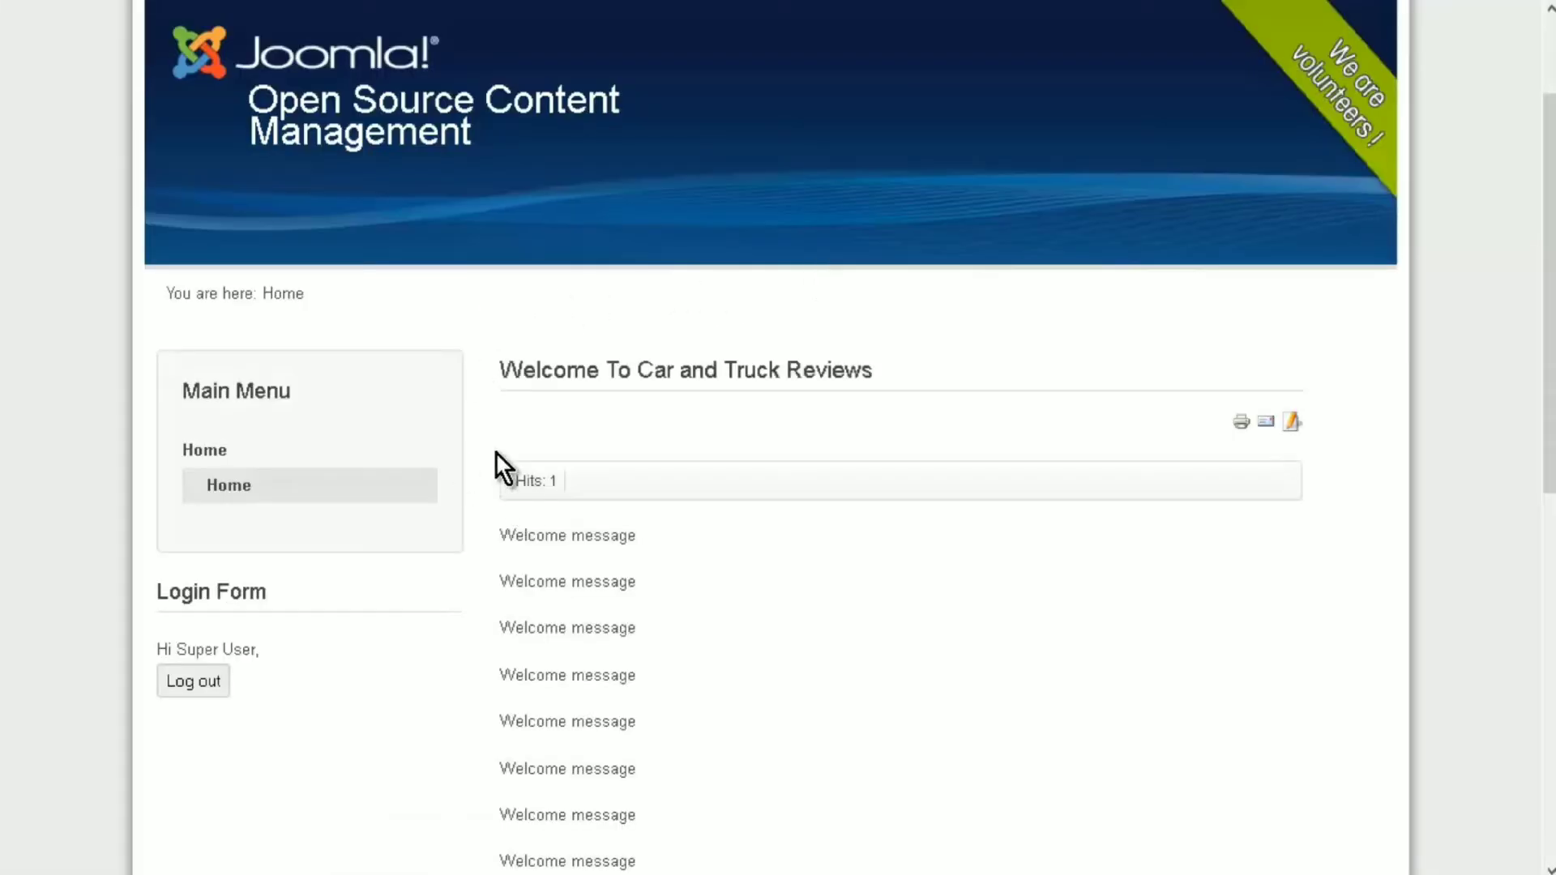
scroll(680, 474, down, 5)
scroll(731, 390, down, 3)
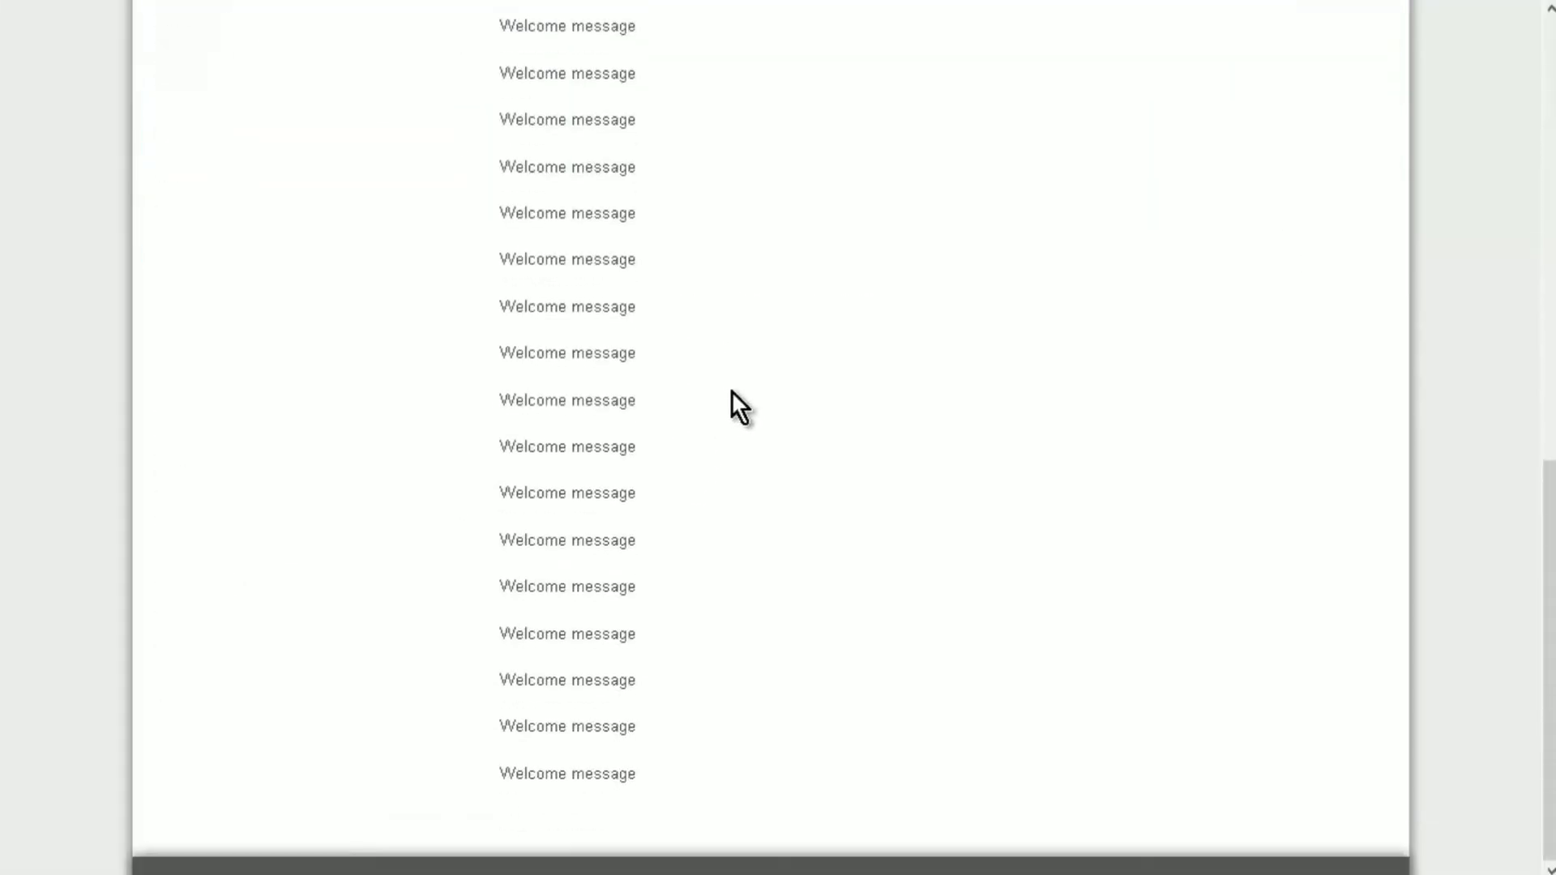
scroll(713, 389, up, 10)
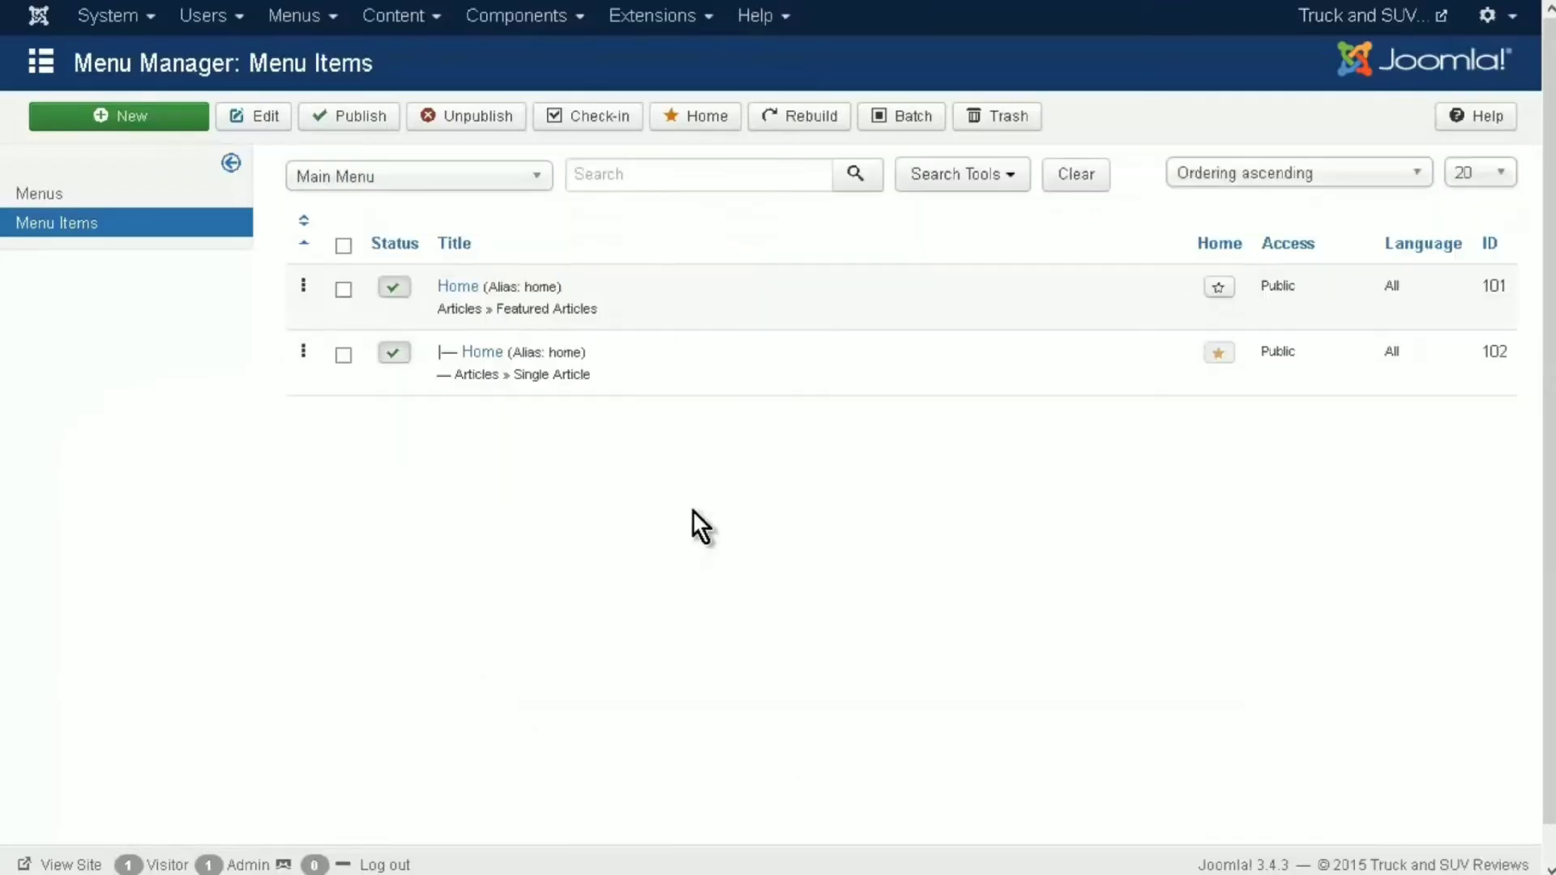
- Reopen the nested Home menu item, set Show Hits to Hide, then save and close it
click(480, 351)
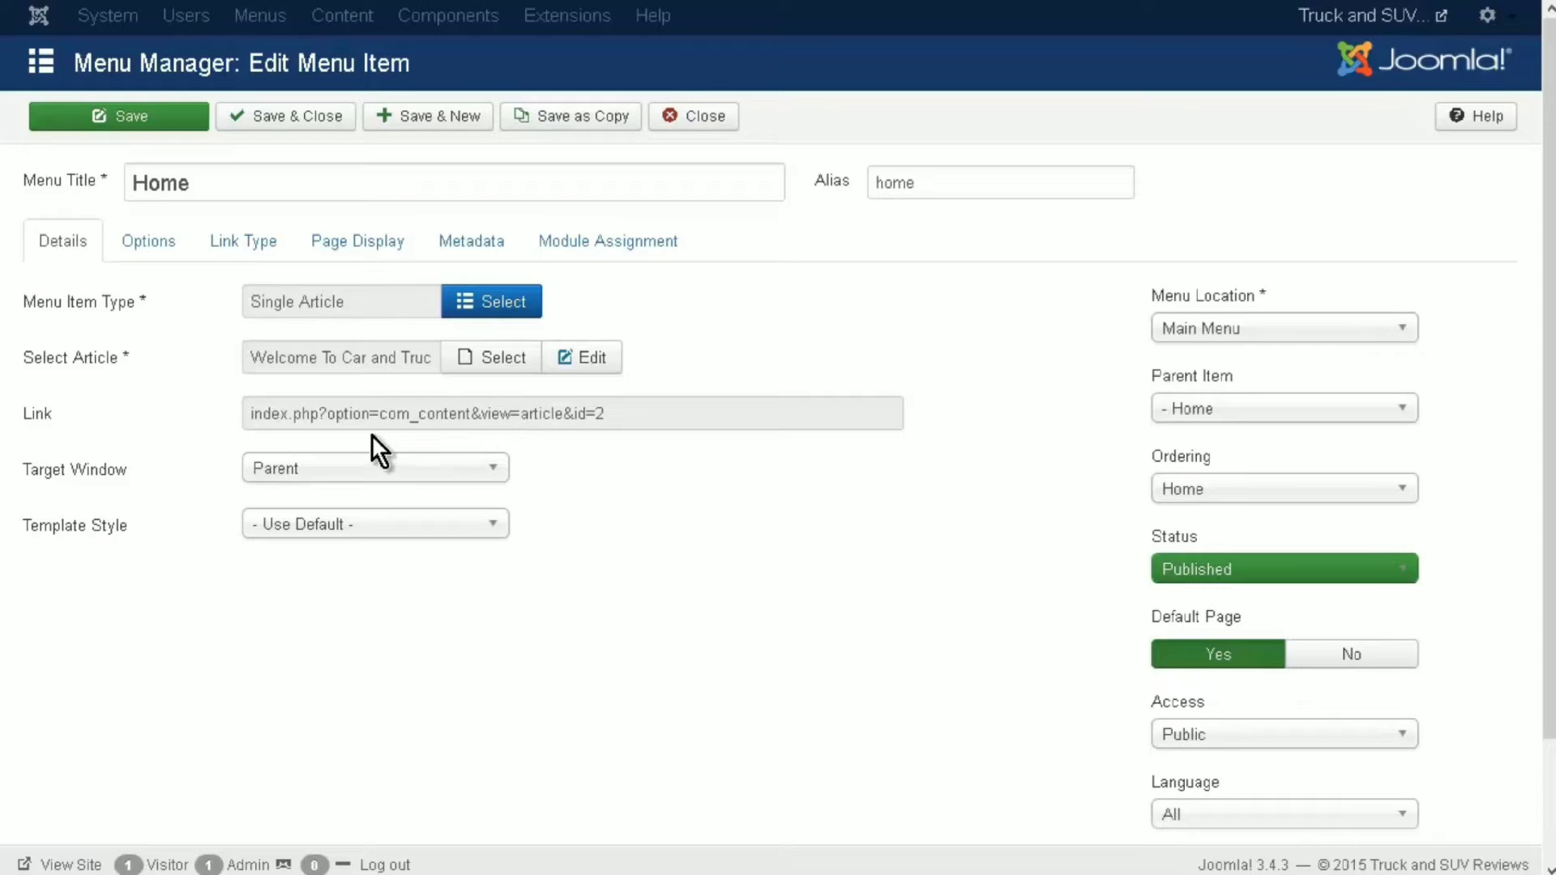
click(155, 242)
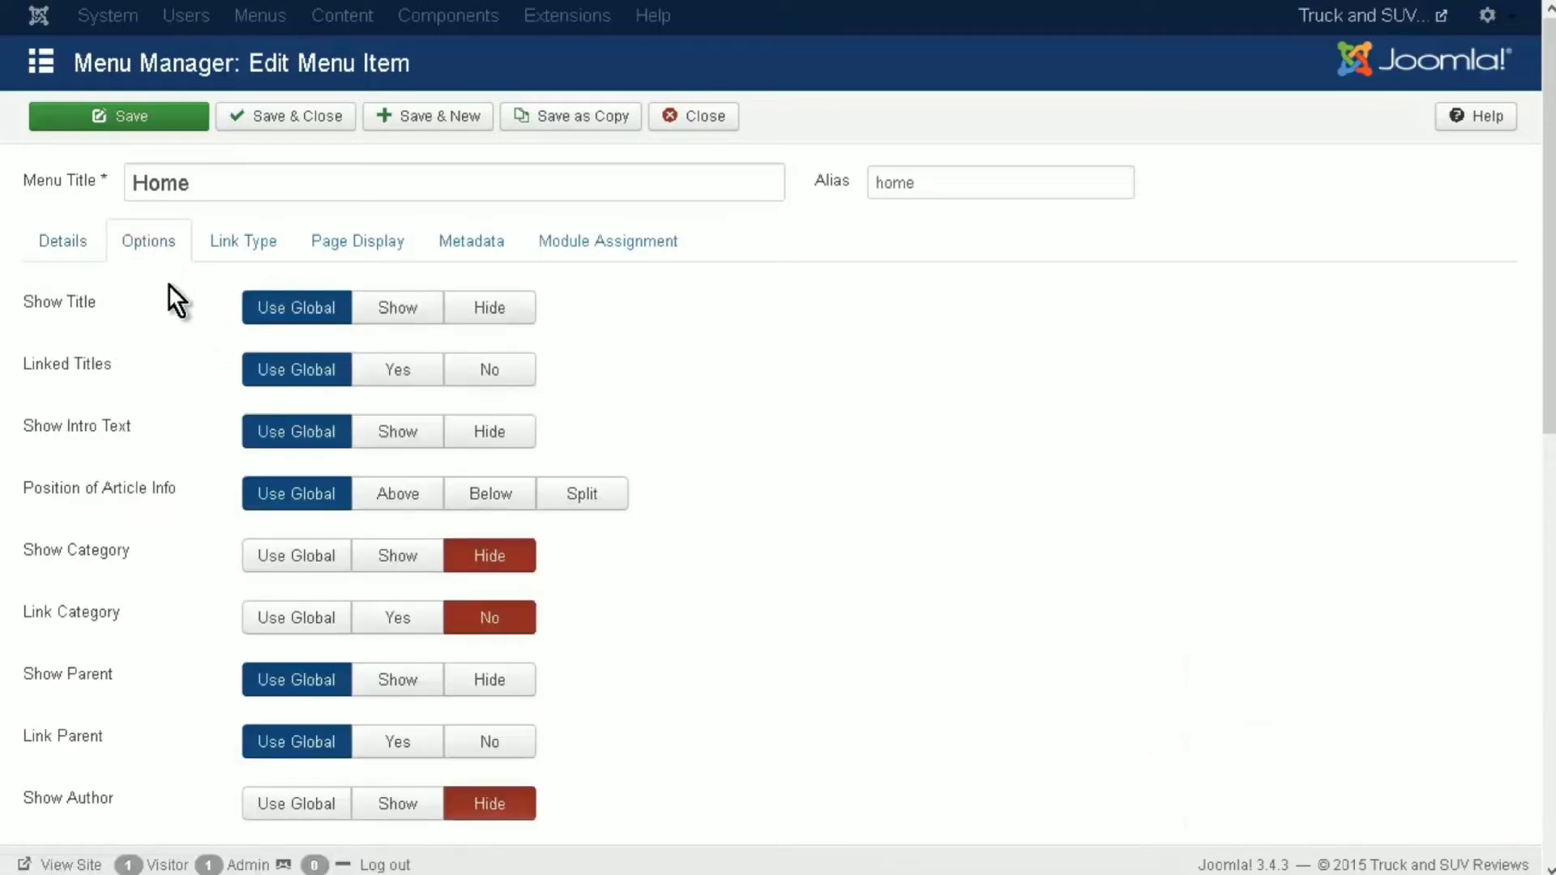
scroll(169, 301, down, 10)
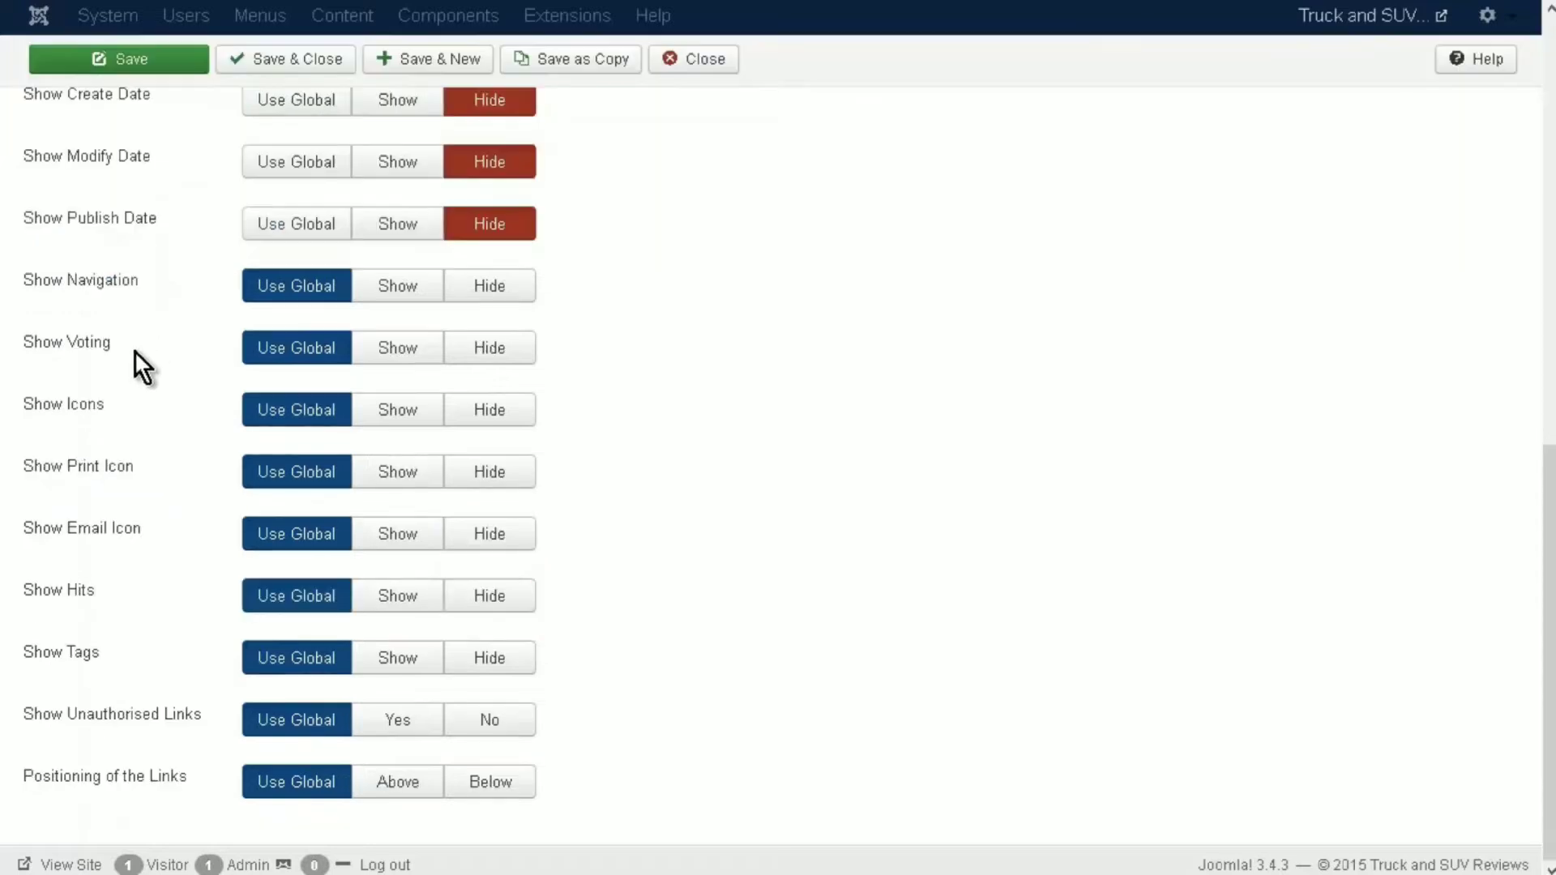
mouse_move(44, 603)
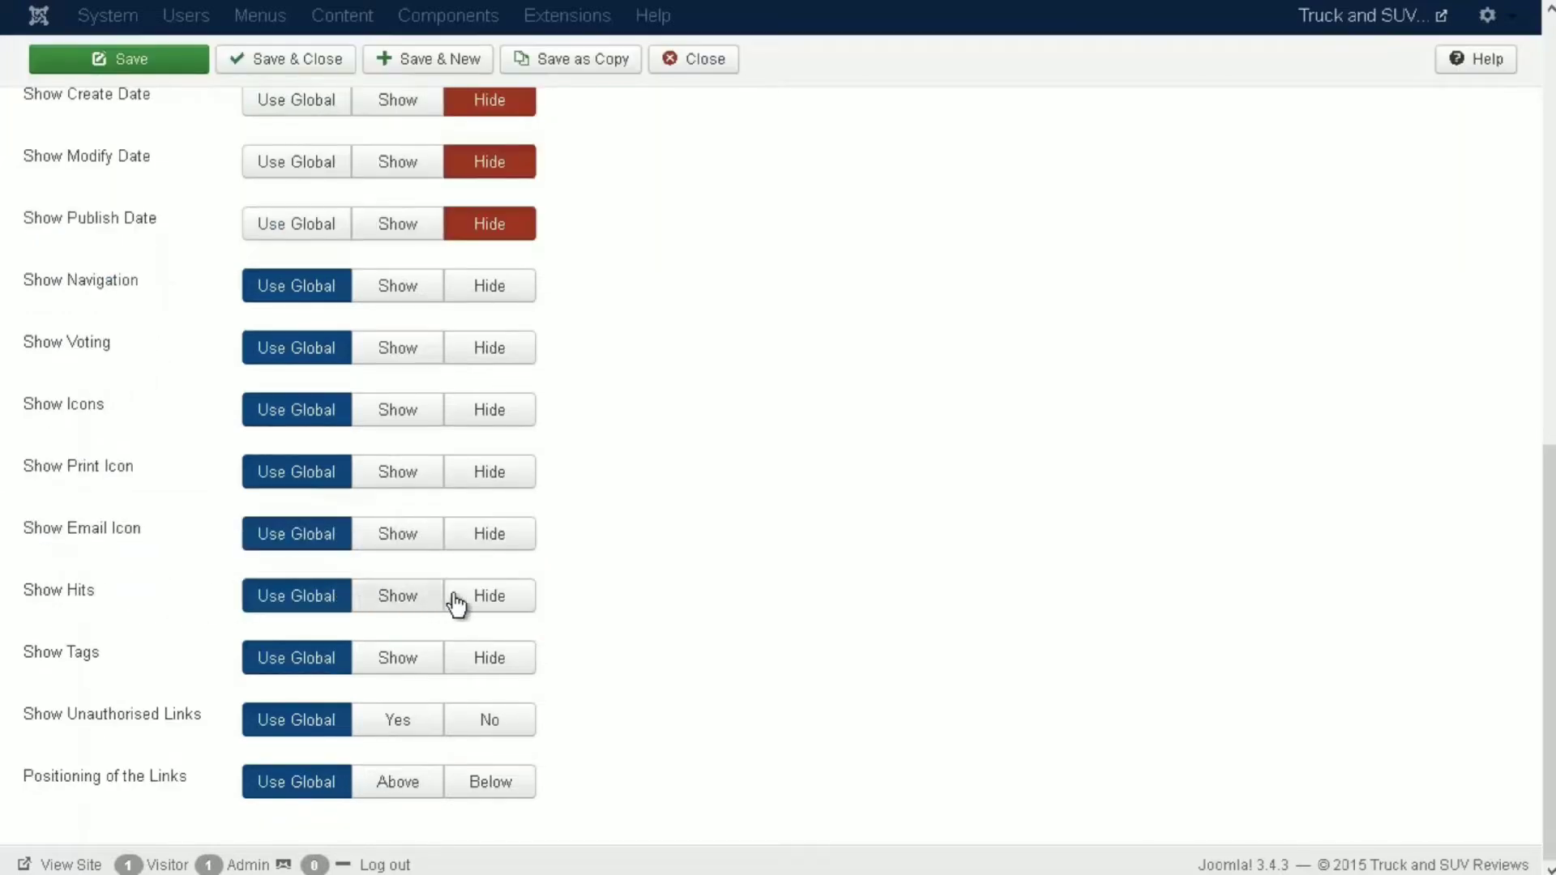
click(506, 602)
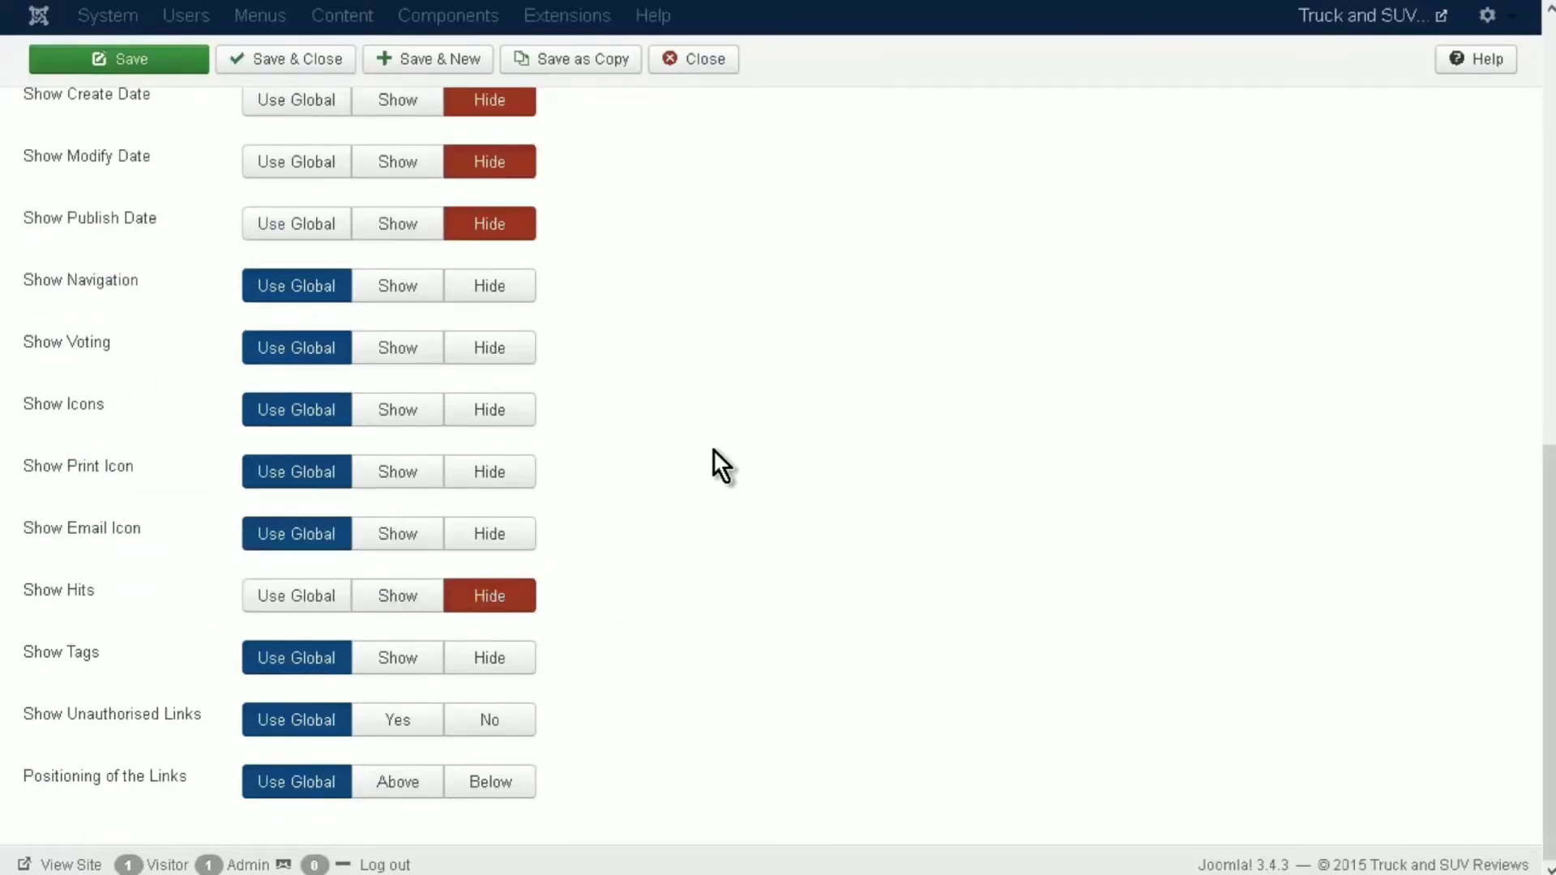
scroll(713, 450, up, 10)
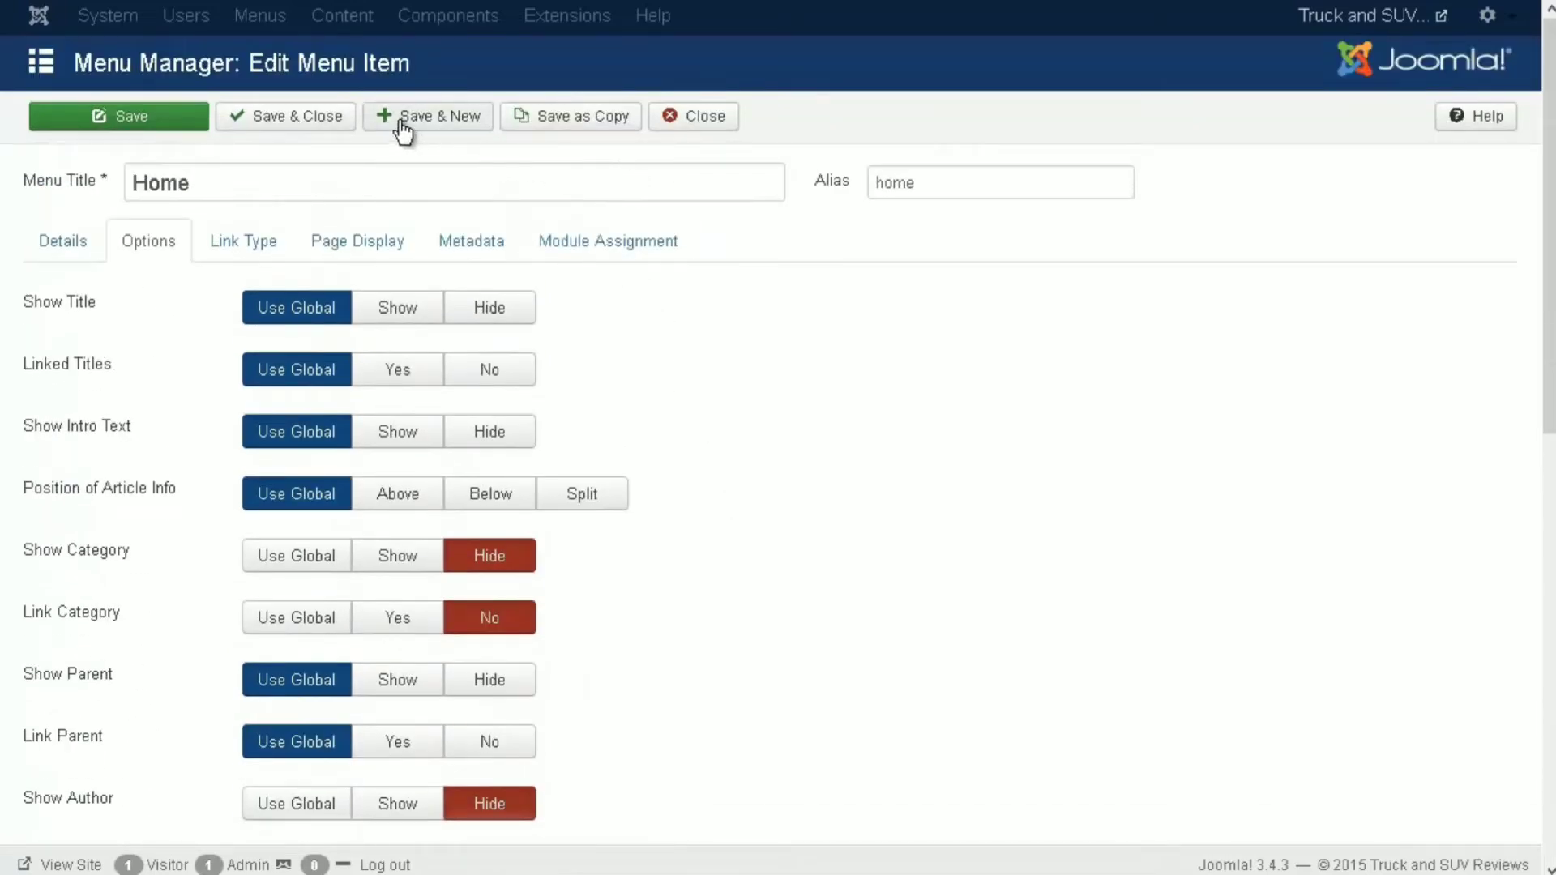
click(296, 126)
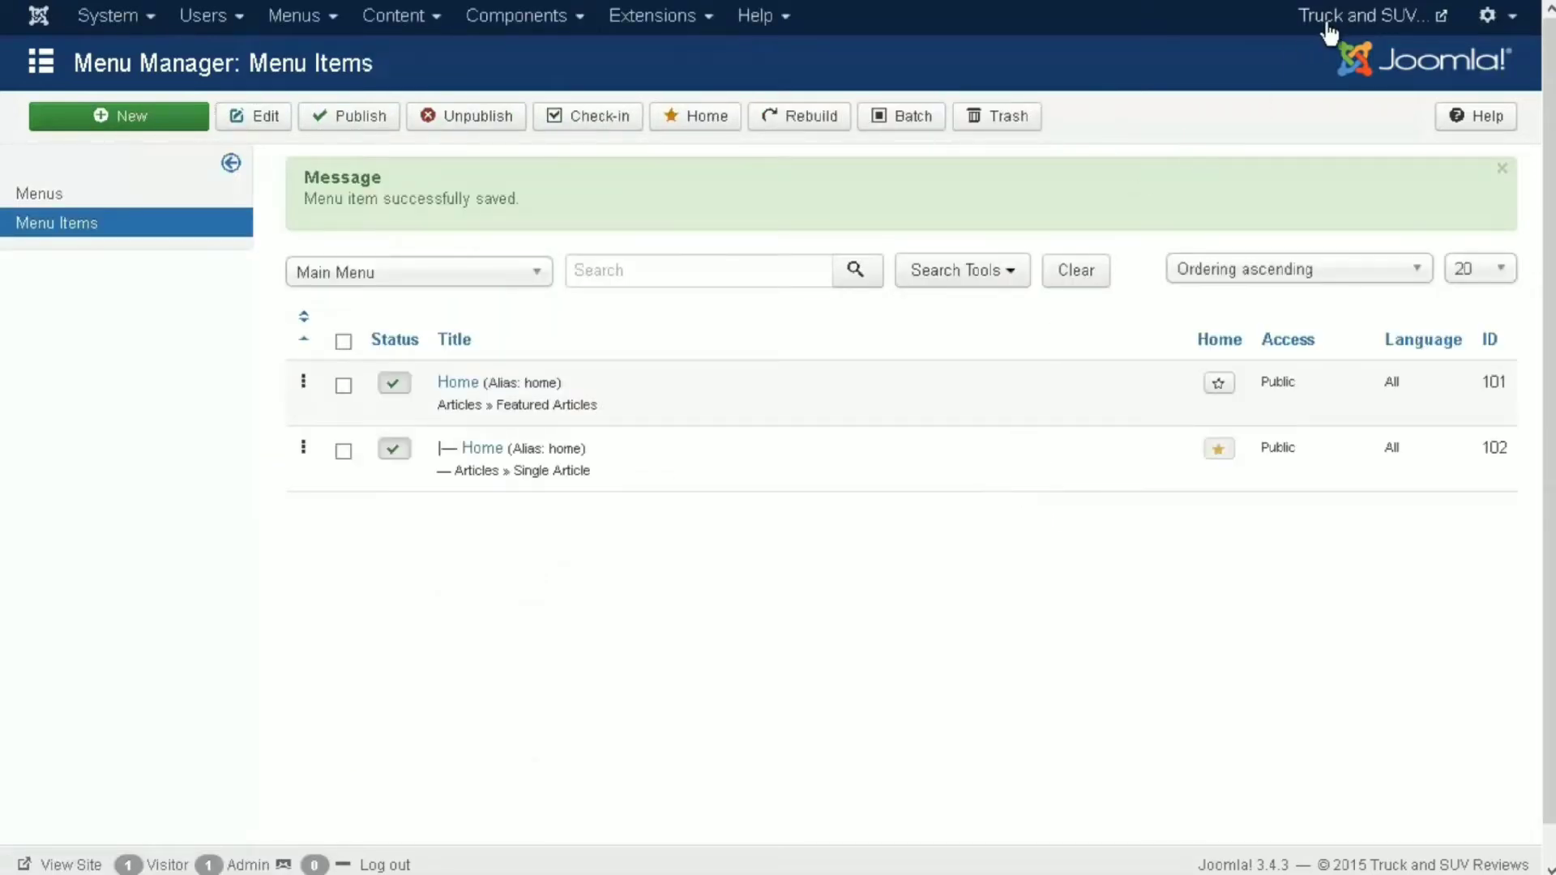
- View the front-end home page again and check the welcome article's header area and message text
click(1370, 16)
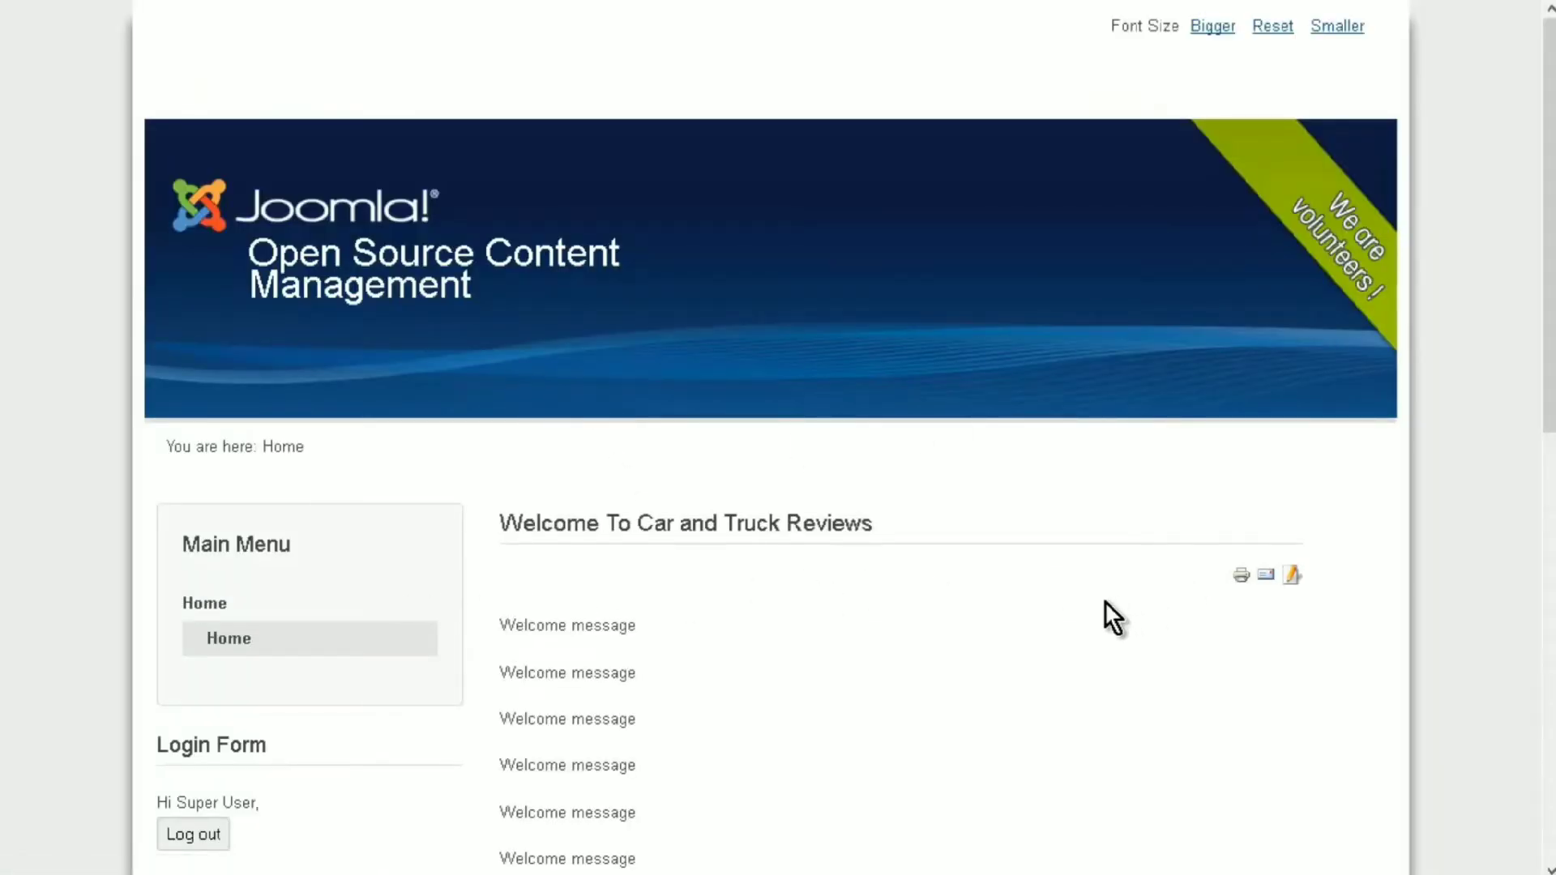
scroll(998, 582, down, 2)
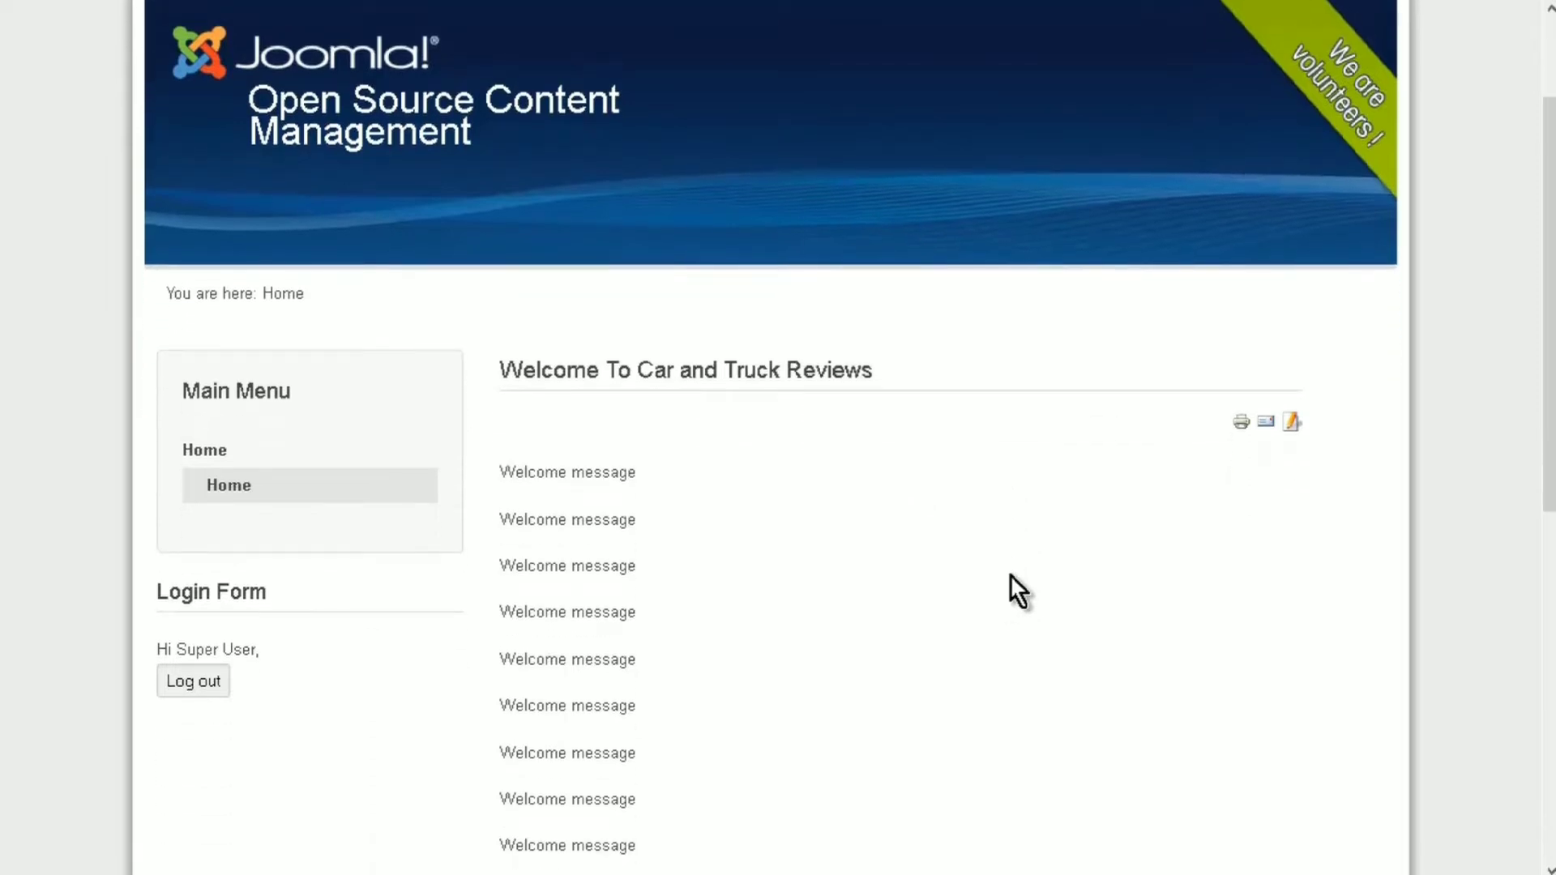
scroll(1010, 575, down, 4)
scroll(1010, 575, up, 6)
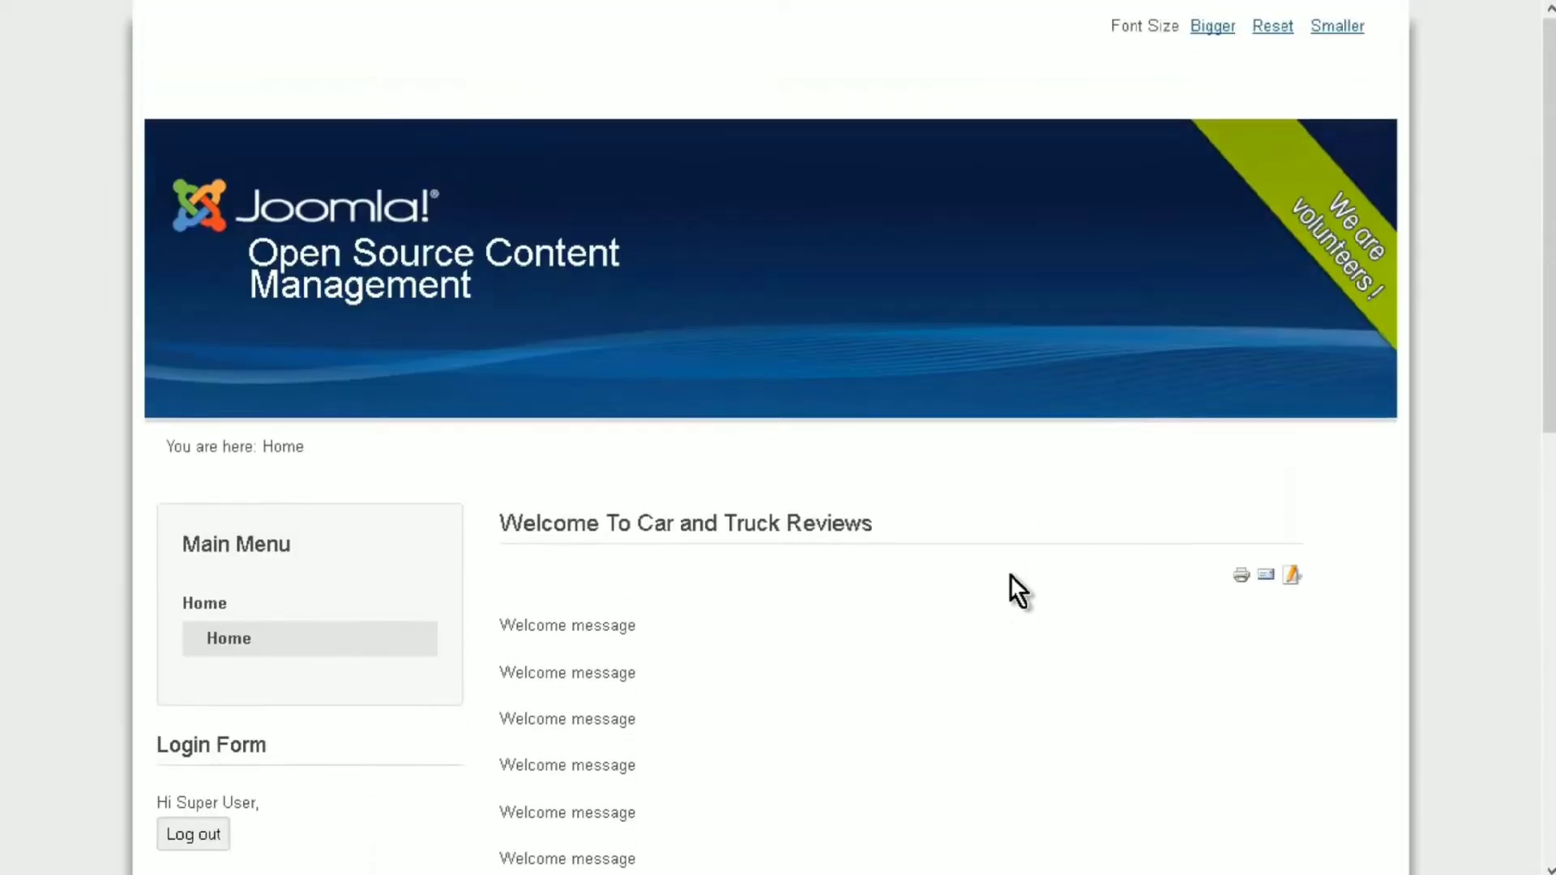
scroll(1010, 575, down, 1)
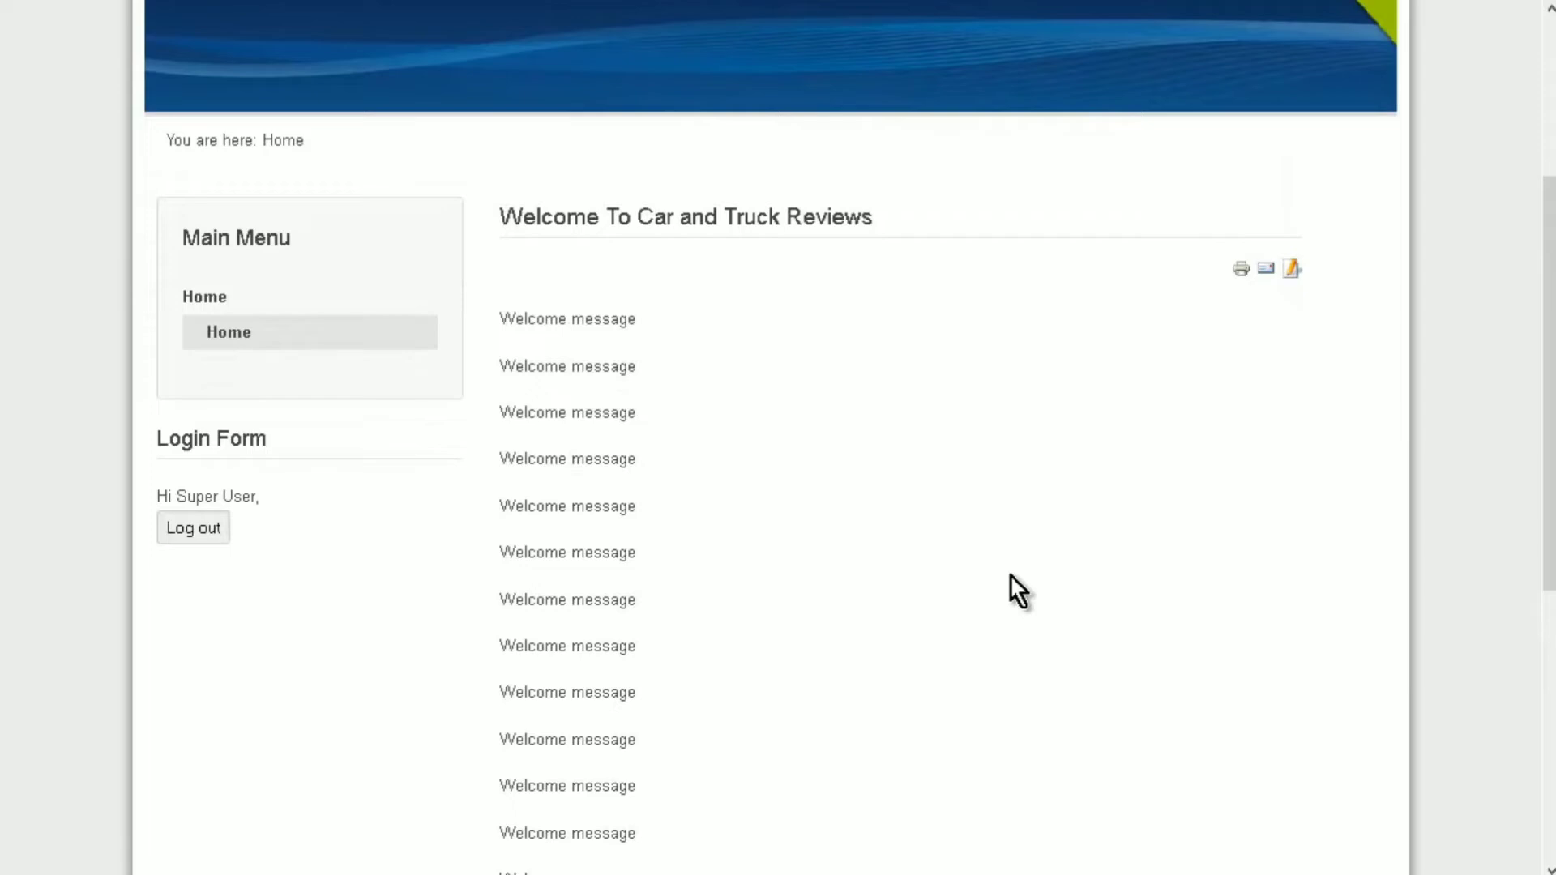
scroll(1013, 576, up, 4)
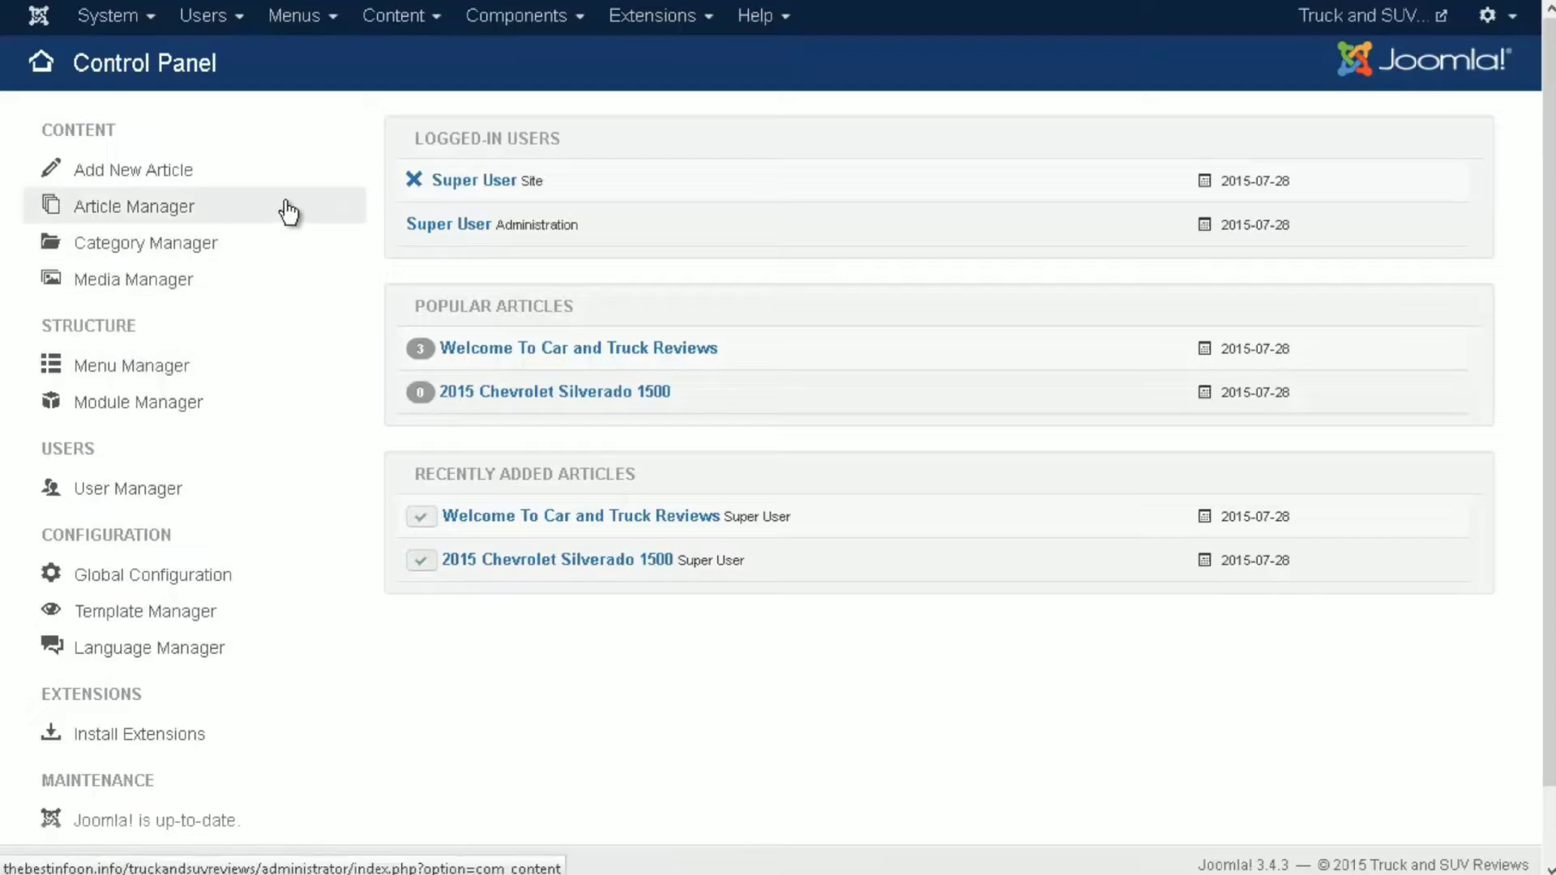
- Open the Tags component and start a new tag titled Truck
click(578, 20)
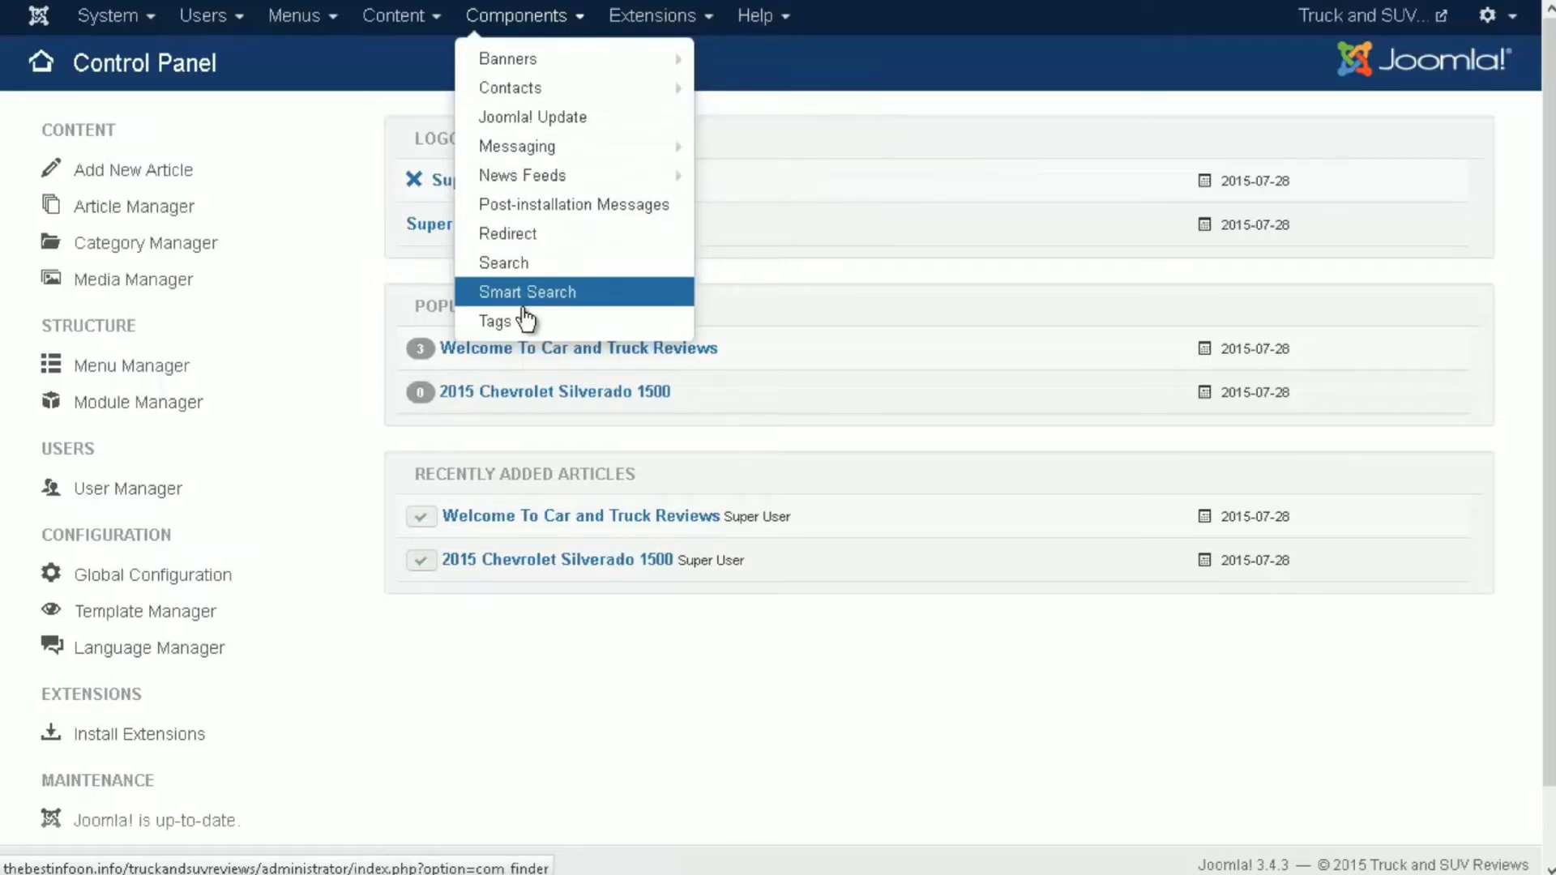
click(485, 321)
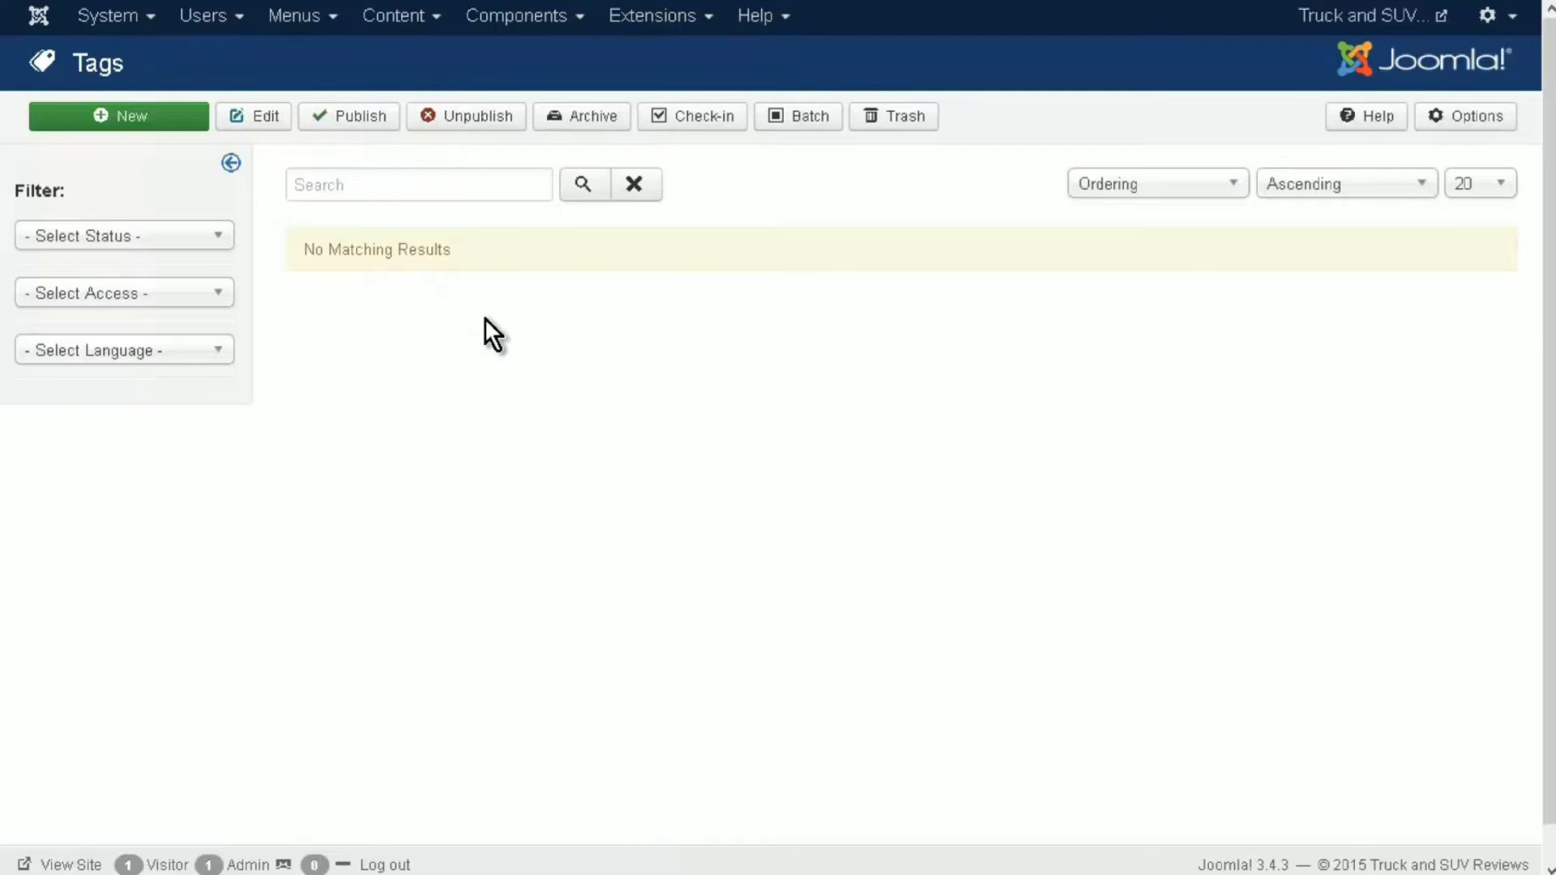
click(139, 127)
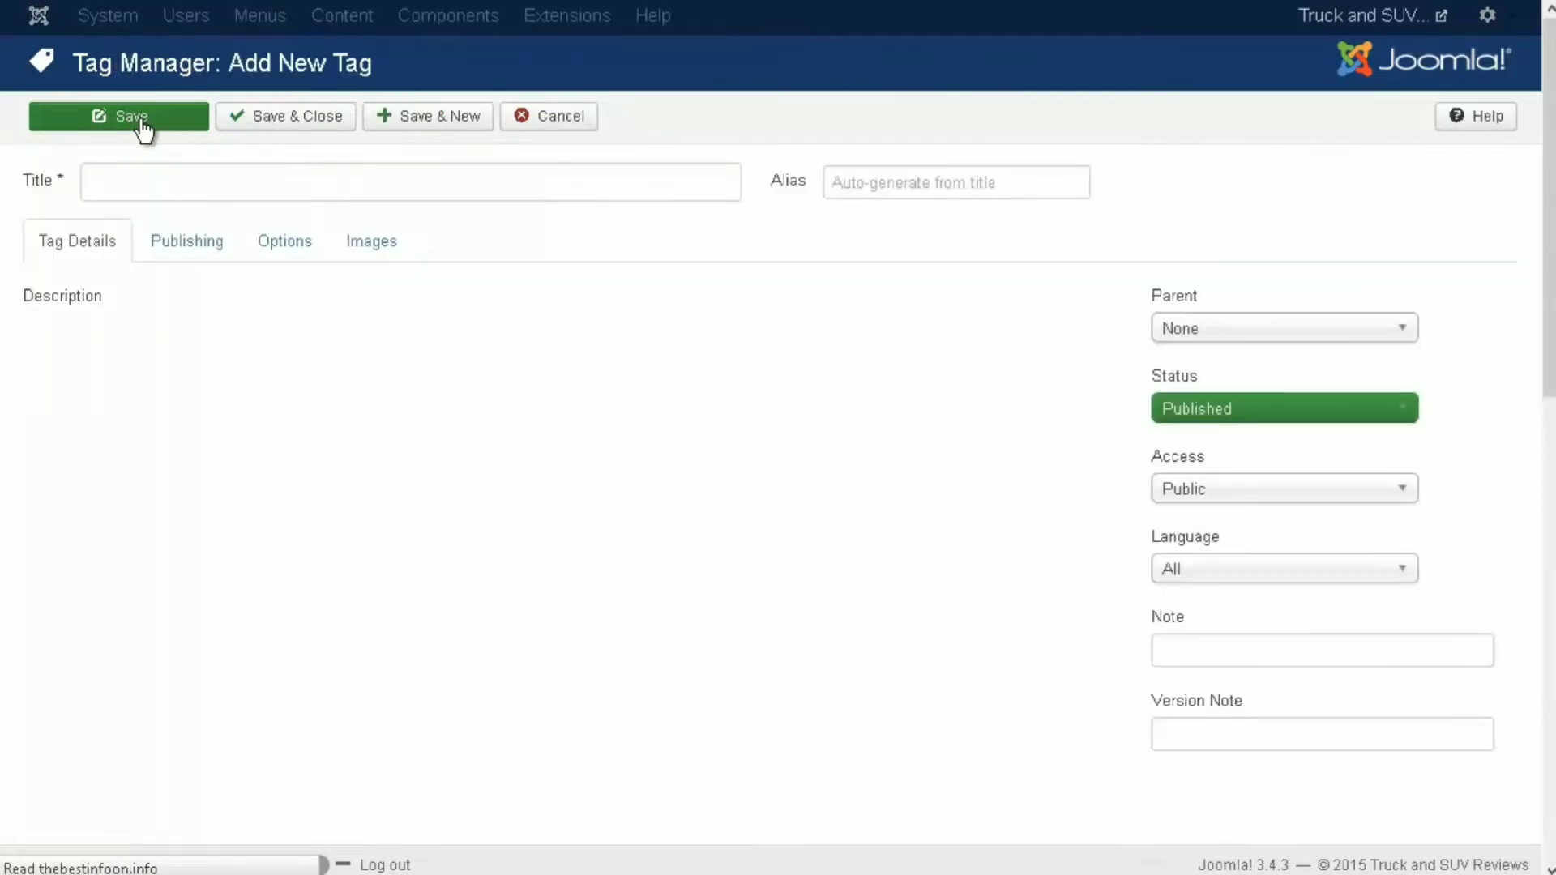
click(169, 188)
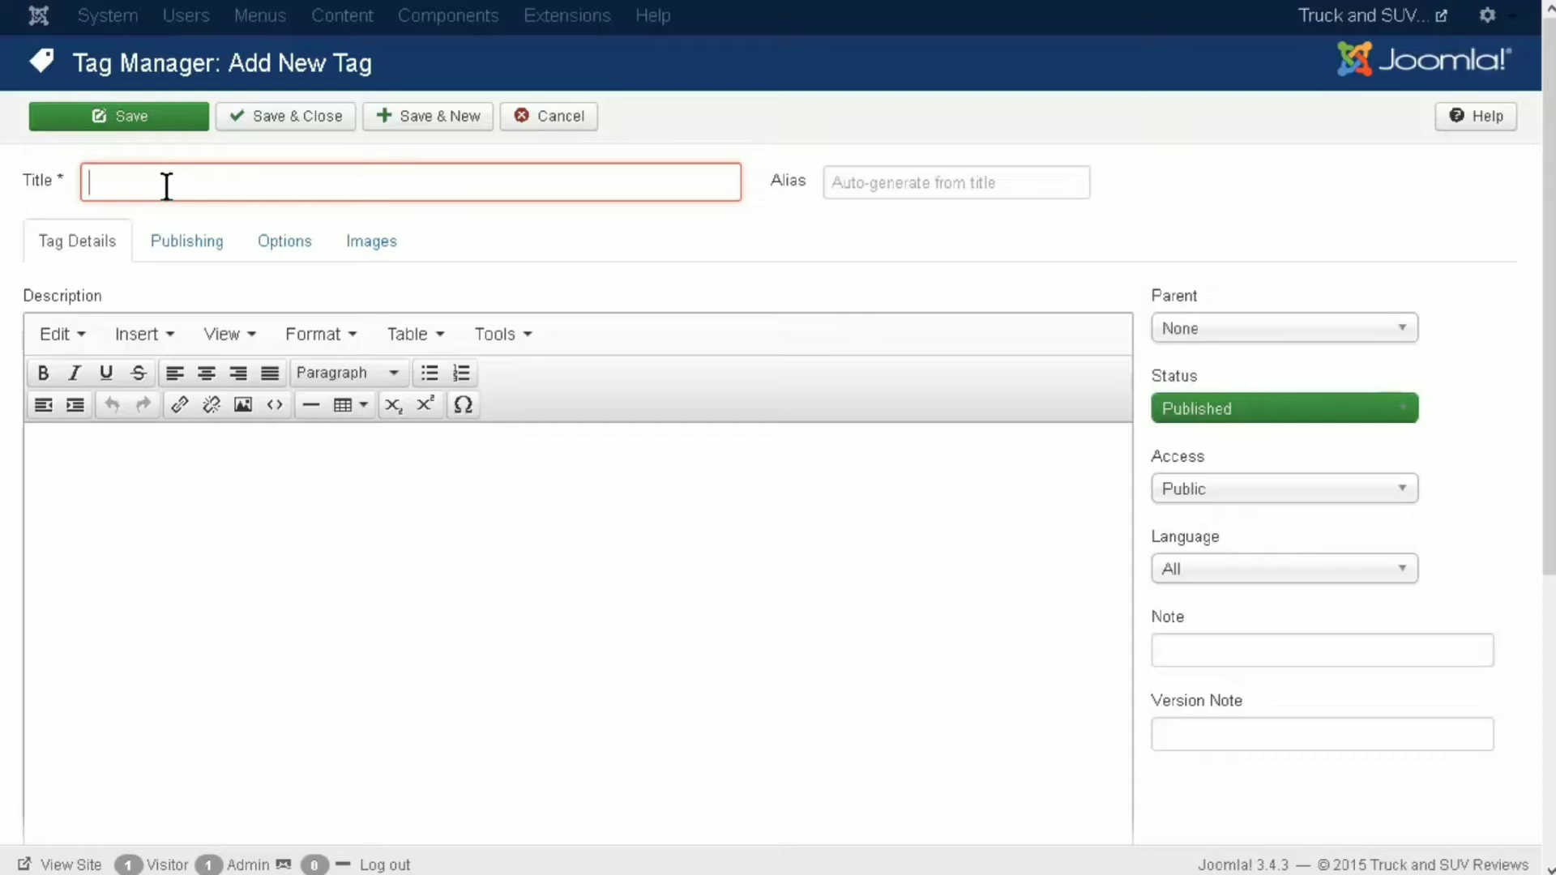
text(Truc)
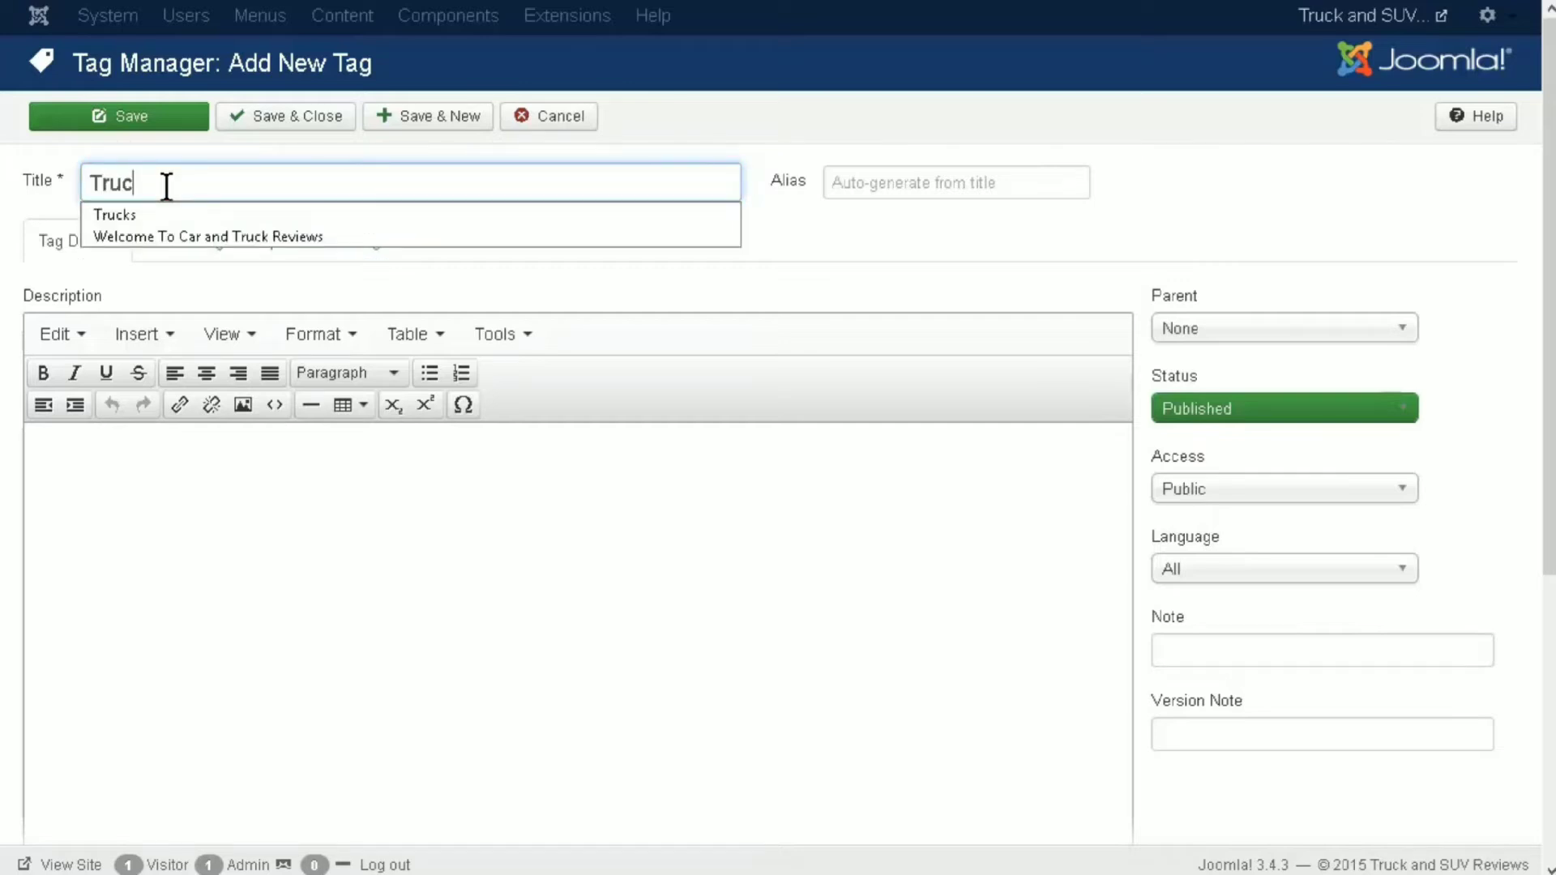
text(k)
click(359, 298)
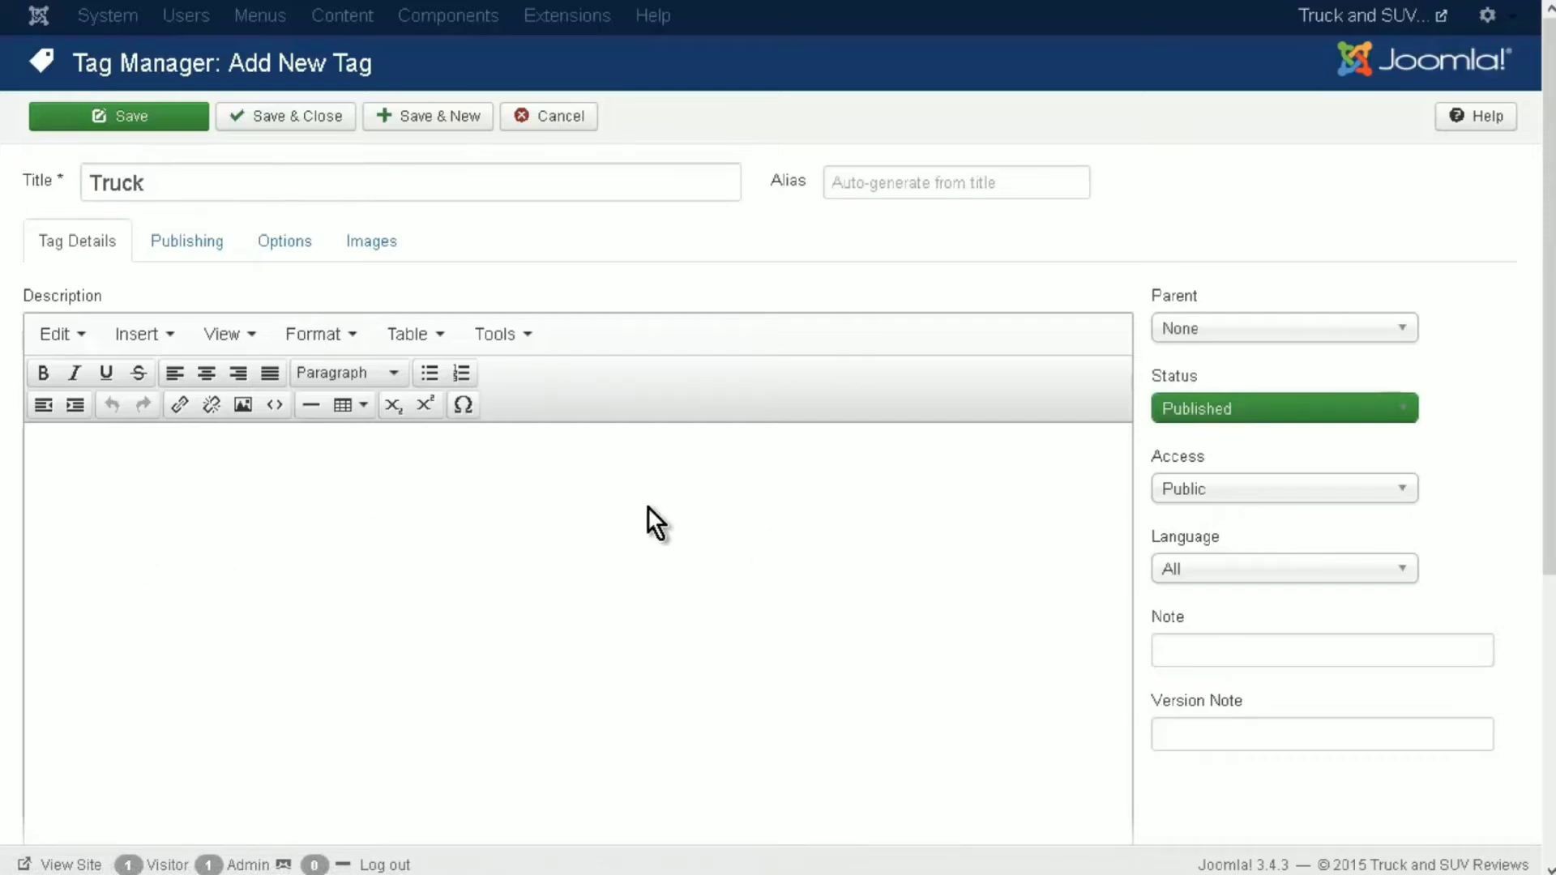
- Review the new Truck tag's publishing, layout and image settings, its available parent tags, and its remaining detail fields
click(179, 230)
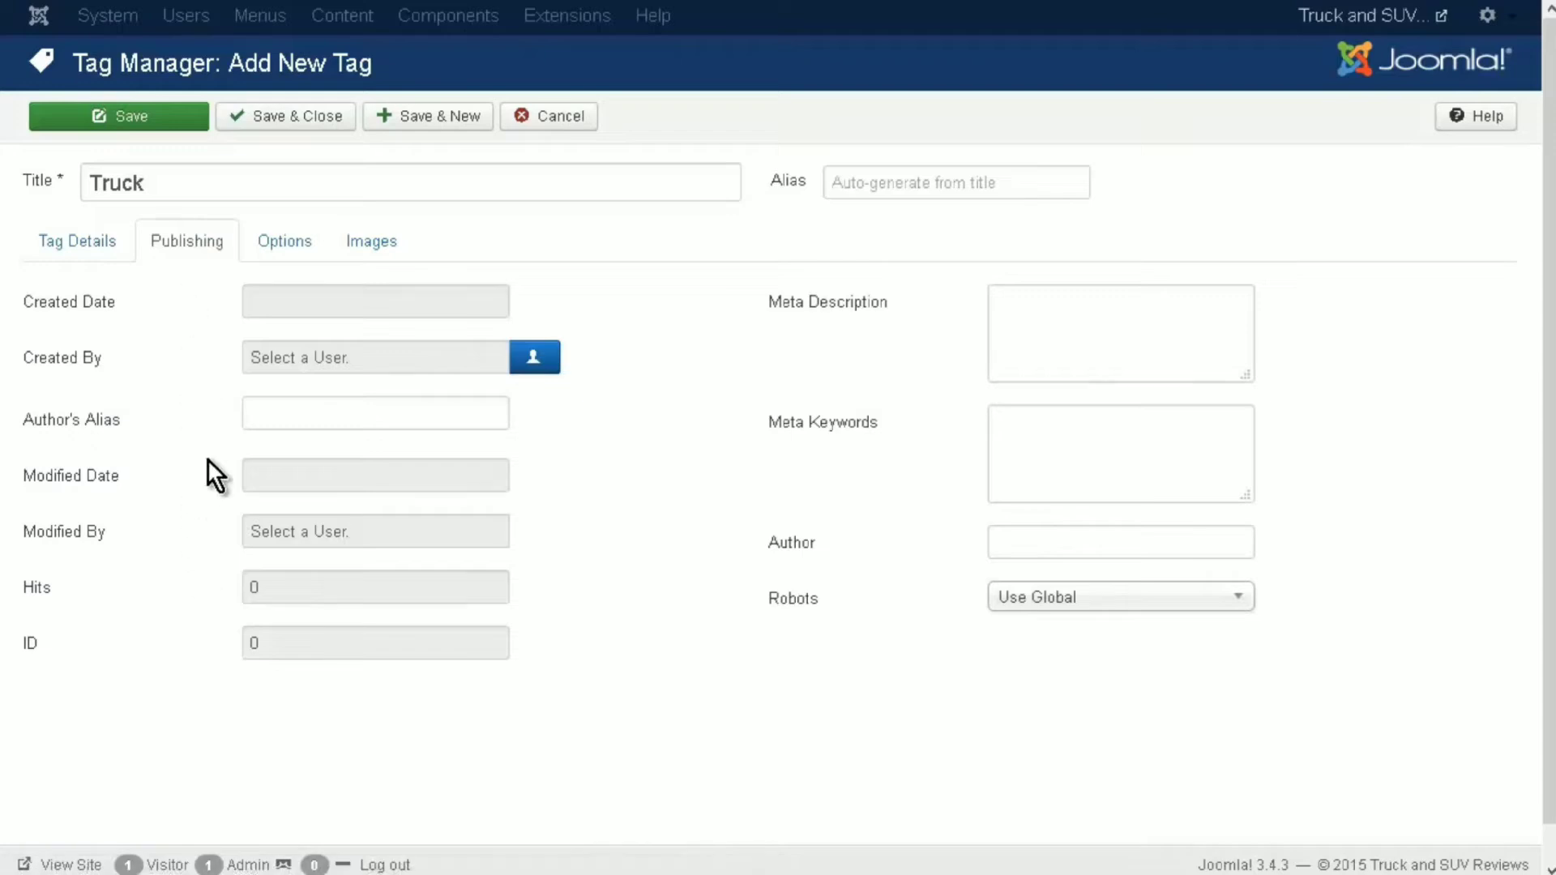
click(271, 247)
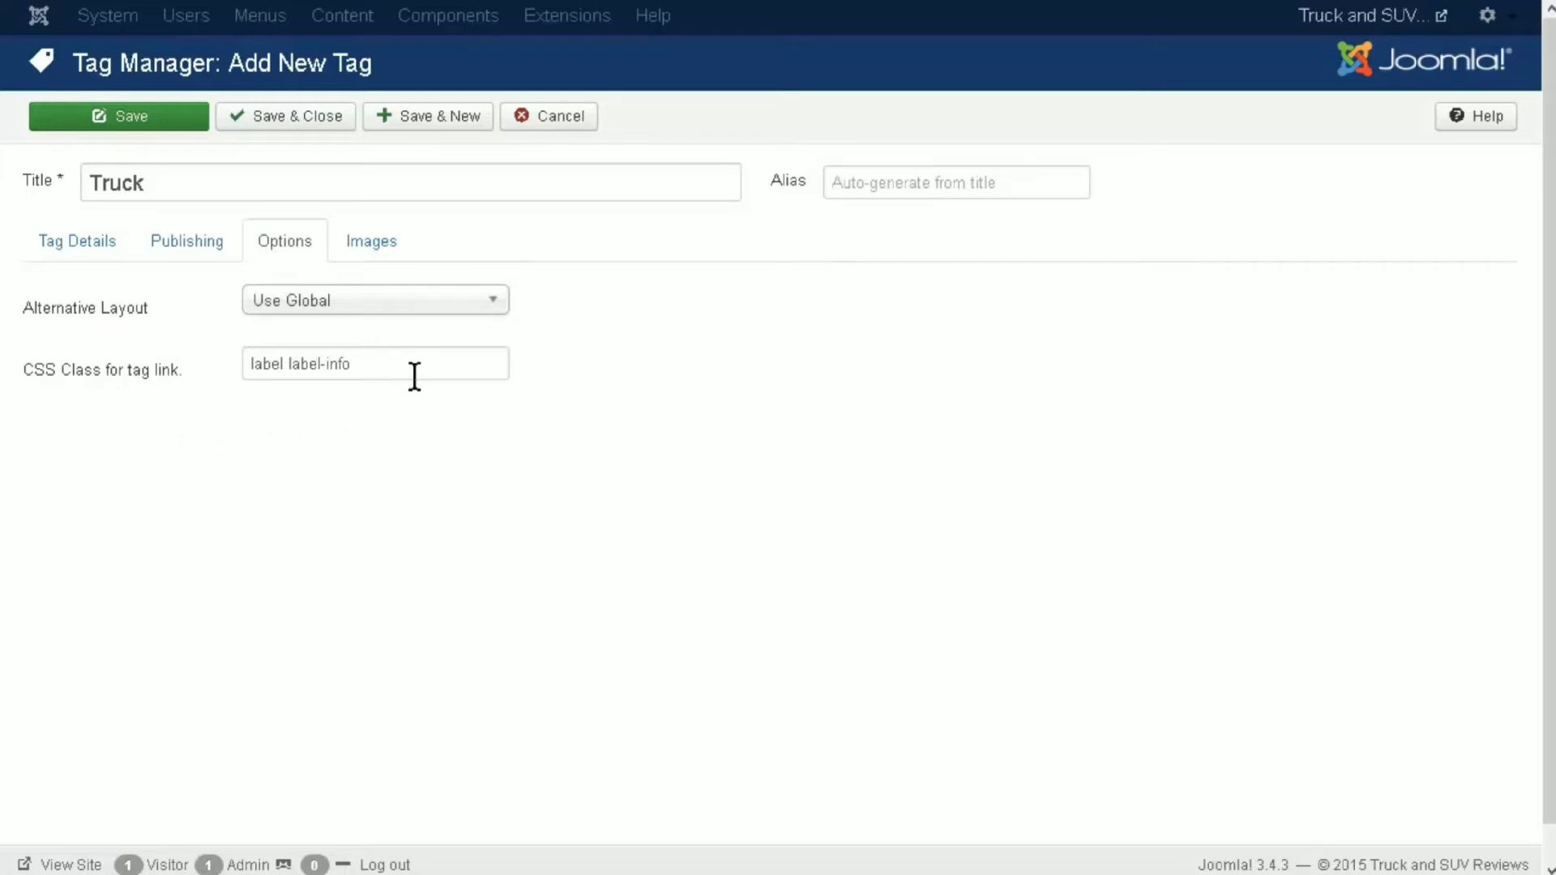
click(375, 250)
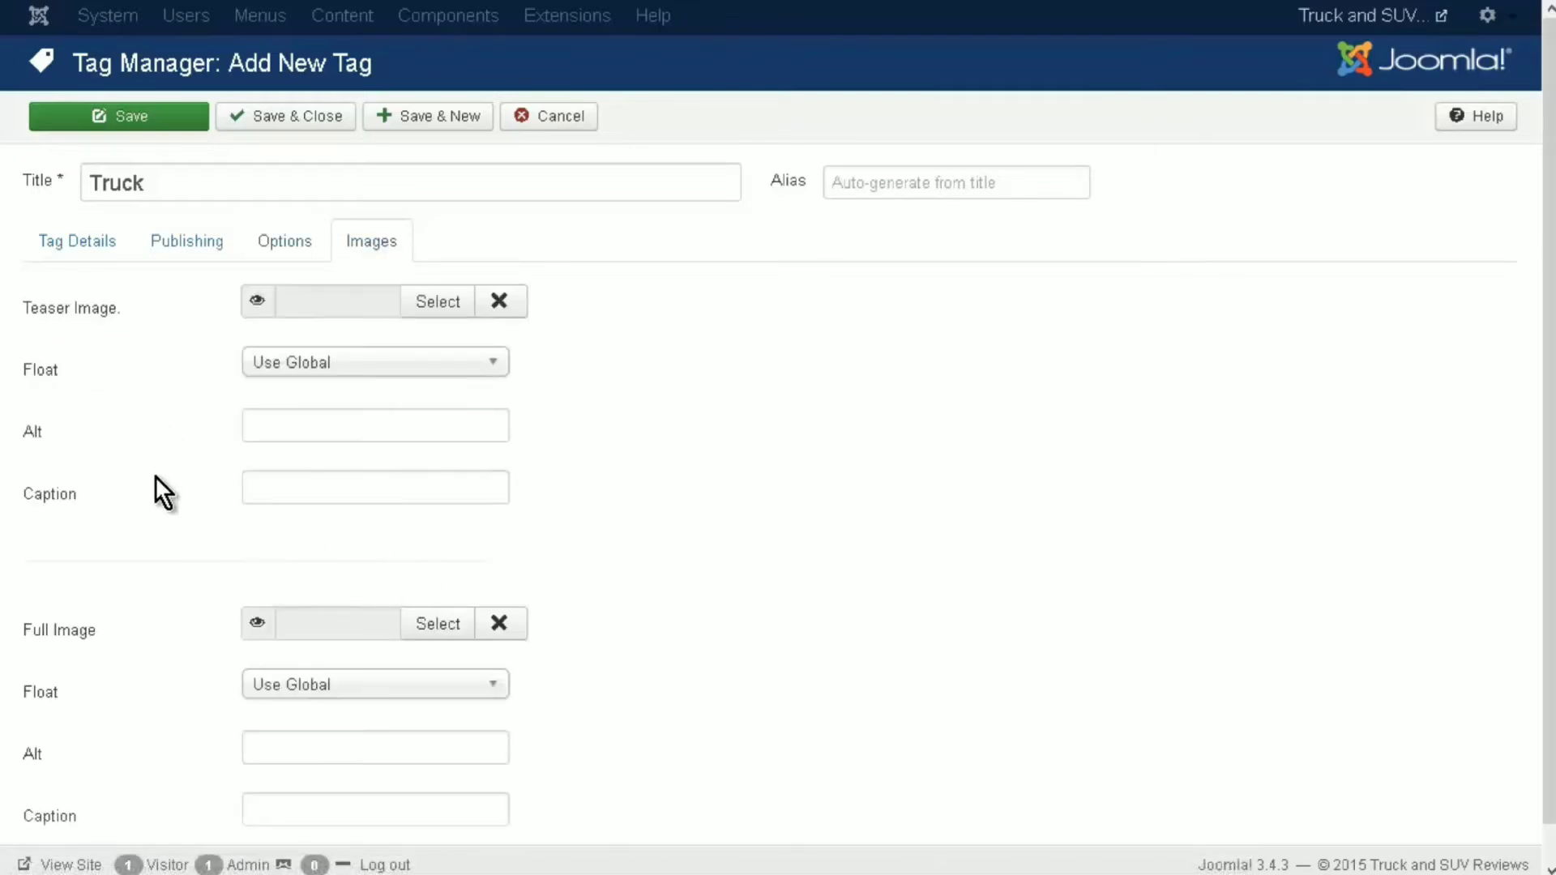
scroll(158, 487, down, 1)
scroll(354, 525, up, 1)
click(63, 243)
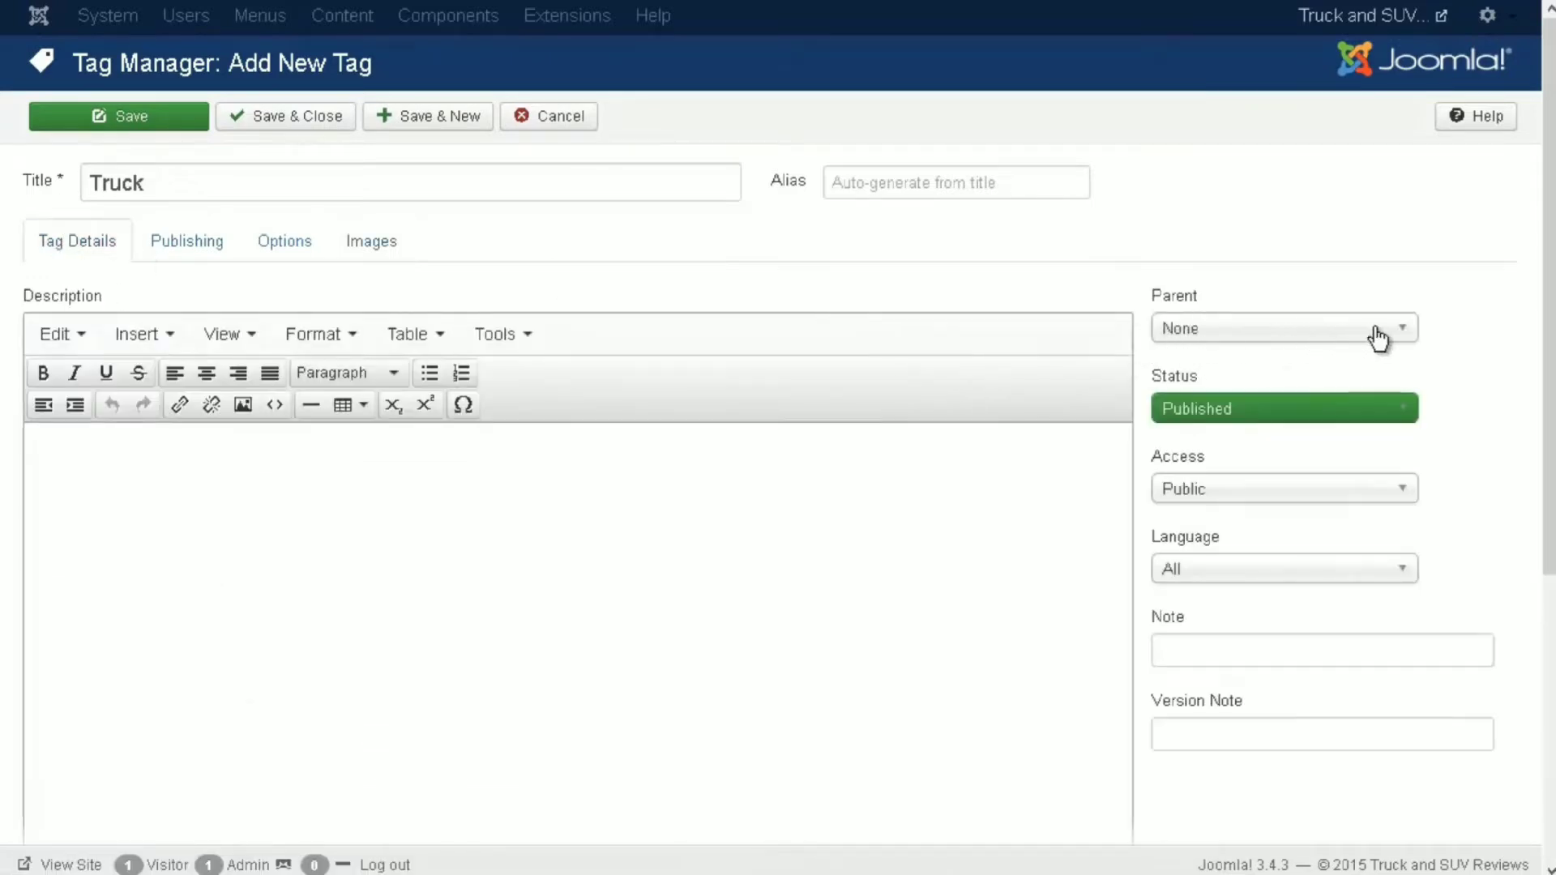
click(1406, 335)
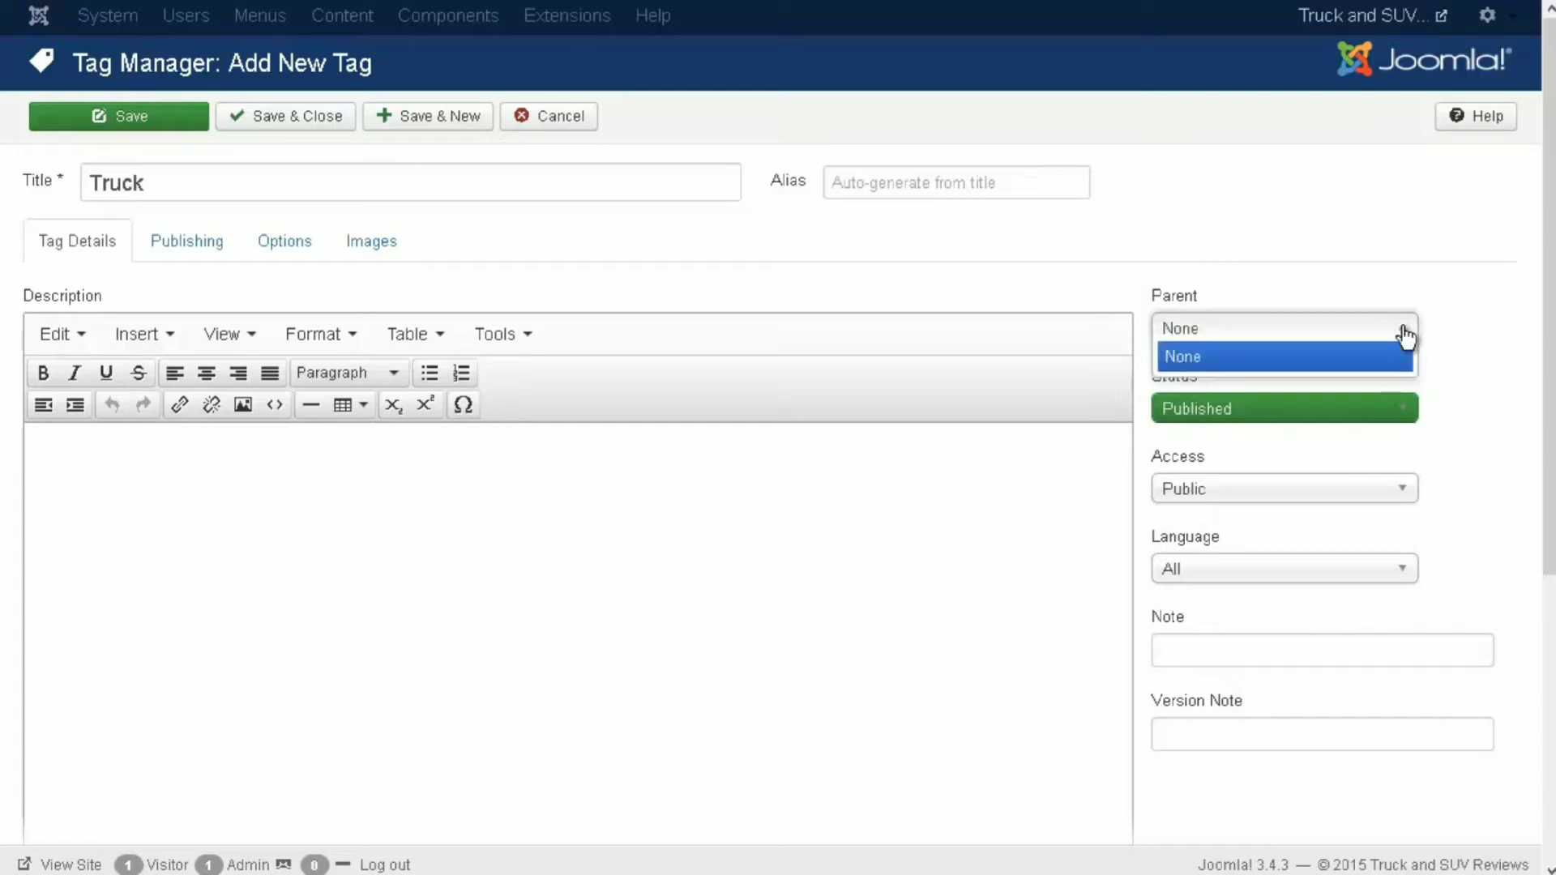
click(1406, 335)
scroll(1457, 312, down, 3)
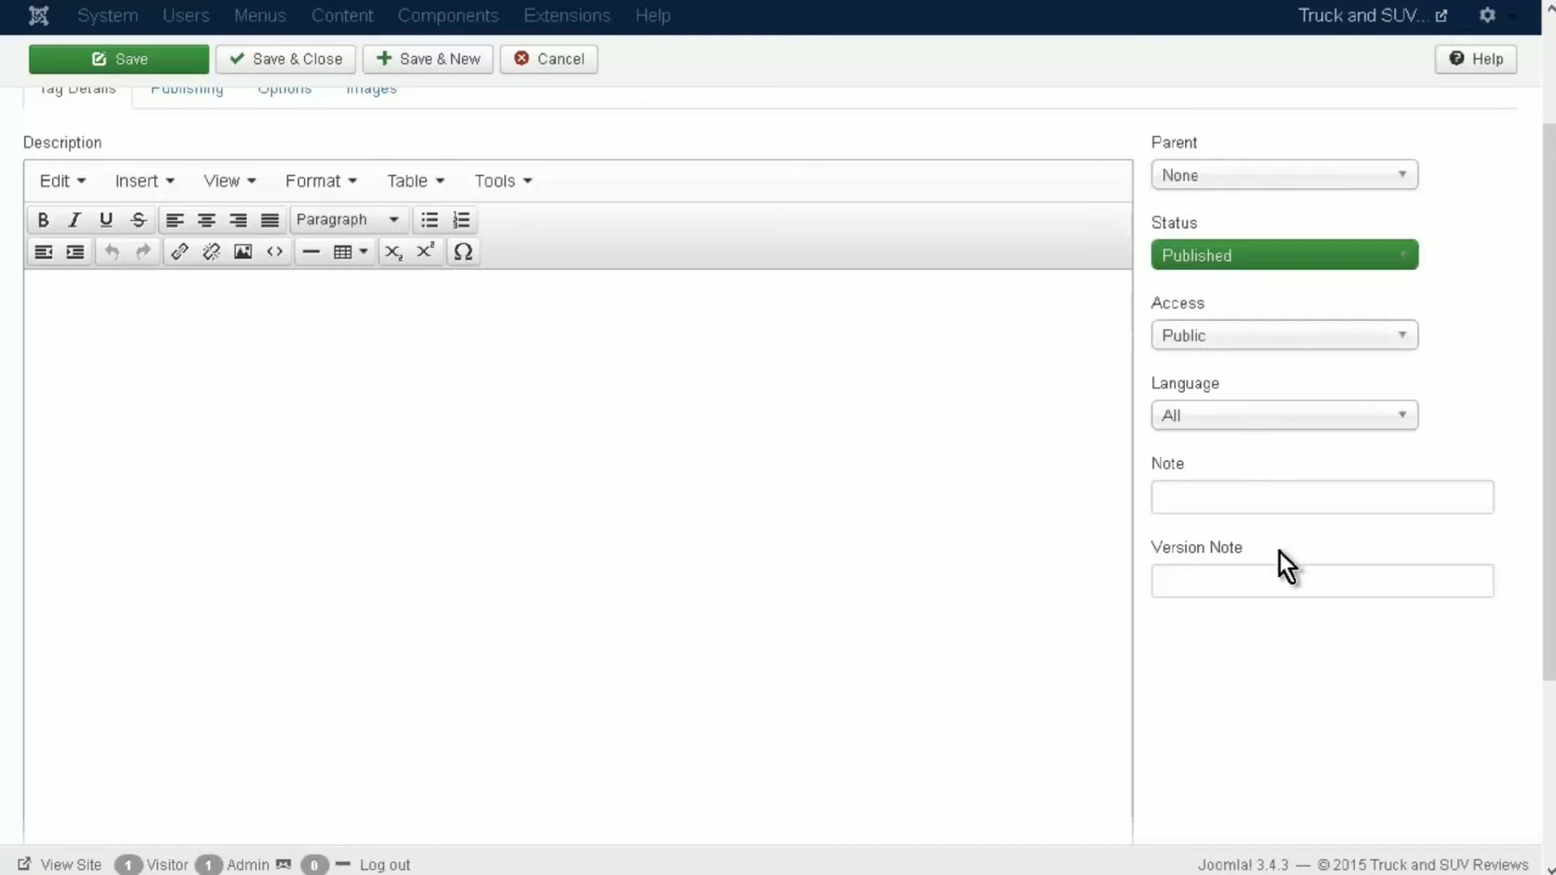
scroll(1289, 632, up, 3)
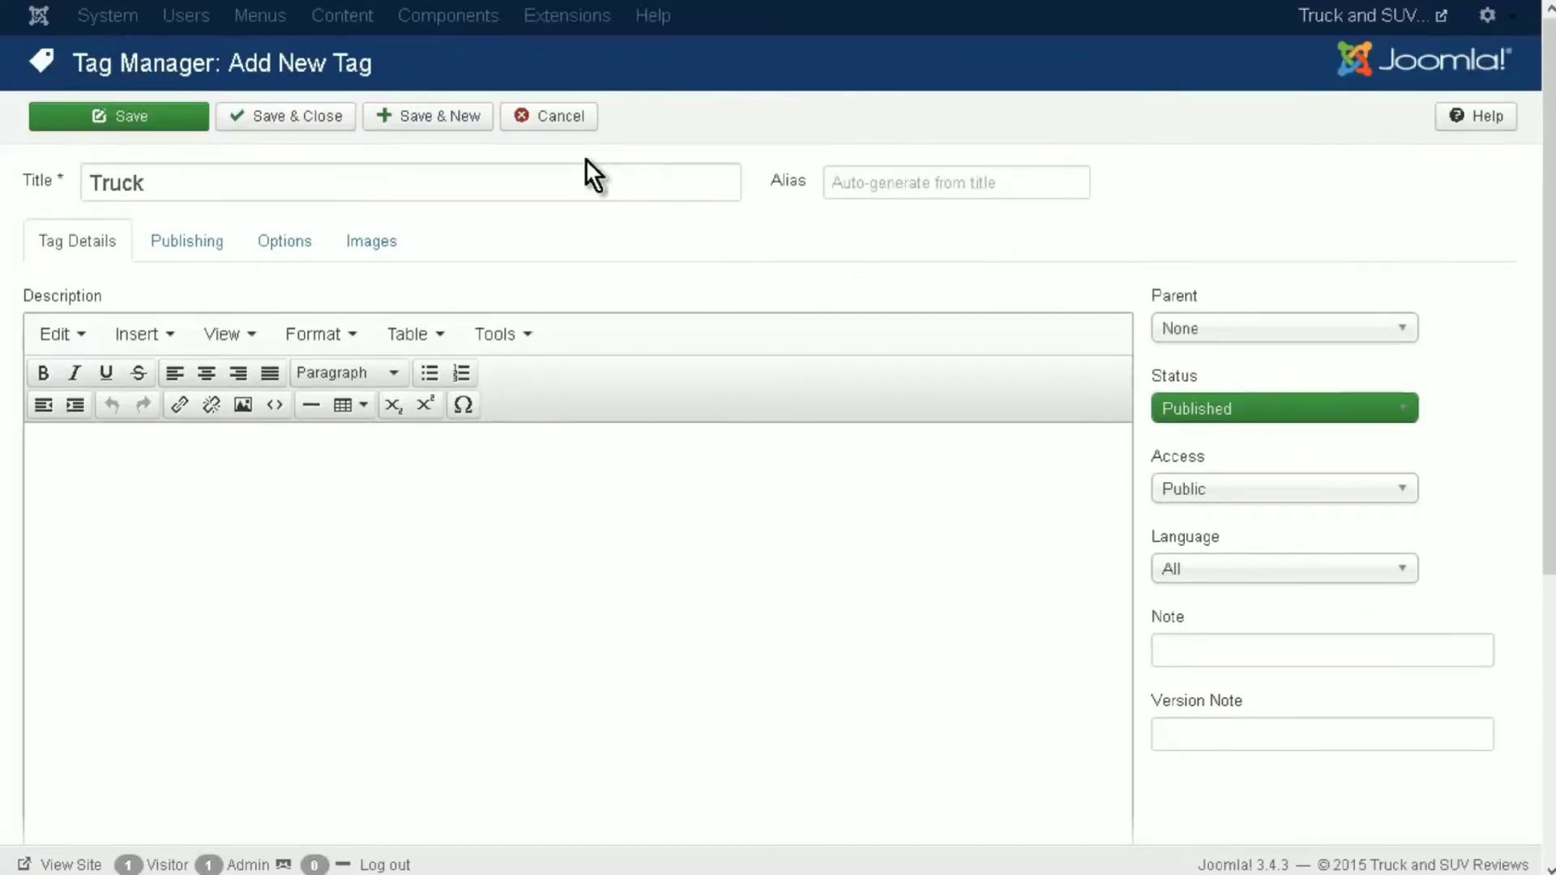
- Save and close the Truck tag, then create another tag titled SUV and save and close it
click(287, 119)
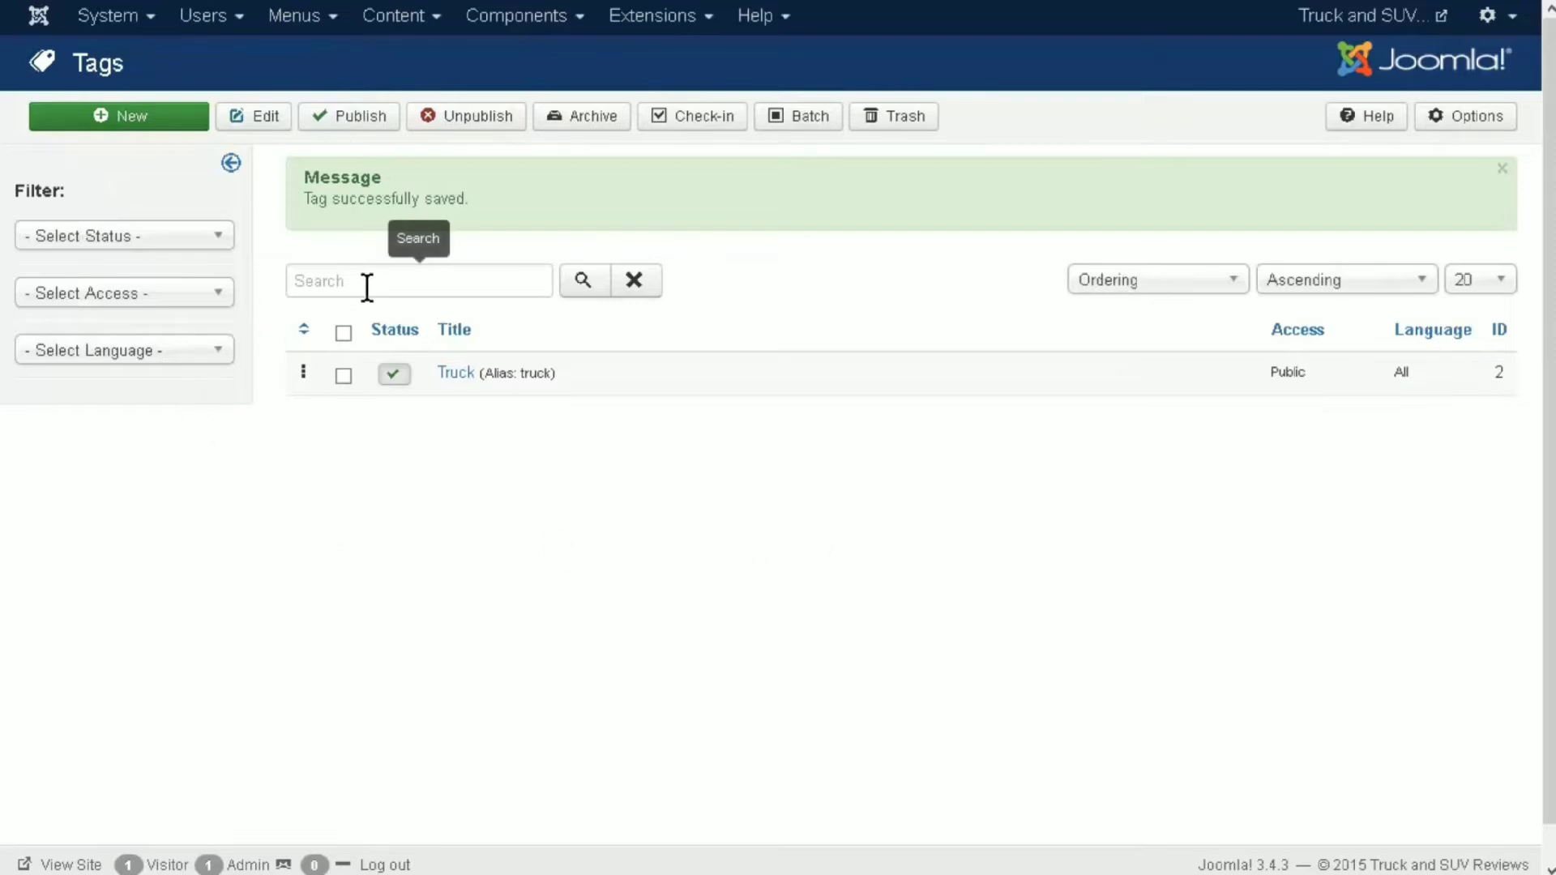
click(149, 125)
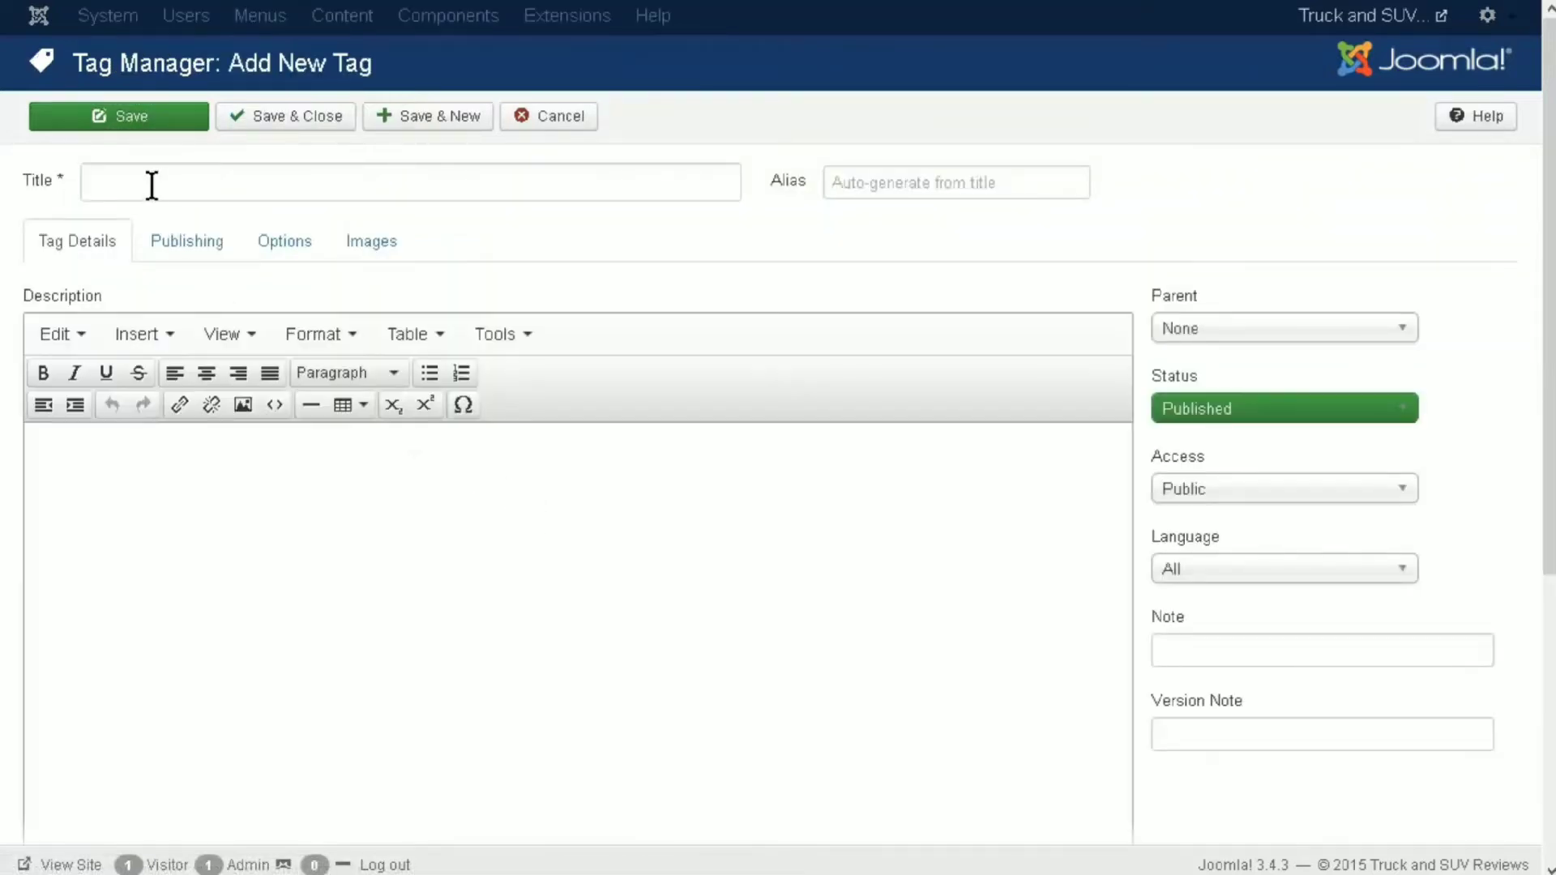
click(151, 185)
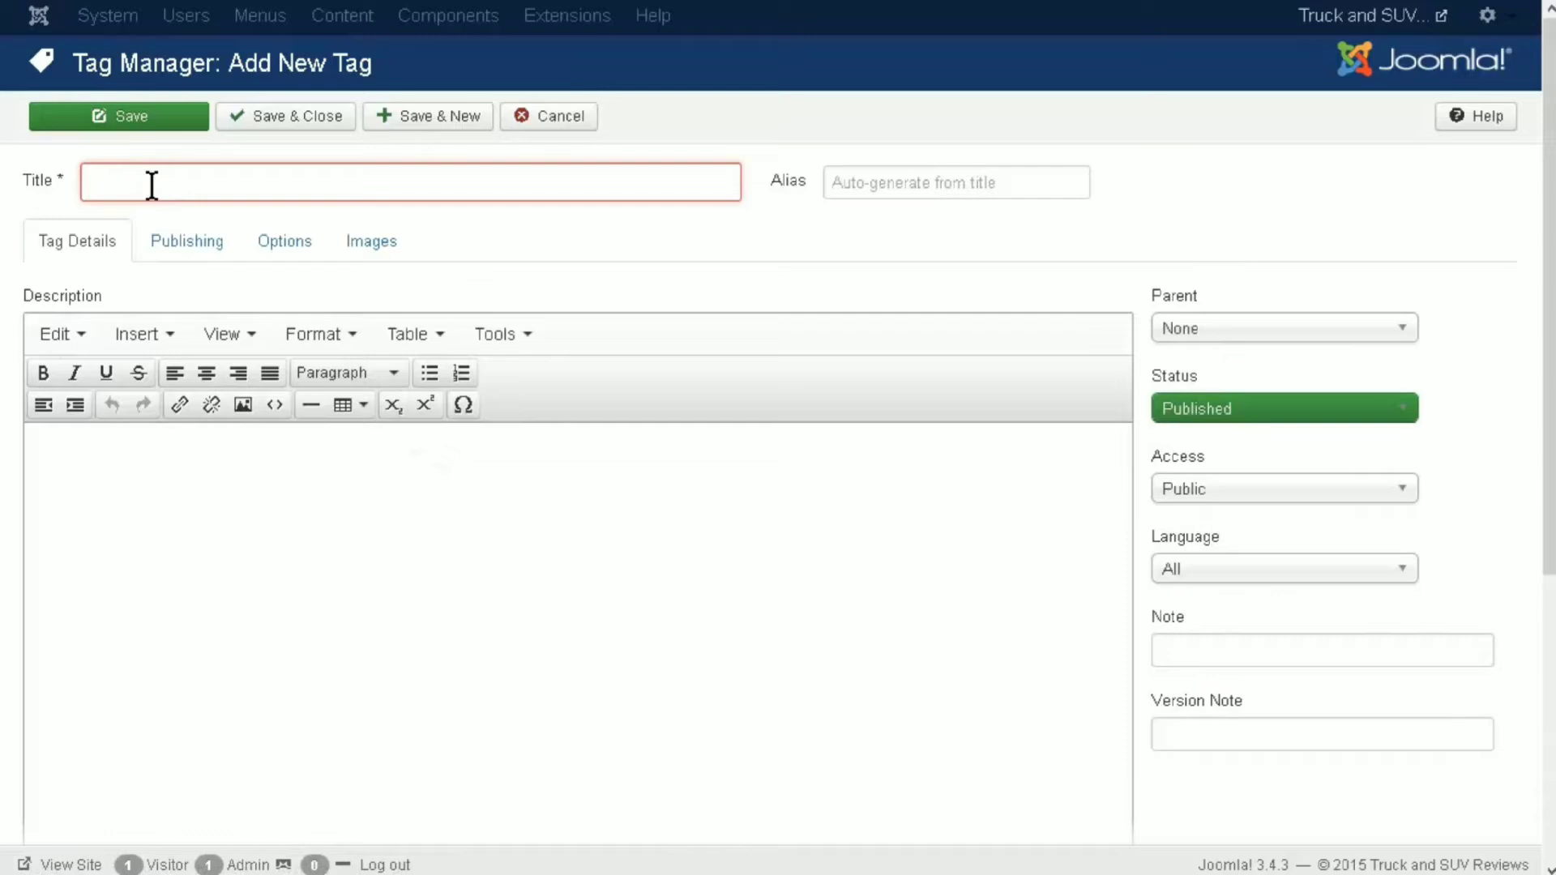
text(SU)
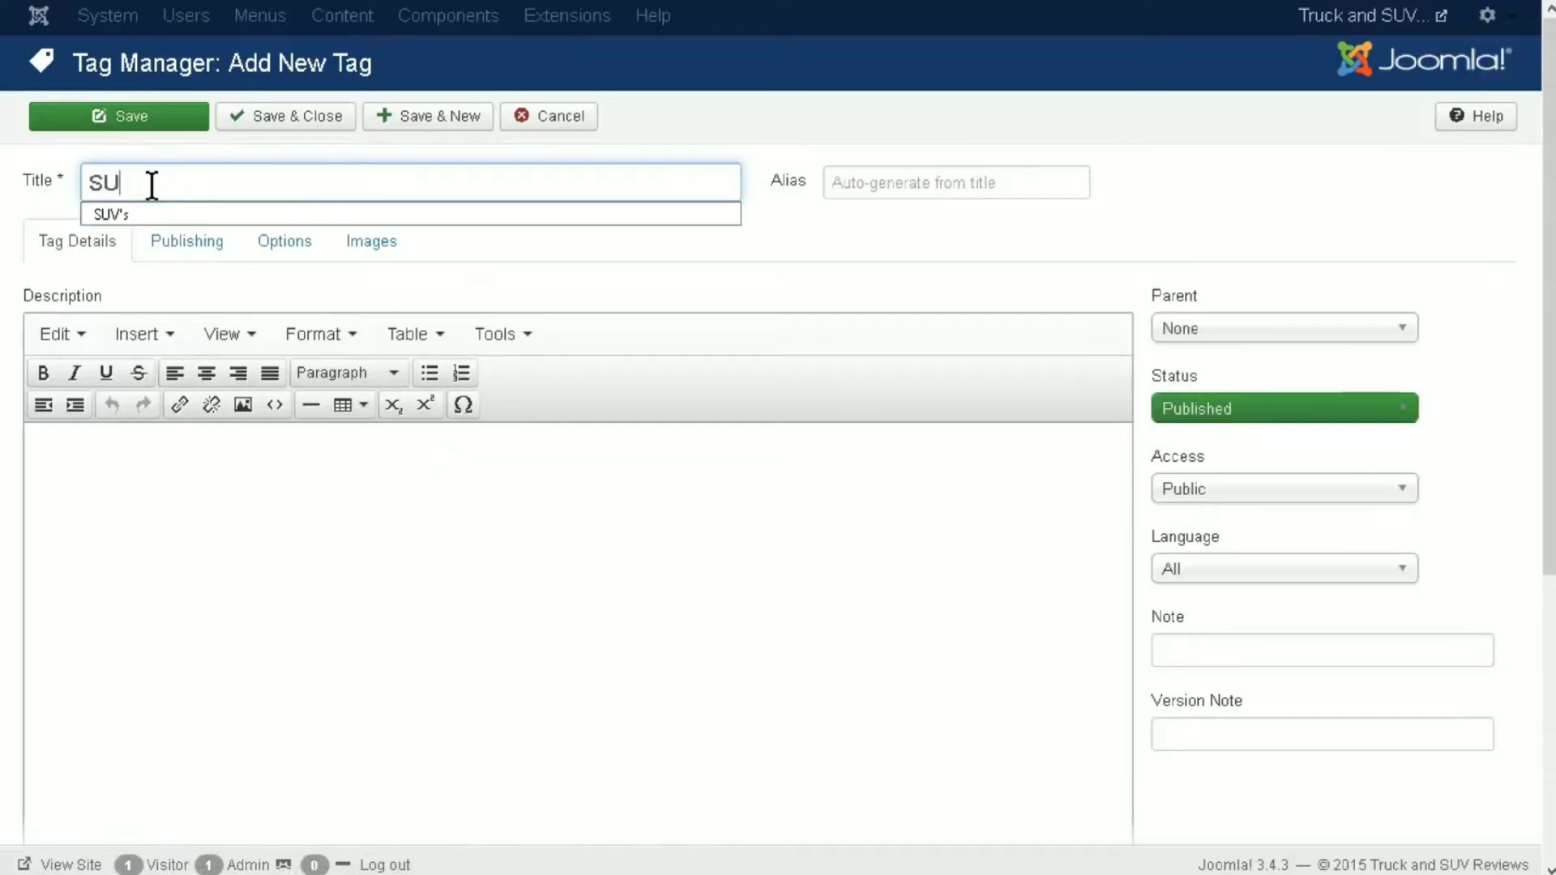
text(V)
click(323, 120)
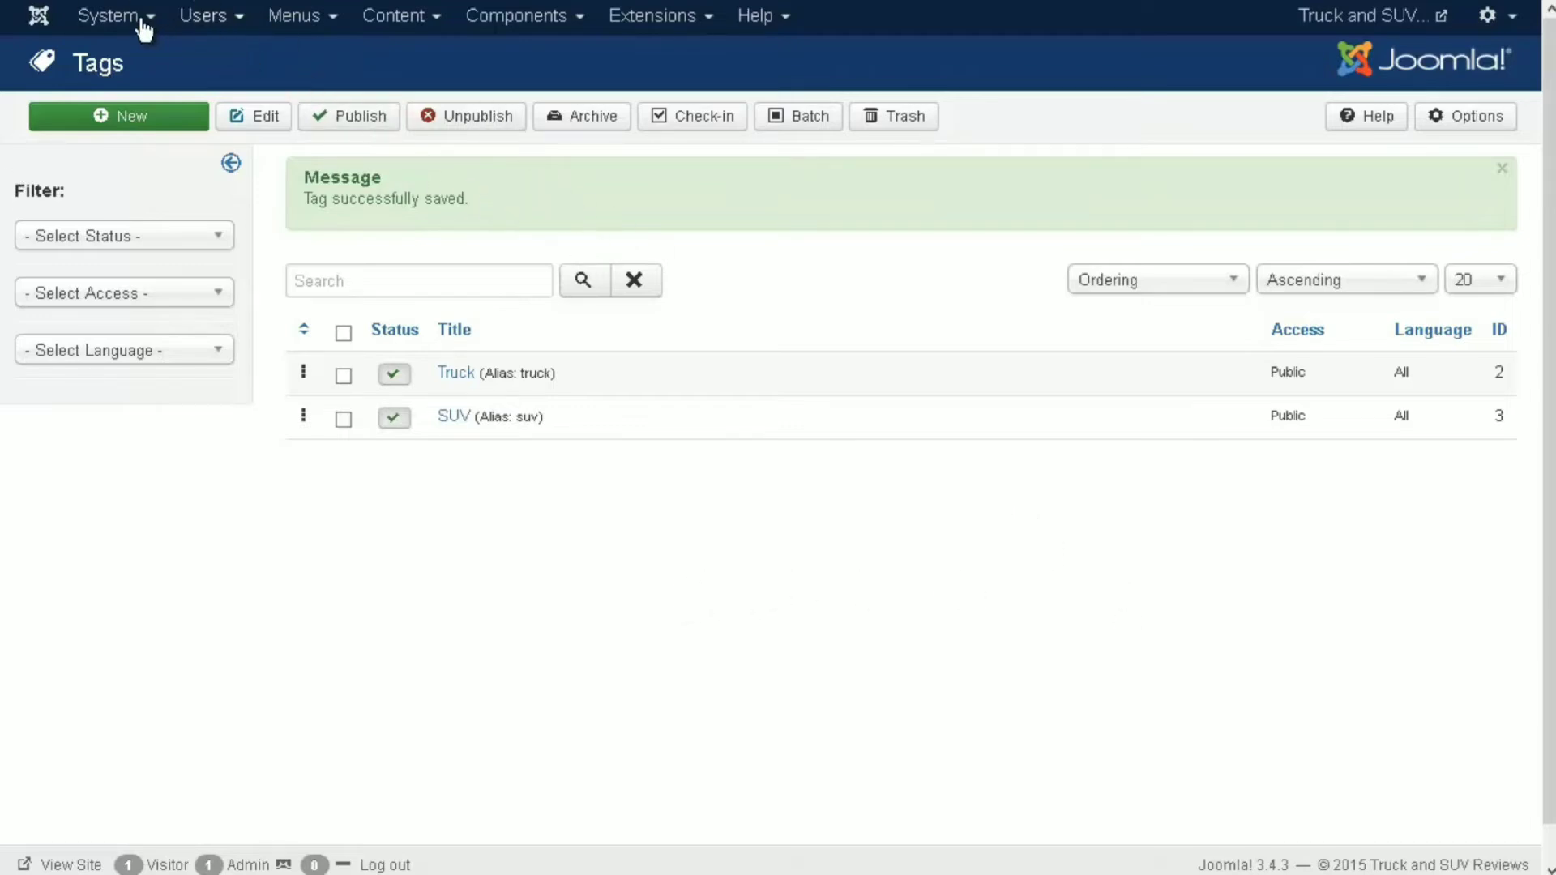
- Create a new menu titled Articles with the menu type Articles, and save and close it
click(332, 25)
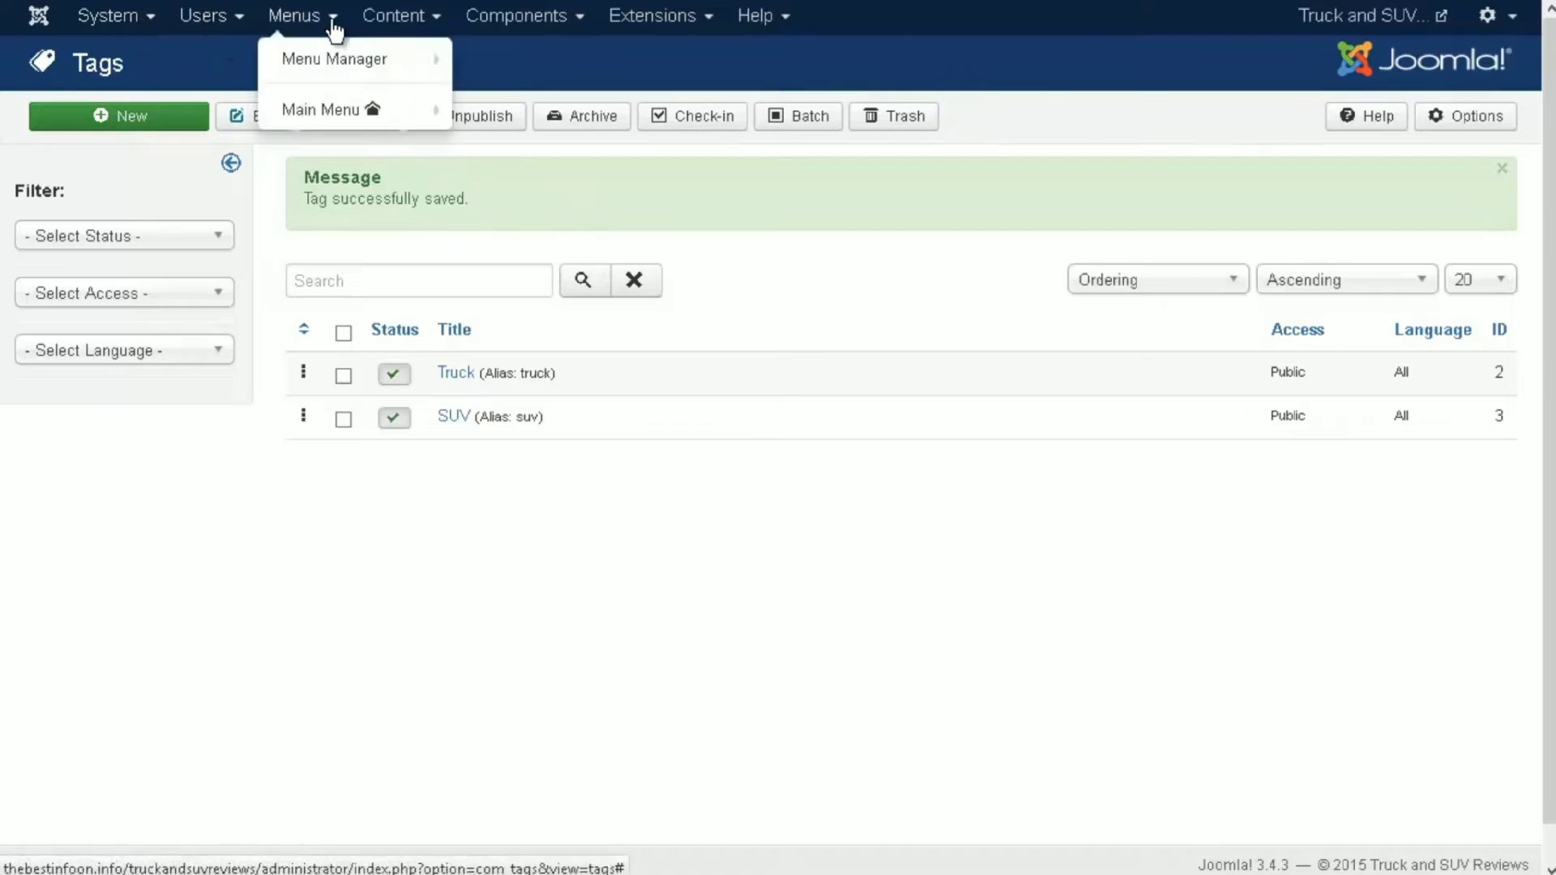
mouse_move(336, 113)
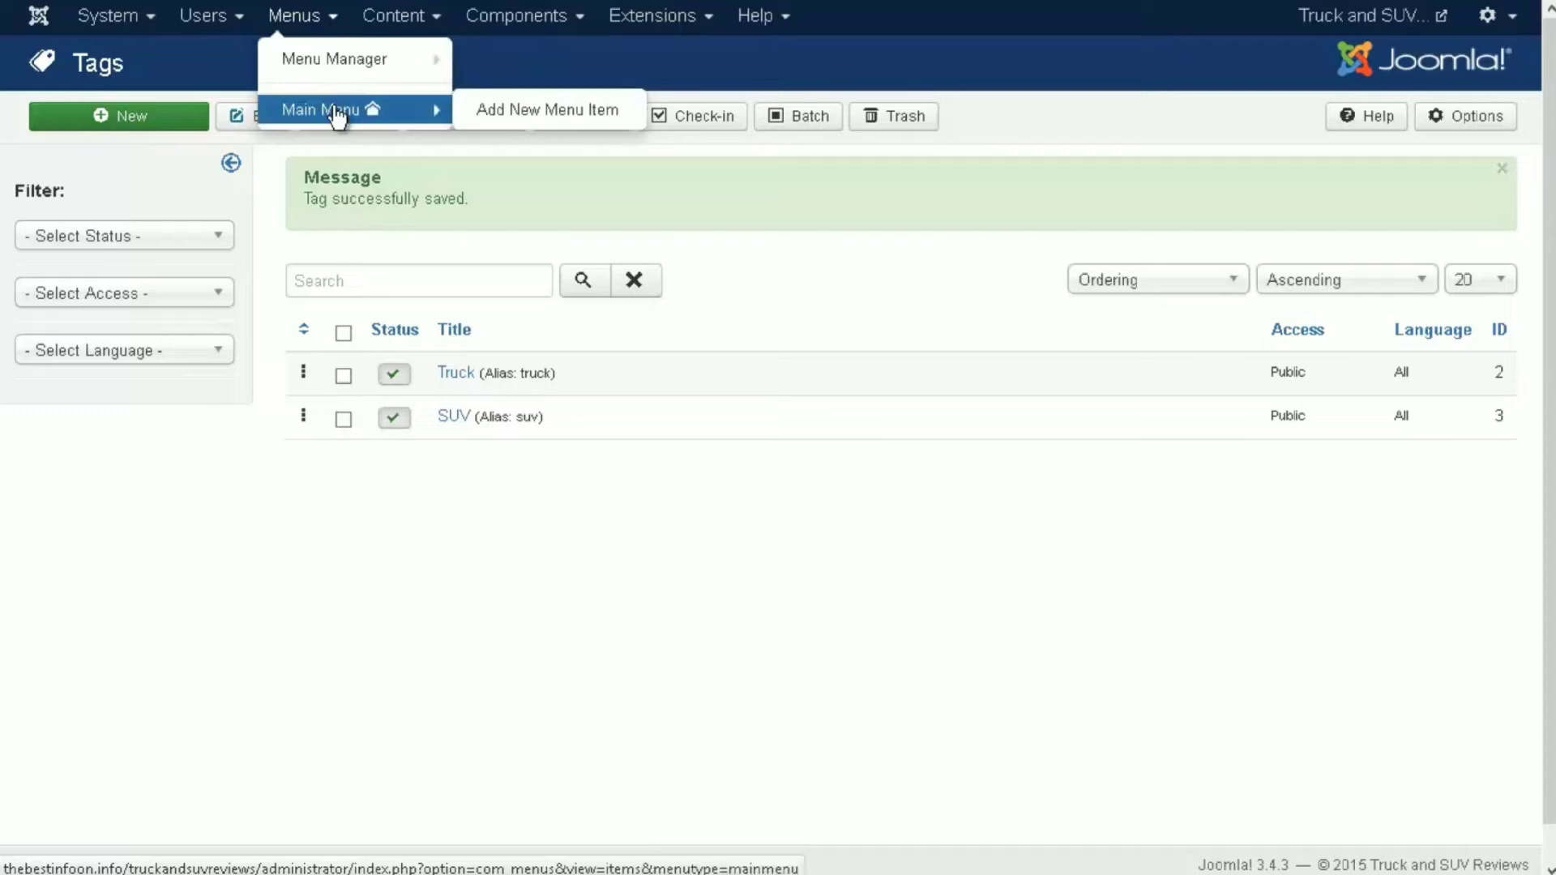
mouse_move(343, 65)
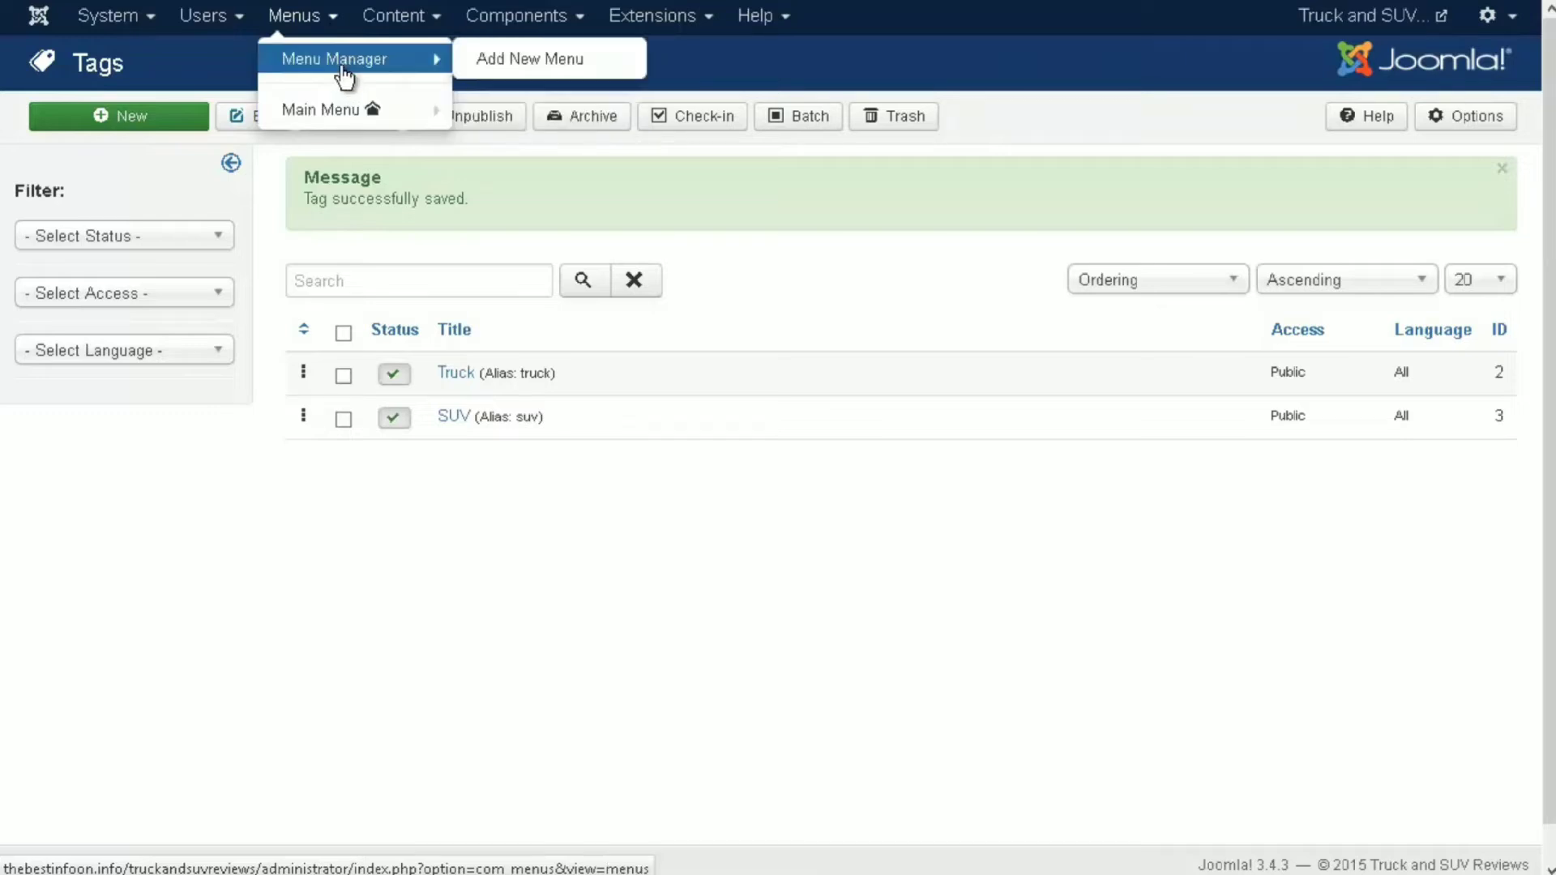
click(508, 63)
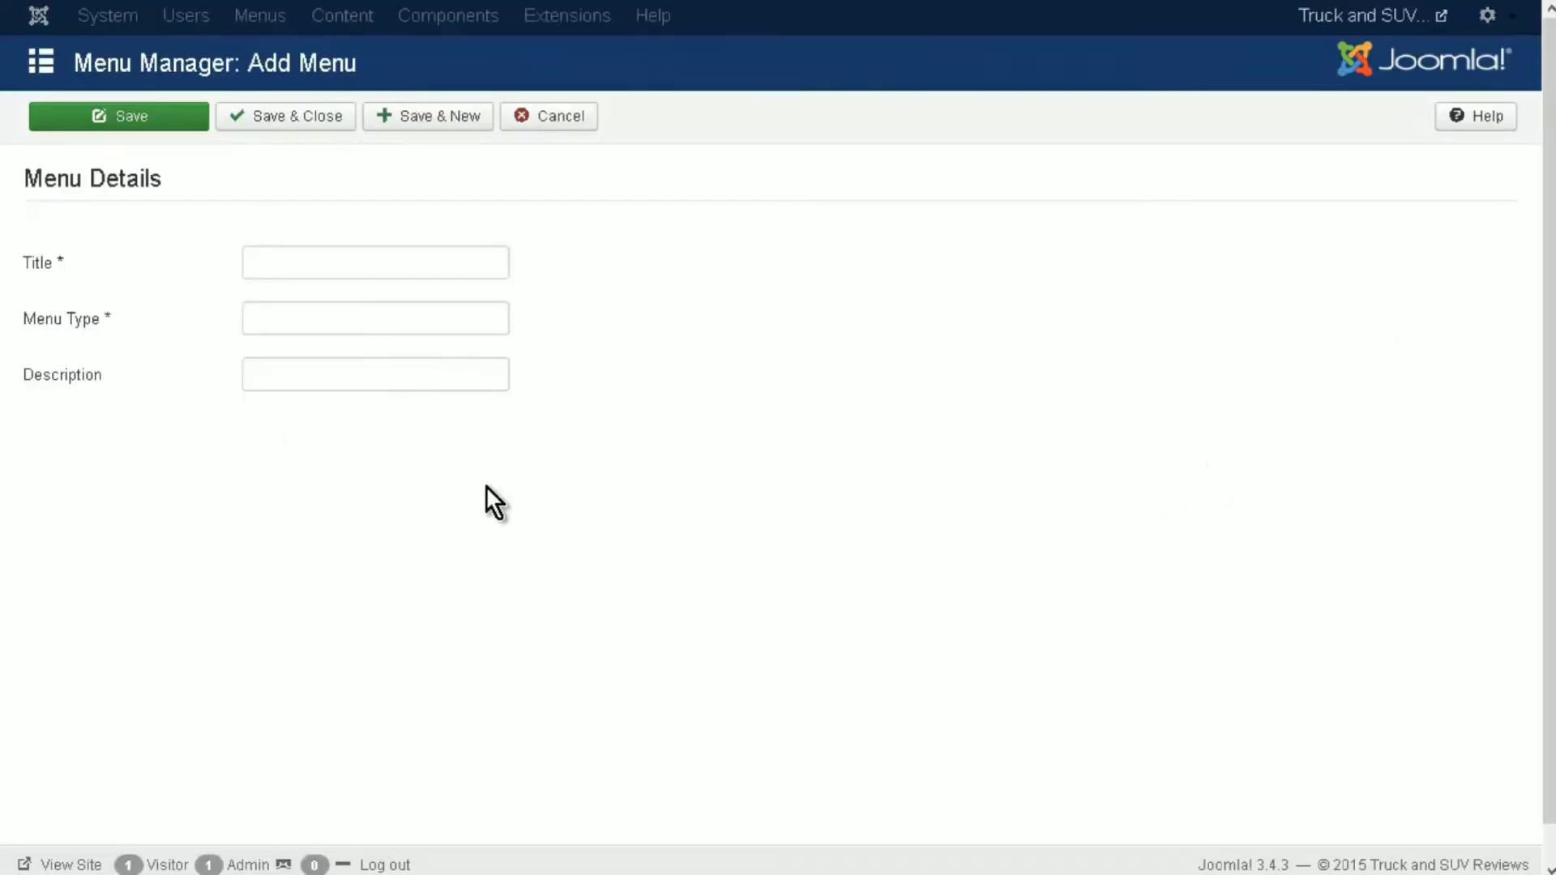
click(285, 262)
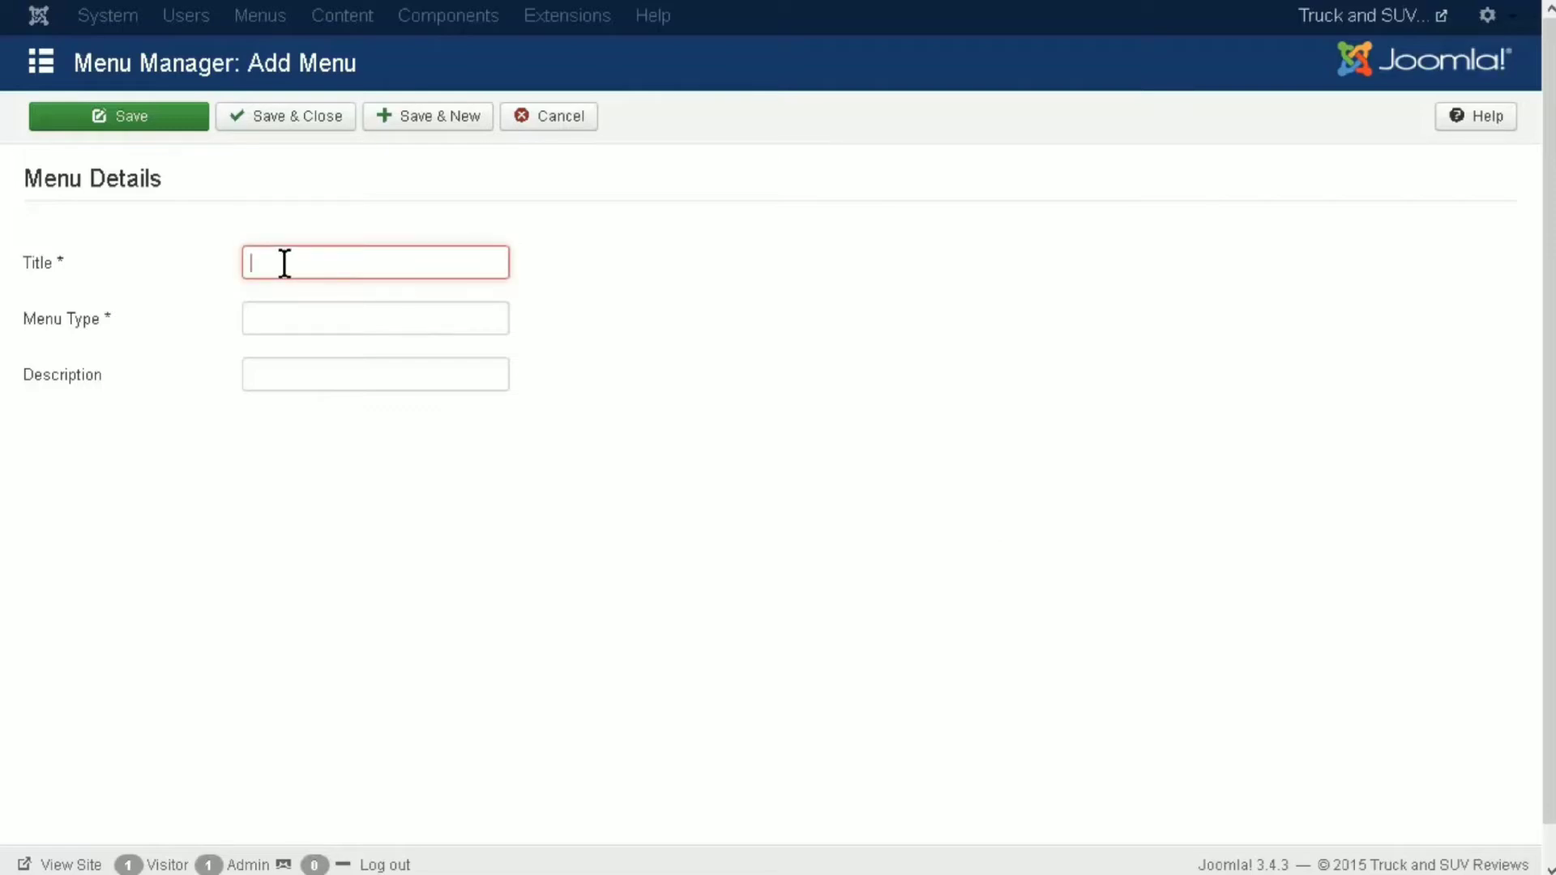
text(Articles)
key(Tab)
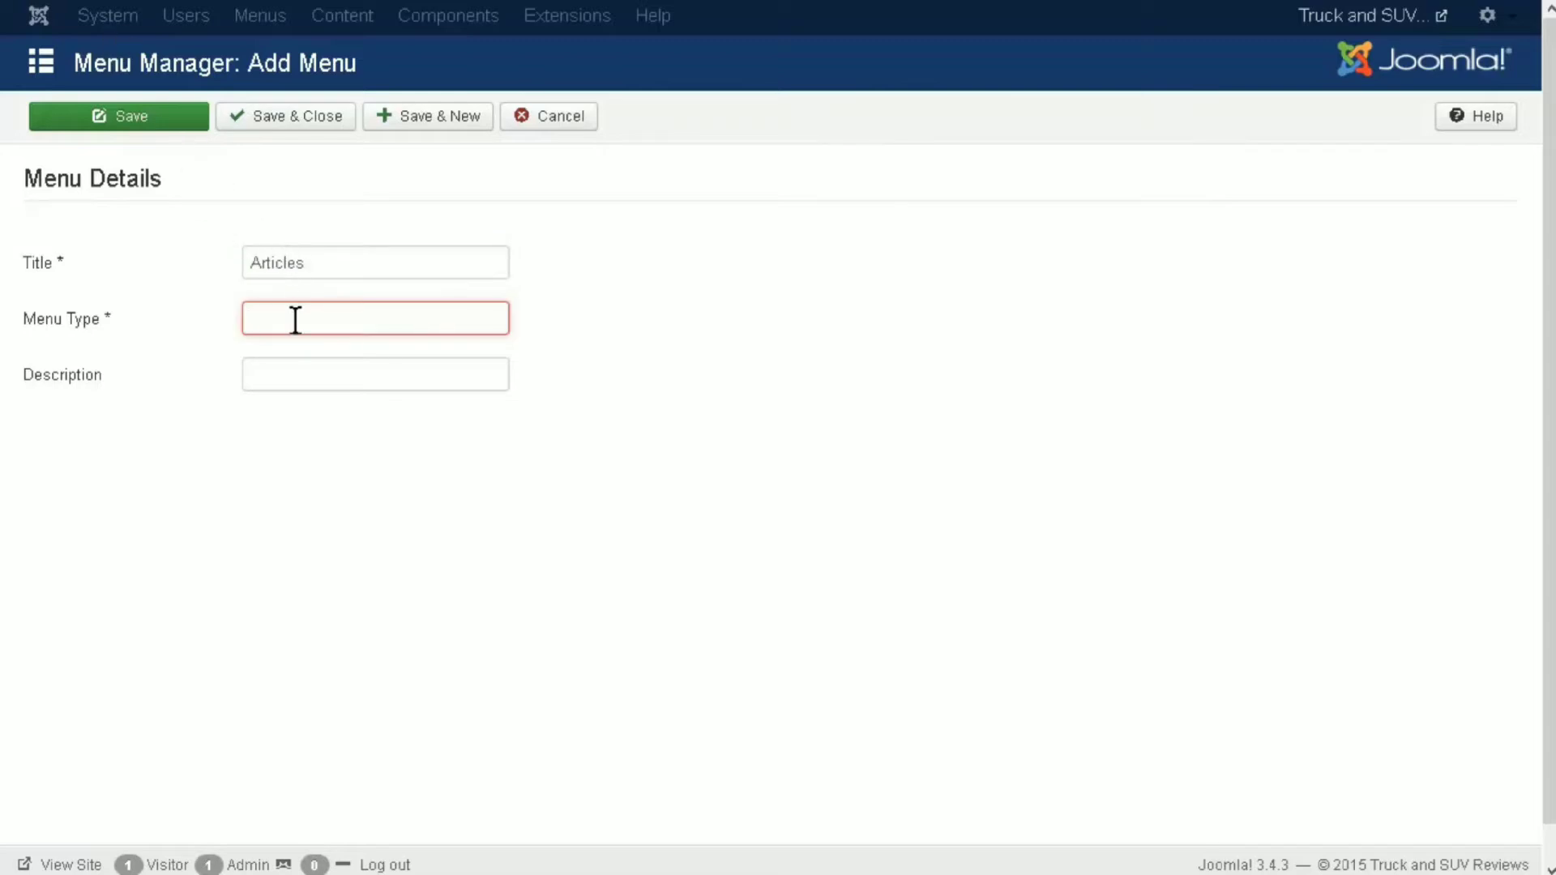
text(Art)
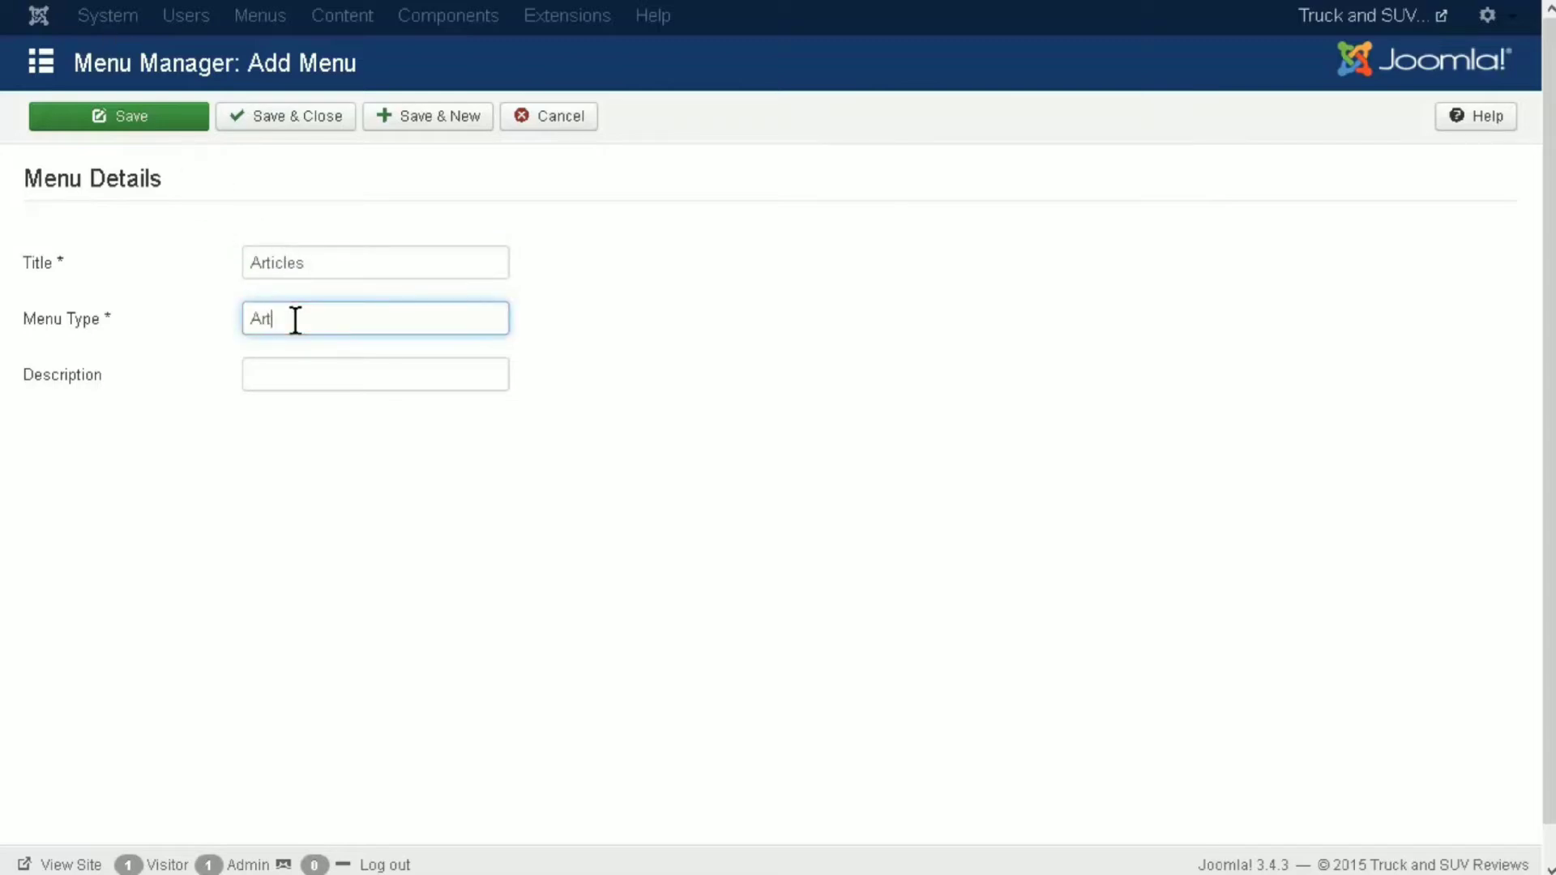
text(icles)
key(Tab)
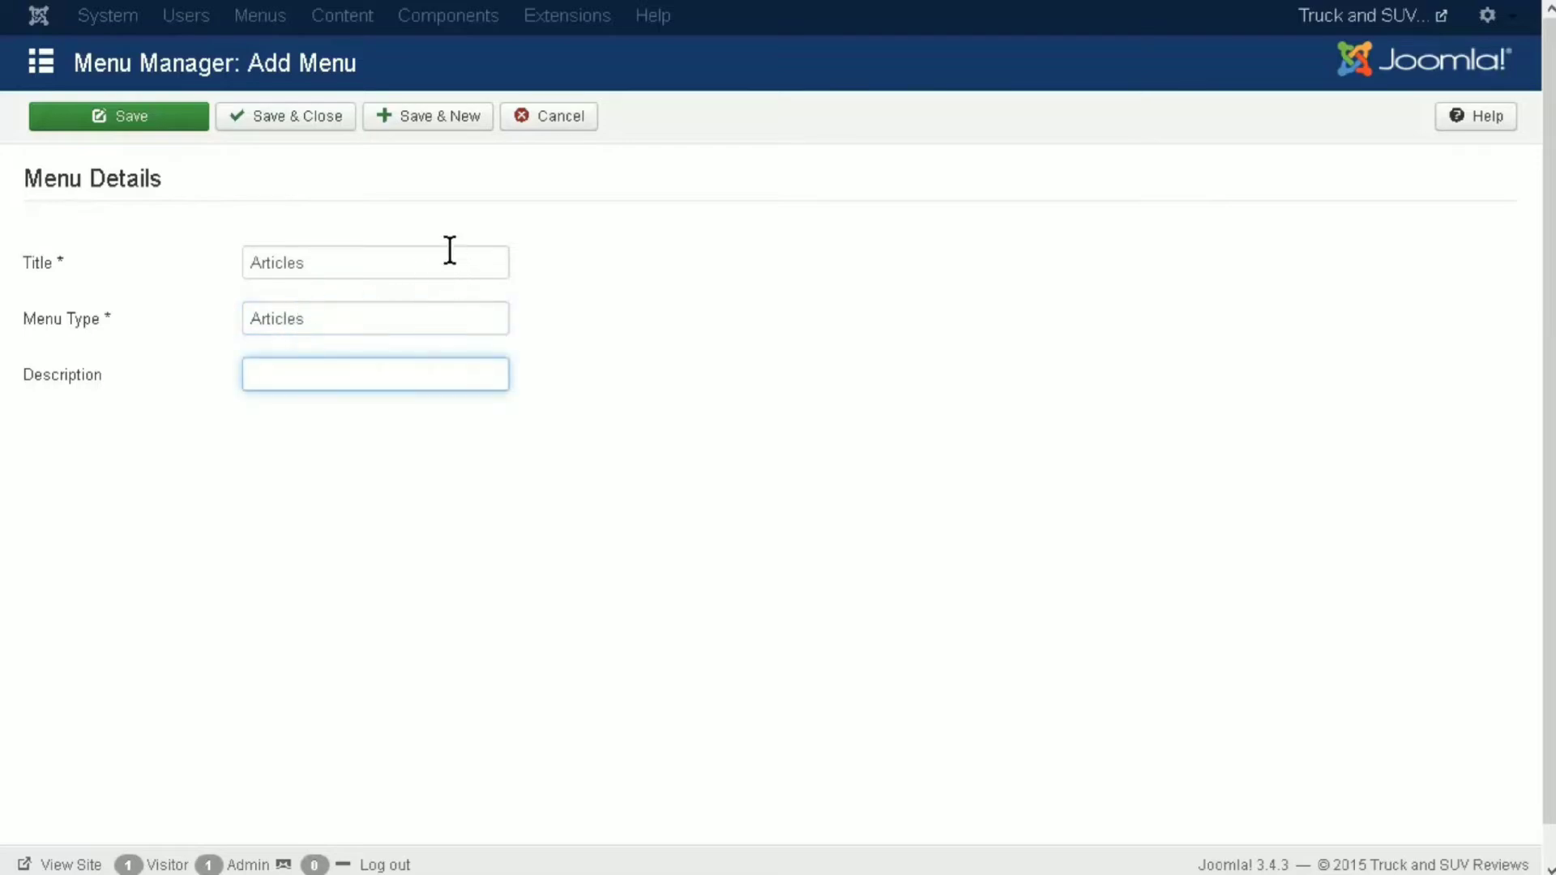
click(274, 121)
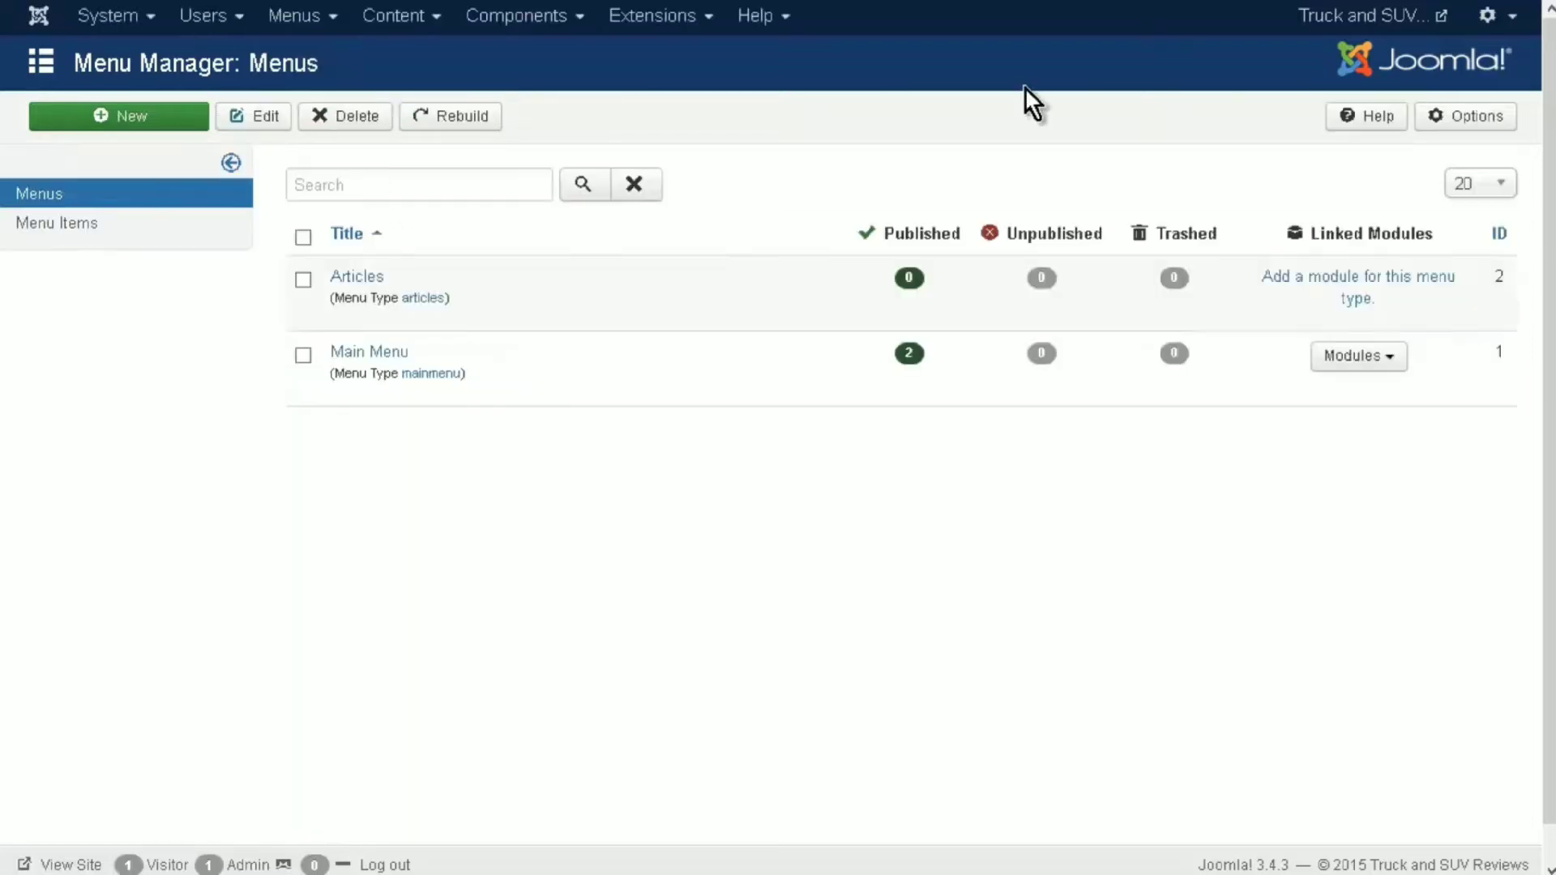
- Start a new module for the Articles menu and check its available base items and page assignment options
click(1359, 285)
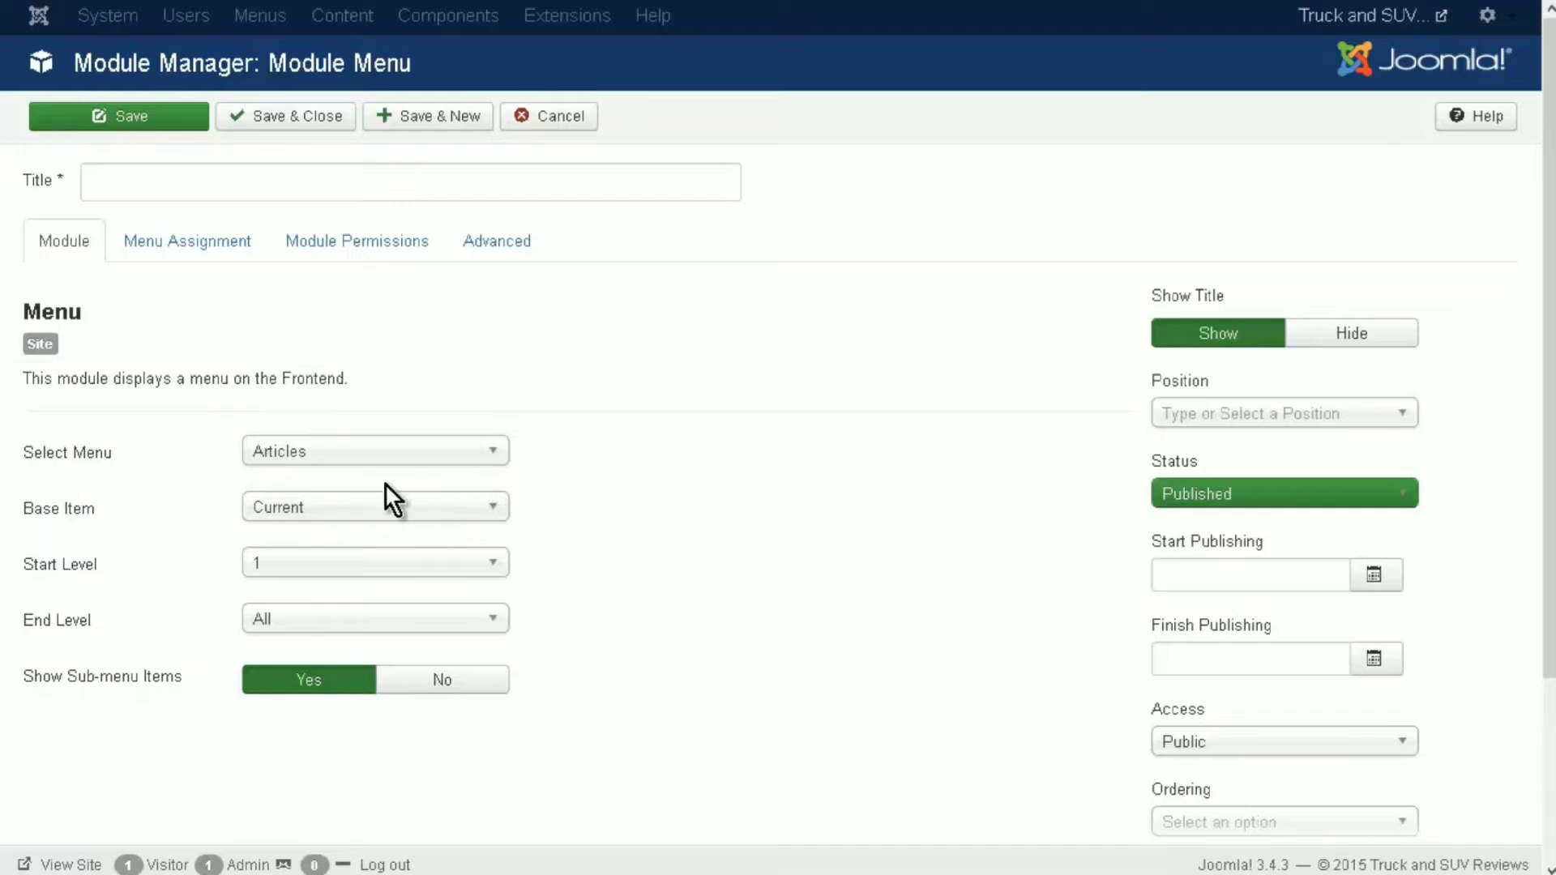
click(496, 519)
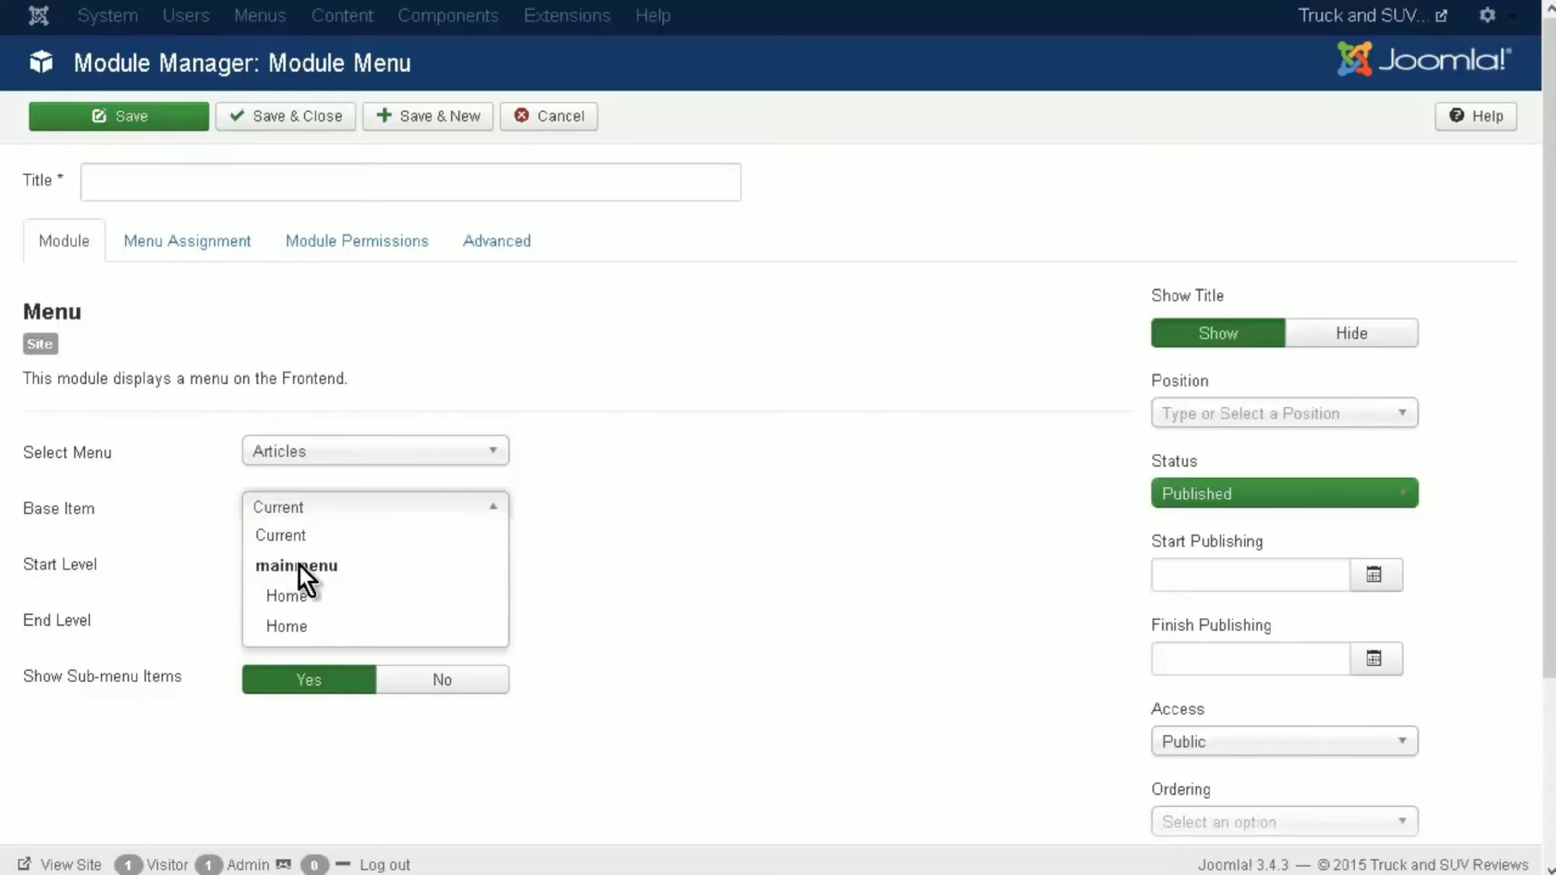
click(679, 458)
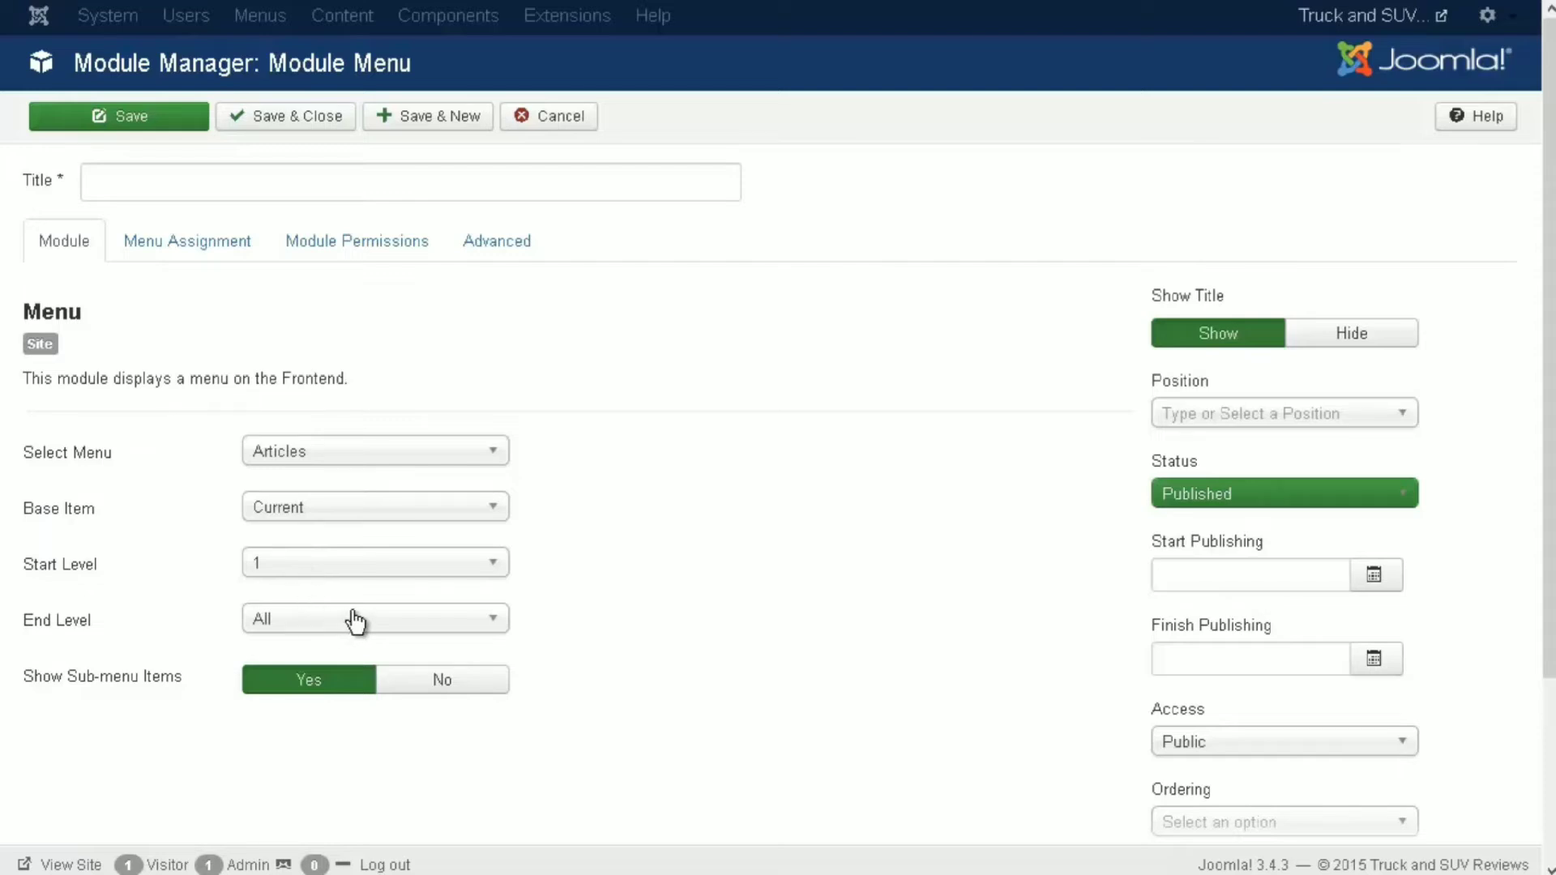
click(206, 245)
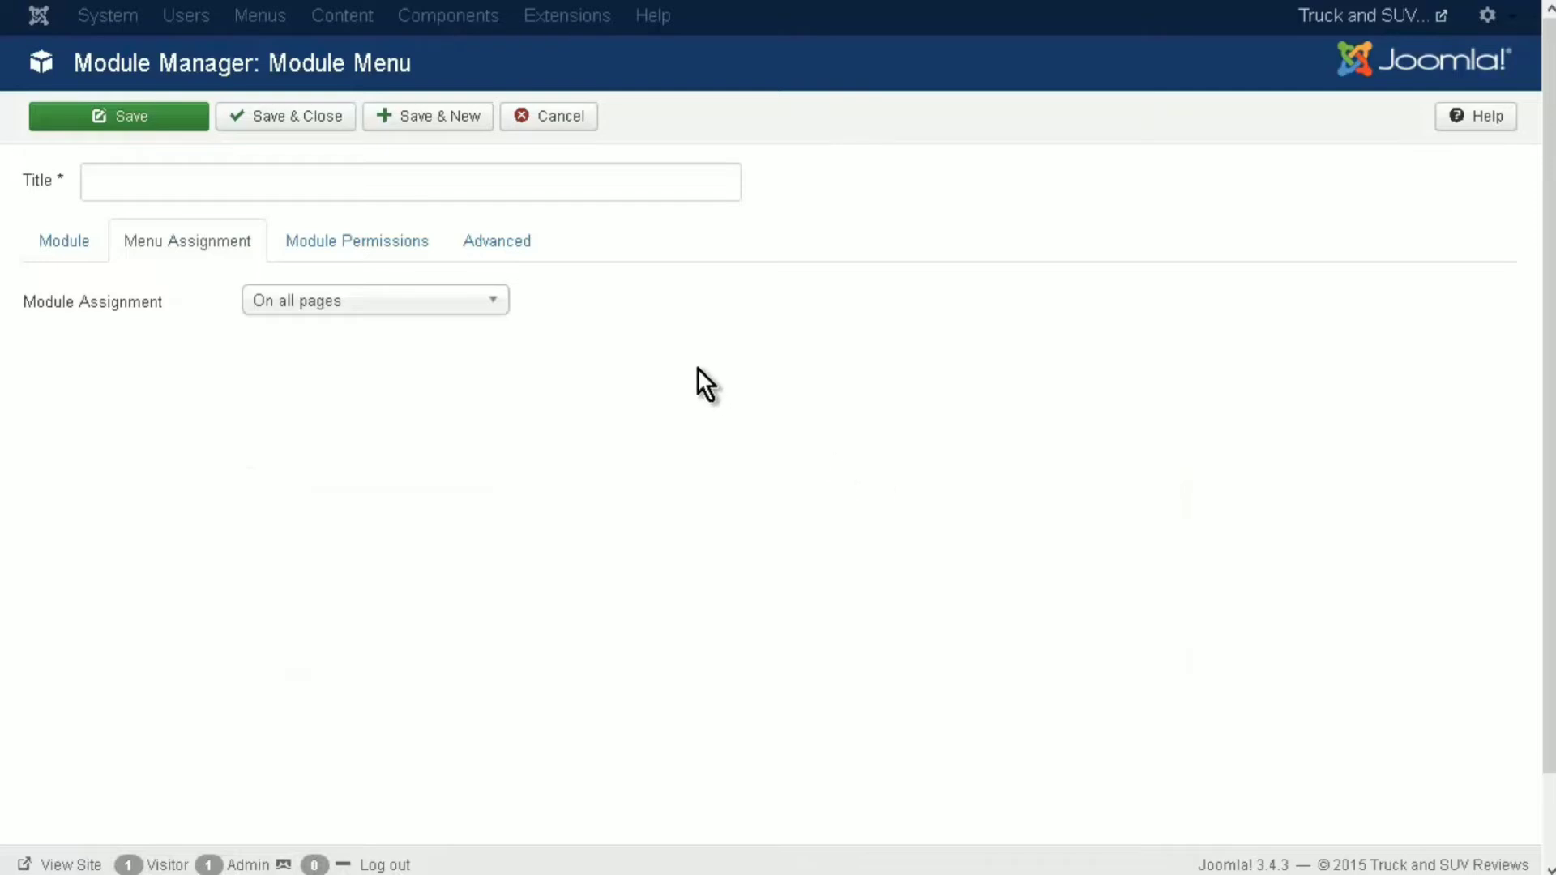
click(500, 300)
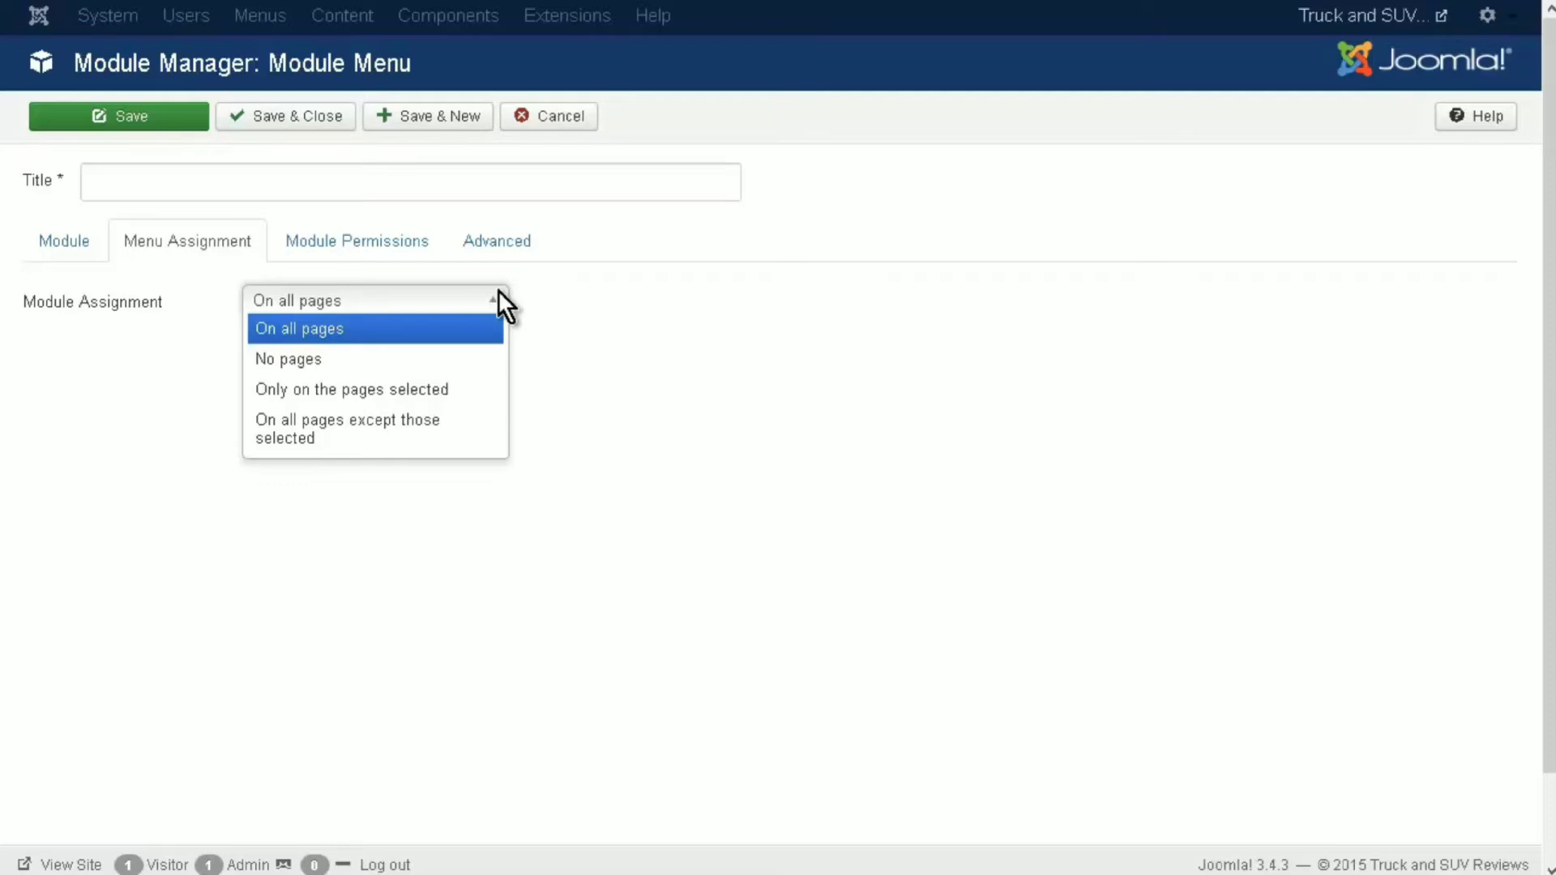
click(593, 356)
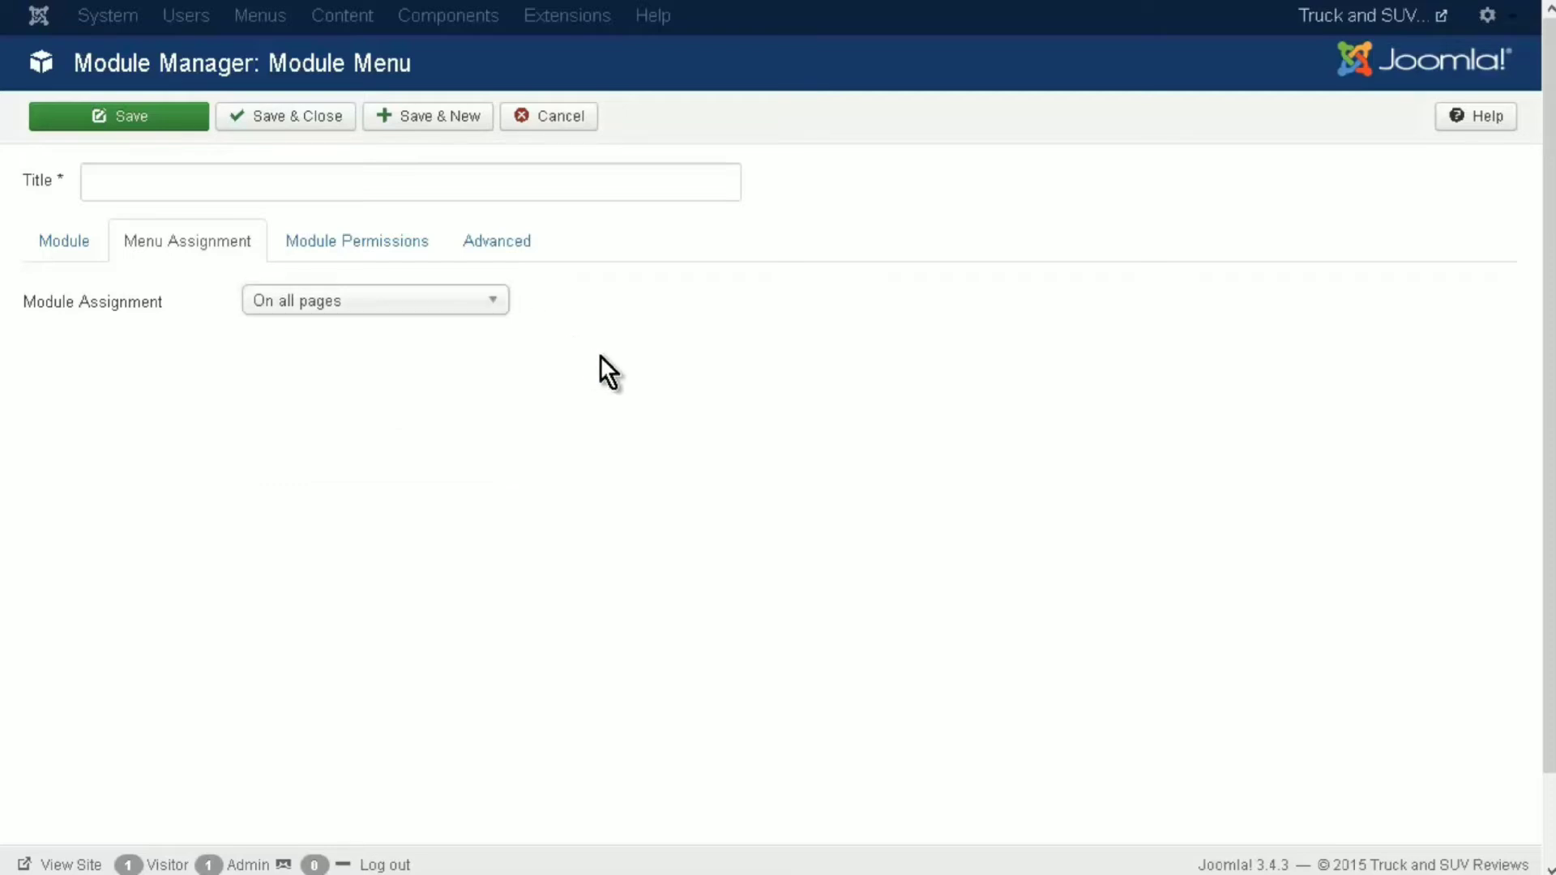
- Review the new menu module's permissions and its advanced layout, caching and styling settings
click(349, 238)
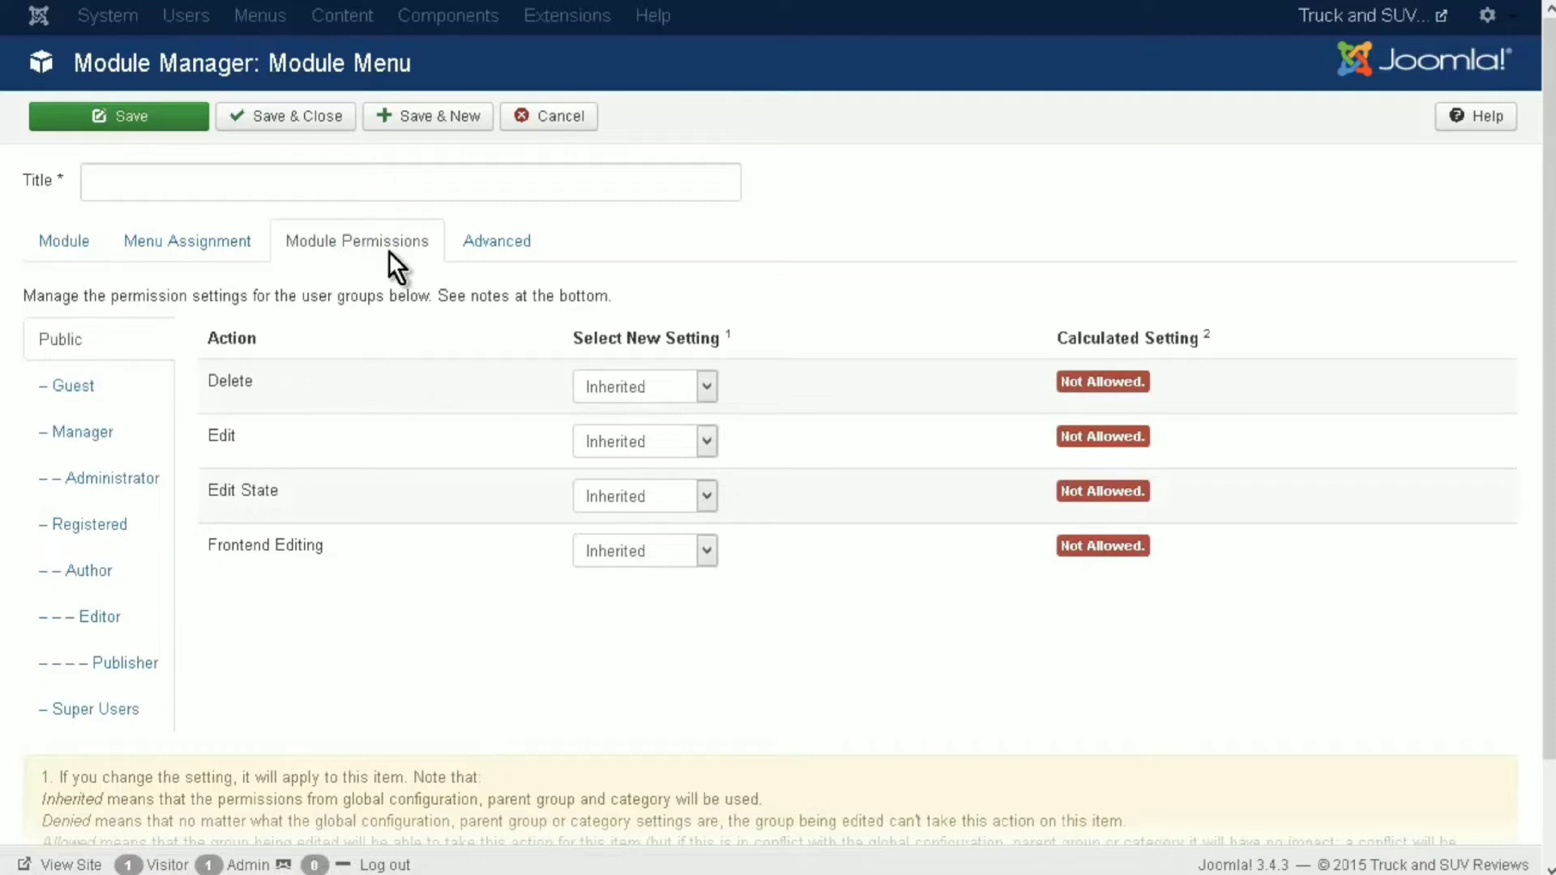
click(501, 242)
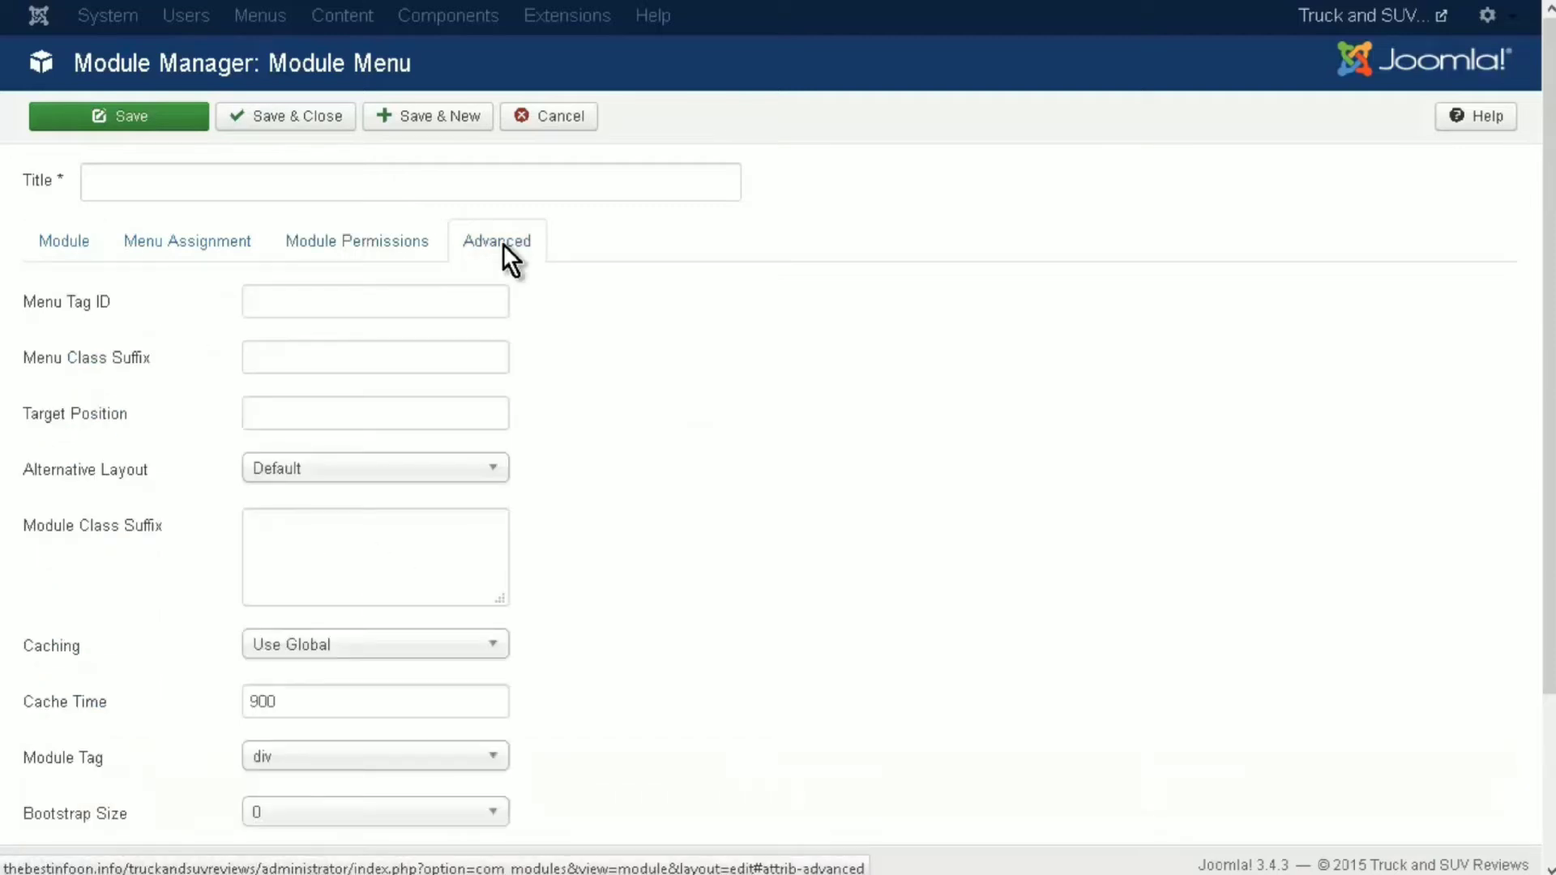
mouse_move(84, 368)
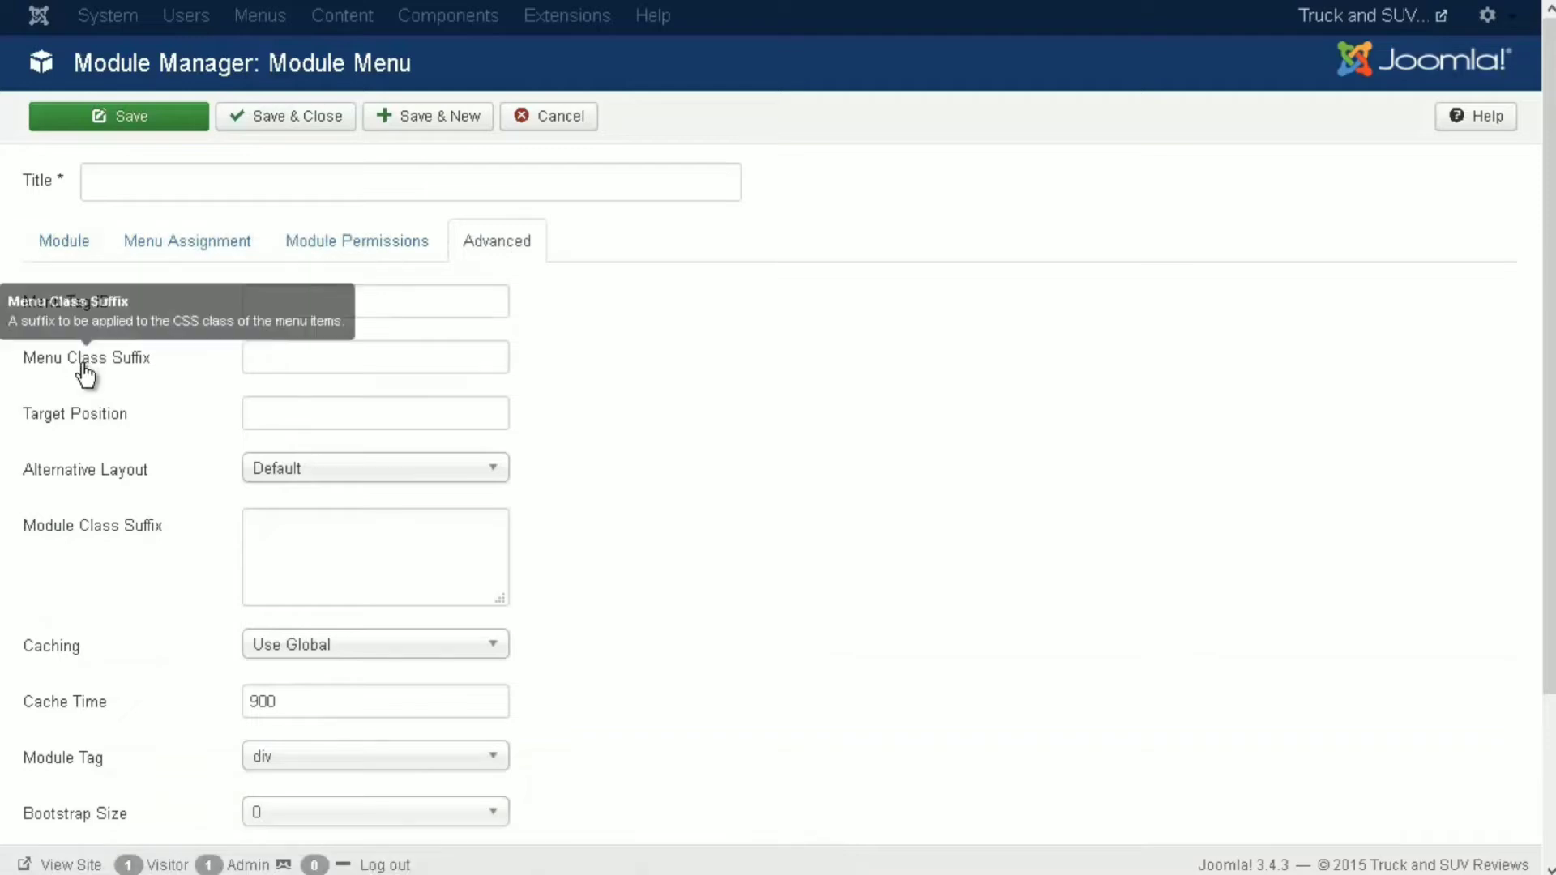
scroll(734, 336, down, 3)
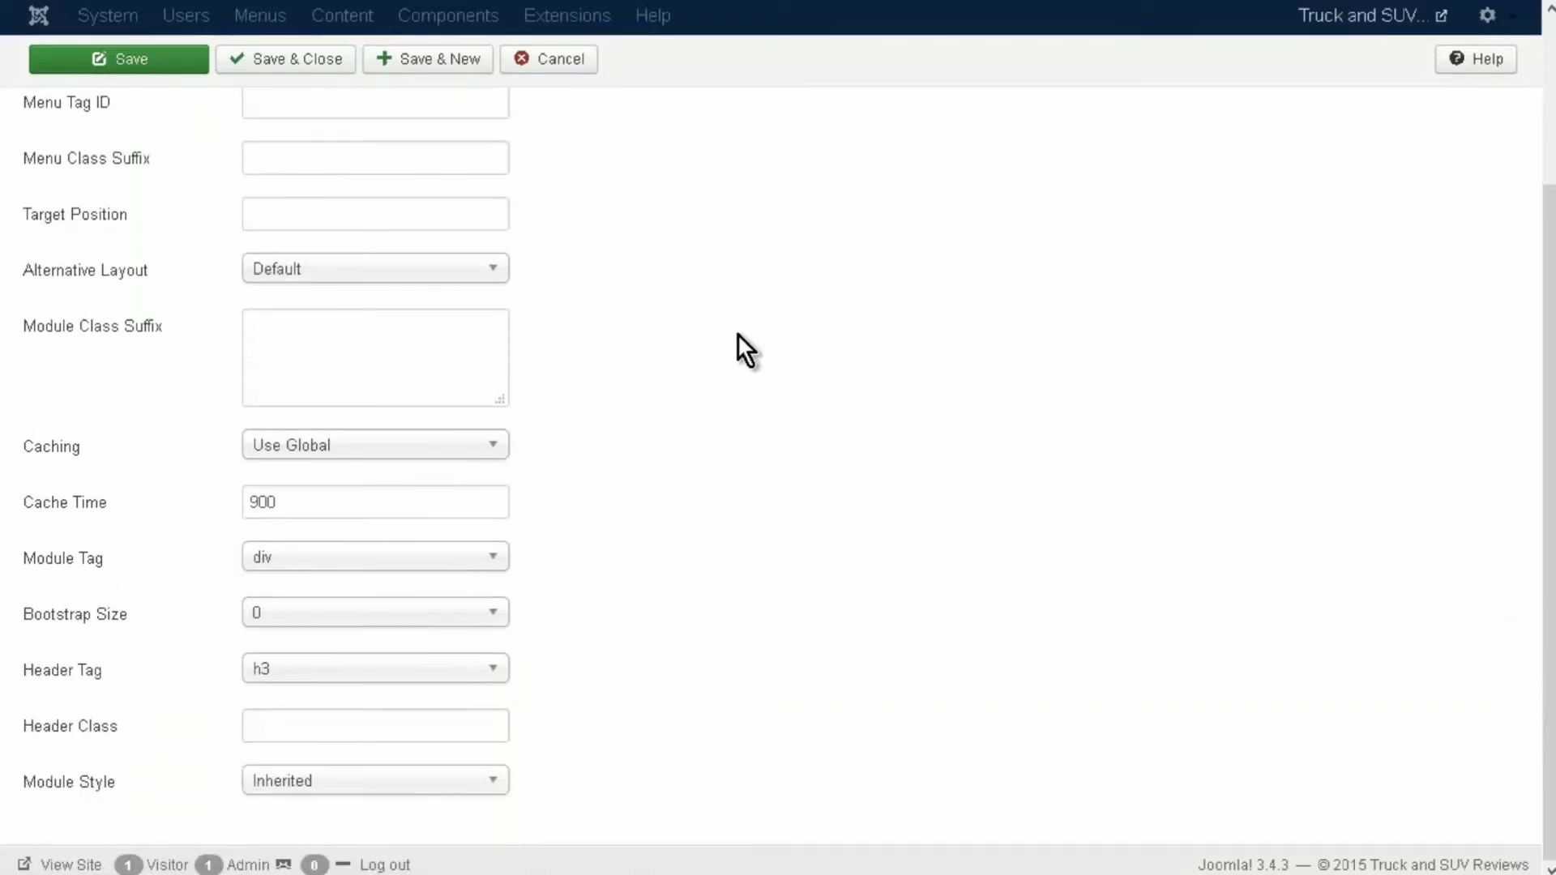
scroll(739, 336, up, 3)
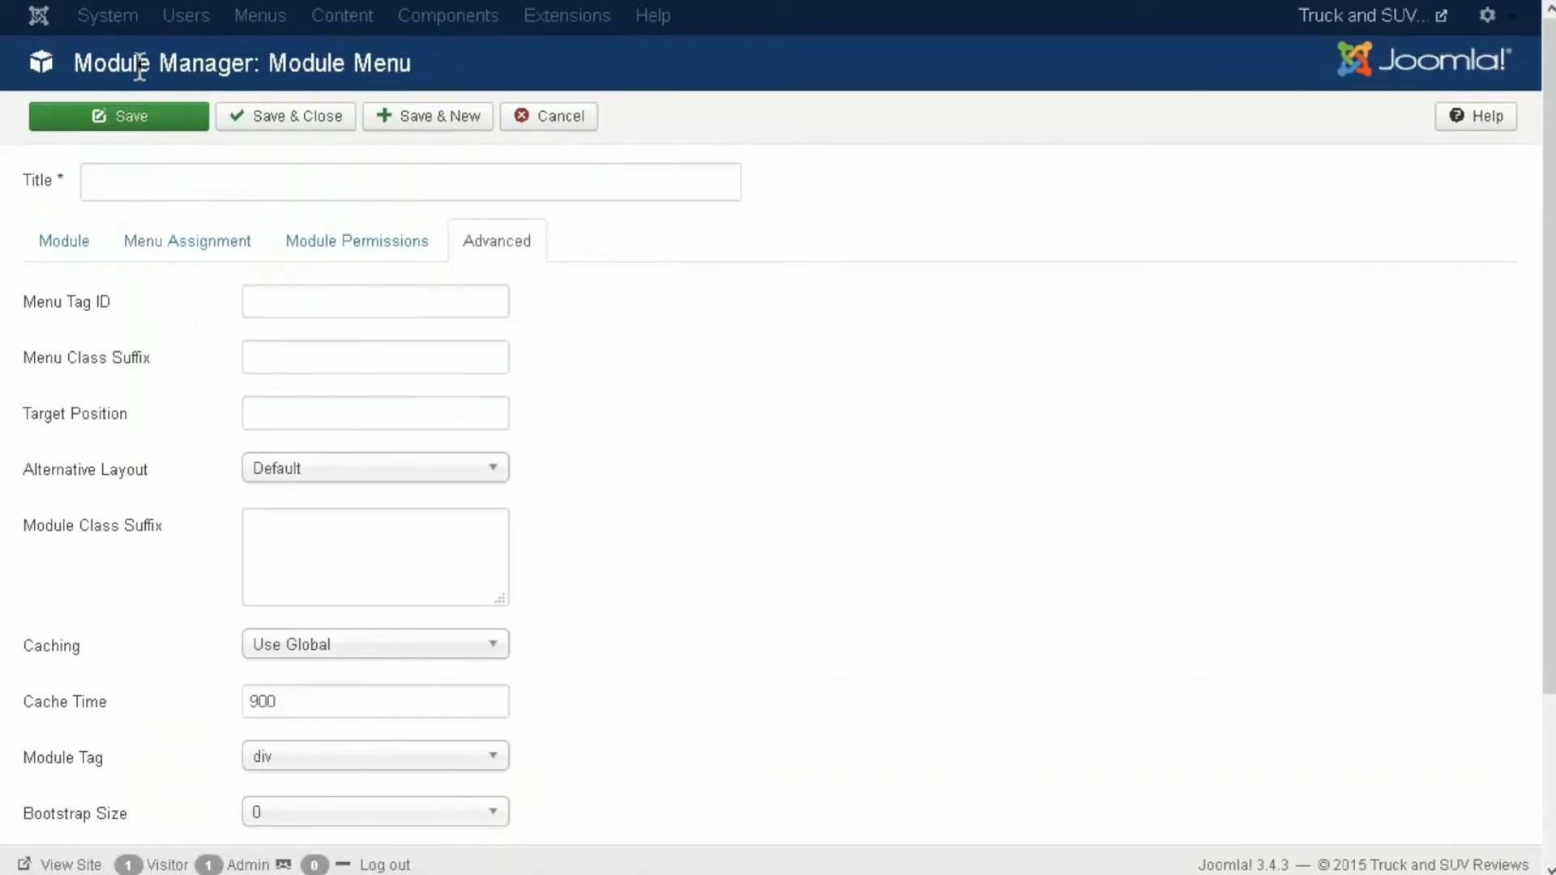
- Title the new menu module Articles, and save and close it
click(350, 122)
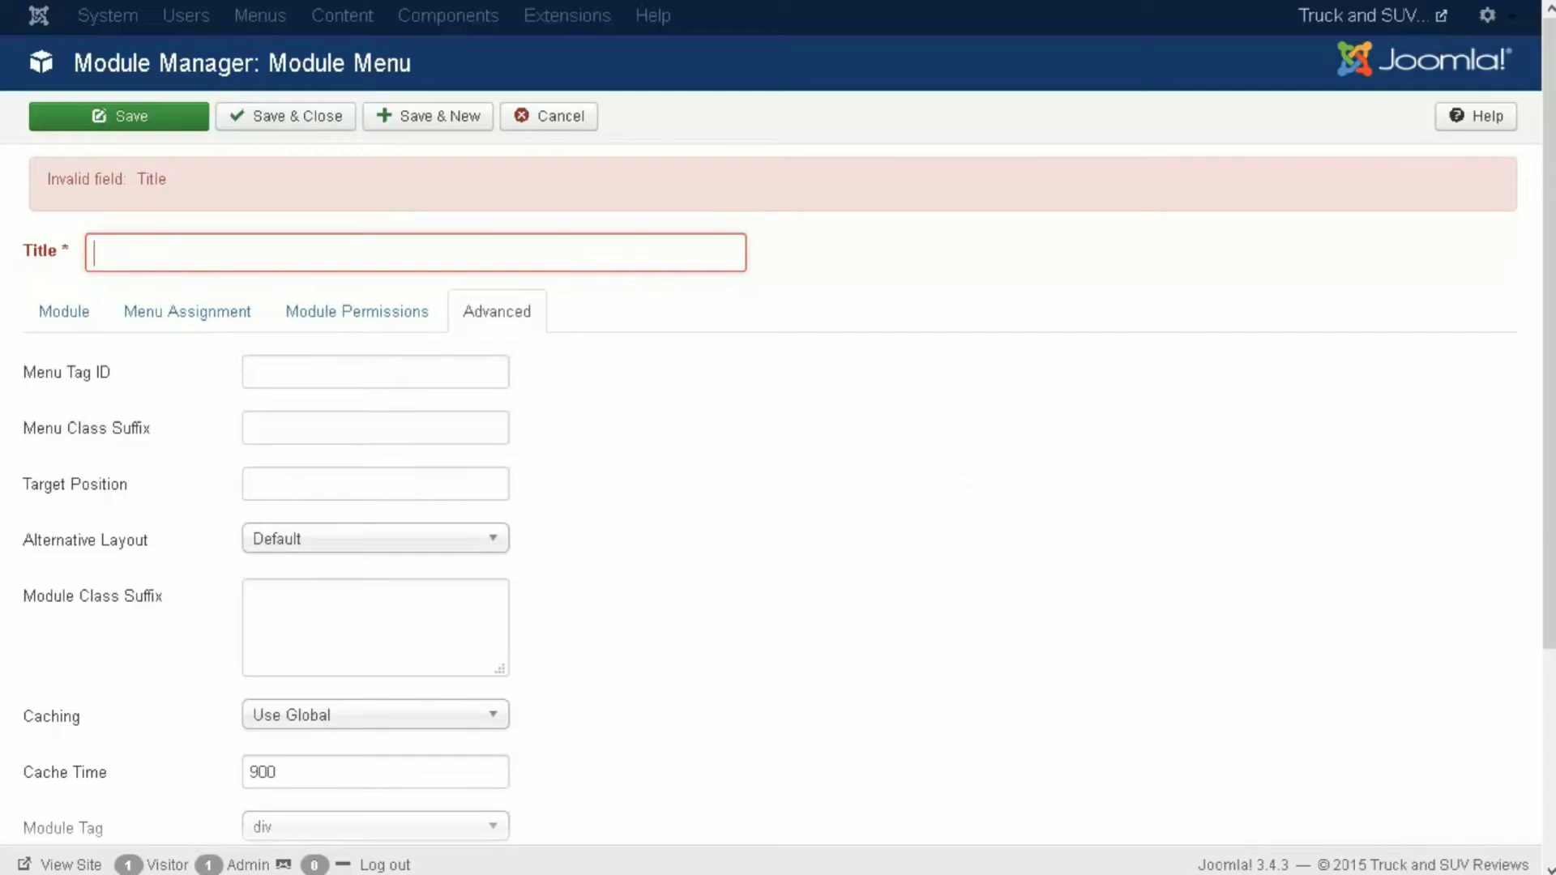
text(A)
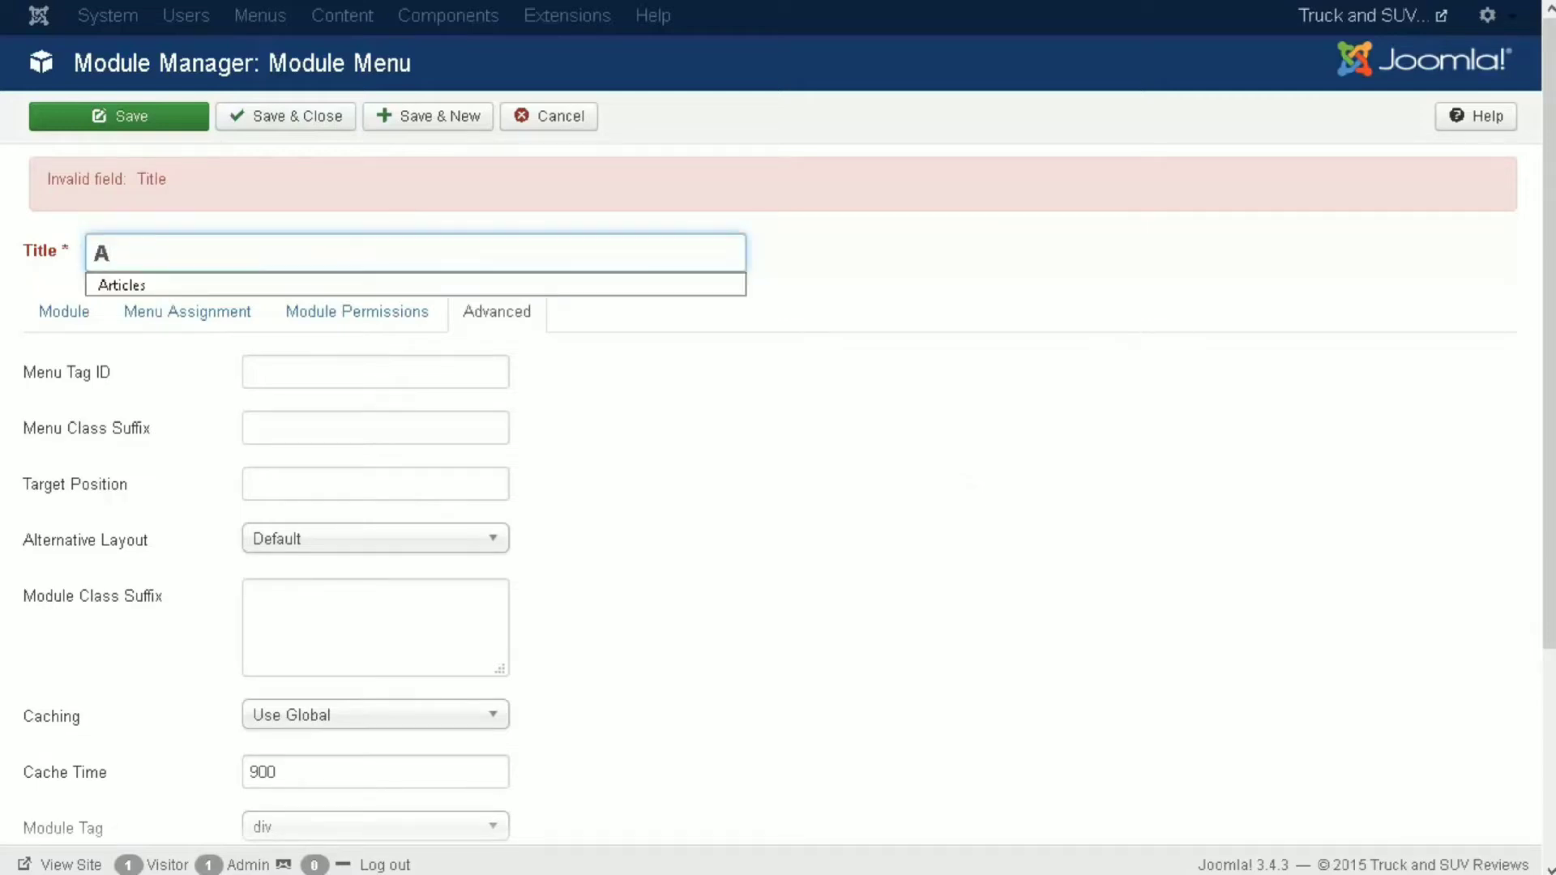
text(rticles)
key(Escape)
click(1156, 430)
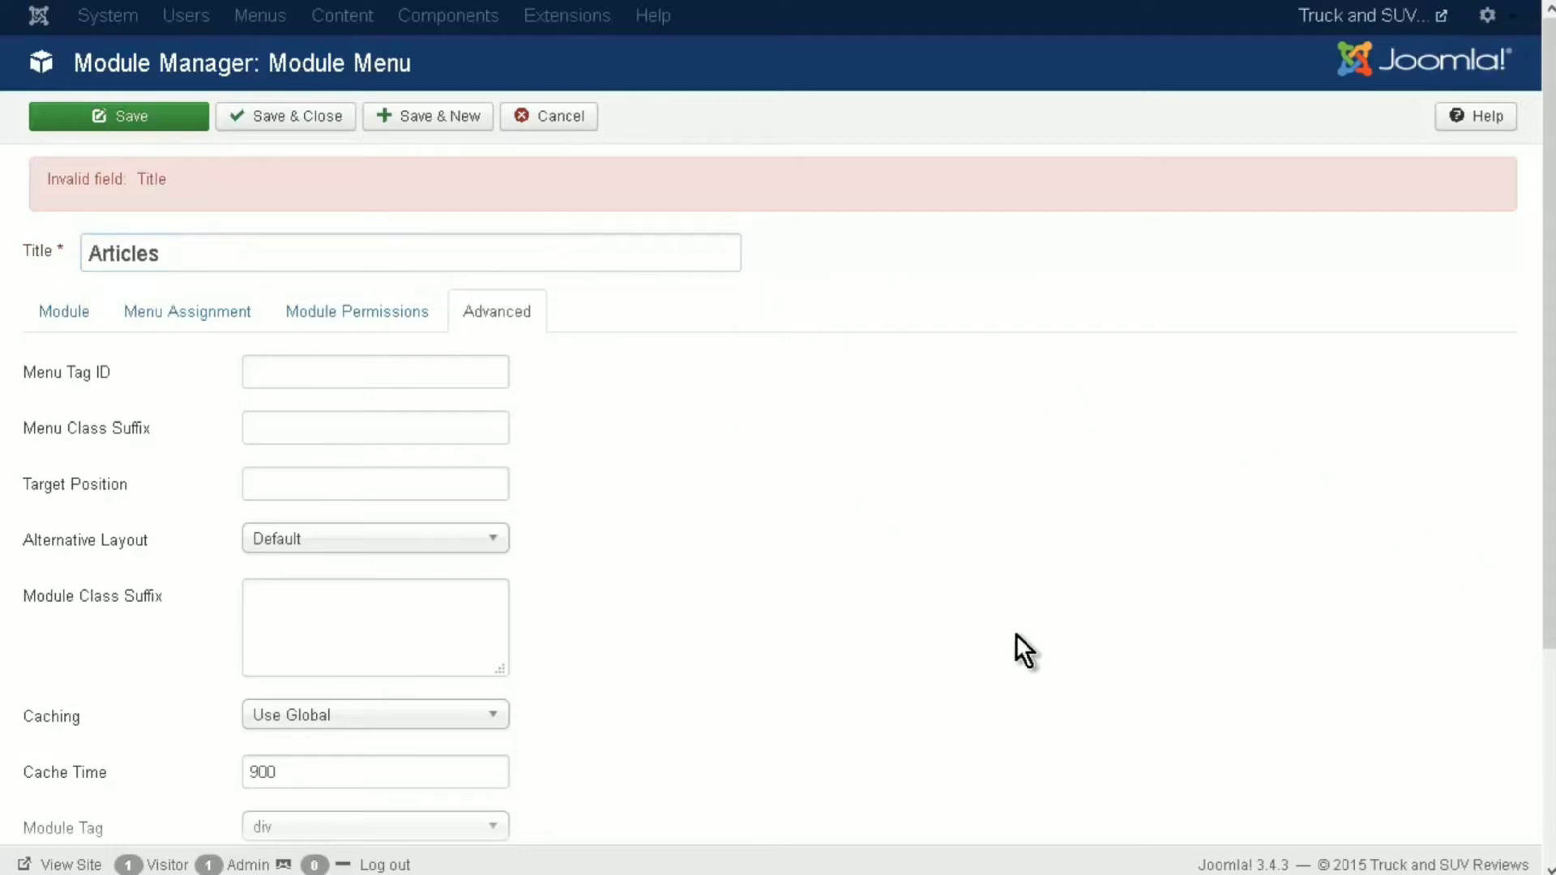
click(284, 118)
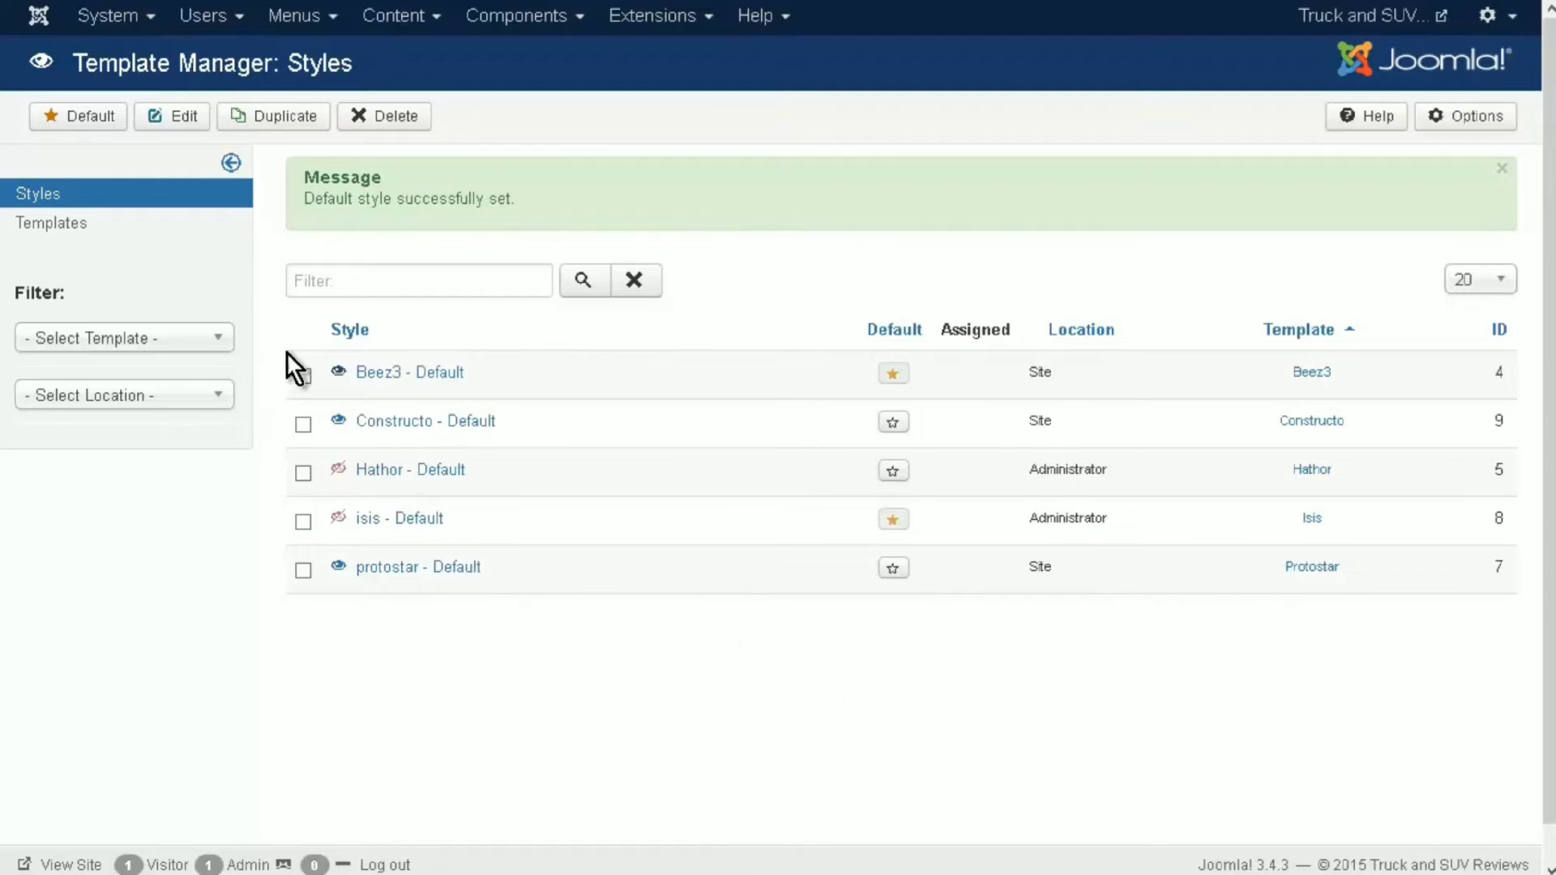
- Preview the Beez3 template style, and assign the Articles menu module to position-5, saving and closing it
click(338, 374)
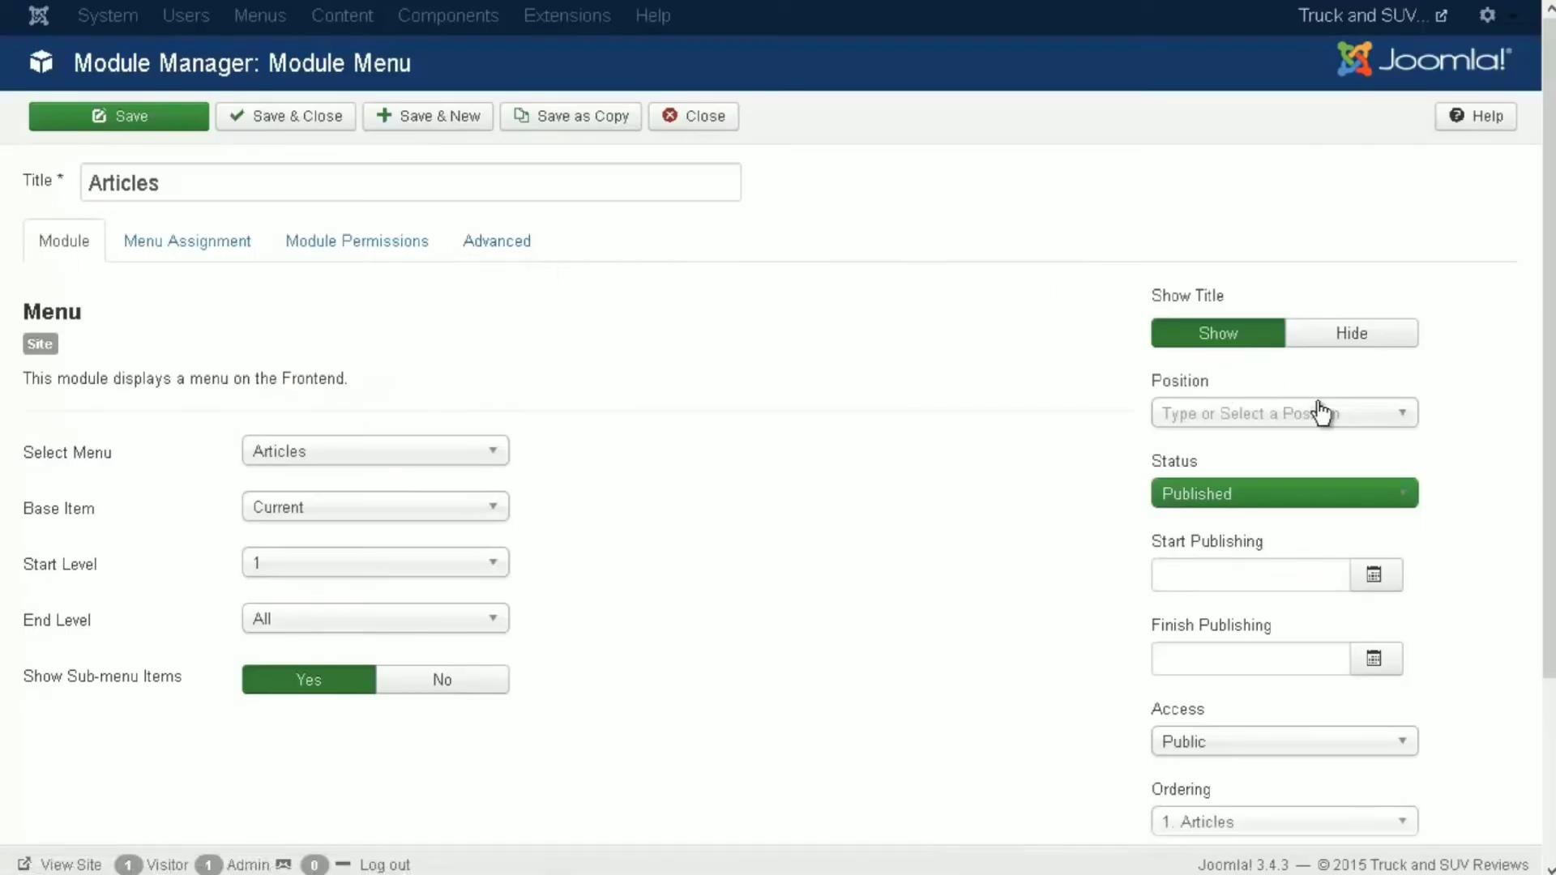
click(1410, 421)
scroll(1327, 566, up, 10)
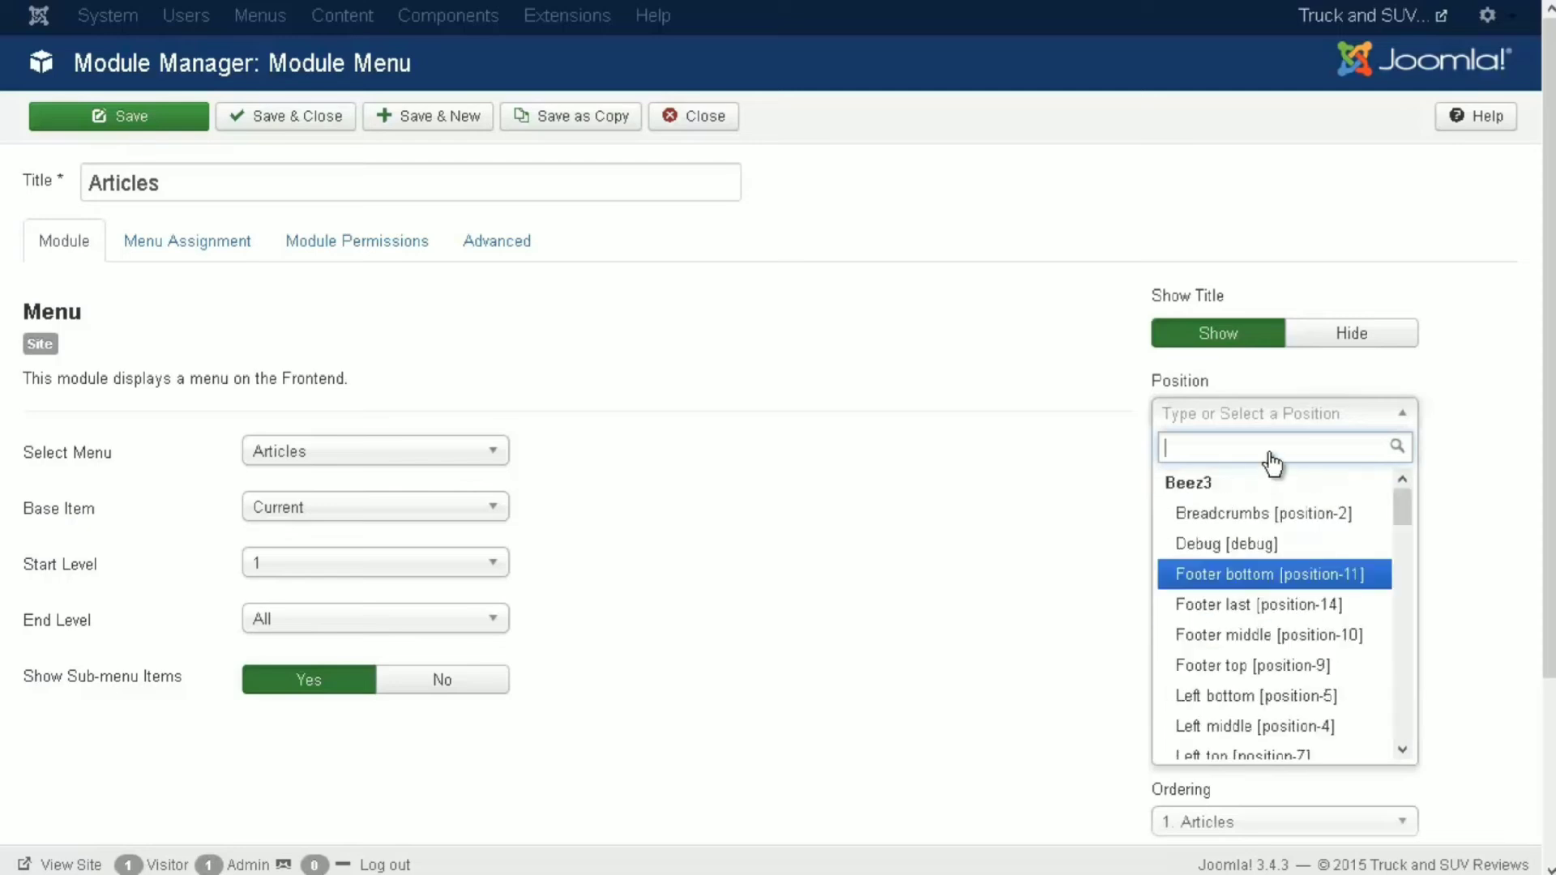
scroll(1226, 514, down, 10)
scroll(1219, 545, up, 10)
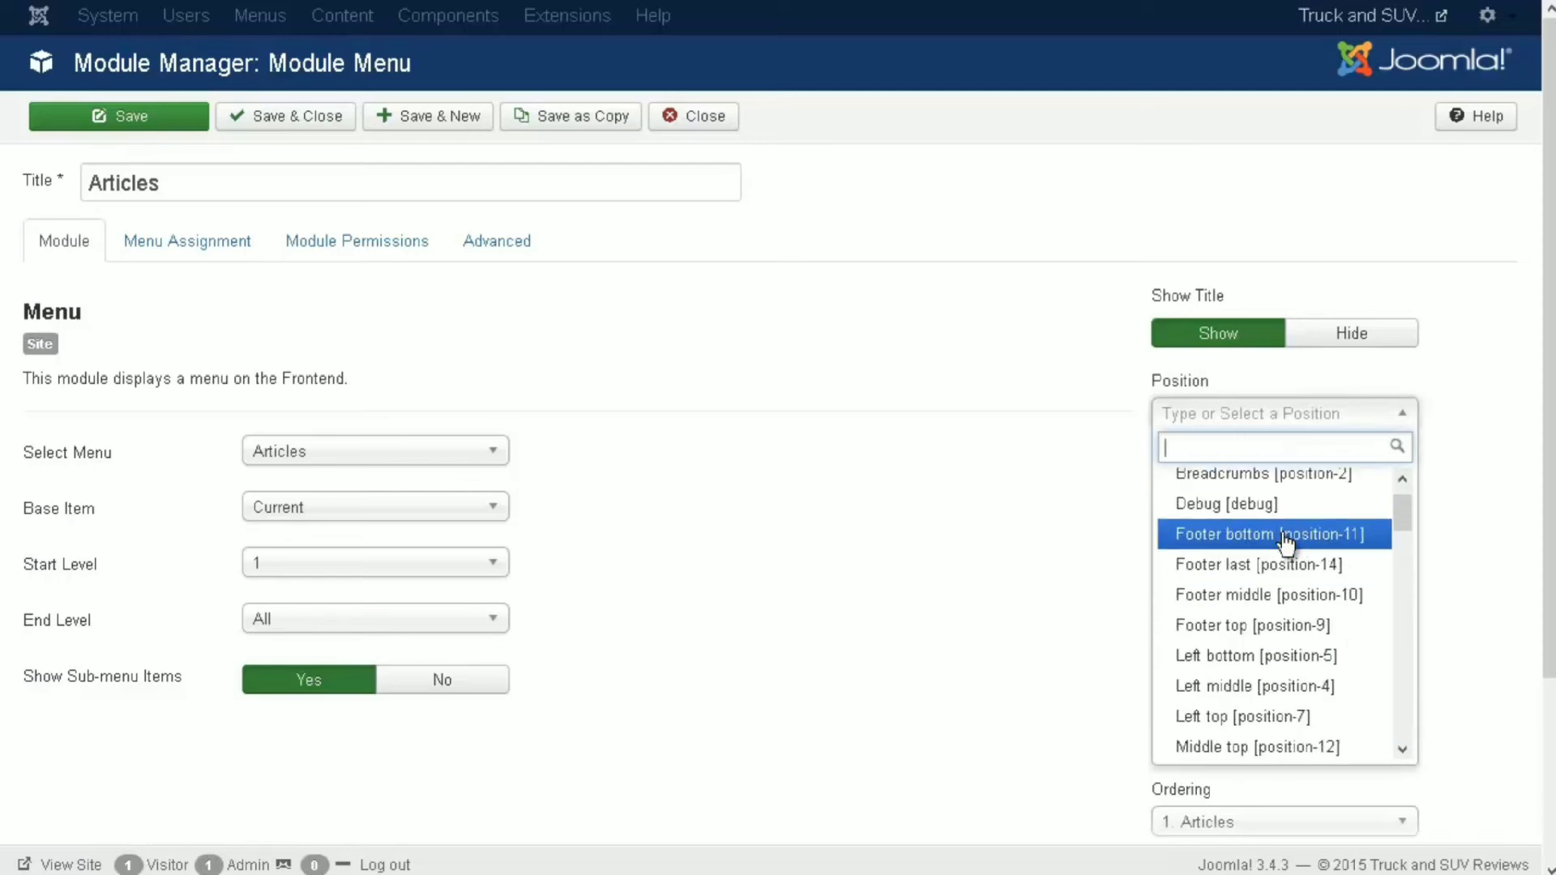
scroll(1287, 541, up, 2)
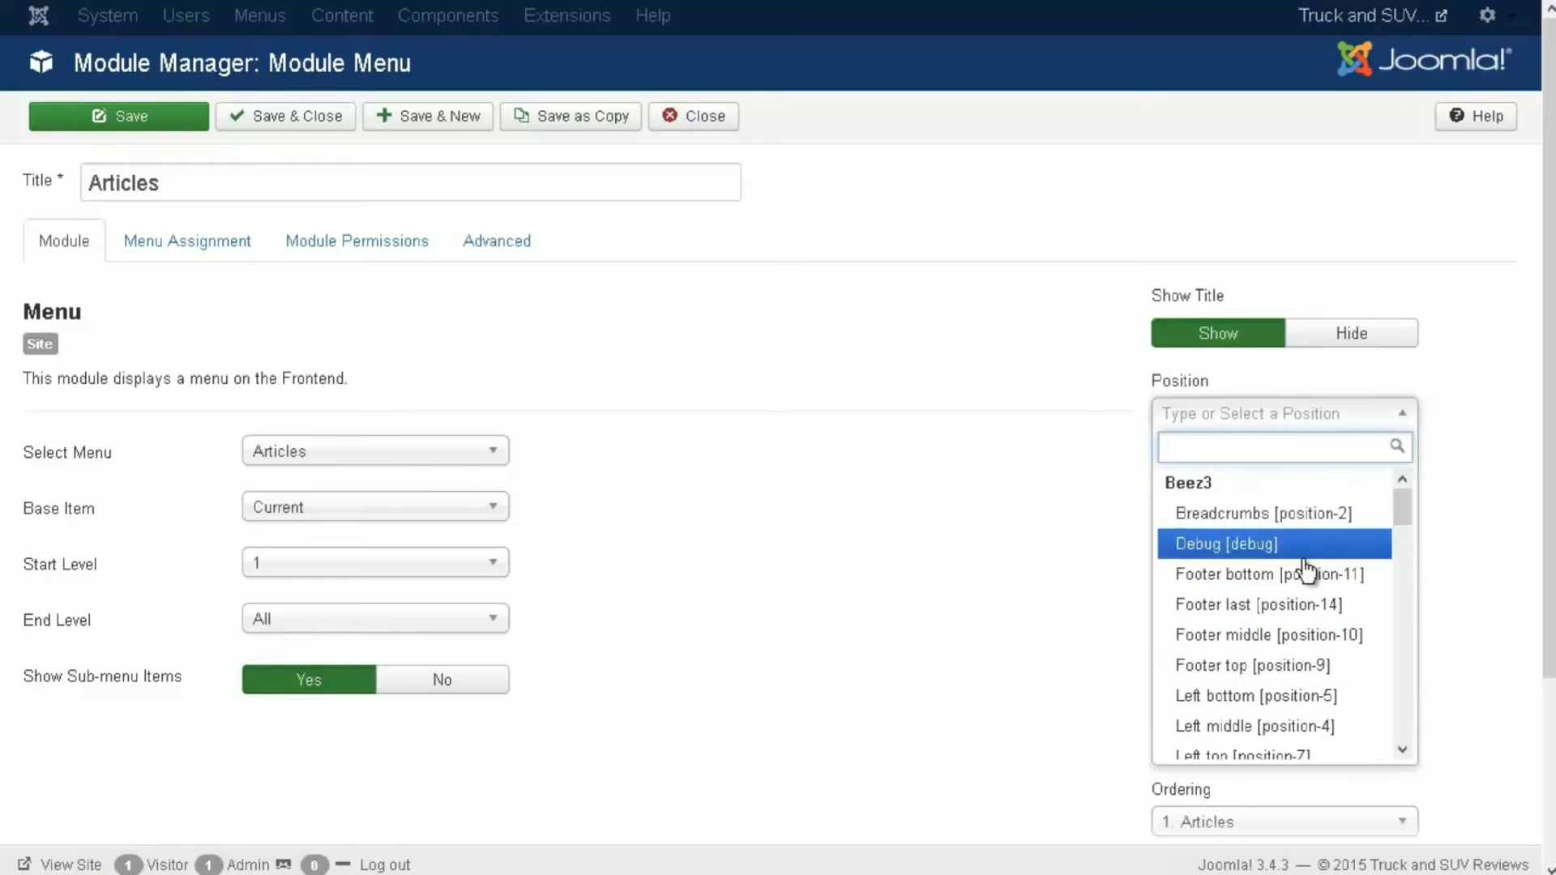
scroll(1309, 644, down, 1)
scroll(1309, 645, down, 1)
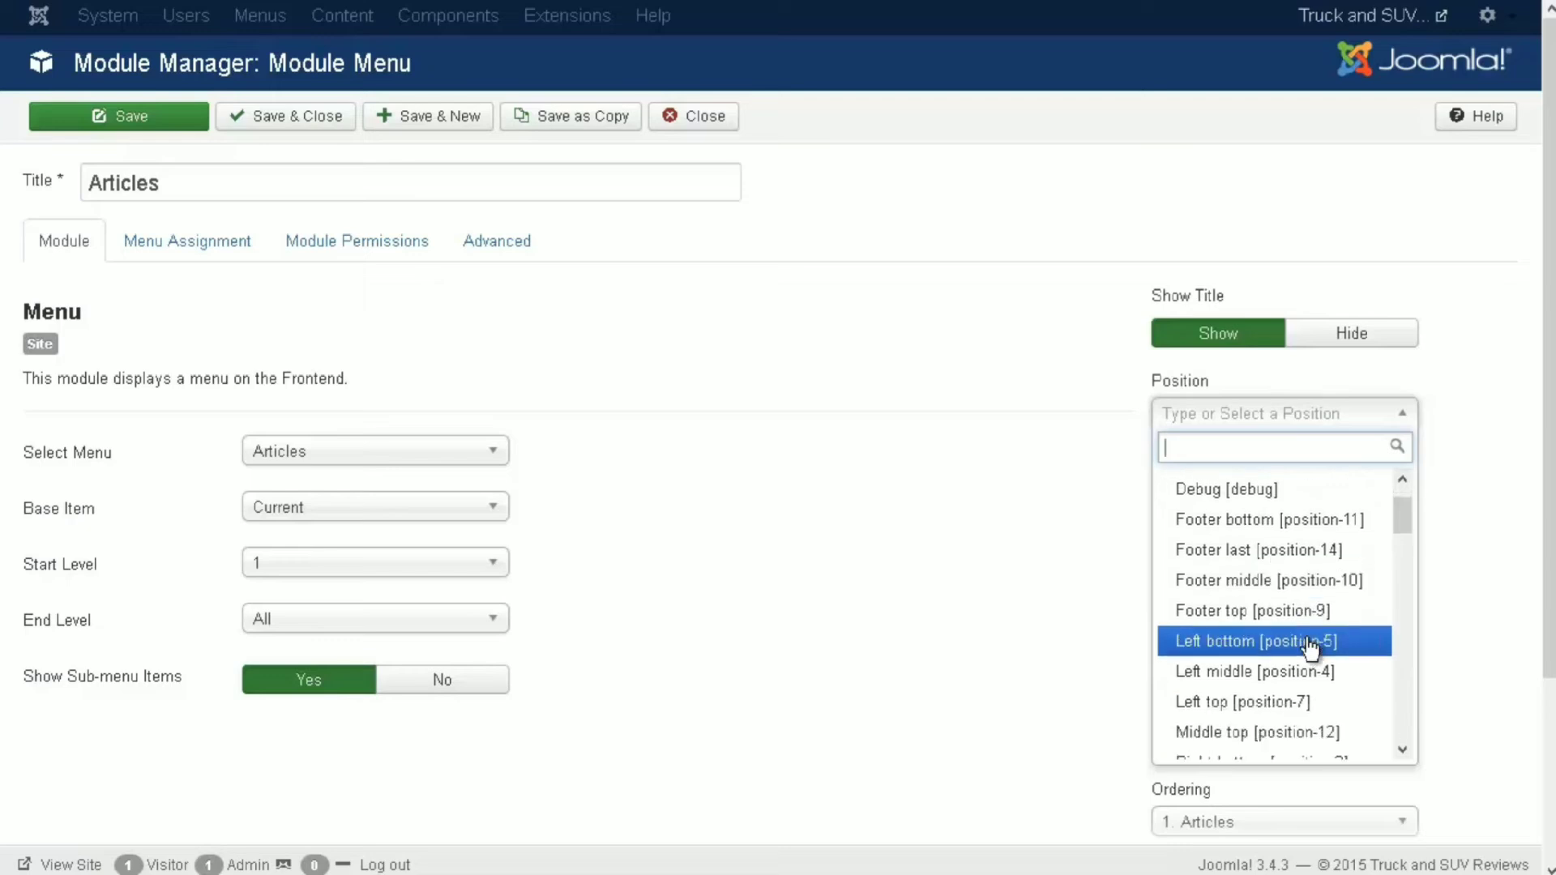
scroll(1296, 584, down, 1)
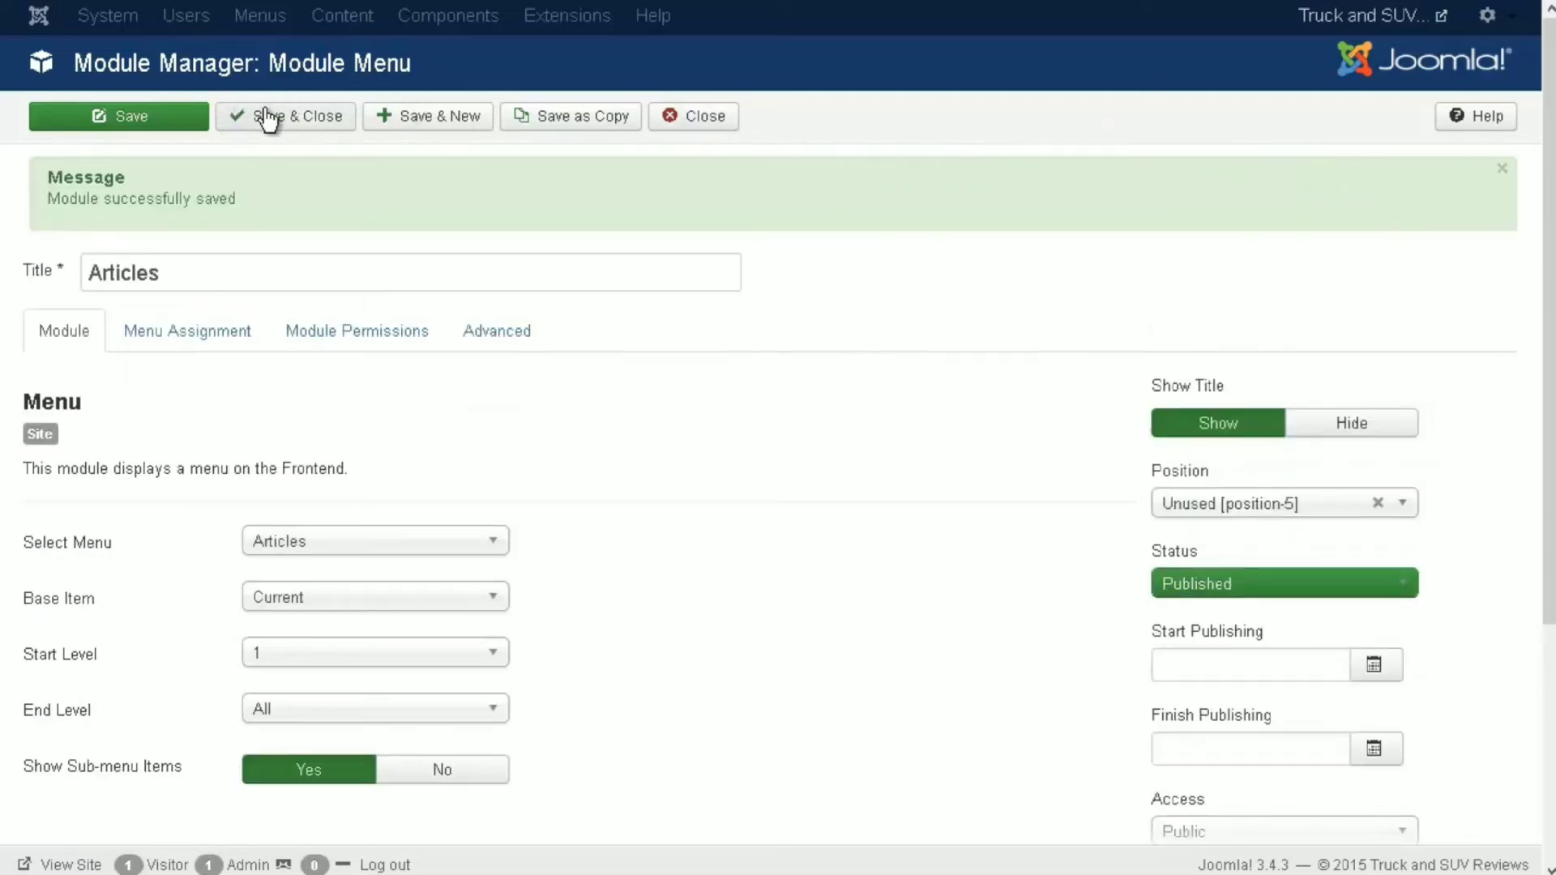
click(270, 123)
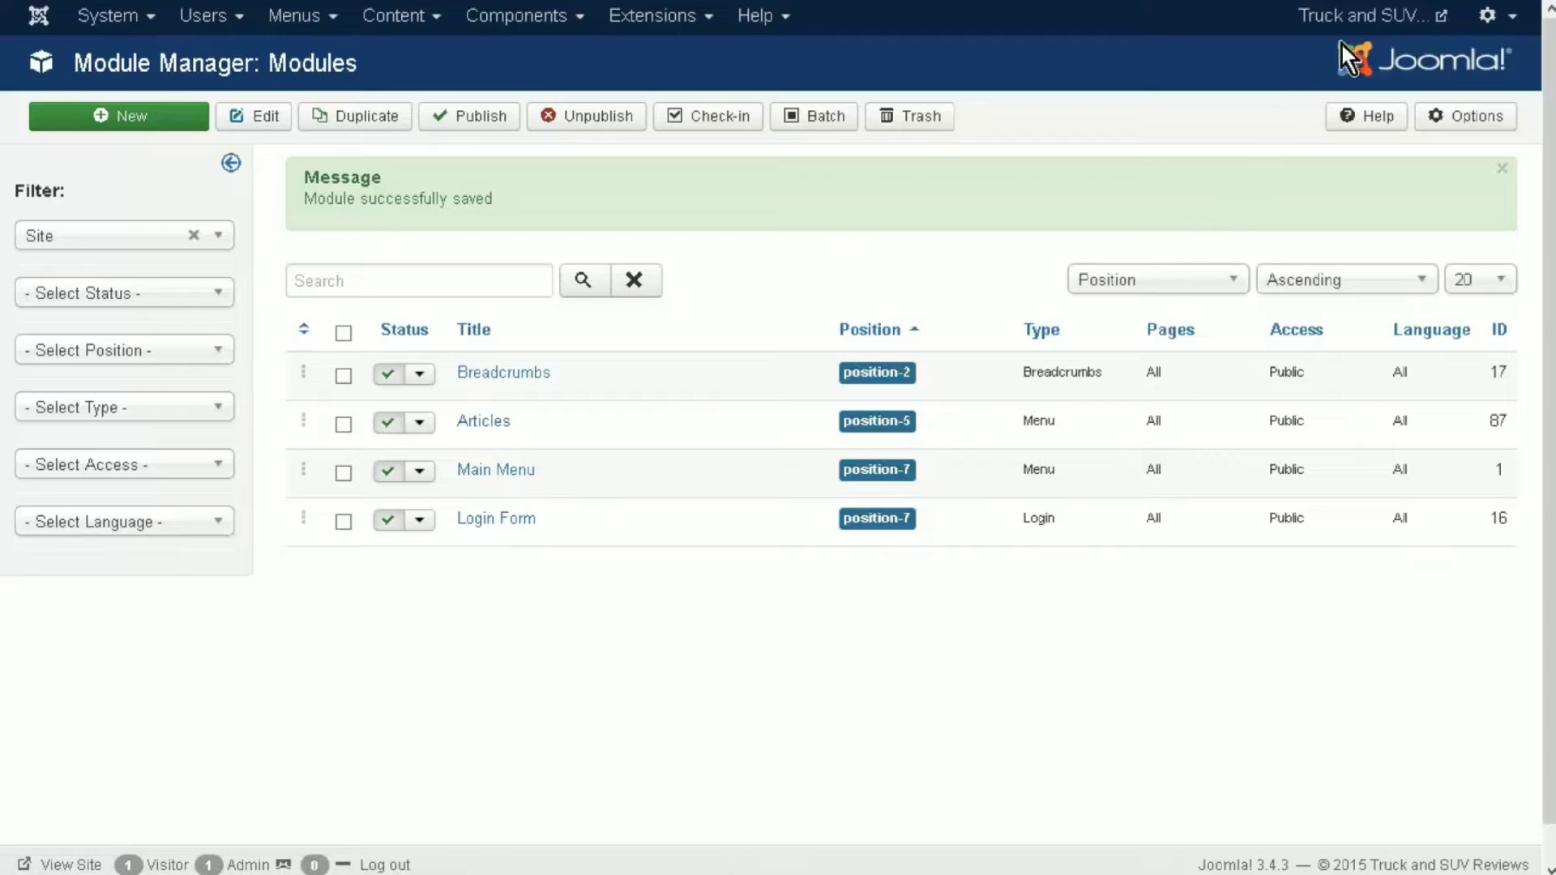
- View the front-end home page and check where the Articles menu module is placed
click(1352, 15)
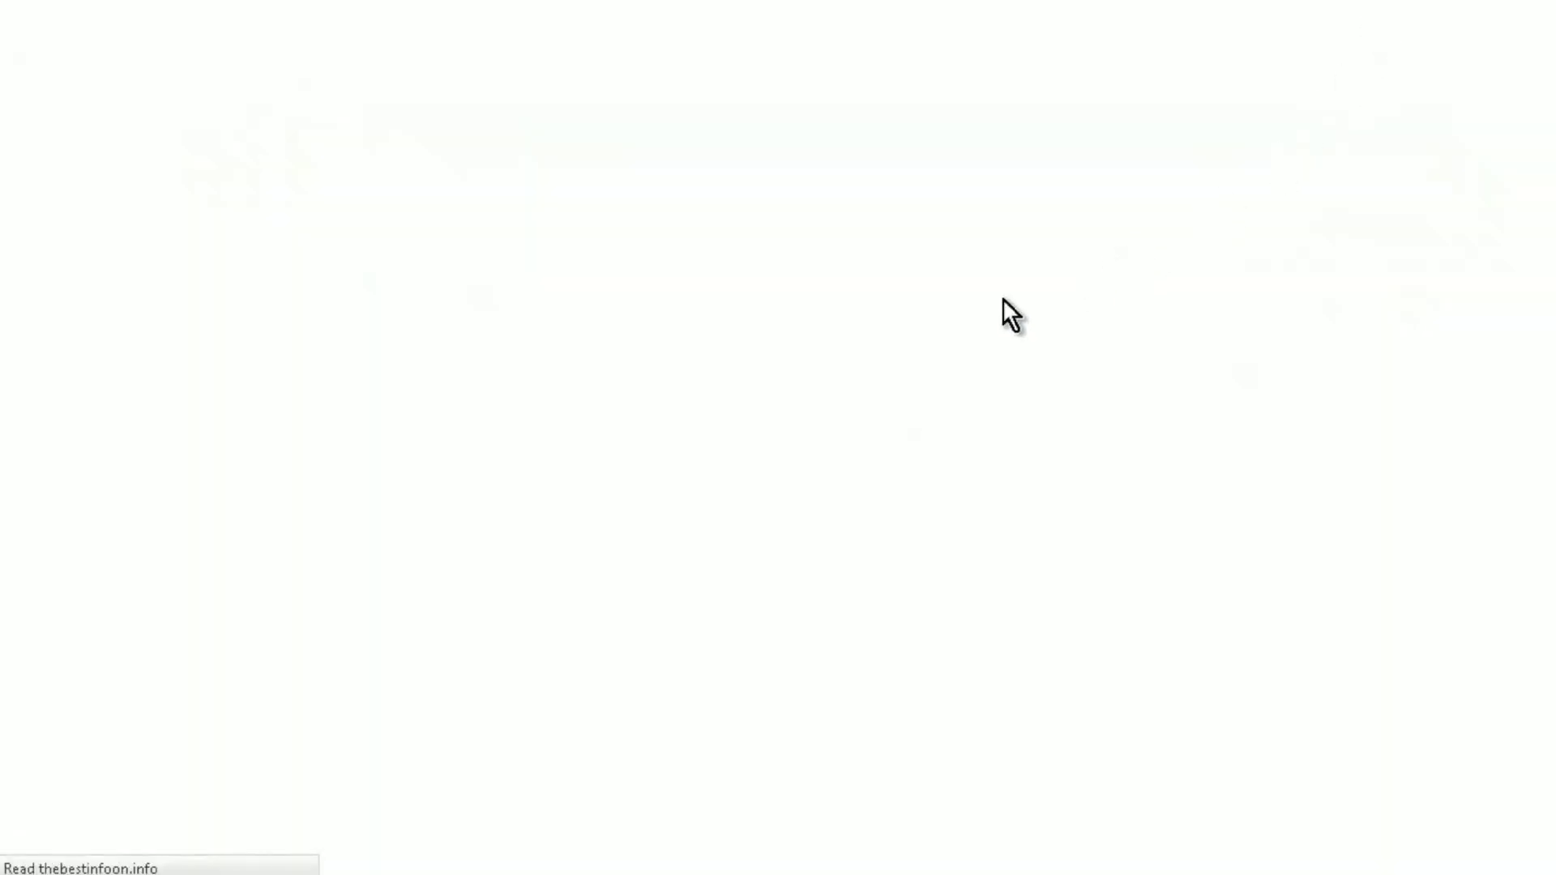
scroll(1002, 298, down, 5)
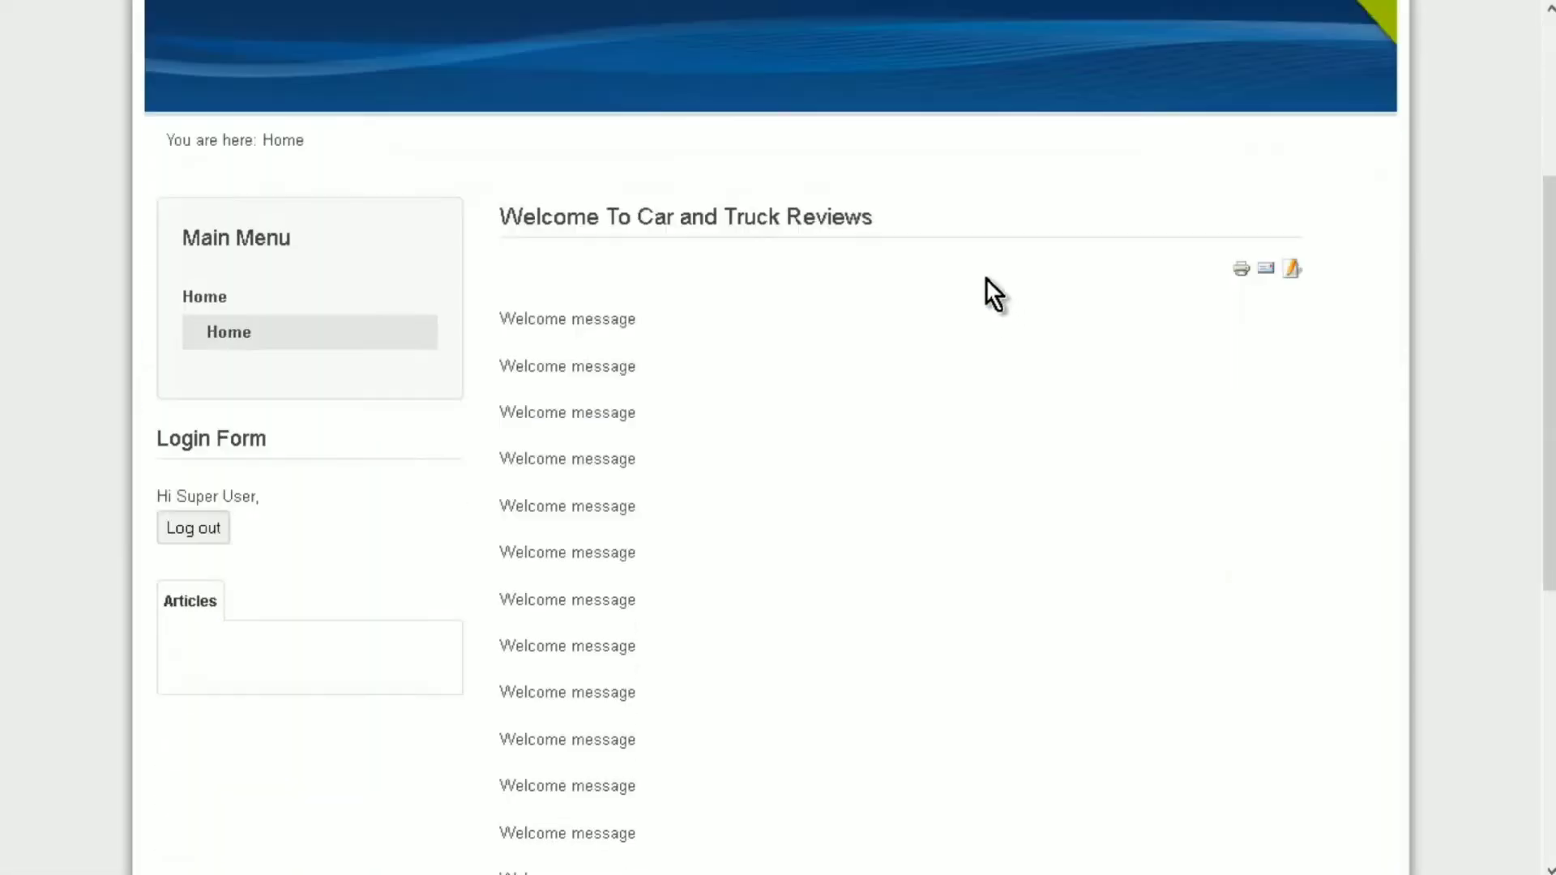
scroll(805, 325, down, 2)
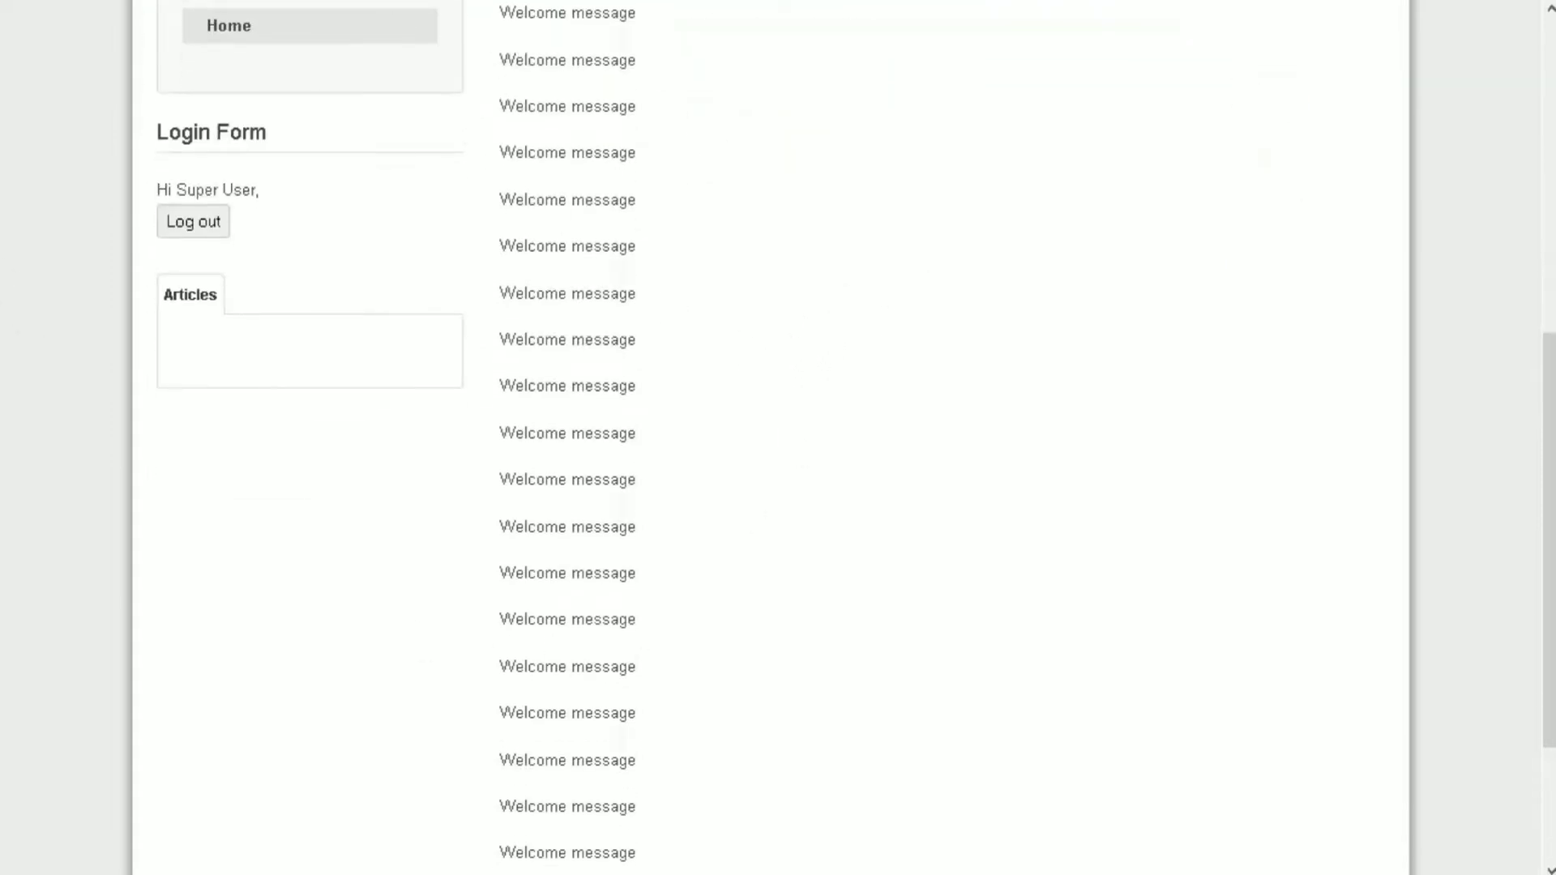
scroll(251, 324, up, 10)
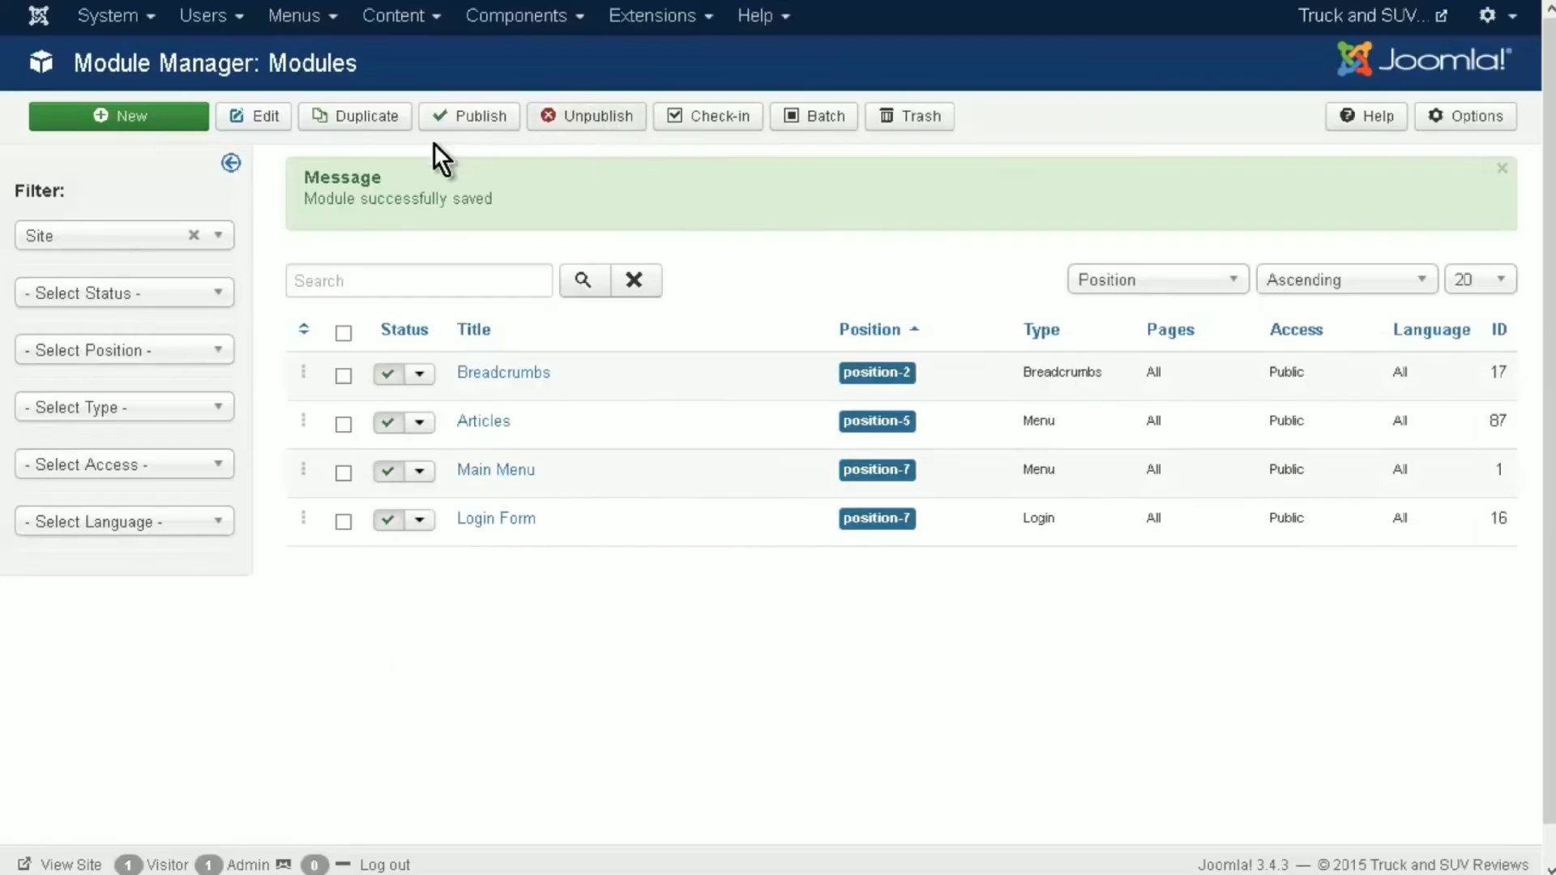
- Start a new List All Categories item in the Articles menu, with Root as top level category and the title Categories
click(320, 19)
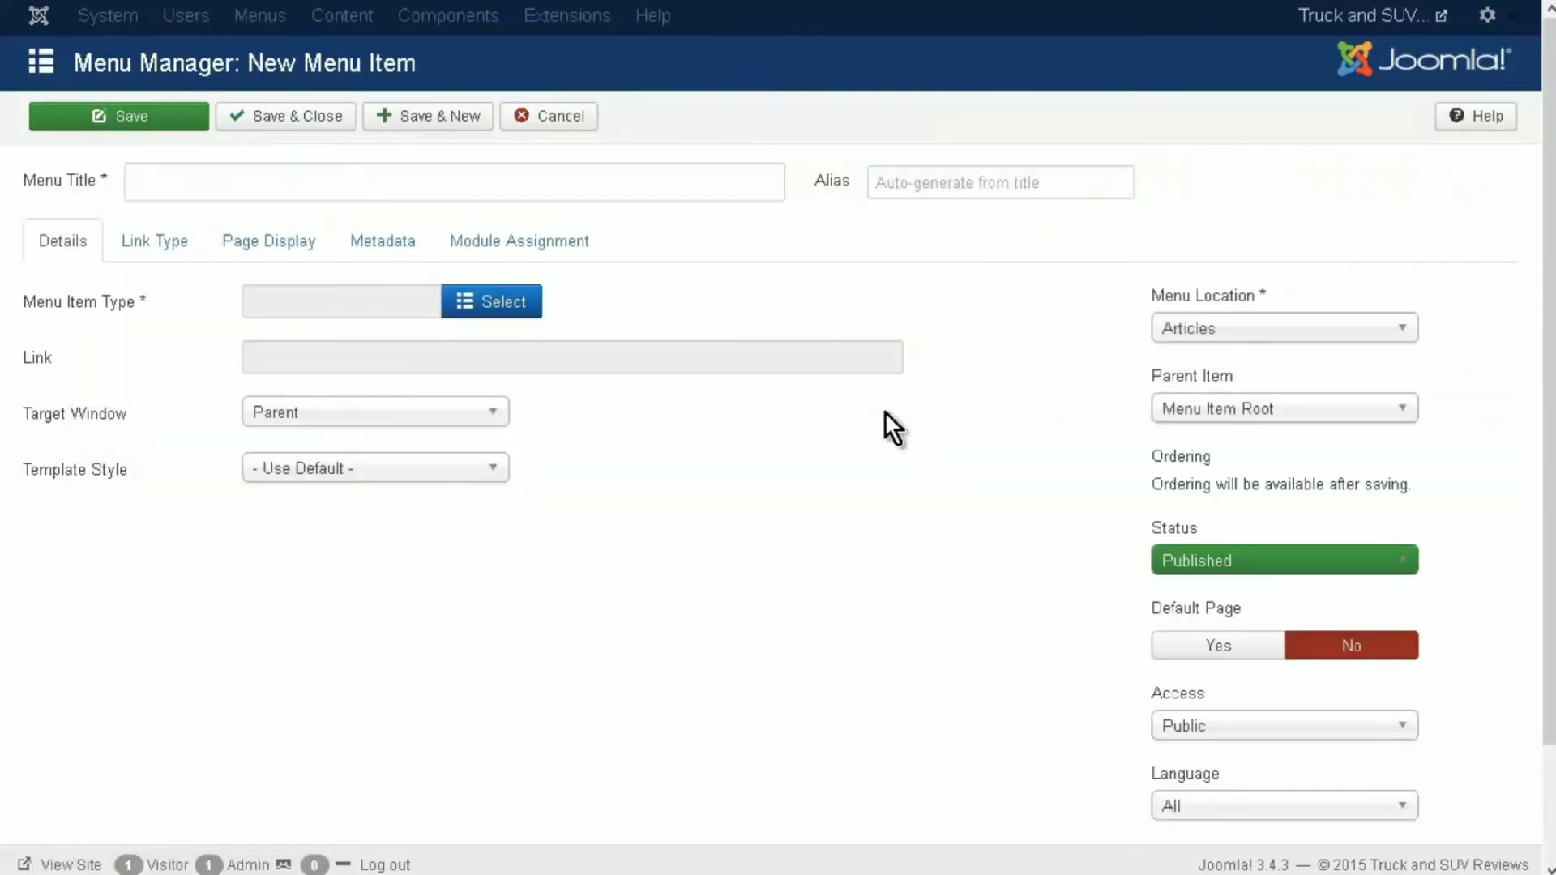
click(517, 313)
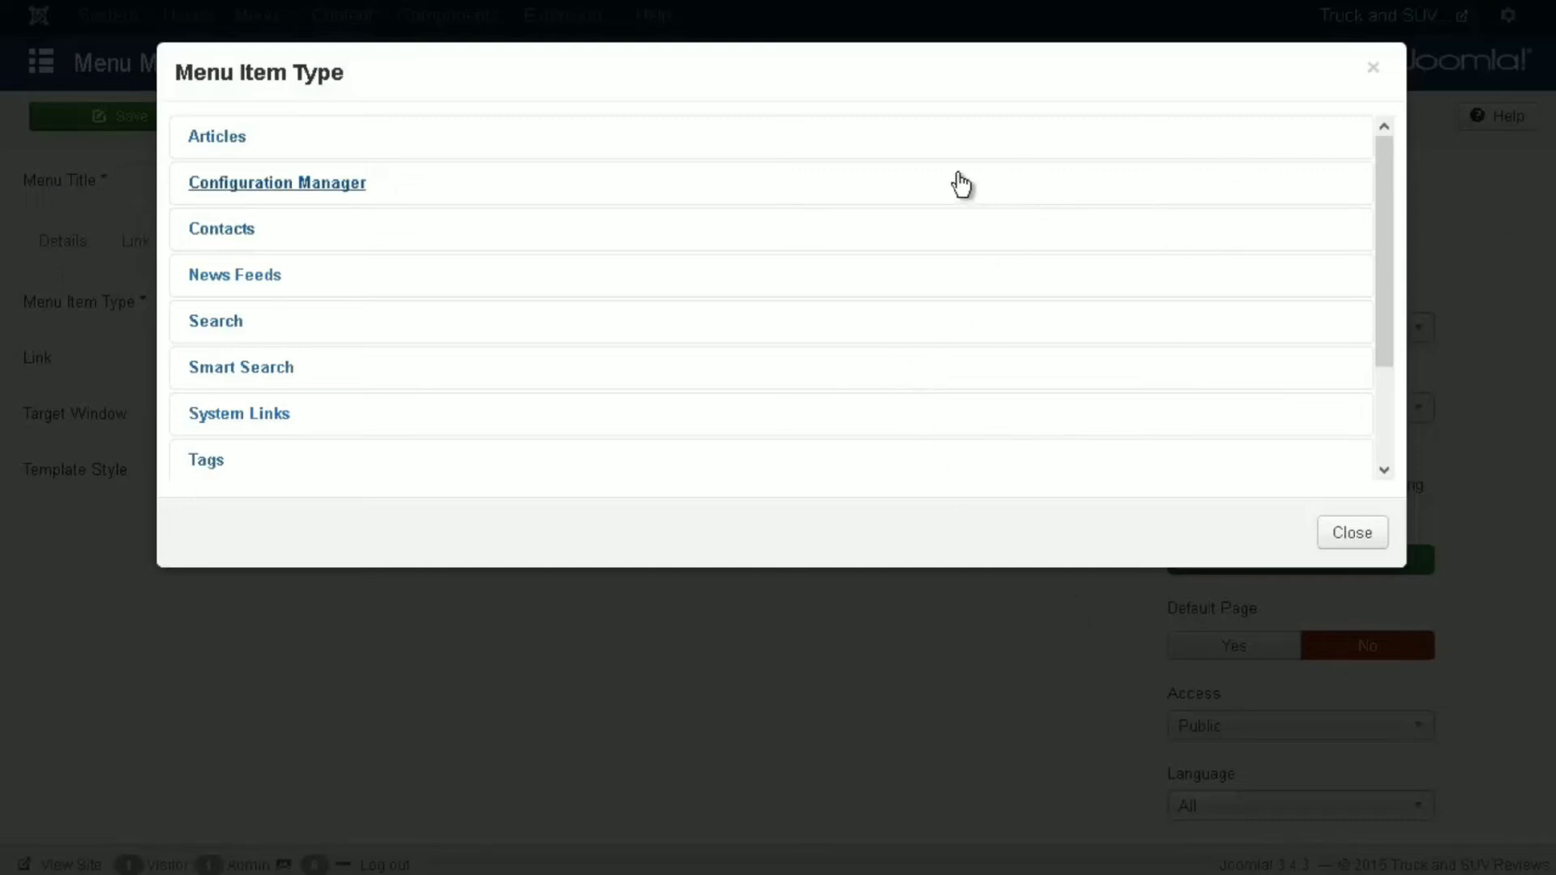
click(228, 145)
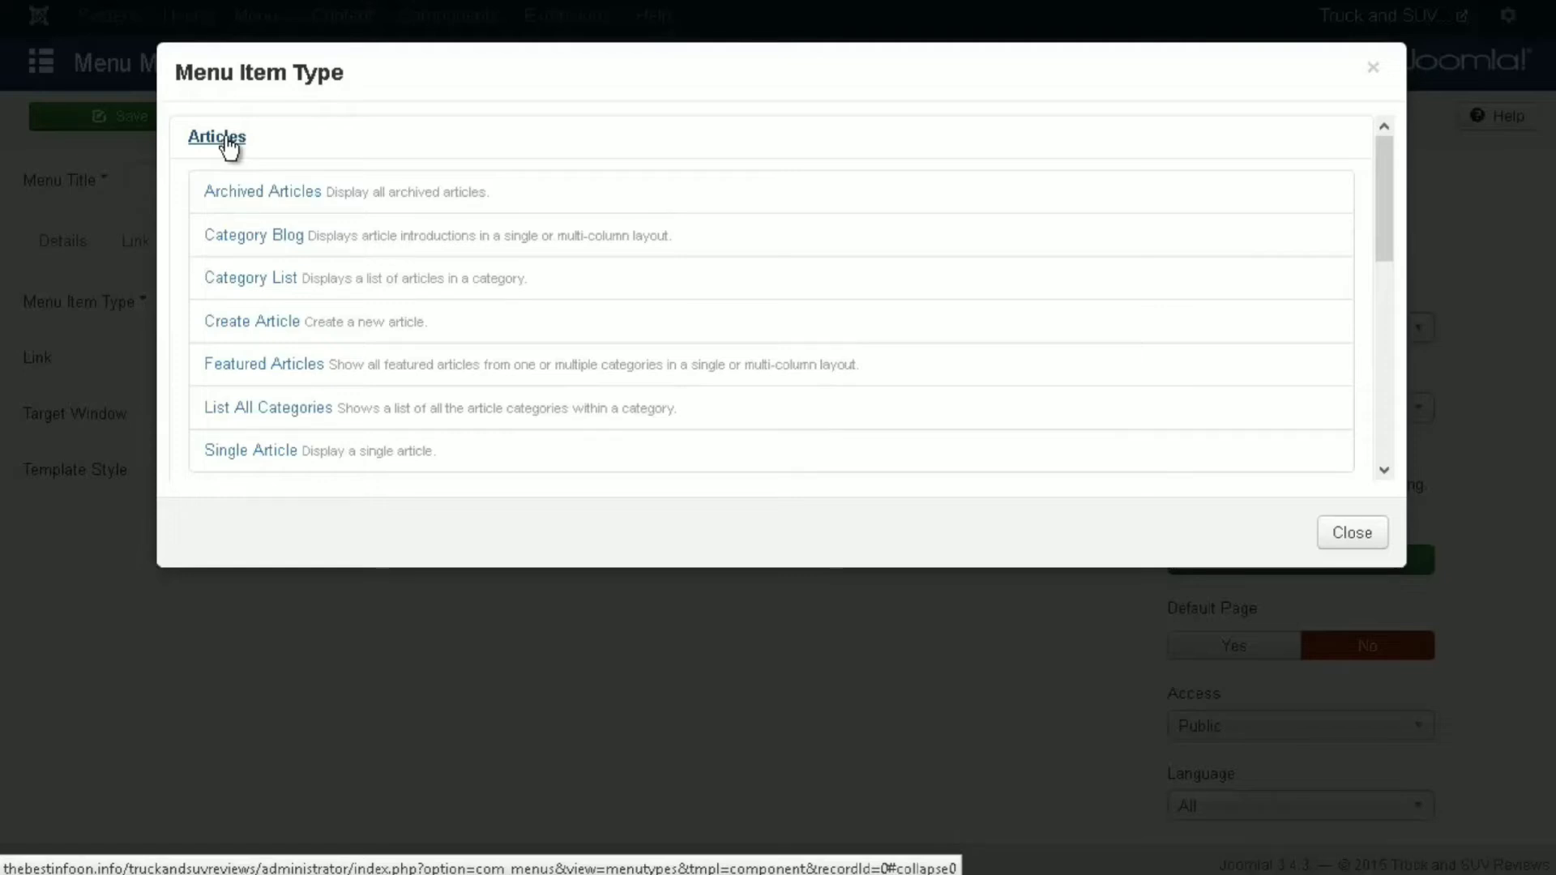
click(307, 408)
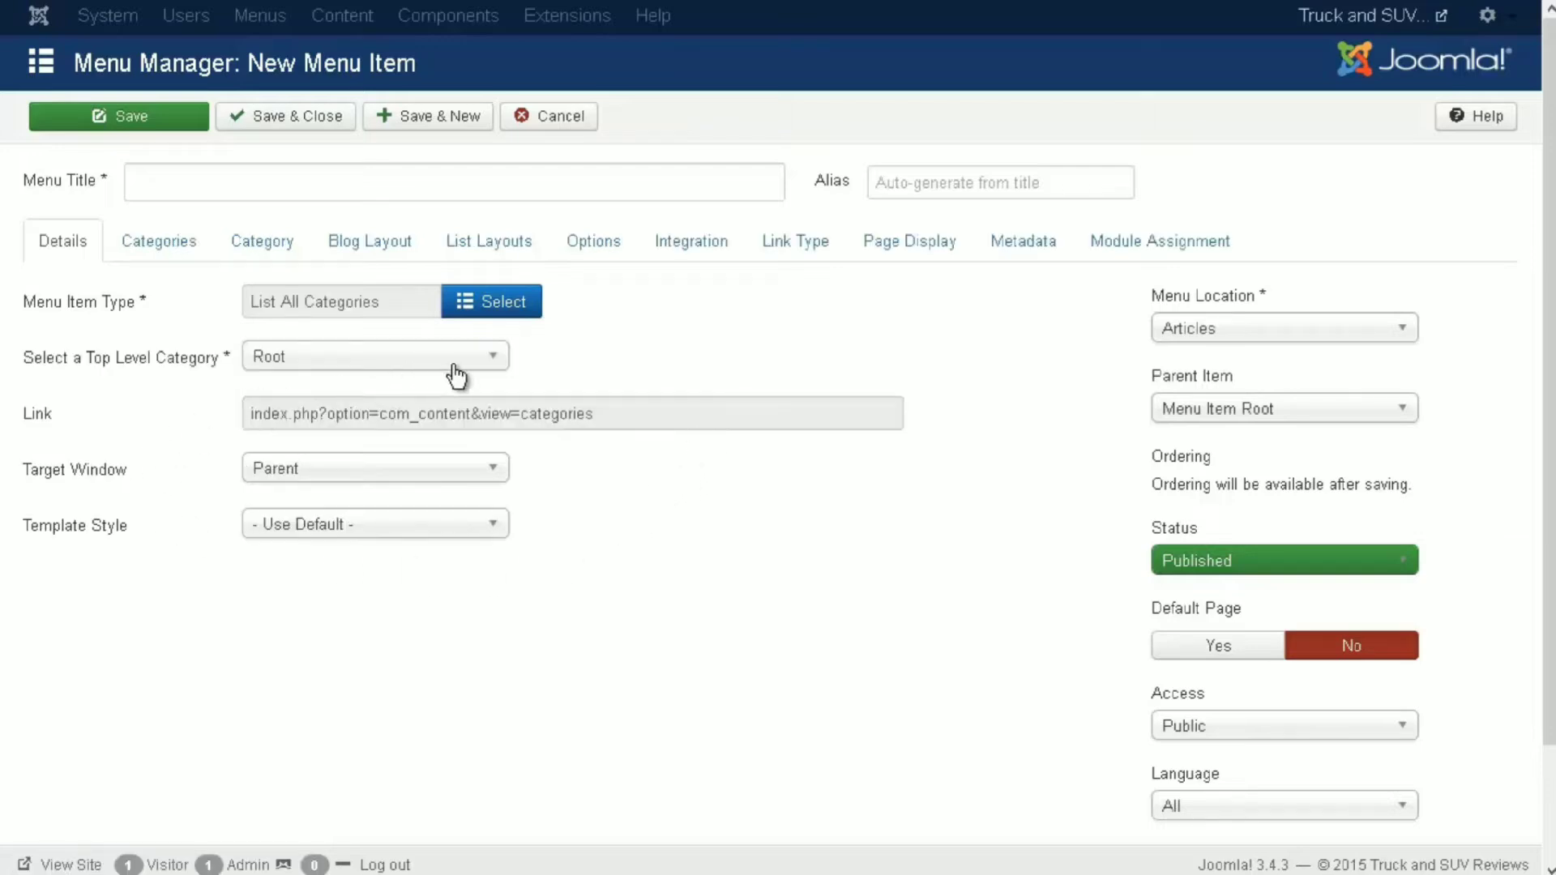
click(494, 369)
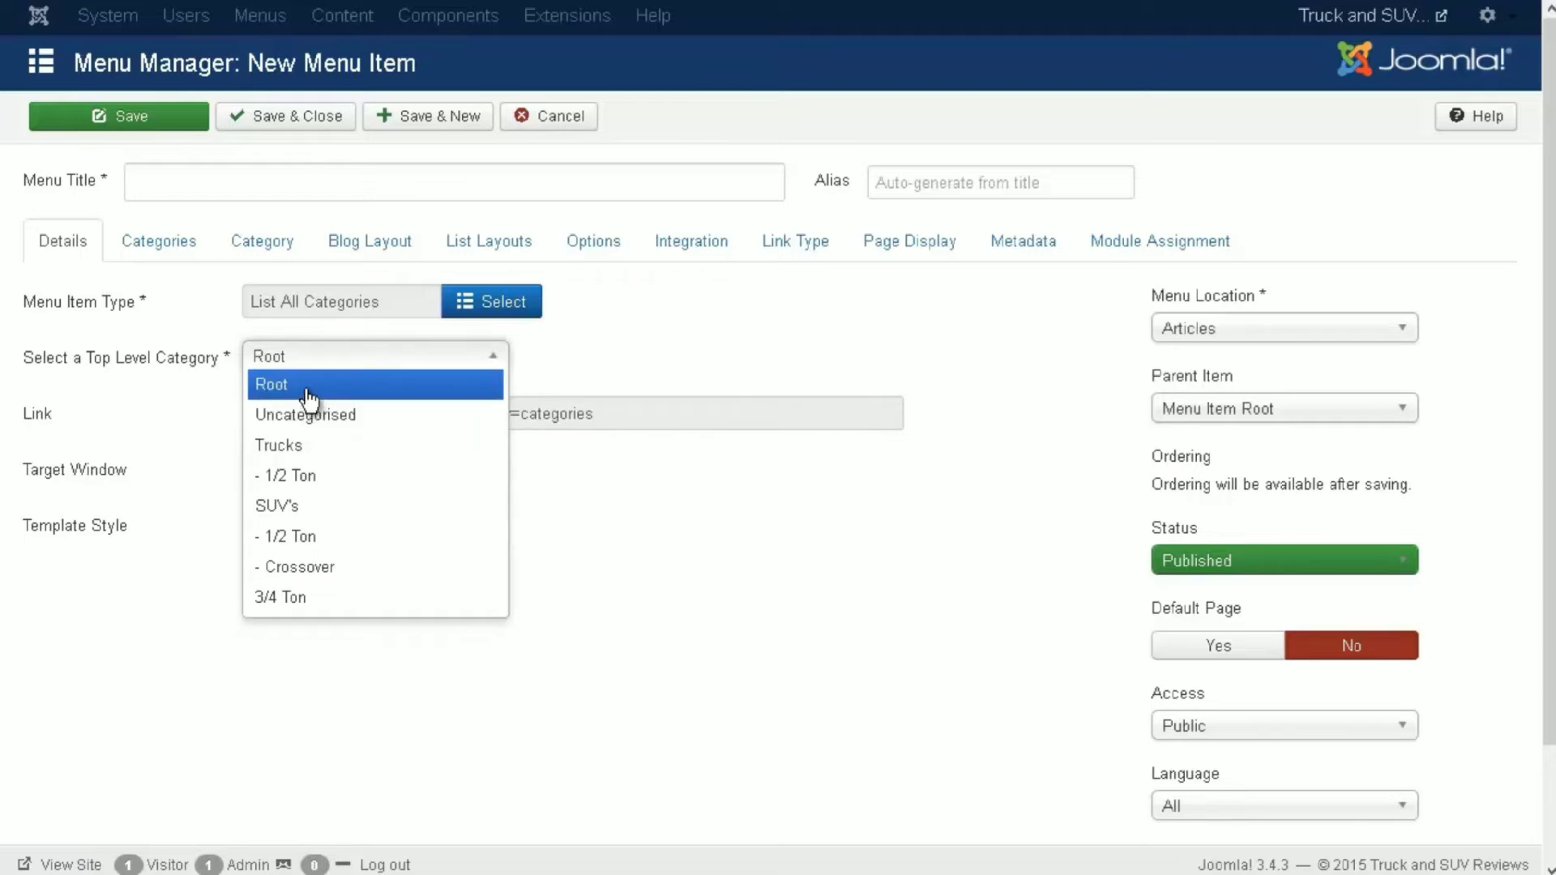
click(621, 377)
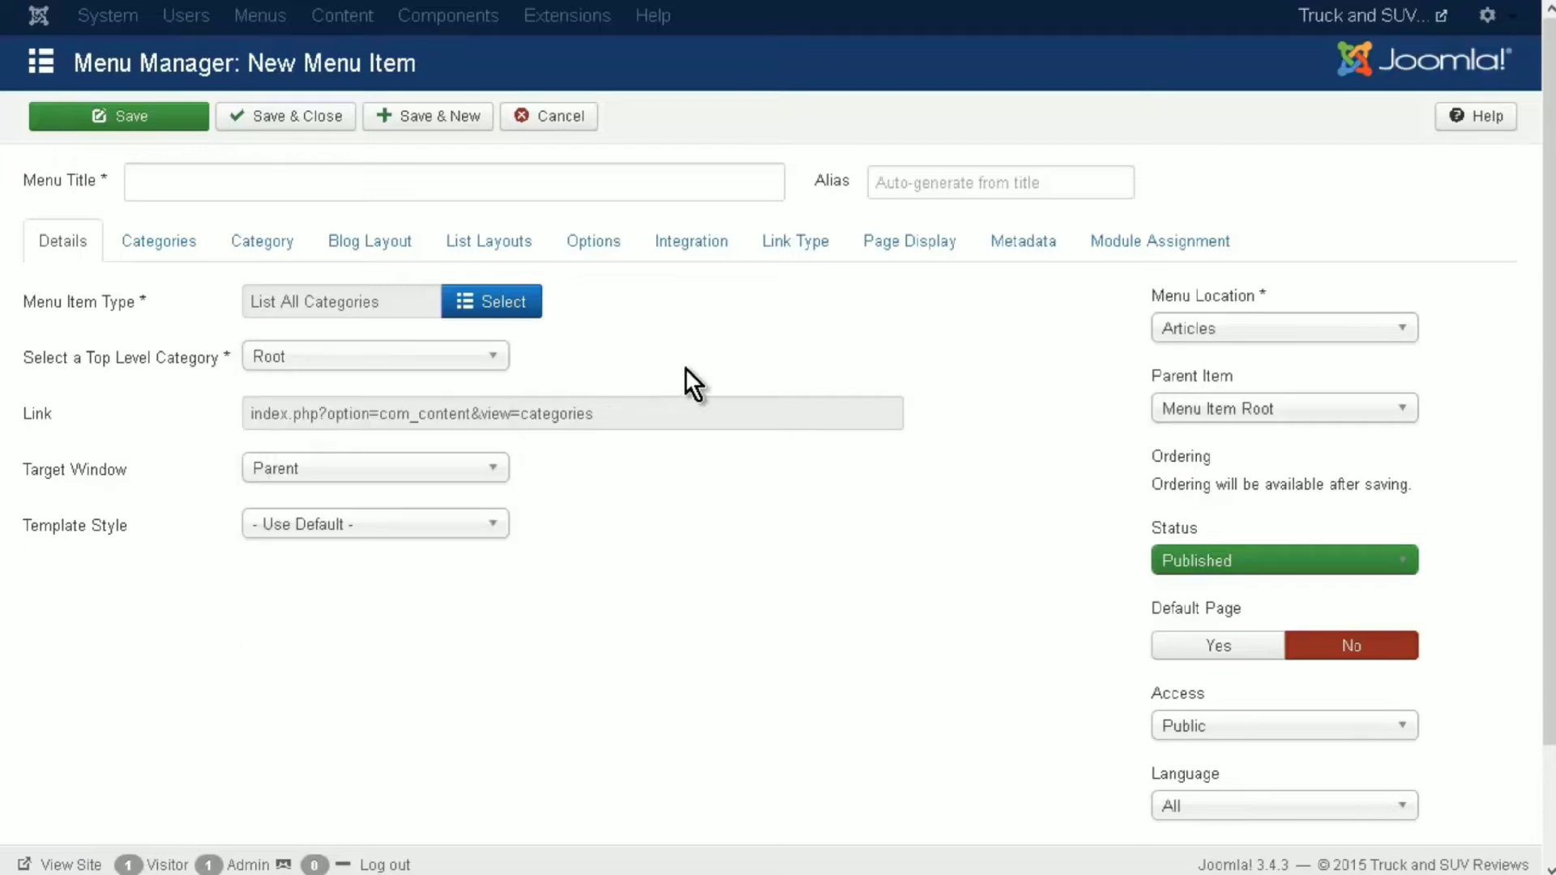
text(Categories)
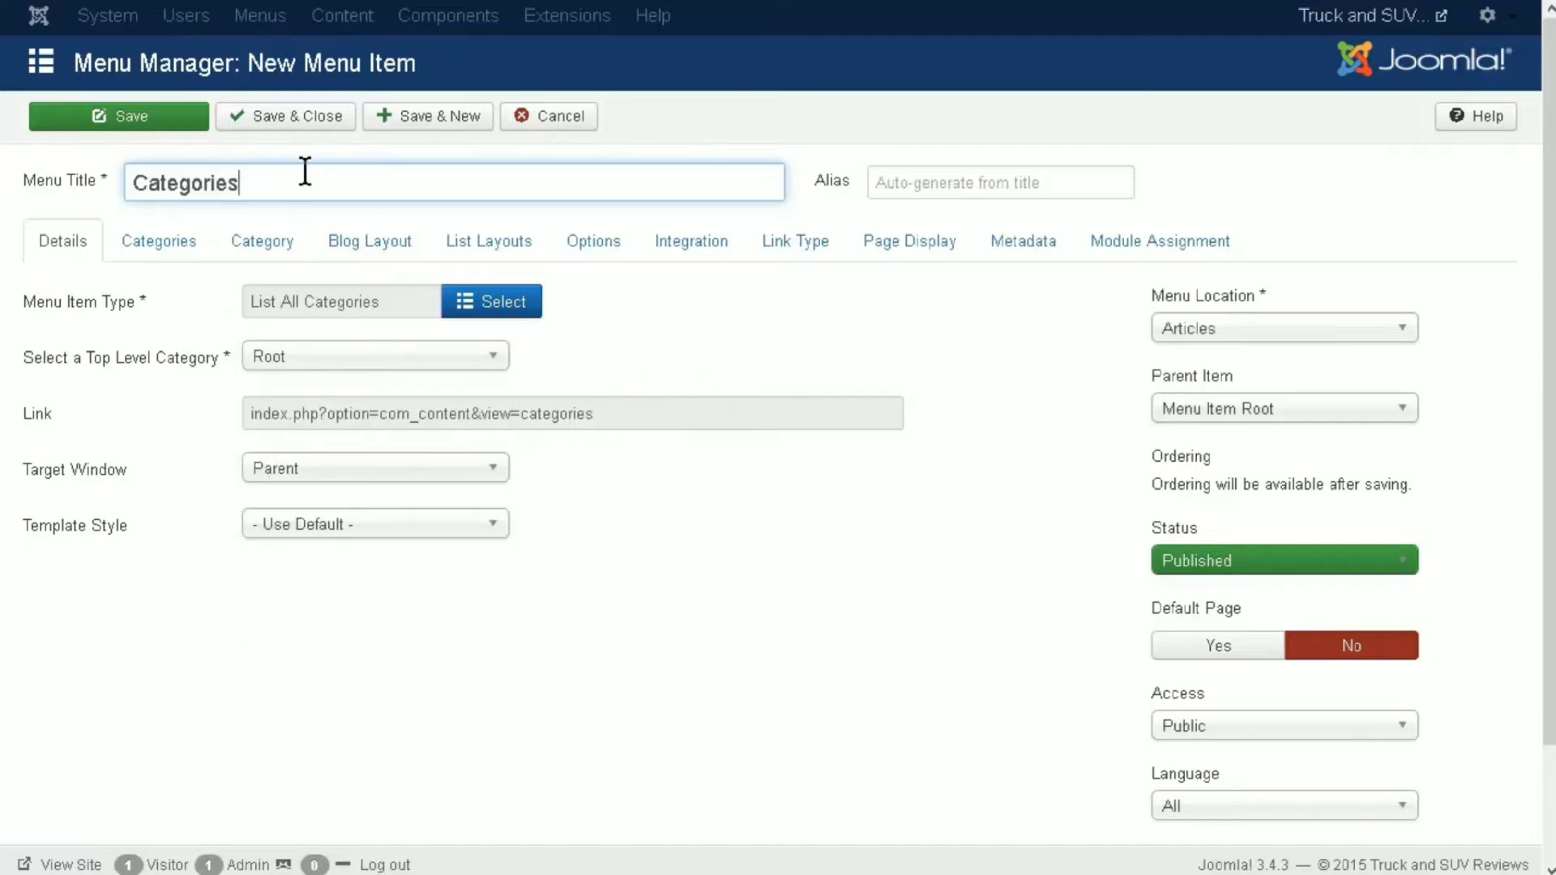
- Review the new menu item's categories, category and blog layout options, and save and close it
click(154, 247)
click(259, 258)
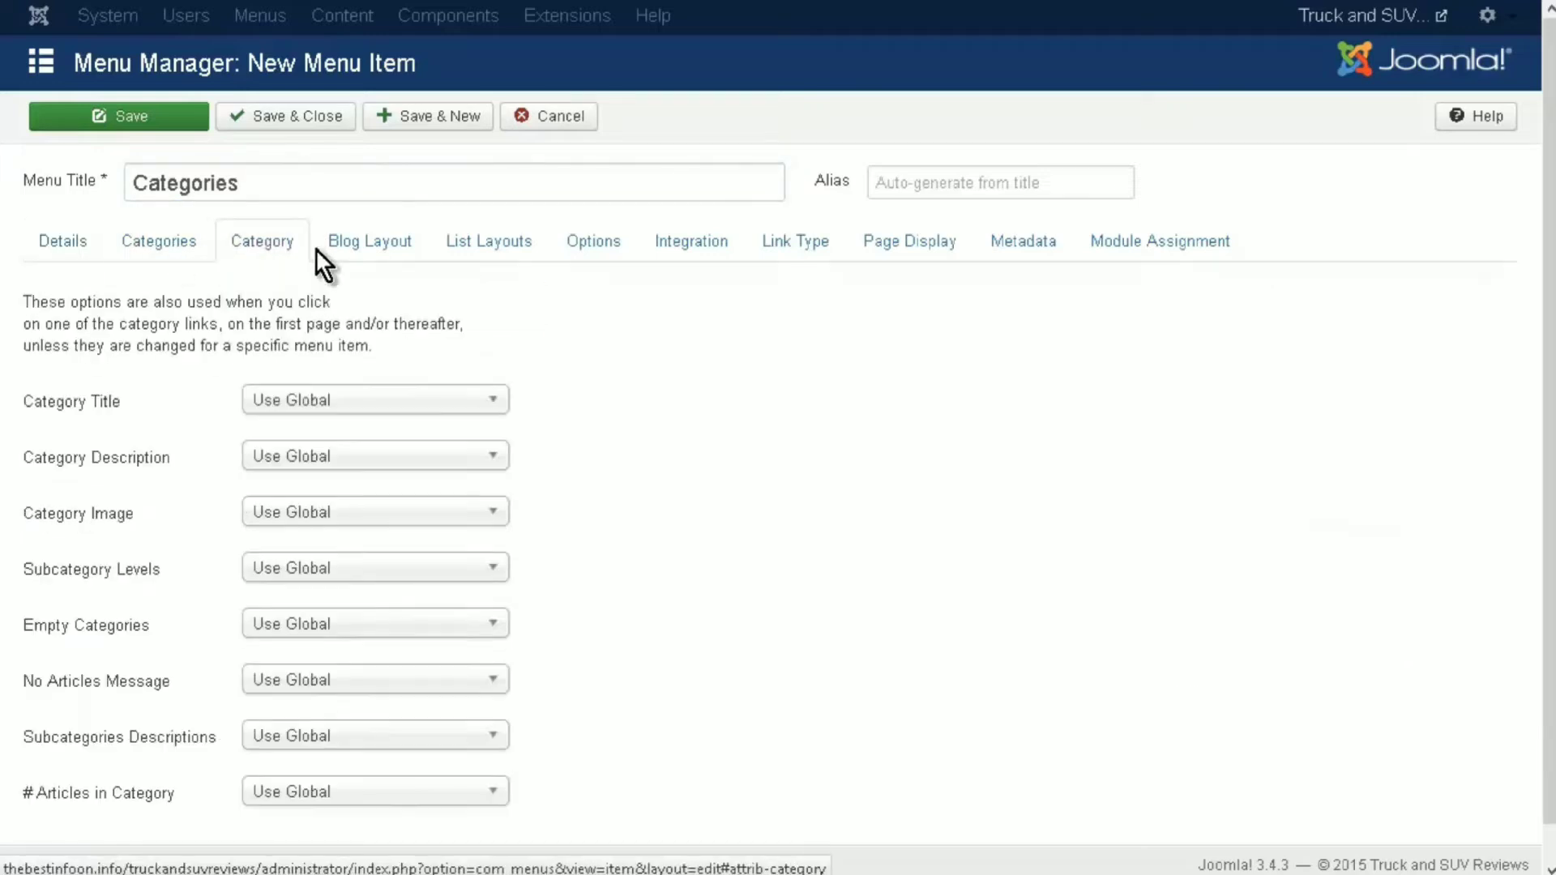
click(359, 251)
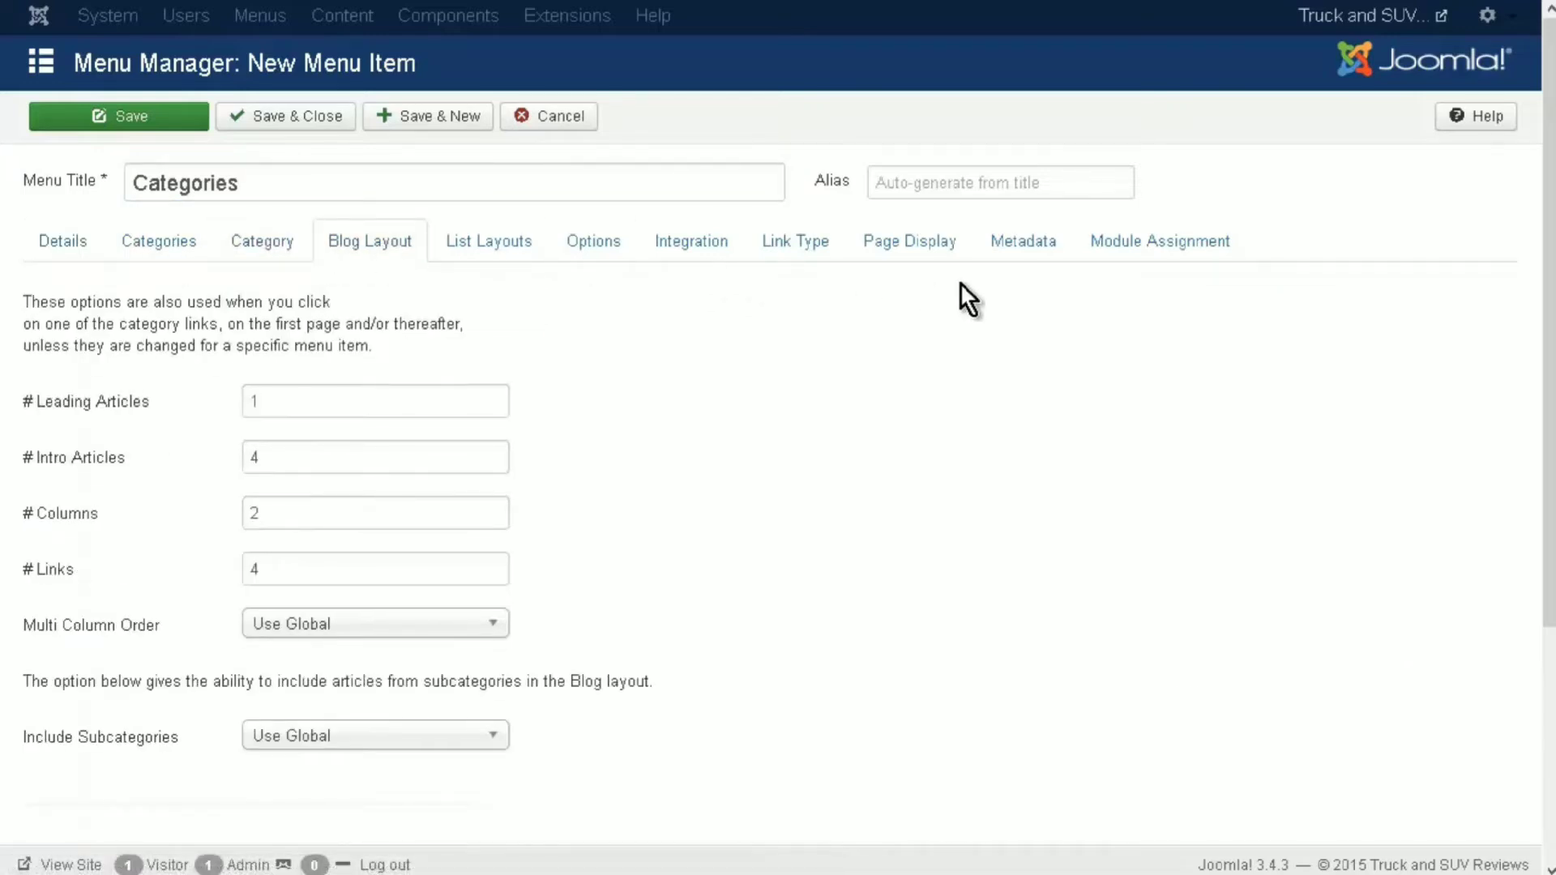
click(54, 246)
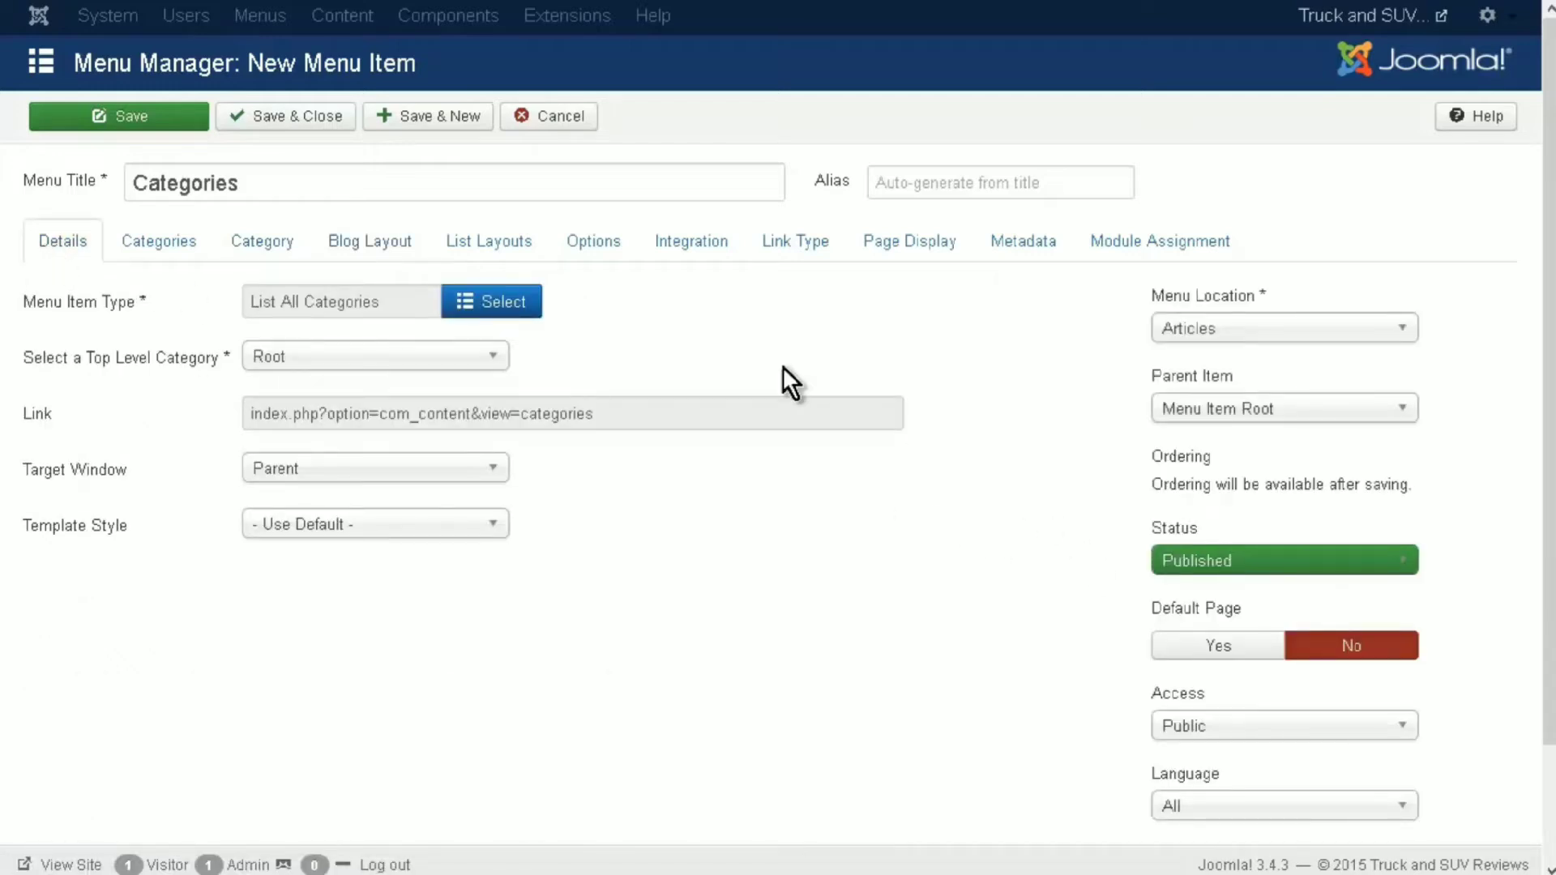
click(283, 122)
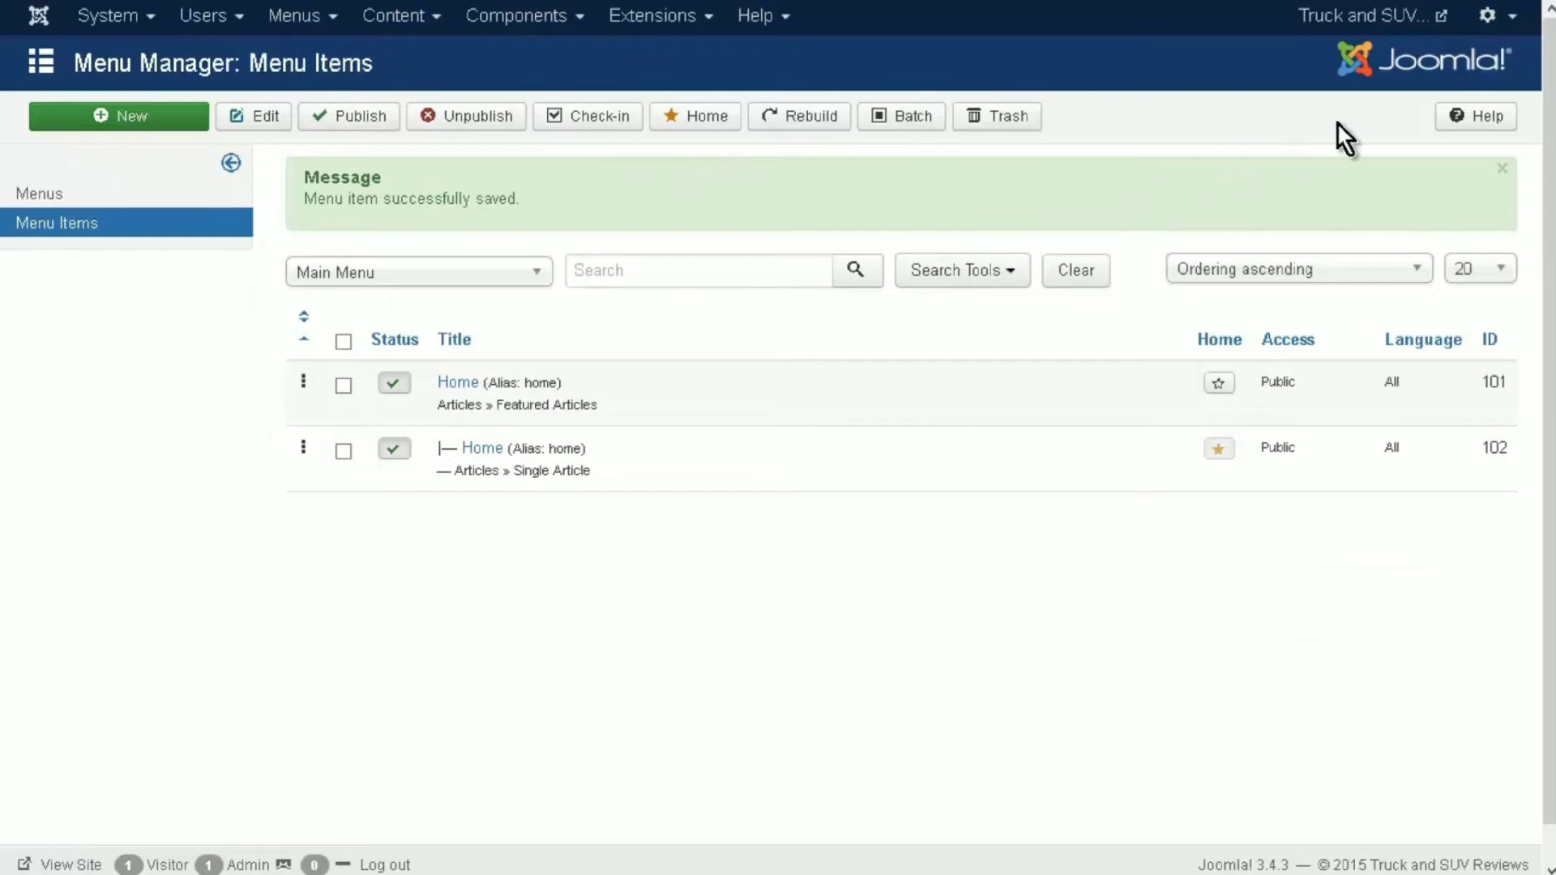
- View the front-end site and check the Categories link in the Articles menu module
click(1378, 18)
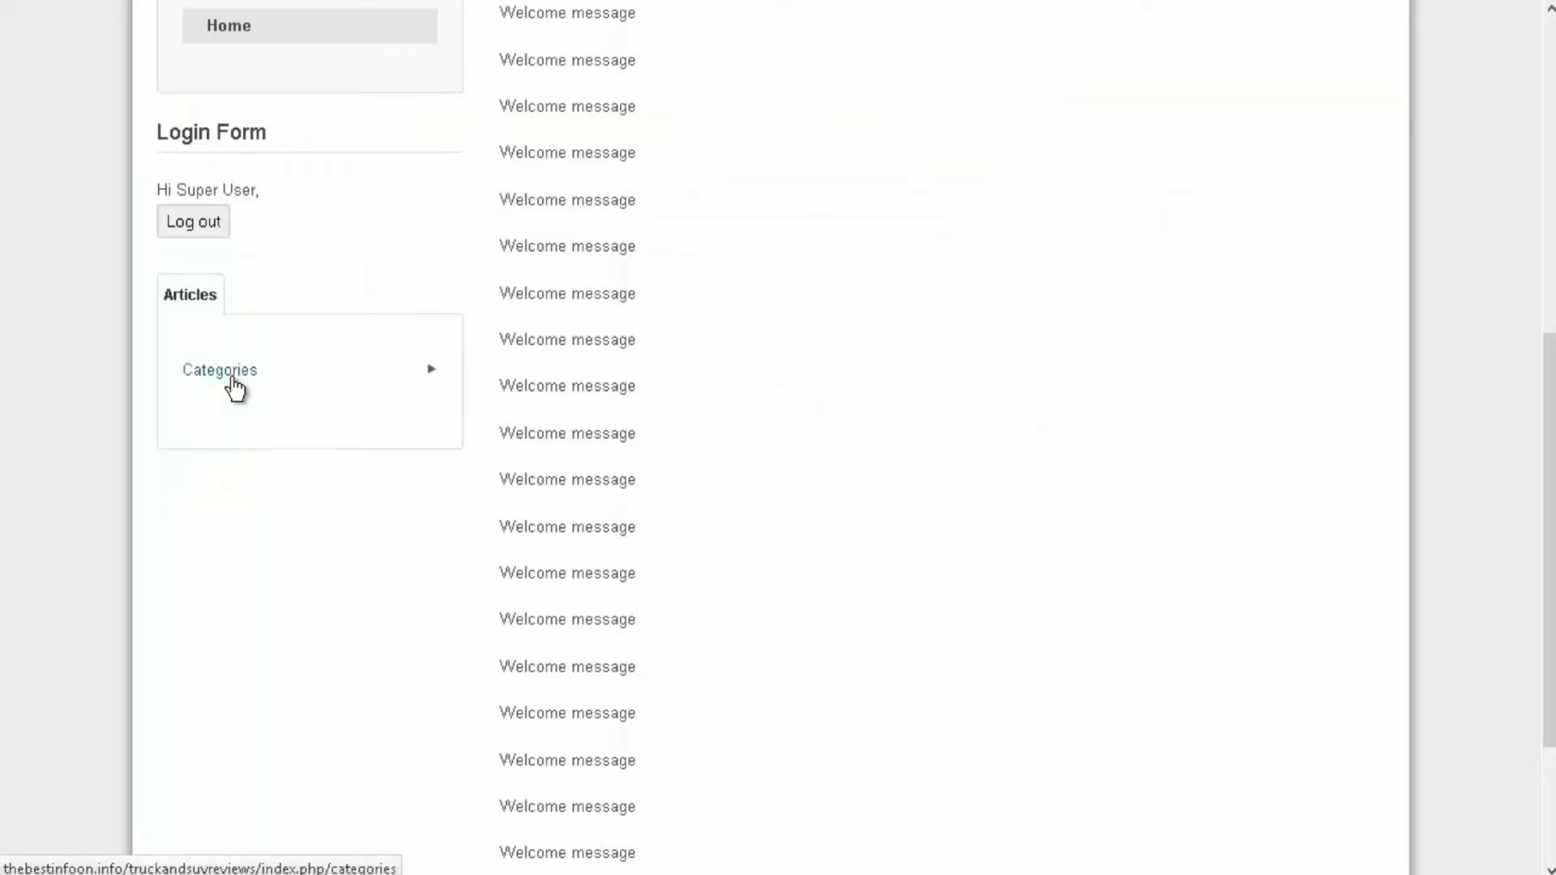
- Open the Categories link of the Articles menu on the live site and look over the category list
click(232, 378)
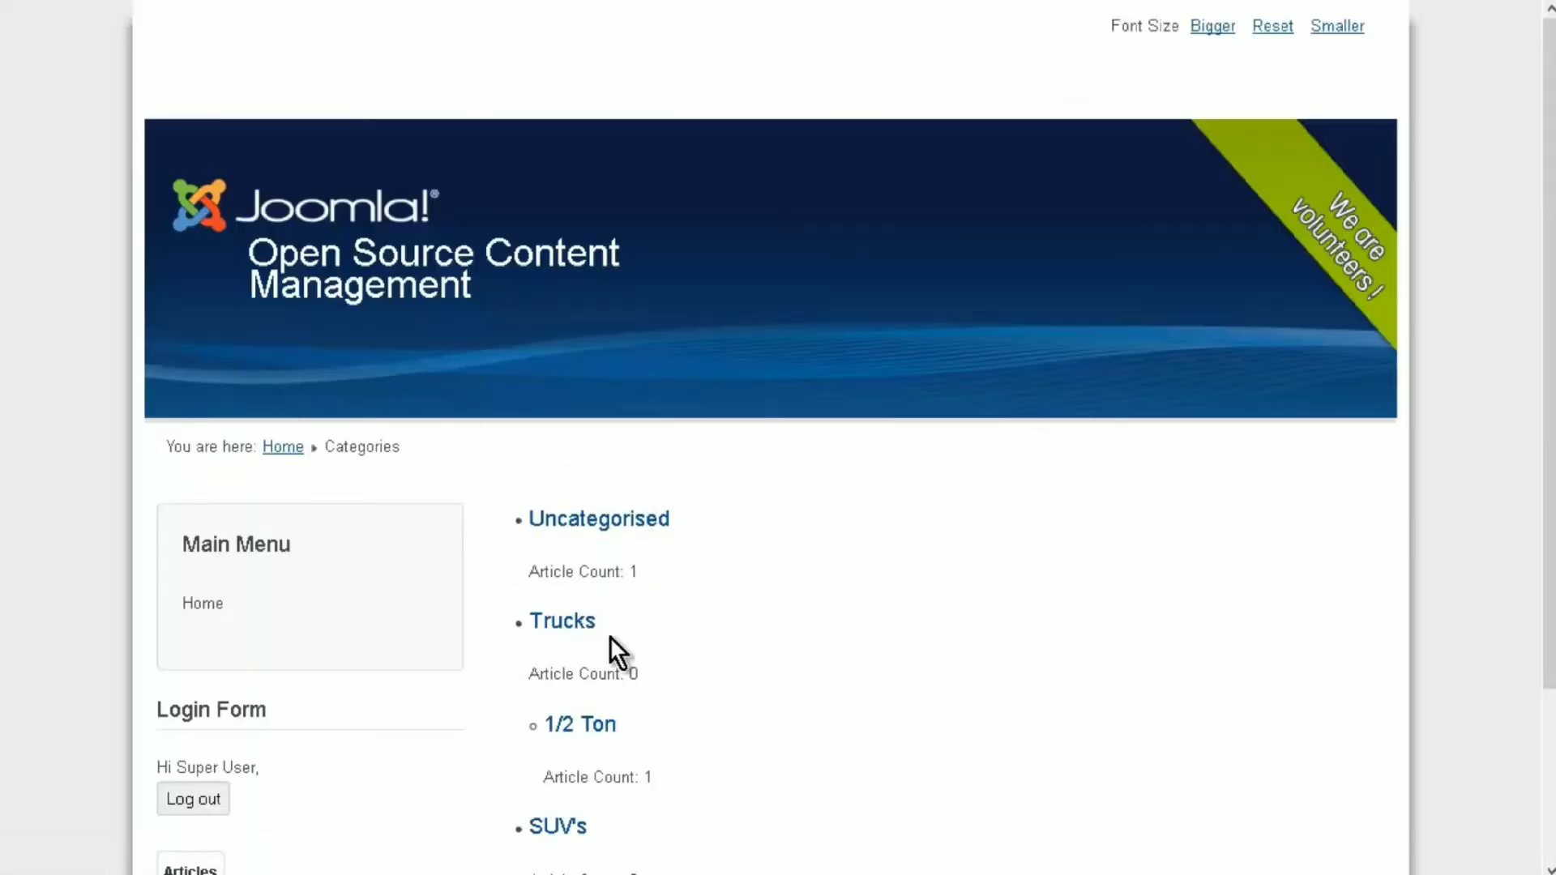
scroll(604, 644, down, 3)
scroll(596, 485, up, 3)
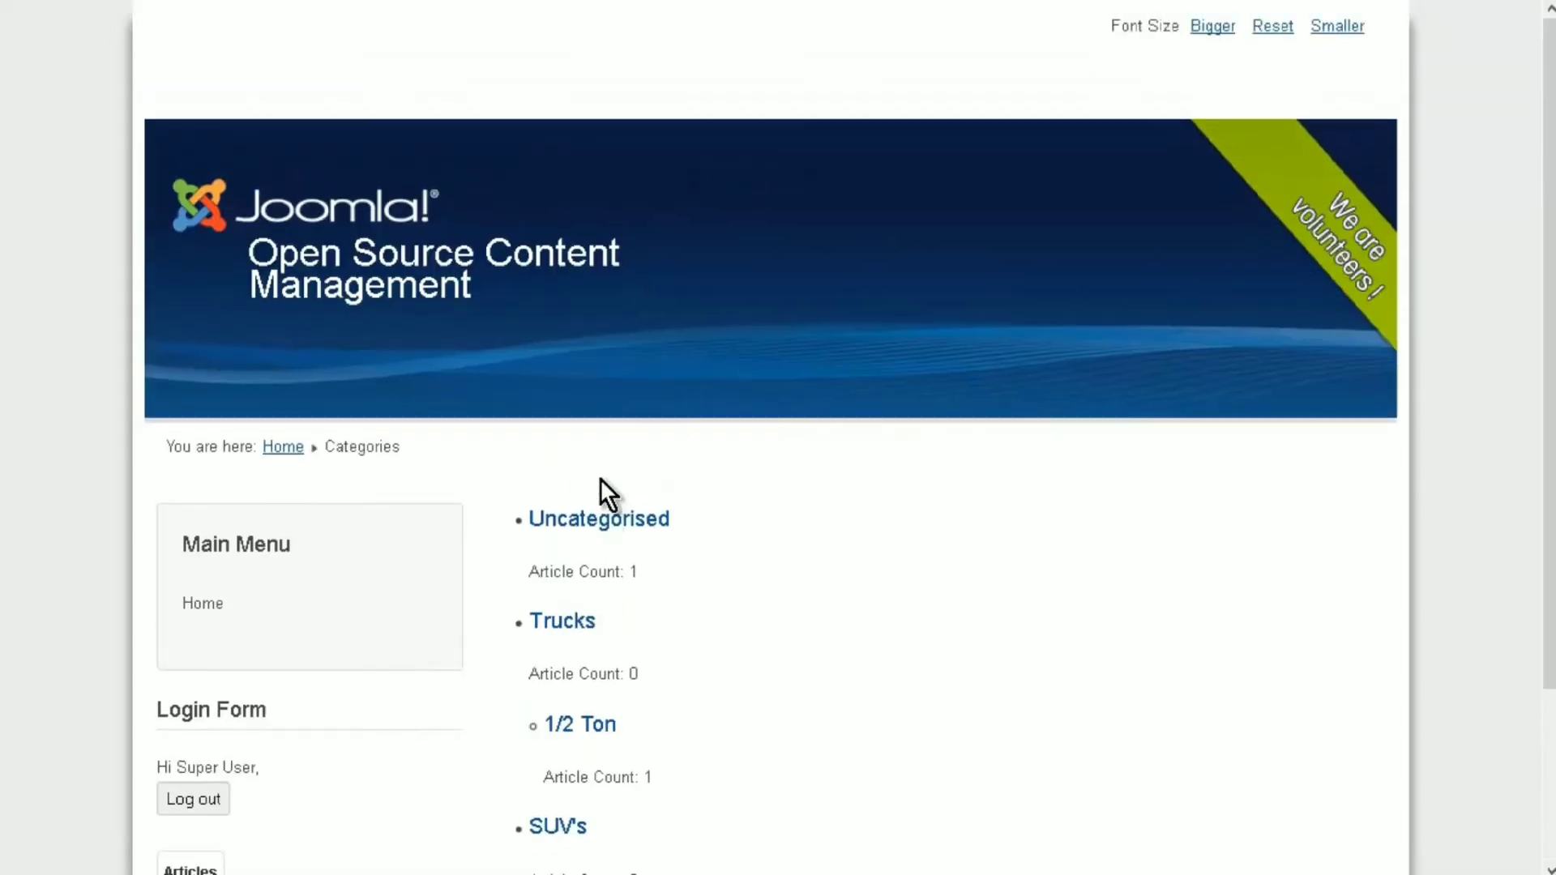
scroll(618, 482, down, 1)
scroll(620, 470, up, 1)
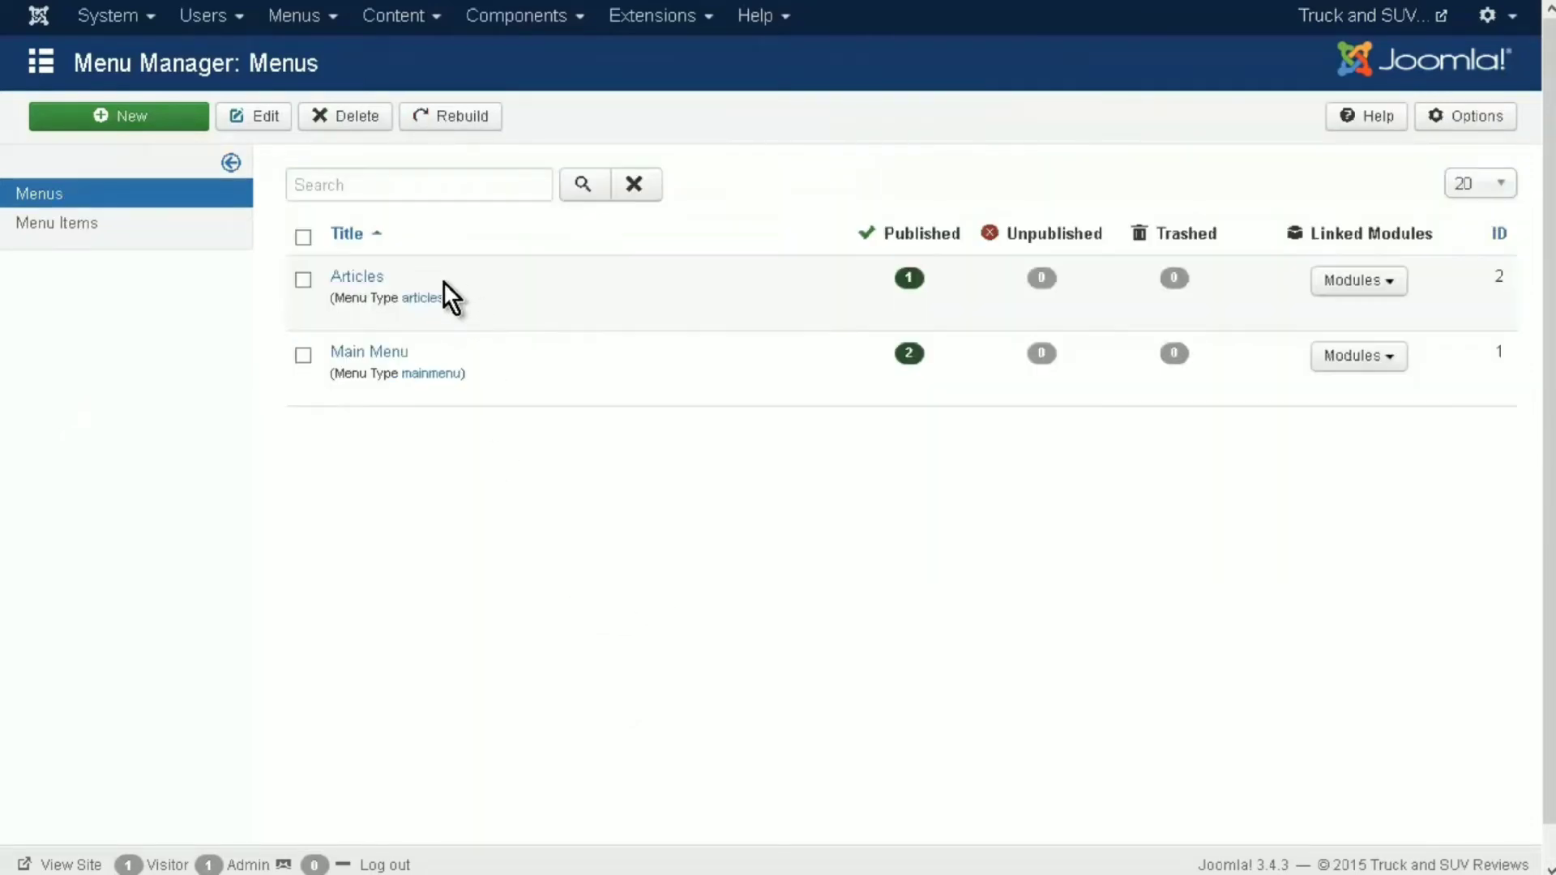
- Change the Articles menu's Categories item to the Single Article type, with 2015 Chevrolet Silverado 1500 as its article
click(362, 276)
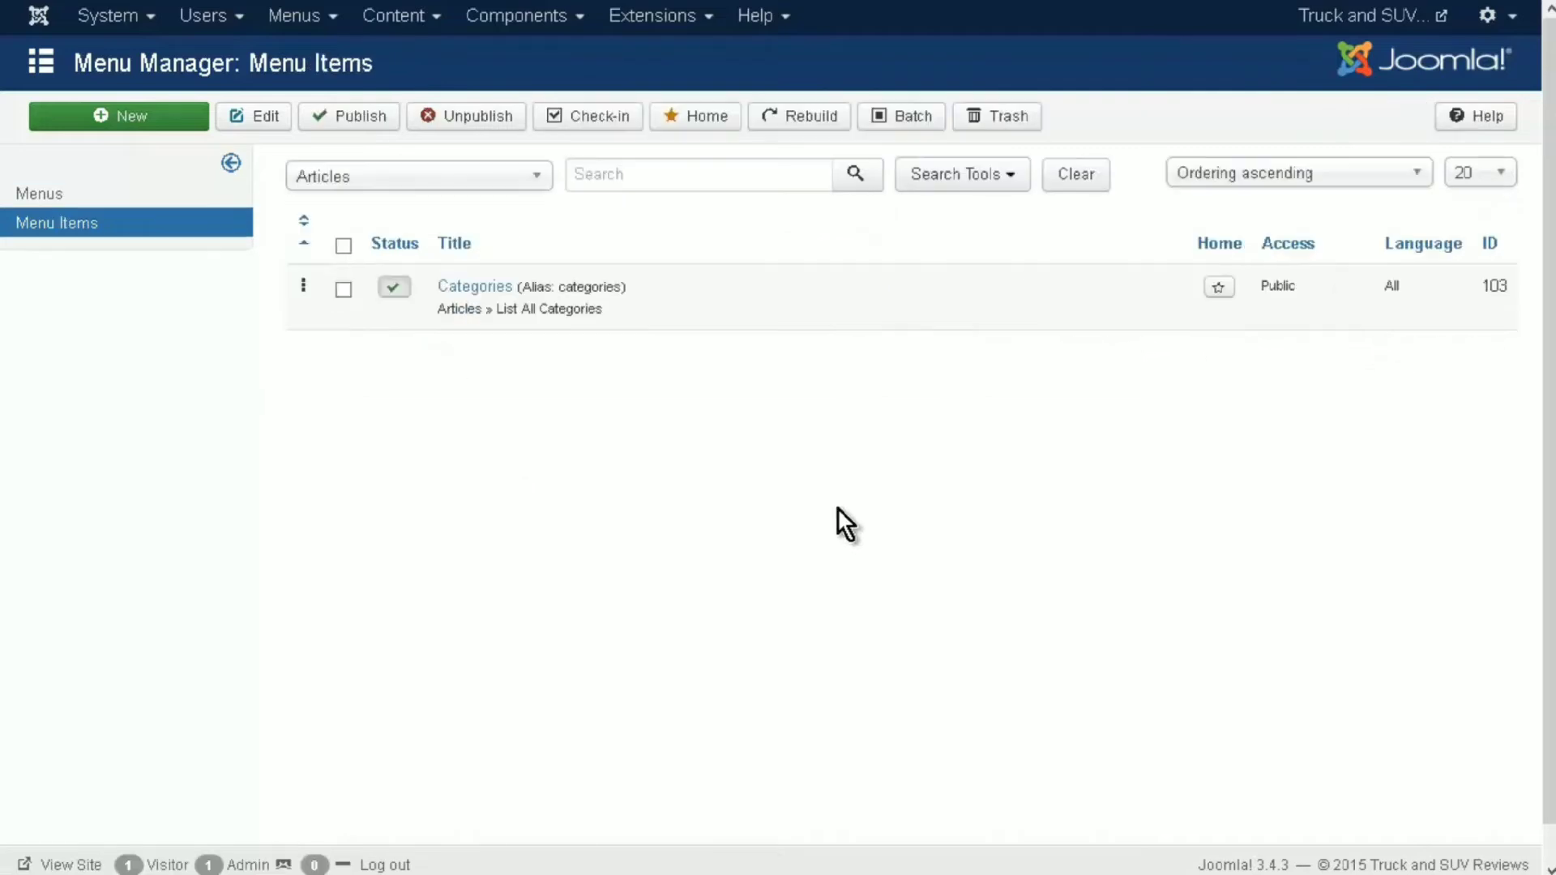
click(485, 291)
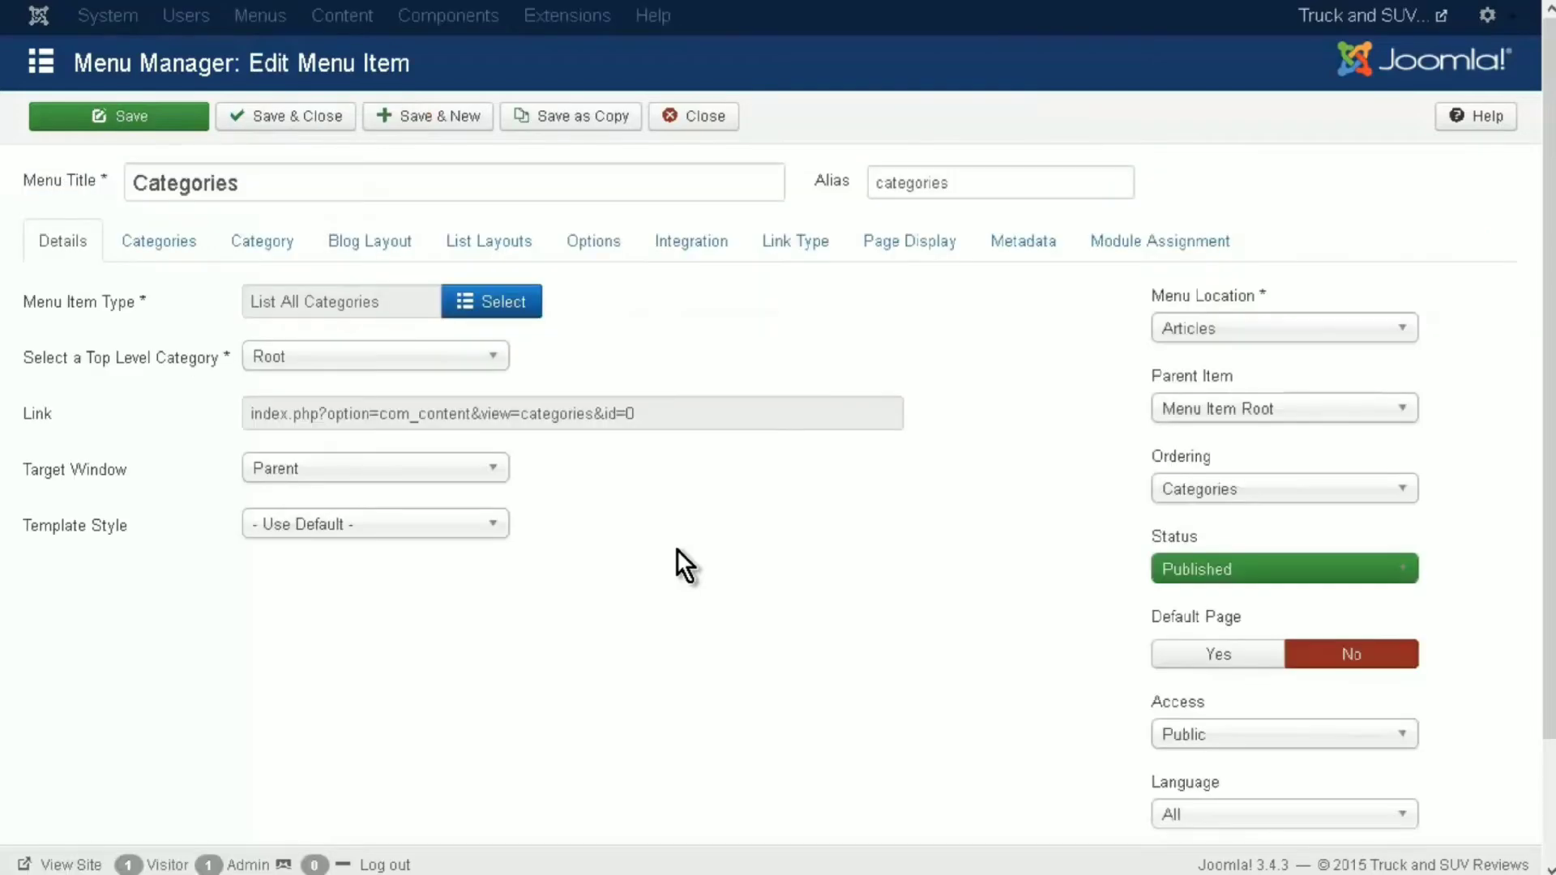
click(512, 308)
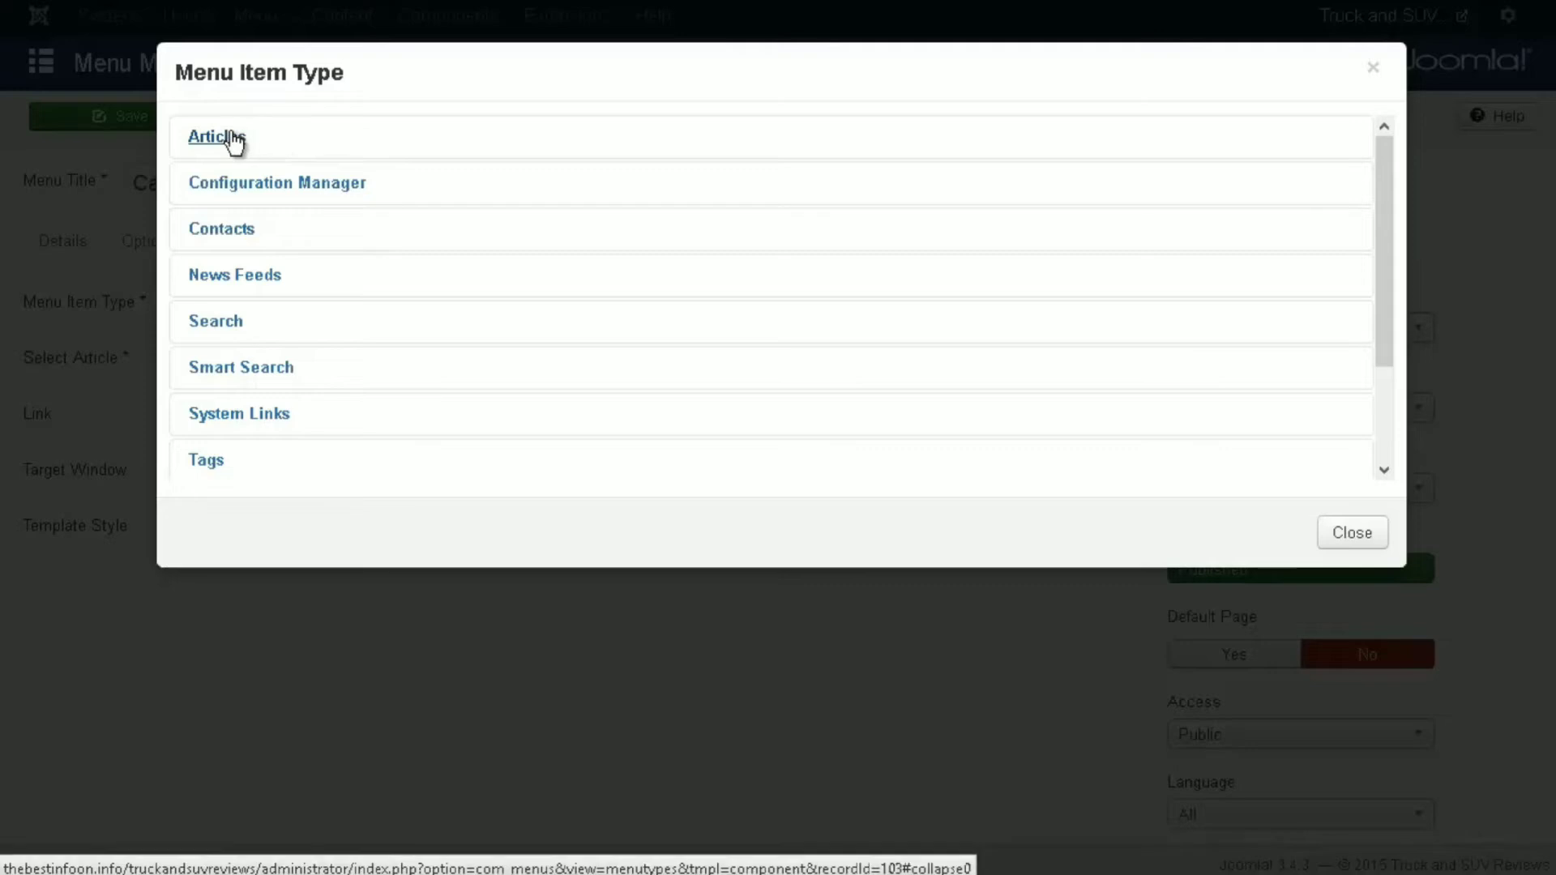
click(230, 140)
scroll(270, 302, down, 4)
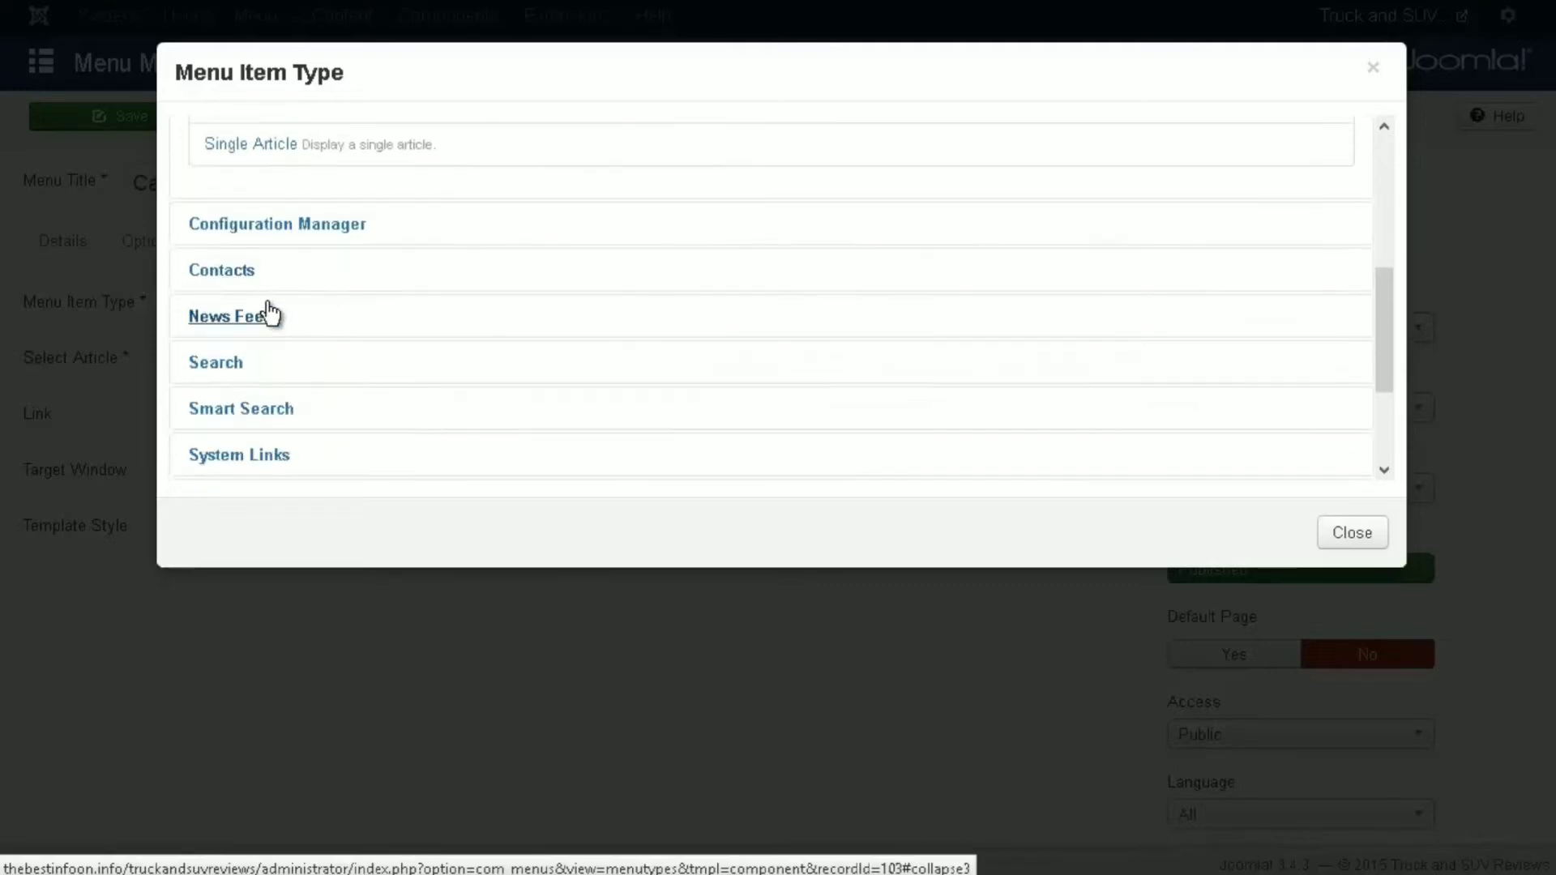
click(275, 148)
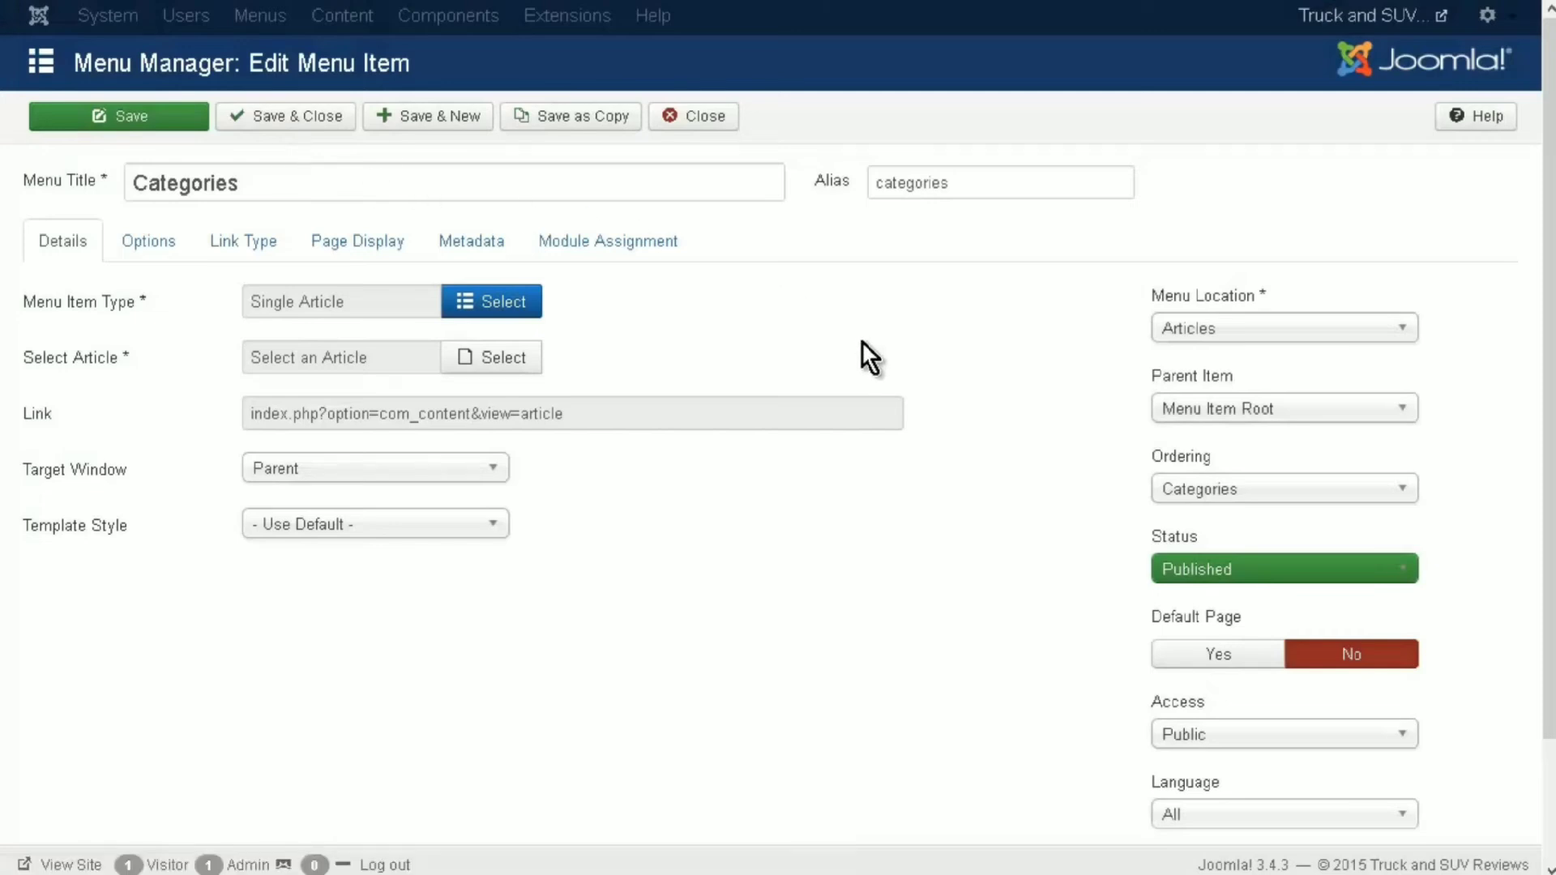
click(468, 363)
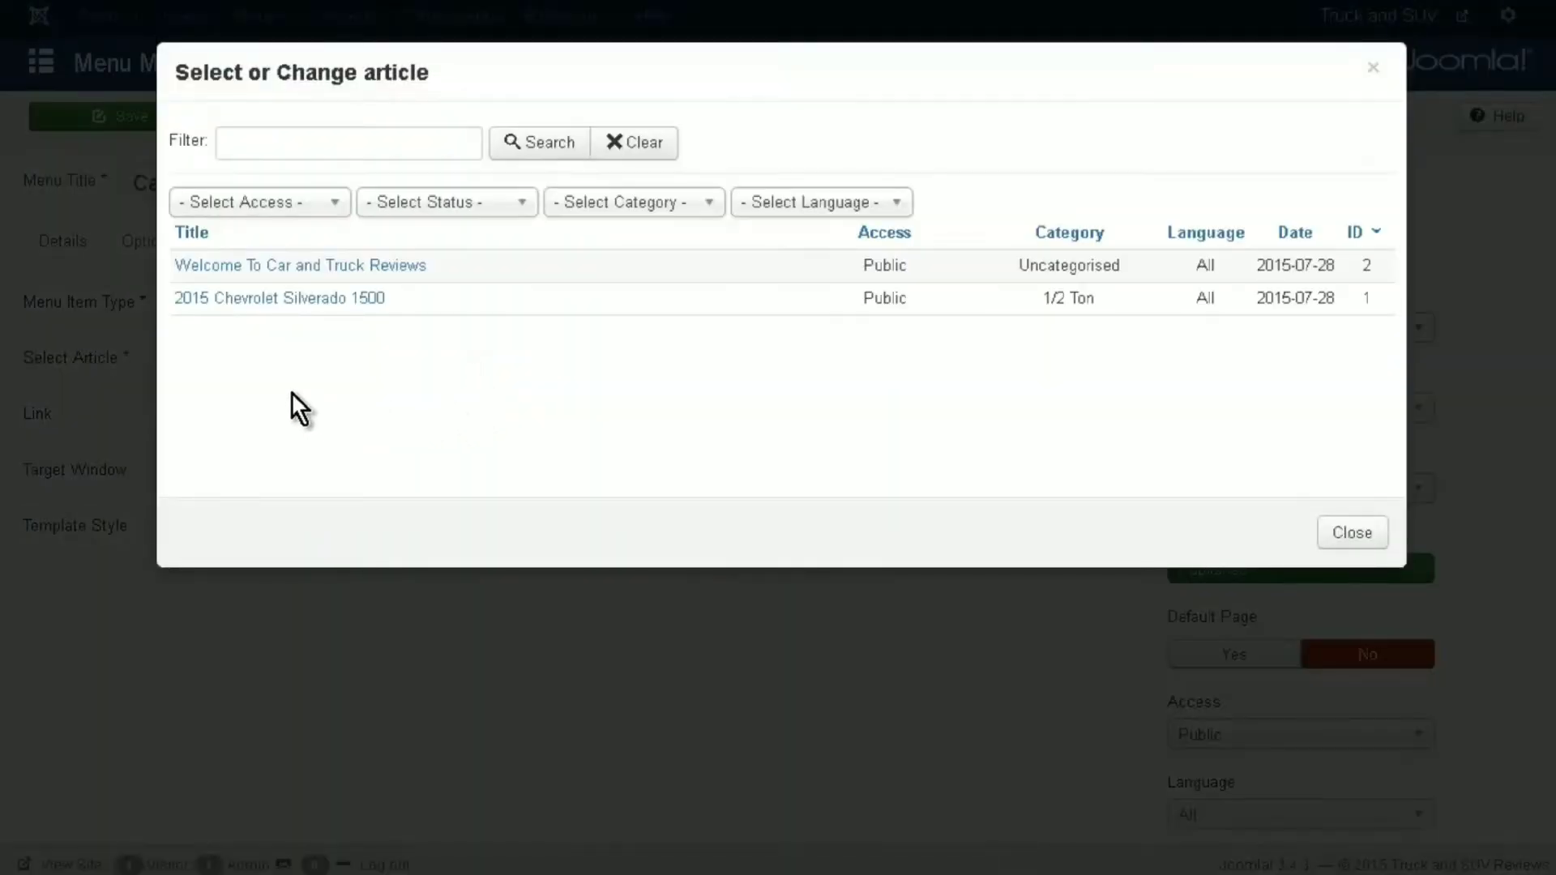
click(276, 299)
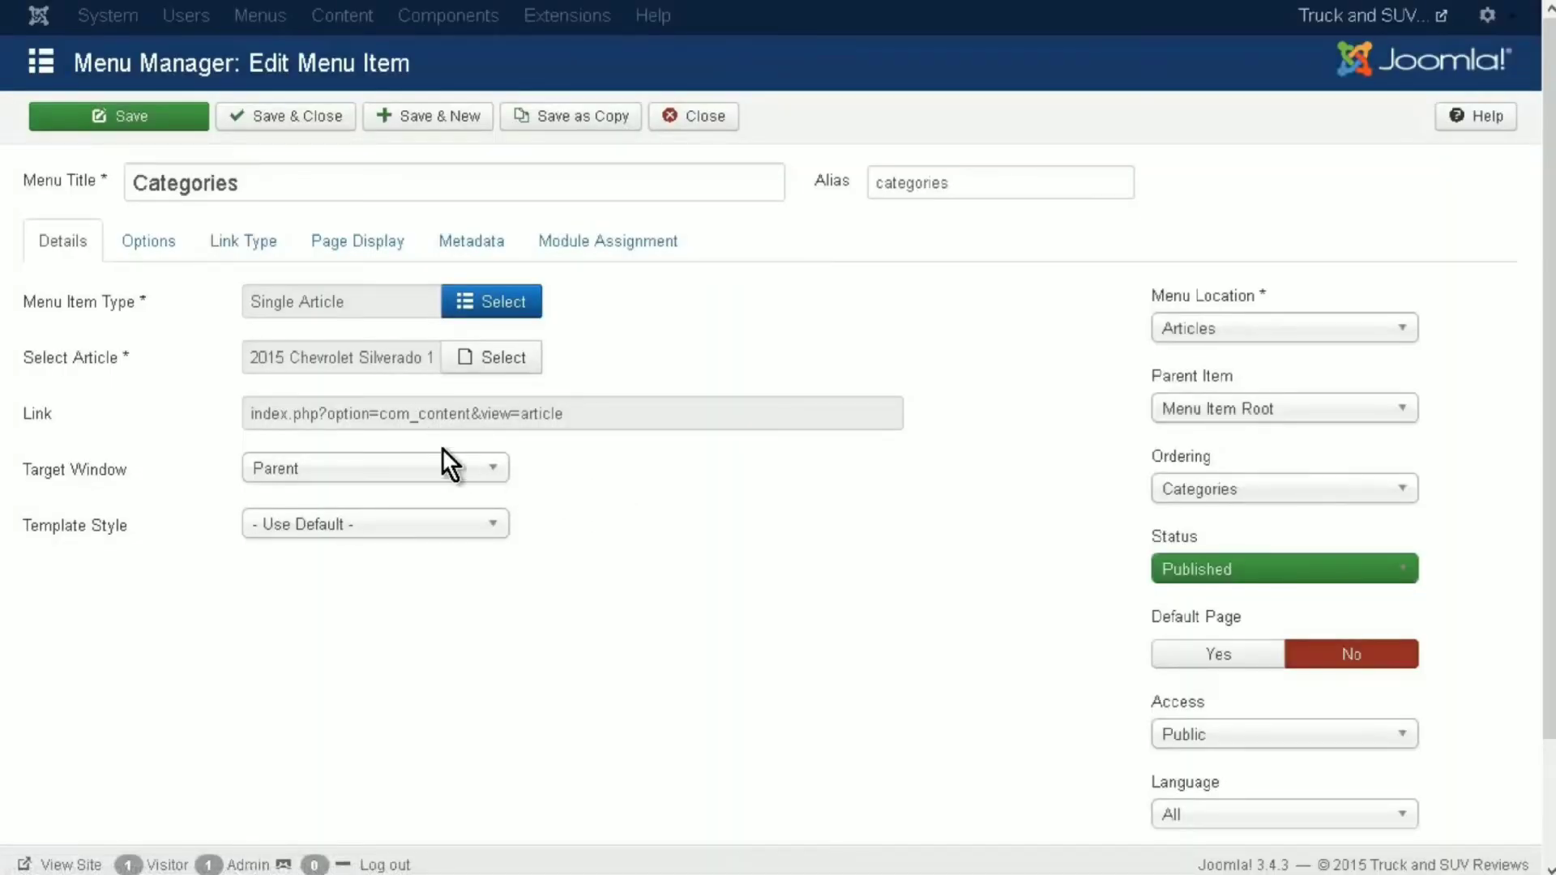
- Hide the author and the create, modify and publish dates, set Link Author to No, and save and close the menu item
click(164, 245)
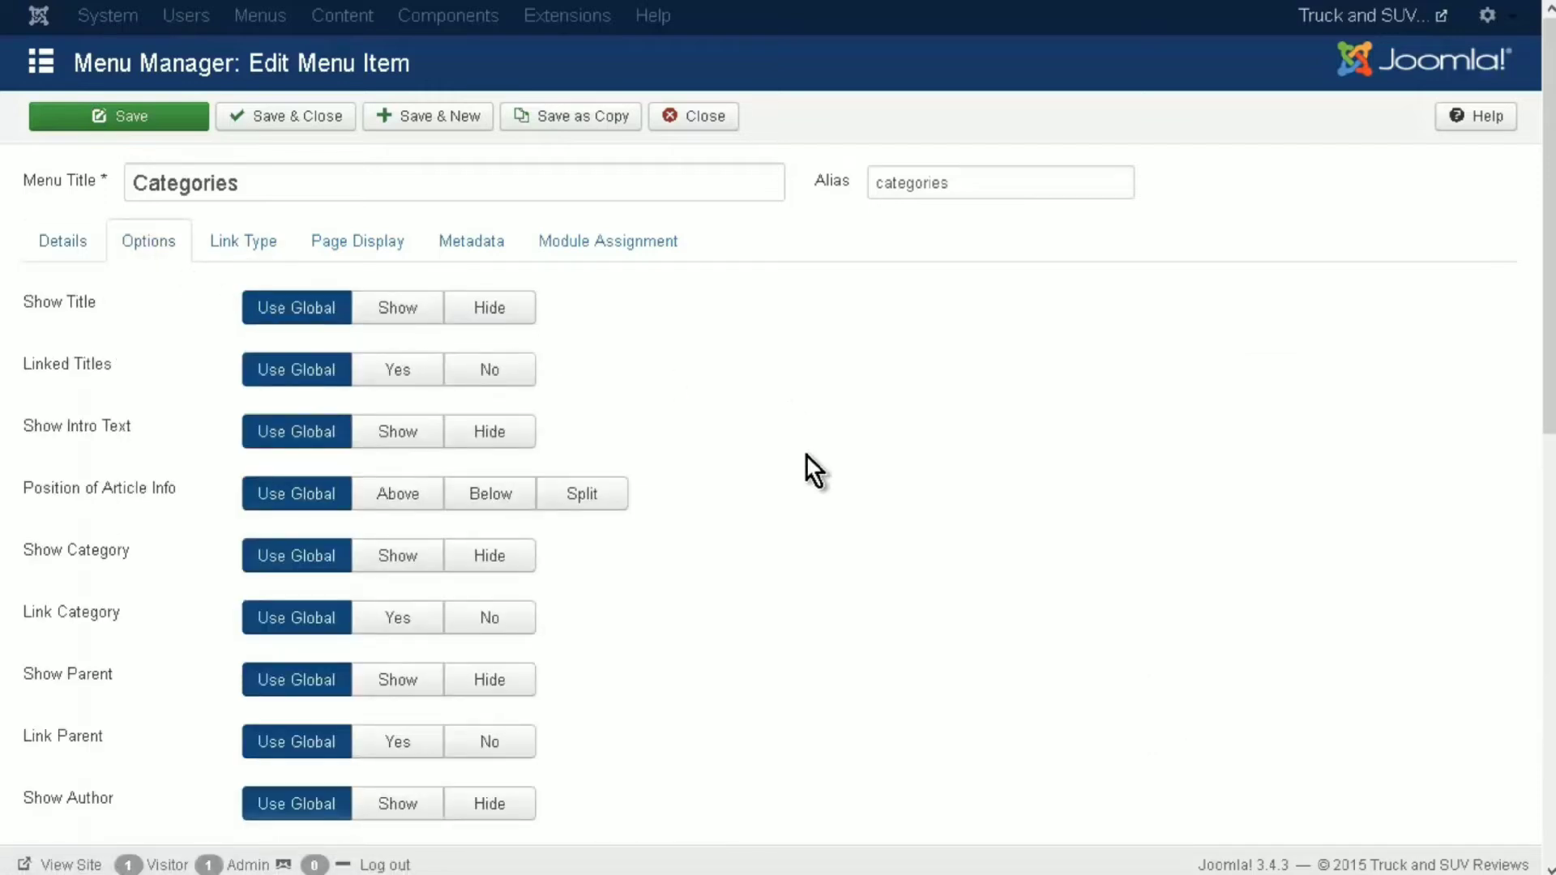
scroll(806, 455, down, 4)
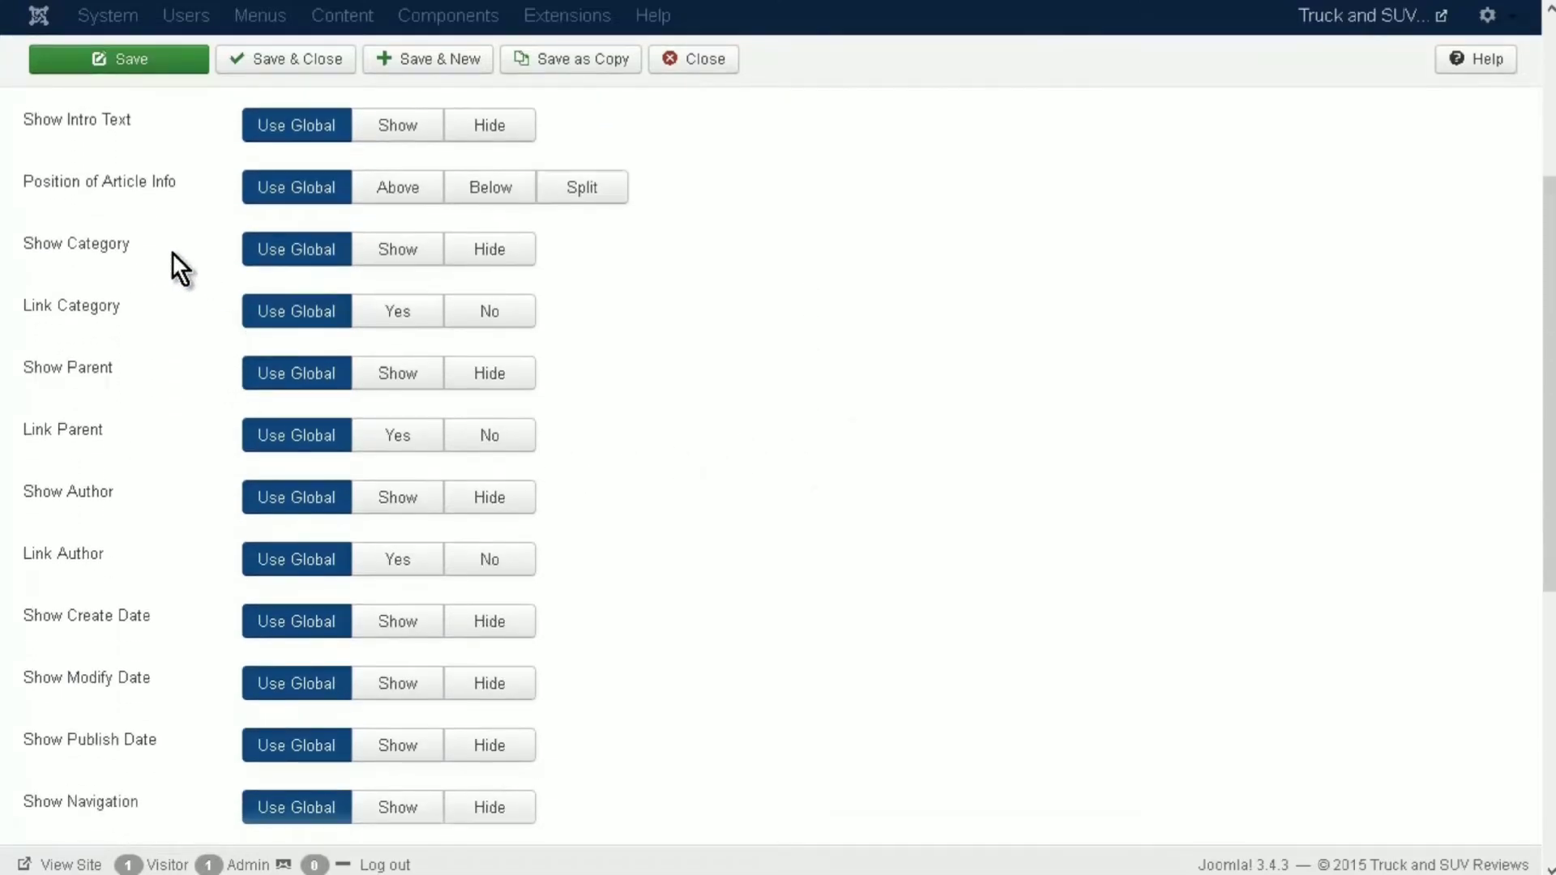
scroll(572, 305, down, 4)
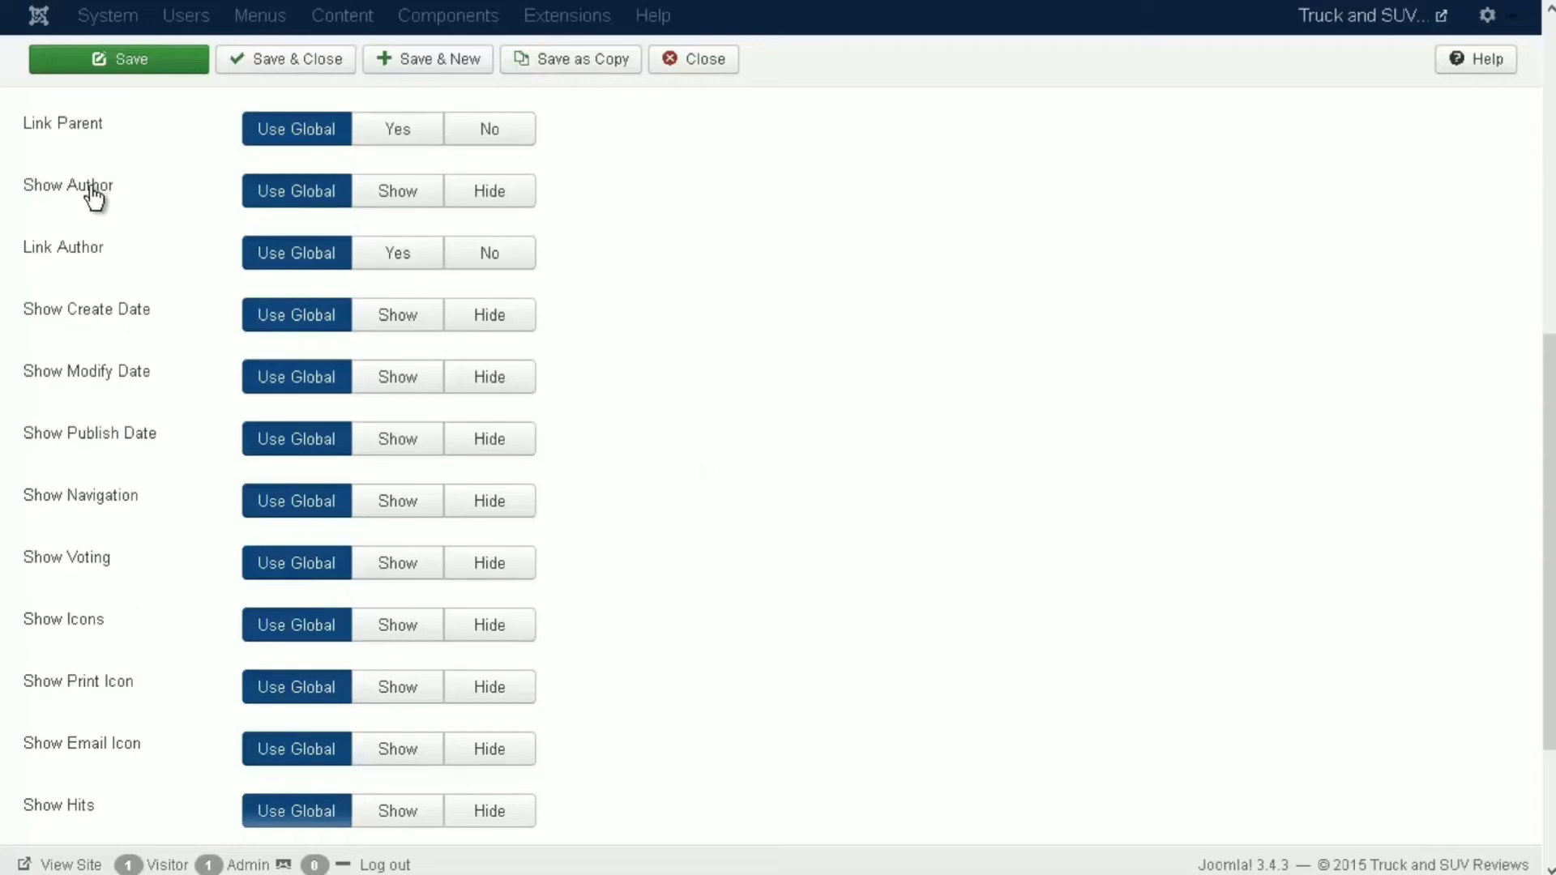
click(503, 198)
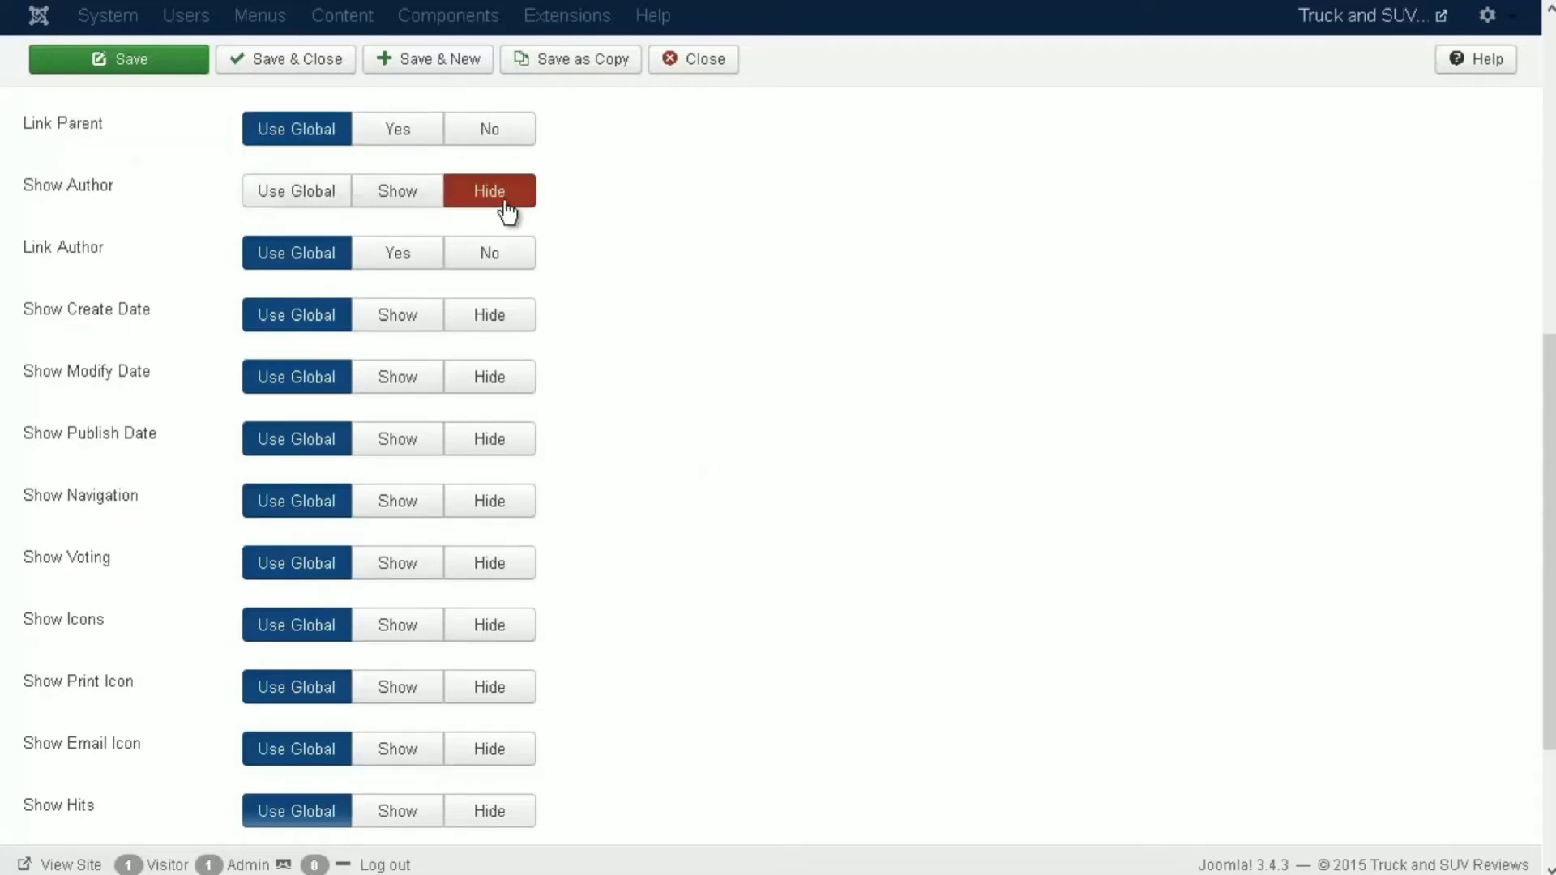
click(512, 261)
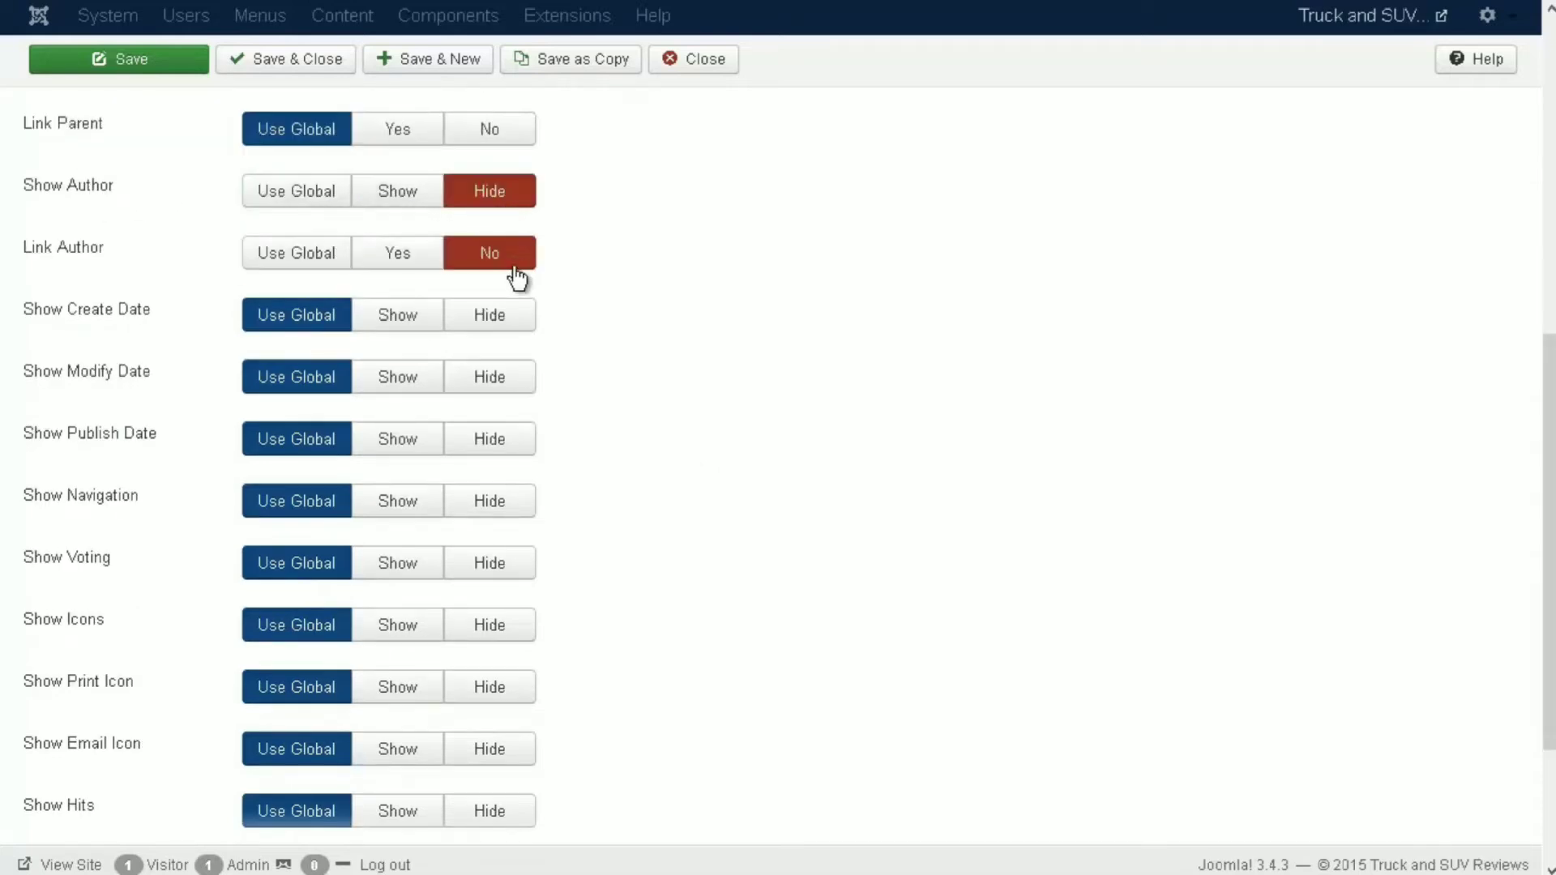
click(513, 322)
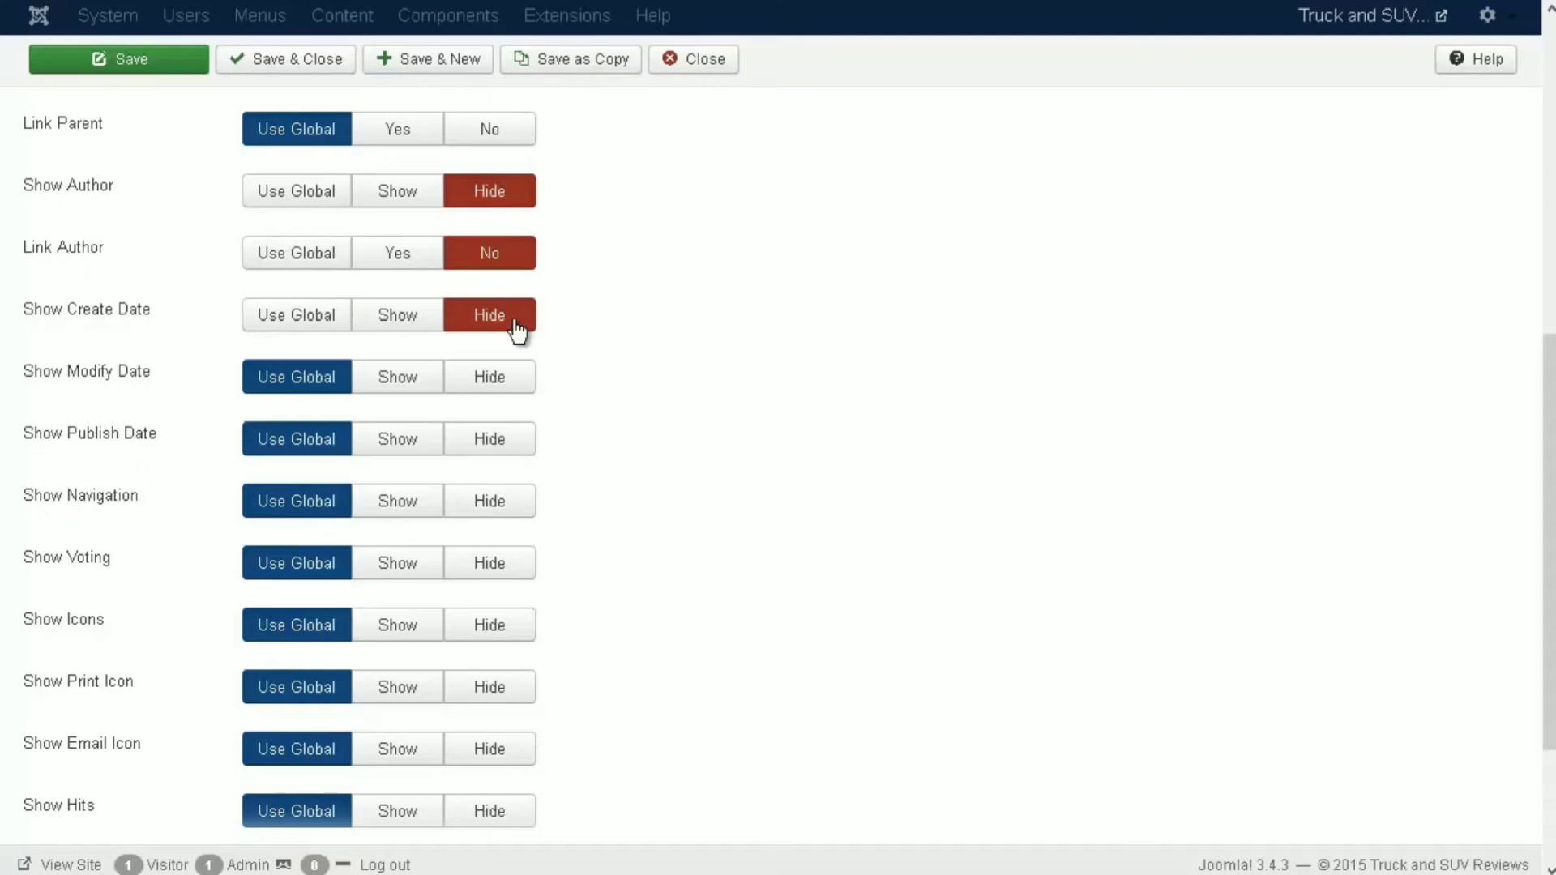
click(513, 386)
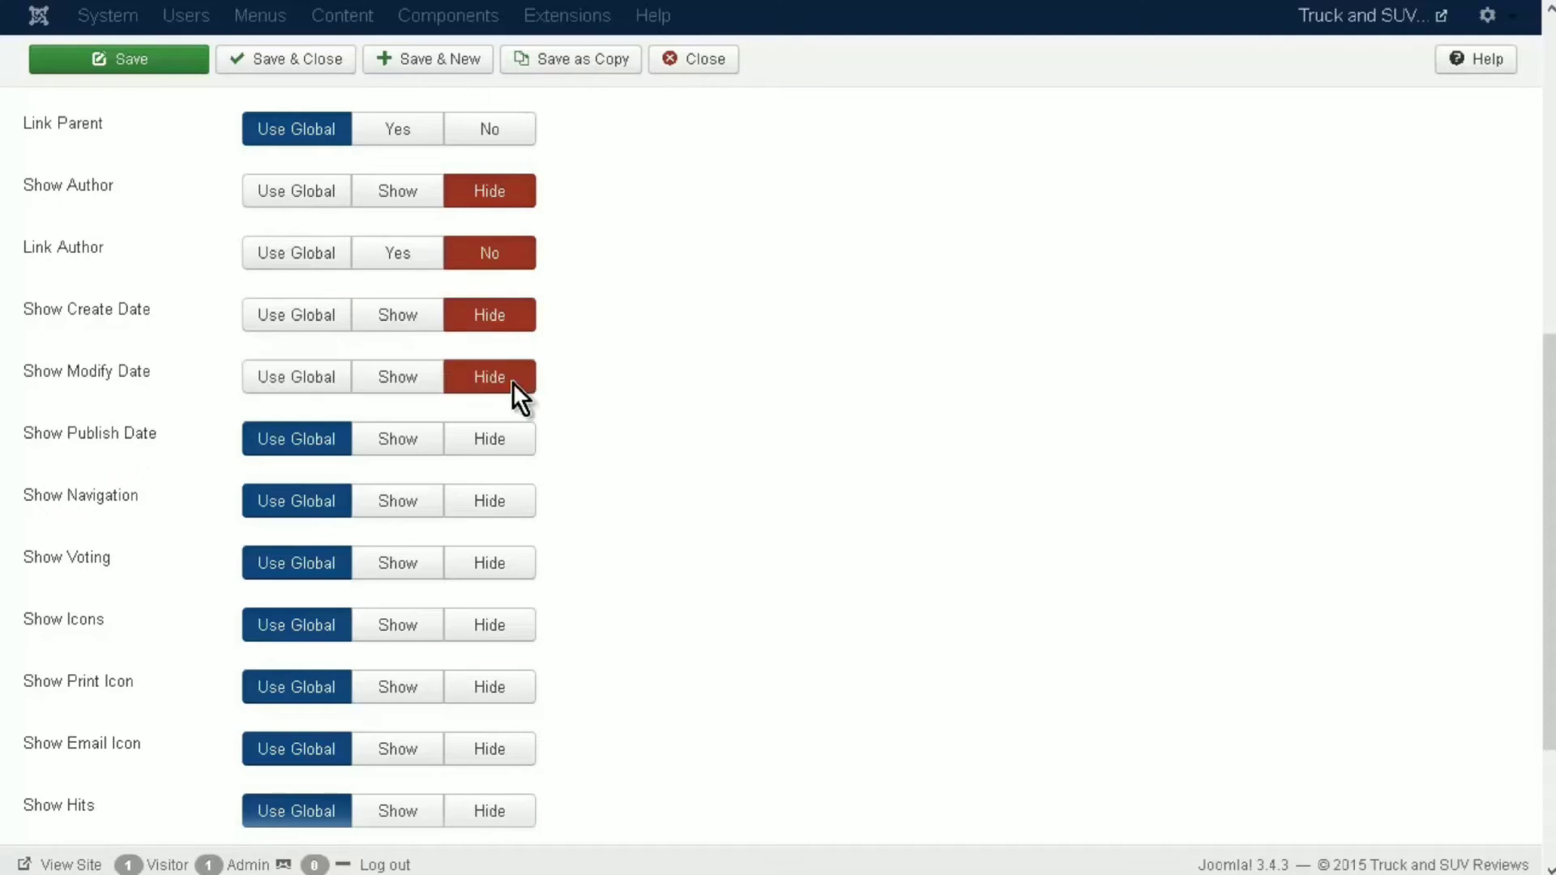
click(506, 455)
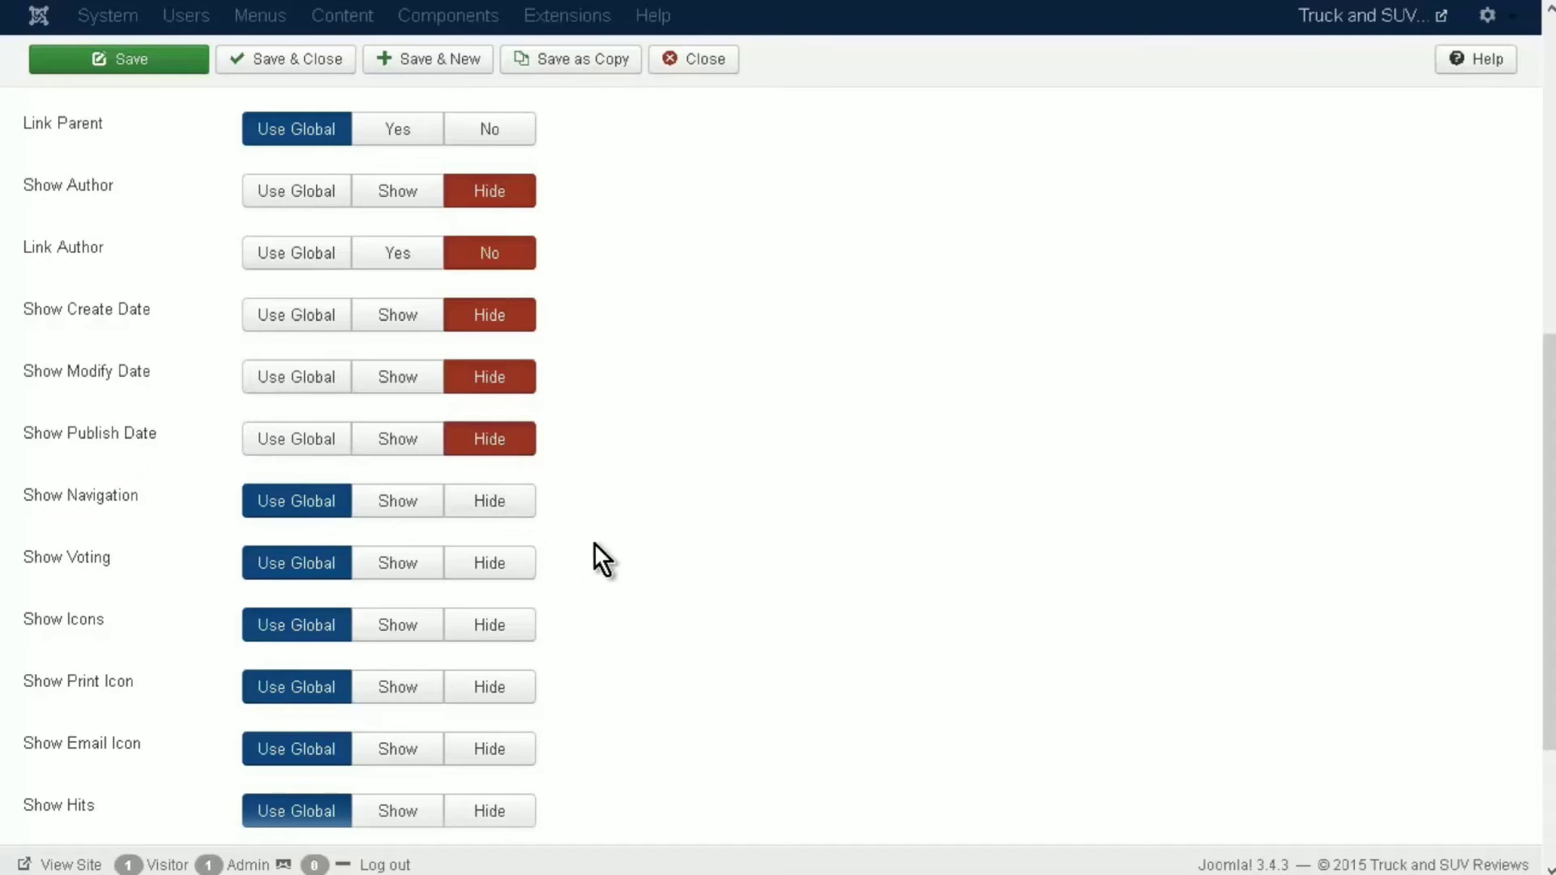
scroll(654, 494, up, 8)
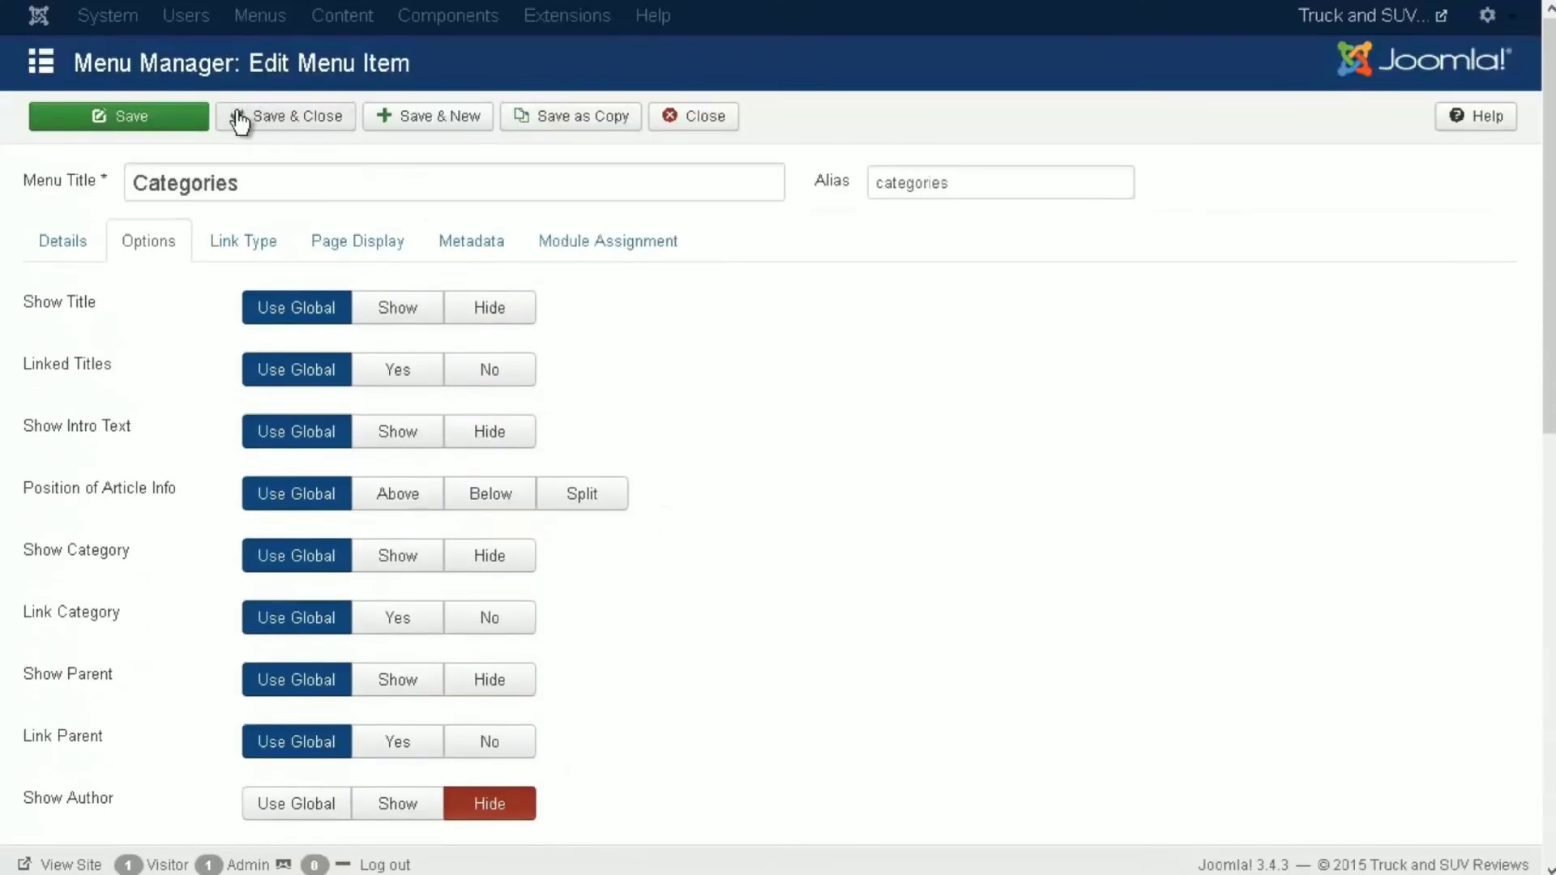
click(263, 117)
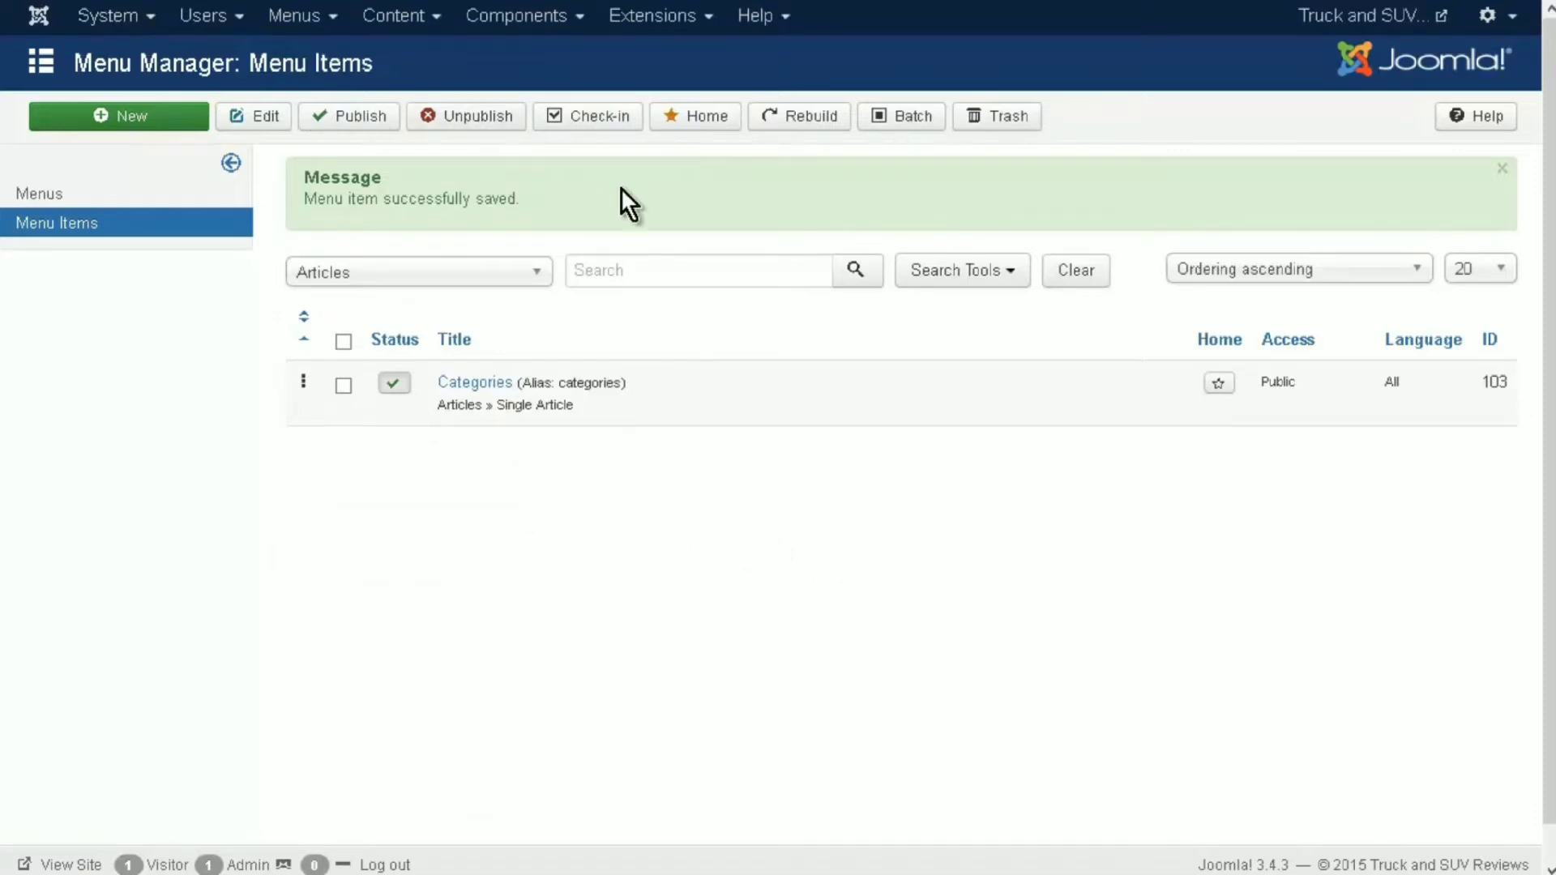
- Retitle the Categories menu item as 2015 Chevrolet Silverado 1500, then save and close it
click(484, 383)
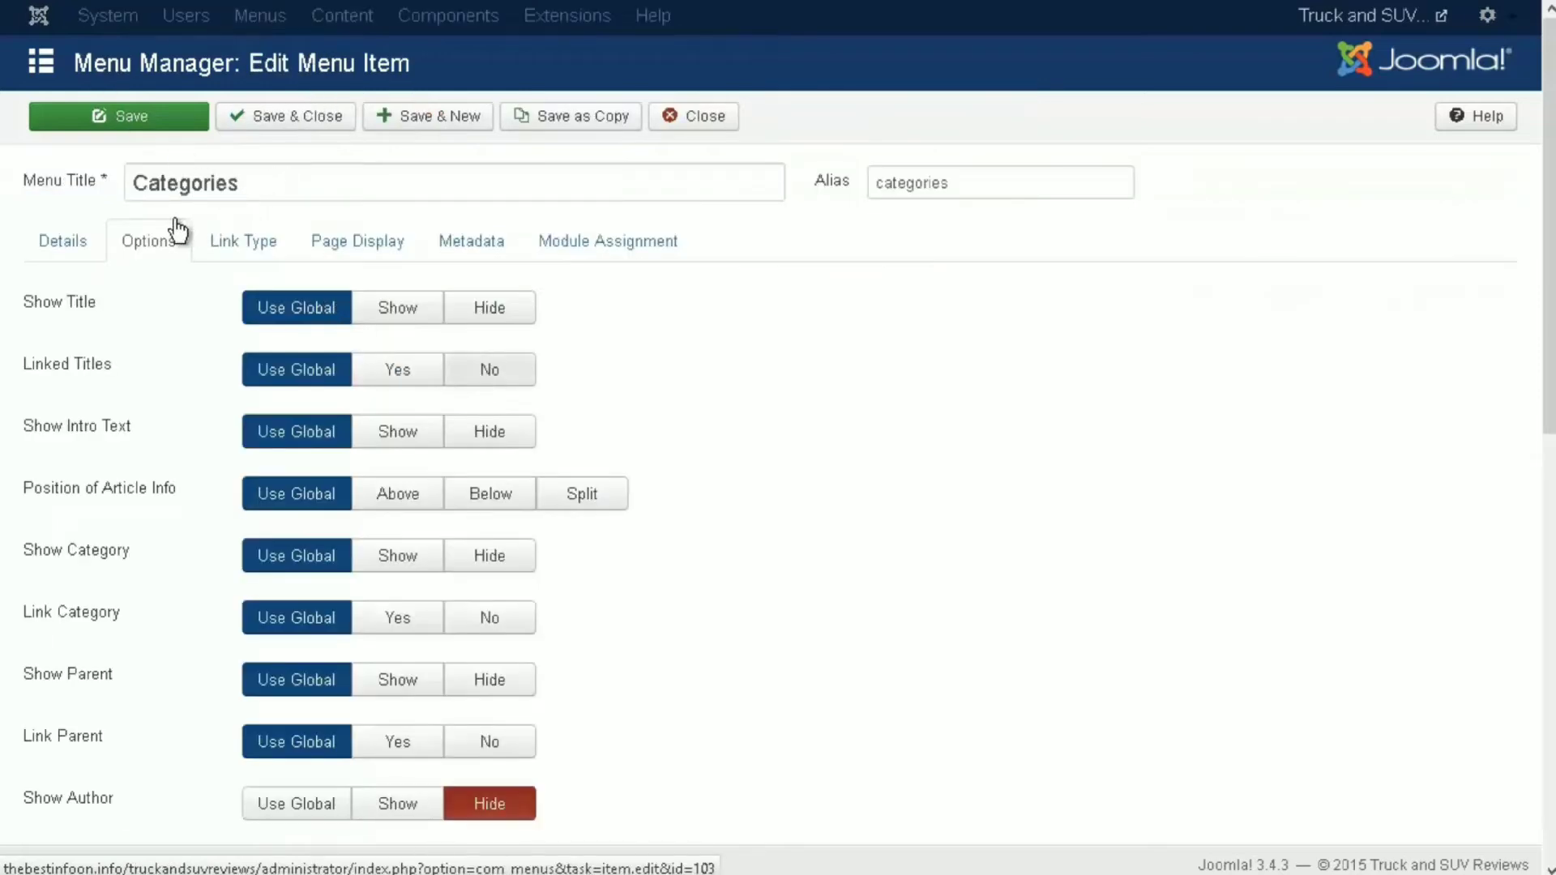
click(340, 180)
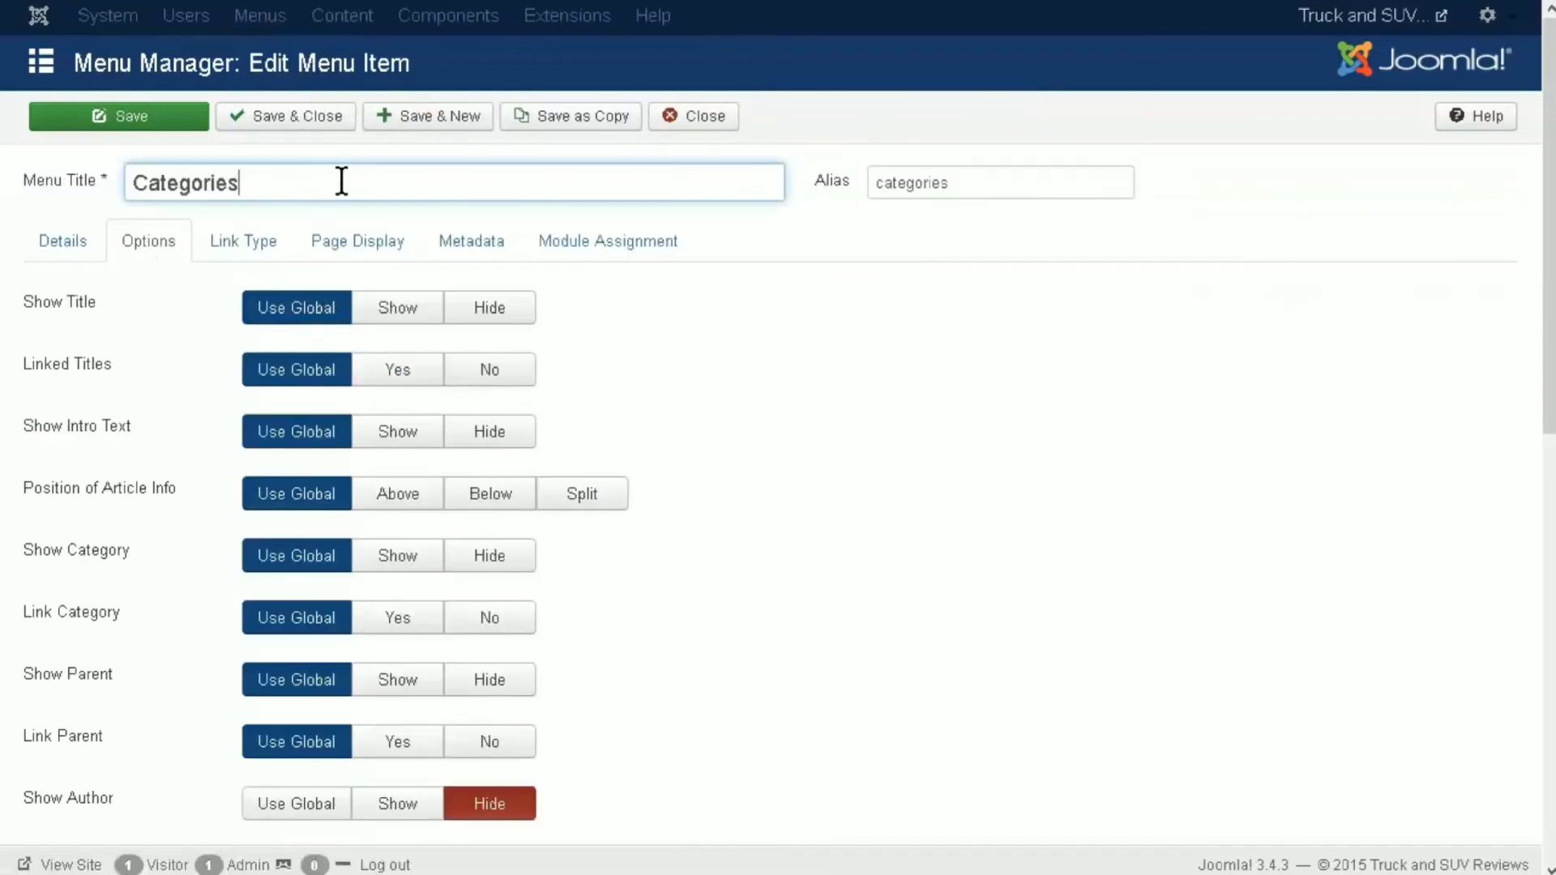
double_click(251, 174)
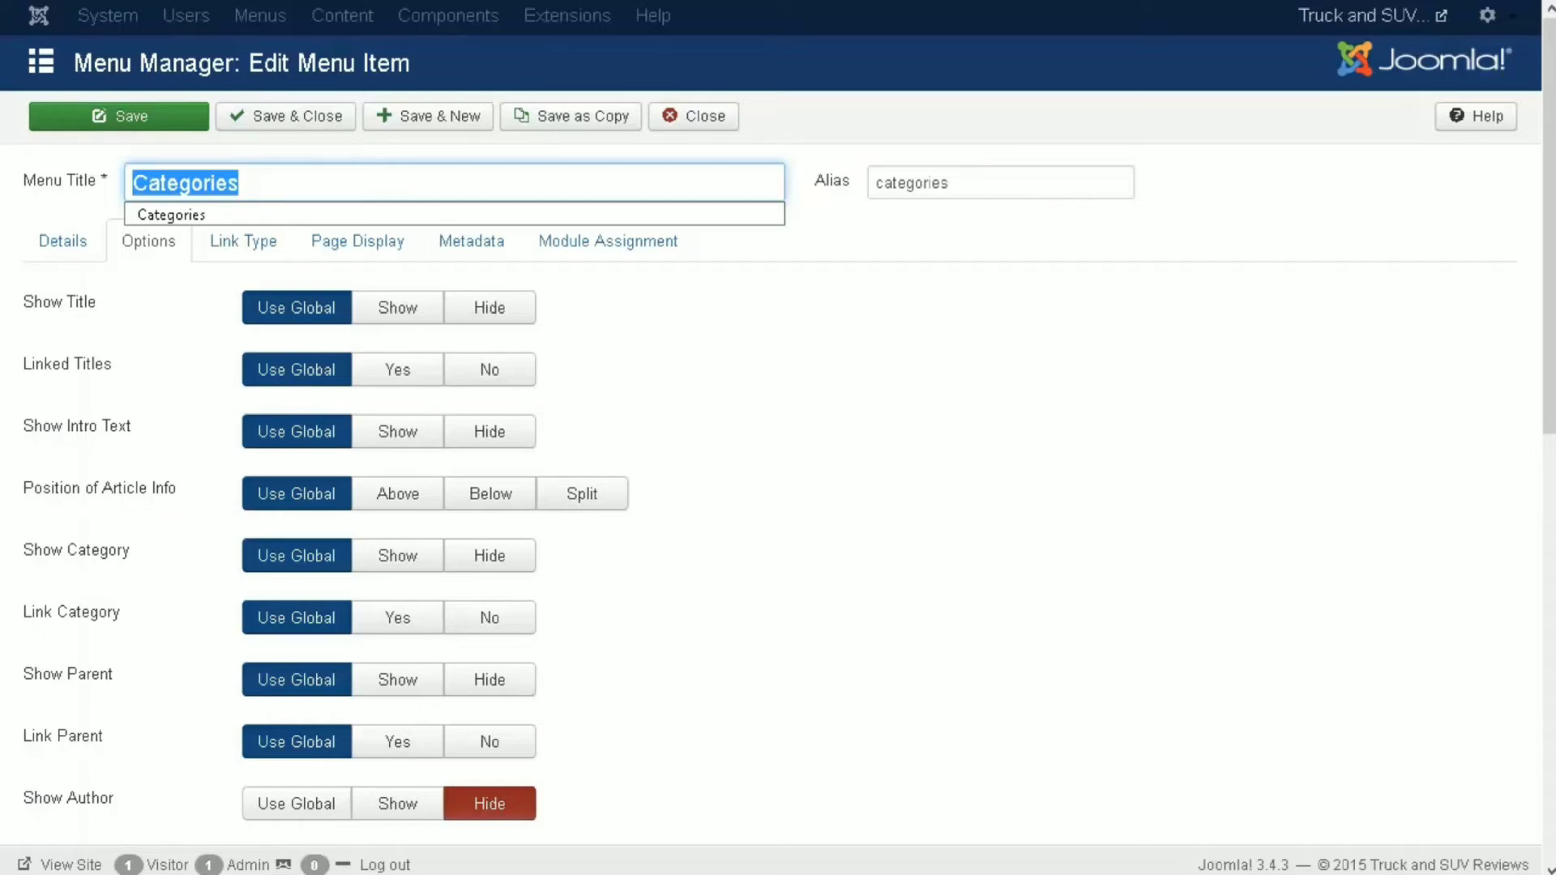
text(2015)
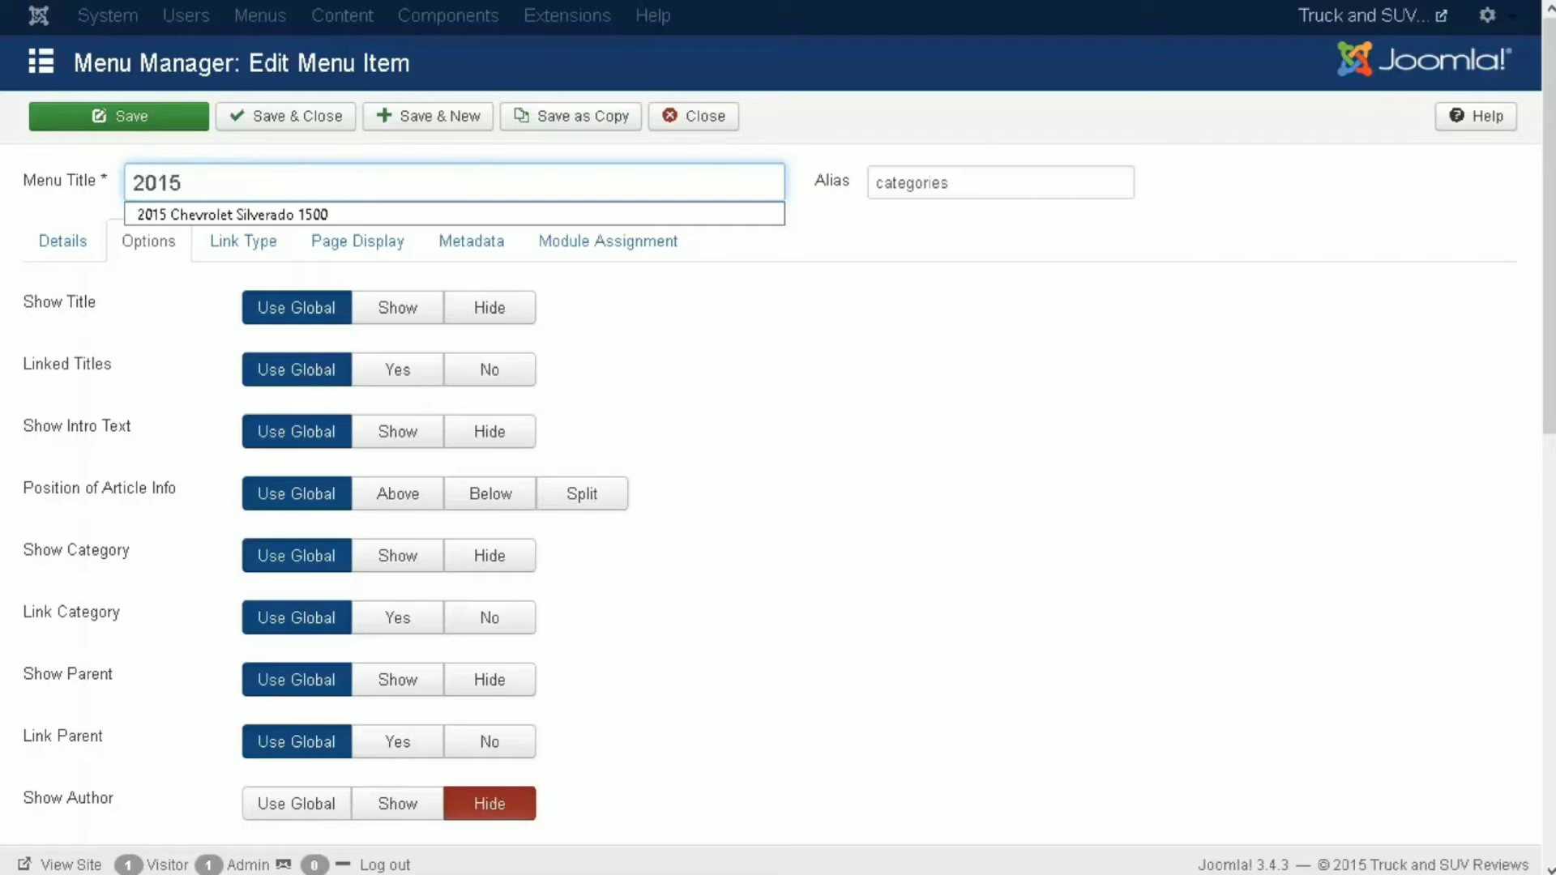
key(Return)
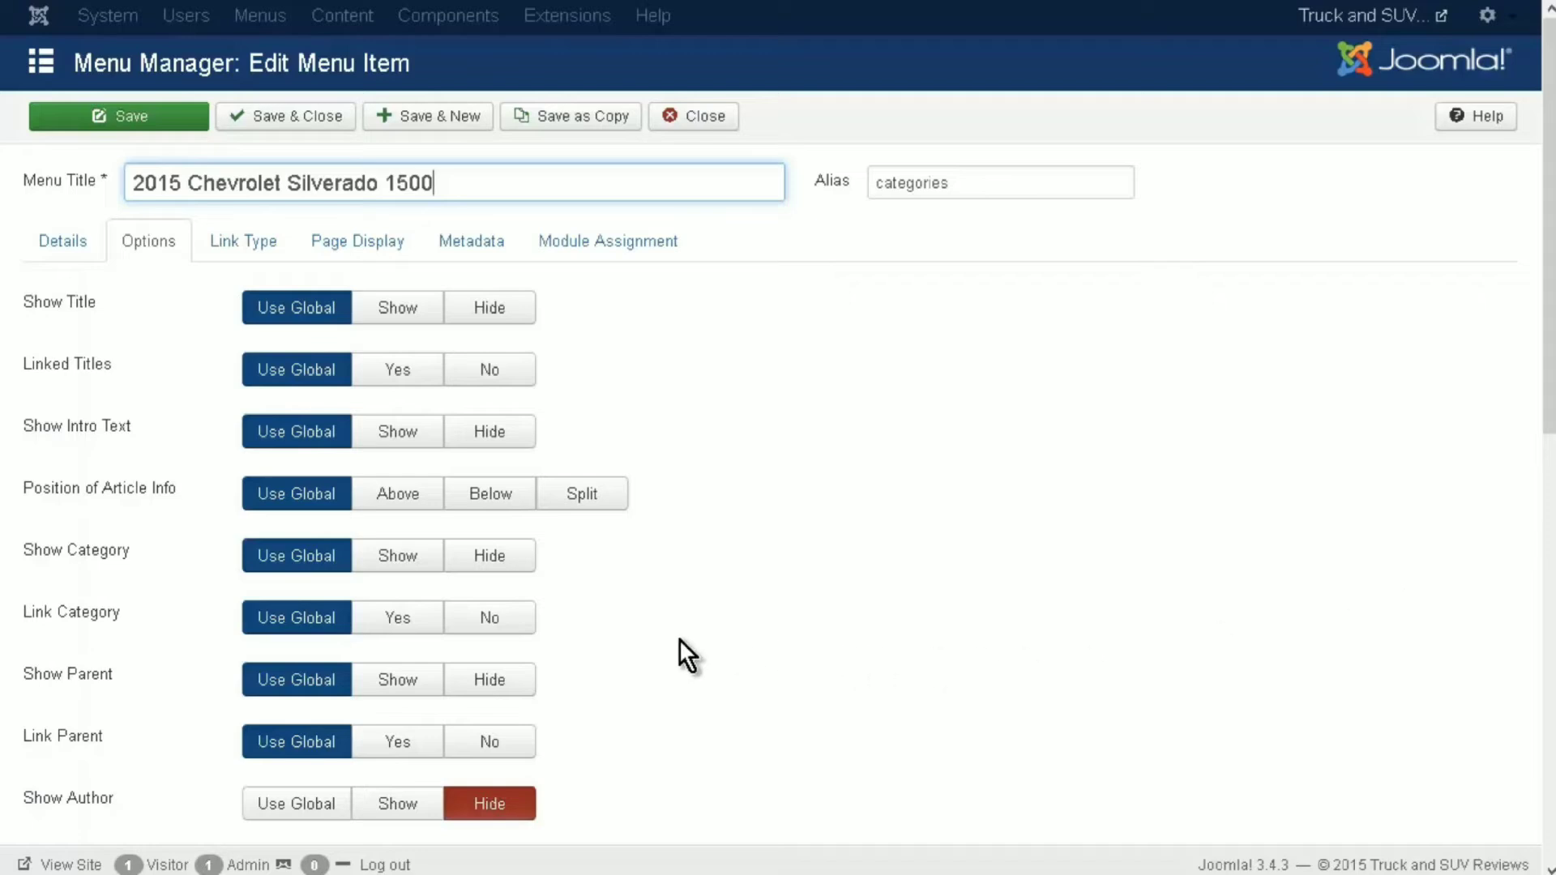
click(248, 119)
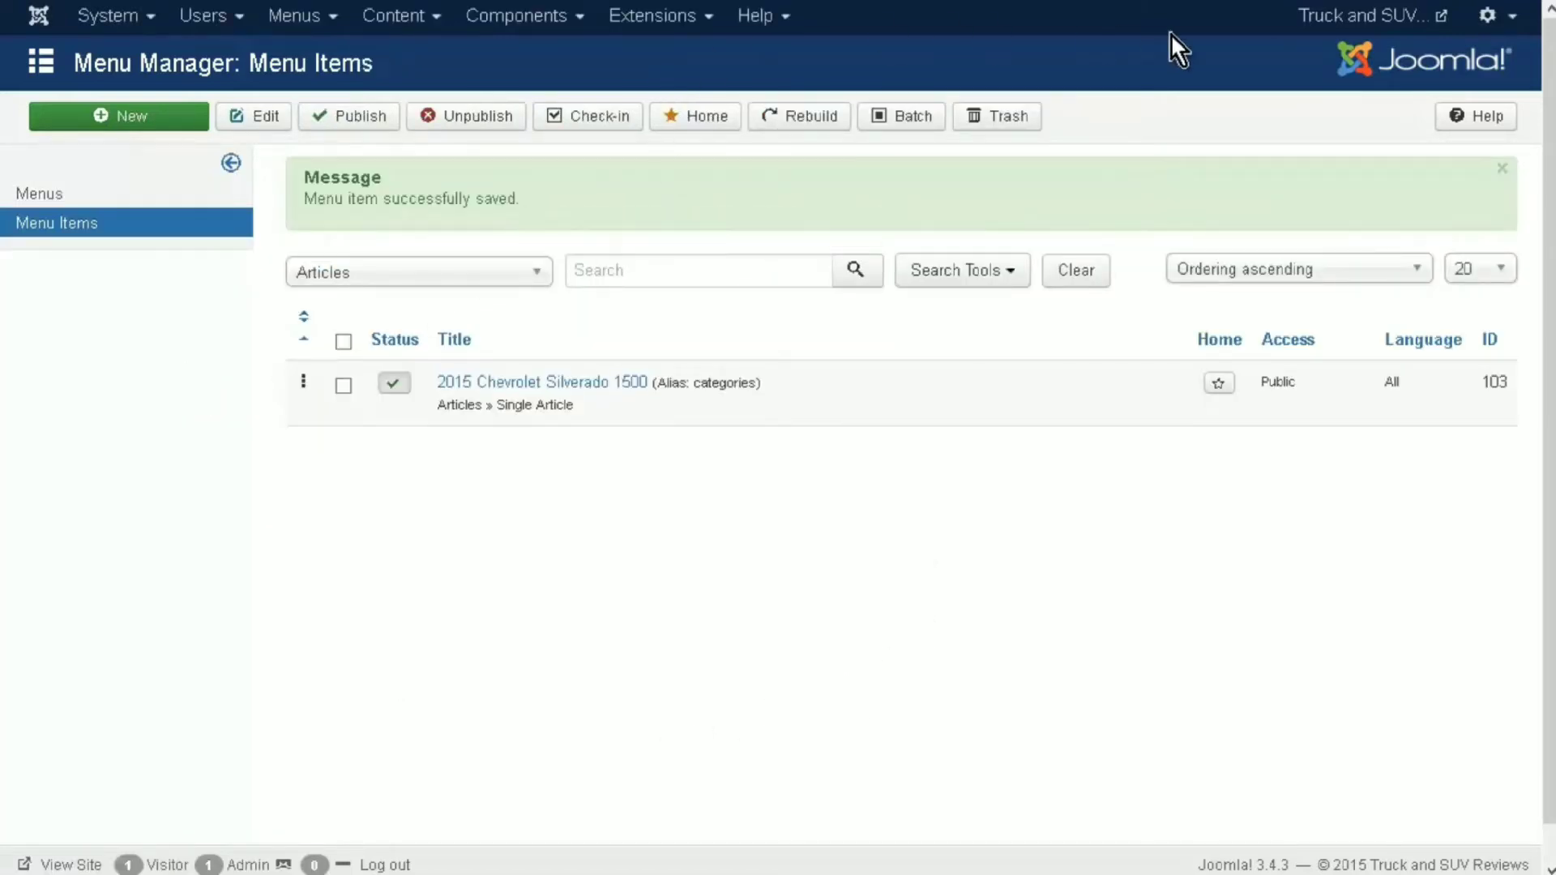
- Open the live site and review the article page linked from the 2015 Chevrolet Silverado 1500 menu item
click(1383, 17)
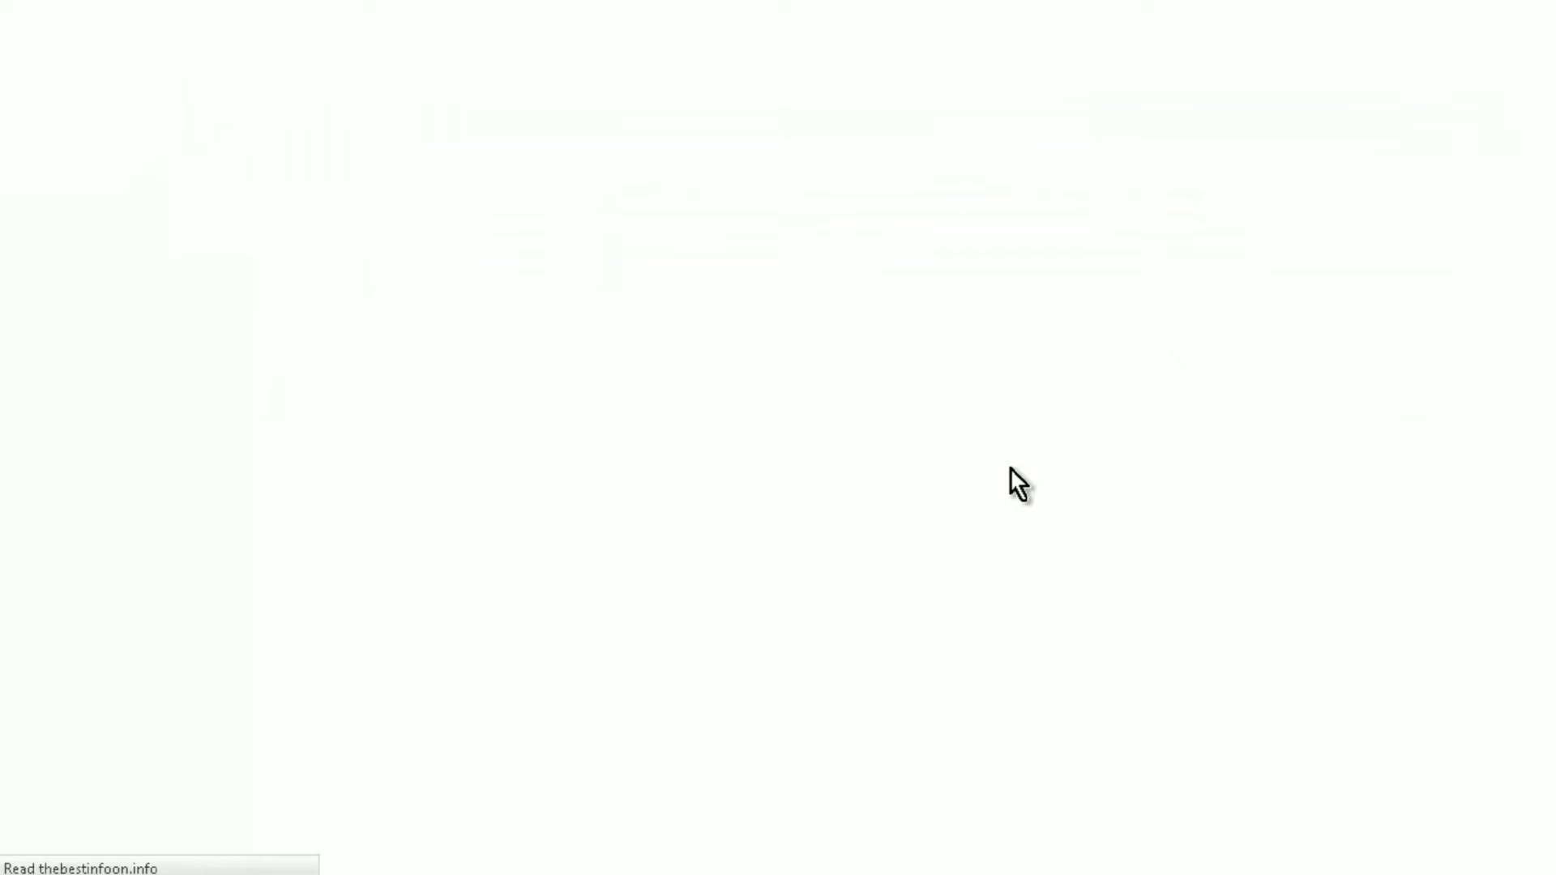
scroll(461, 519, down, 5)
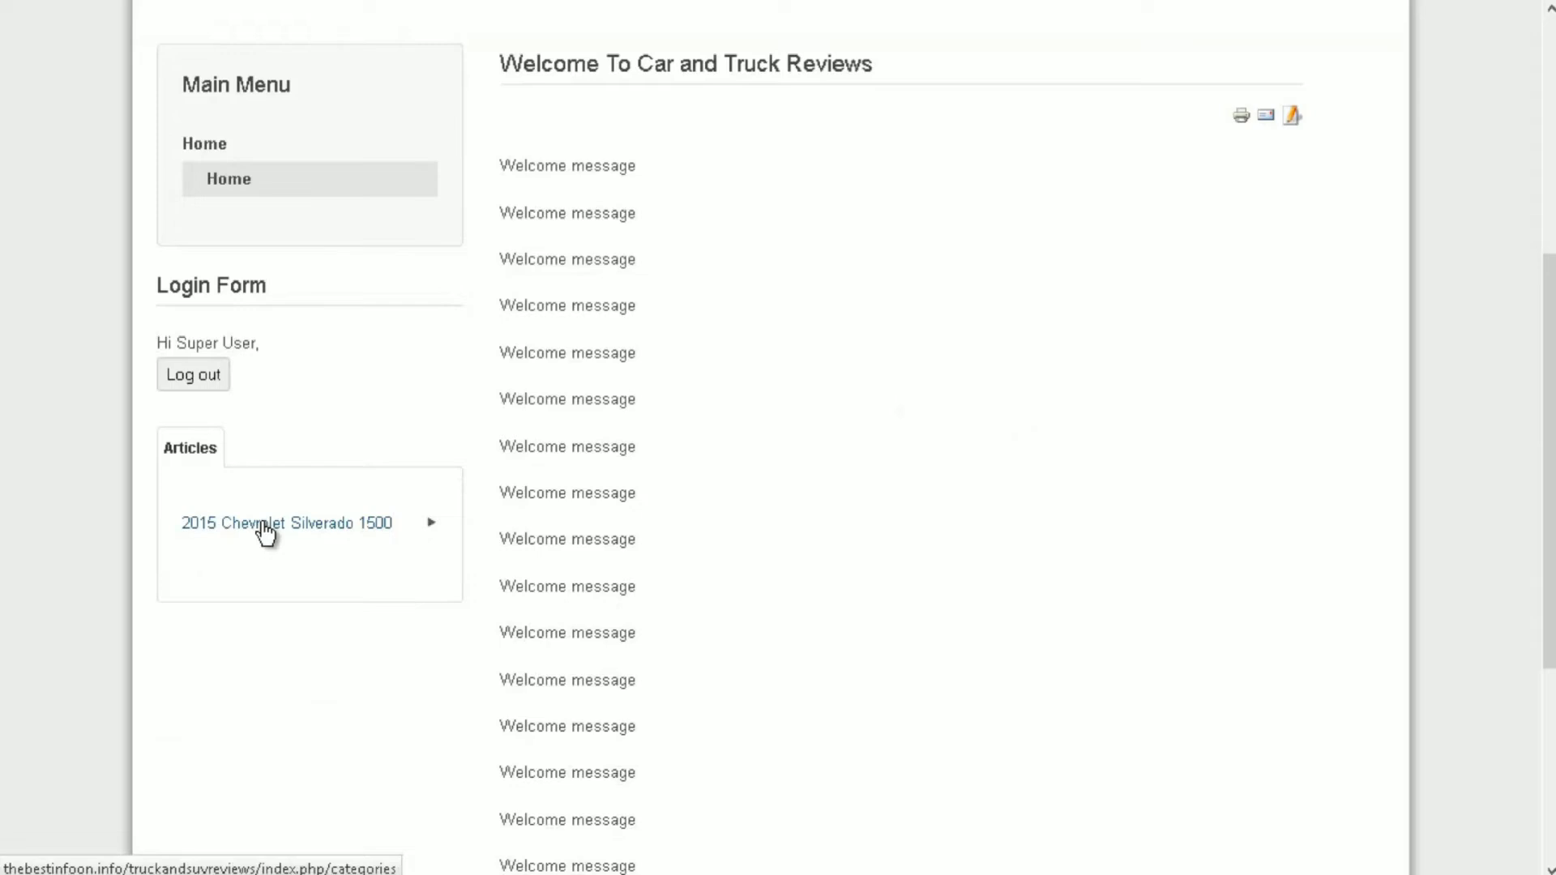
click(265, 525)
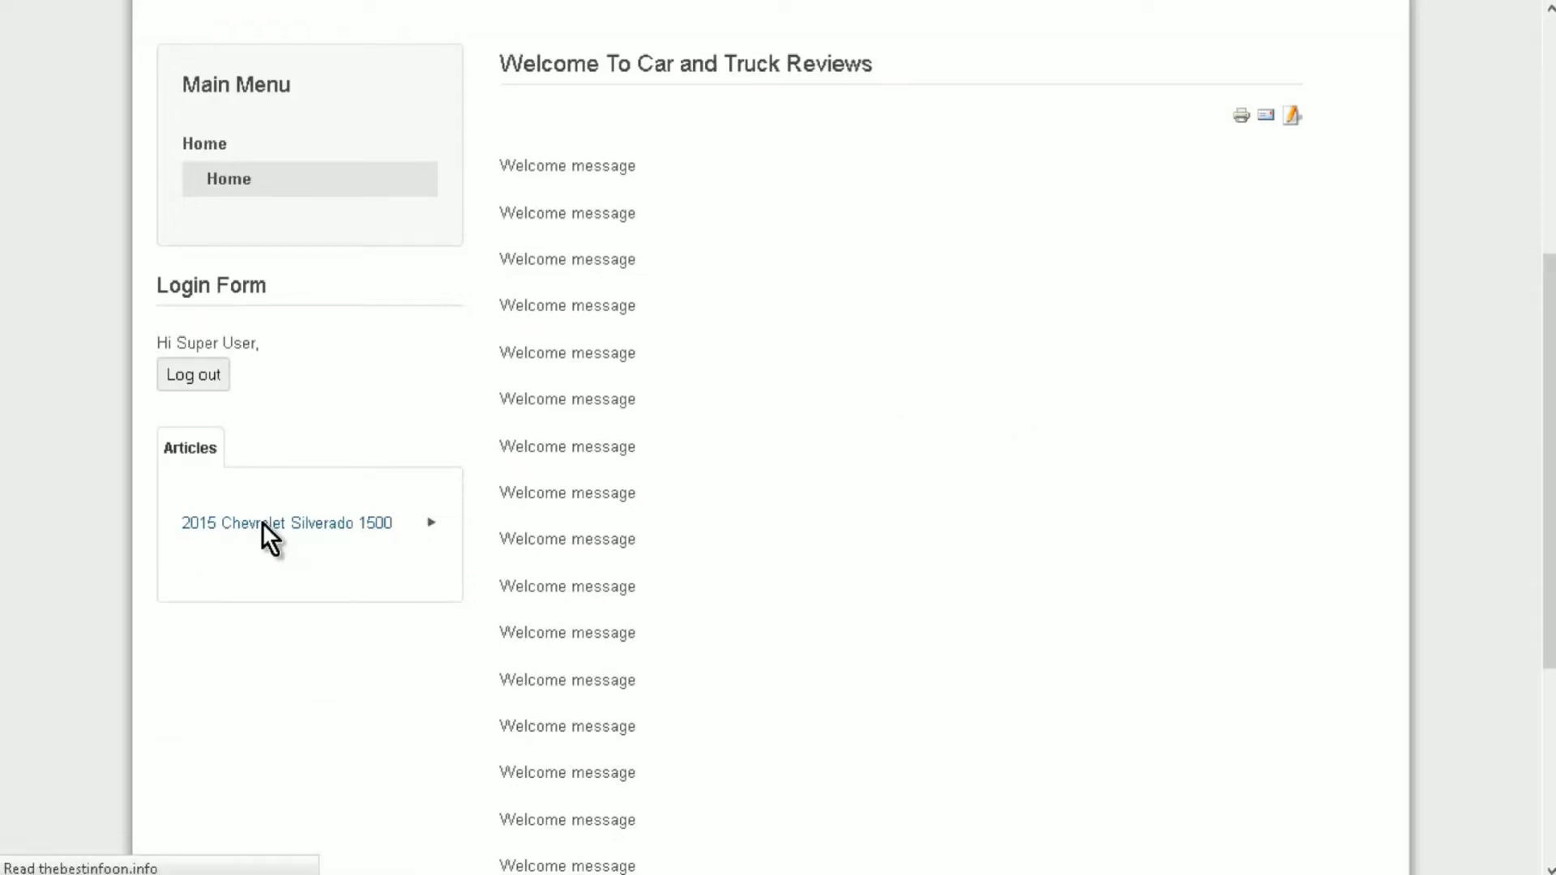
scroll(604, 542, down, 2)
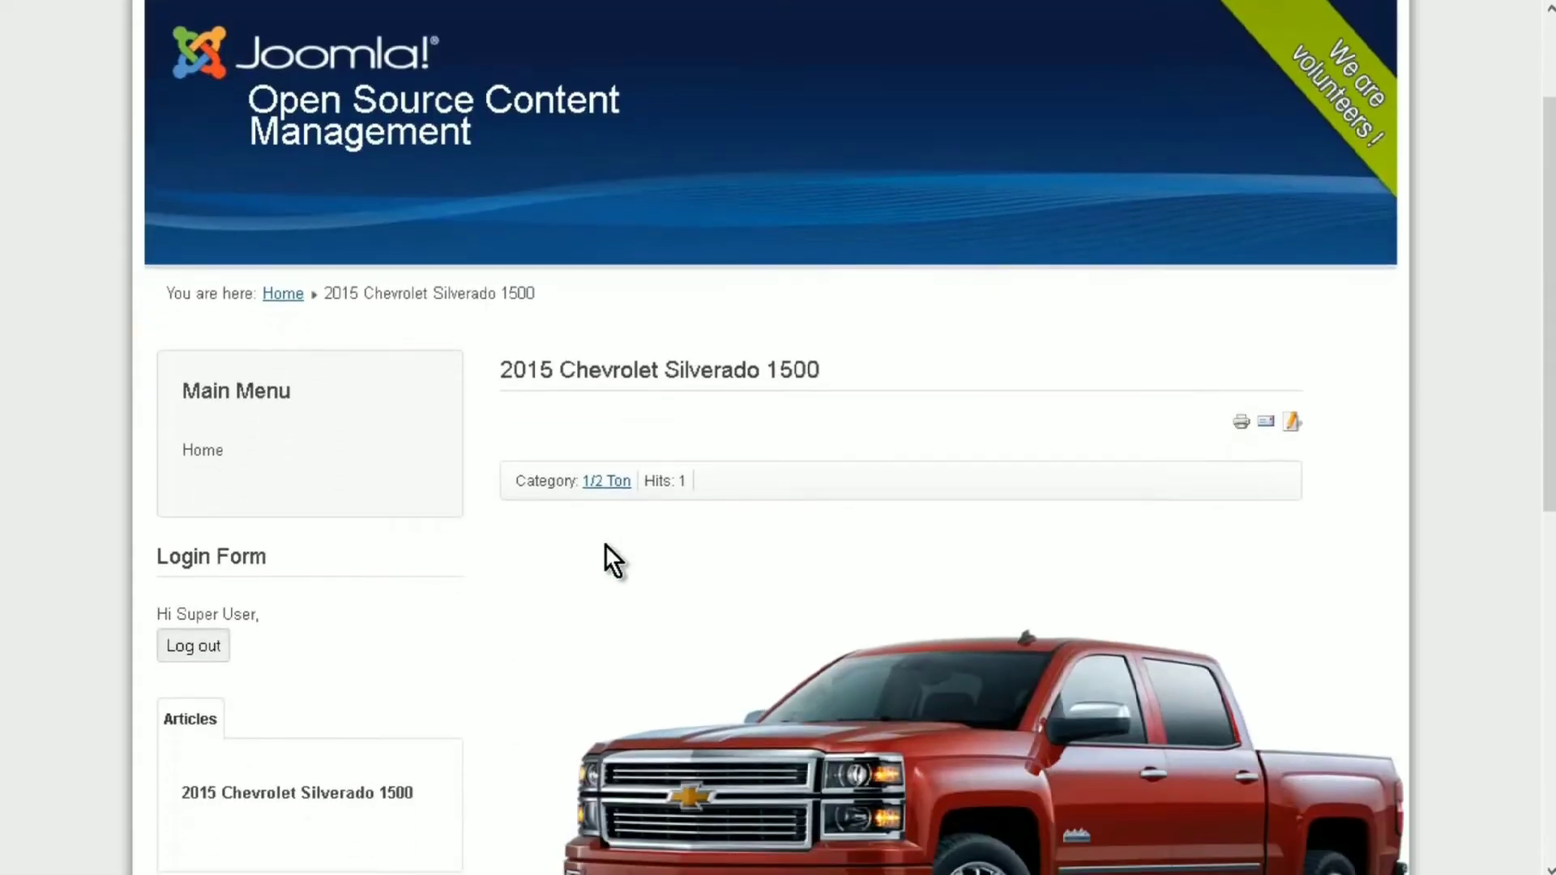
scroll(607, 545, down, 2)
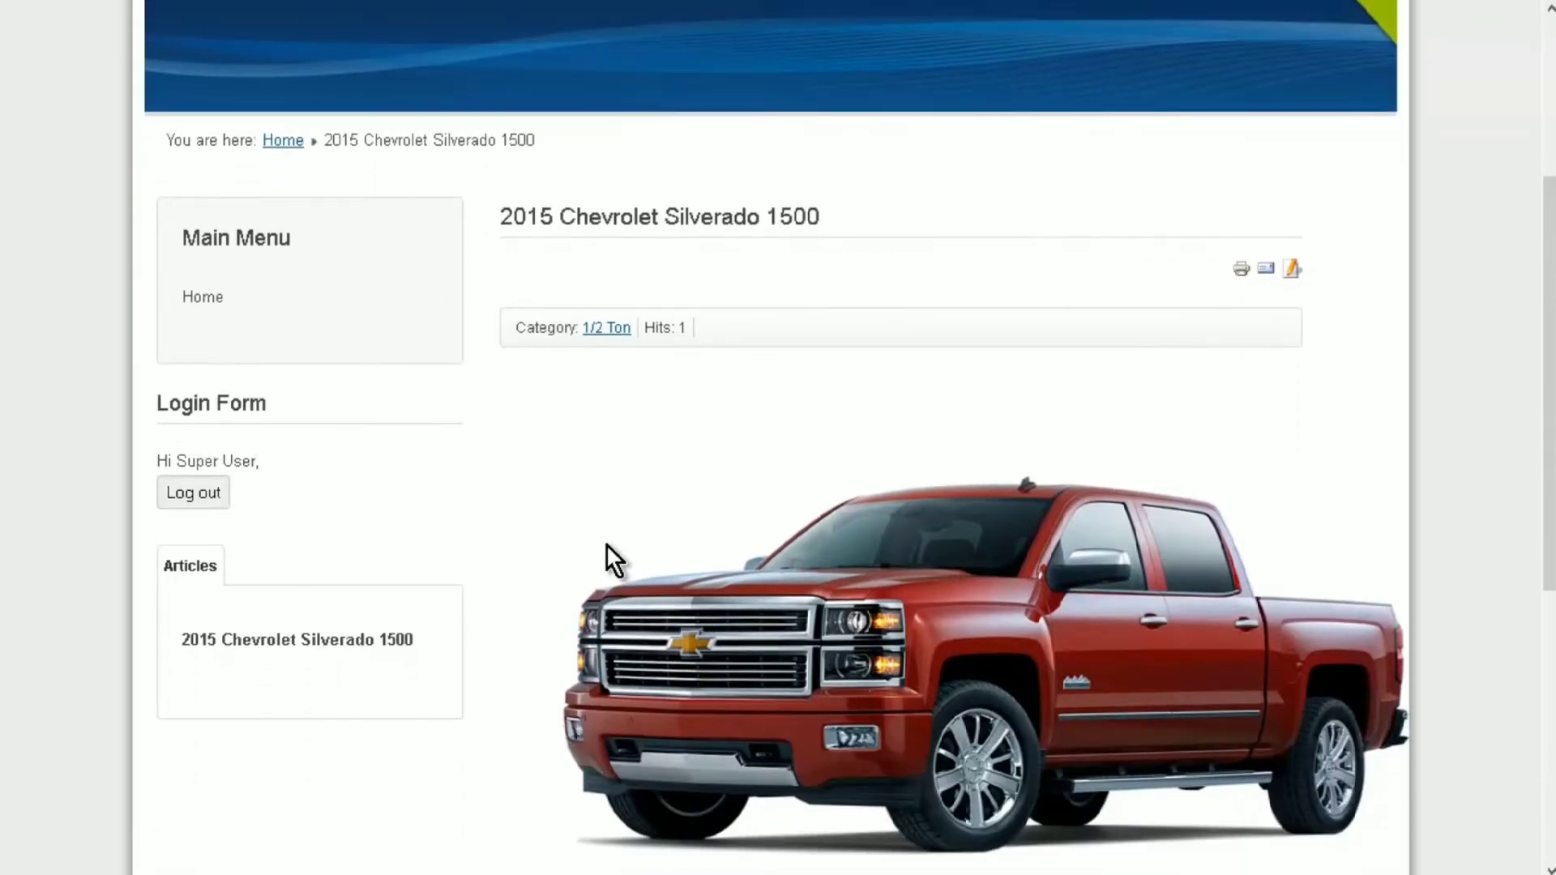
scroll(653, 470, down, 7)
scroll(685, 490, up, 8)
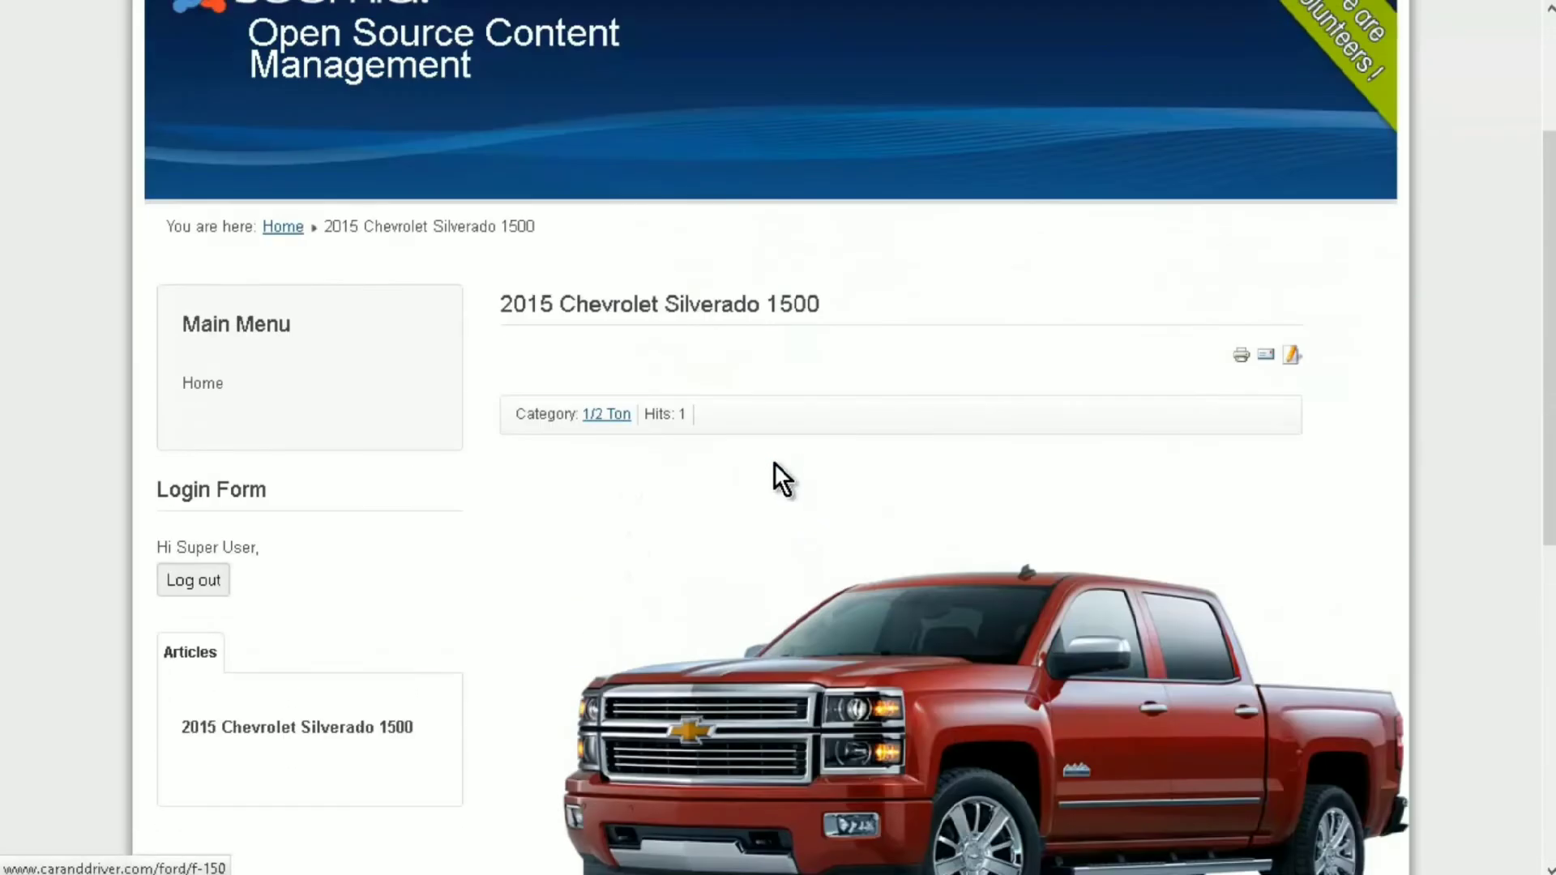
scroll(775, 464, down, 1)
scroll(837, 468, down, 7)
scroll(837, 492, up, 11)
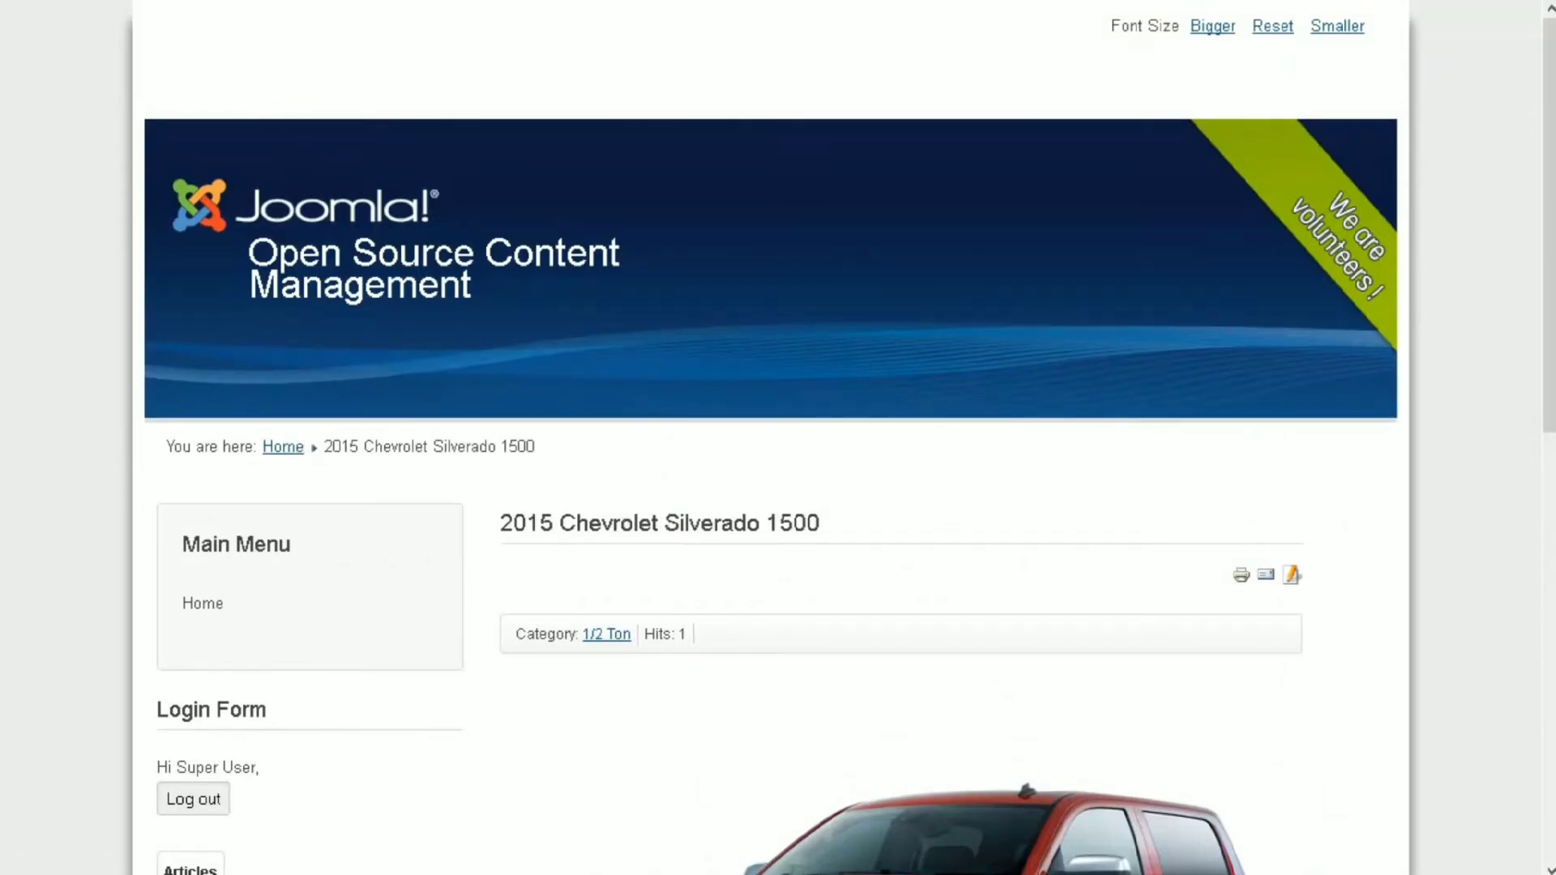
- Return to the site administration and start a new Articles menu item of the Single Article type
key(ctrl+Tab)
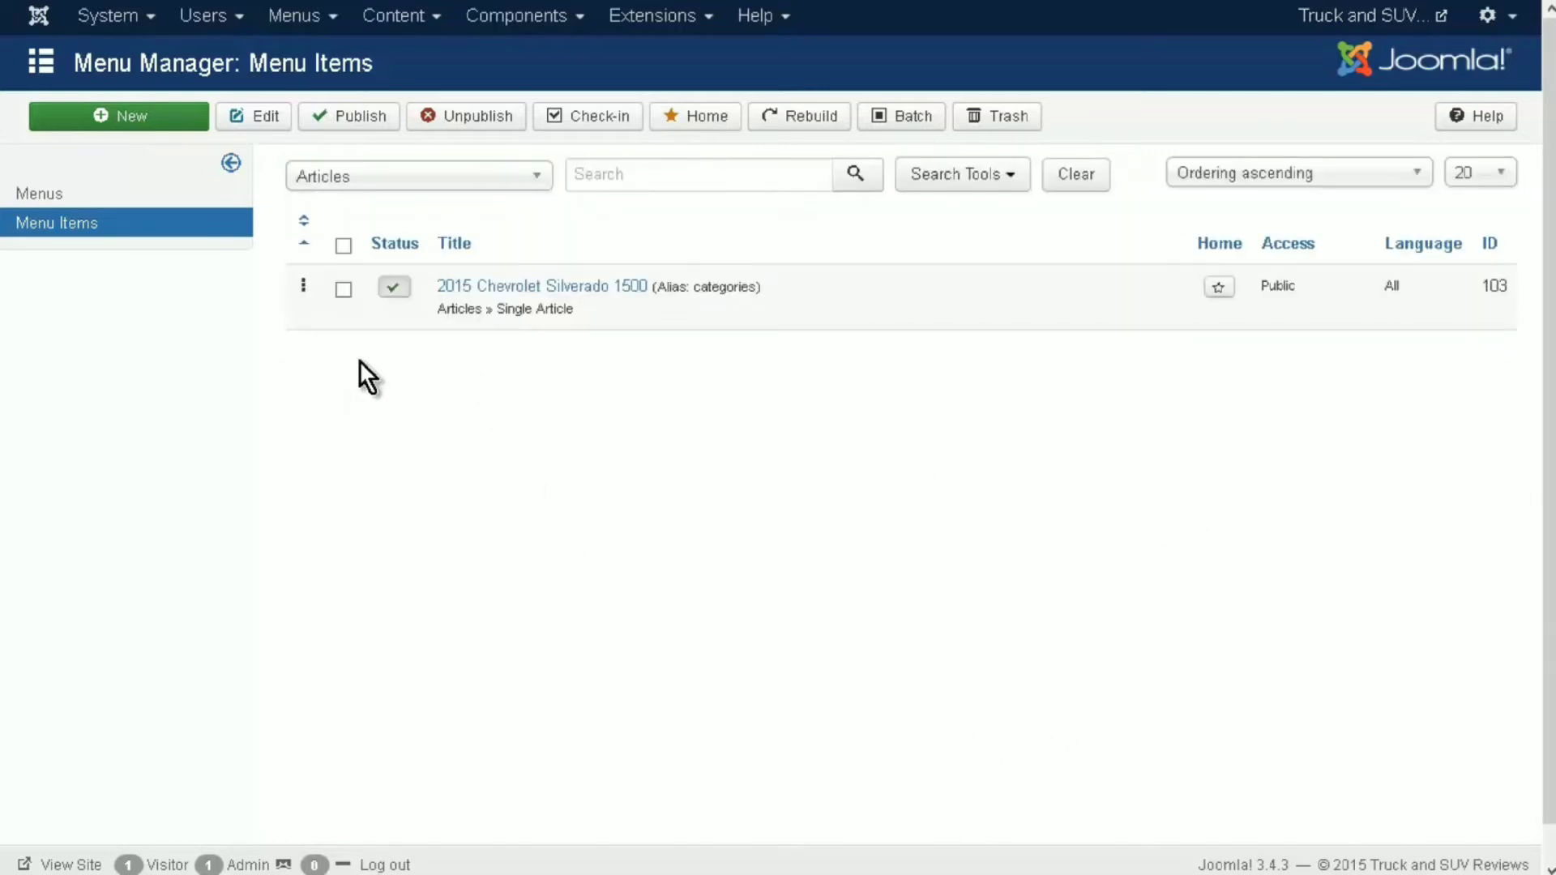
click(142, 125)
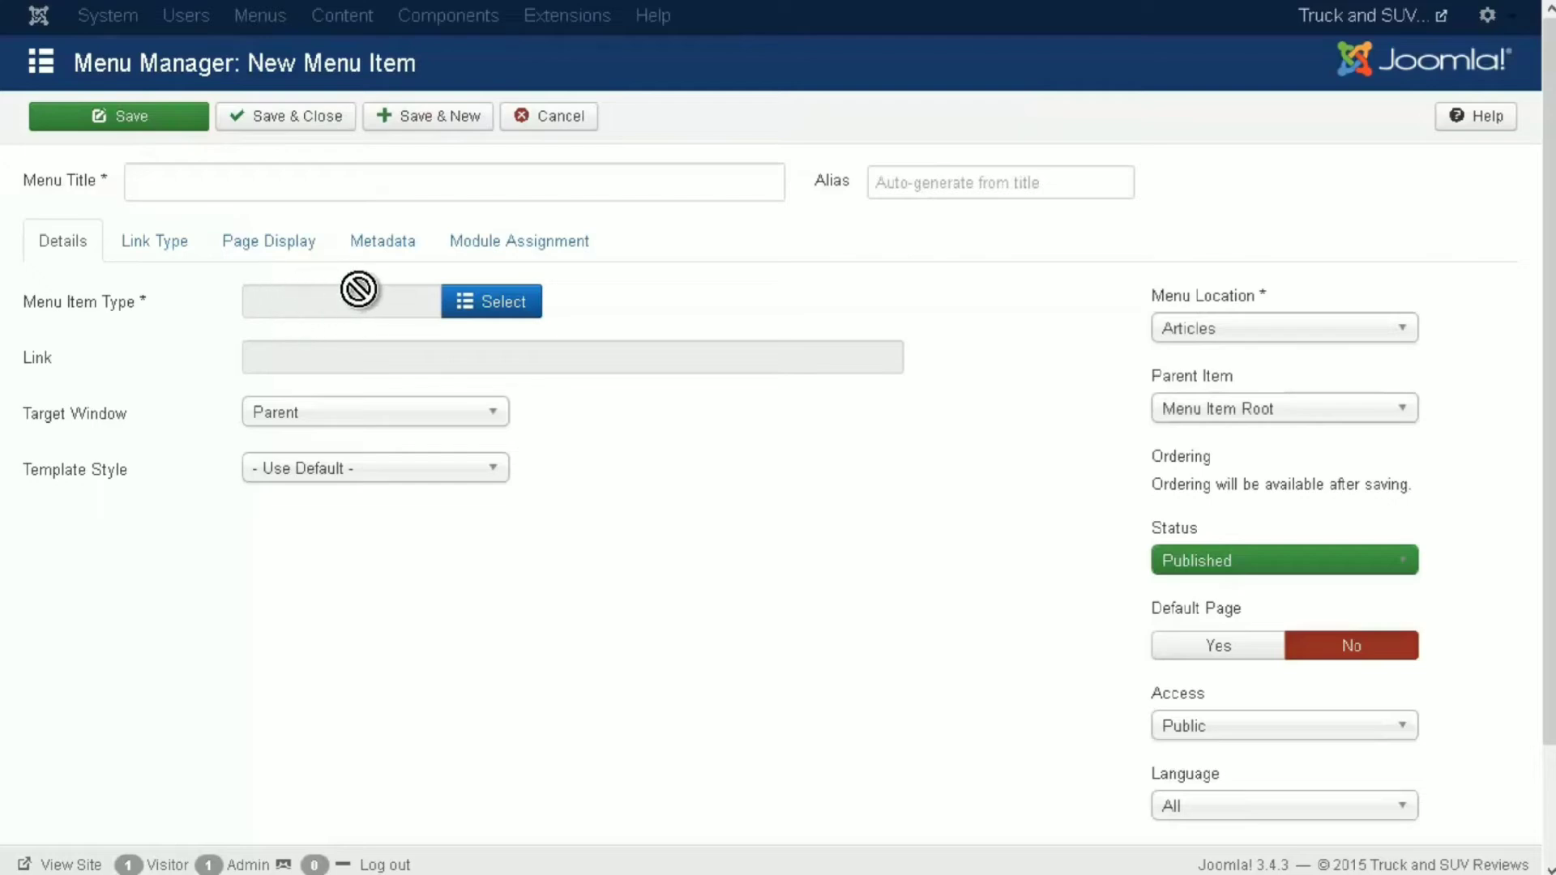
click(473, 308)
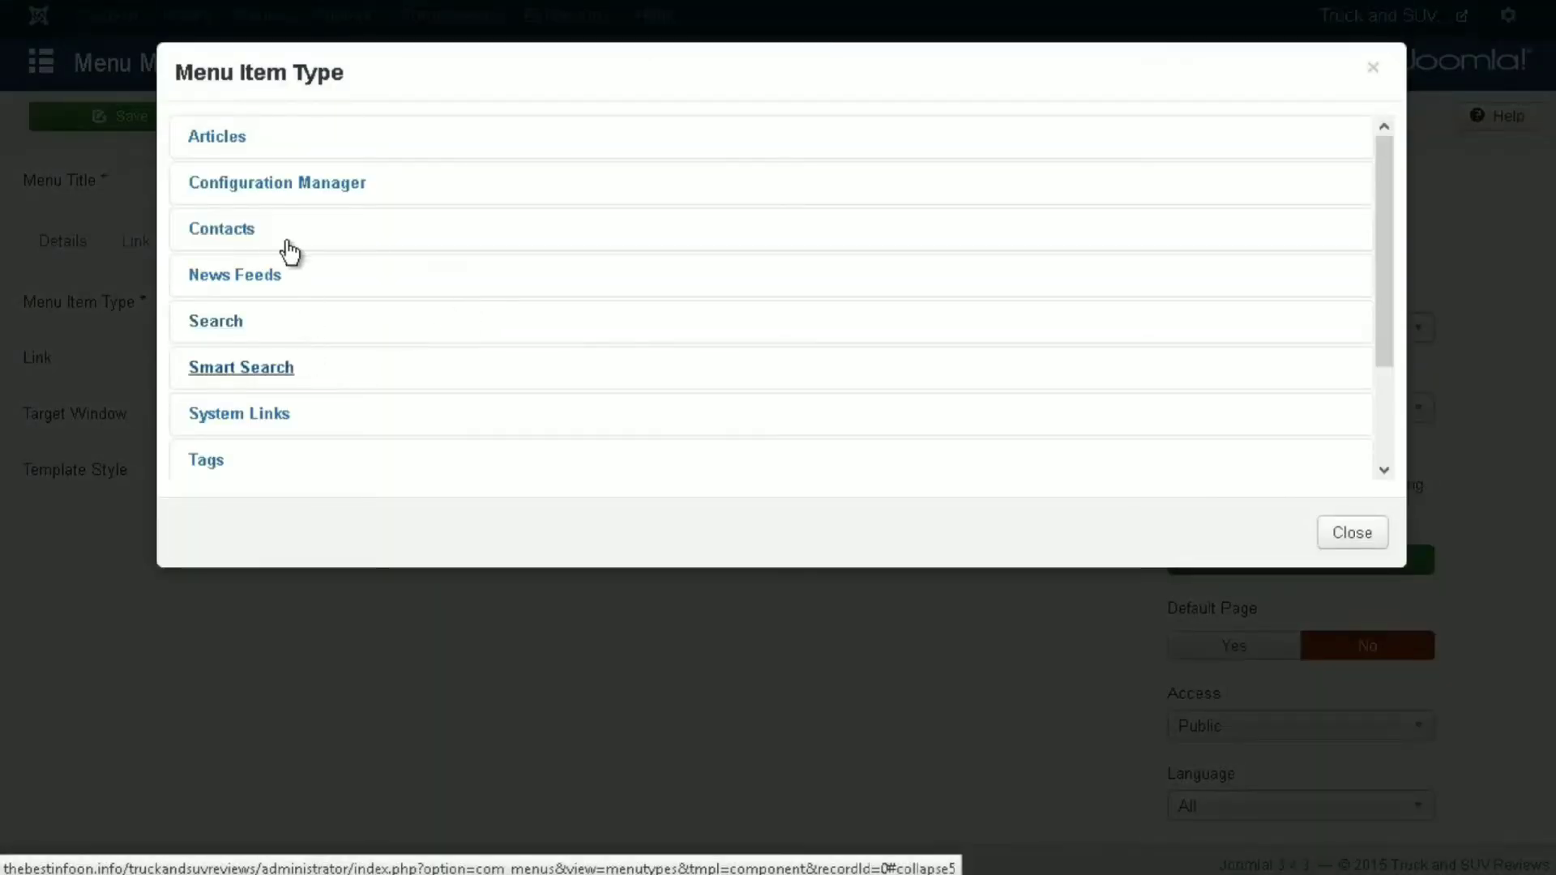
click(241, 139)
scroll(326, 338, down, 2)
scroll(323, 337, down, 4)
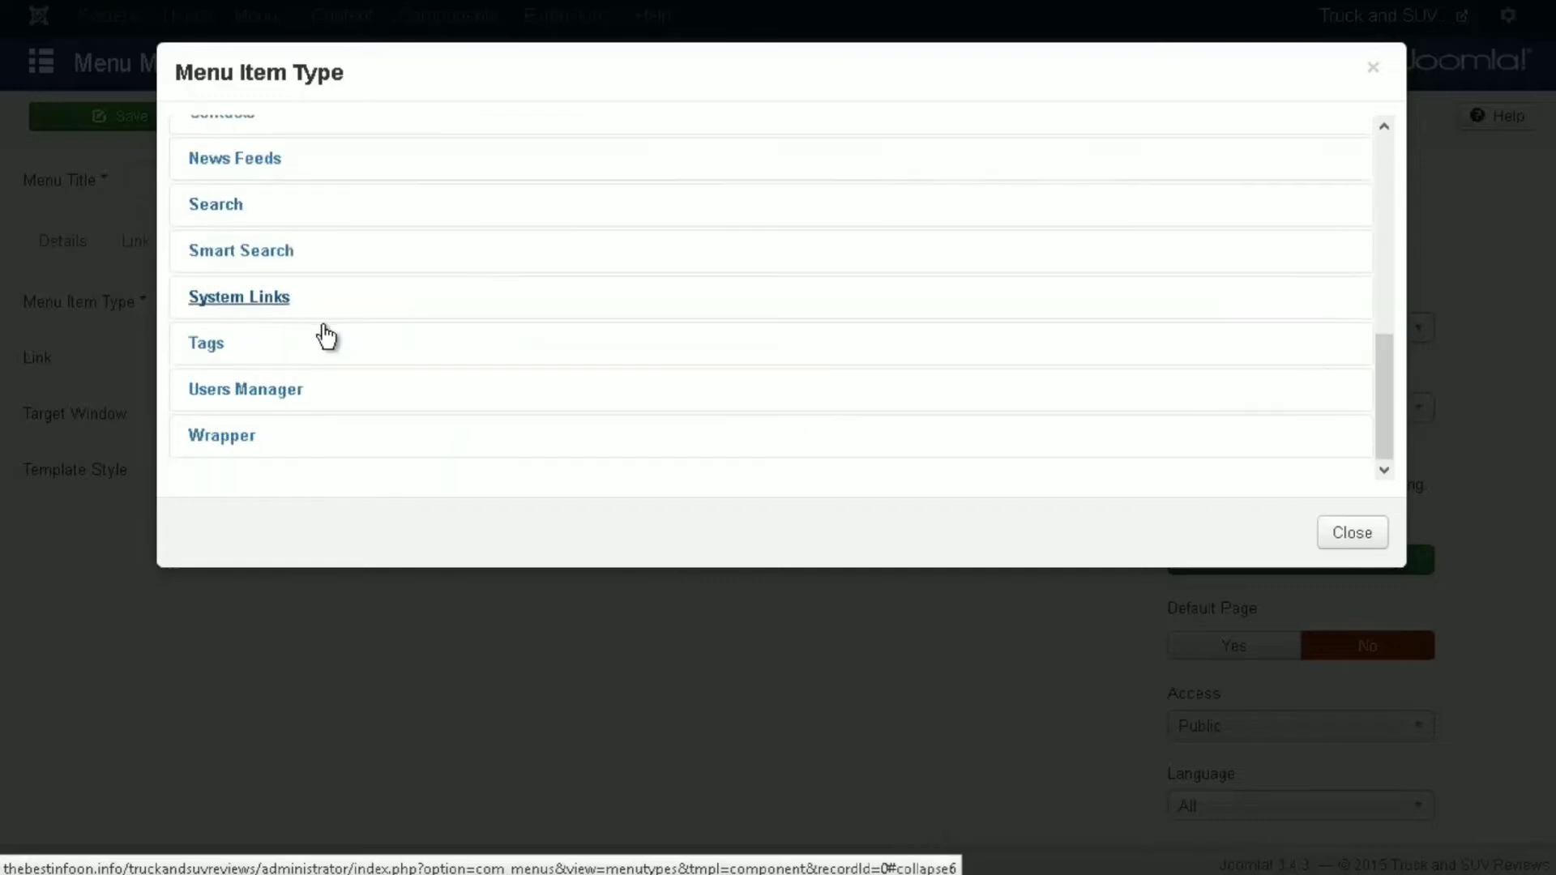
scroll(306, 325, up, 4)
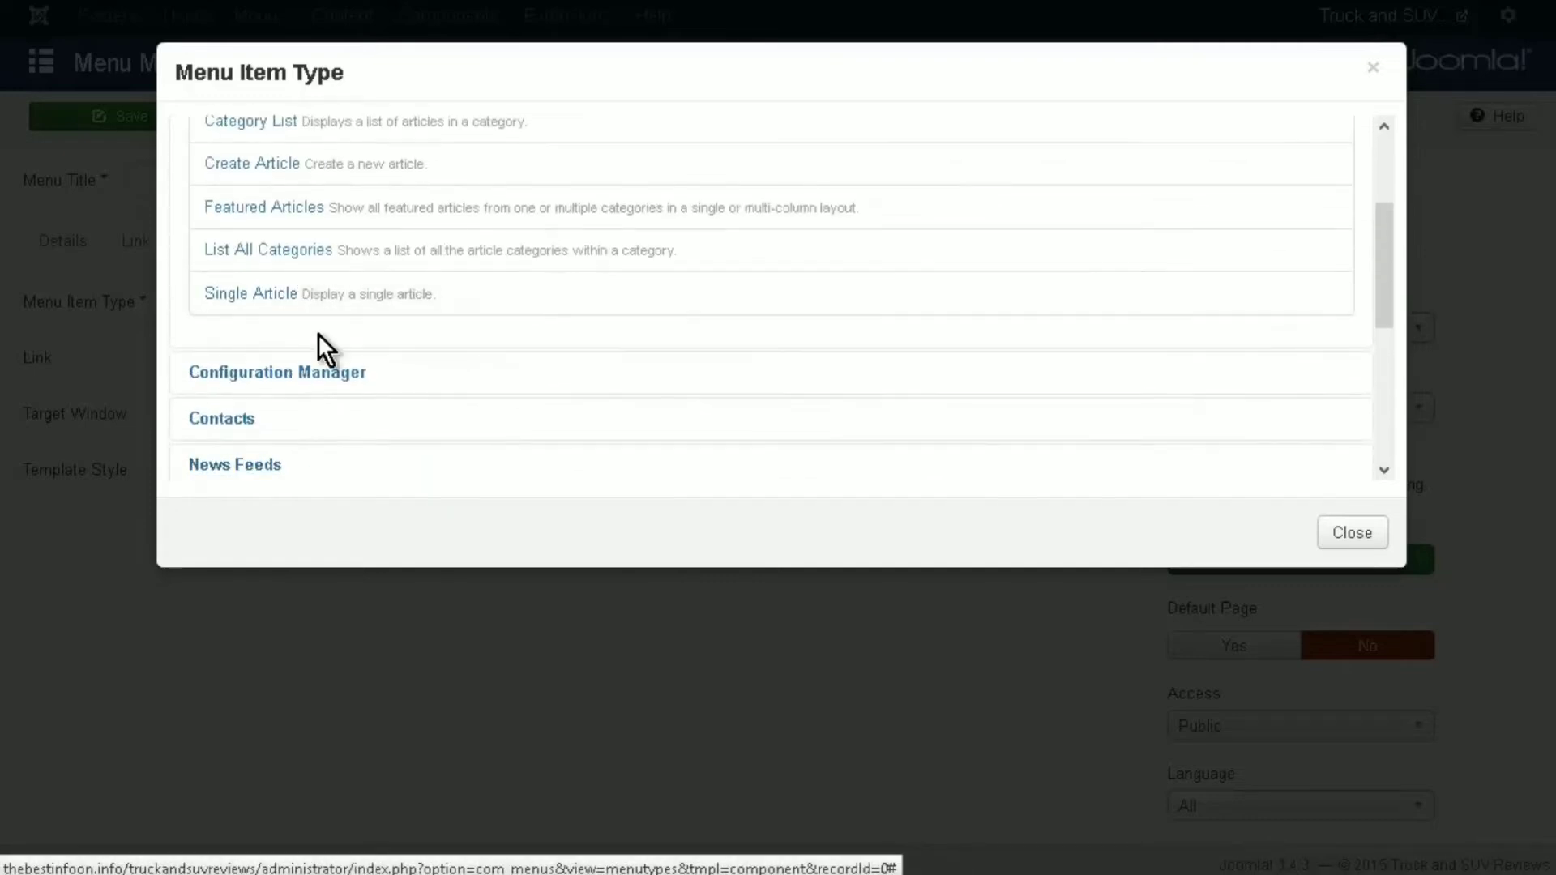
click(266, 293)
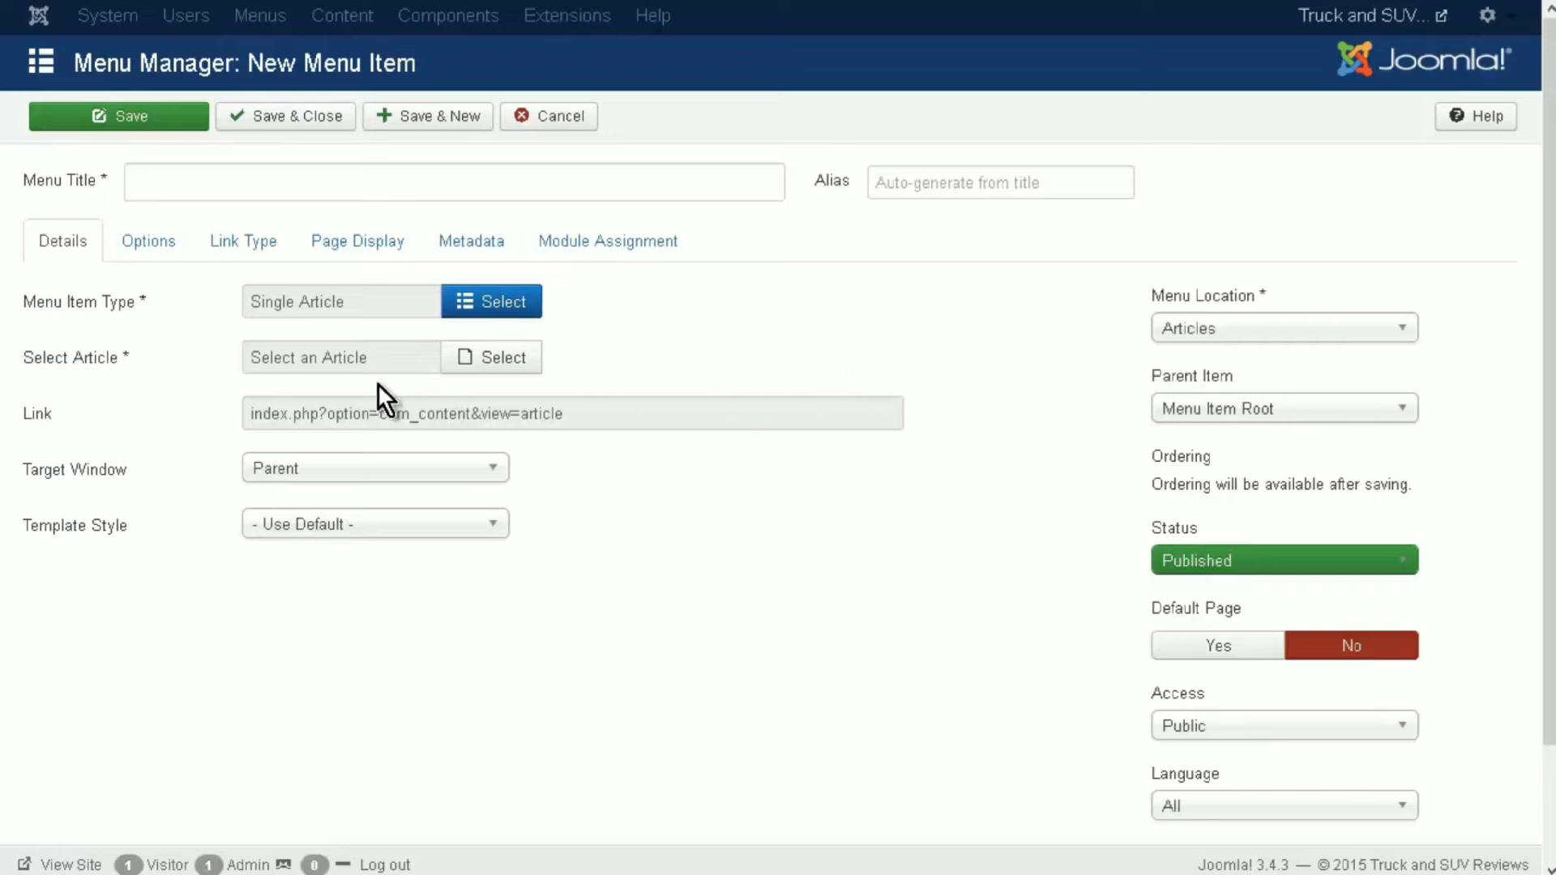
- Link the menu item to the Test Artucke article, title it SUV Article, and save and close it
click(490, 358)
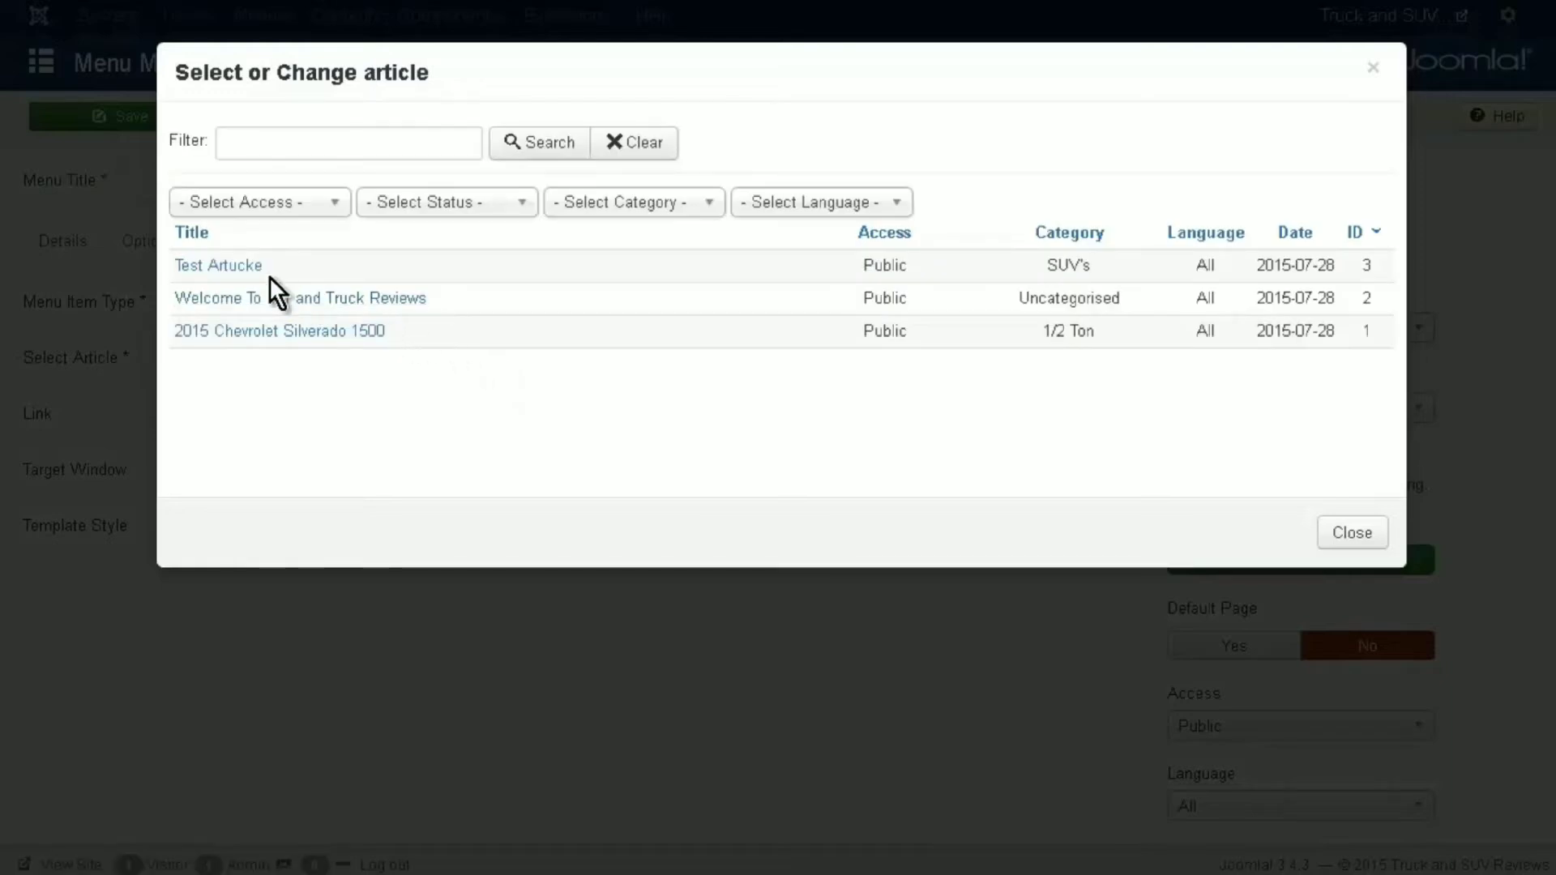
click(219, 265)
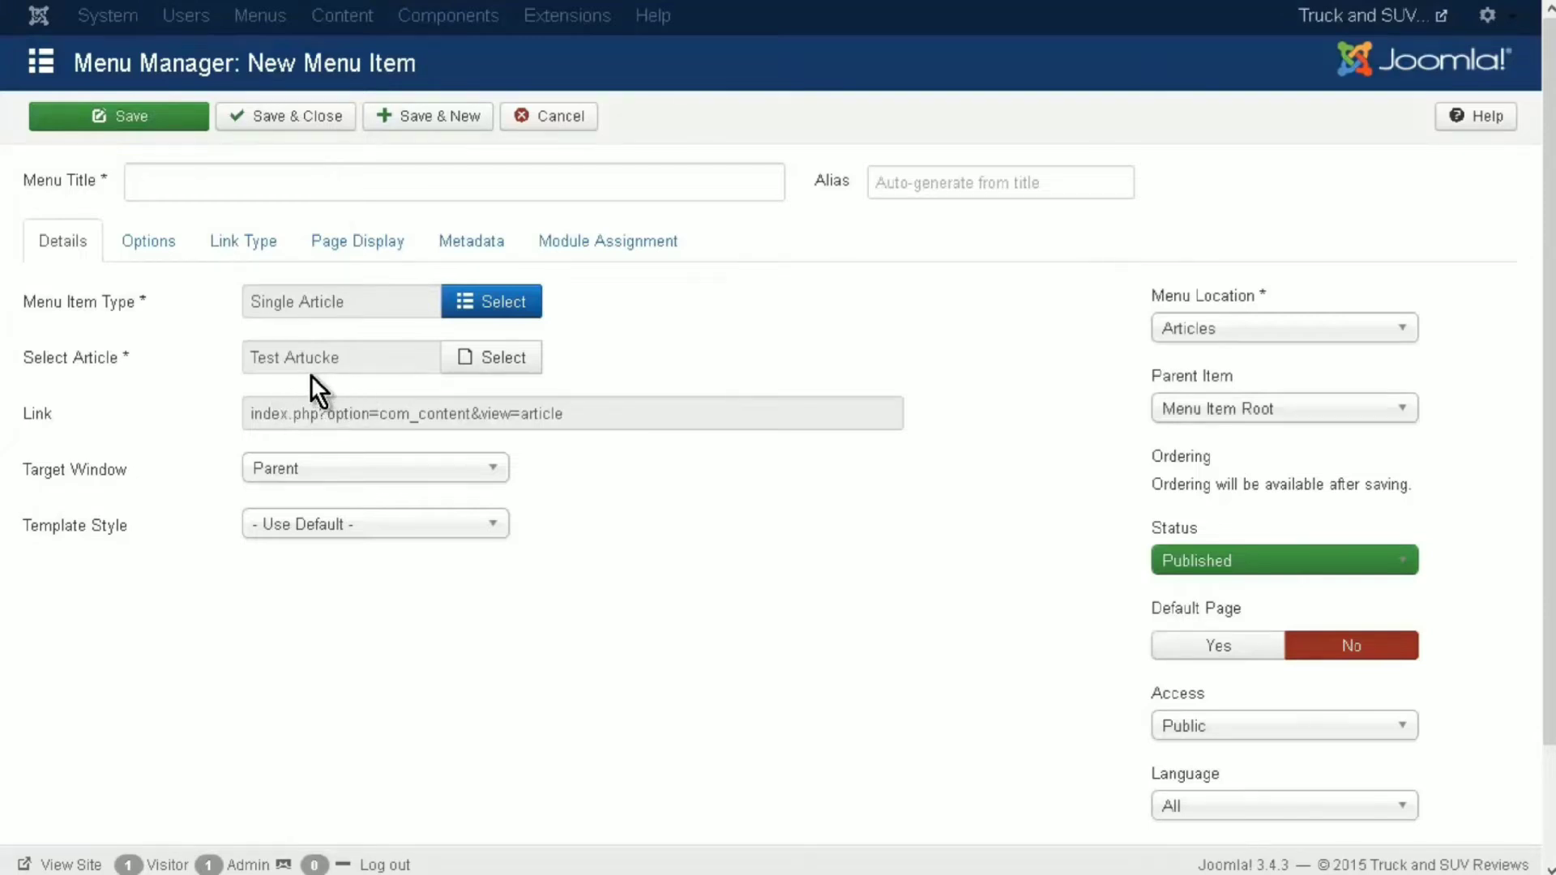
click(149, 172)
text(SUV Article)
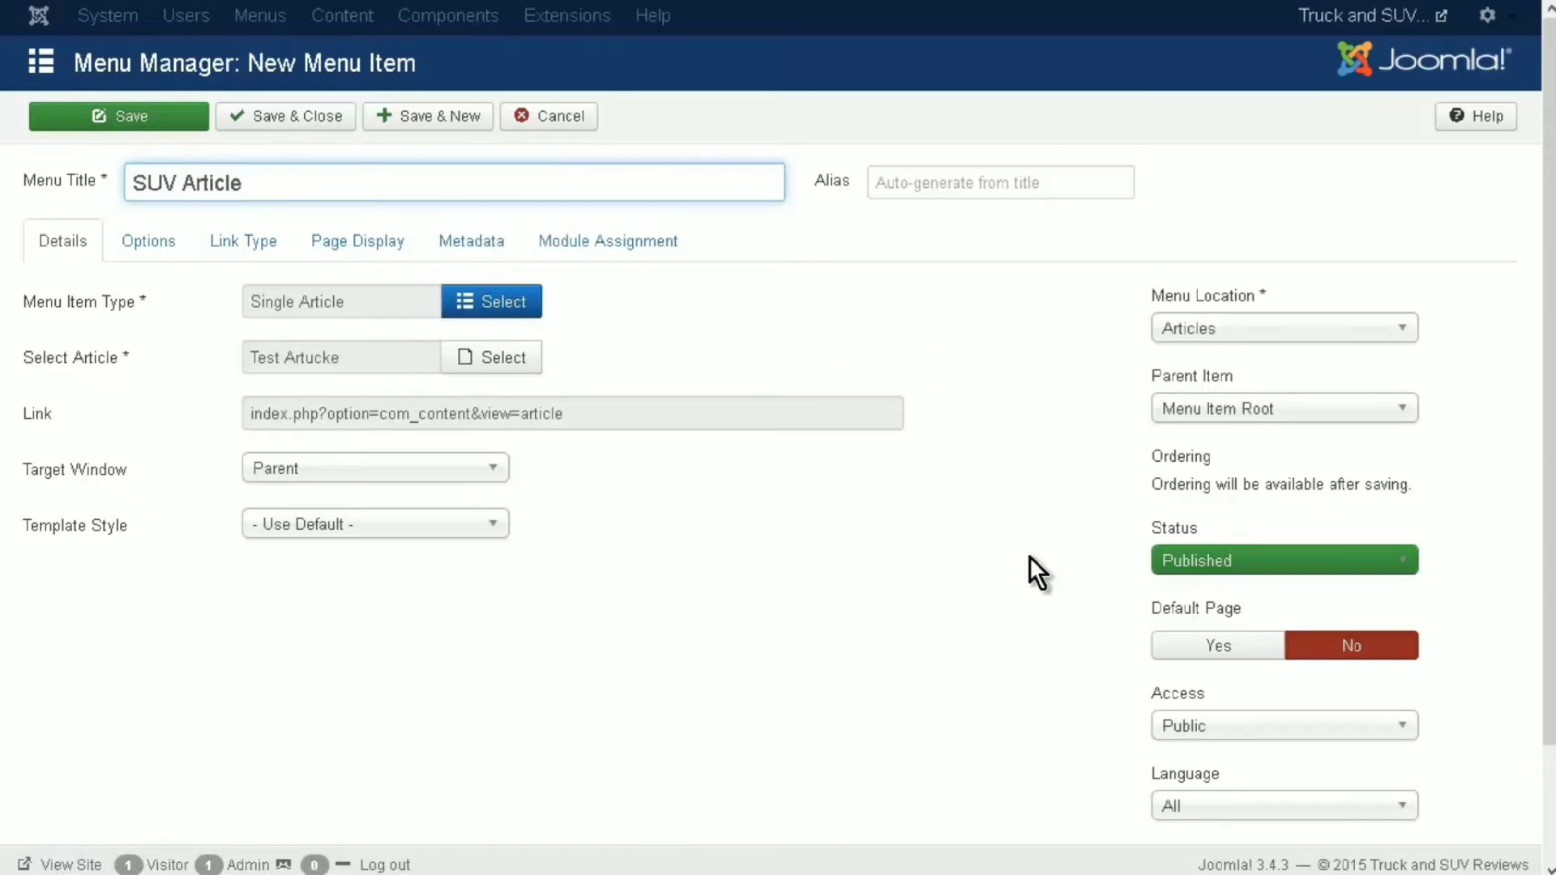
click(261, 123)
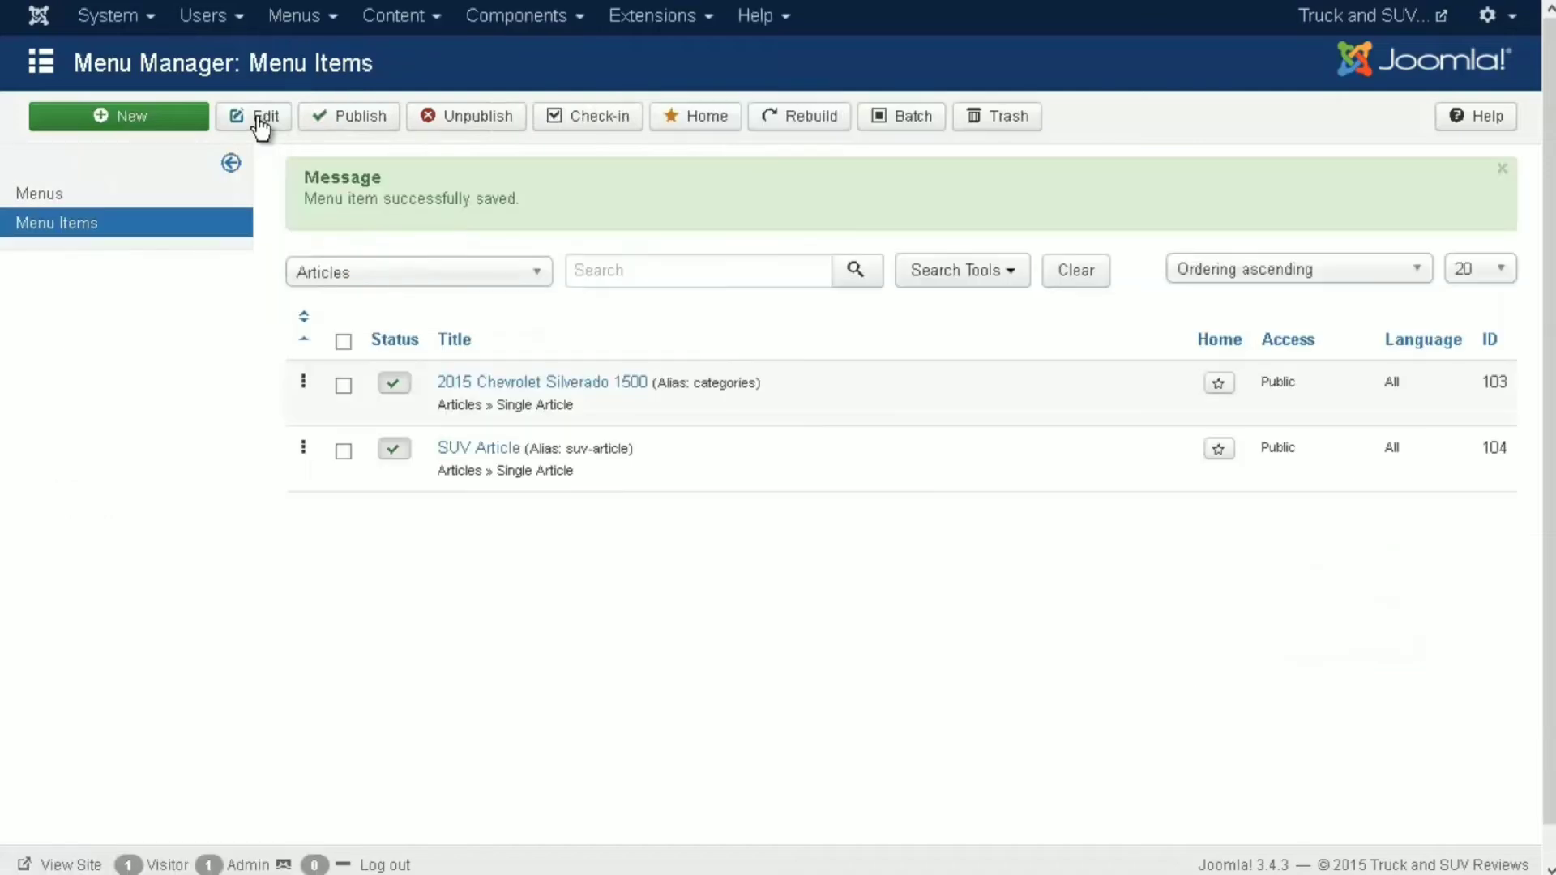
- Open the live site and review the article page linked from the SUV Article menu item
click(1367, 20)
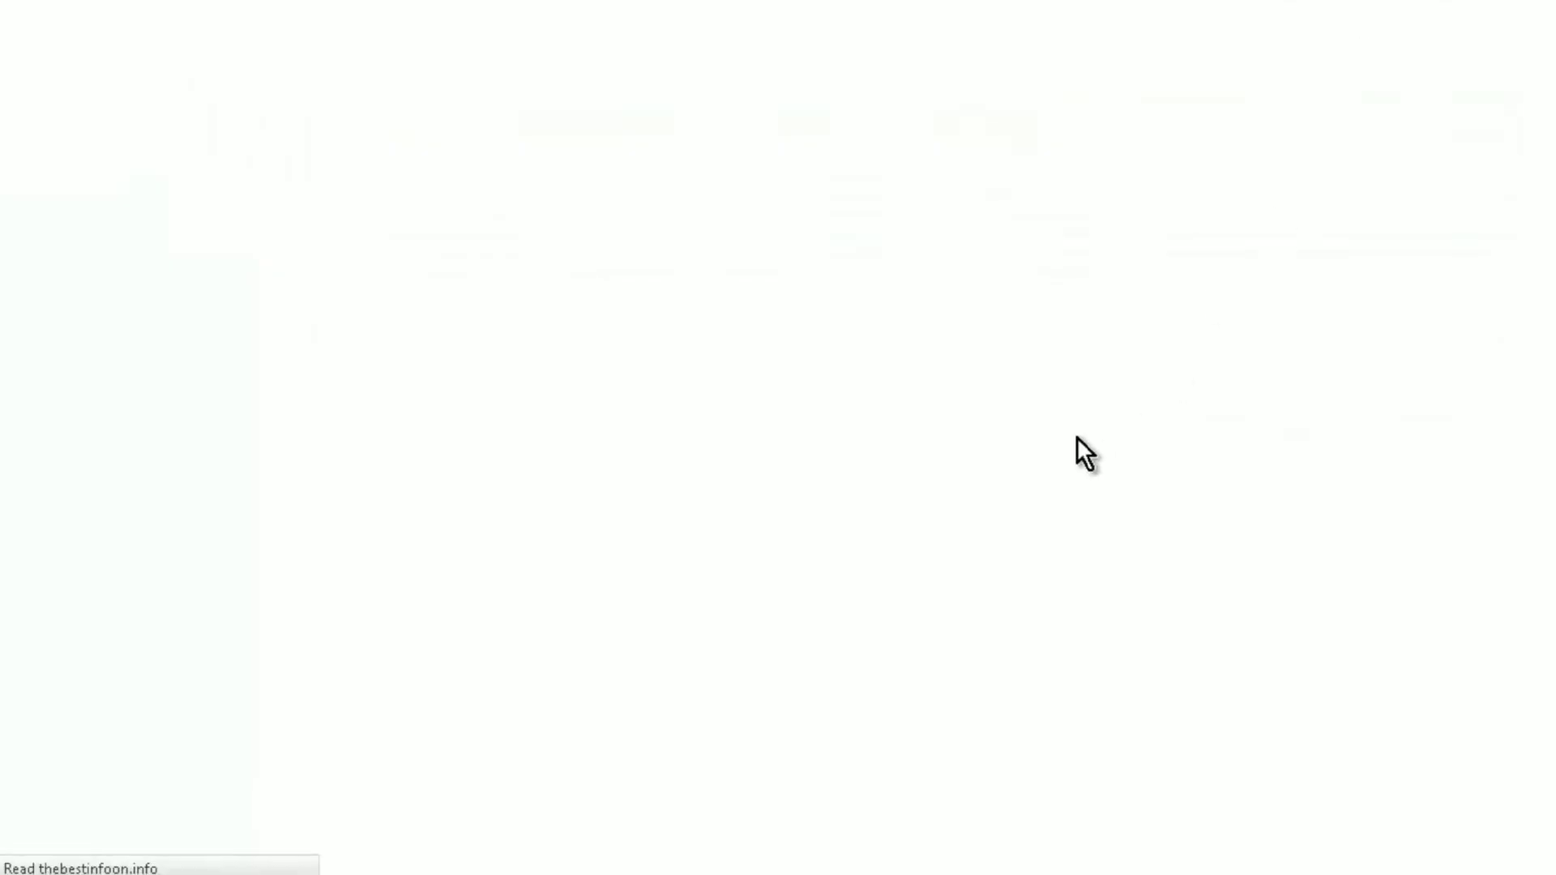
scroll(580, 478, down, 6)
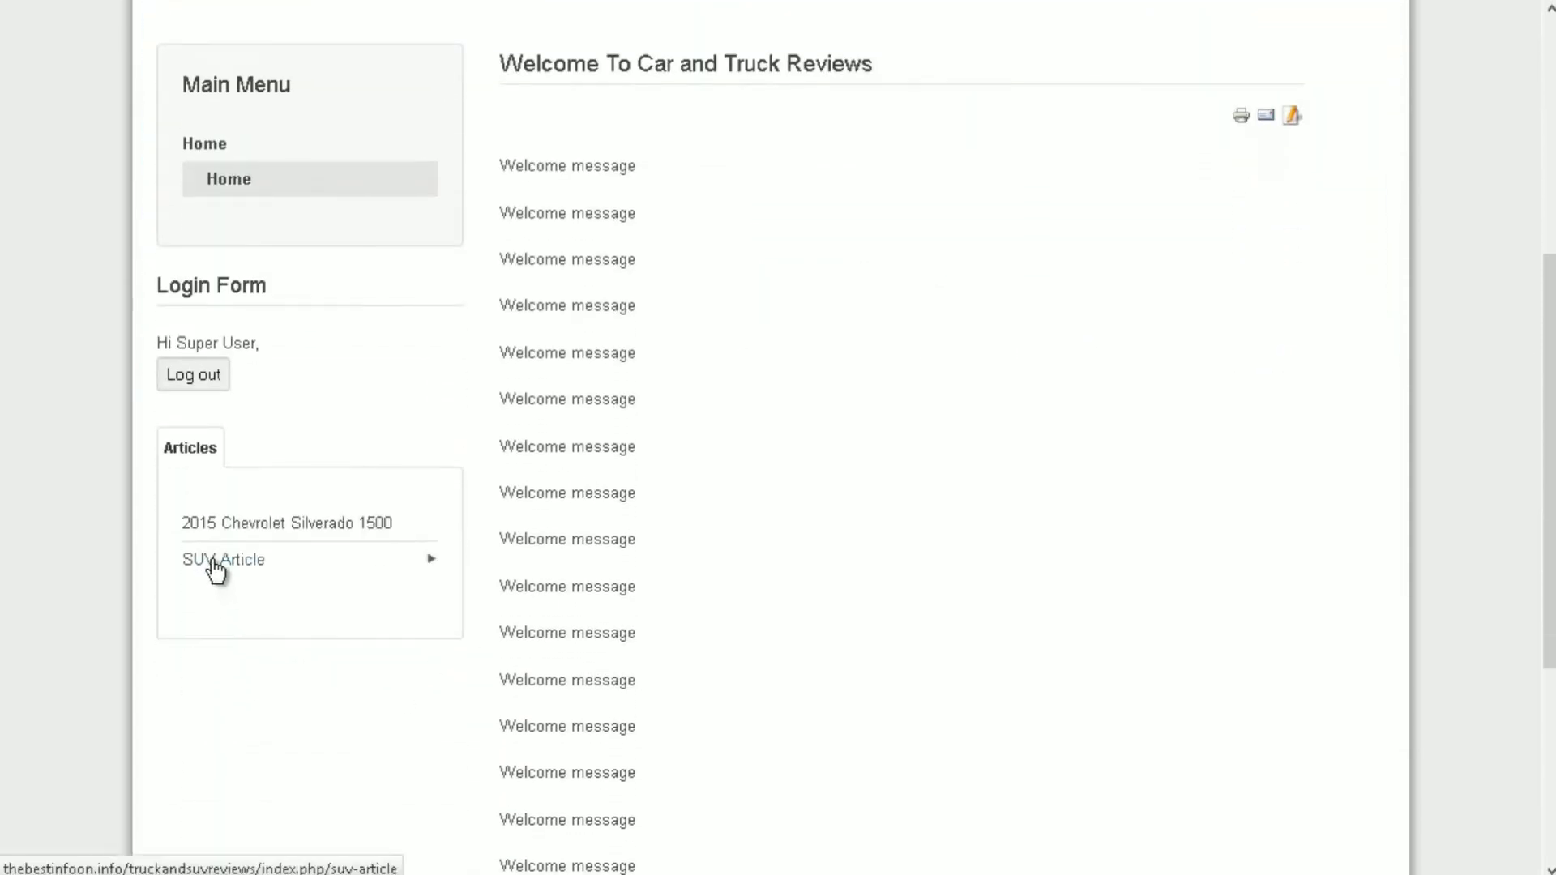
click(213, 561)
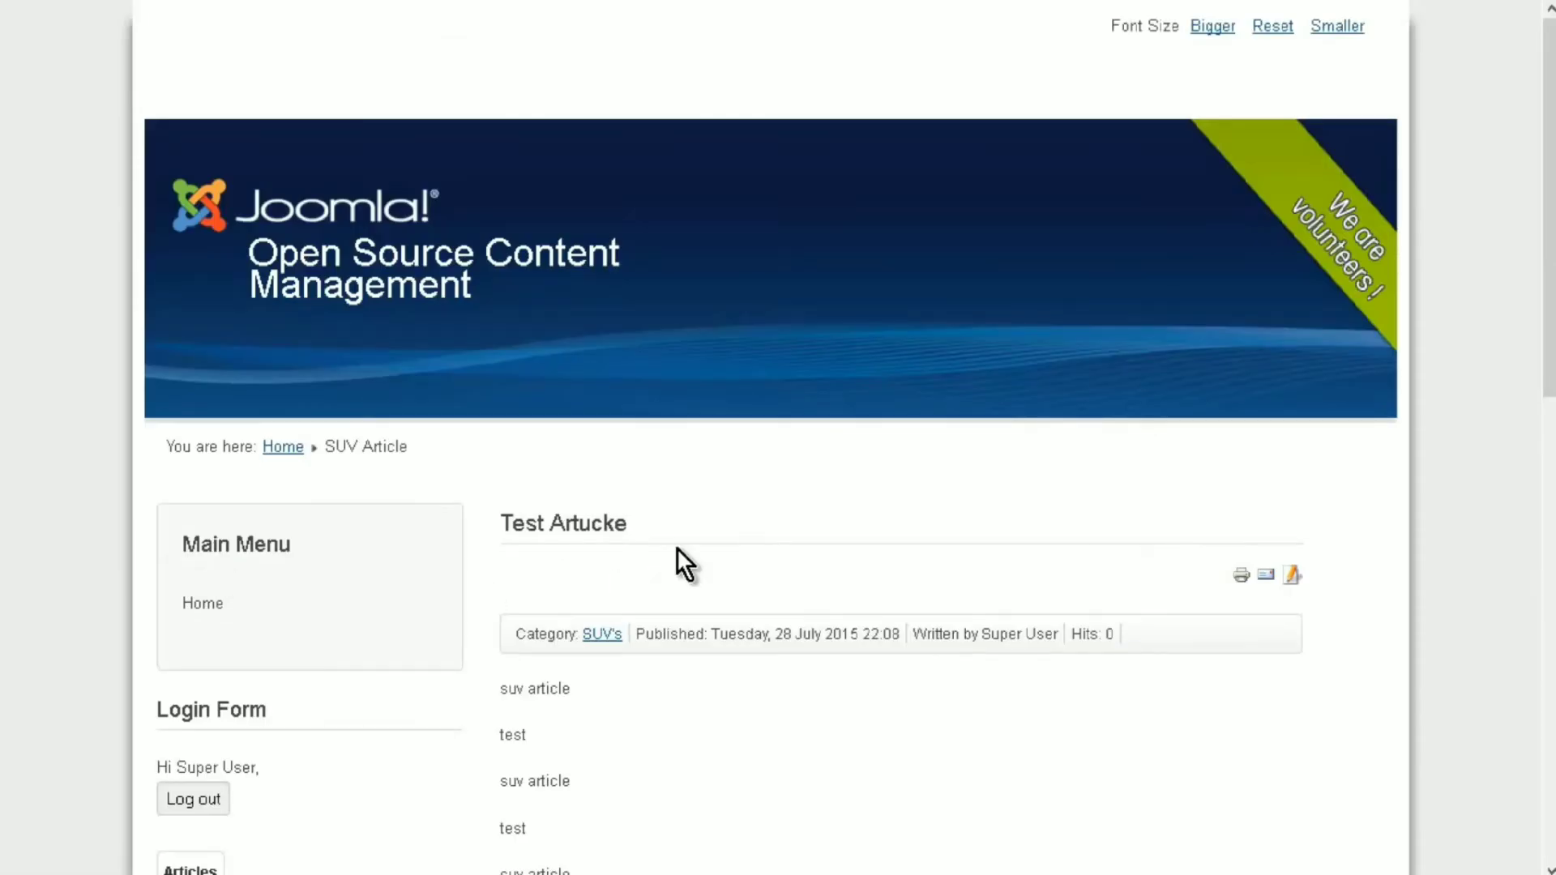
scroll(795, 531, down, 7)
scroll(818, 527, up, 7)
scroll(663, 475, down, 5)
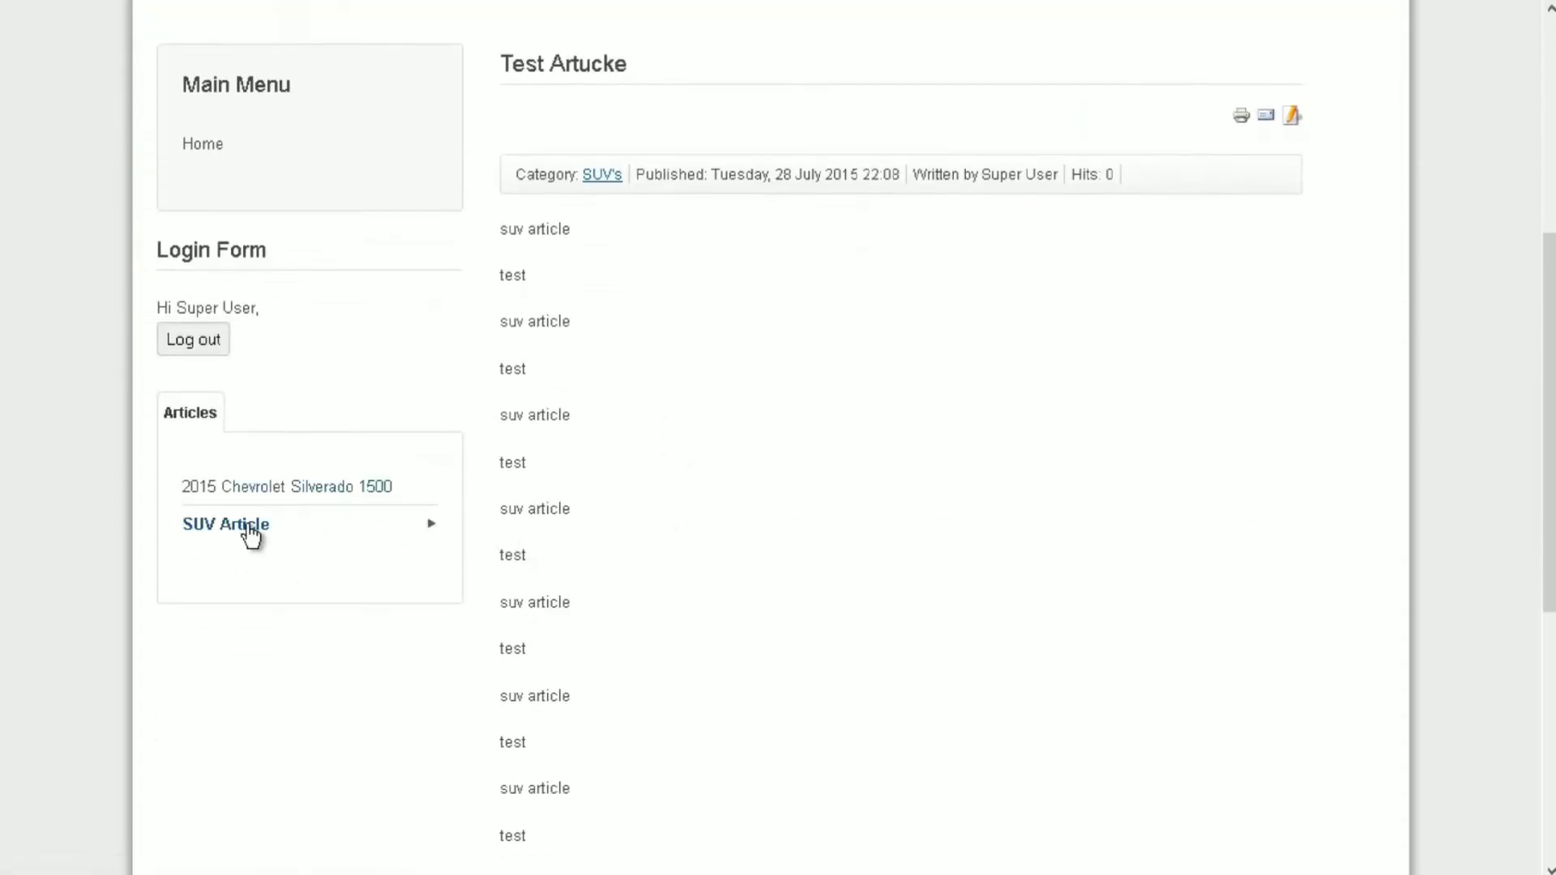
click(398, 541)
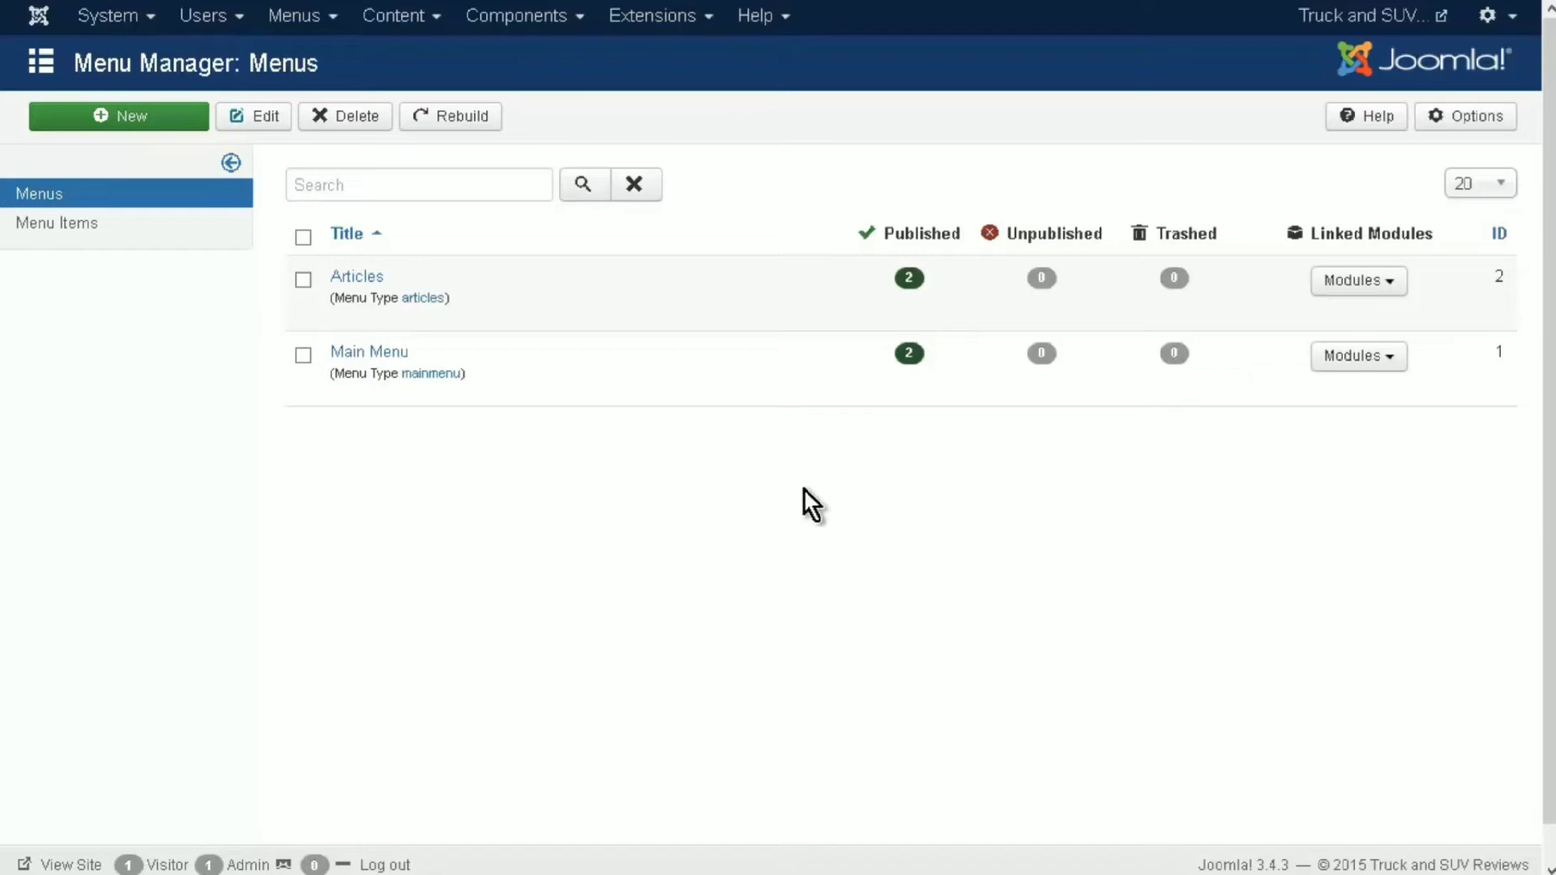
- Start a new Main Menu item of the Search Form or Search Results type
click(365, 354)
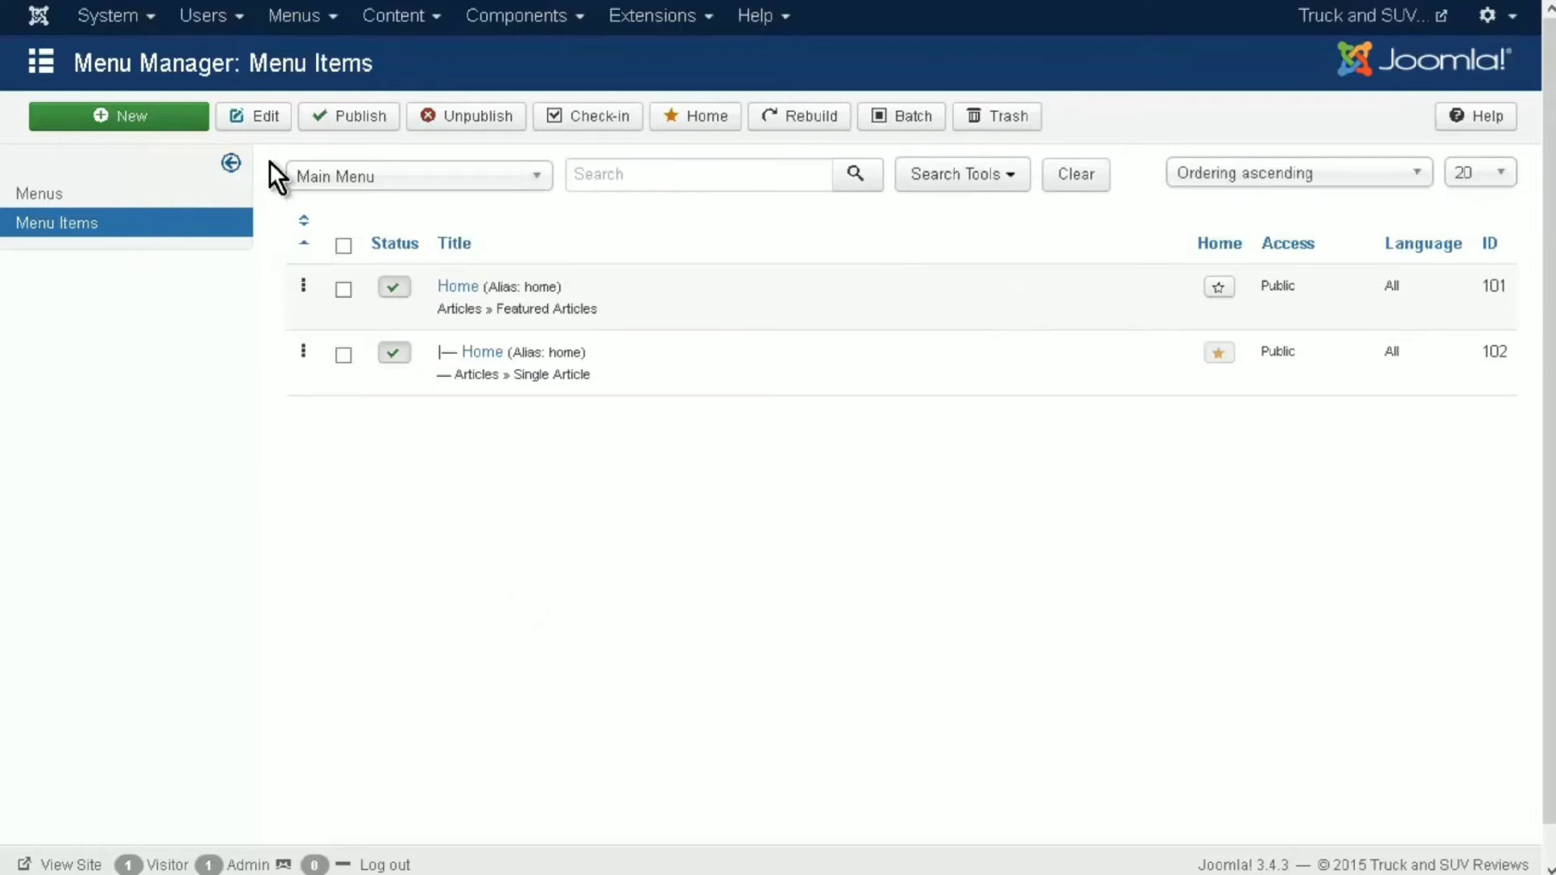
click(158, 117)
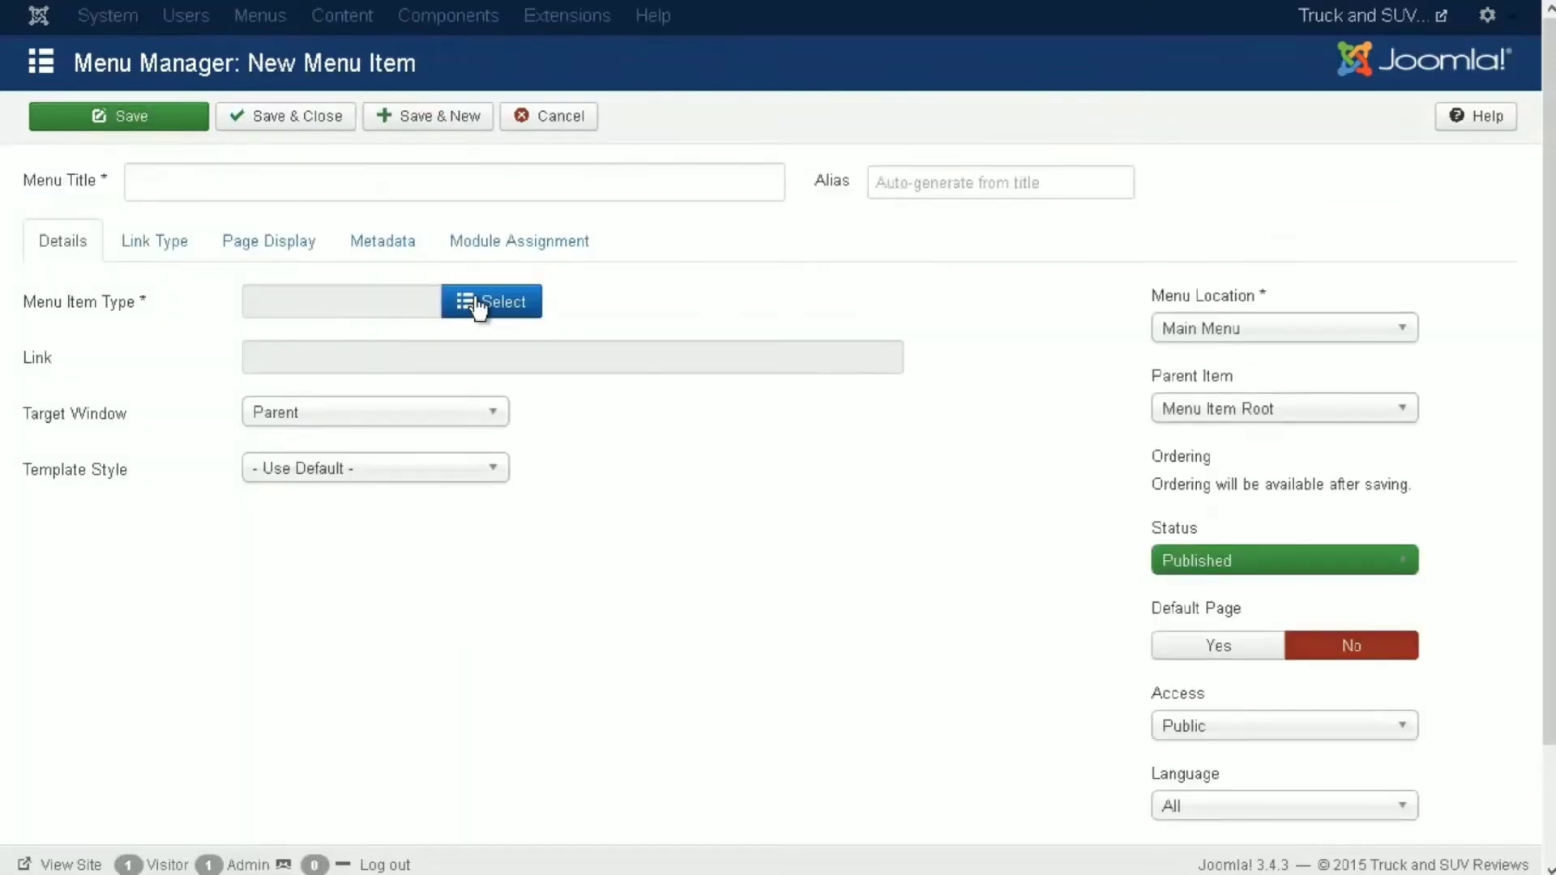
click(488, 307)
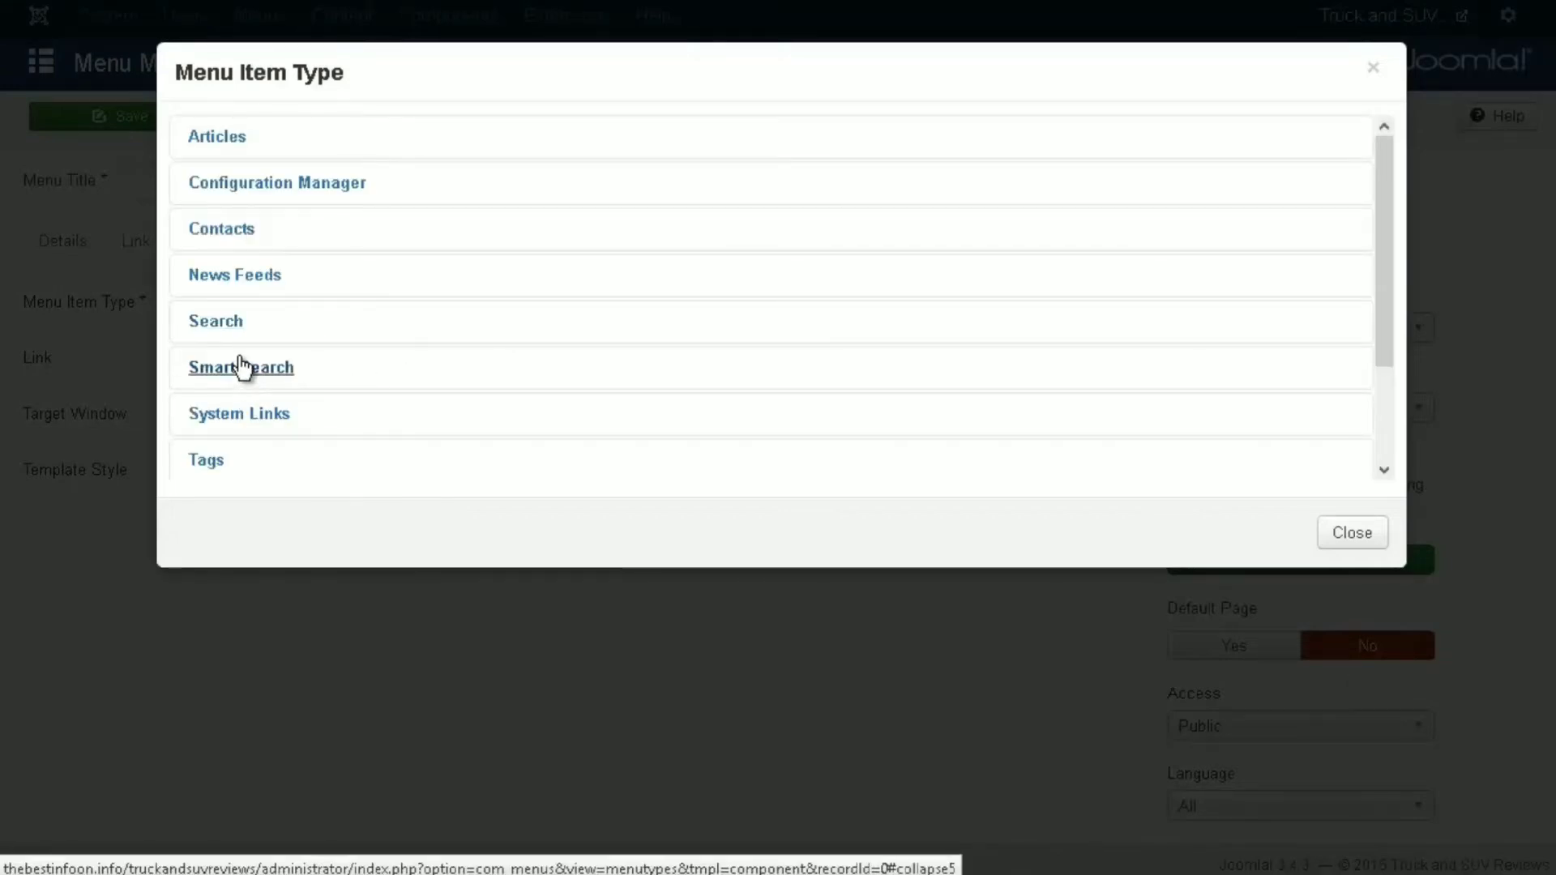
click(217, 325)
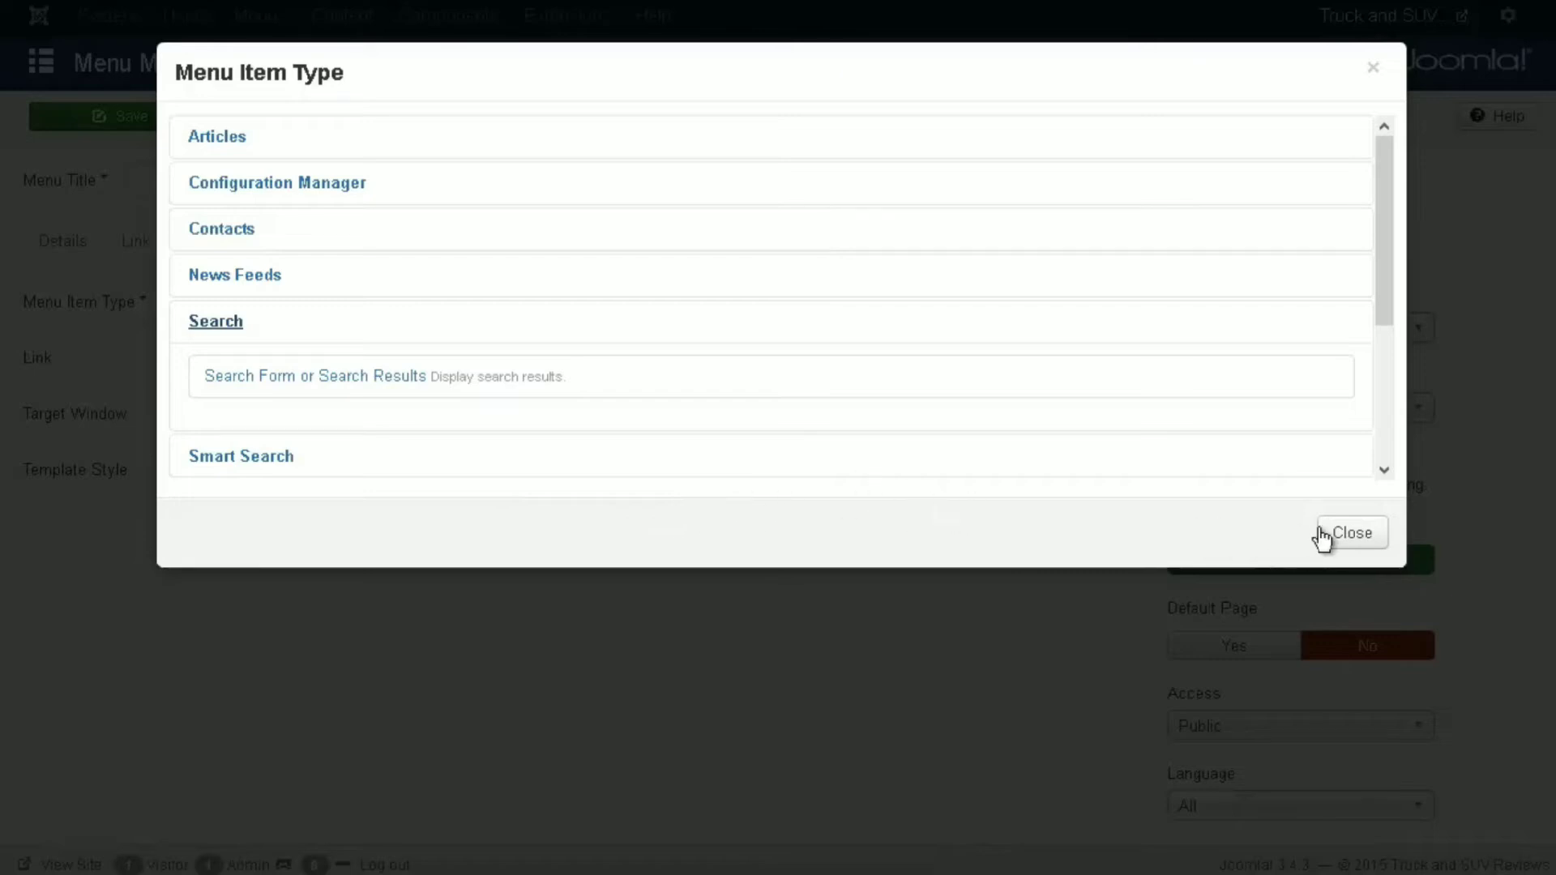
click(318, 387)
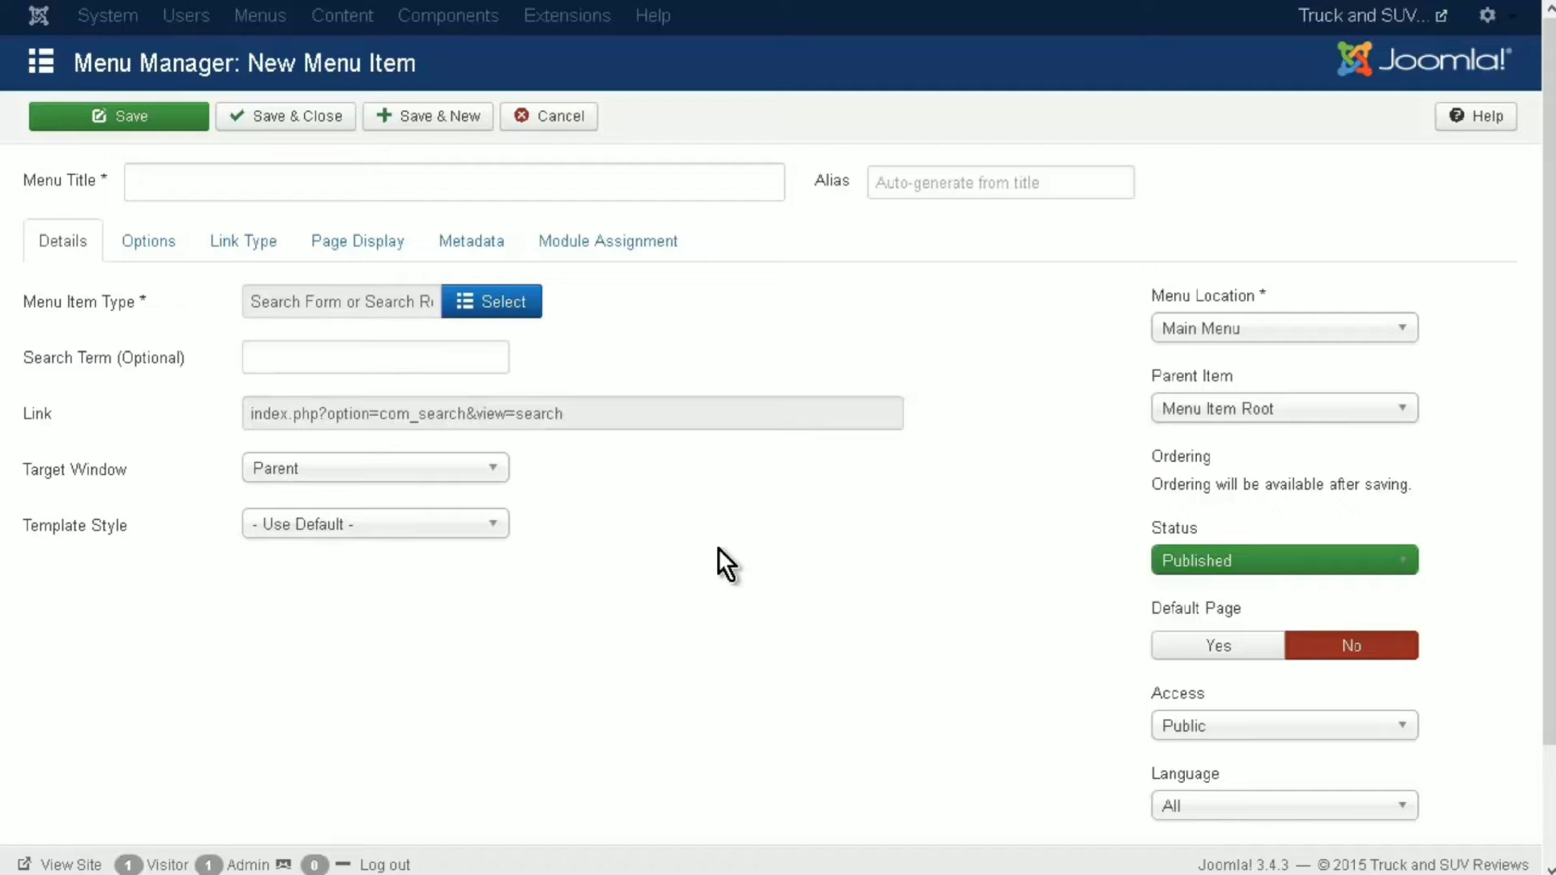
- Review the new search item's options, link type, page display, metadata and module assignment settings
click(170, 251)
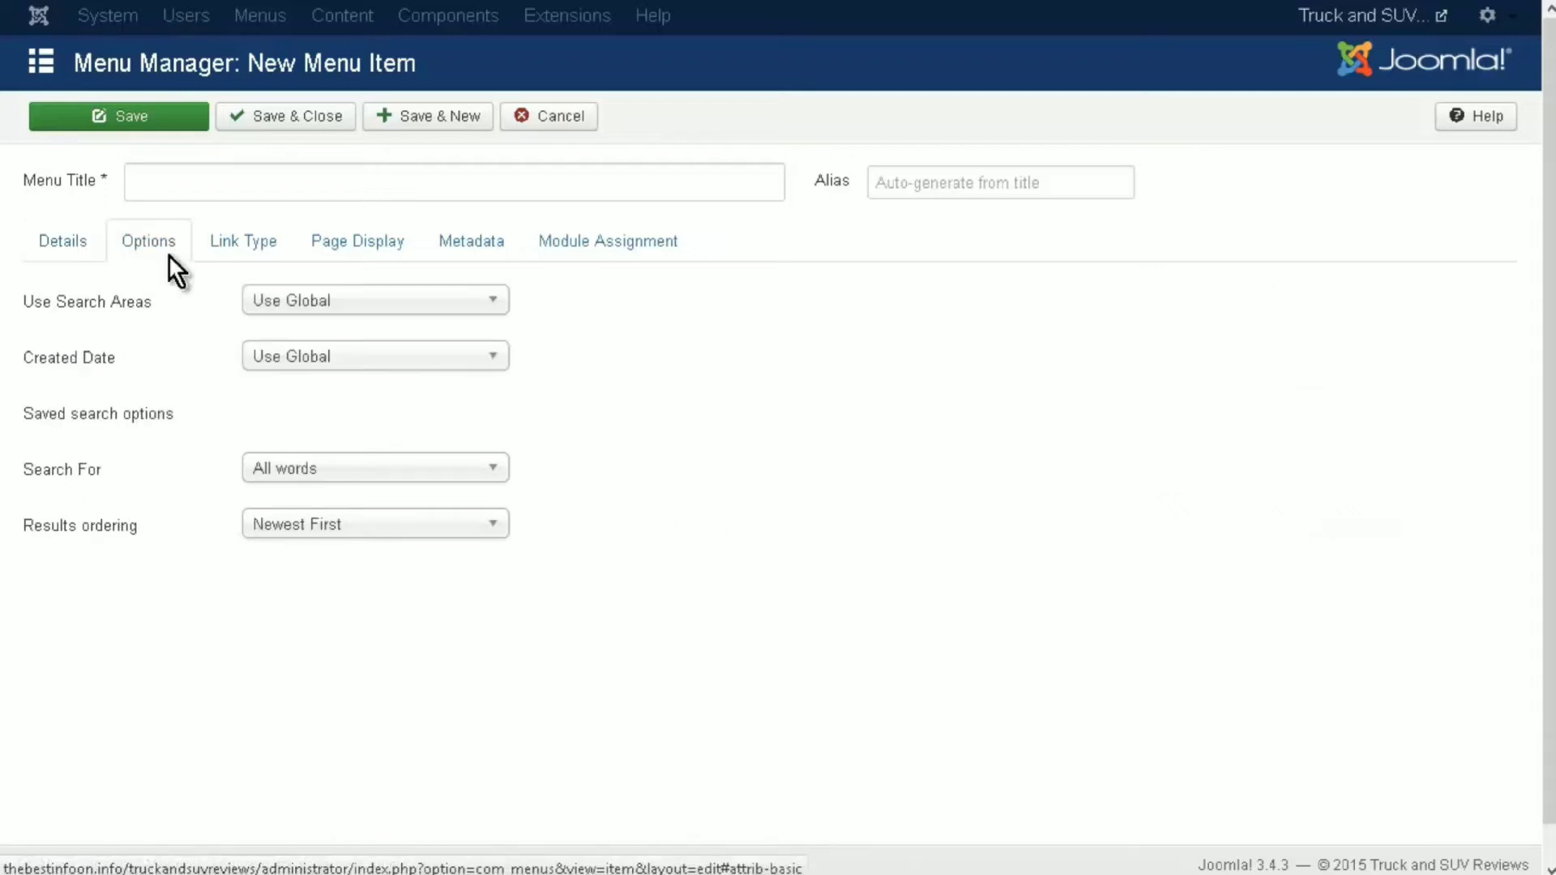
click(253, 243)
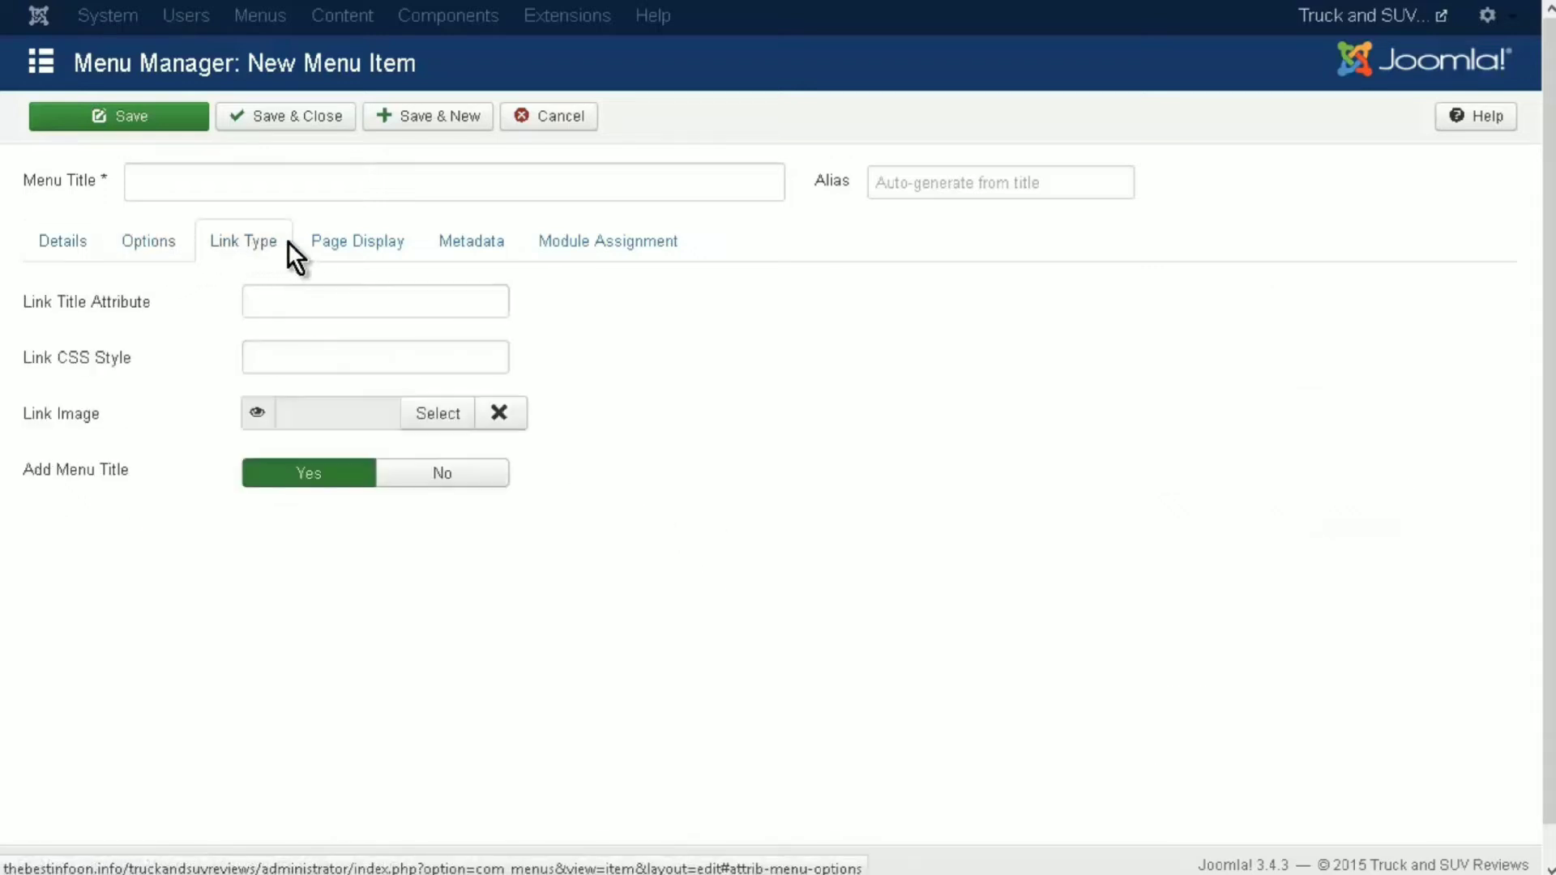
click(332, 240)
click(479, 248)
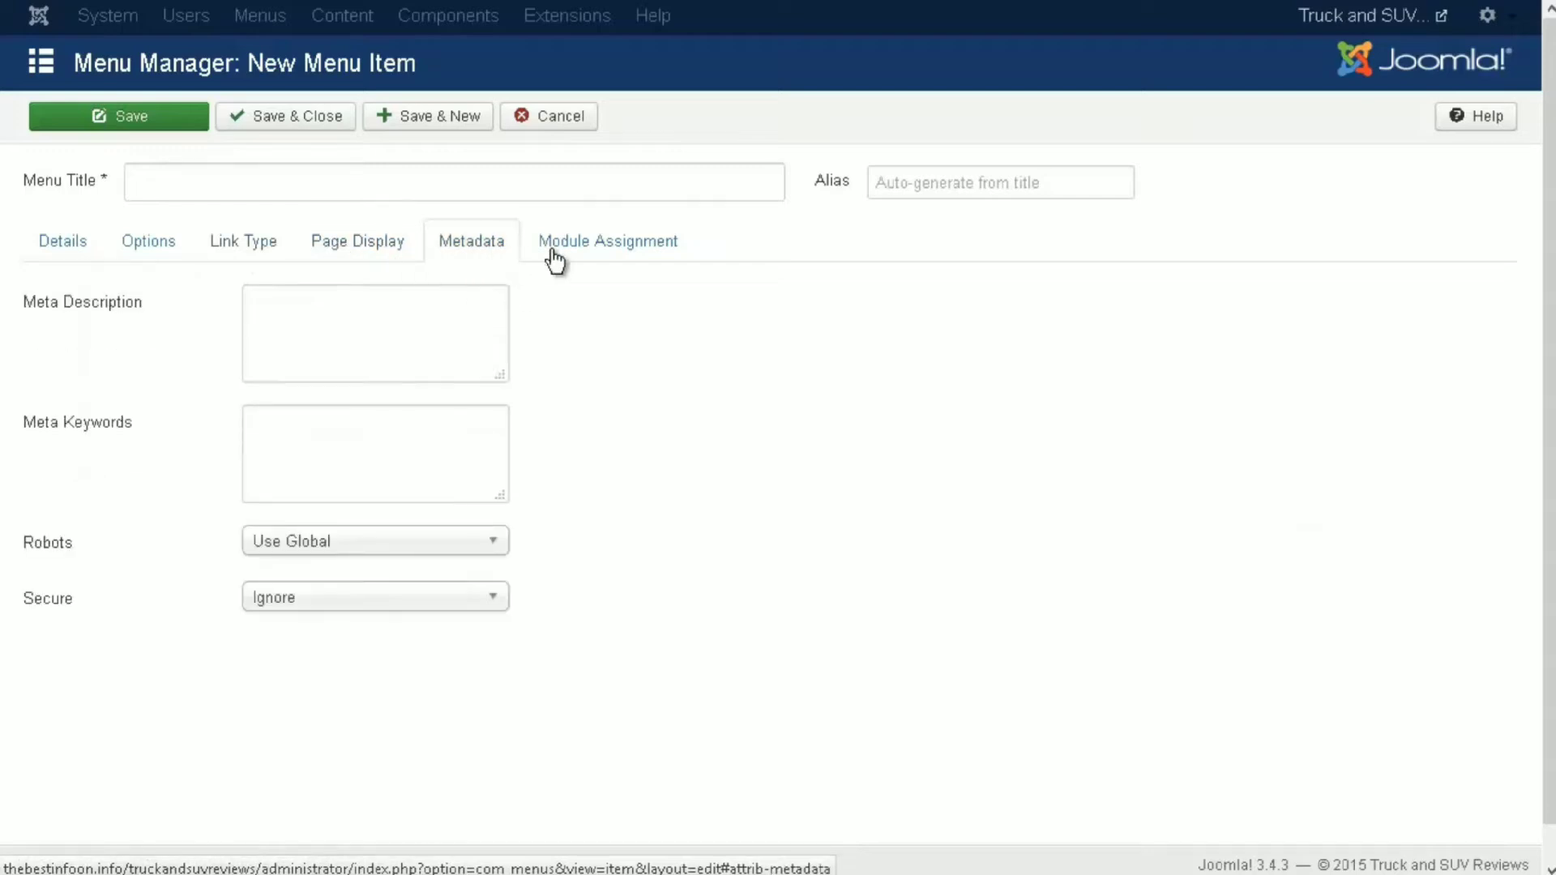
click(574, 257)
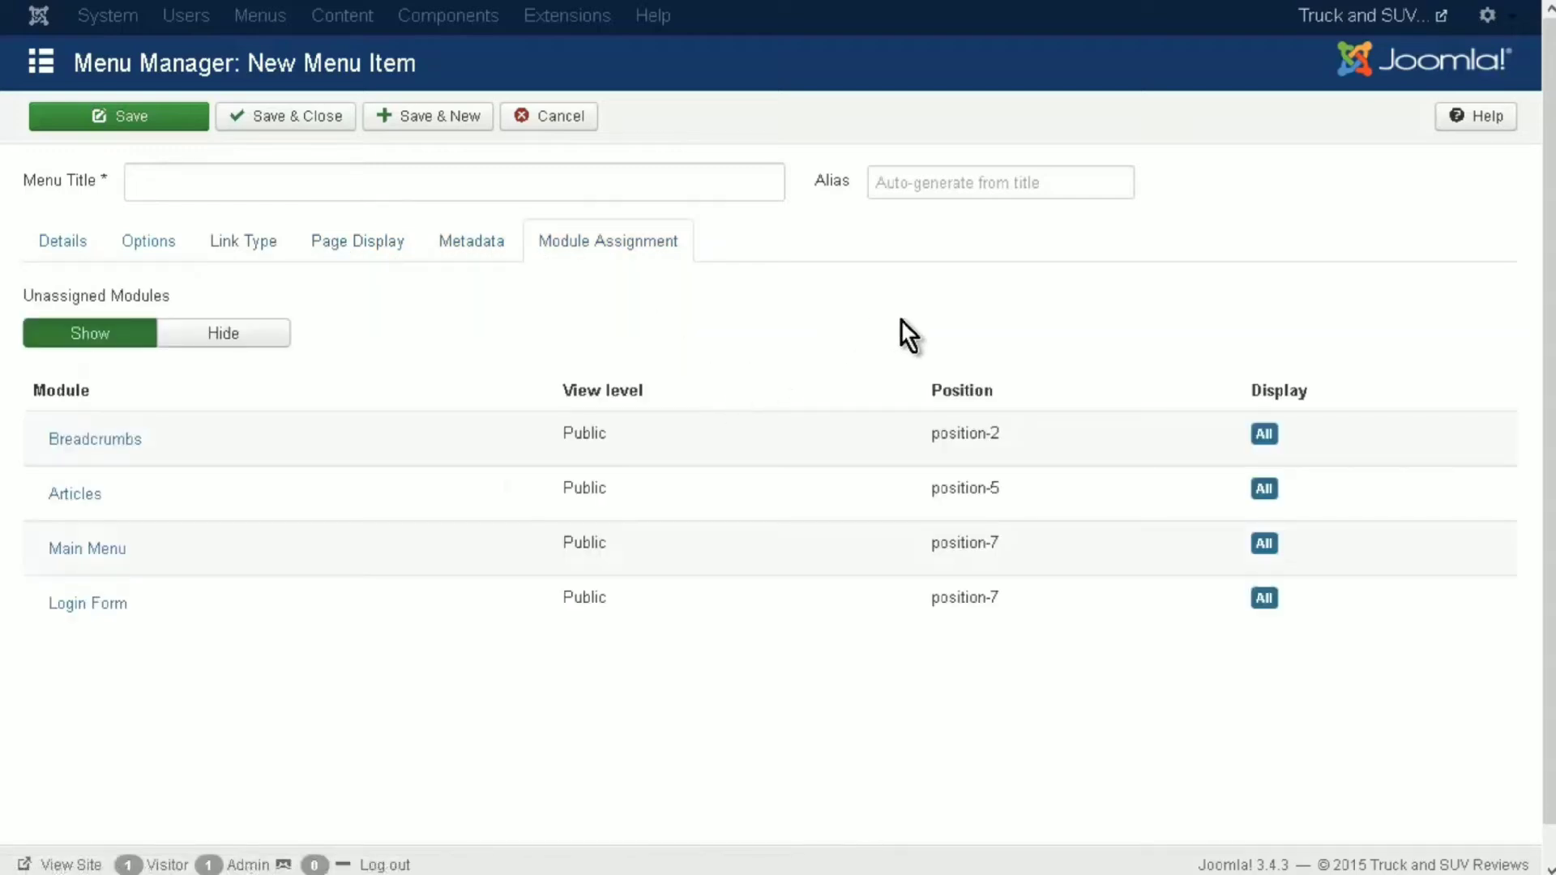
- Title the new Main Menu item Search, then save and close it
click(268, 122)
click(190, 288)
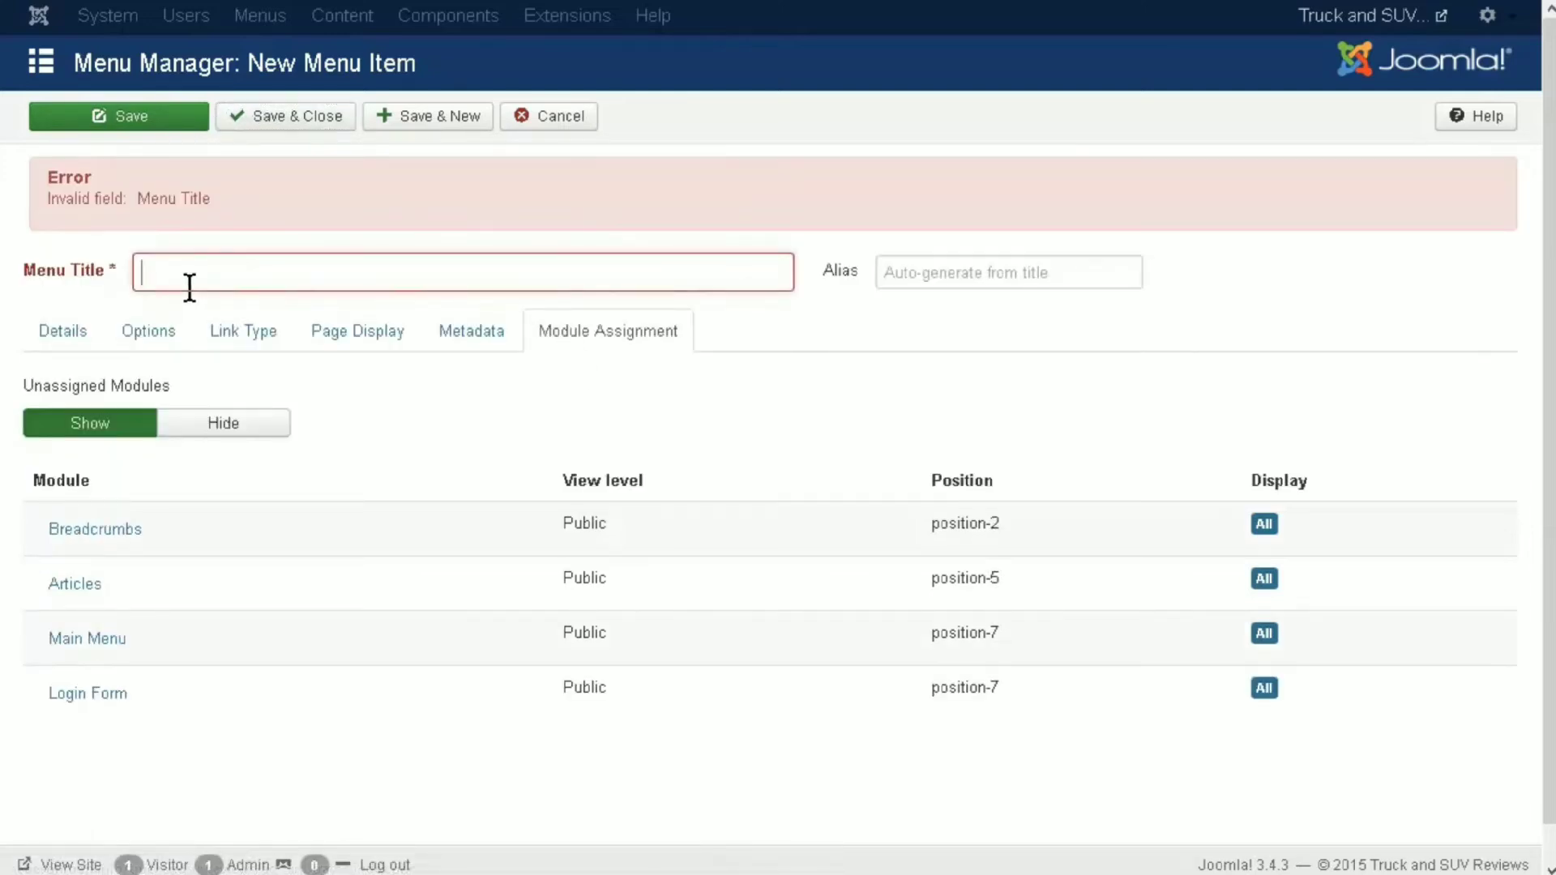
text(S)
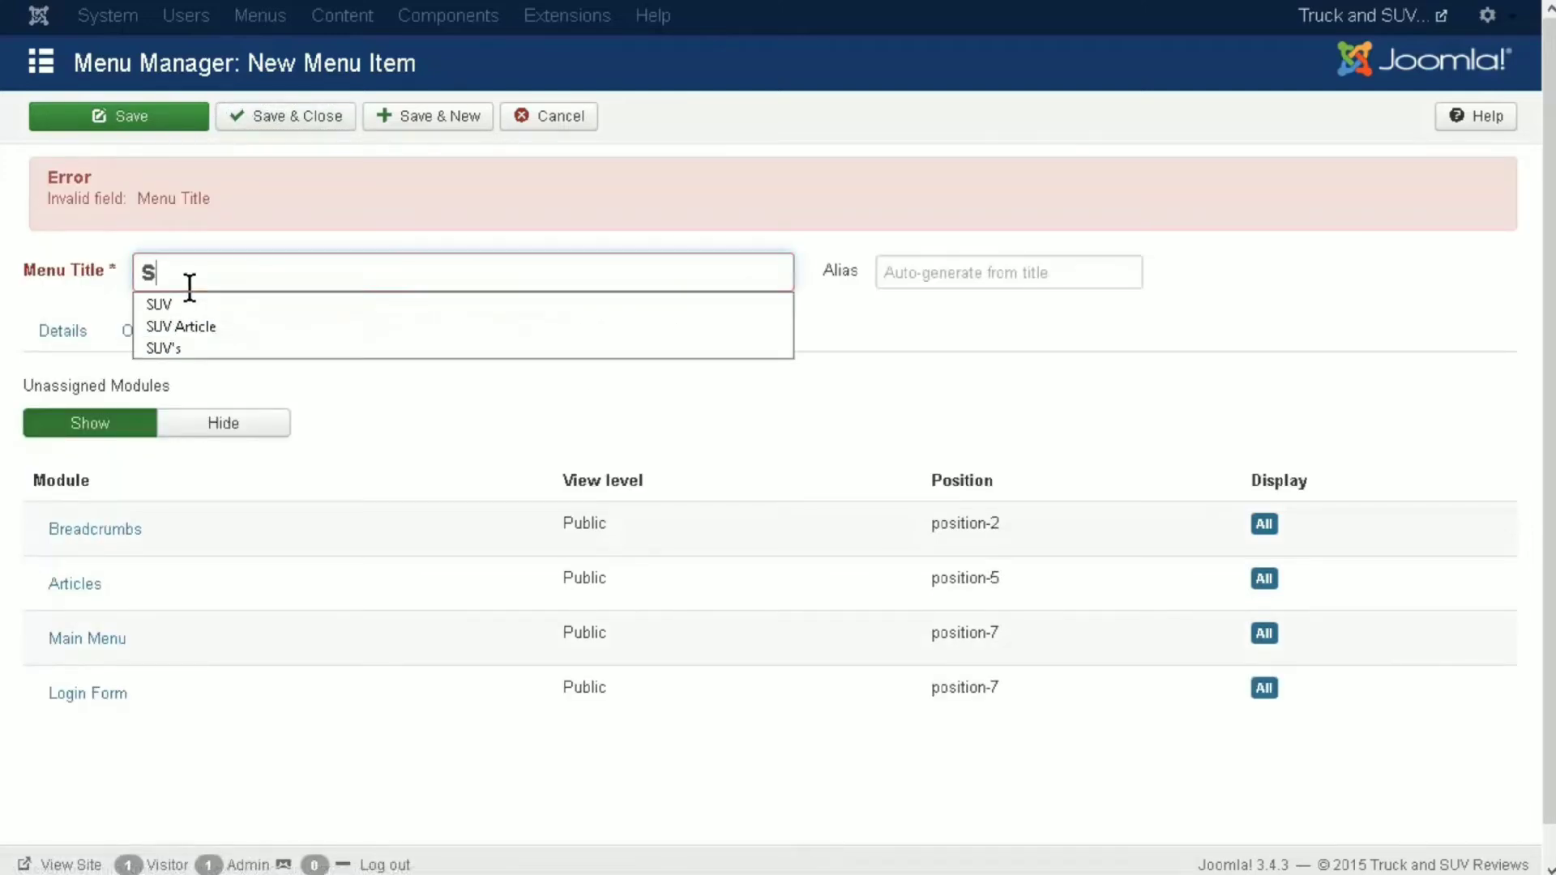
text(earch)
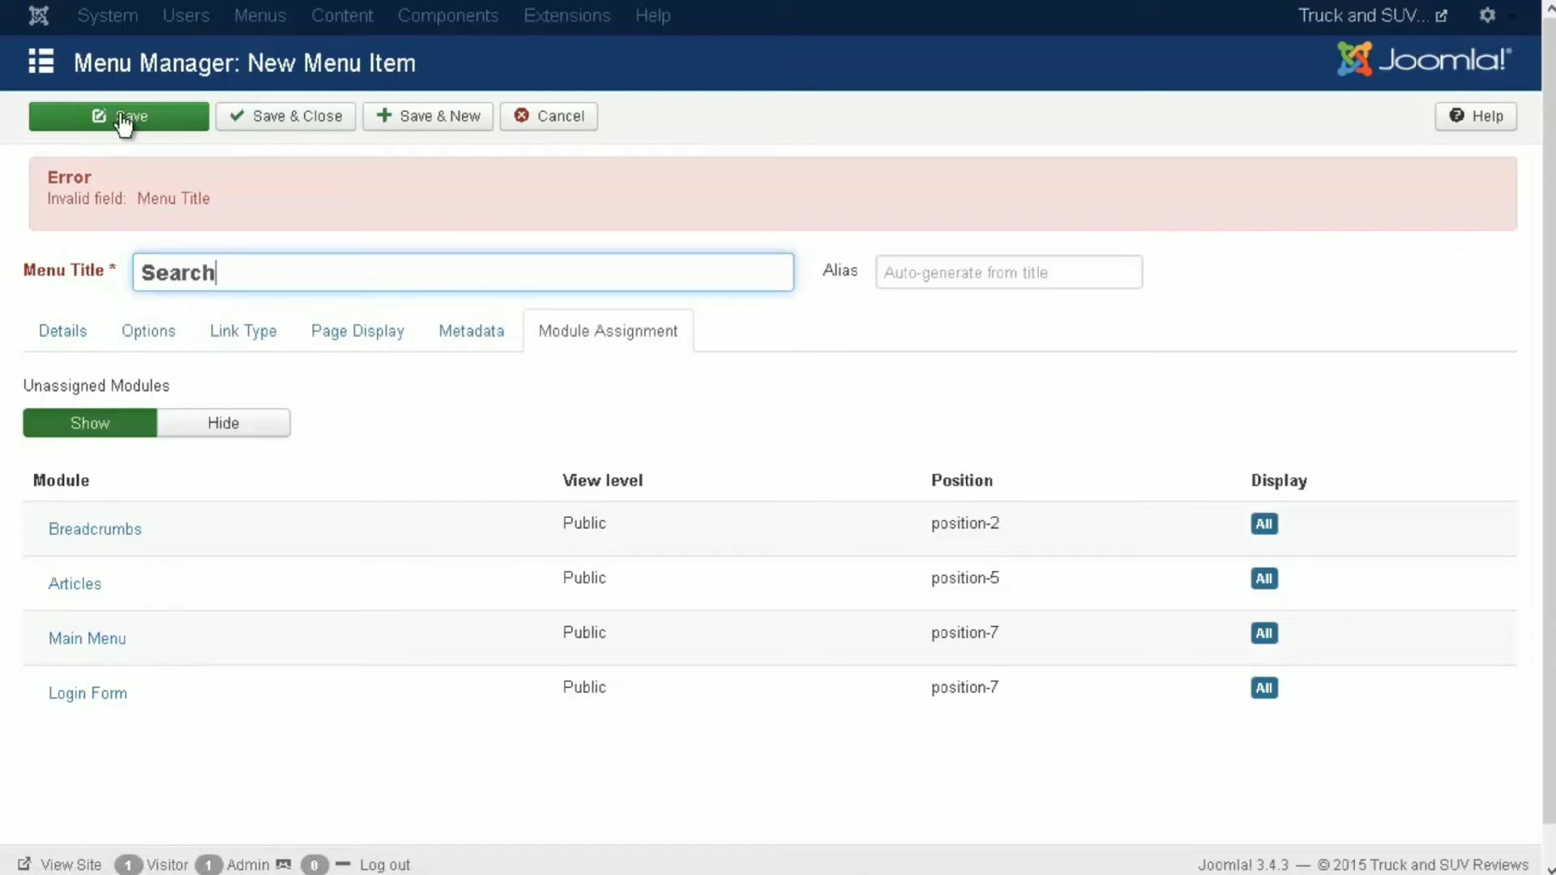
click(335, 126)
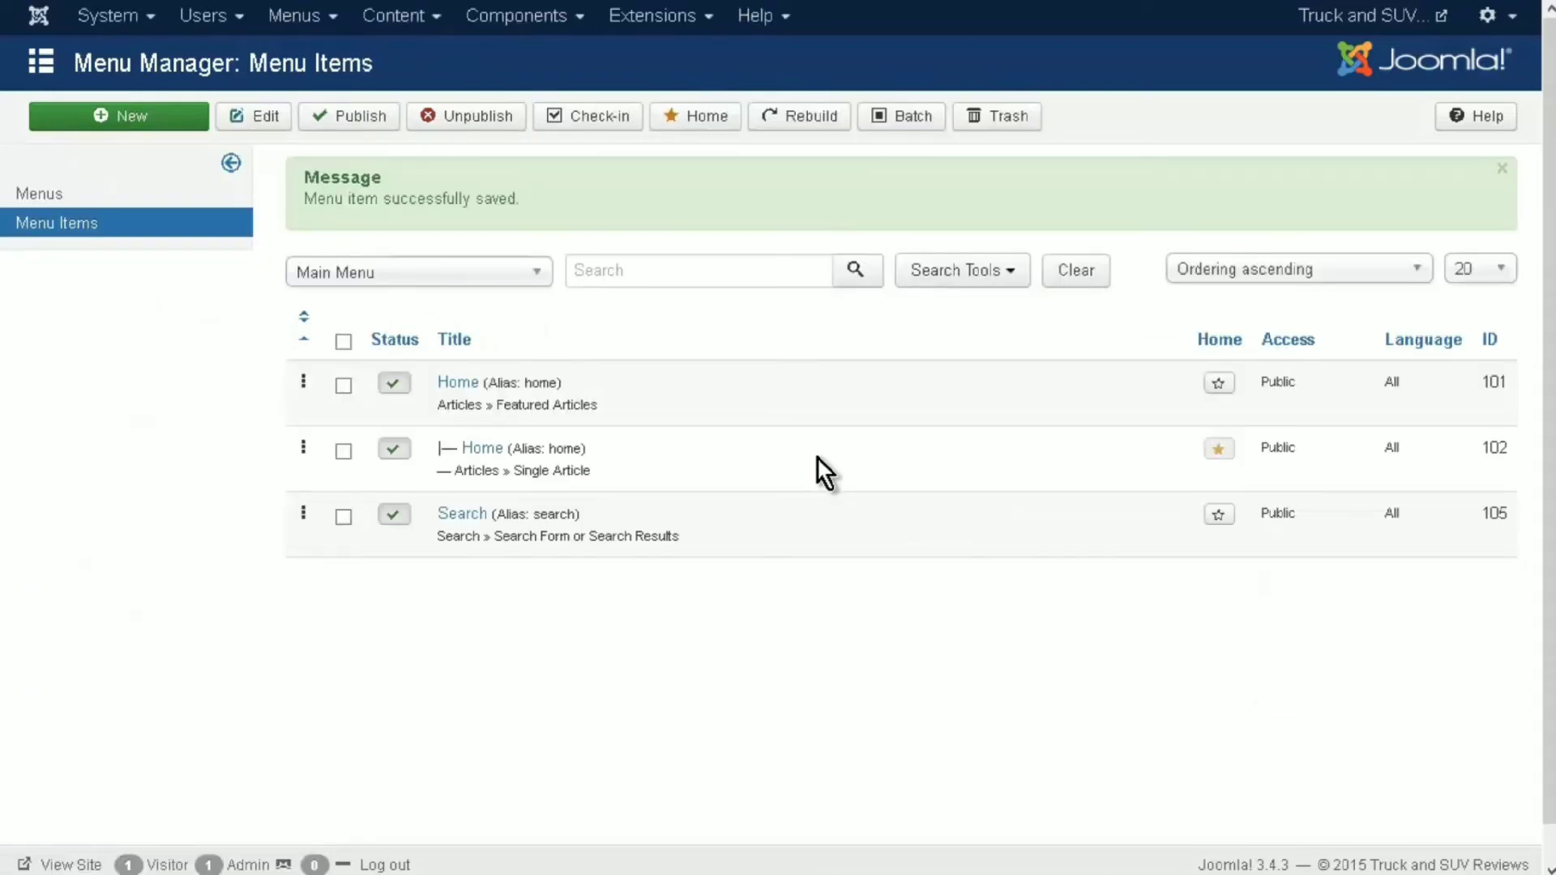
- Open the live site and examine the search page linked from the Main Menu's Search item
click(1357, 16)
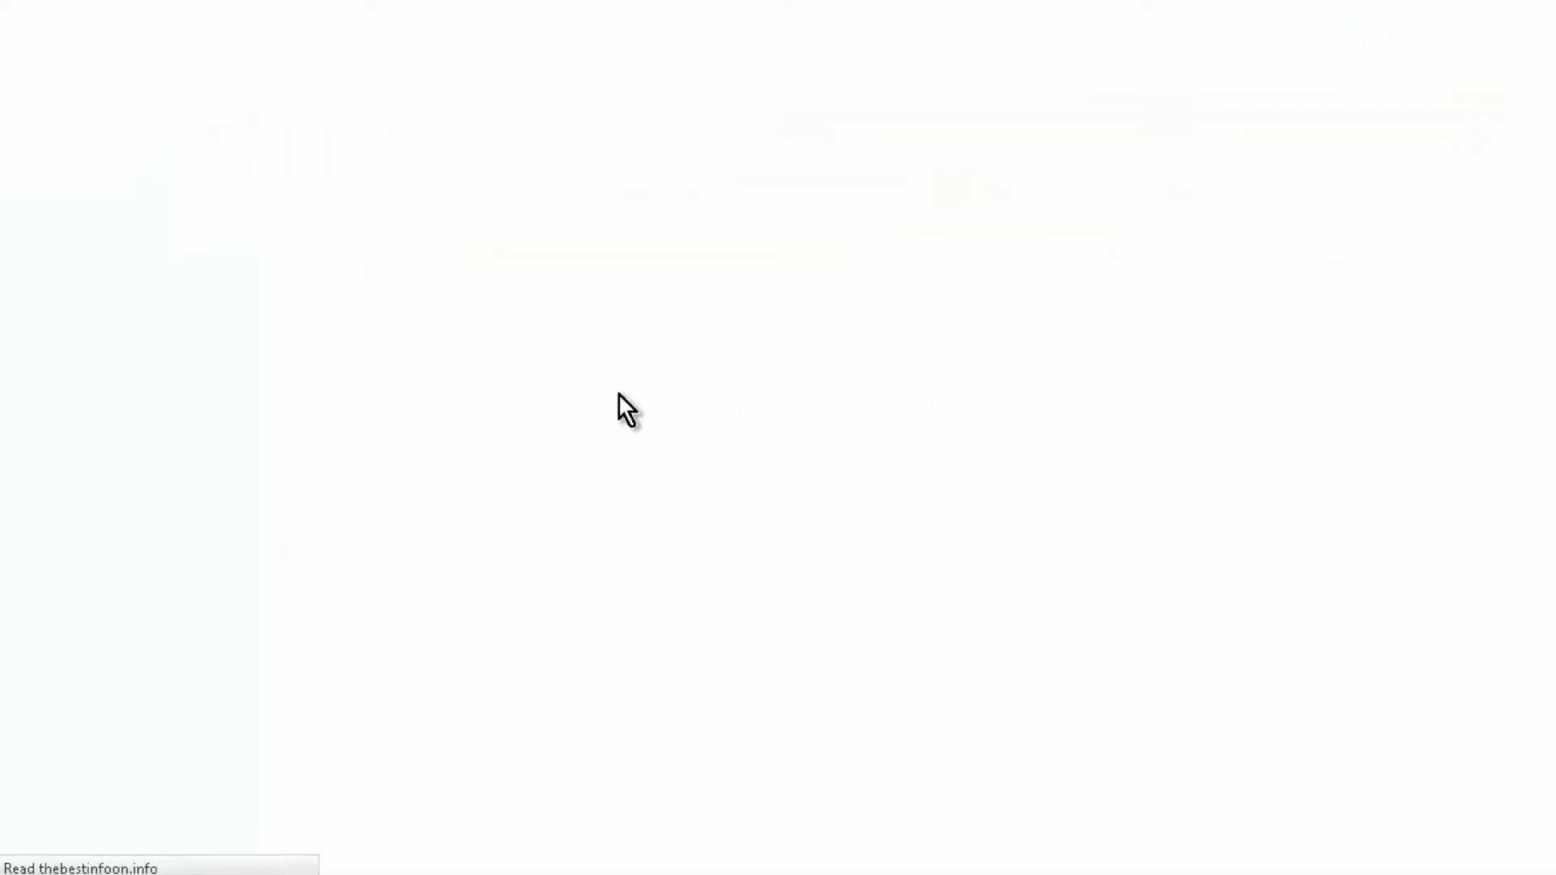
scroll(478, 400, down, 3)
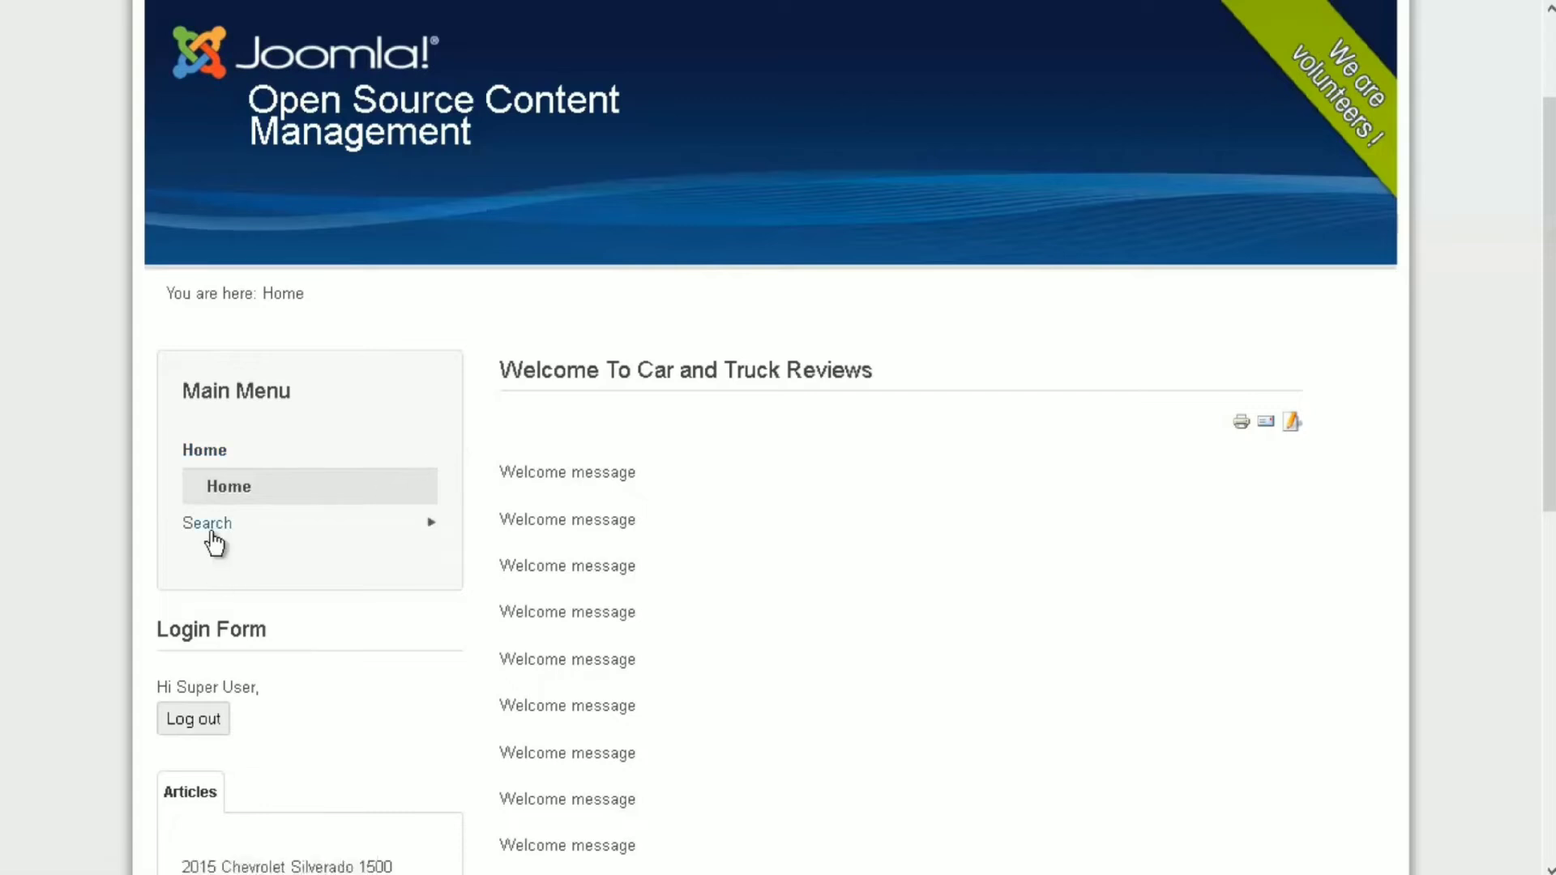
click(209, 528)
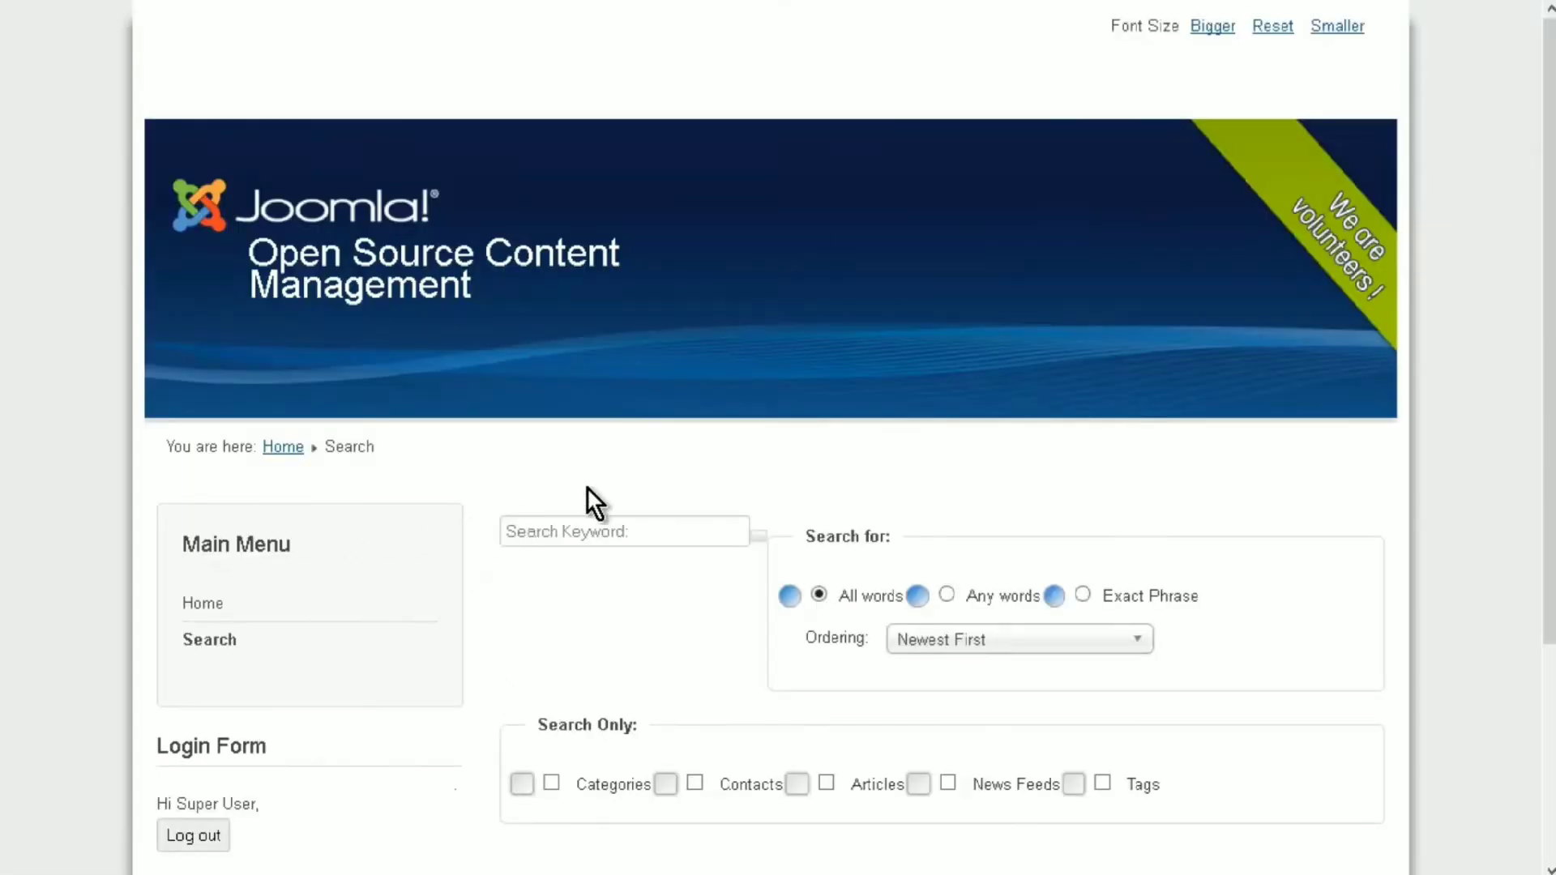
scroll(579, 438, down, 3)
scroll(594, 414, up, 3)
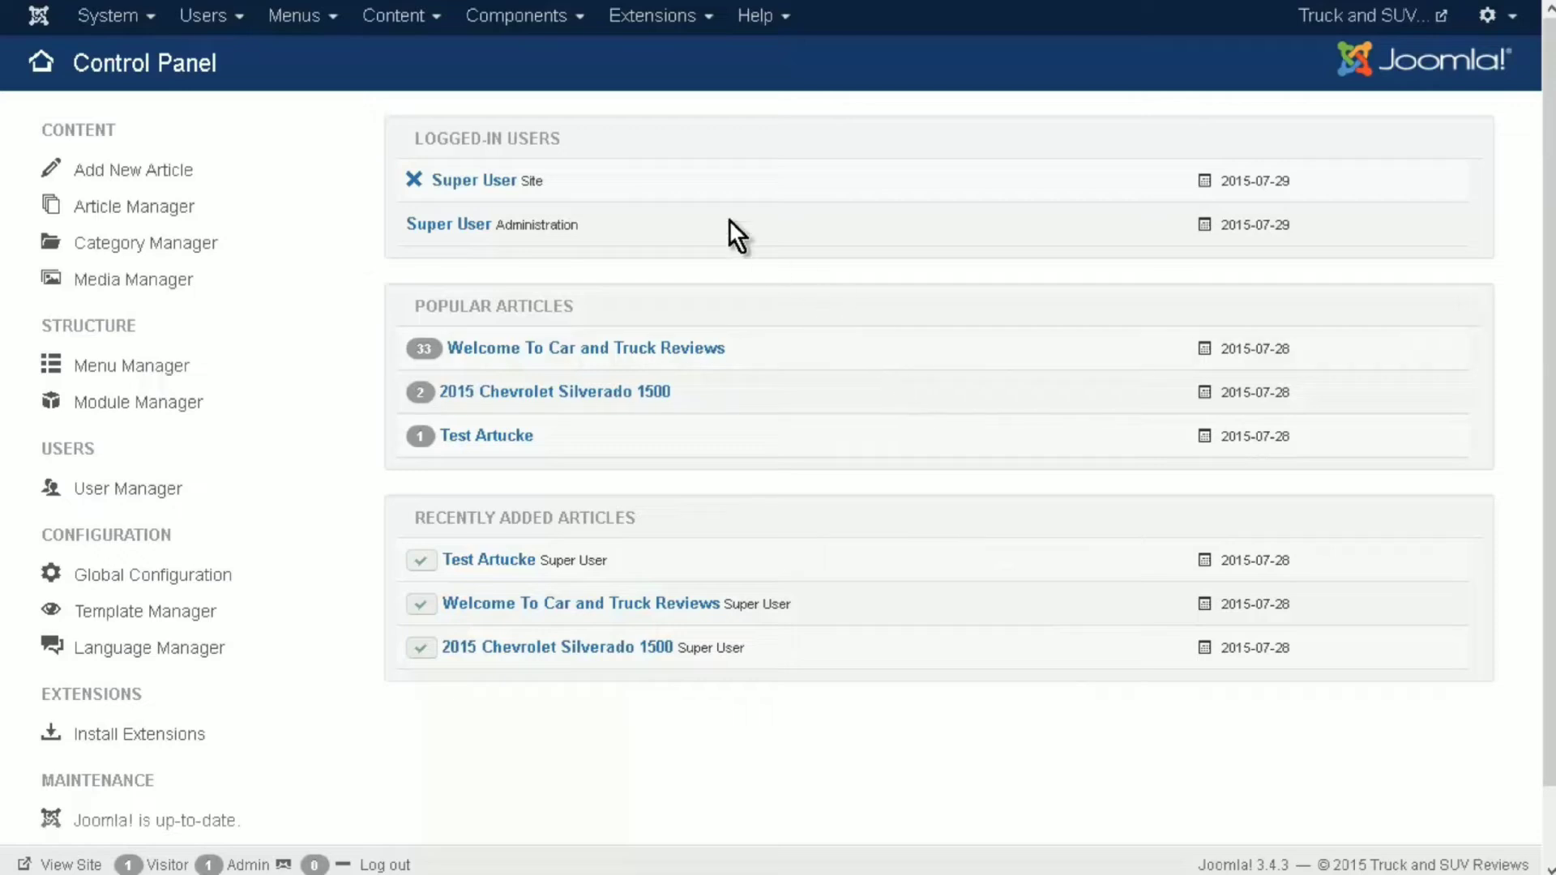
click(575, 23)
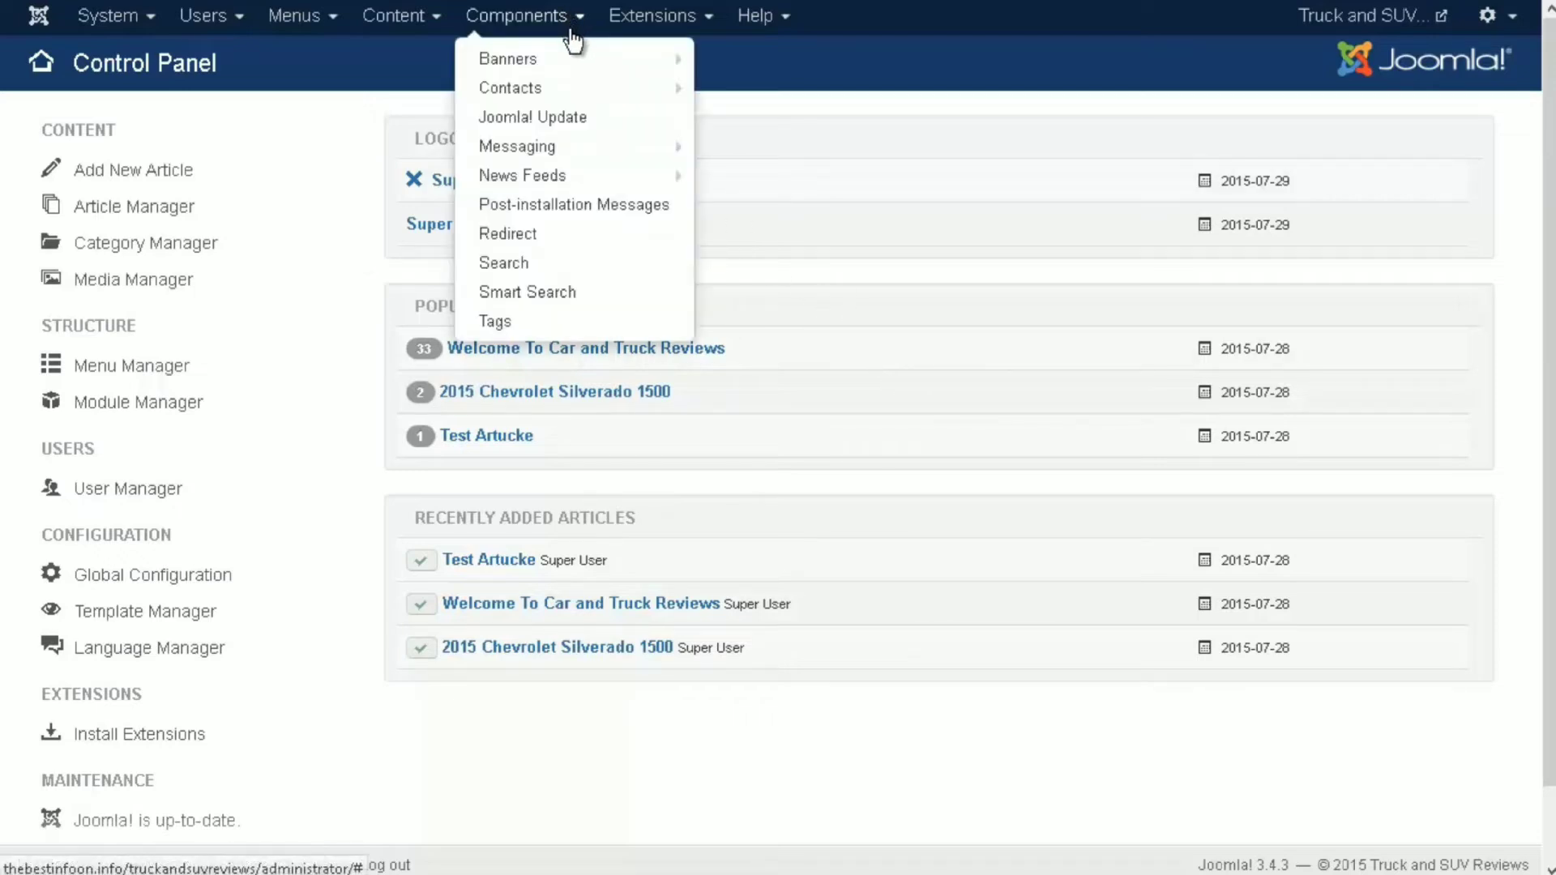
mouse_move(557, 65)
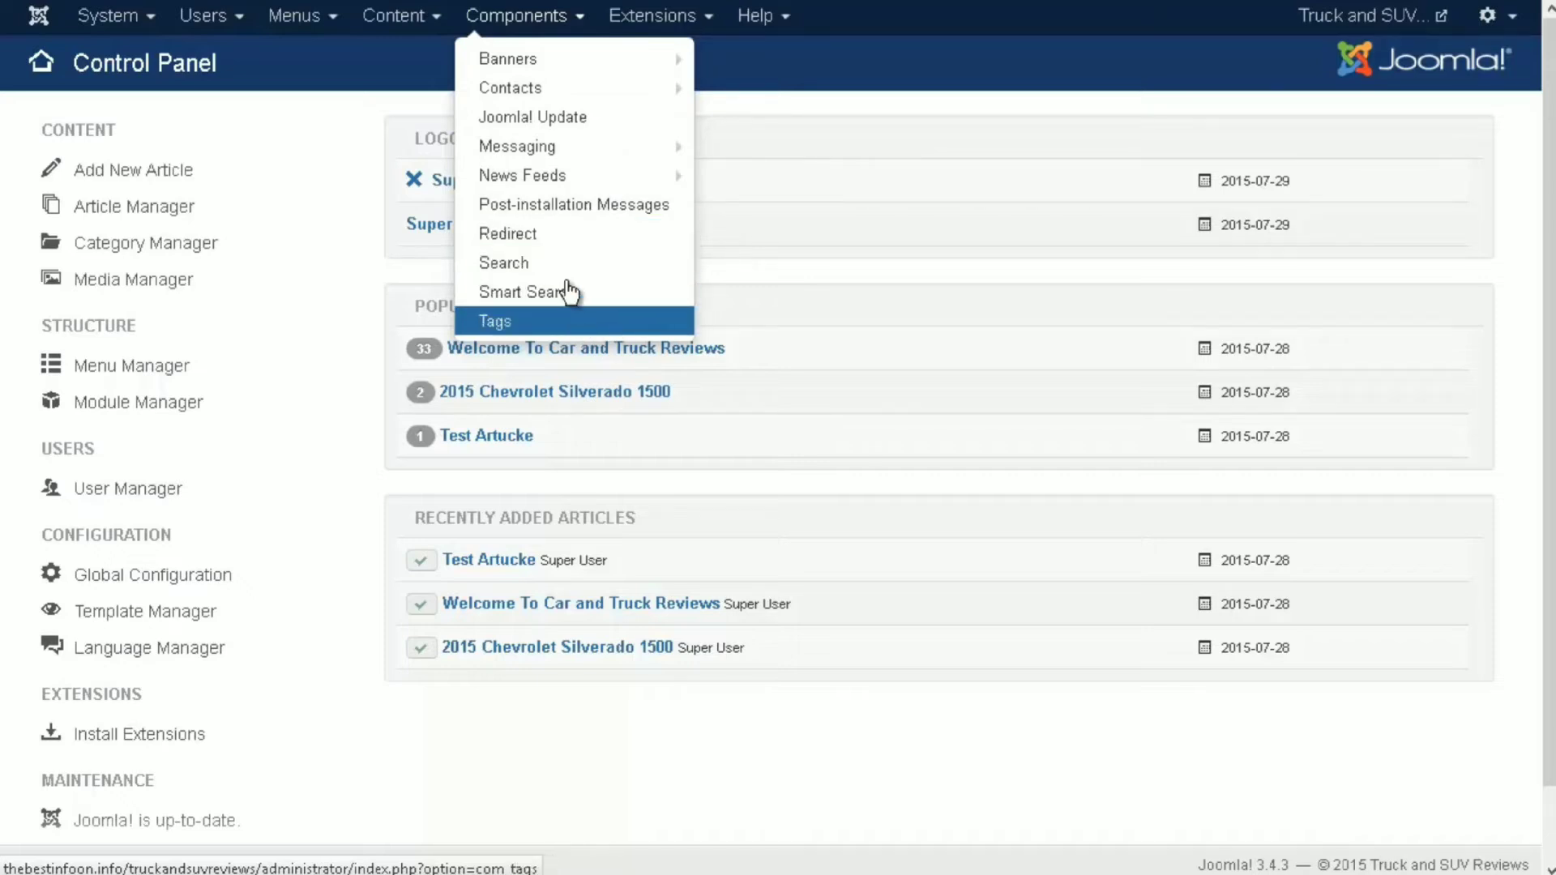
click(634, 17)
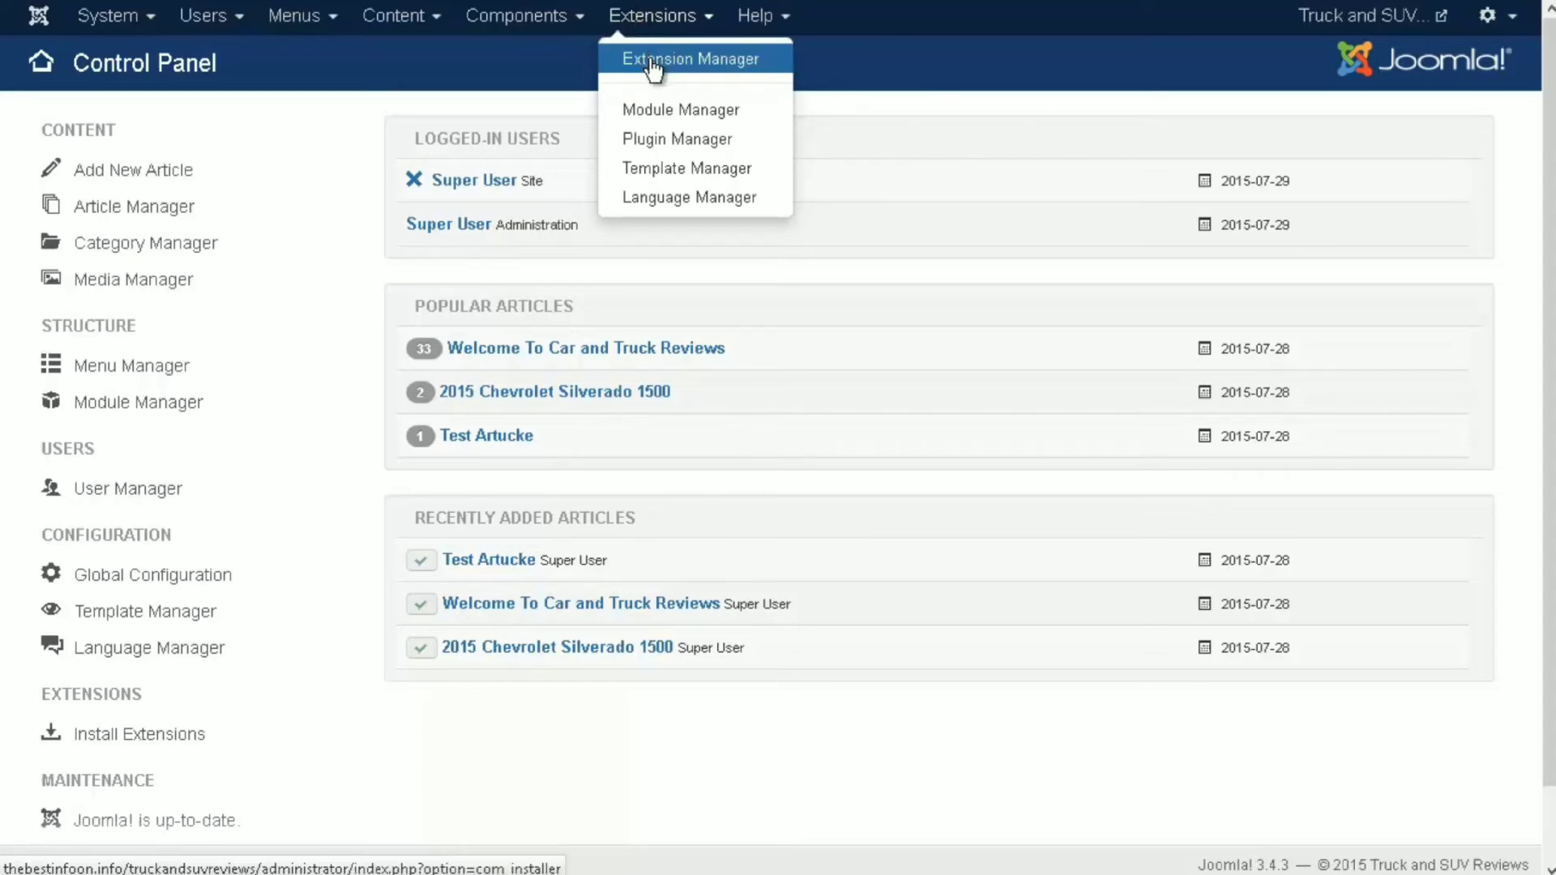
- Review the site's modules, and examine all three pages of the installed plugins list
click(708, 114)
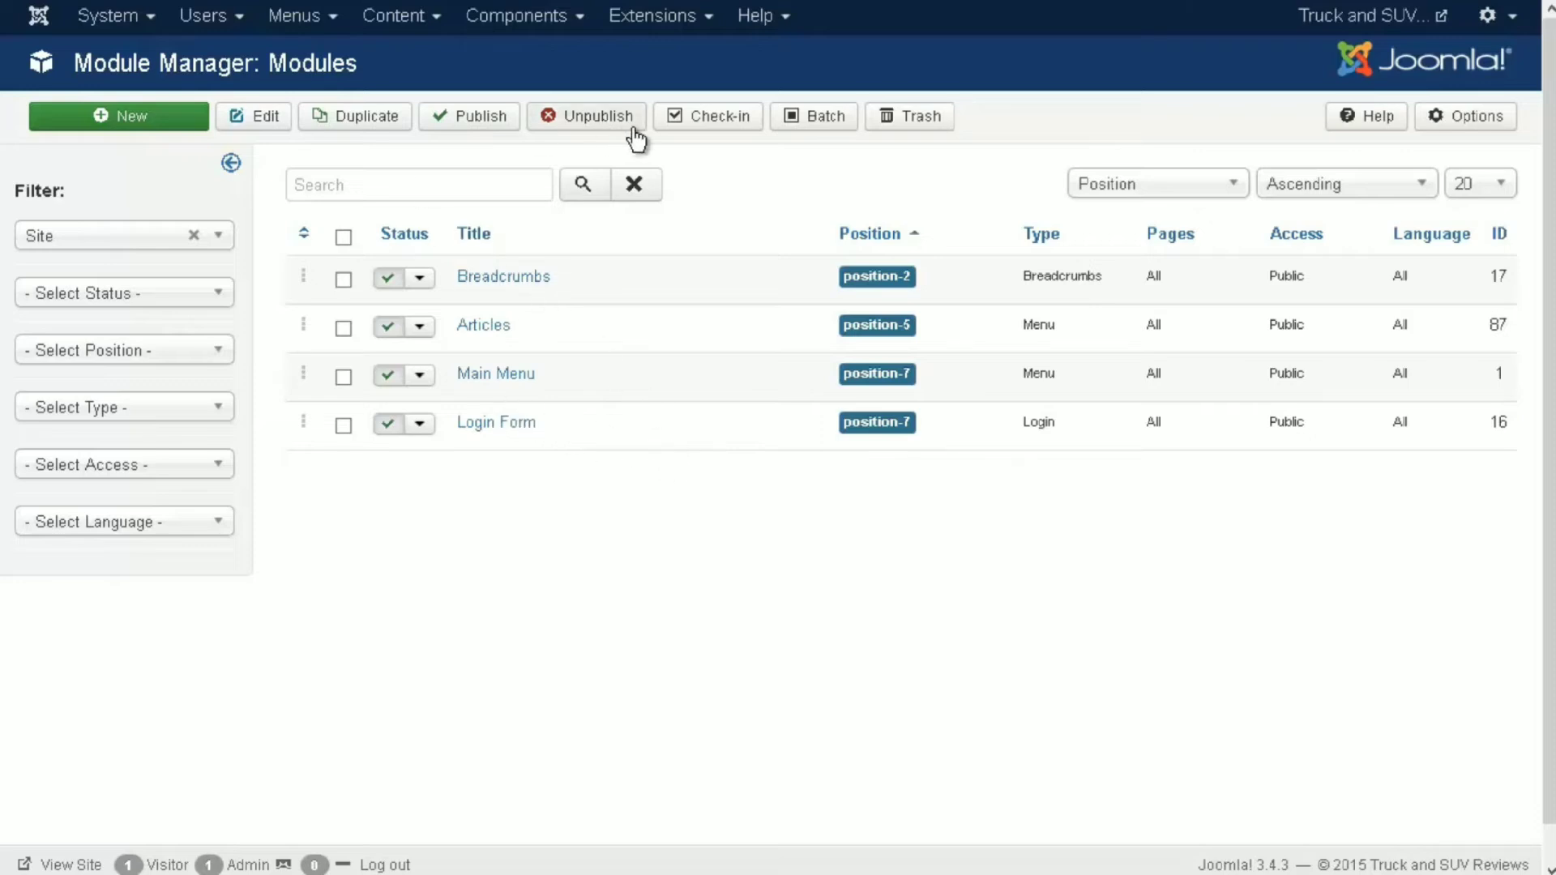
click(693, 22)
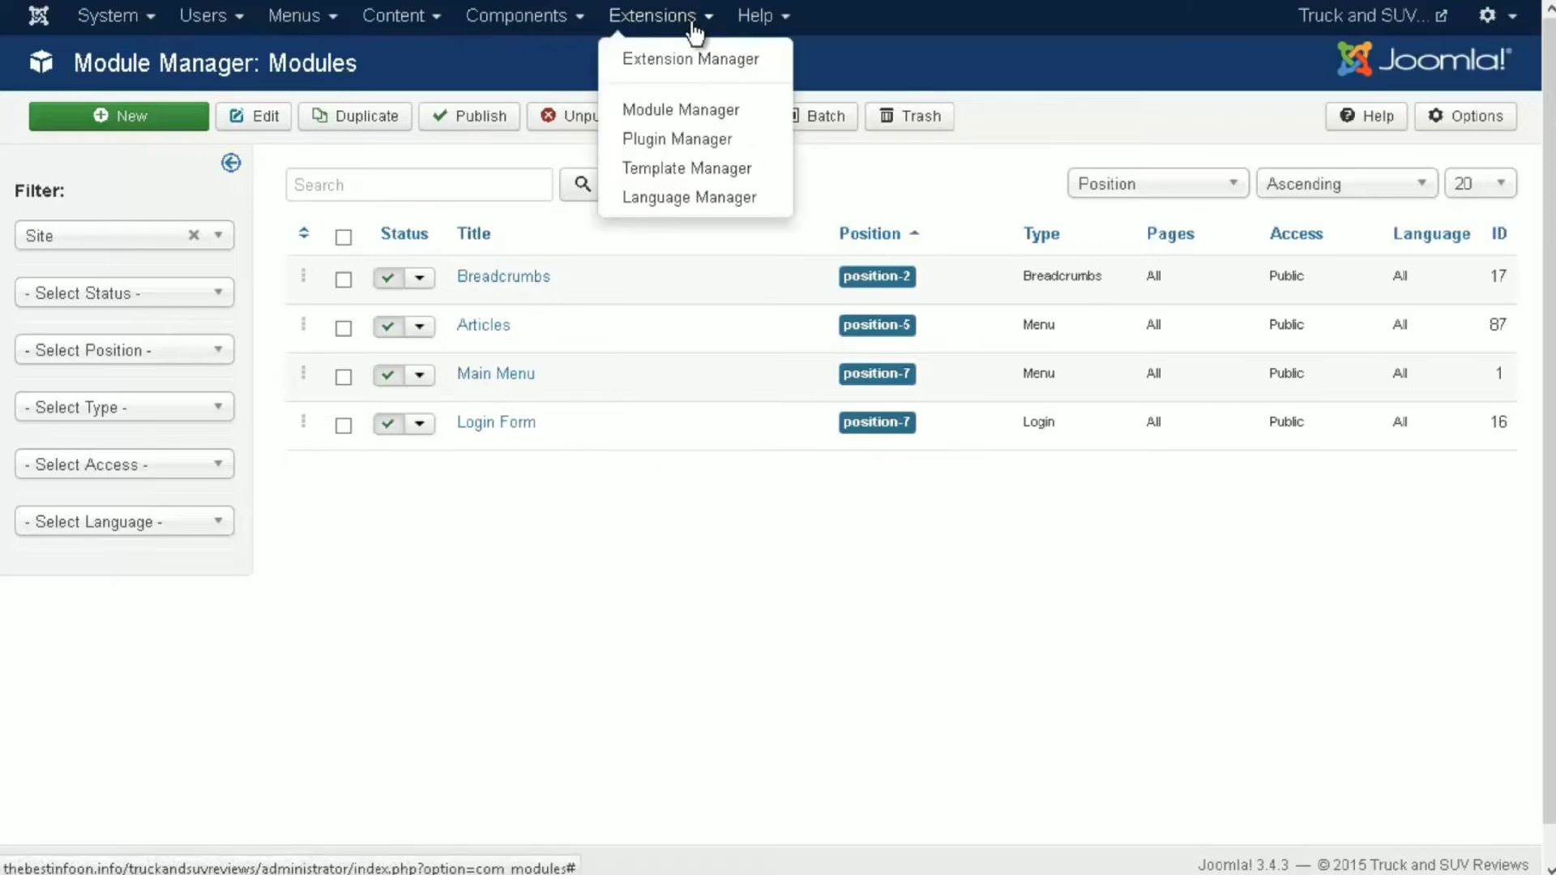
click(703, 136)
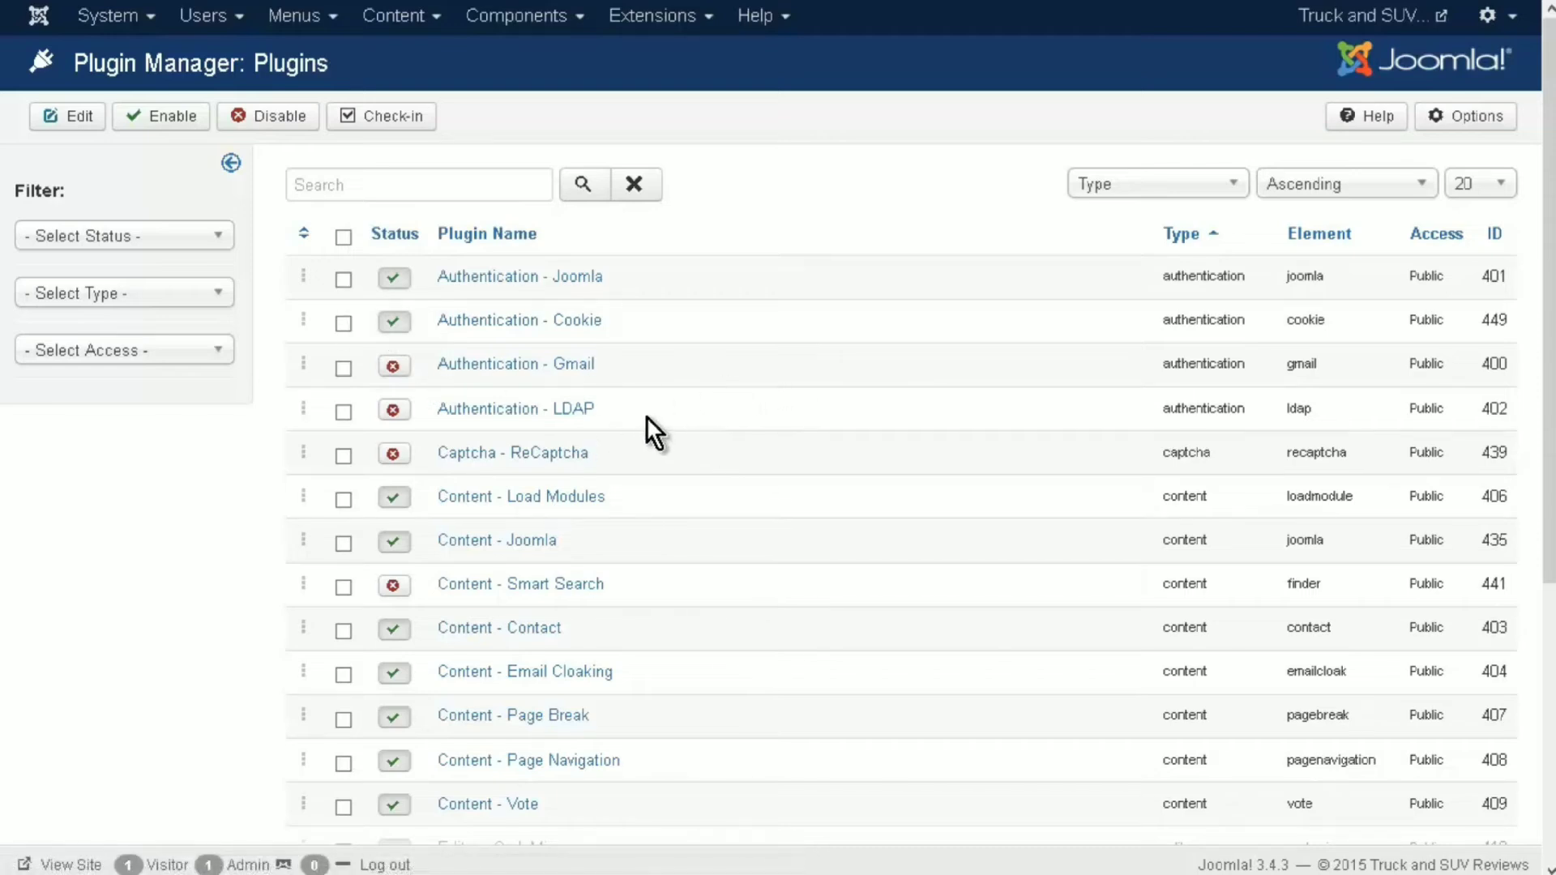
scroll(689, 415, down, 2)
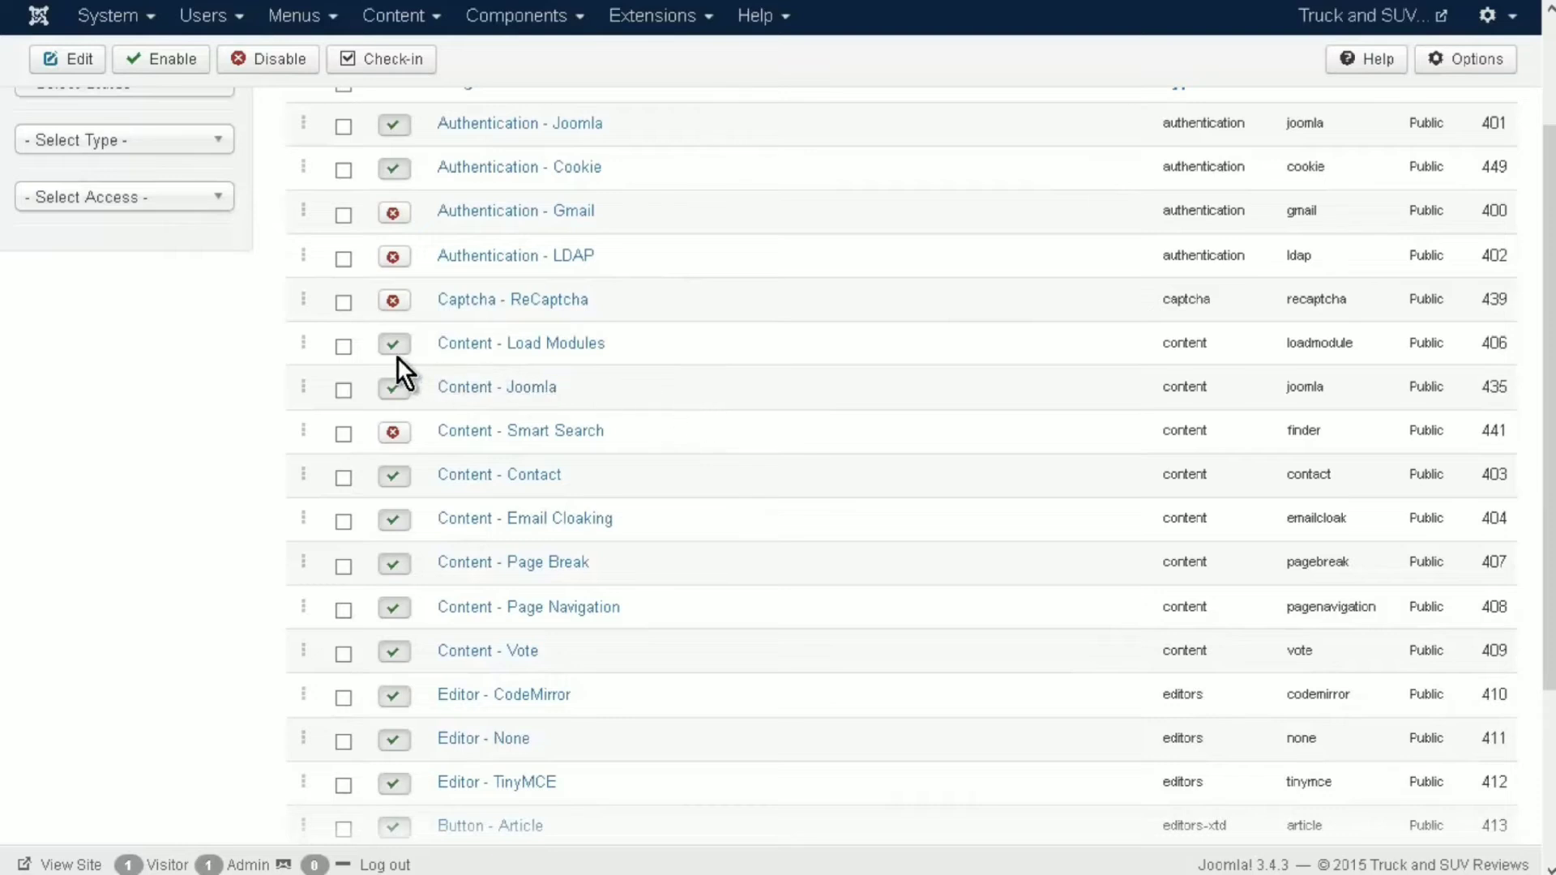
scroll(615, 362, down, 3)
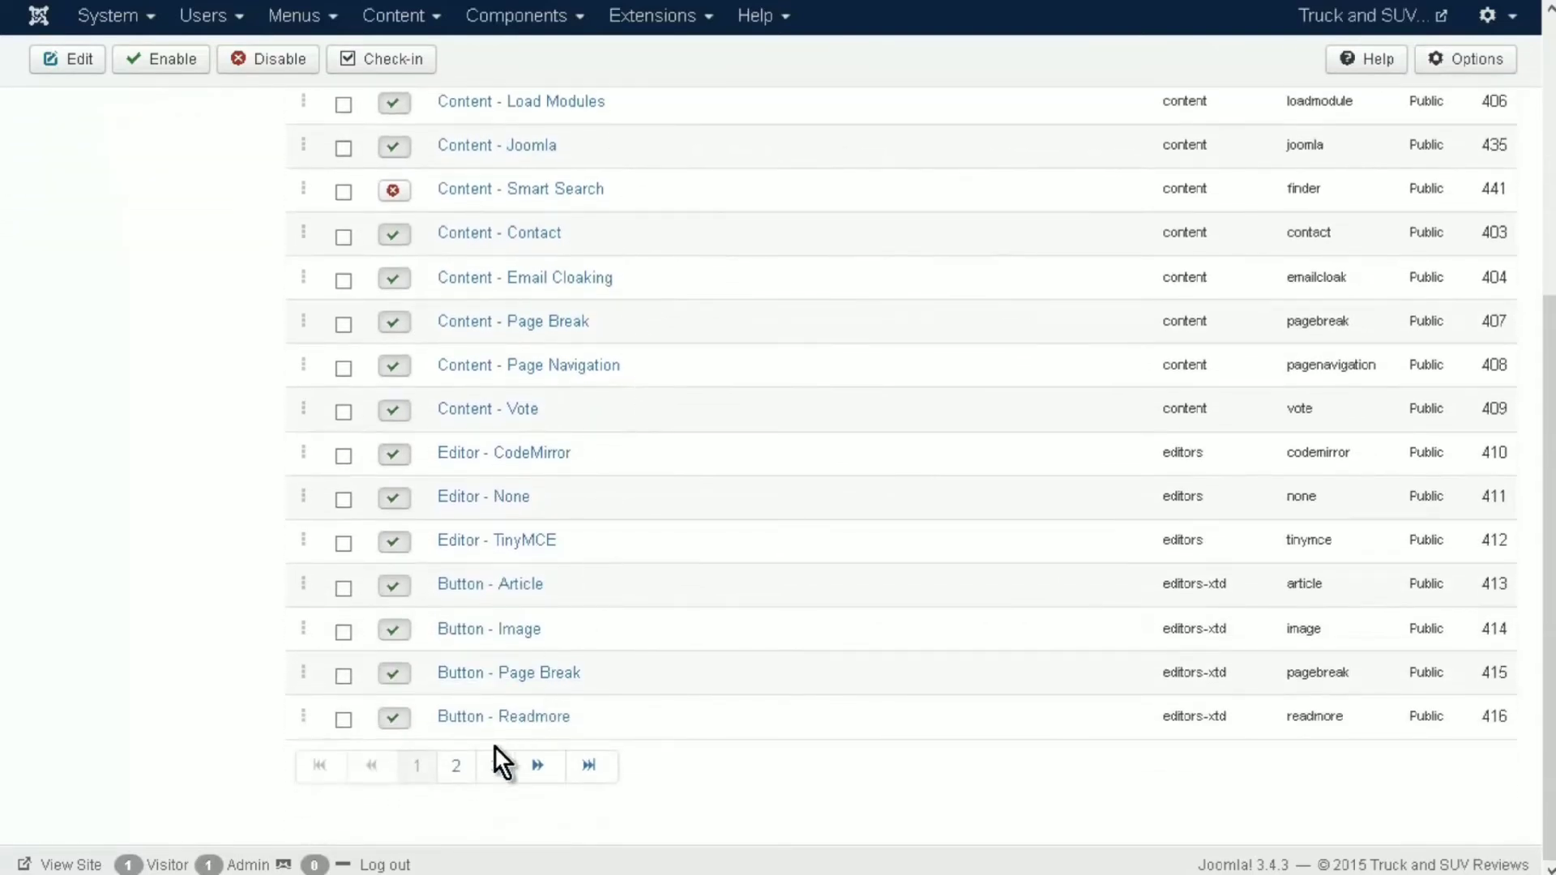
click(455, 768)
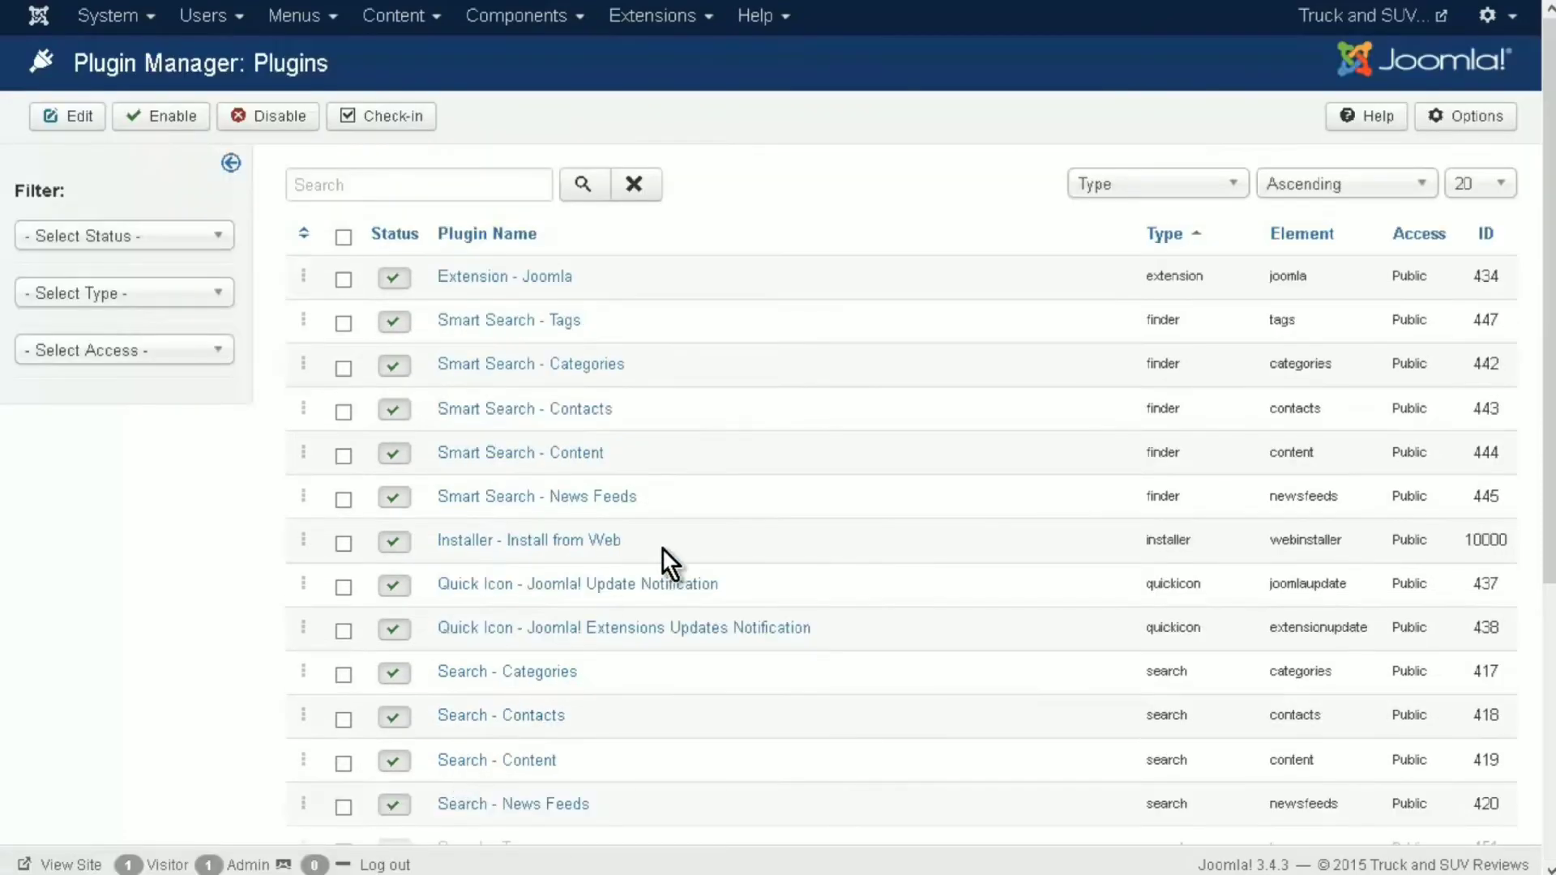
scroll(778, 459, down, 1)
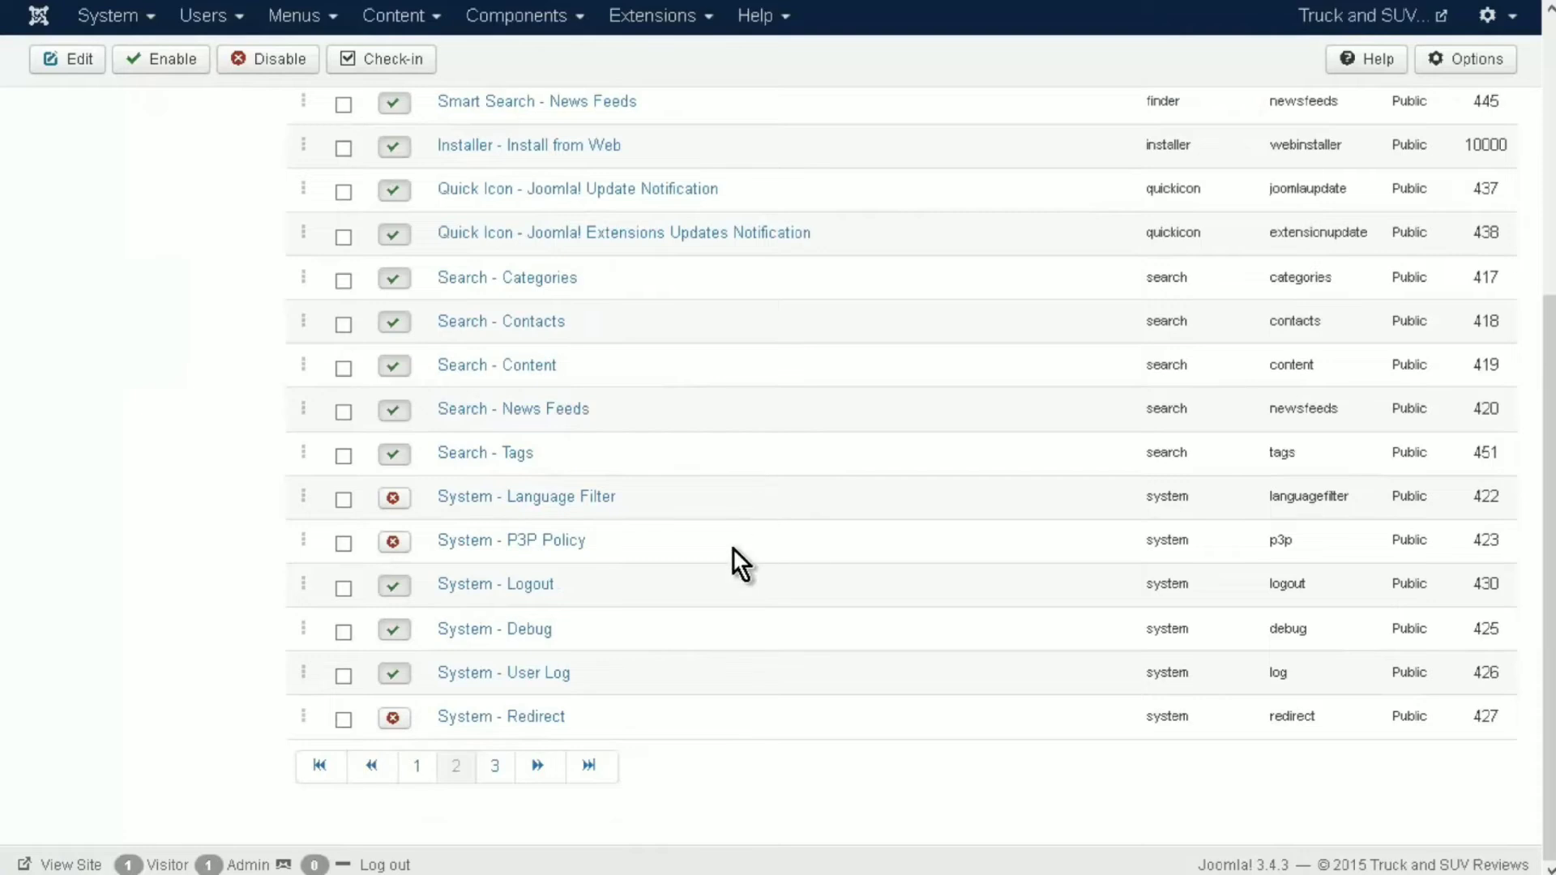
click(495, 765)
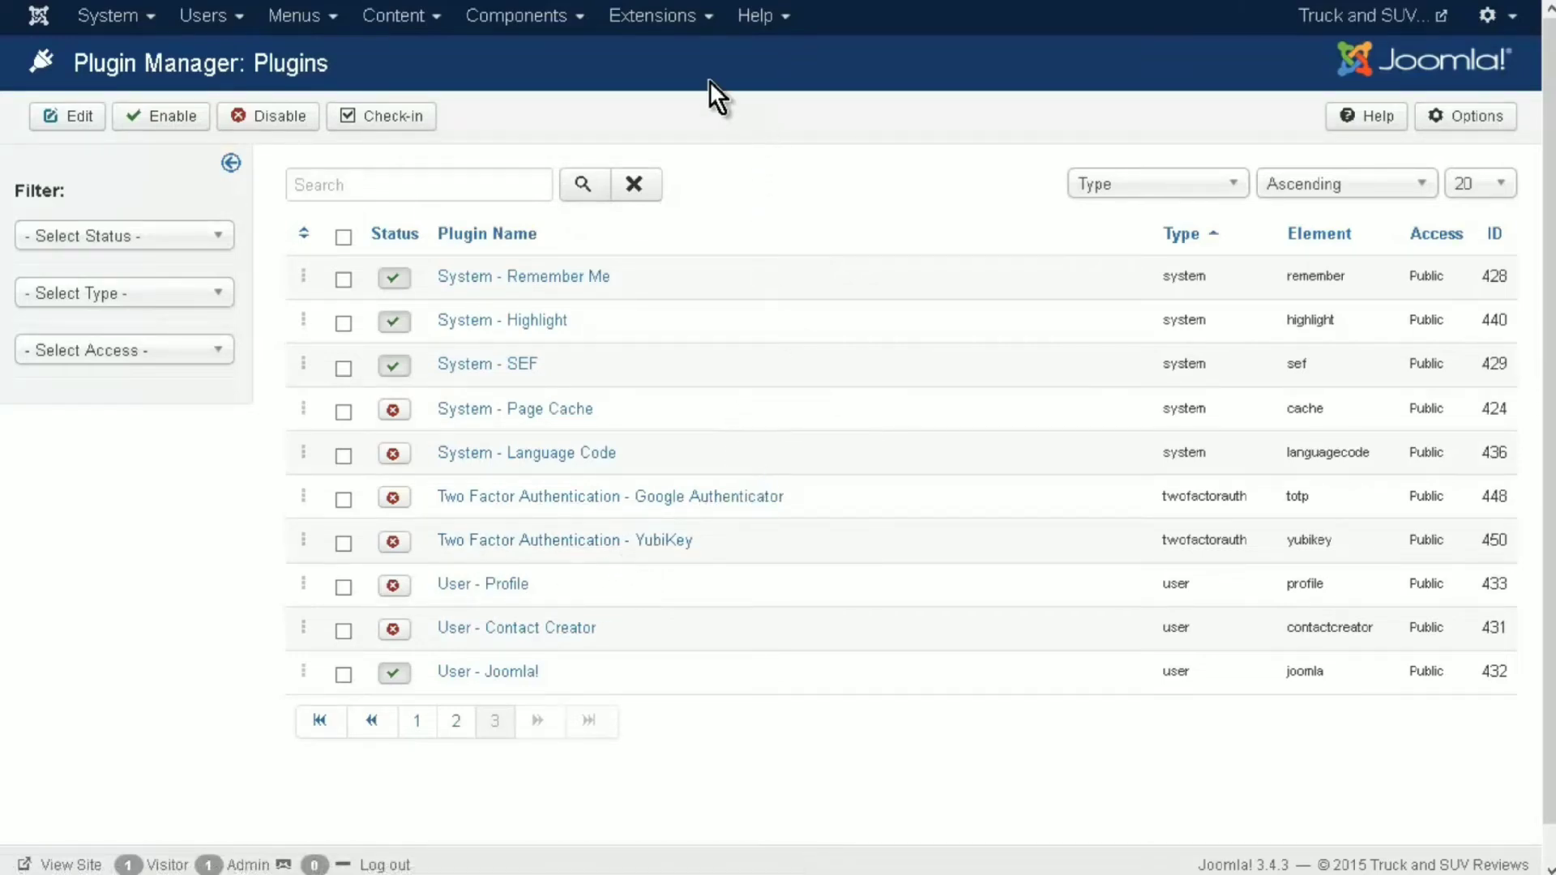
- Install the Google Maps by Reumer plugin from the web catalogue's Maps & Locations category
click(649, 25)
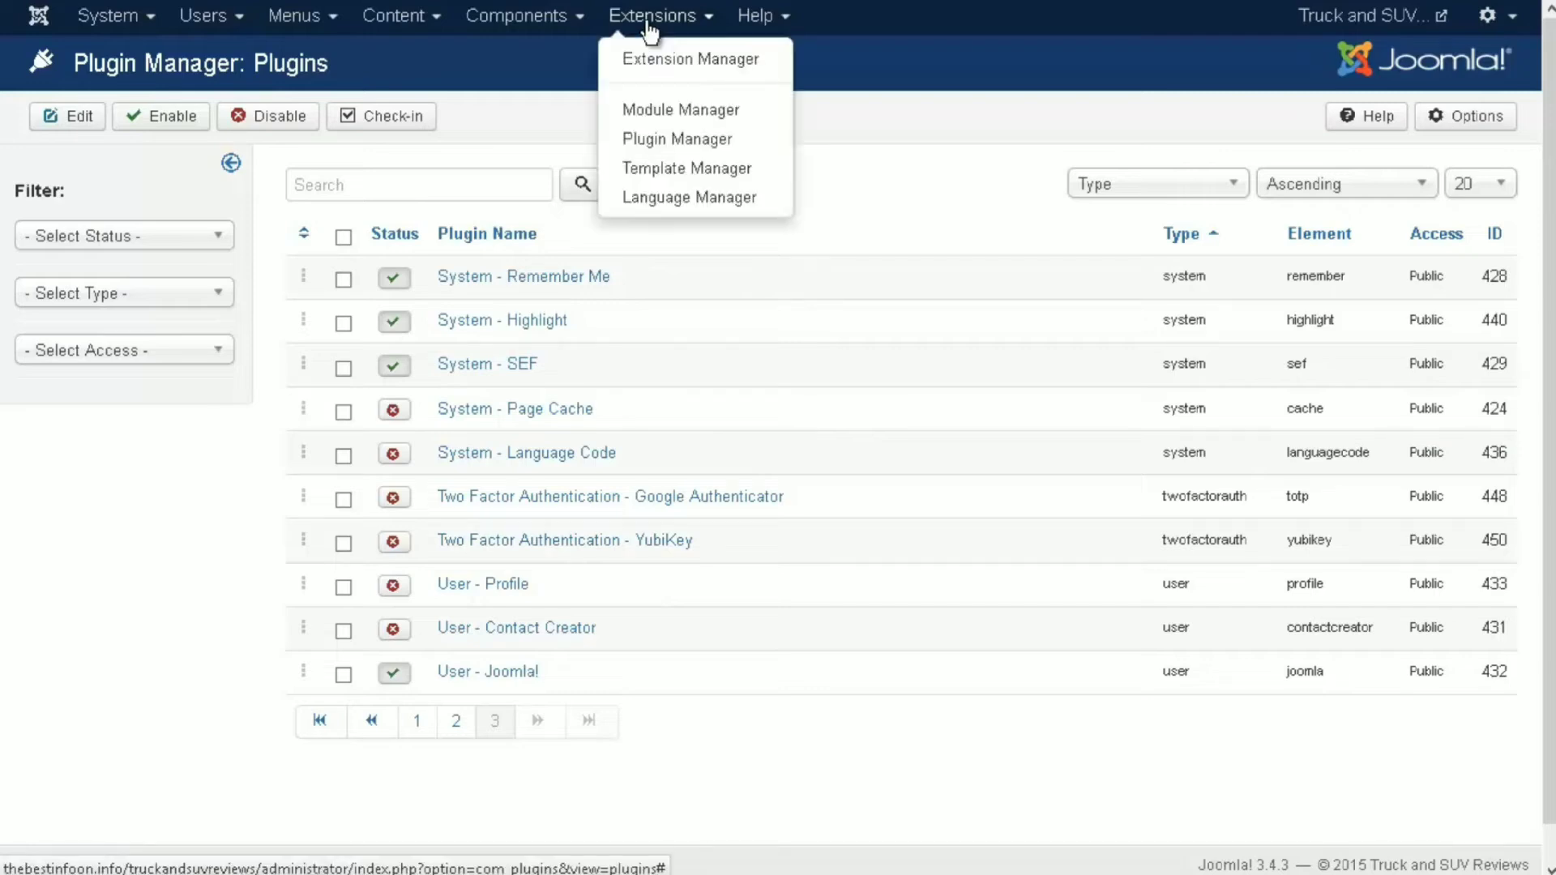
click(691, 59)
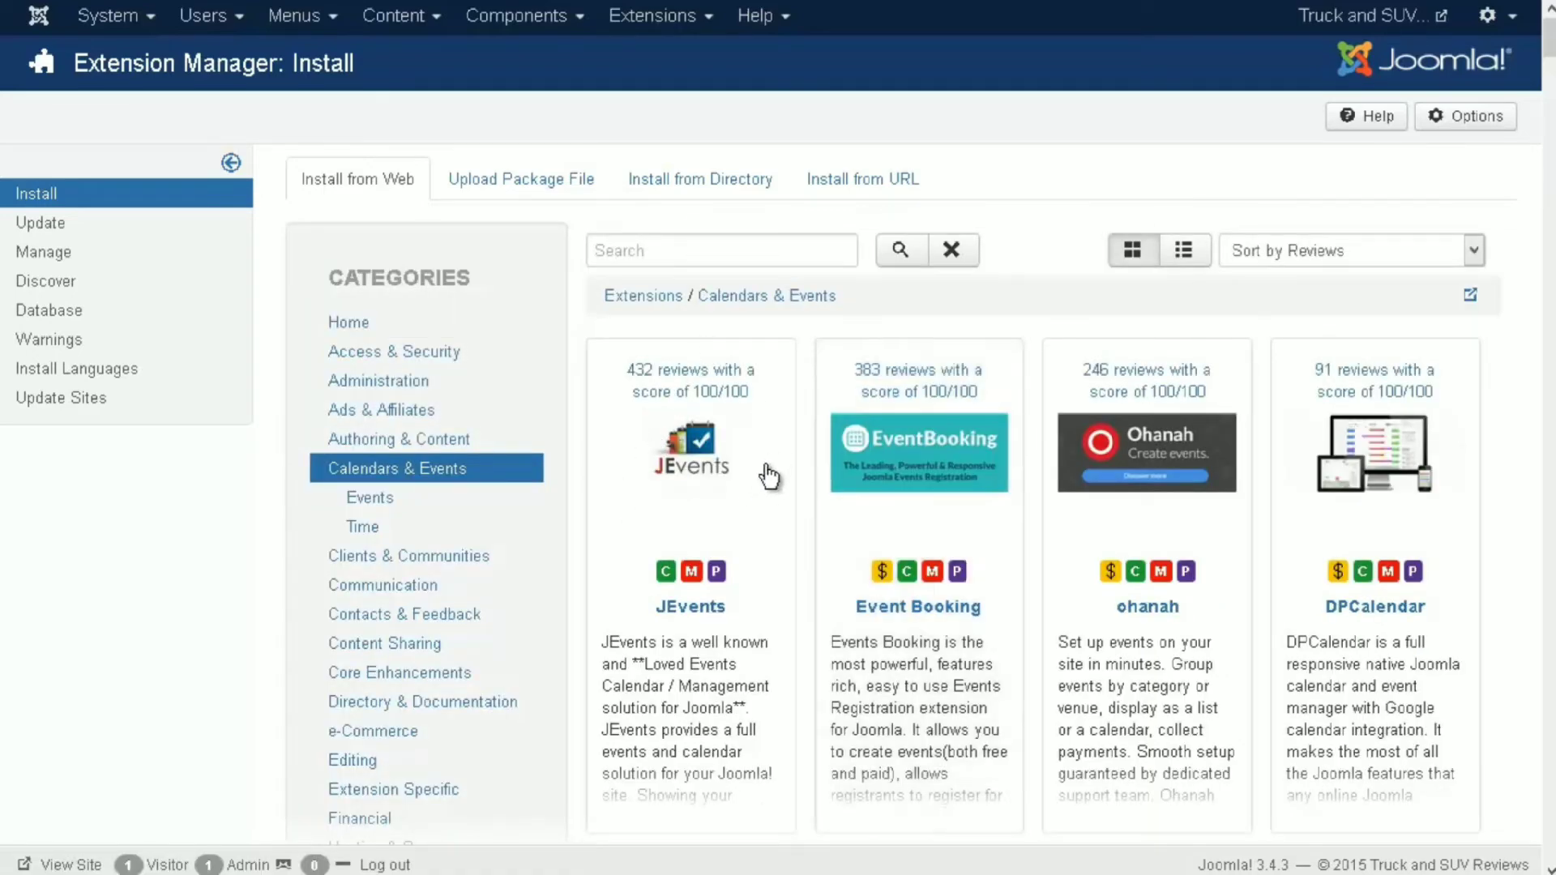
scroll(707, 688, down, 2)
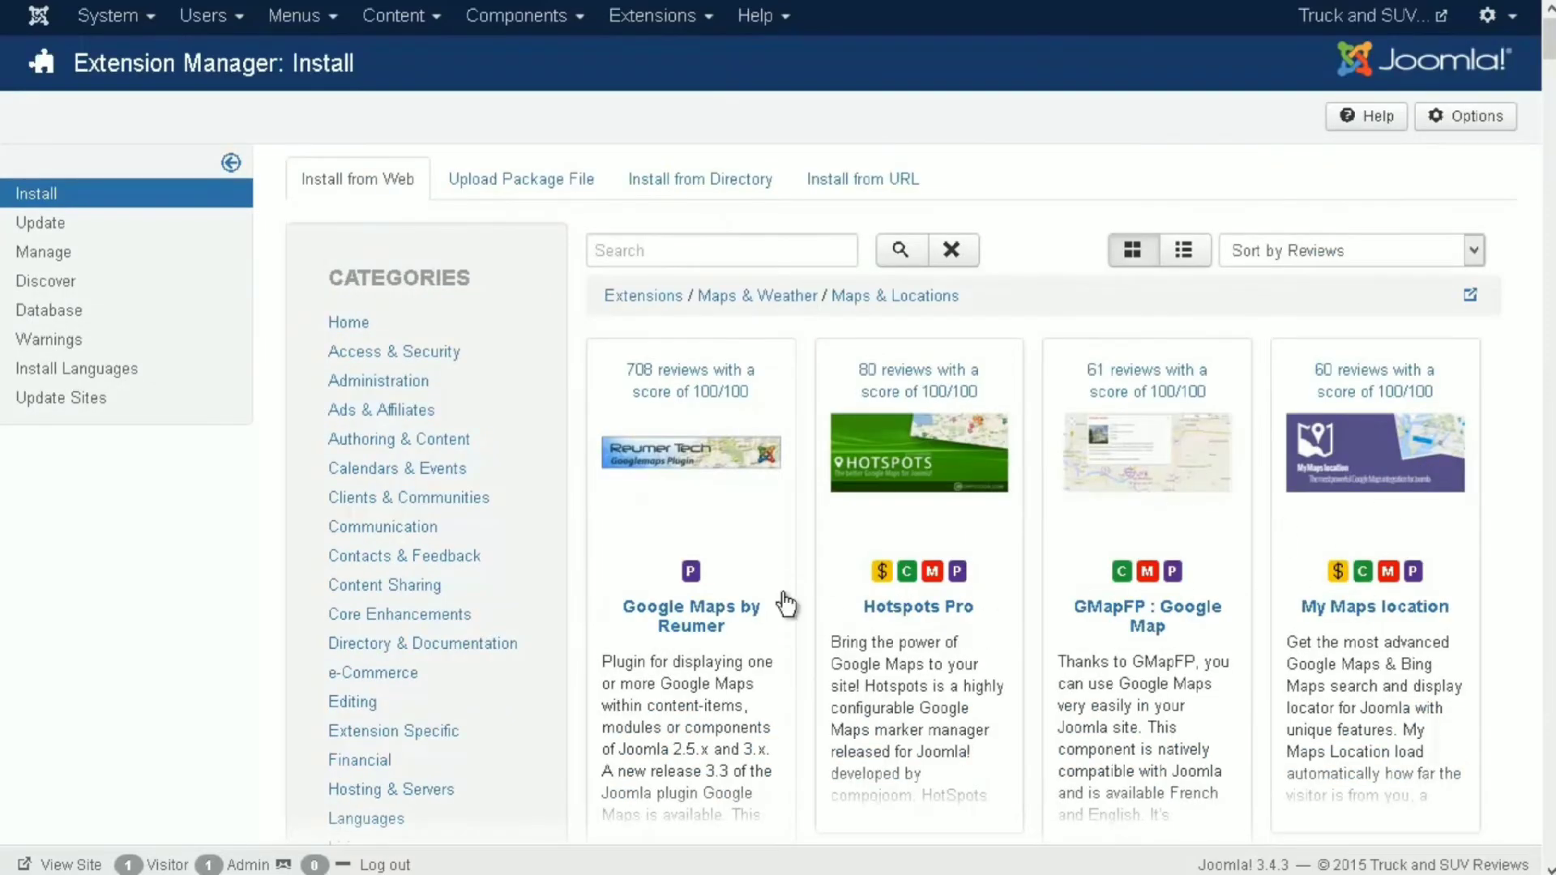
click(712, 609)
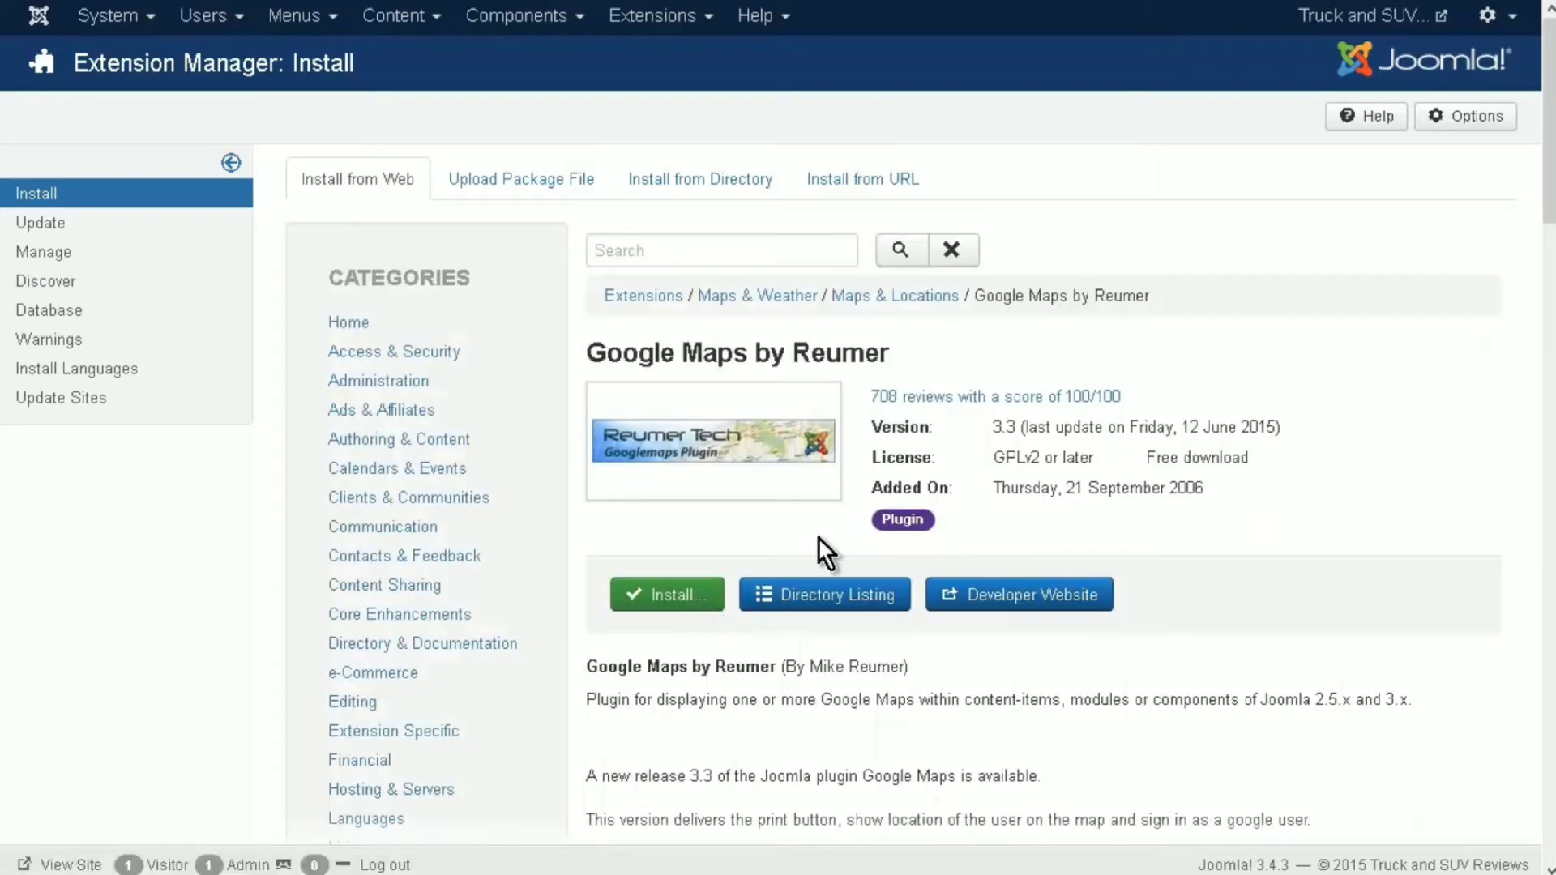
click(702, 597)
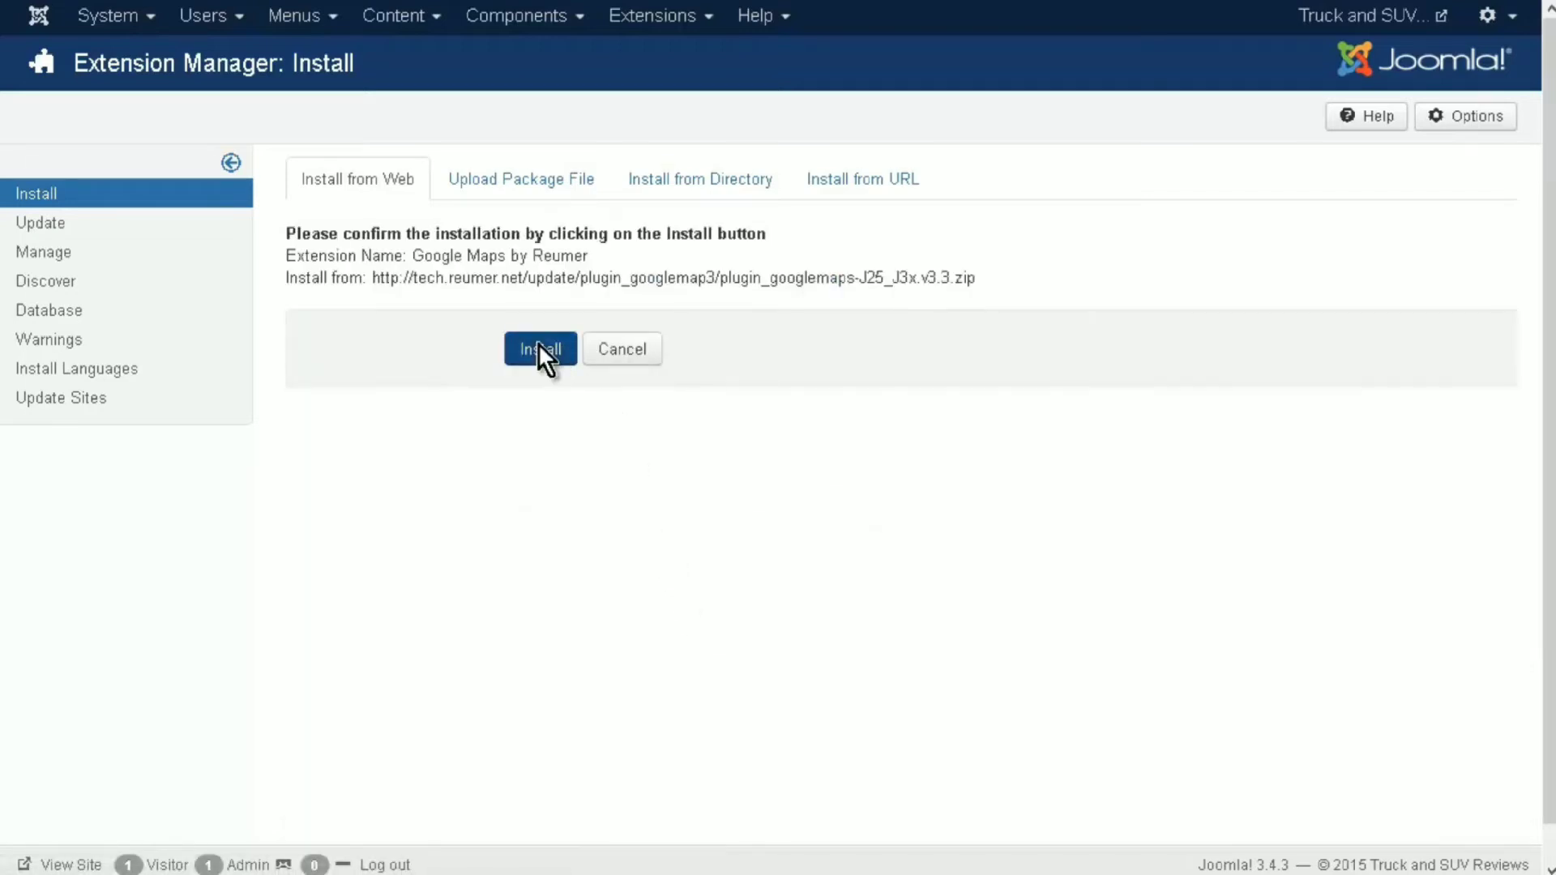
click(539, 347)
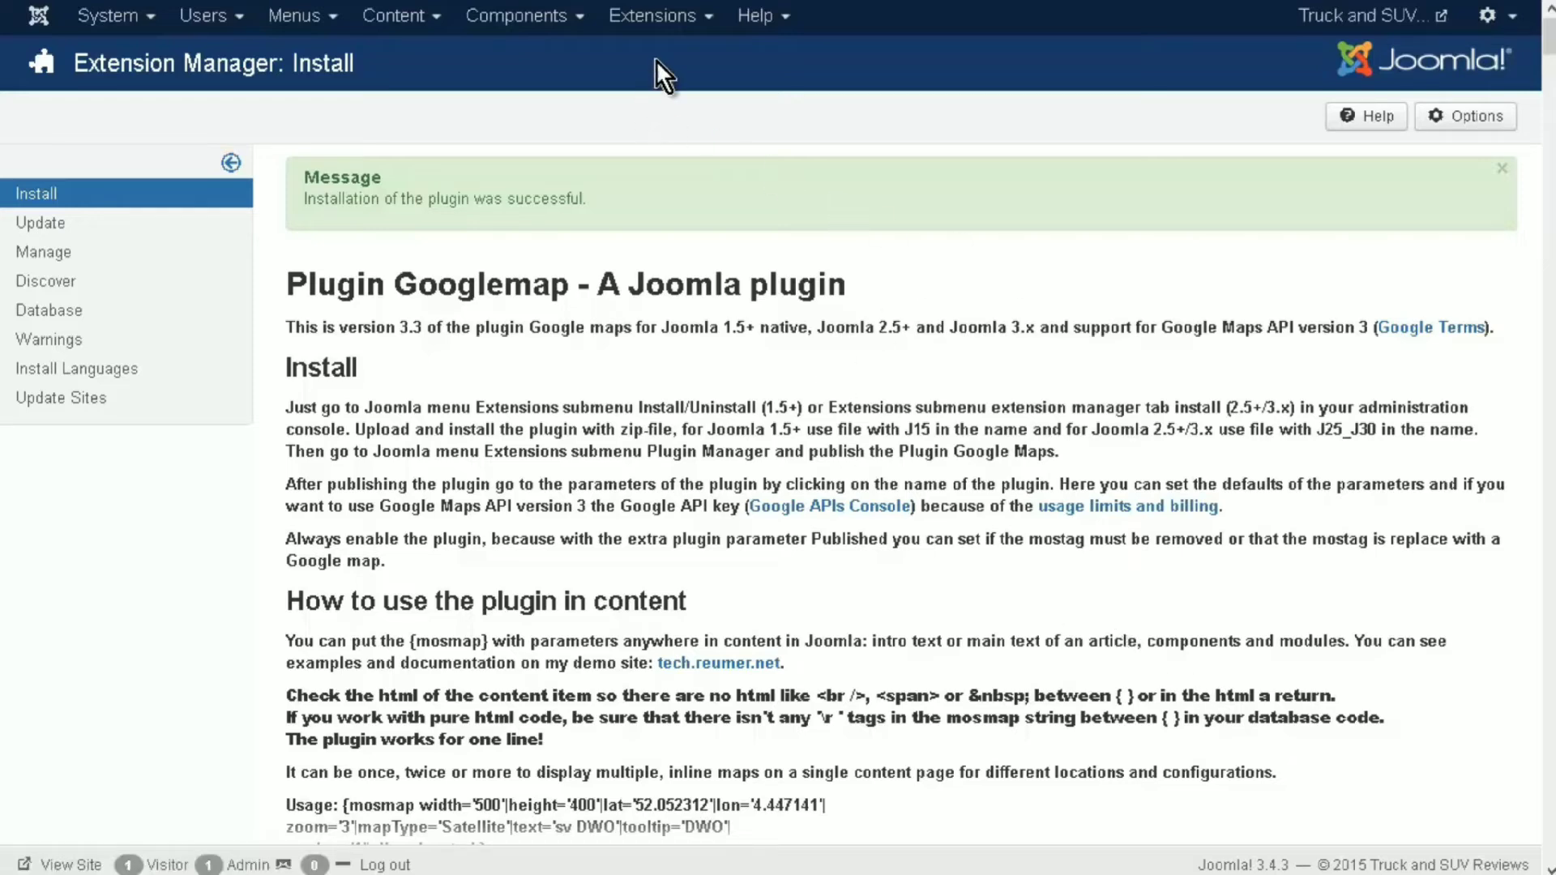
- Search the installed plugins for google and enable the System - Google Maps plugin
click(707, 24)
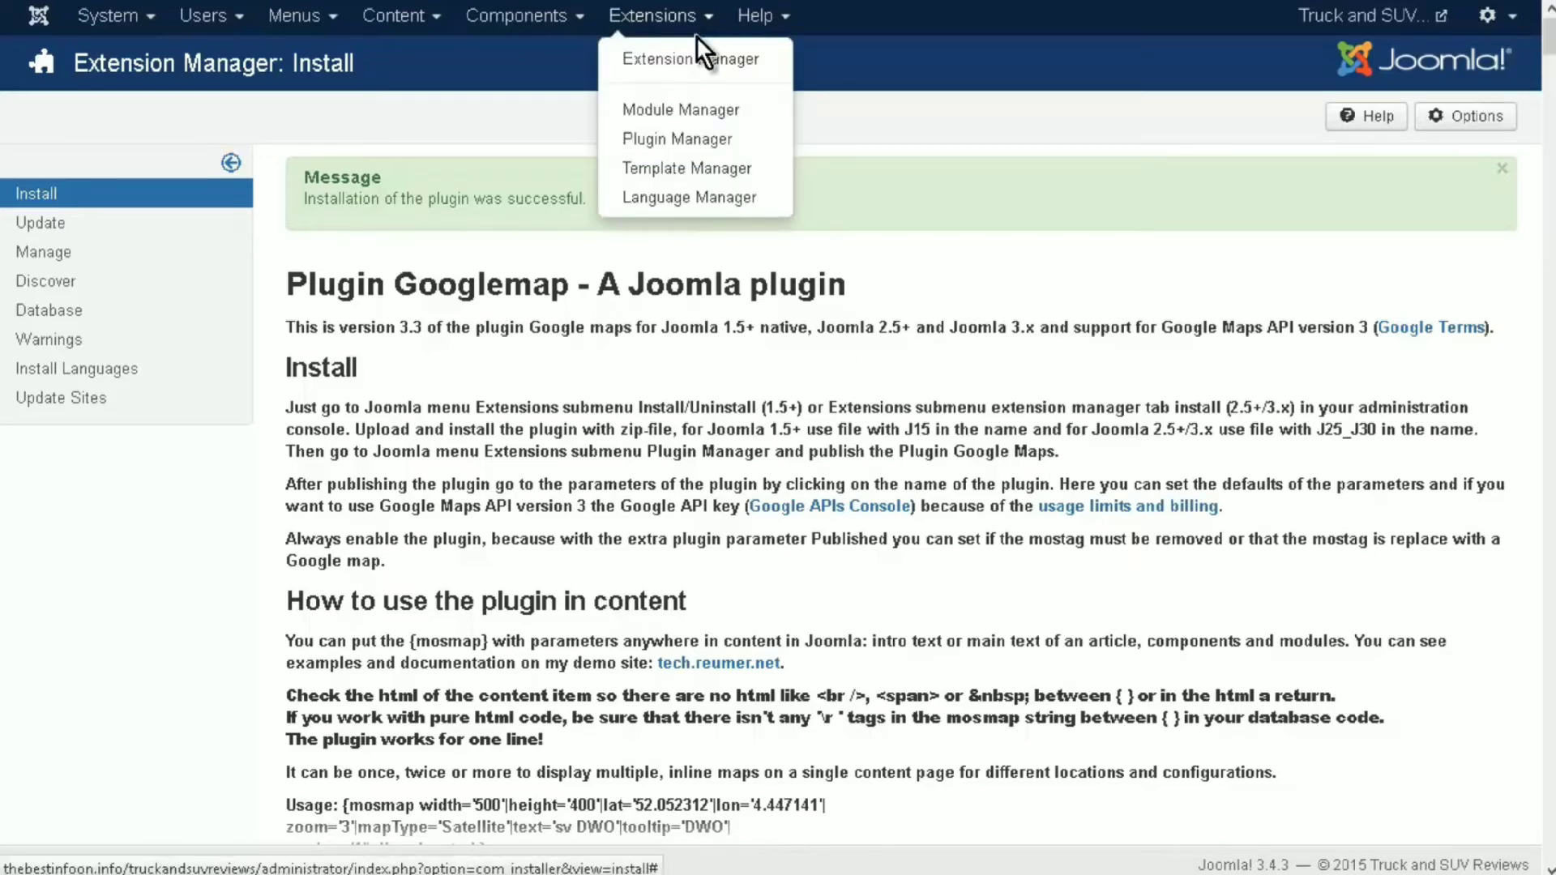
click(693, 147)
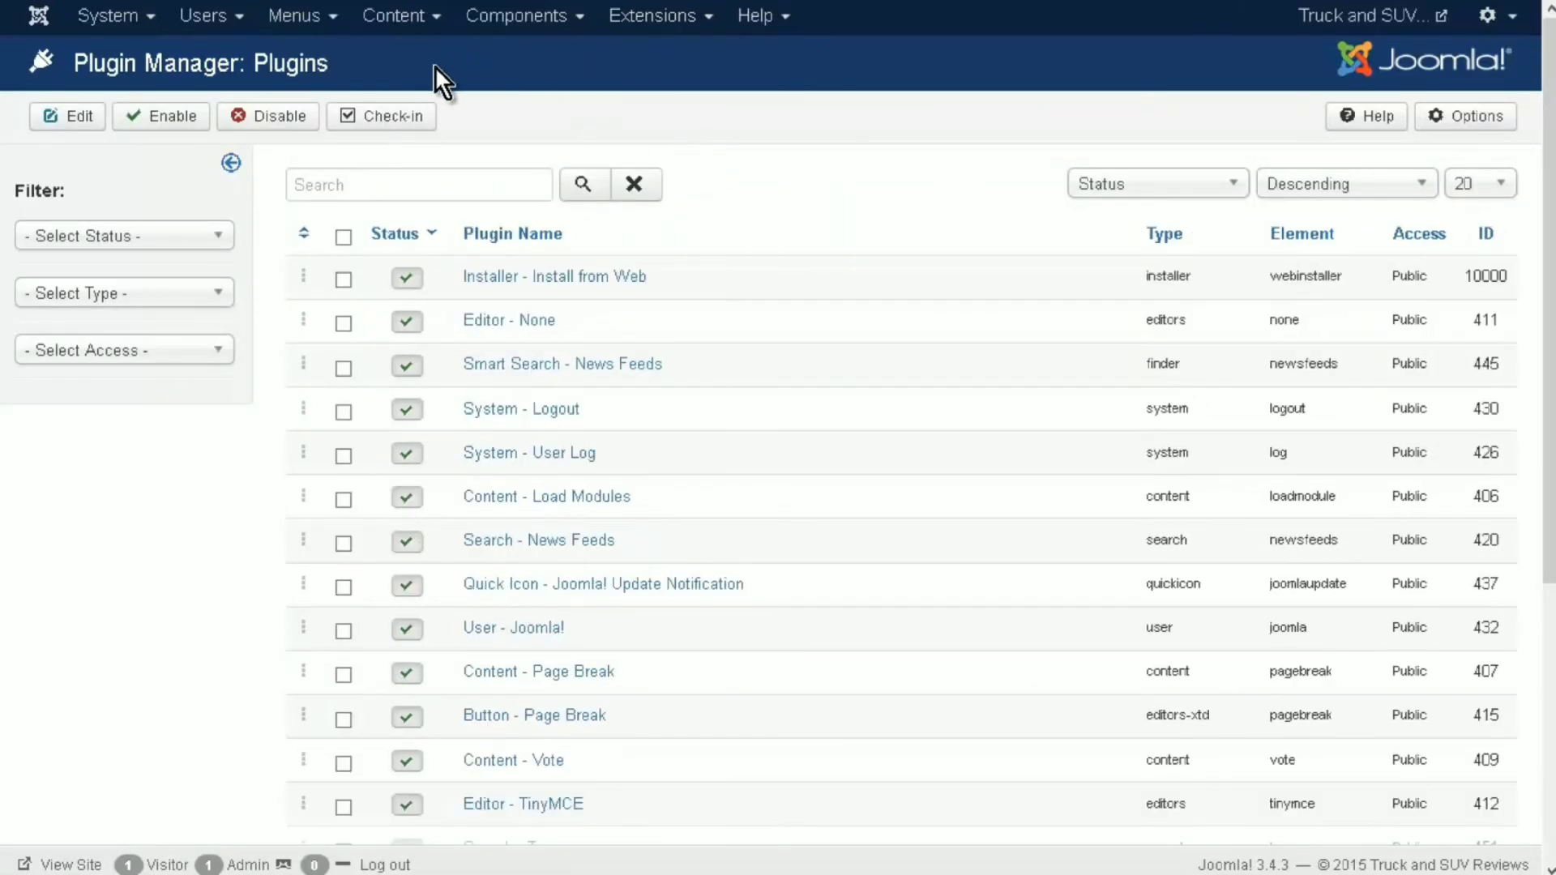
click(409, 180)
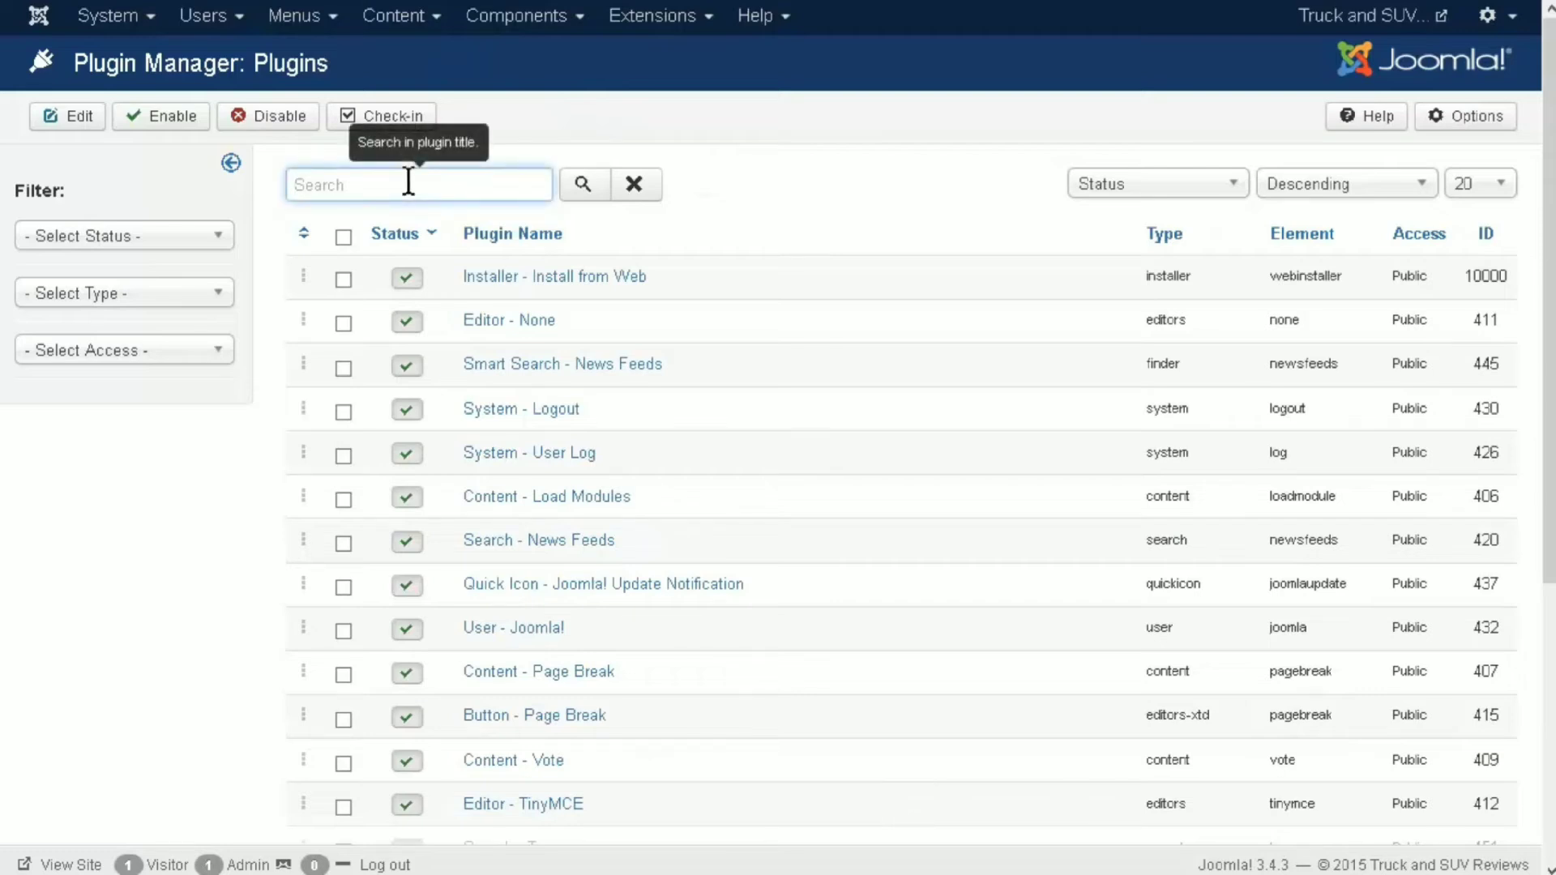
text(google)
key(Return)
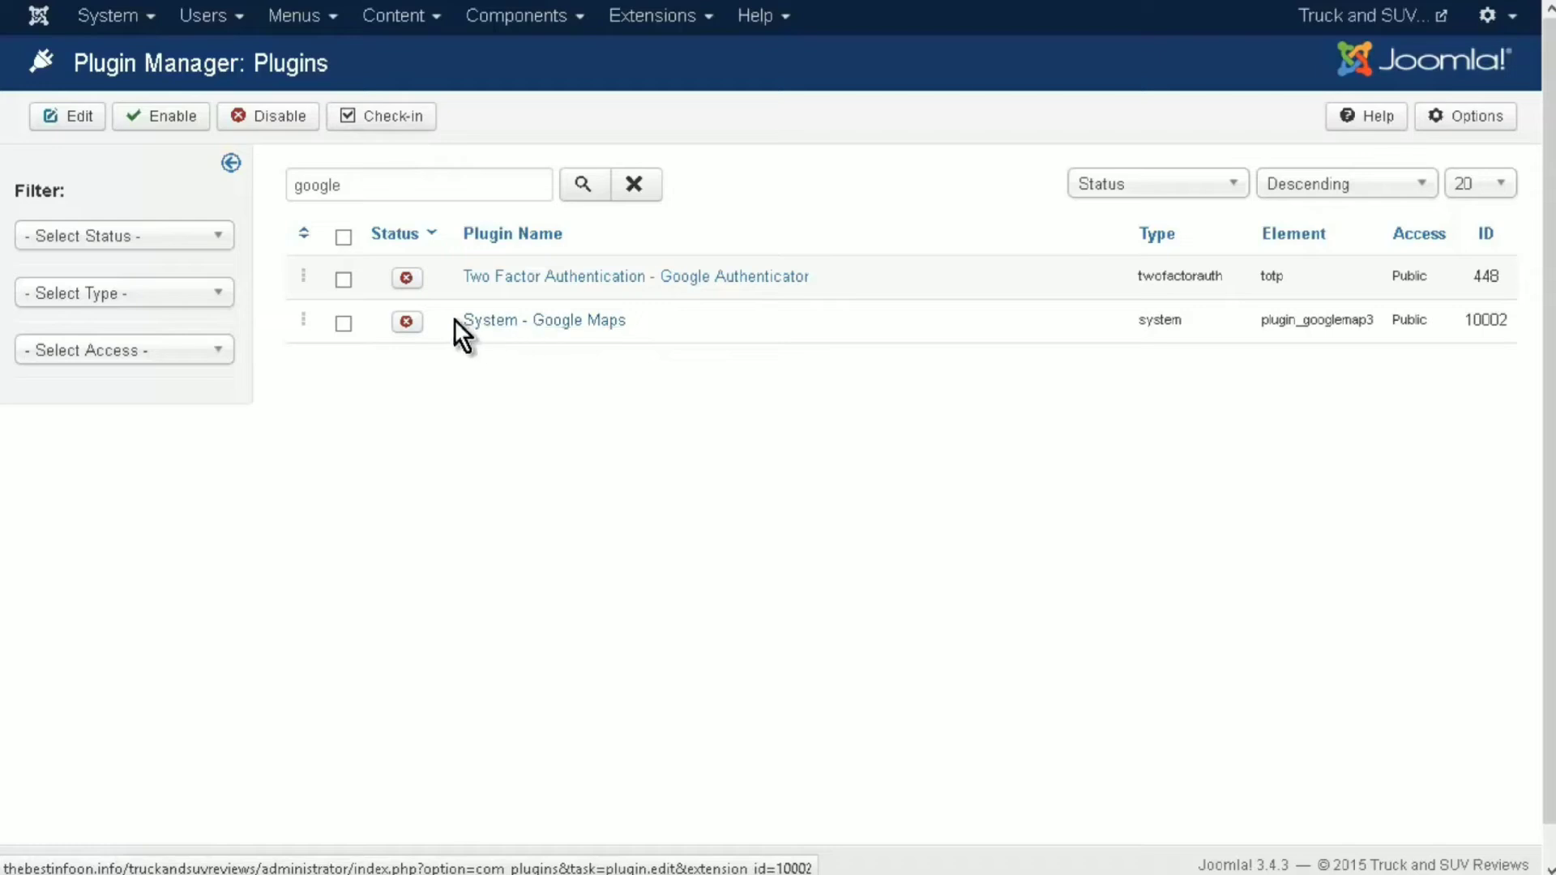
click(408, 323)
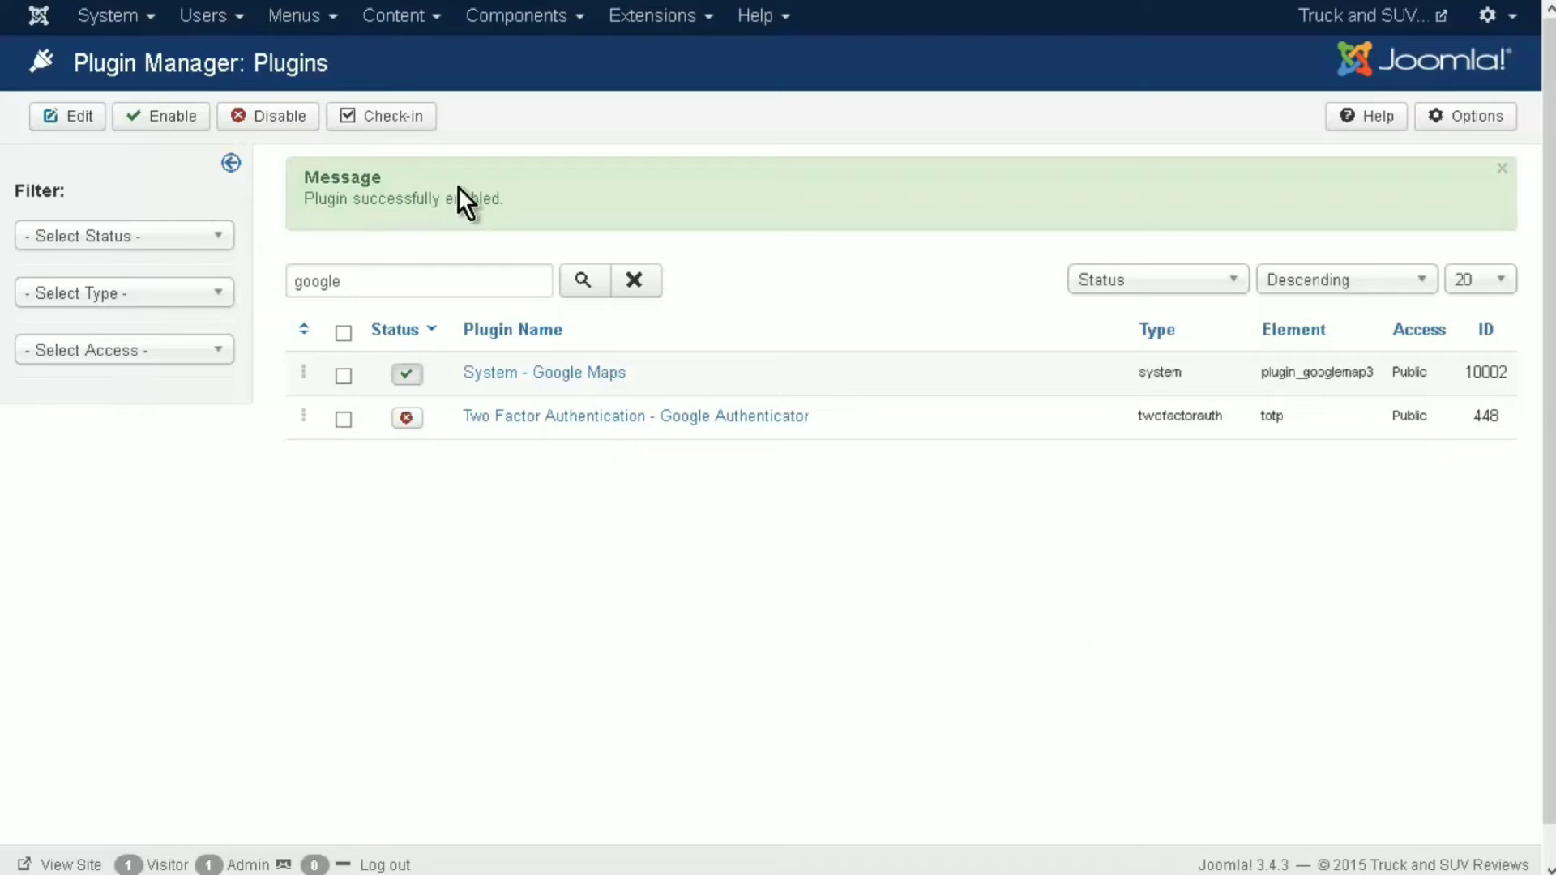
click(217, 297)
click(250, 402)
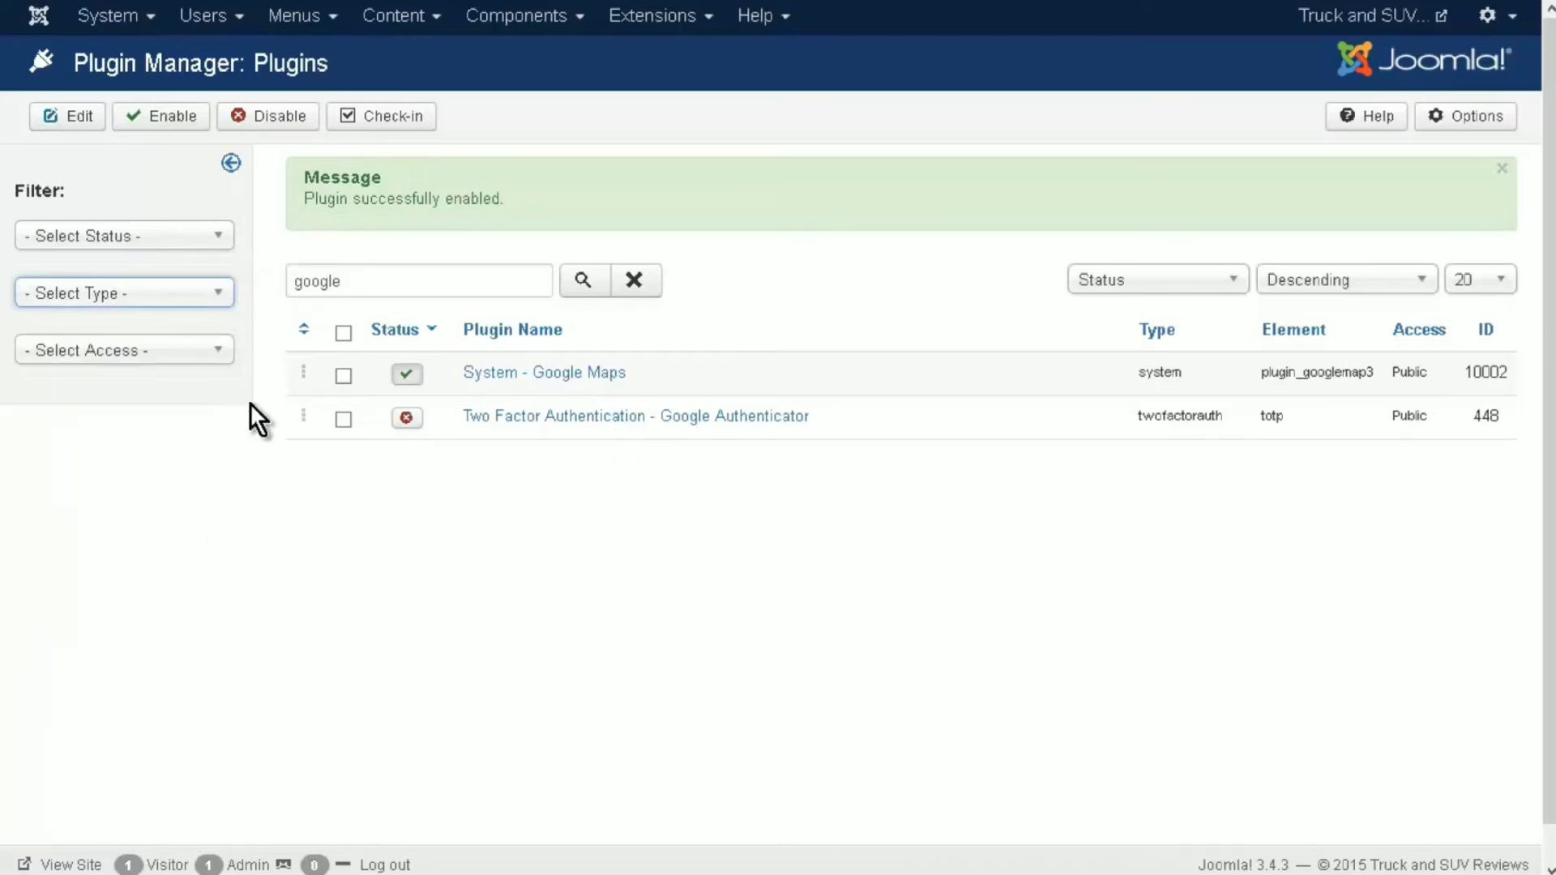
click(217, 580)
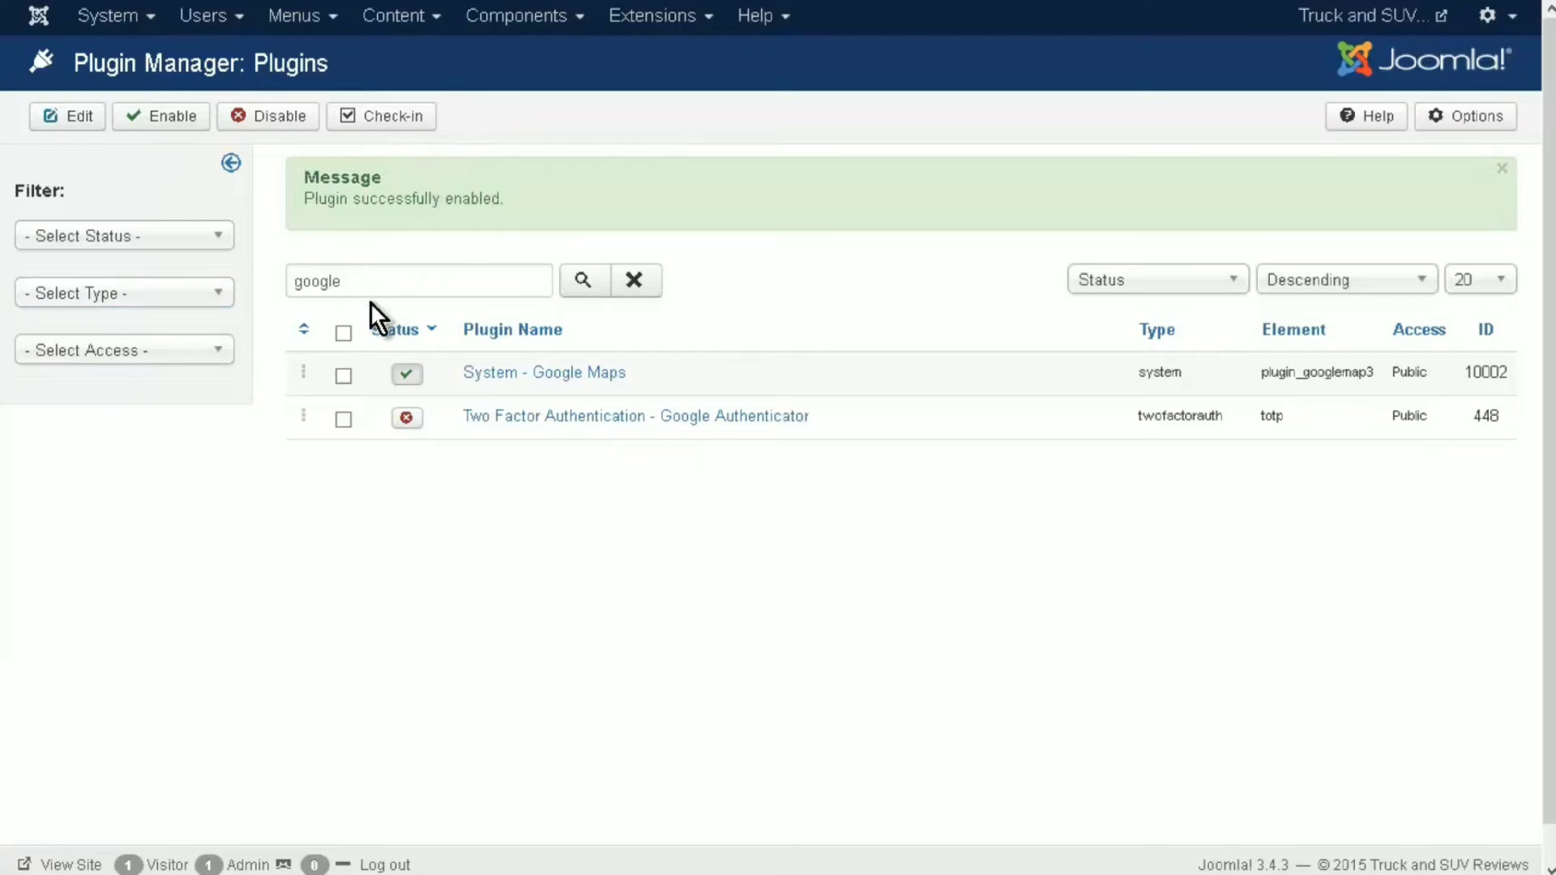
- Clear the plugin search and sort the full list by ascending status, and finally by plugin name
key(Tab)
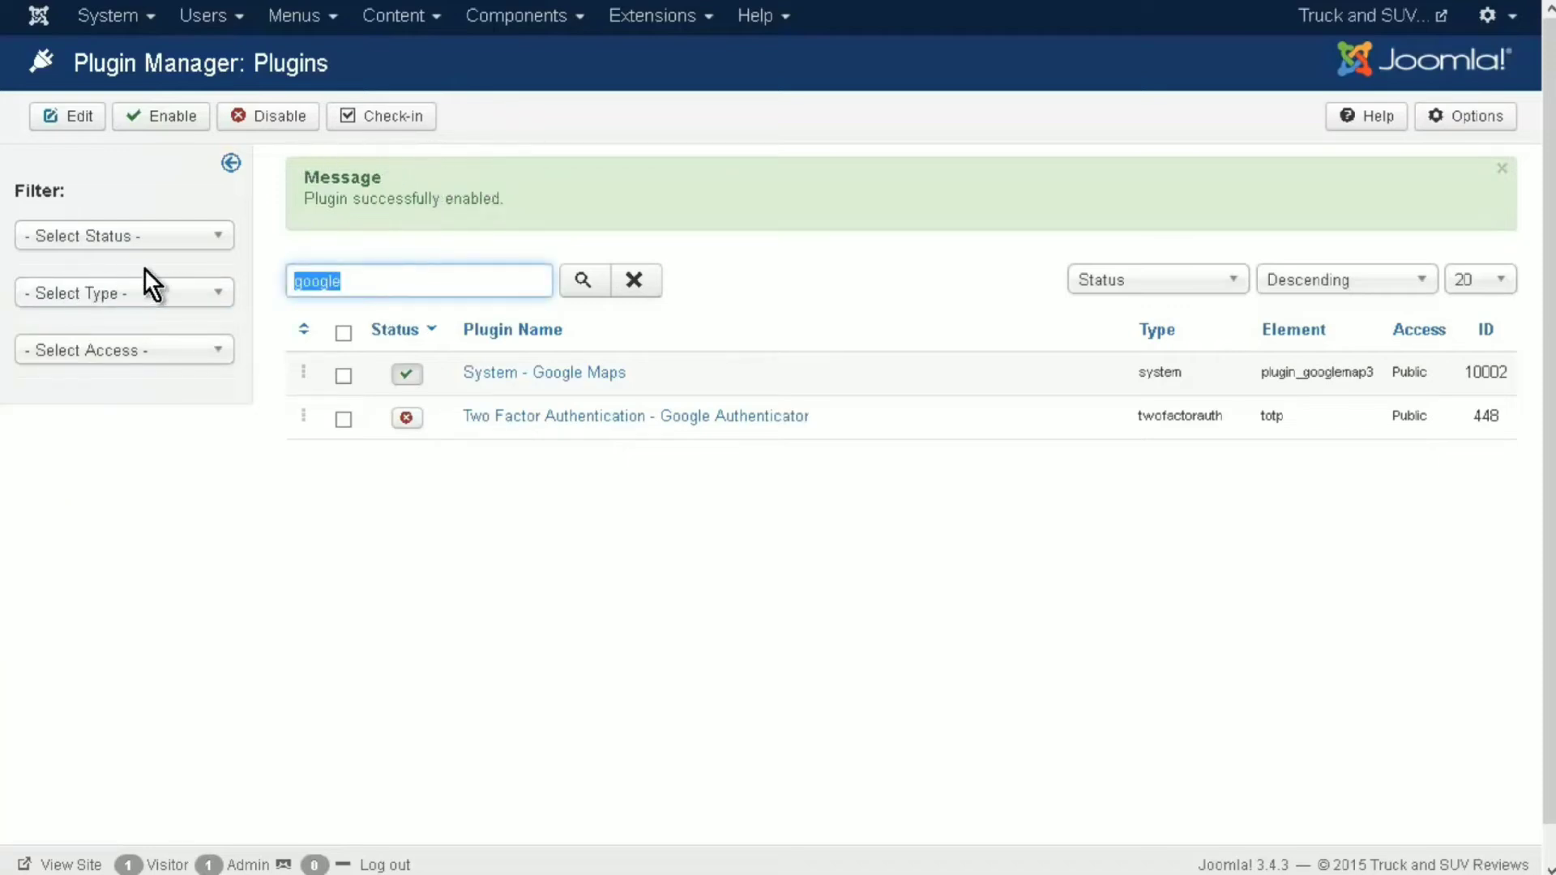
click(633, 284)
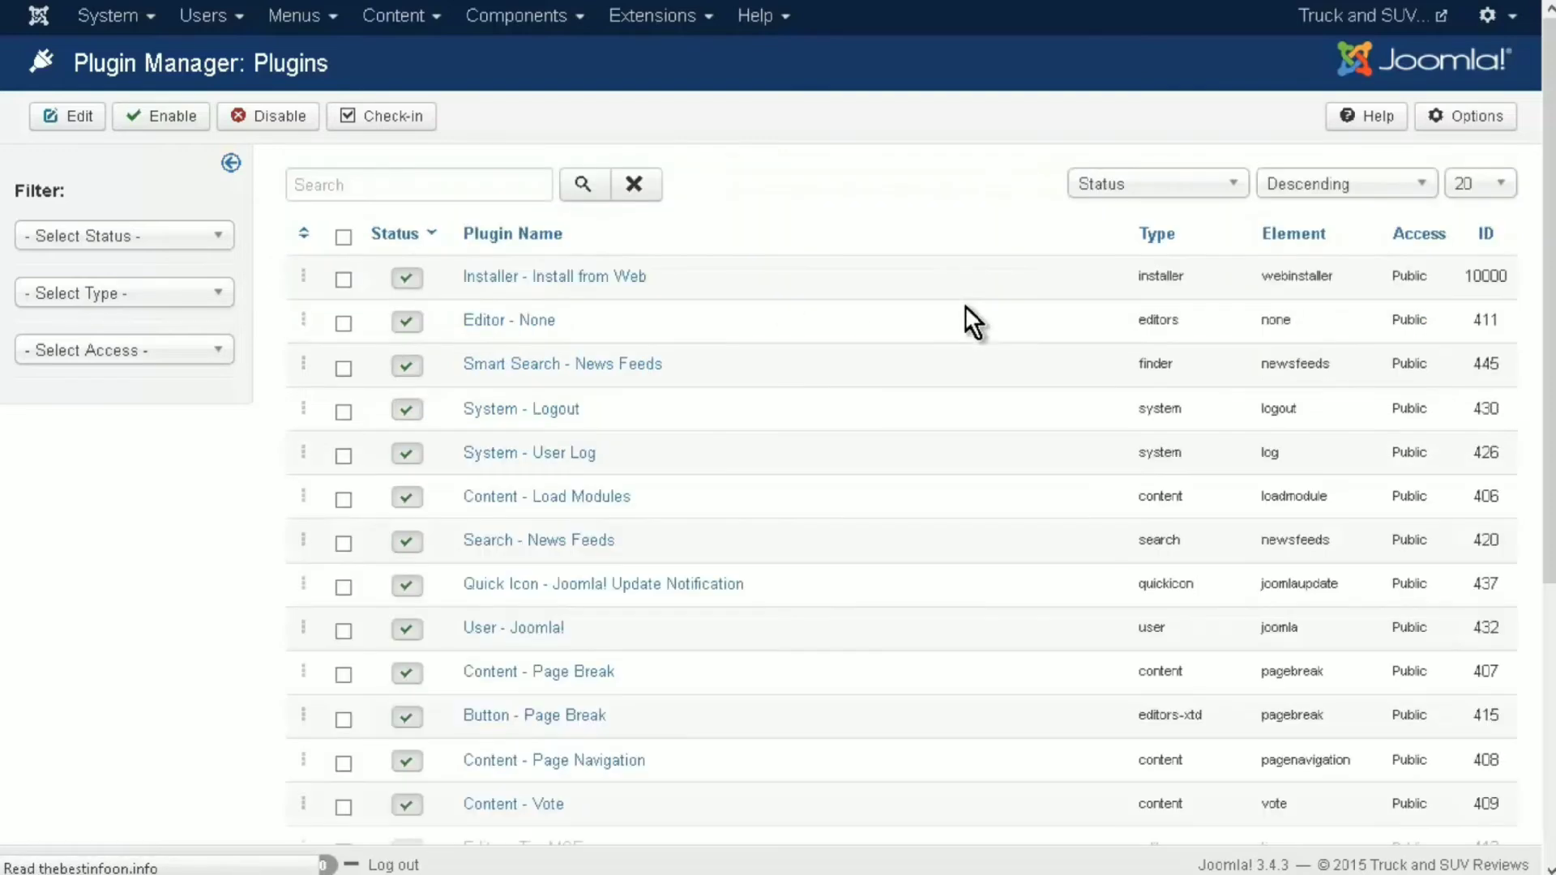
click(394, 234)
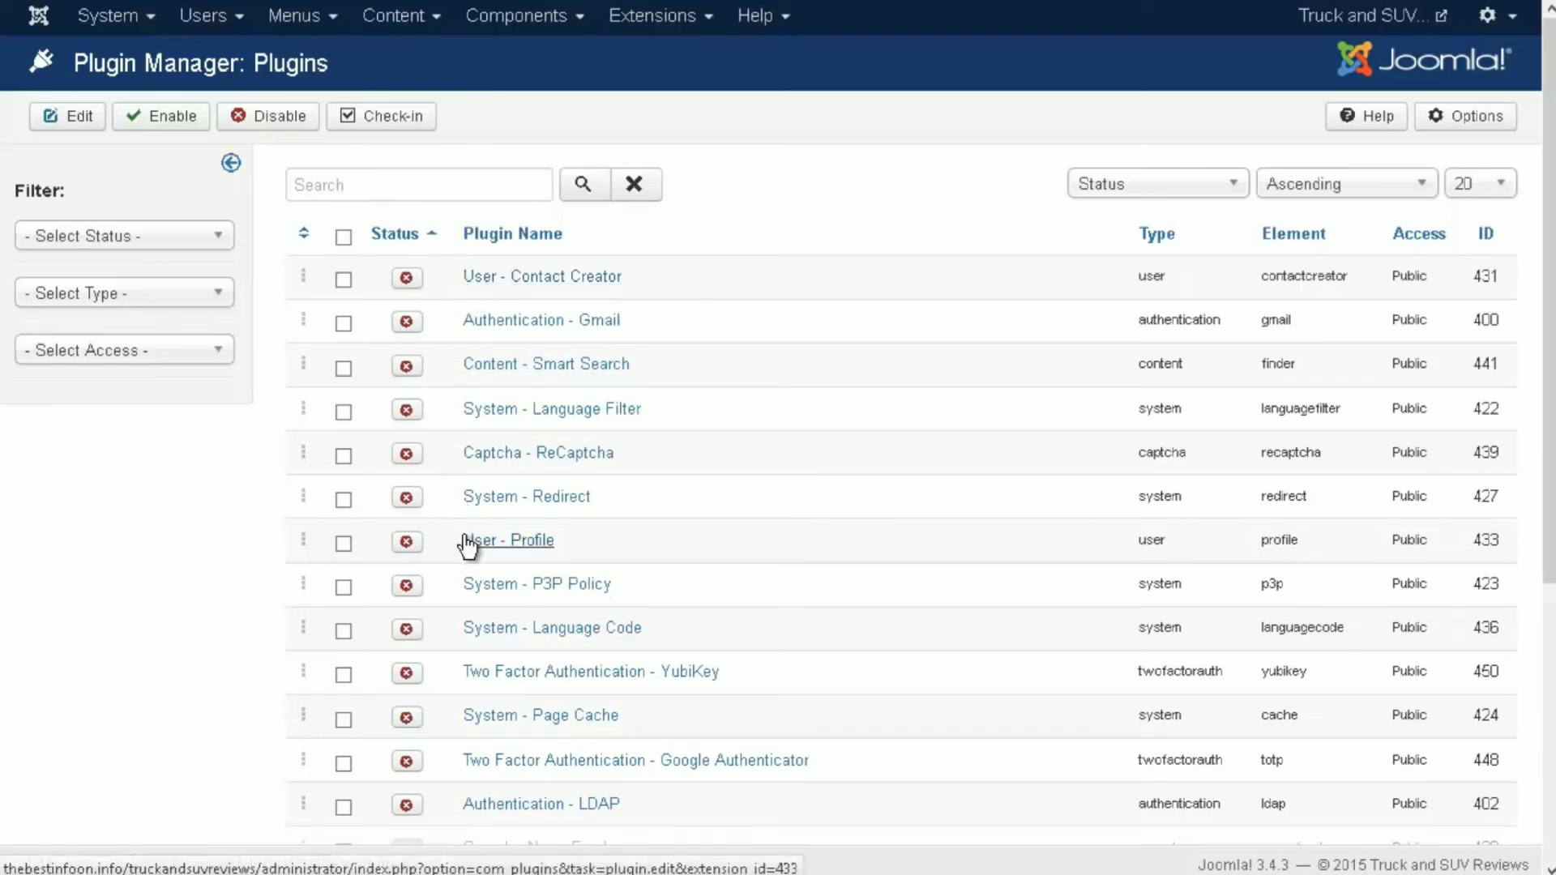
click(518, 235)
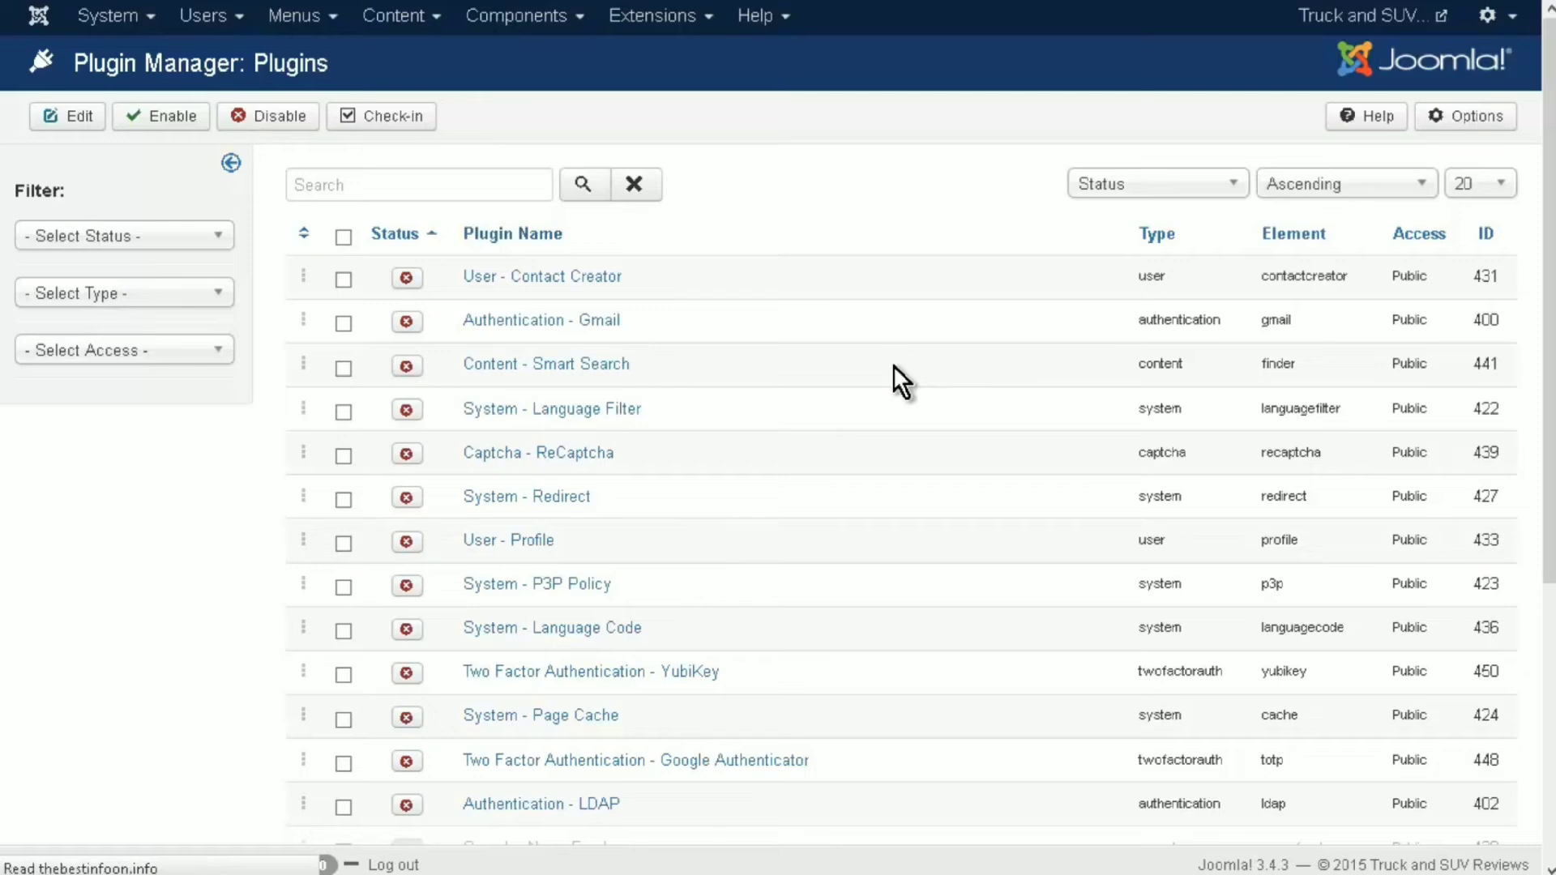
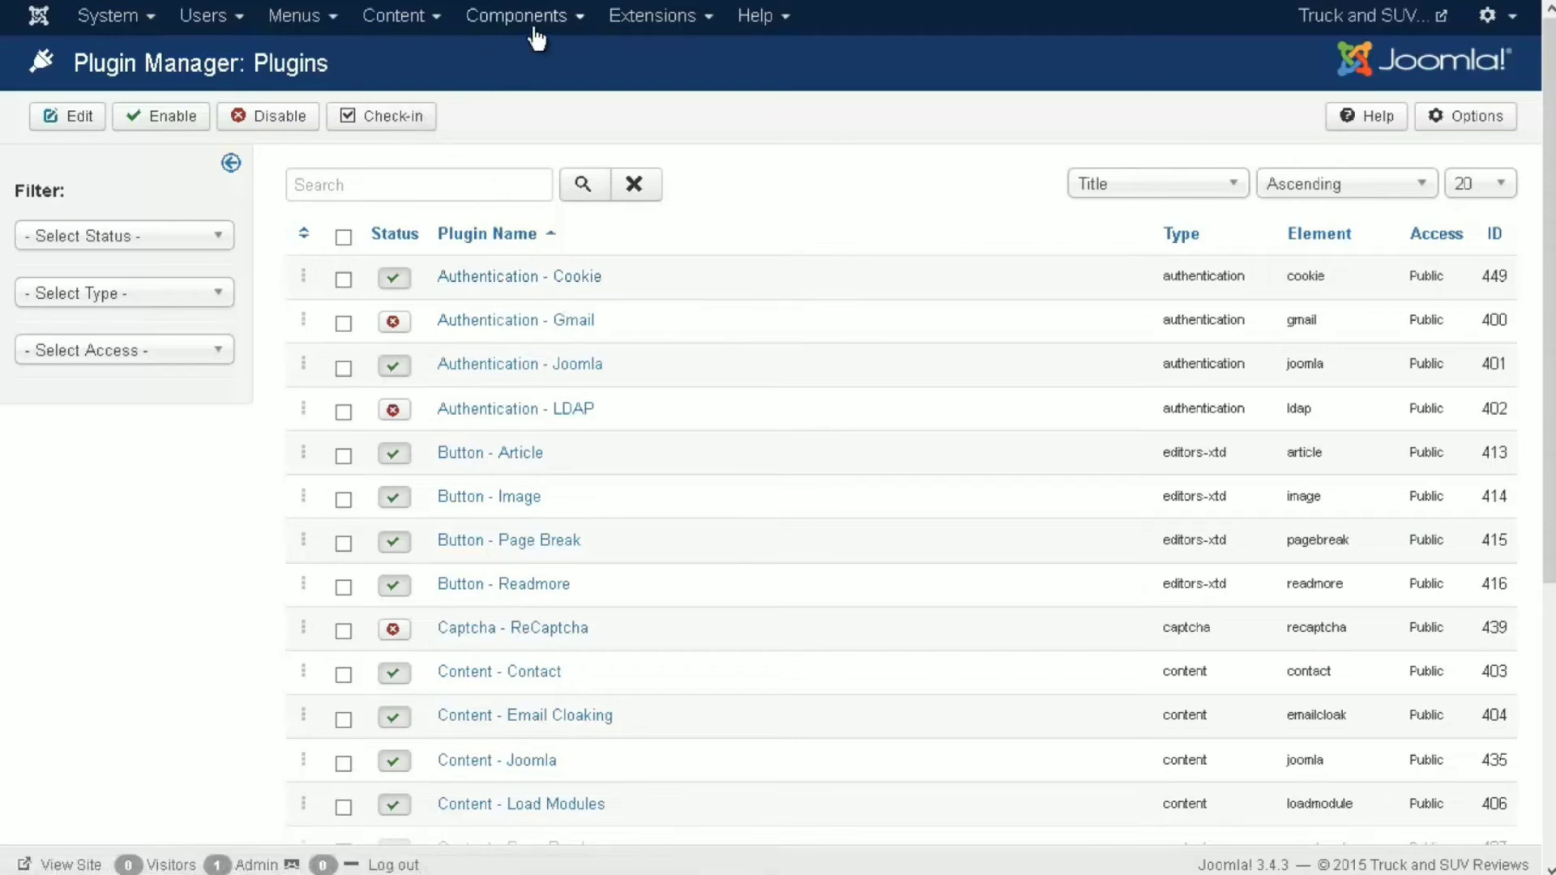
- Start a new category for contacts and title it Sales
click(565, 22)
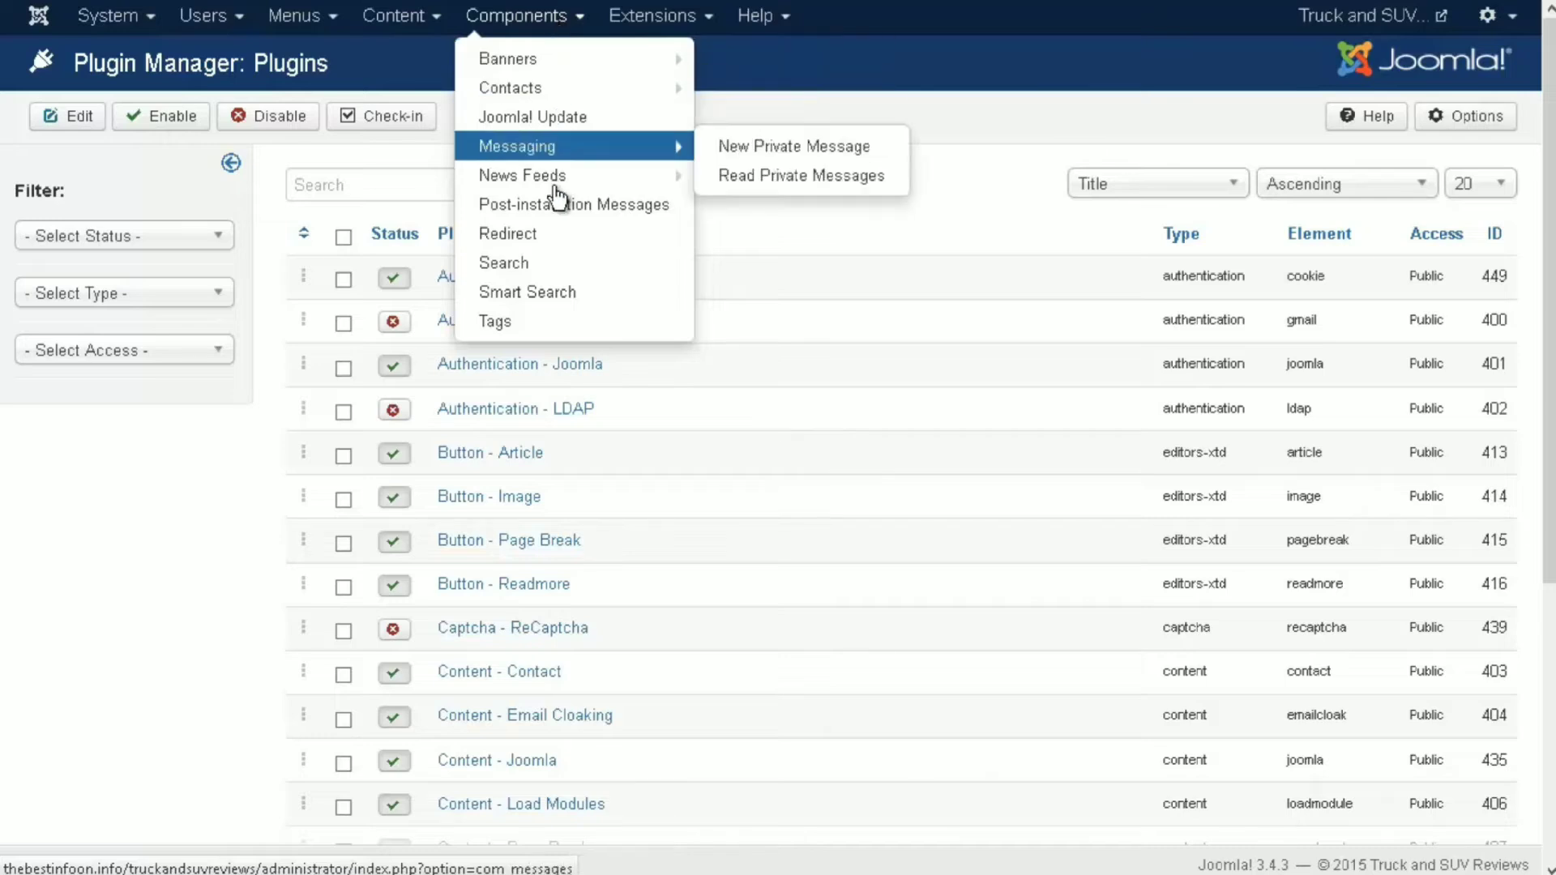
mouse_move(552, 103)
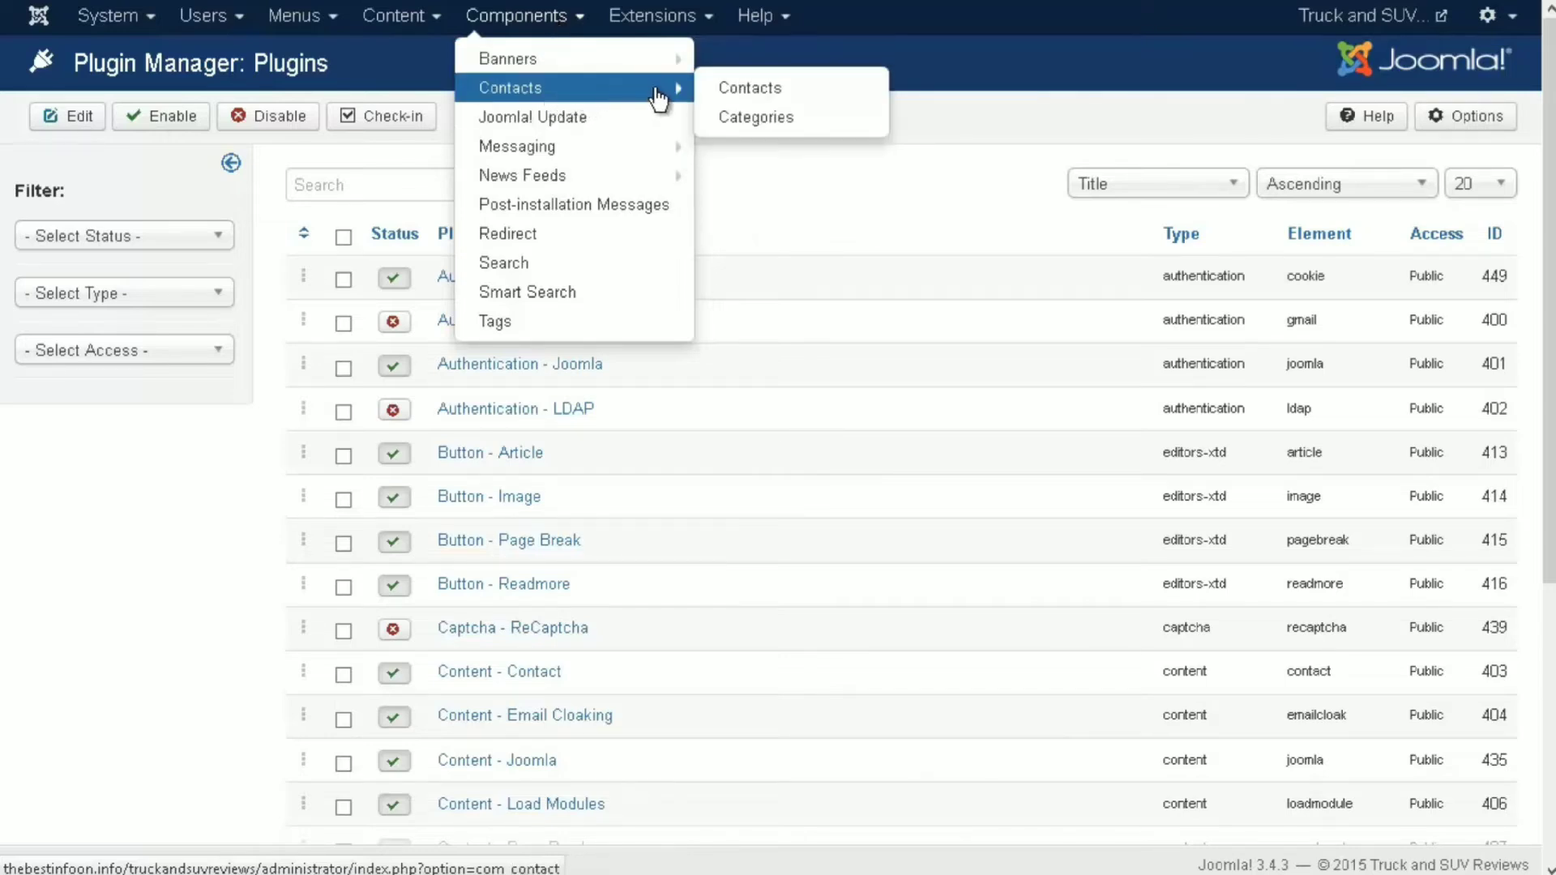
click(743, 116)
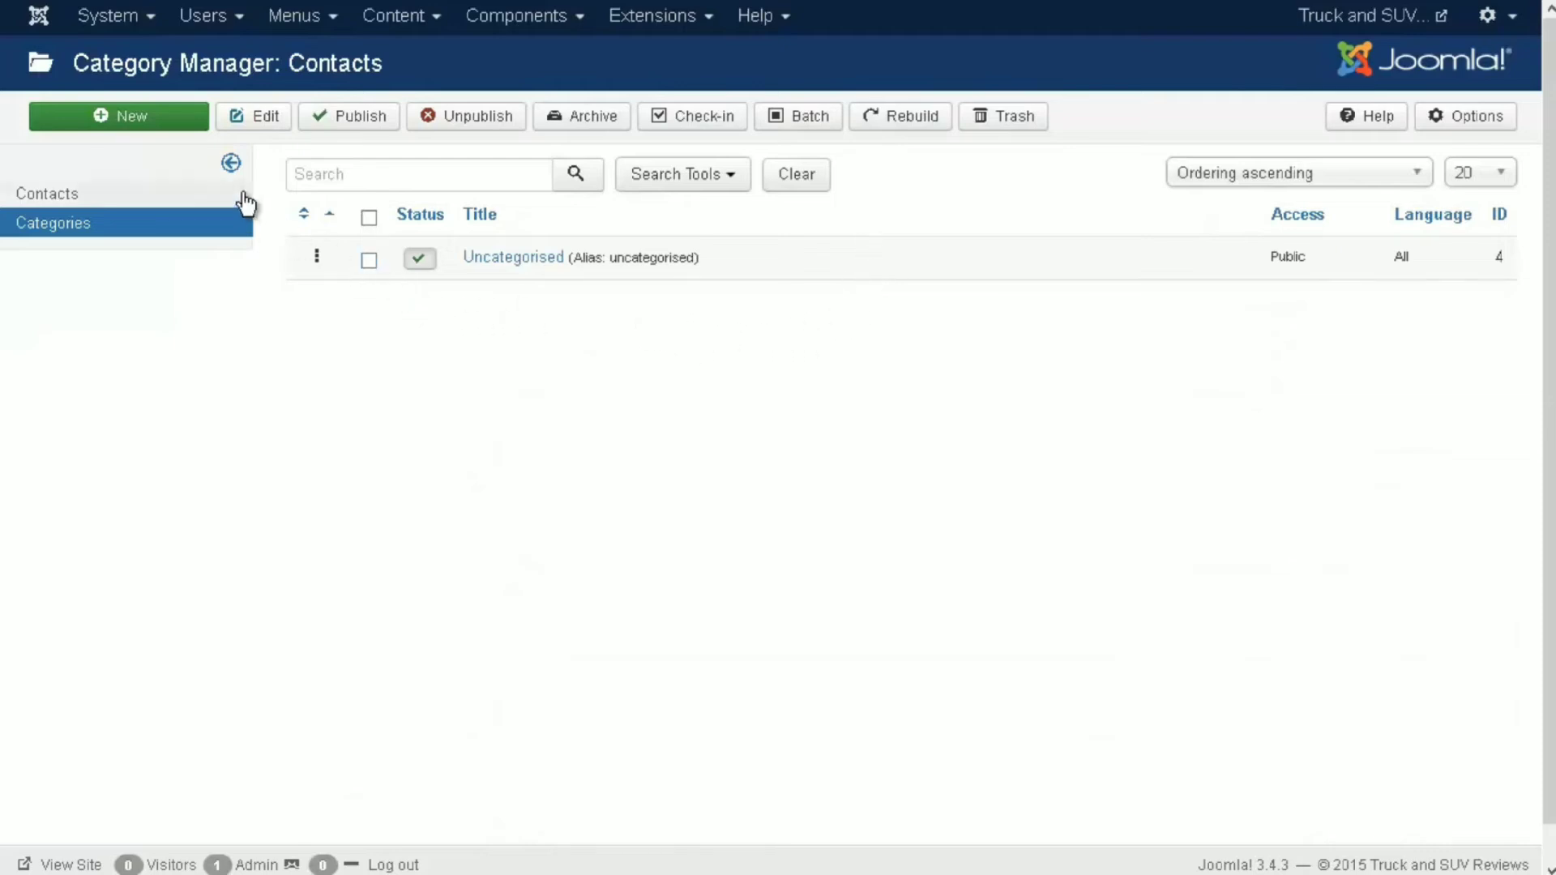
click(144, 120)
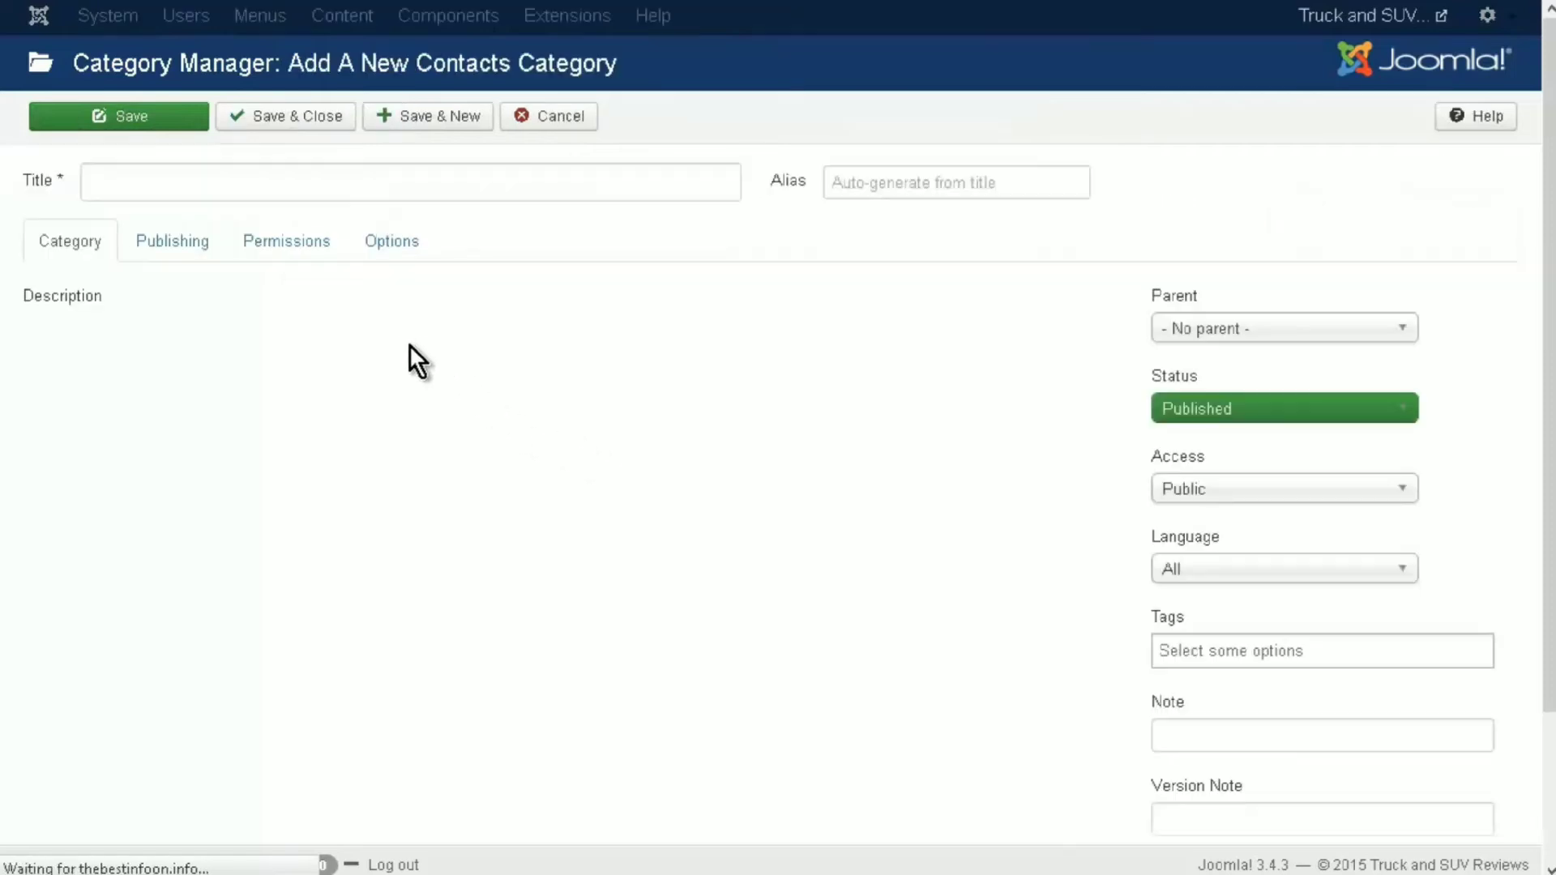
click(143, 182)
text(Sales)
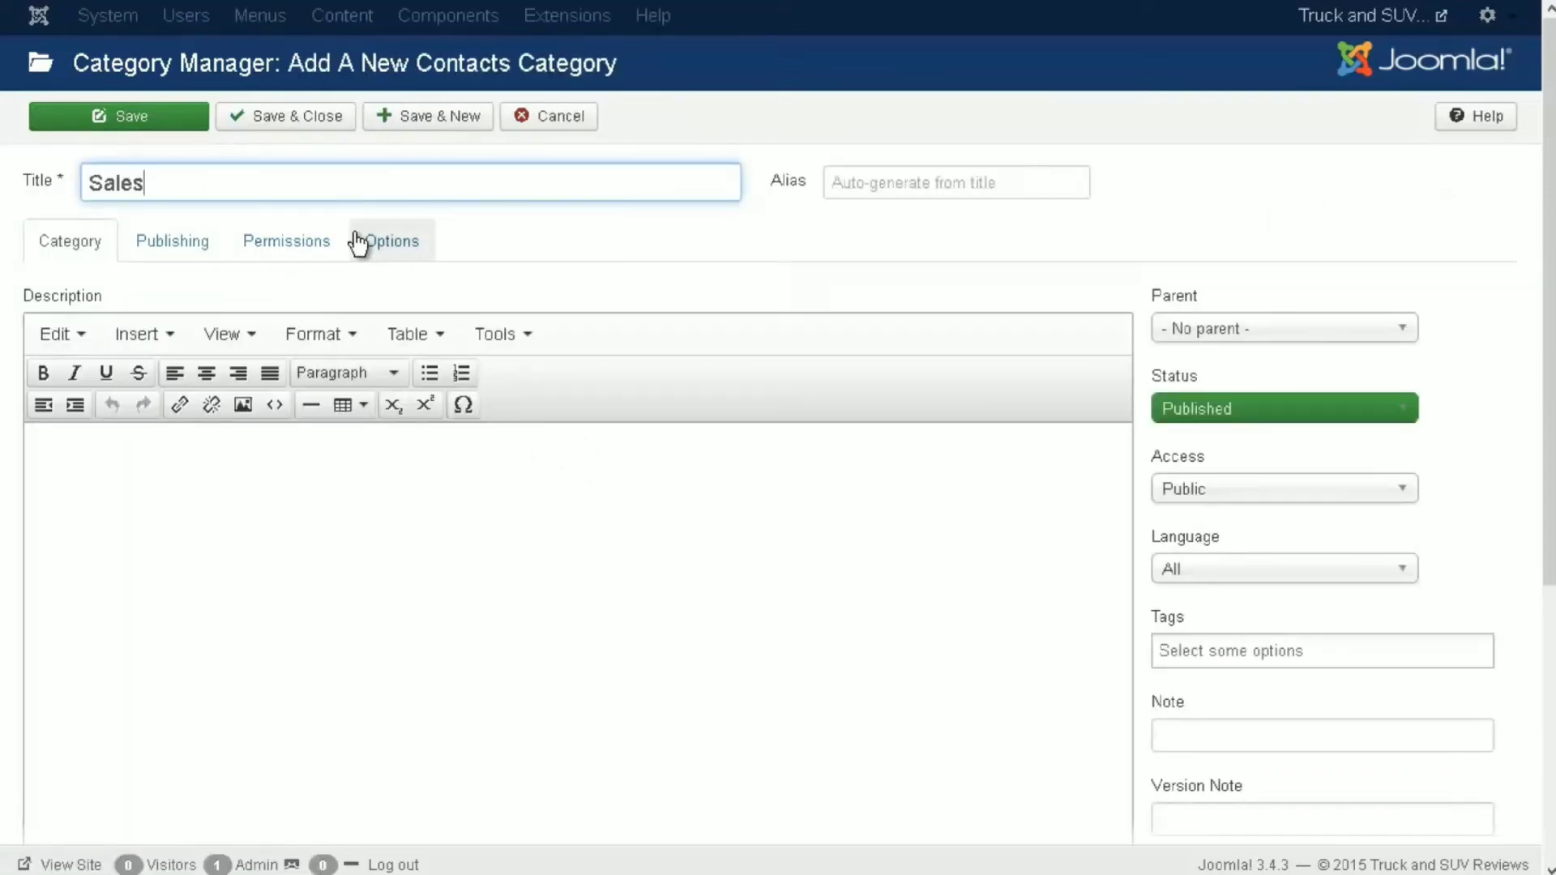
- Review the new contacts category's publishing, permissions and options settings, and return to its main category settings
click(195, 243)
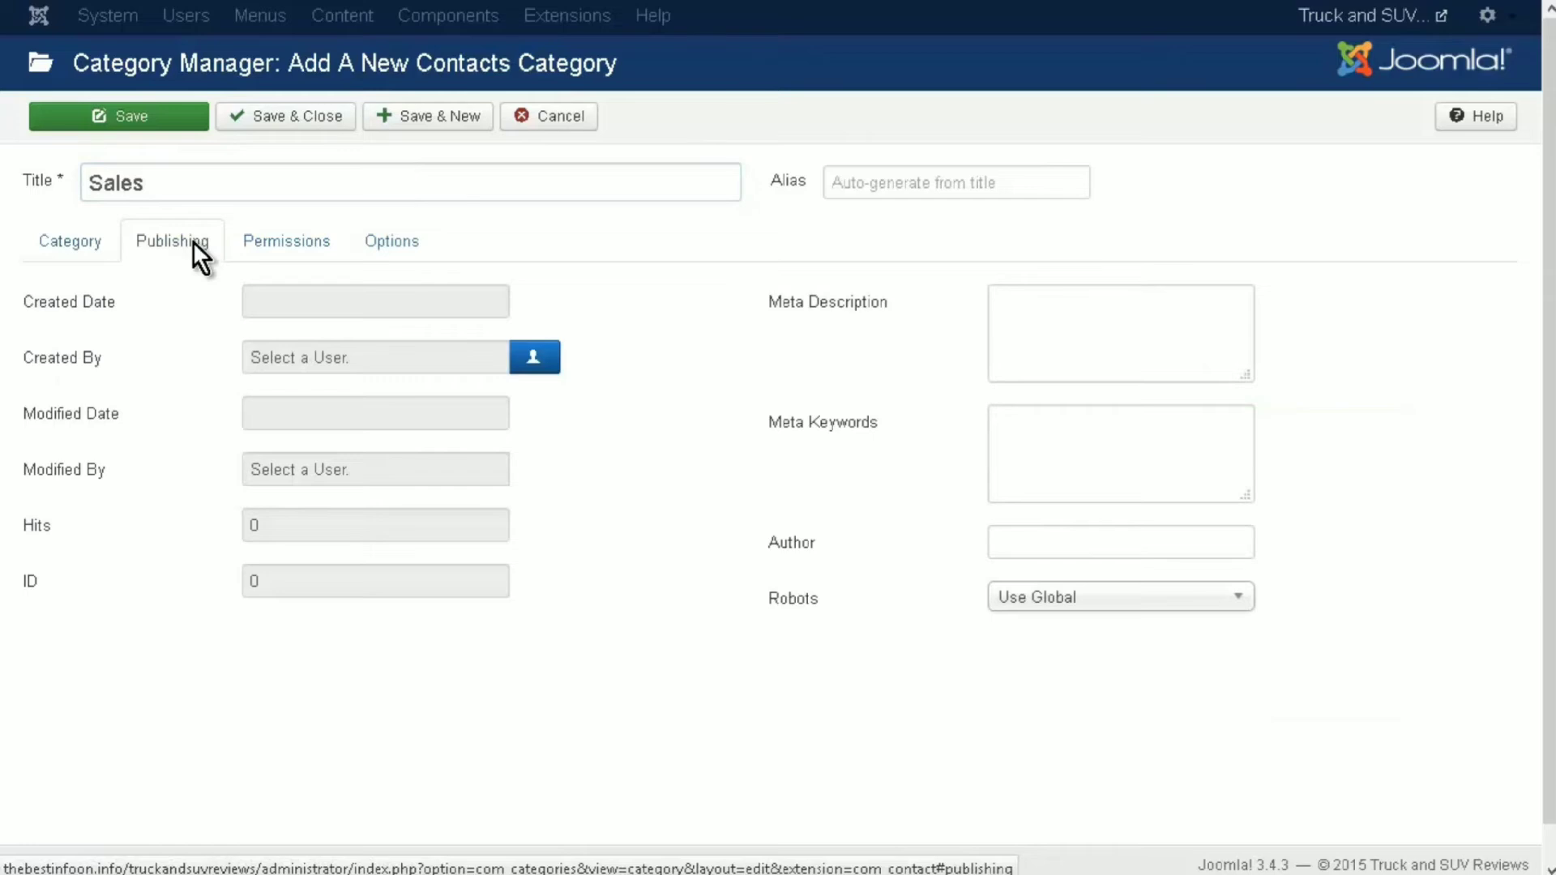
click(270, 237)
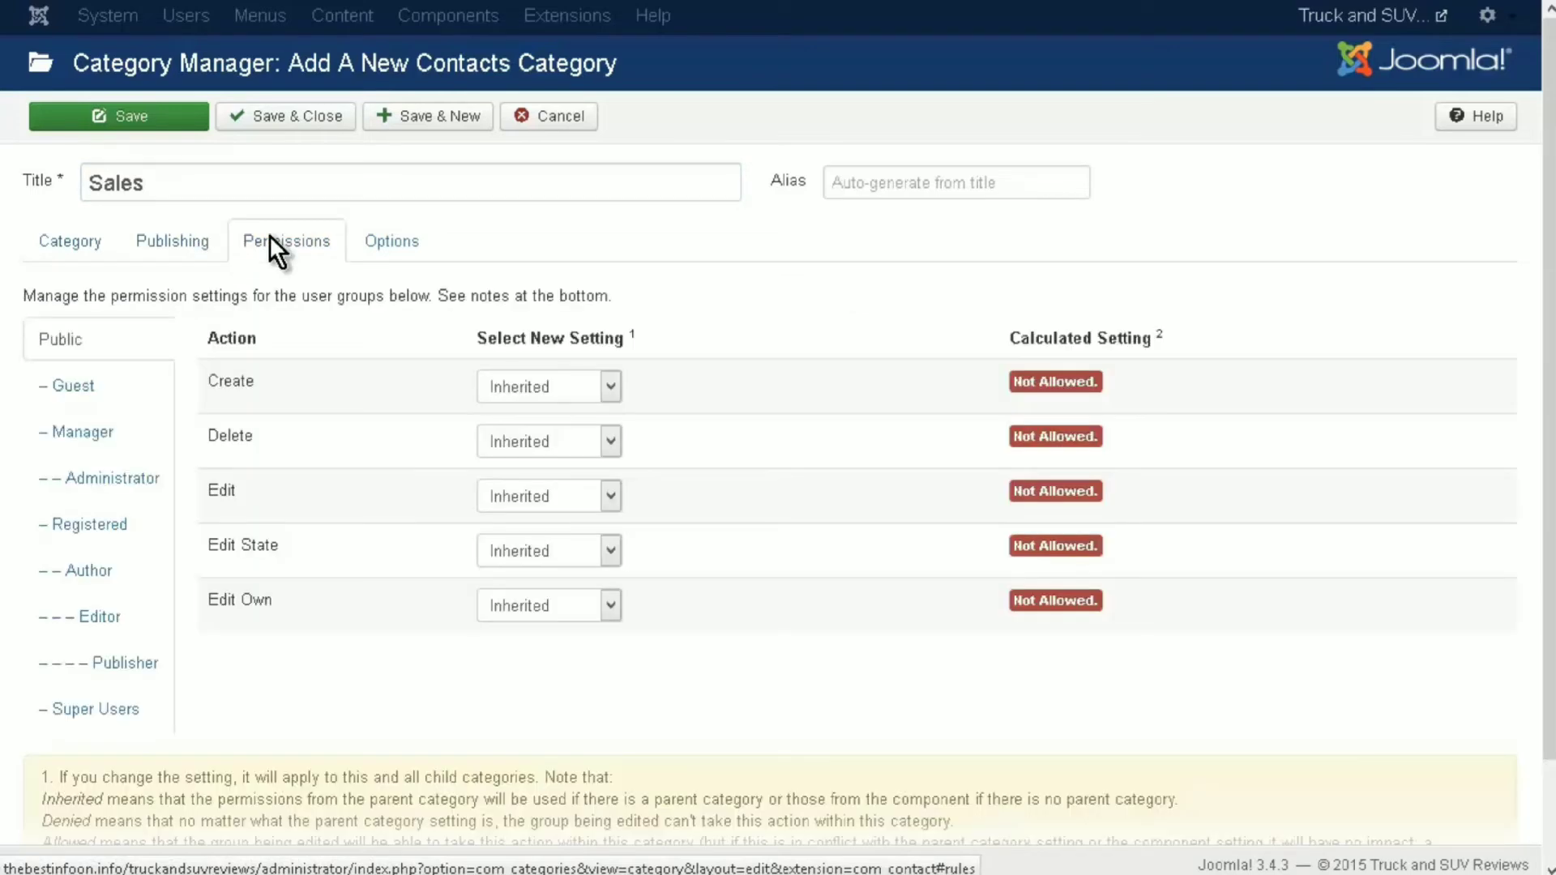
click(405, 242)
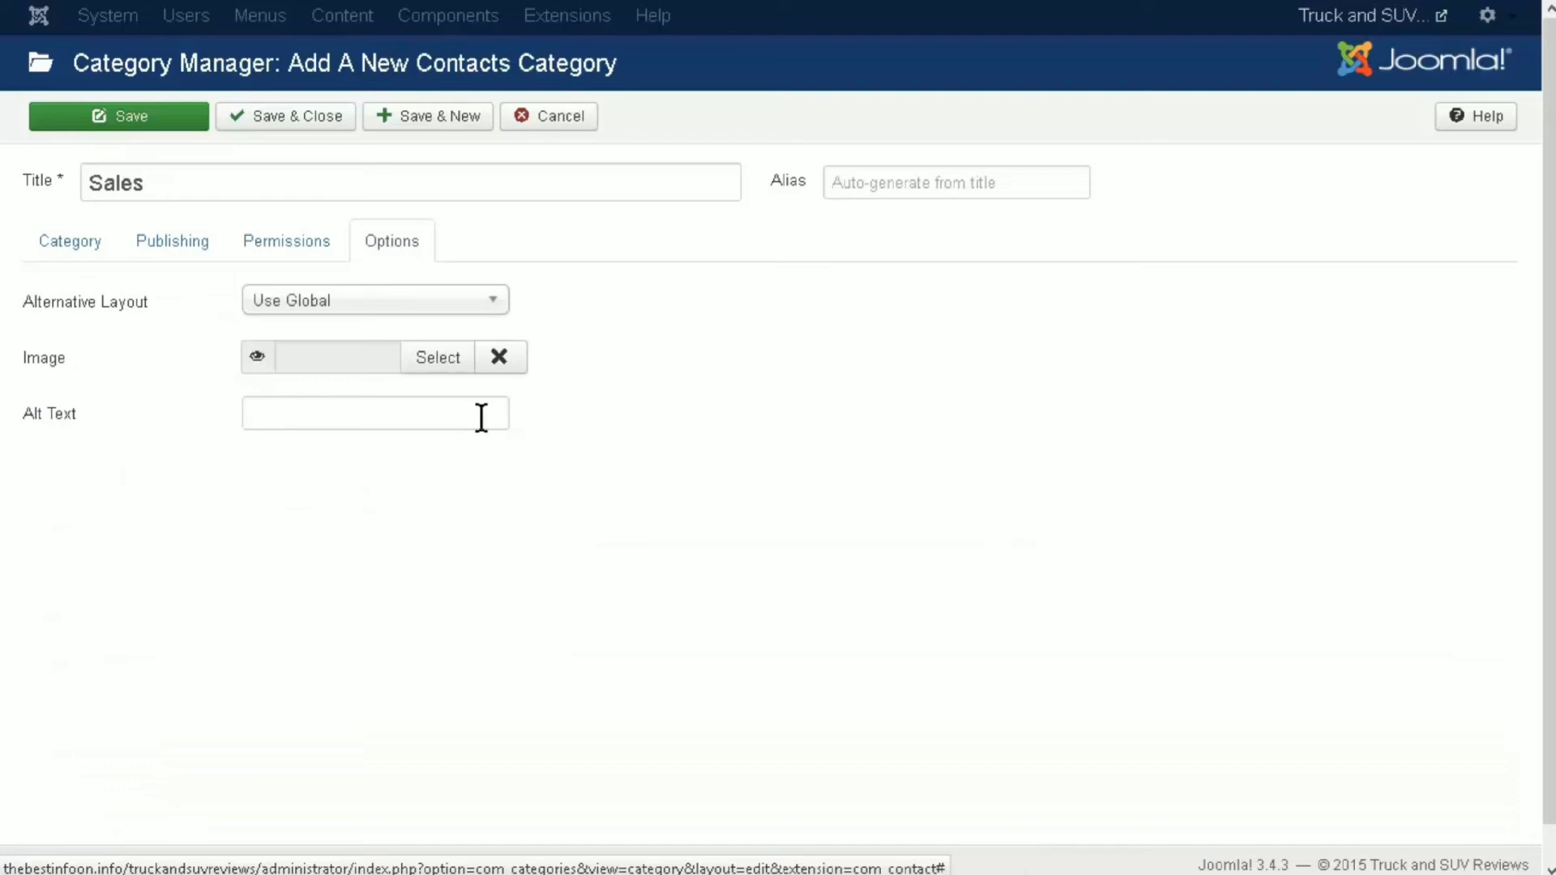
click(134, 243)
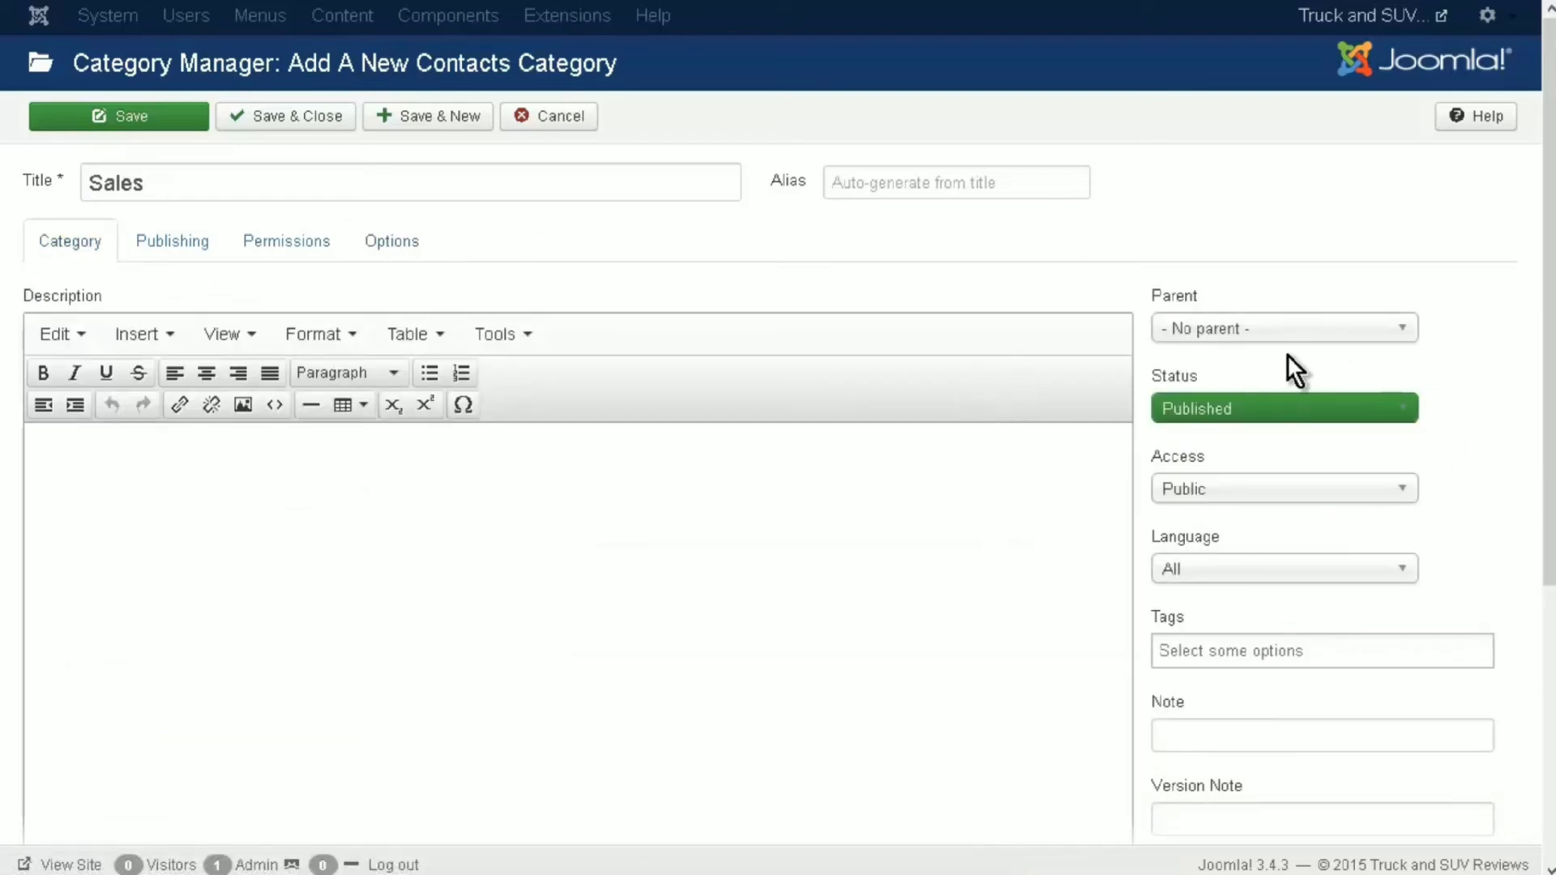
- Tag the Sales contacts category with Truck and SUV, and save it while starting another new category
scroll(1548, 308, down, 2)
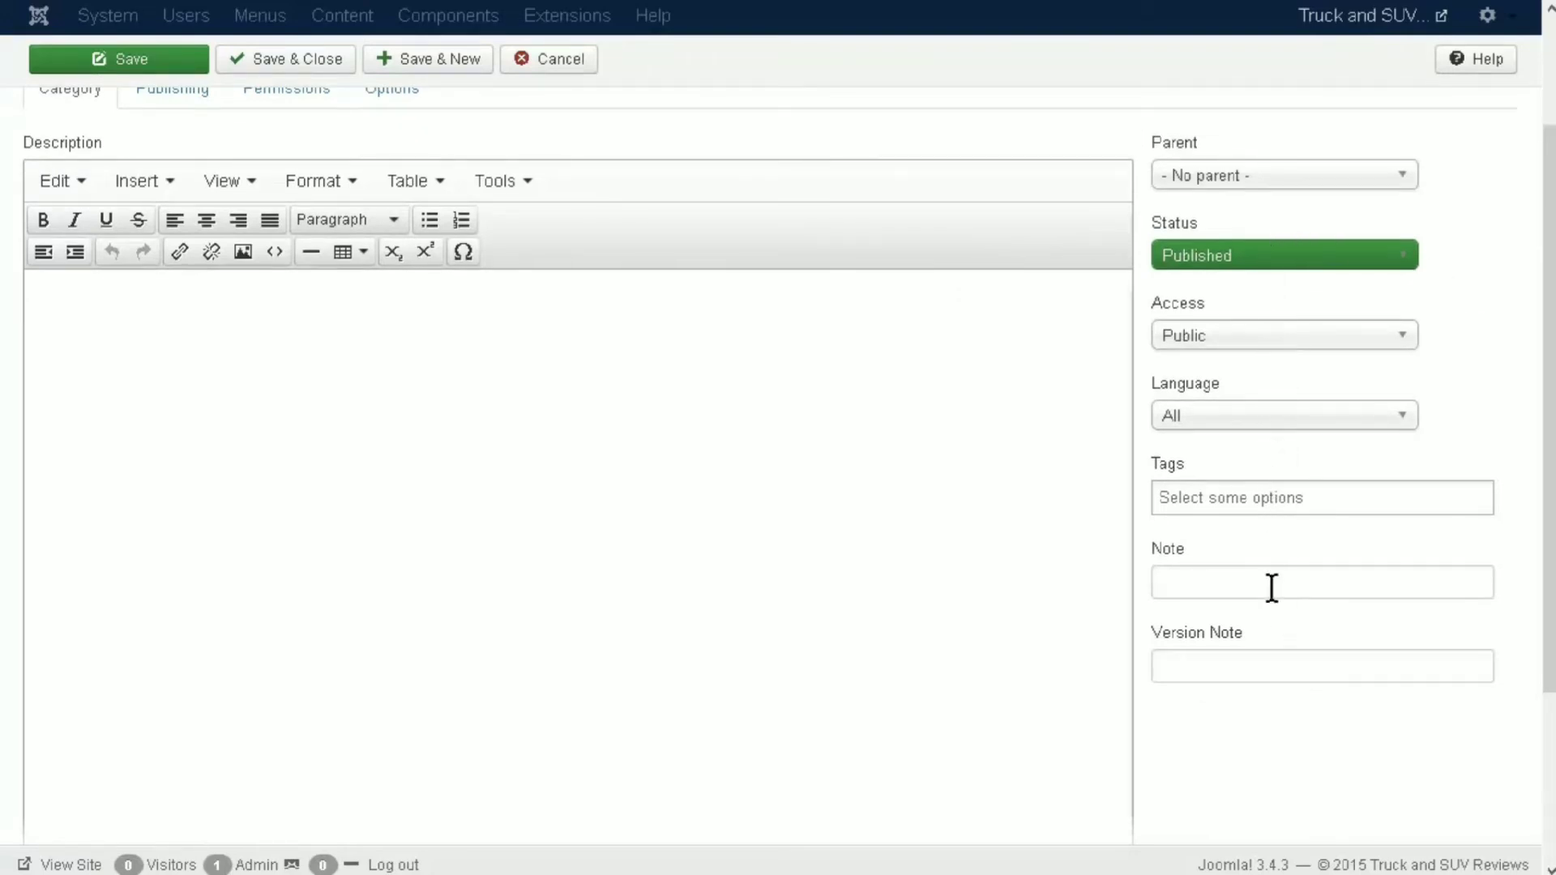
click(1231, 509)
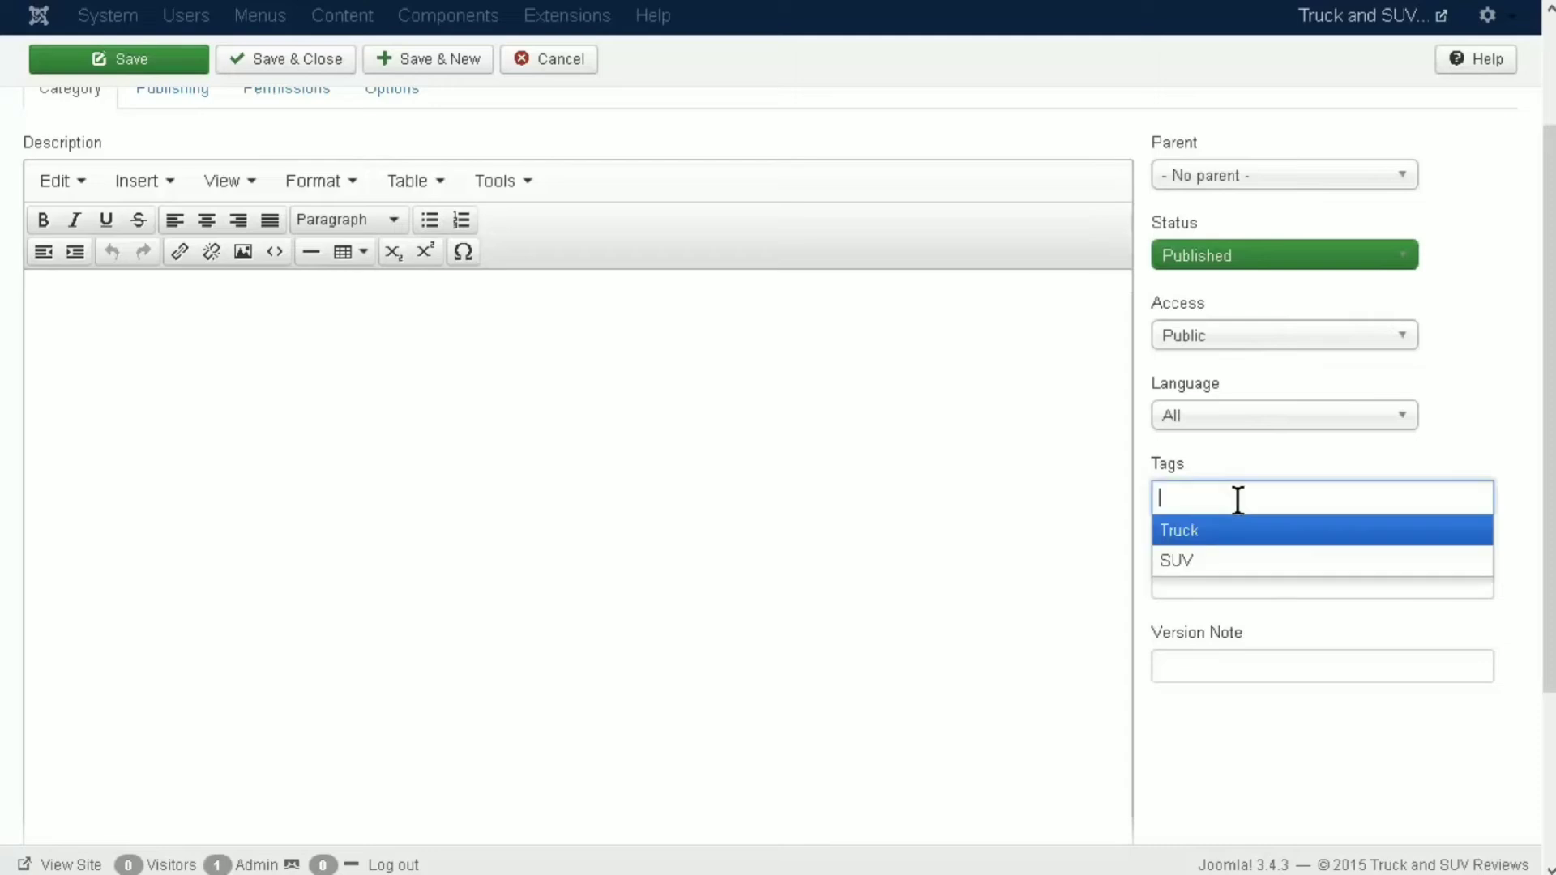
click(1240, 539)
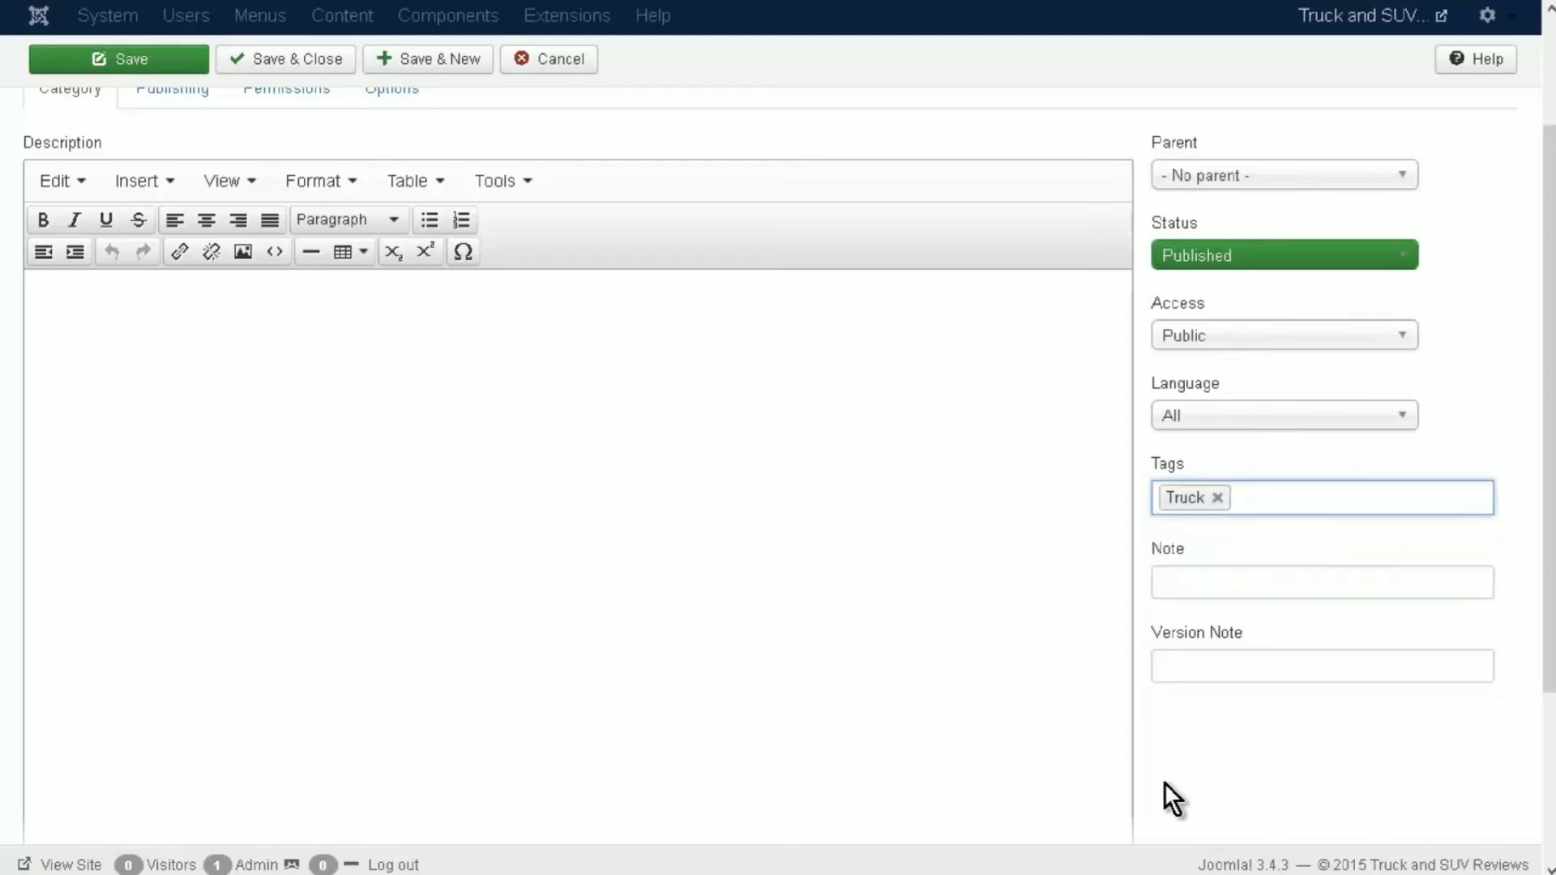
click(1255, 508)
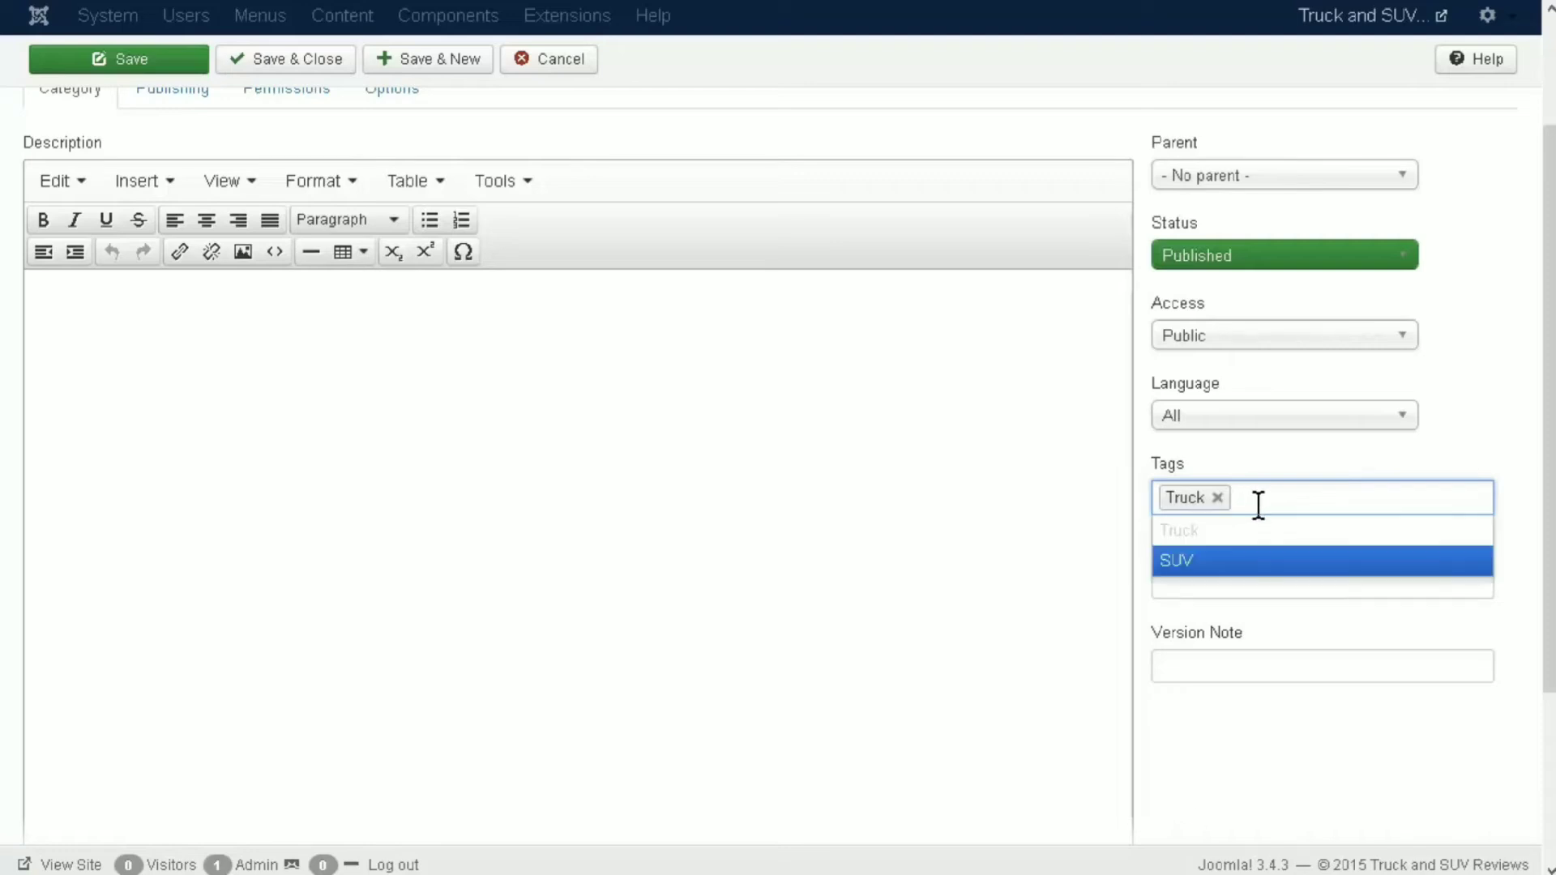
click(1242, 571)
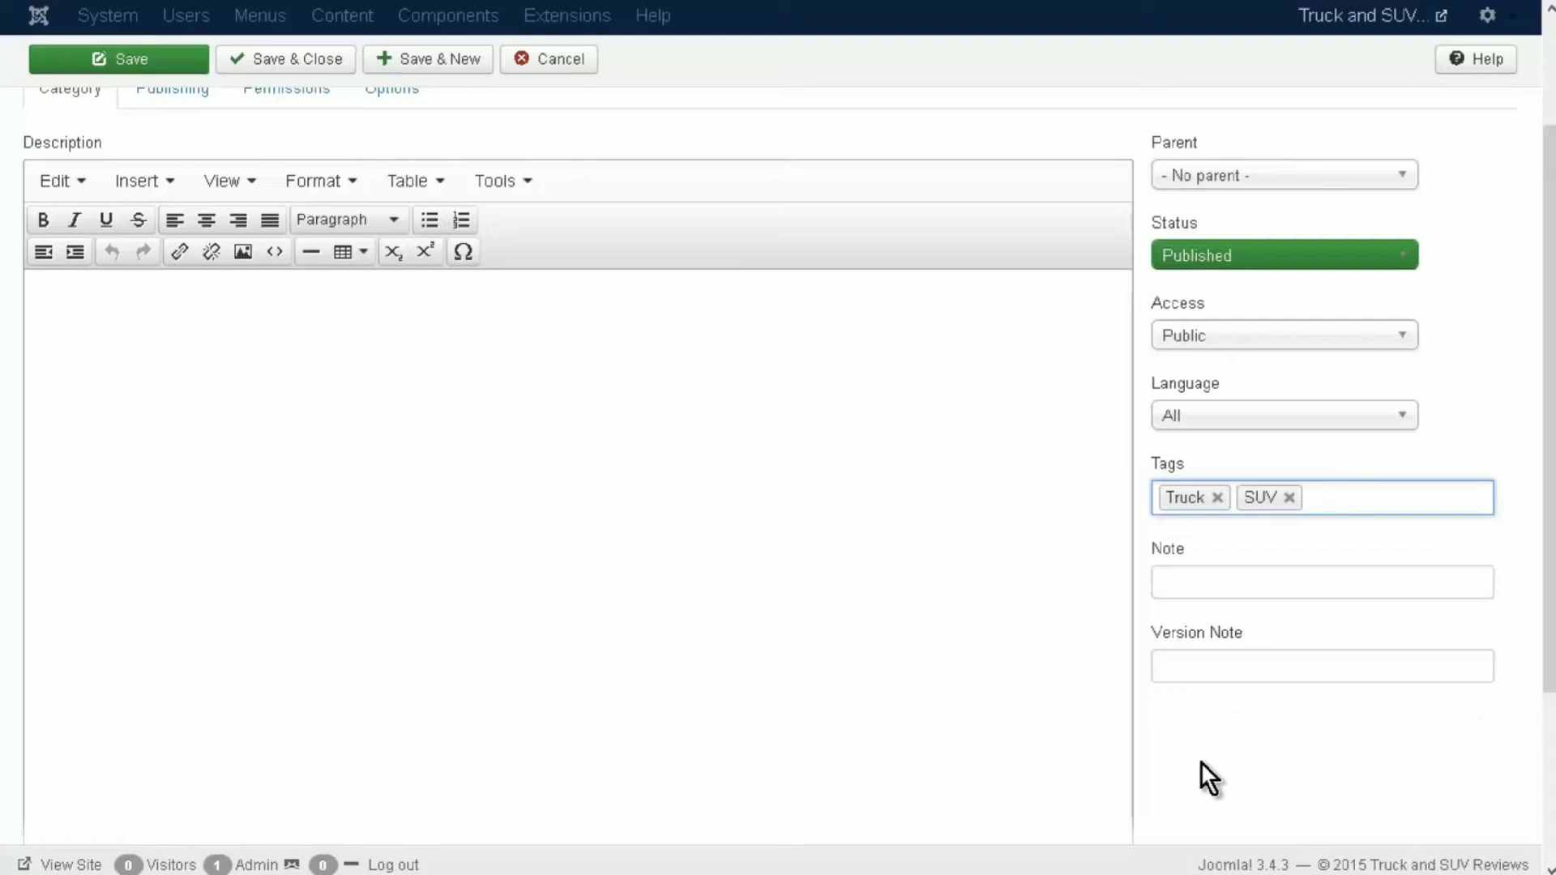
click(1252, 701)
scroll(1073, 650, up, 2)
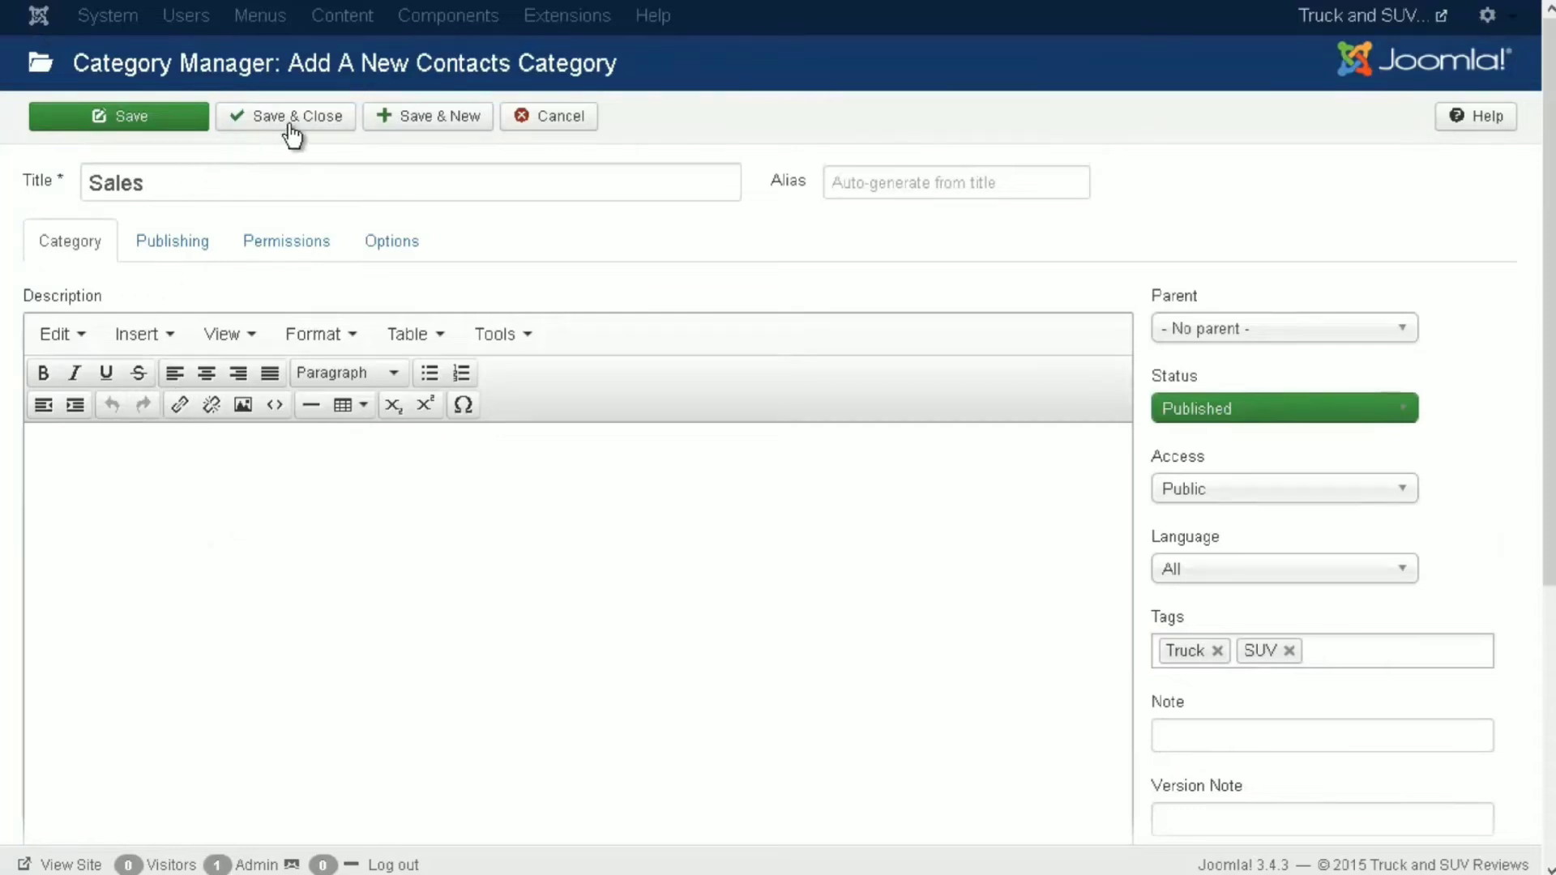
click(421, 119)
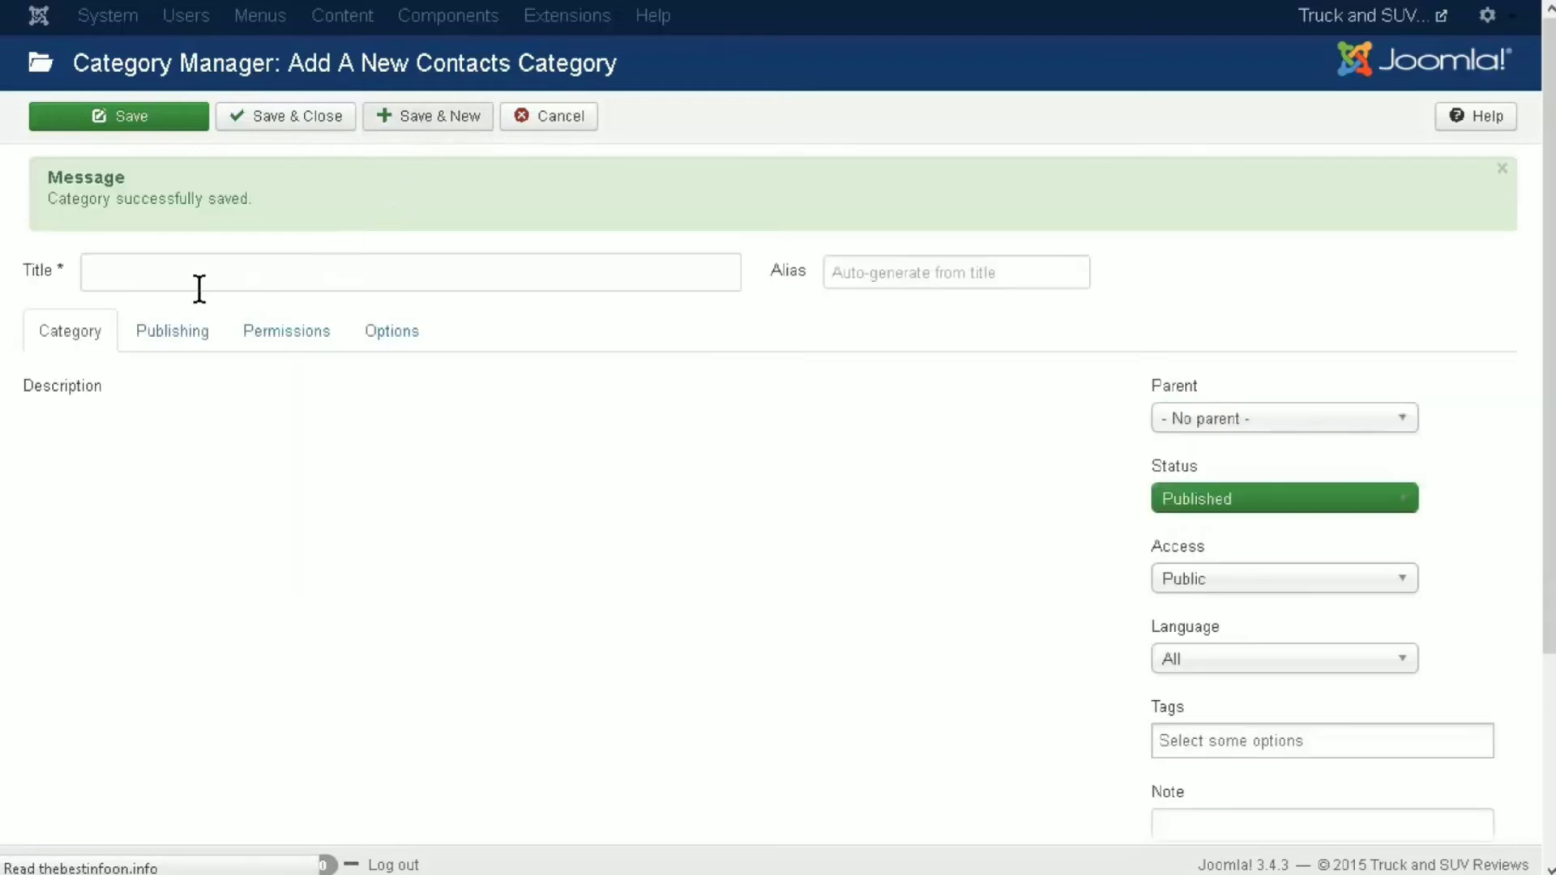
- Title the new contacts category Service, save and close it, and unpublish the Uncategorised category
click(160, 274)
text(Service)
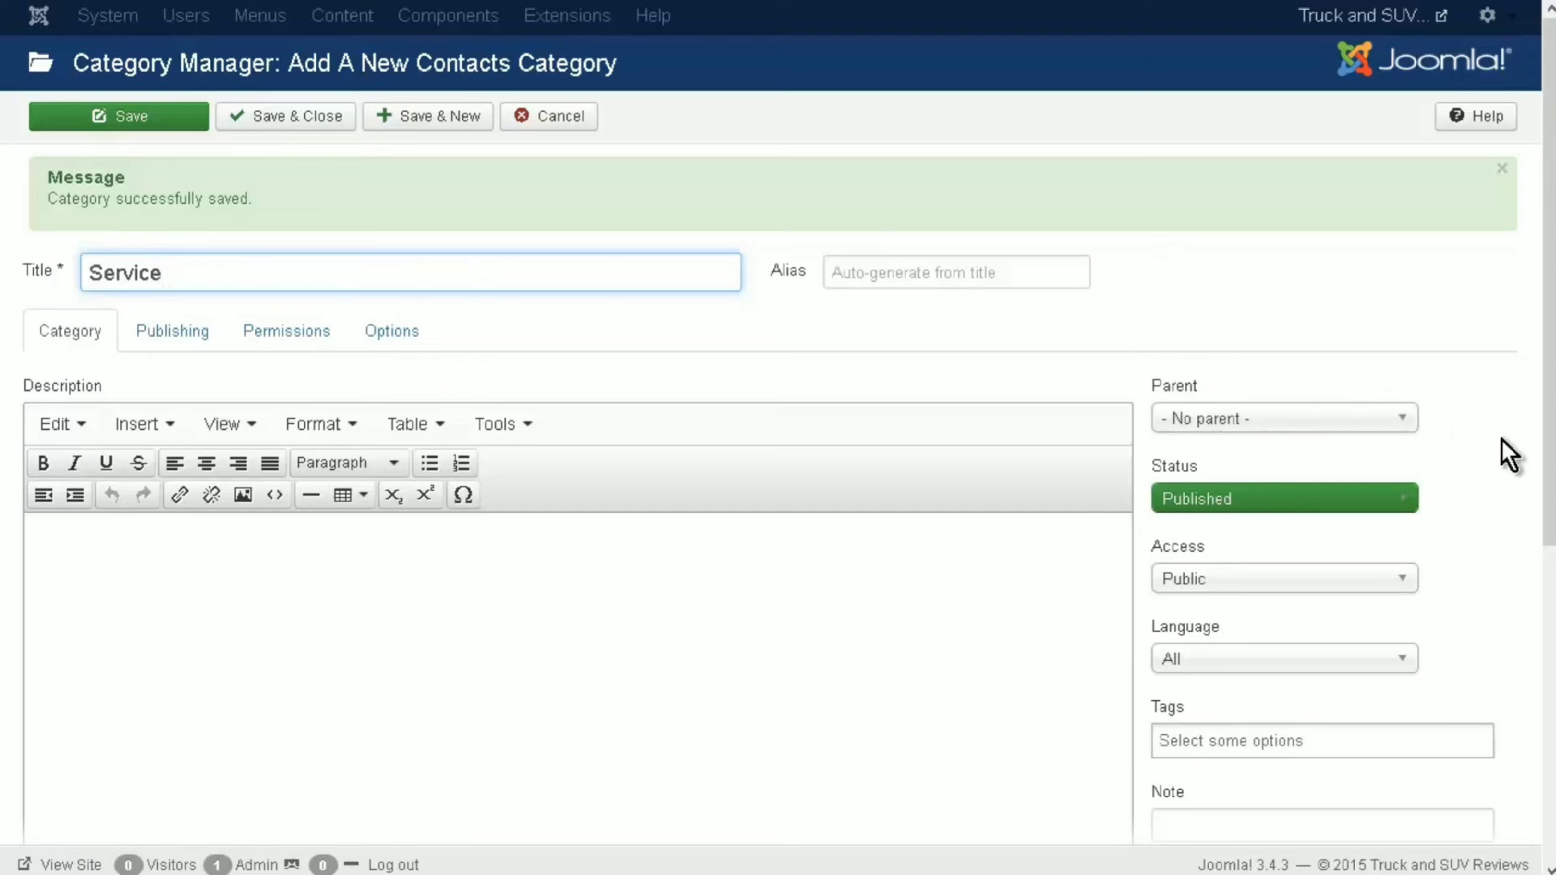
scroll(1496, 456, down, 2)
scroll(1494, 459, up, 2)
click(301, 121)
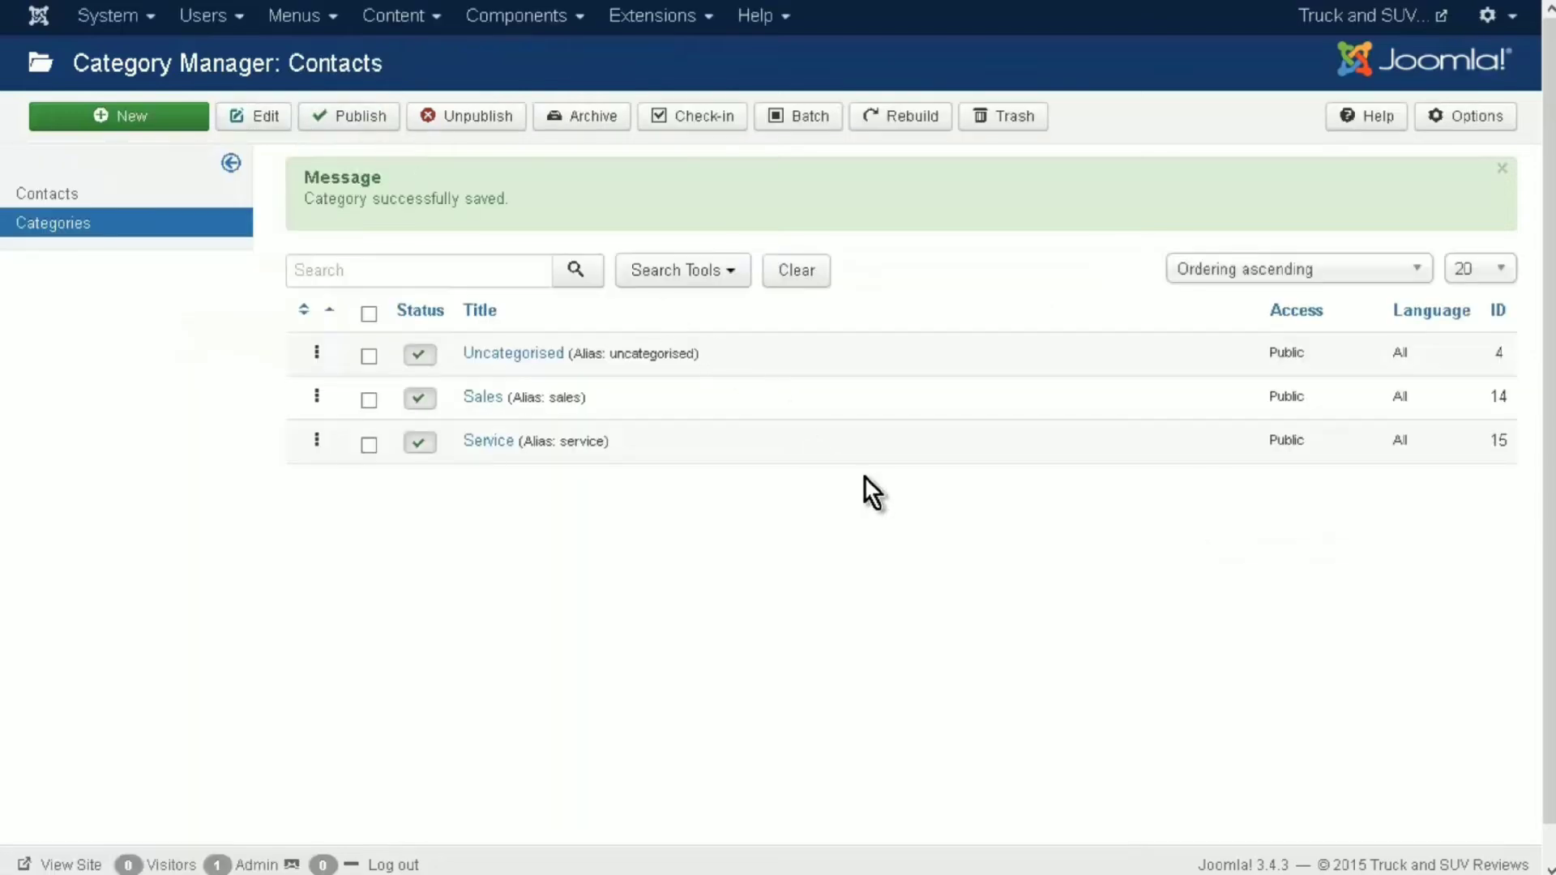
click(391, 355)
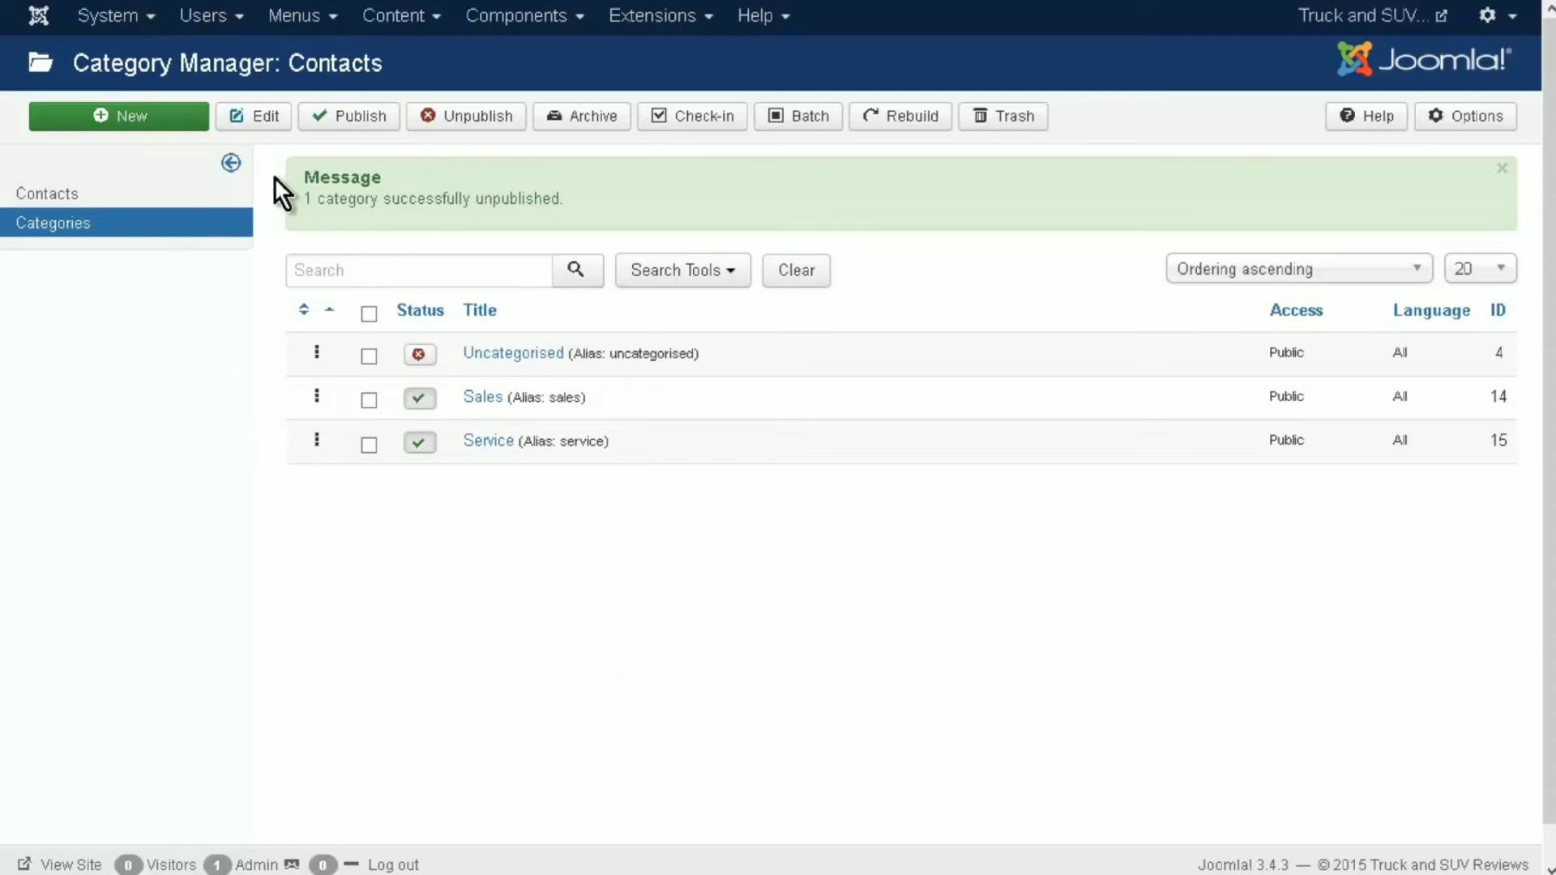
- Start a new contact in the Contact Manager and link it to the Super User account
click(76, 198)
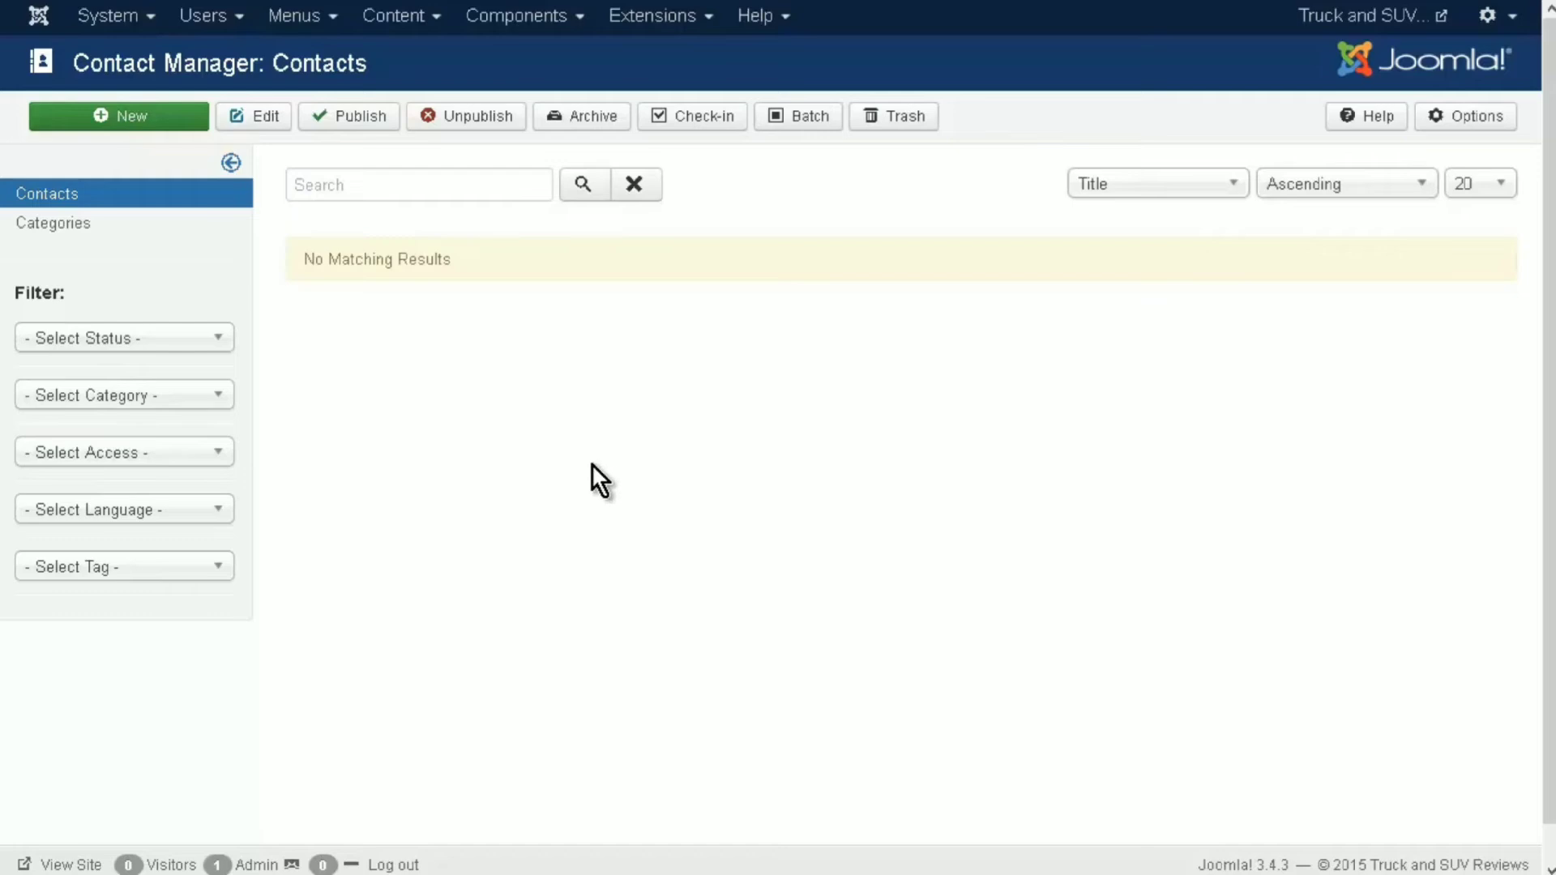
click(158, 120)
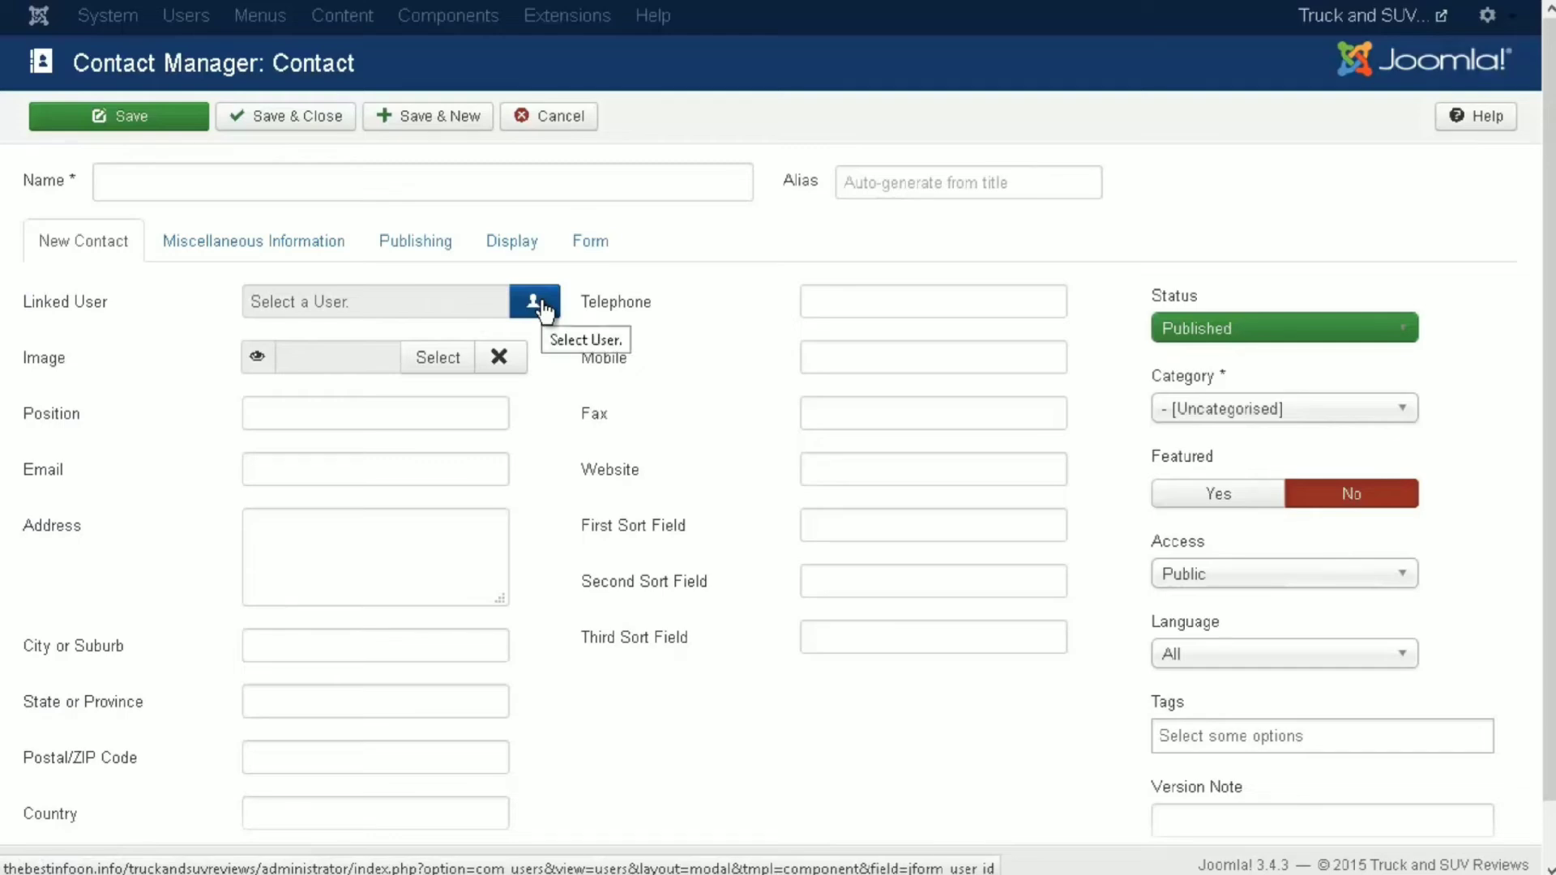
click(538, 305)
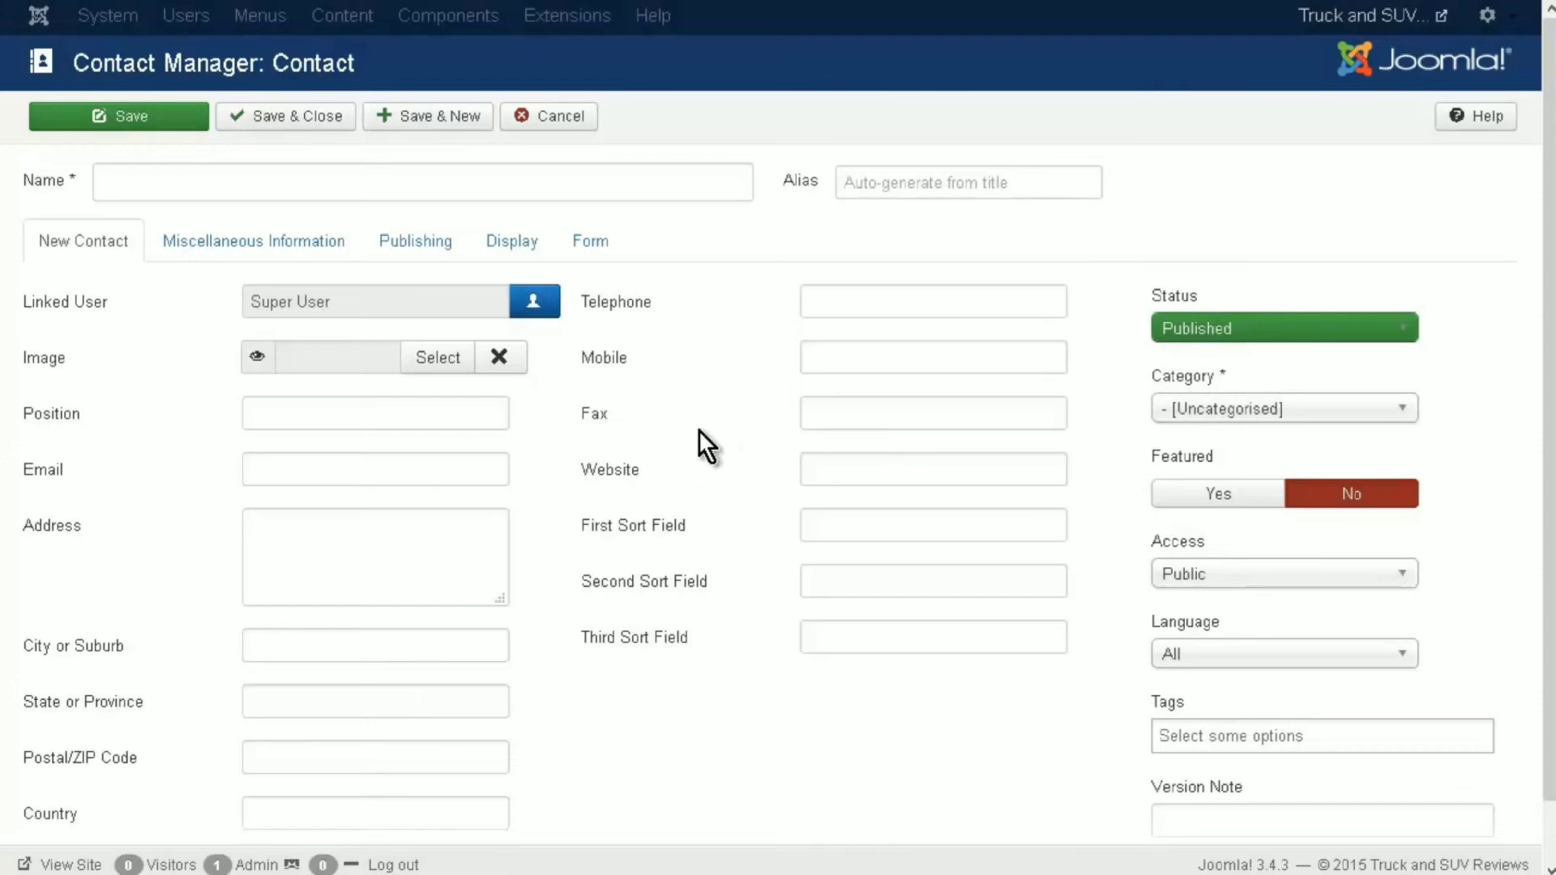
click(324, 417)
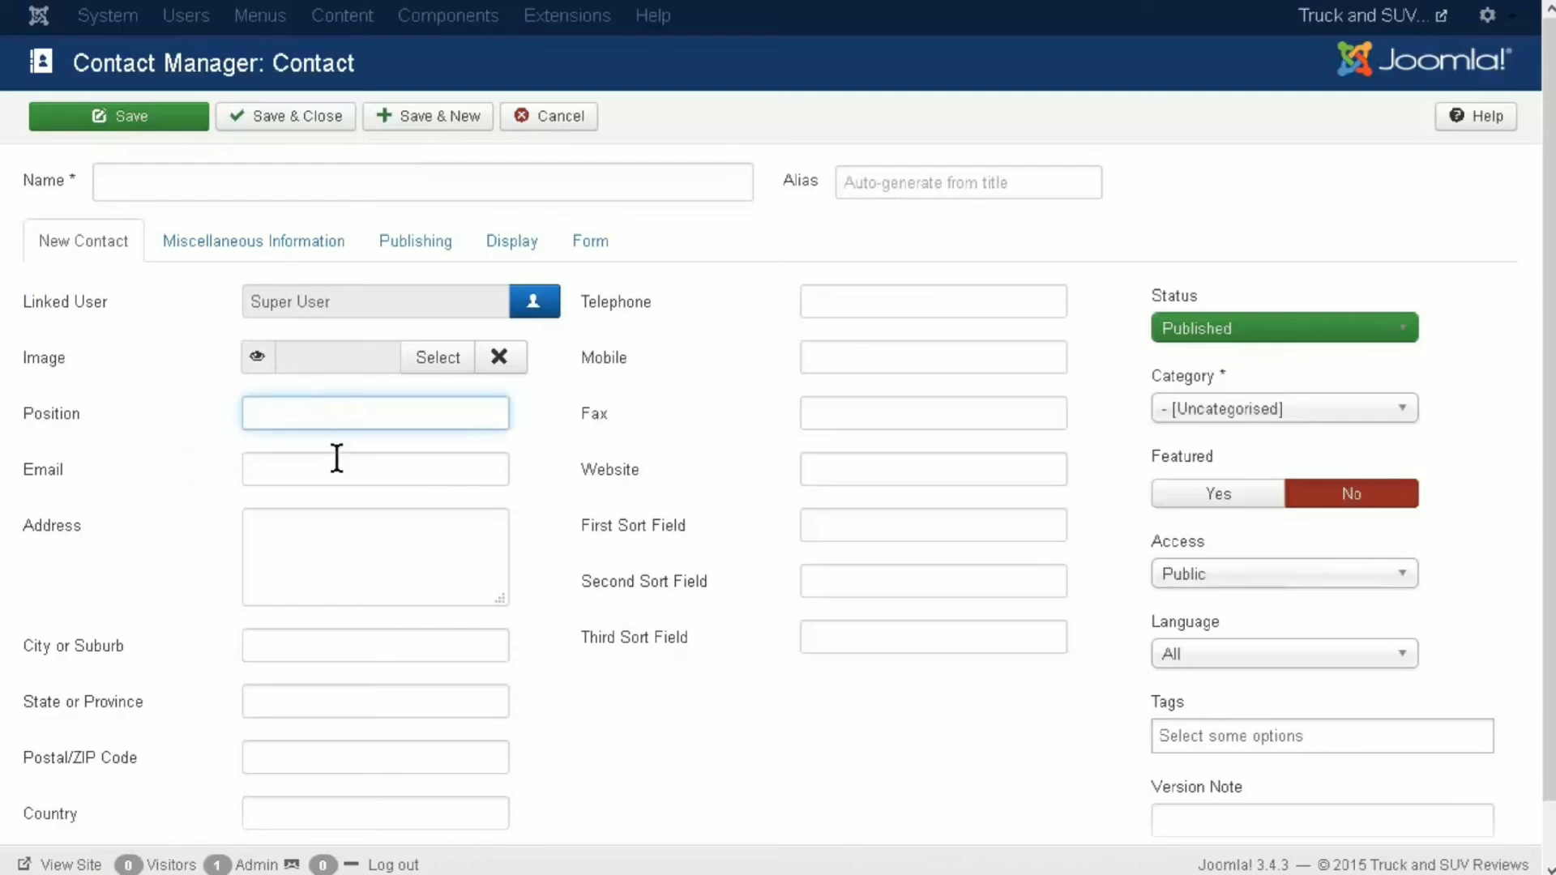
scroll(308, 517, down, 1)
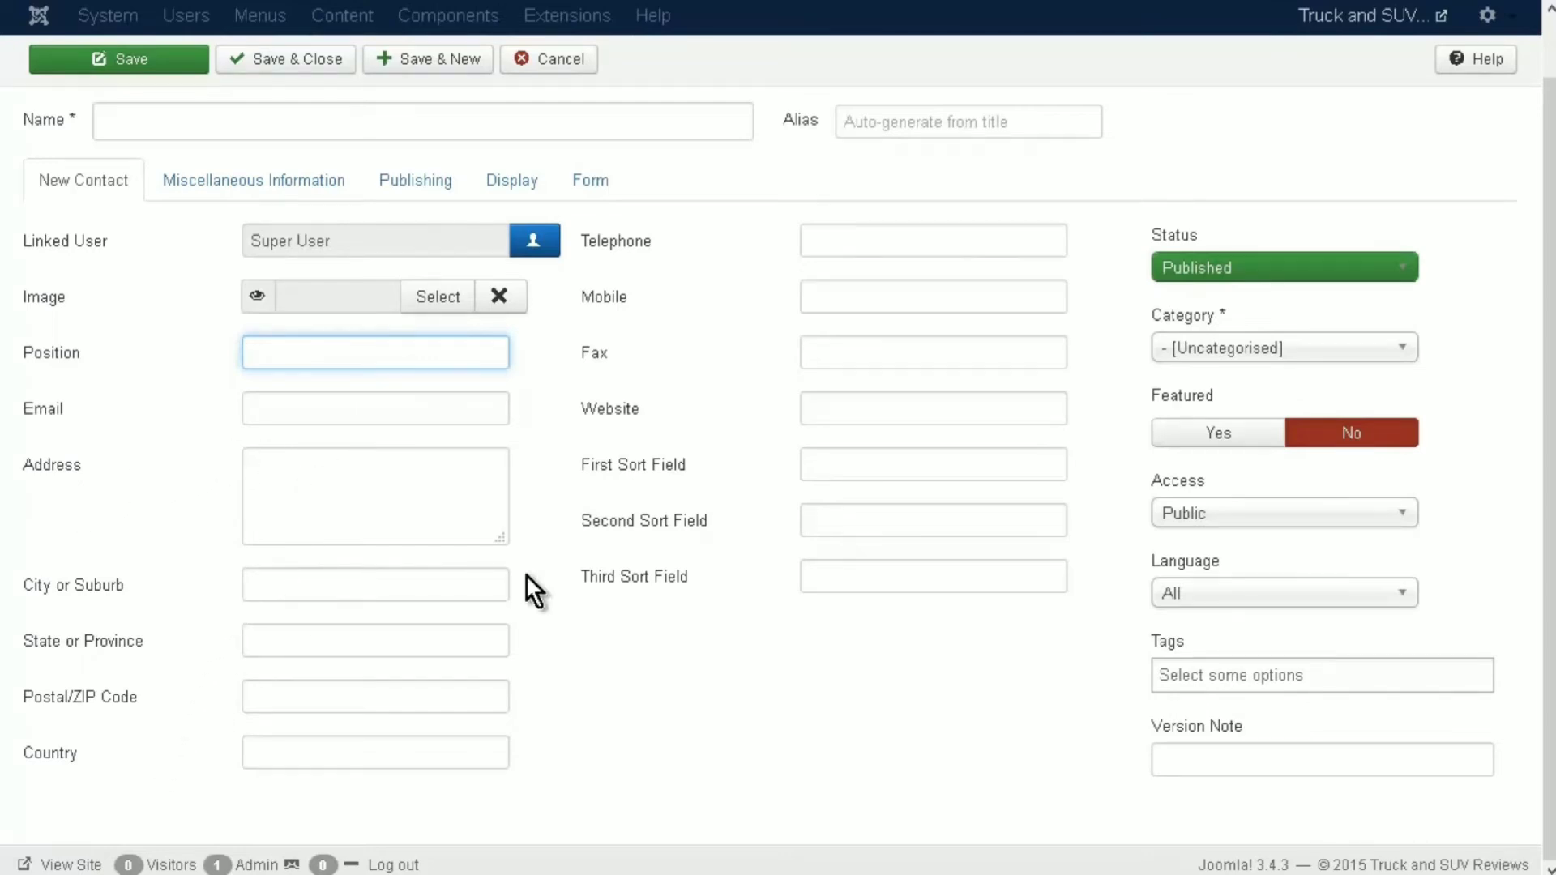
scroll(522, 576, up, 1)
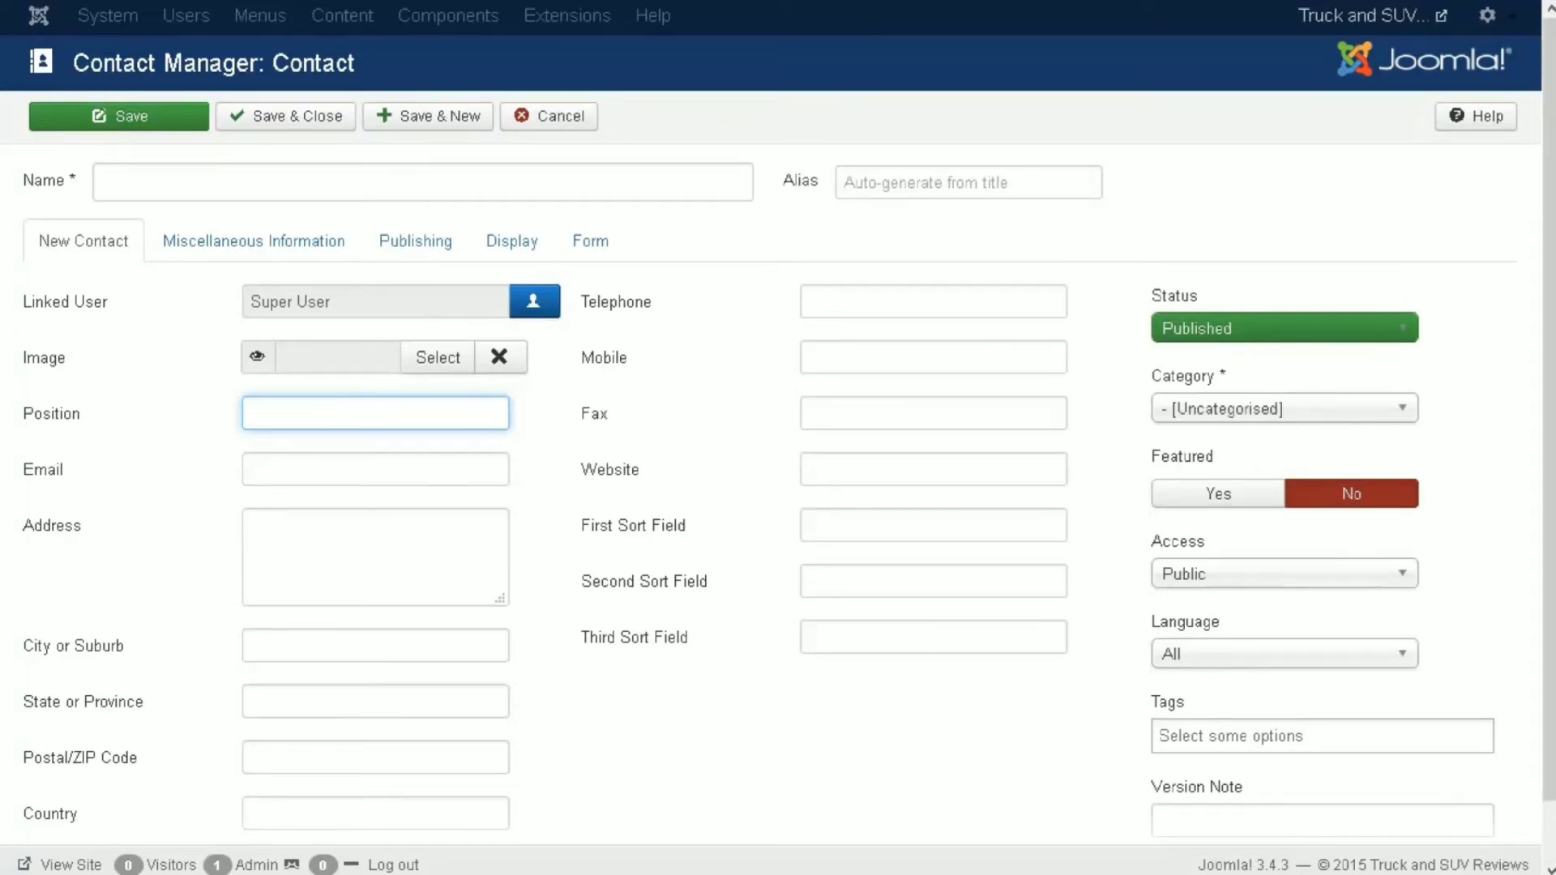
- Assign the new contact to the Sales category
click(1261, 409)
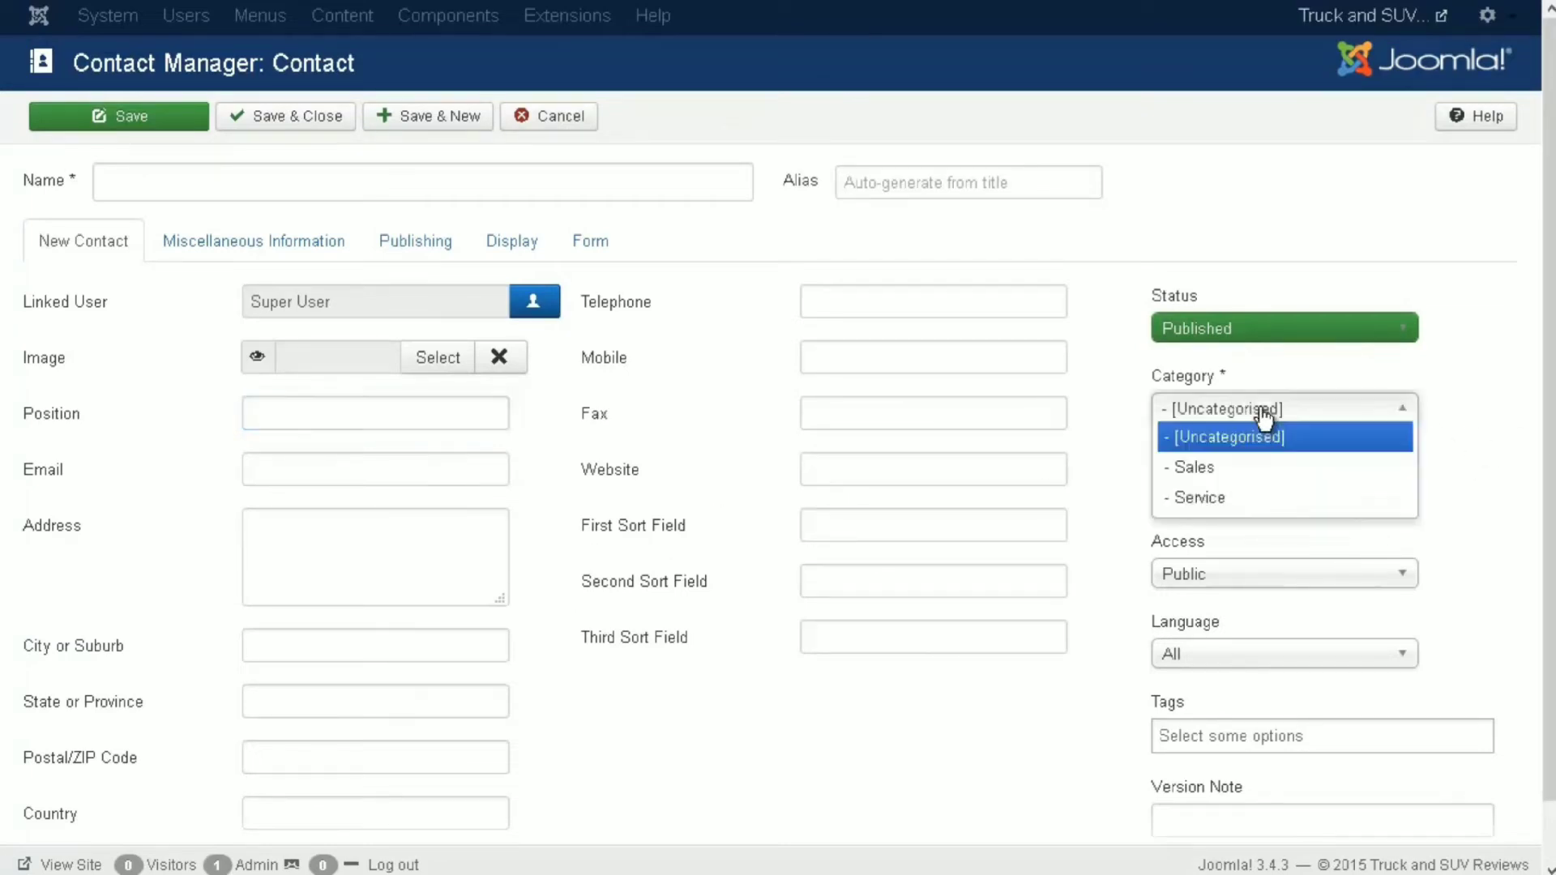
click(1266, 467)
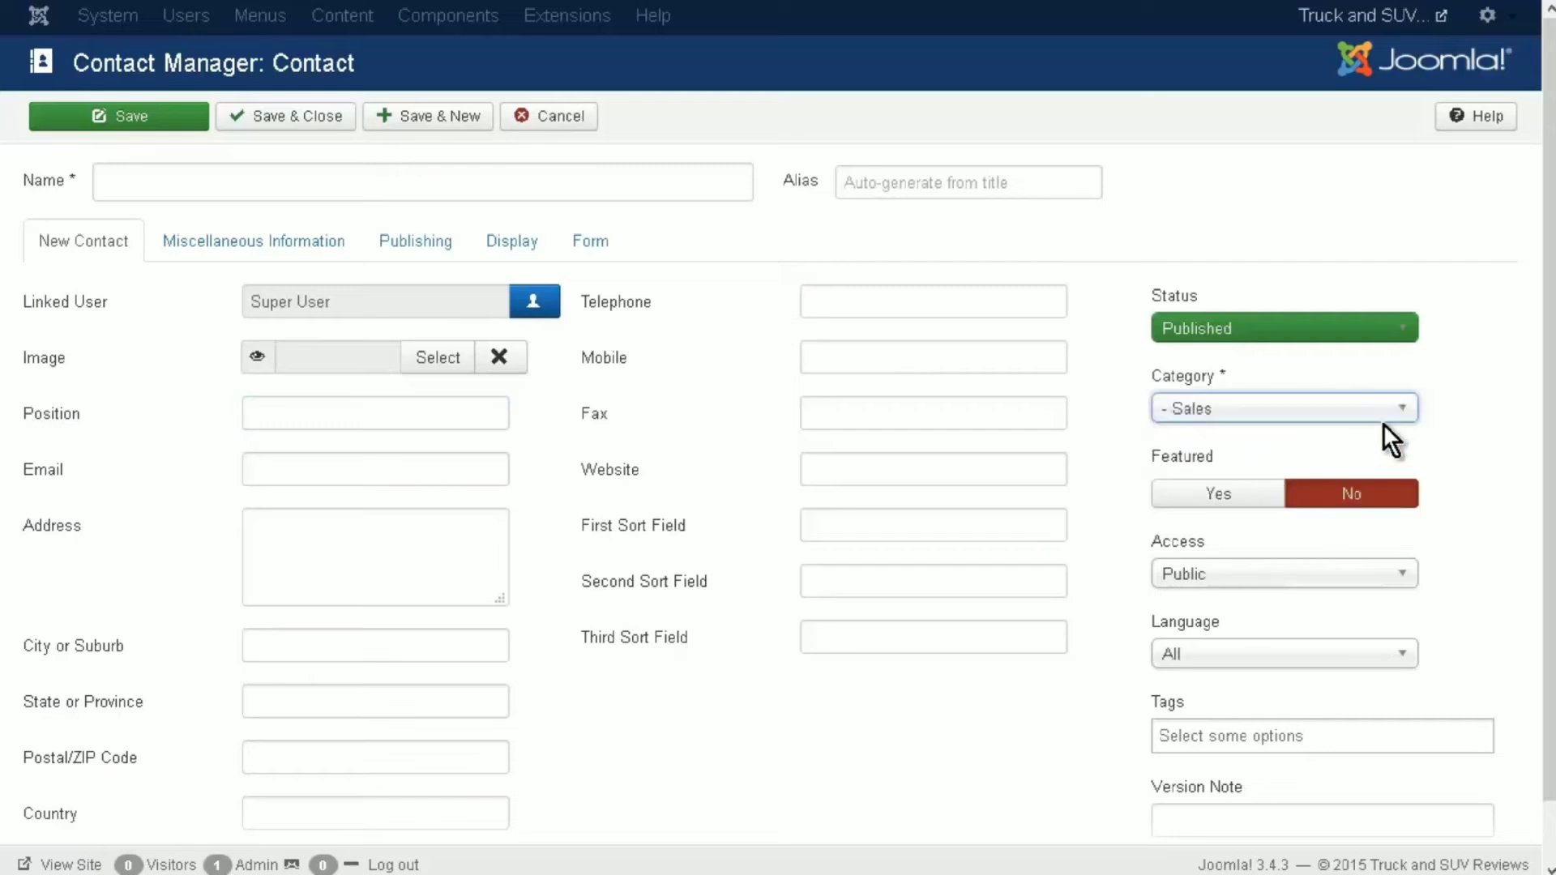
click(1518, 405)
scroll(1518, 405, down, 1)
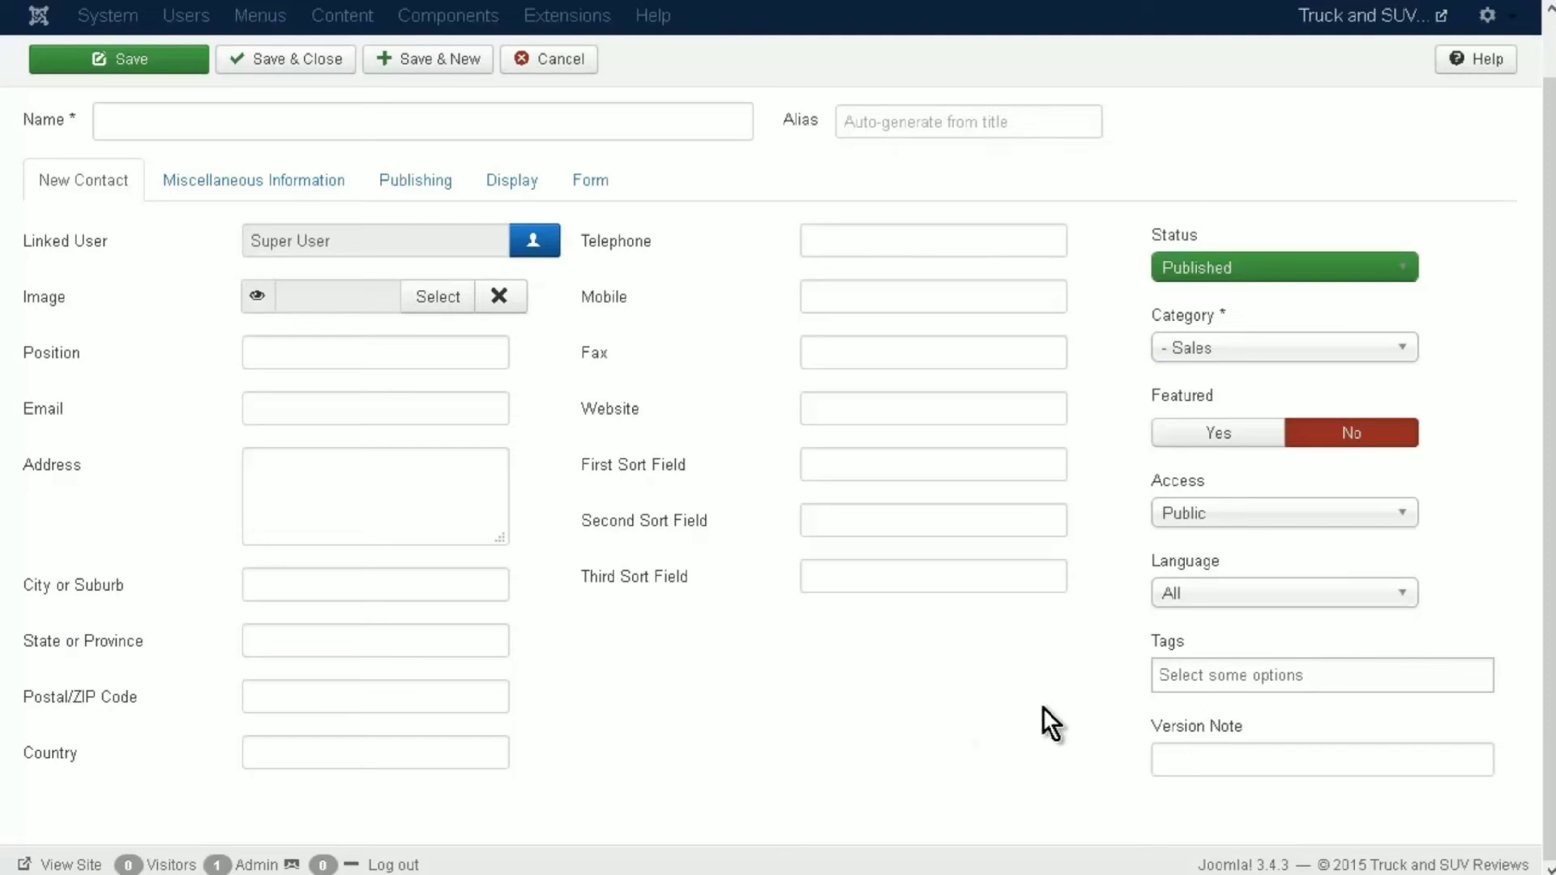
scroll(1099, 678, up, 1)
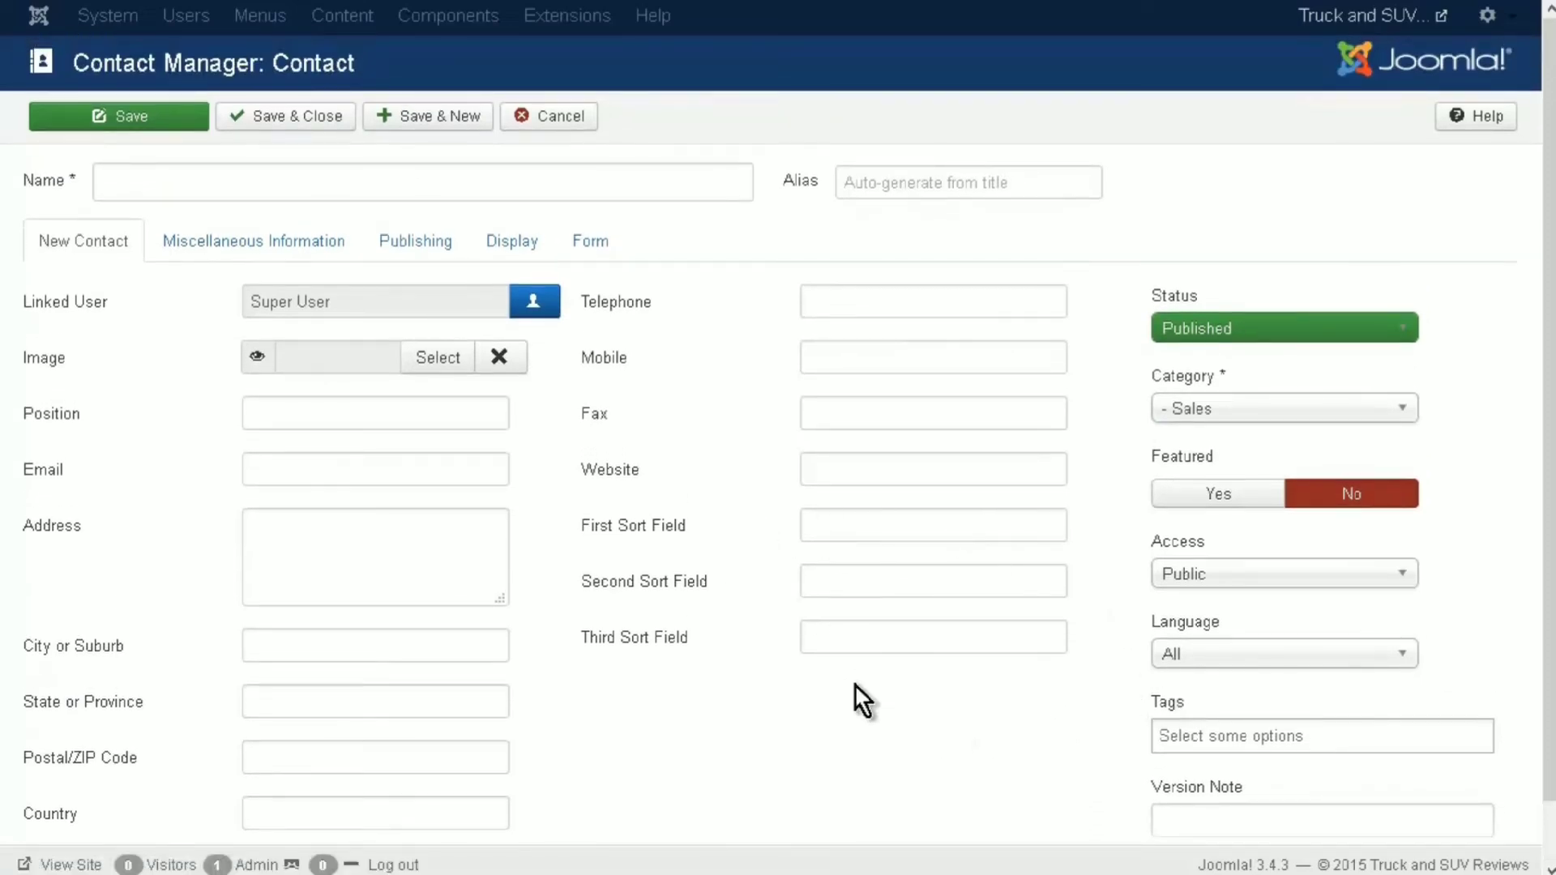
- Review the new contact's miscellaneous information, publishing, display and form settings, and return to its main details
click(291, 253)
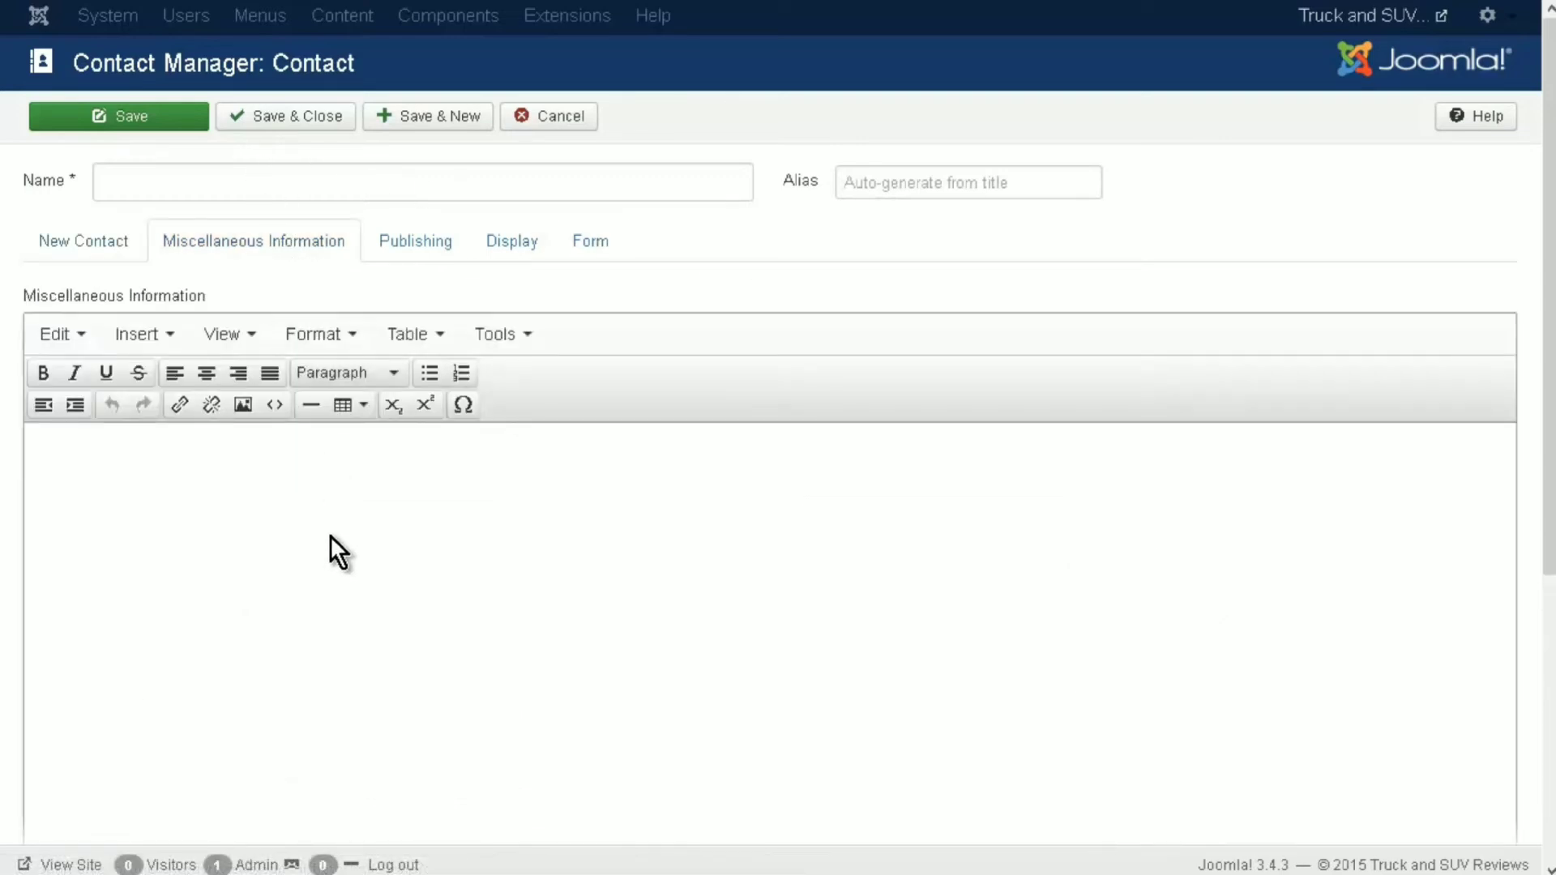
click(415, 240)
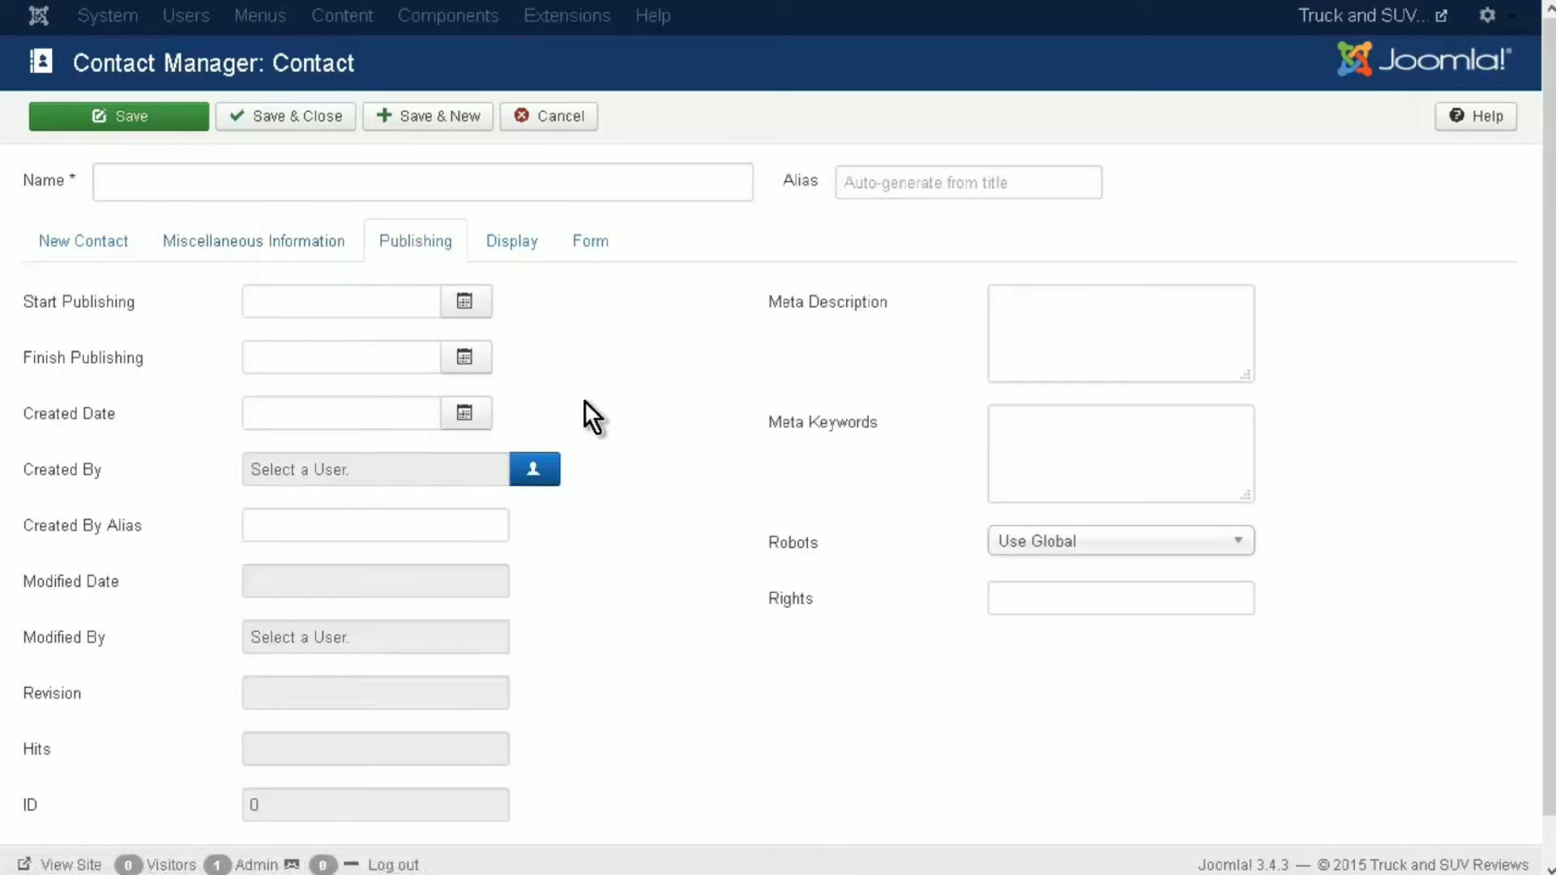
click(514, 240)
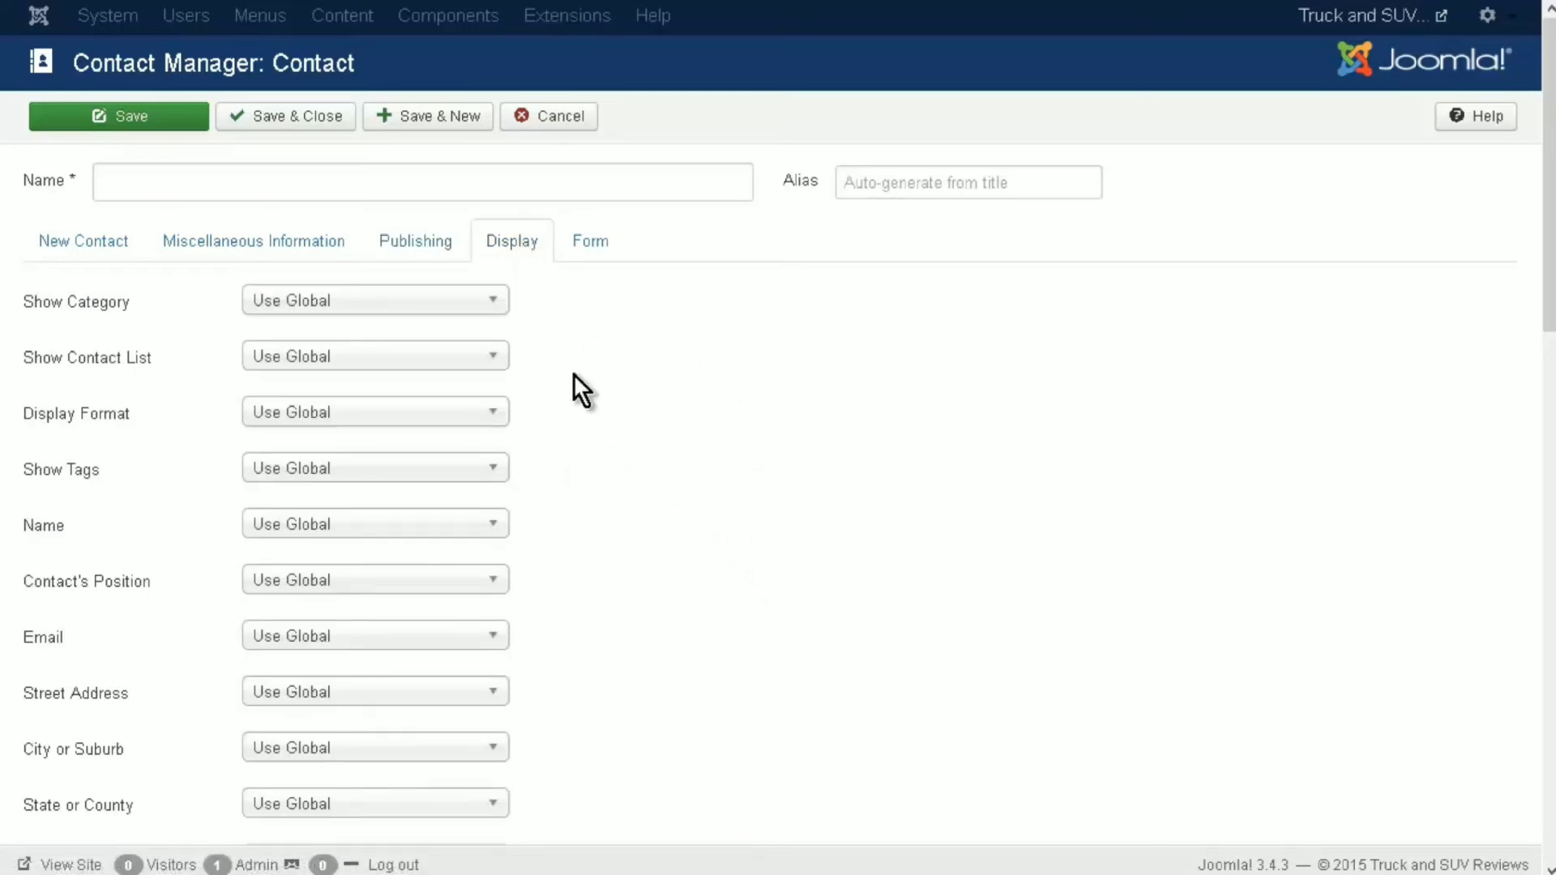
click(585, 246)
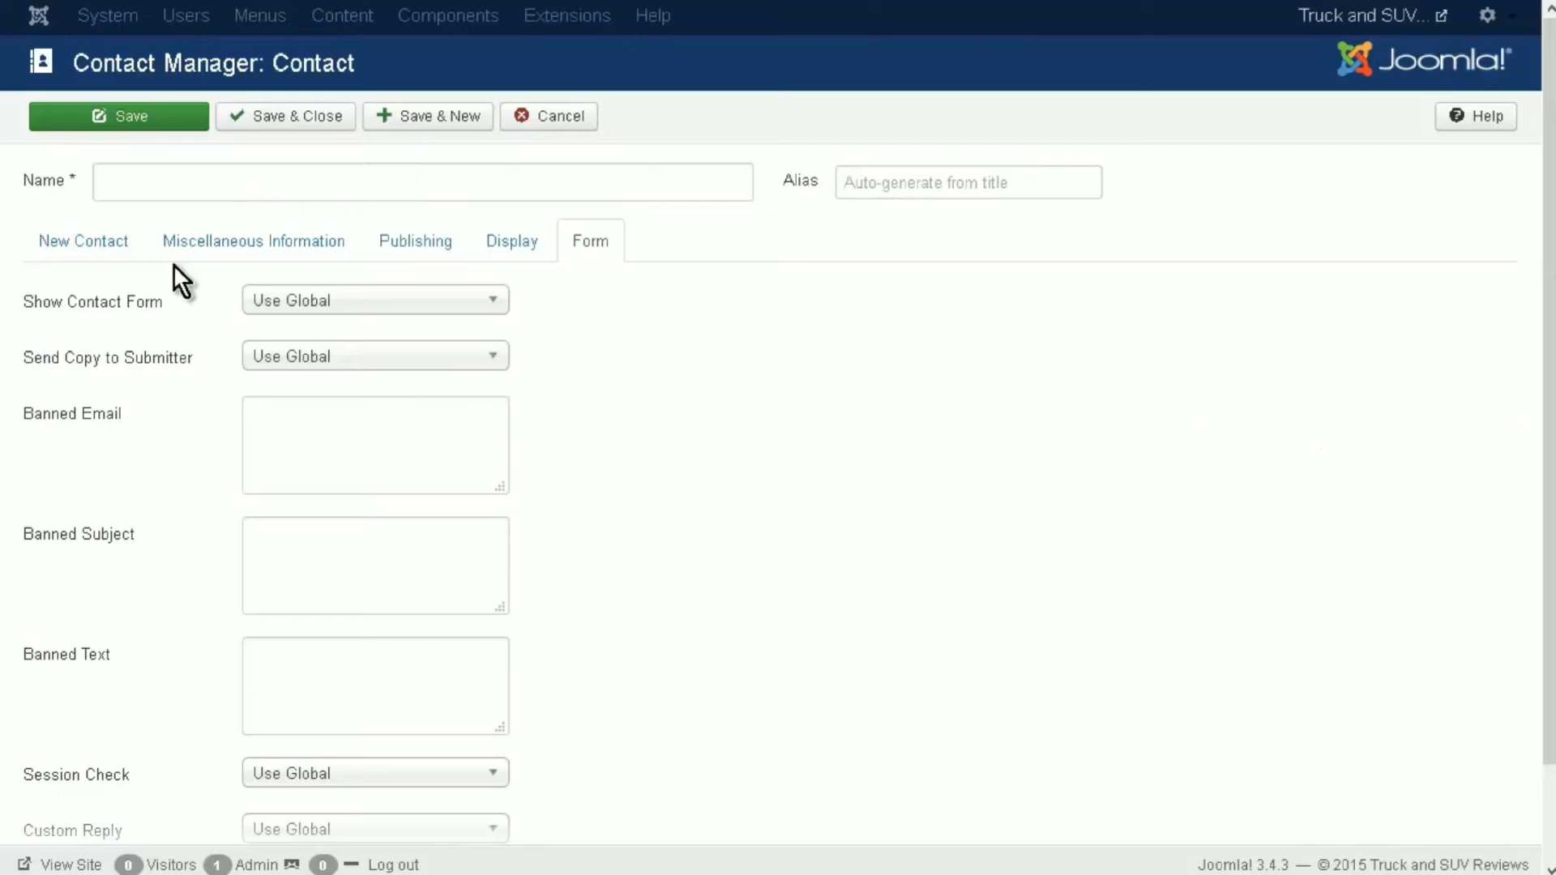
click(74, 241)
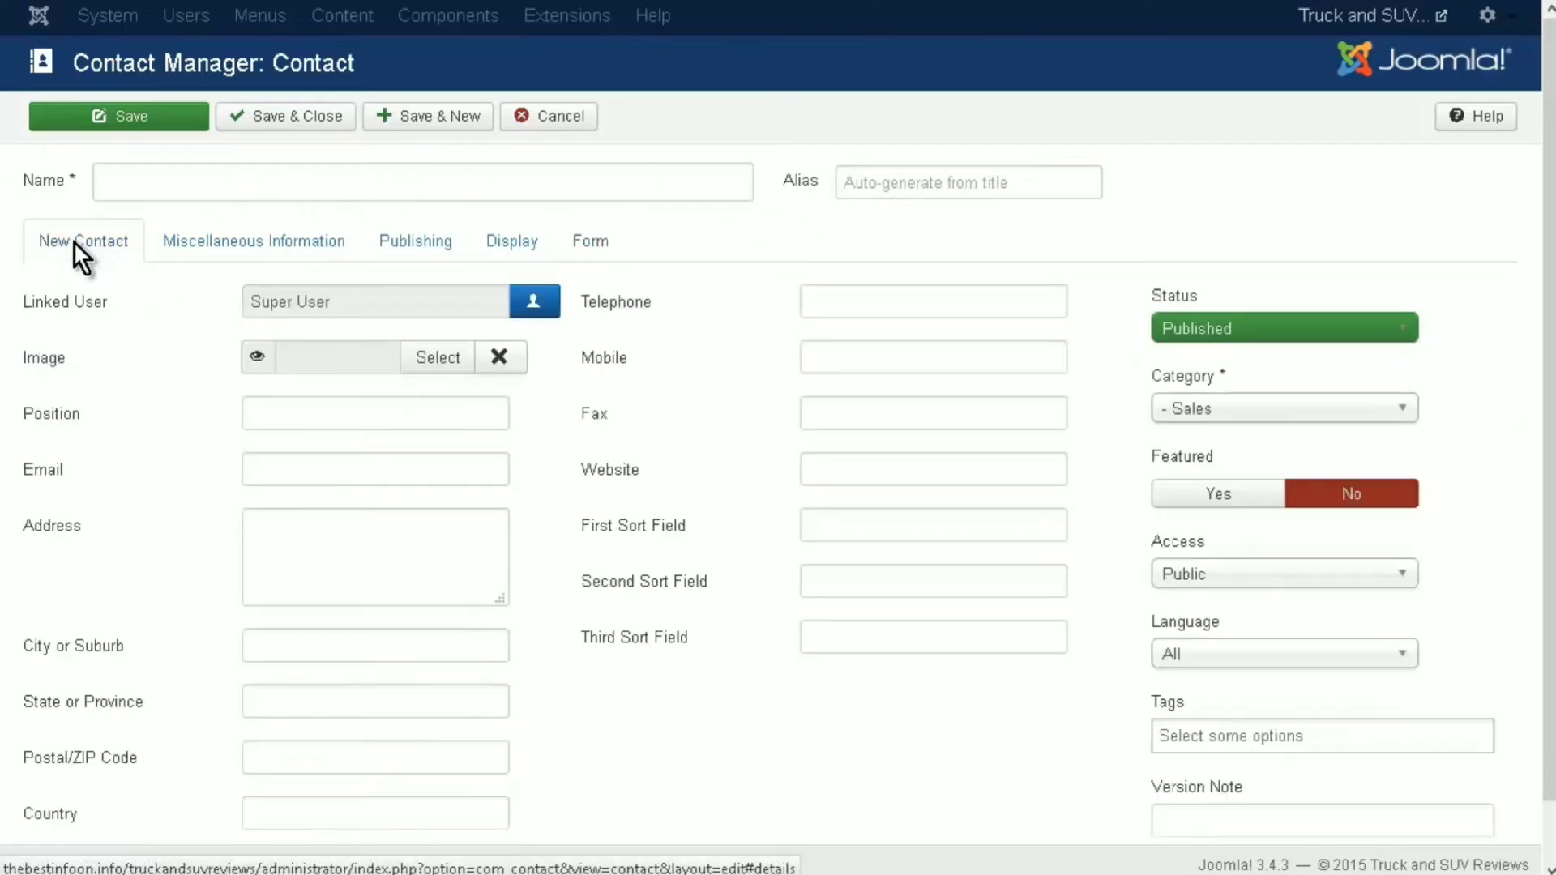
- Name the contact Sales Manager, and save and close it
click(122, 115)
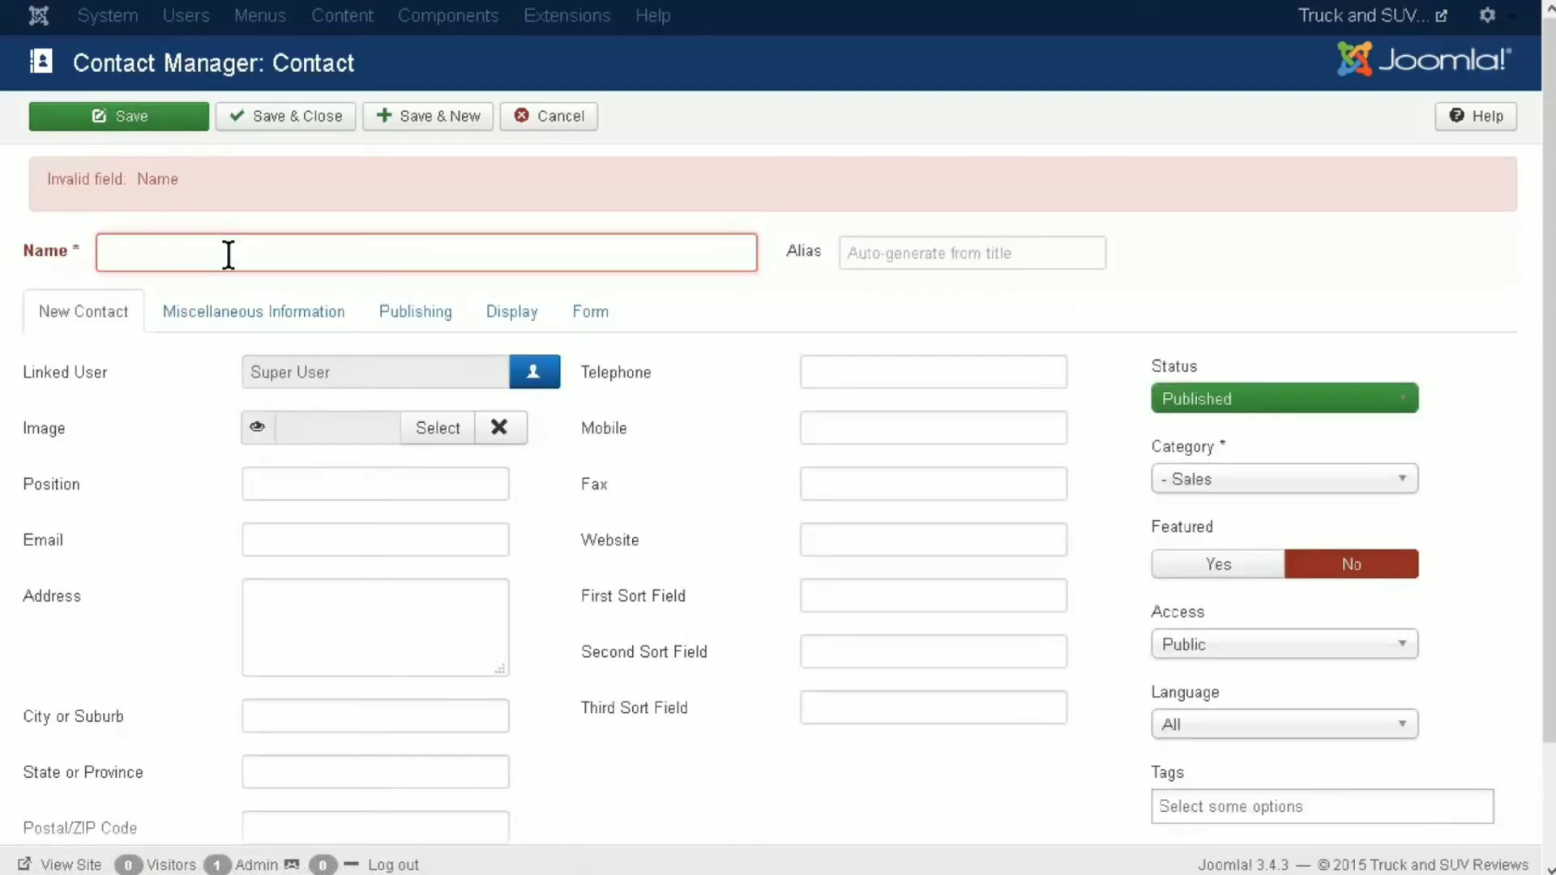
text(Sales)
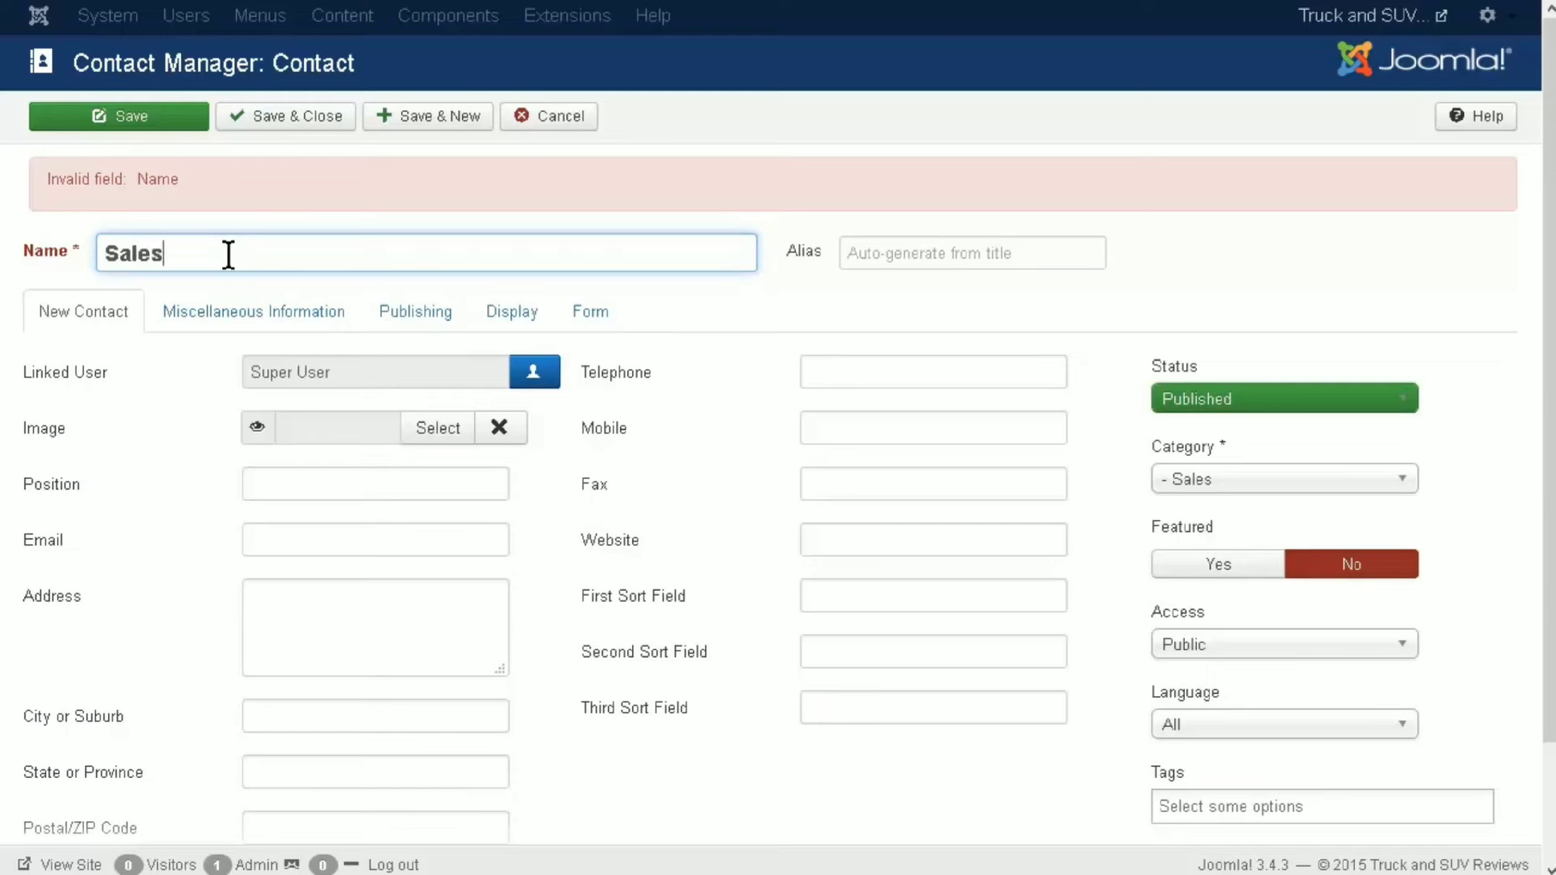
text( Manager)
click(298, 120)
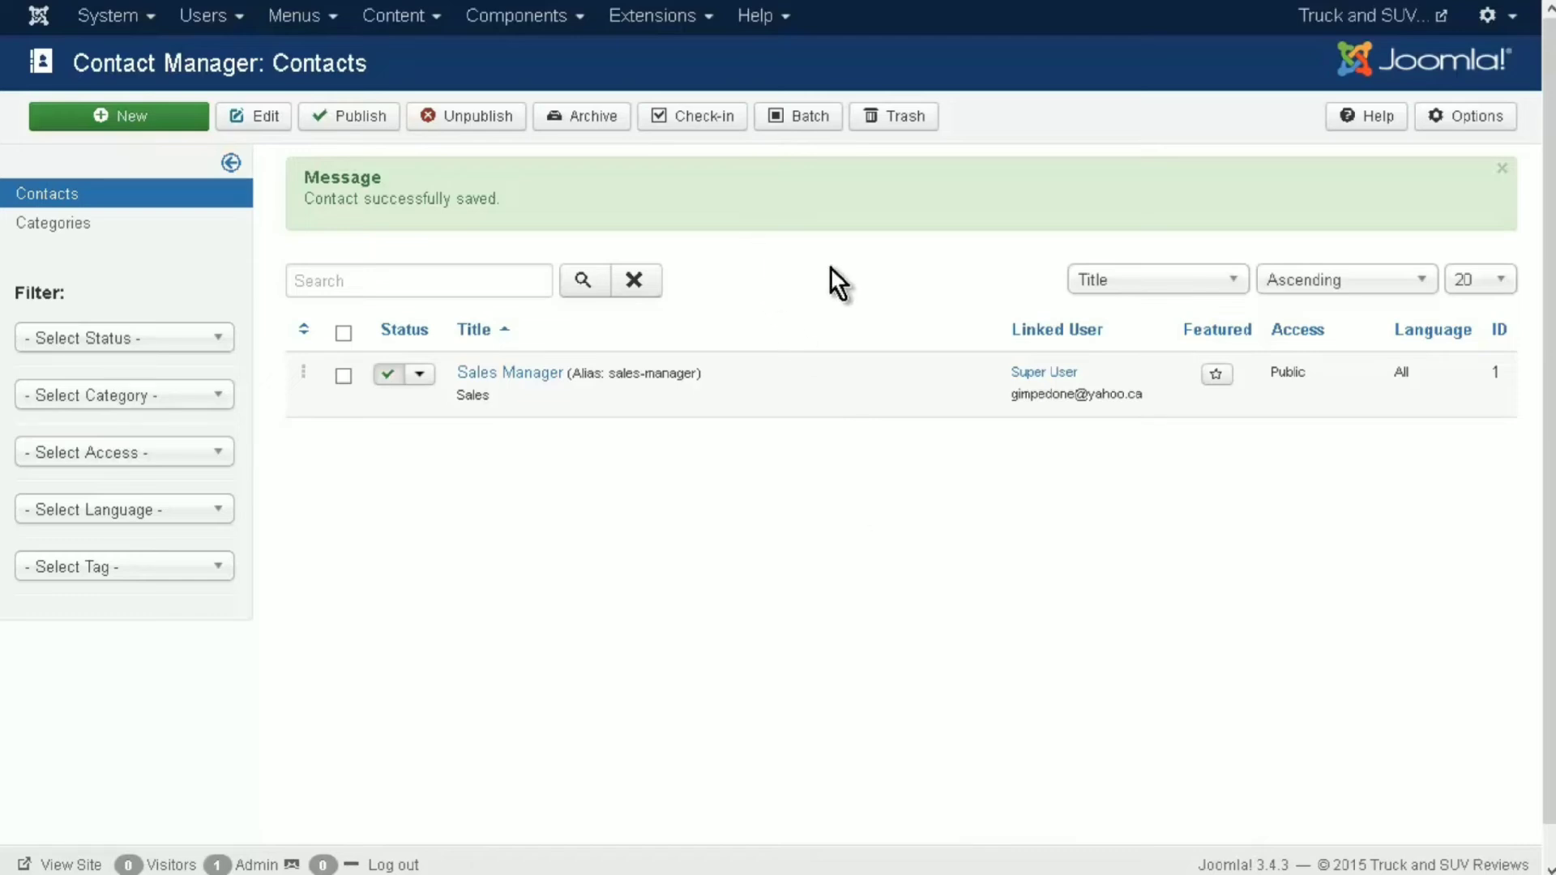
- Start a new Main Menu item and set its type to List All Contact Categories
click(331, 20)
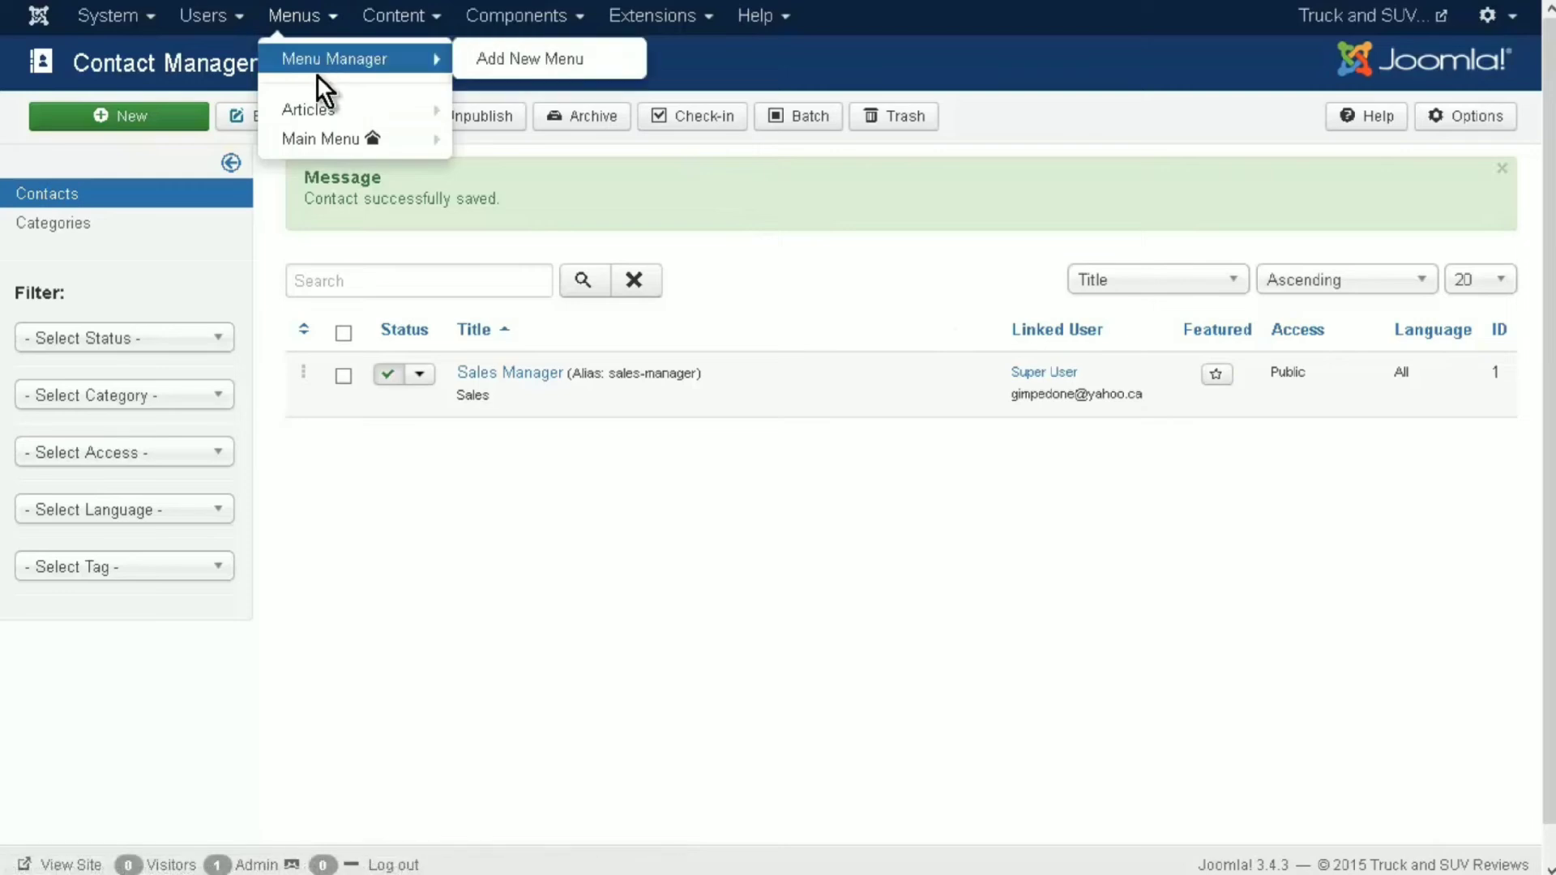
mouse_move(341, 140)
click(500, 145)
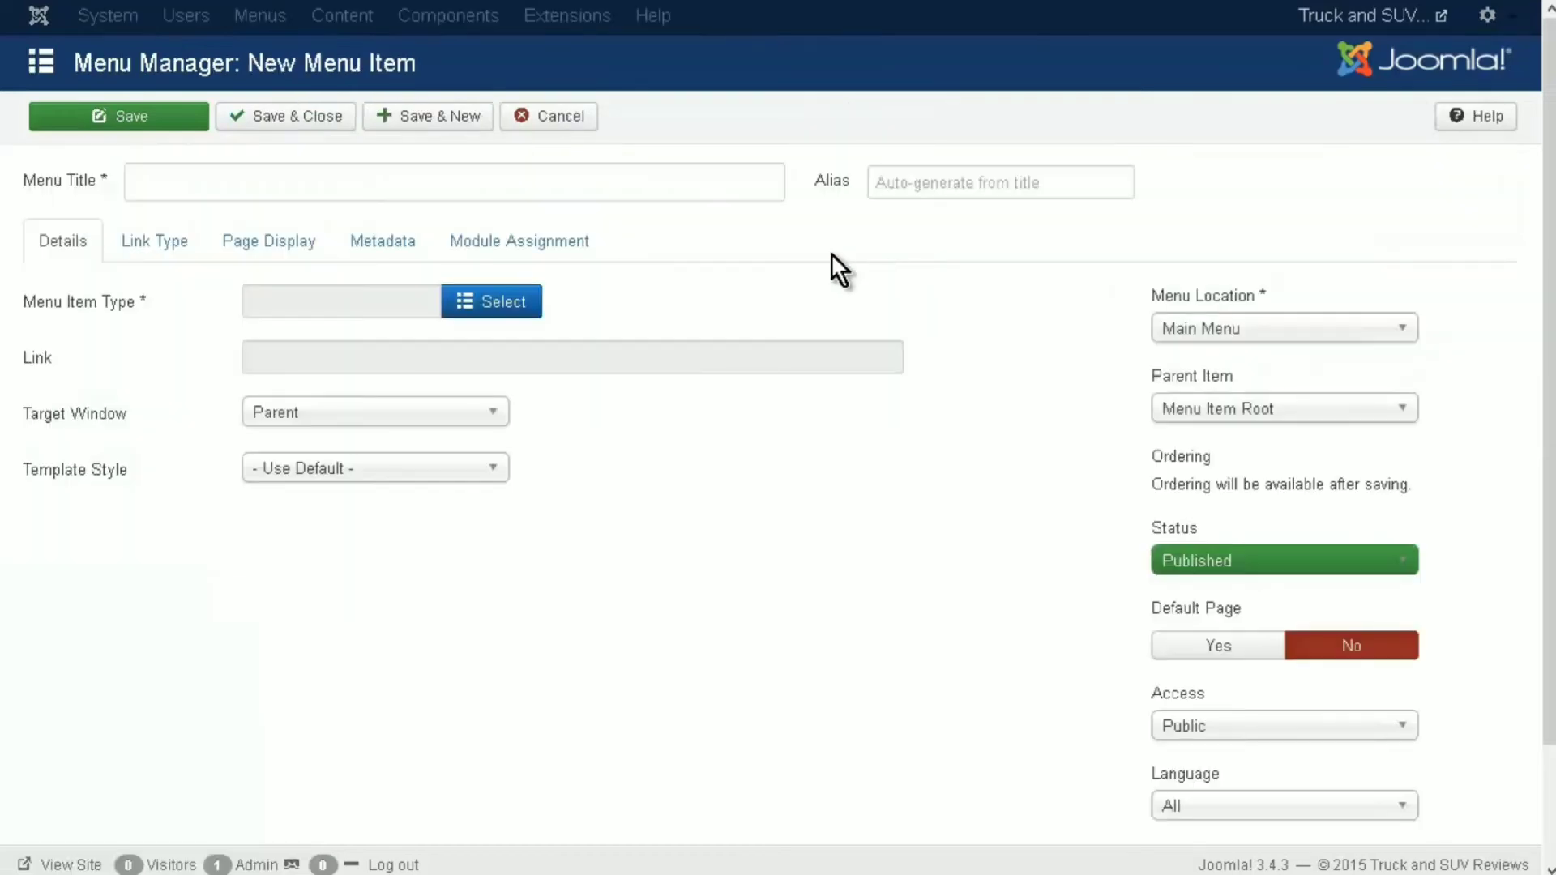
click(513, 289)
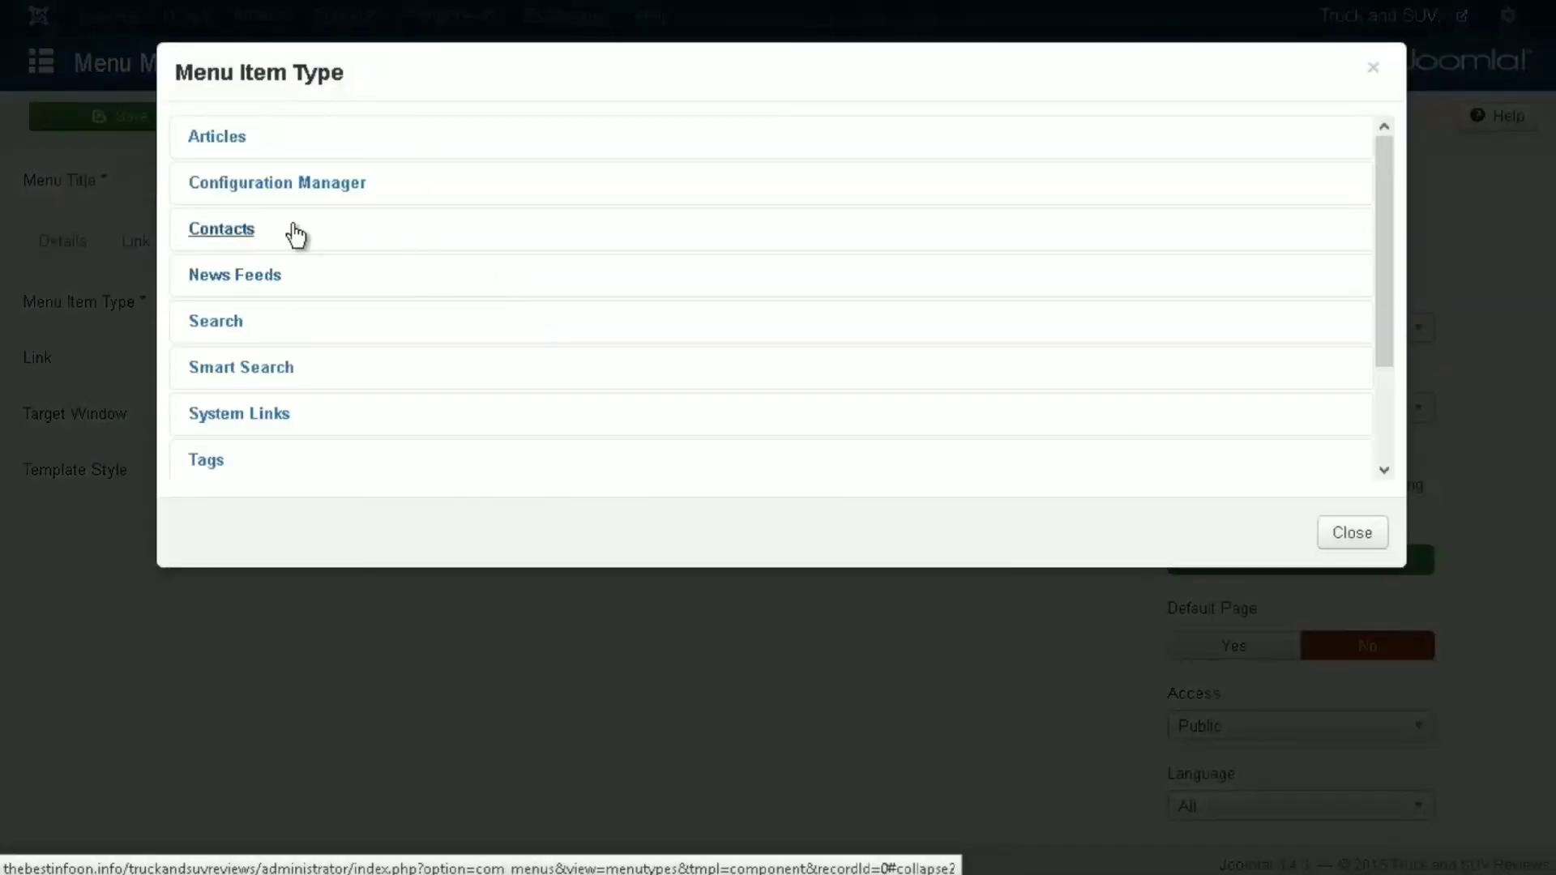
click(228, 233)
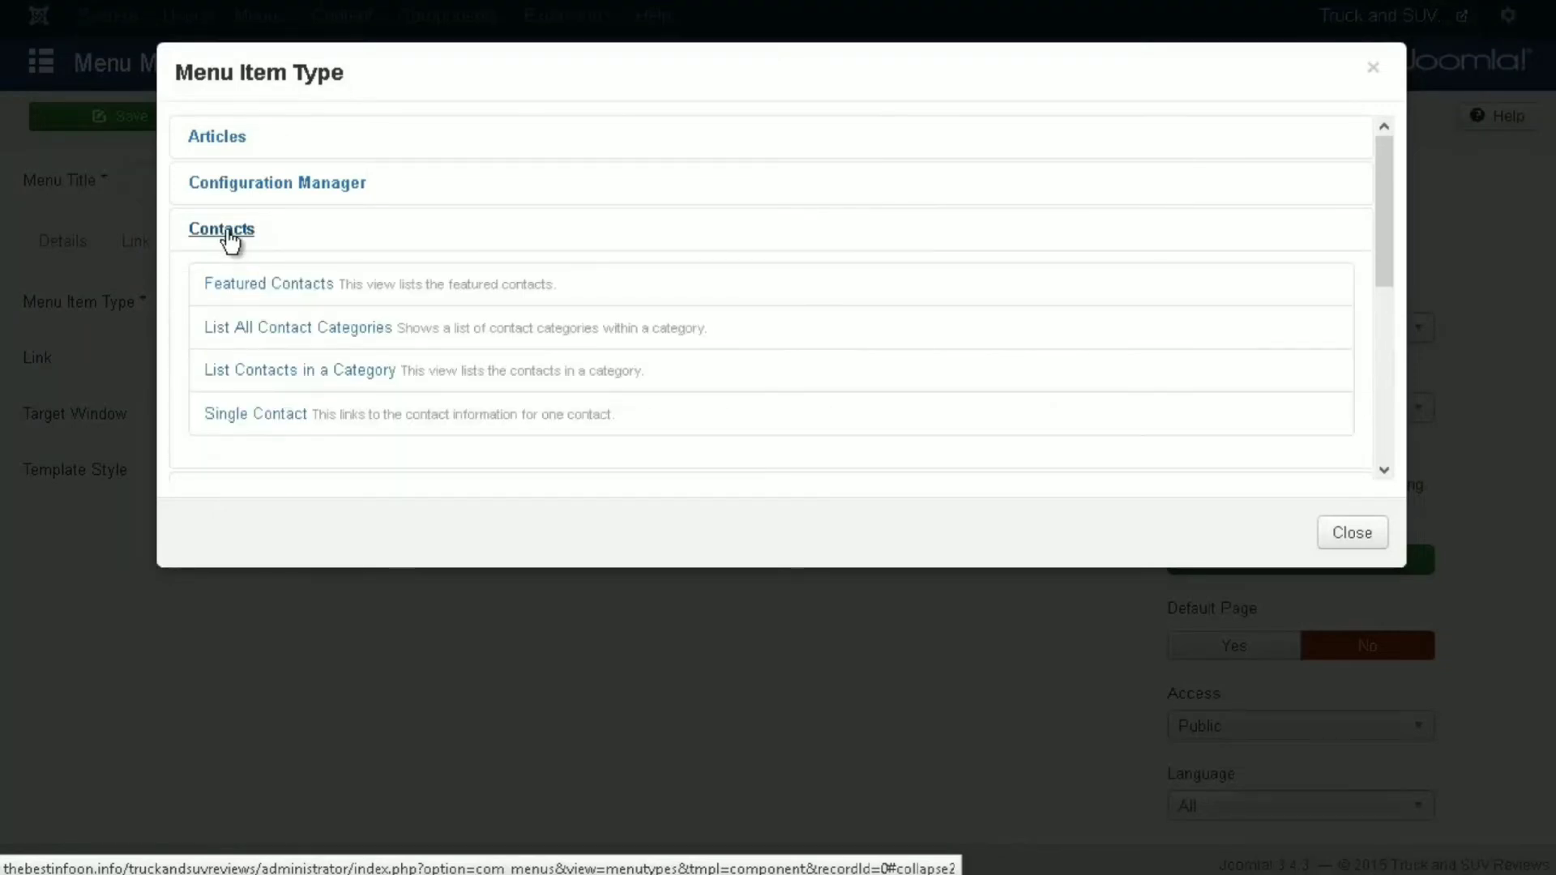
click(244, 329)
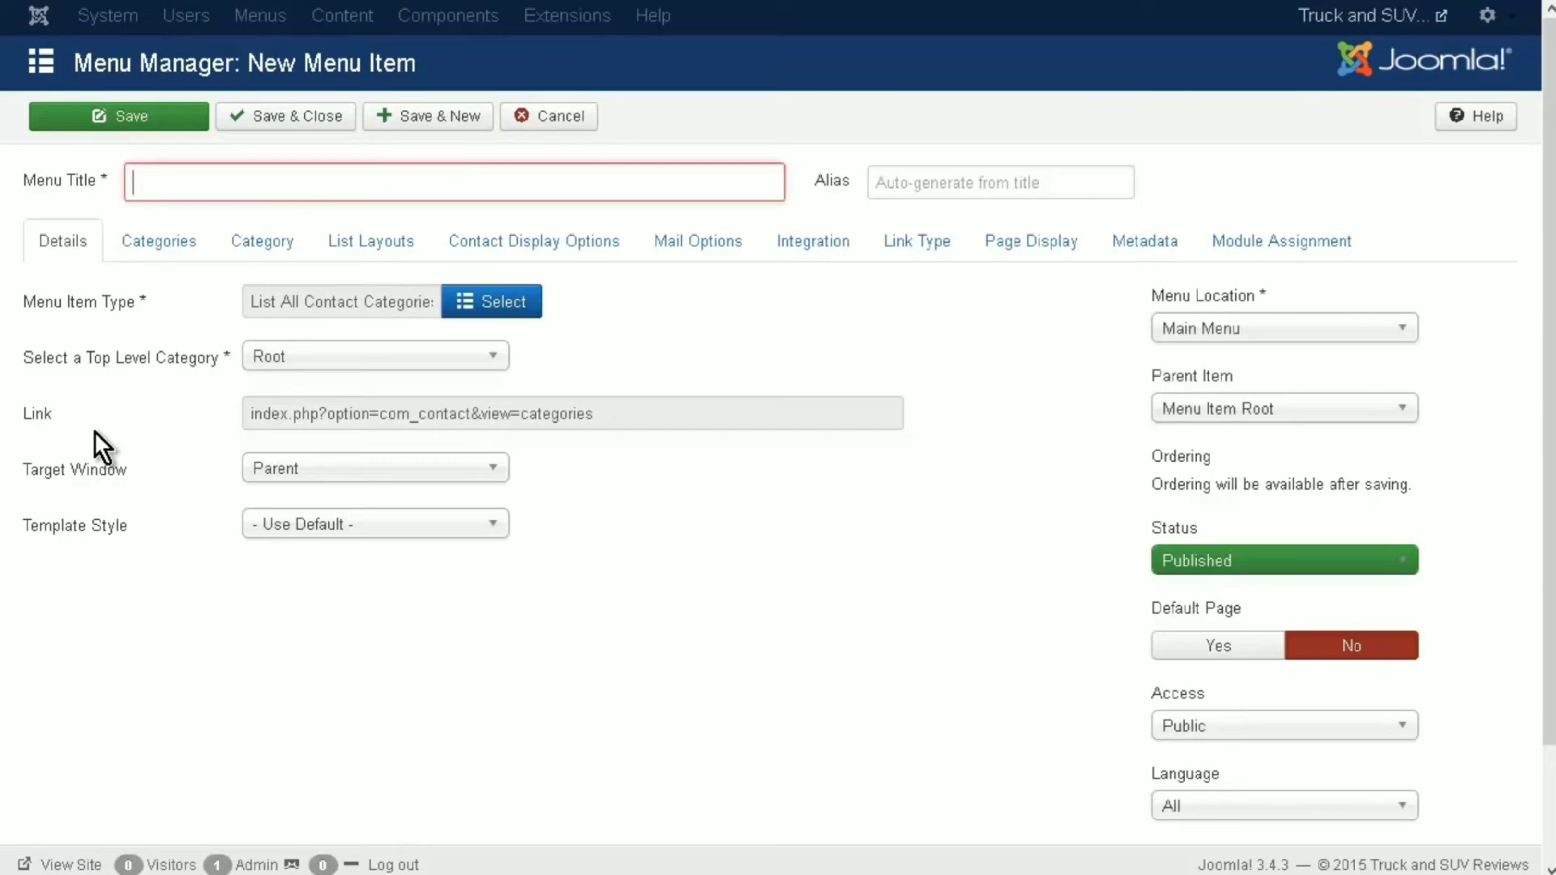
- Title the new menu item Contact Us and open its Categories settings
click(156, 174)
text(Contact Us)
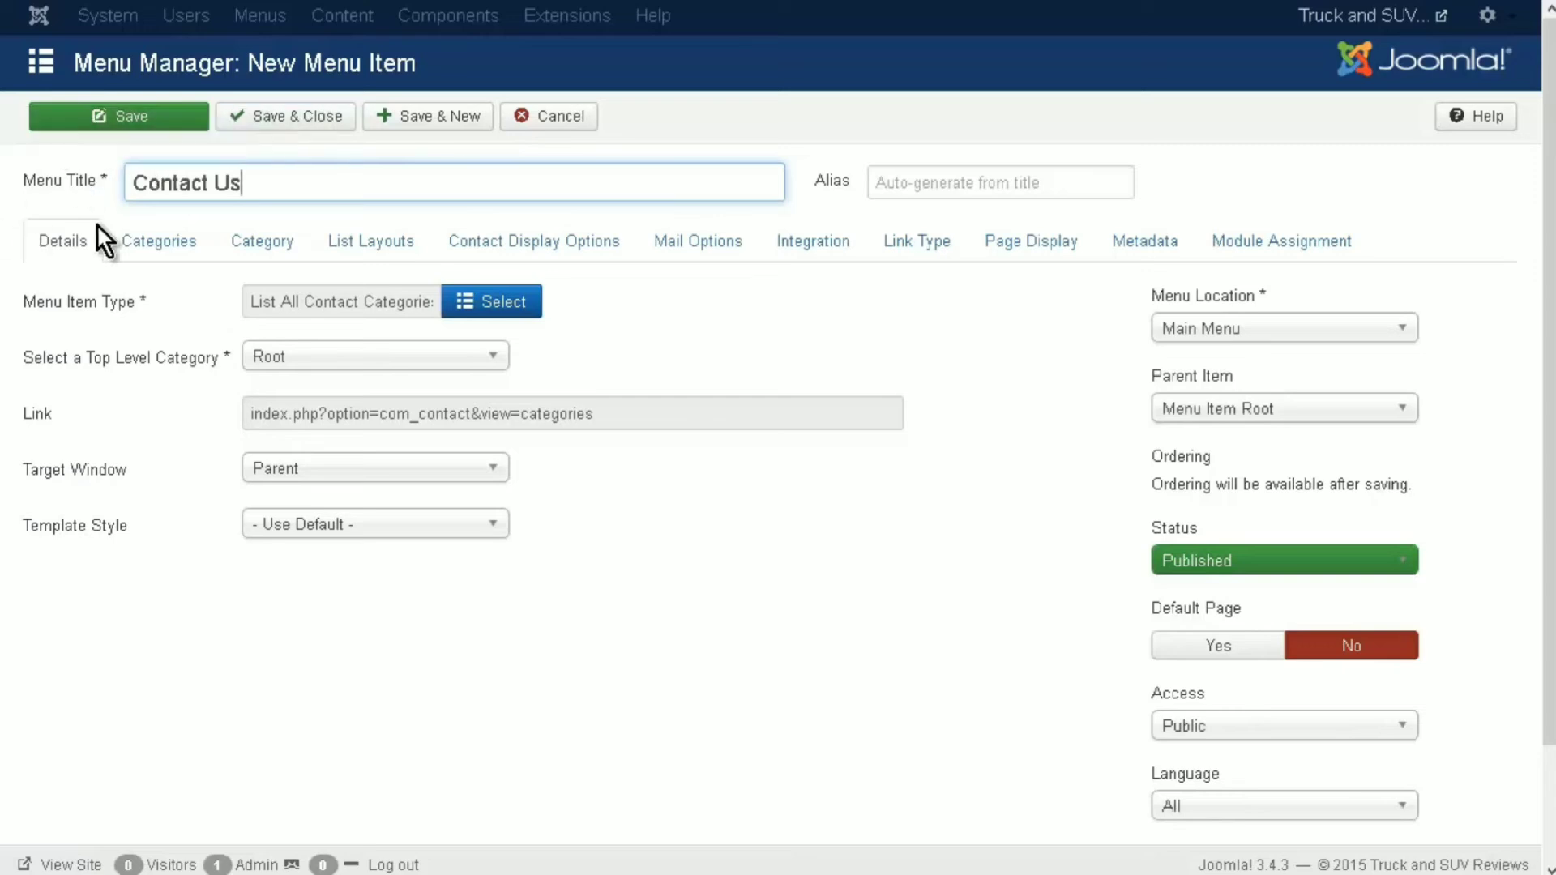
click(140, 239)
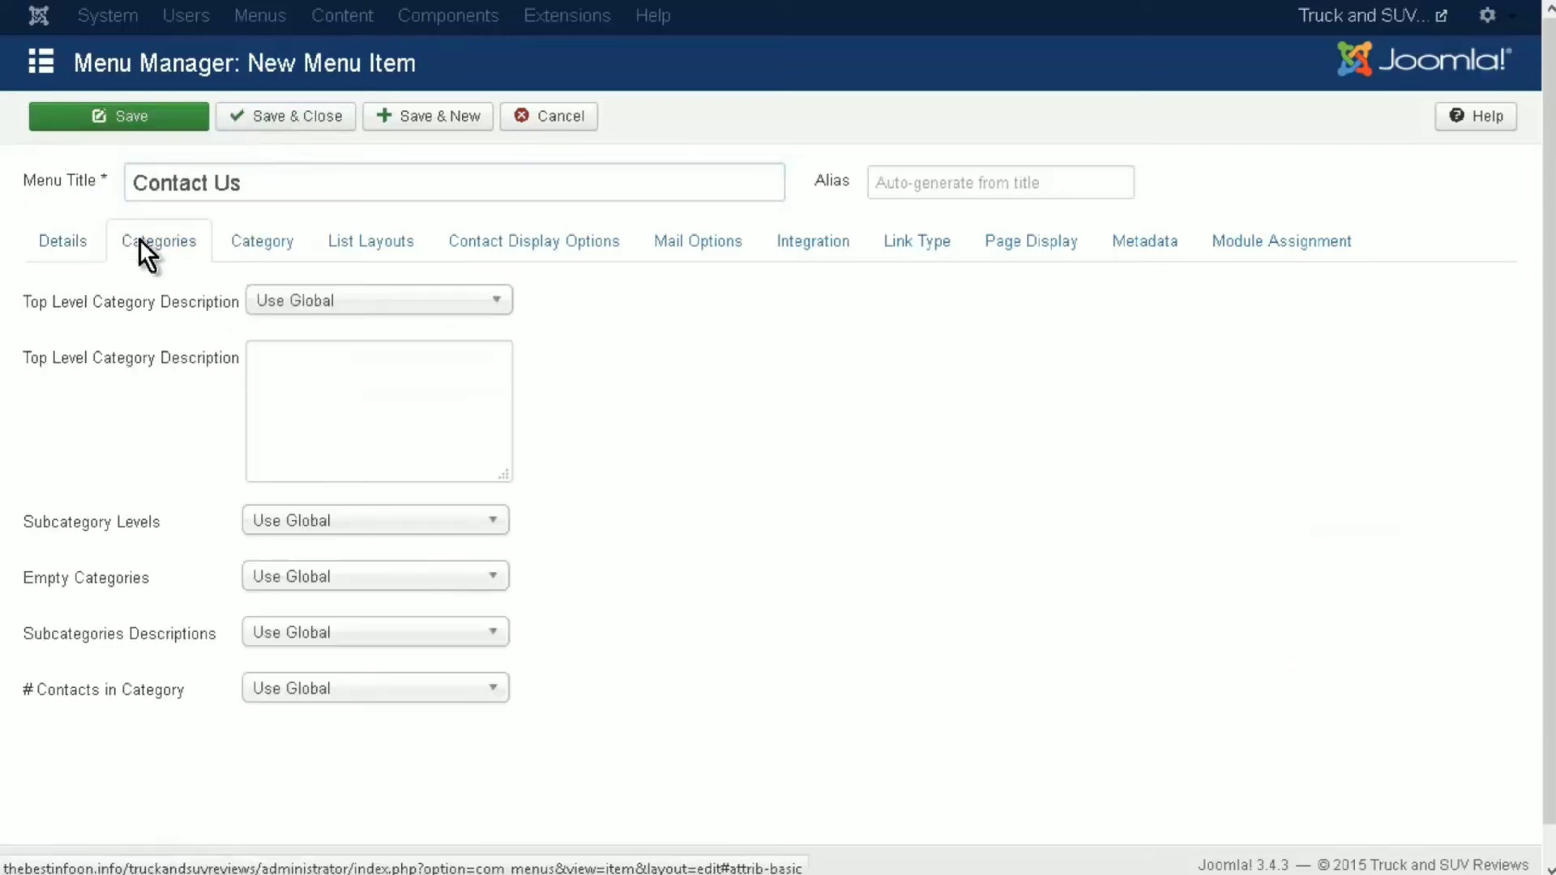
- Review the new menu item's category, list layout, contact display, integration, link type and page display settings
click(285, 246)
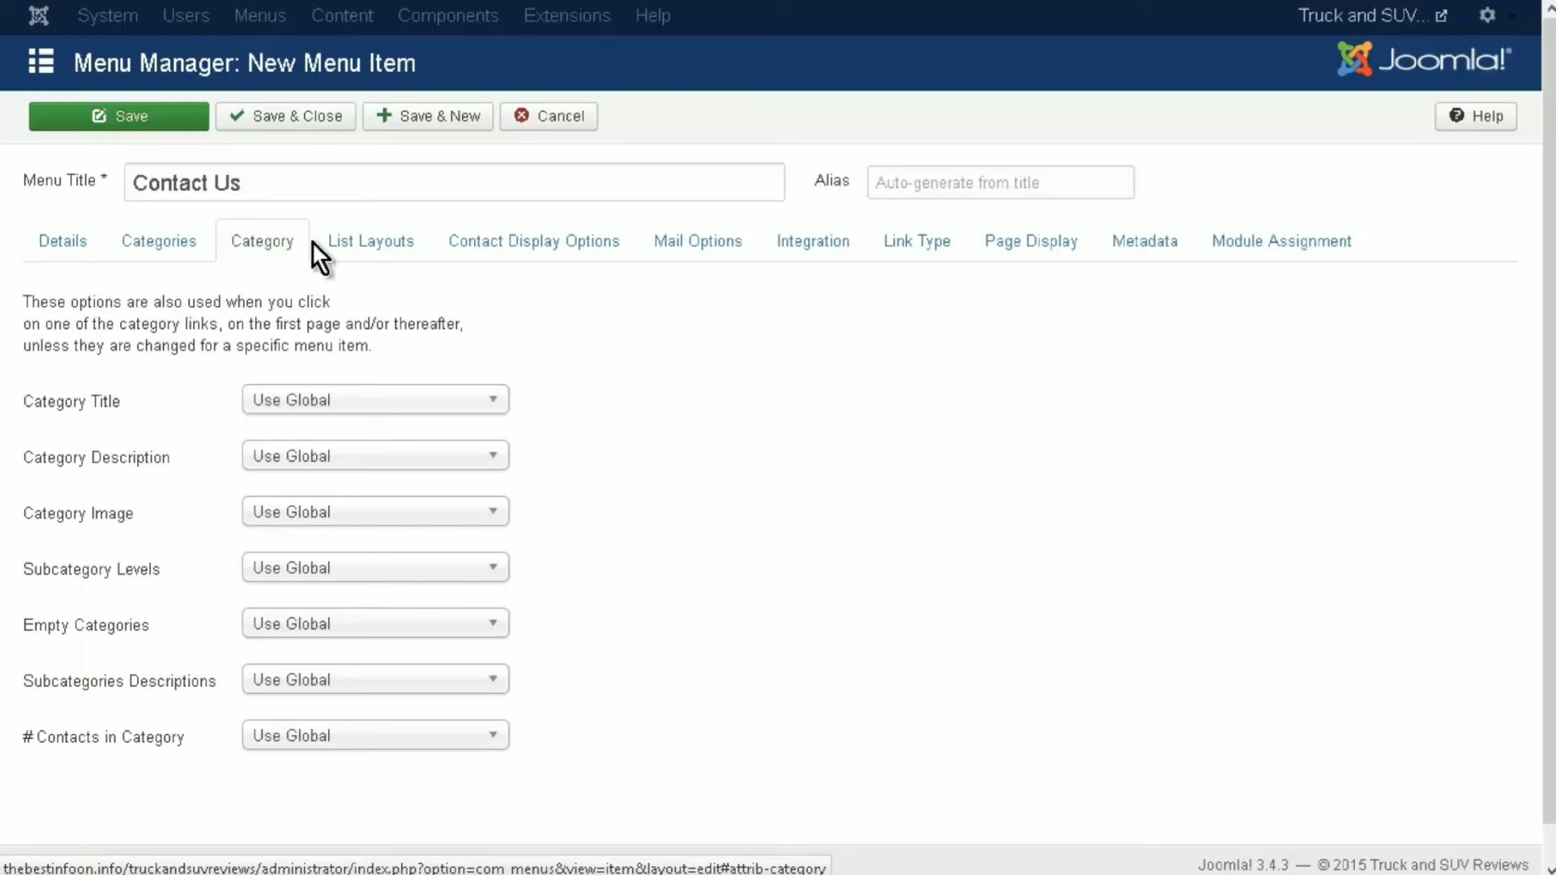
click(383, 242)
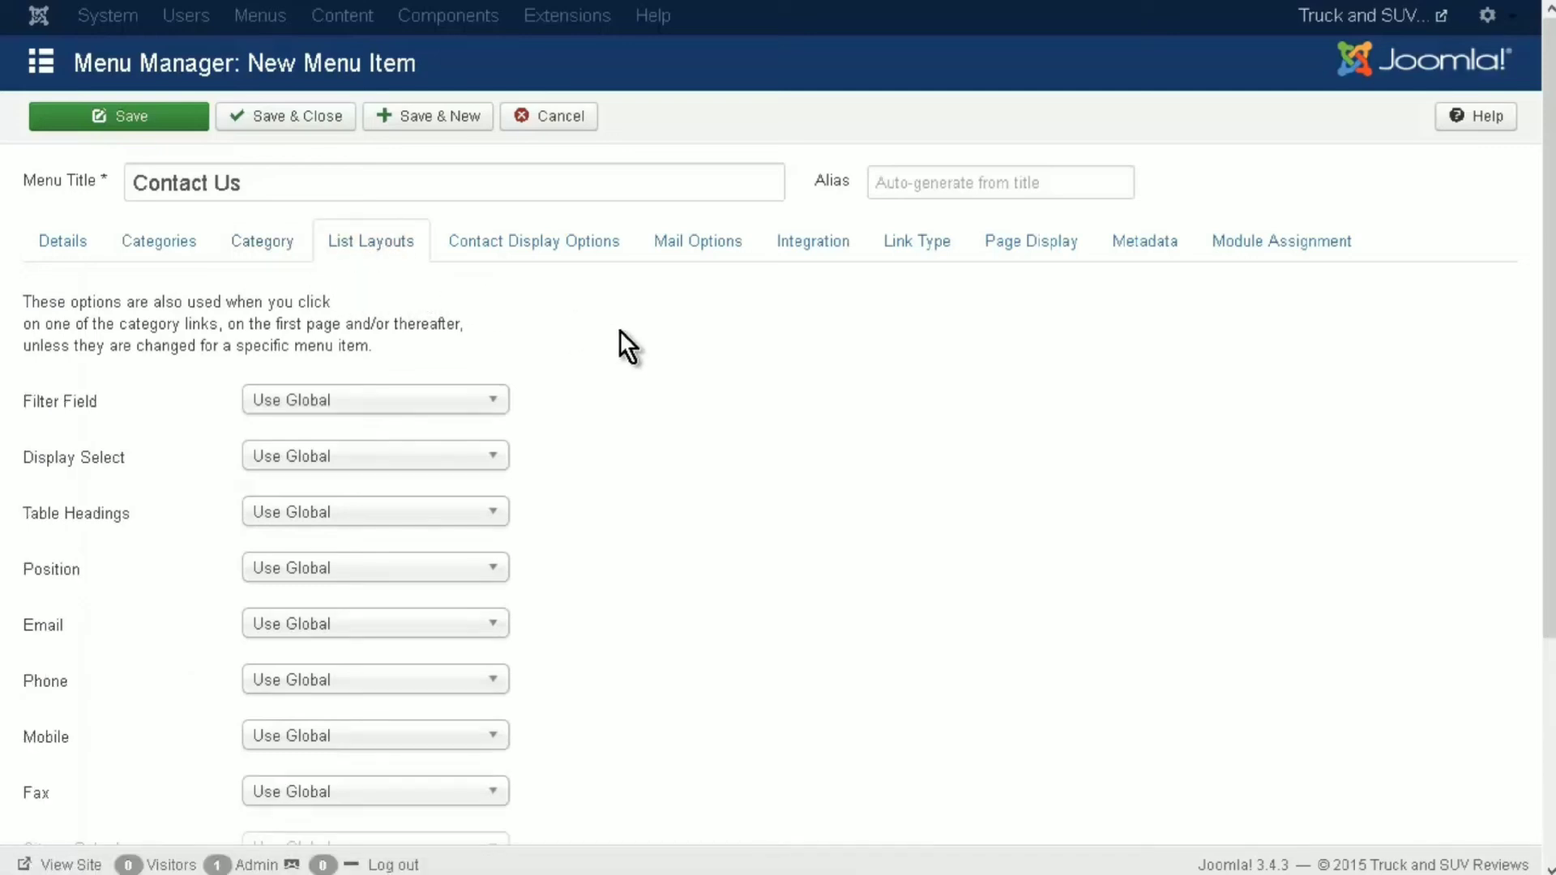
scroll(619, 330, down, 3)
scroll(620, 331, up, 3)
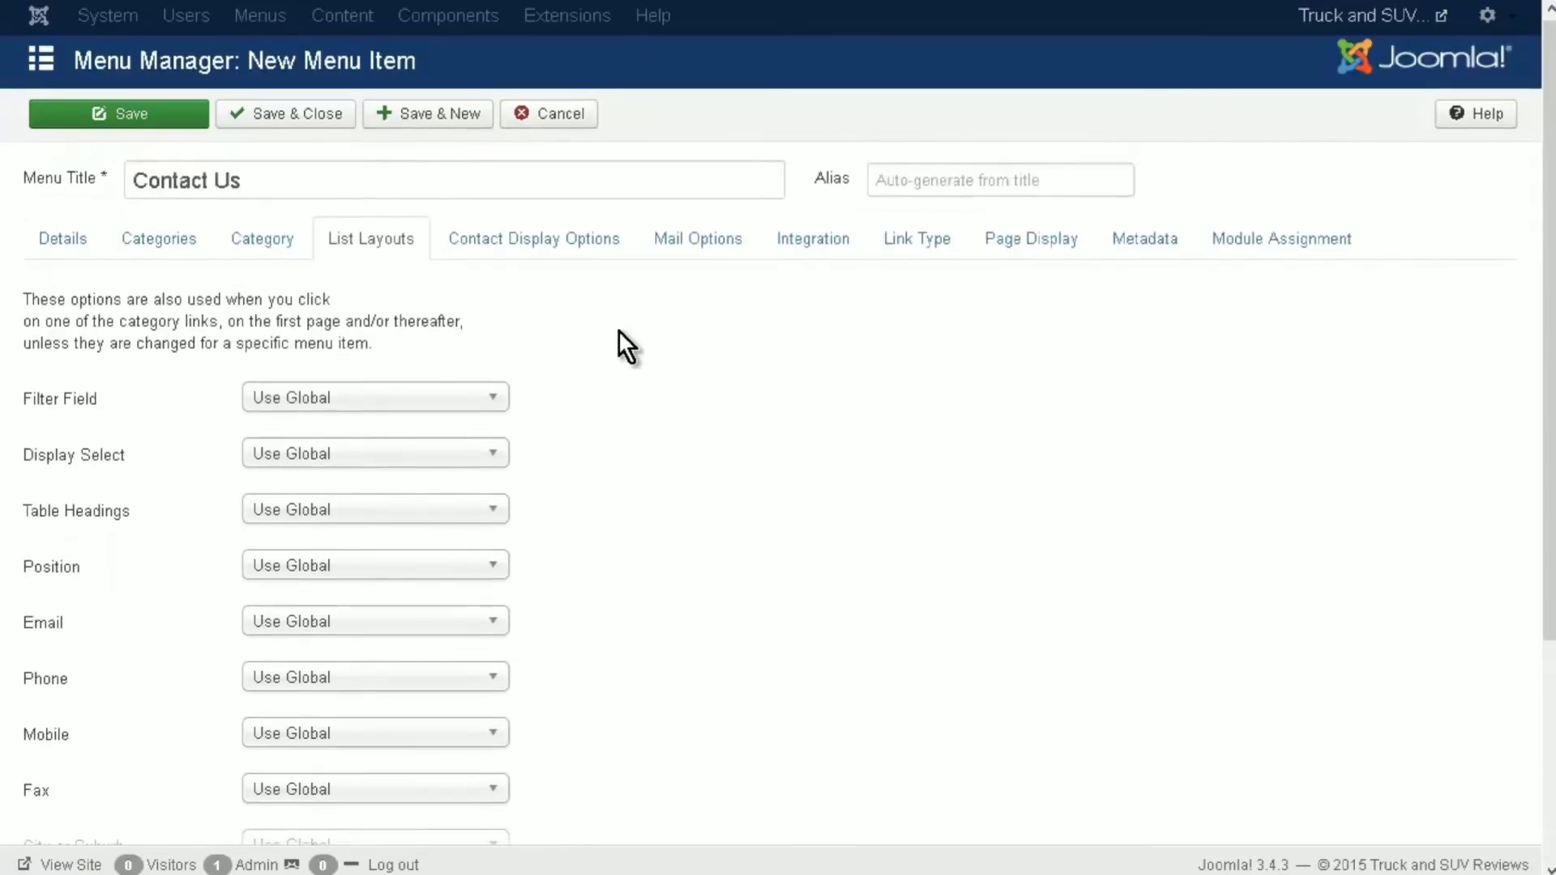
click(501, 243)
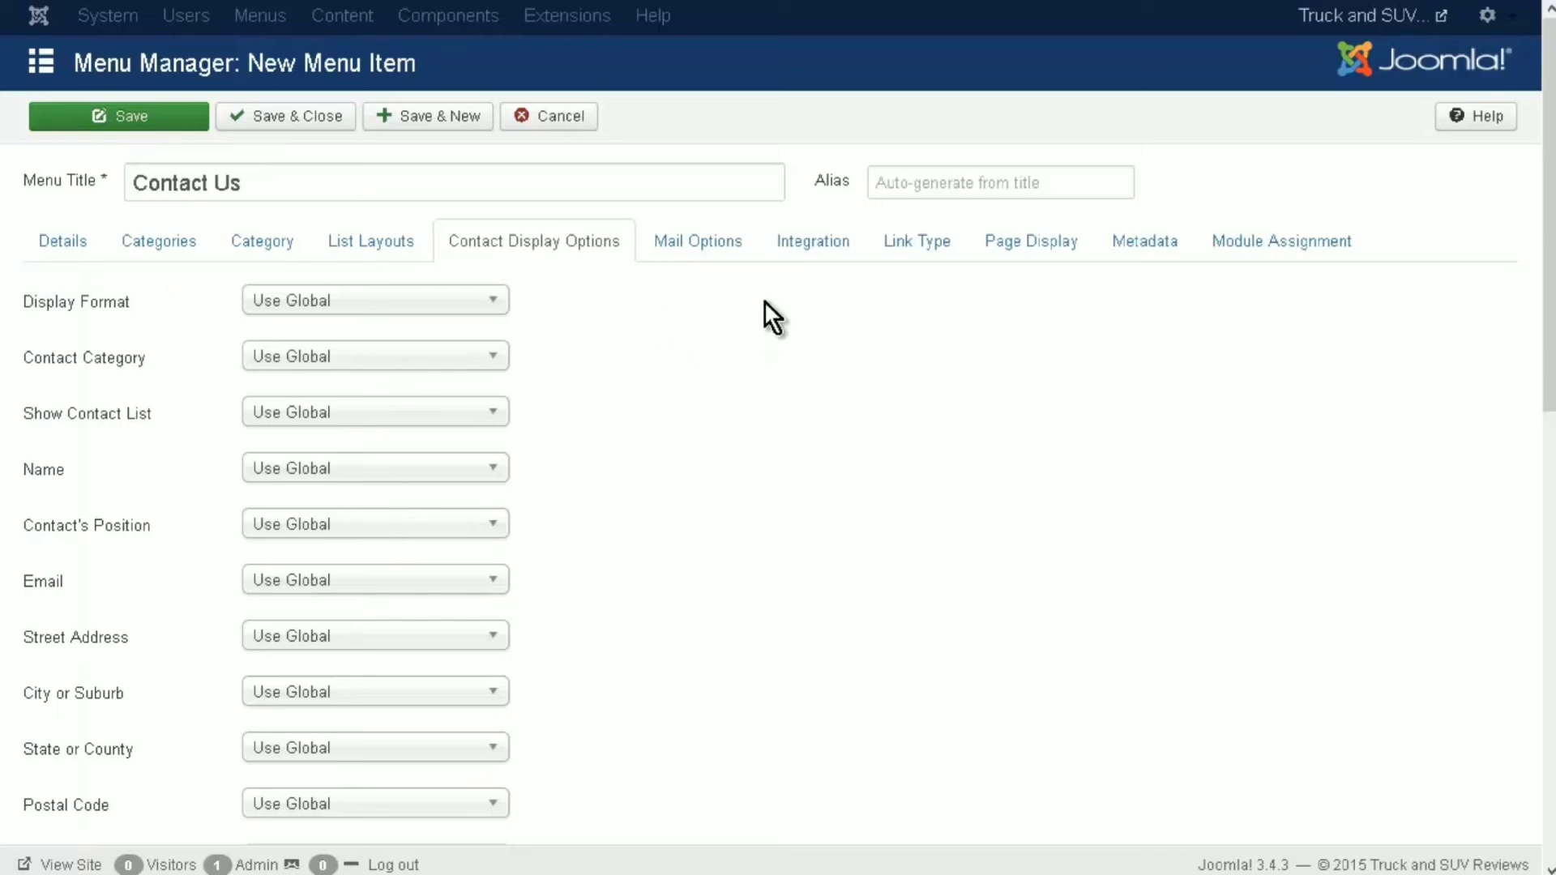
click(798, 241)
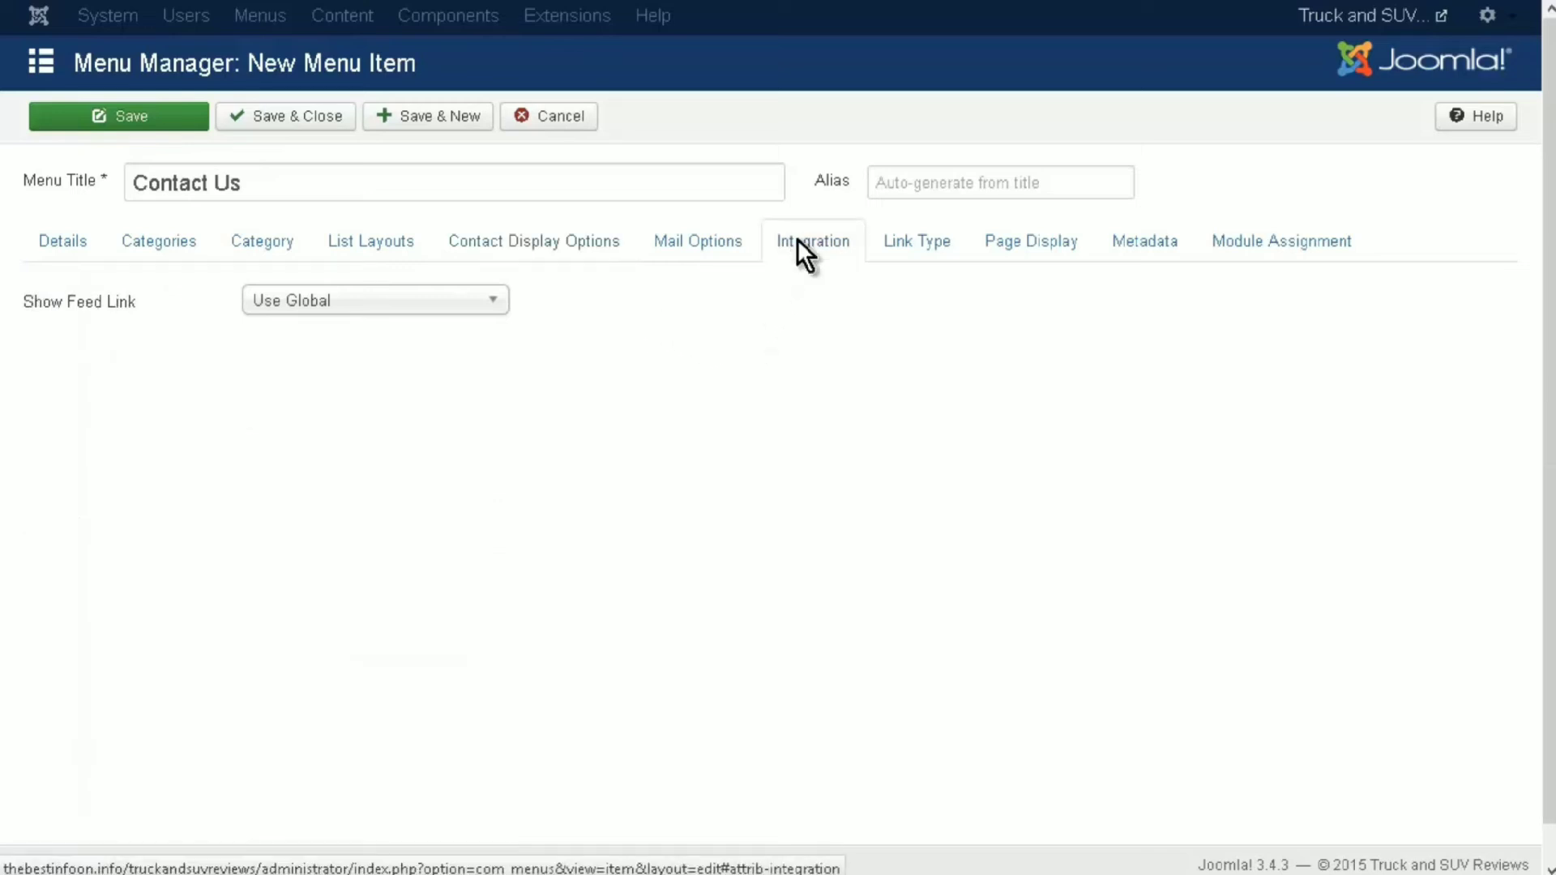
click(891, 248)
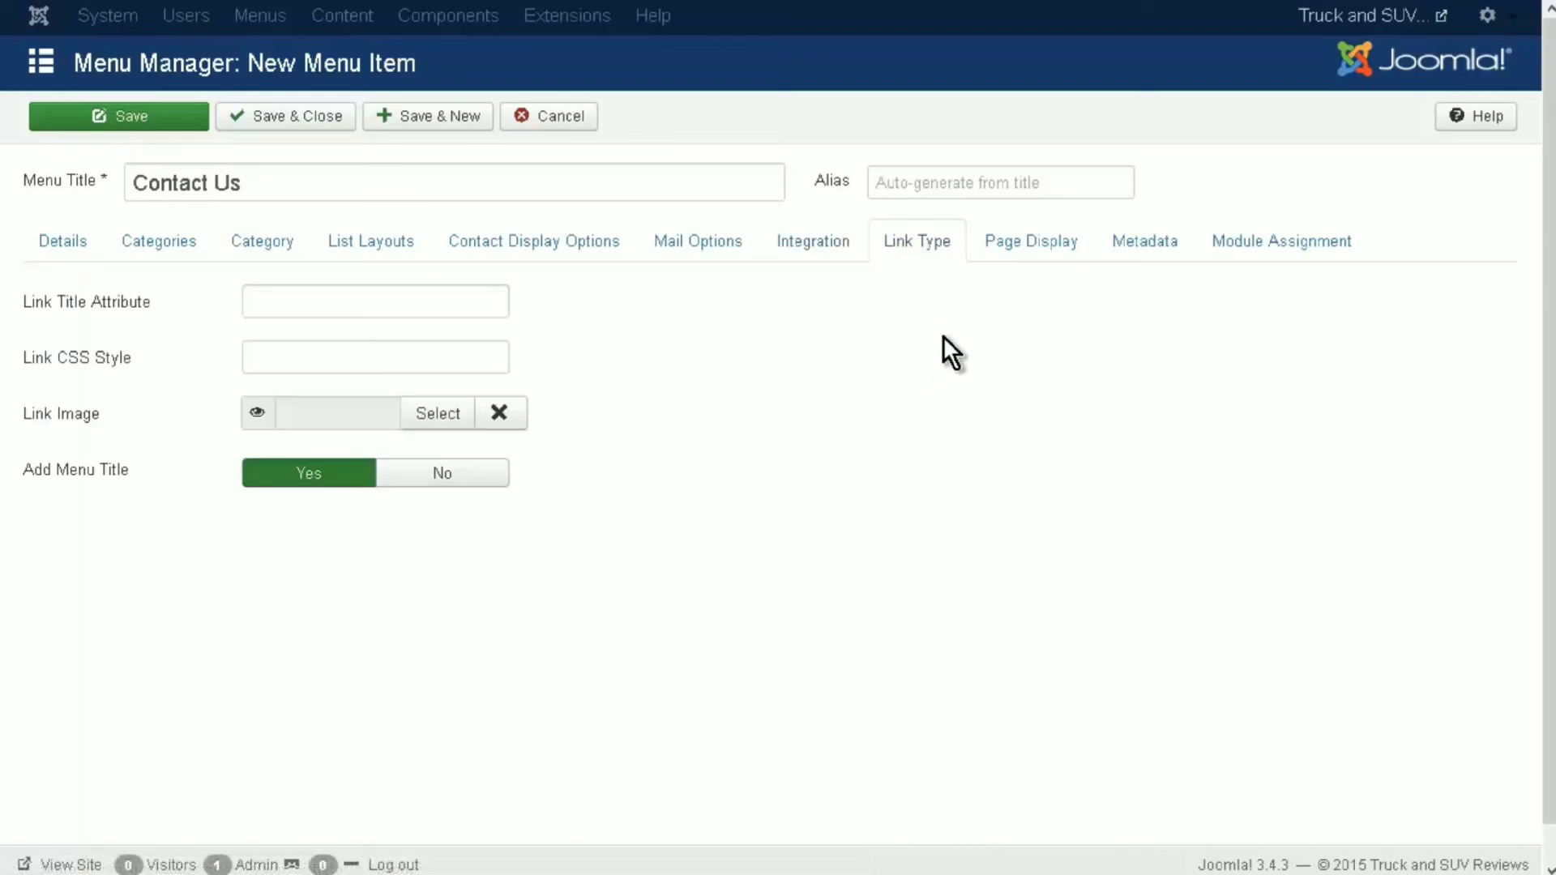
click(1029, 247)
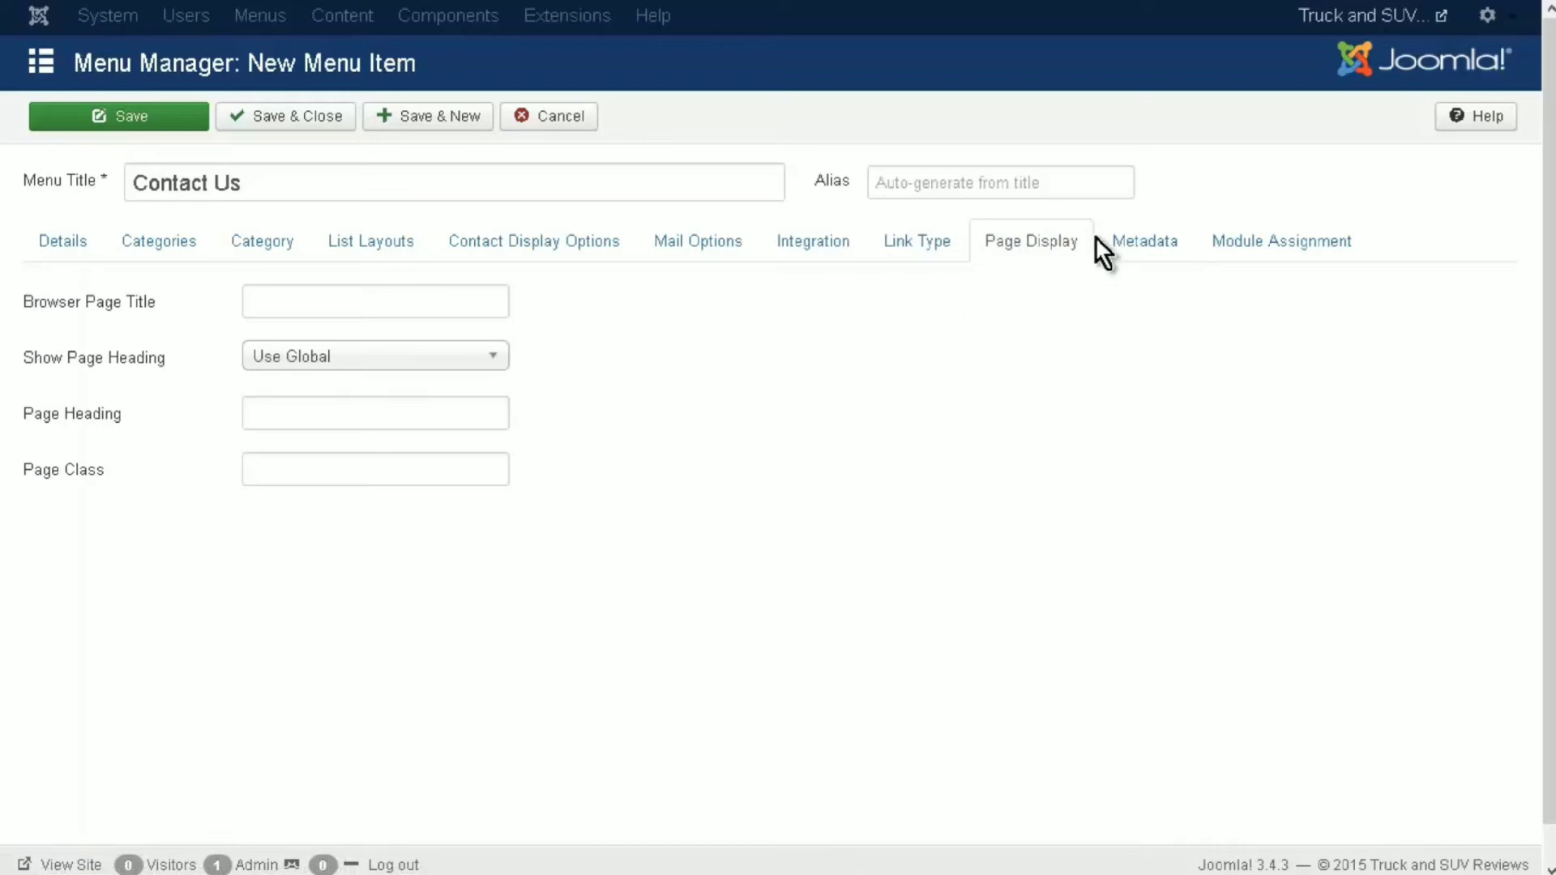
- Check the Contact Us menu item's main details, and save and close it
click(81, 248)
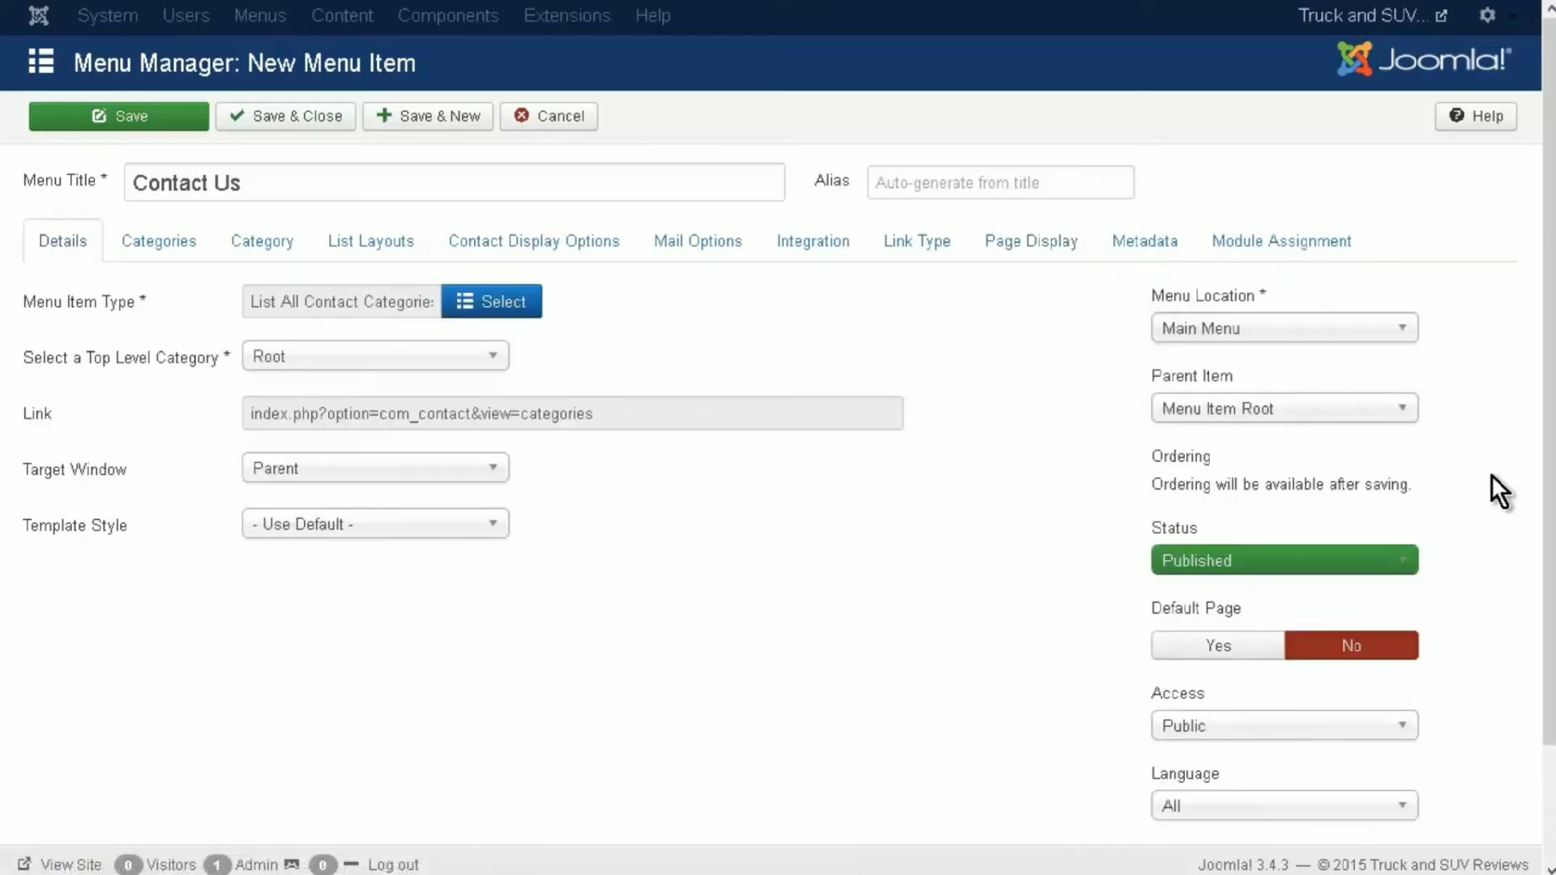
scroll(1078, 609, down, 3)
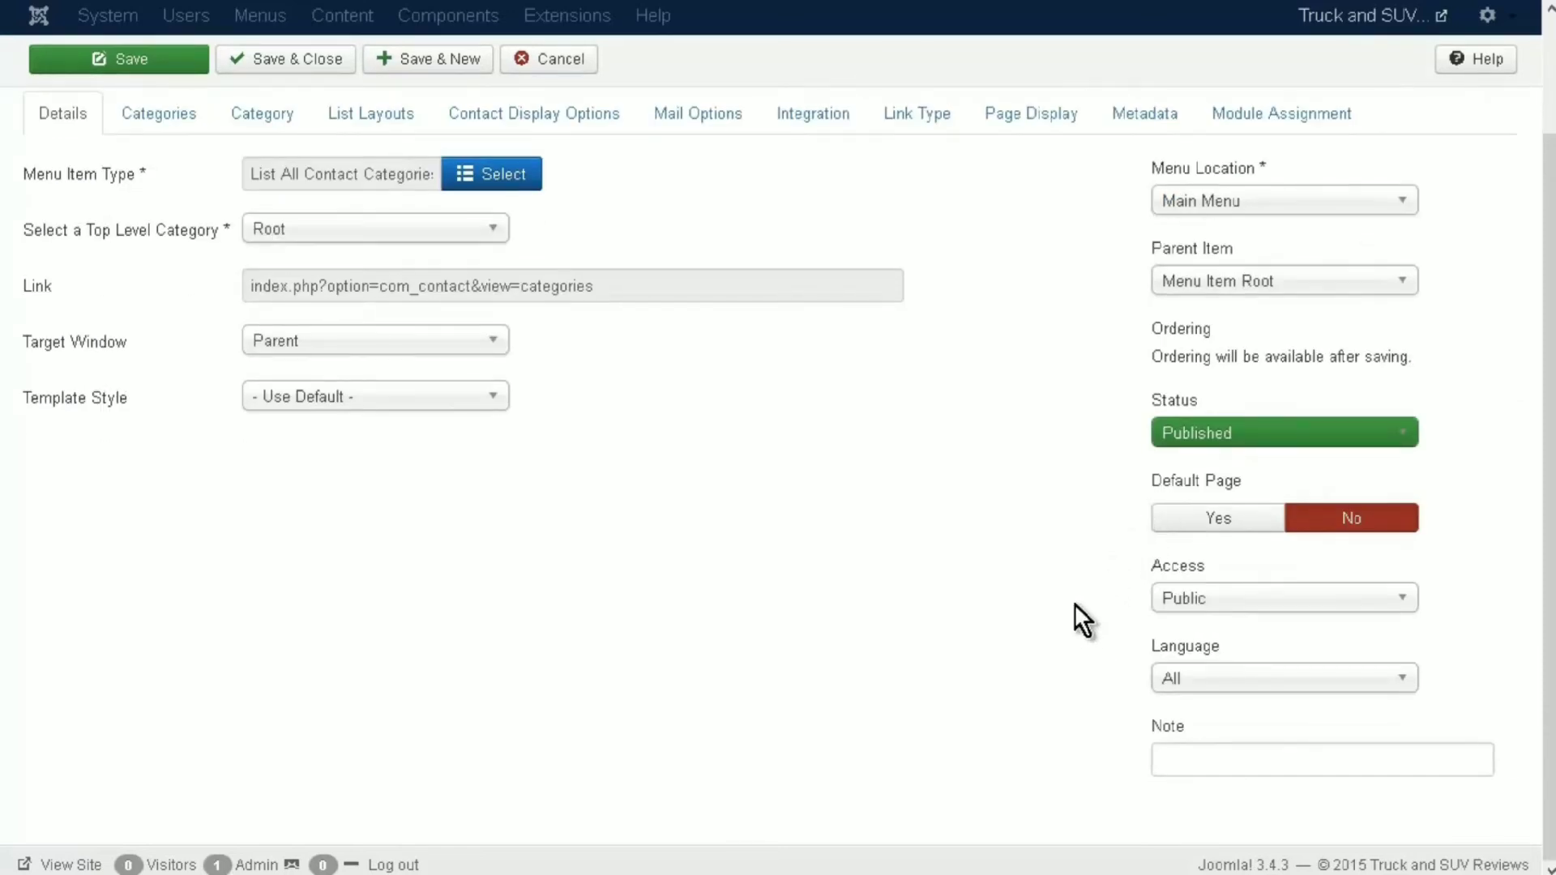
scroll(1075, 608, up, 3)
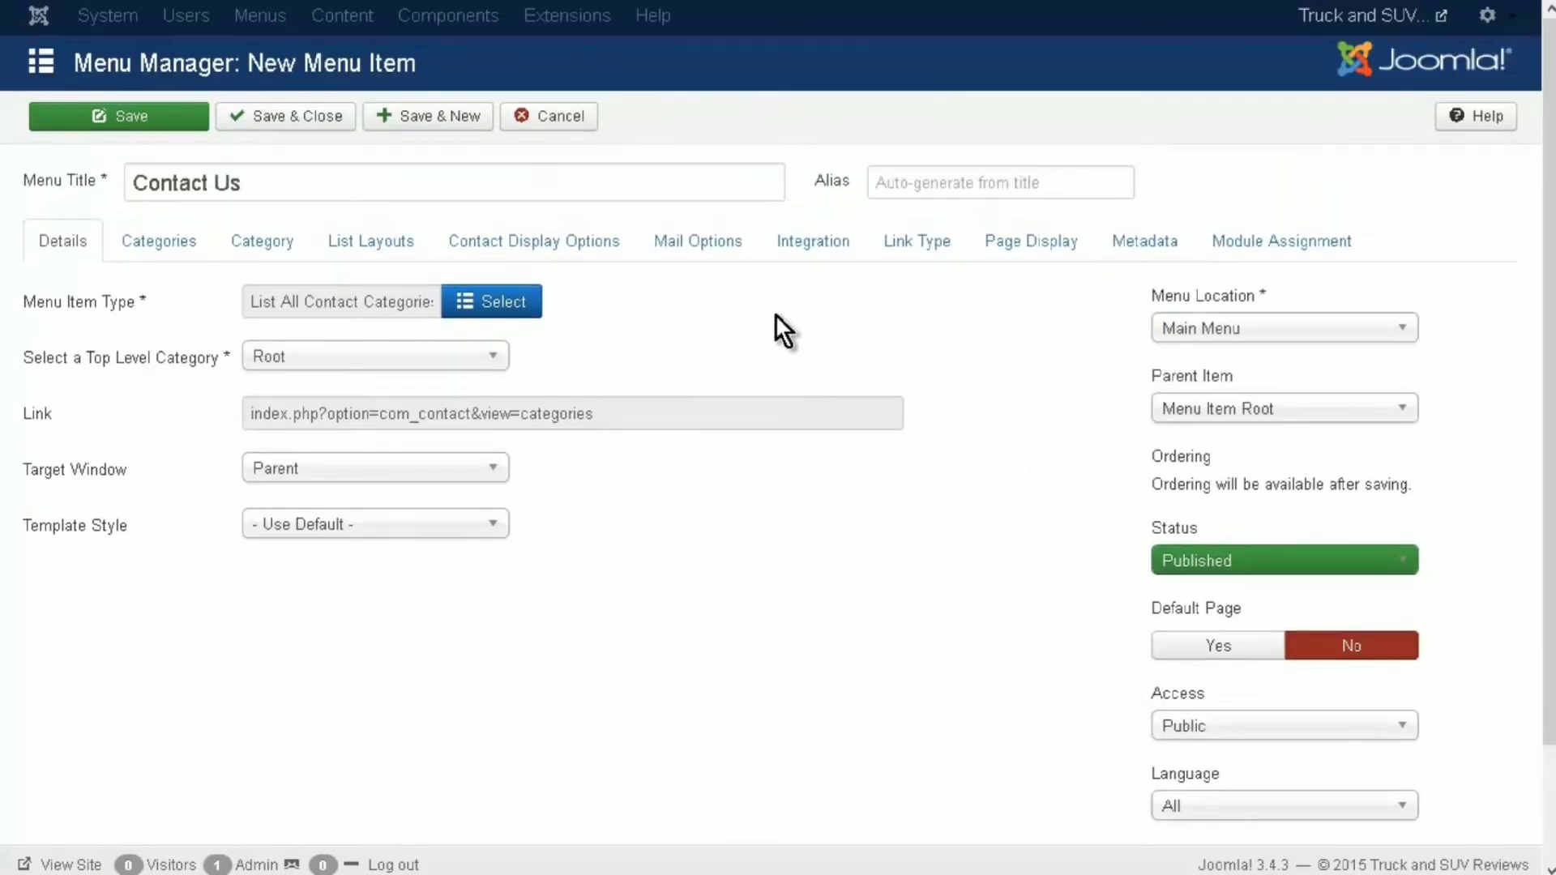
click(316, 122)
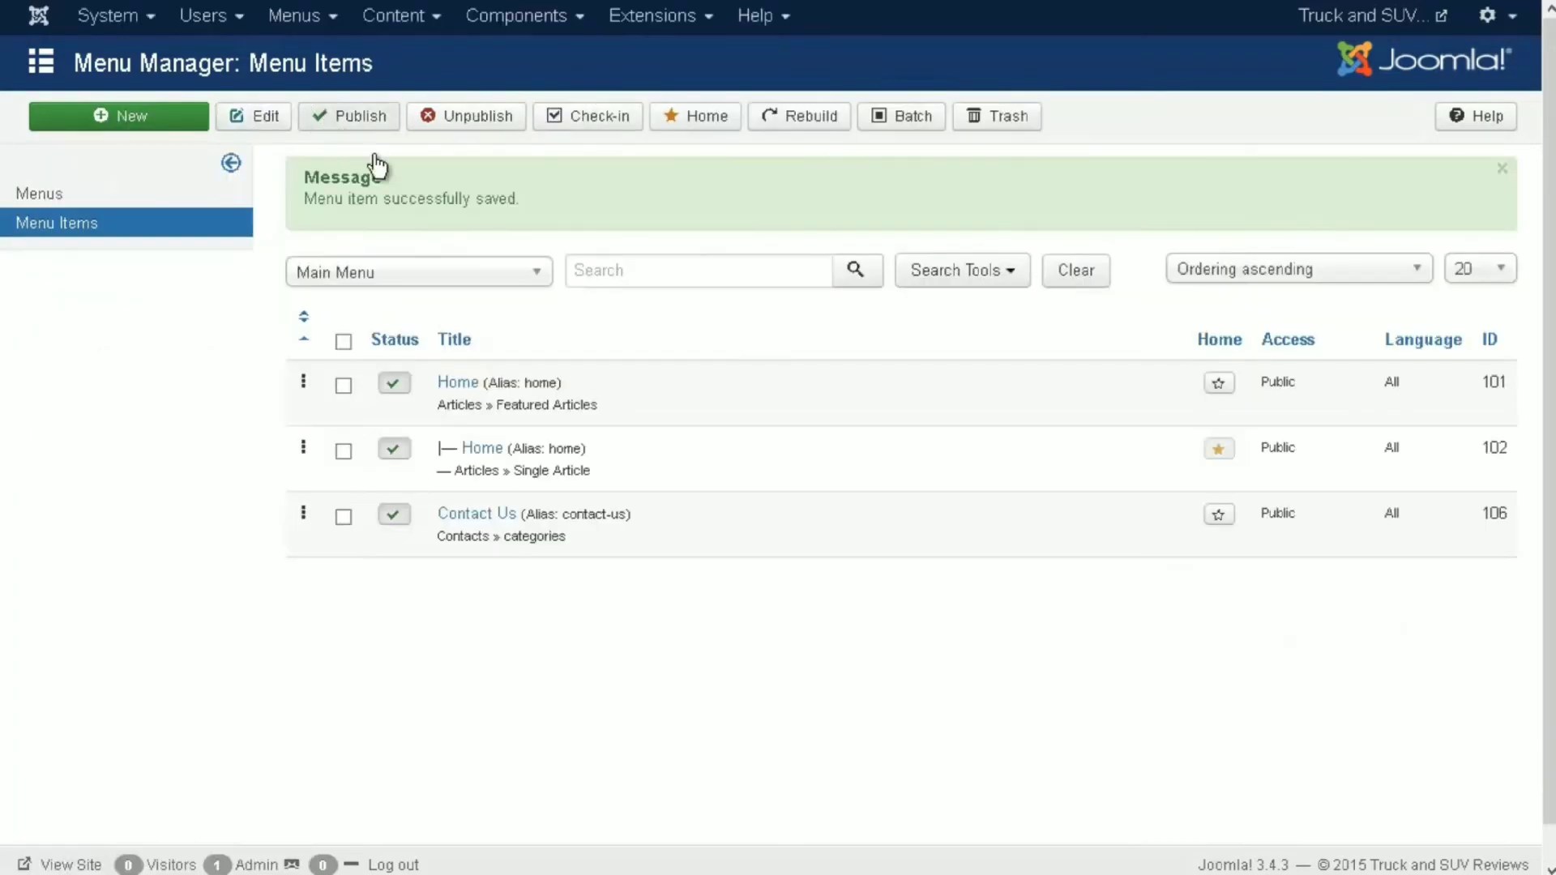
- Open the live site and follow the Contact Us menu item to the Sales contact category
click(1379, 18)
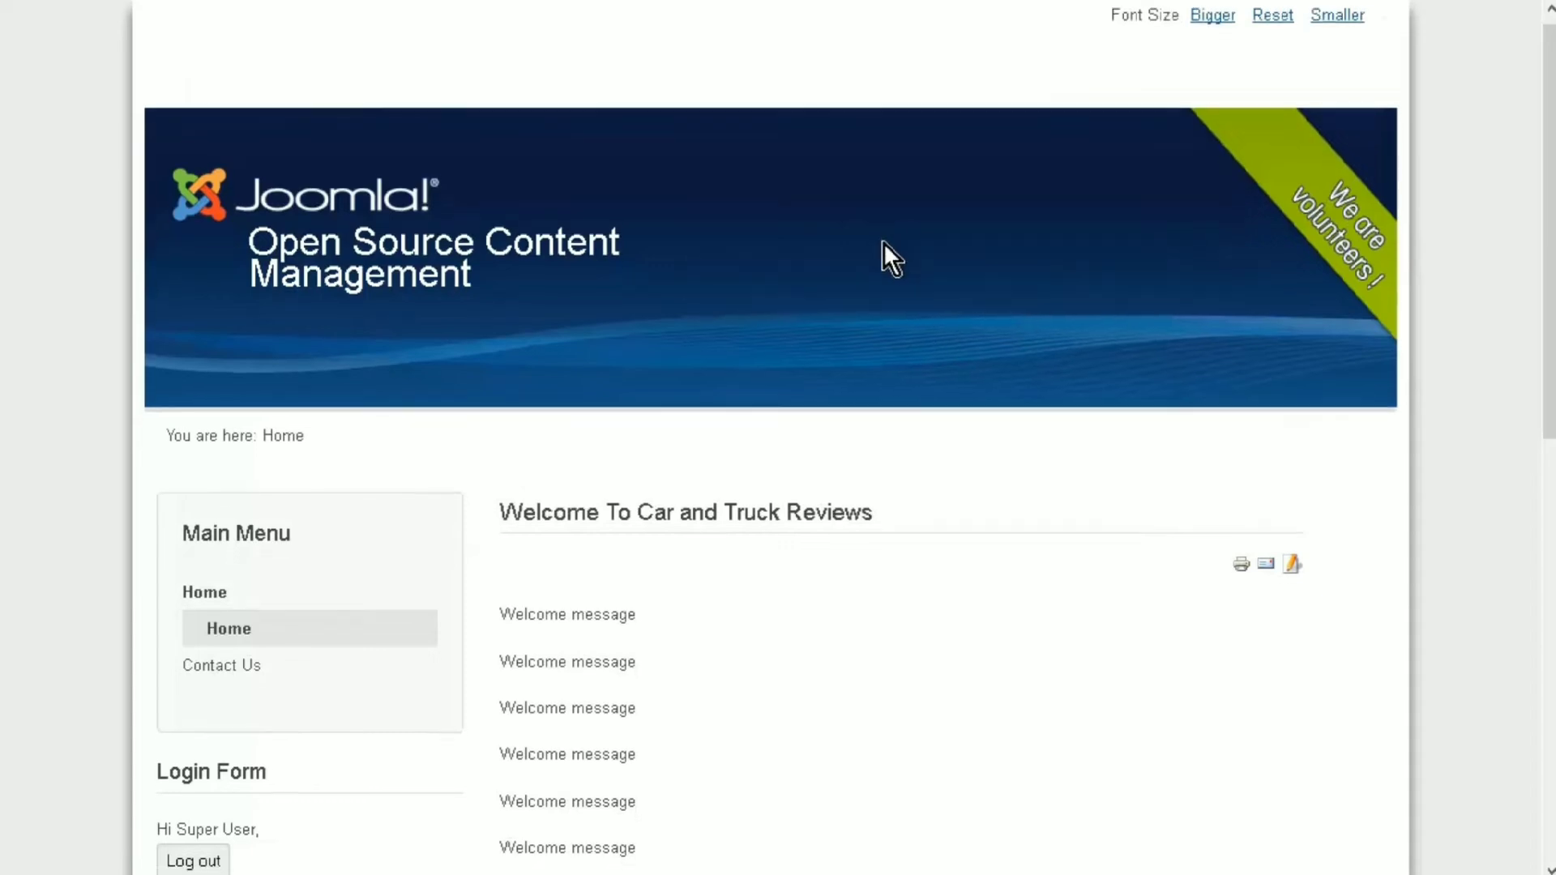
scroll(883, 242, down, 2)
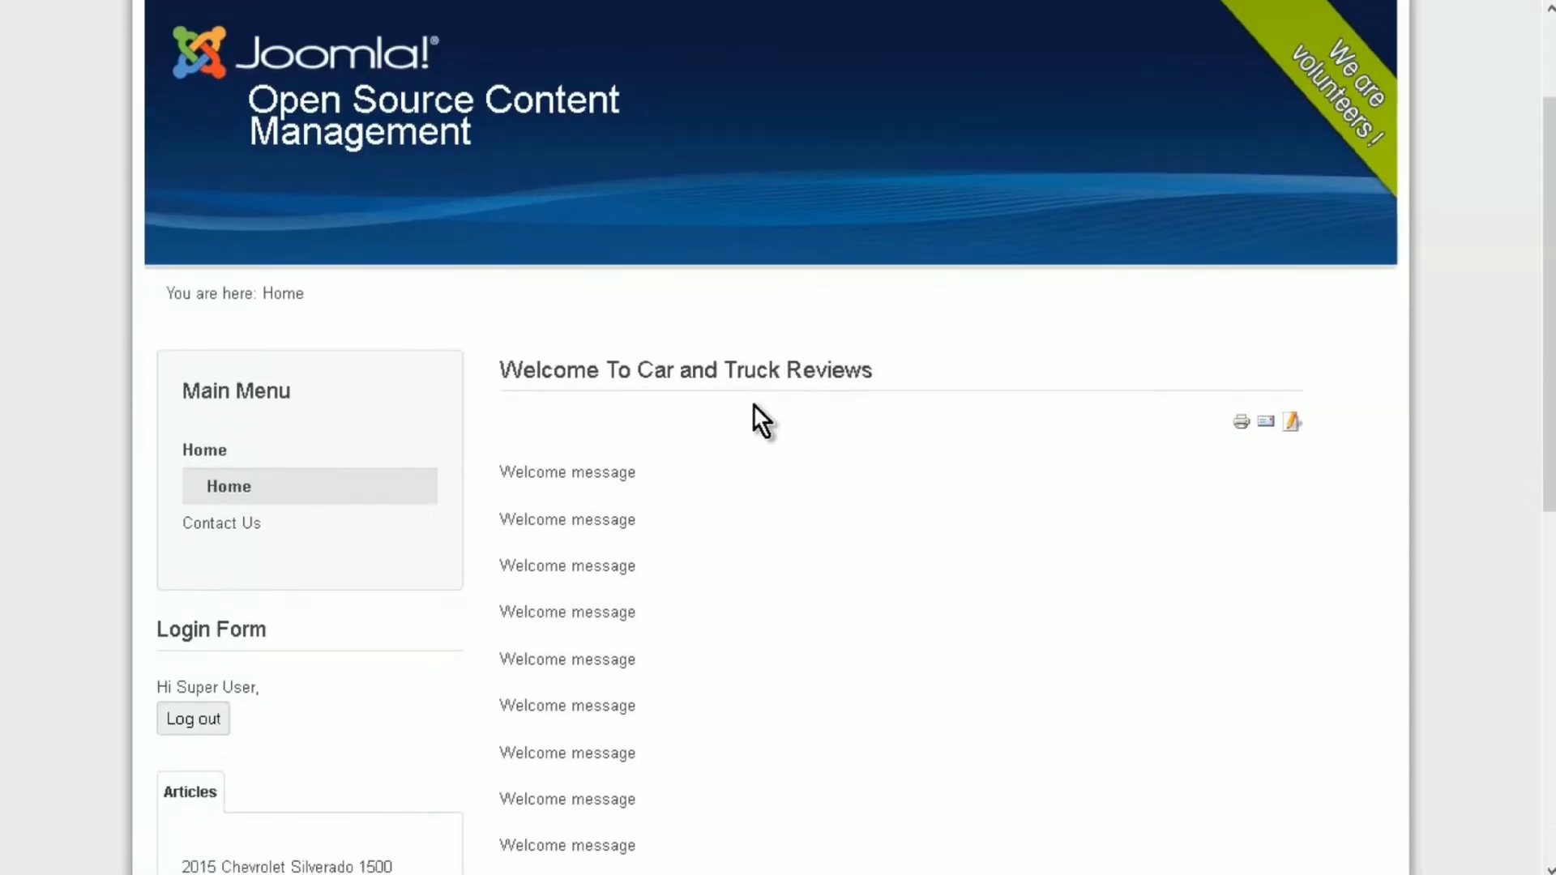
click(227, 538)
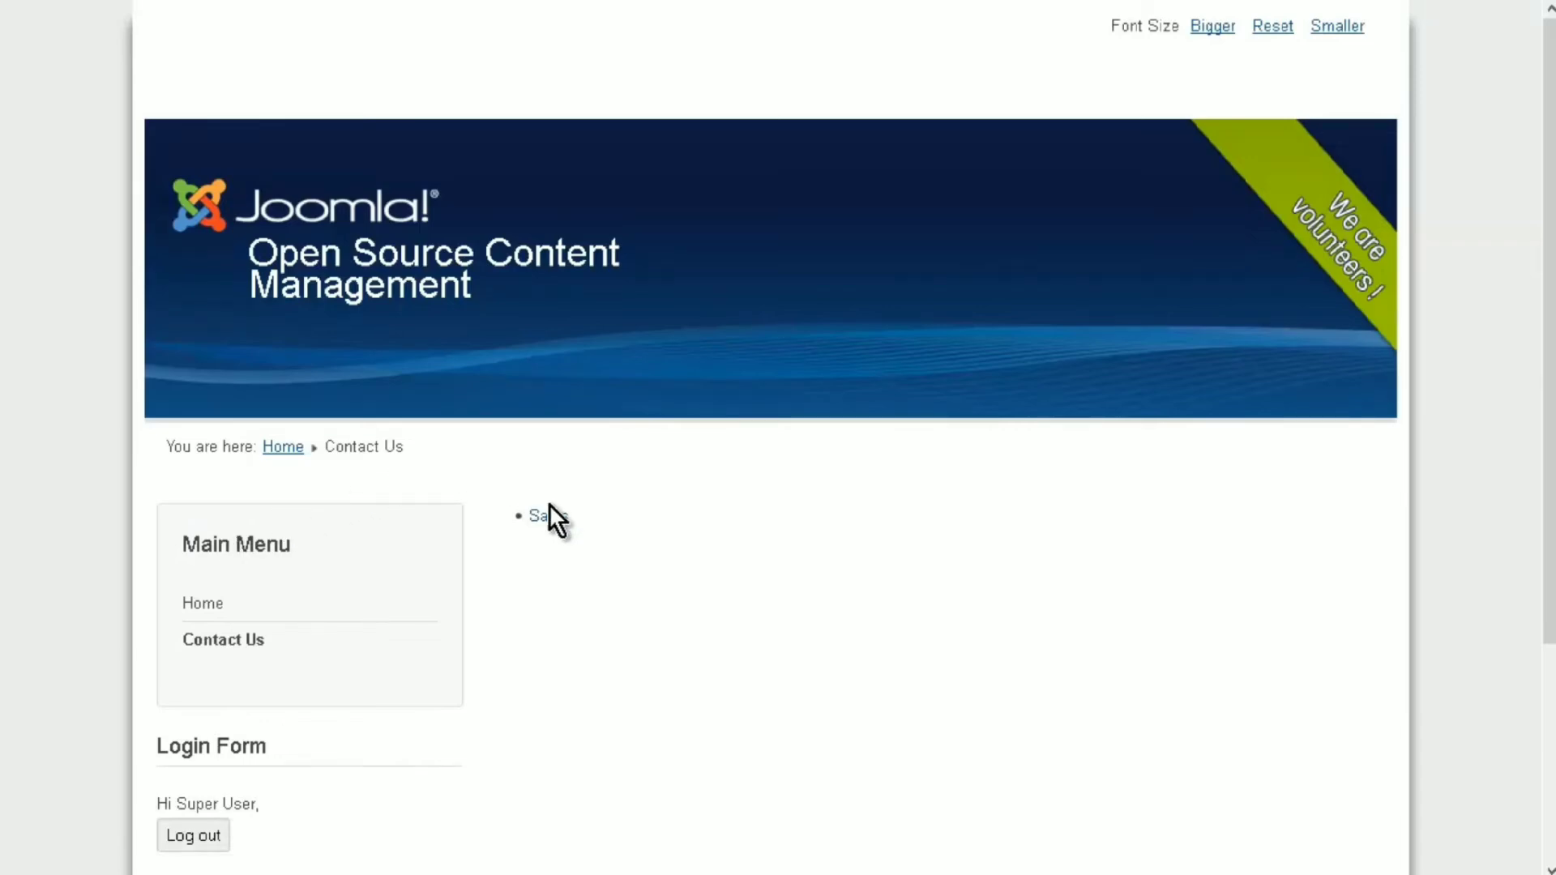
click(559, 523)
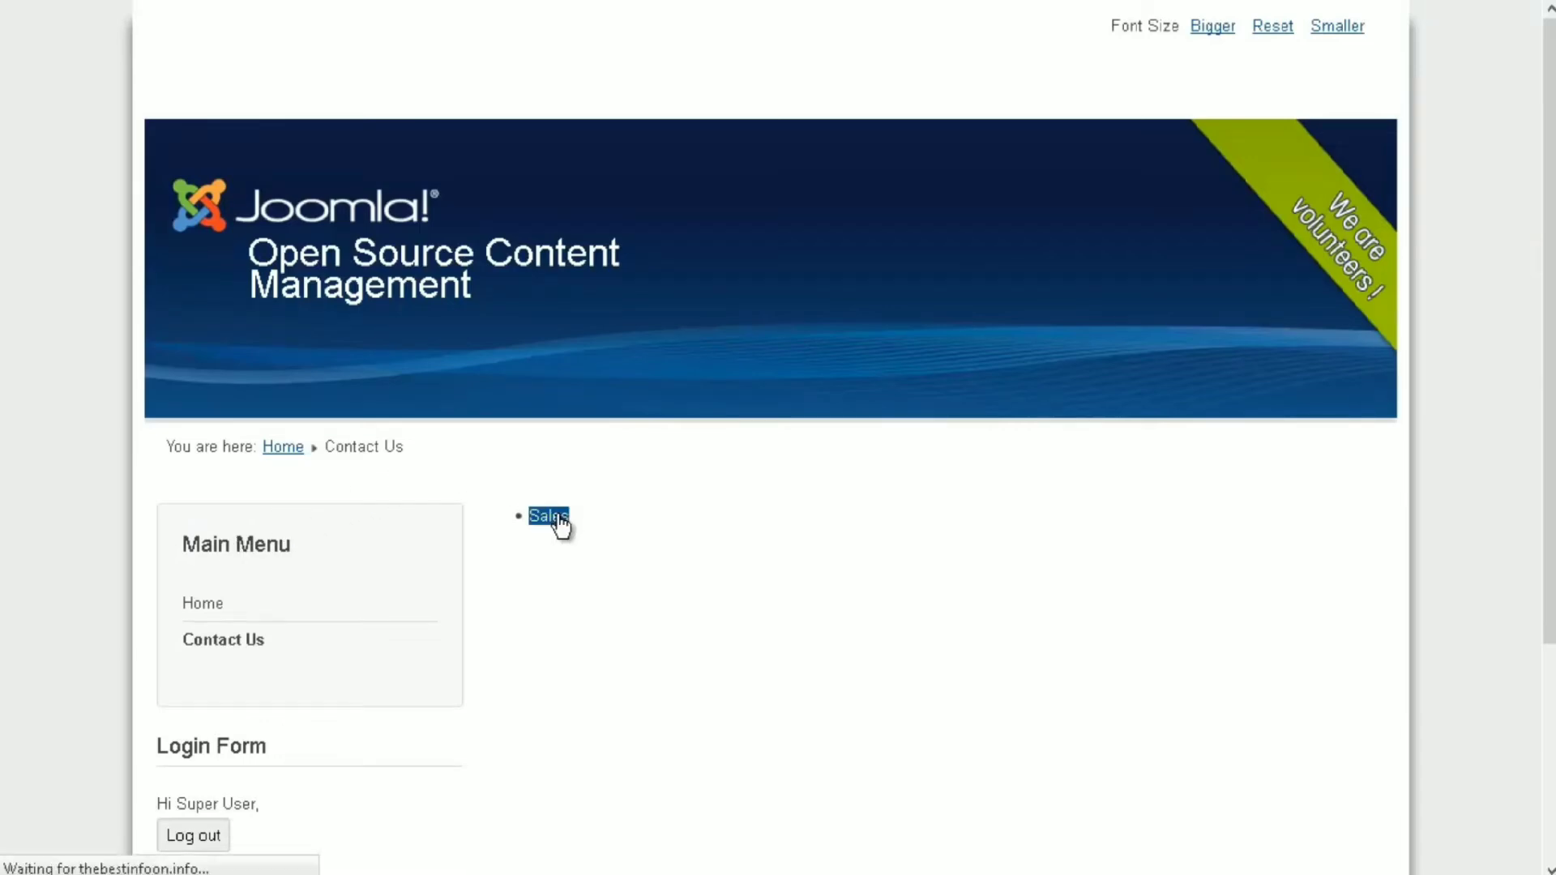
scroll(610, 512, down, 2)
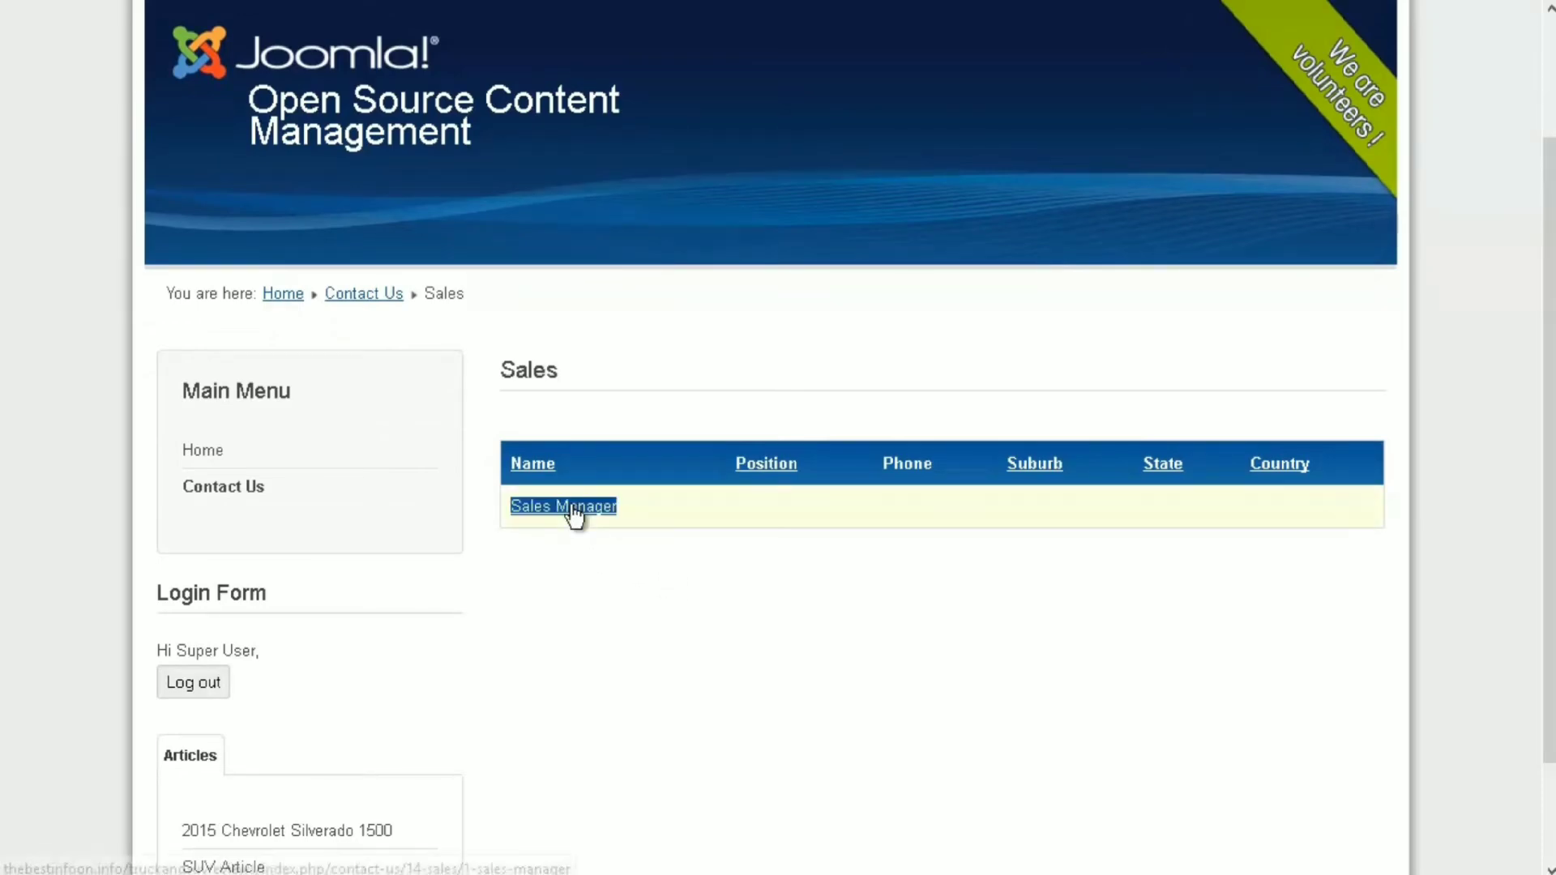
- Open the Sales Manager contact, examine its contact form, and return through the Sales category to the administration's menu items
click(574, 510)
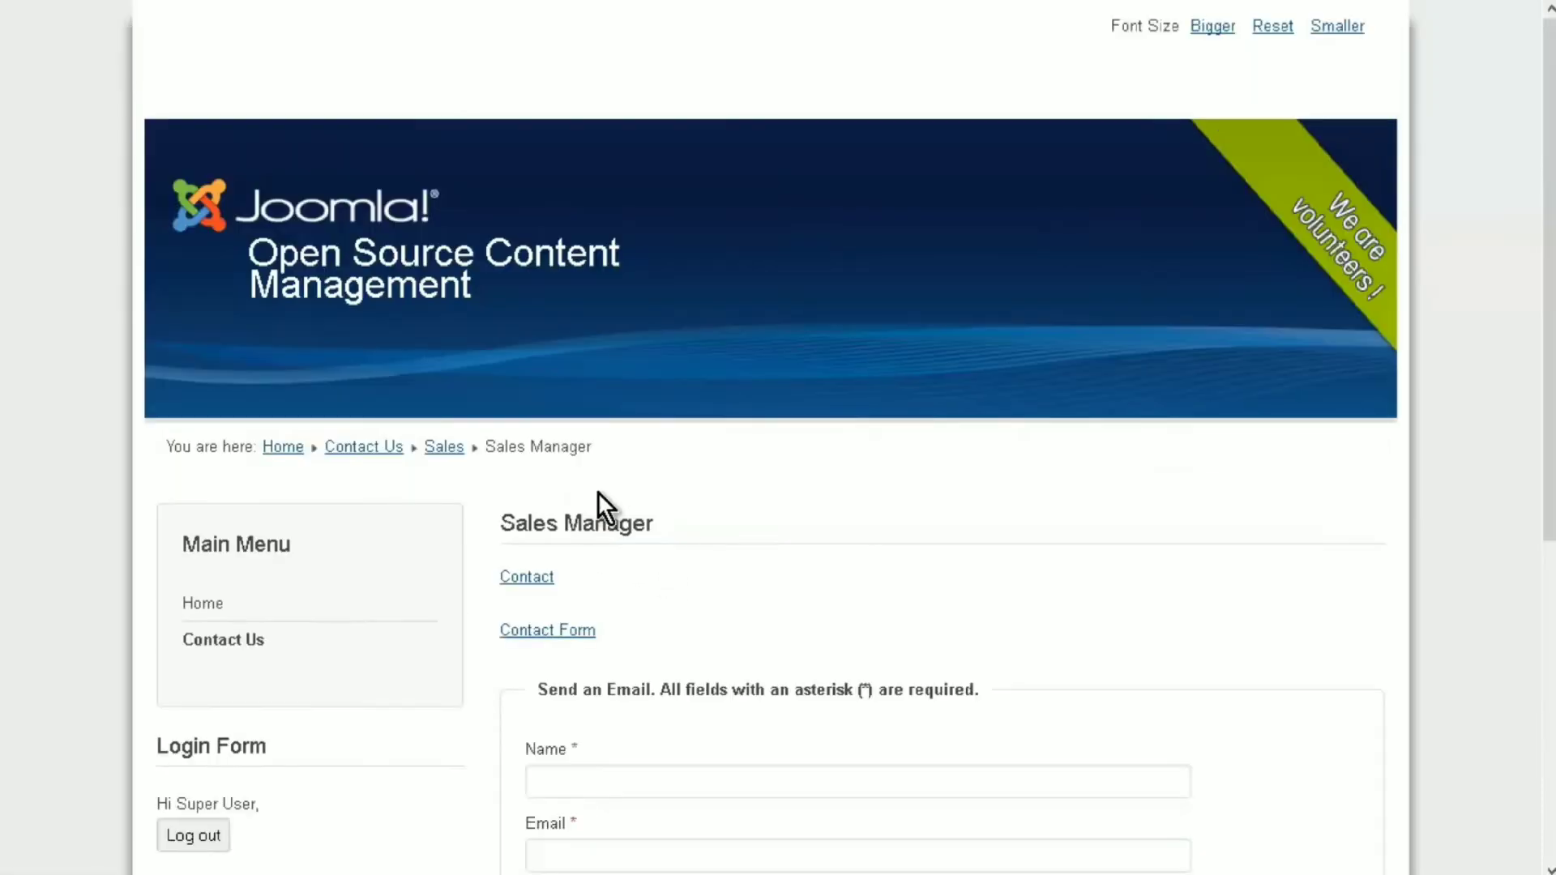
scroll(809, 474, down, 4)
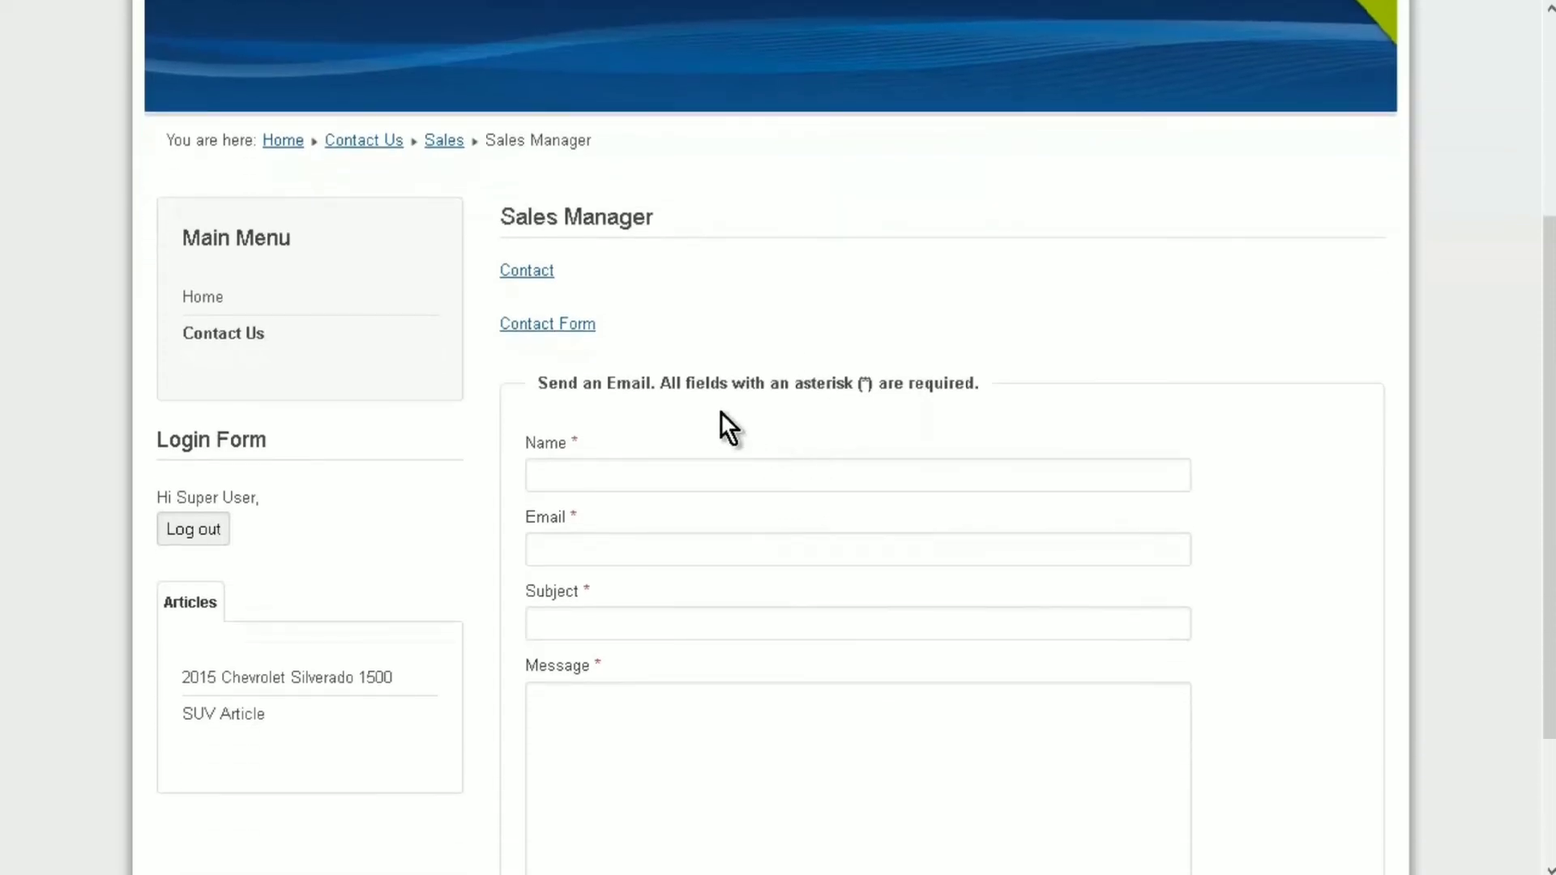
scroll(716, 413, down, 2)
scroll(714, 420, up, 2)
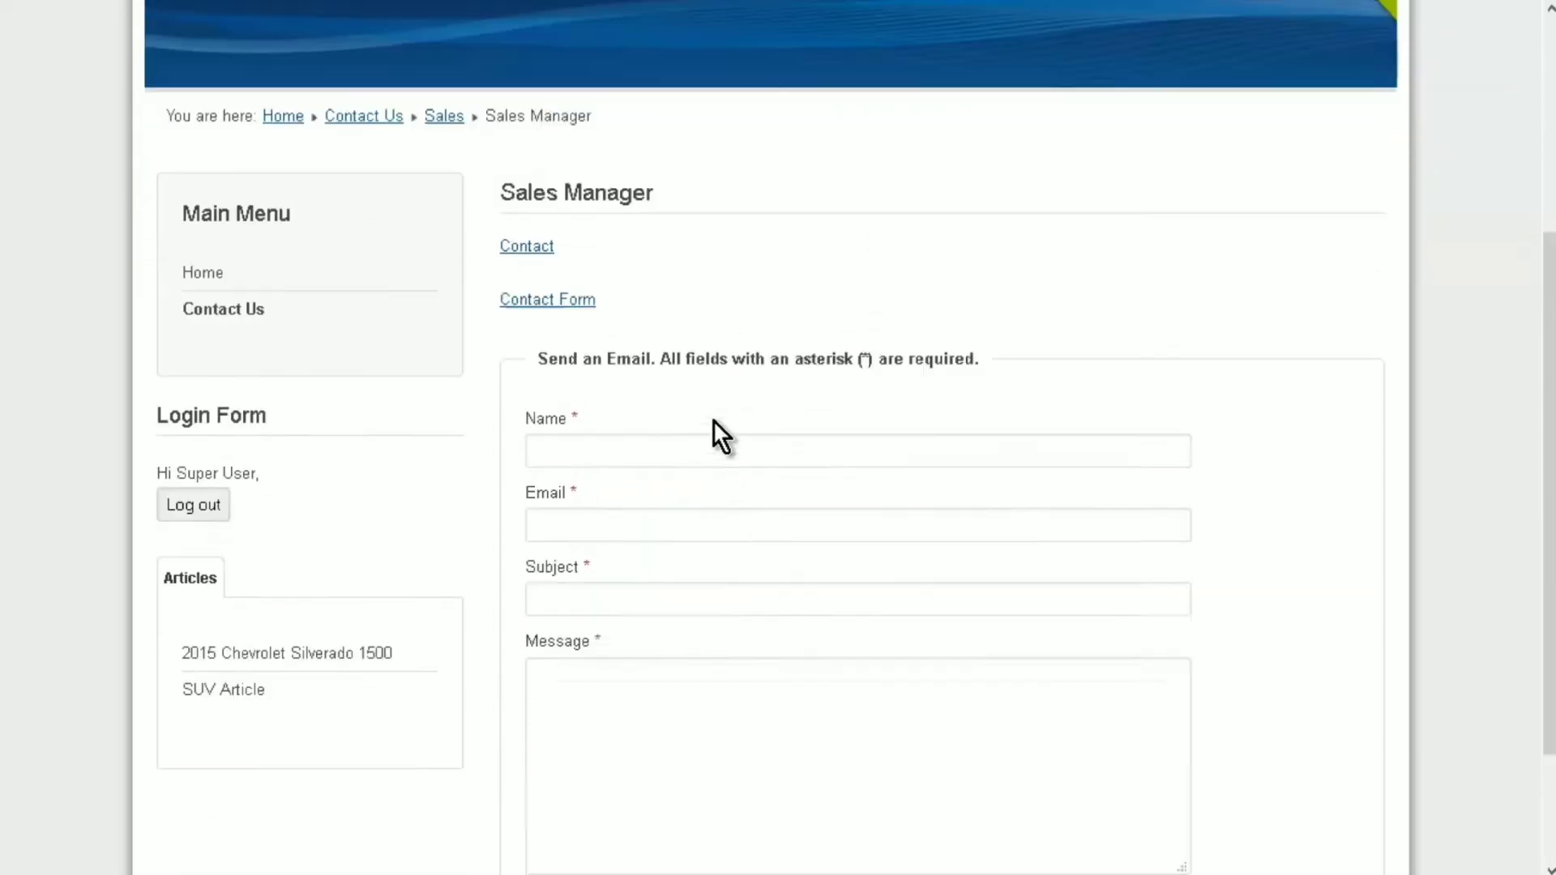
scroll(713, 420, up, 2)
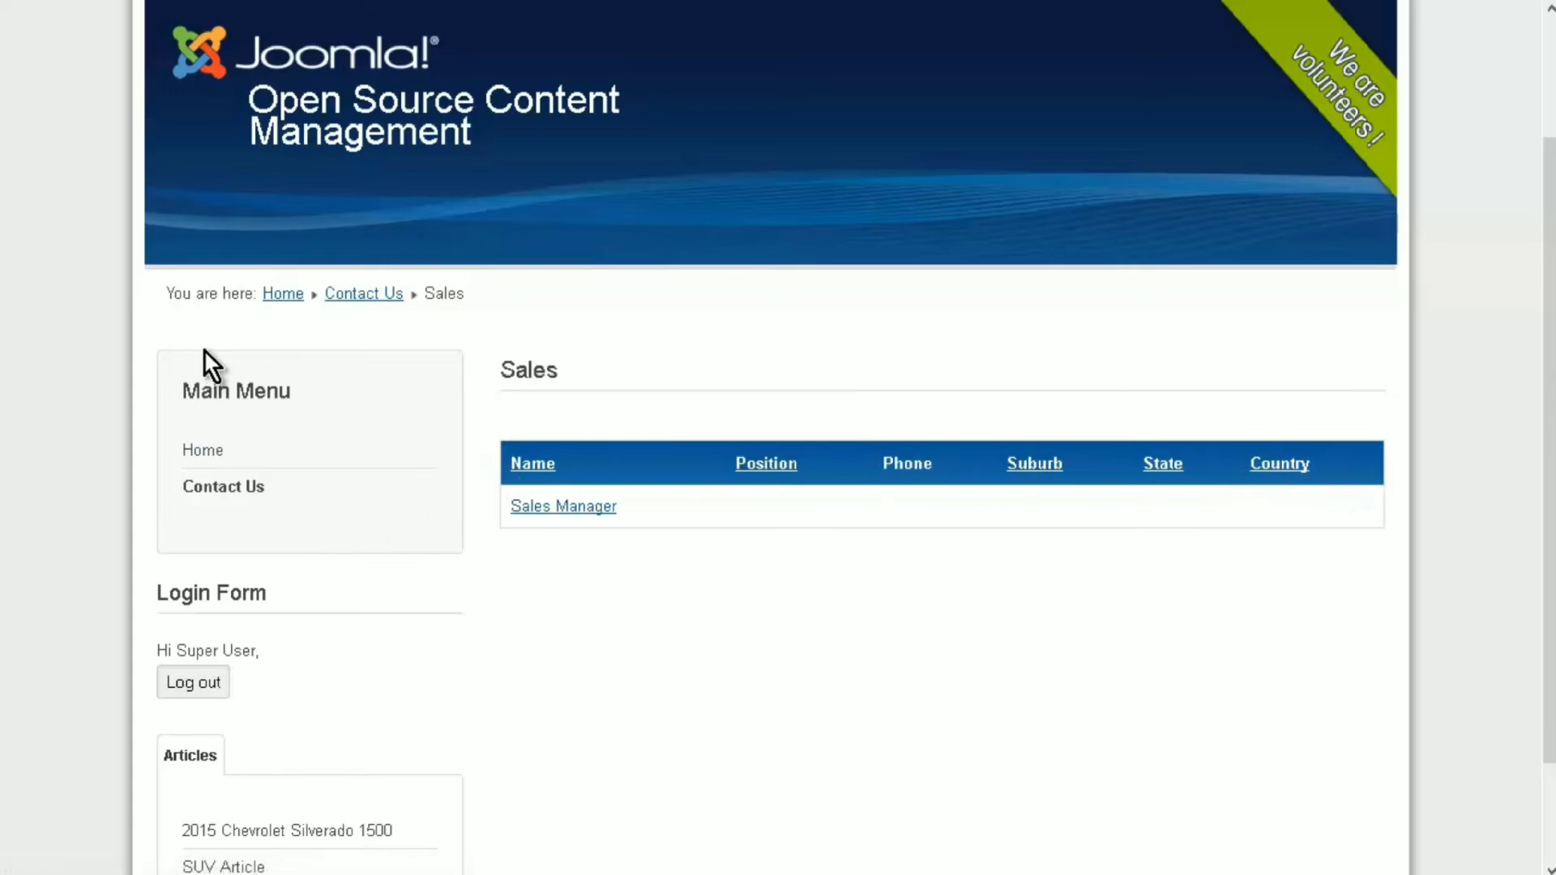
scroll(324, 506, down, 2)
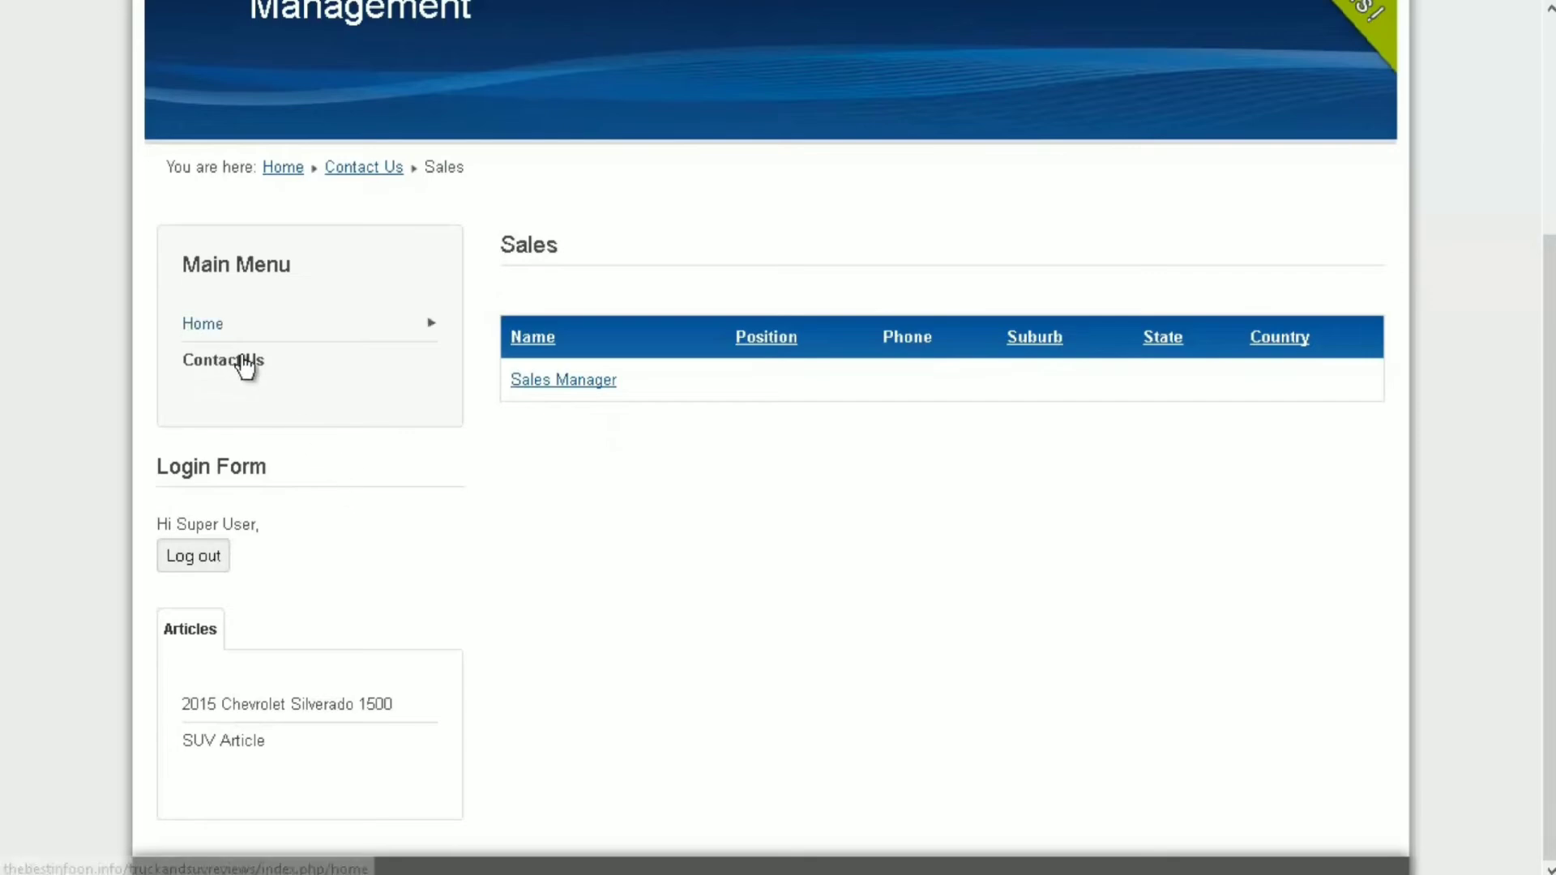
scroll(301, 371, up, 3)
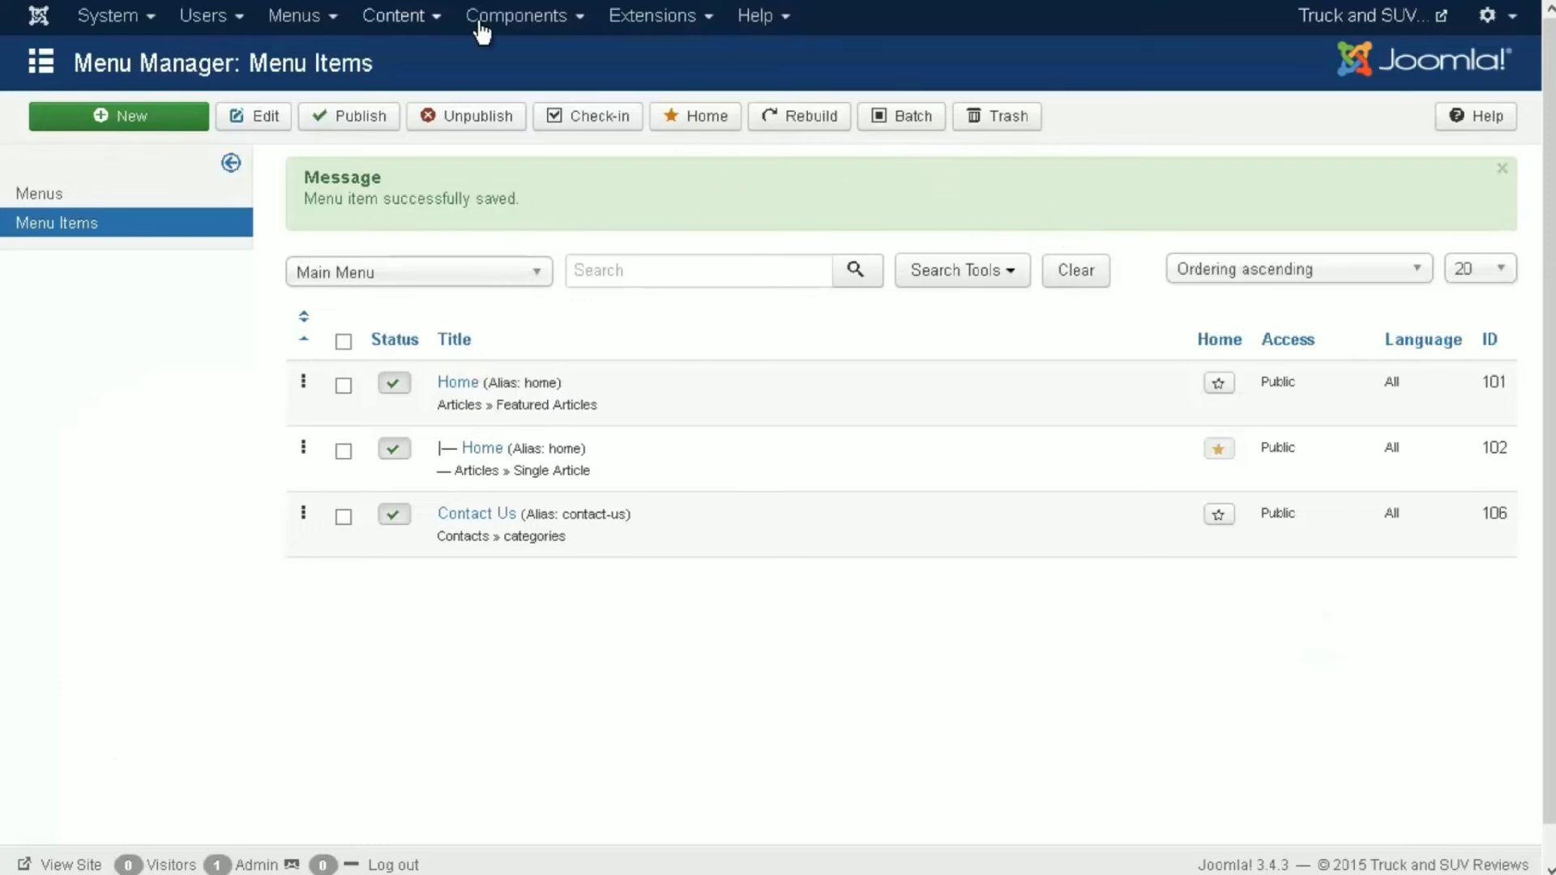
- View the form for writing a new private message, and cancel it without sending anything
click(565, 25)
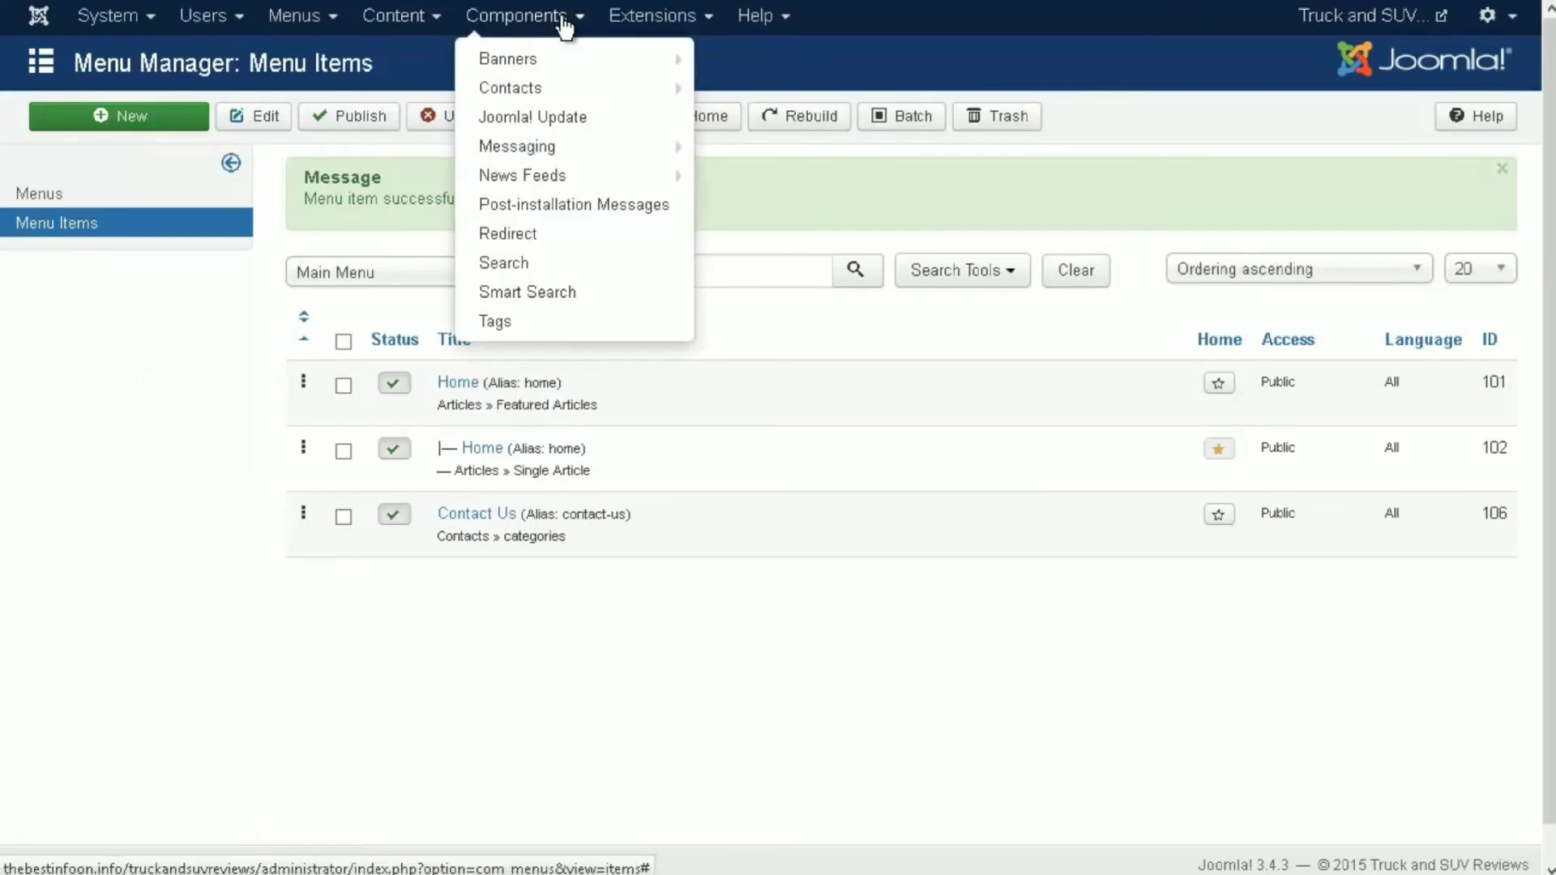
mouse_move(558, 154)
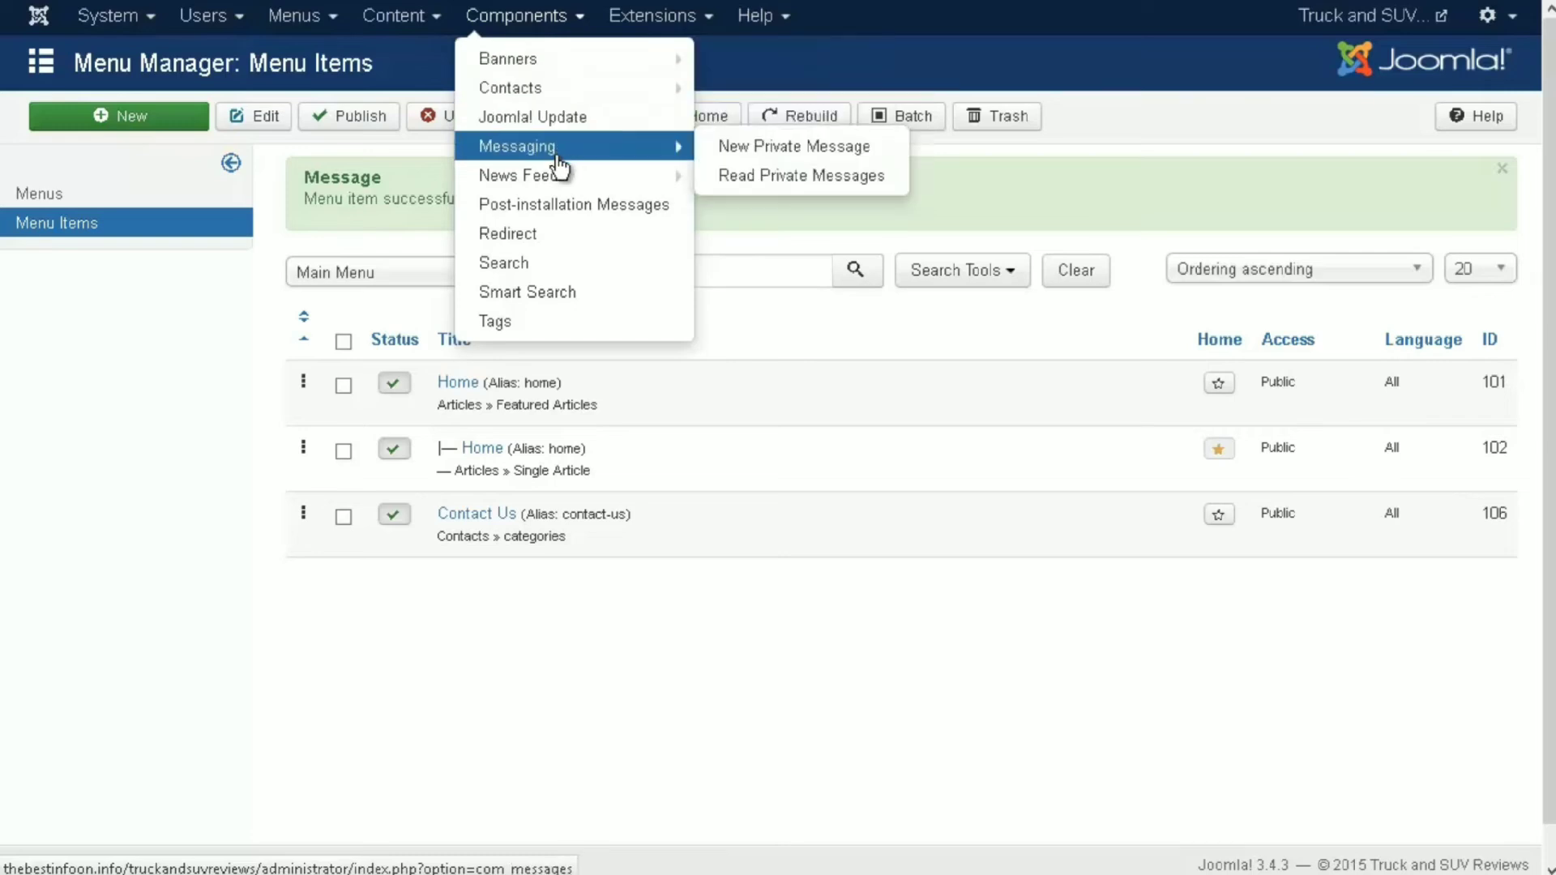
click(790, 155)
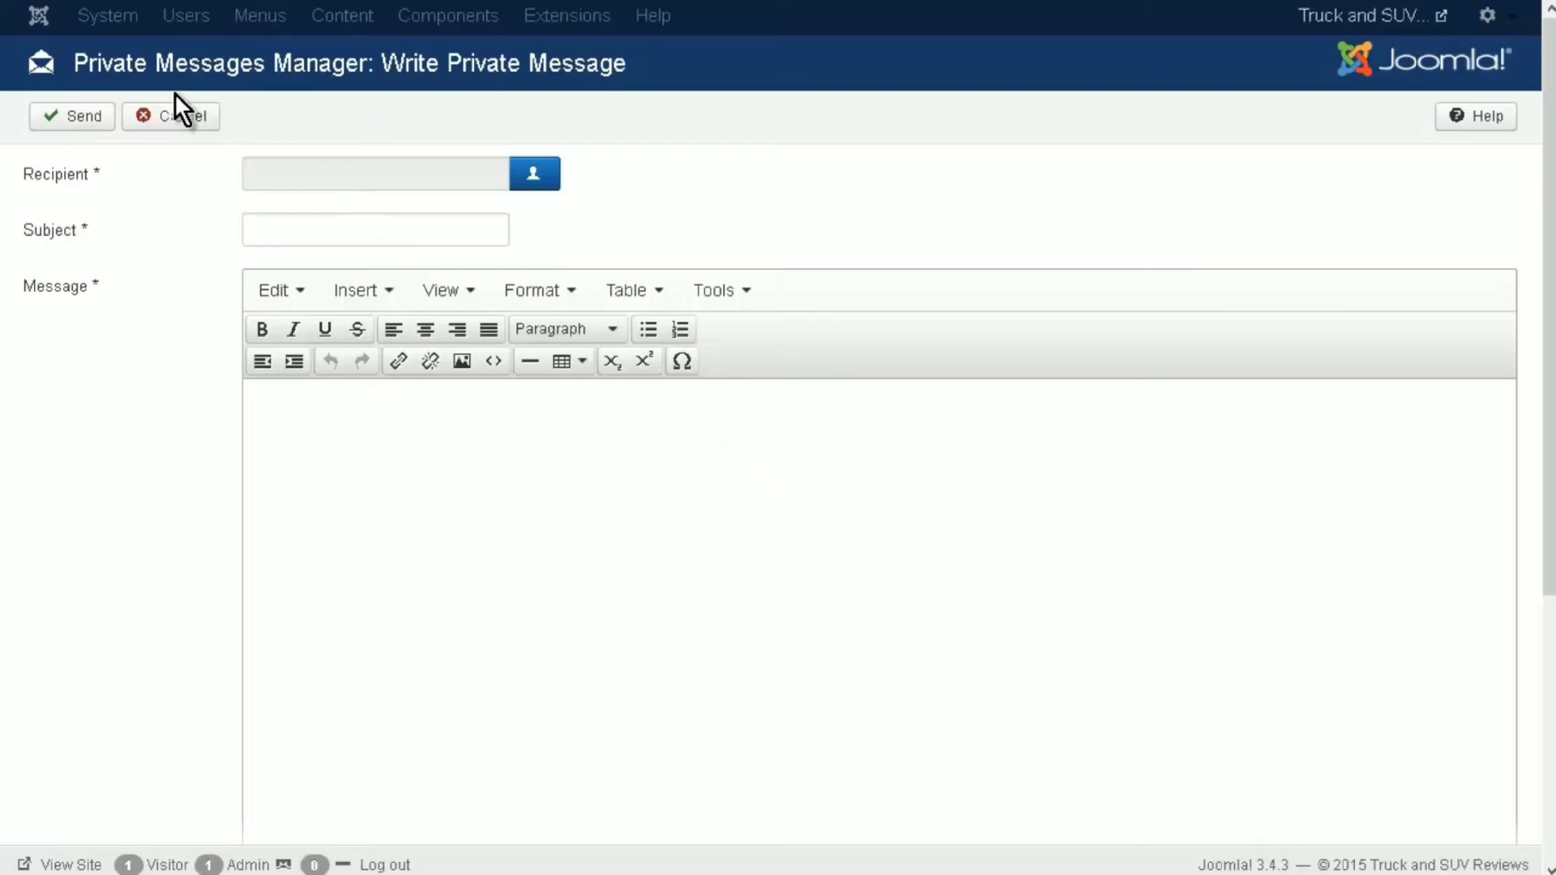
click(191, 130)
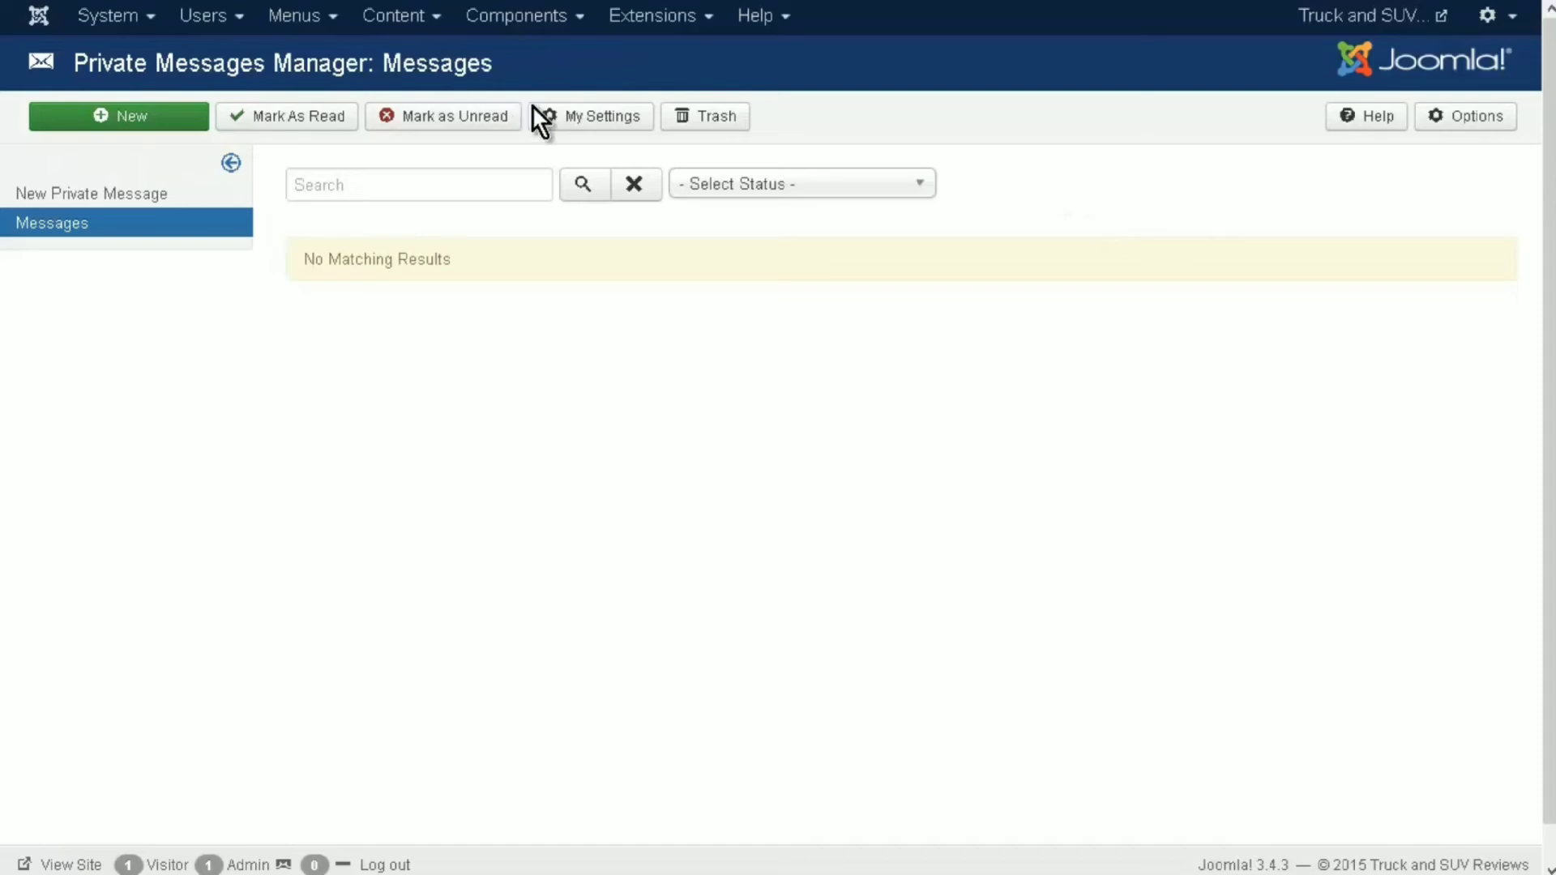
- Start a new News Feeds category and title it Reviews
click(569, 18)
mouse_move(555, 185)
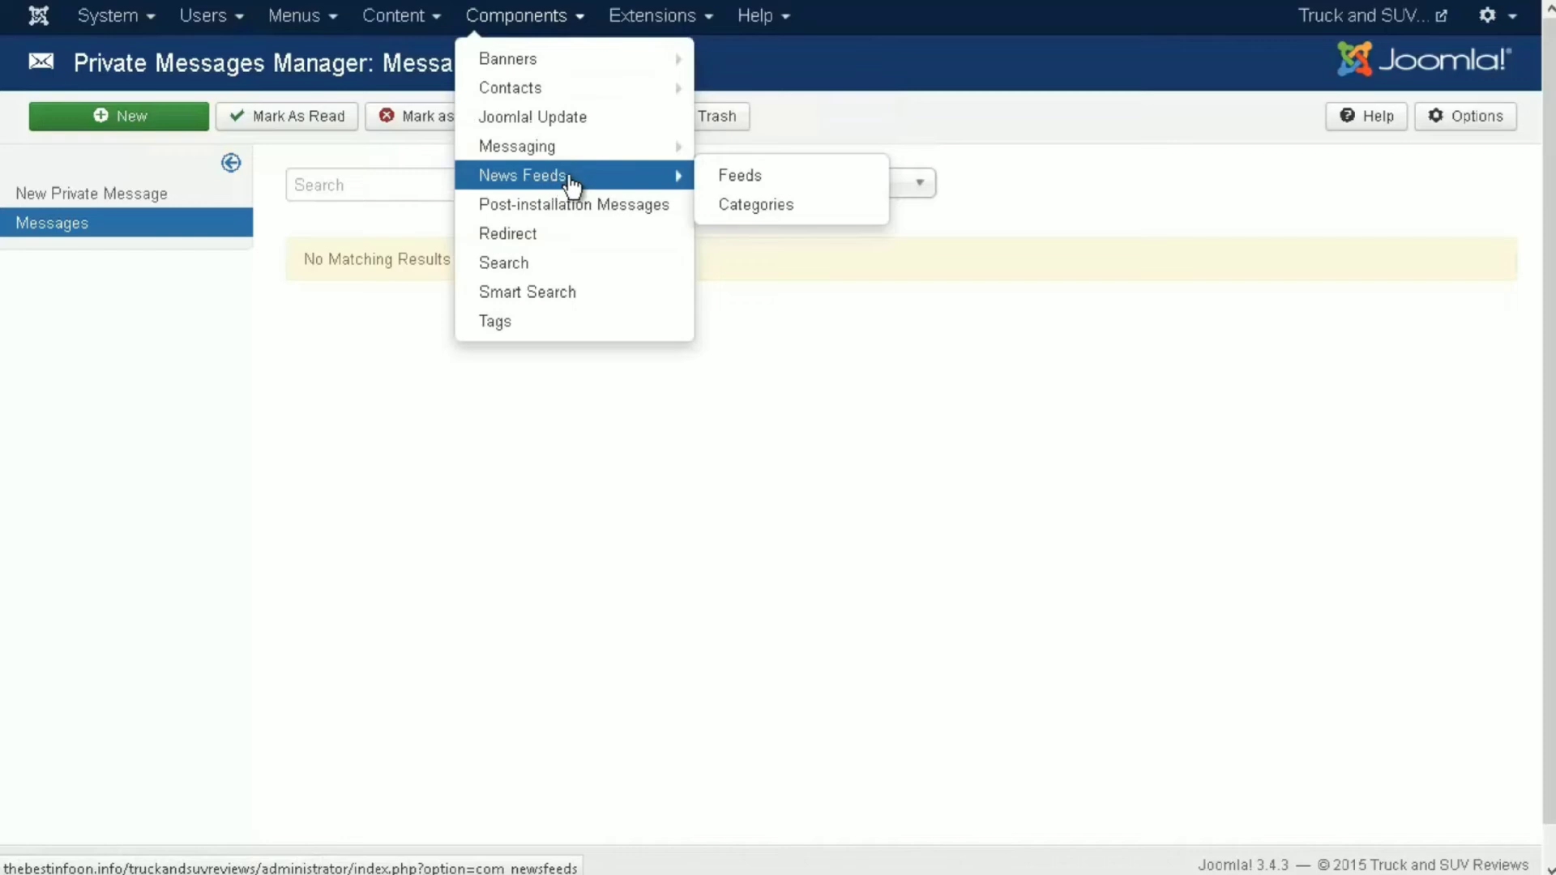
click(762, 207)
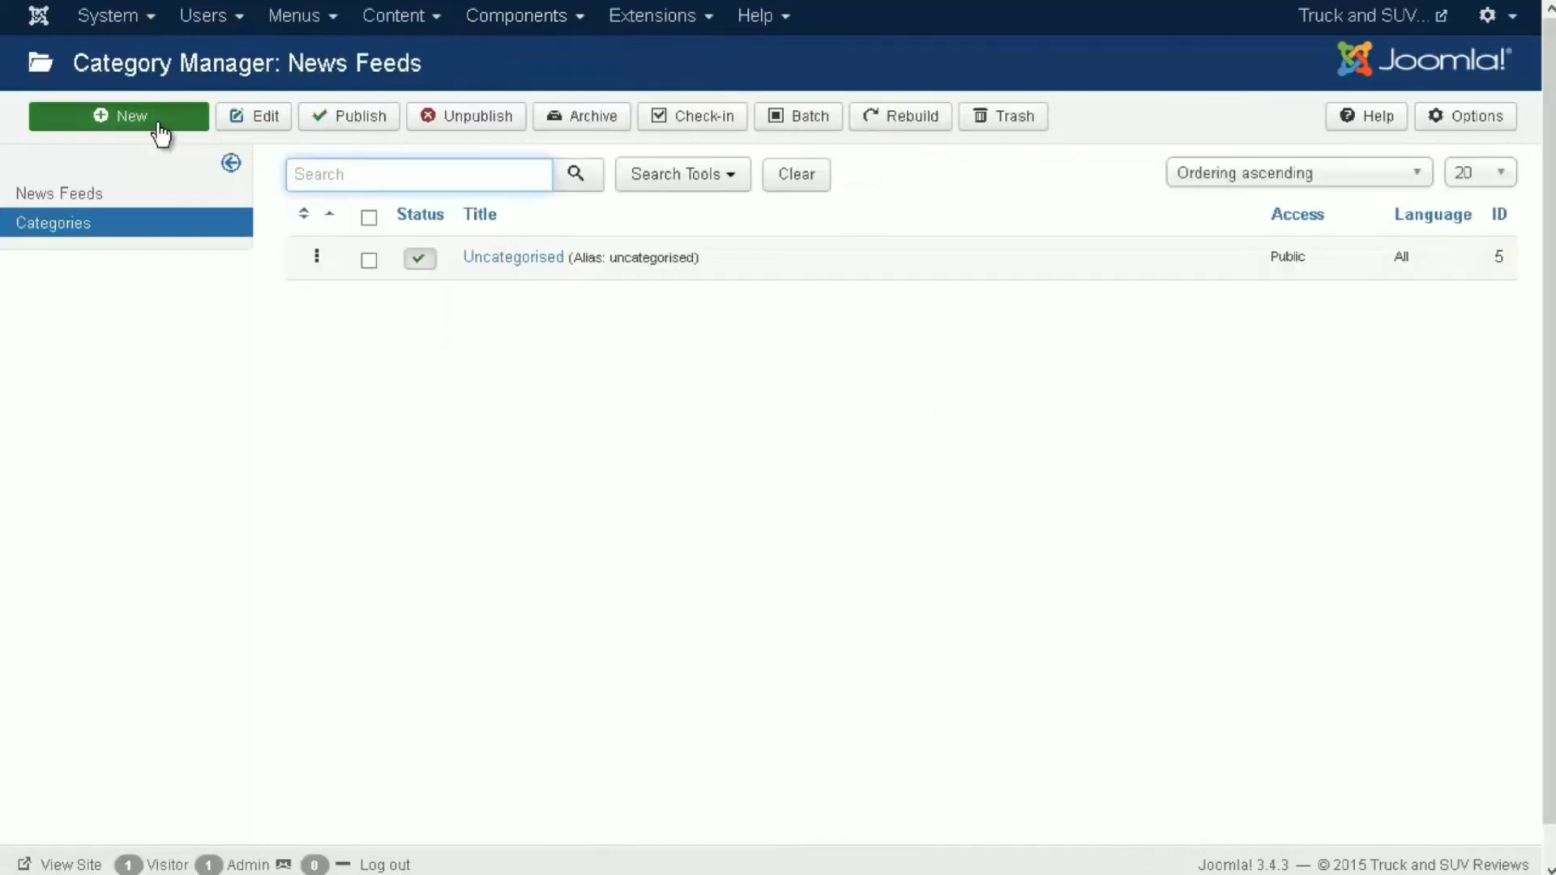
click(162, 132)
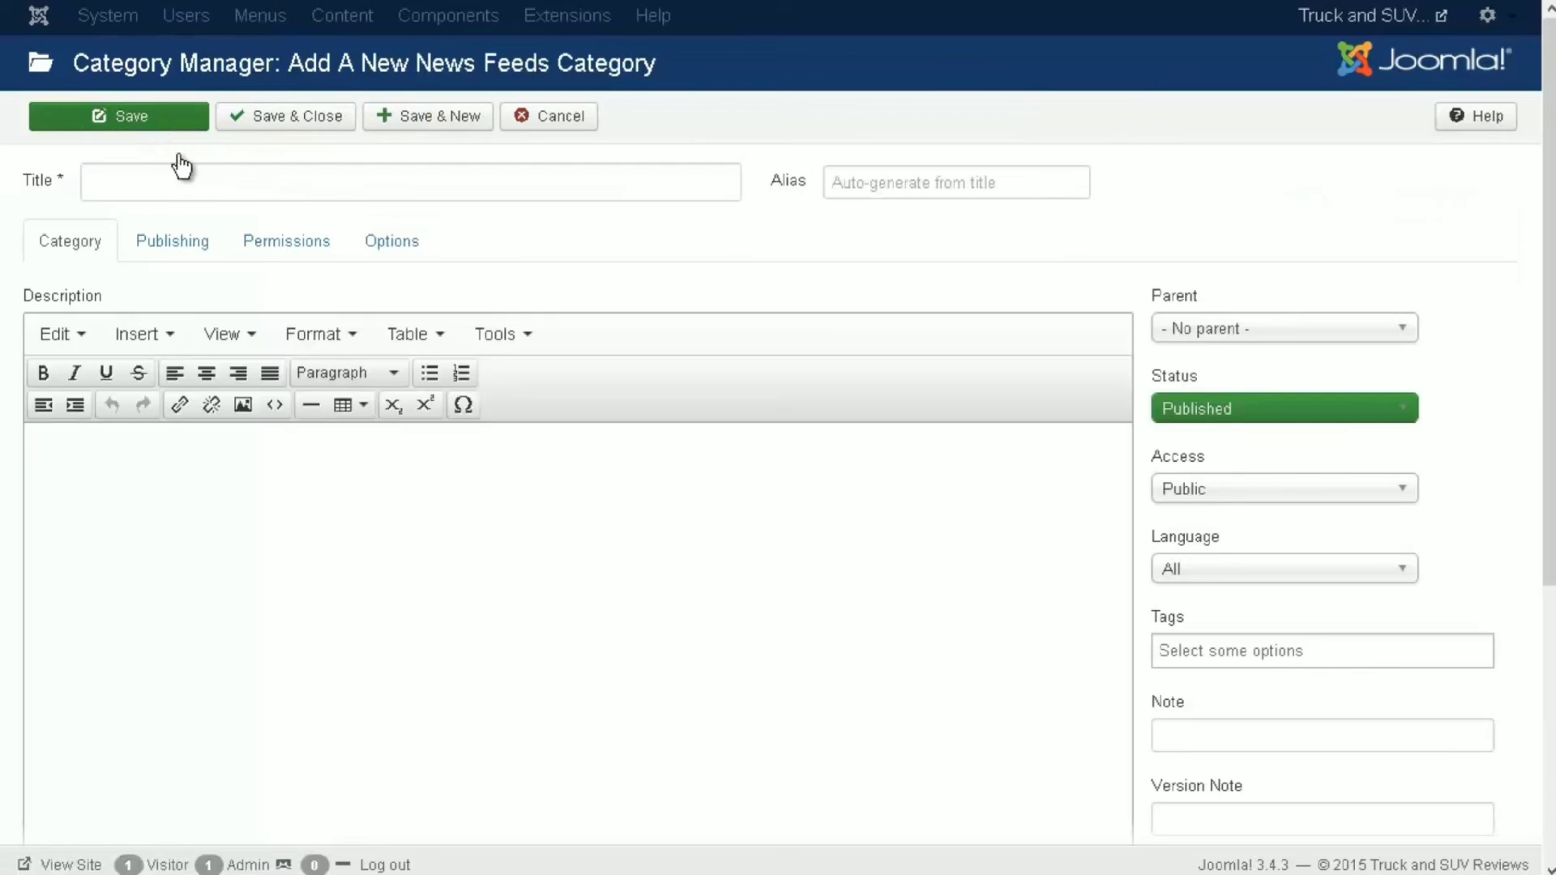
click(147, 177)
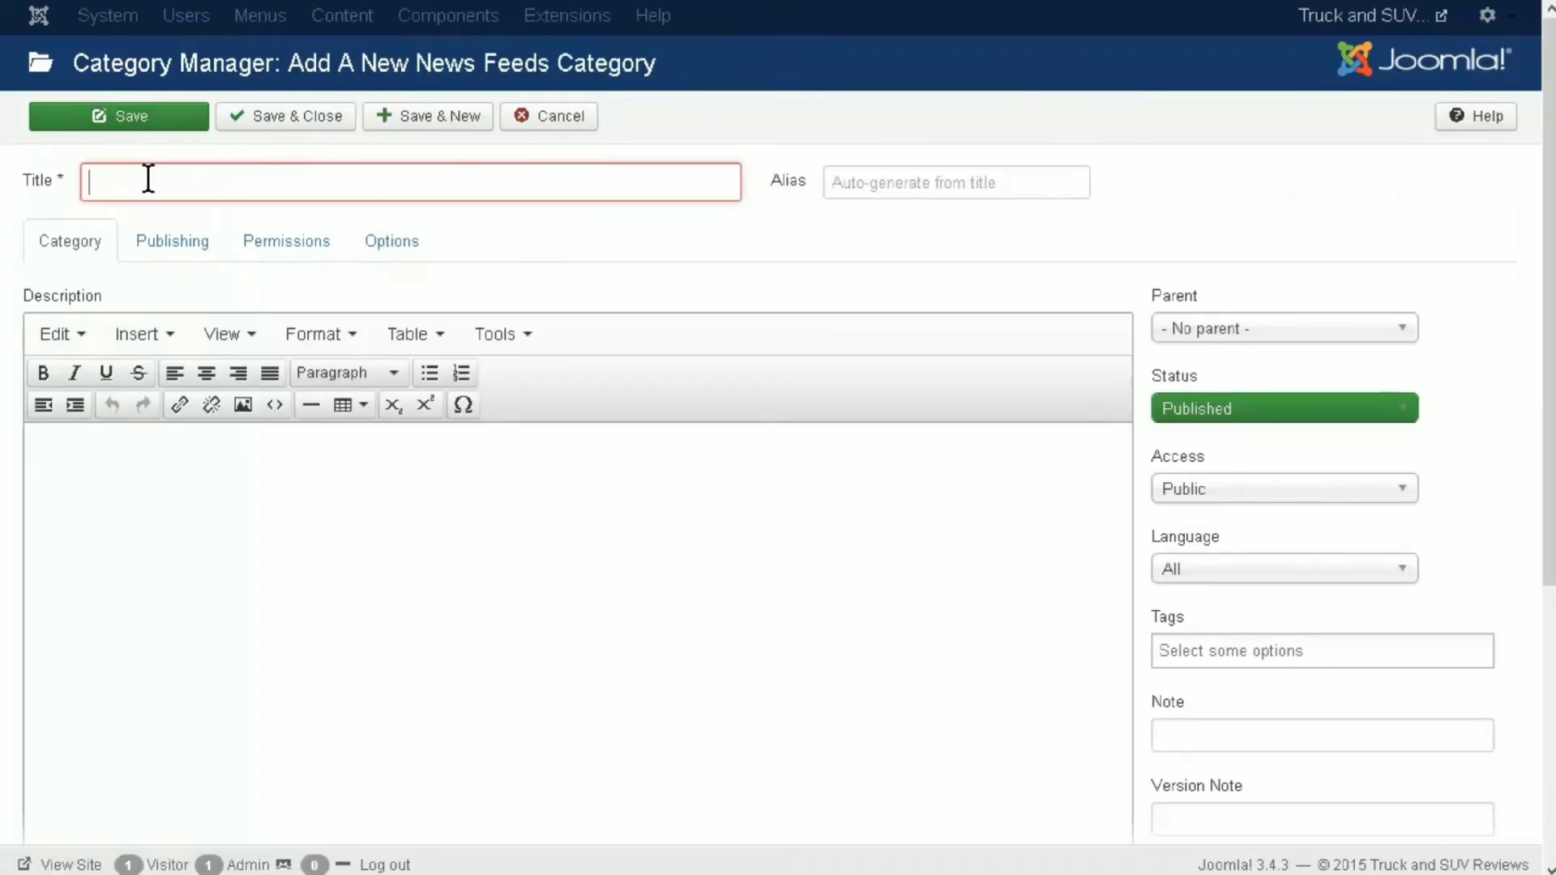
text(Rev)
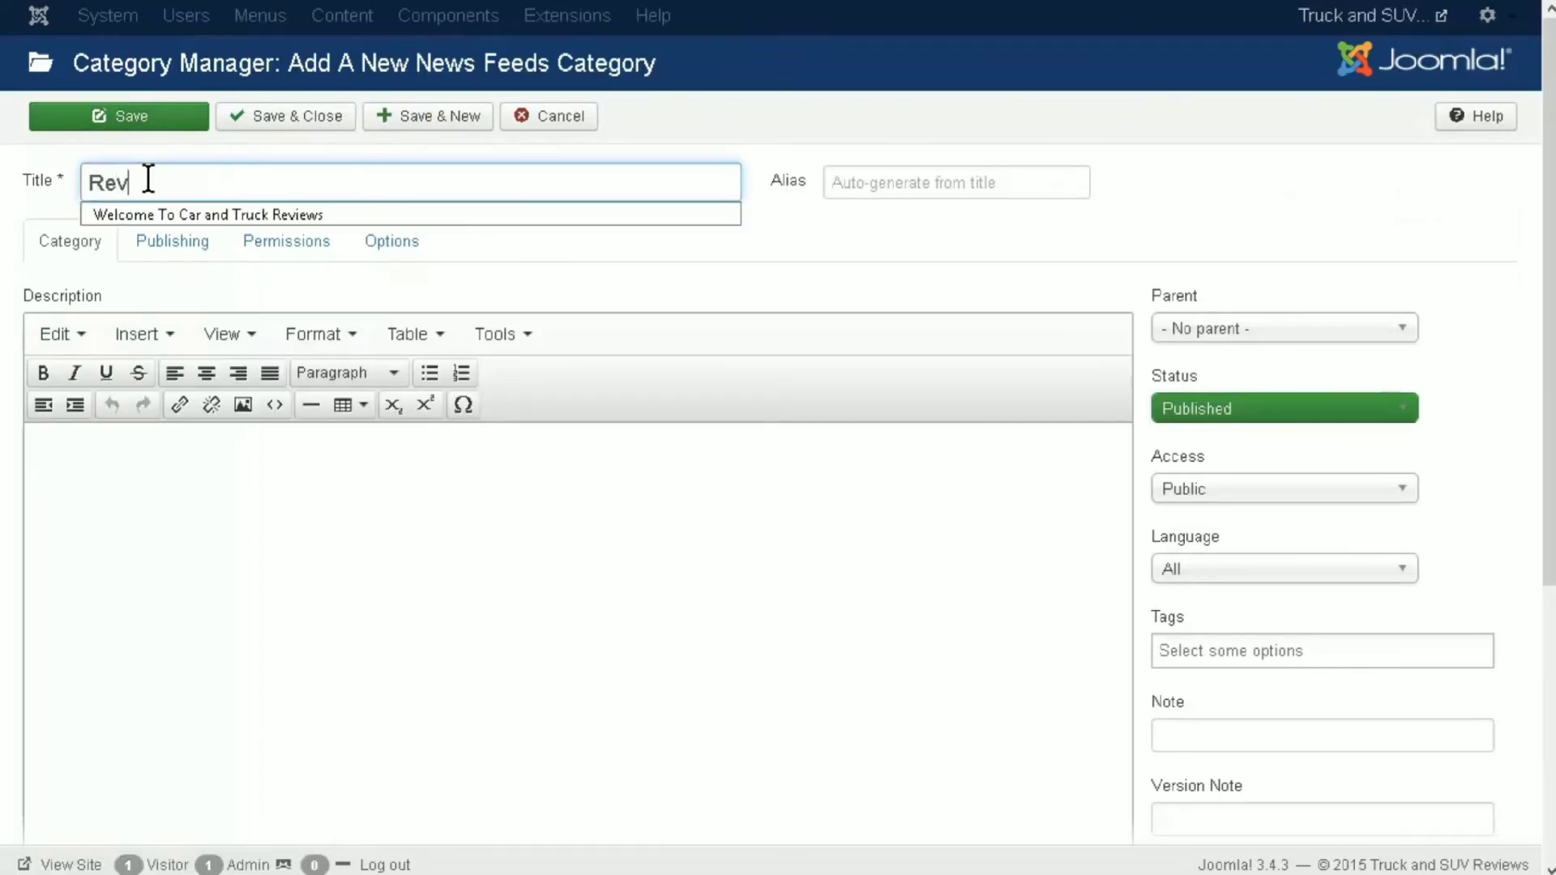
text(iews)
click(274, 277)
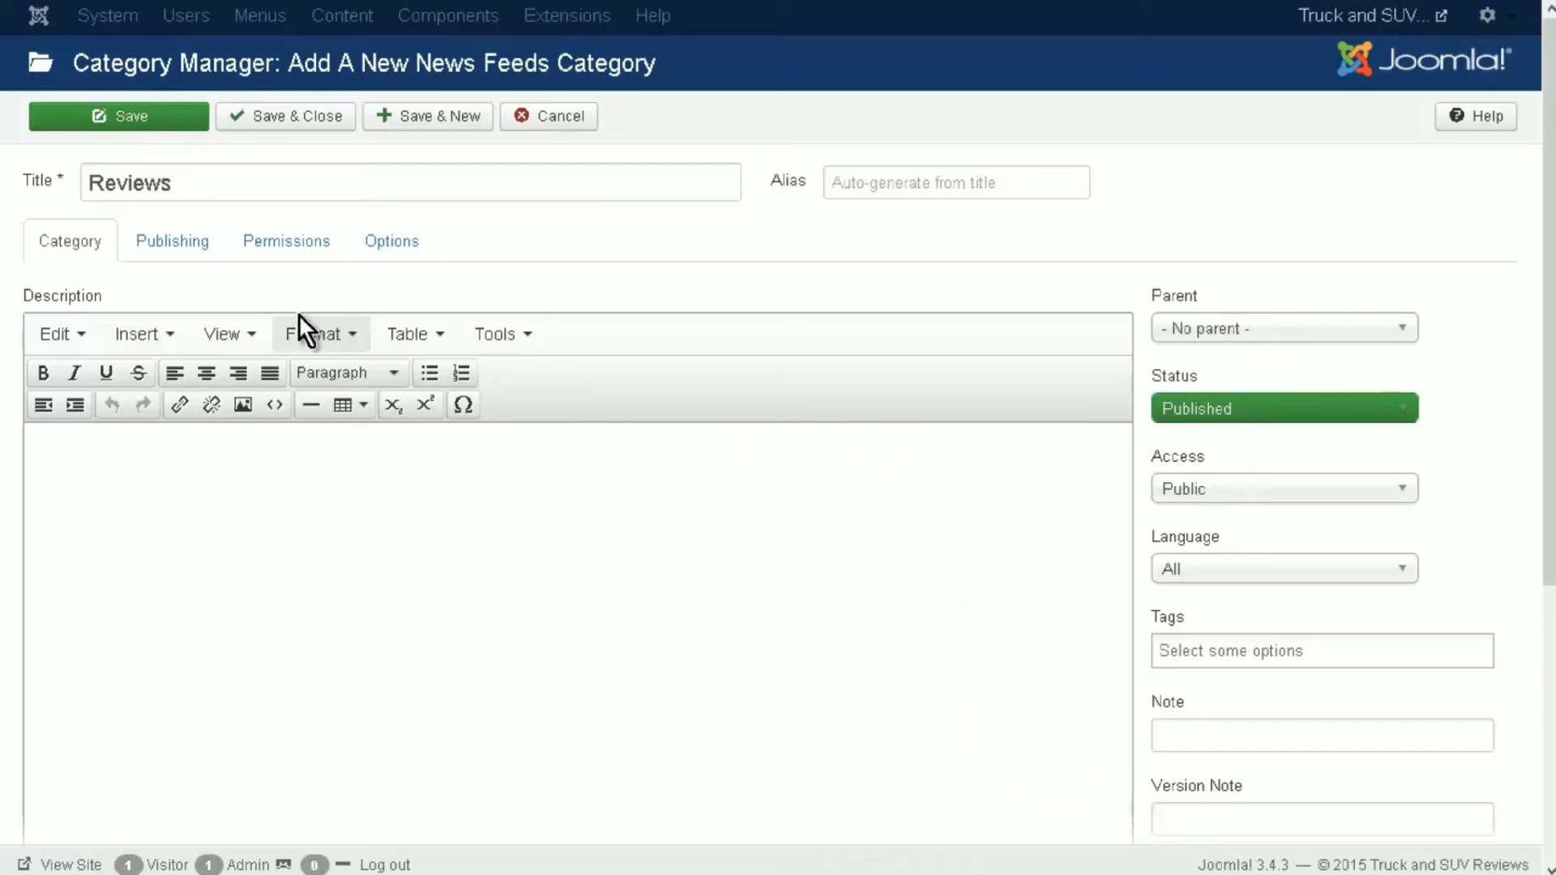
- Review the publishing, permissions and options settings of the Reviews category
click(168, 241)
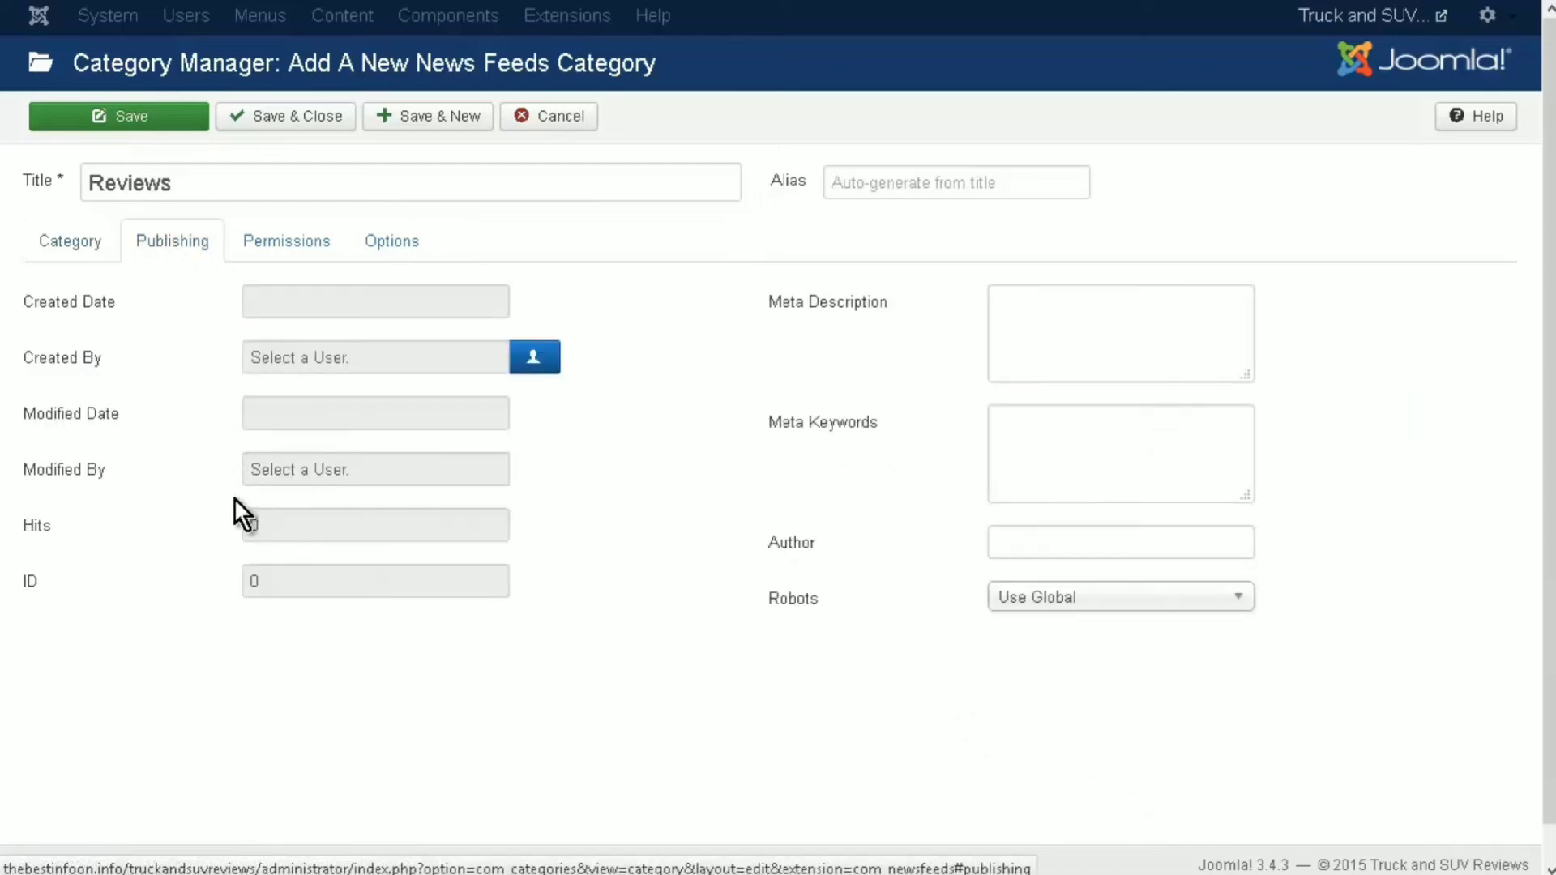
click(284, 242)
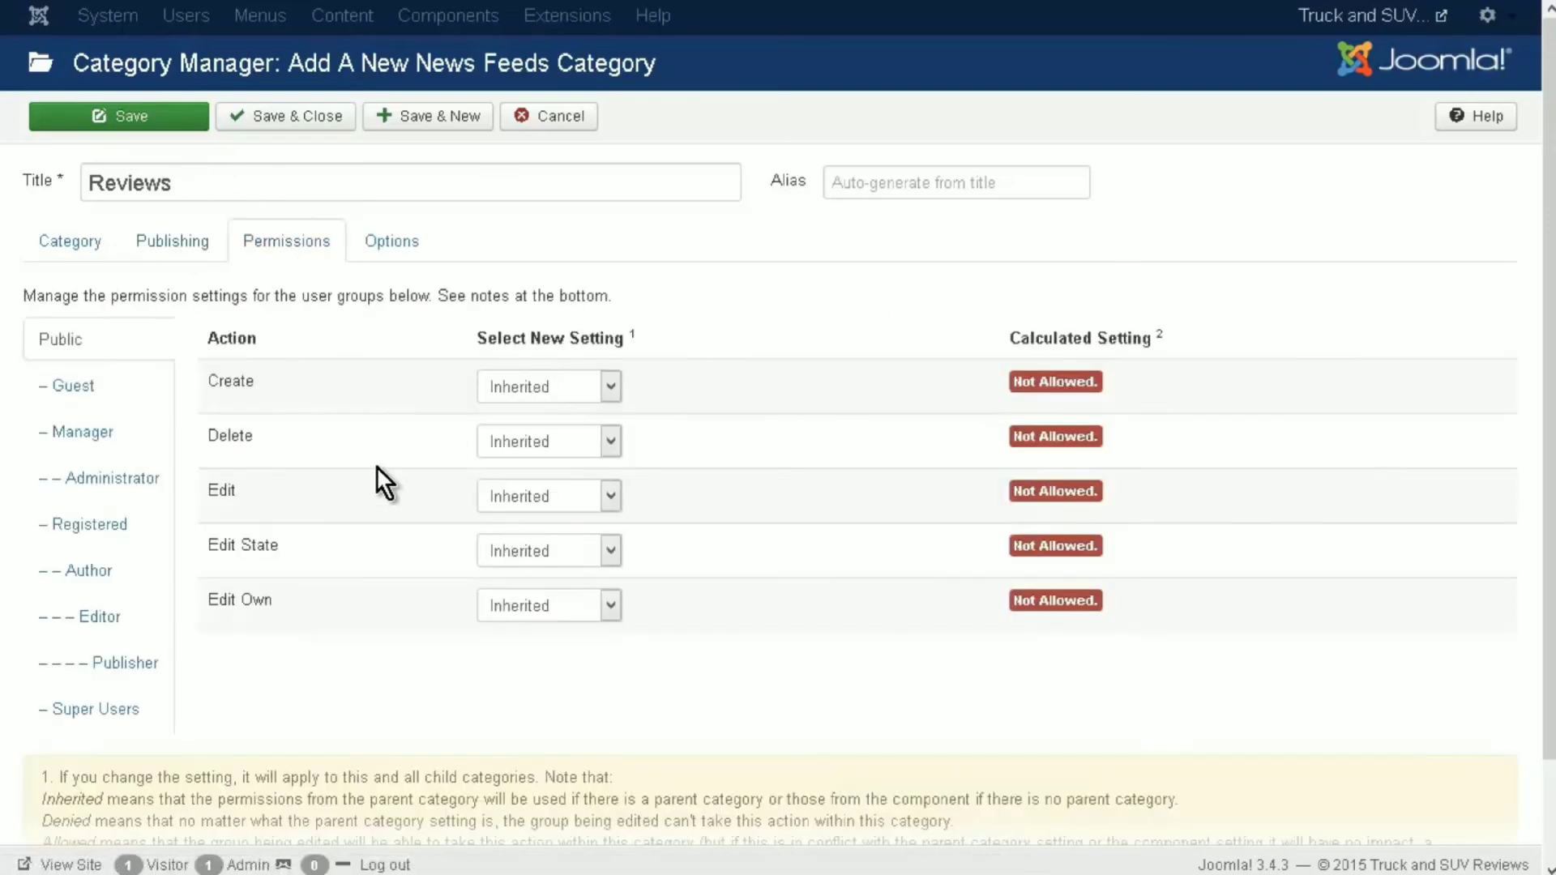
click(384, 243)
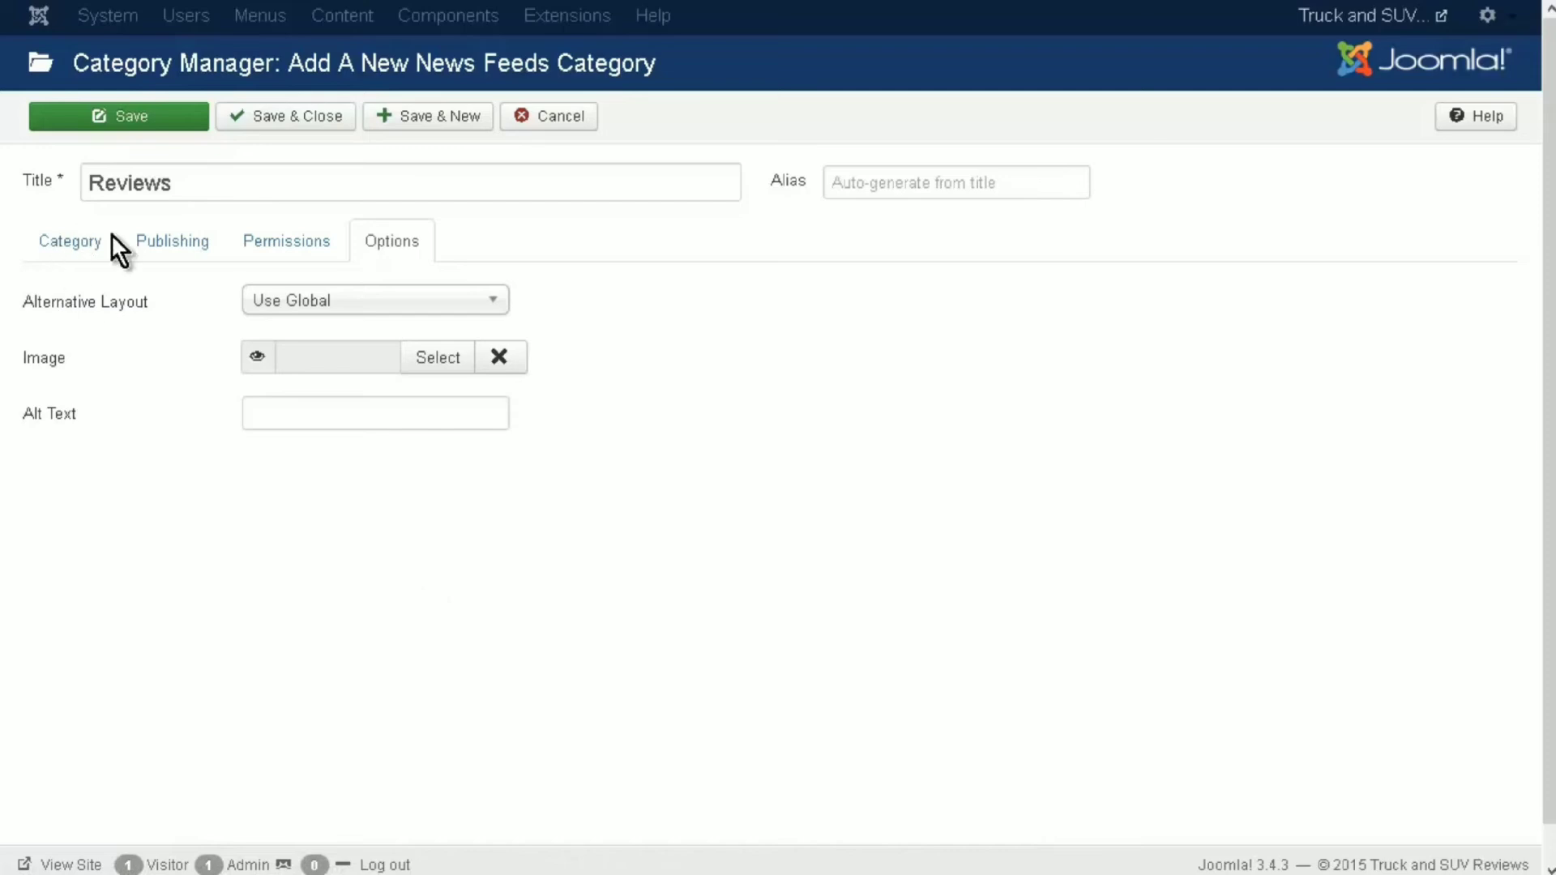
- Save and close the Reviews category, and start a new news feed titled From Hemmings
click(284, 120)
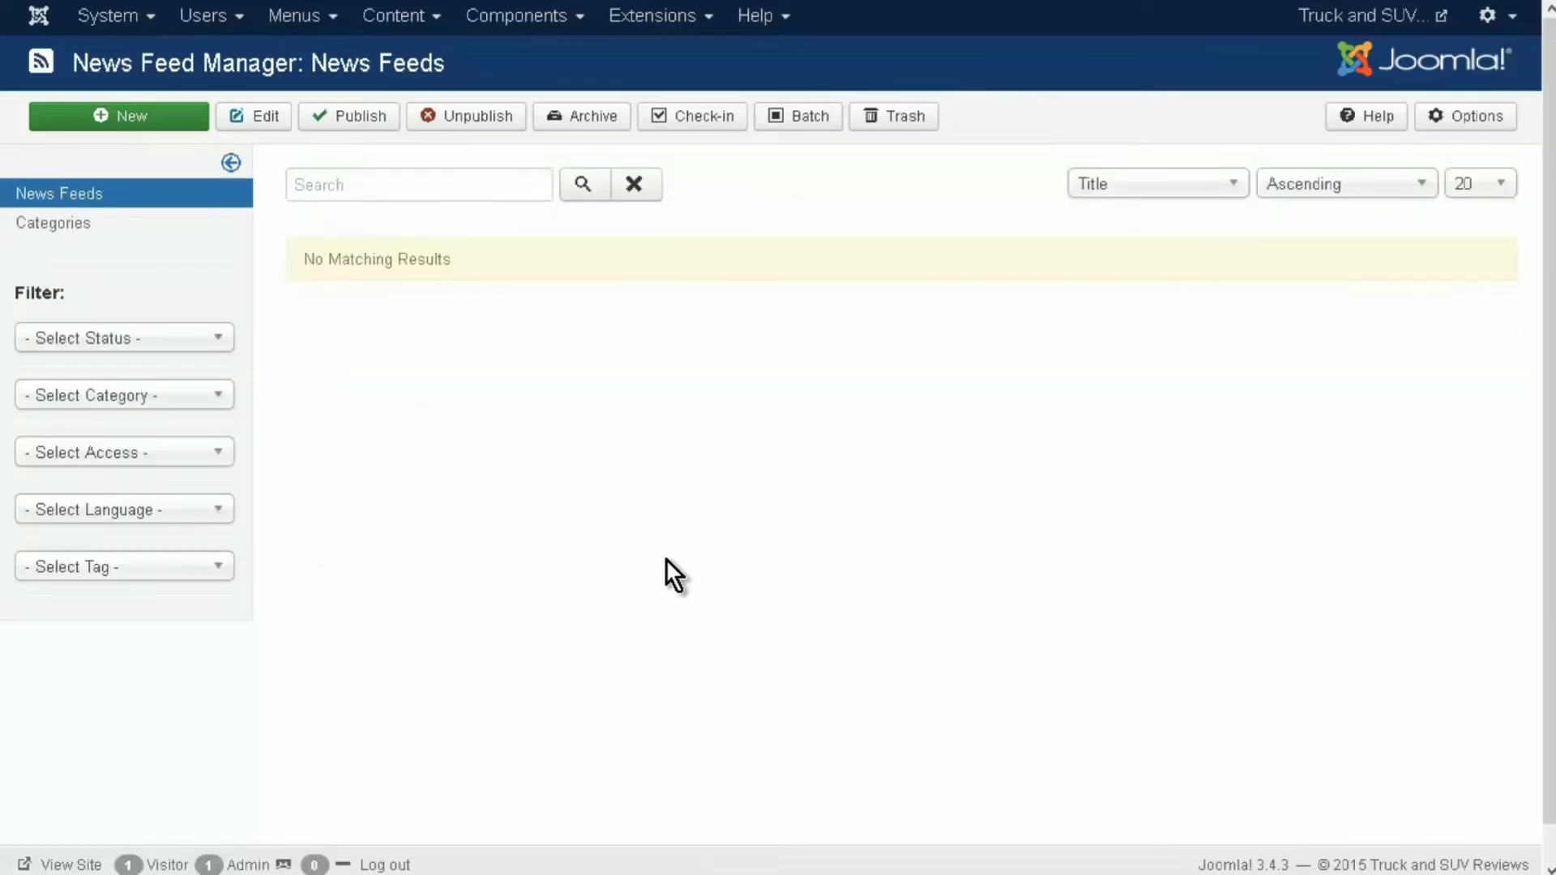
click(134, 120)
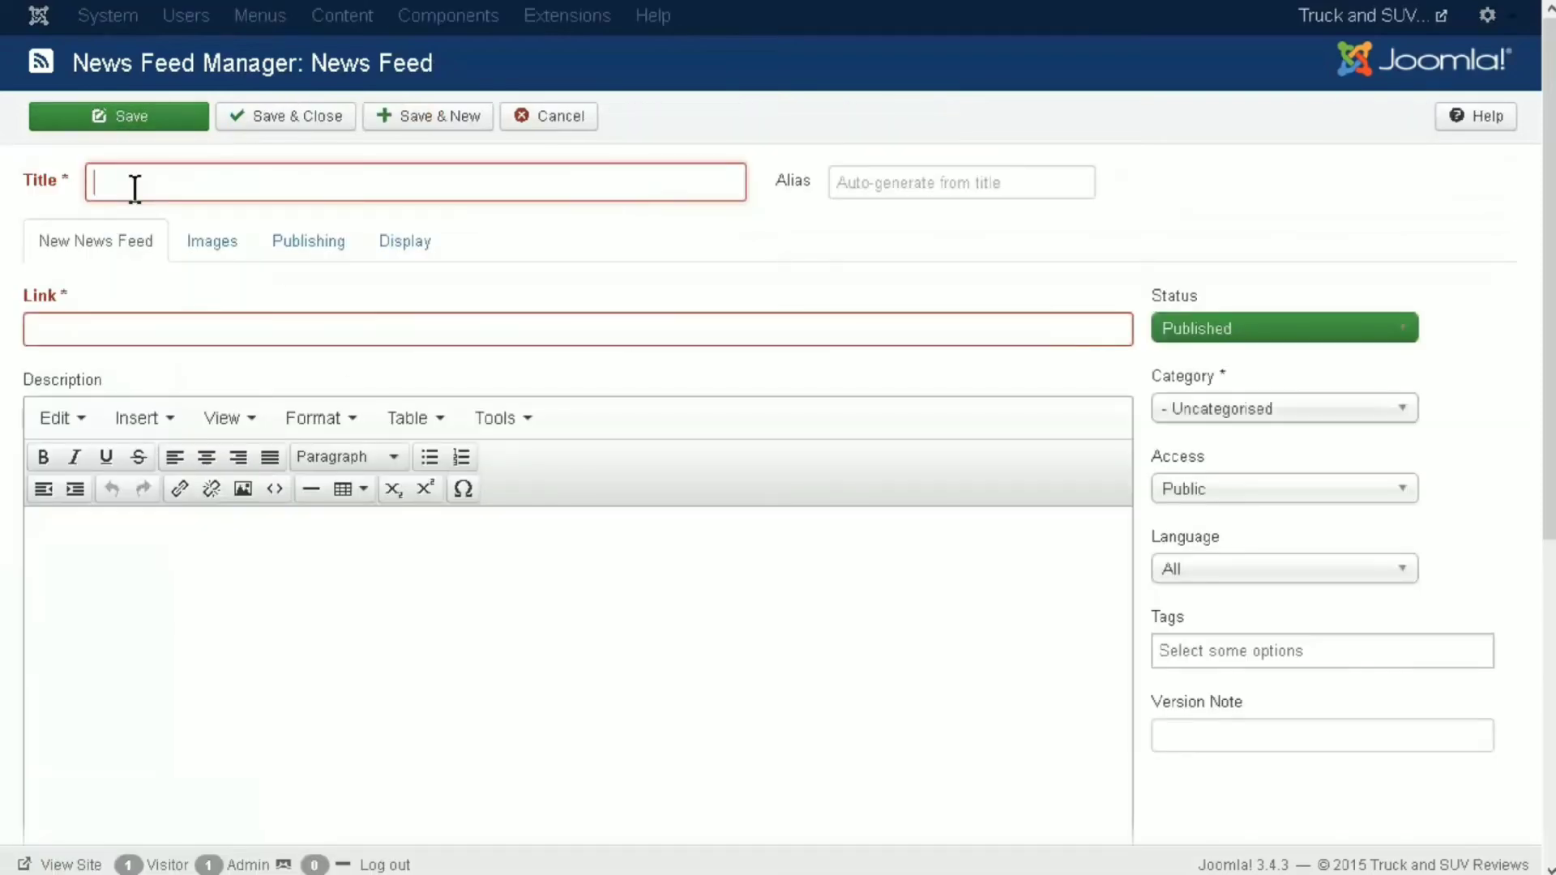
text(From)
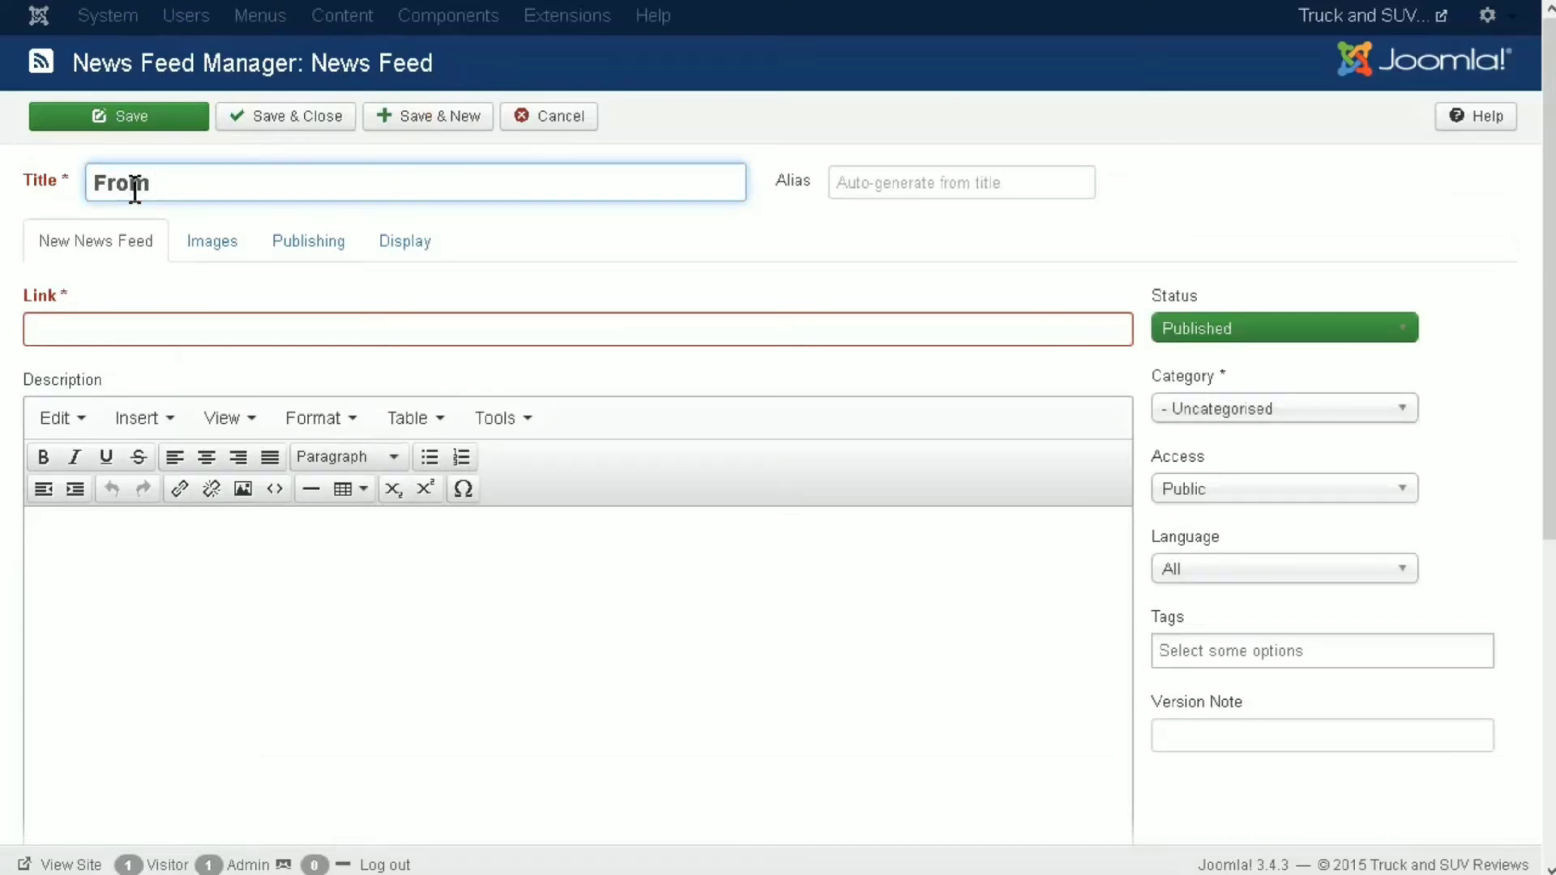
text( Hemmings)
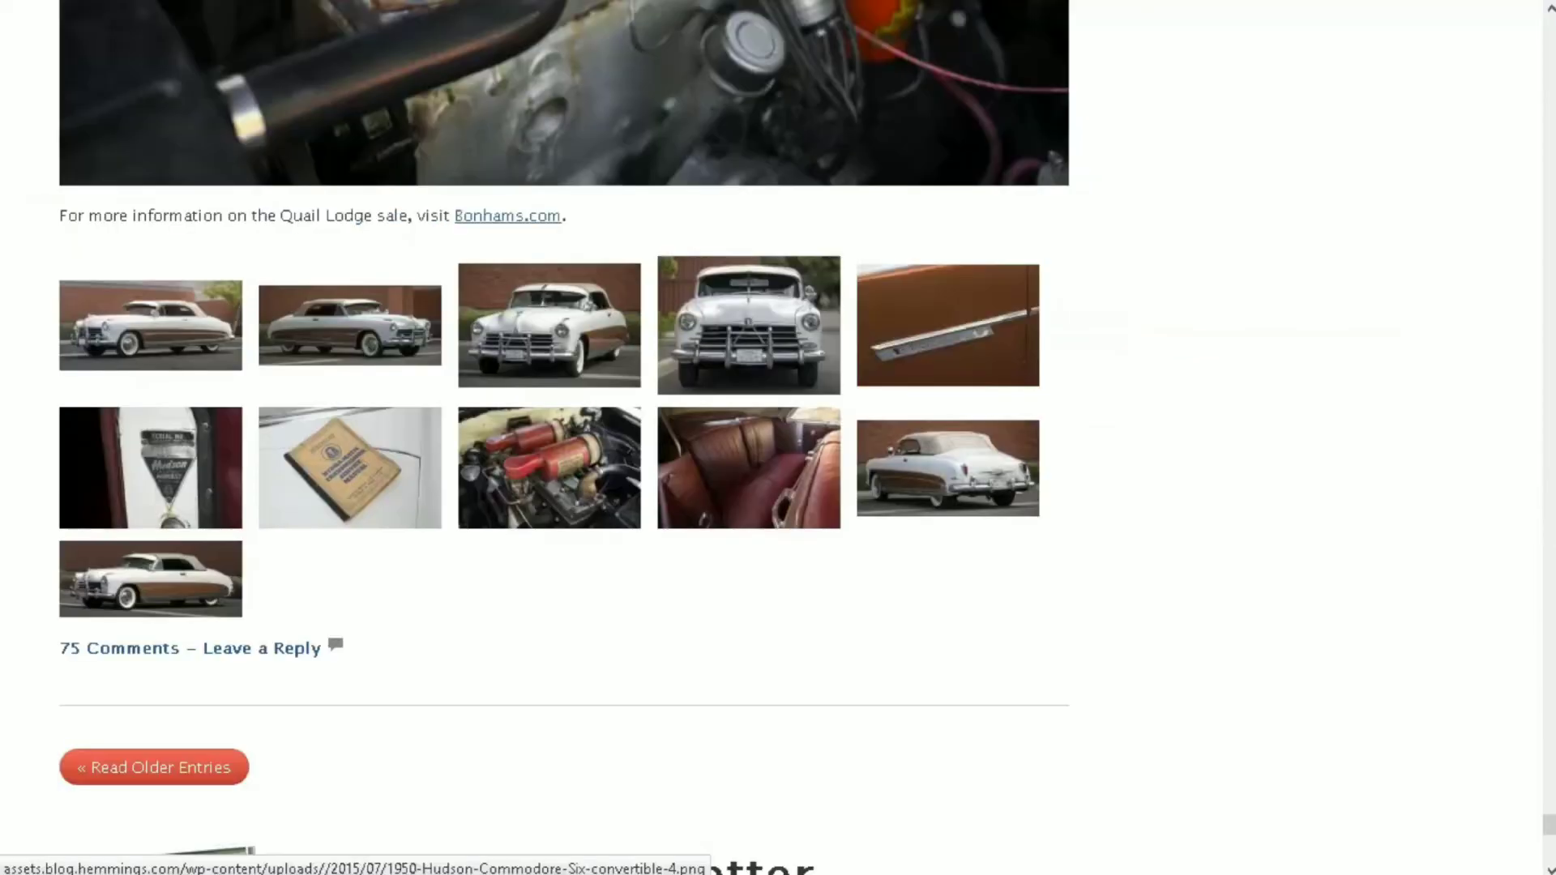
- Copy the address of the RSS feed link in the footer of the Hemmings blog page
scroll(261, 174, up, 2)
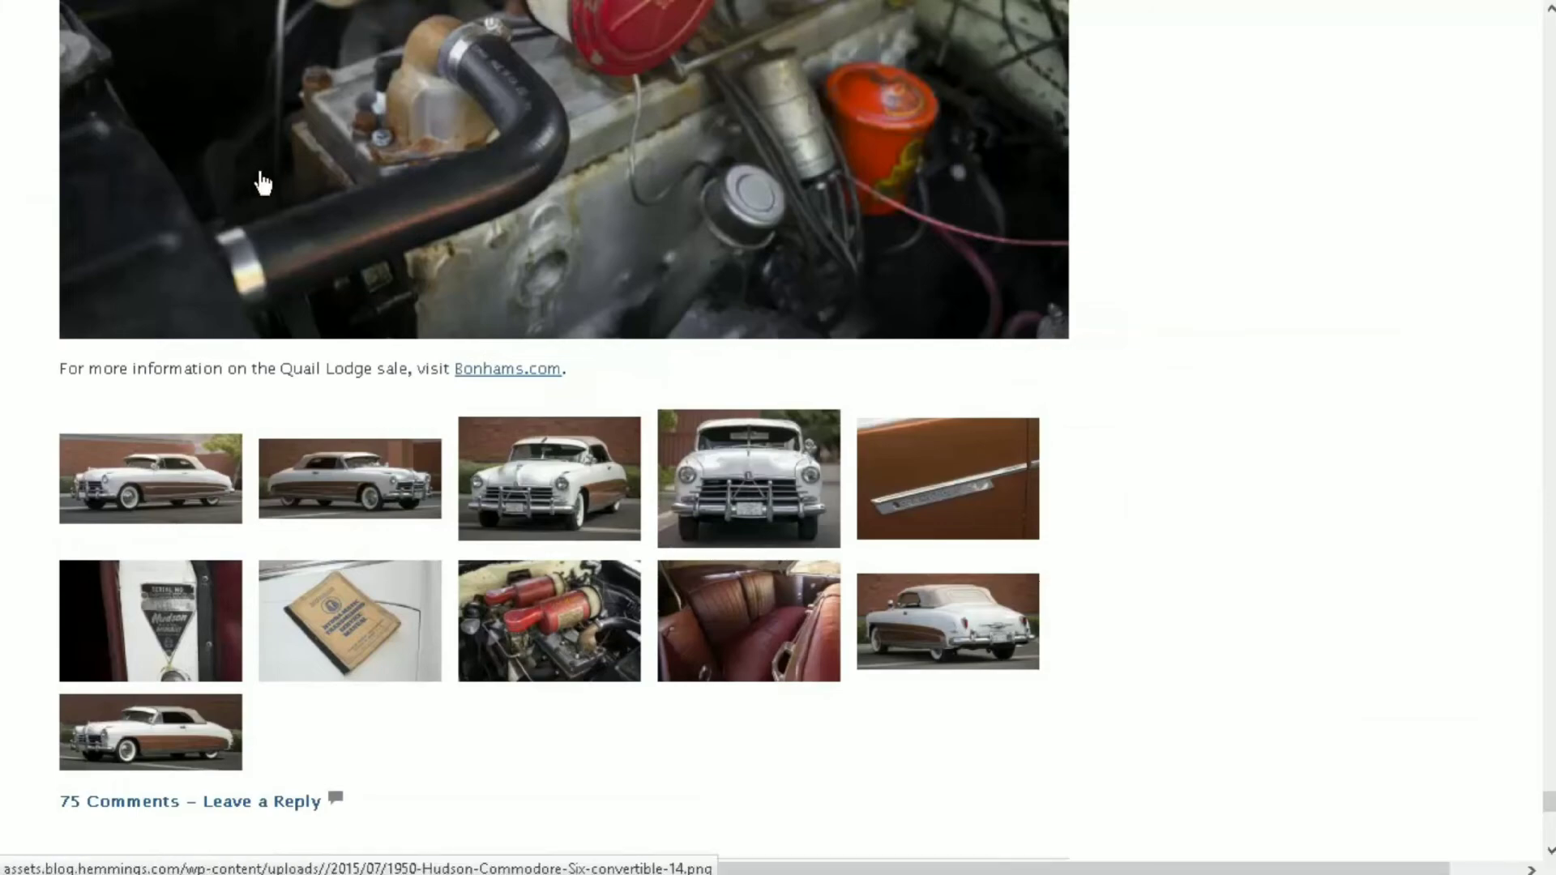
scroll(261, 183, down, 9)
scroll(208, 87, down, 6)
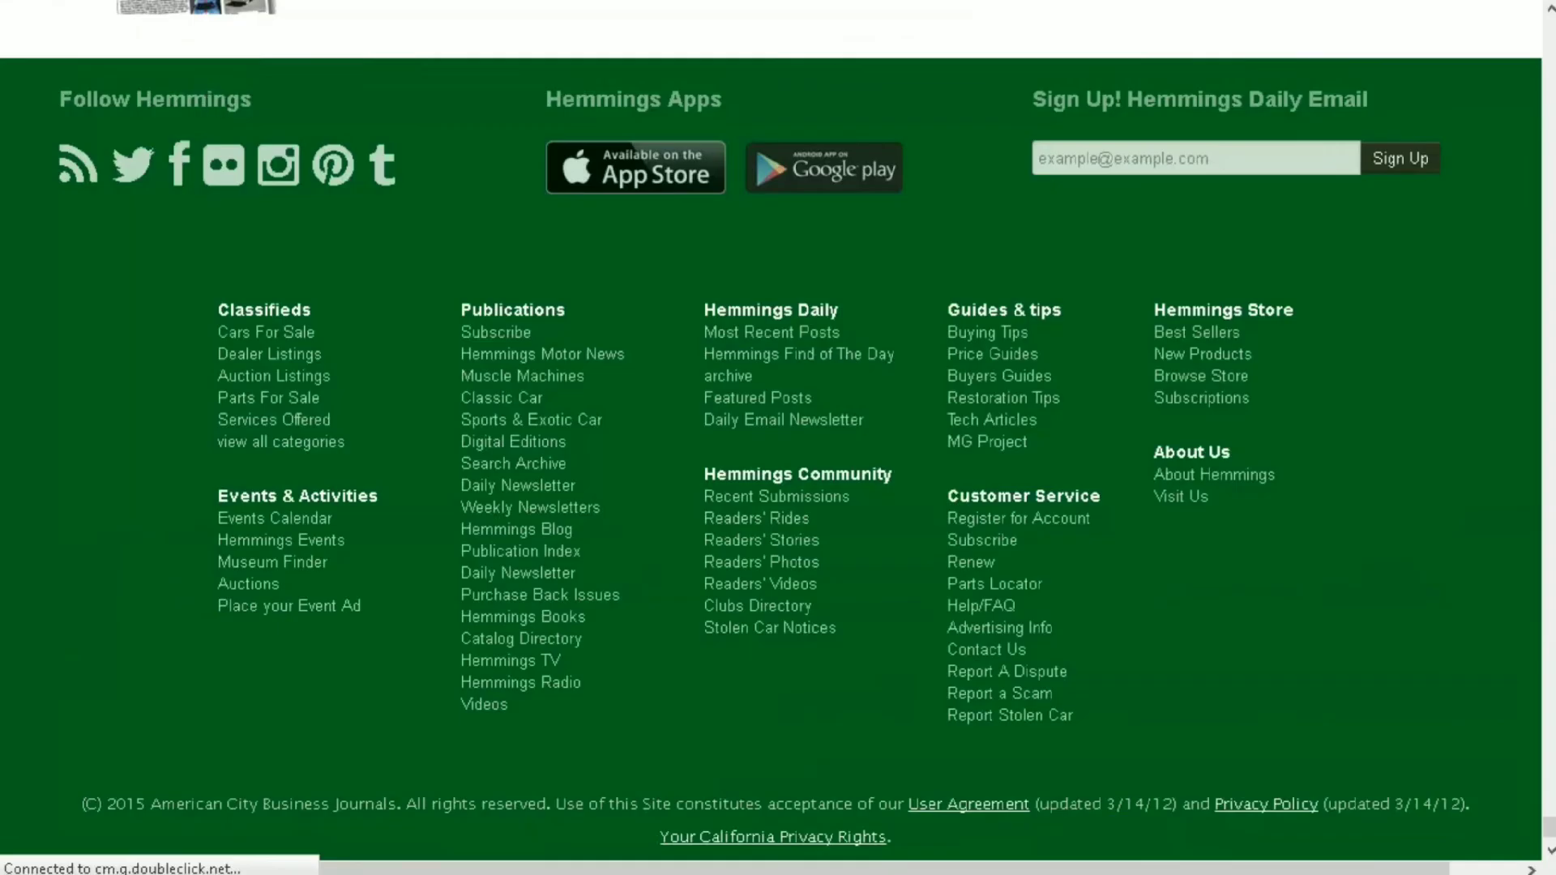
scroll(219, 157, down, 2)
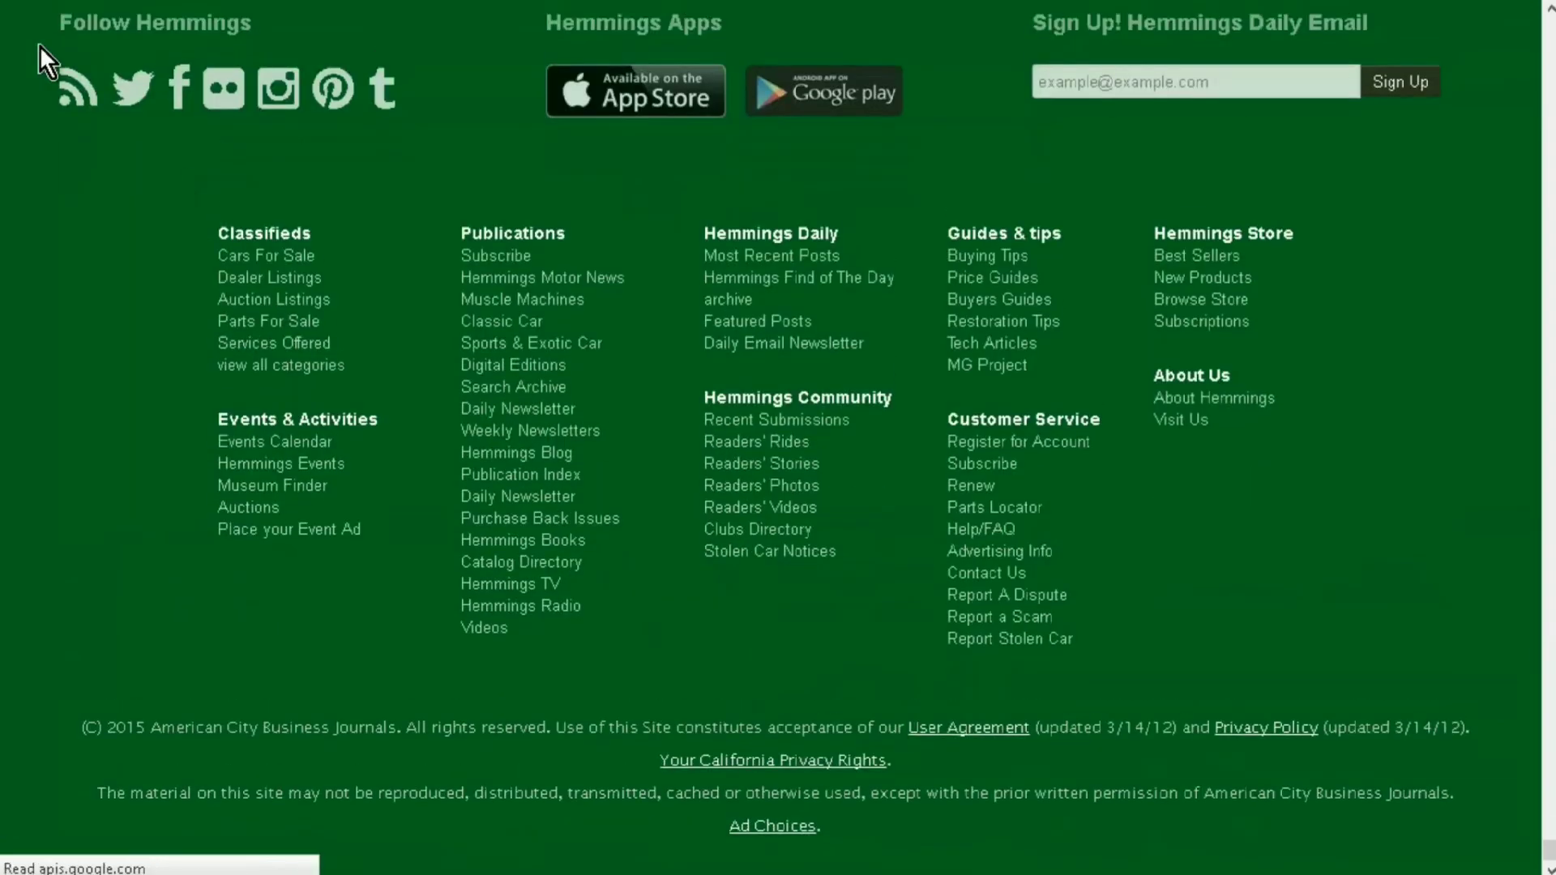
right_click(68, 89)
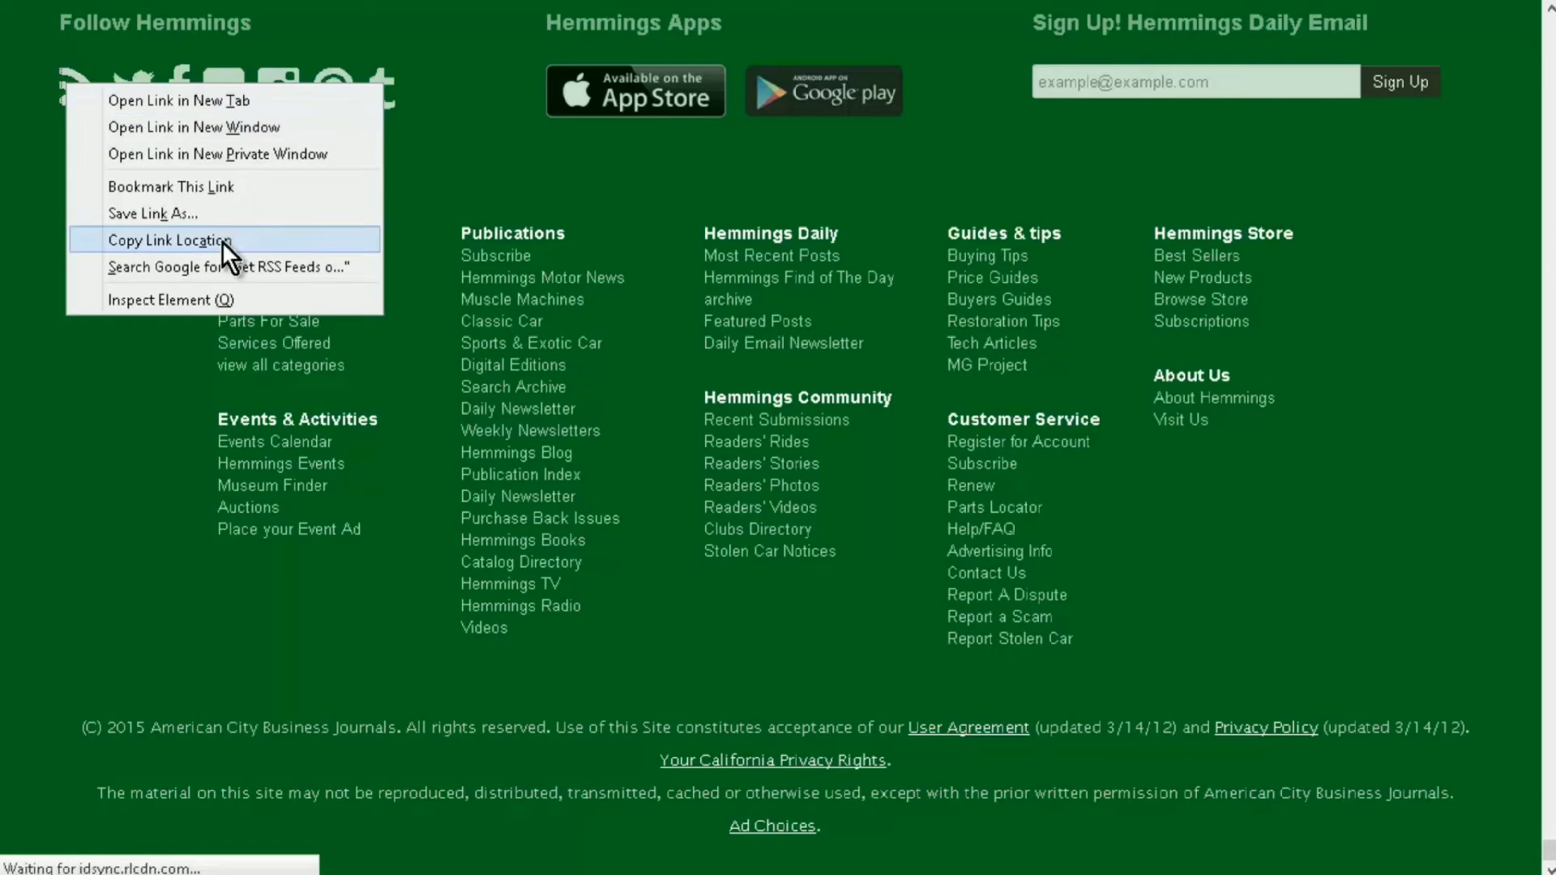
click(207, 173)
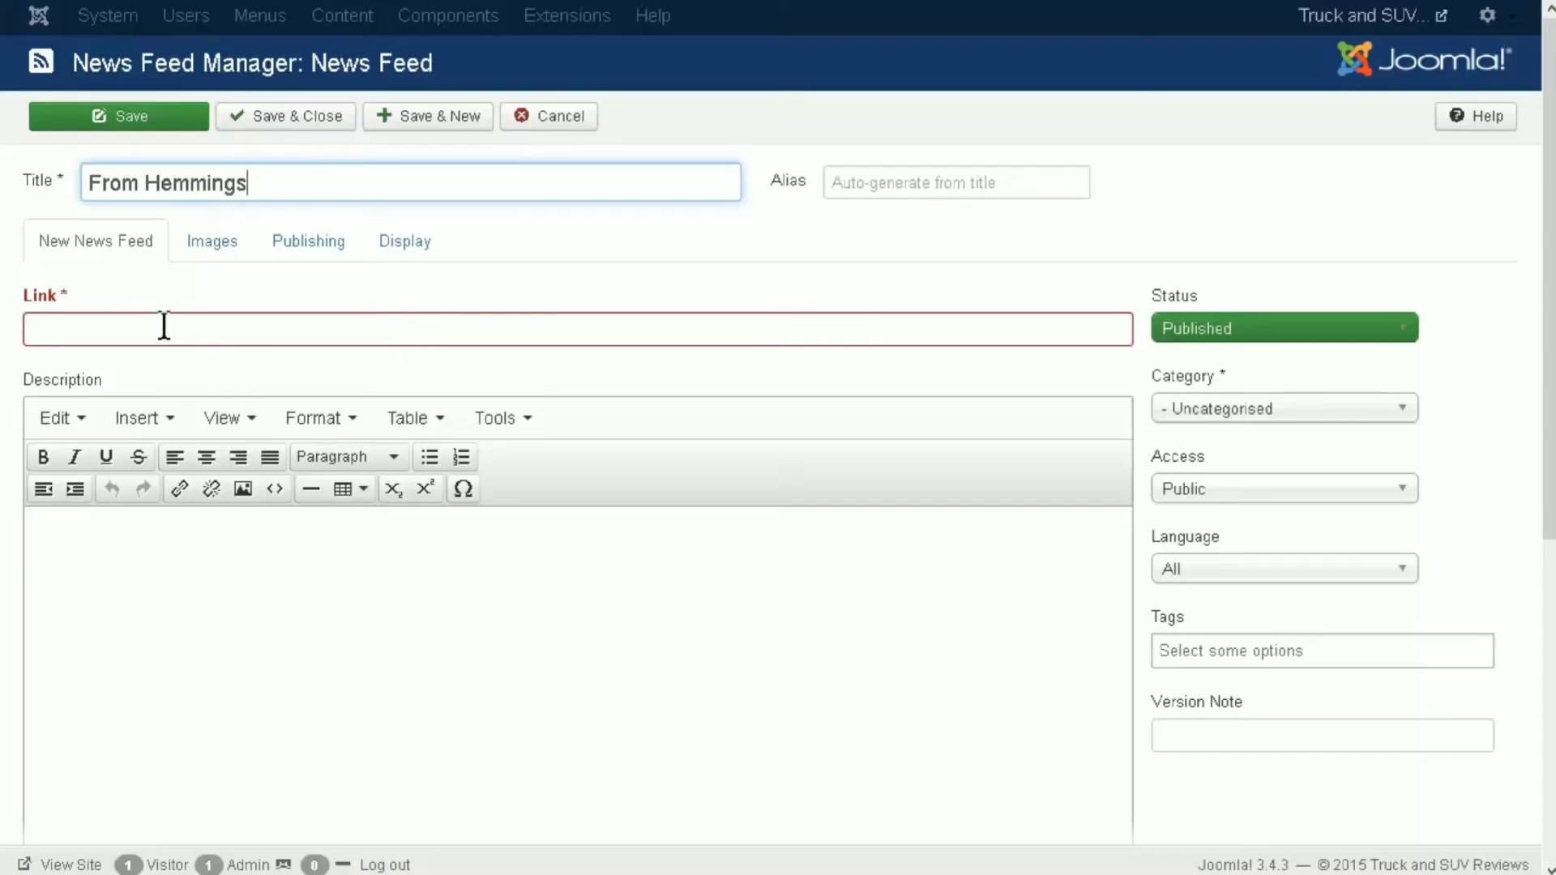
click(164, 326)
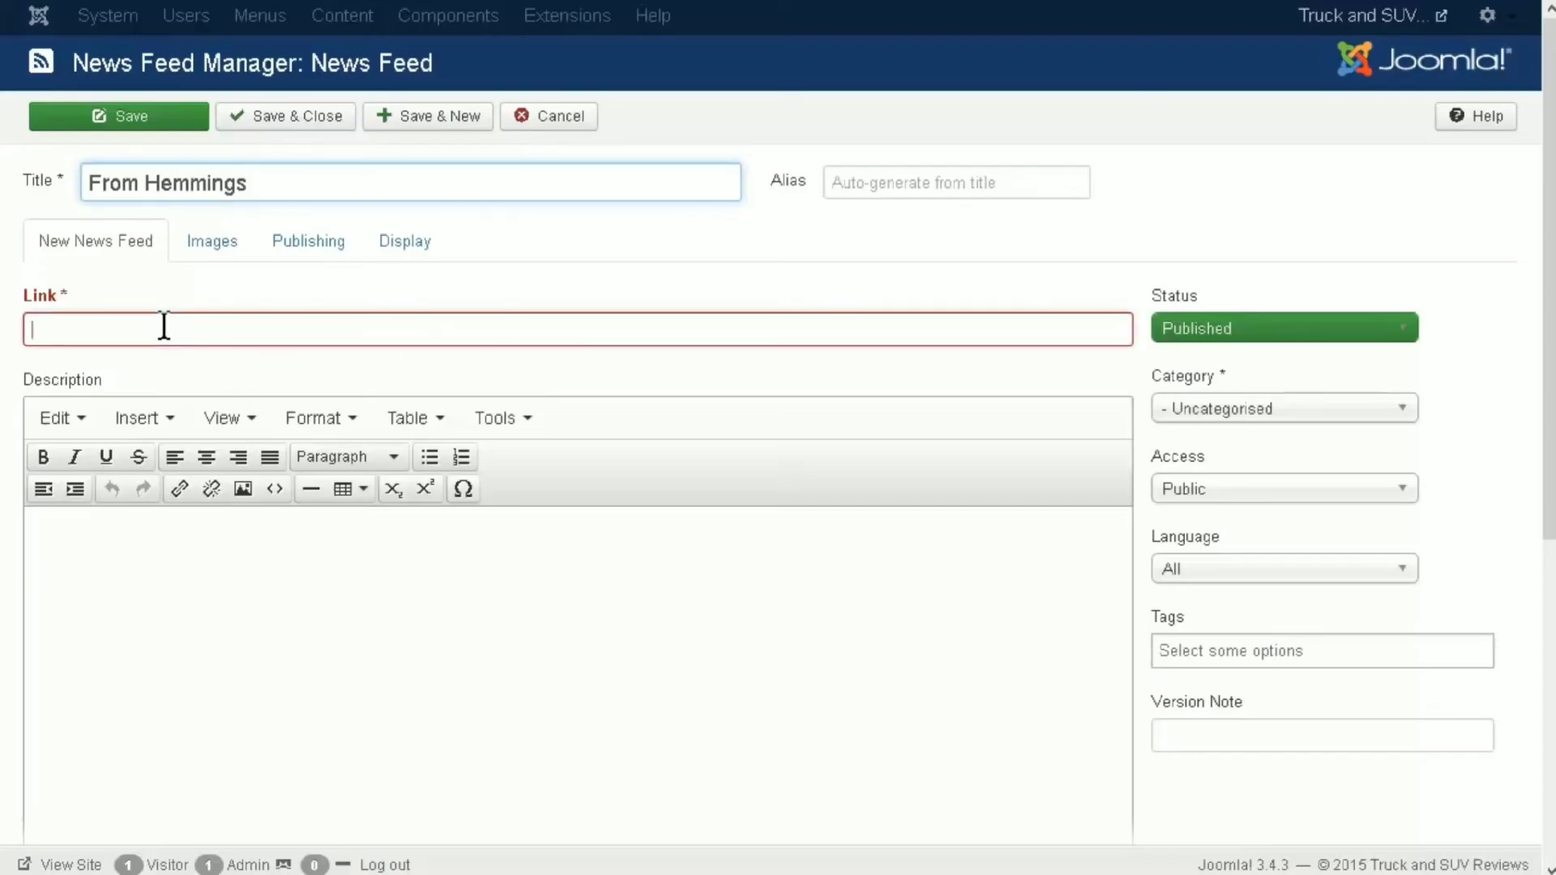
right_click(164, 327)
click(247, 436)
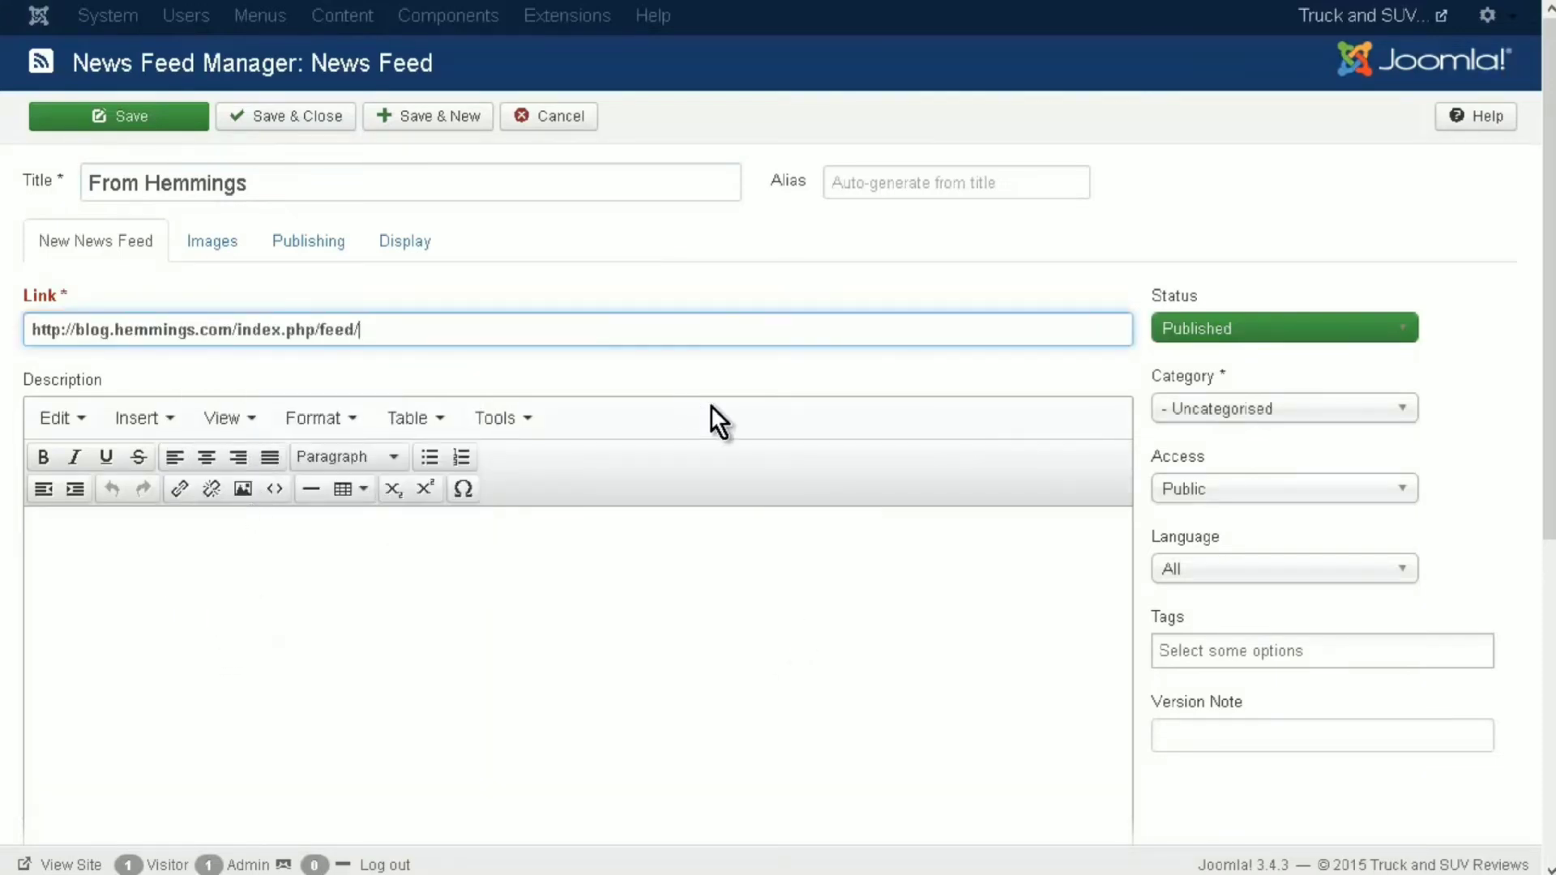
click(1408, 413)
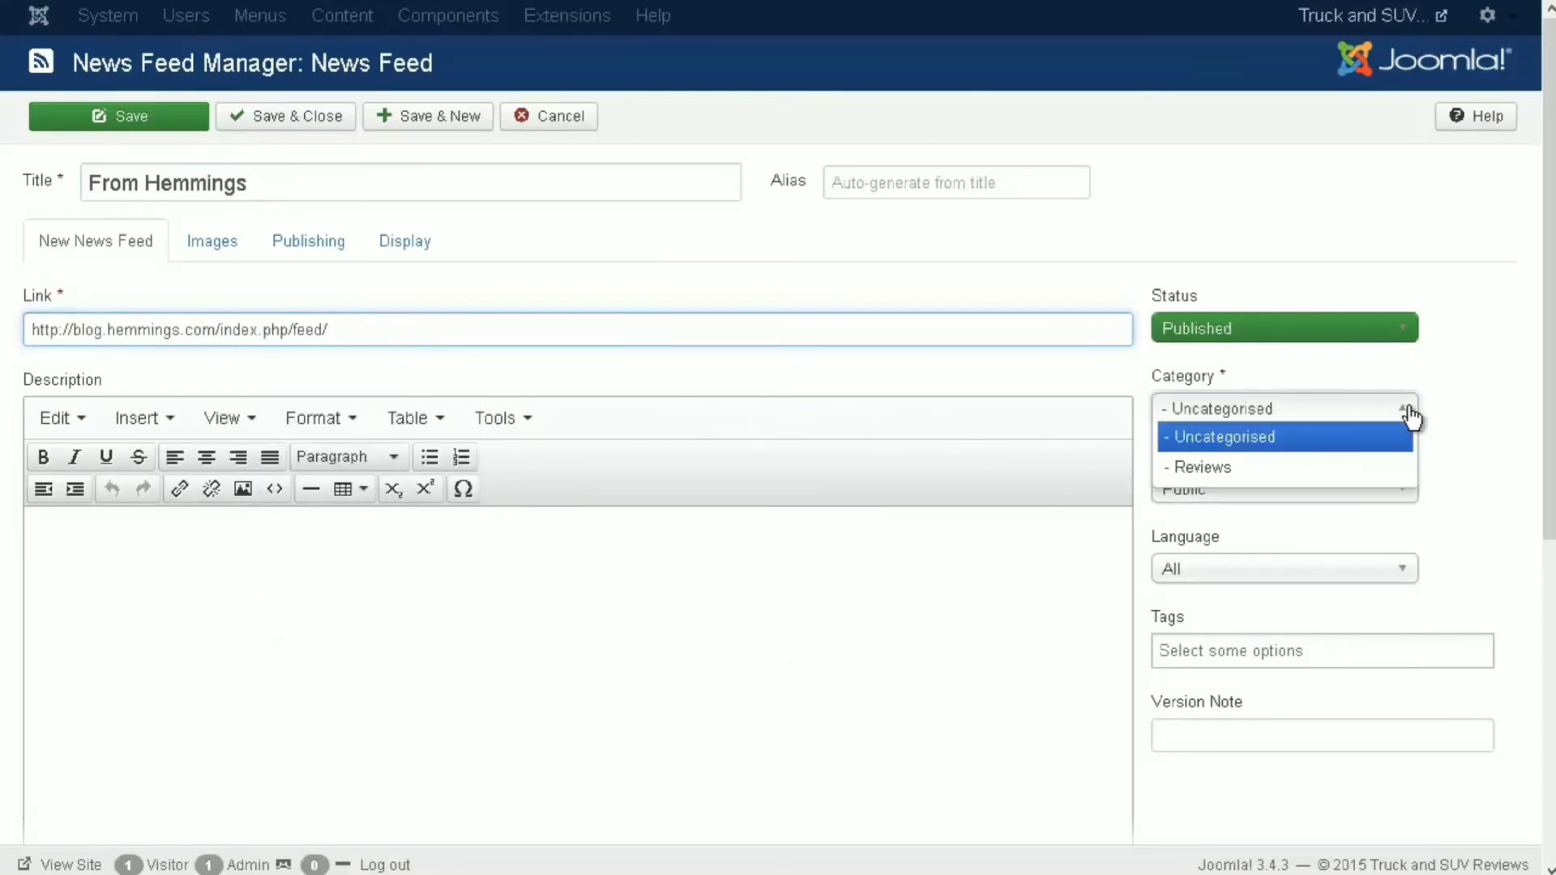
click(1337, 468)
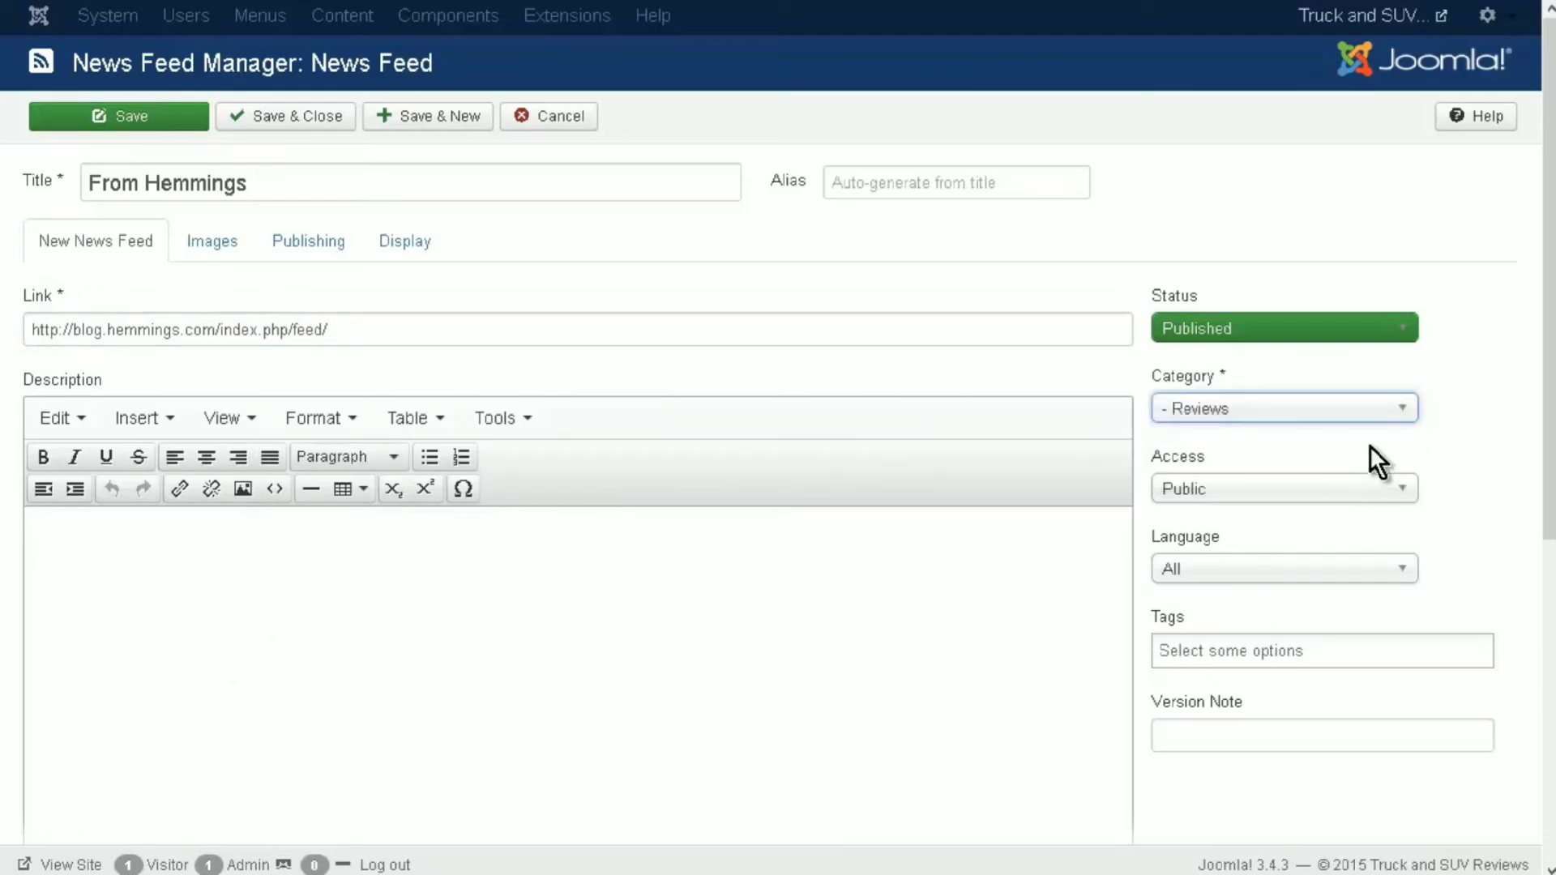
click(1502, 397)
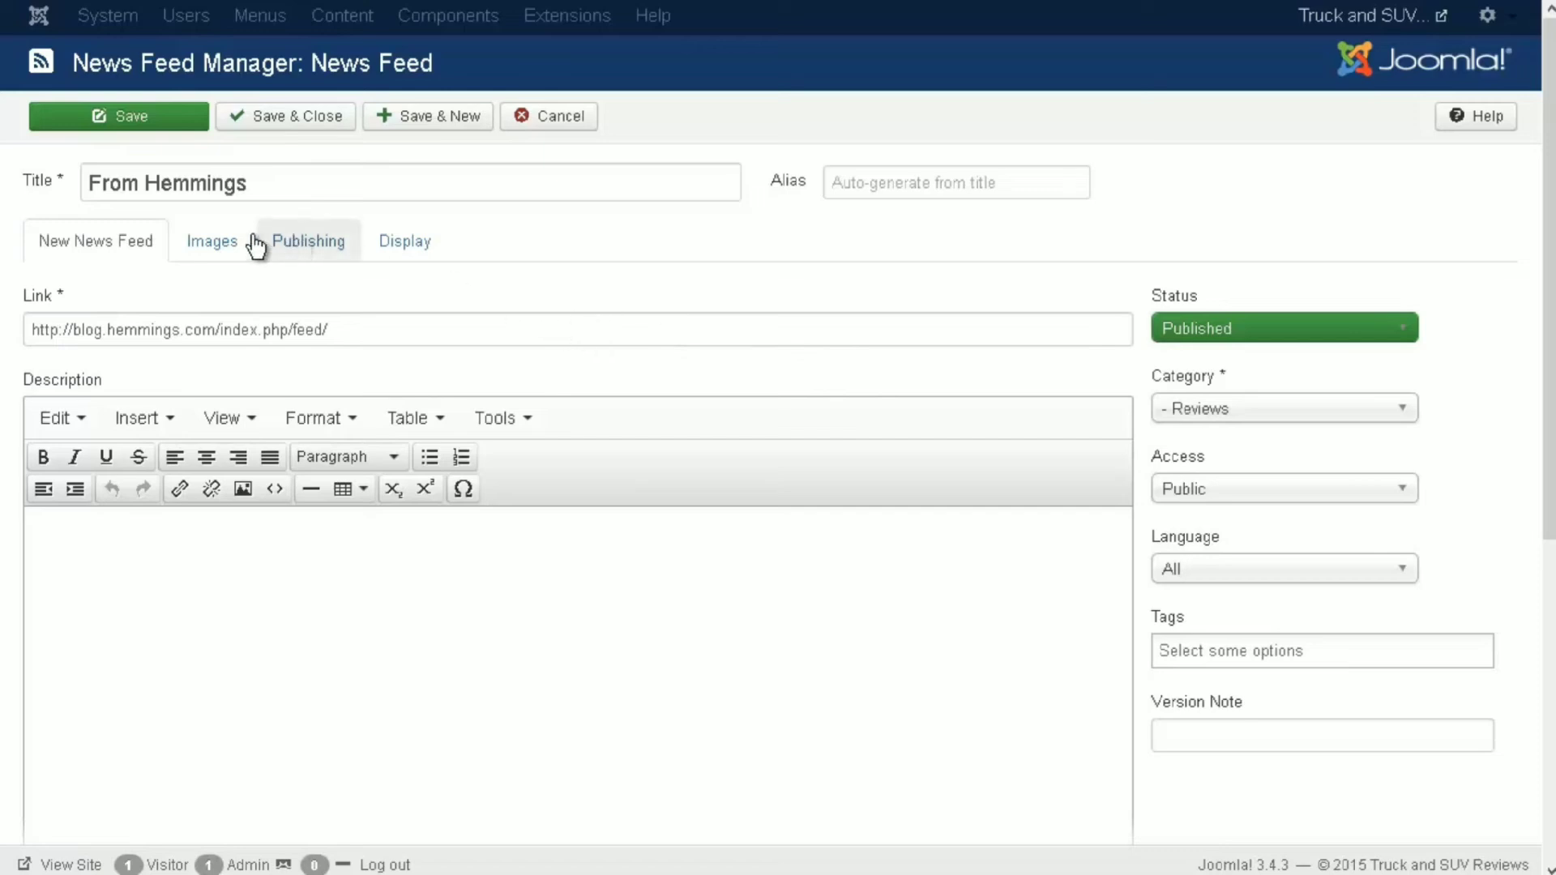
- Review the feed's image, publishing and display settings, and save and close the From Hemmings feed
click(201, 253)
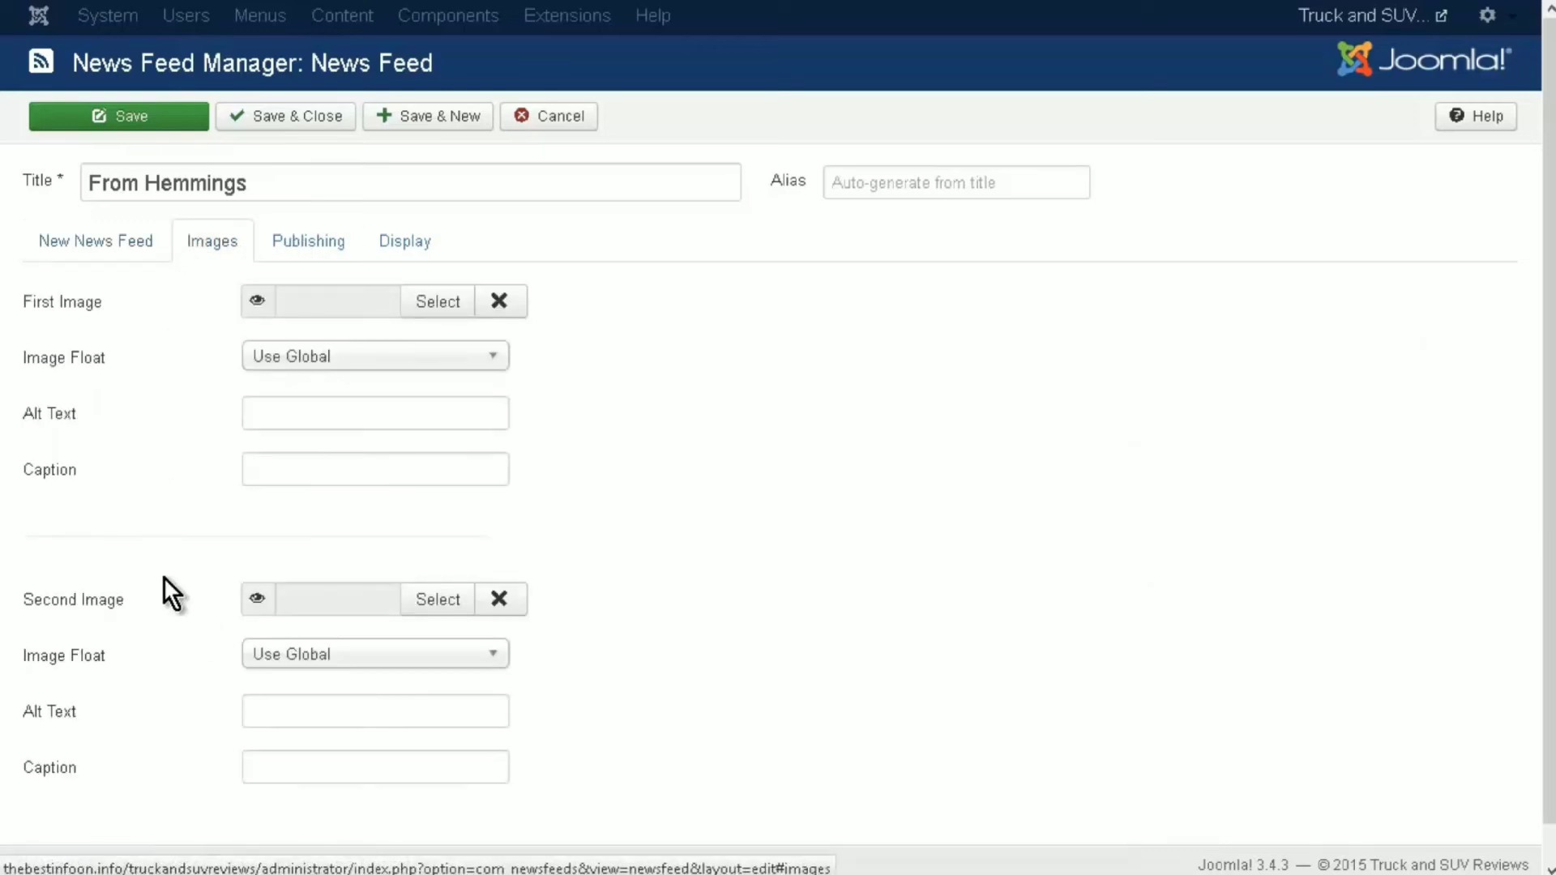
scroll(164, 577, down, 1)
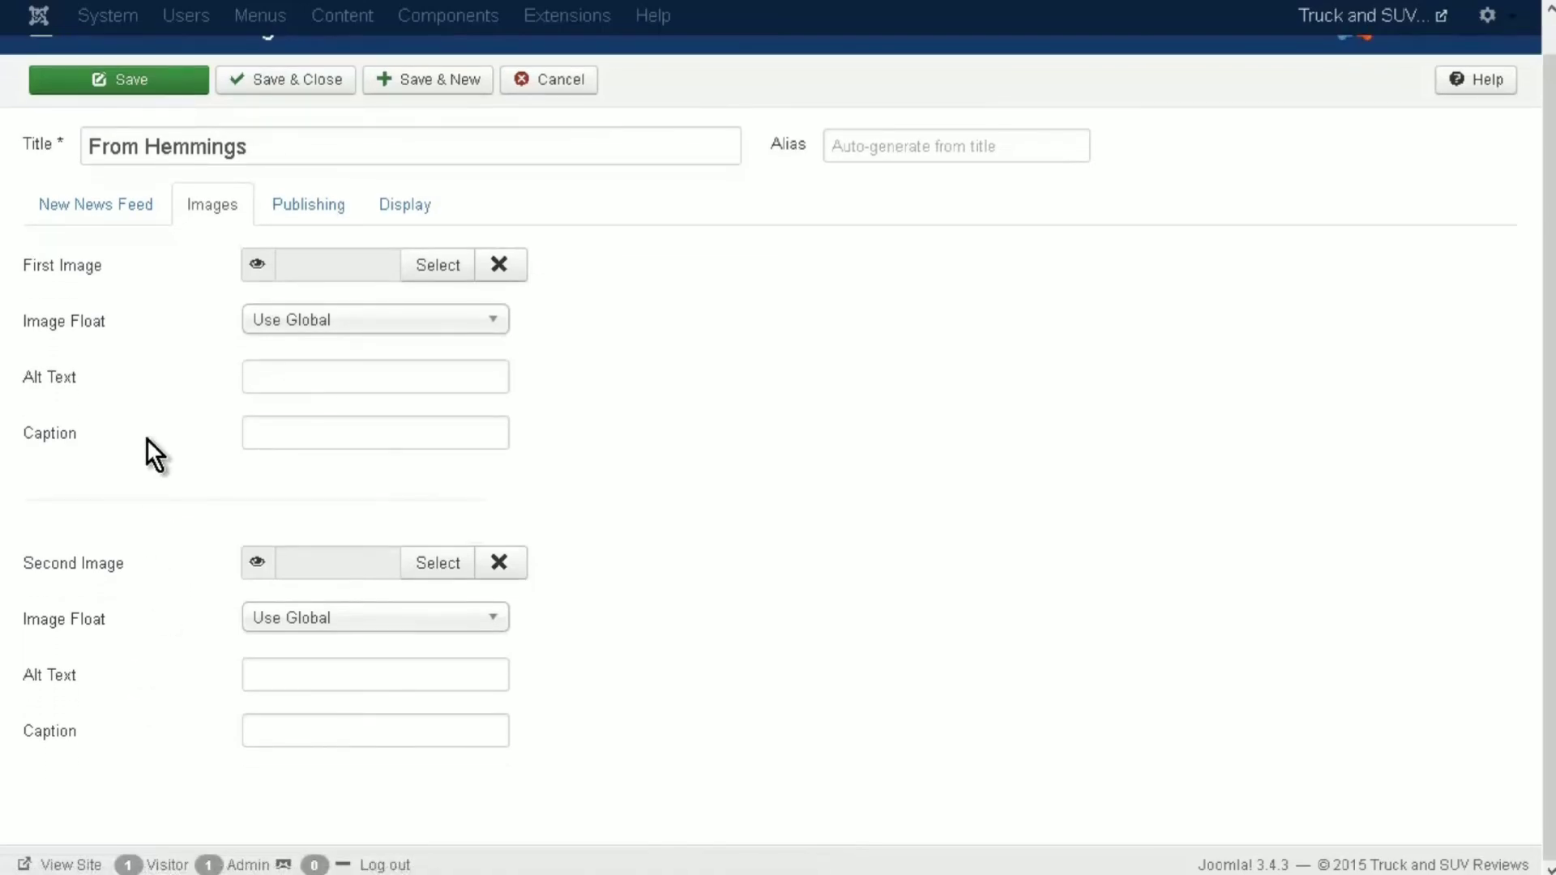
scroll(148, 441, up, 1)
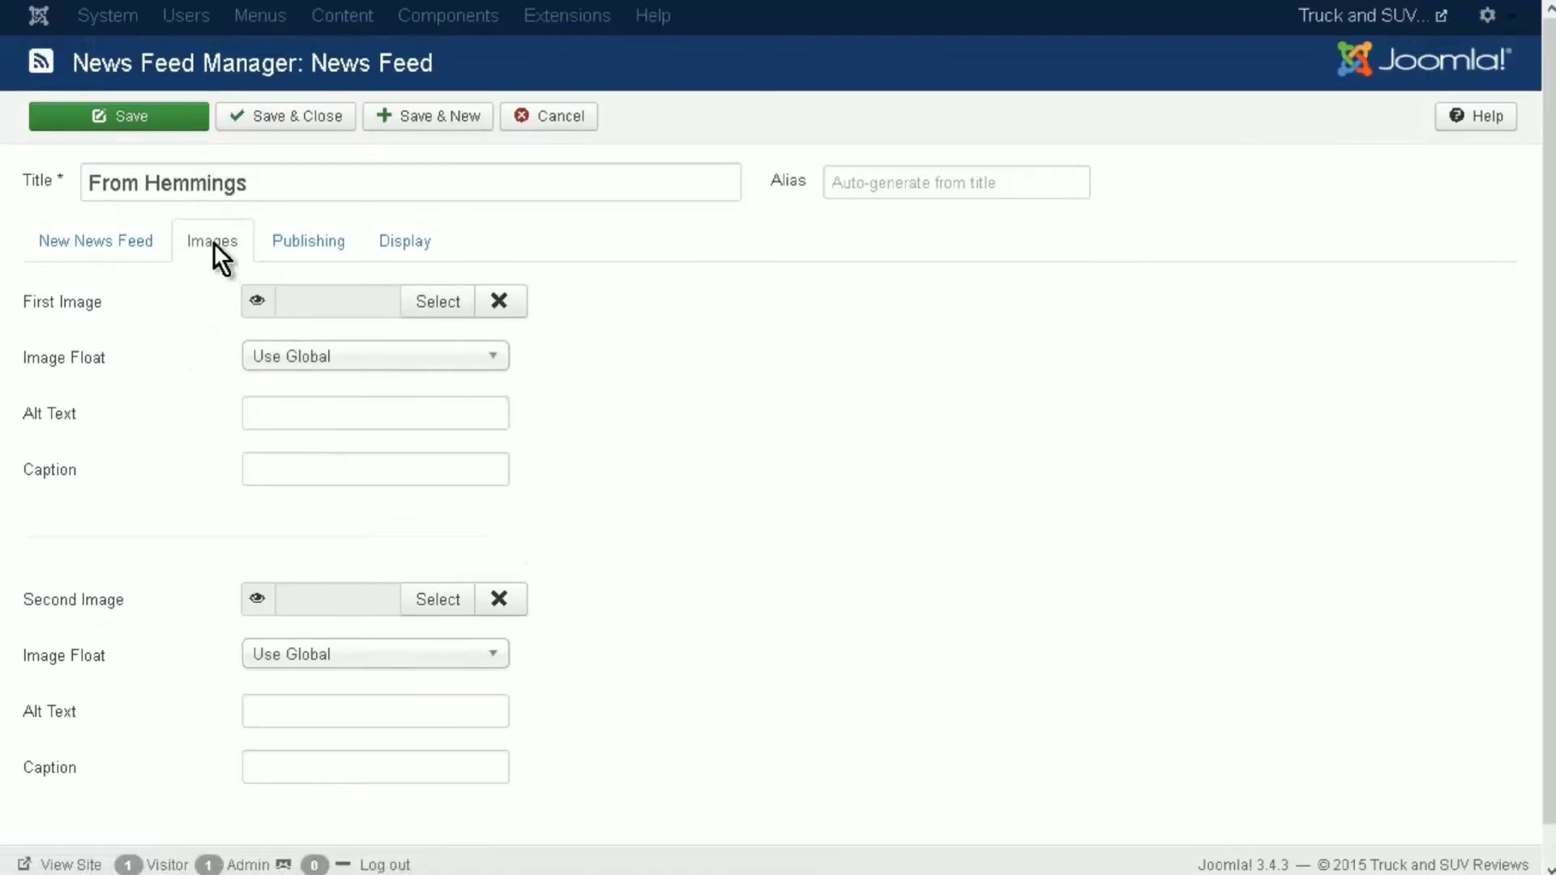
click(290, 241)
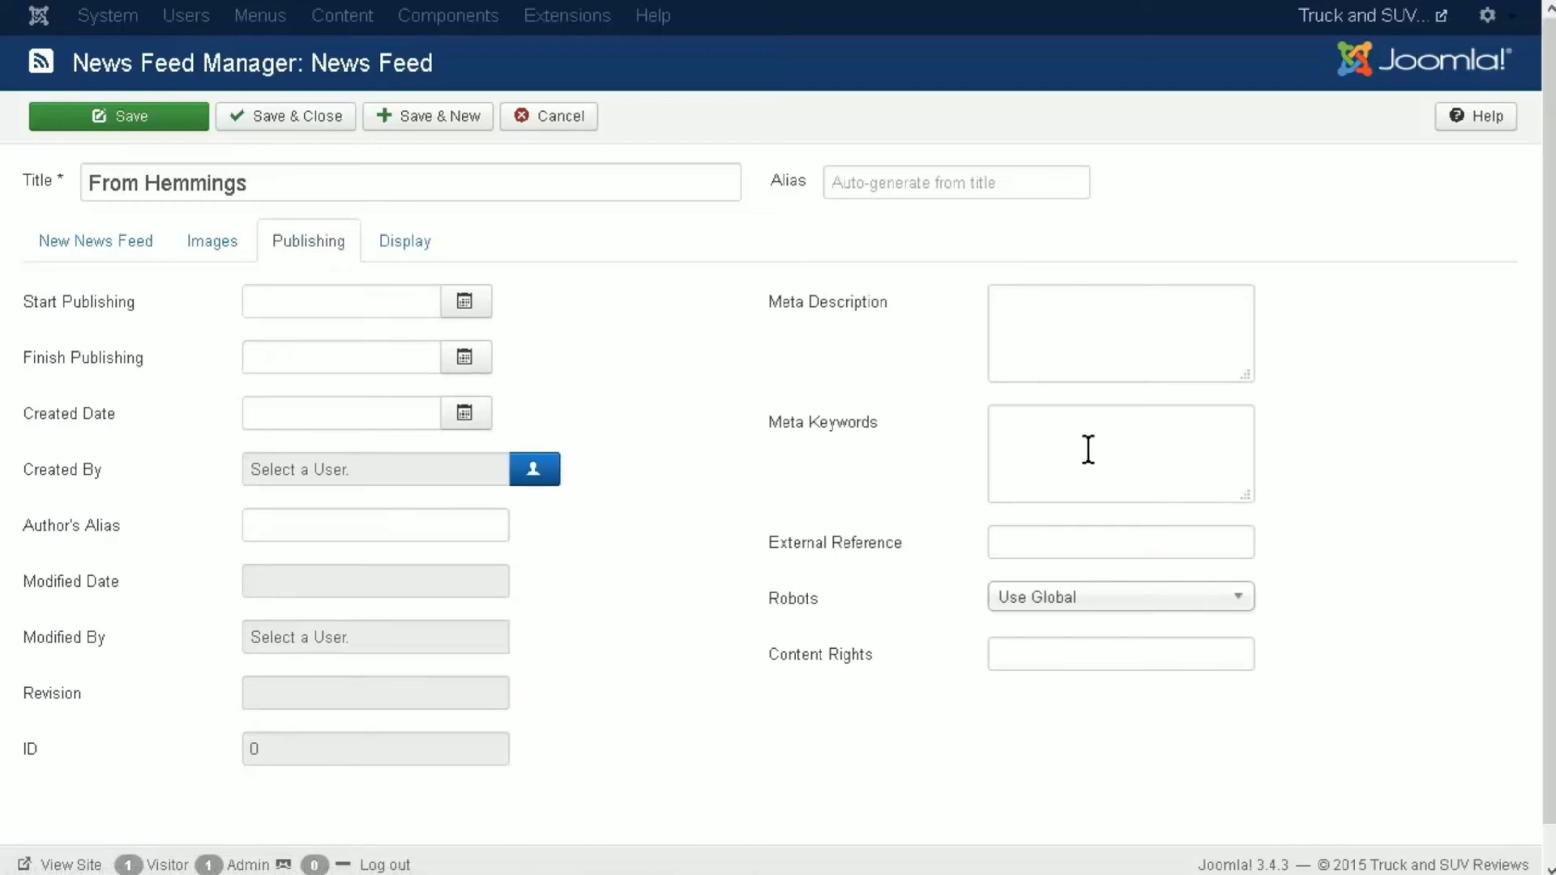
click(405, 241)
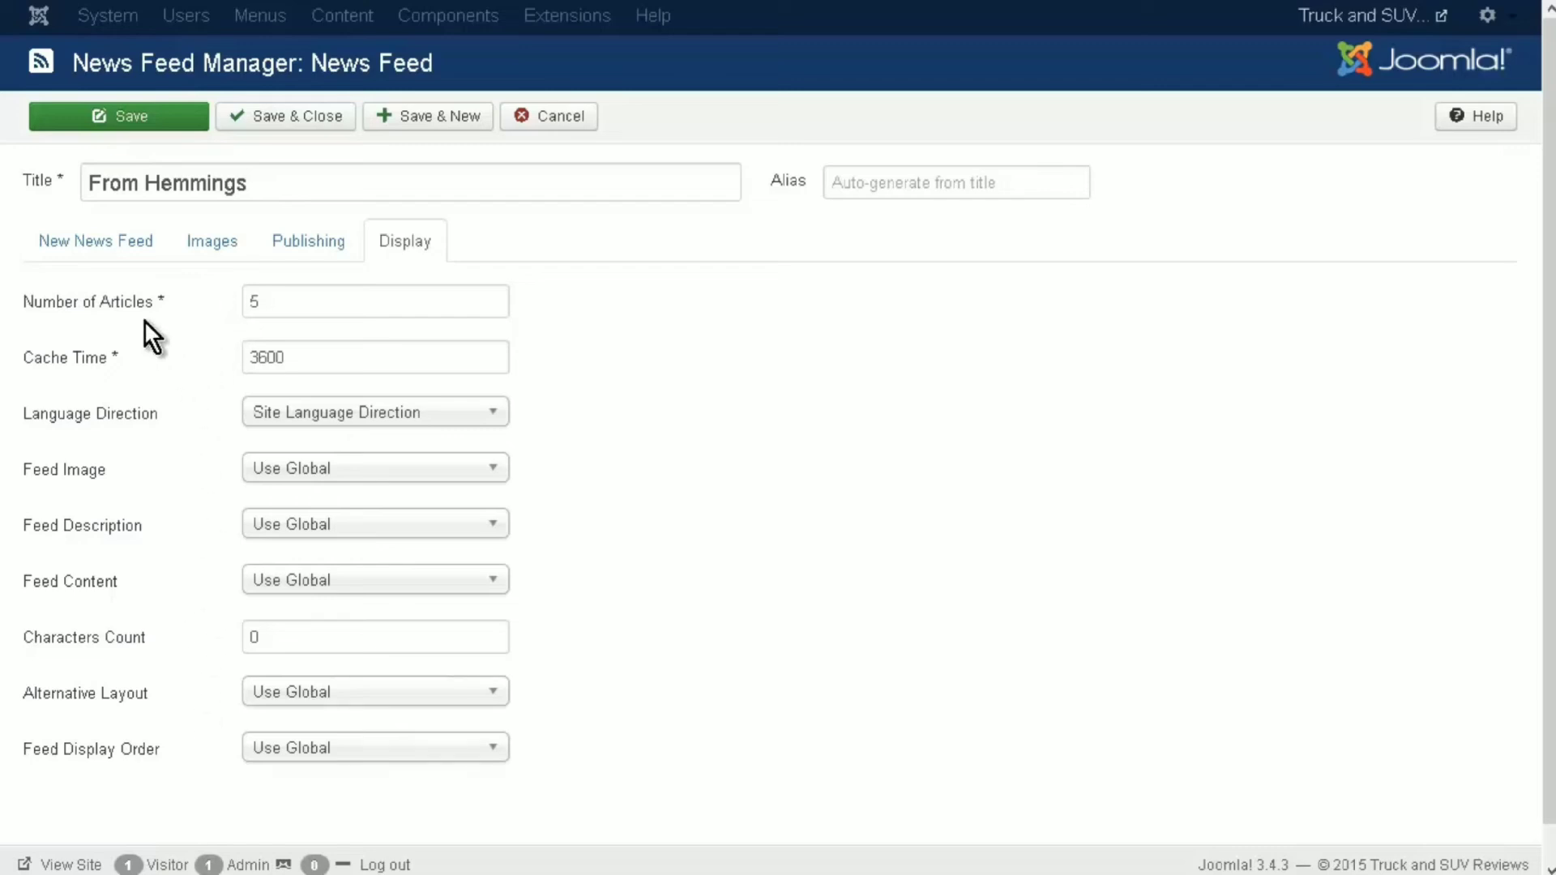
click(111, 119)
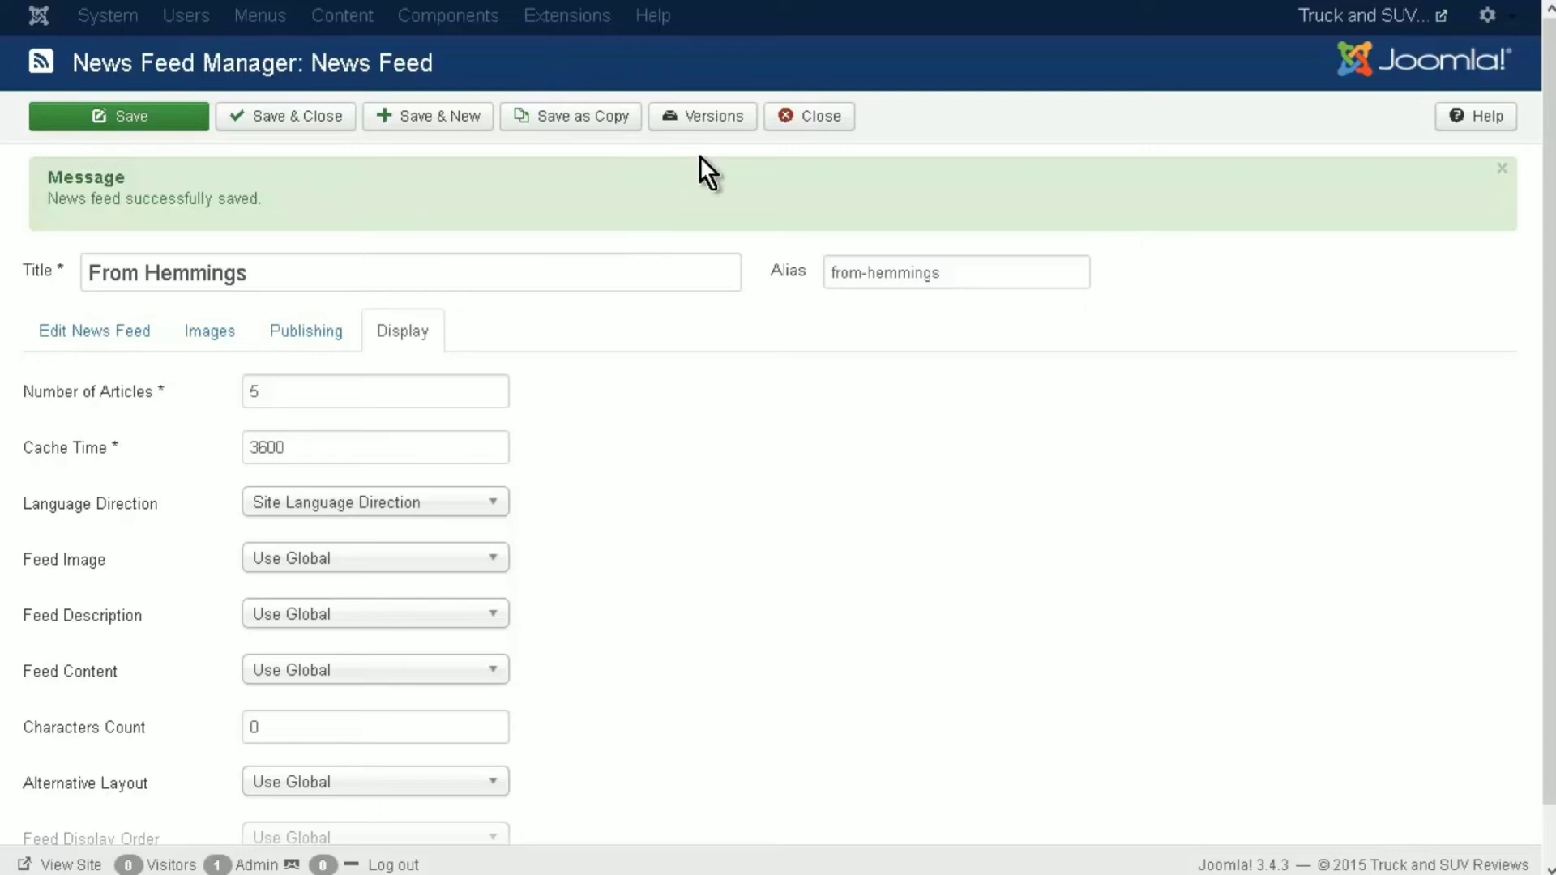
click(820, 117)
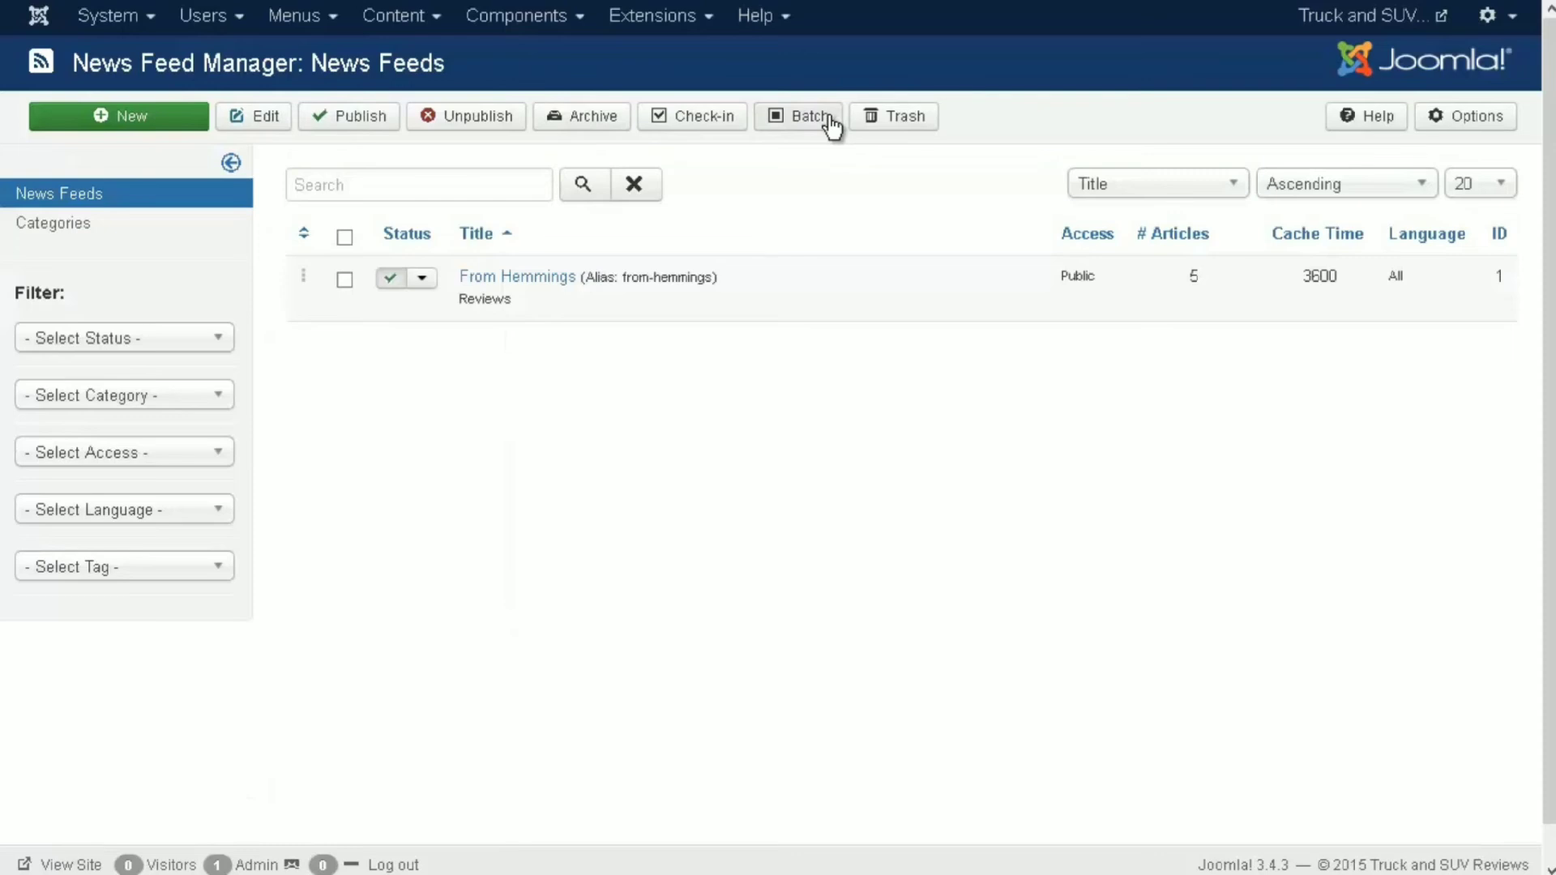
- Add a new item to the Main Menu with the type List All News Feed Categories
click(327, 17)
mouse_move(322, 145)
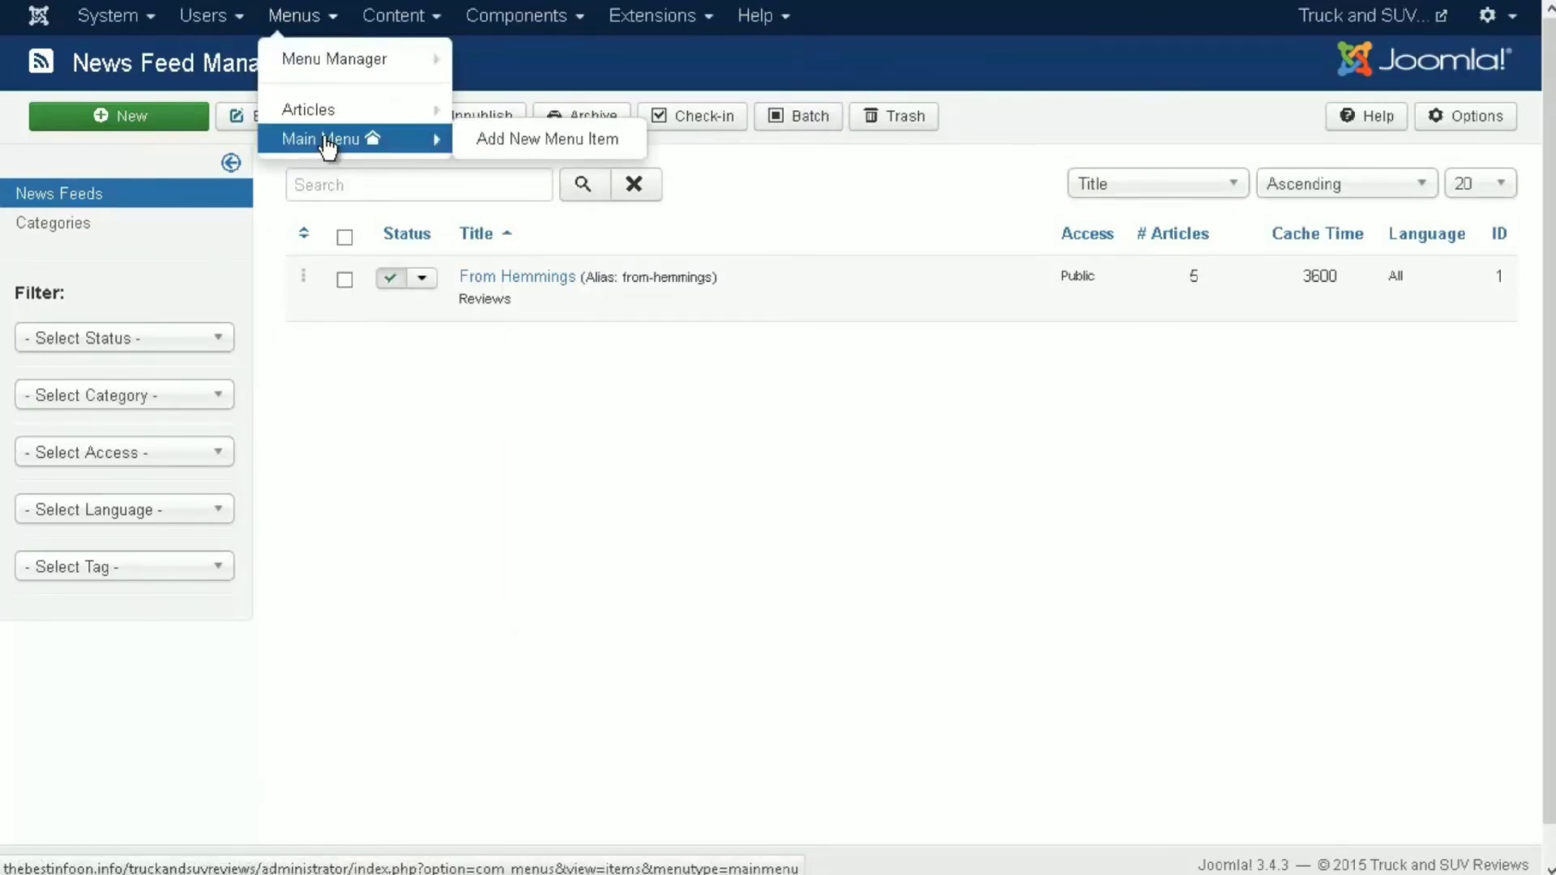
click(498, 148)
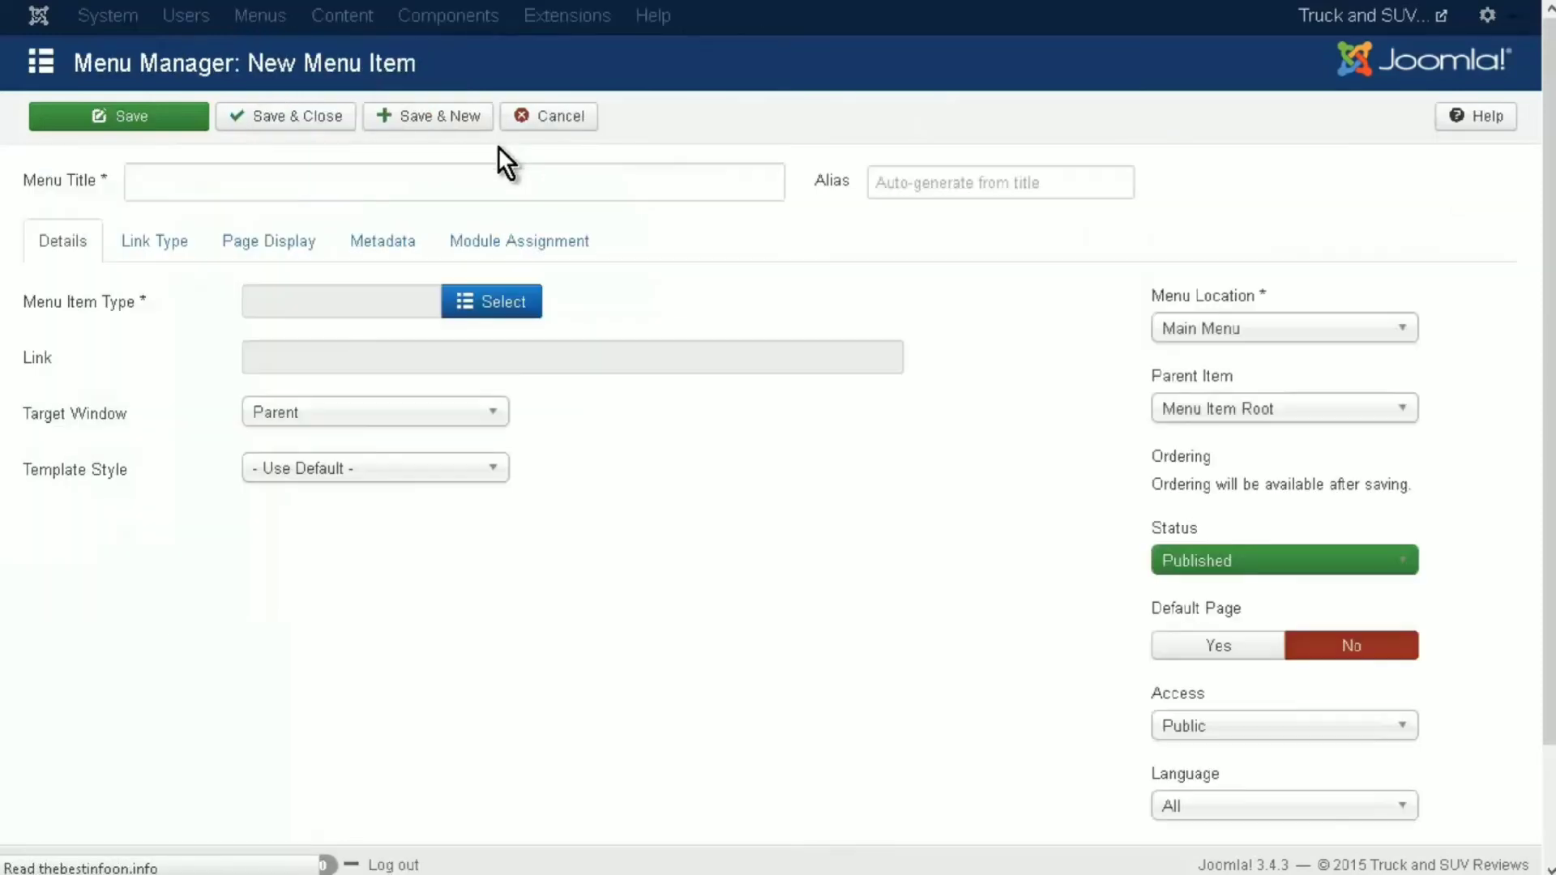
click(503, 294)
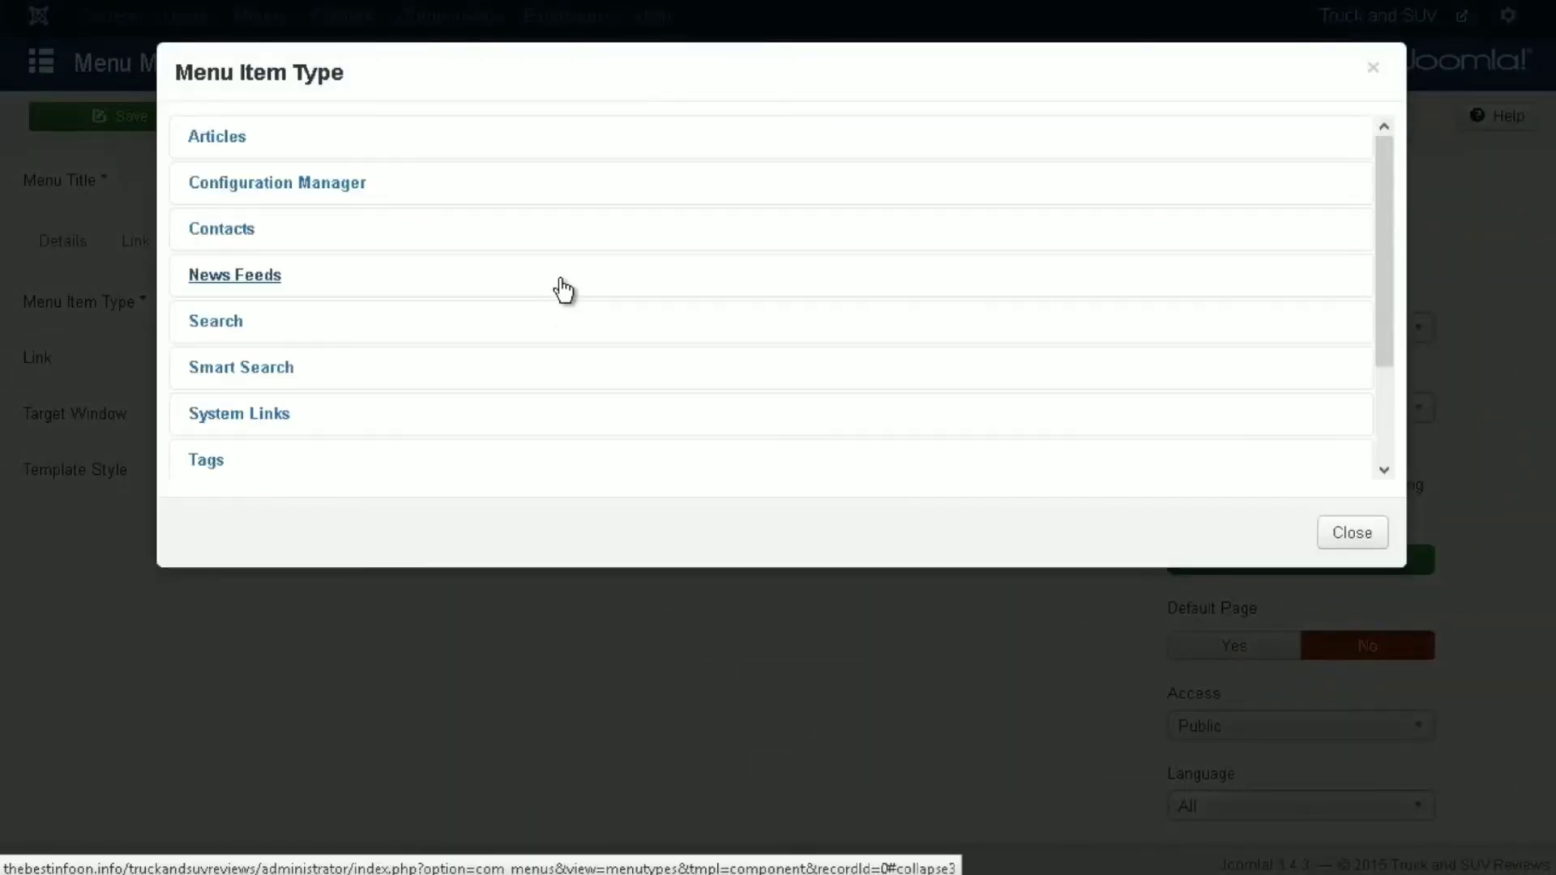
click(239, 283)
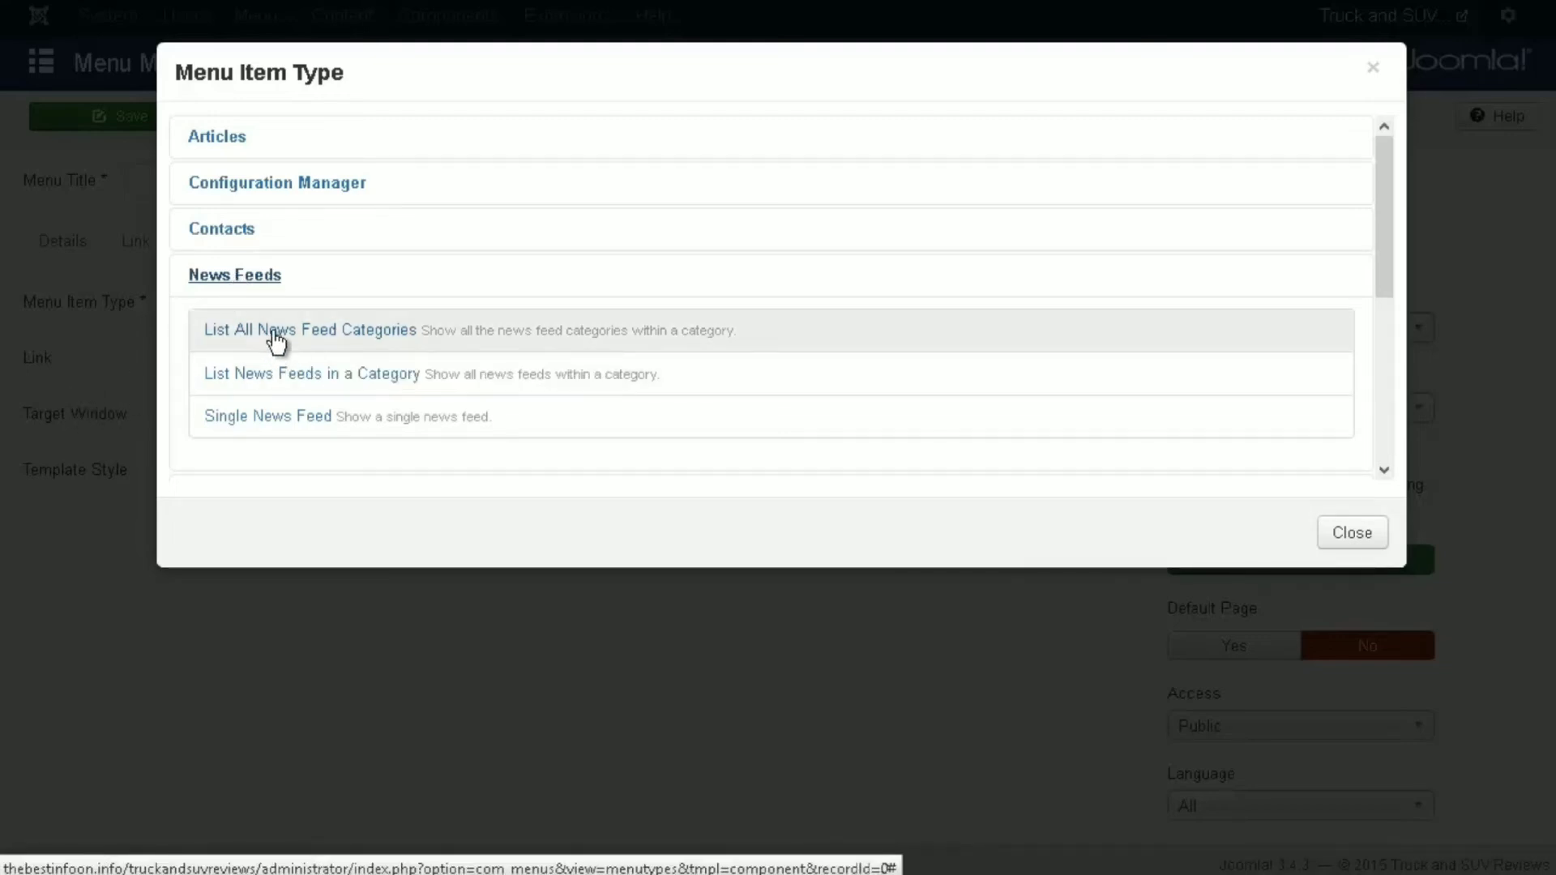
click(297, 353)
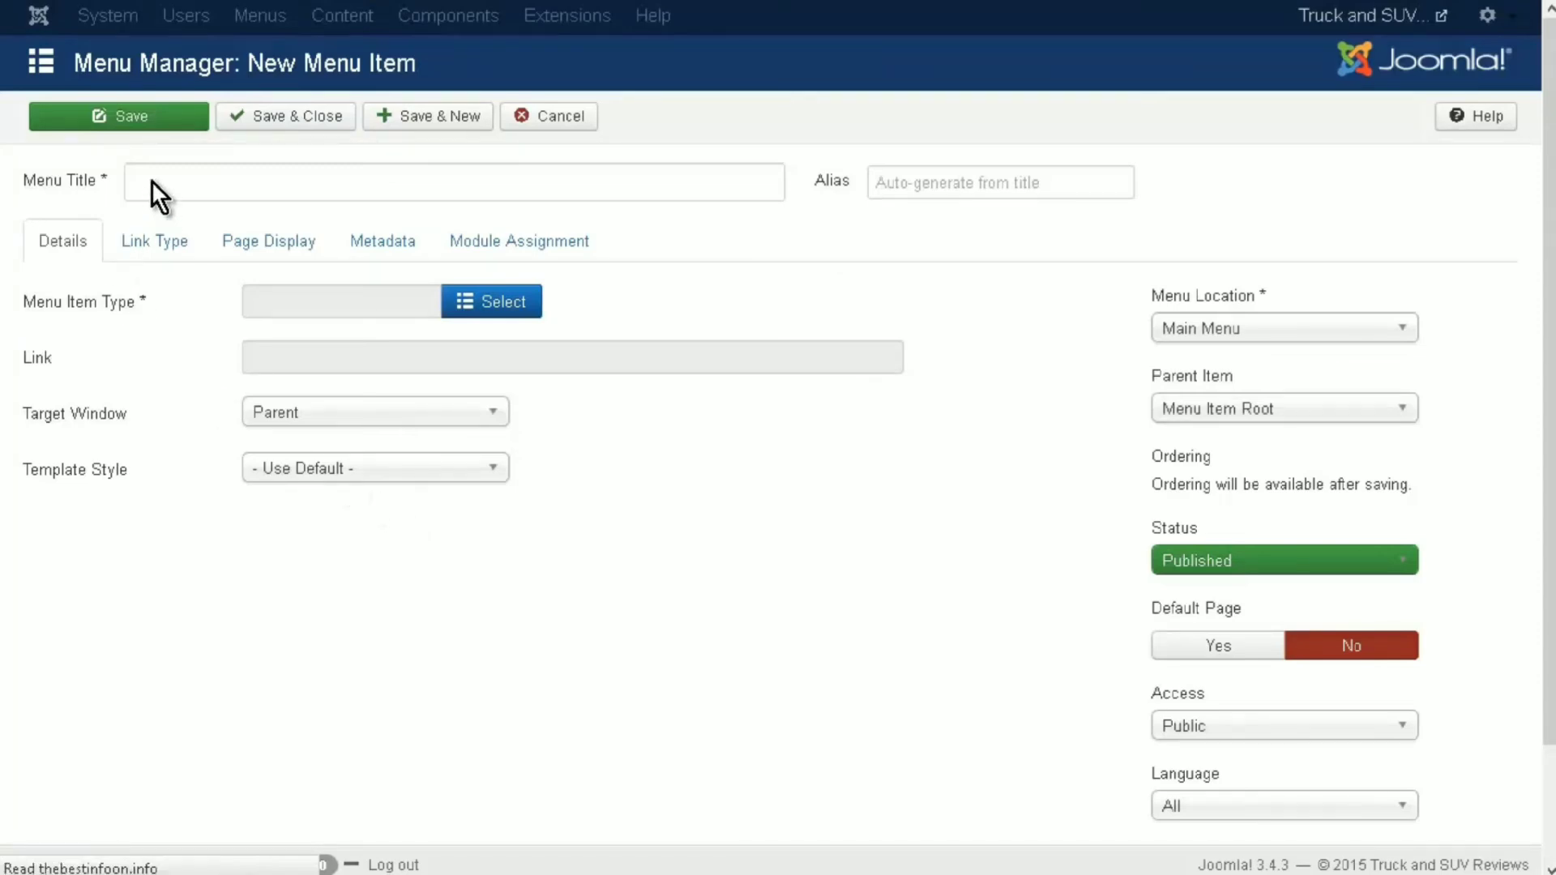
- Title the new menu item News Feeds, and save and close it
click(193, 183)
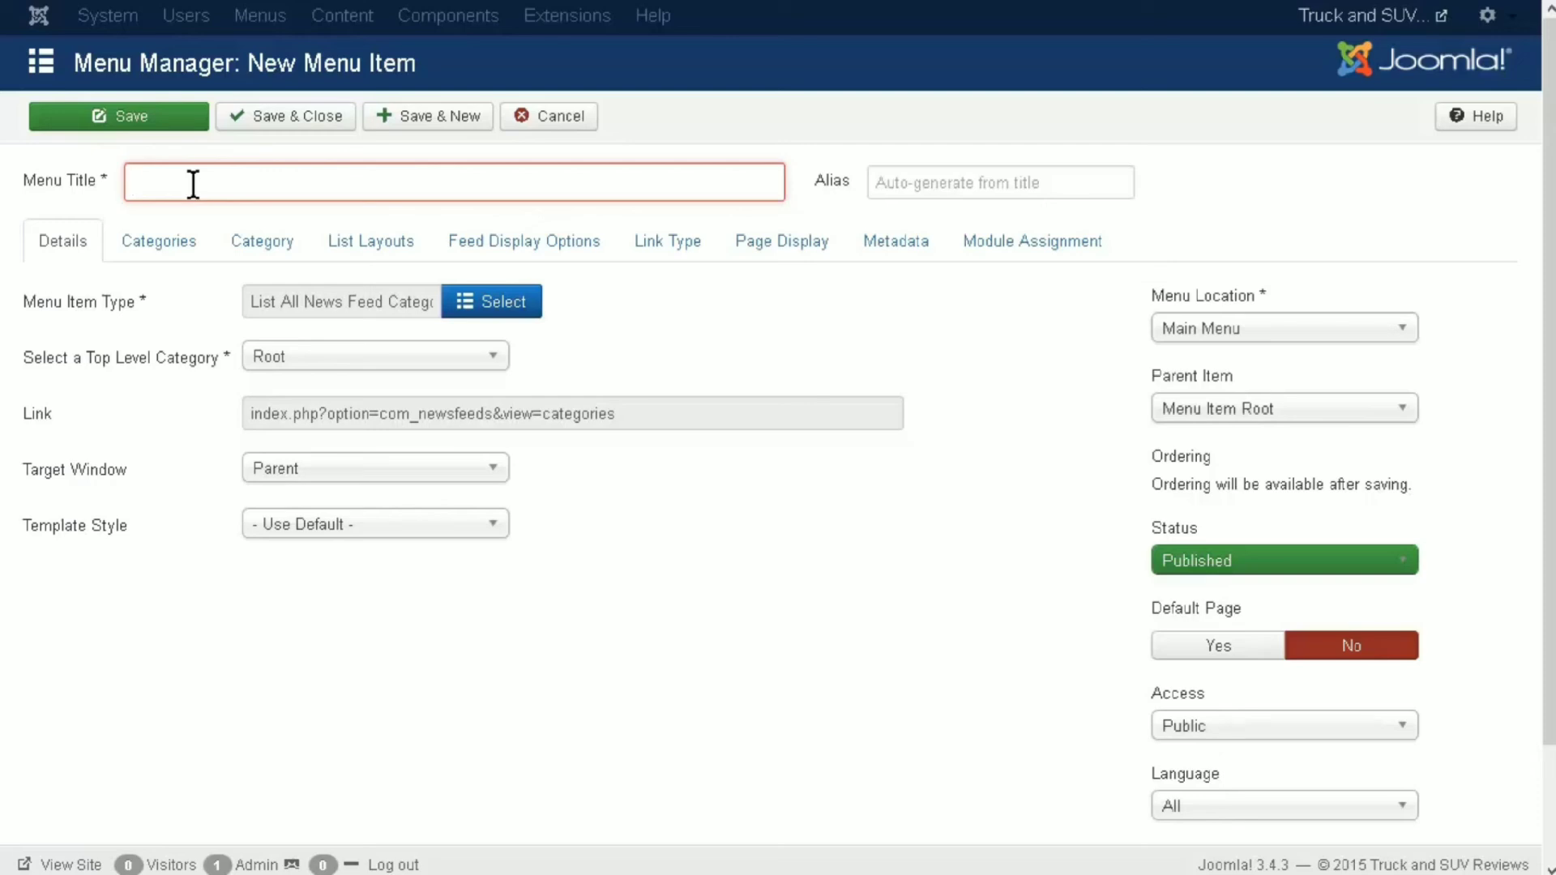
text(Ne)
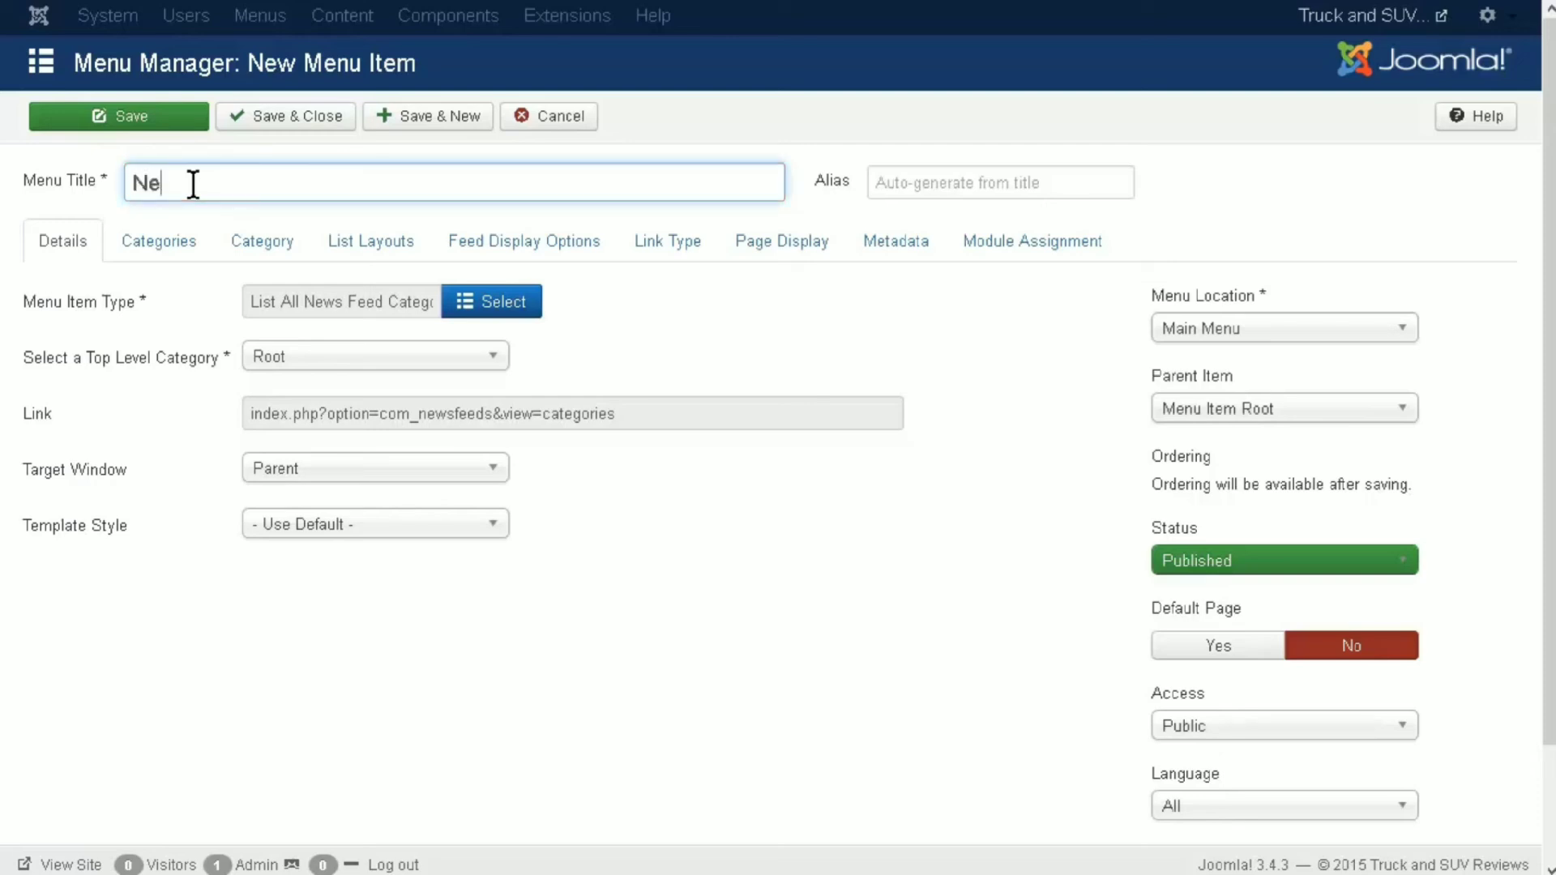
text(ws Feeds)
click(288, 127)
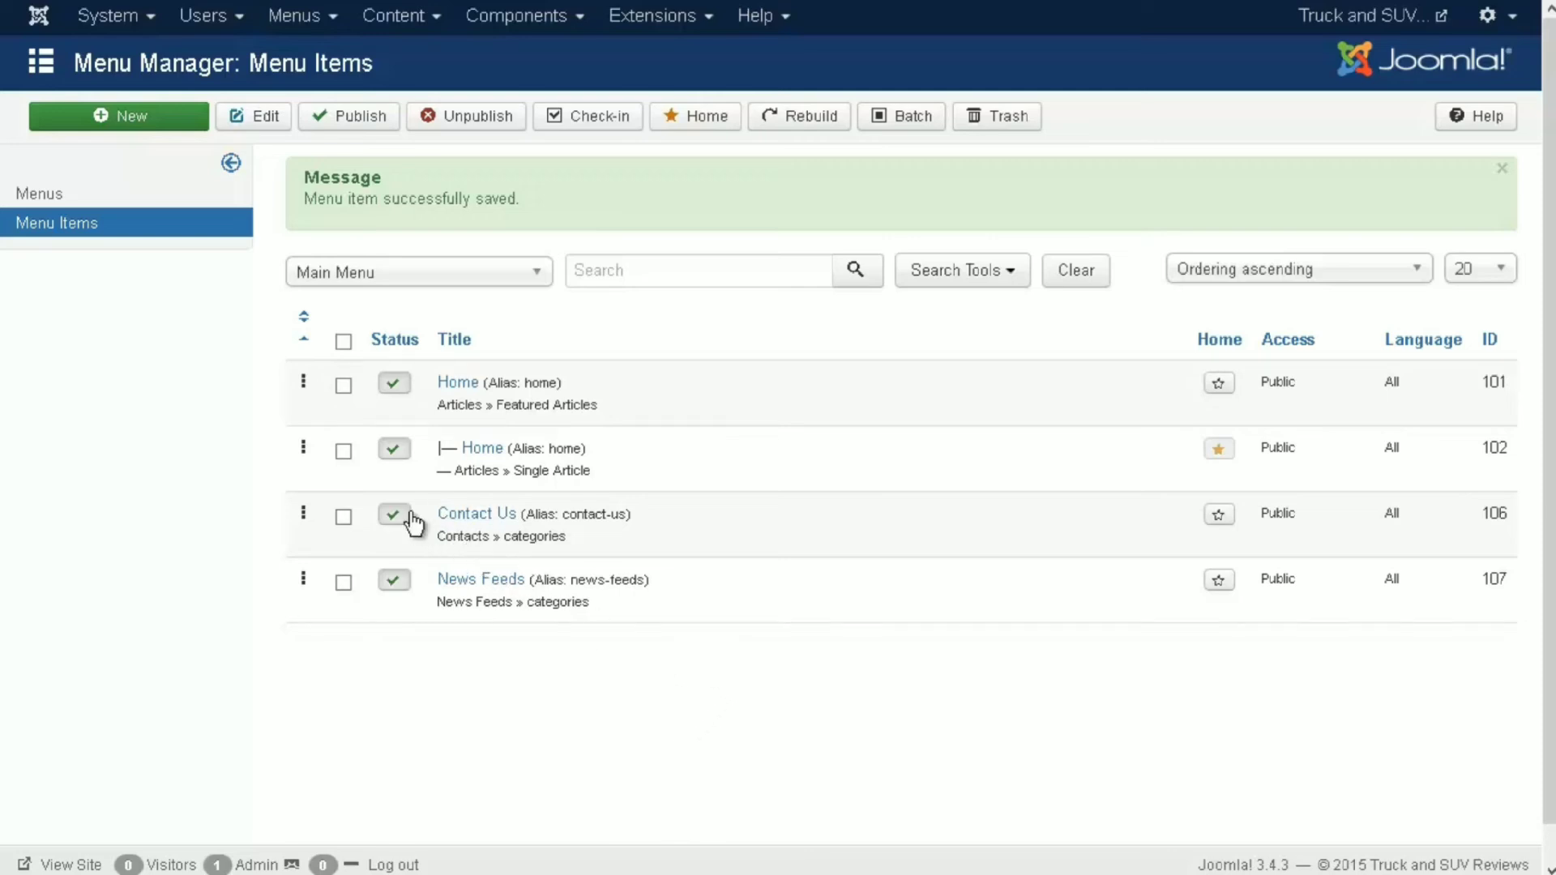
- Reorder the Main Menu items so that News Feeds comes directly before Contact Us
drag(300, 521, 257, 350)
drag(308, 568, 313, 488)
drag(308, 562, 321, 430)
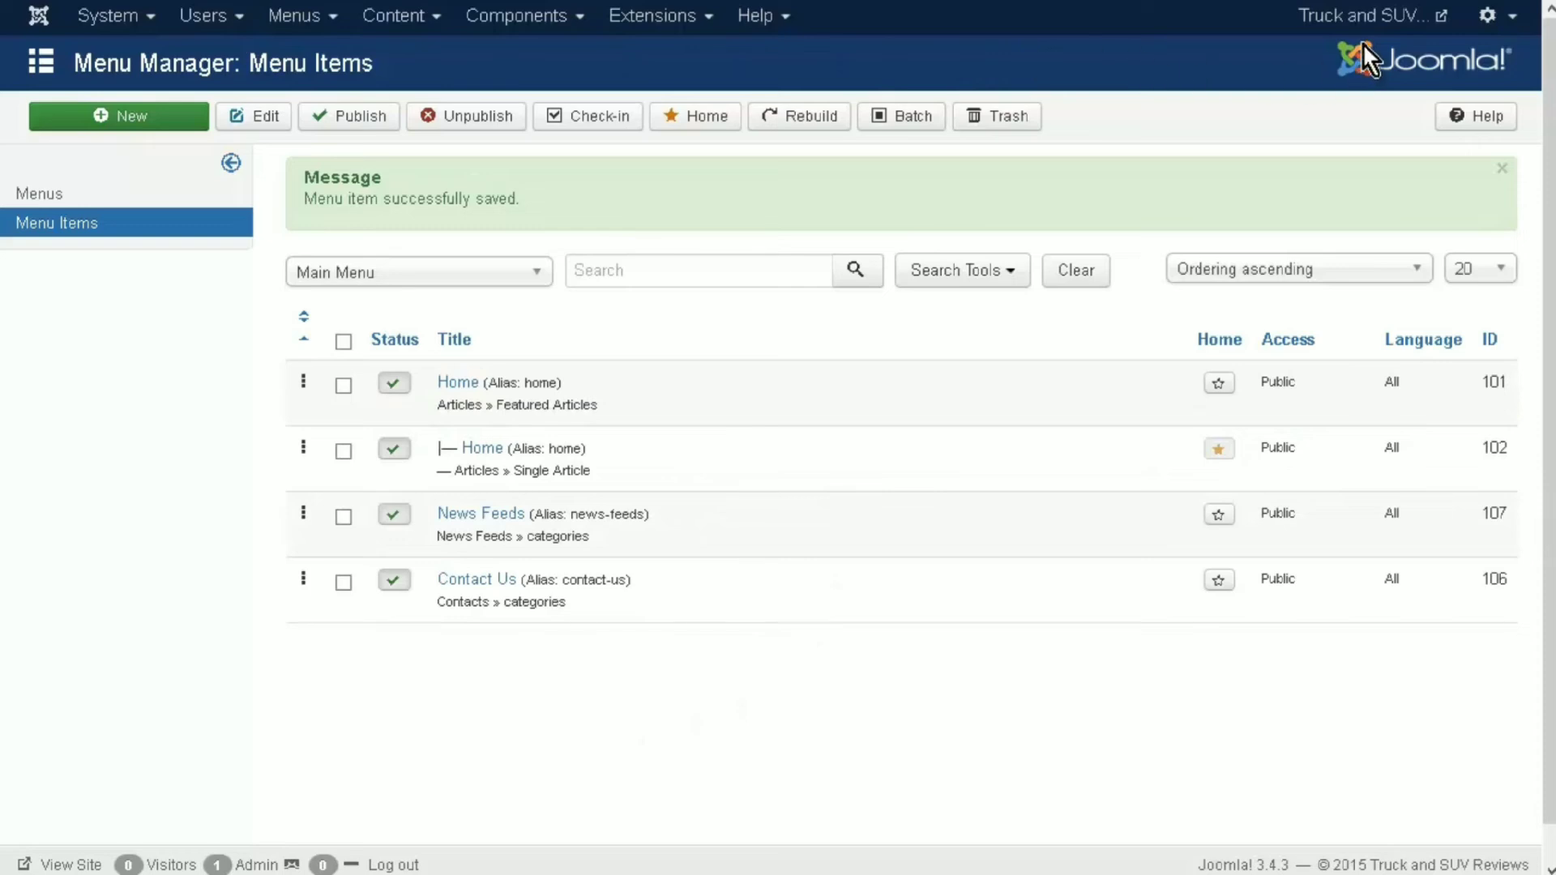
- Check the Main Menu on the public site, and open the News Feeds page and its Reviews category
click(1387, 50)
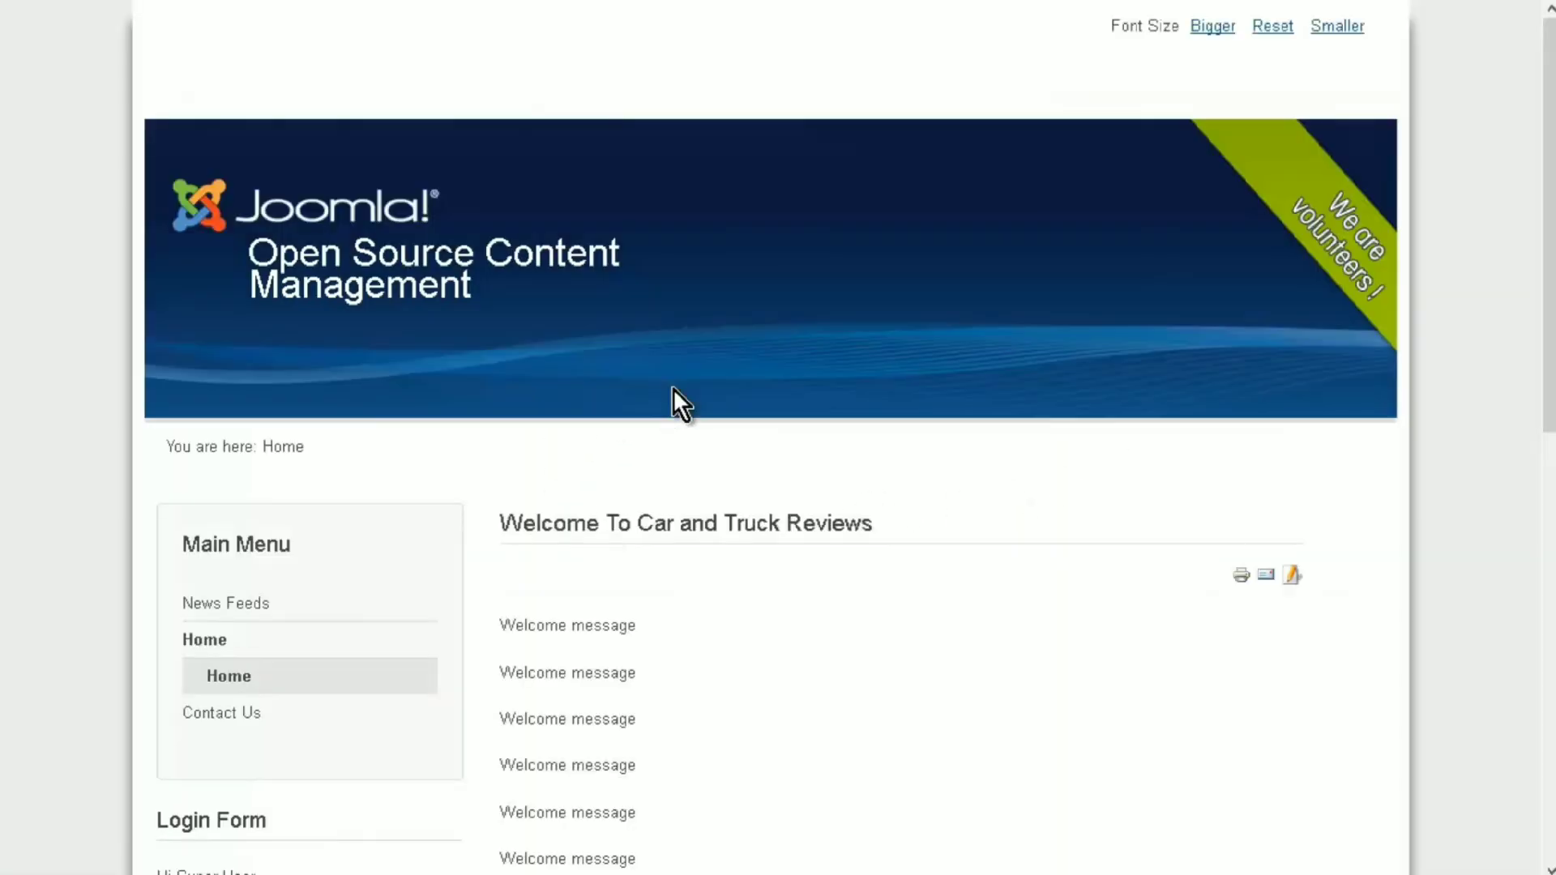
scroll(451, 462, down, 7)
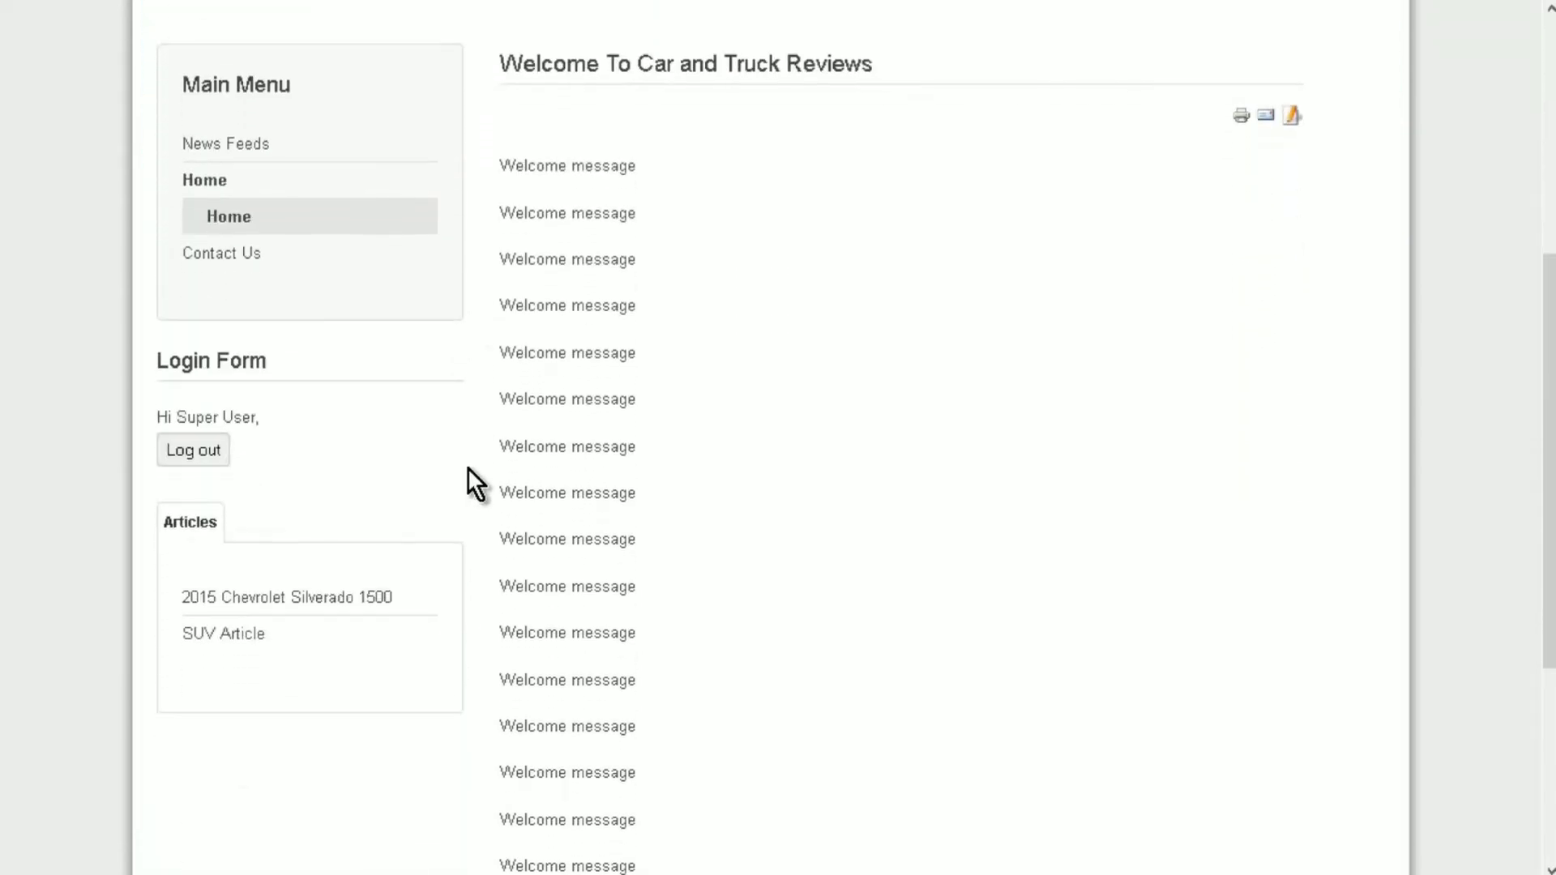
scroll(470, 468, up, 3)
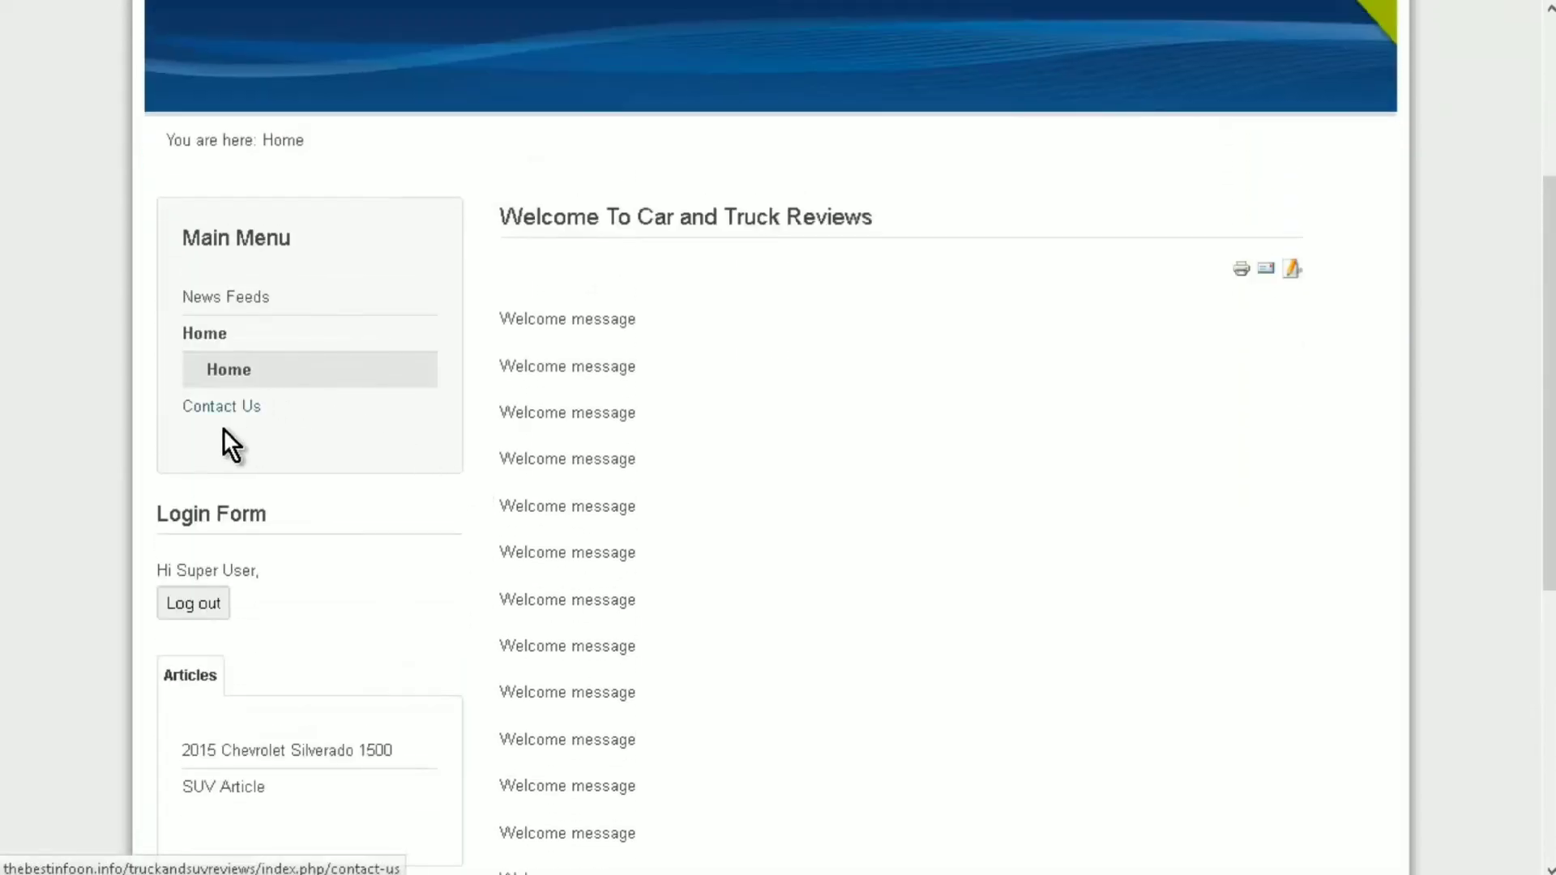
click(231, 302)
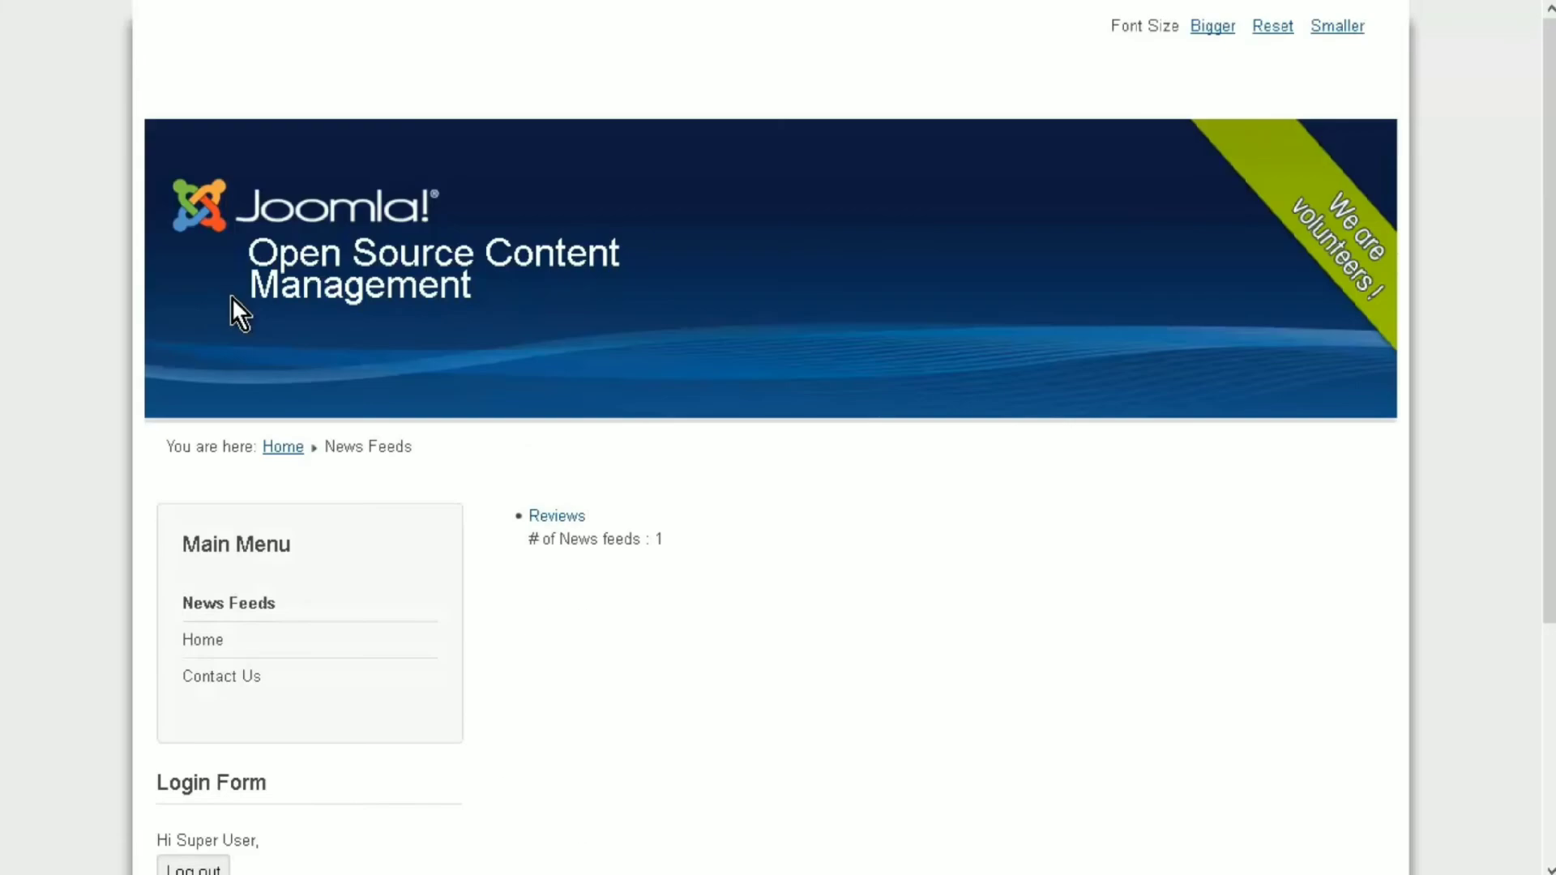
click(552, 517)
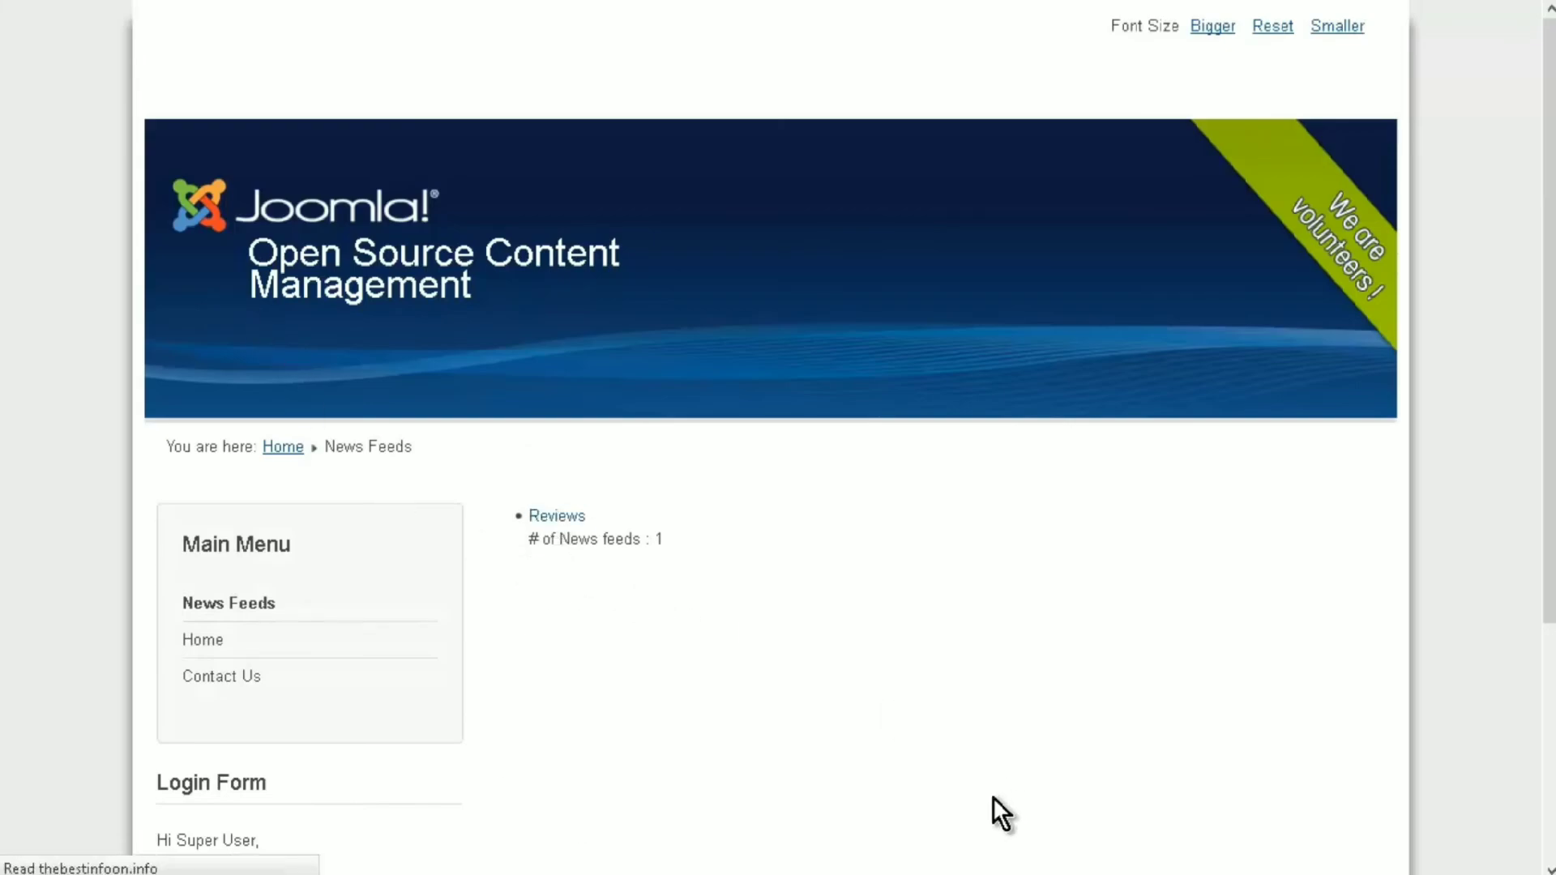
- Open the From Hemmings feed on the public site, look through its articles and go back to the Reviews category
scroll(994, 794, down, 2)
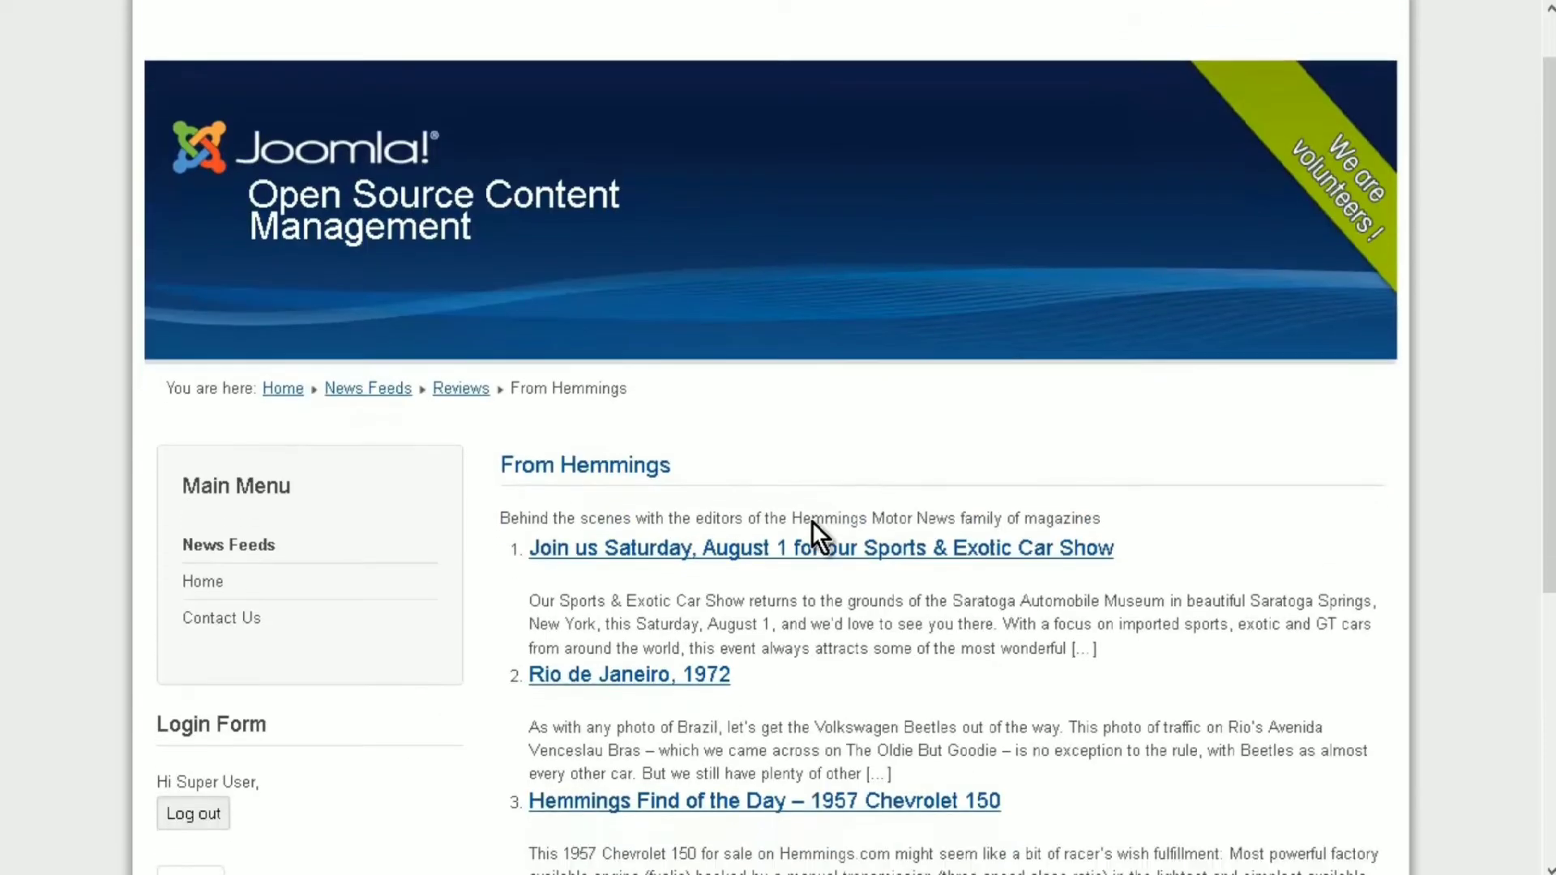
scroll(812, 526, down, 5)
triple_click(805, 546)
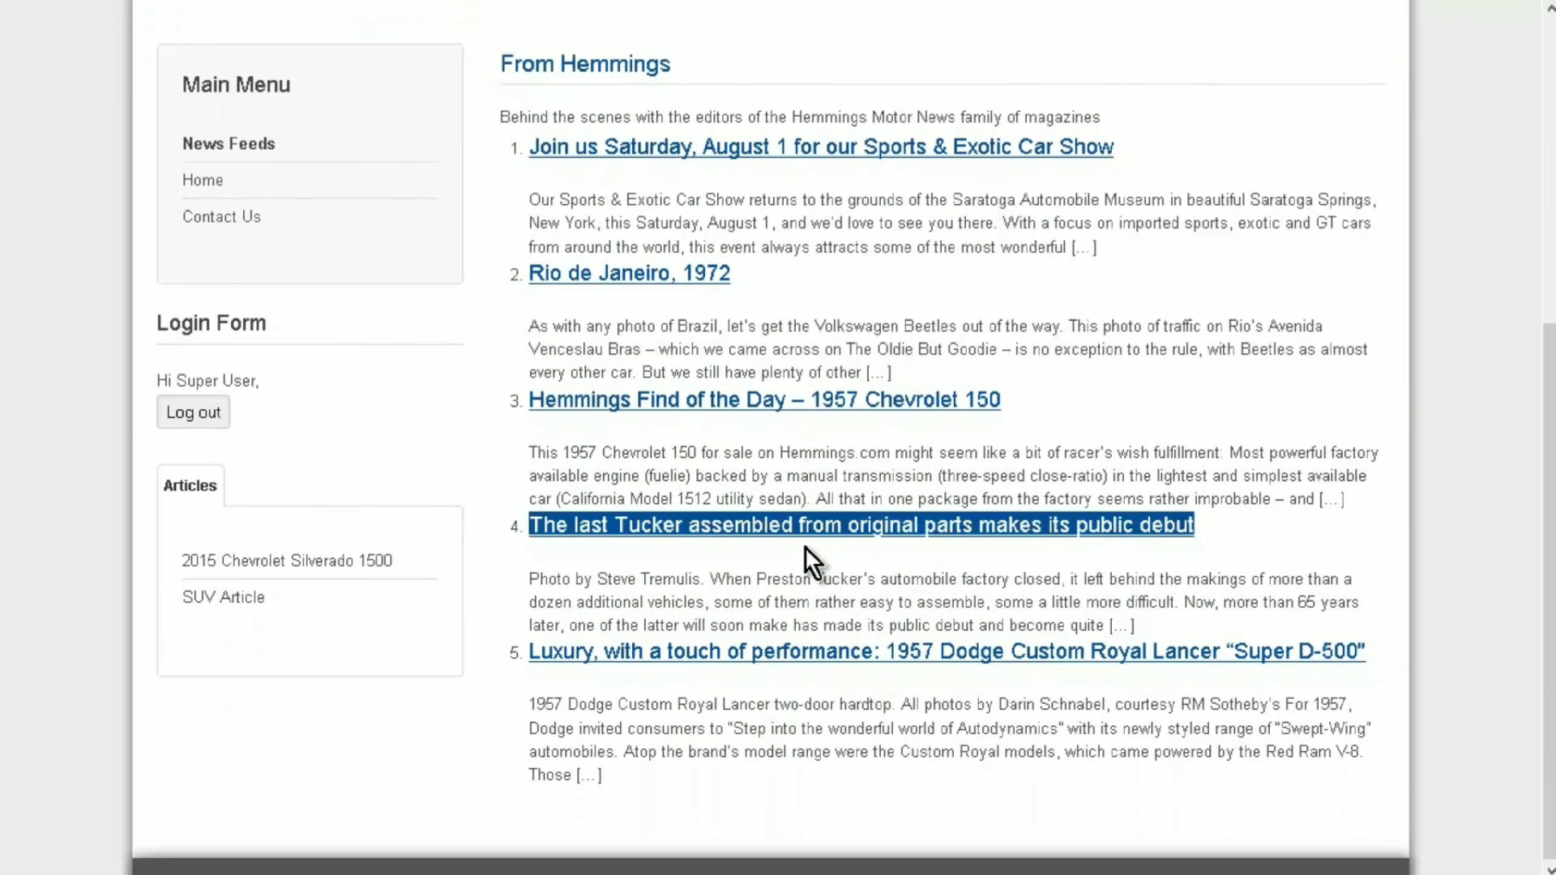
click(804, 546)
scroll(767, 658, up, 6)
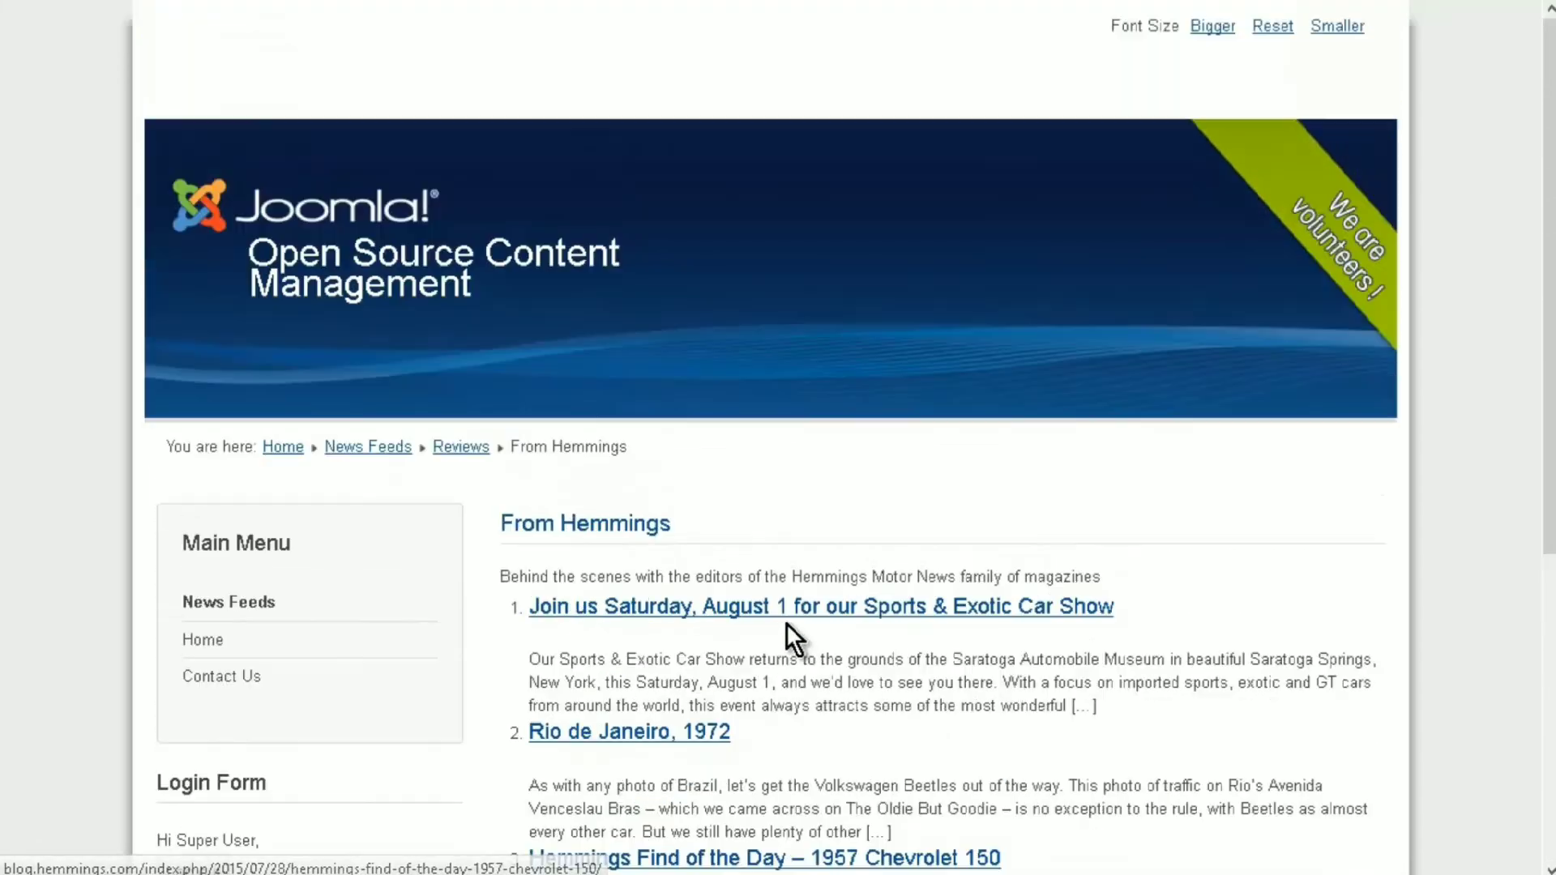
scroll(786, 624, down, 5)
scroll(786, 640, up, 5)
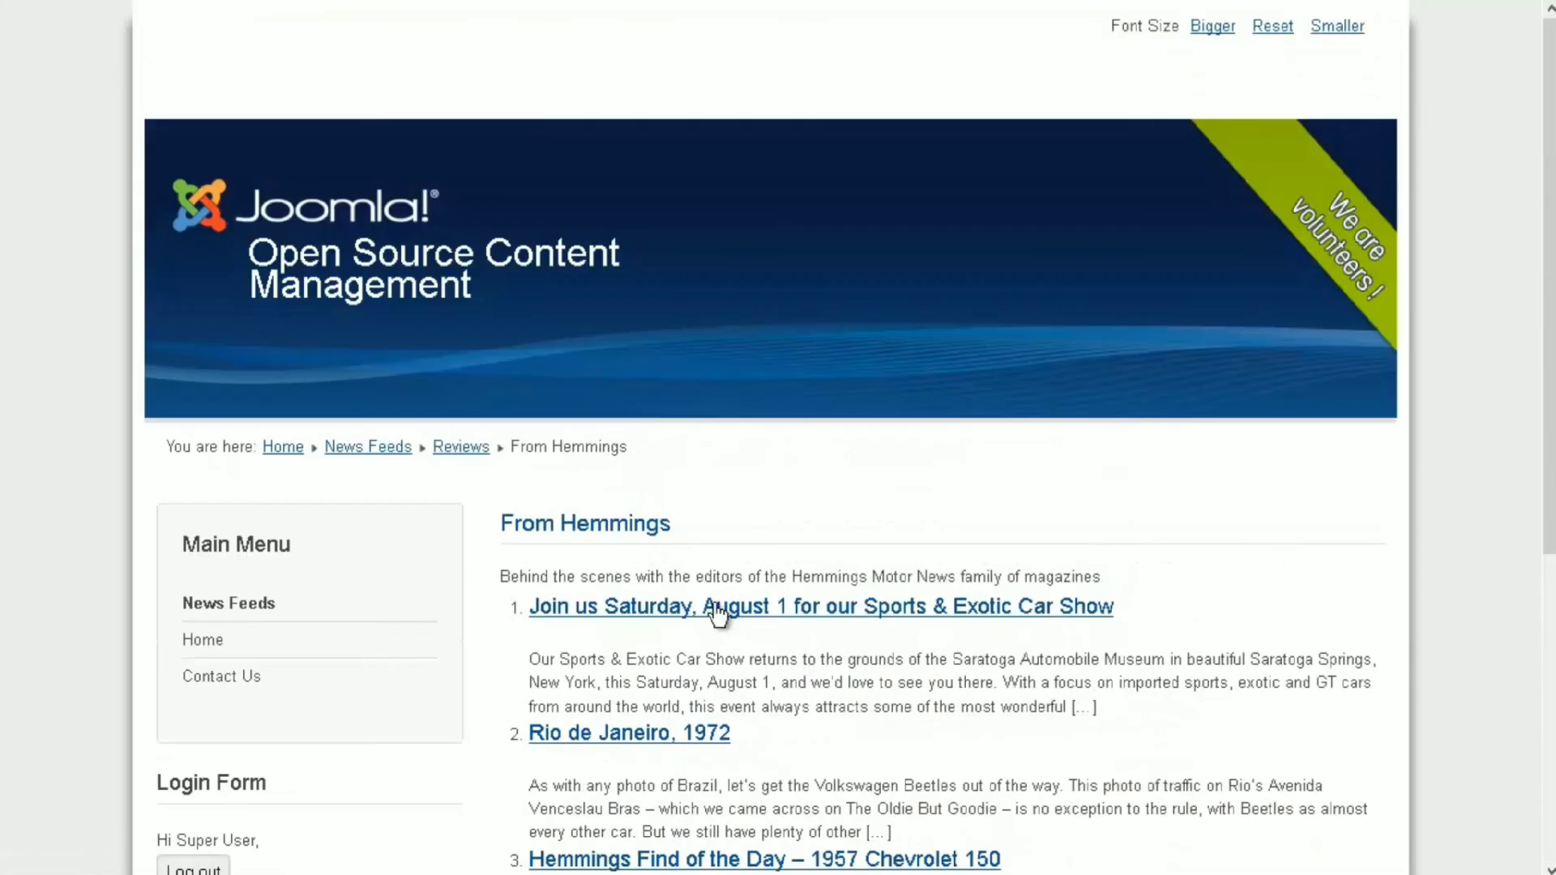
drag(508, 447, 434, 446)
click(445, 451)
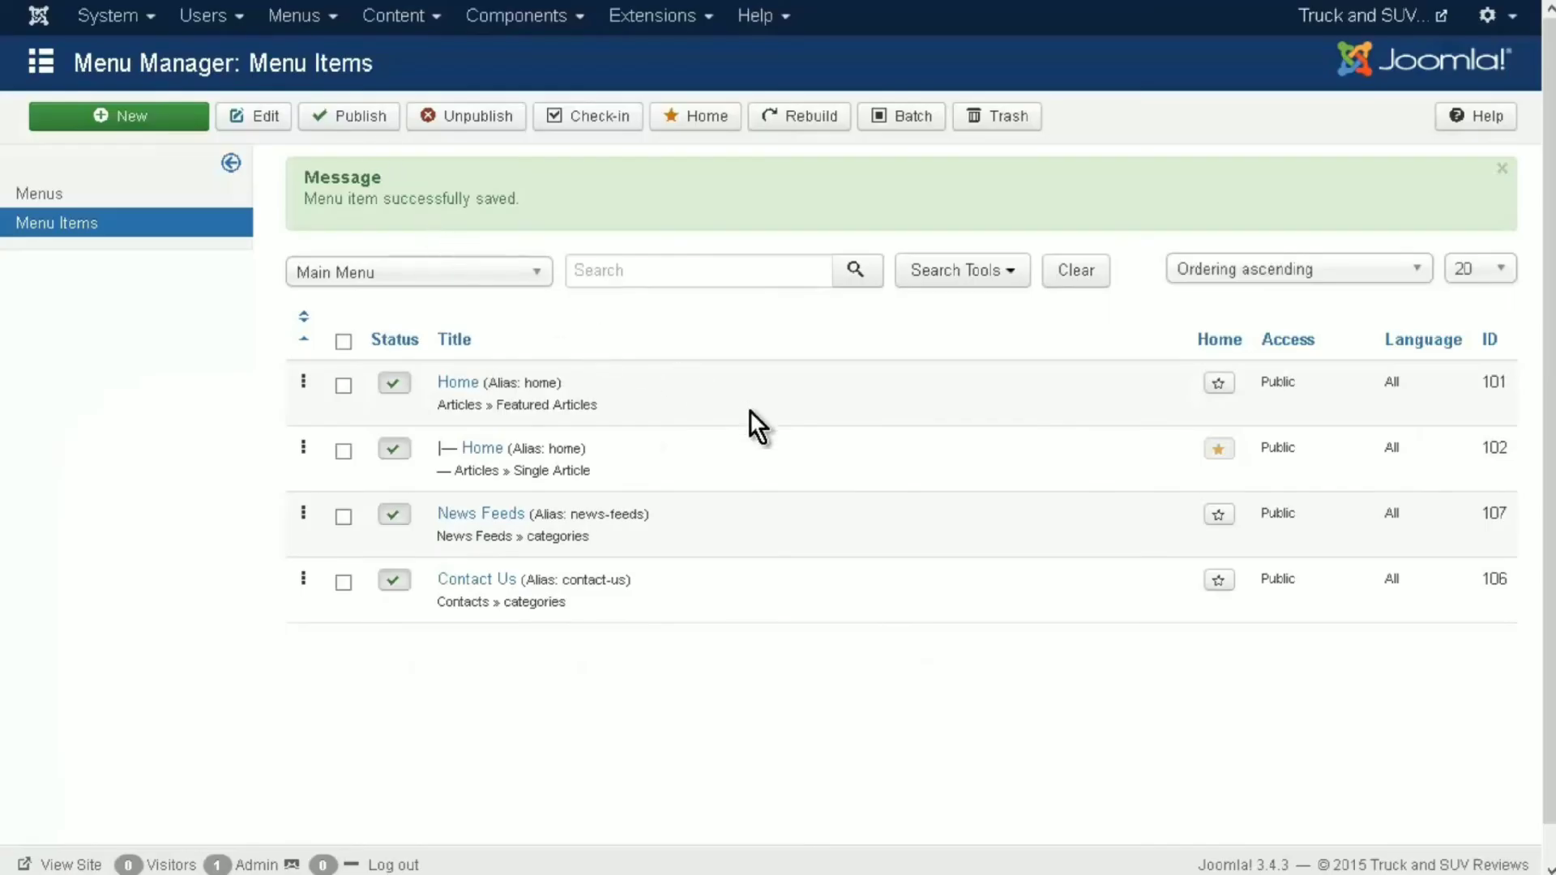
click(573, 18)
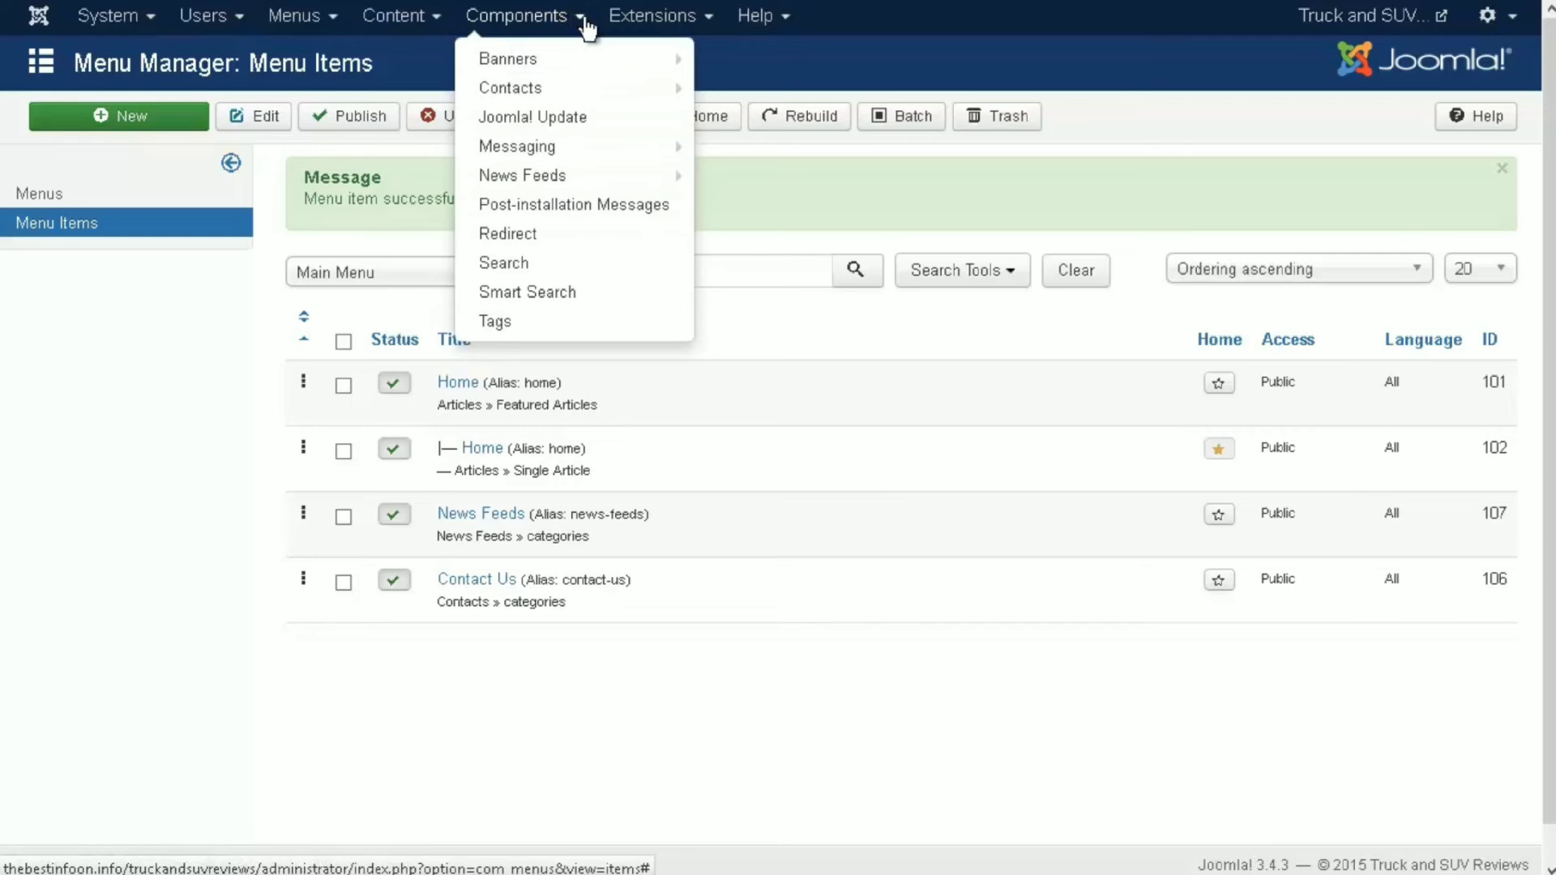
click(692, 20)
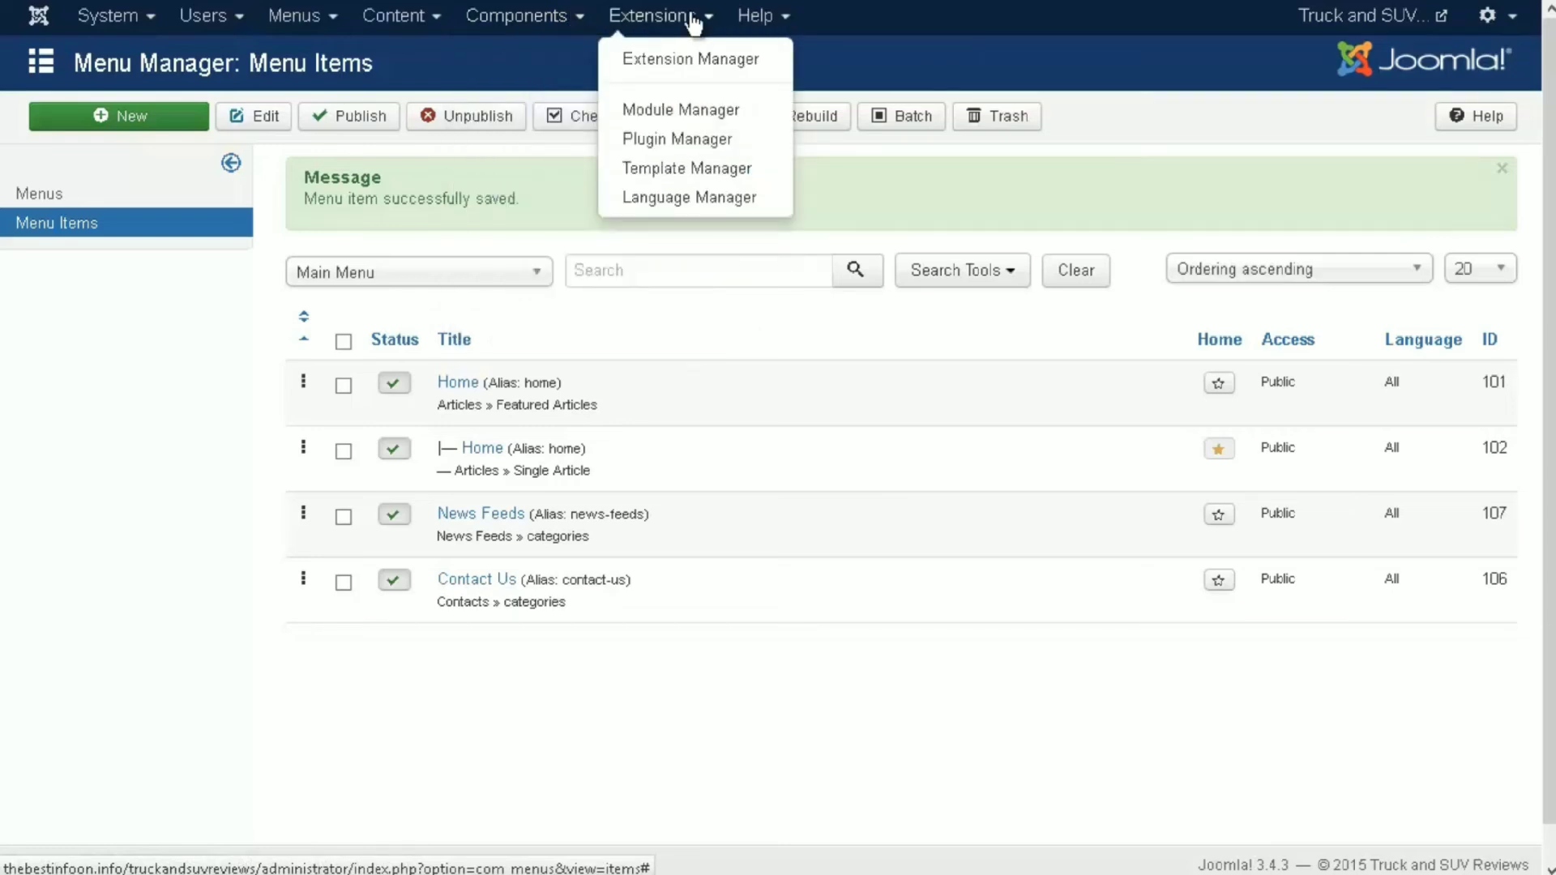
click(1180, 128)
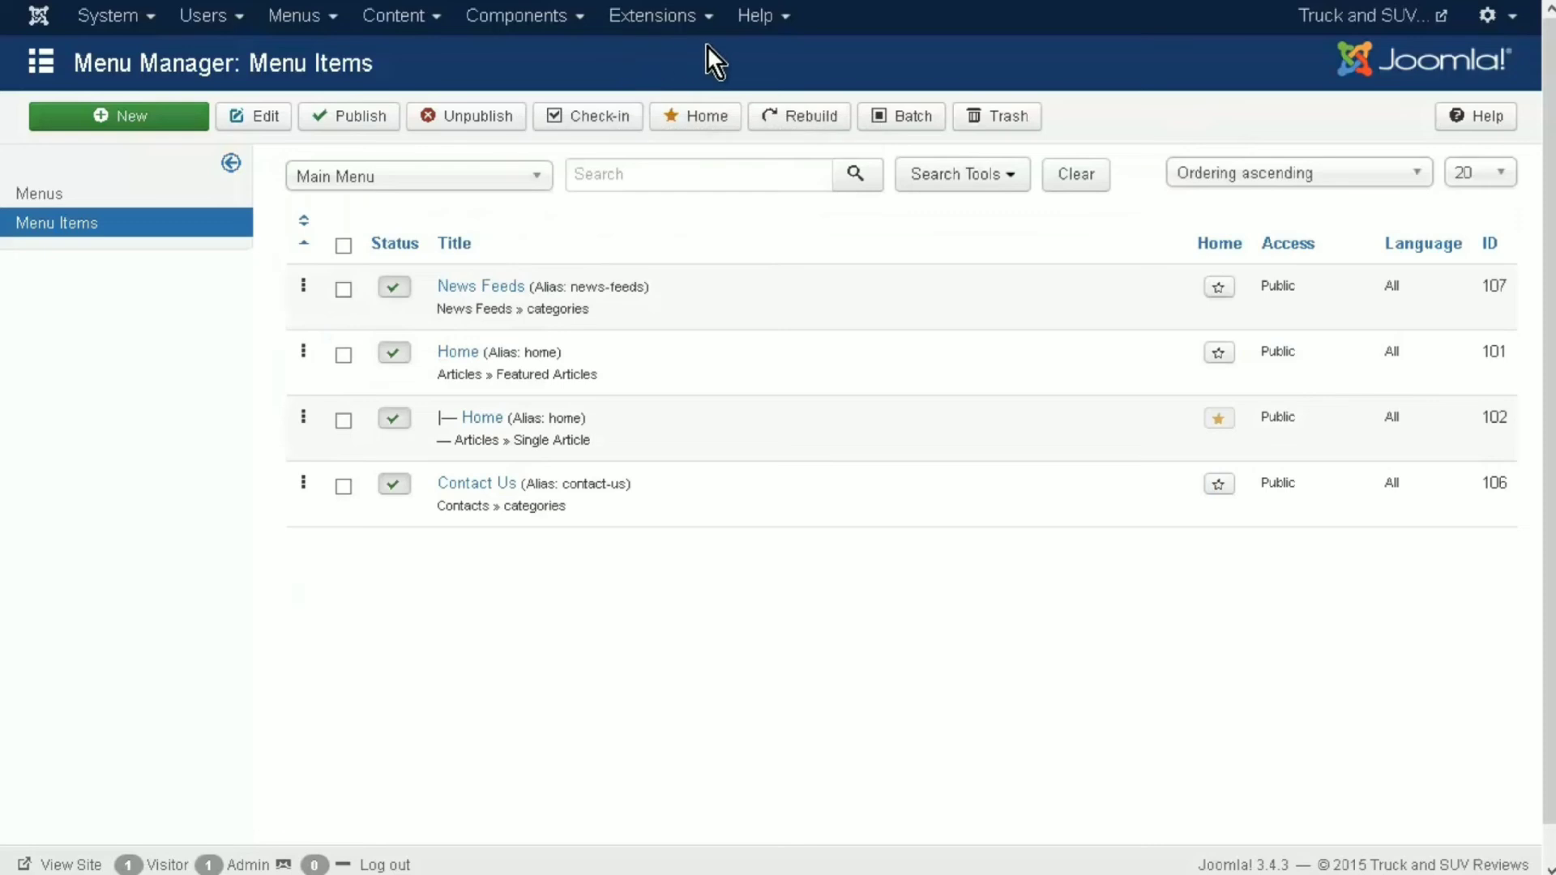
- Open the Extension Manager and view its Update and Manage pages
click(714, 24)
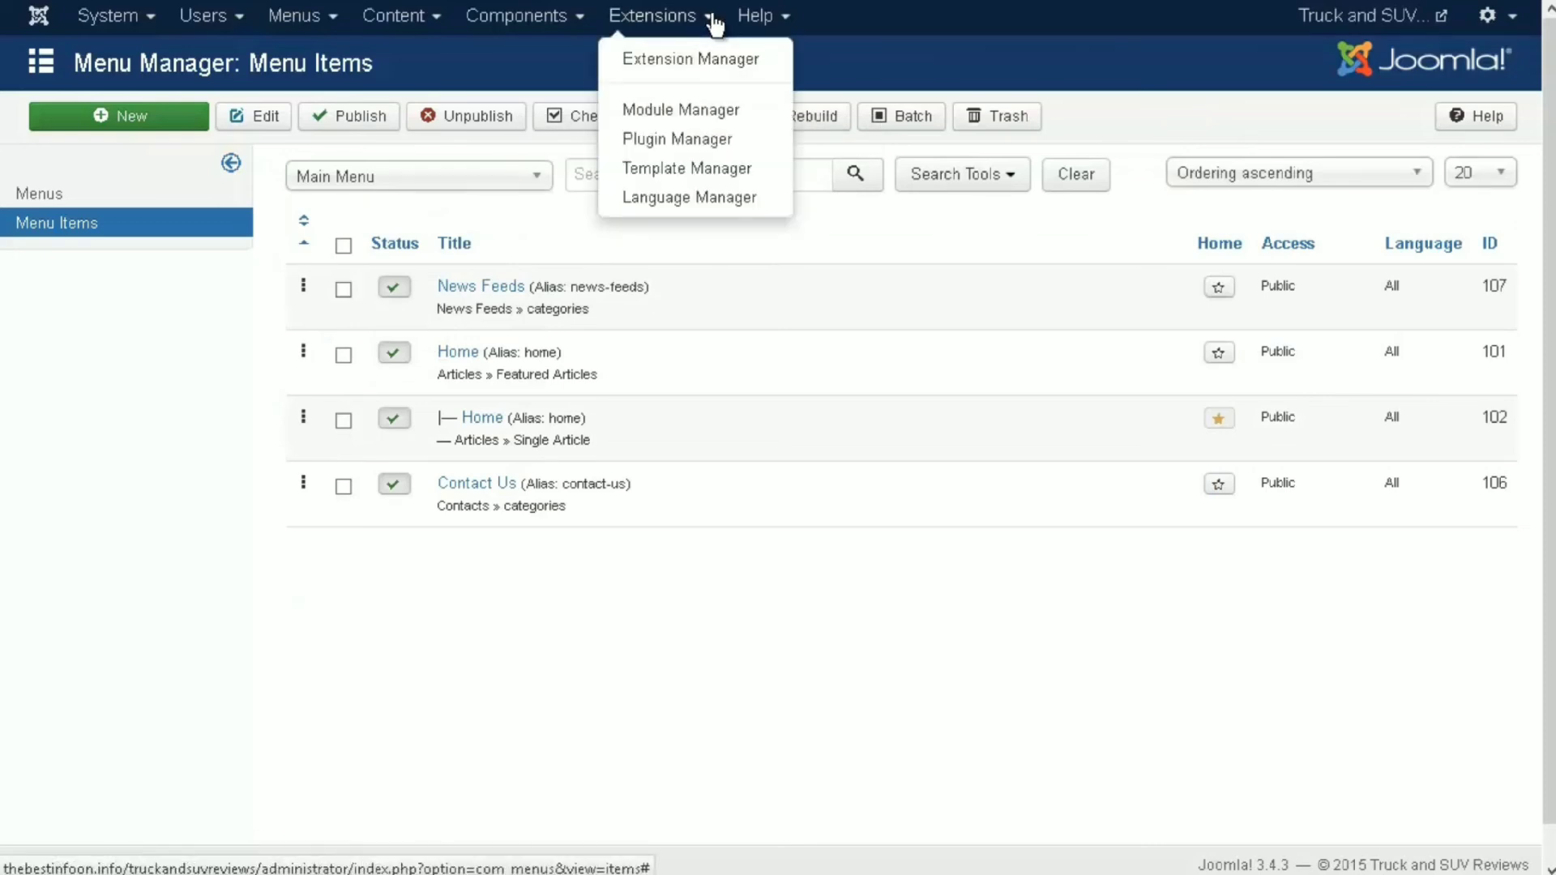
click(702, 60)
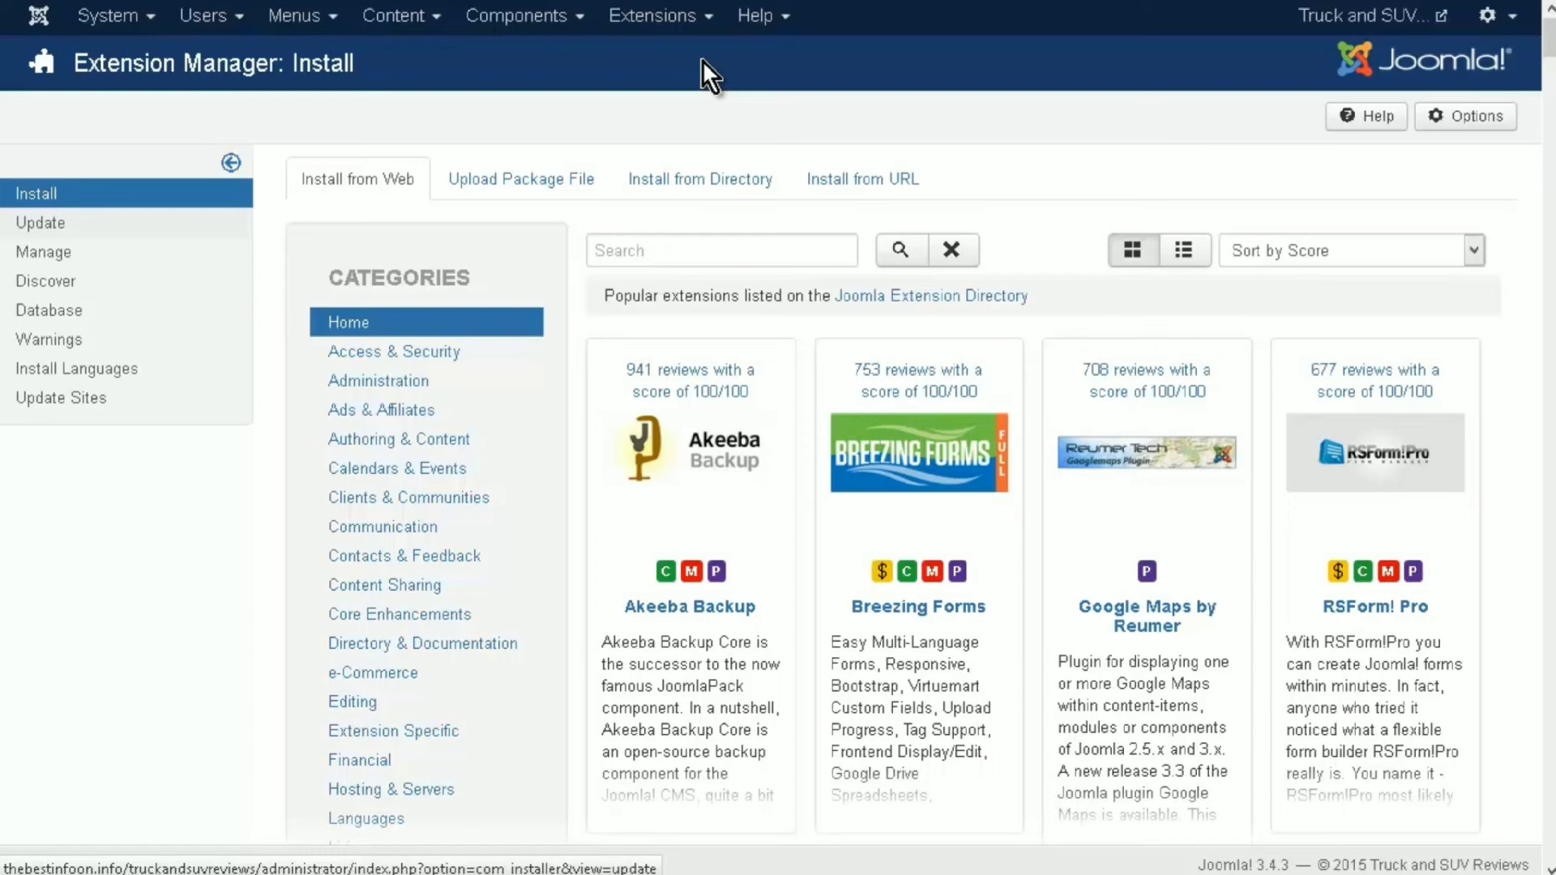
key(Return)
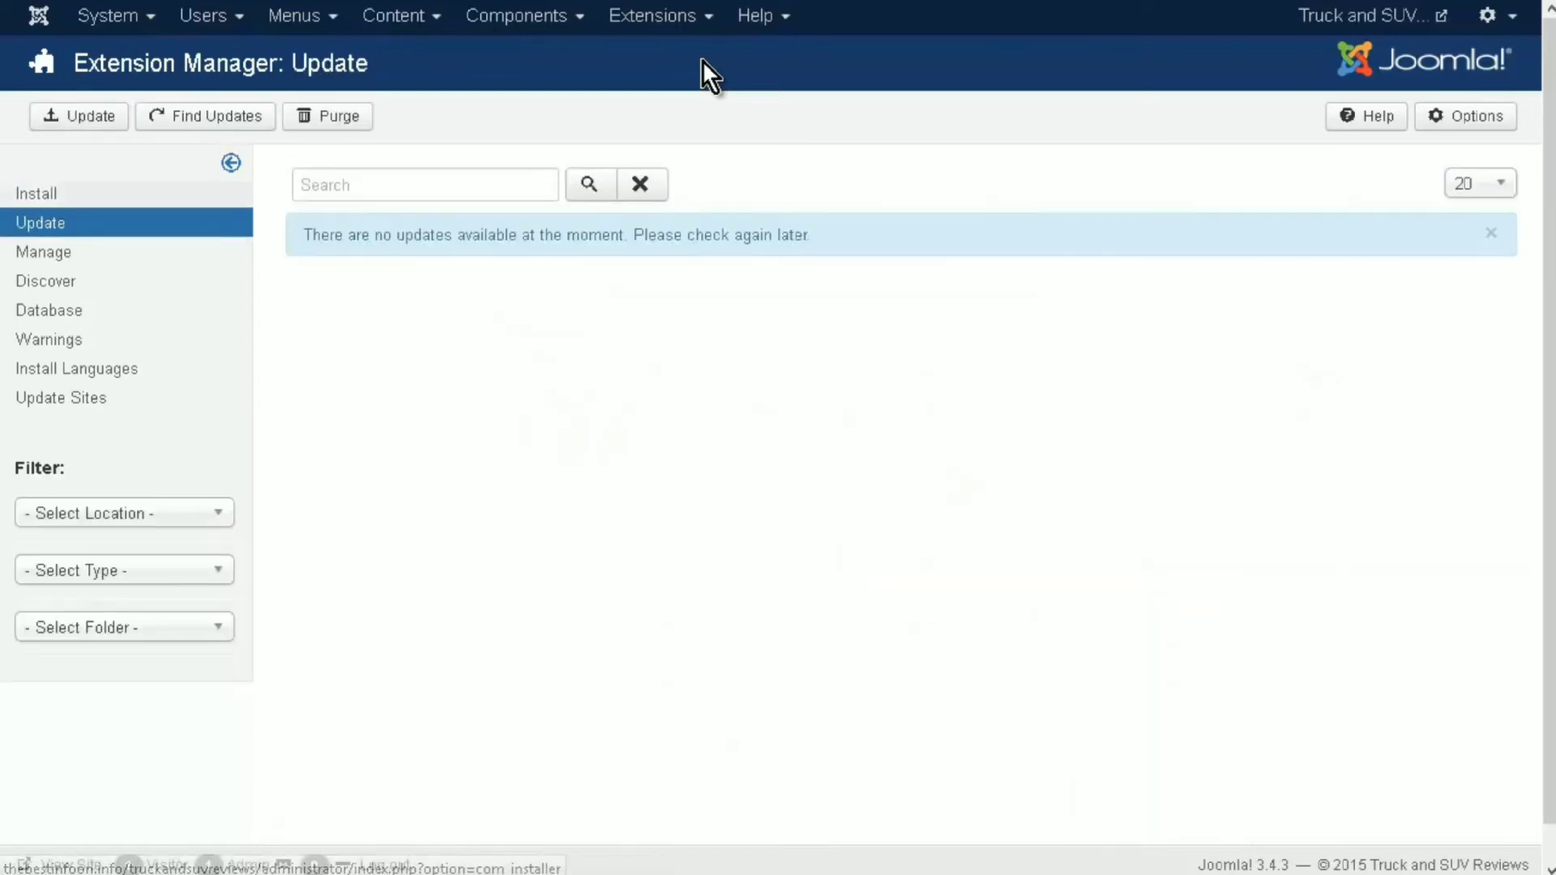
key(Tab)
key(Tab)
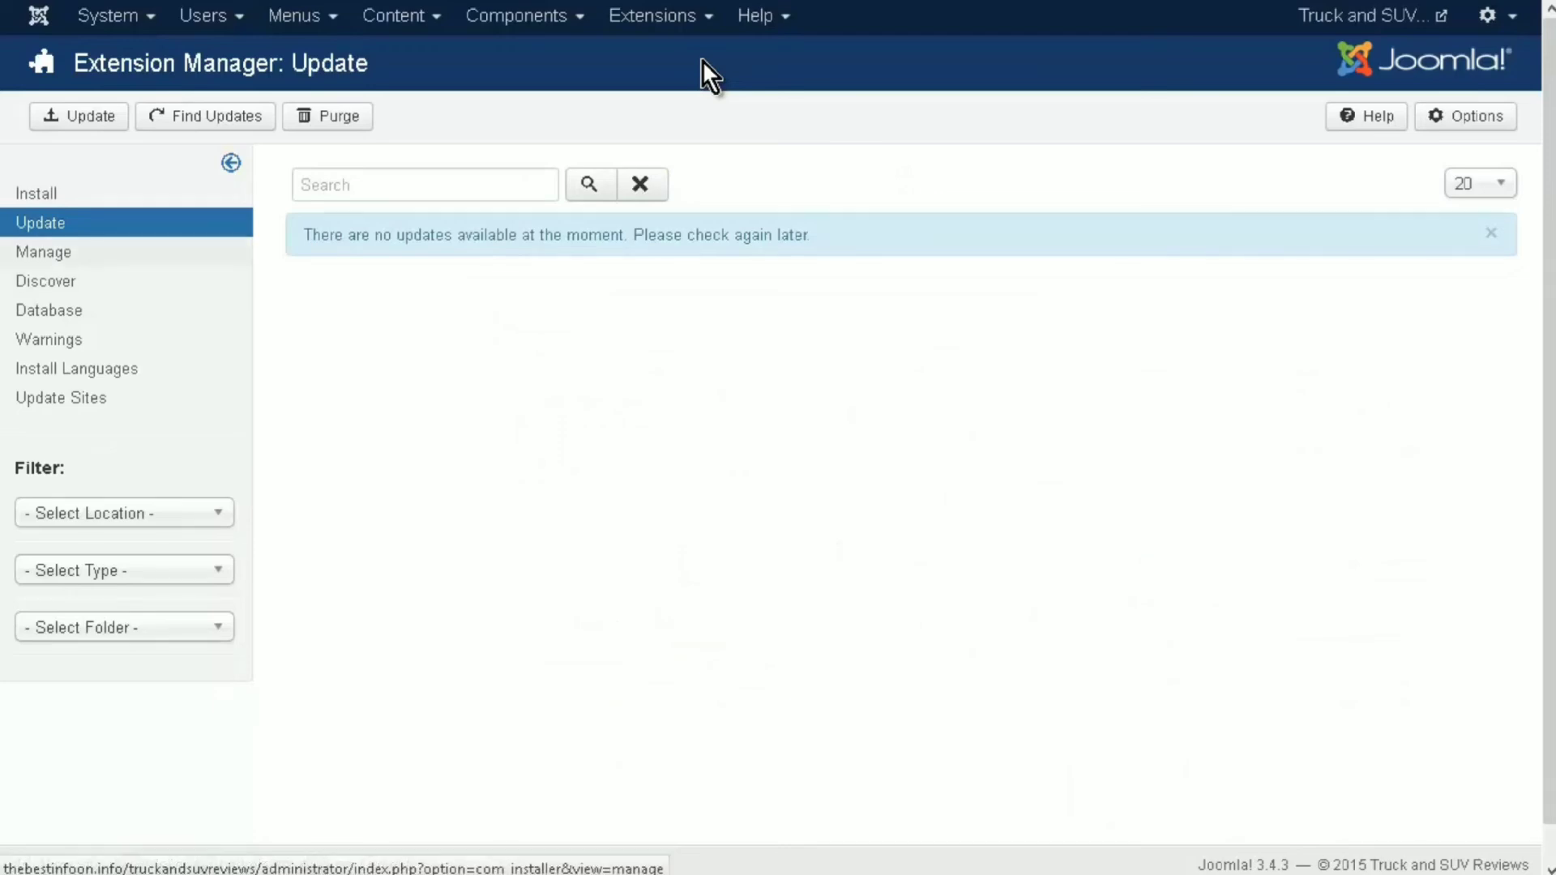
key(Return)
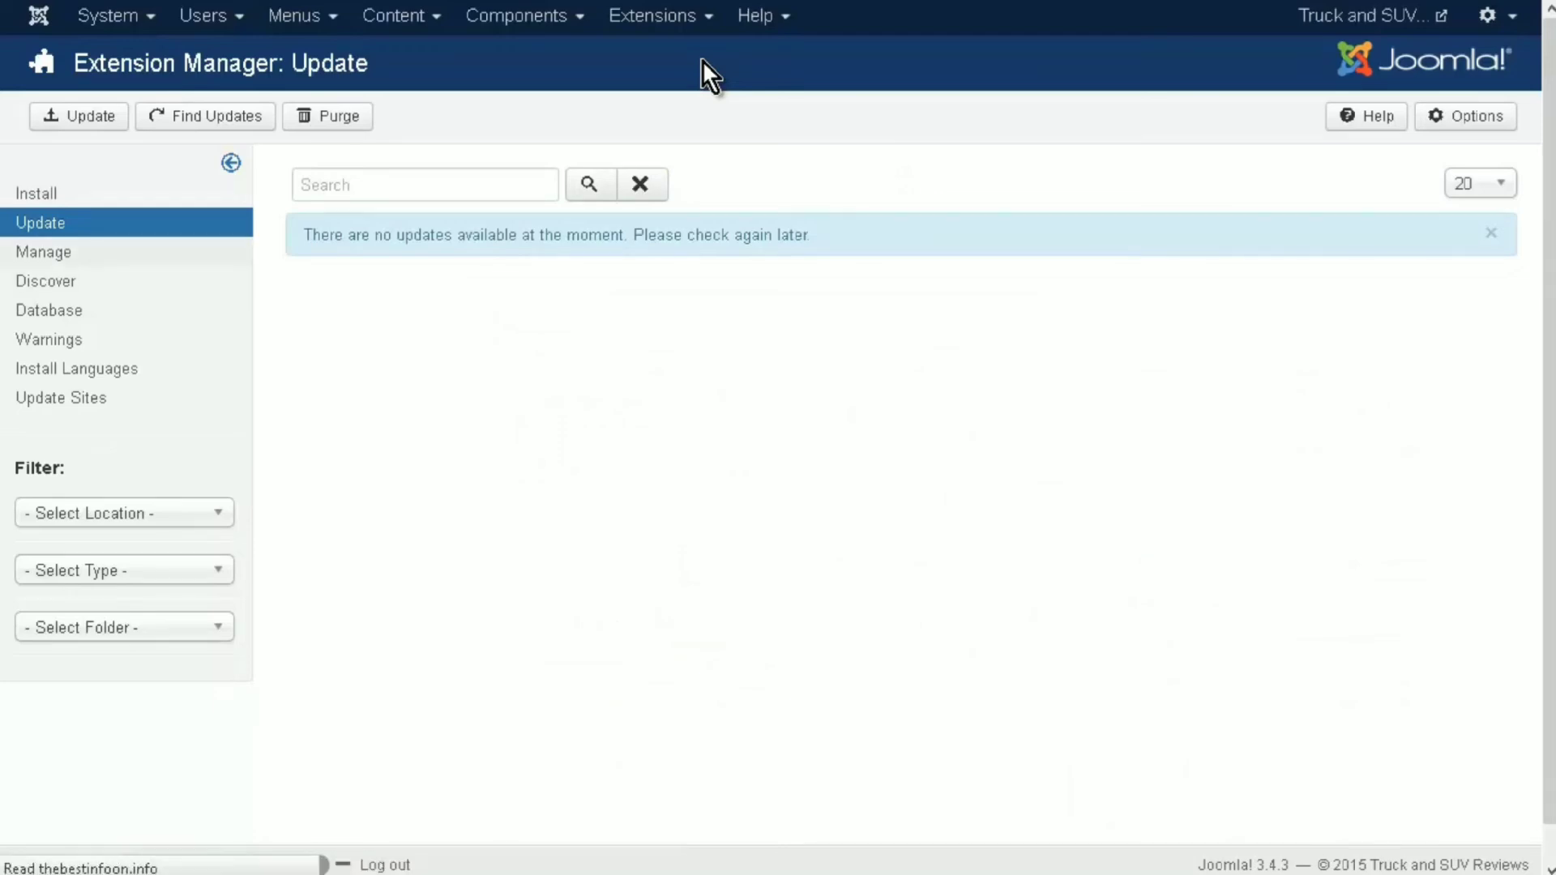
- Examine the list of installed extensions on the Extension Manager's Manage page
key(Tab)
key(Tab)
key(Tab)
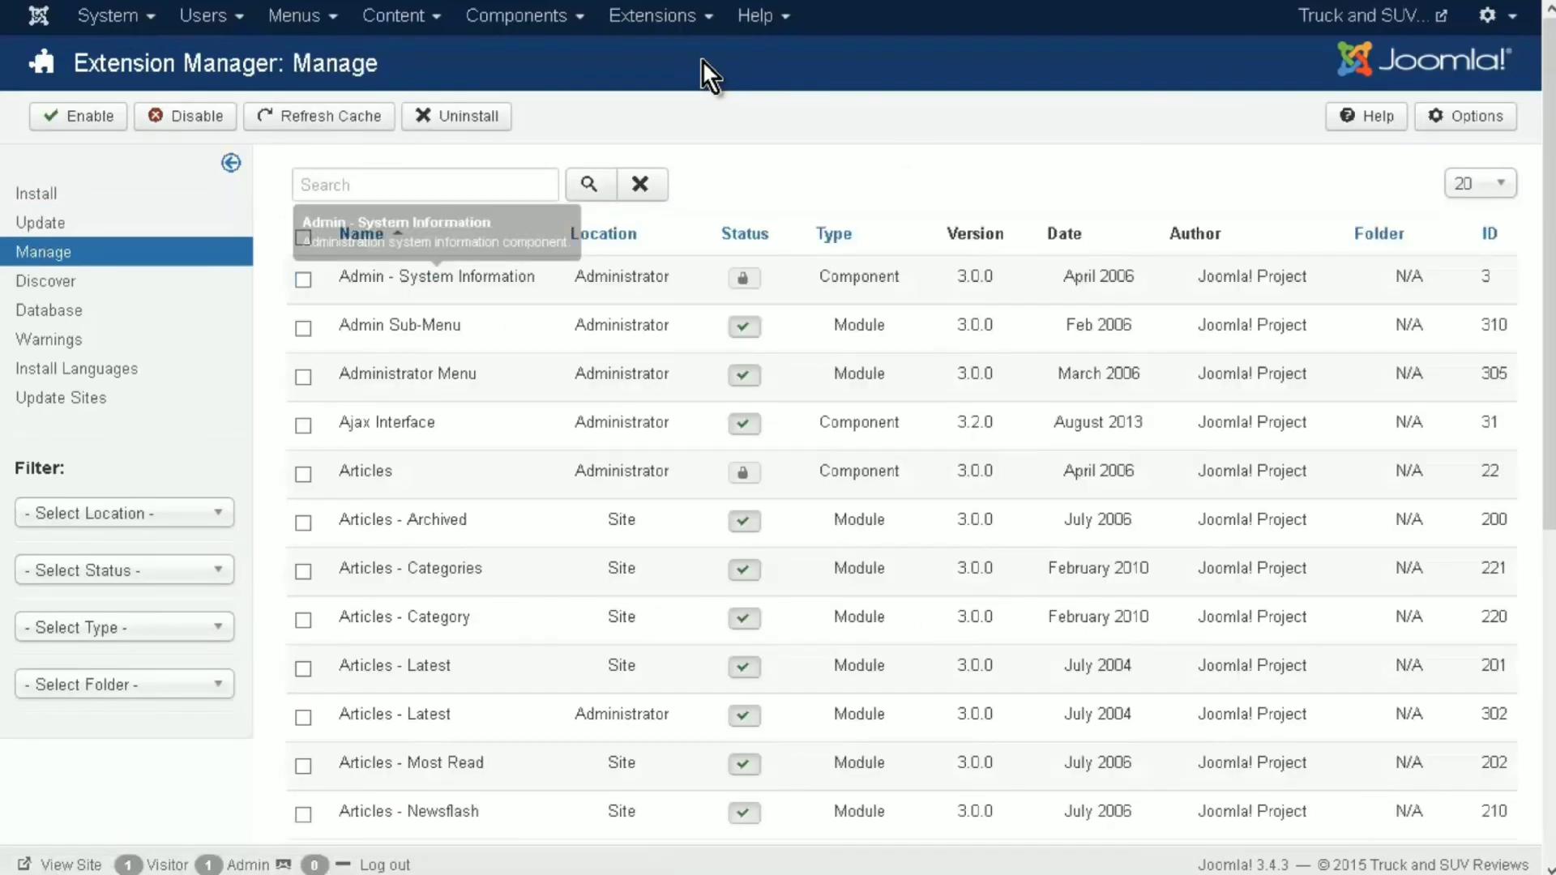
key(Tab)
key(Tab)
key(Tab)
key(Tab)
key(Tab)
key(Tab)
key(Tab)
key(Tab)
key(shift+Tab)
key(shift+Tab)
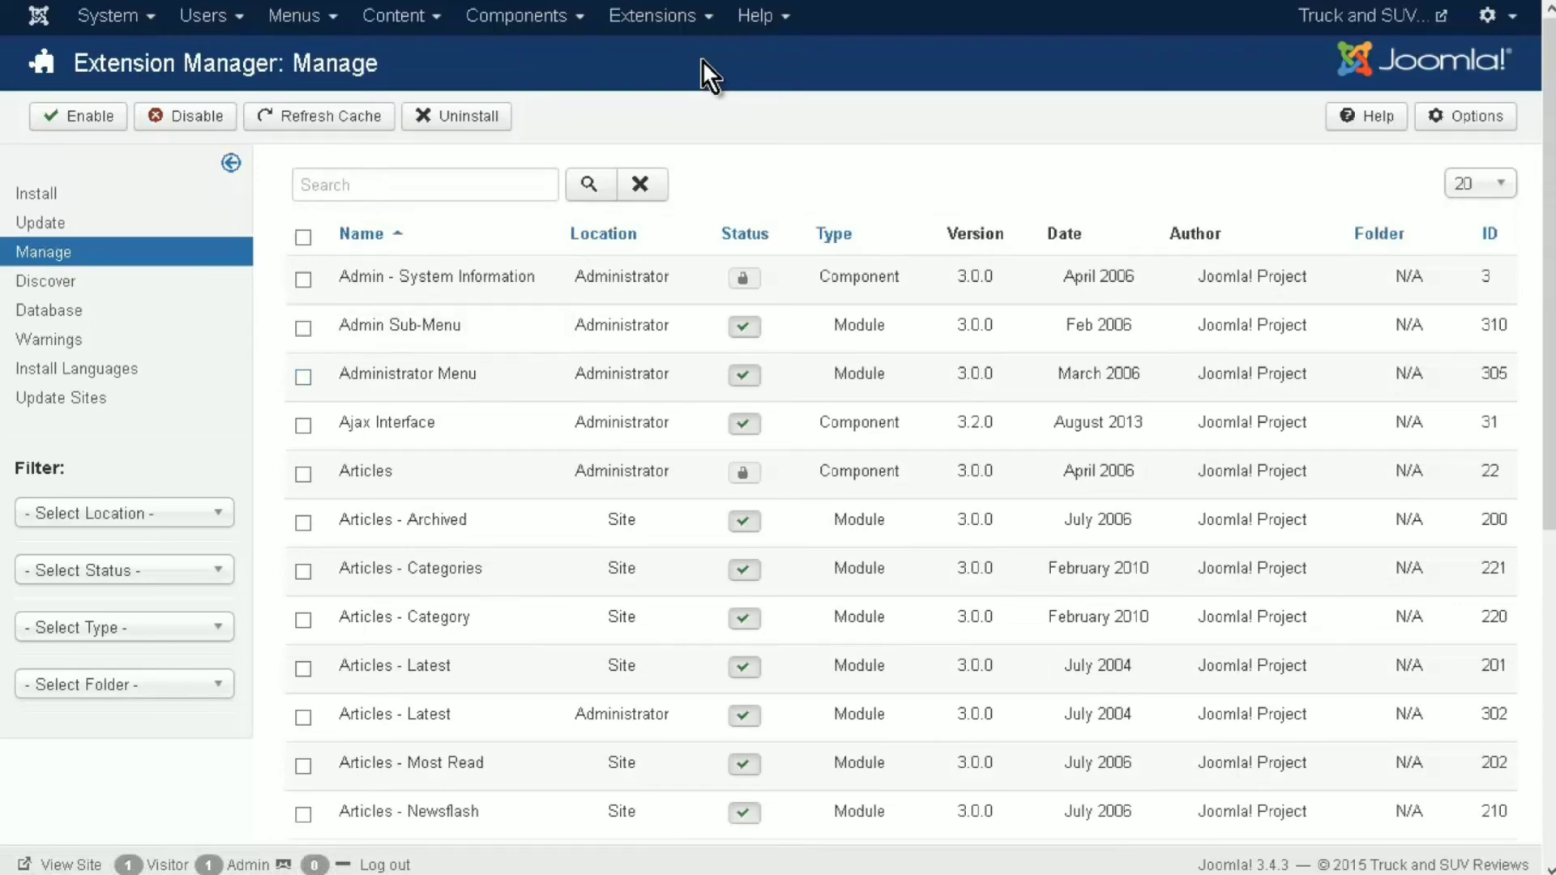
key(Tab)
key(Tab)
key(Tab)
key(Tab)
key(Tab)
key(Tab)
key(Tab)
key(Tab)
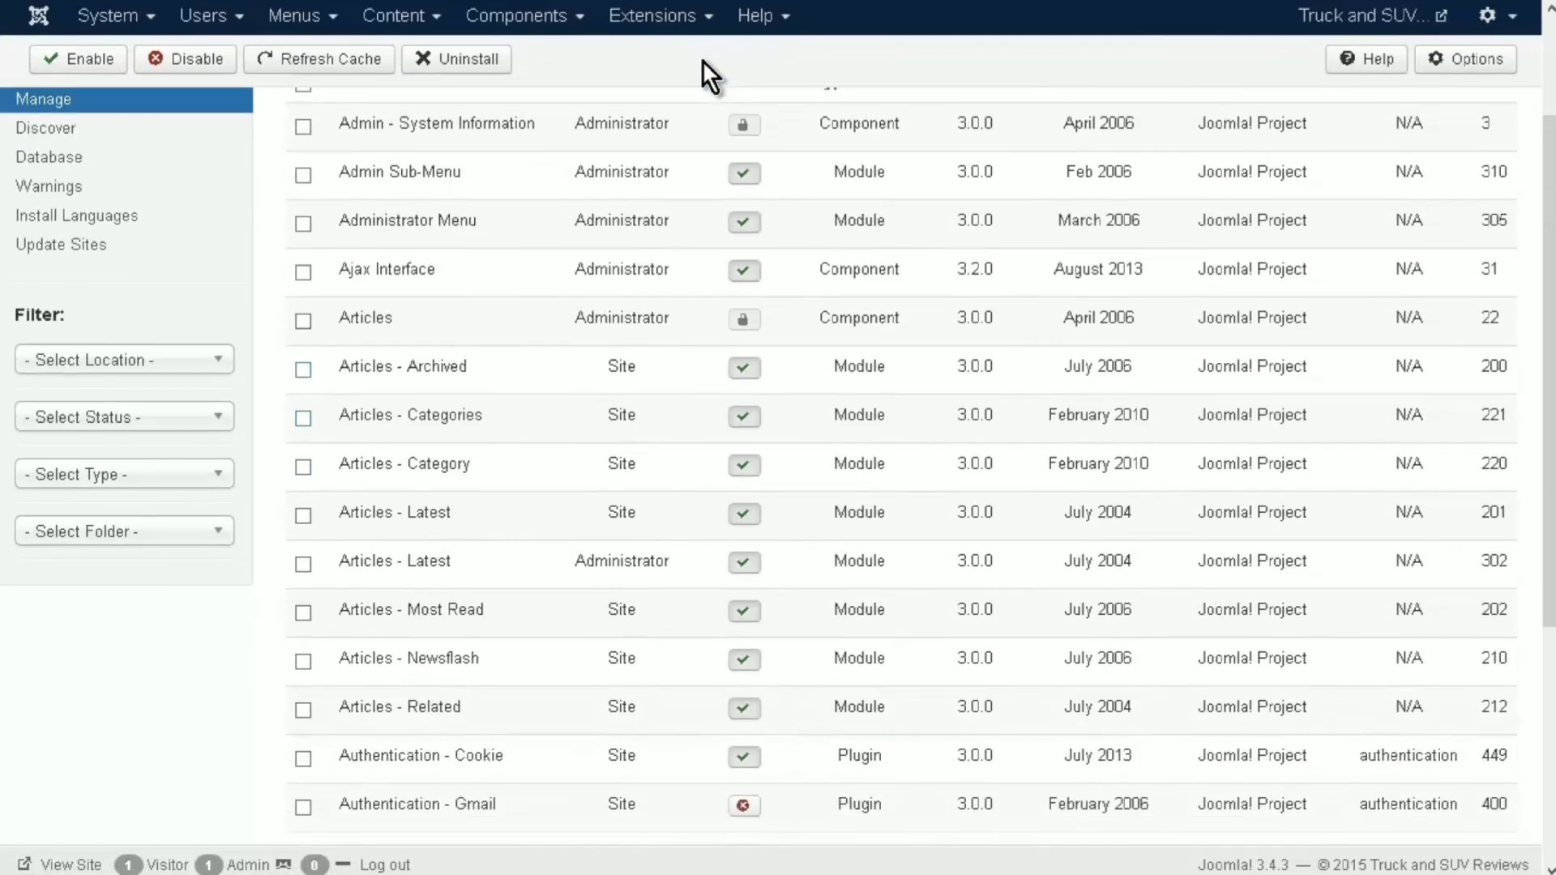
key(shift+Tab)
key(shift+Tab)
key(shift+Tab)
key(shift+Tab)
key(shift+Tab)
key(shift+Tab)
key(Tab)
key(Tab)
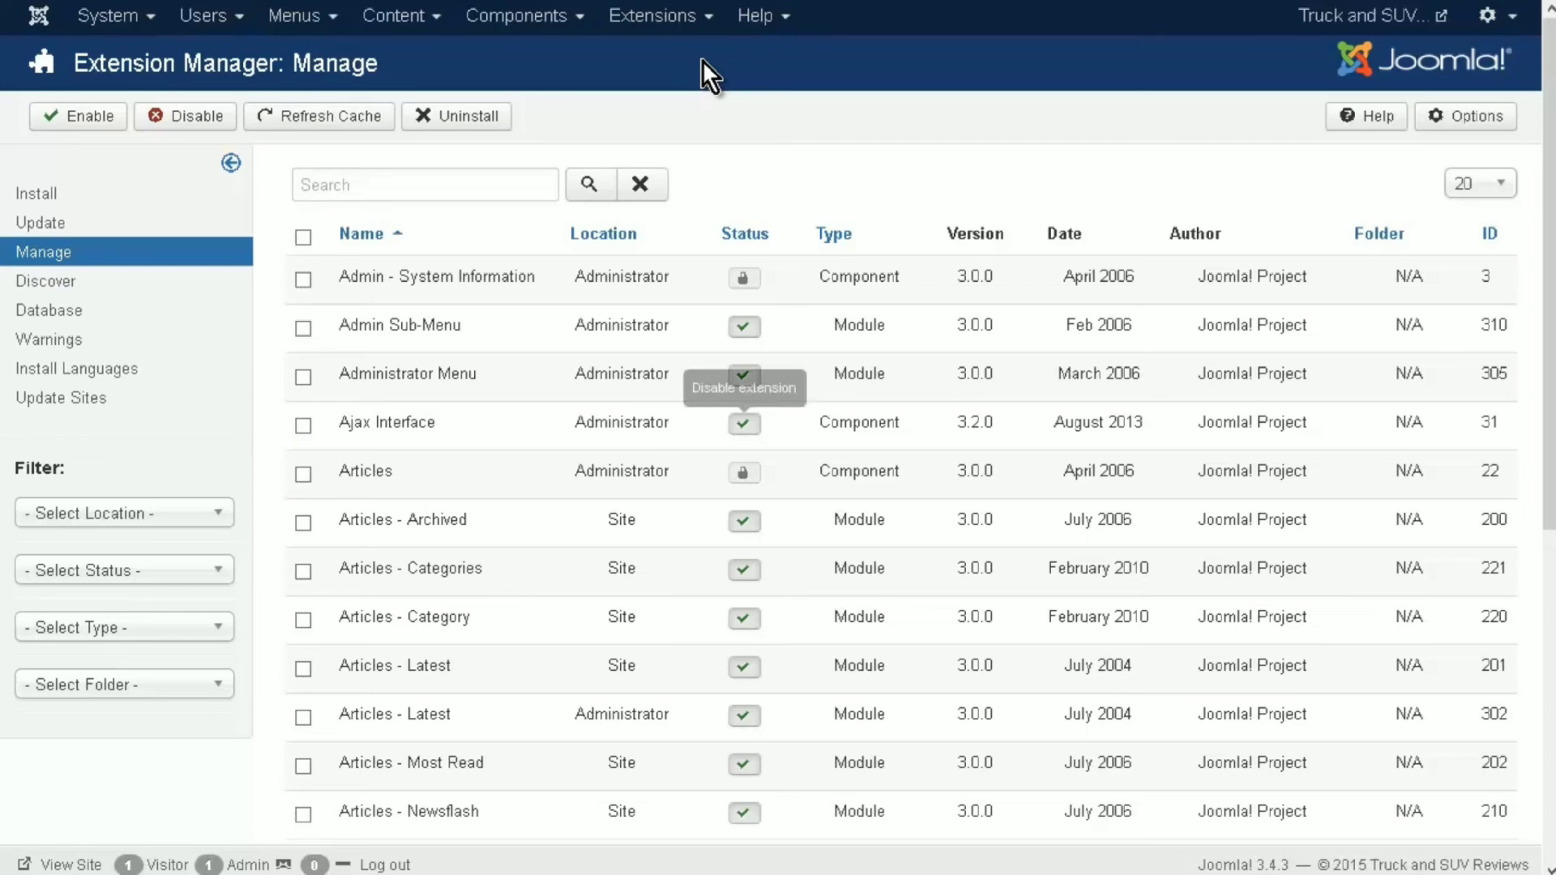
key(shift+Tab)
key(shift+Tab)
key(shift+Tab)
key(shift+Tab)
key(shift+Tab)
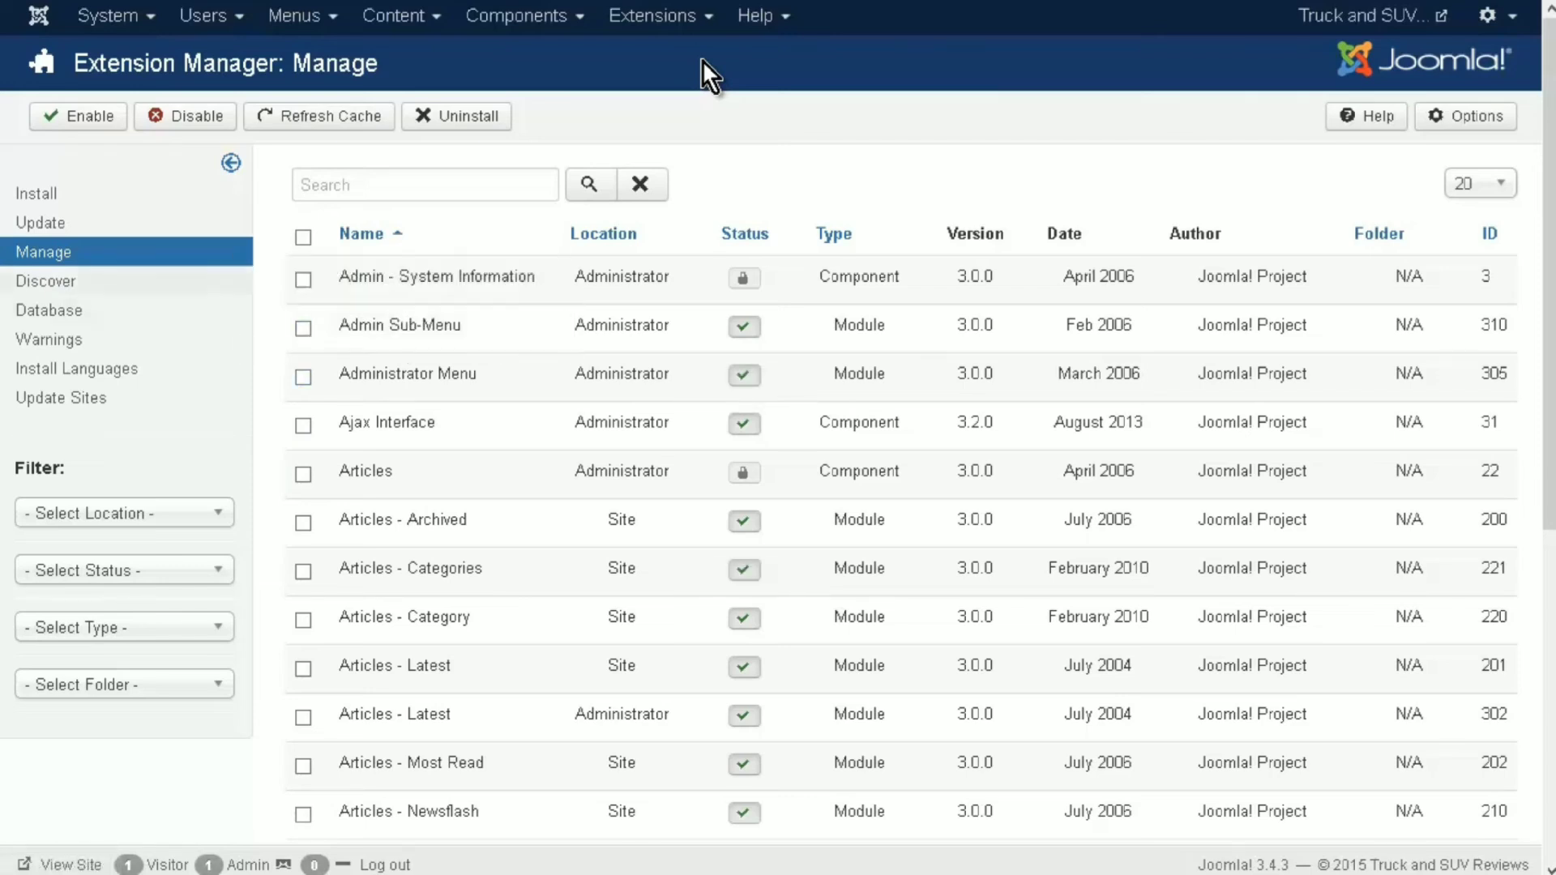
- View the Discover and Update Sites pages of the Extension Manager
key(shift+Tab)
key(Return)
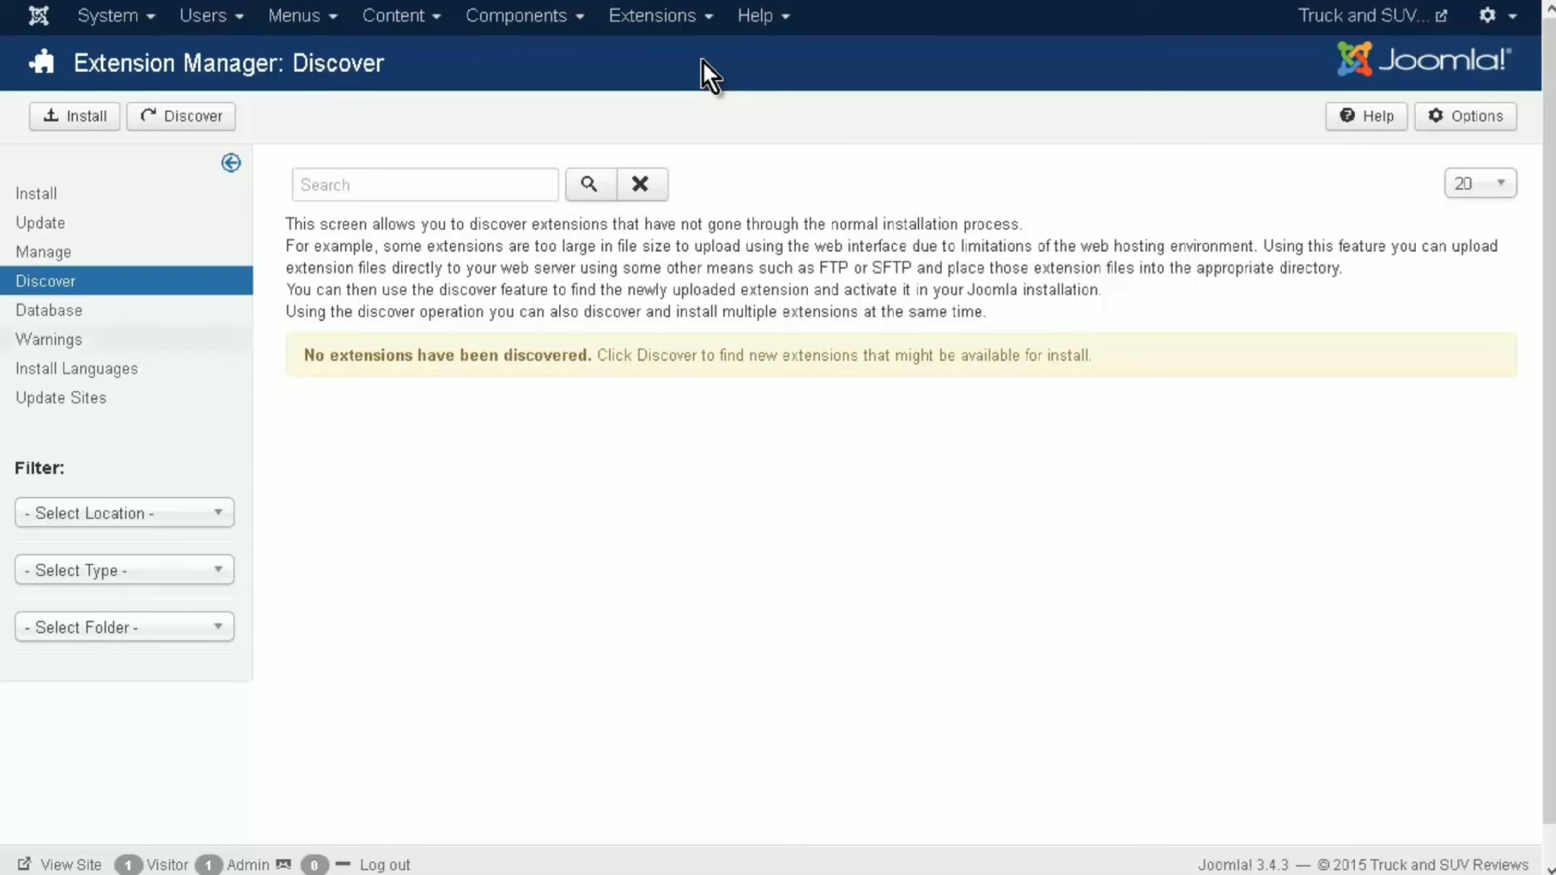
key(Return)
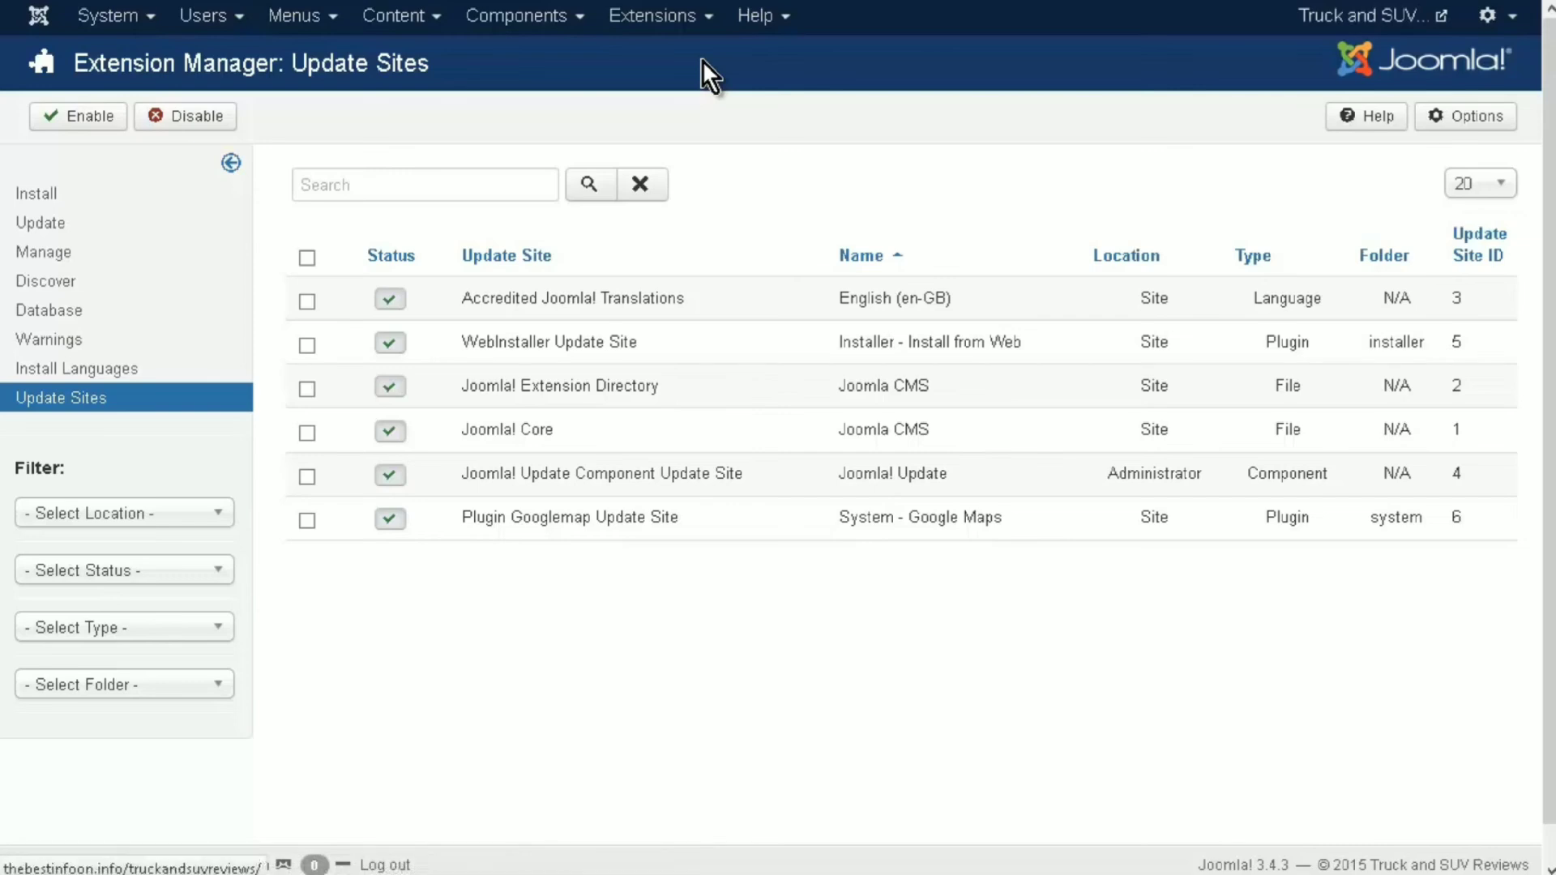
- Open the public site's home page and look over its header and page layout
key(F5)
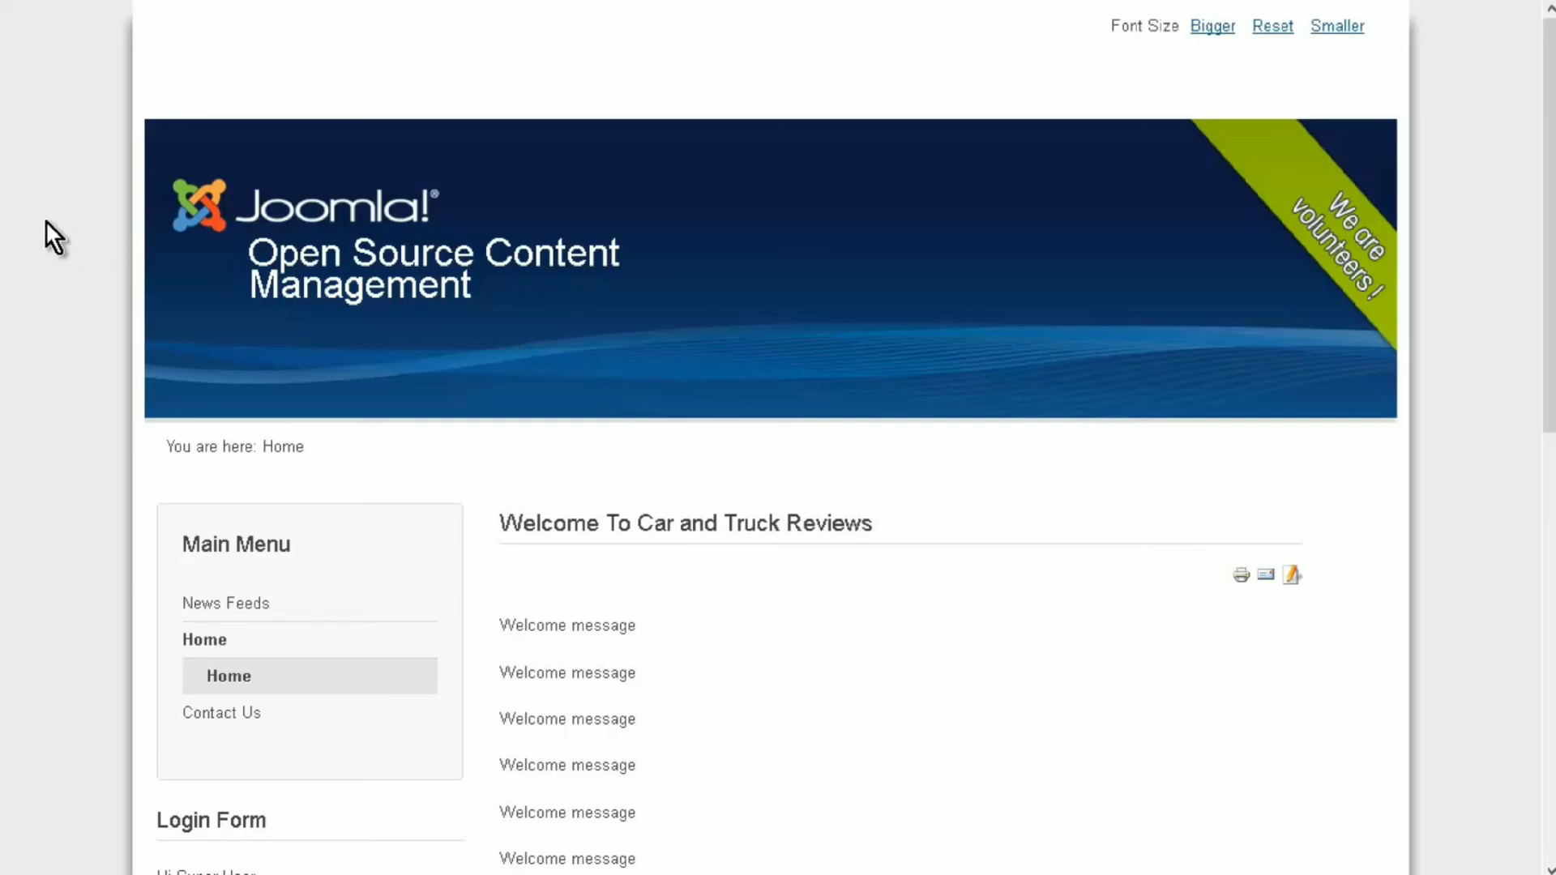
scroll(46, 221, down, 4)
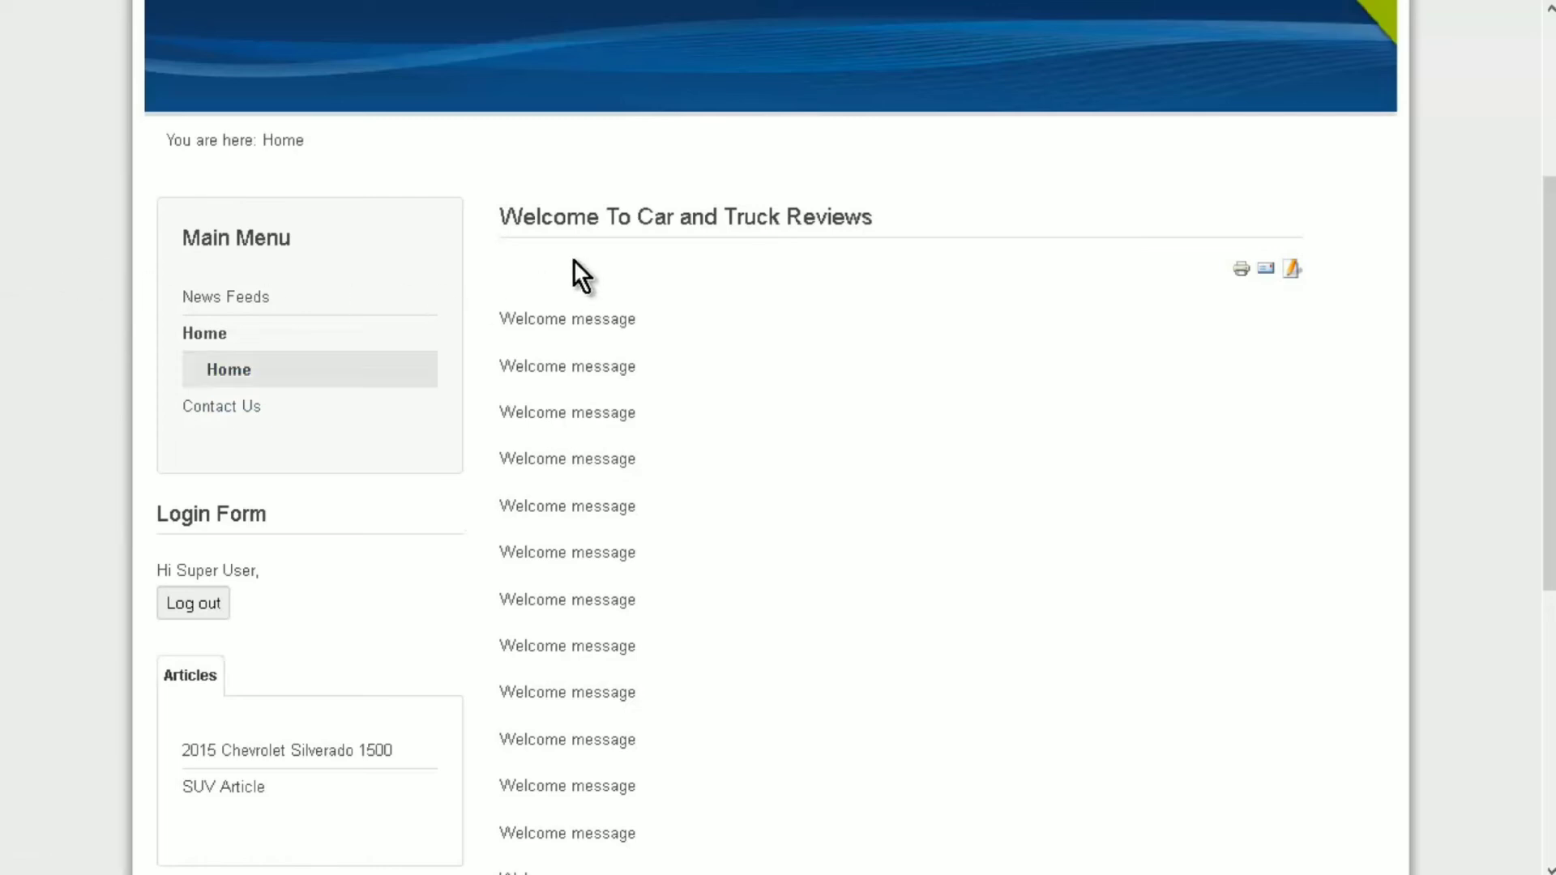
scroll(572, 268, up, 4)
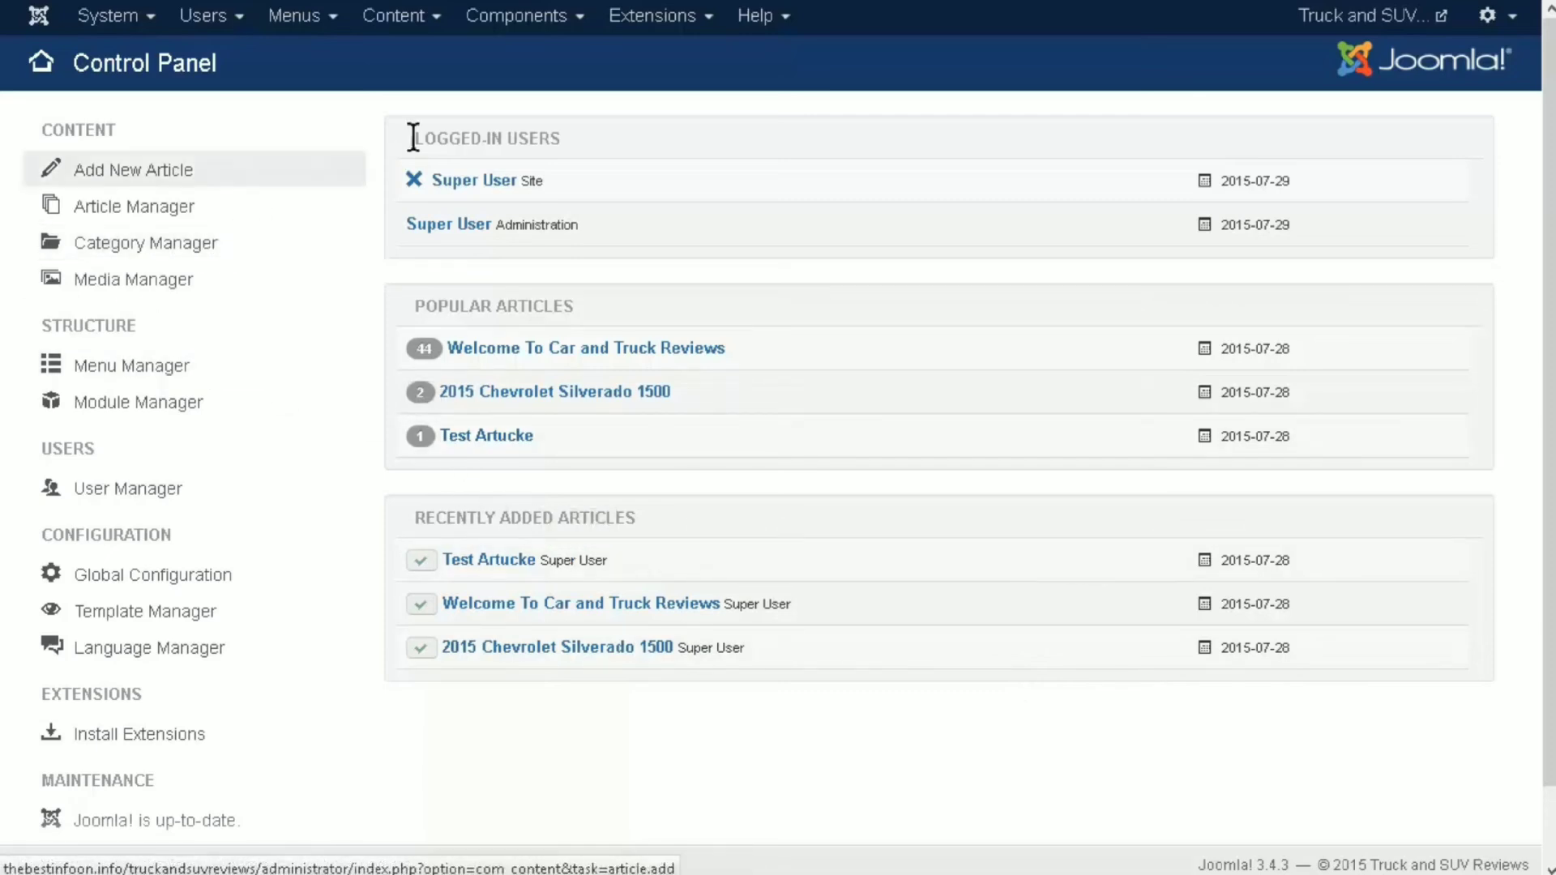
- Open the Beez3 - Default style in the Template Manager and show its advanced settings
click(647, 17)
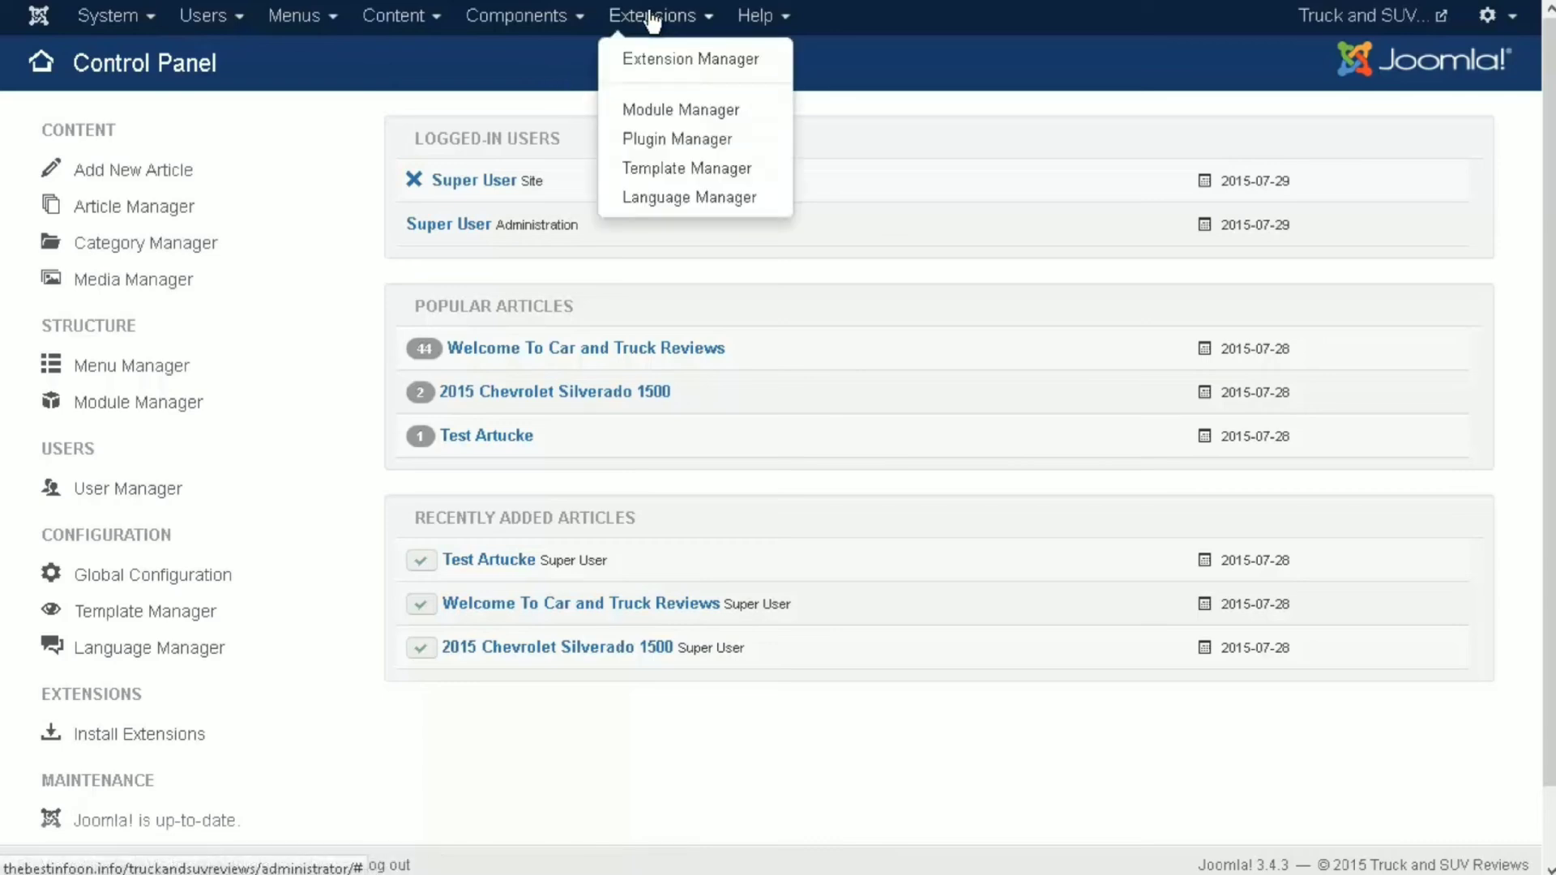
click(688, 171)
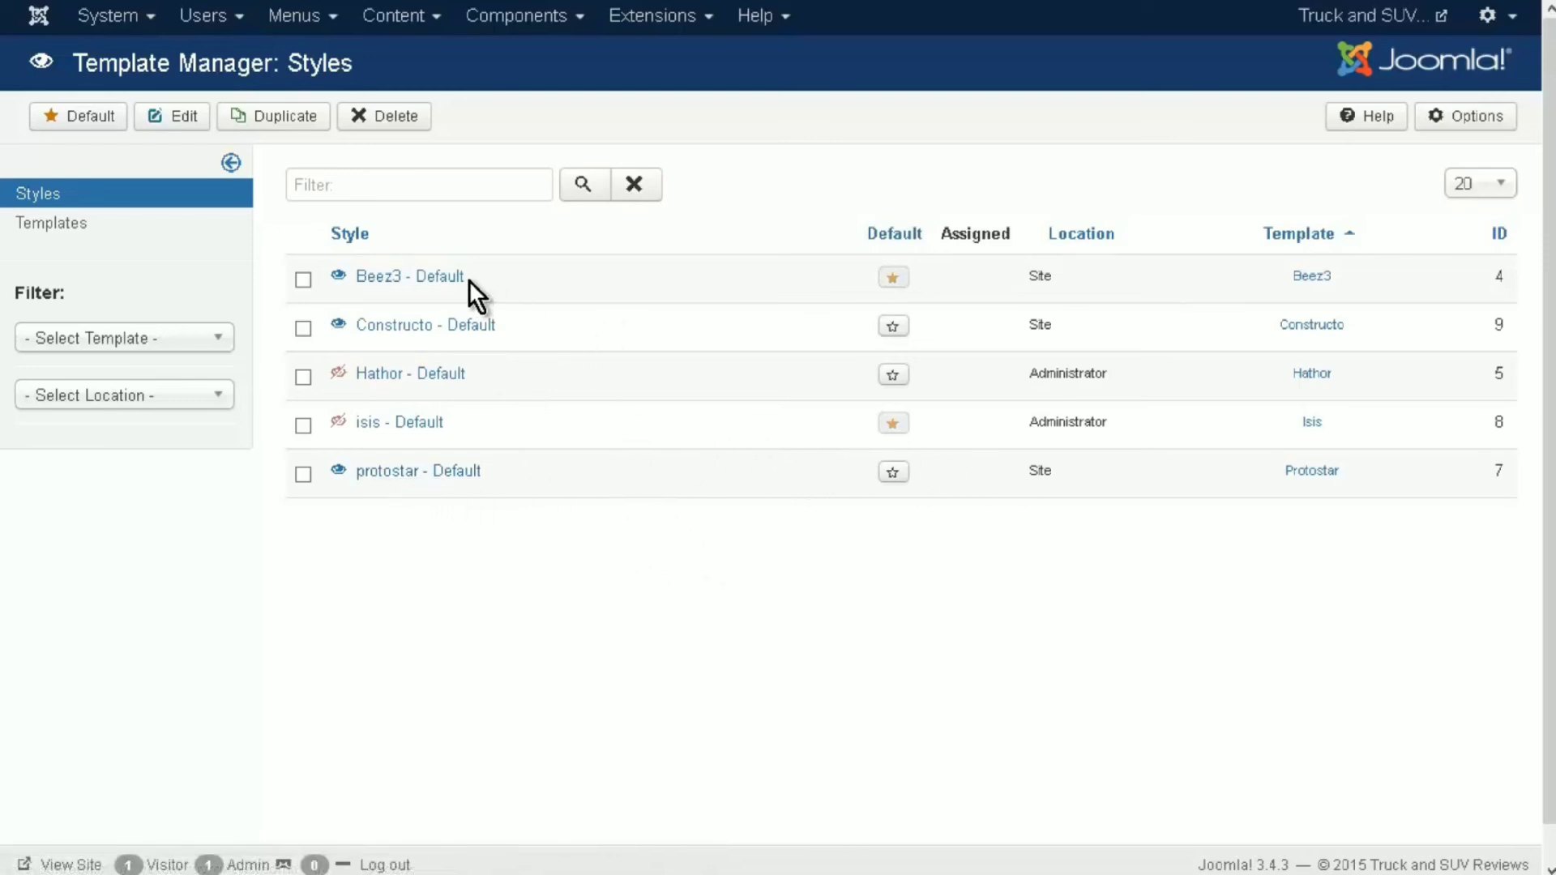
click(382, 284)
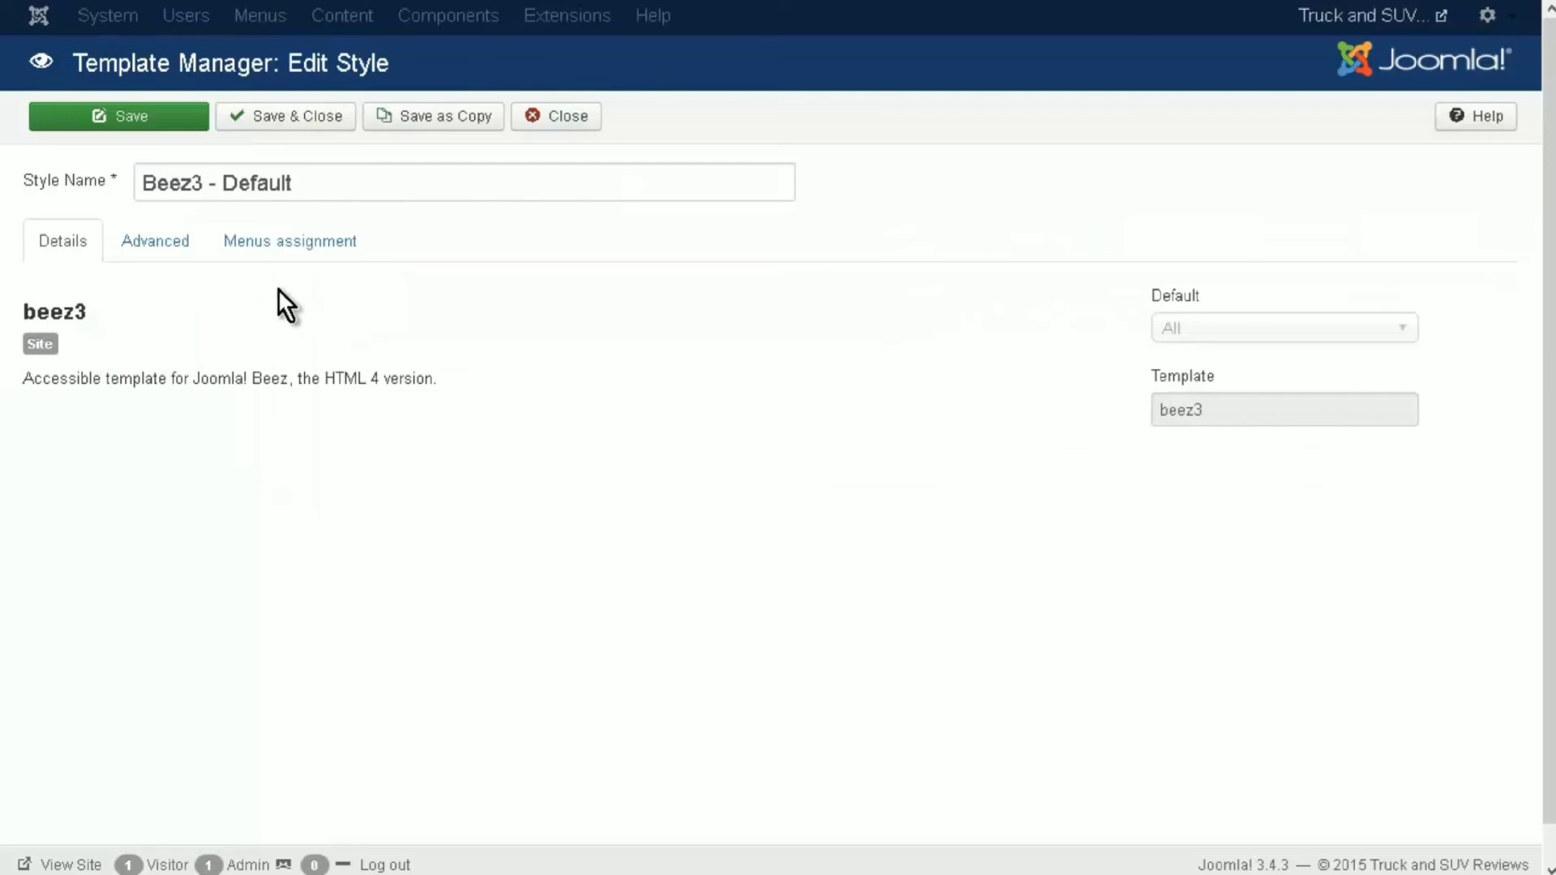
click(172, 248)
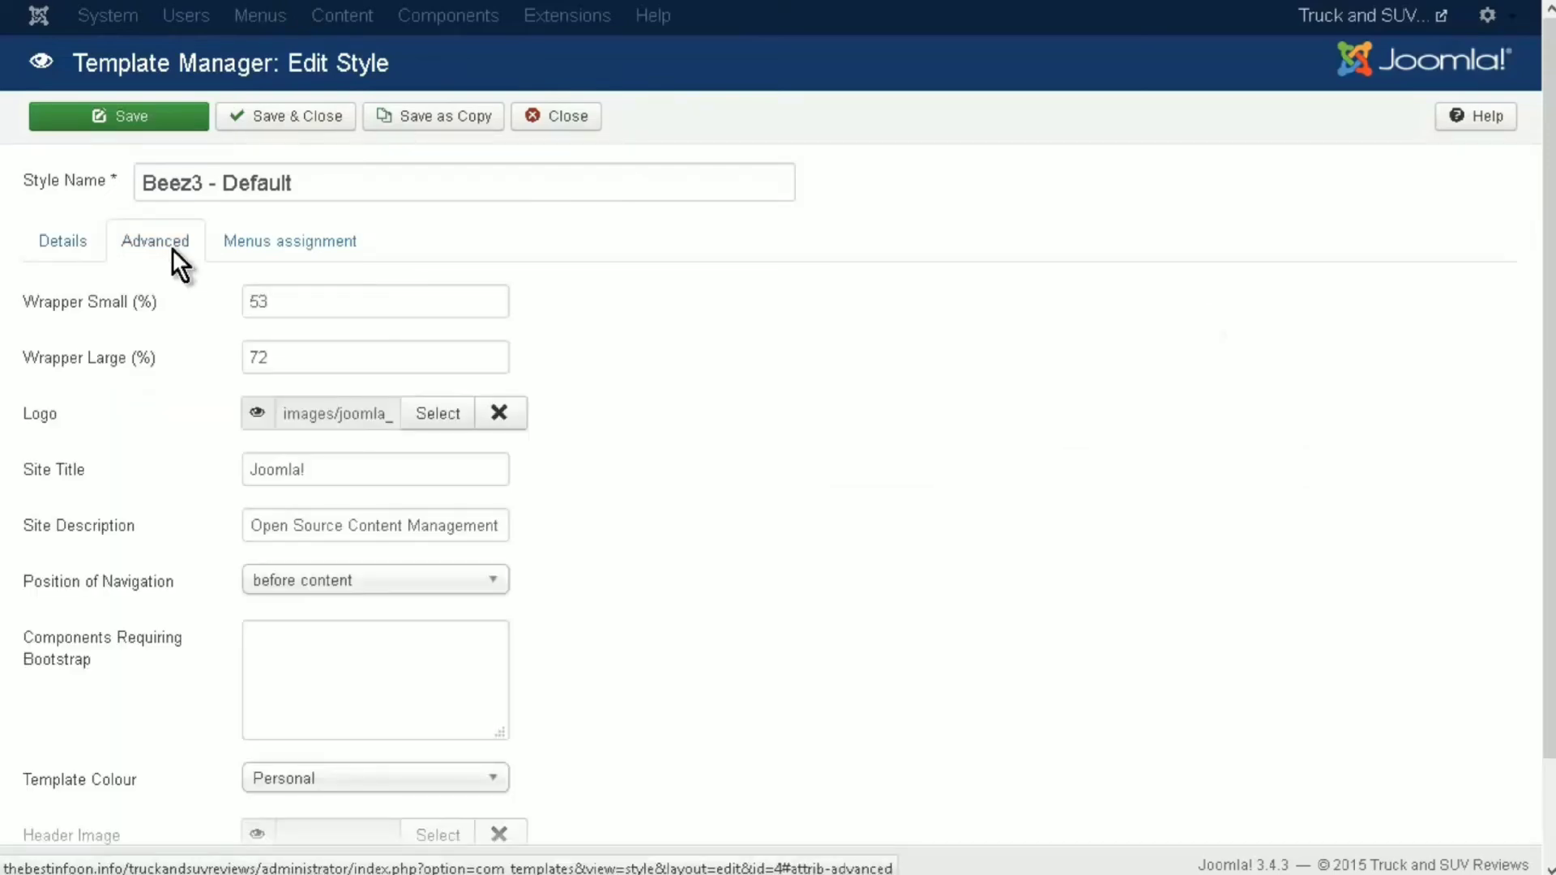
mouse_move(254, 409)
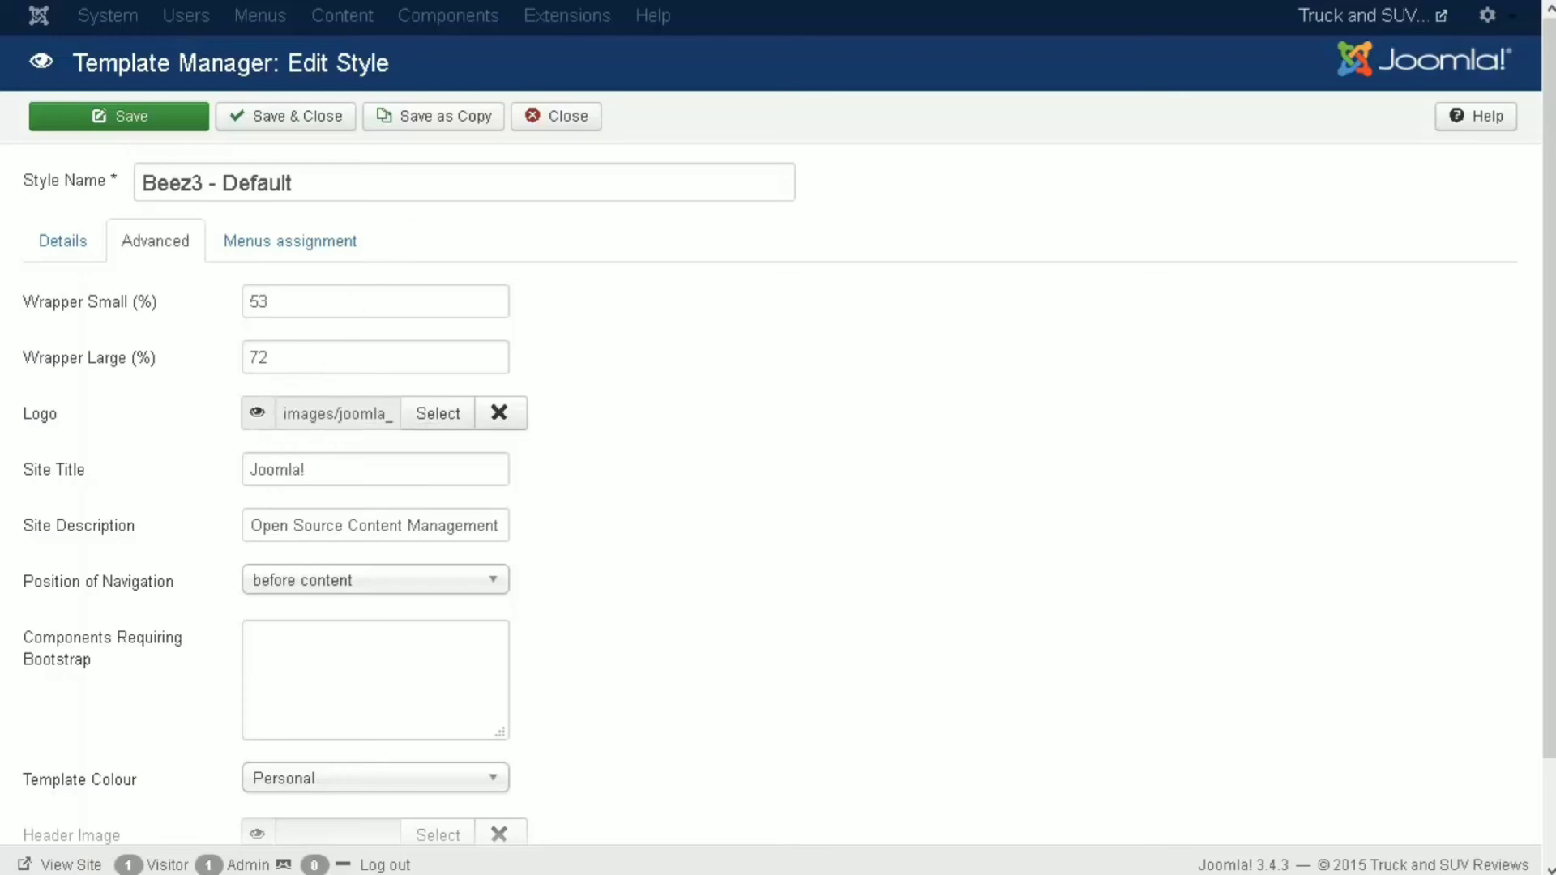
- Check the header on the public site, and remove the logo image from the Beez3 - Default style and save it
click(1376, 23)
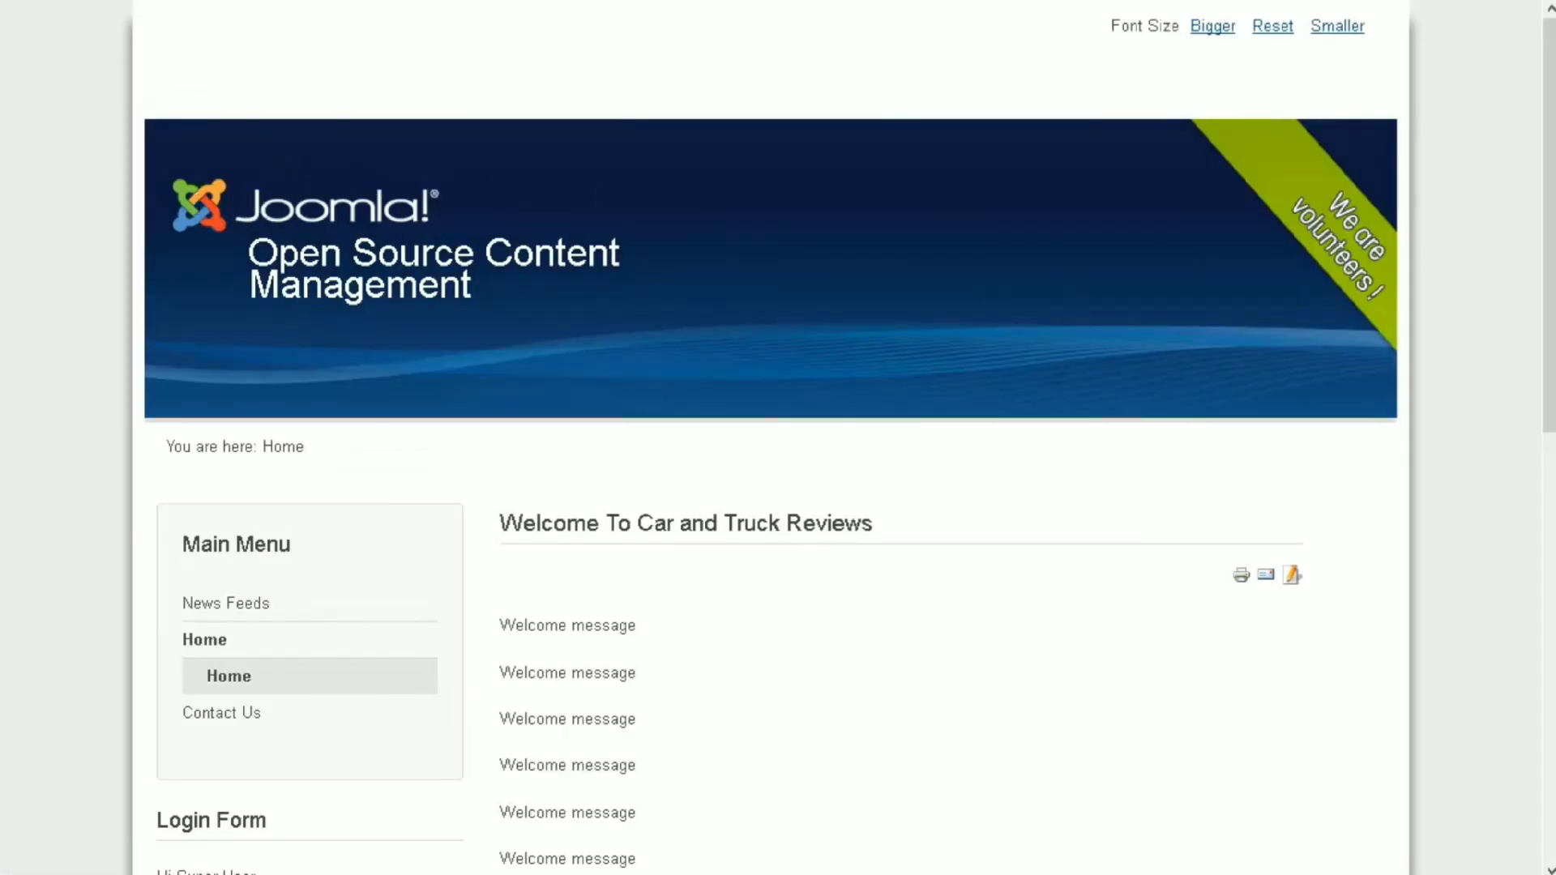
key(ctrl+w)
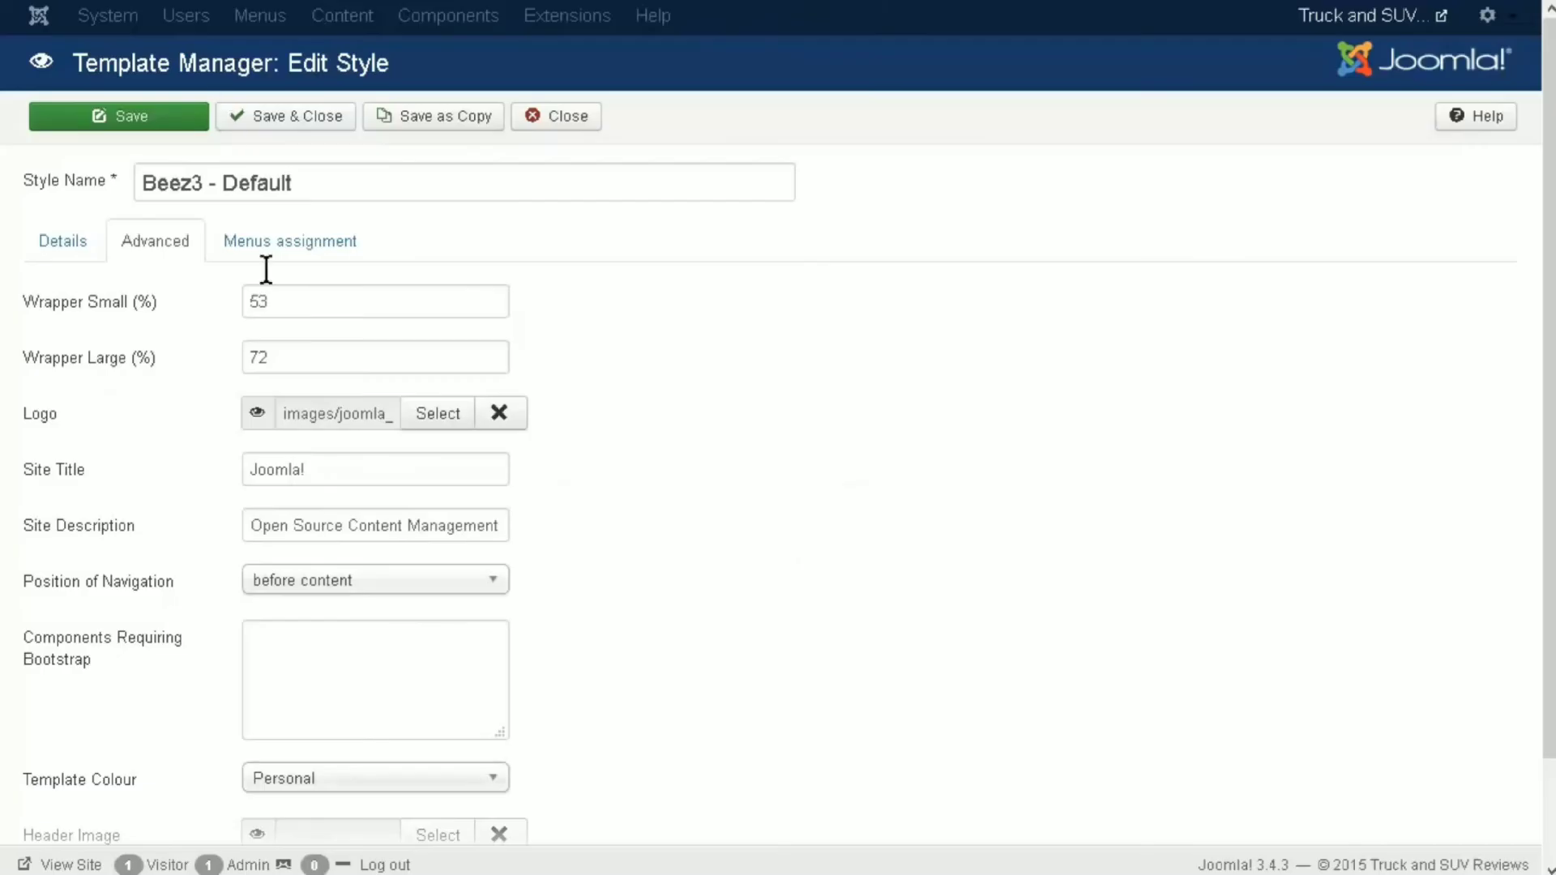
scroll(207, 439, down, 2)
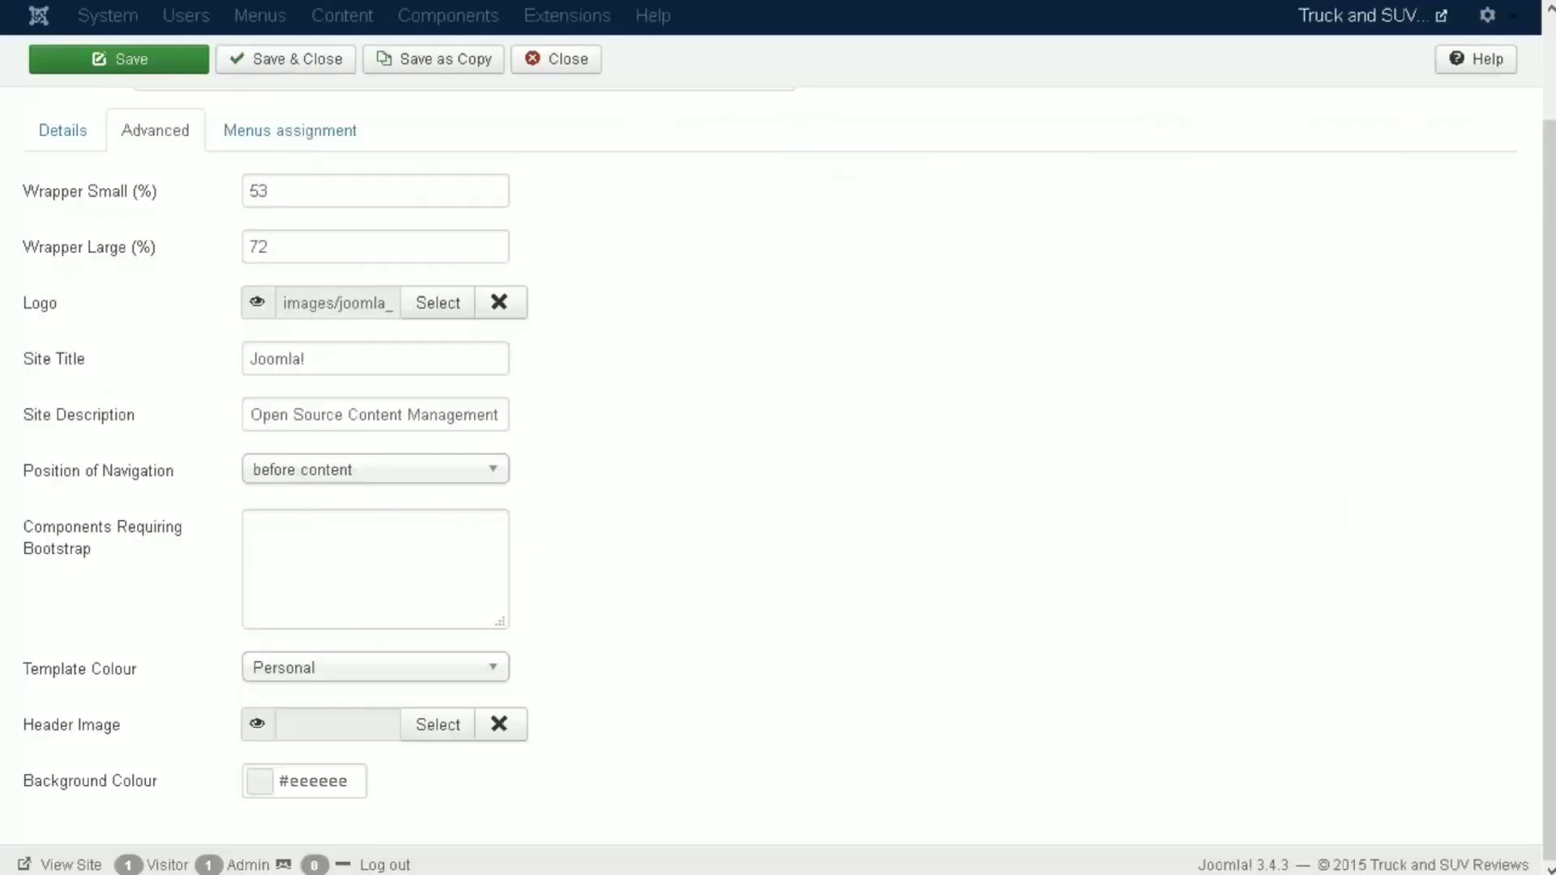
click(503, 306)
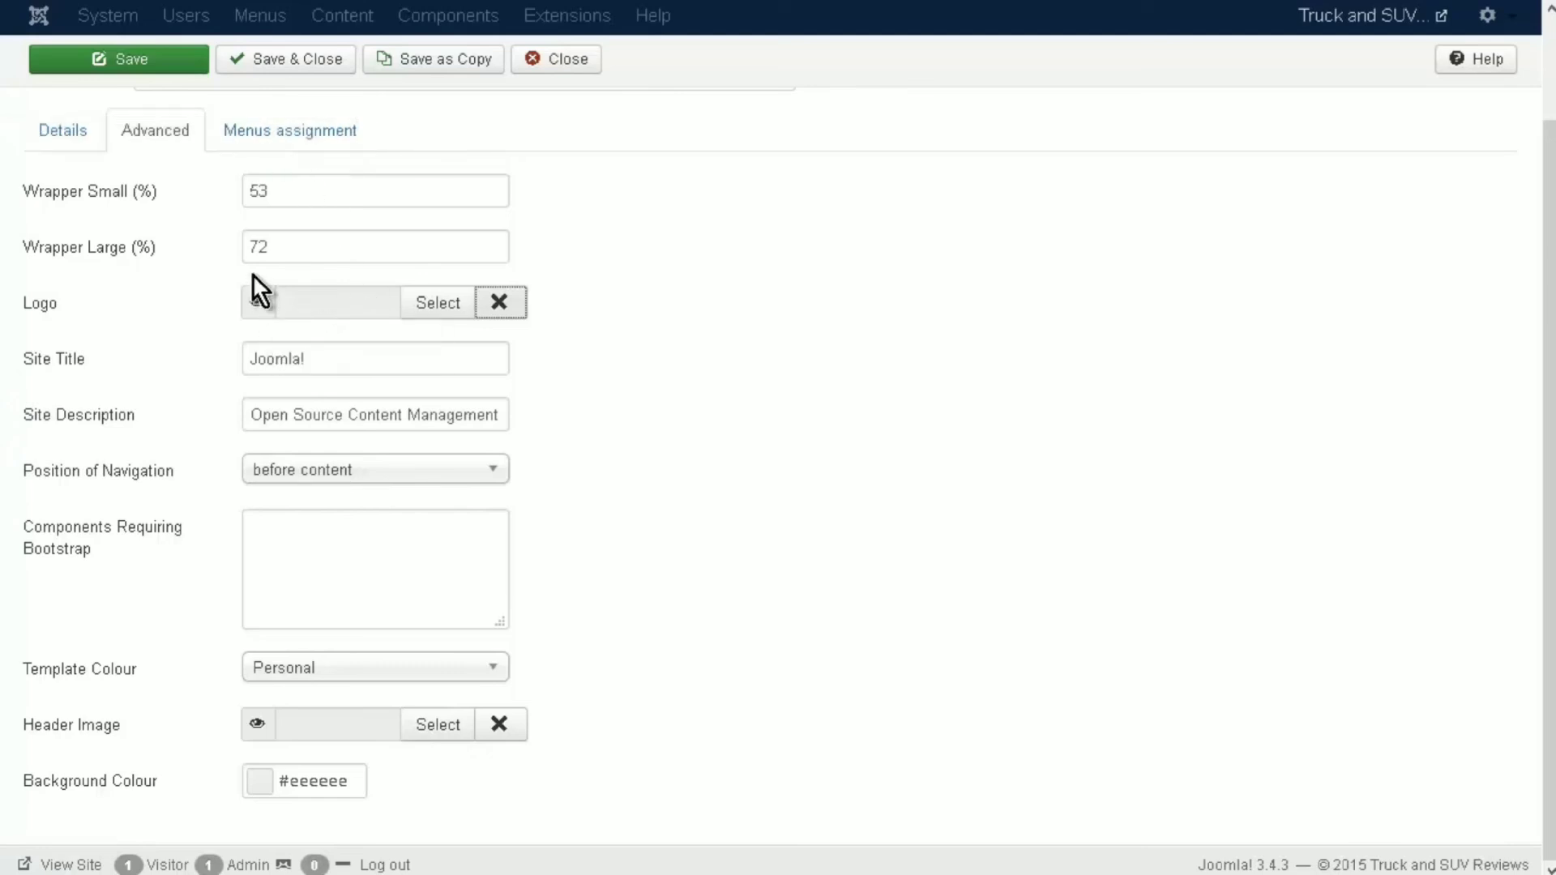
click(146, 61)
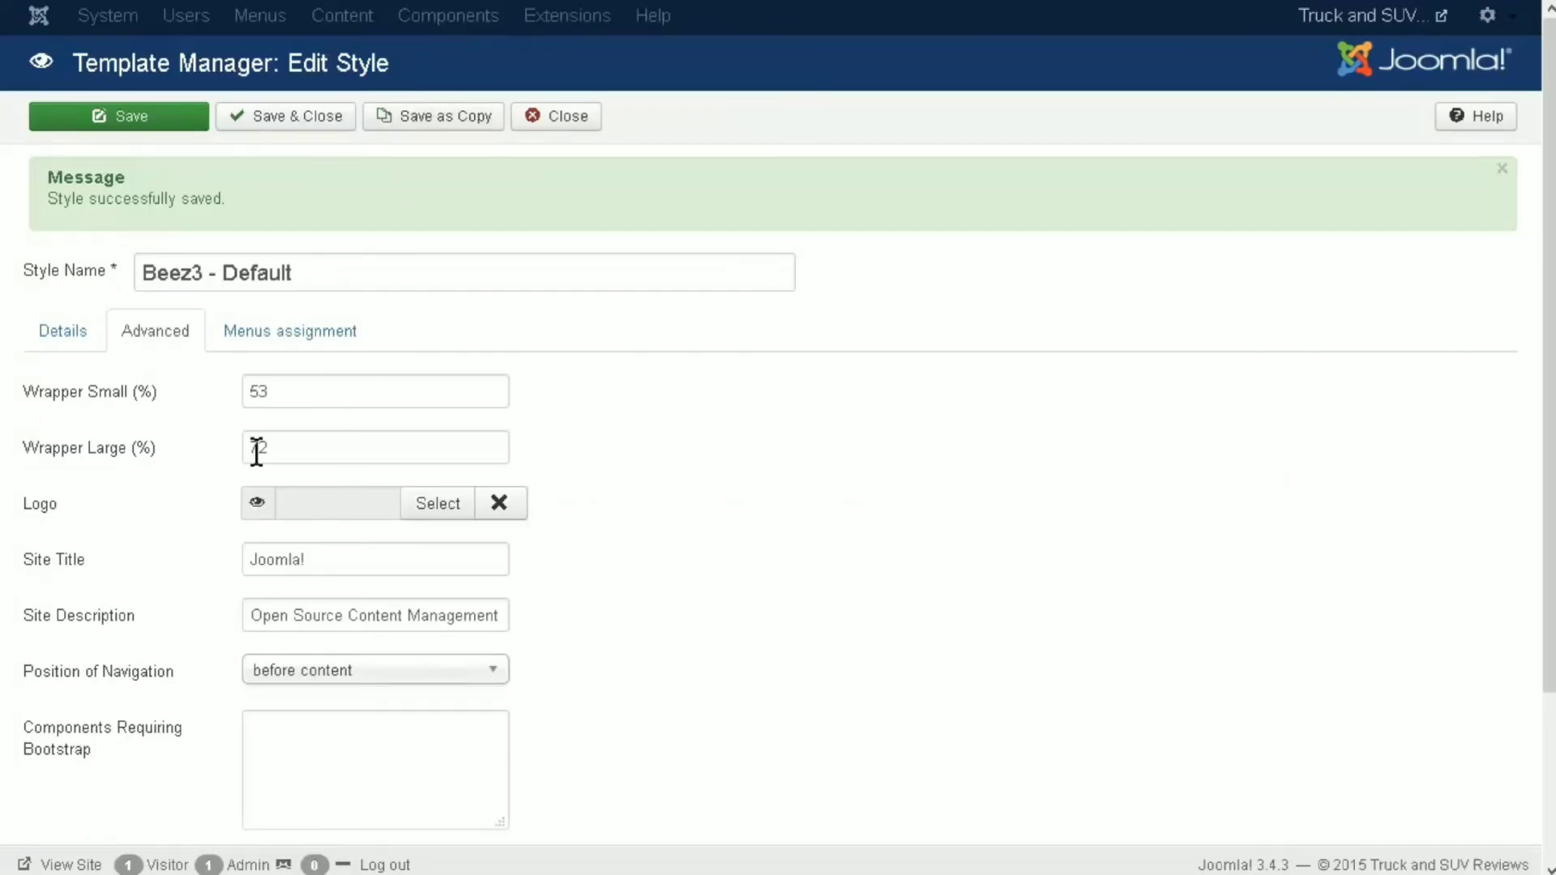
- Open the image picker for the Beez3 style's logo and upload logo.jpg from the Downloads folder
scroll(302, 434, down, 2)
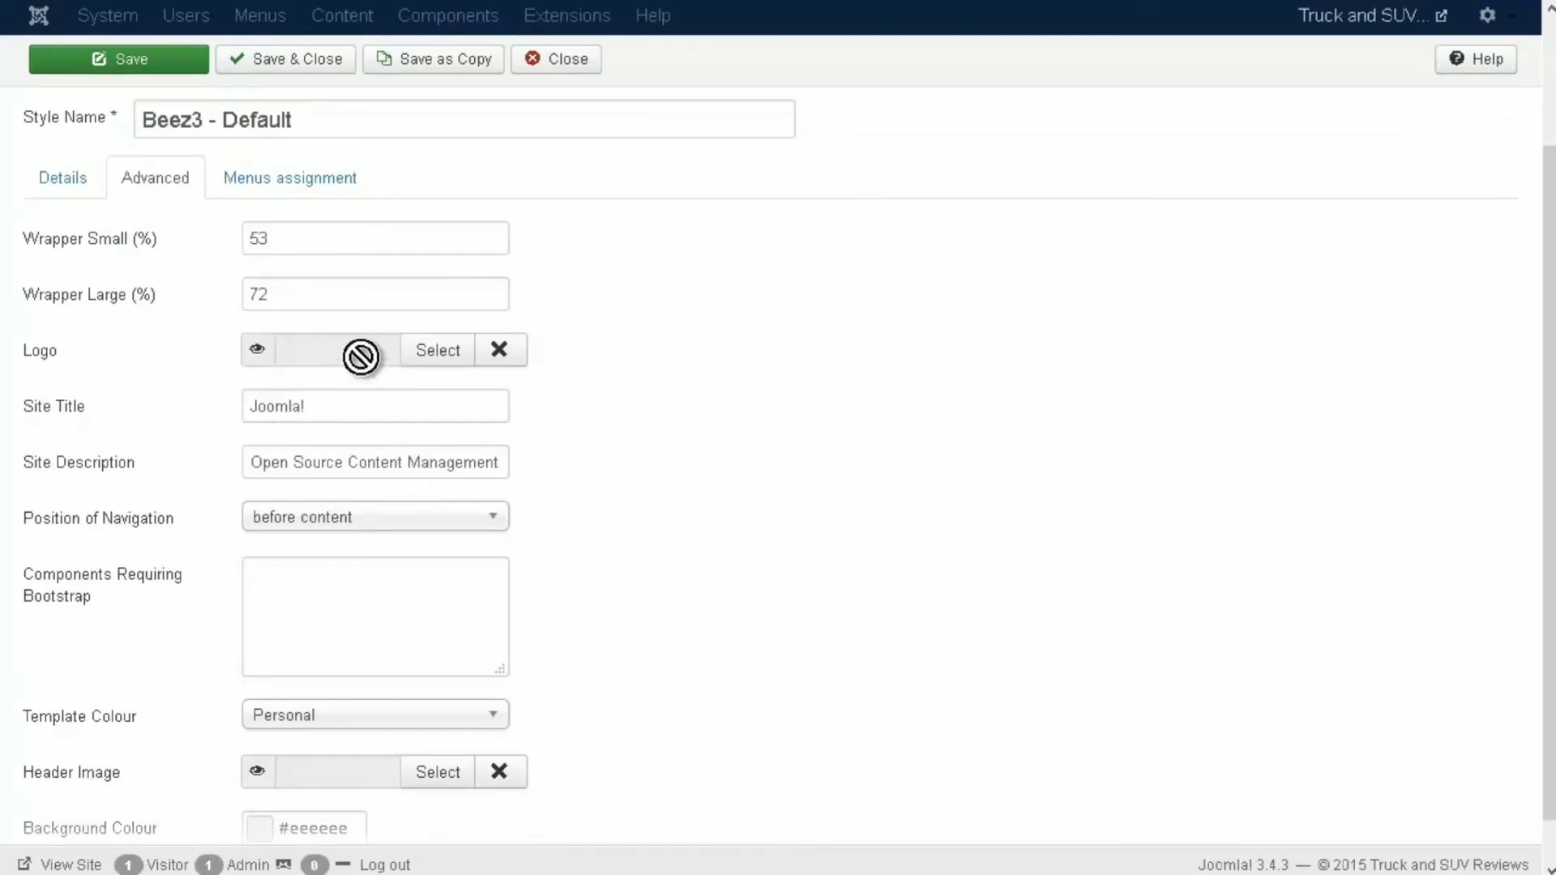
click(436, 355)
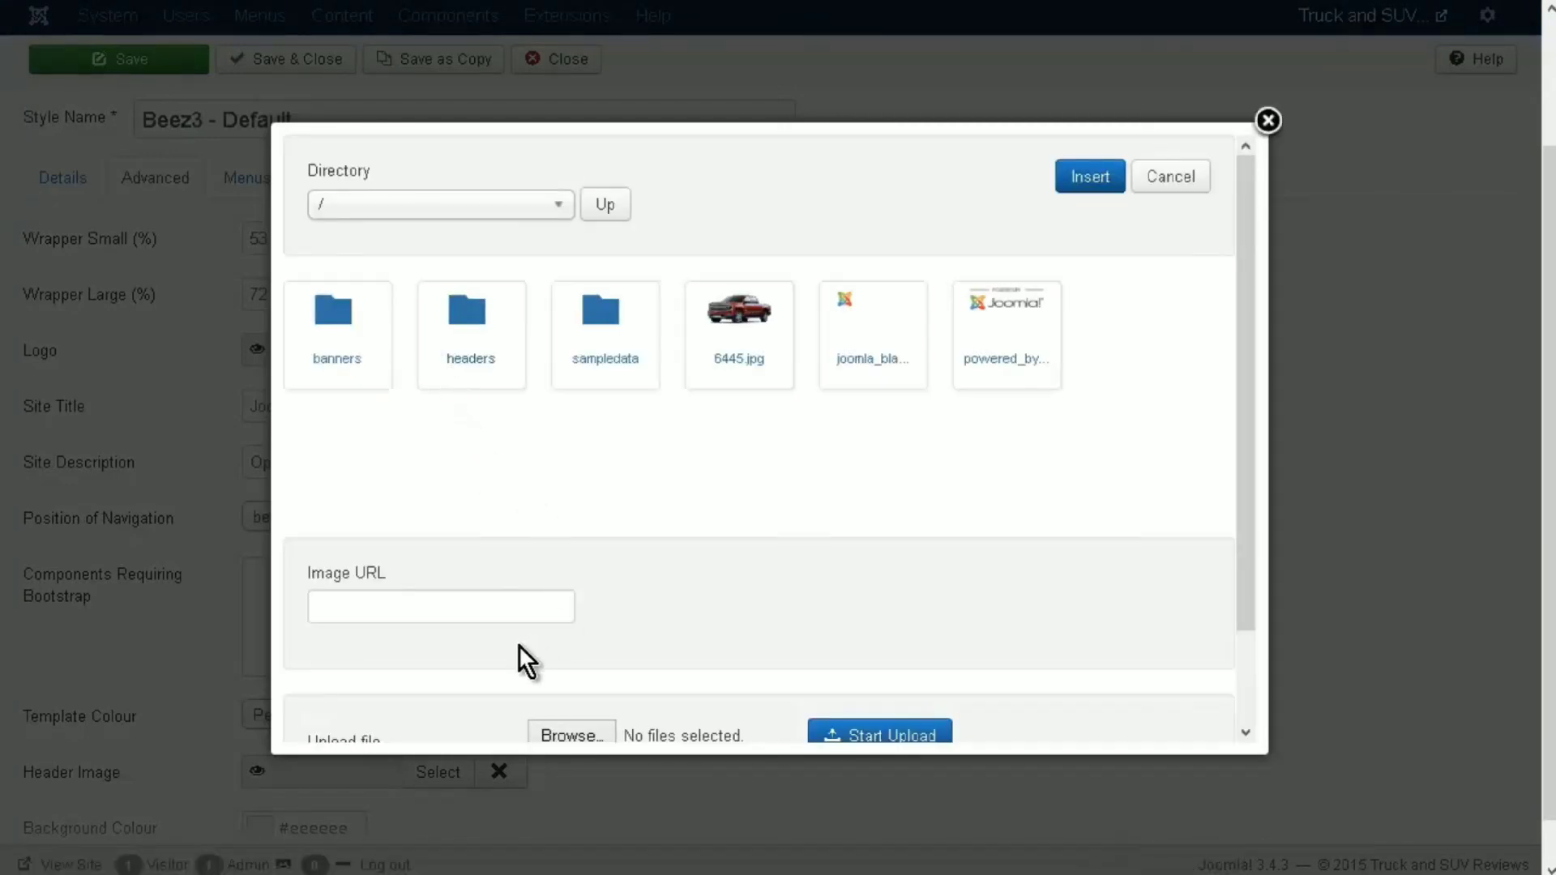
scroll(357, 697, down, 1)
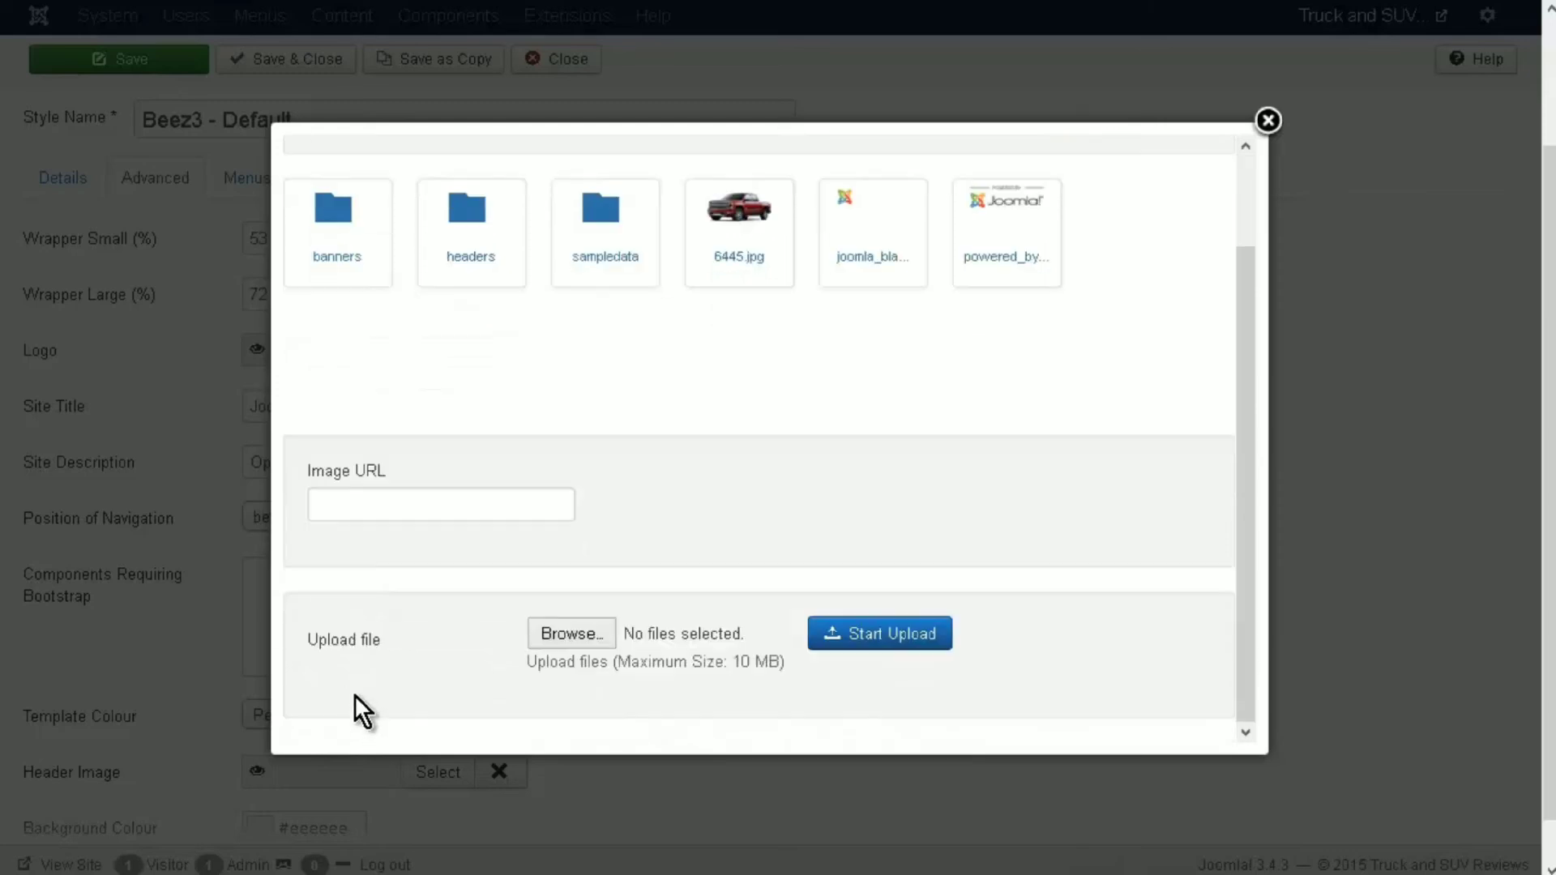
click(349, 642)
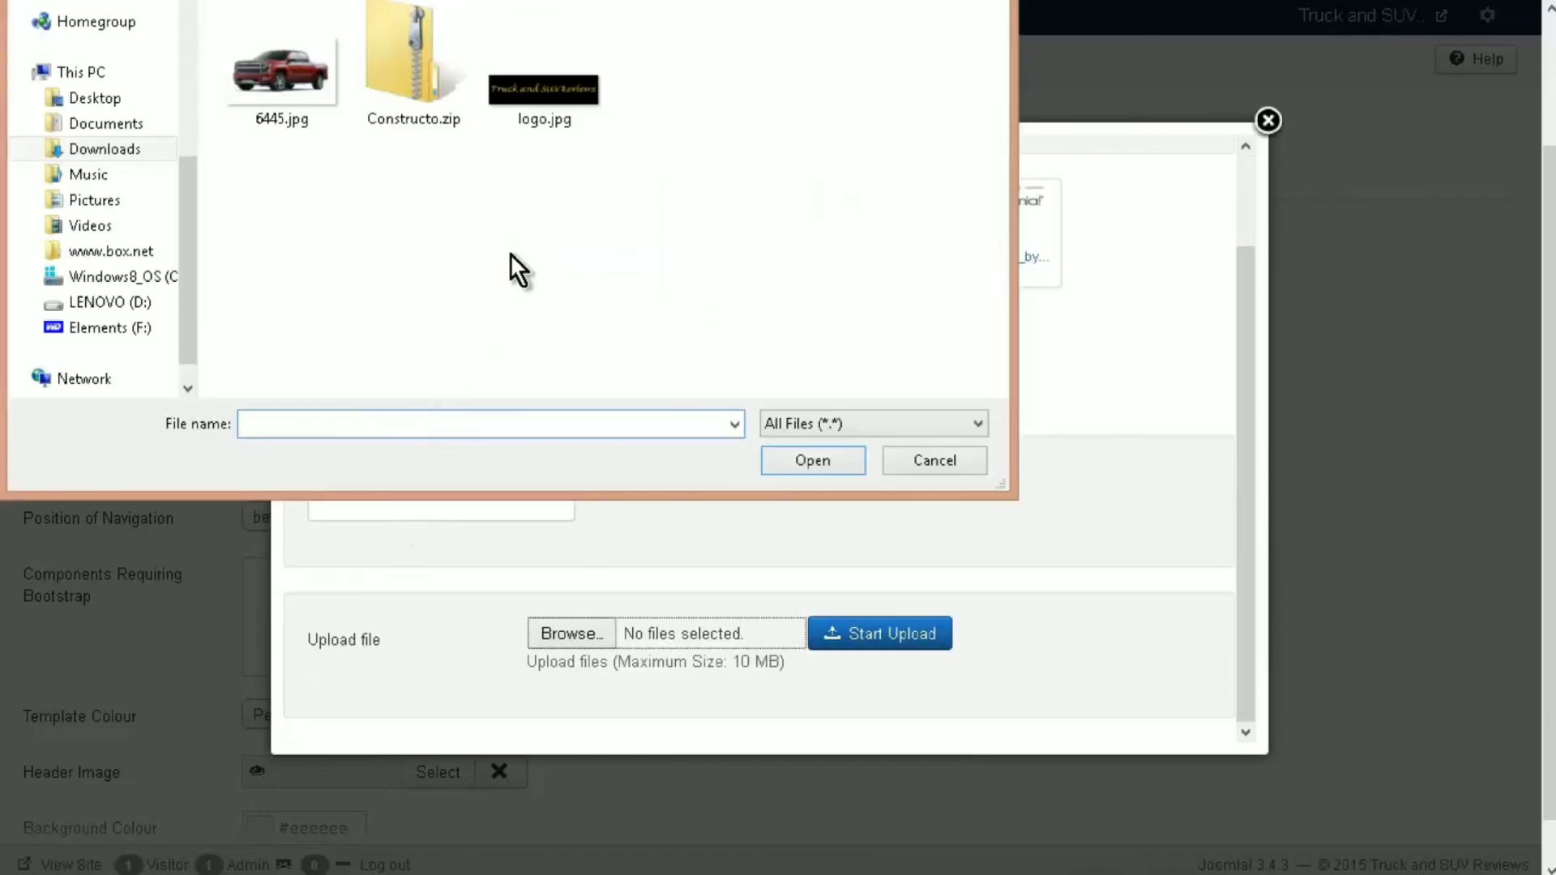
click(538, 113)
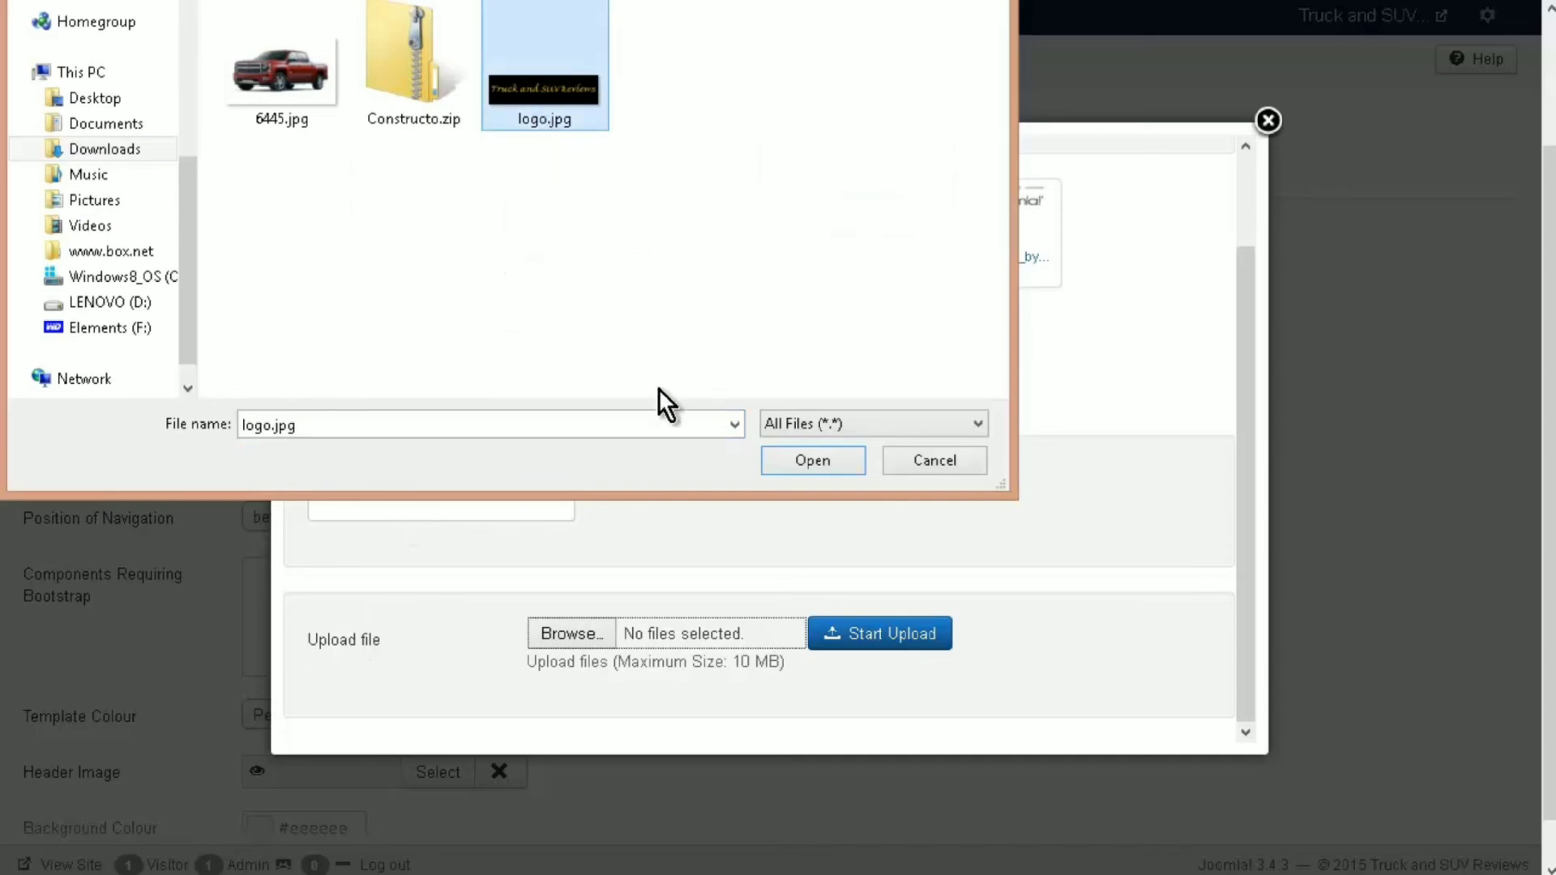
click(795, 461)
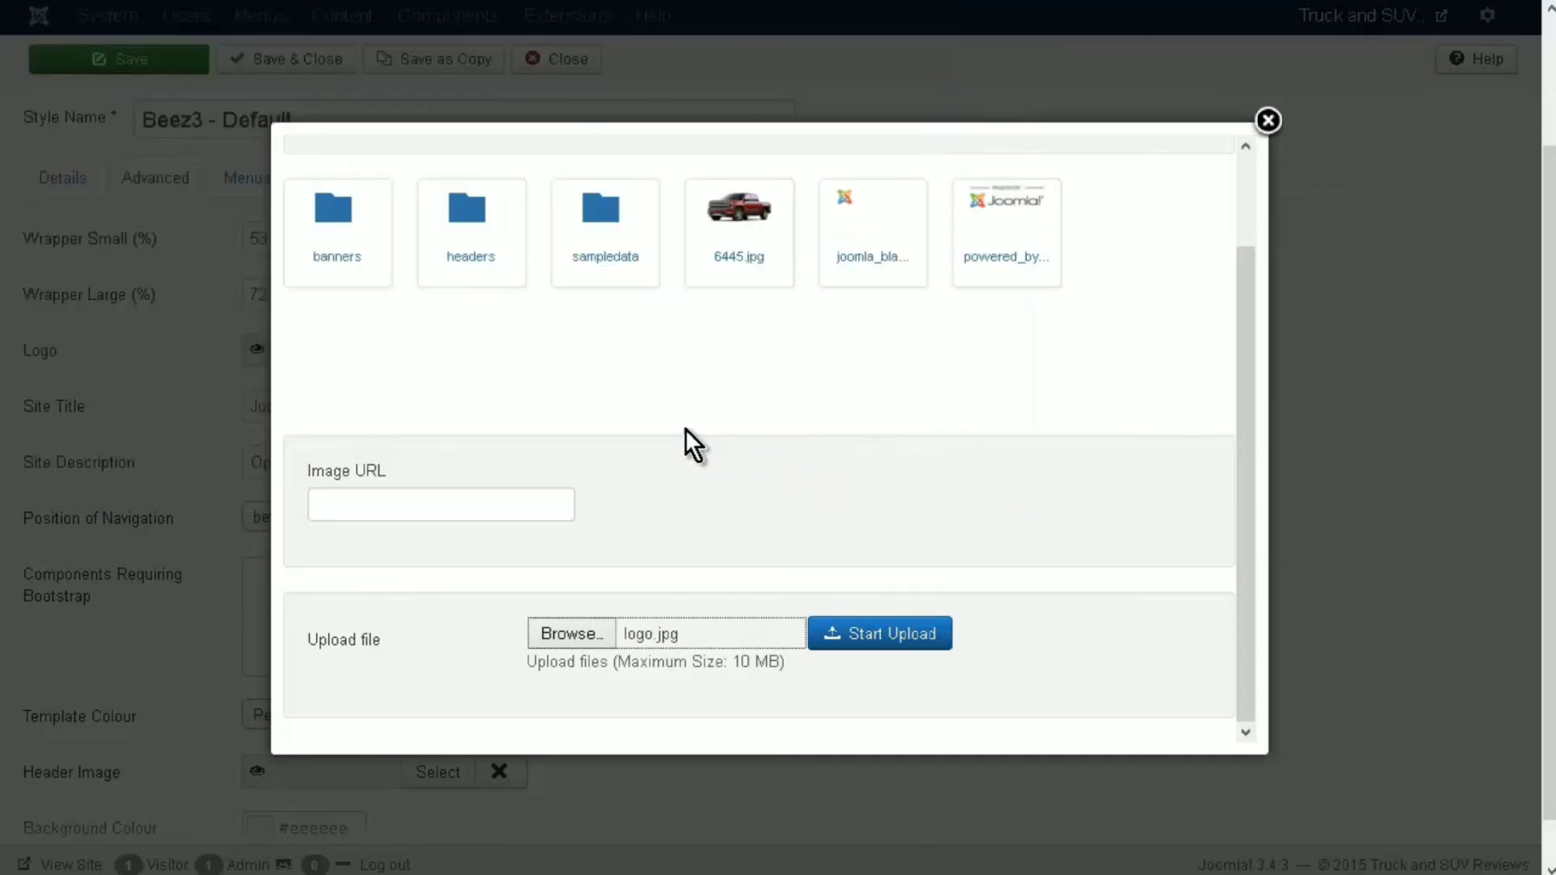
click(836, 633)
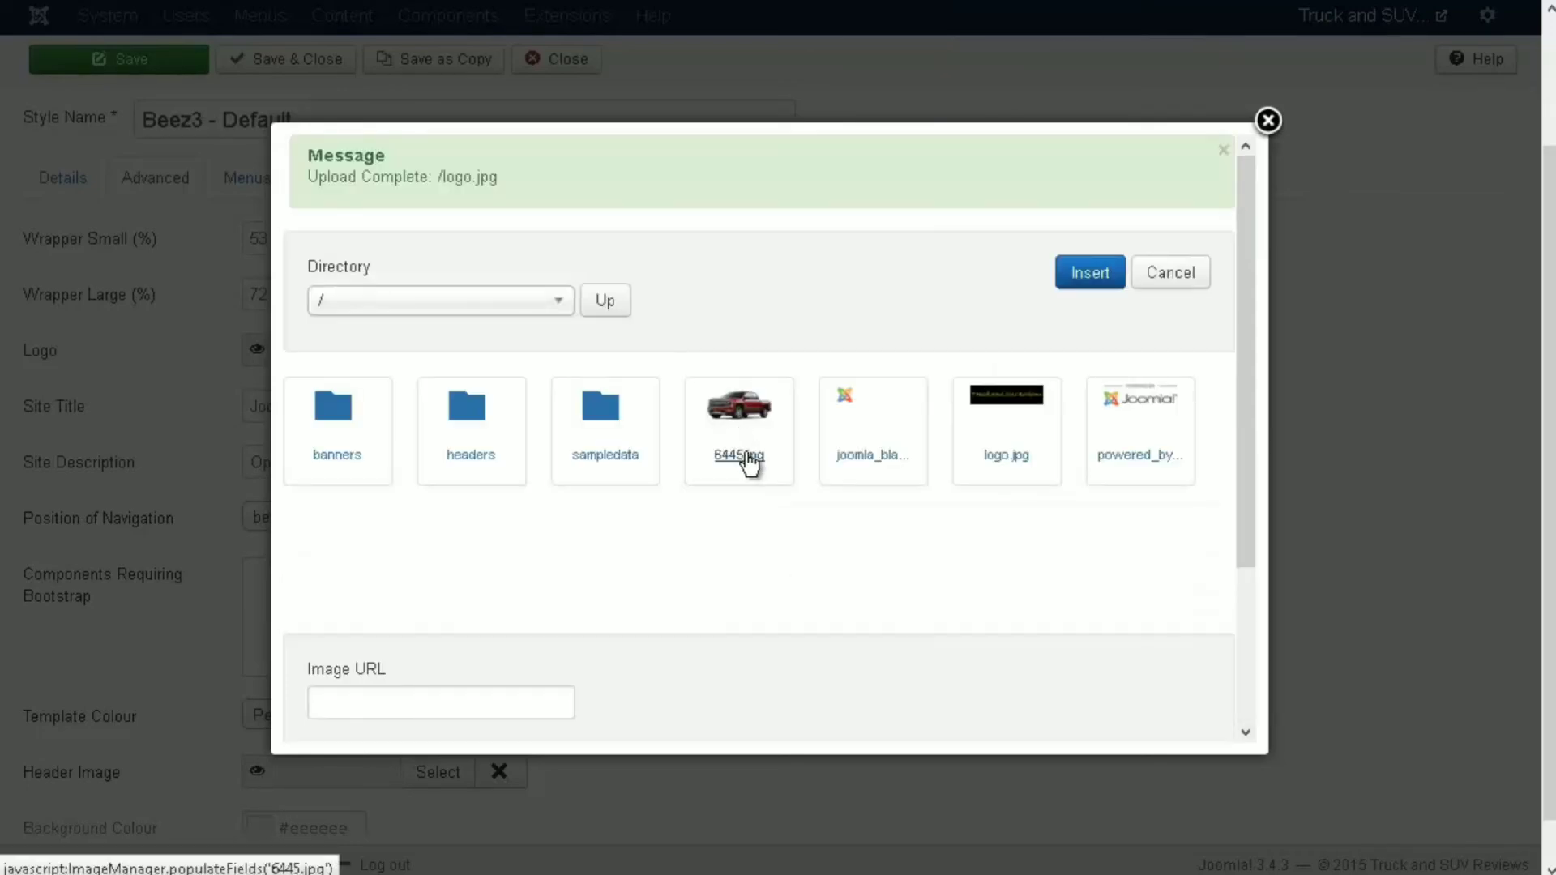
- Insert the uploaded logo.jpg as the Beez3 style's logo and save the style
click(1013, 445)
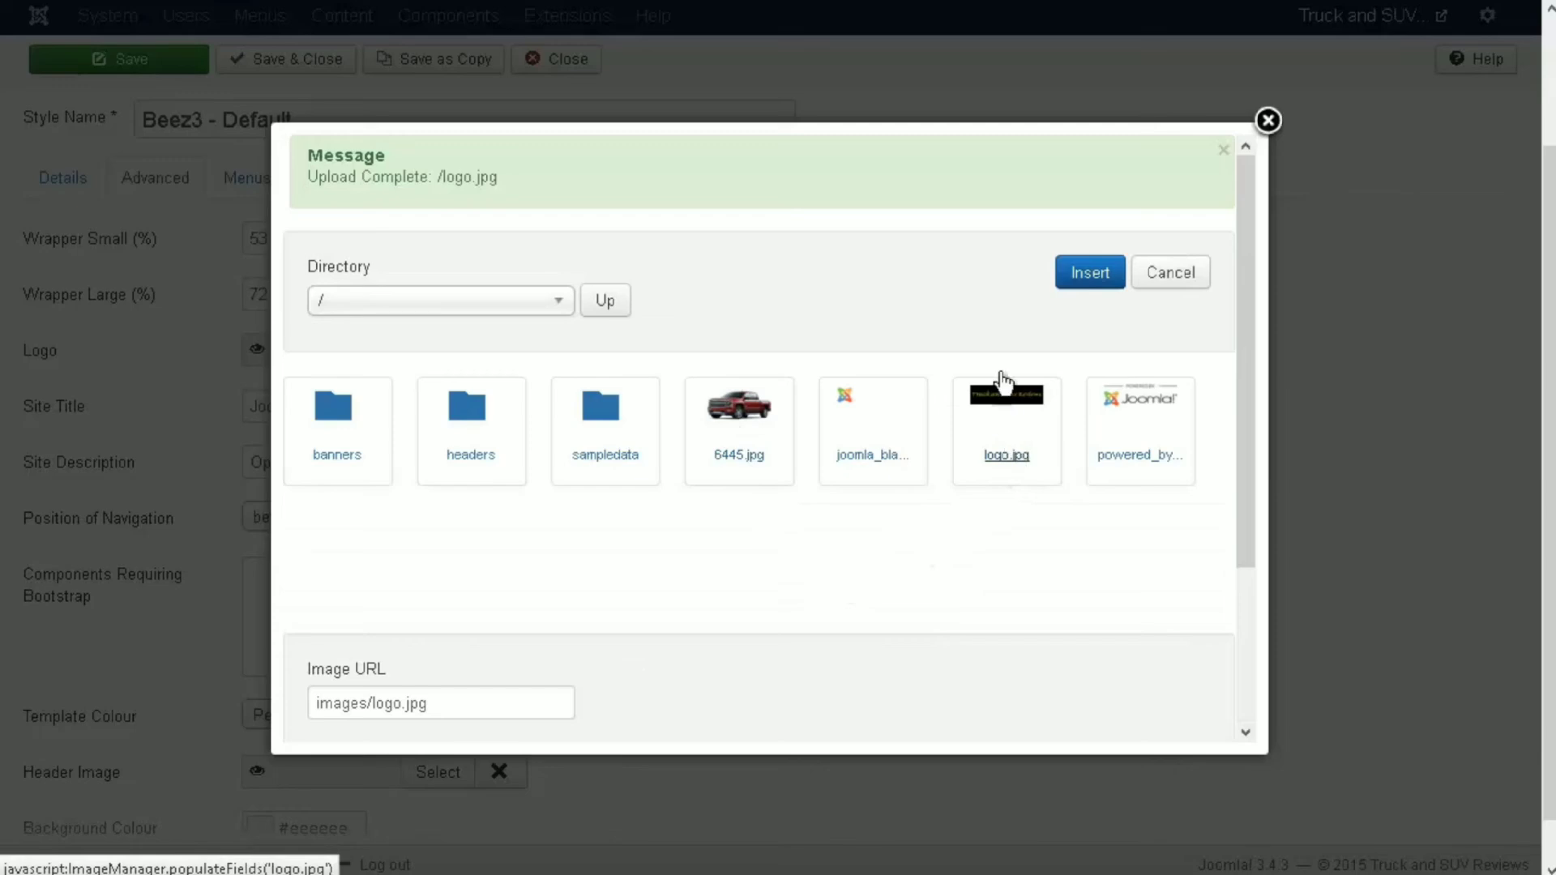
click(1082, 270)
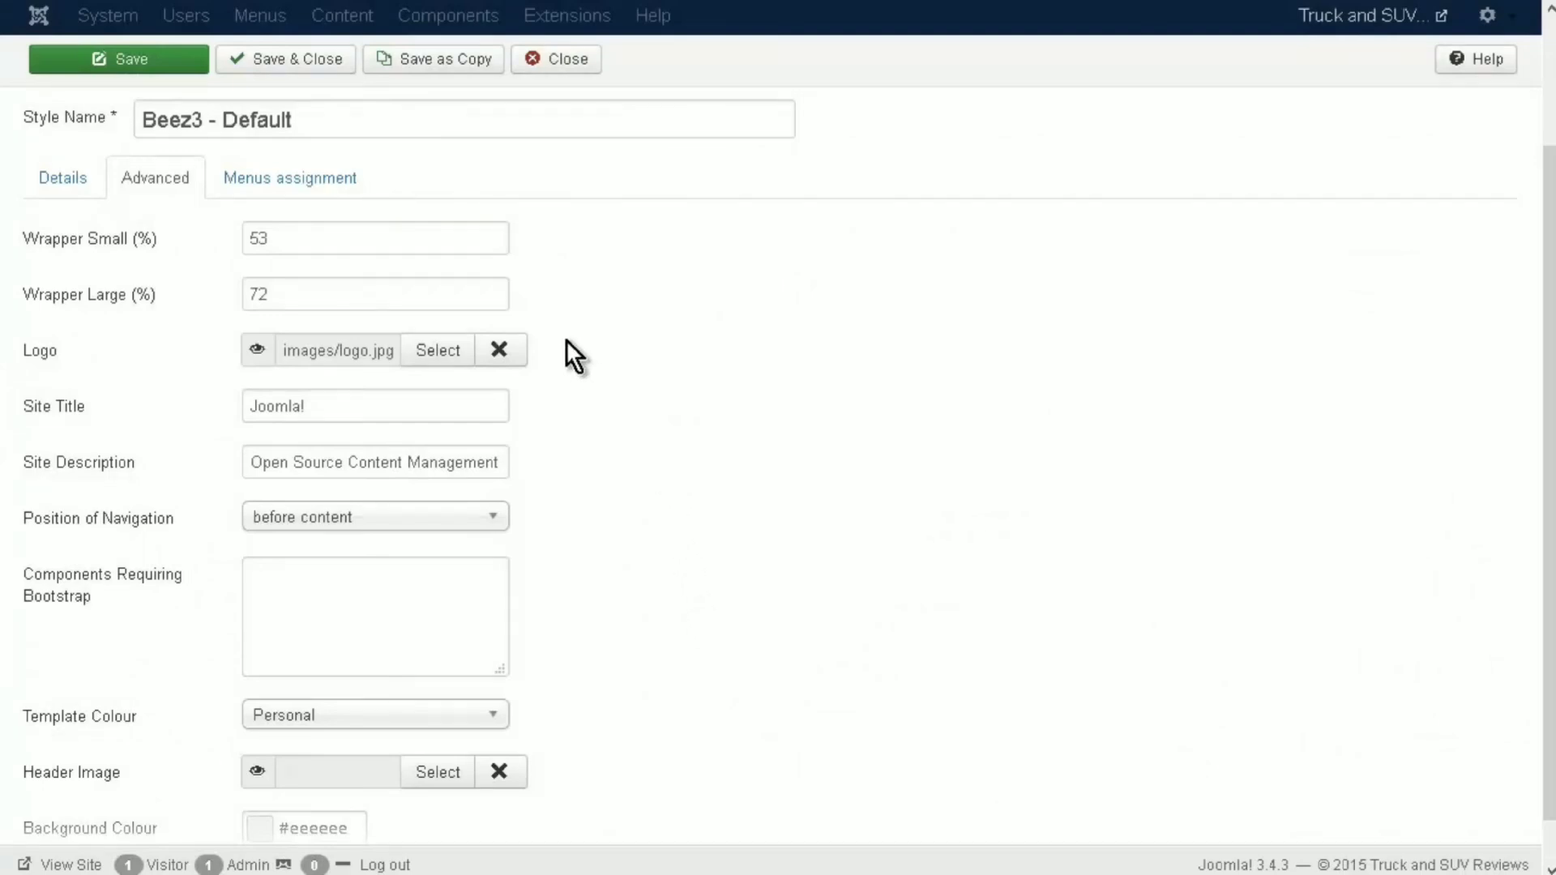
click(143, 76)
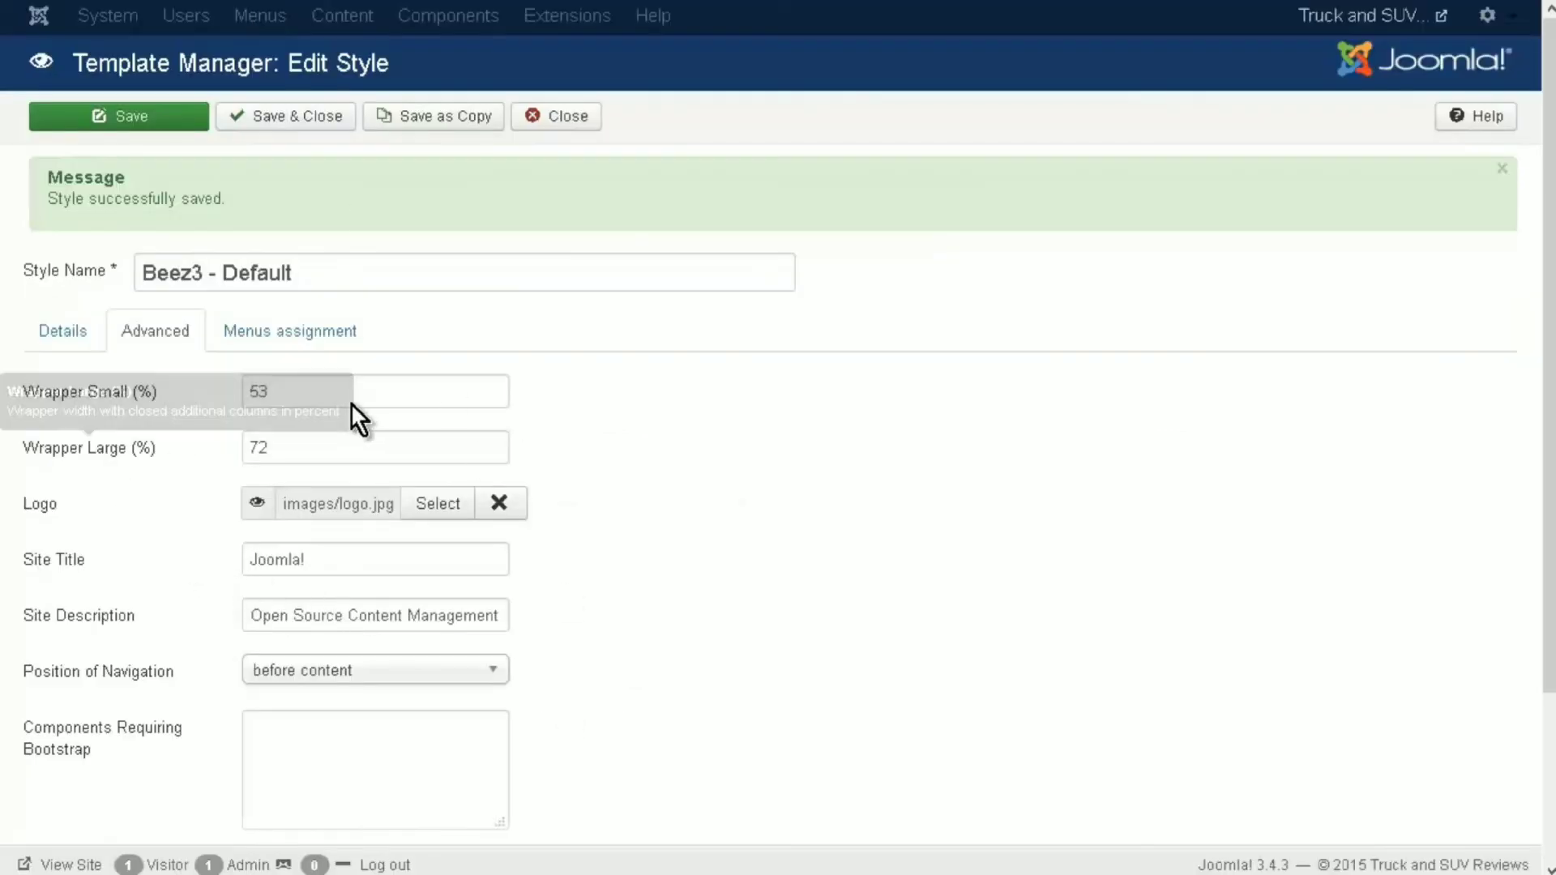
- Set the site title to "Best Reviews" and the site description to "Welcome", and save the style
scroll(405, 470, down, 2)
scroll(468, 533, down, 1)
drag(319, 406, 121, 406)
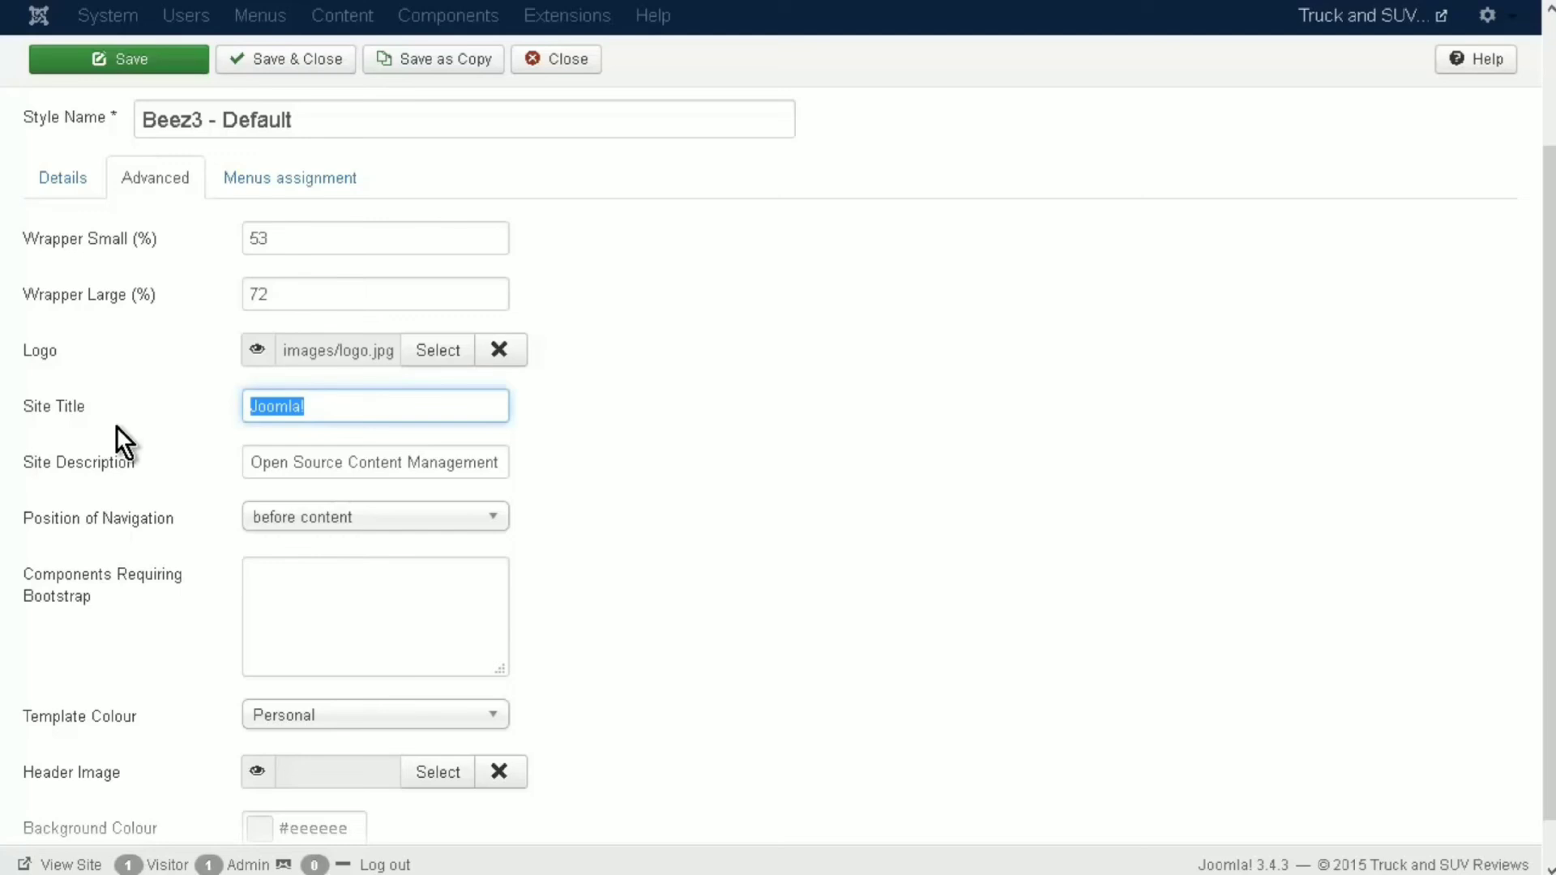
key(BackSpace)
text(Best Reviews)
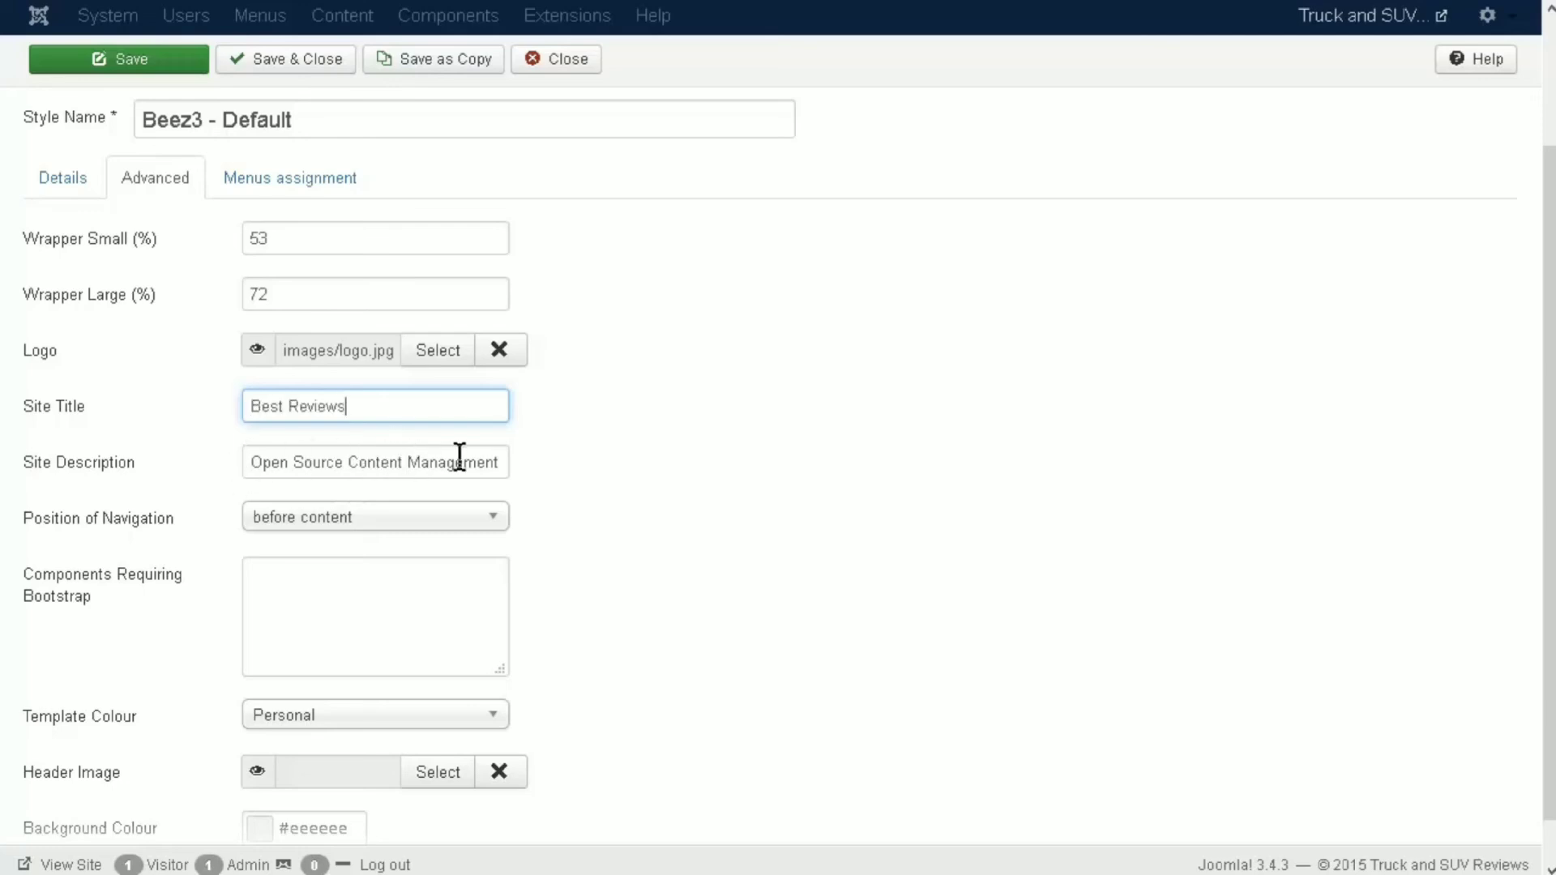
key(Tab)
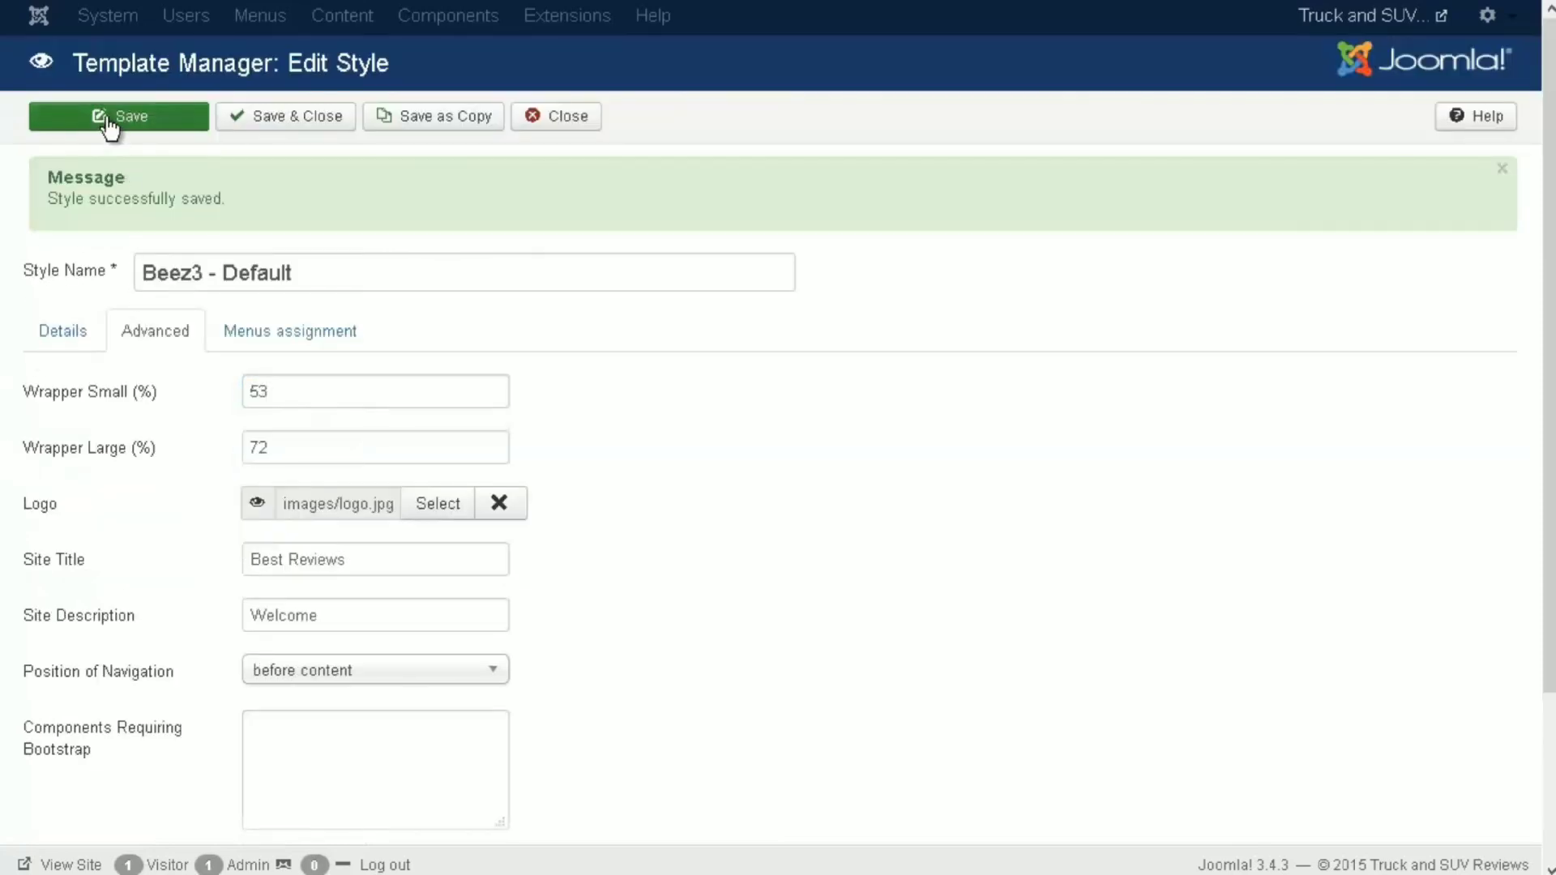
click(107, 120)
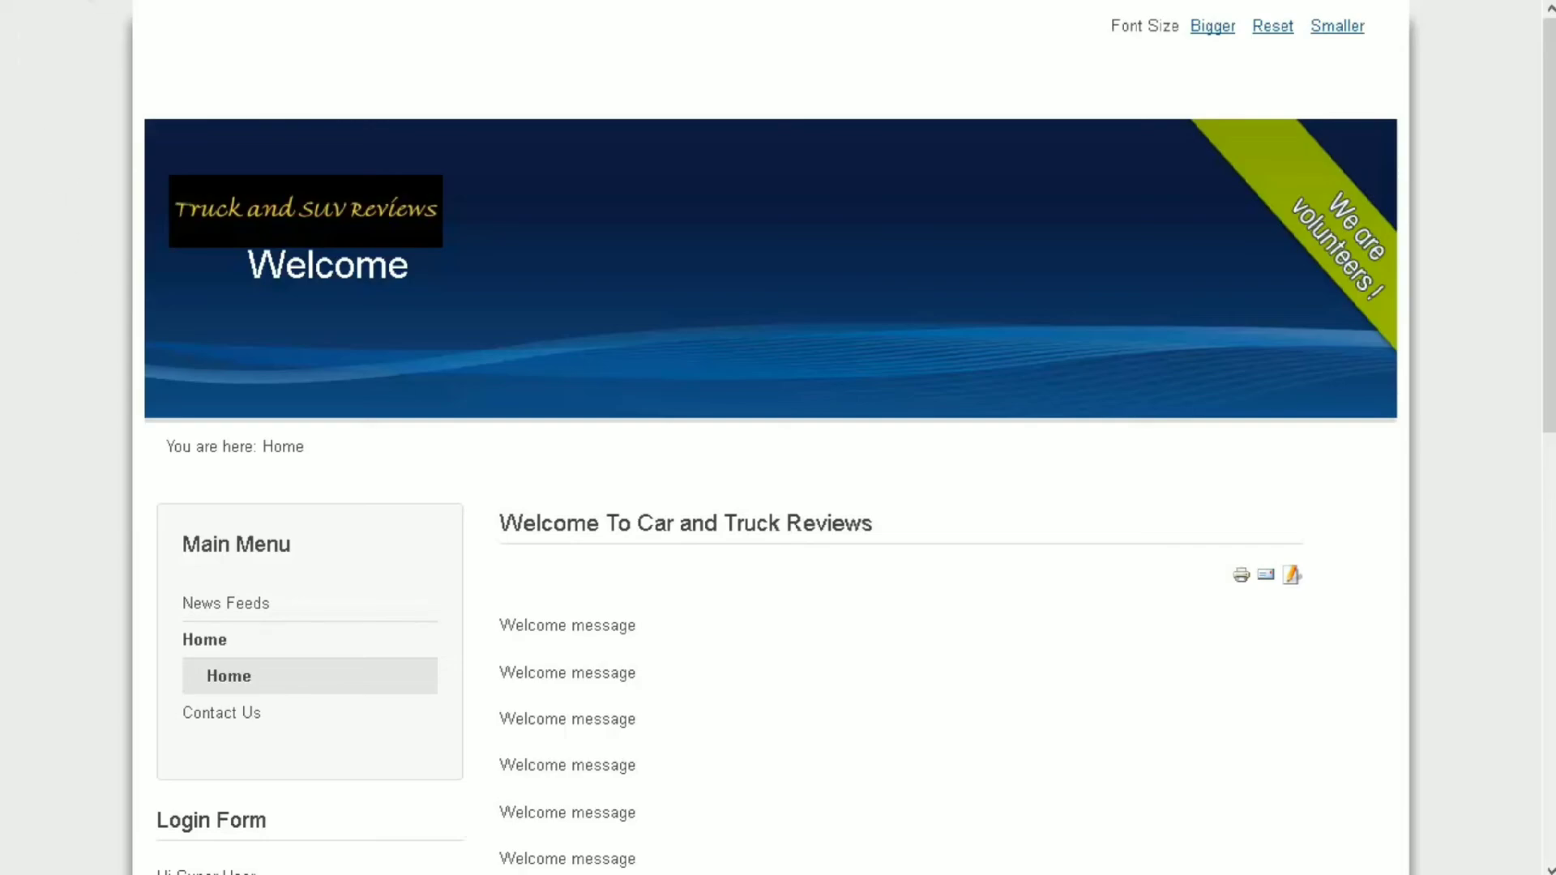
- Return from the public site to the Beez3 style's advanced settings and clear the site title
click(205, 2)
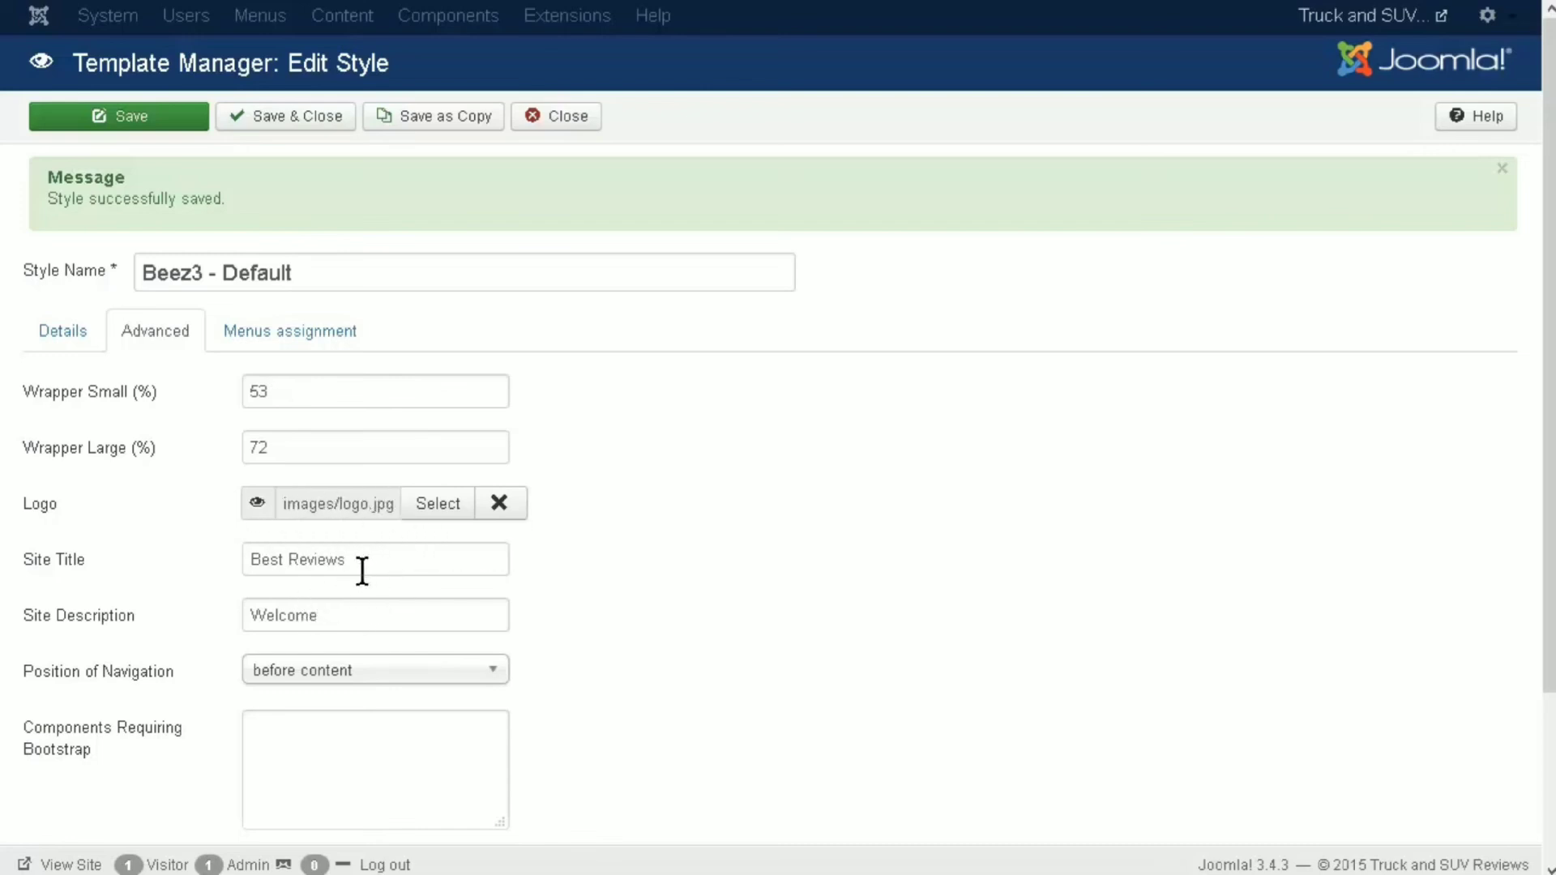
drag(354, 561, 243, 558)
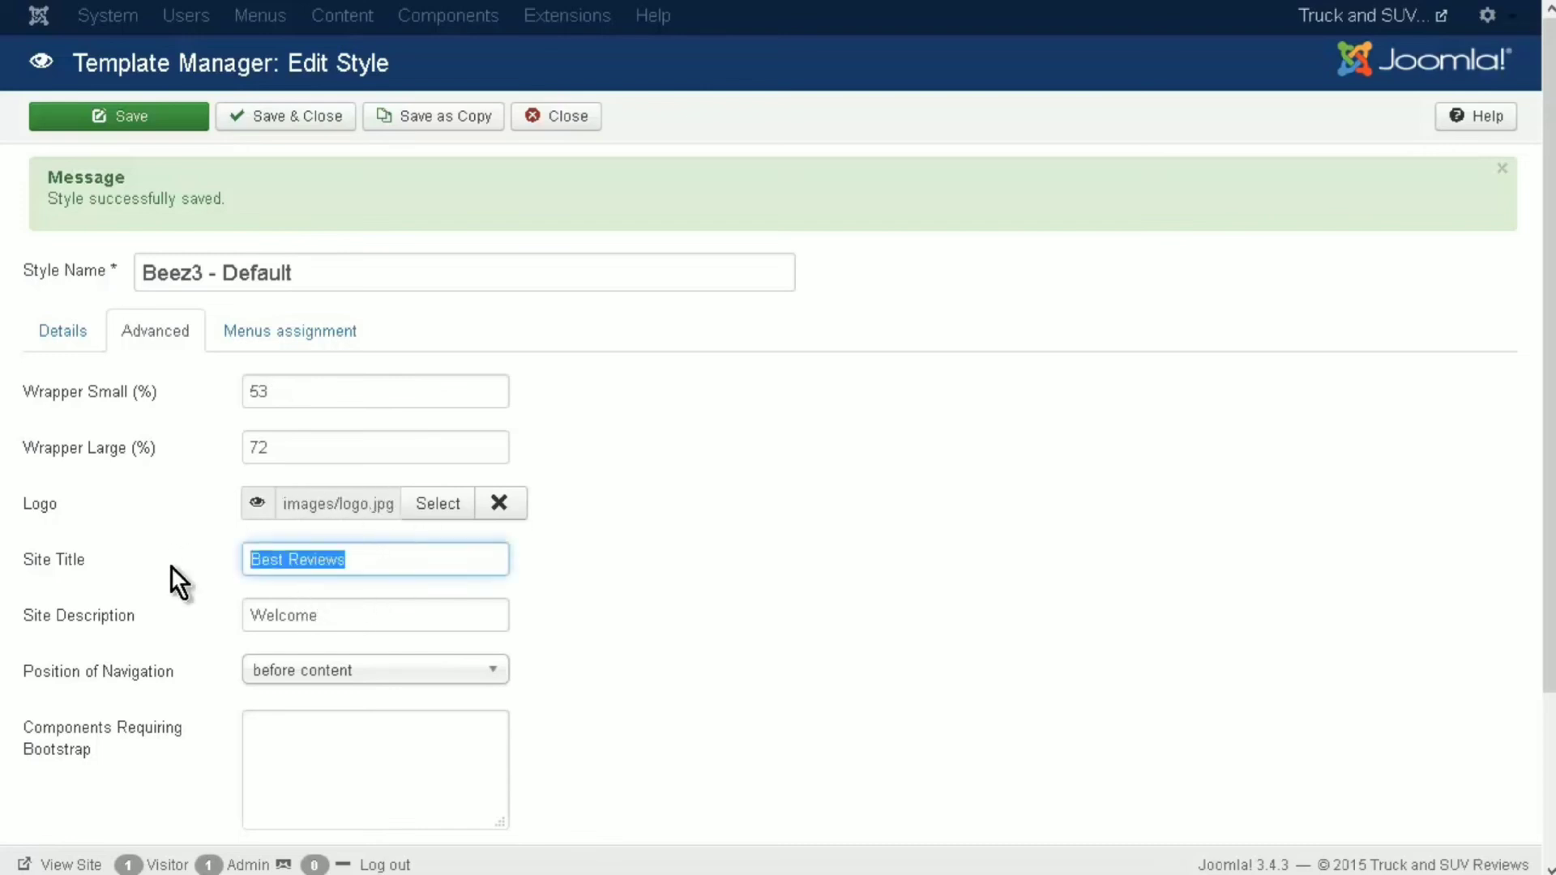
key(BackSpace)
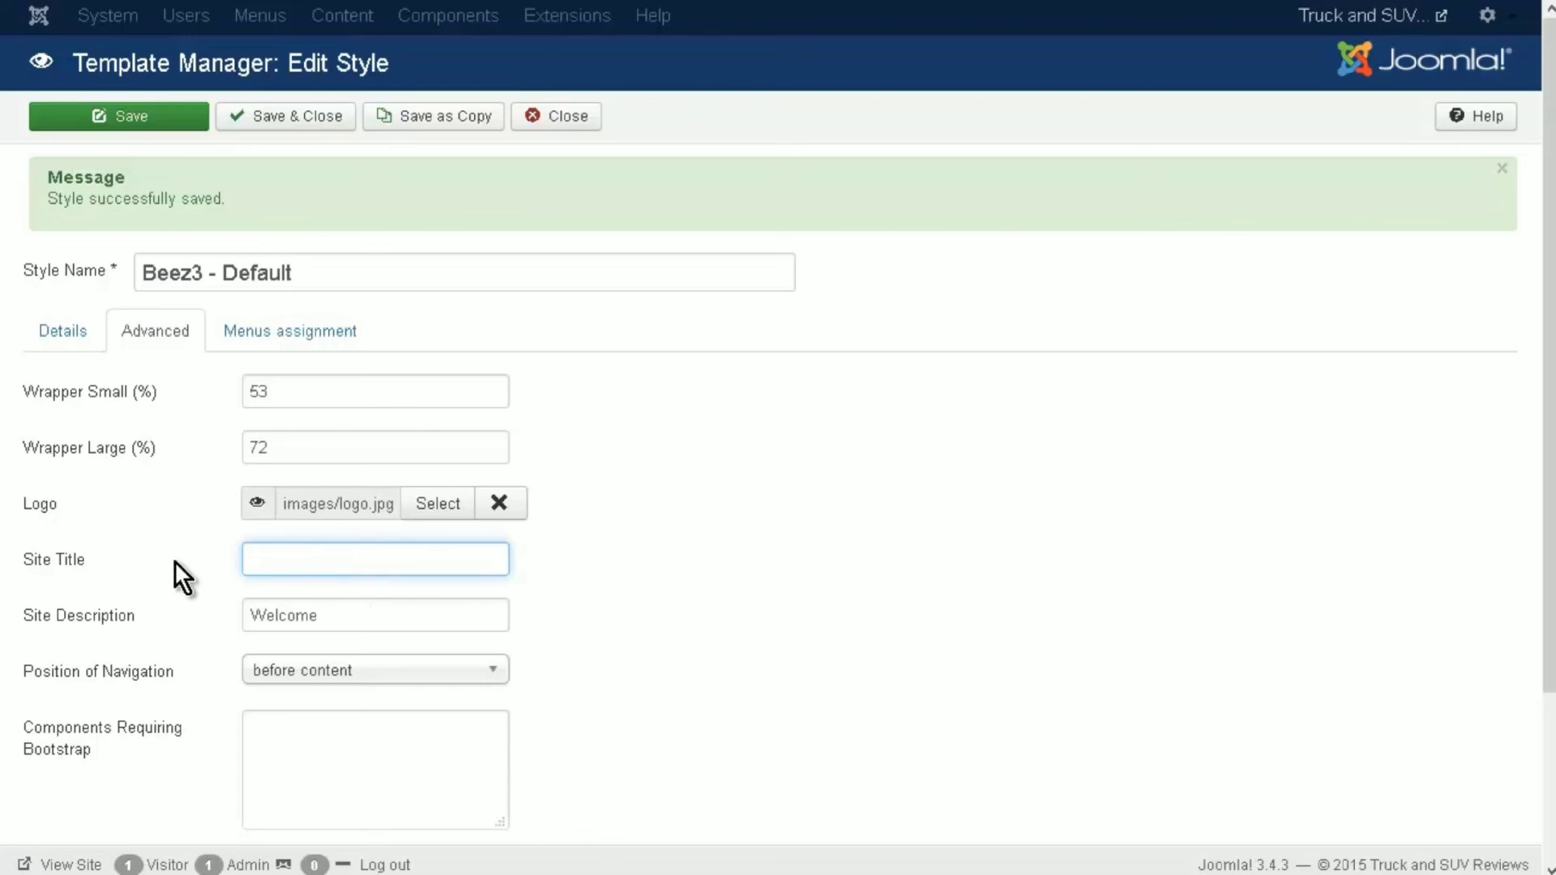
- Set the template colour to Nature, save the style and check the header on the public site
scroll(183, 577, down, 3)
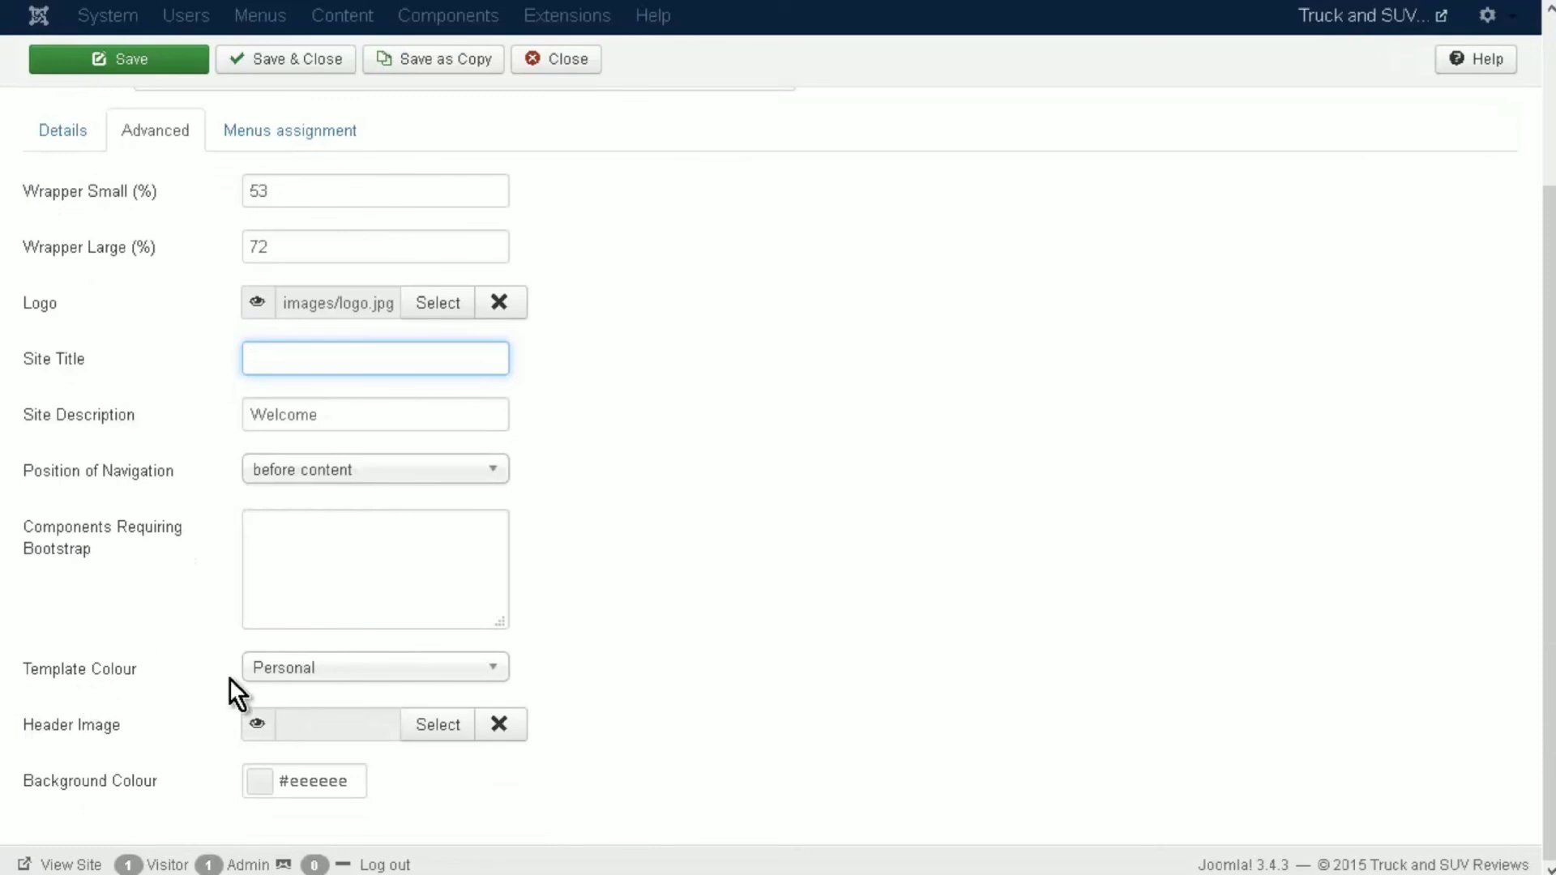
click(498, 677)
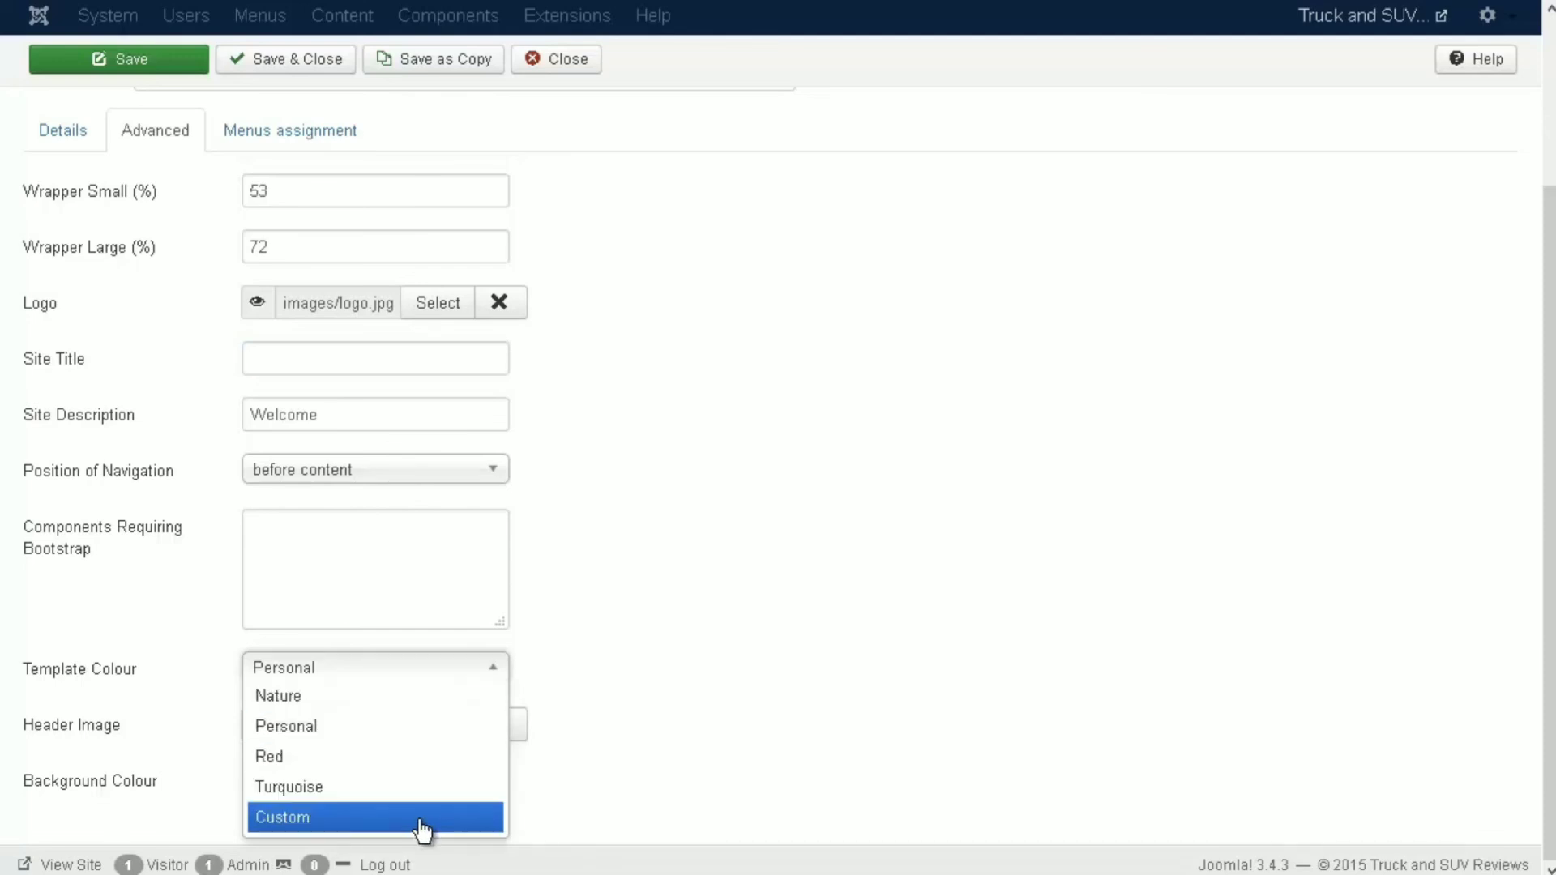
scroll(597, 714, up, 2)
scroll(625, 689, down, 2)
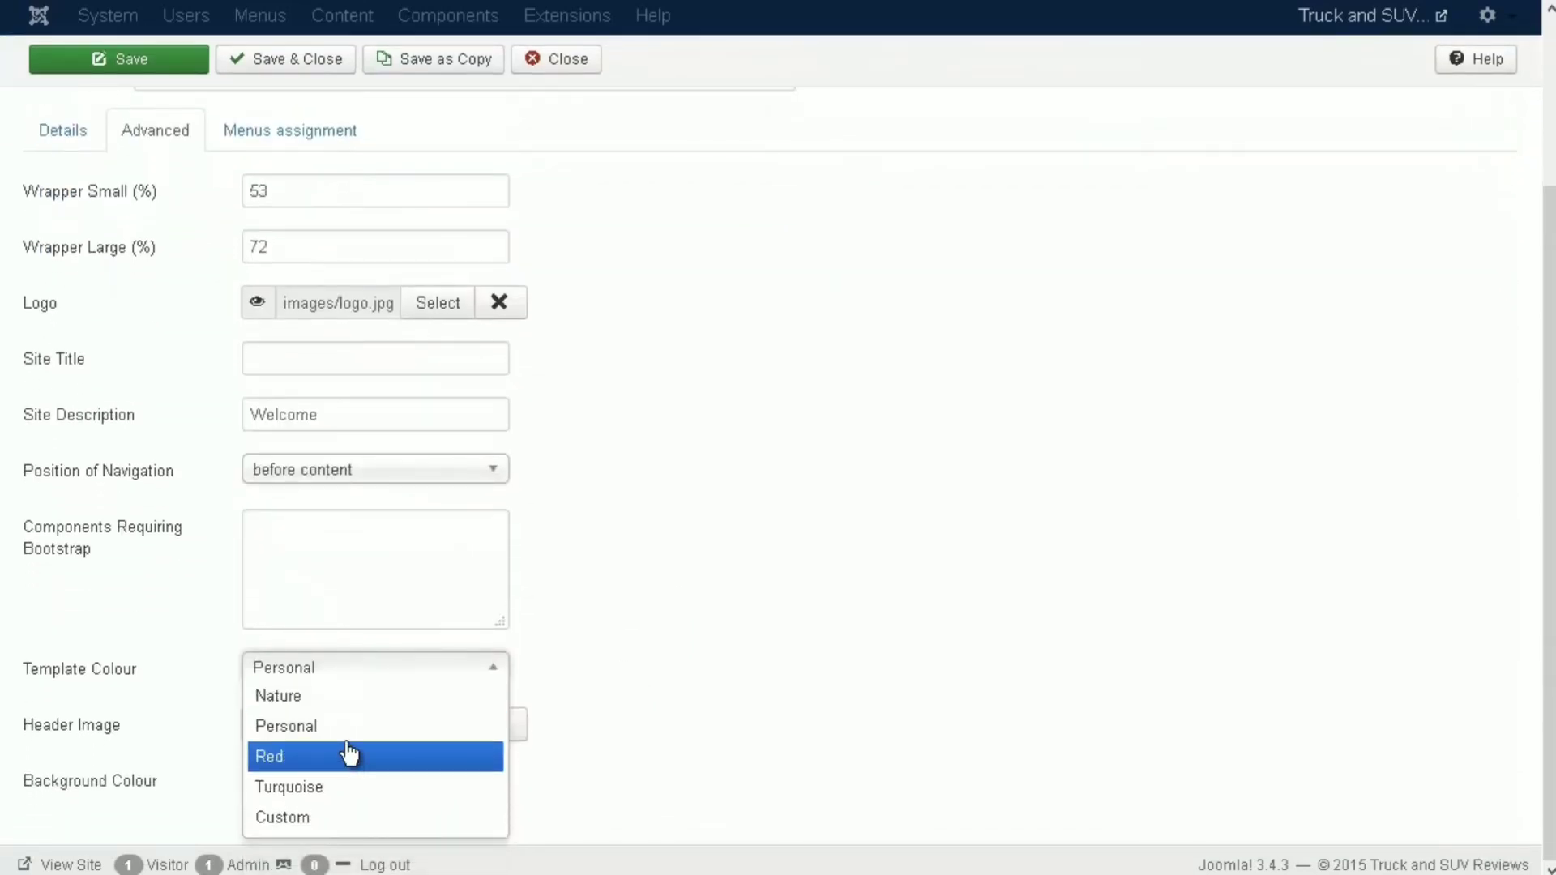
click(354, 714)
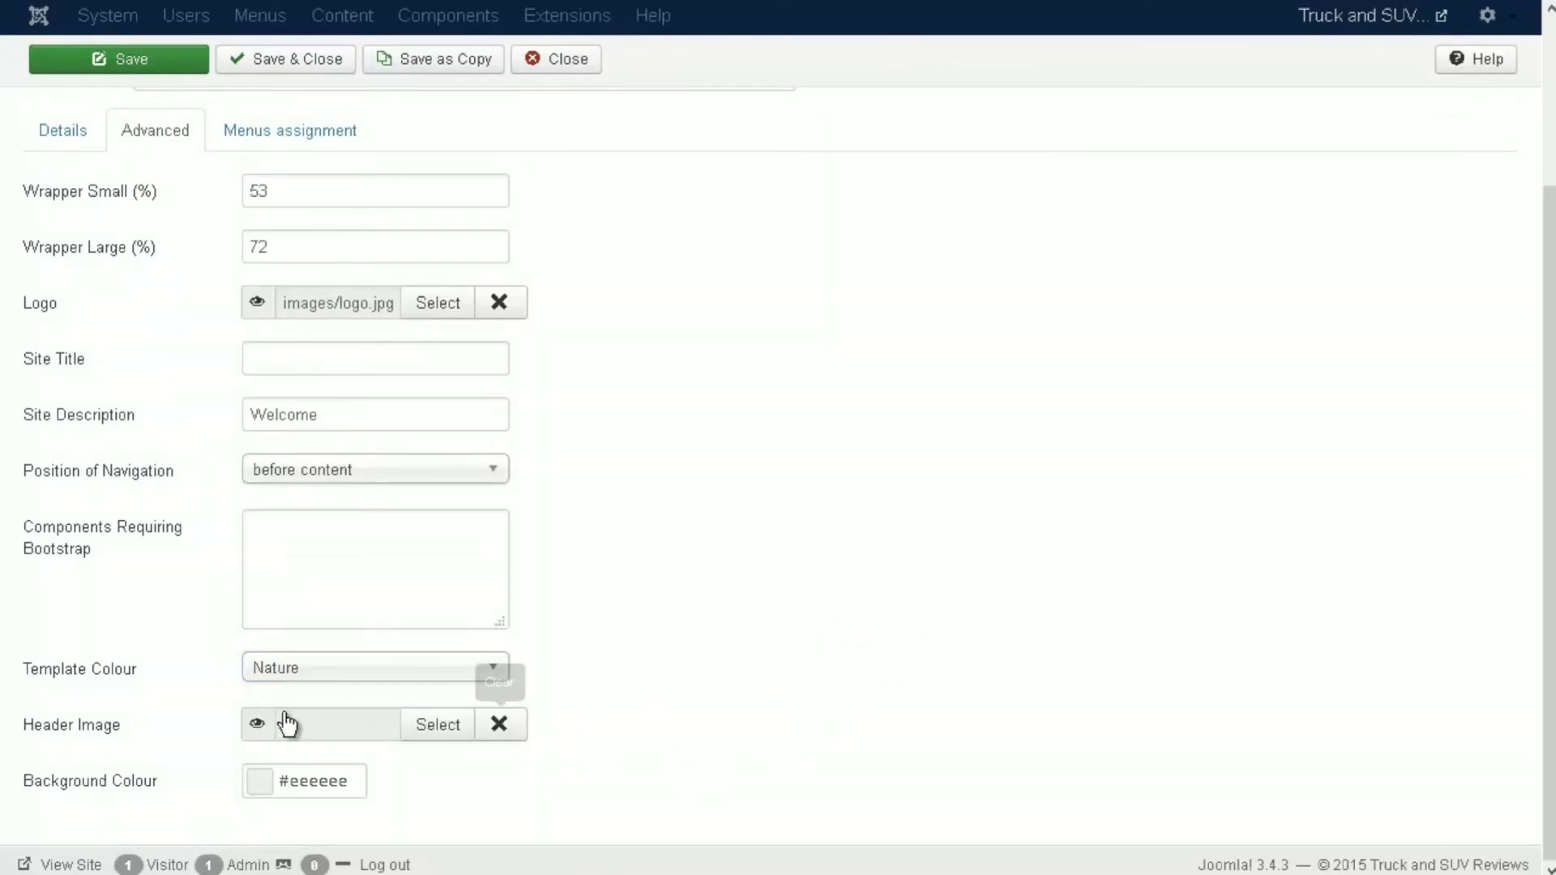
click(122, 69)
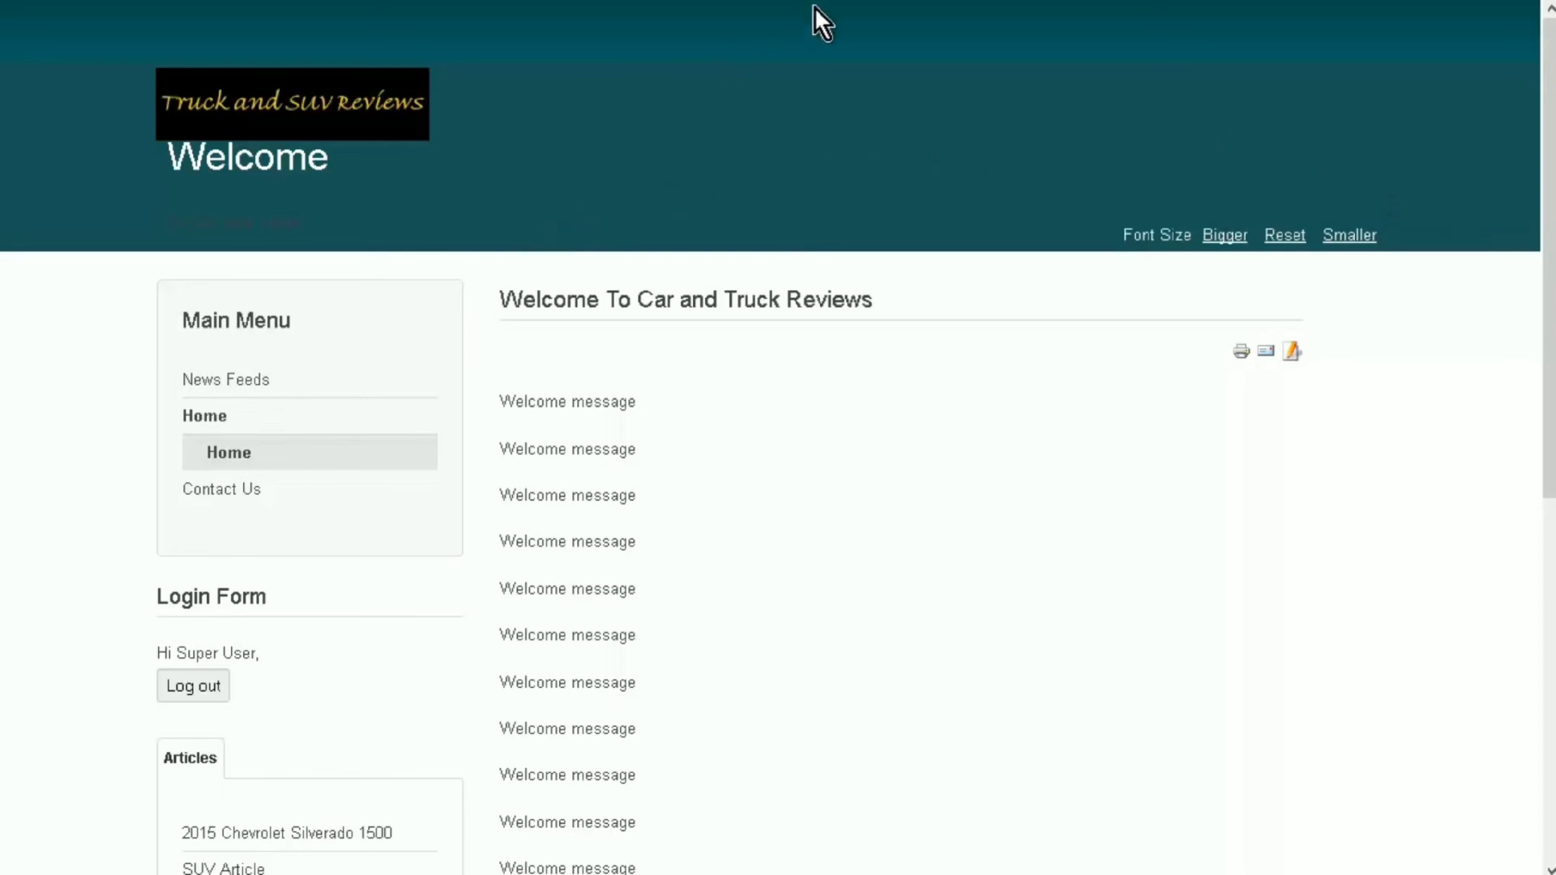
key(ctrl+Tab)
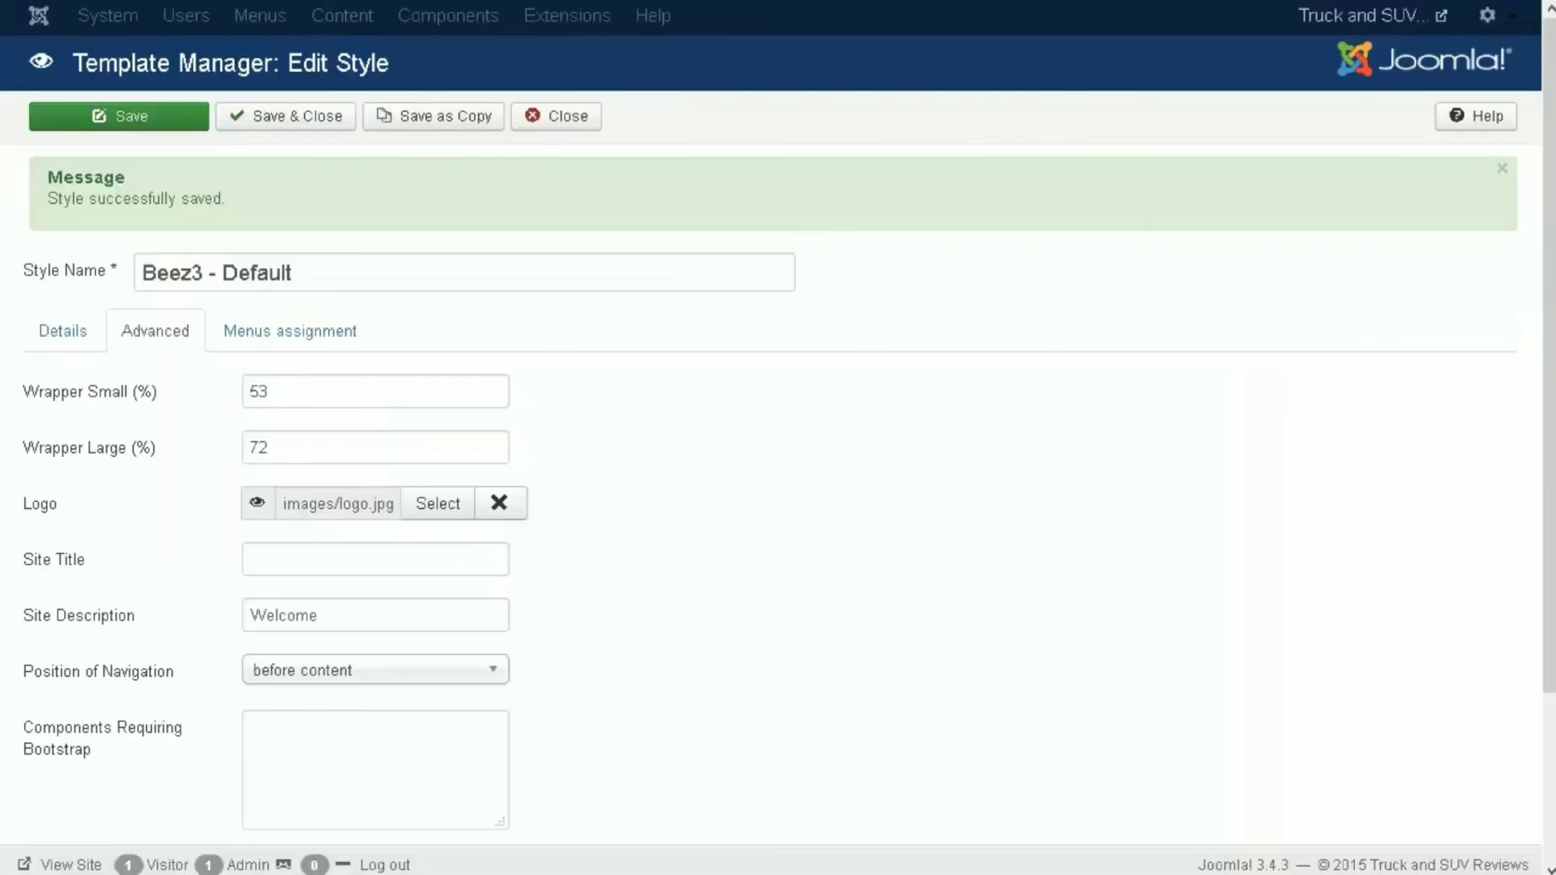
- Set the template colour to Red, save the style and check the reloaded home page on the public site
scroll(702, 468, down, 3)
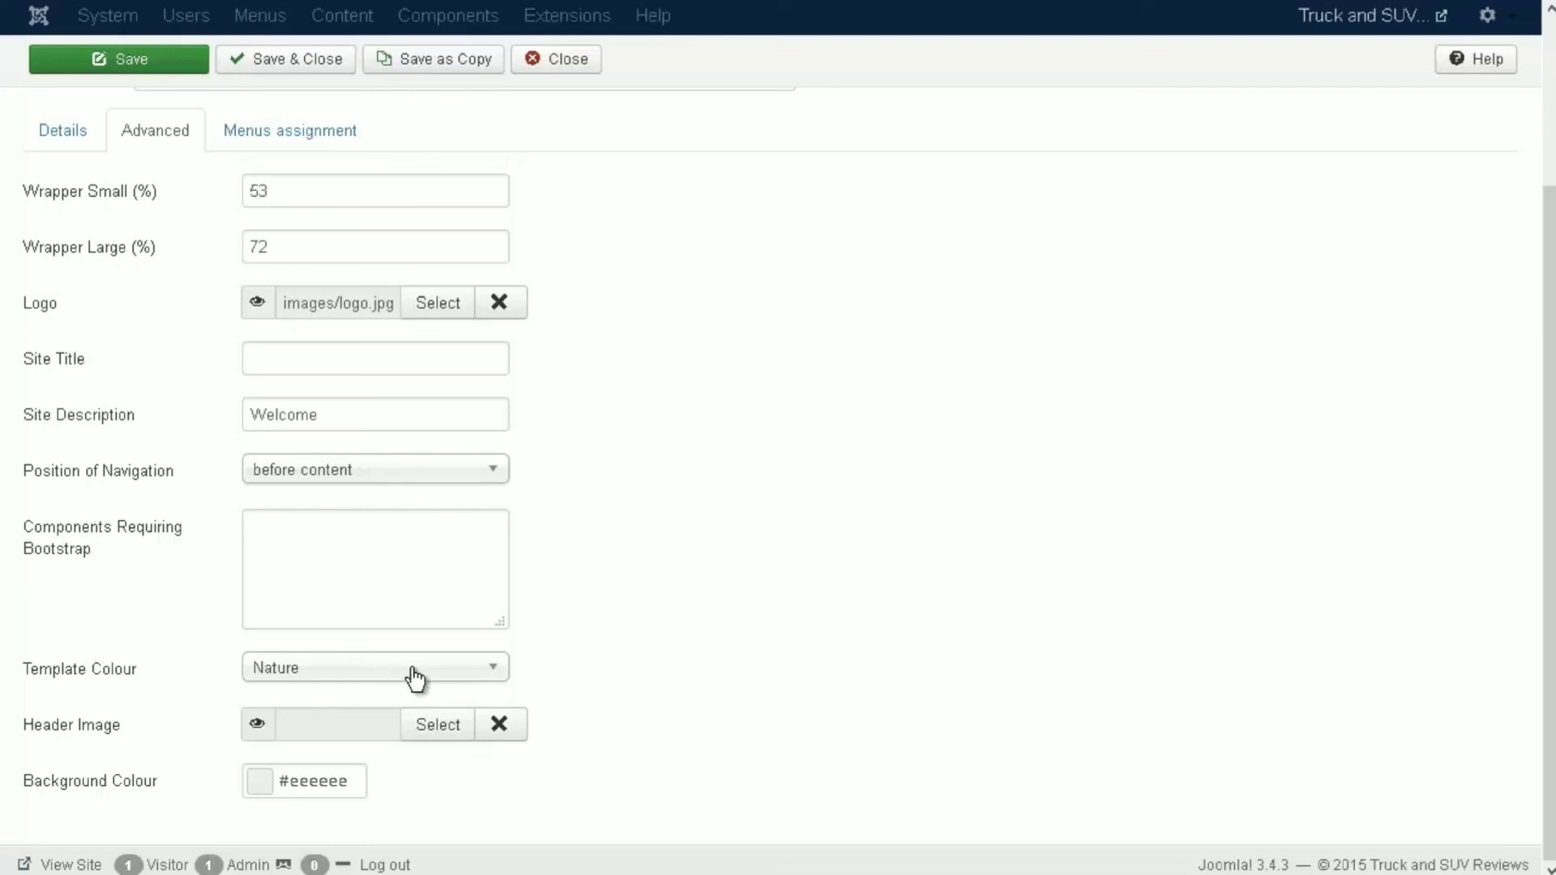
click(497, 670)
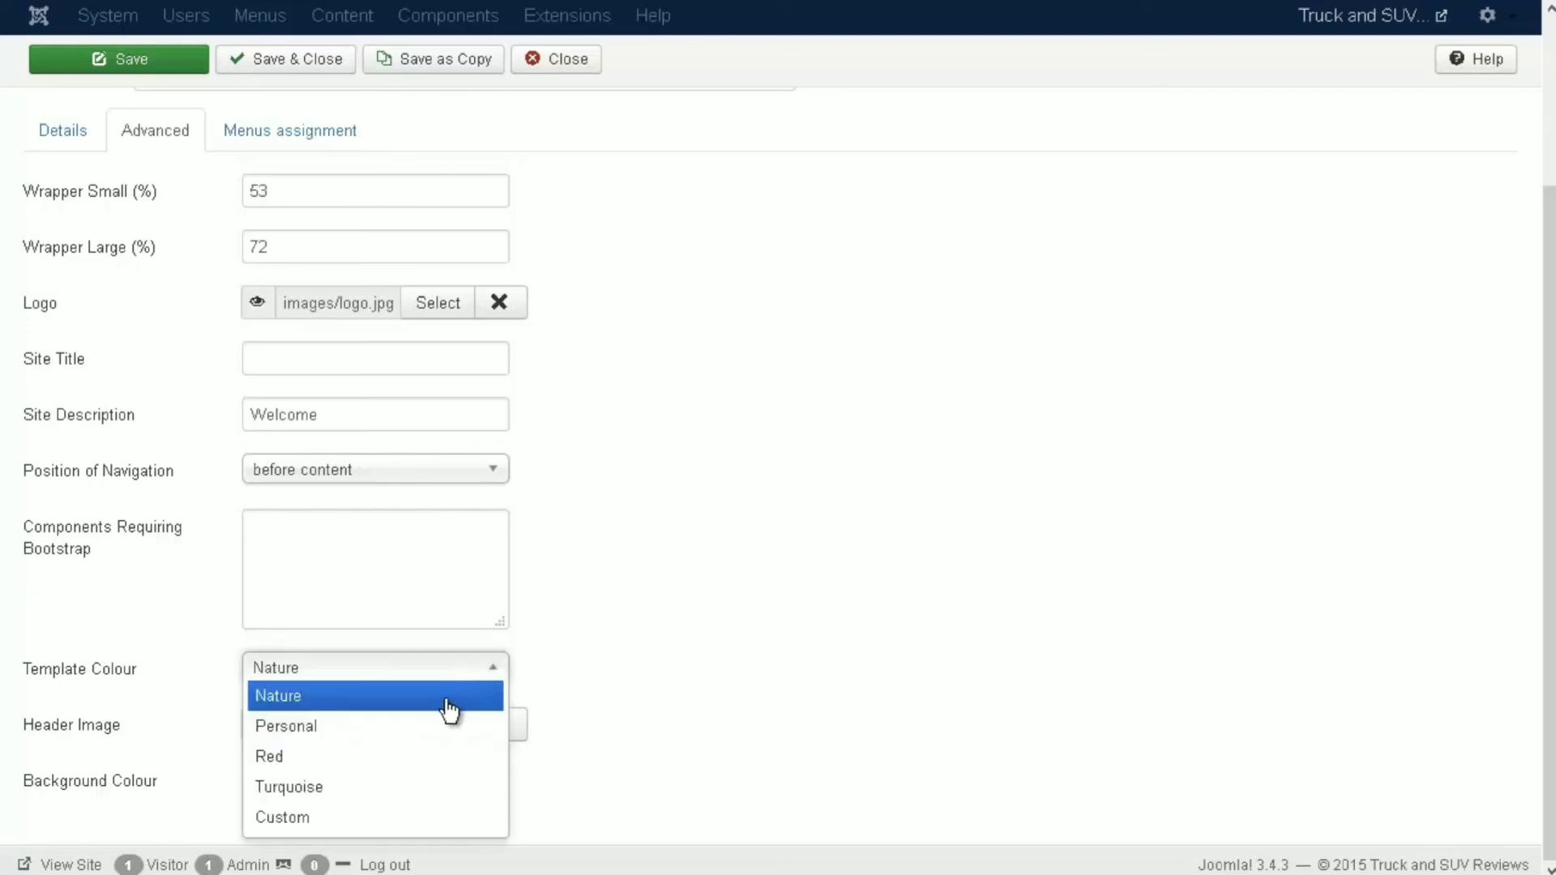
click(434, 756)
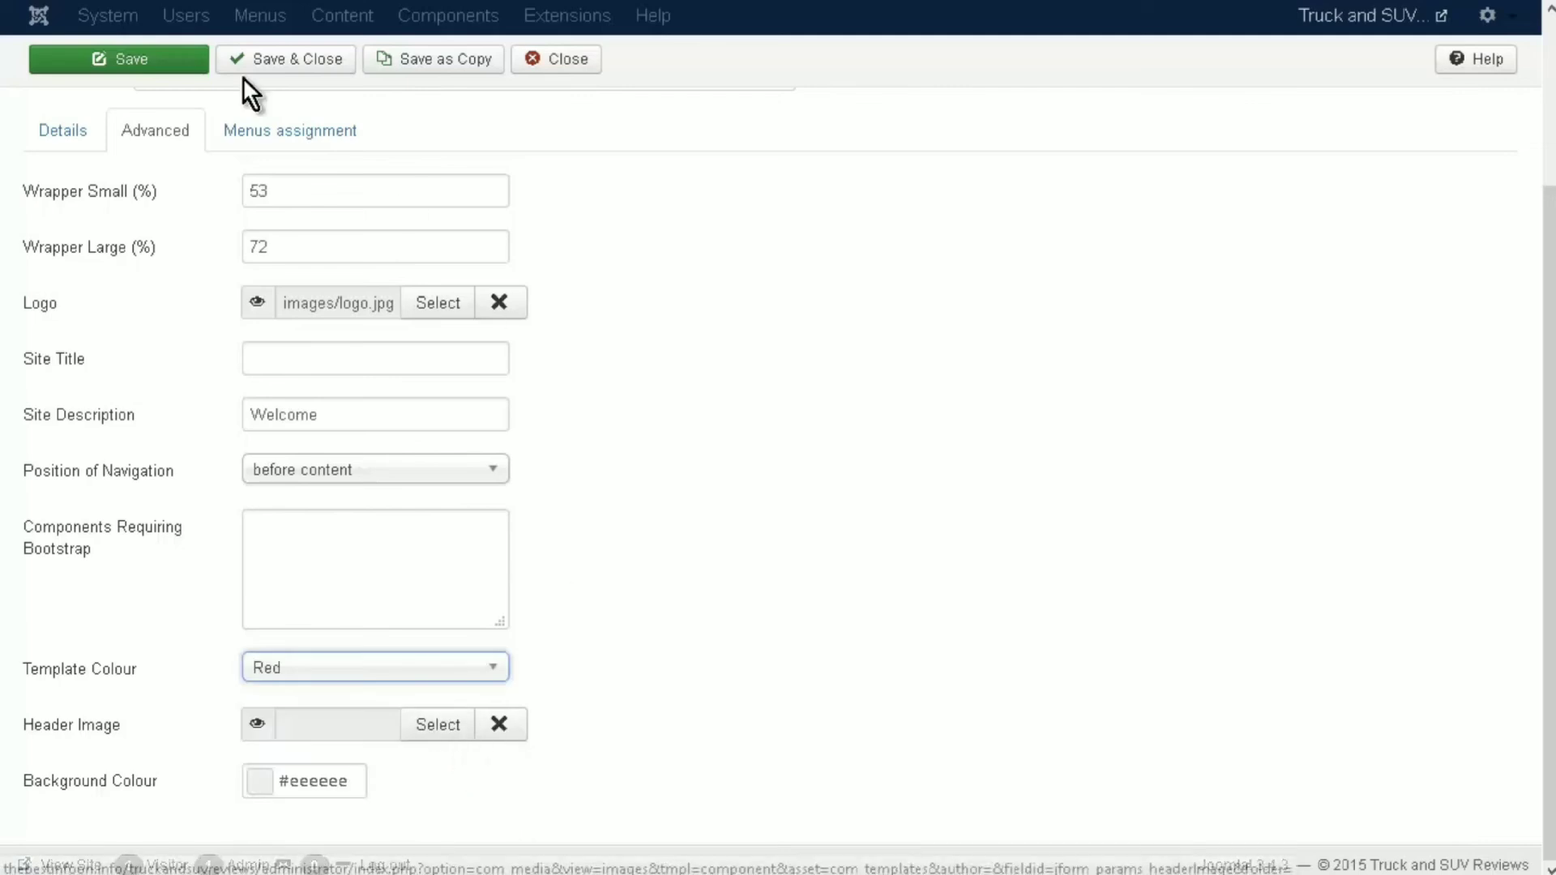
click(122, 61)
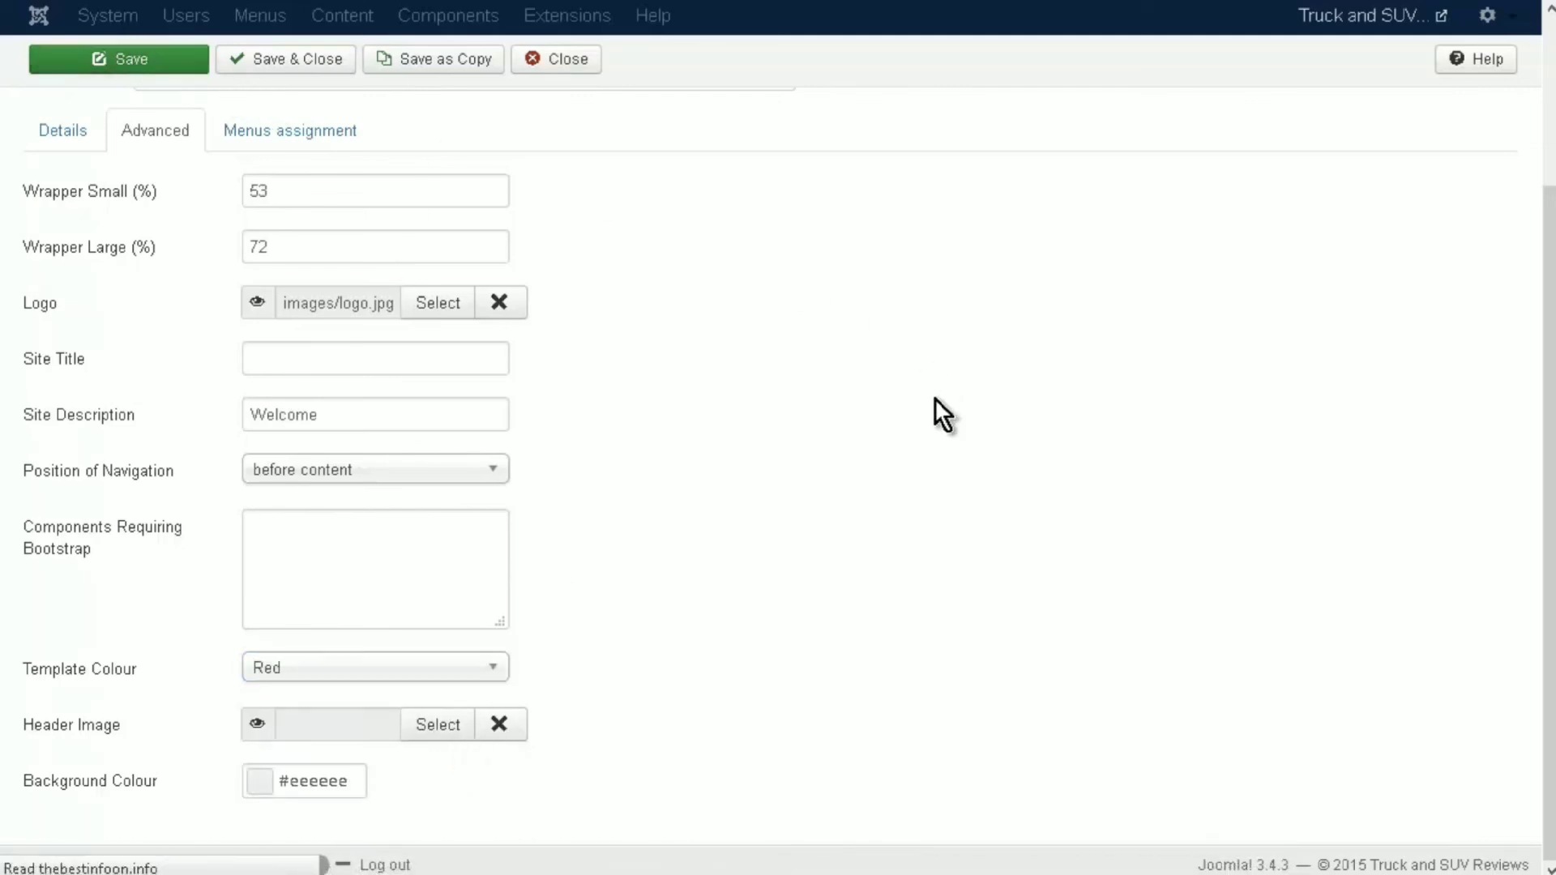
key(ctrl+Tab)
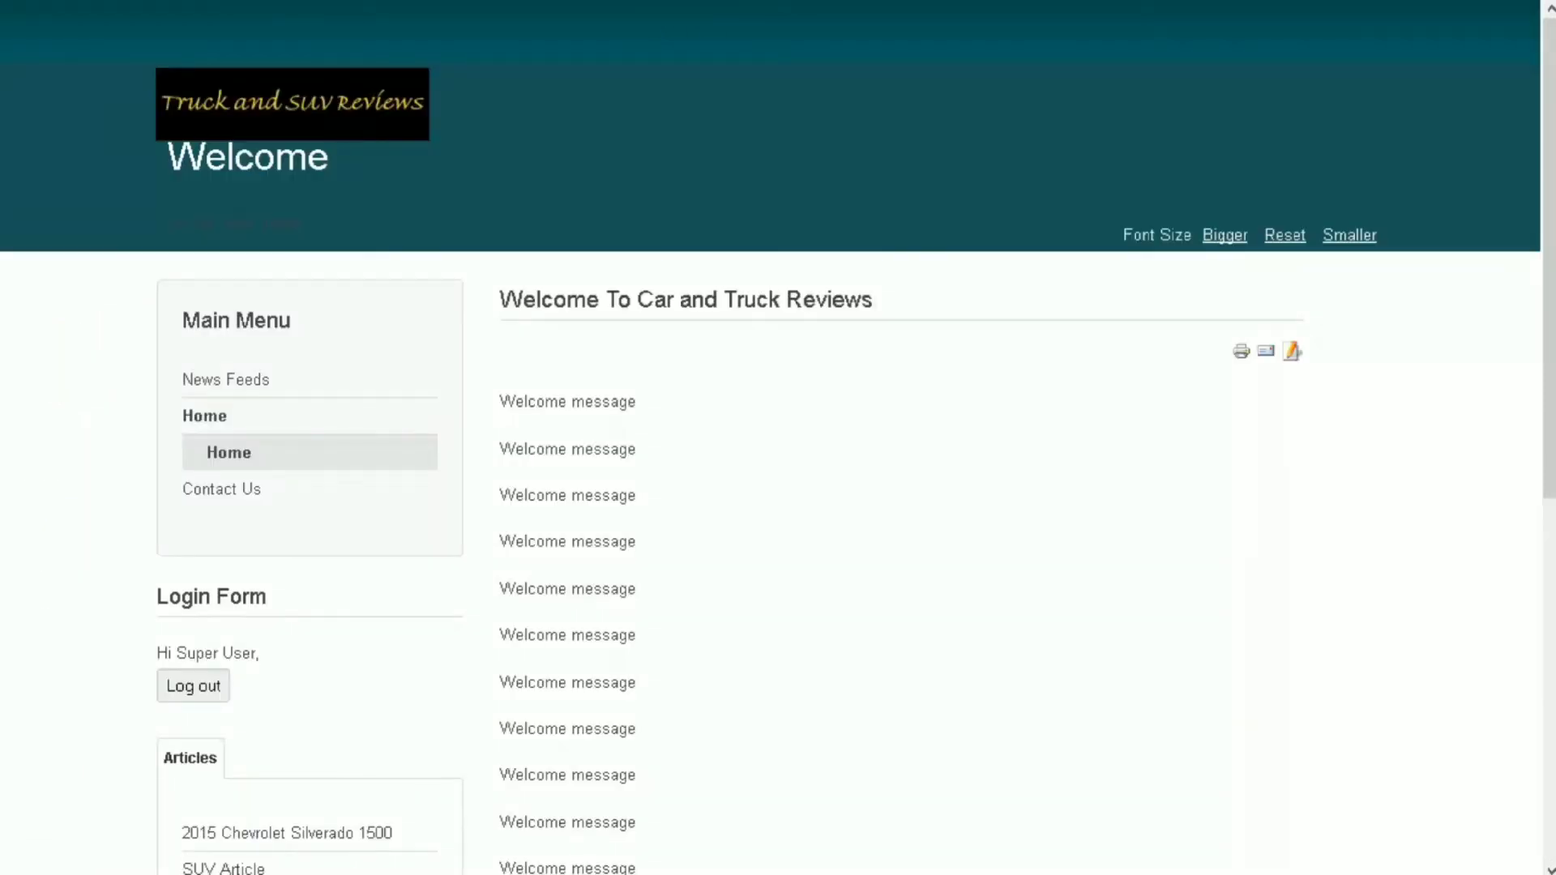
key(F5)
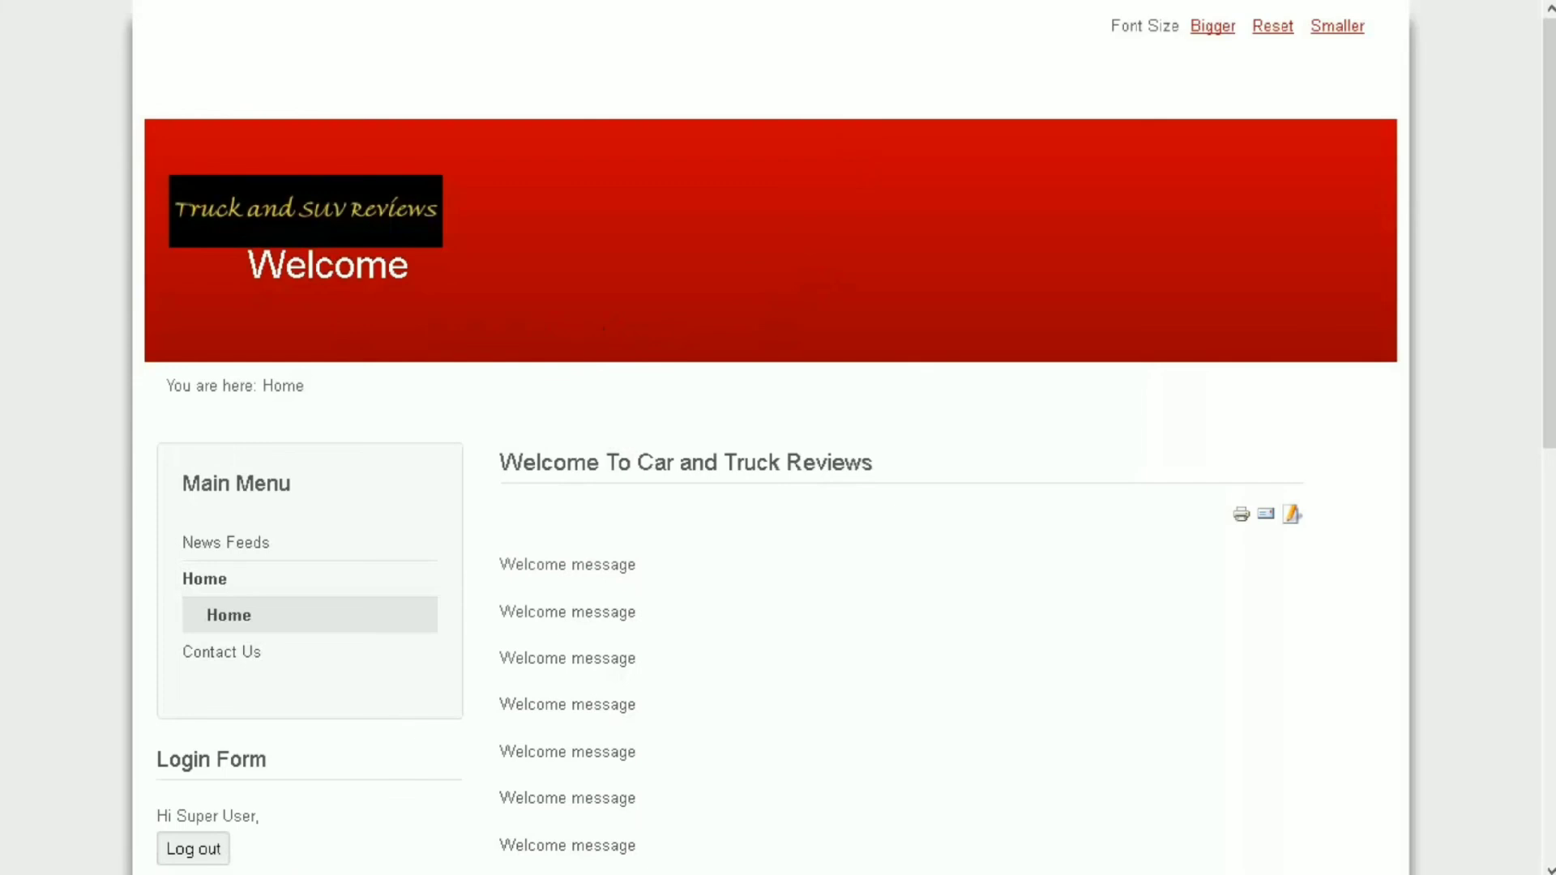
key(ctrl+Tab)
- Return from the public site to the Beez3 style's advanced settings and set the template colour to Custom
scroll(731, 402, down, 1)
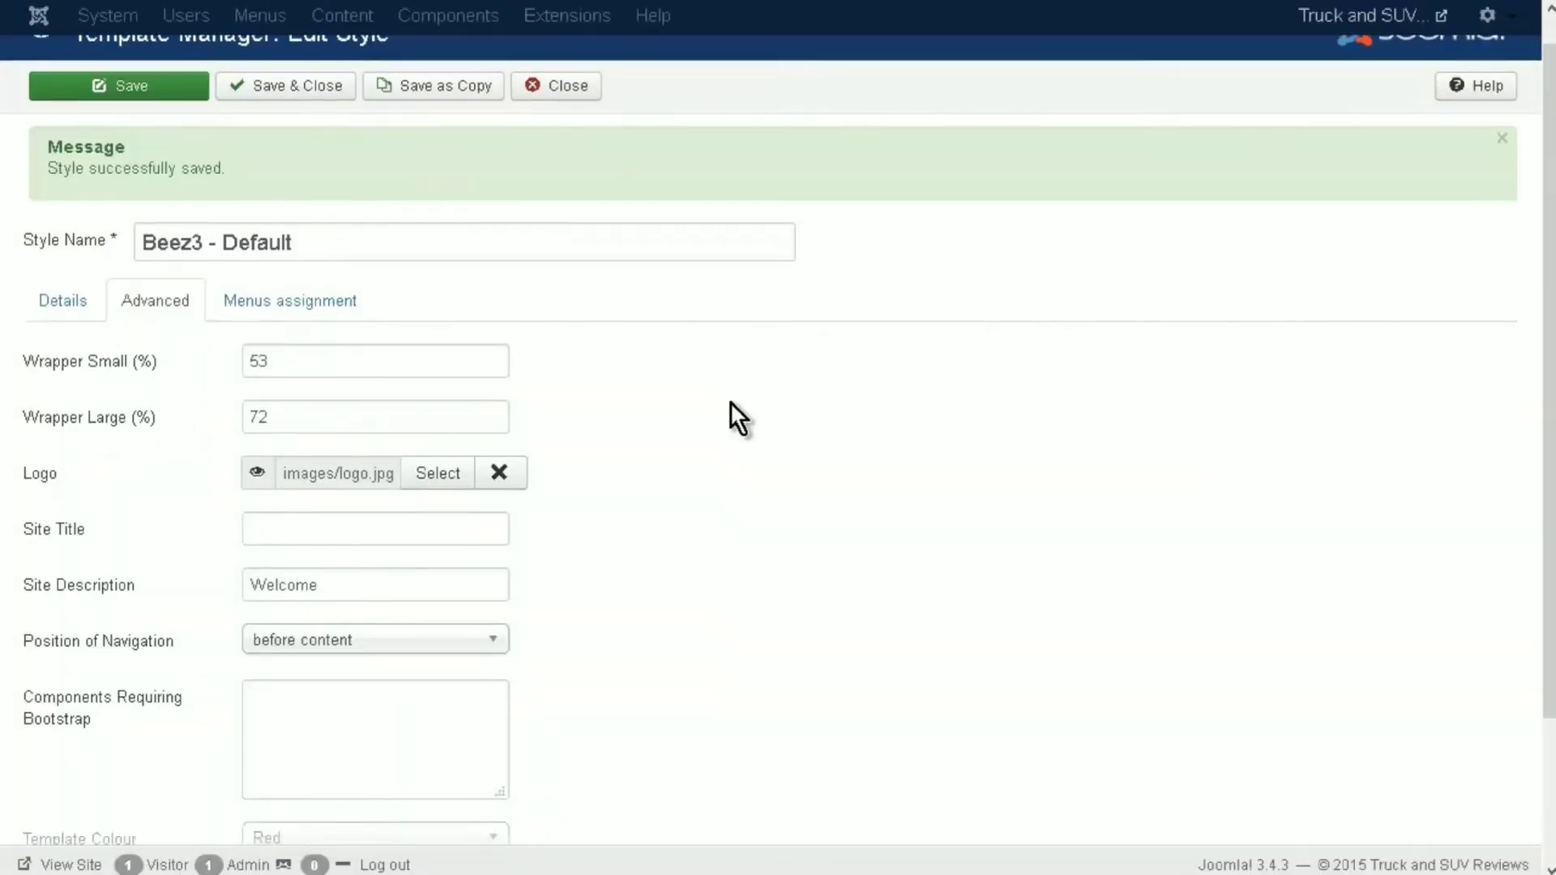
scroll(731, 402, down, 2)
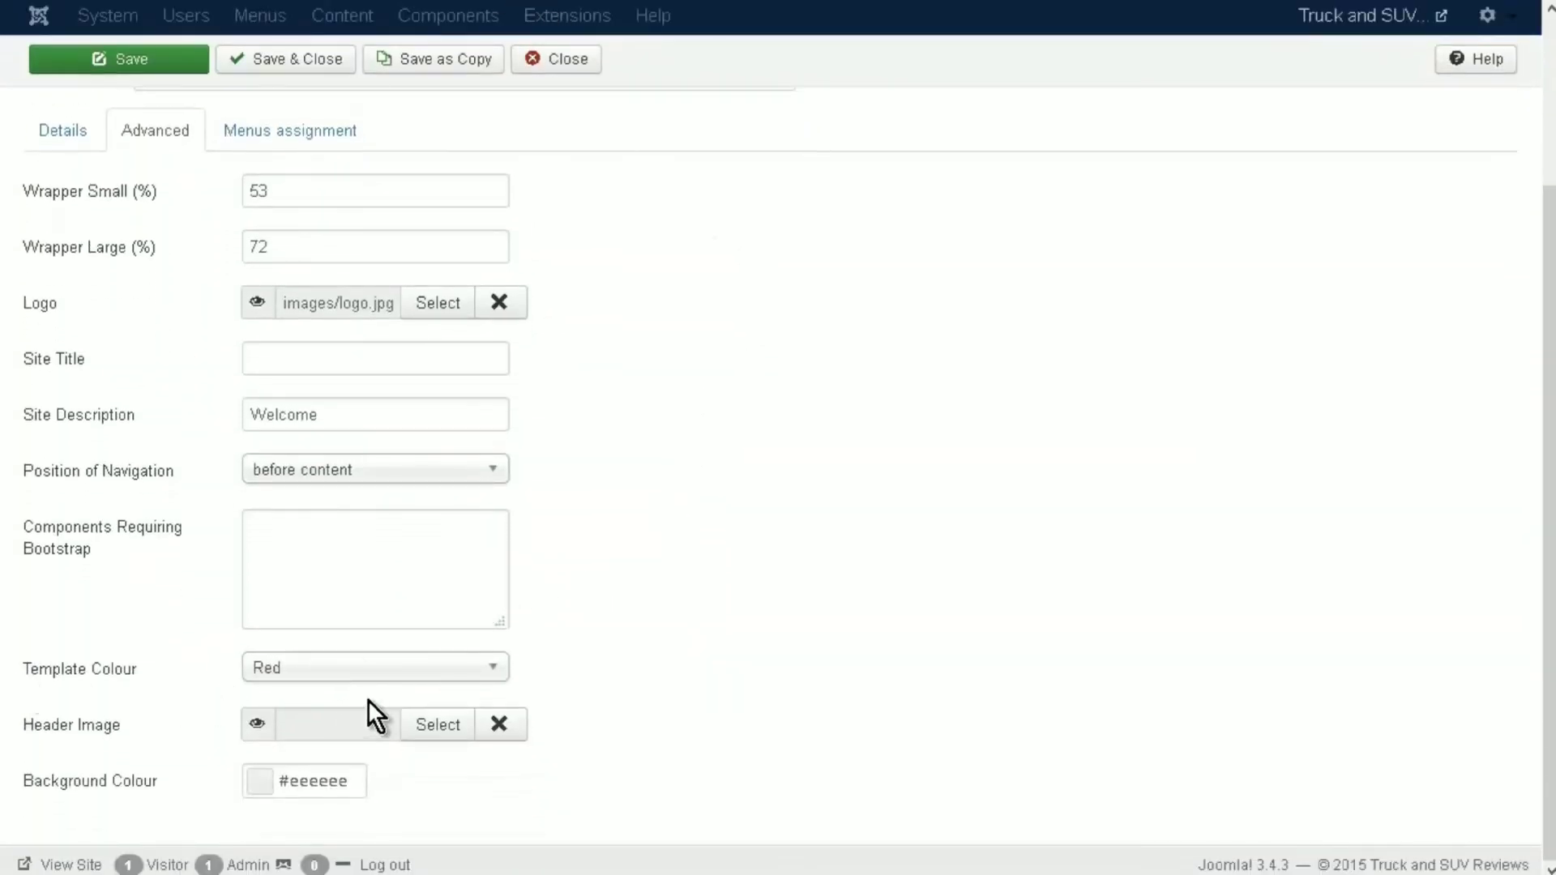
click(500, 669)
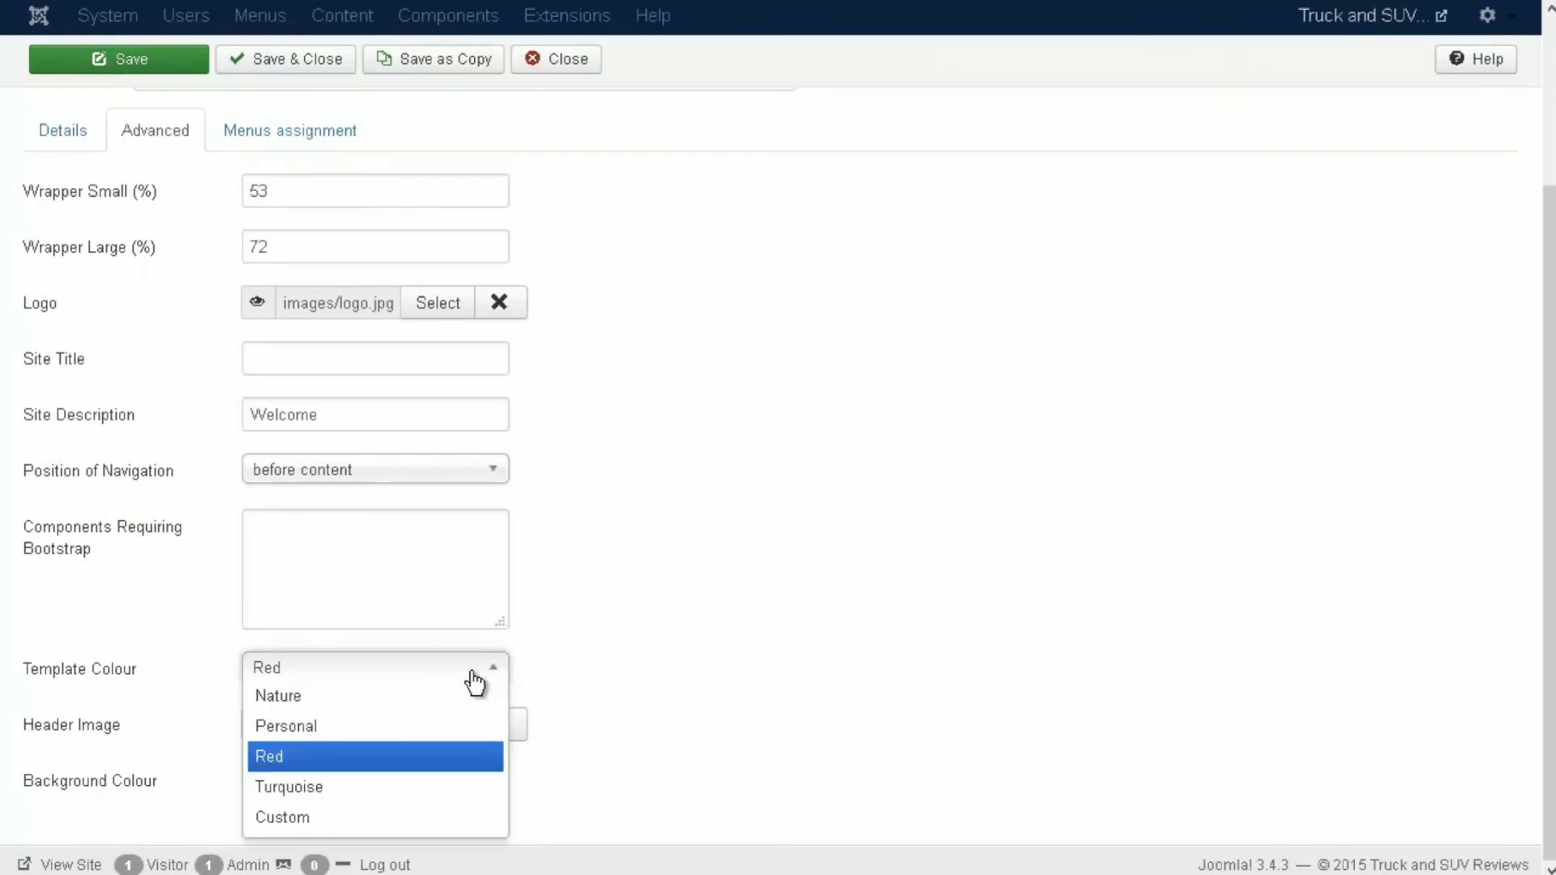
click(351, 820)
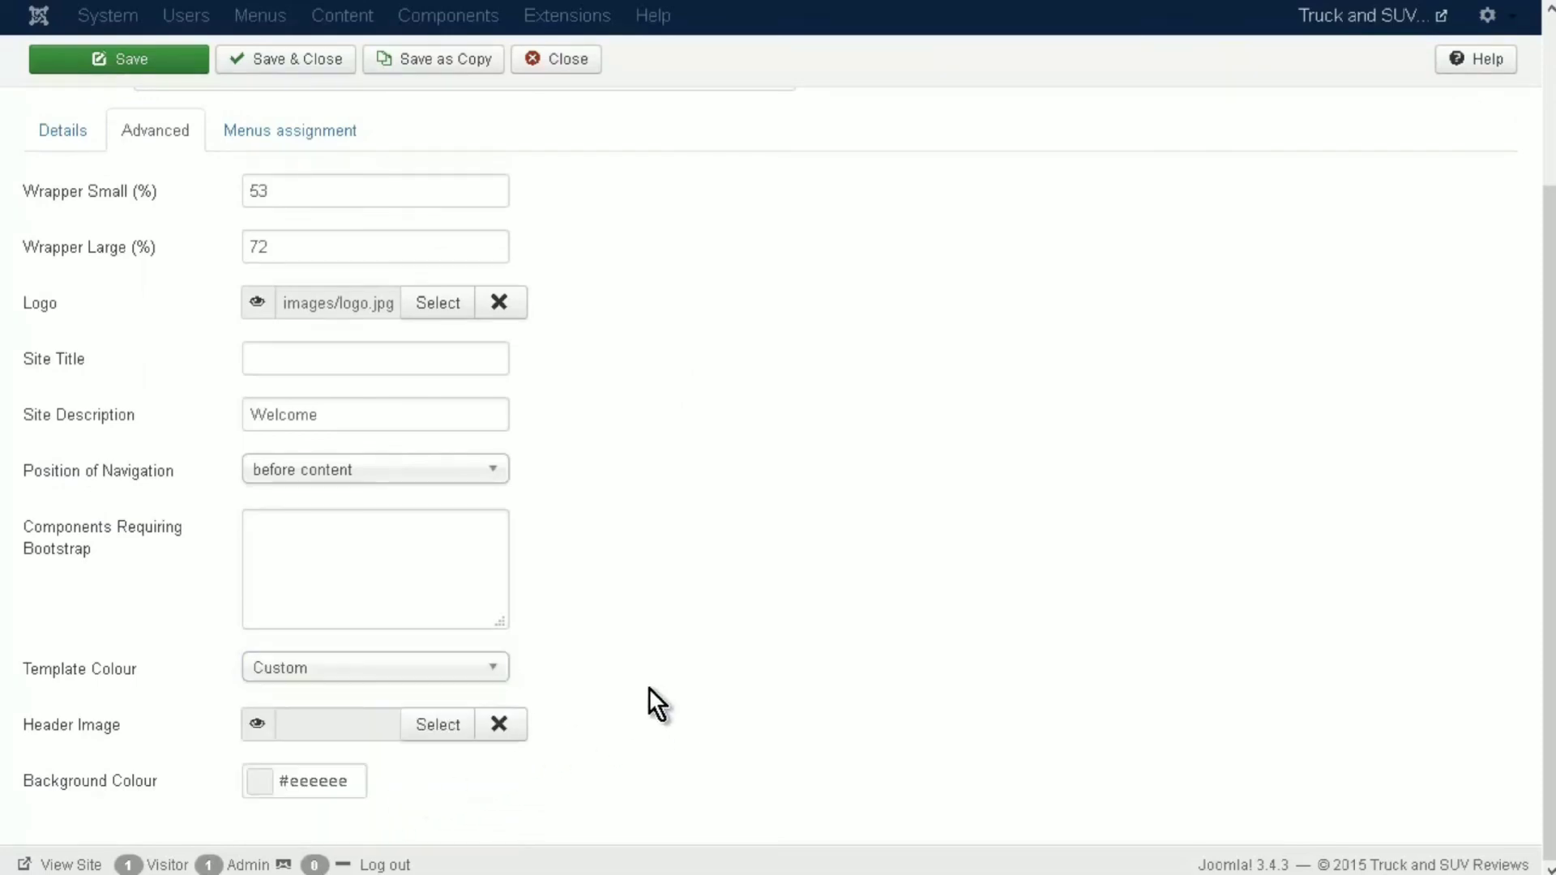
- Open the headers folder in the header image selection and check the image info of blue-flower.jpg for its dimensions
click(451, 733)
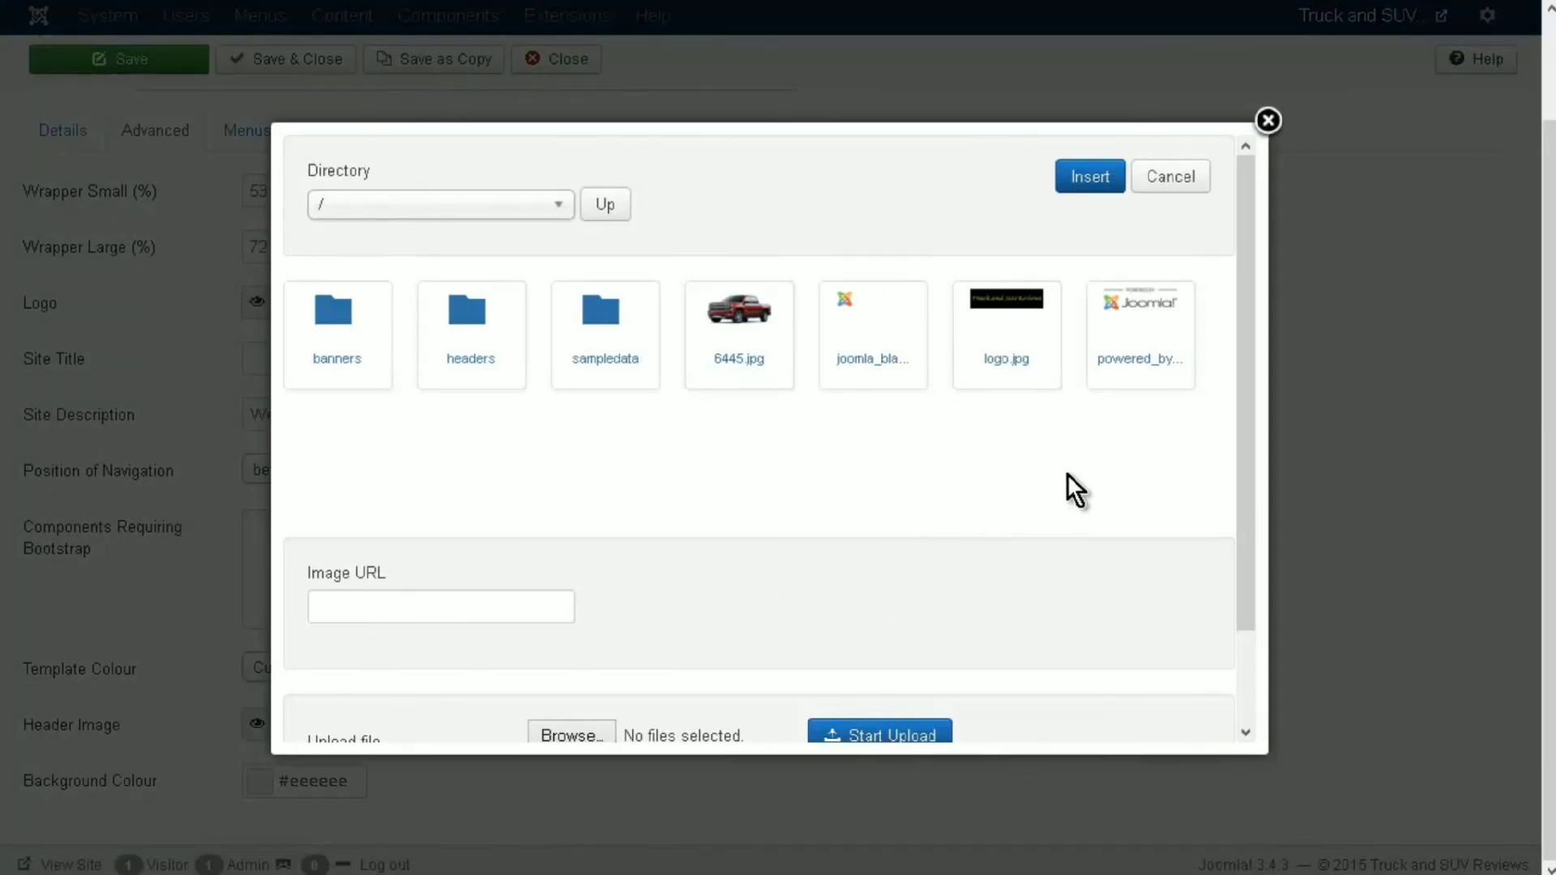
click(486, 341)
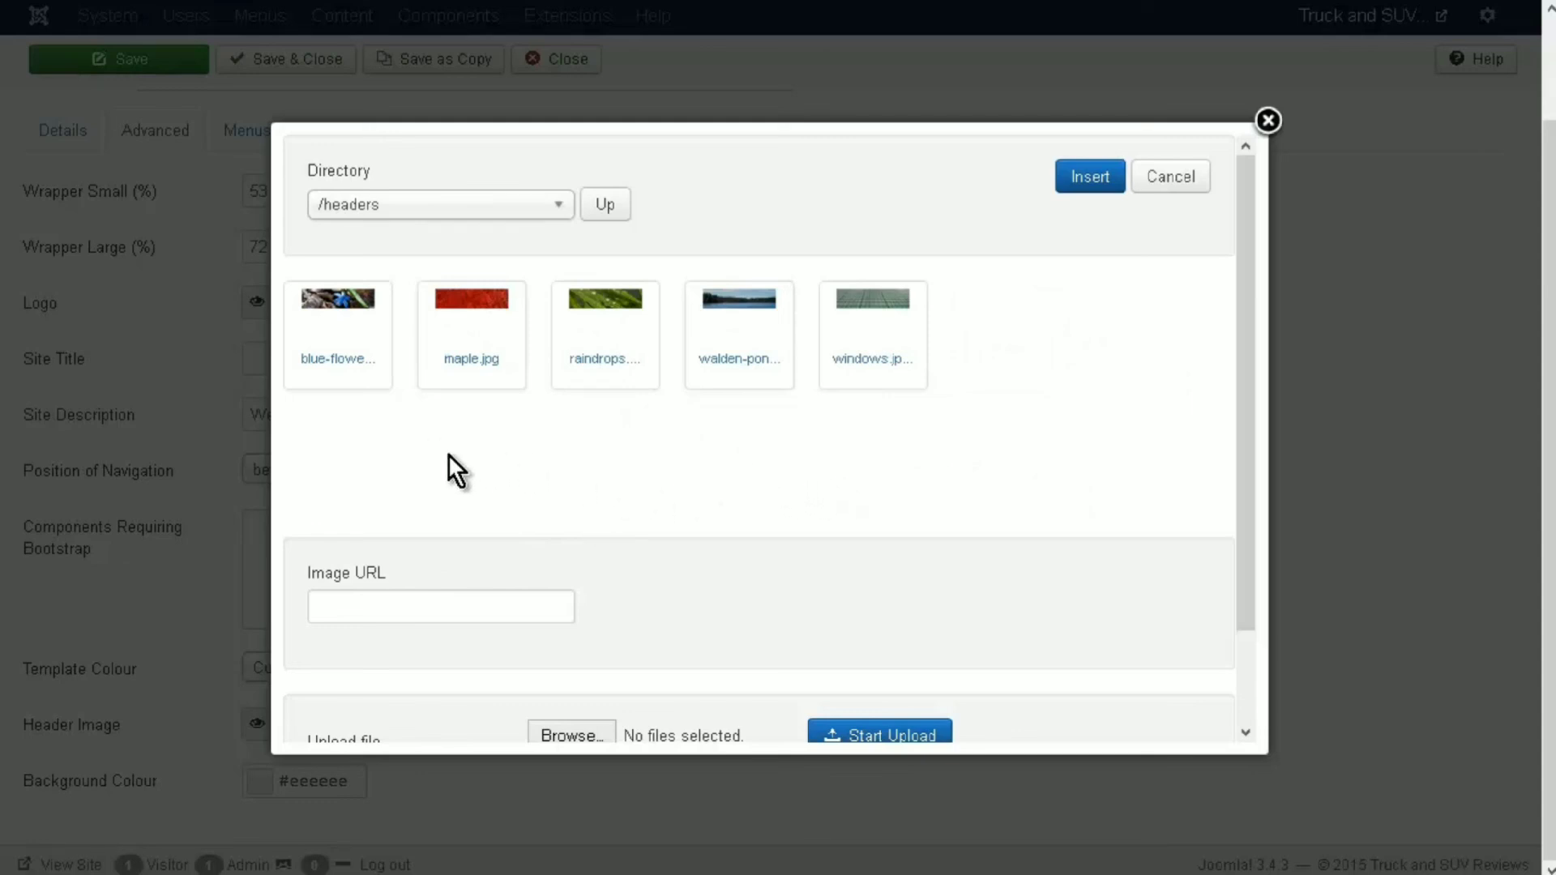
right_click(351, 310)
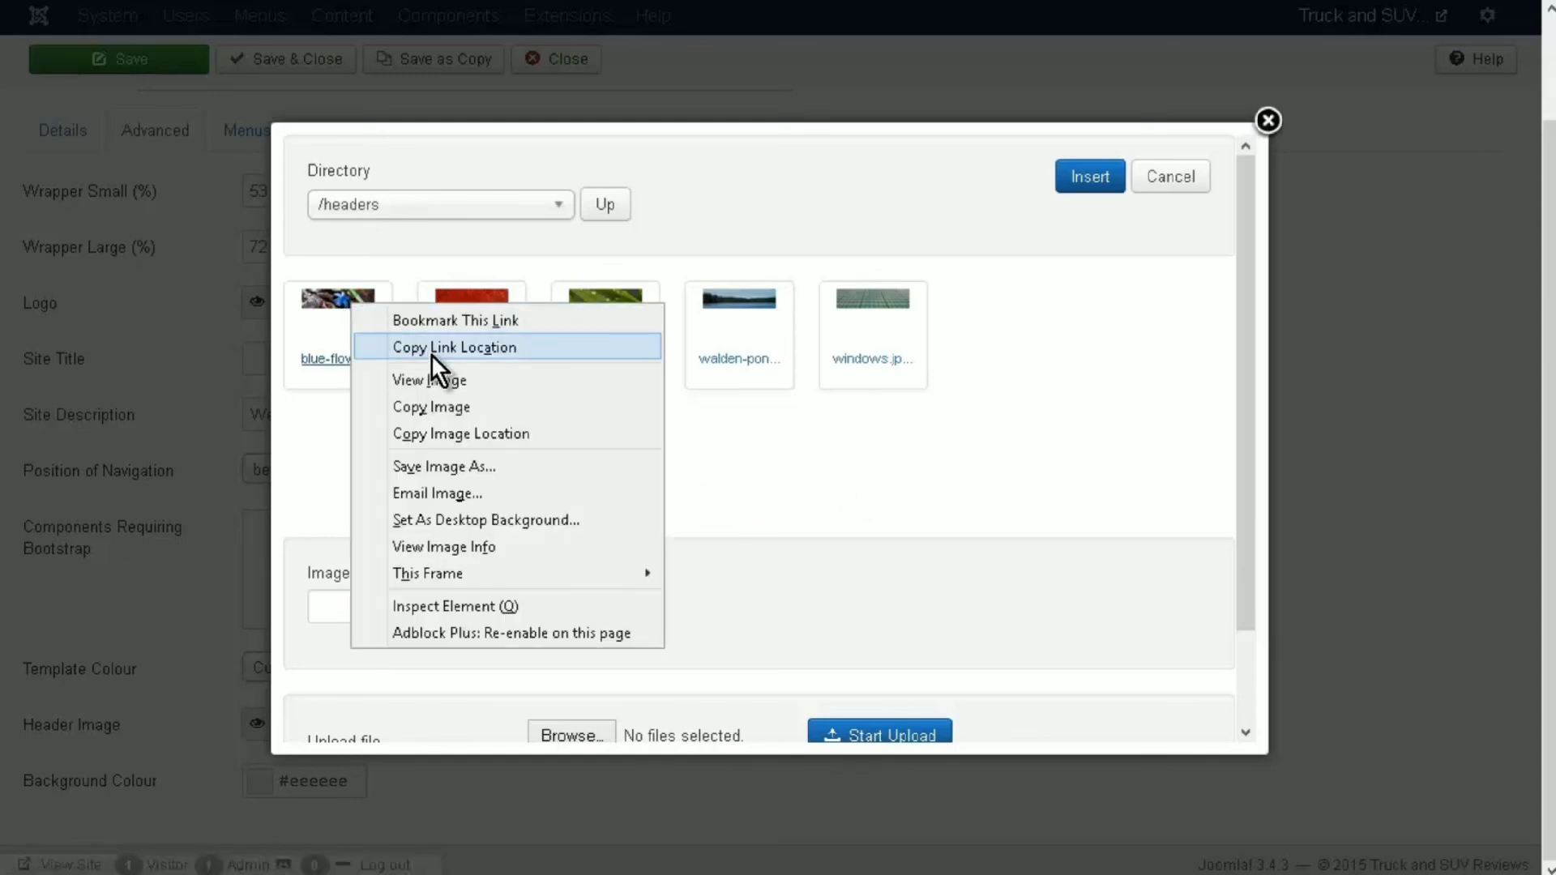
click(509, 552)
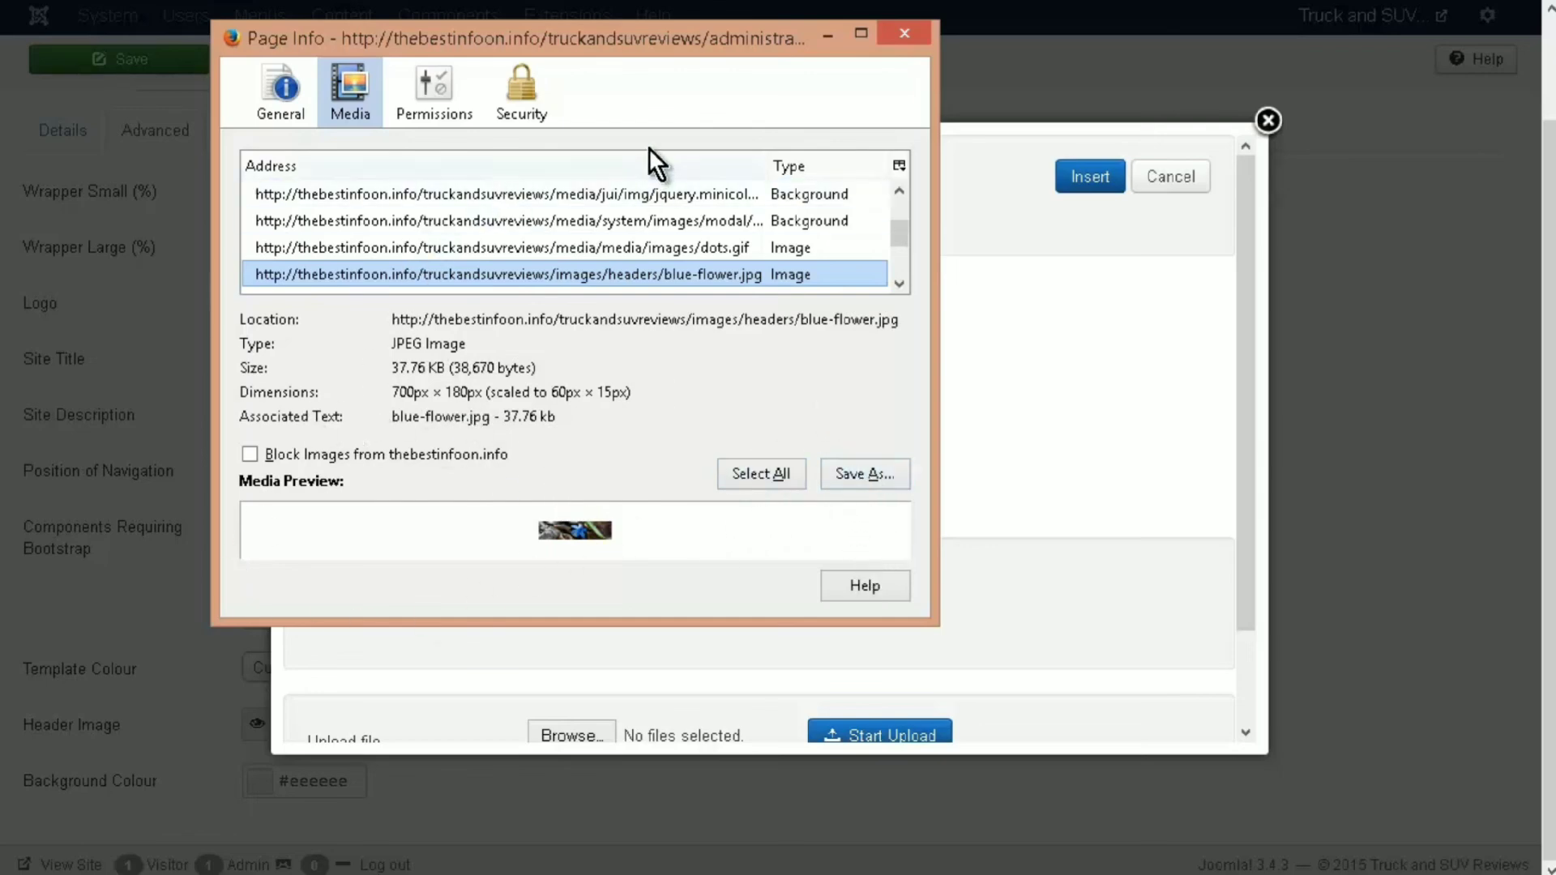
click(904, 34)
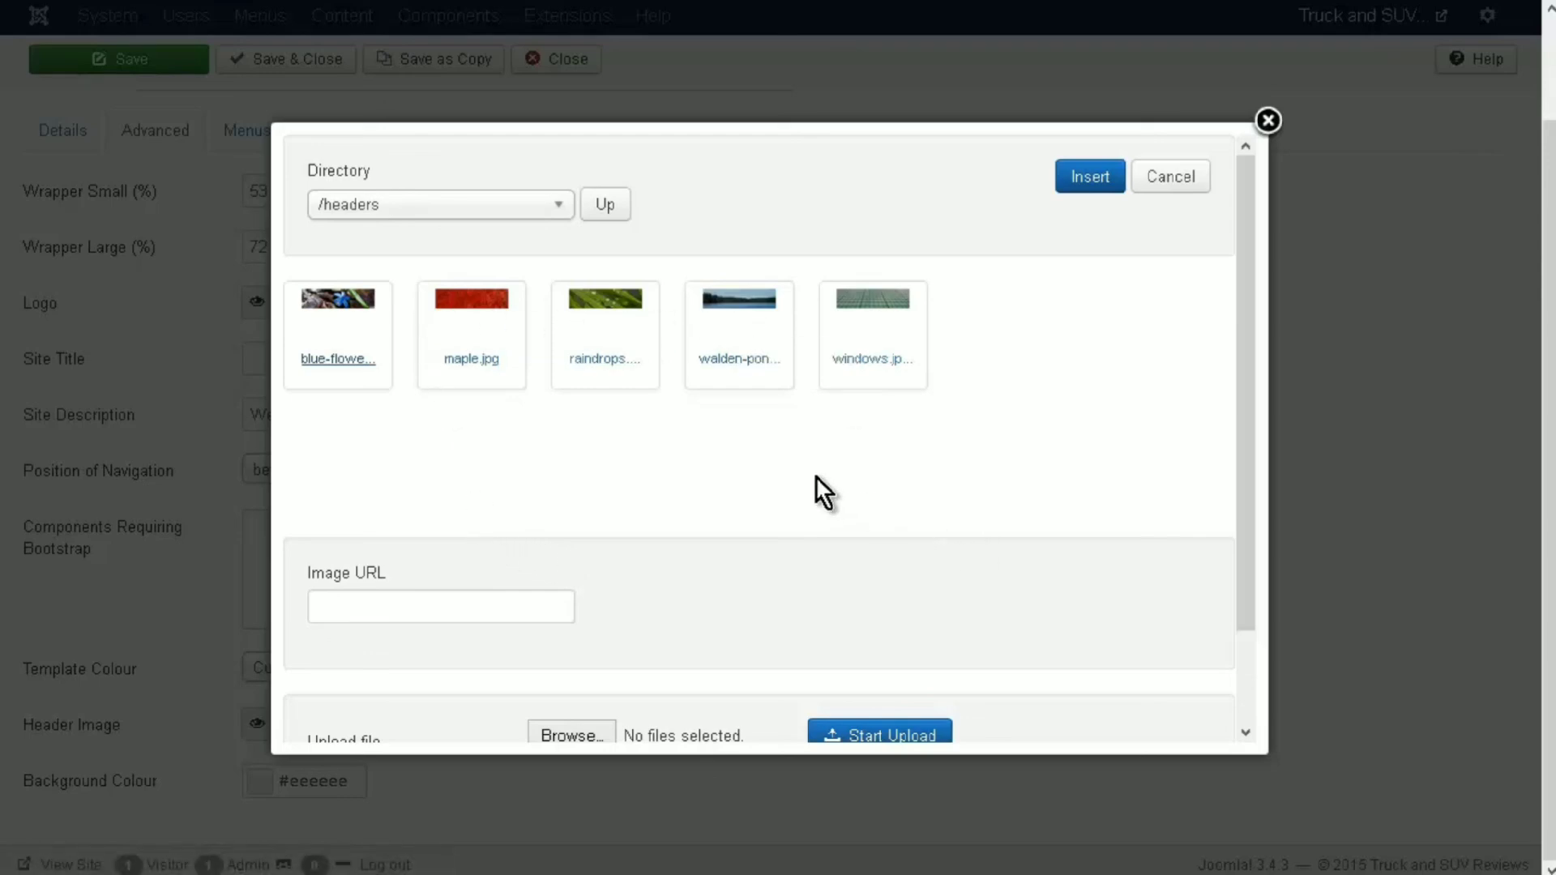
- Insert walden-pond.jpg as the header image, save the style and check the header on the public site
click(739, 305)
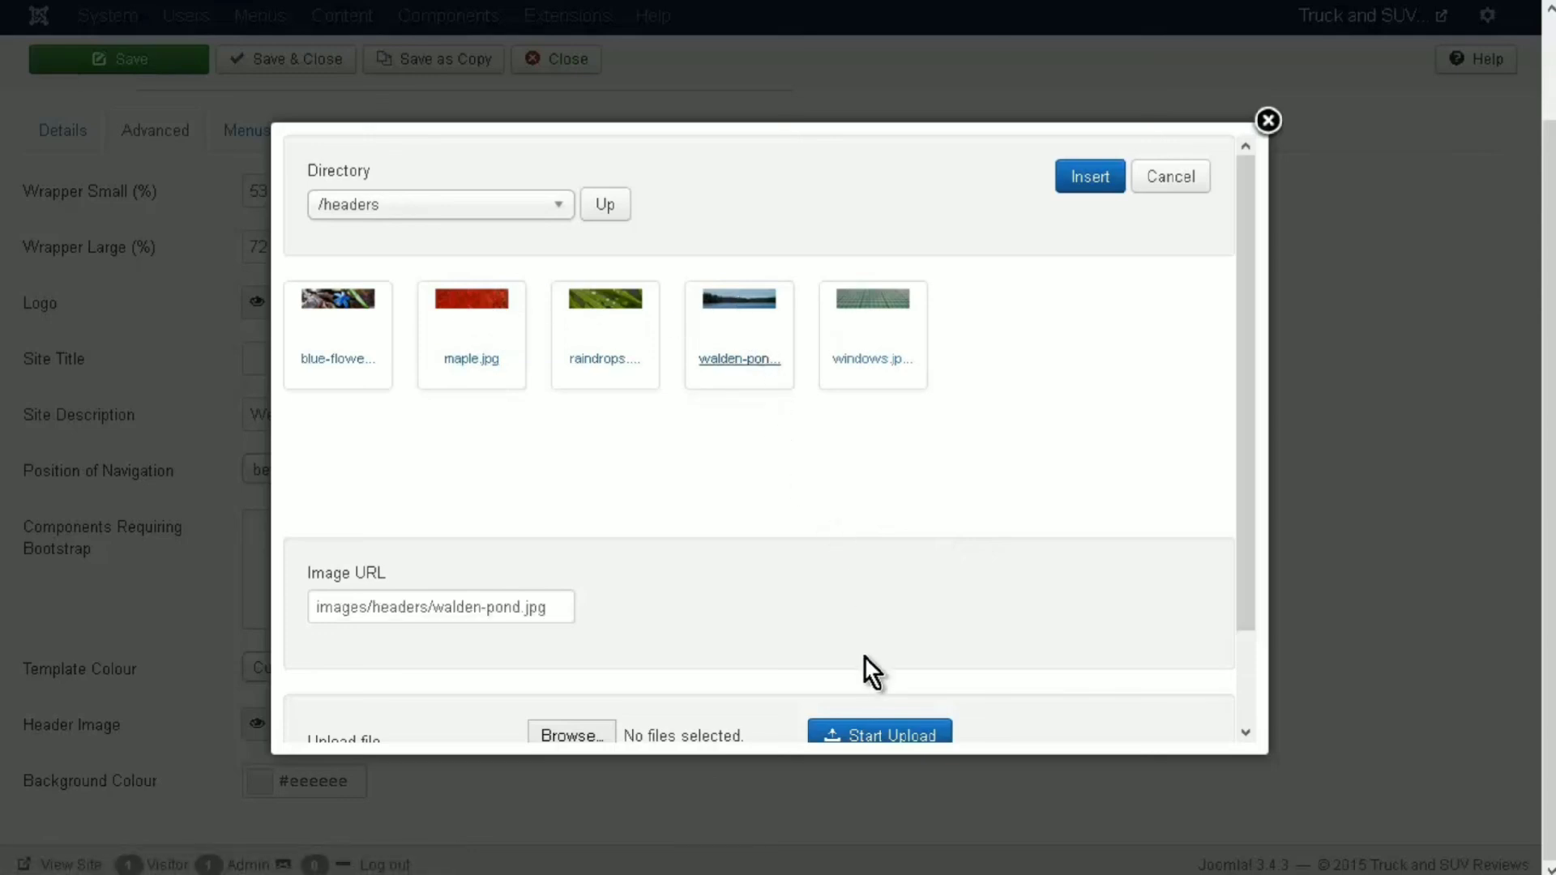
click(1078, 178)
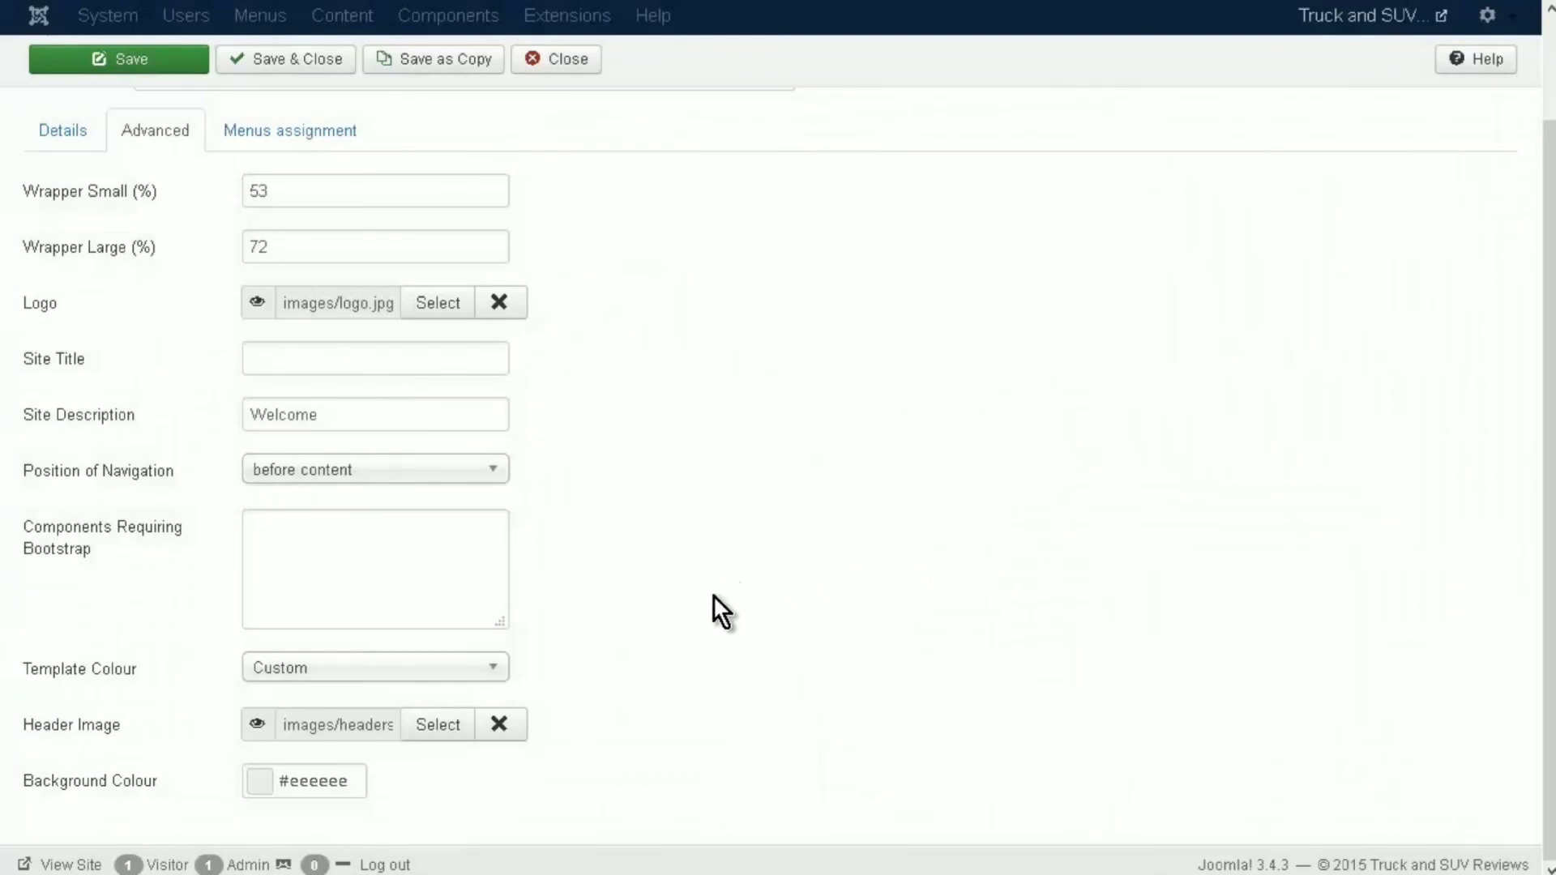
mouse_move(252, 723)
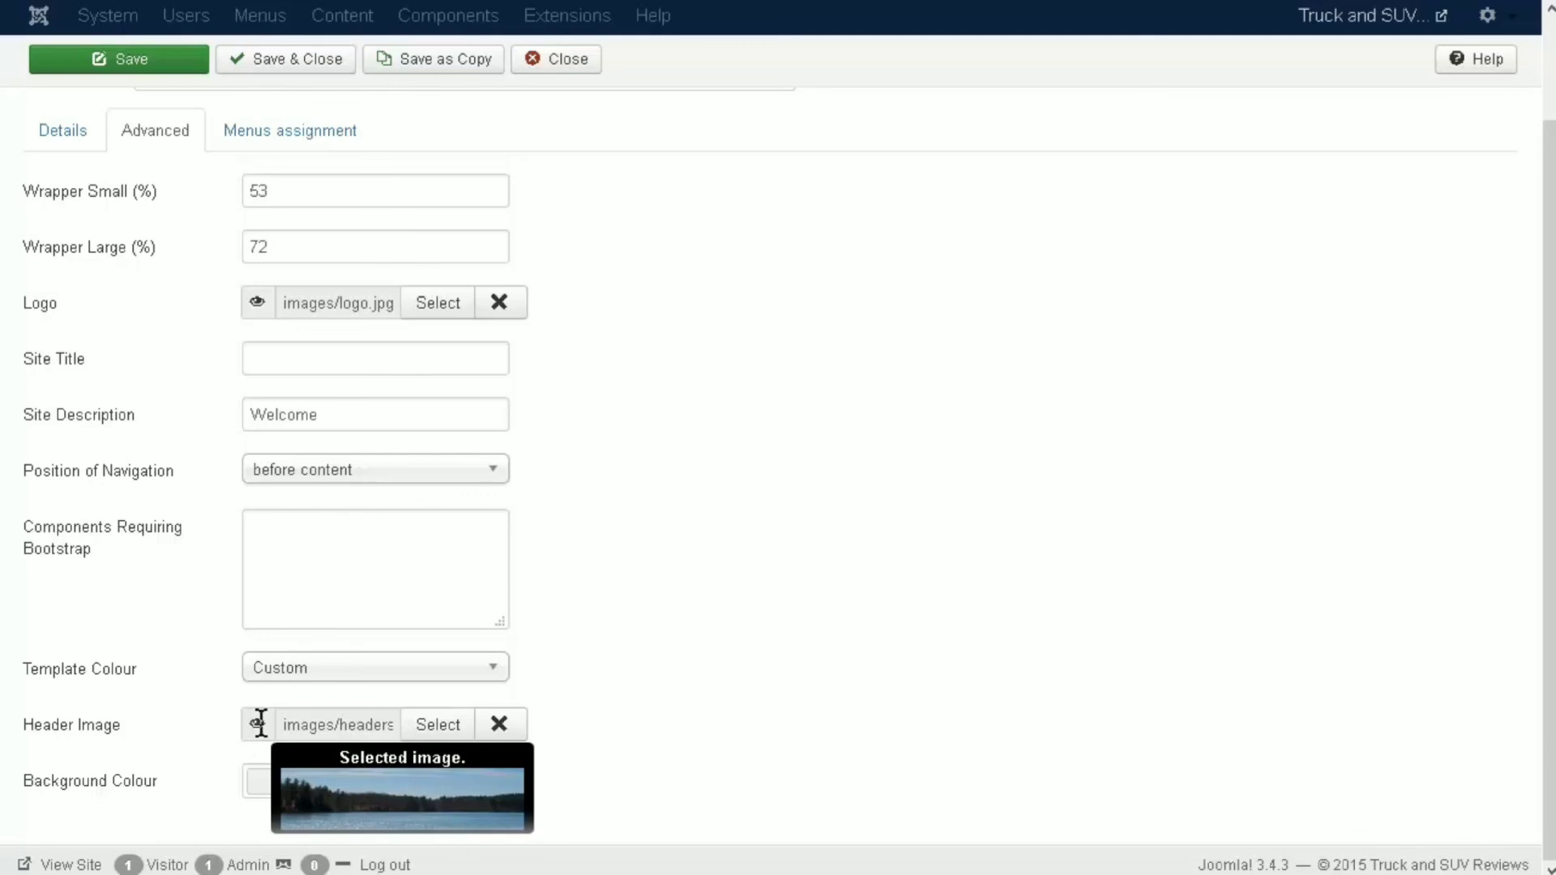
scroll(726, 586, up, 1)
scroll(726, 586, up, 3)
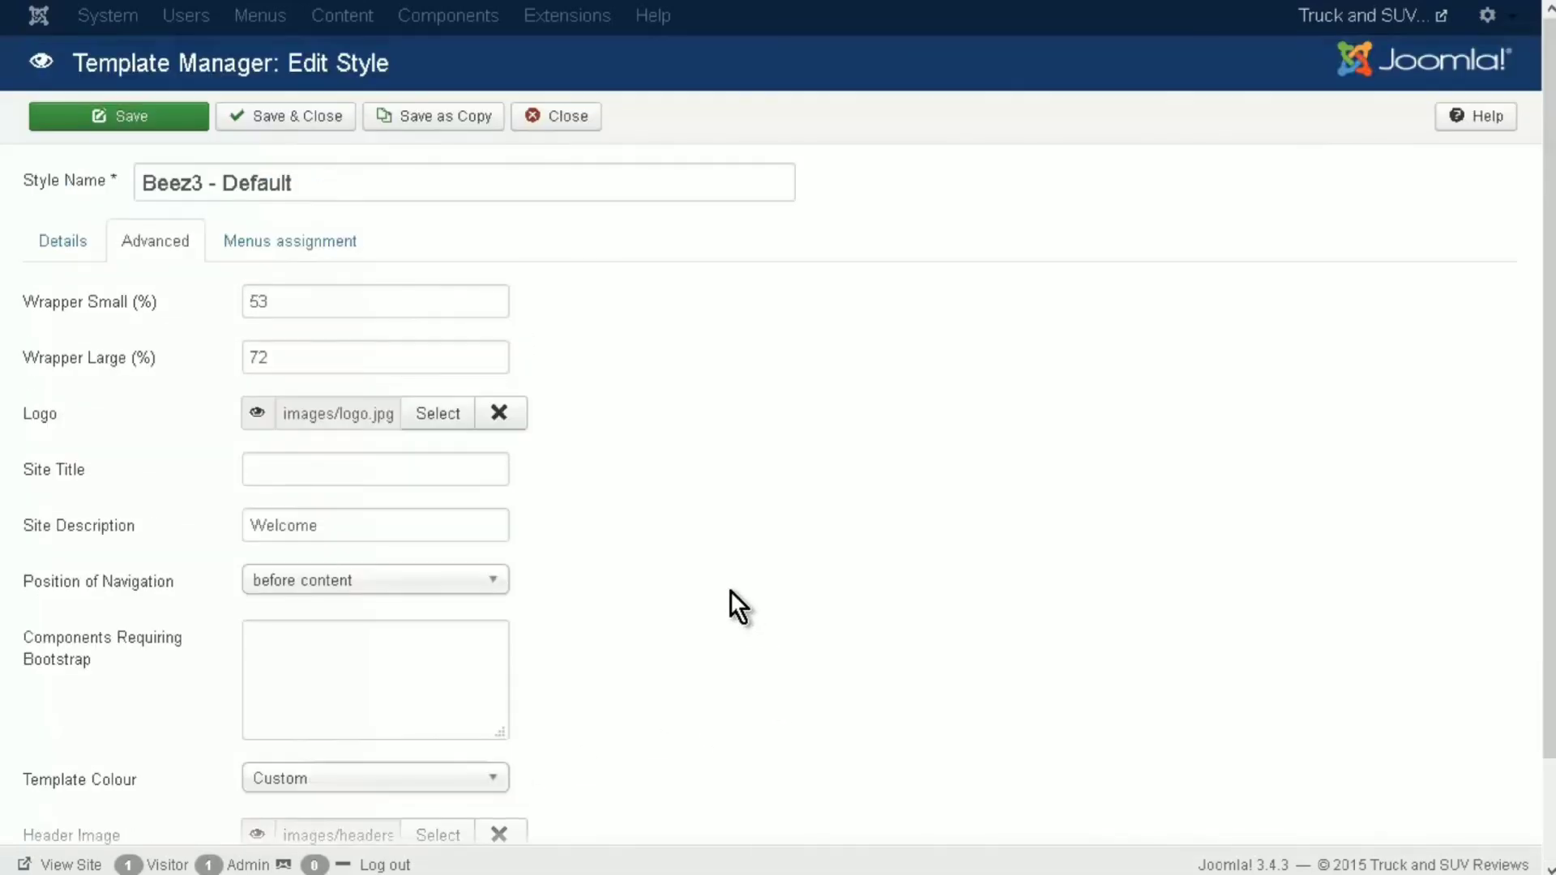
click(150, 121)
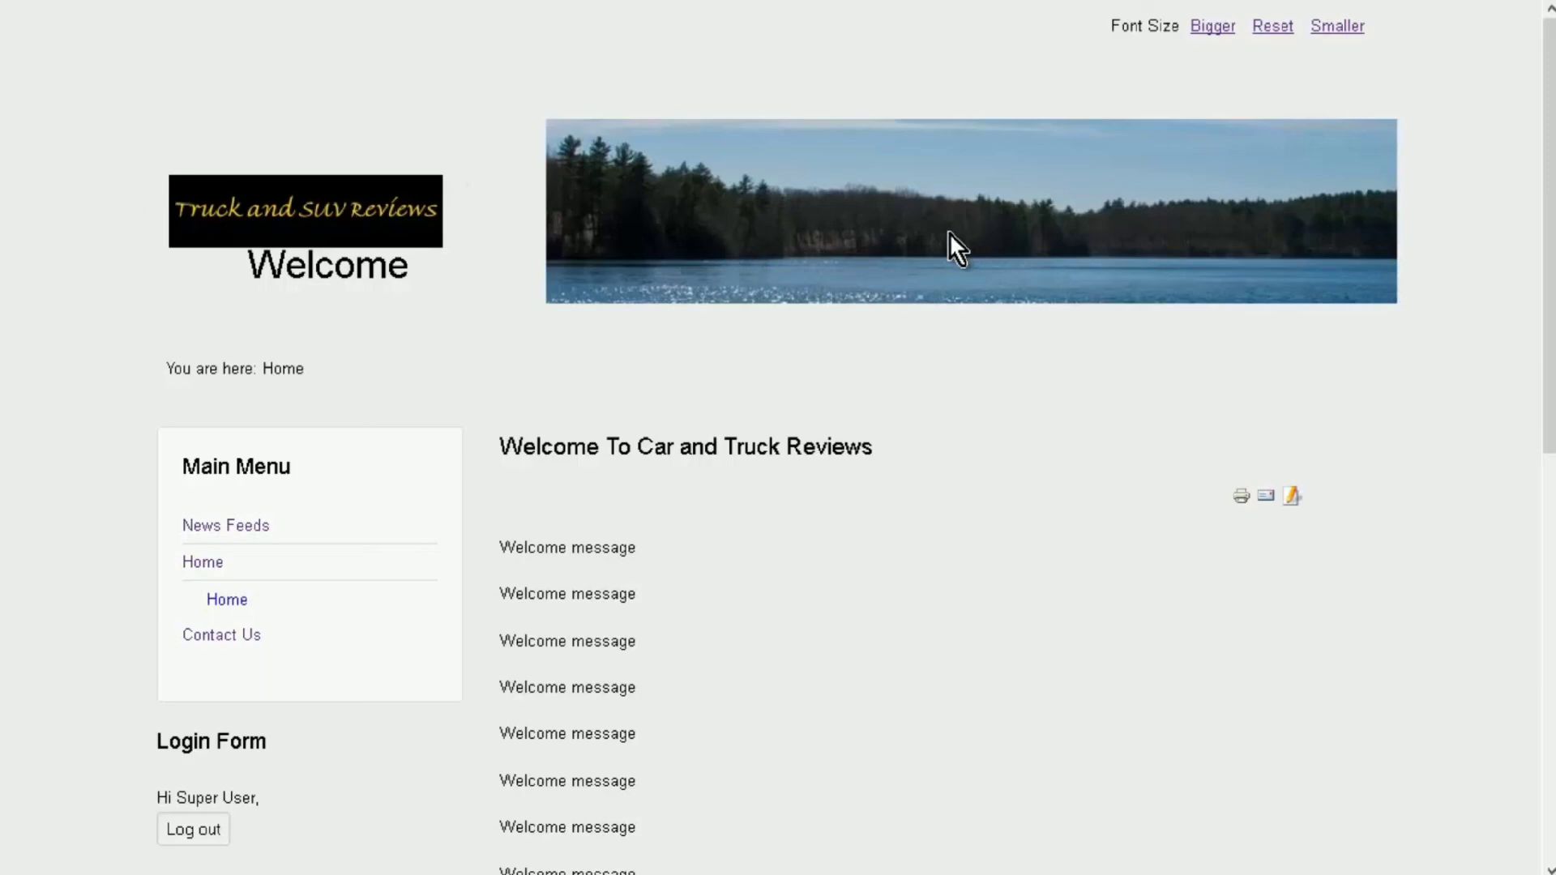
key(ctrl+w)
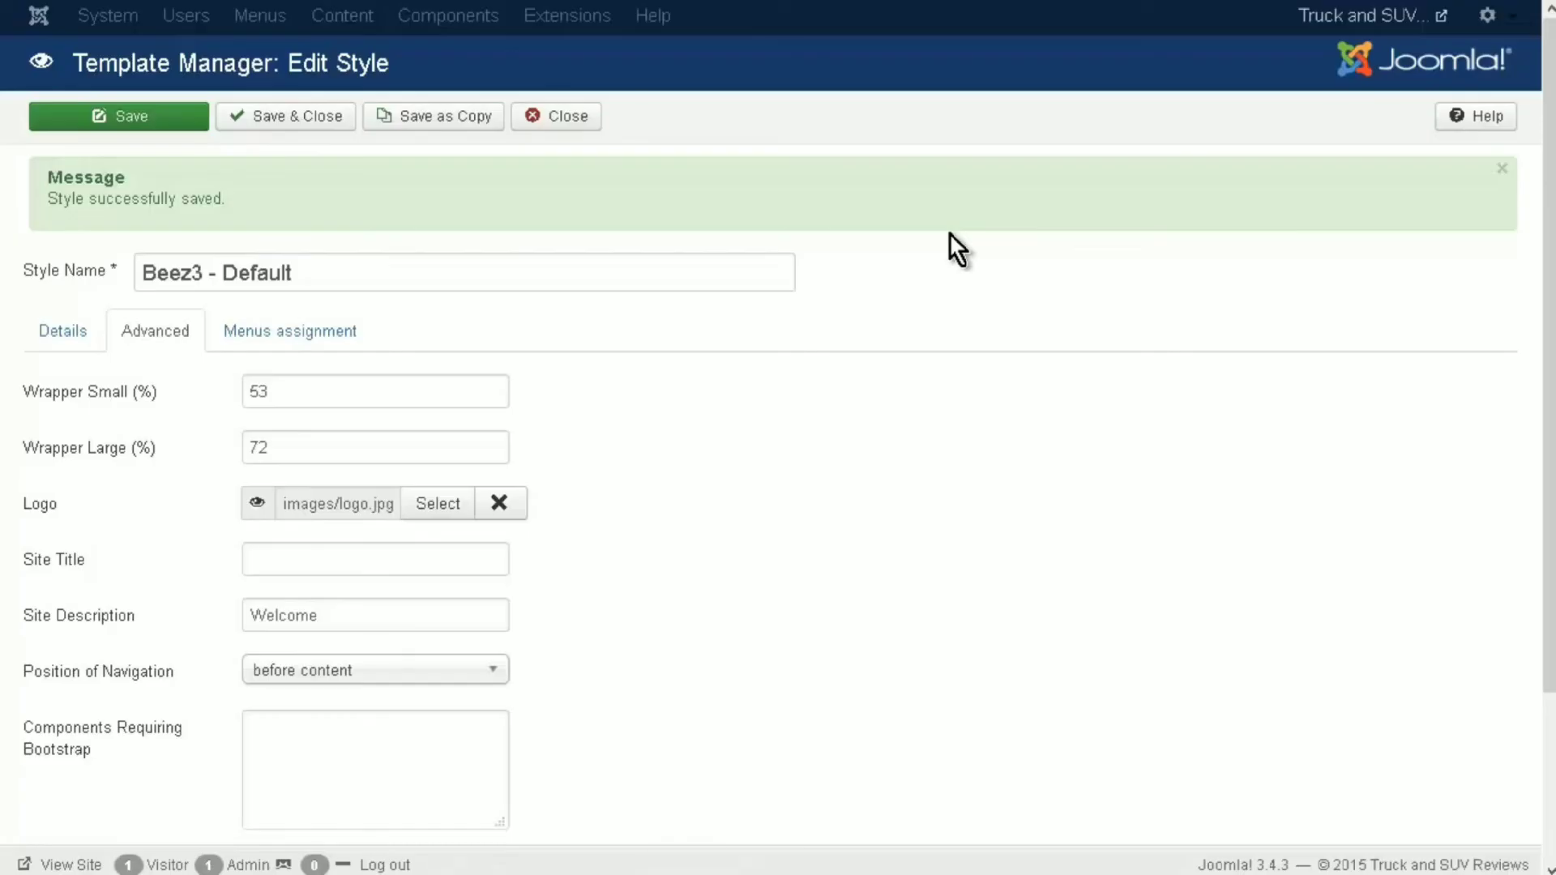
- Clear the header image and upload header.jpg from the computer into the site's headers folder
scroll(940, 244, down, 3)
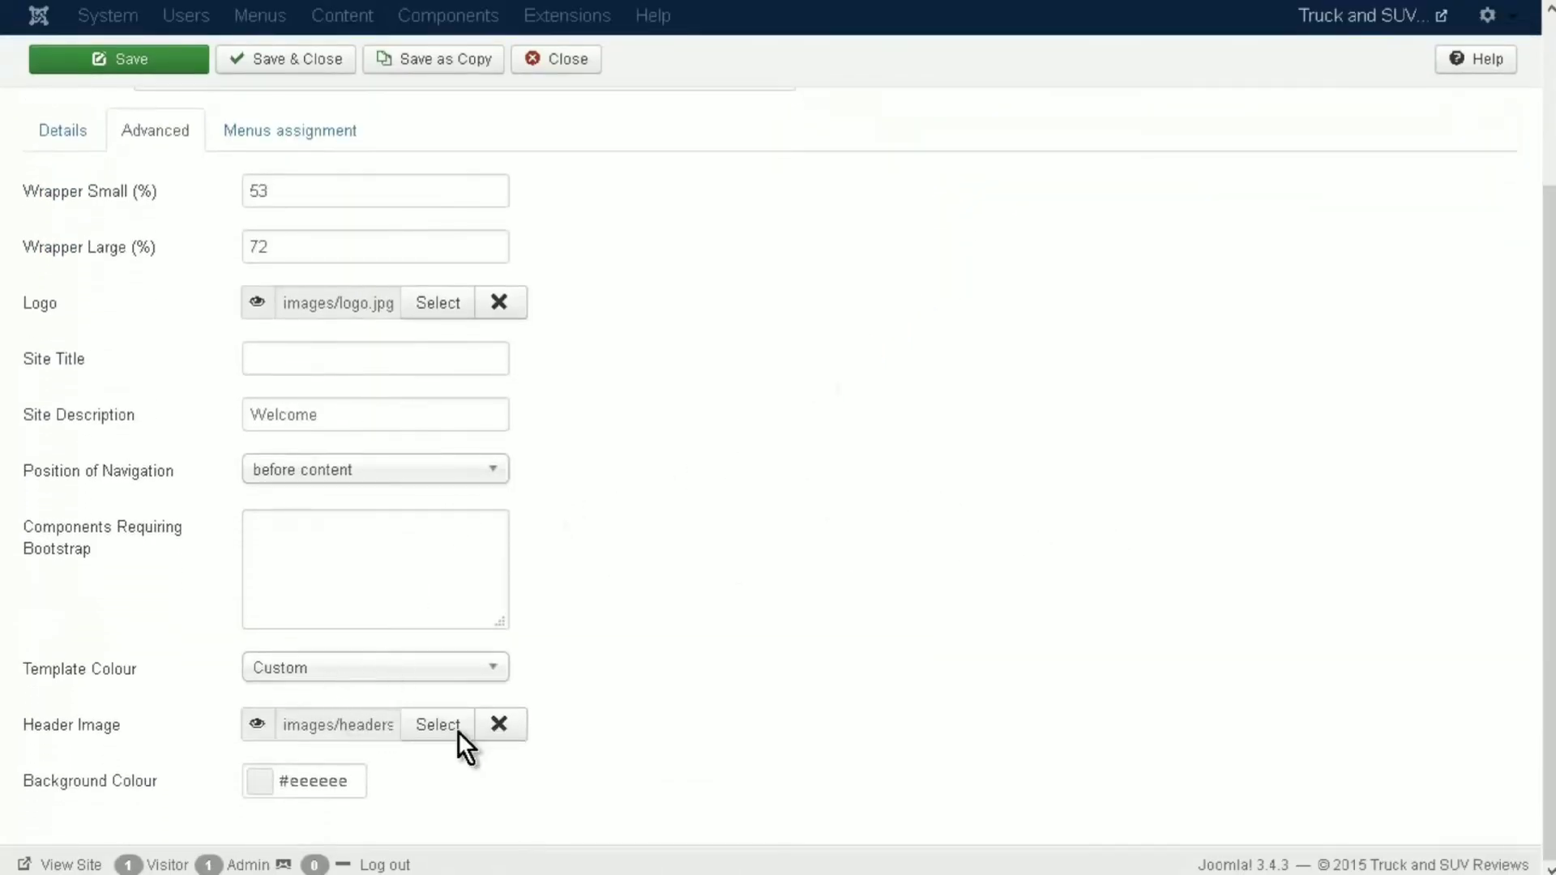
click(499, 724)
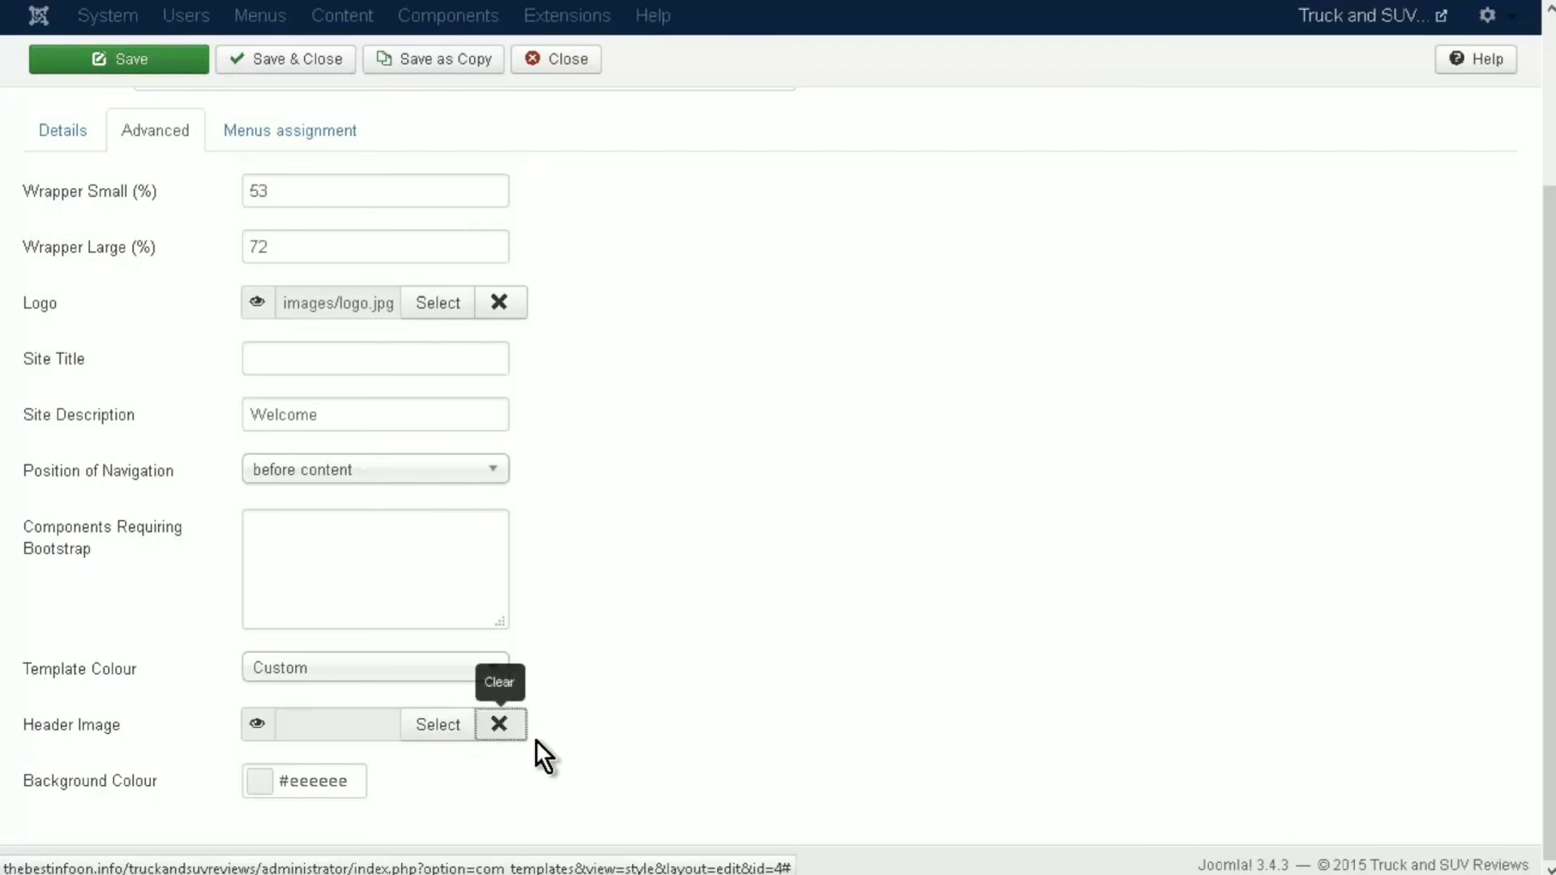
click(444, 731)
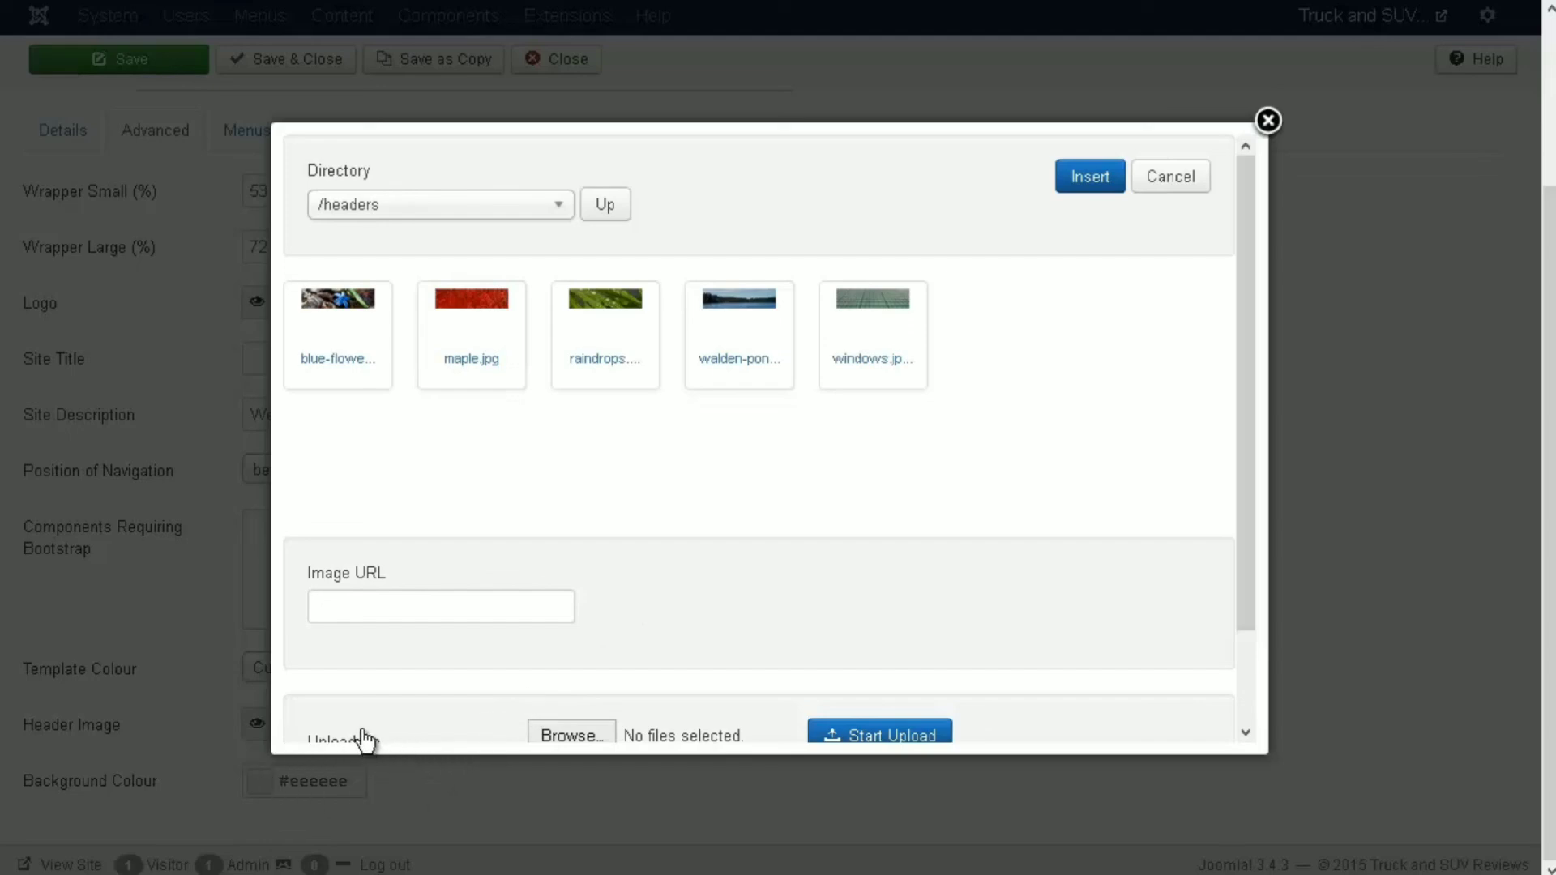
scroll(371, 714, down, 2)
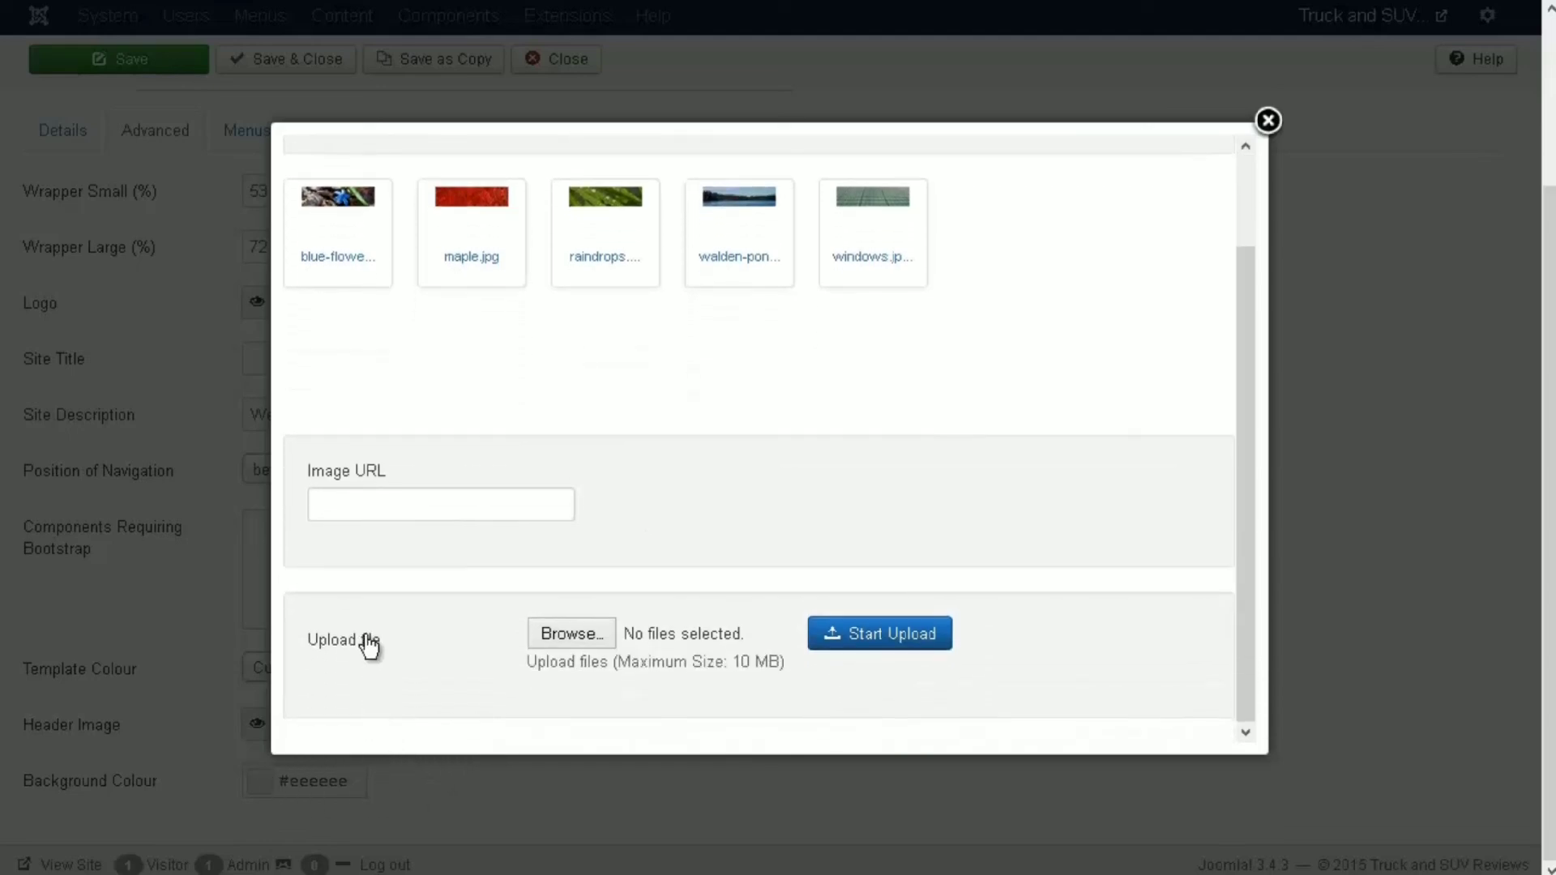
click(366, 637)
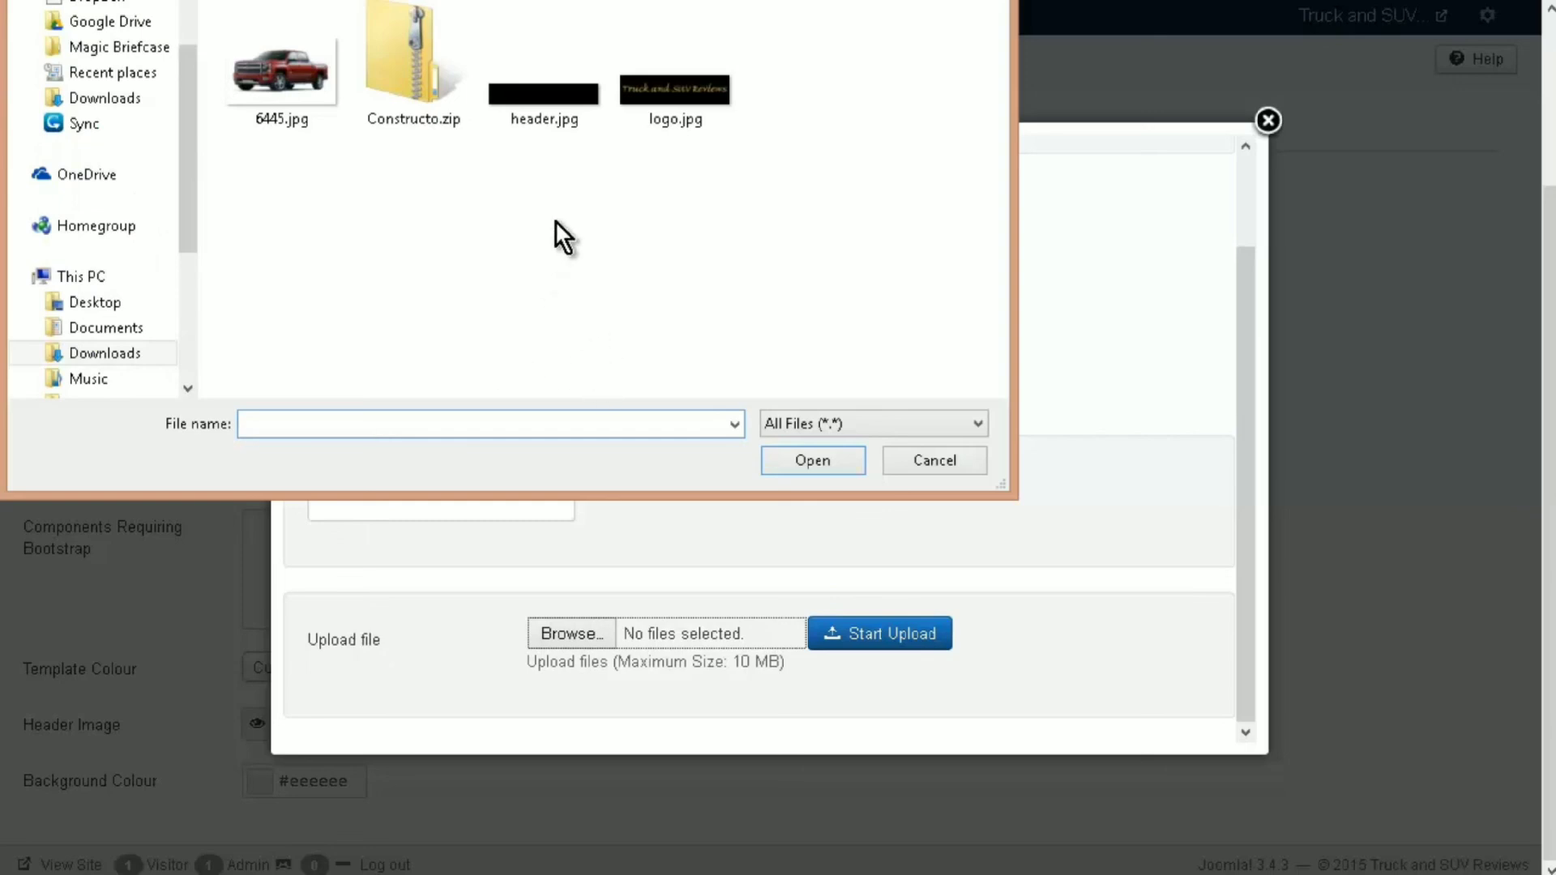
click(556, 118)
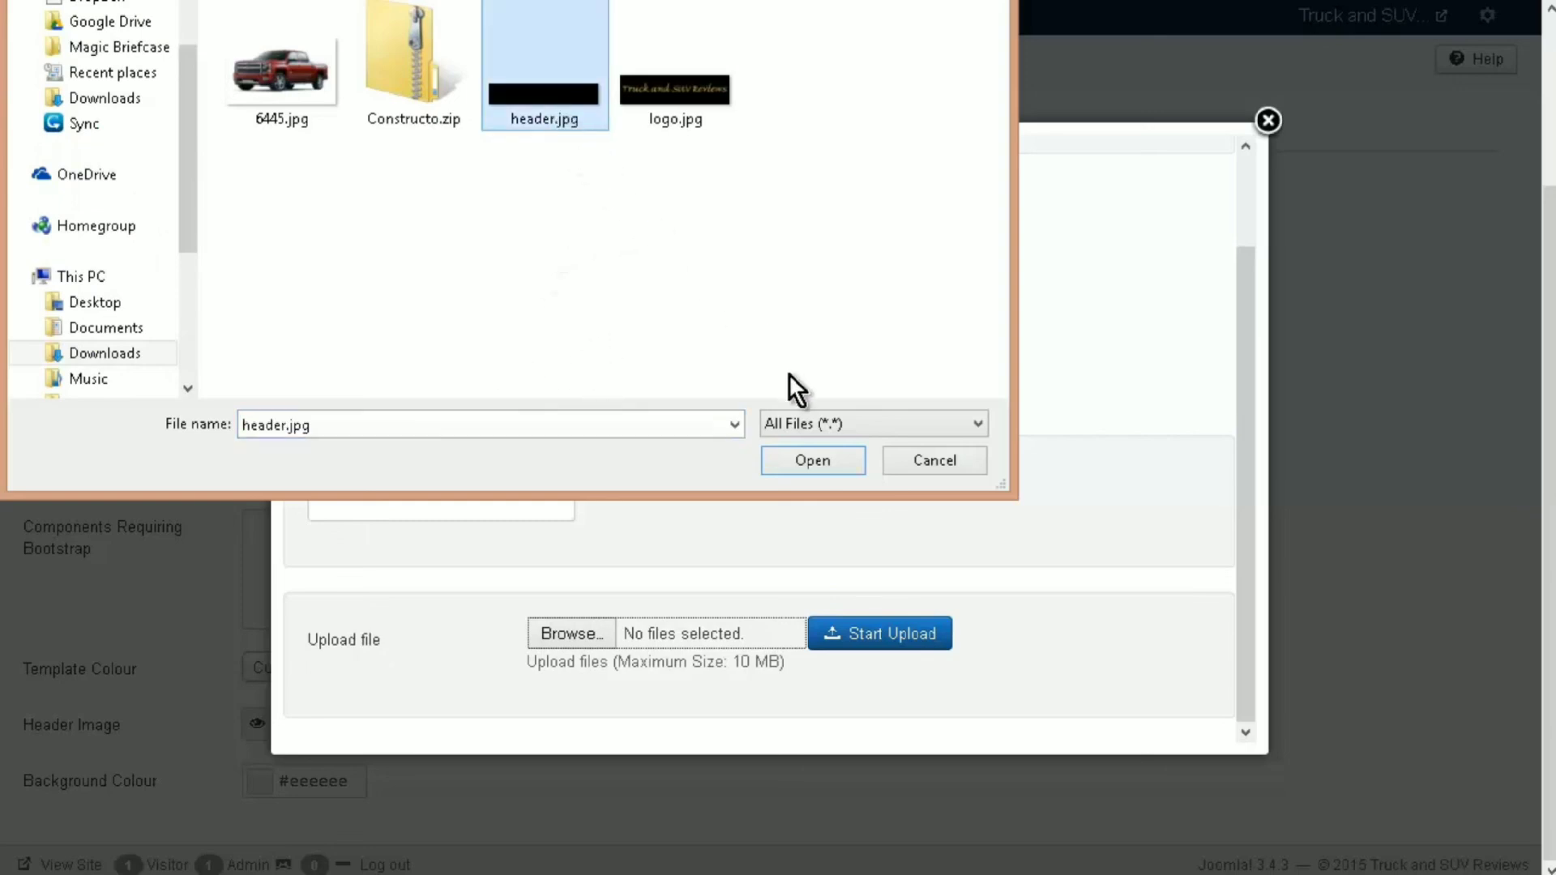
click(835, 458)
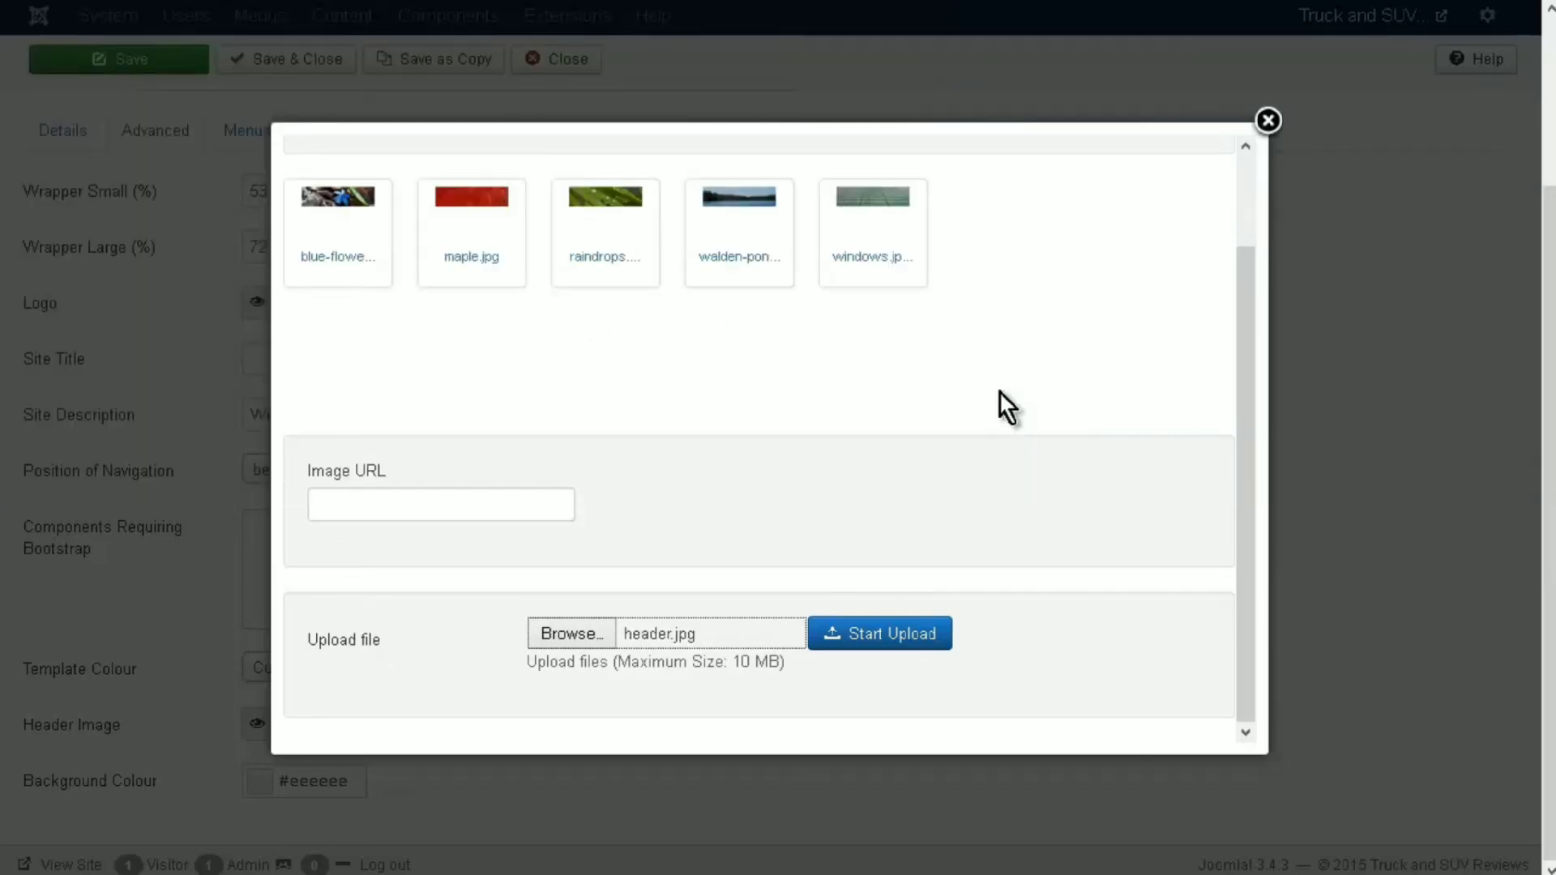
click(914, 637)
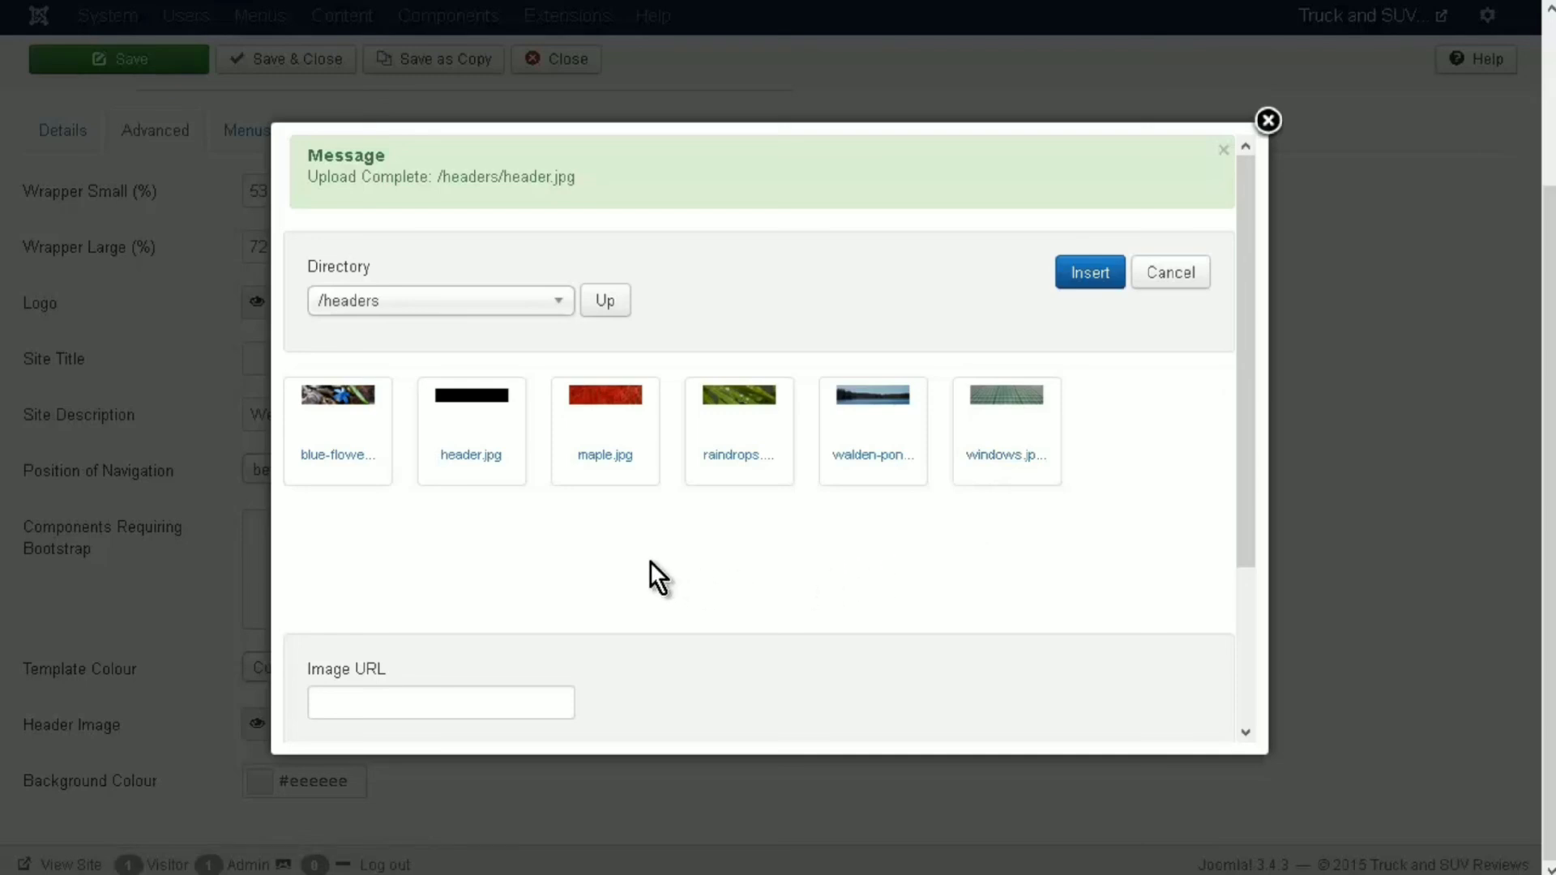
- Insert header.jpg as the header image, save the style and check the home page on the public site
click(465, 405)
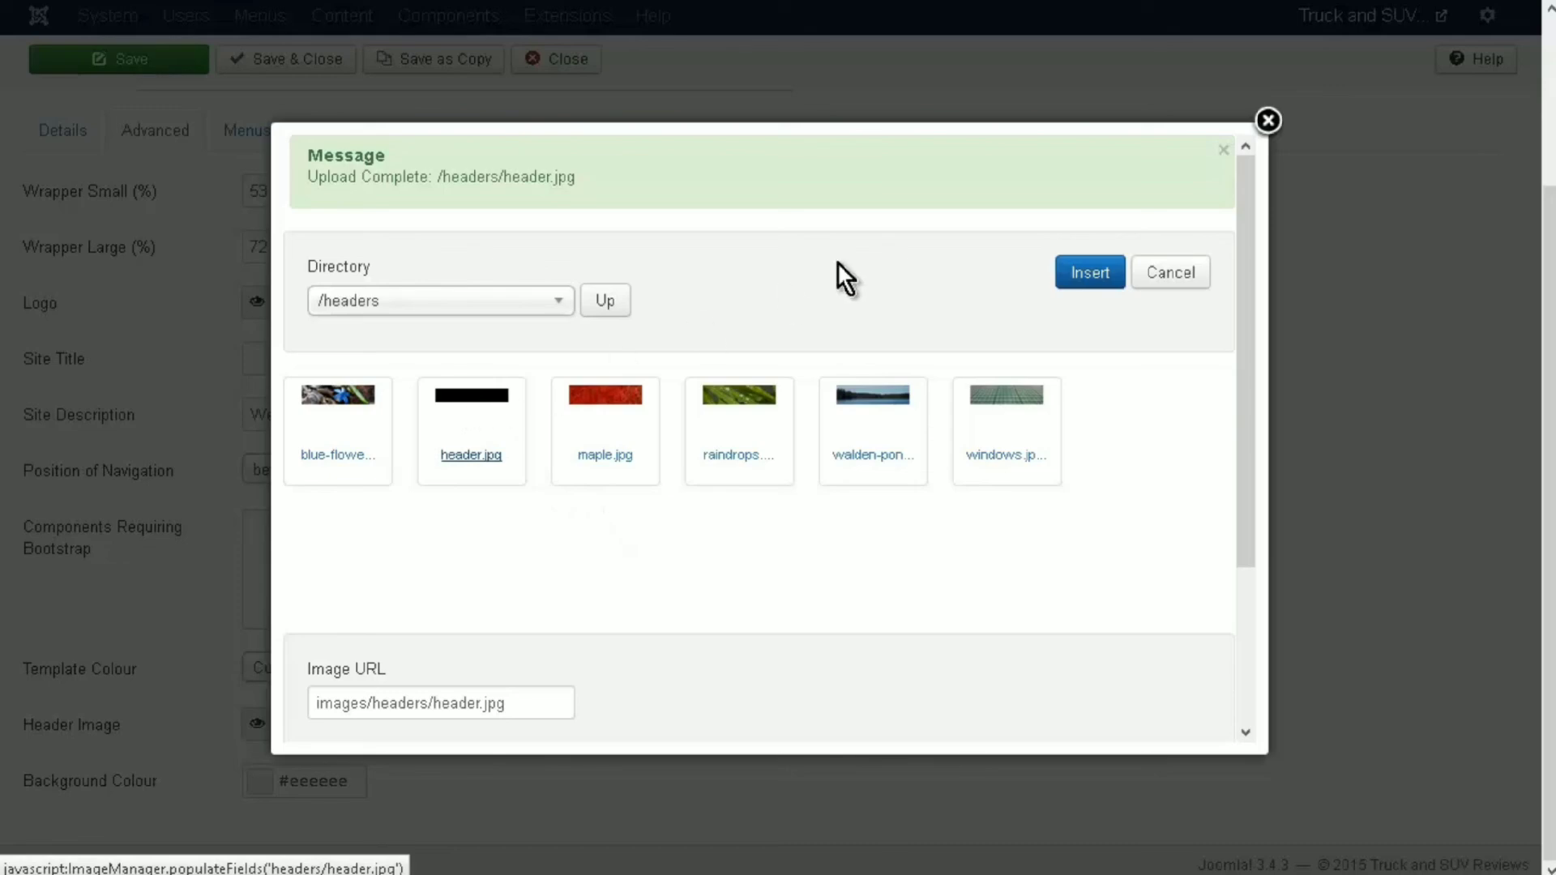
click(1109, 273)
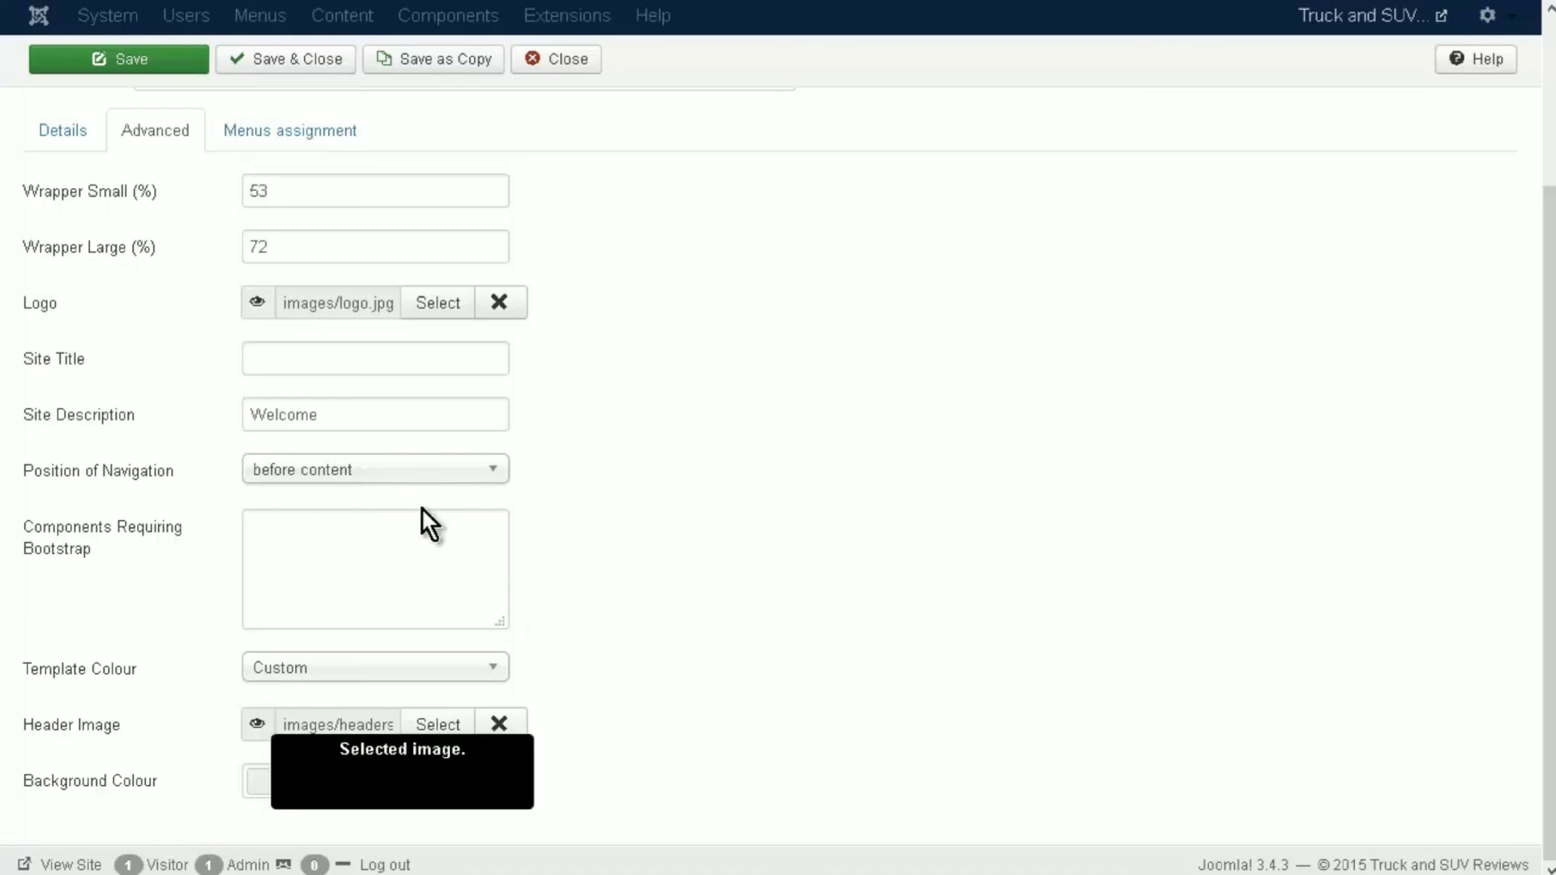
click(122, 65)
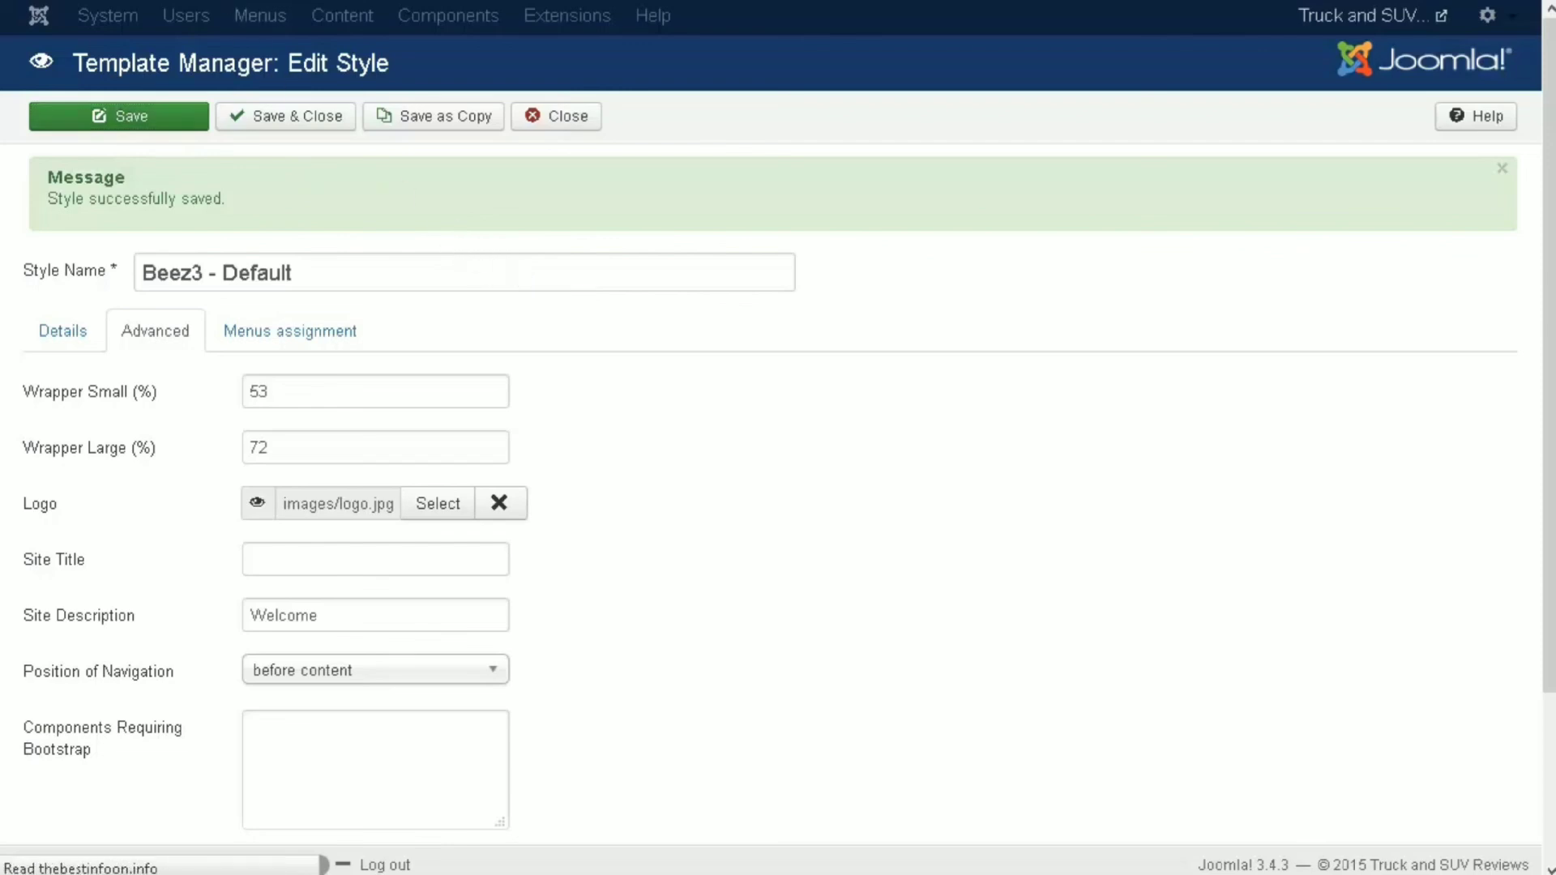
key(ctrl+Tab)
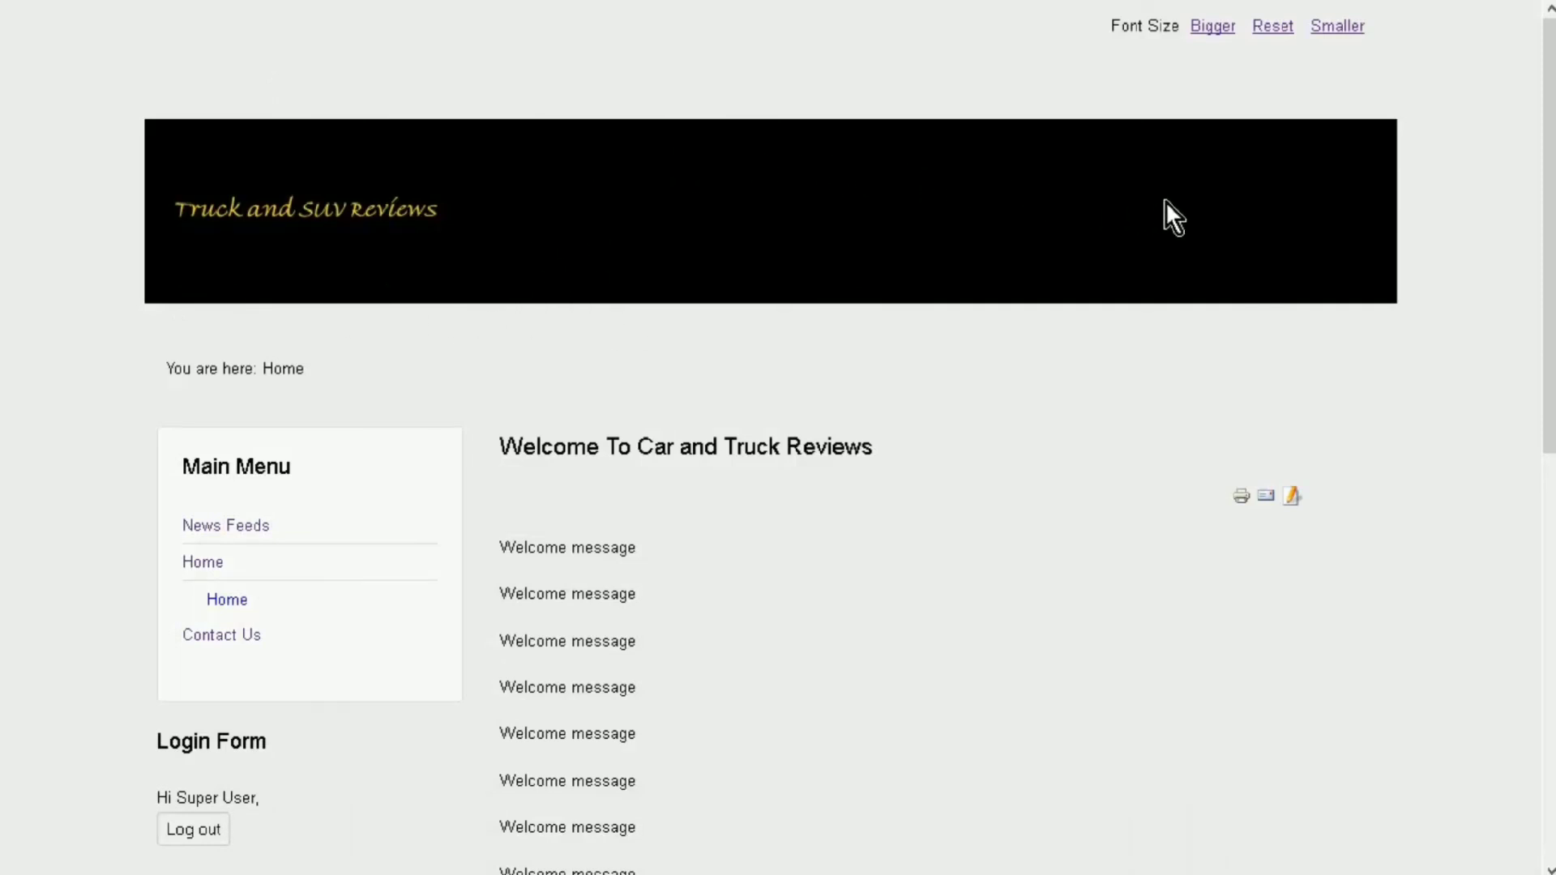
scroll(1103, 438, down, 5)
scroll(1105, 423, up, 1)
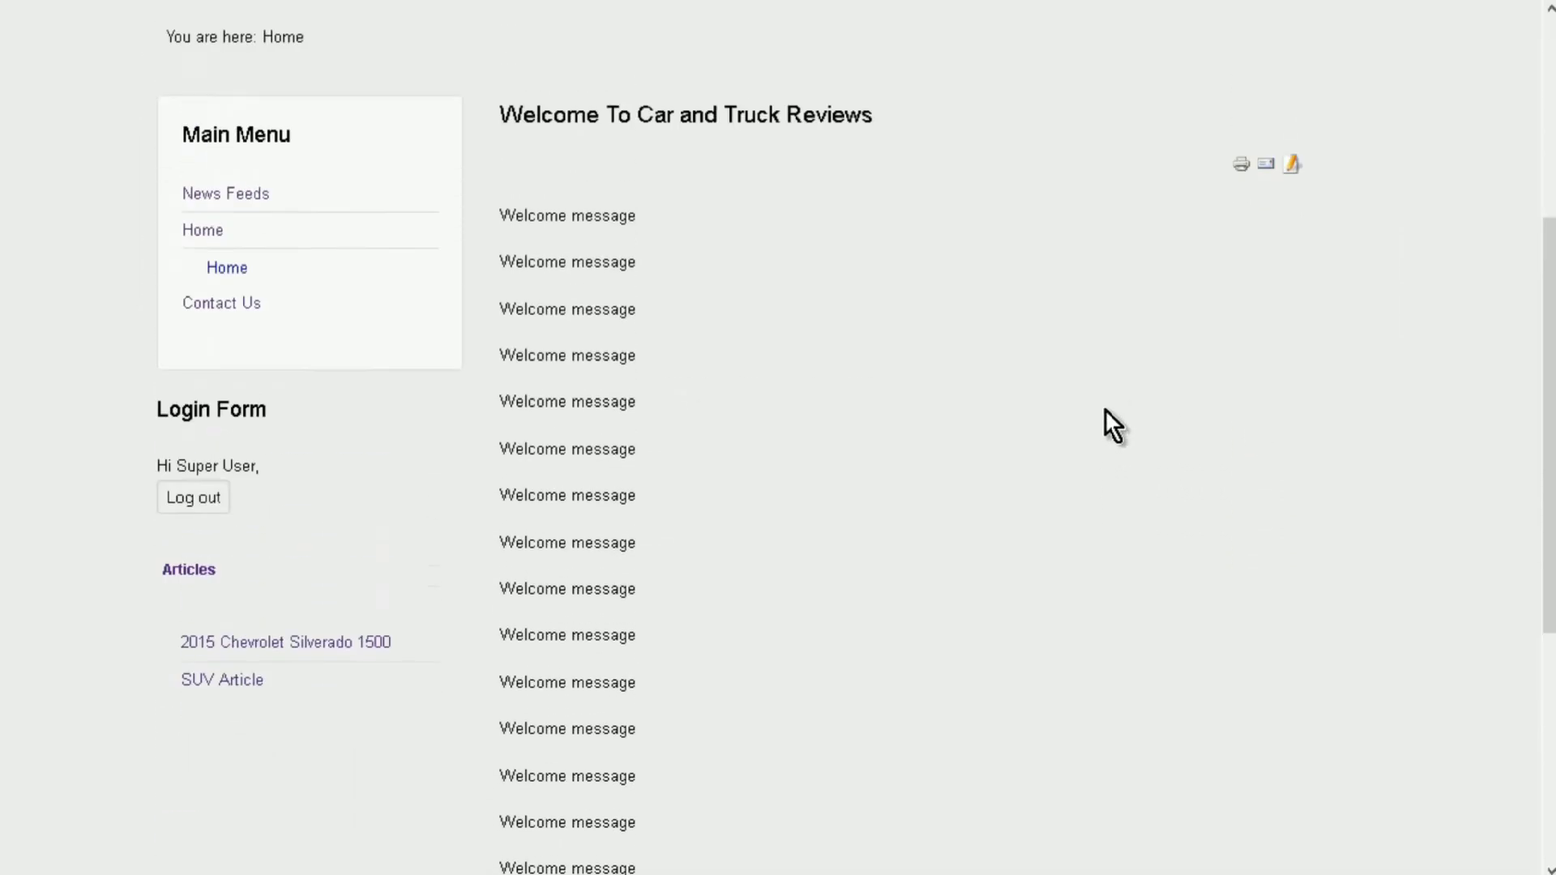
- Set the position of navigation to after content, save the style and compare the menu placement on the public site
key(ctrl+Tab)
scroll(1190, 736, down, 3)
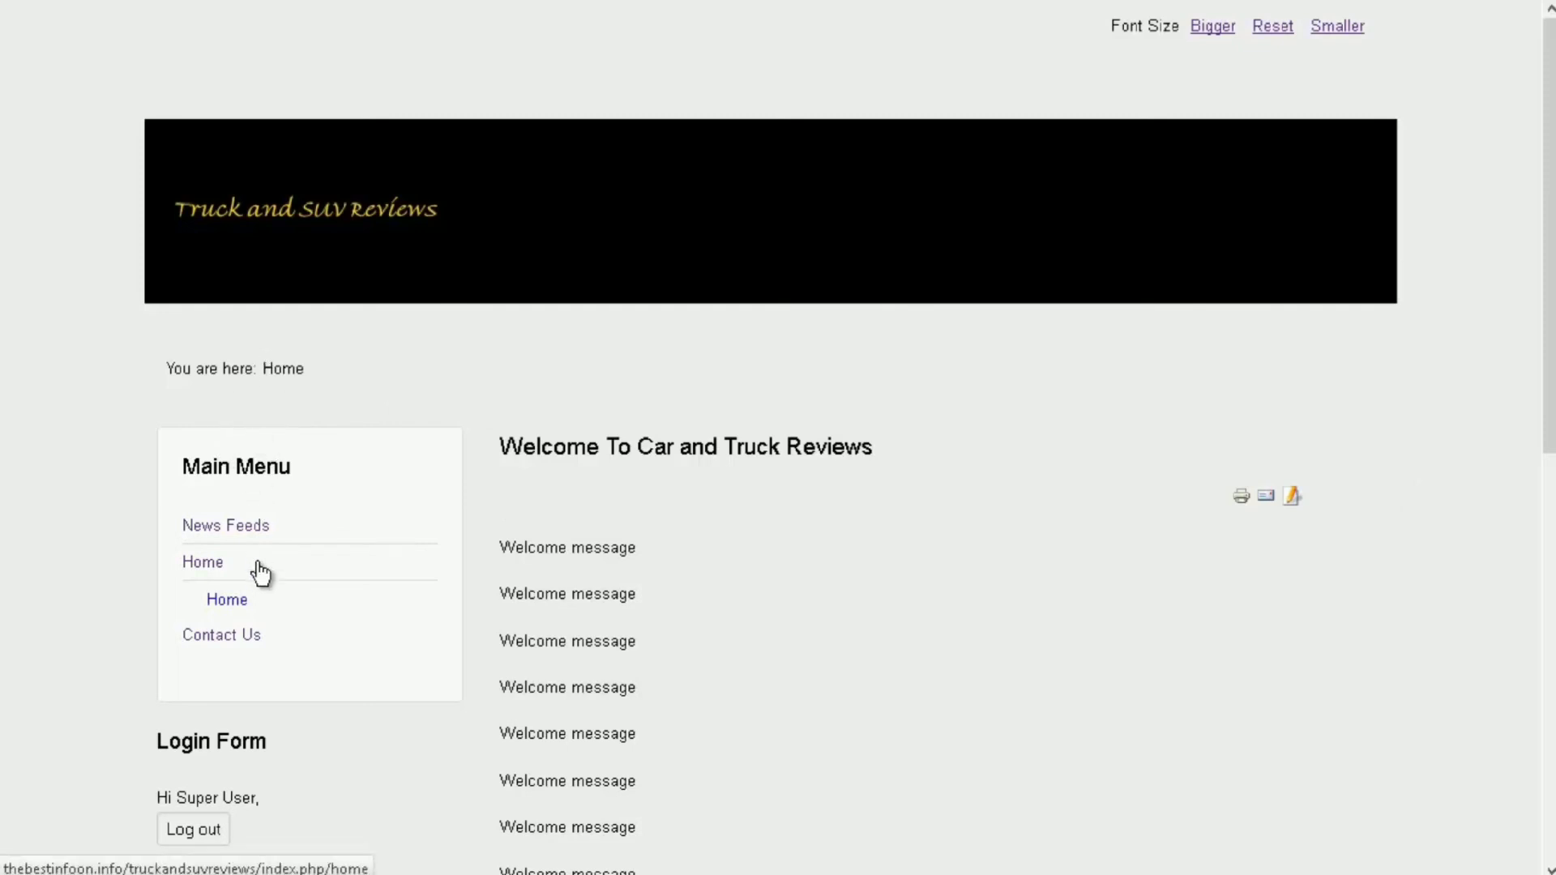
scroll(313, 608, down, 3)
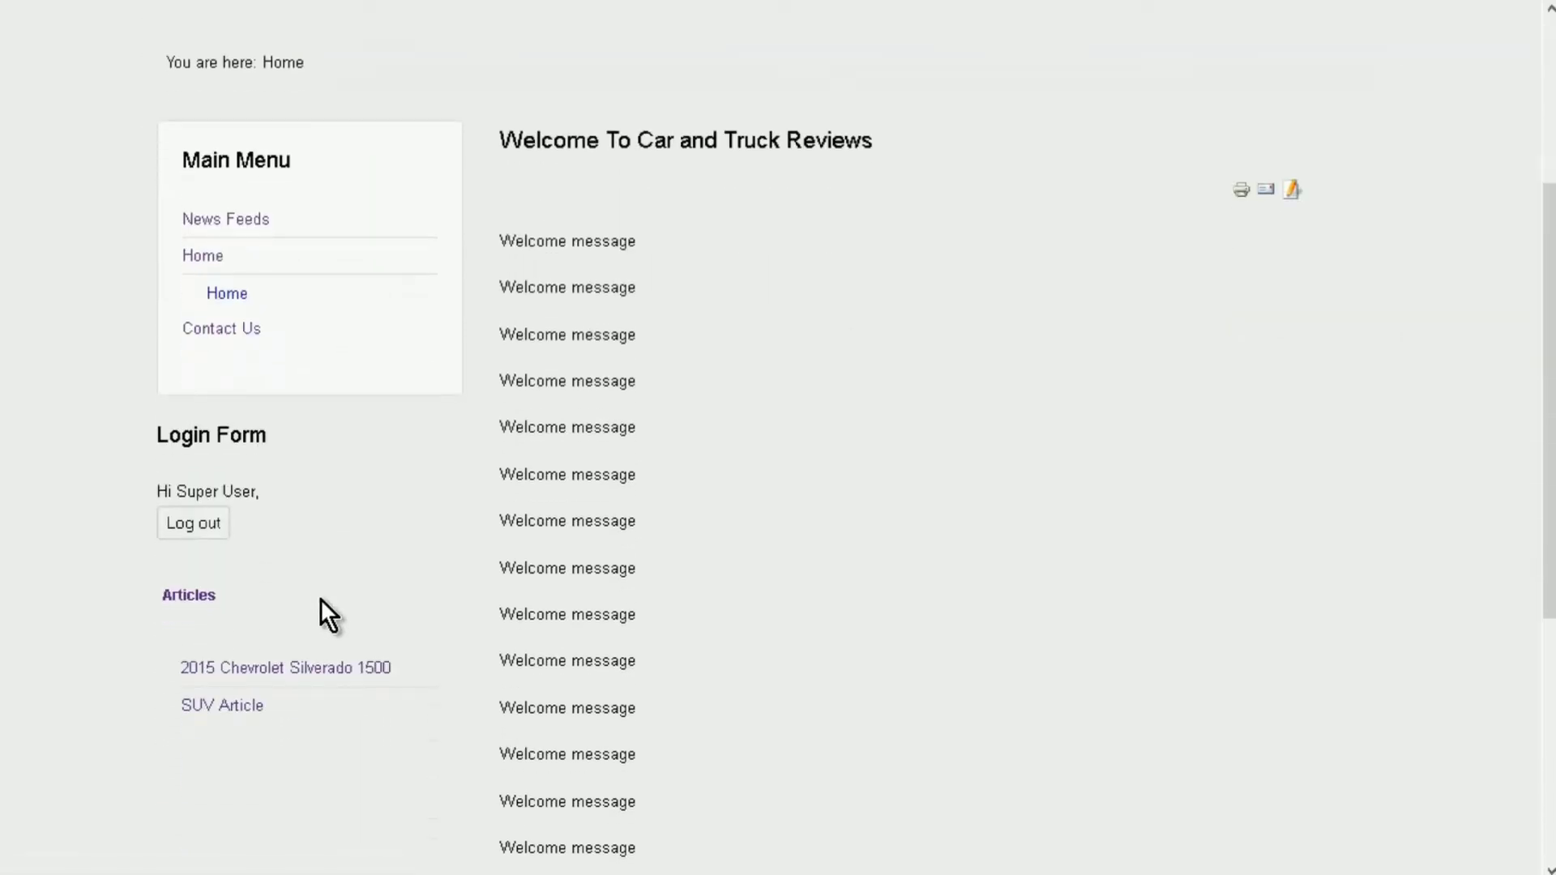
scroll(328, 600, up, 3)
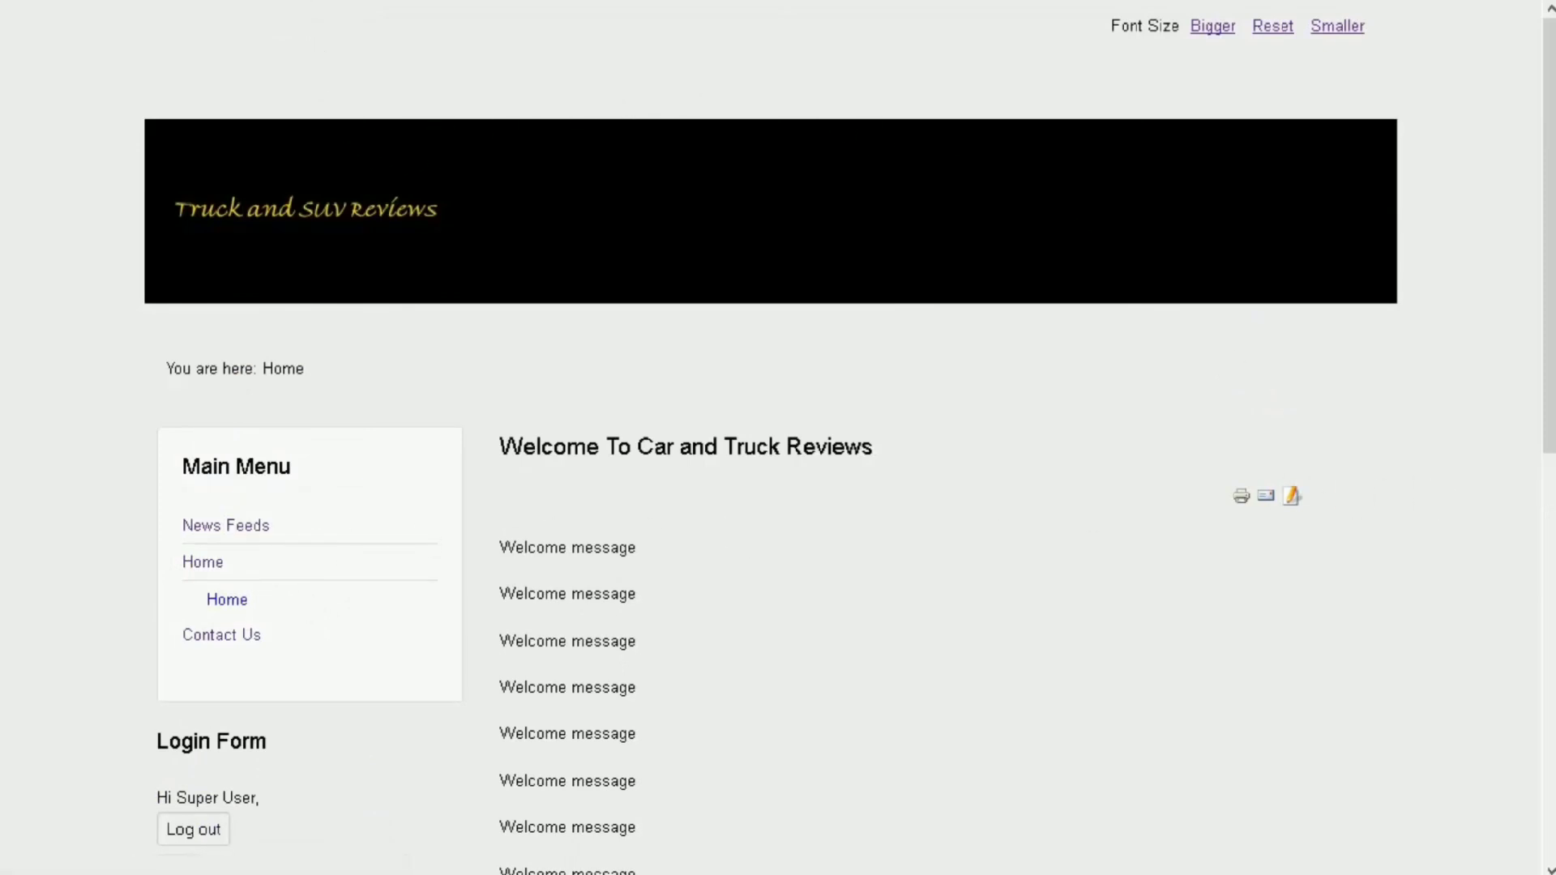
key(ctrl+Tab)
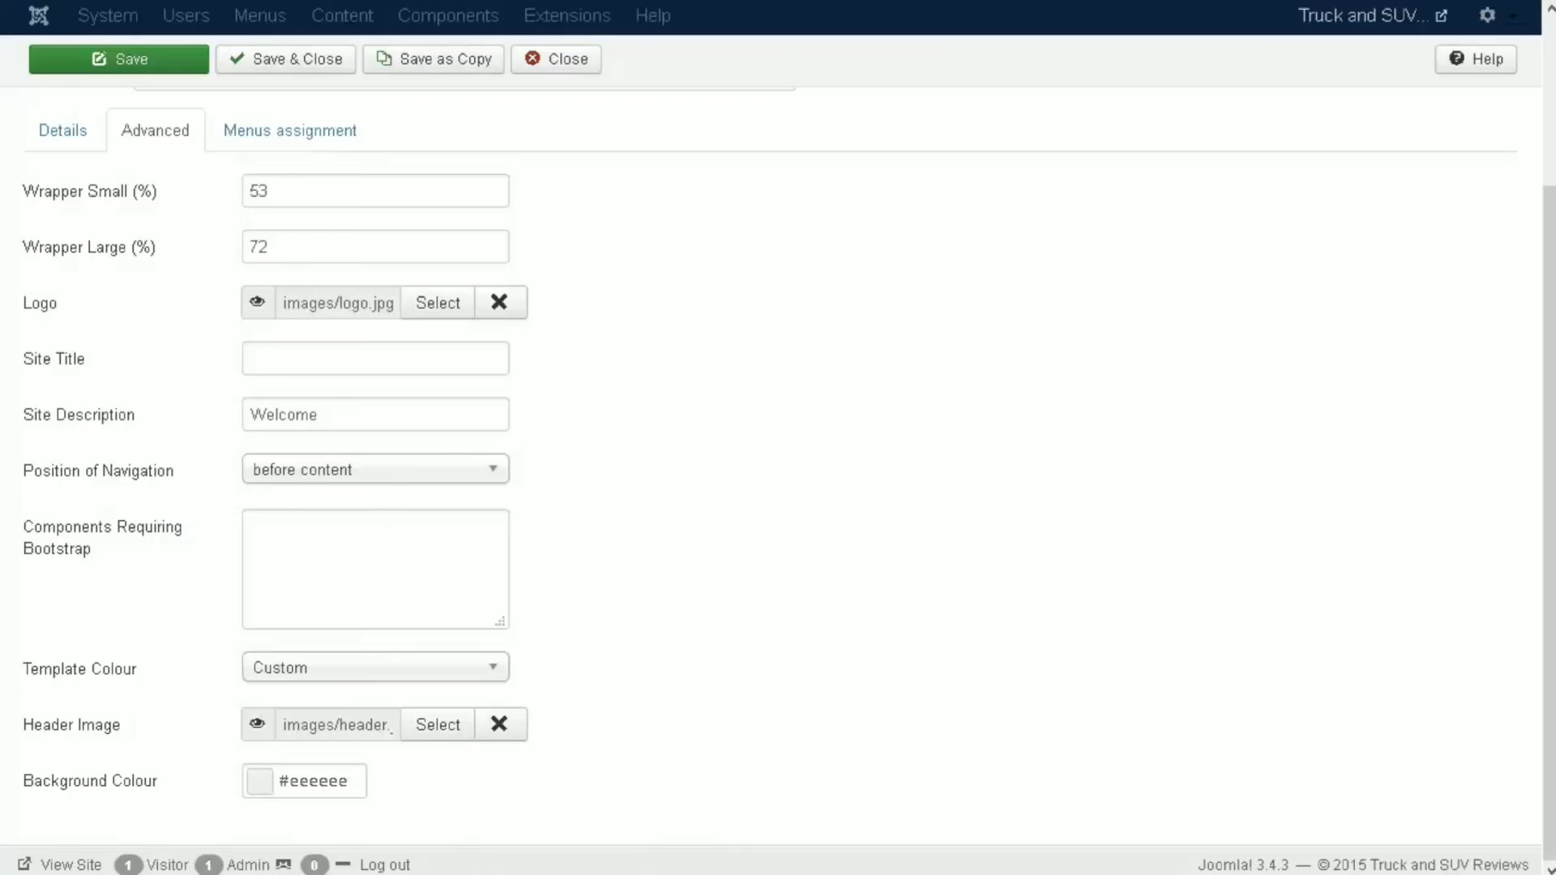
click(321, 482)
click(327, 498)
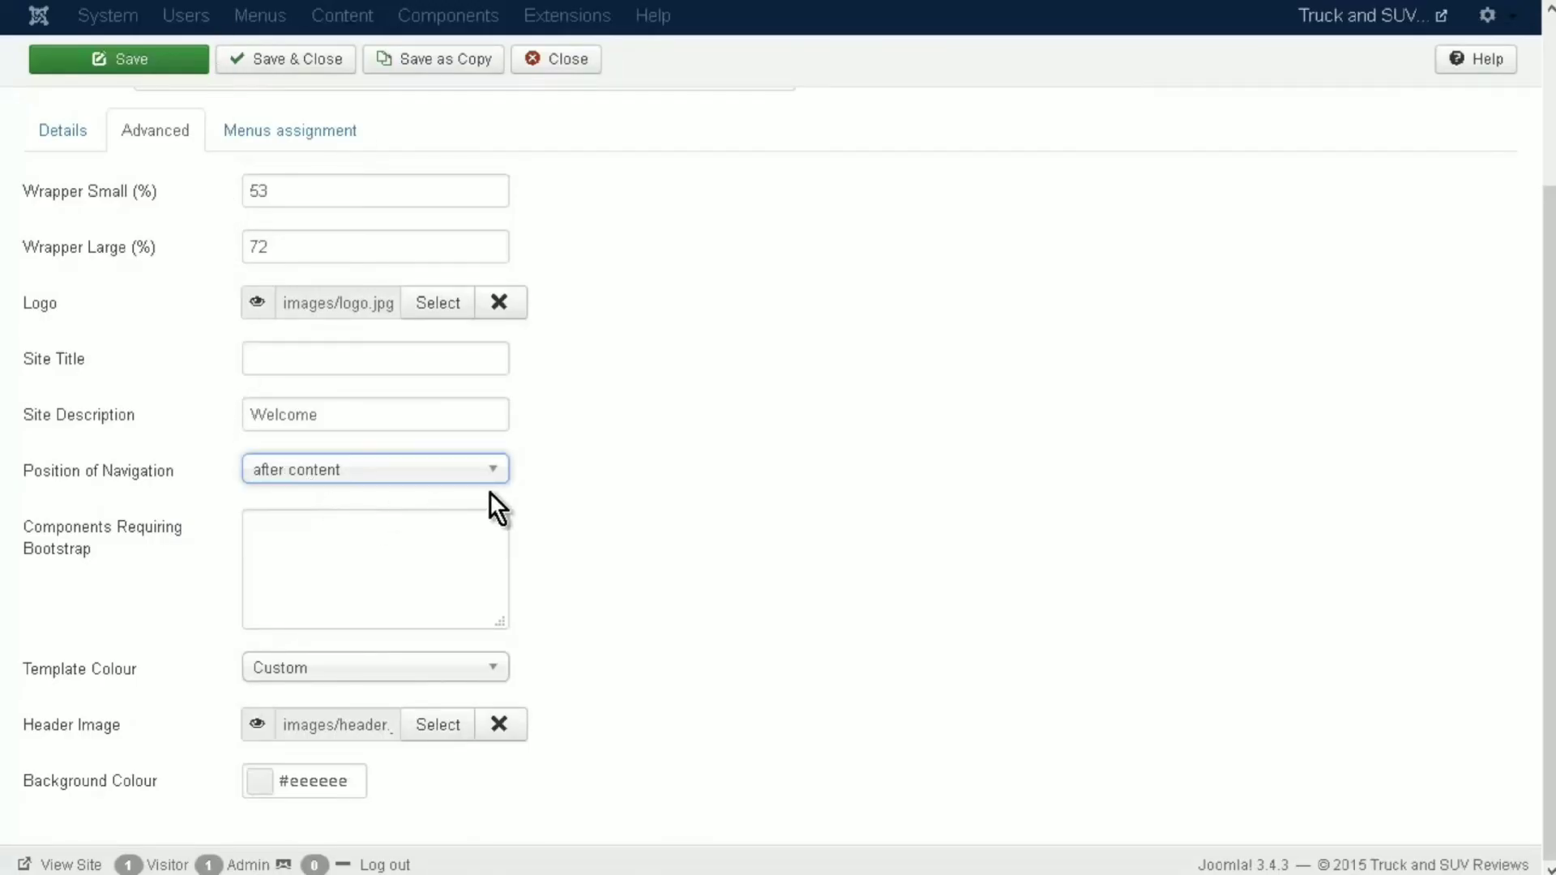
click(712, 462)
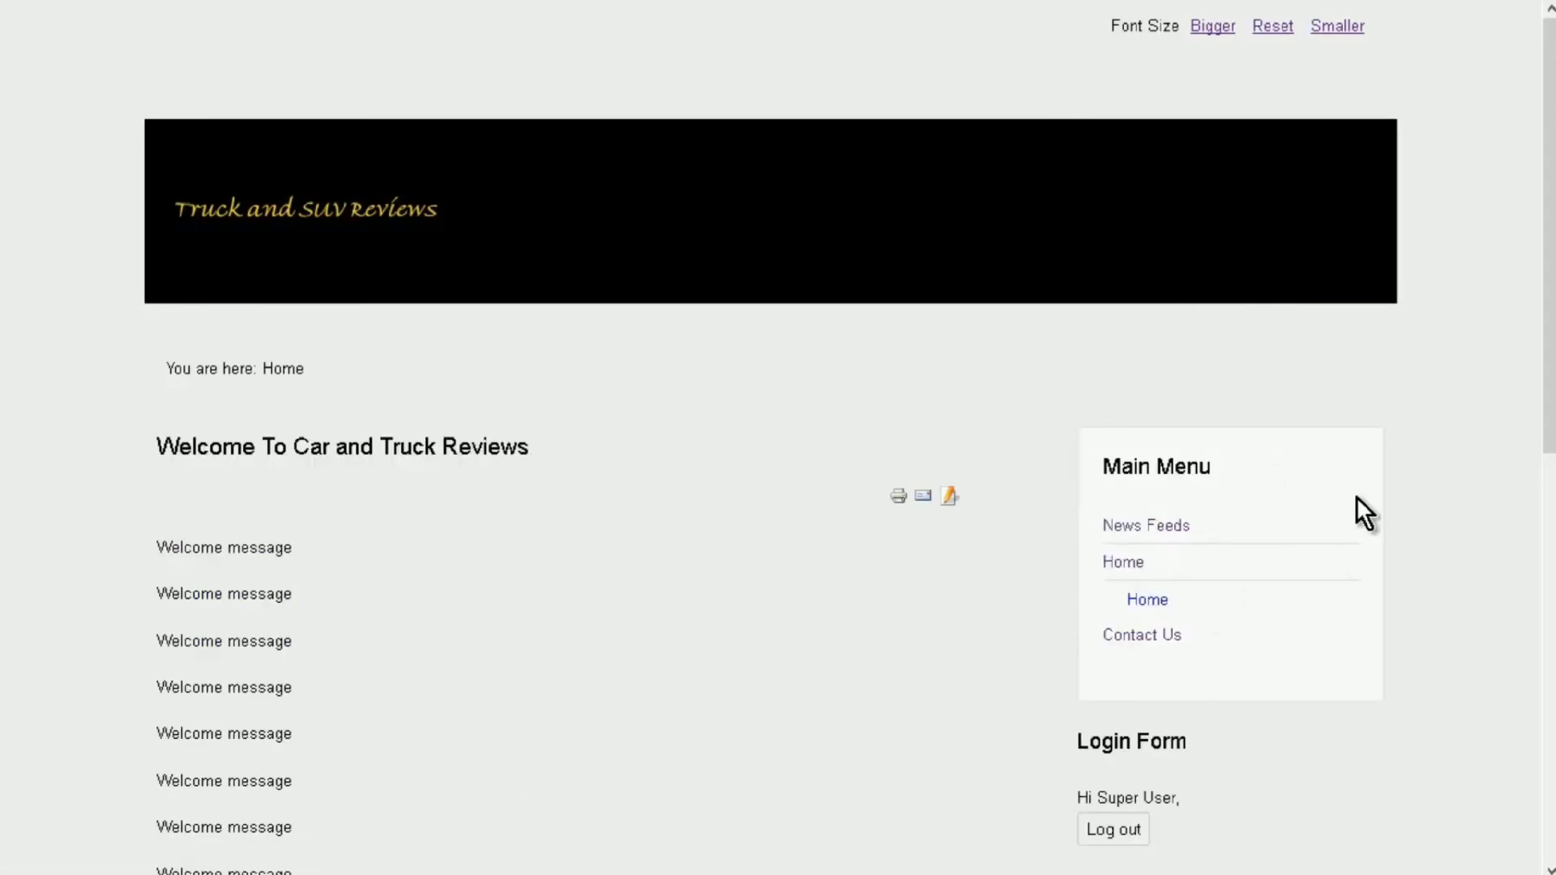
scroll(1355, 496, down, 8)
scroll(1340, 517, up, 5)
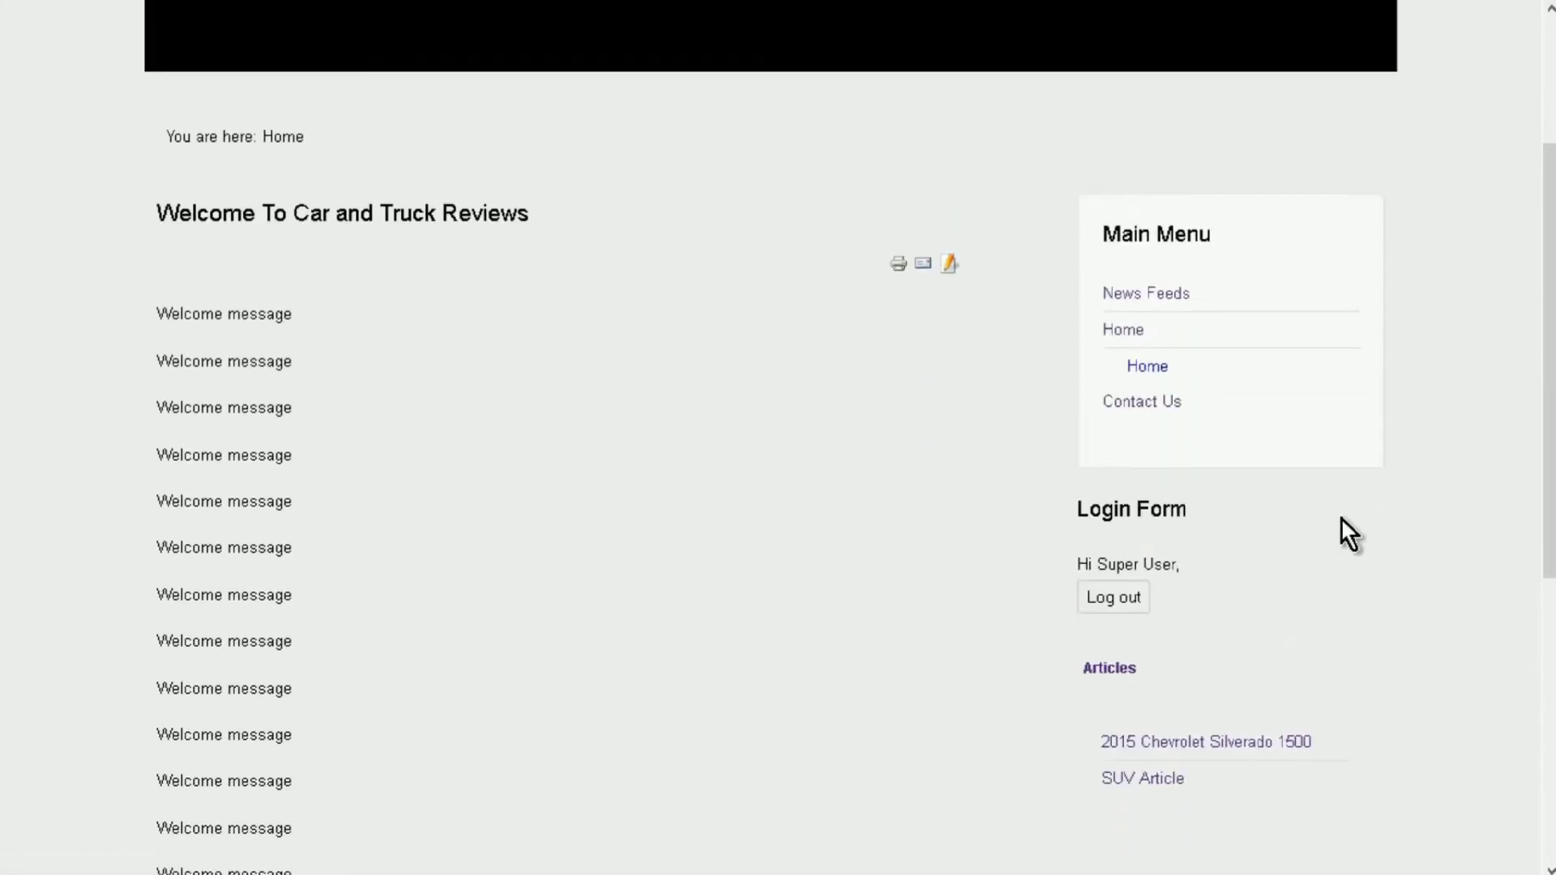
- Set the Beez3 style's background colour to #a39292, save the style and check the home page on the public site
scroll(1340, 517, up, 3)
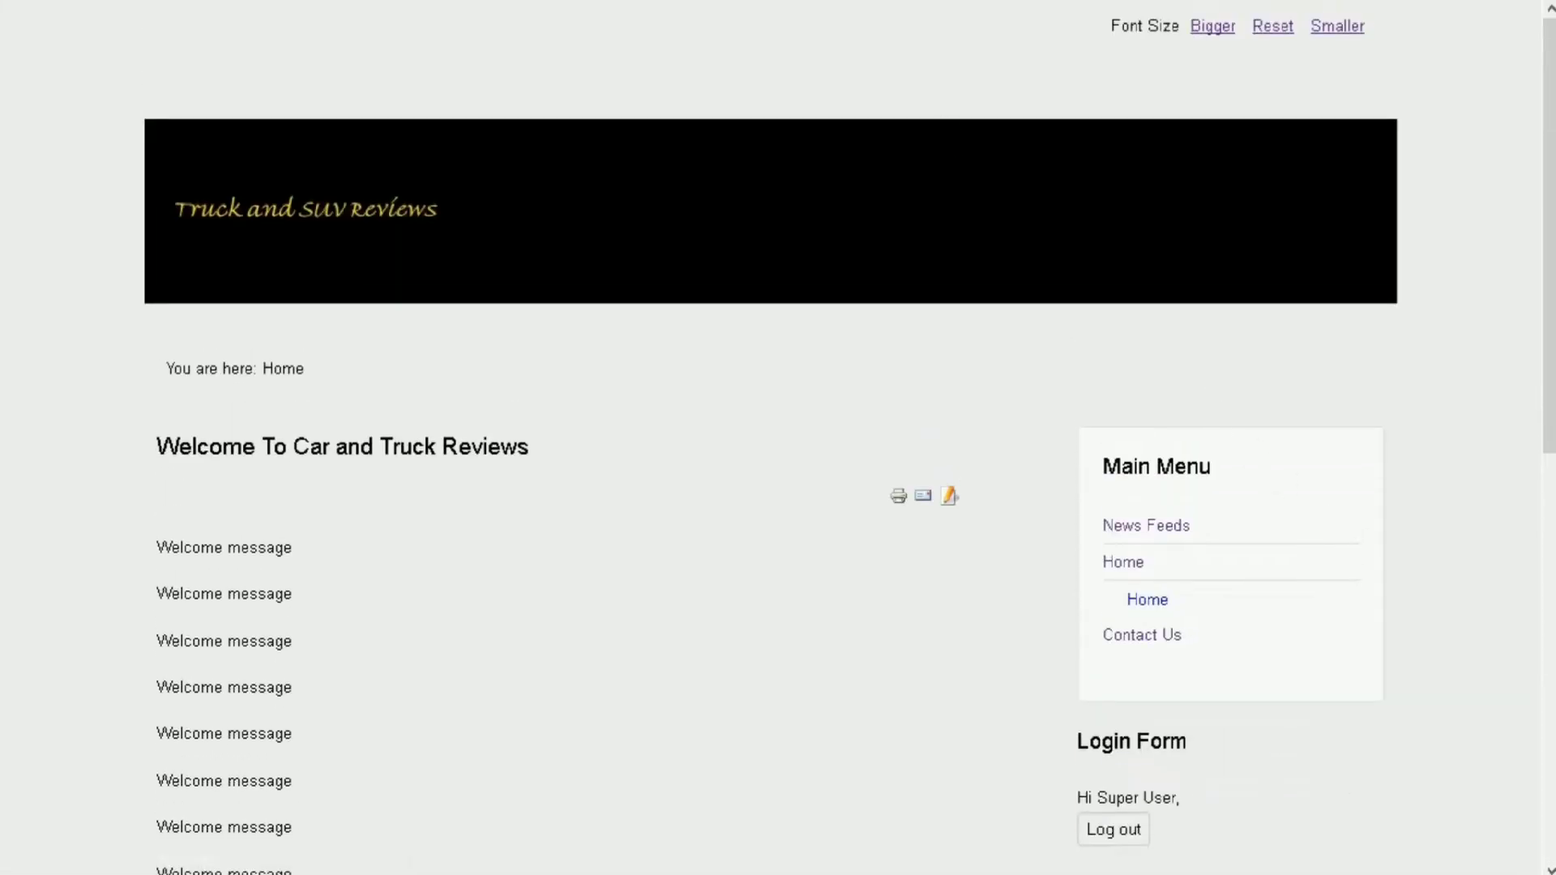
key(ctrl+Tab)
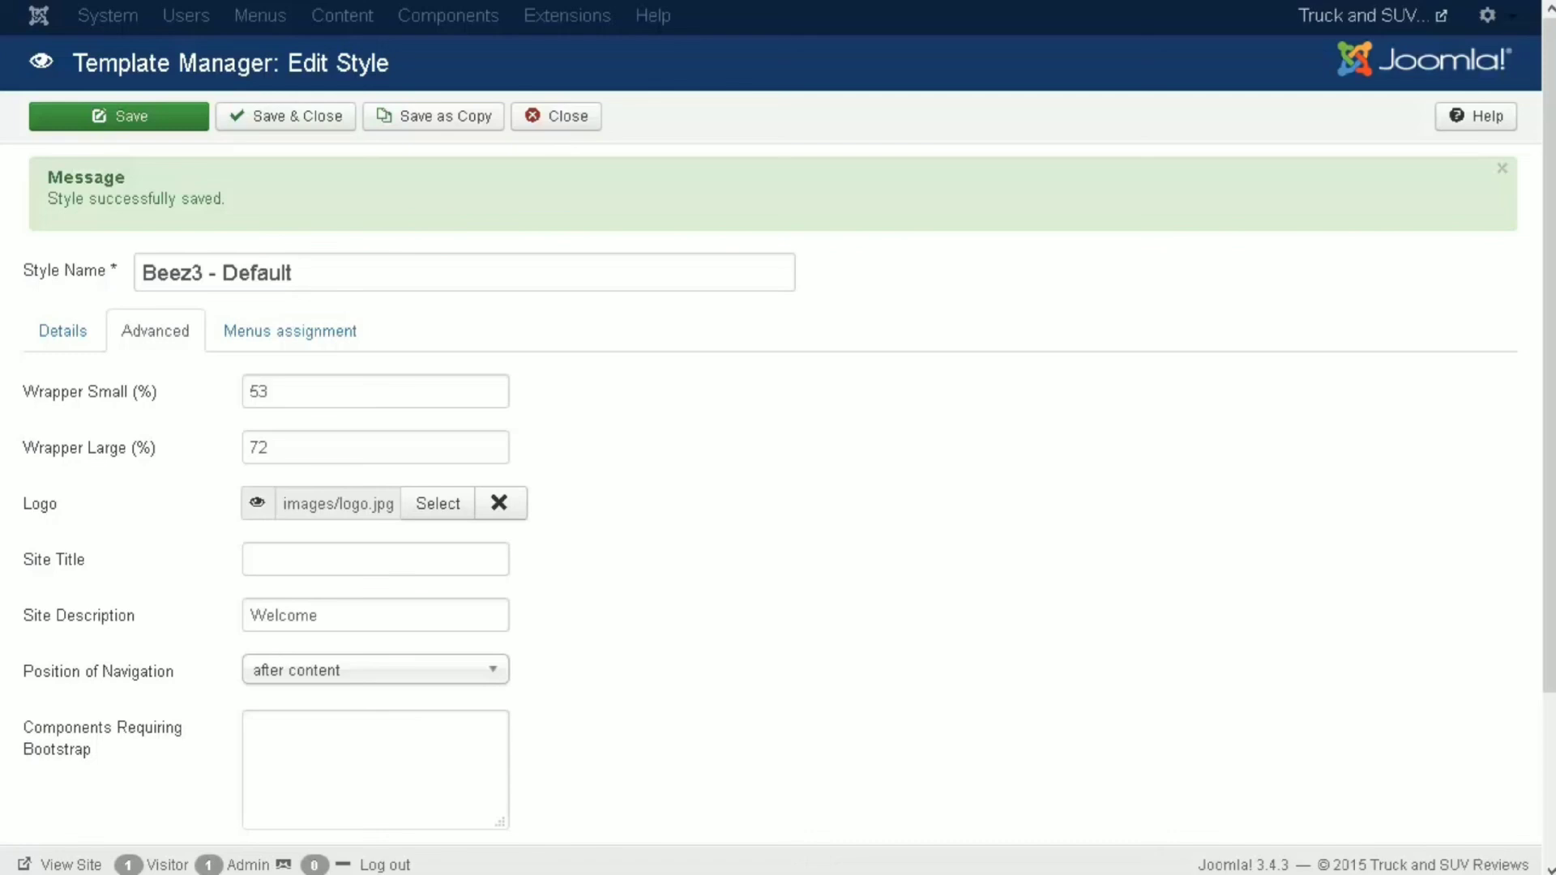
scroll(14, 81, down, 3)
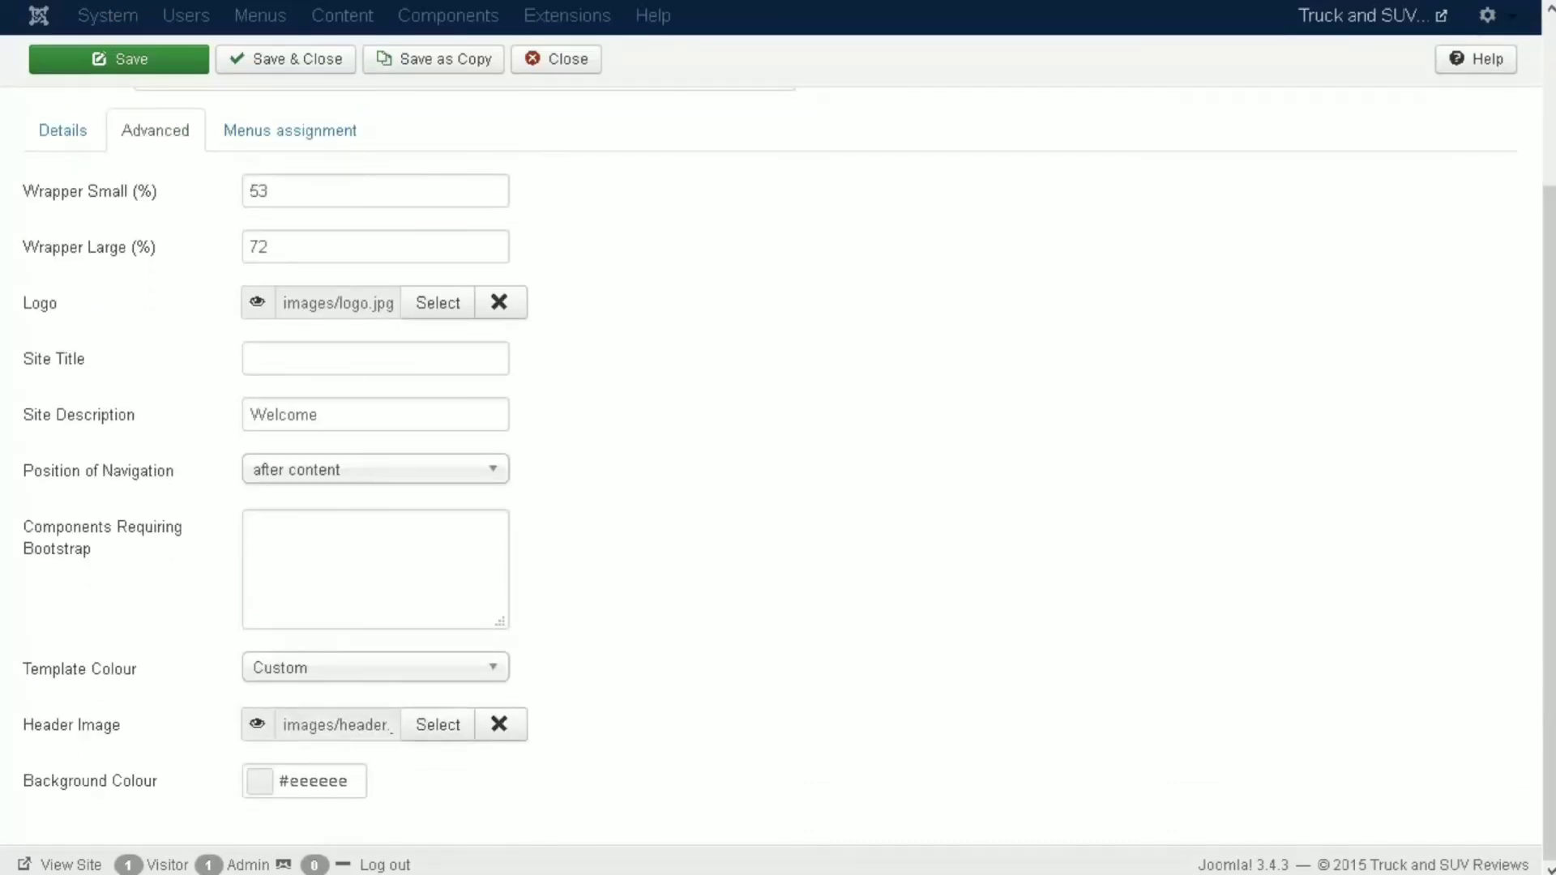
key(ctrl+Tab)
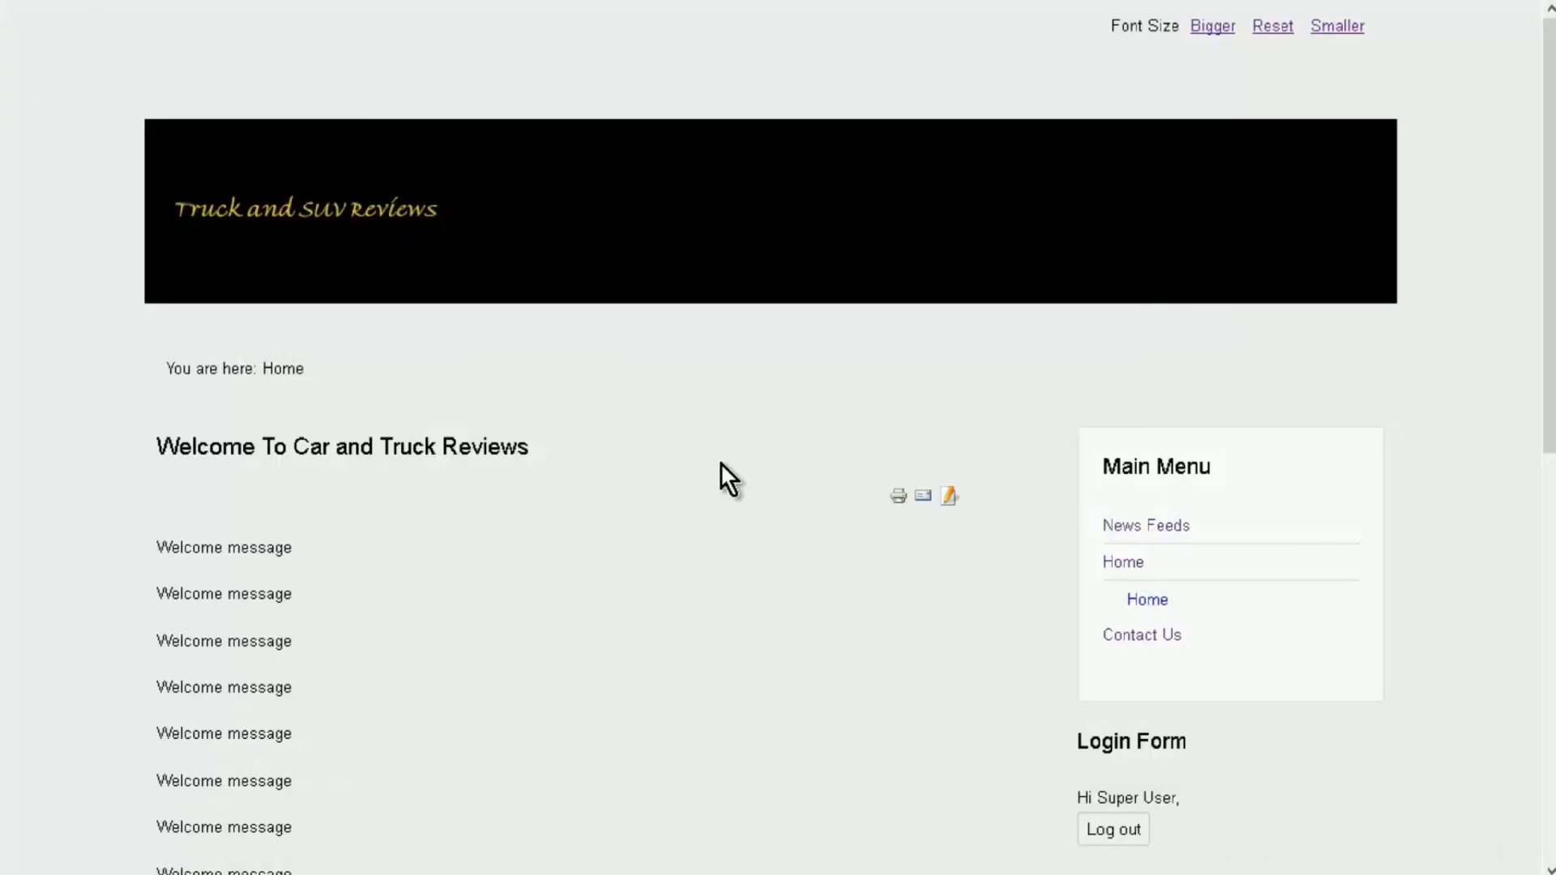
key(ctrl+Tab)
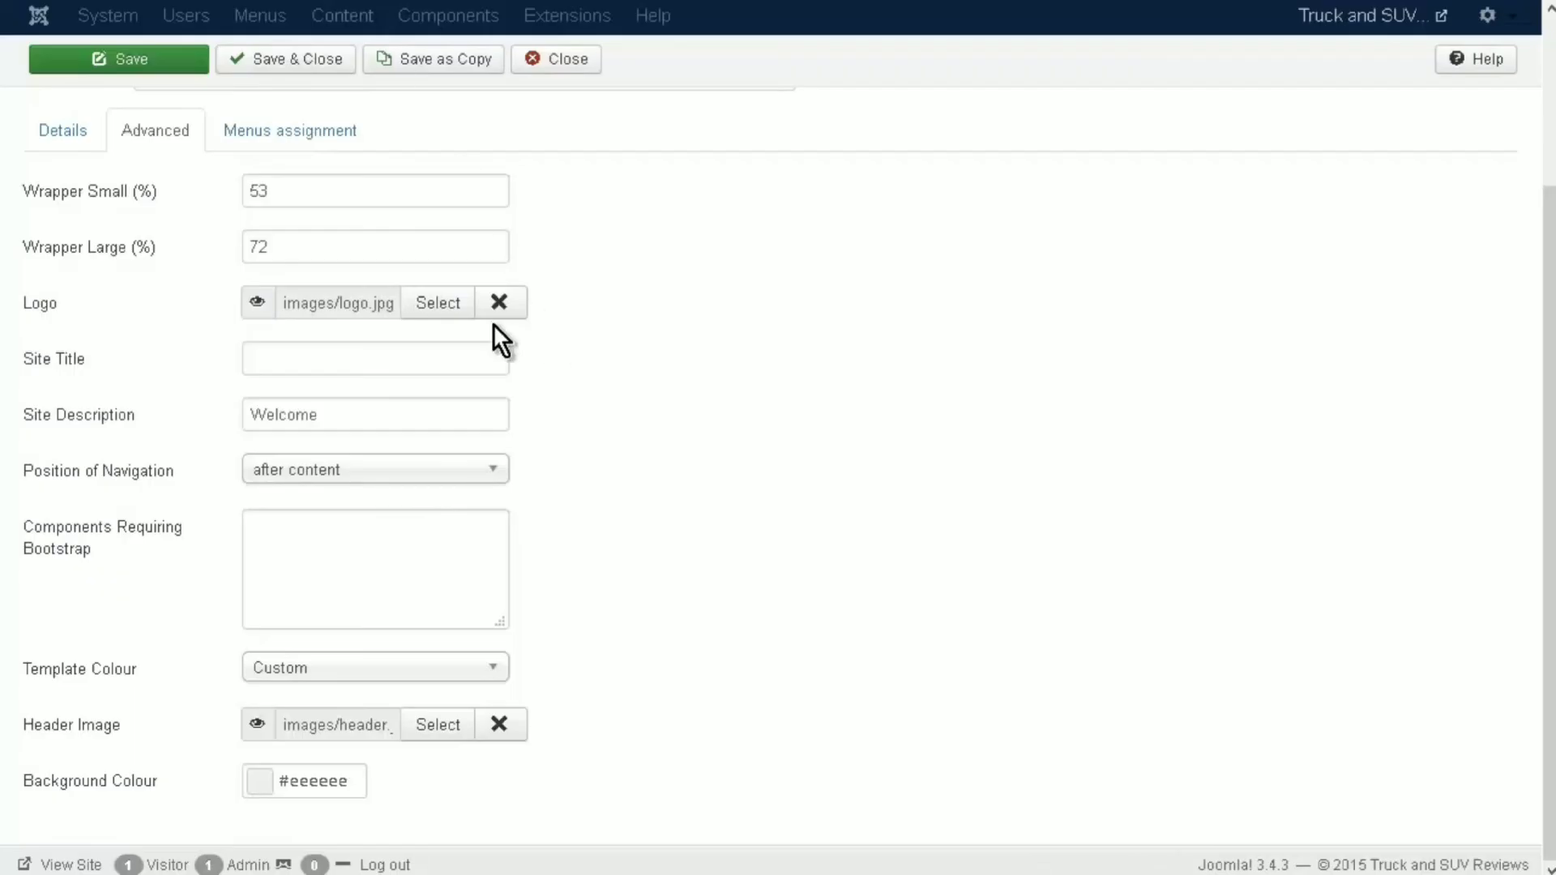
click(259, 782)
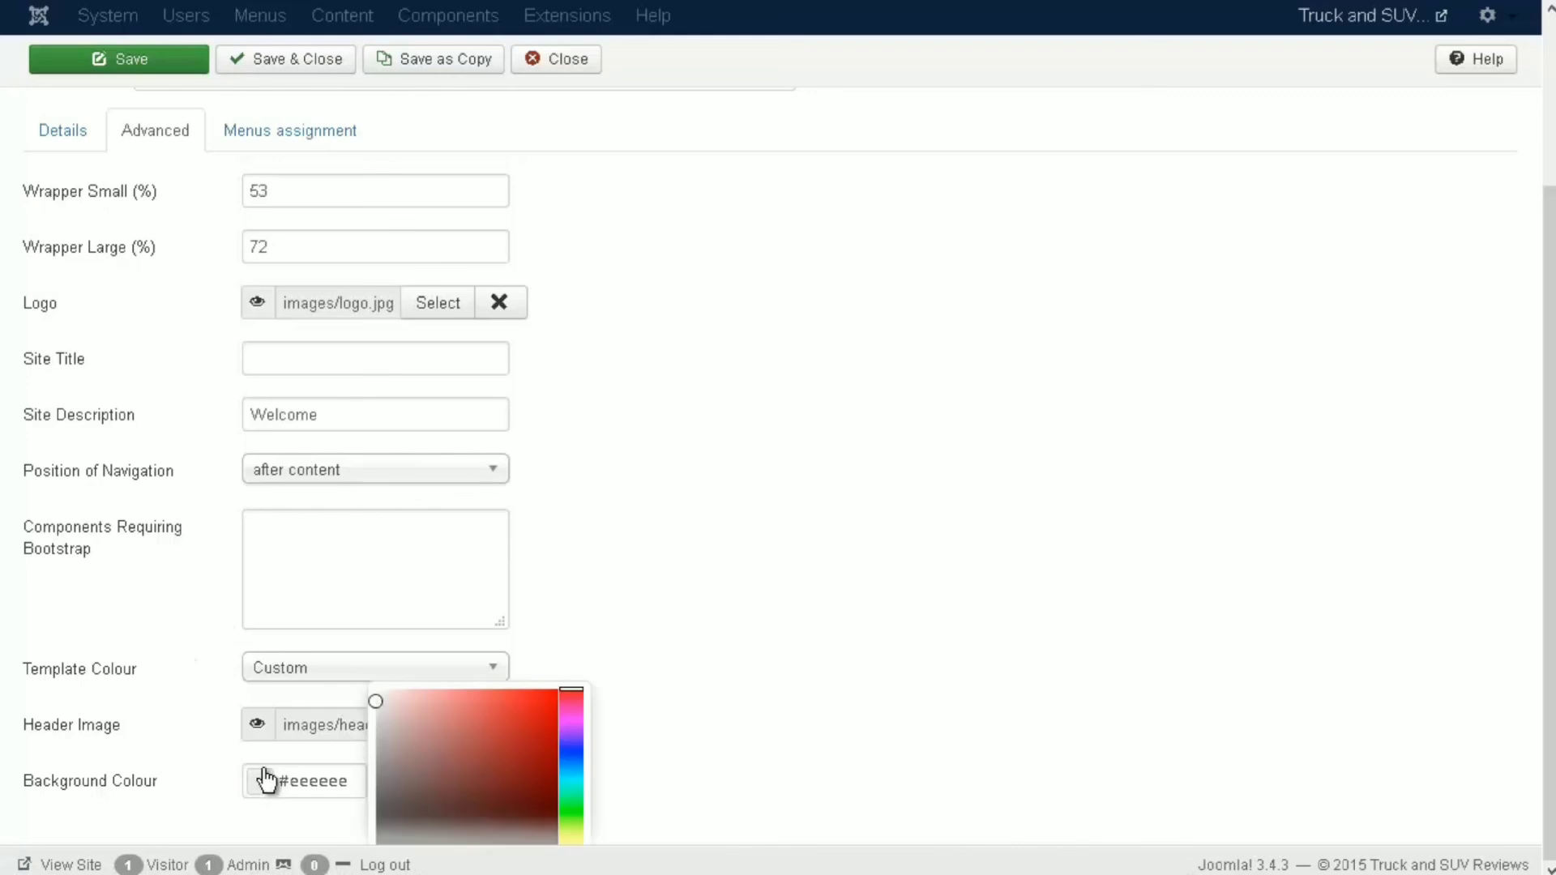
click(394, 754)
click(633, 671)
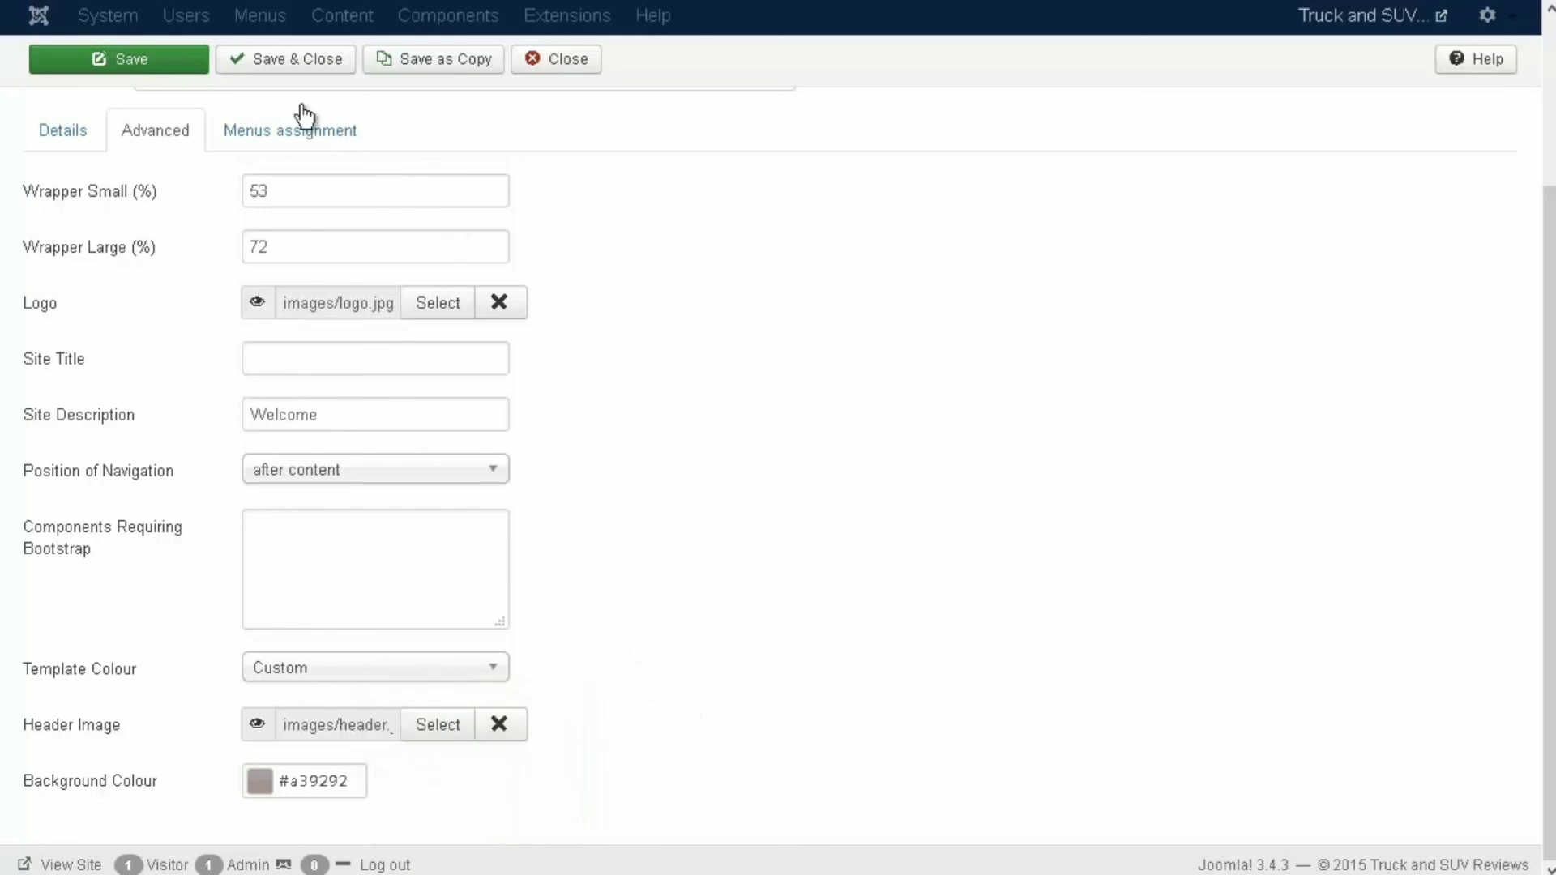
click(175, 69)
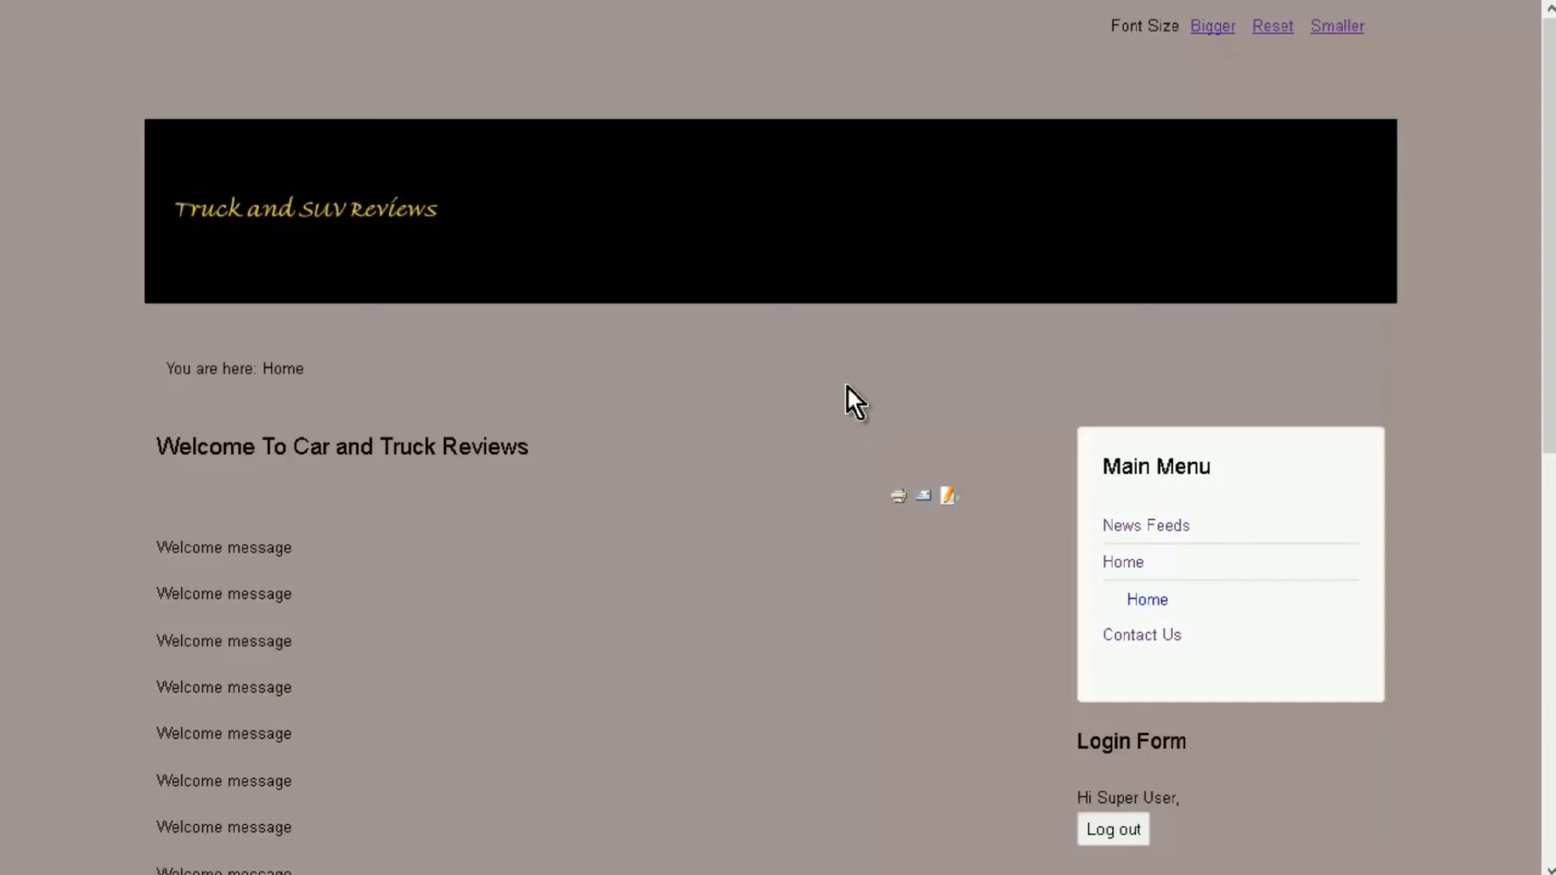
scroll(846, 388, down, 7)
scroll(843, 399, down, 2)
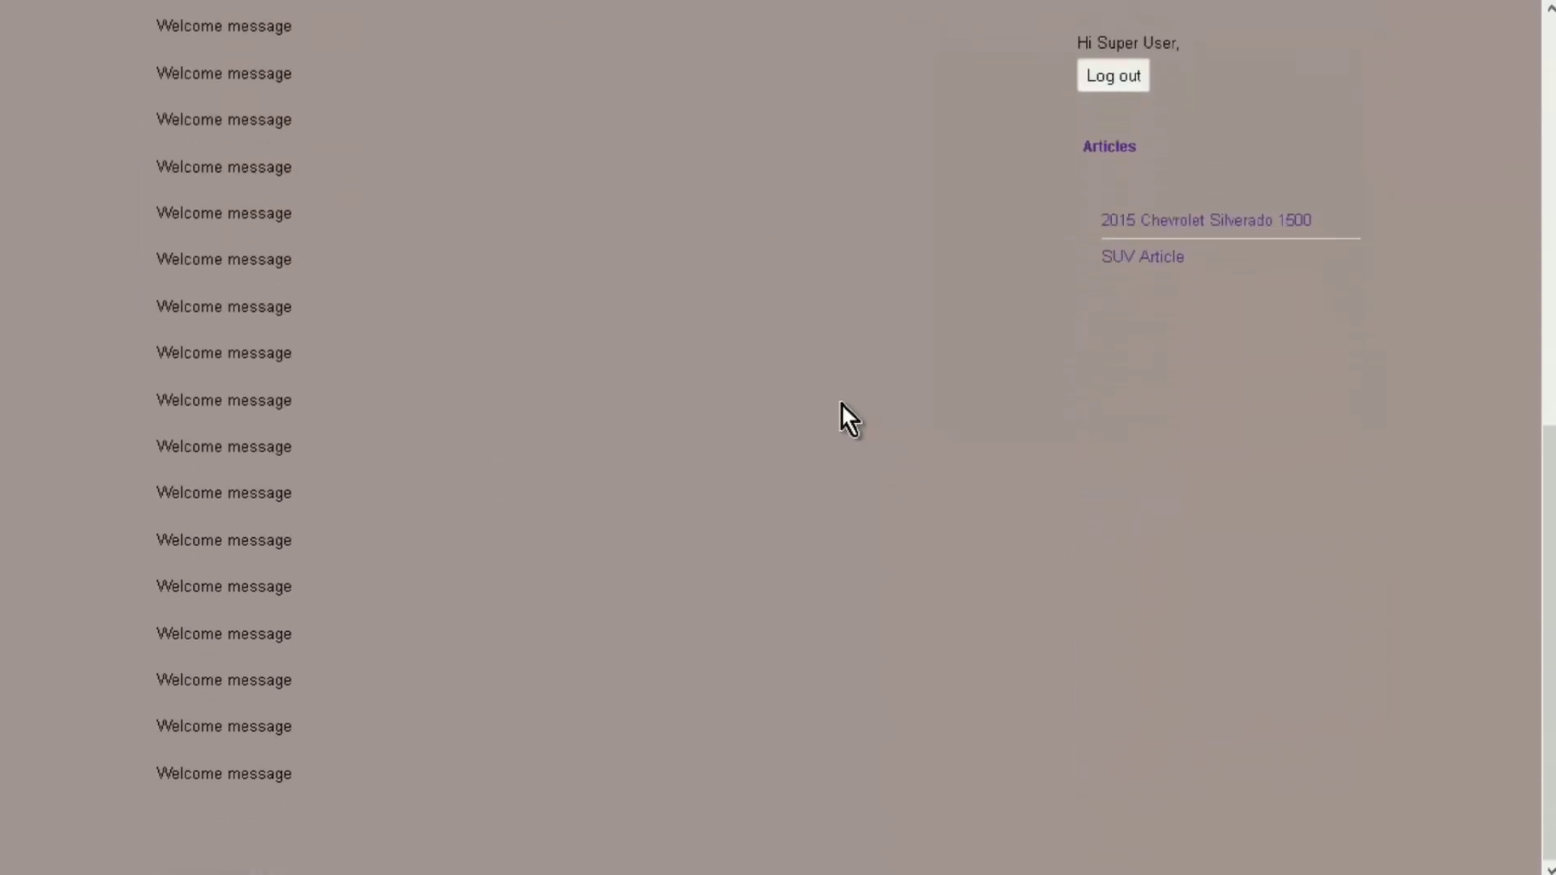
scroll(842, 402, up, 9)
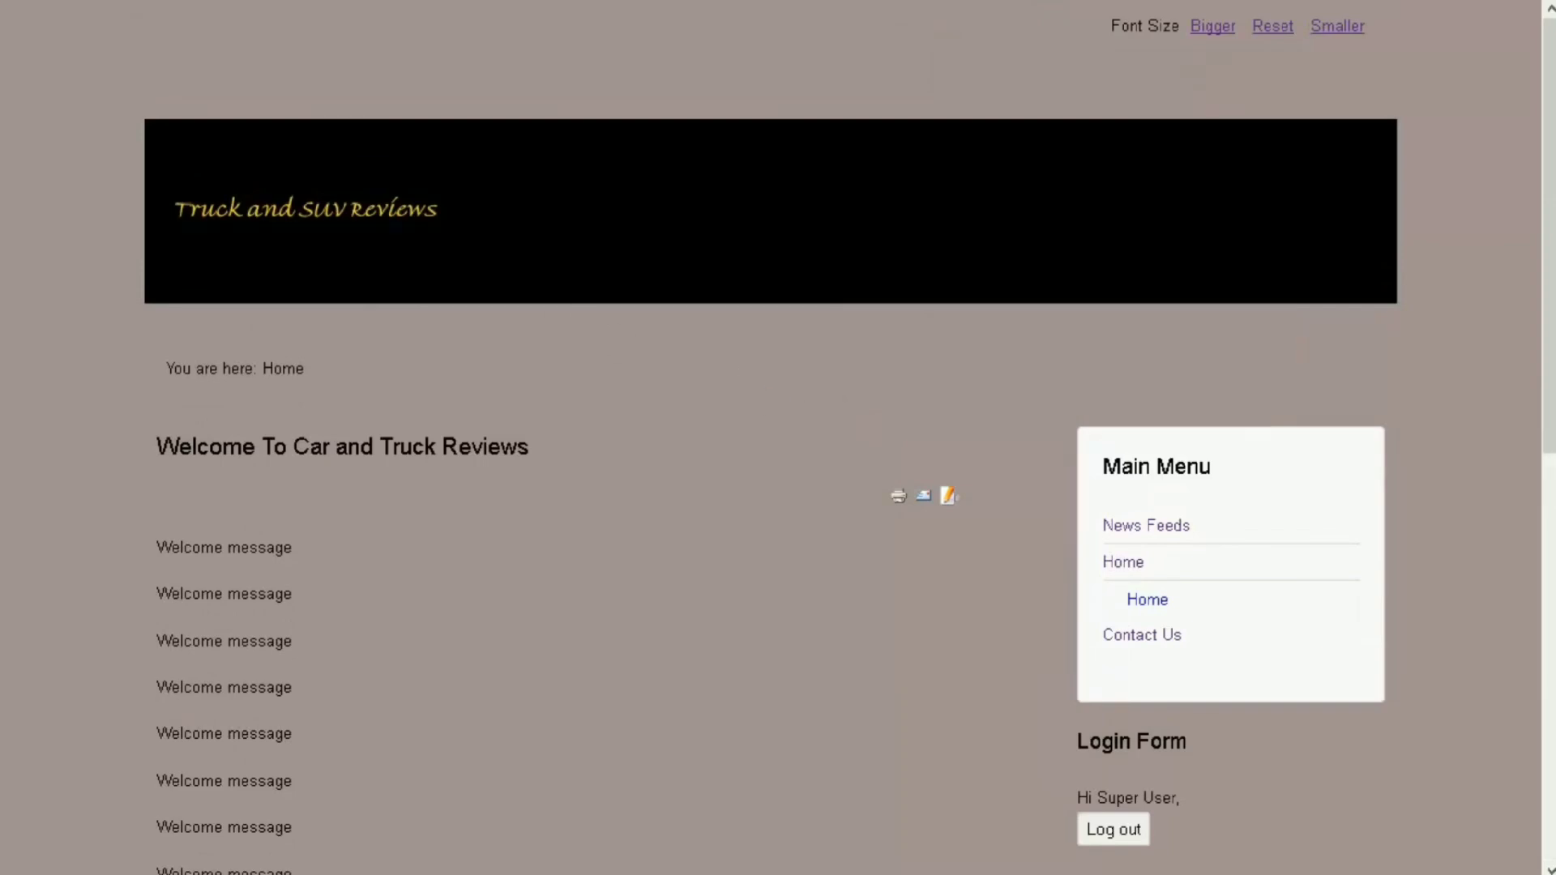
key(ctrl+Tab)
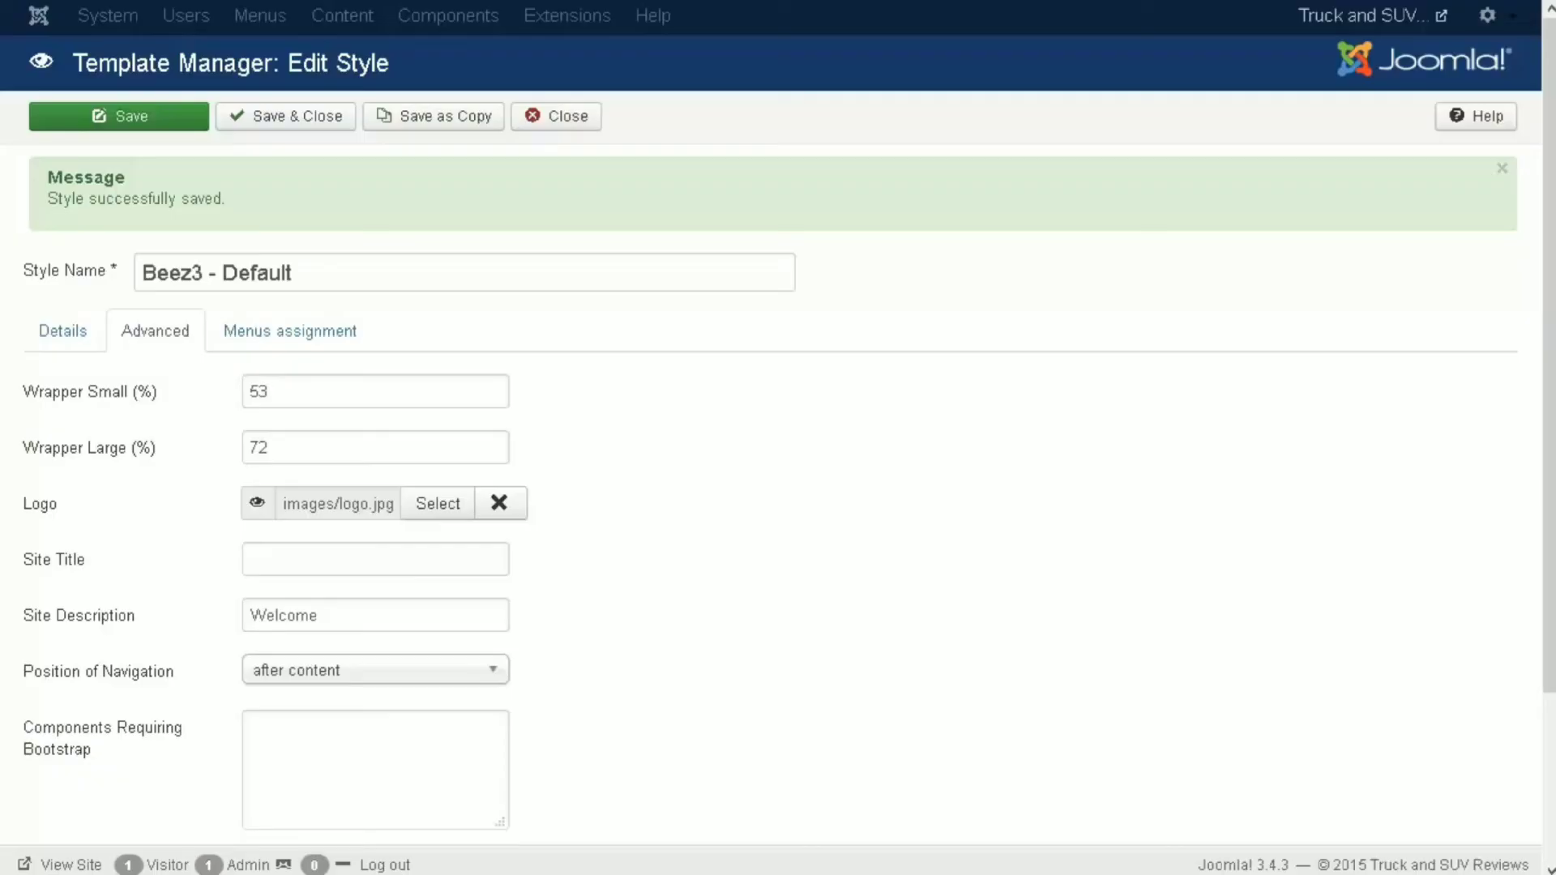
- Close the Beez3 style, make protostar the default site style and check the home page's layout on the public site
click(567, 116)
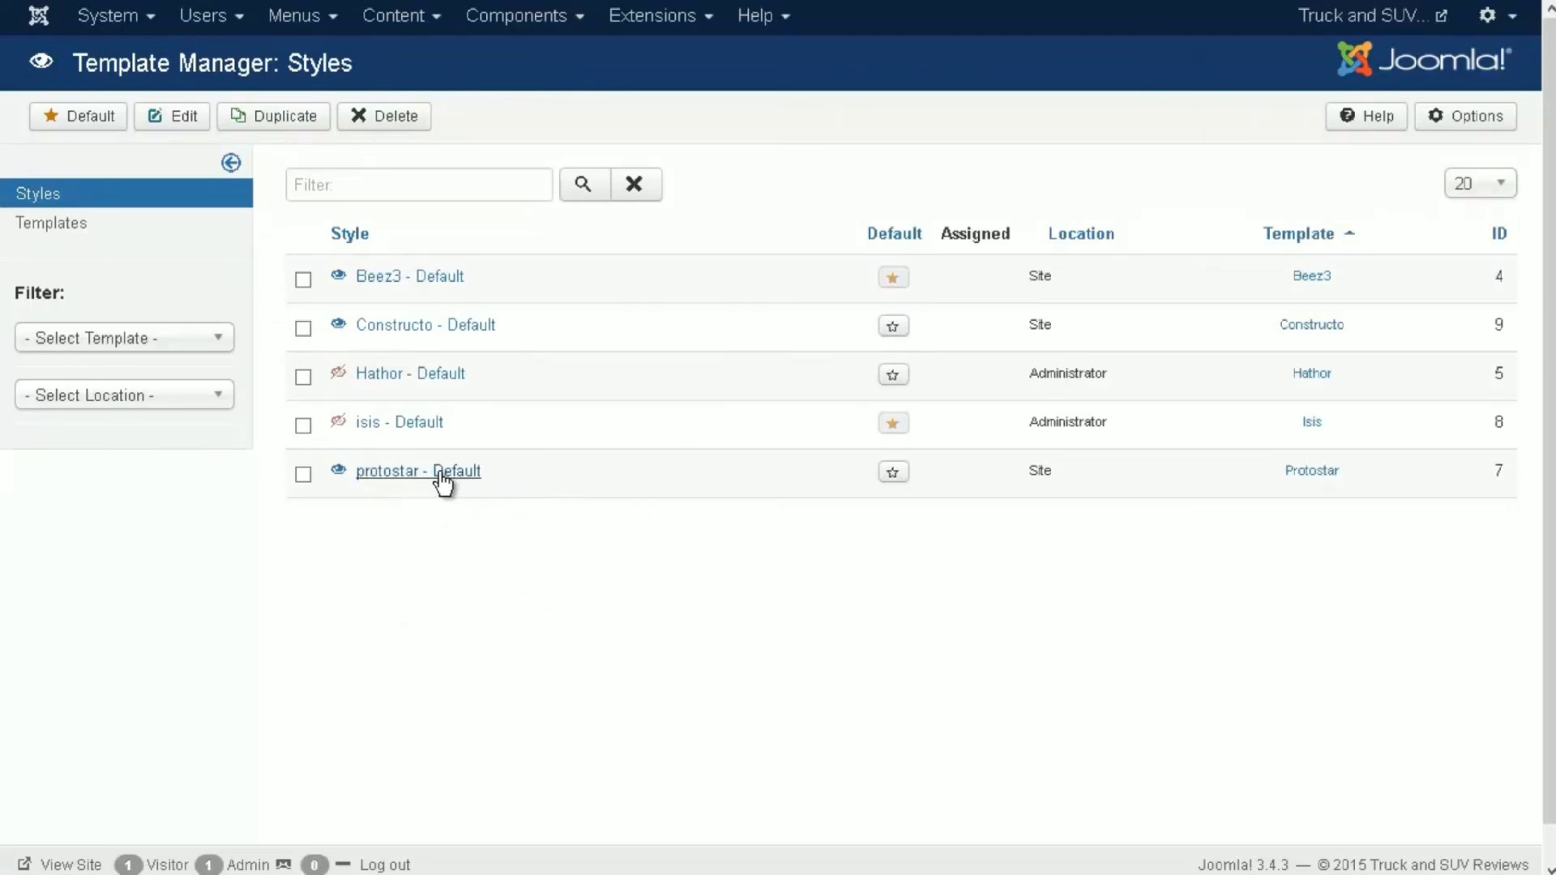
click(892, 477)
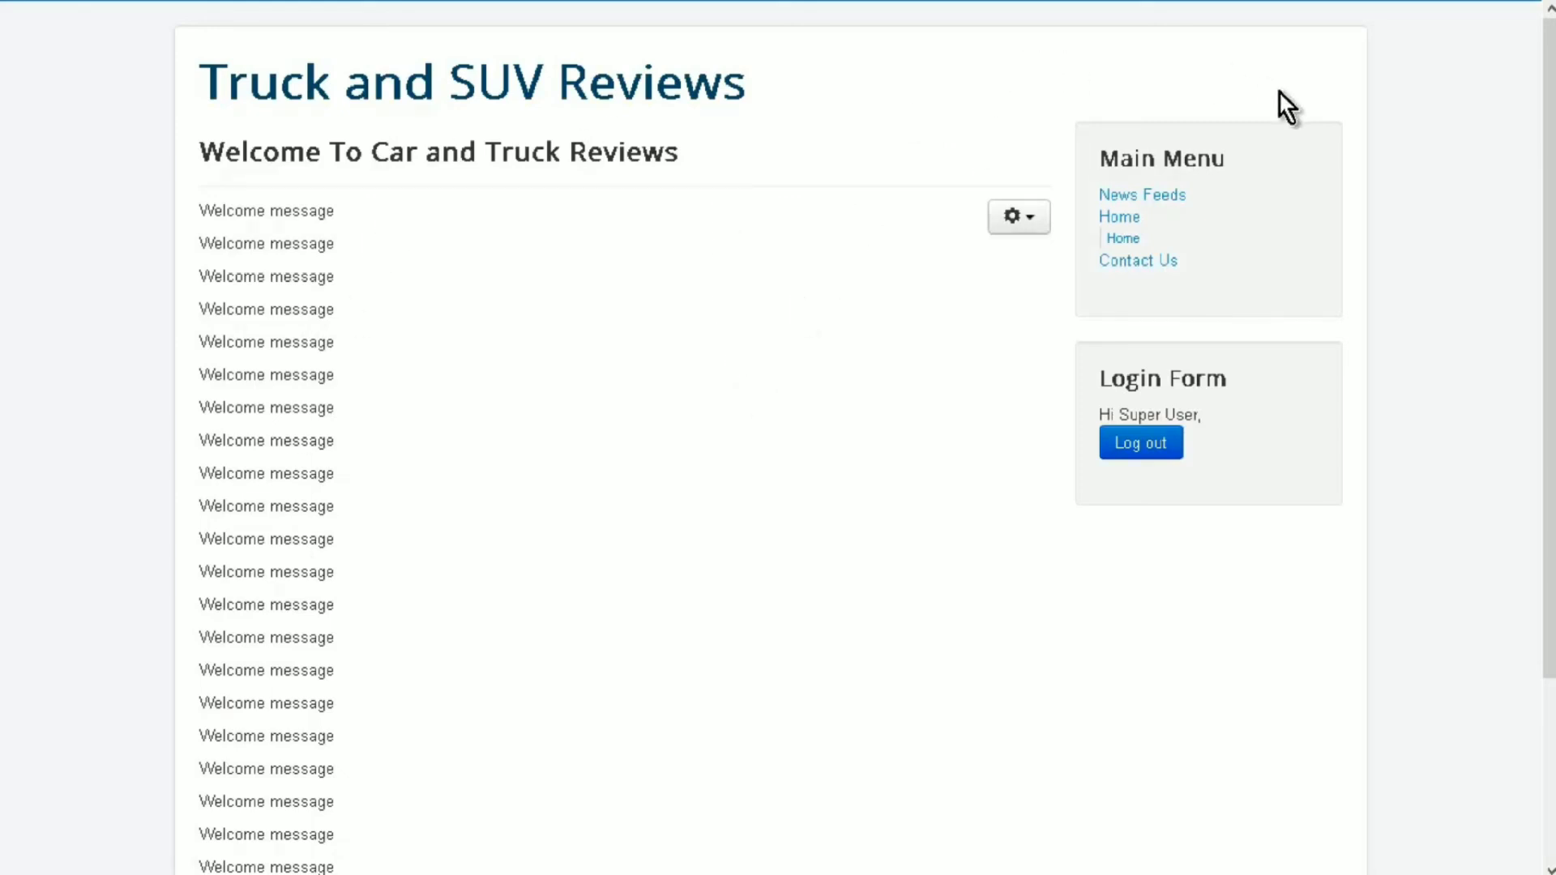
mouse_move(1252, 362)
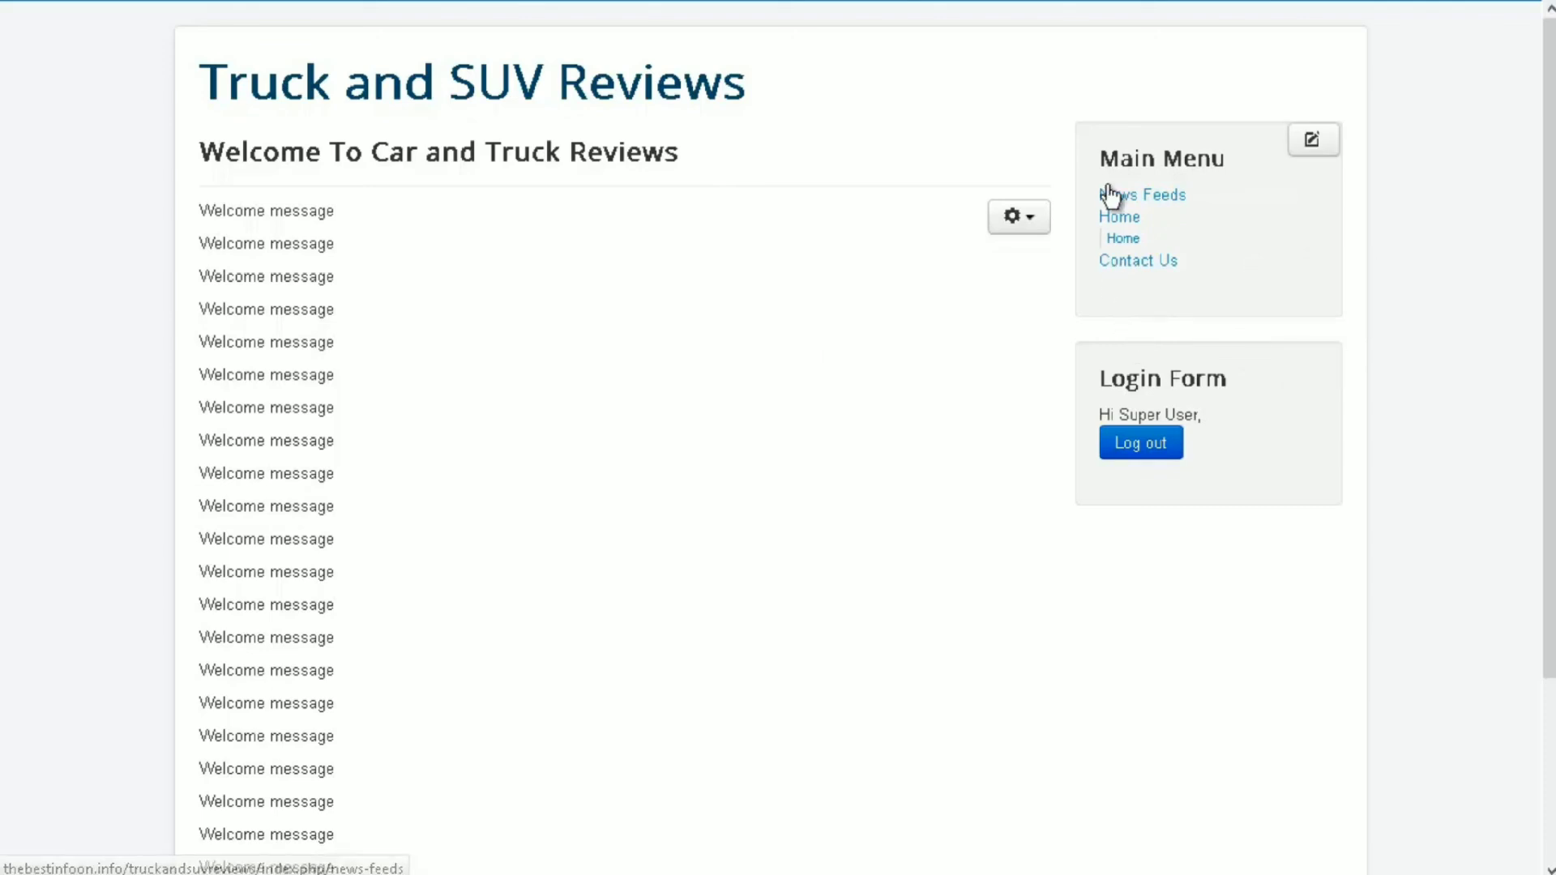
scroll(1285, 482, down, 3)
scroll(1273, 470, up, 3)
scroll(1251, 422, up, 1)
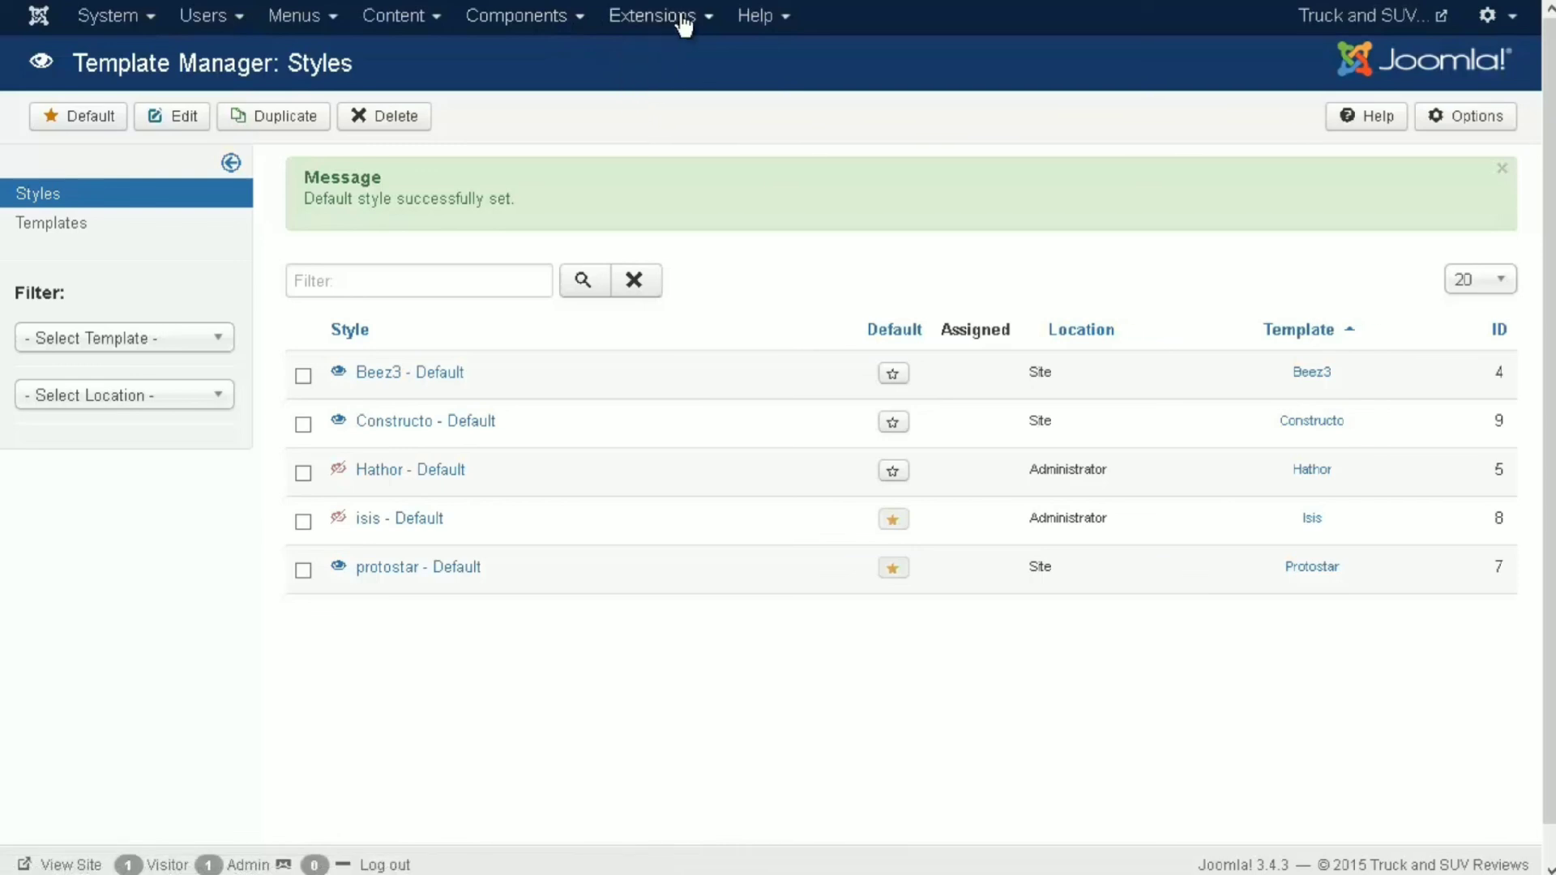
- Move the Articles menu module to Protostar's Left [position-8], save and close it, and check its placement on the public site
click(708, 20)
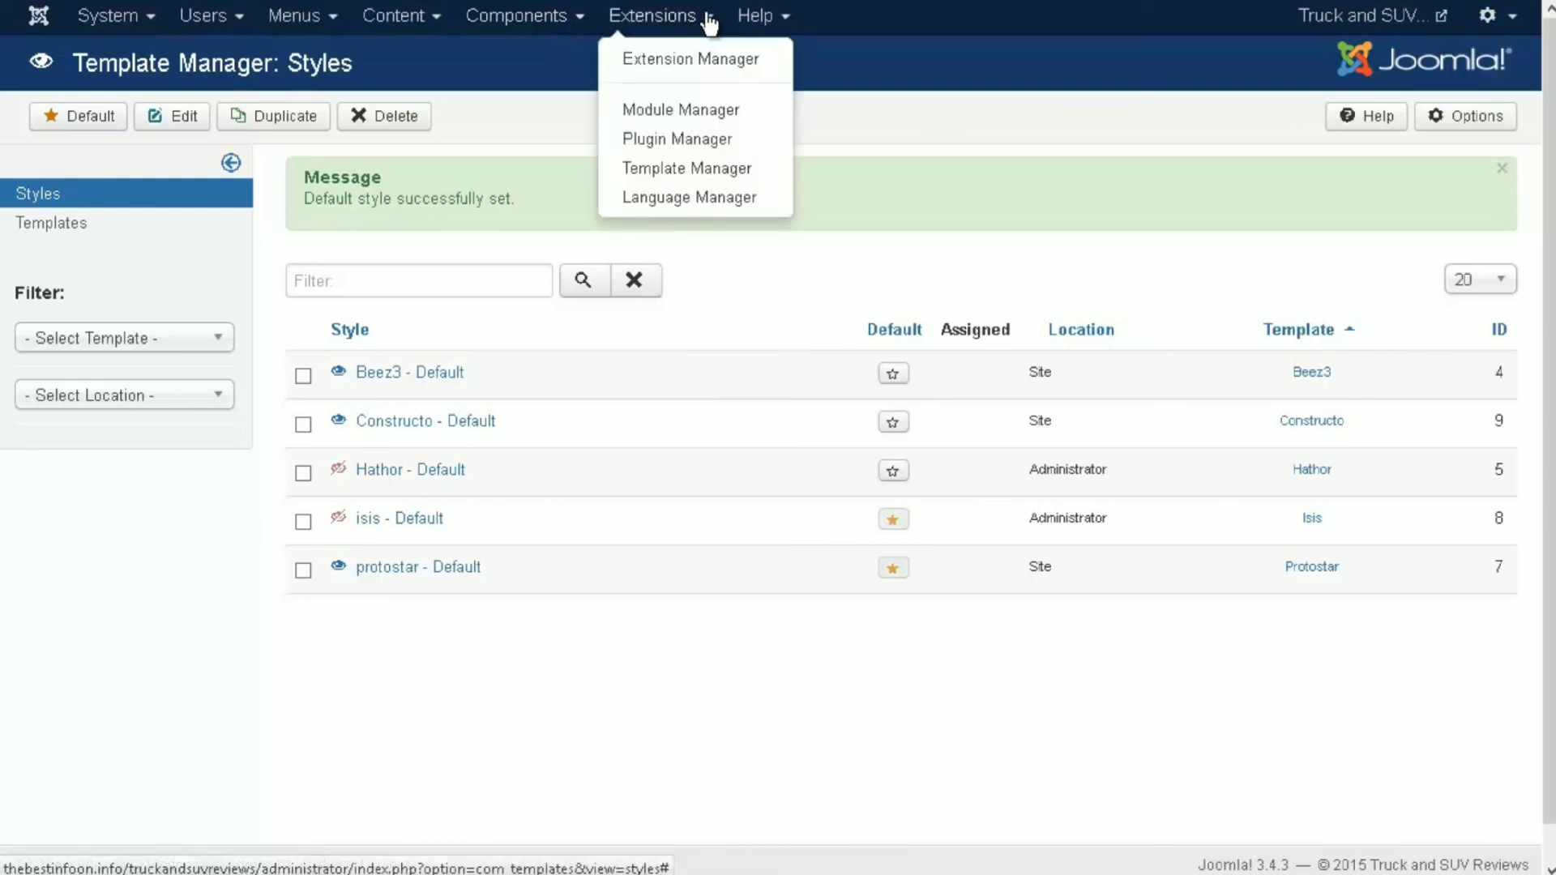
click(707, 109)
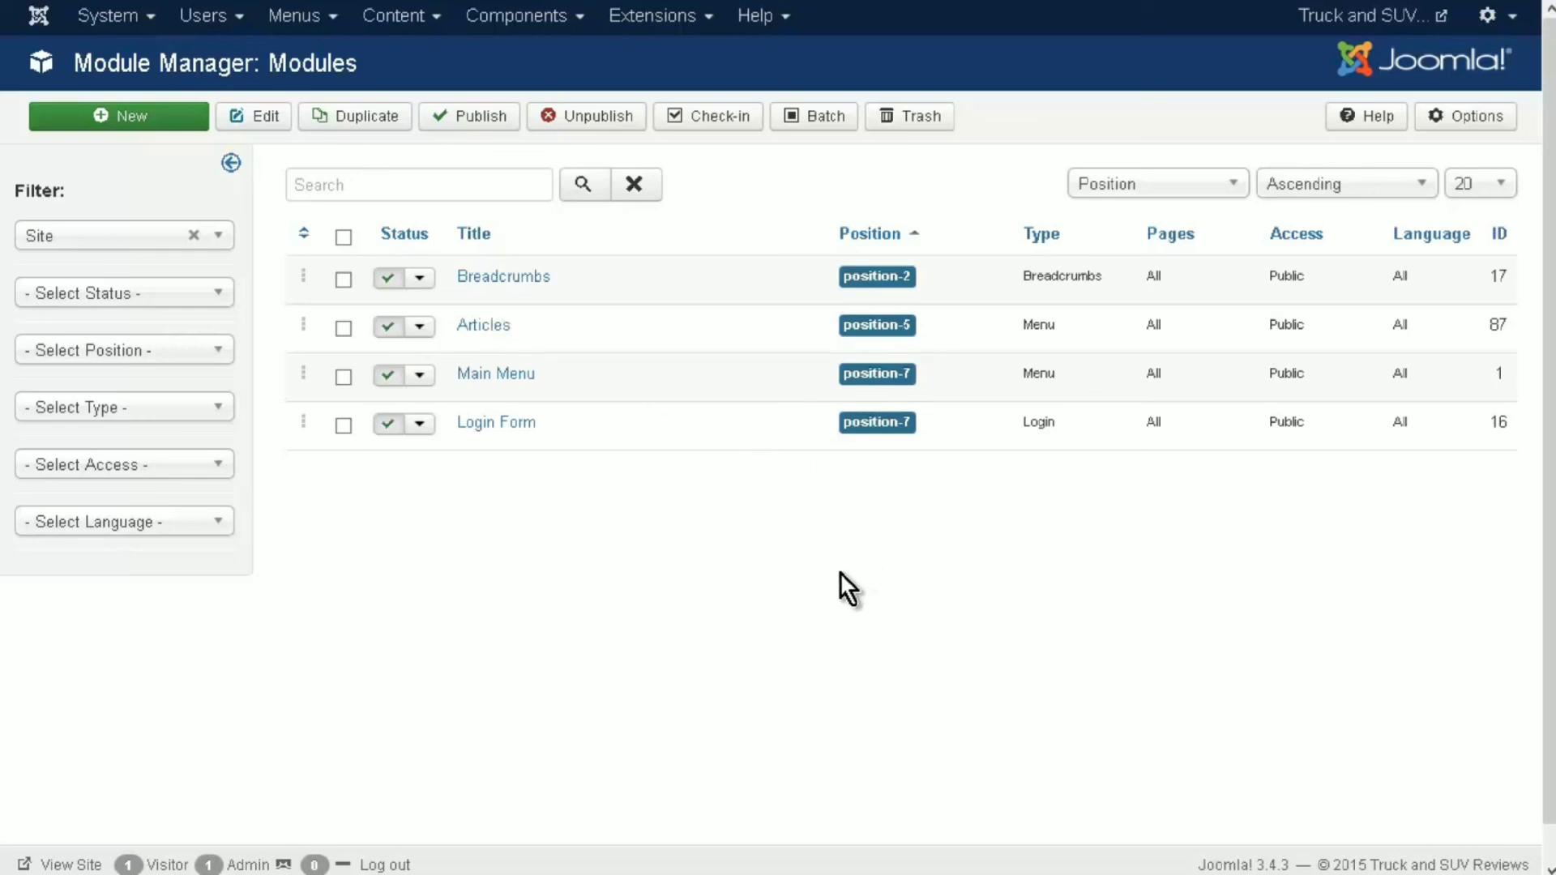
click(482, 326)
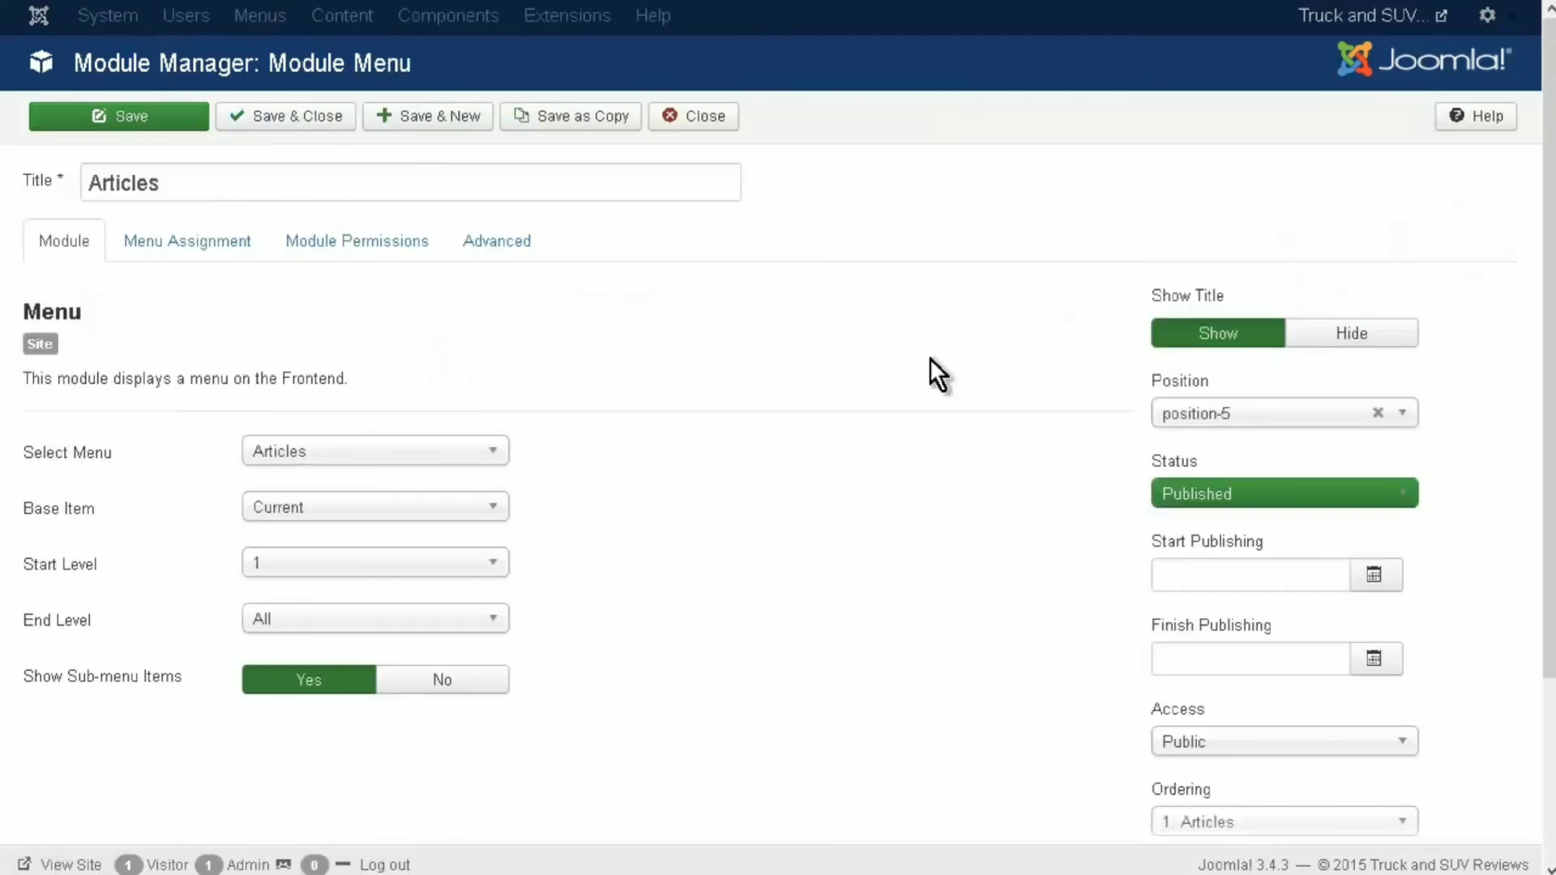
click(1377, 413)
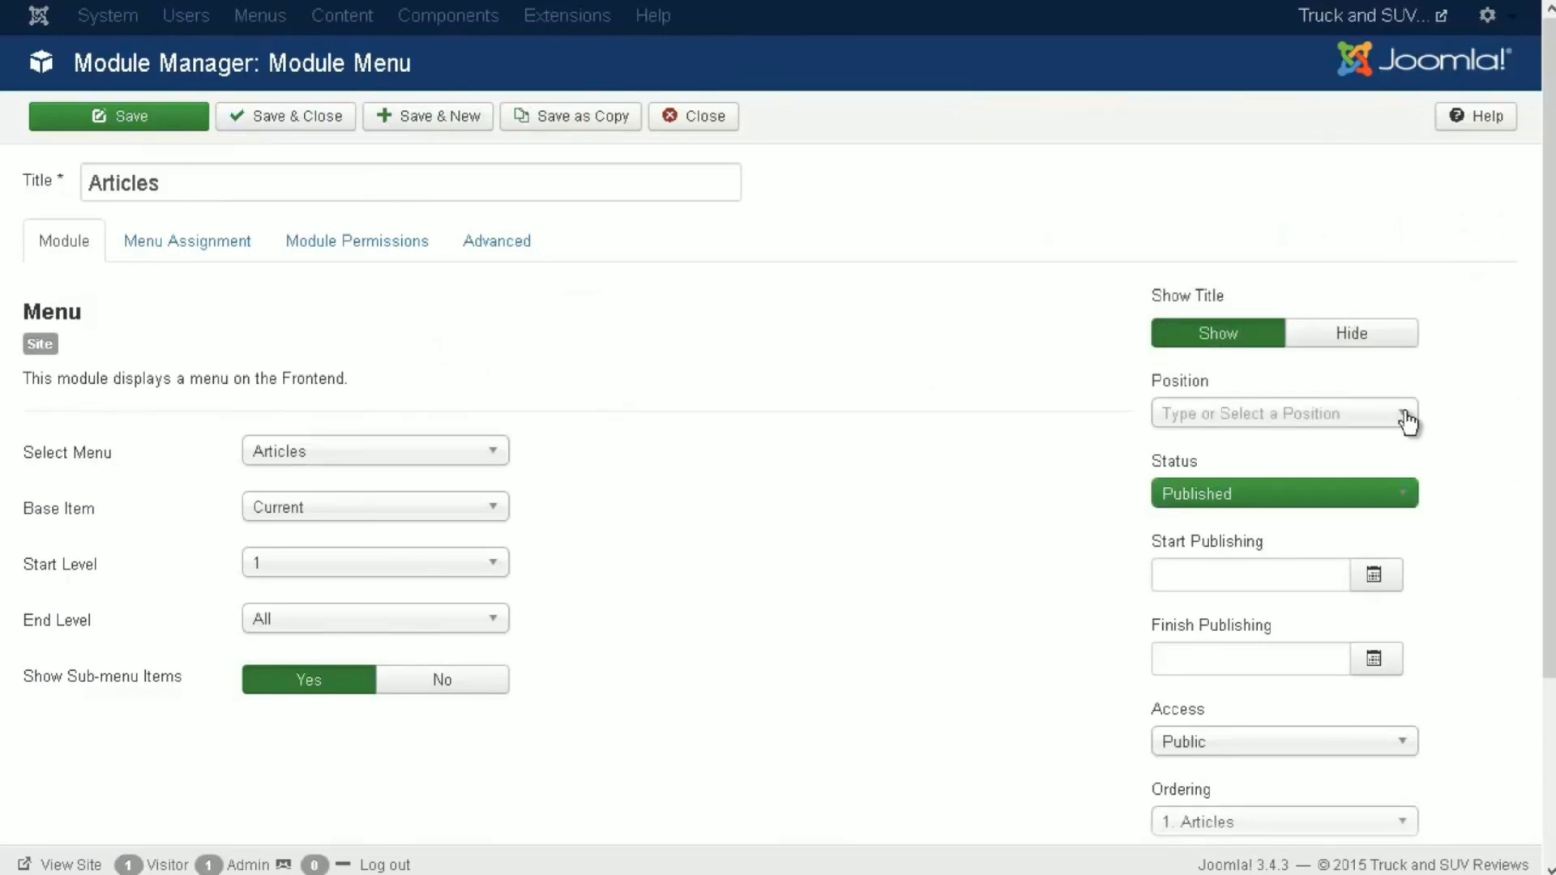
click(1406, 417)
scroll(1317, 547, up, 10)
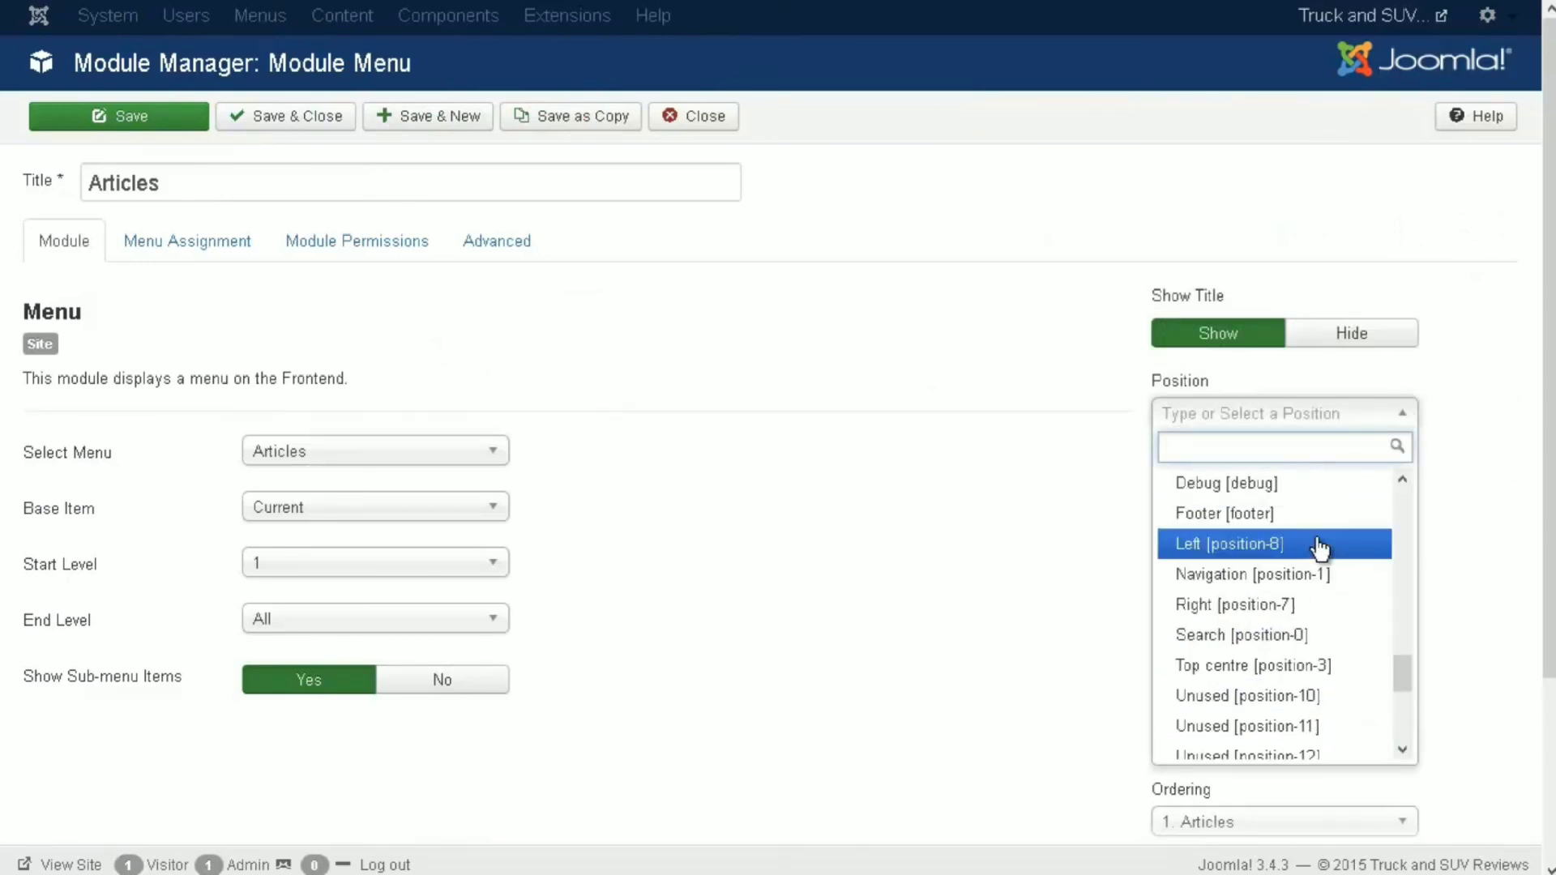
scroll(1324, 547, up, 3)
scroll(1319, 556, down, 5)
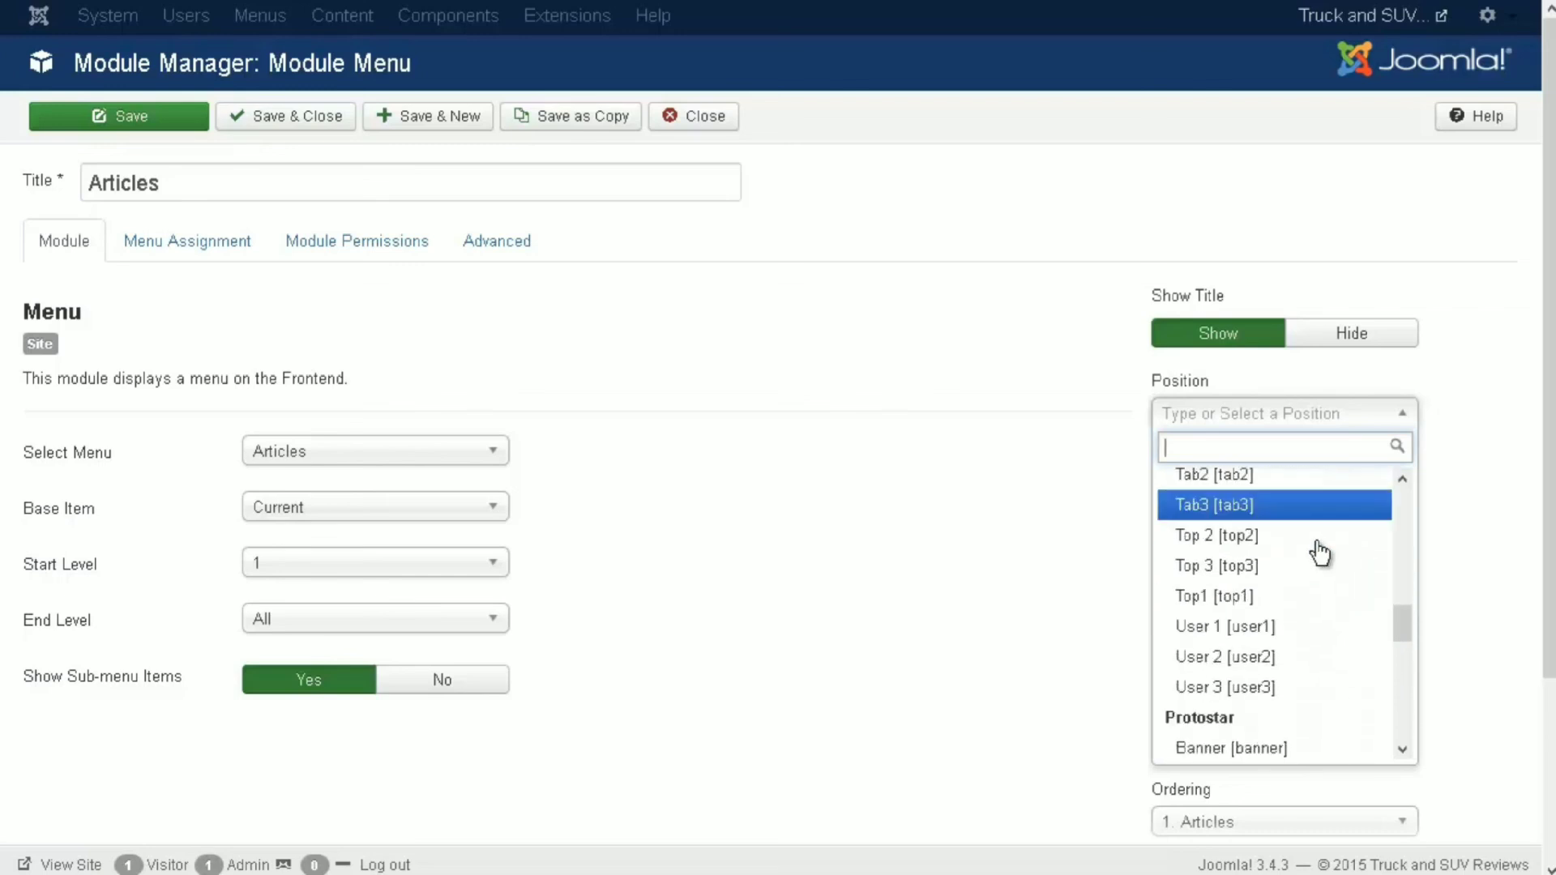
scroll(1313, 580, down, 3)
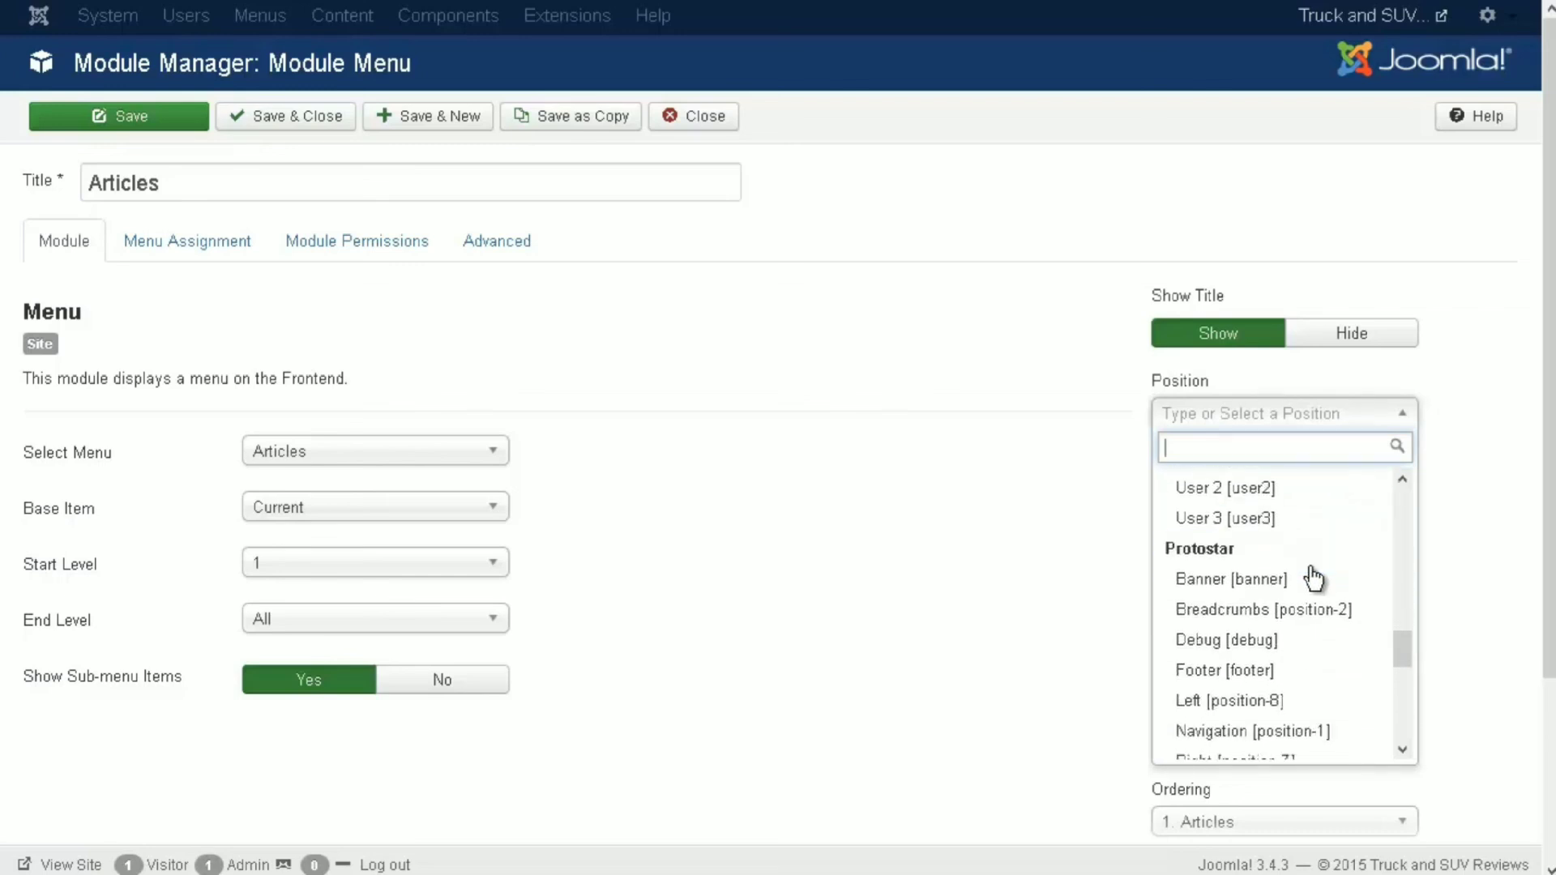
scroll(1324, 602, down, 1)
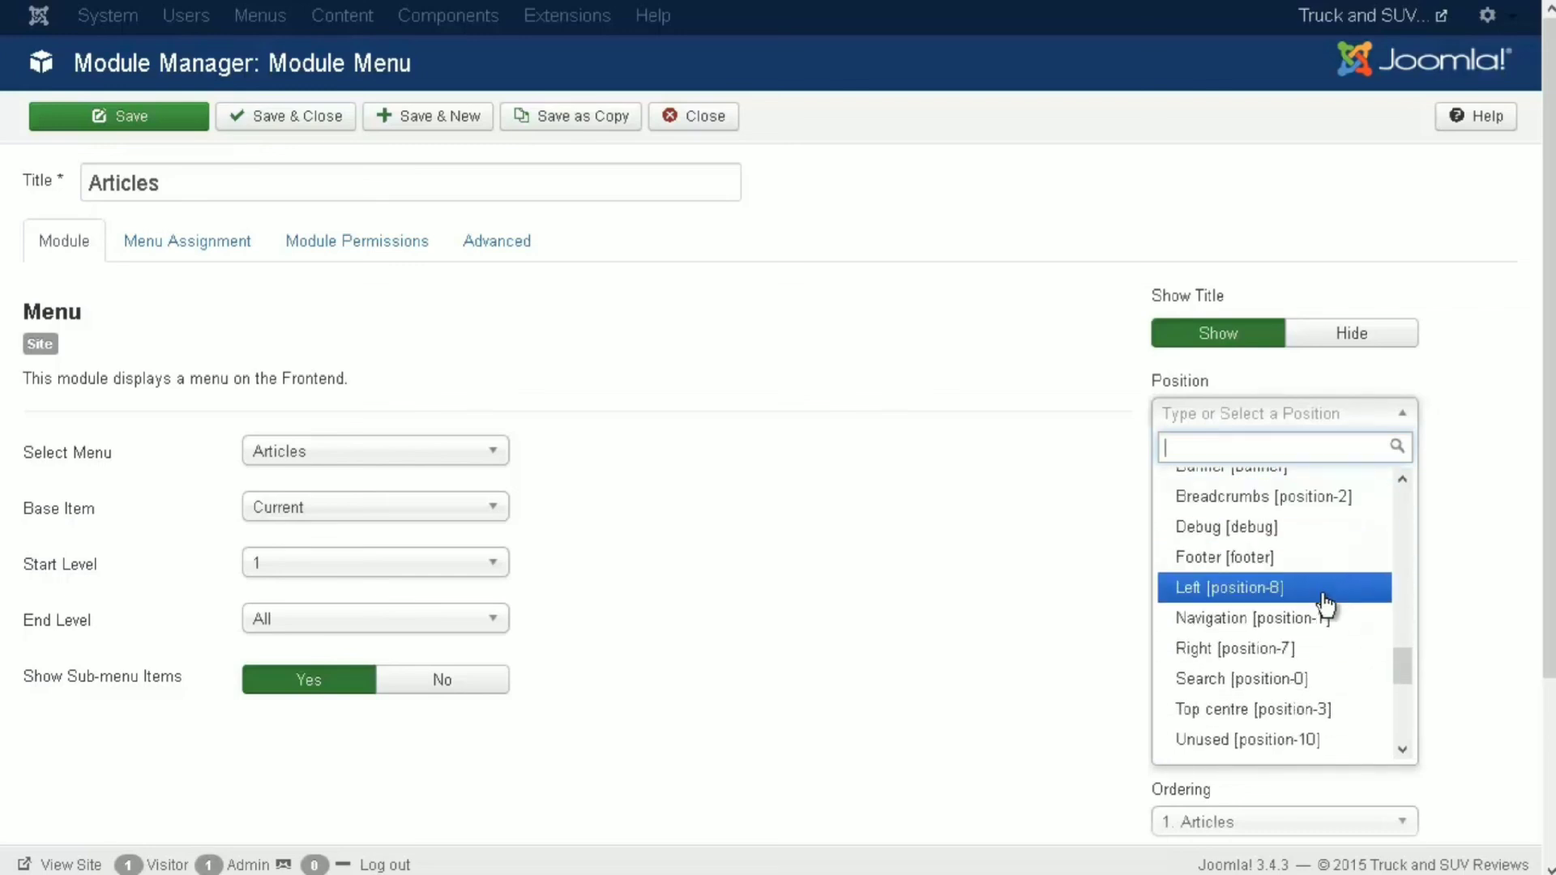
click(1321, 591)
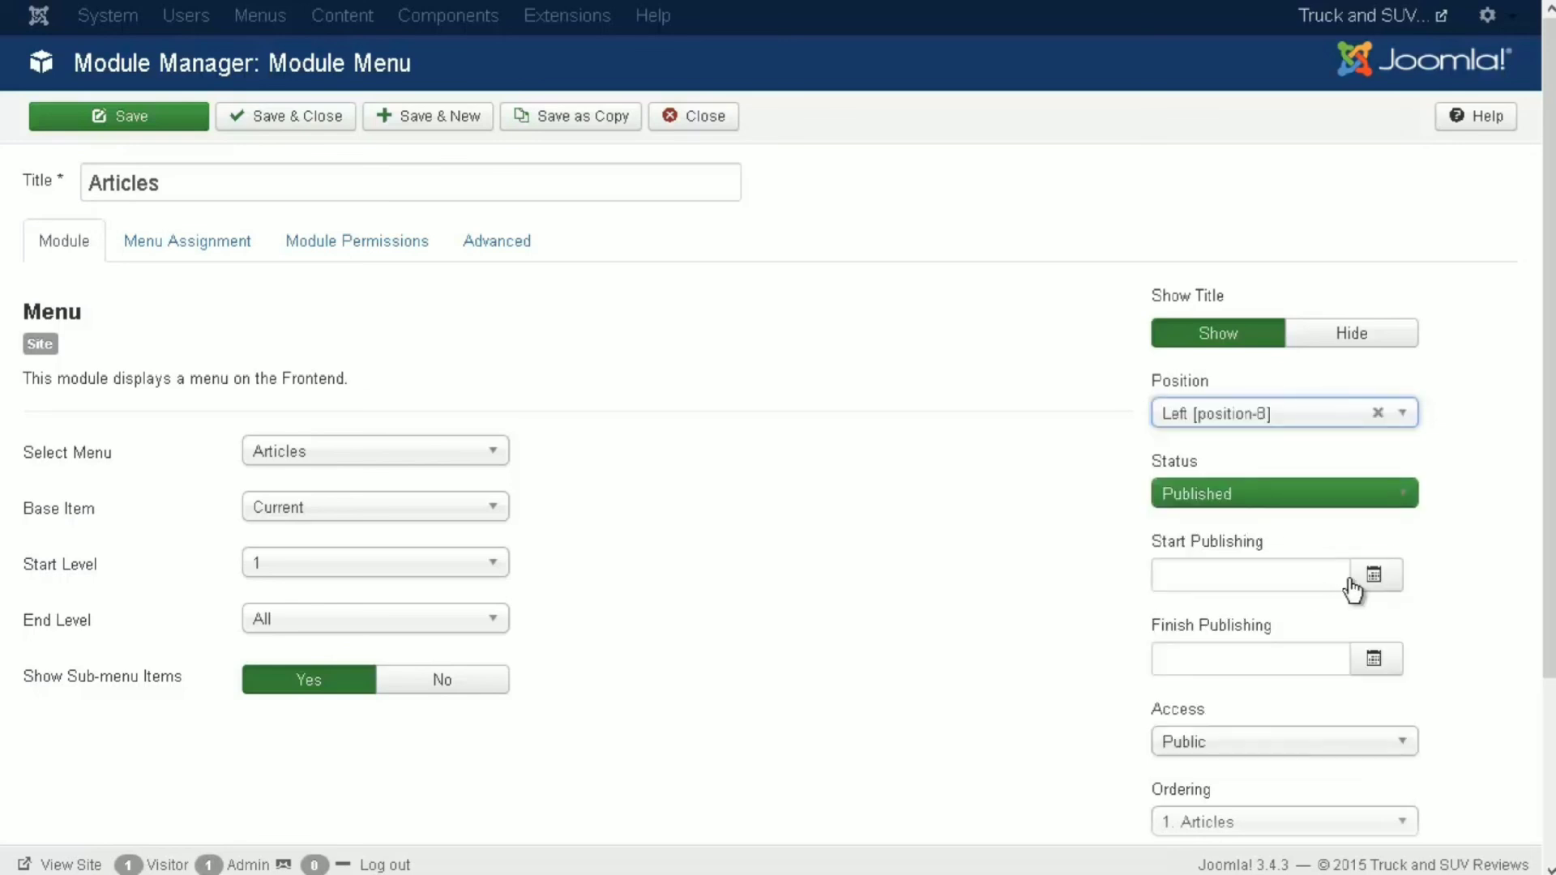
click(300, 122)
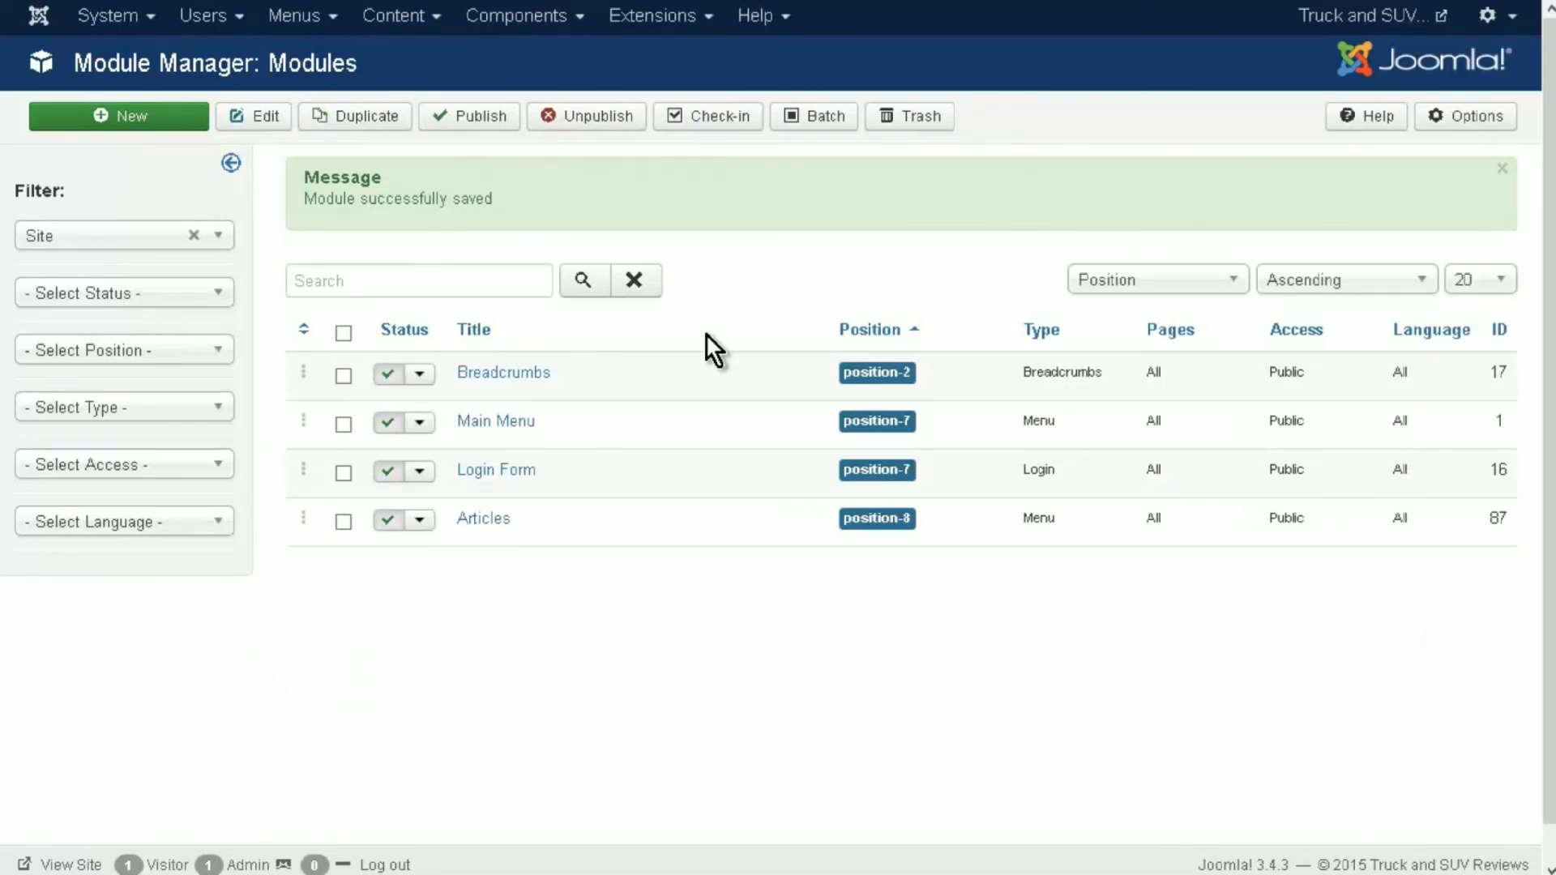
key(ctrl+Tab)
- Insert logo.jpg as the logo of the protostar style, save the style and check the refreshed home page on the public site
click(708, 27)
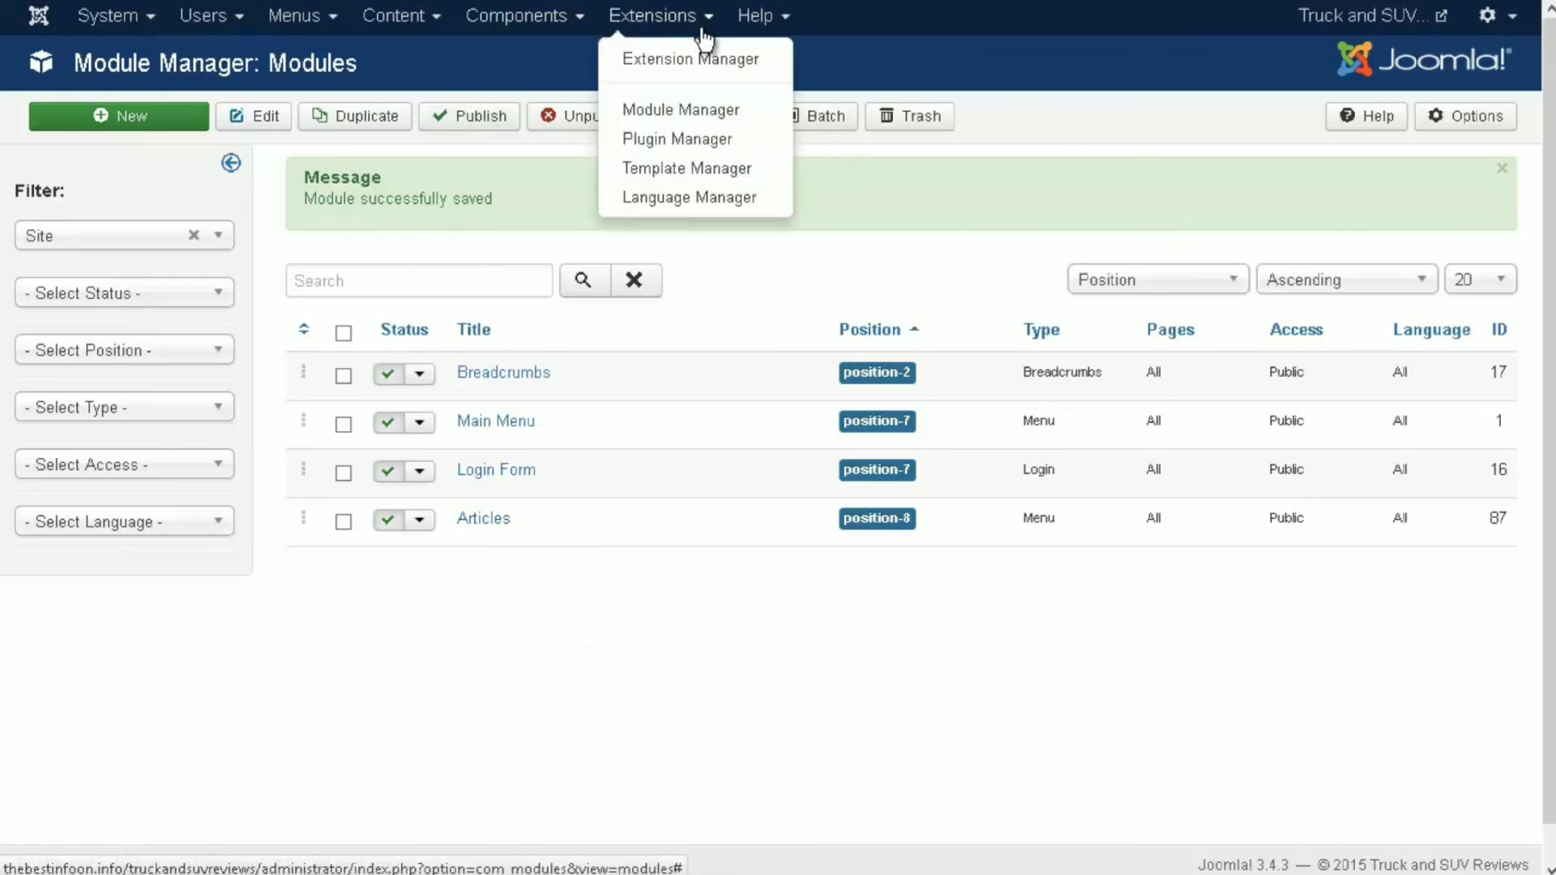
click(688, 166)
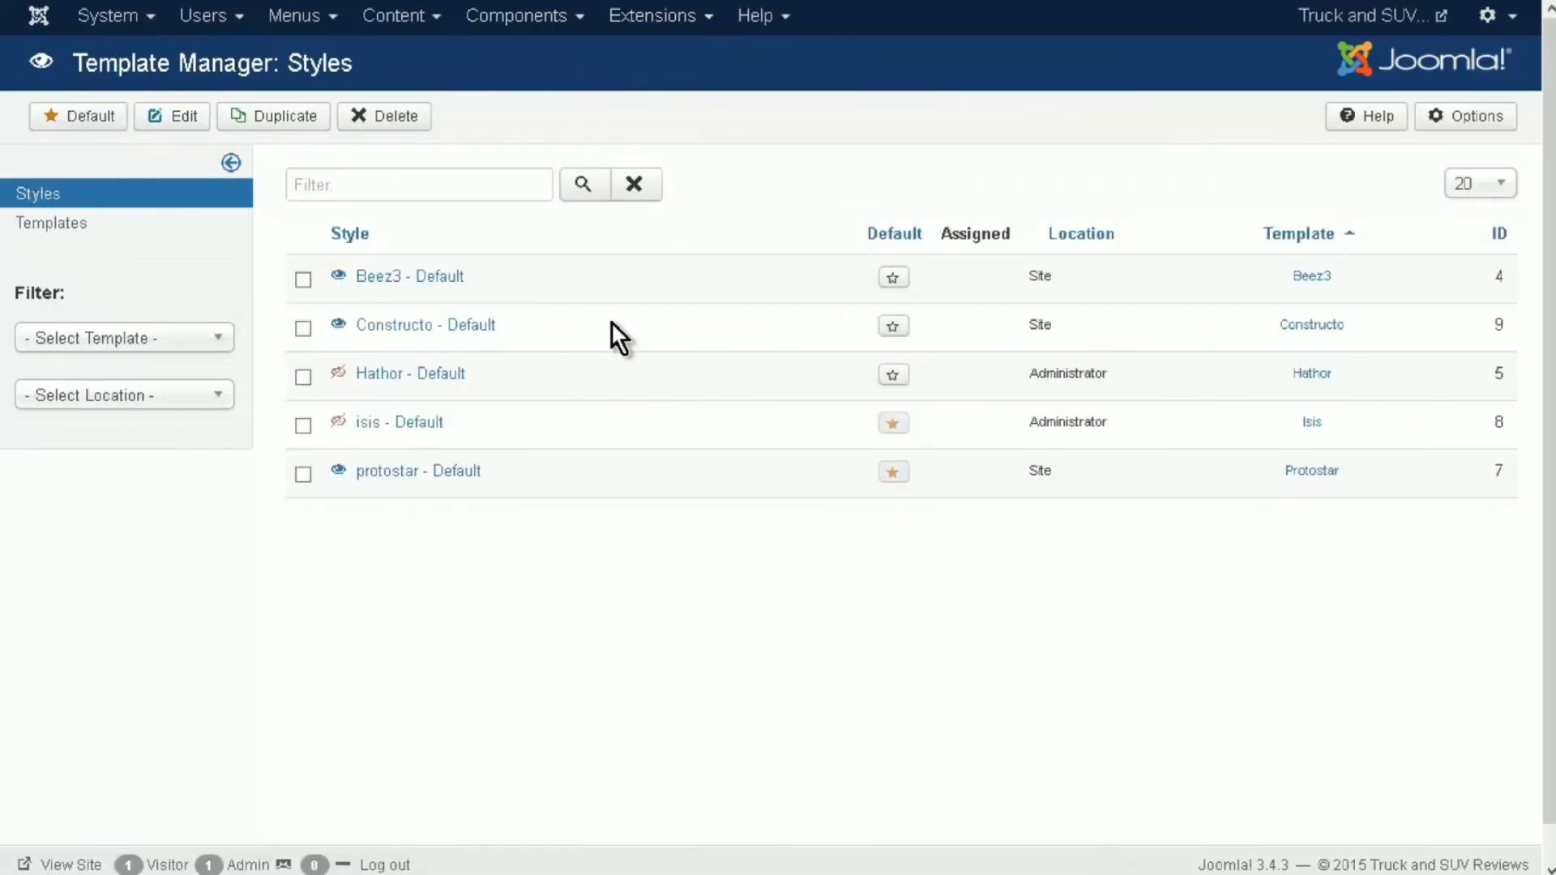
click(395, 473)
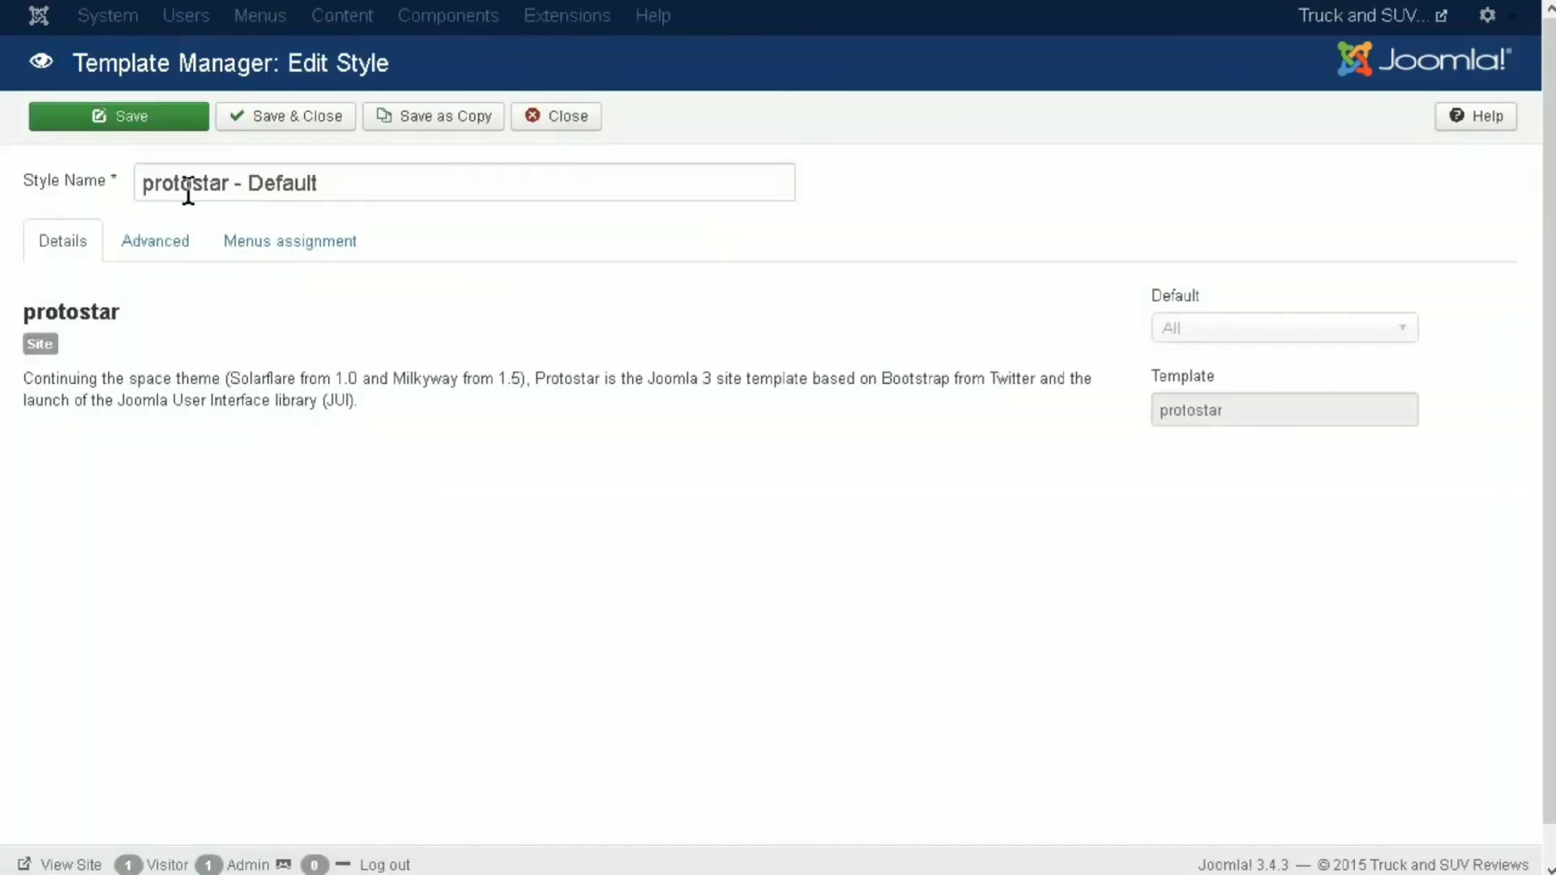
click(156, 245)
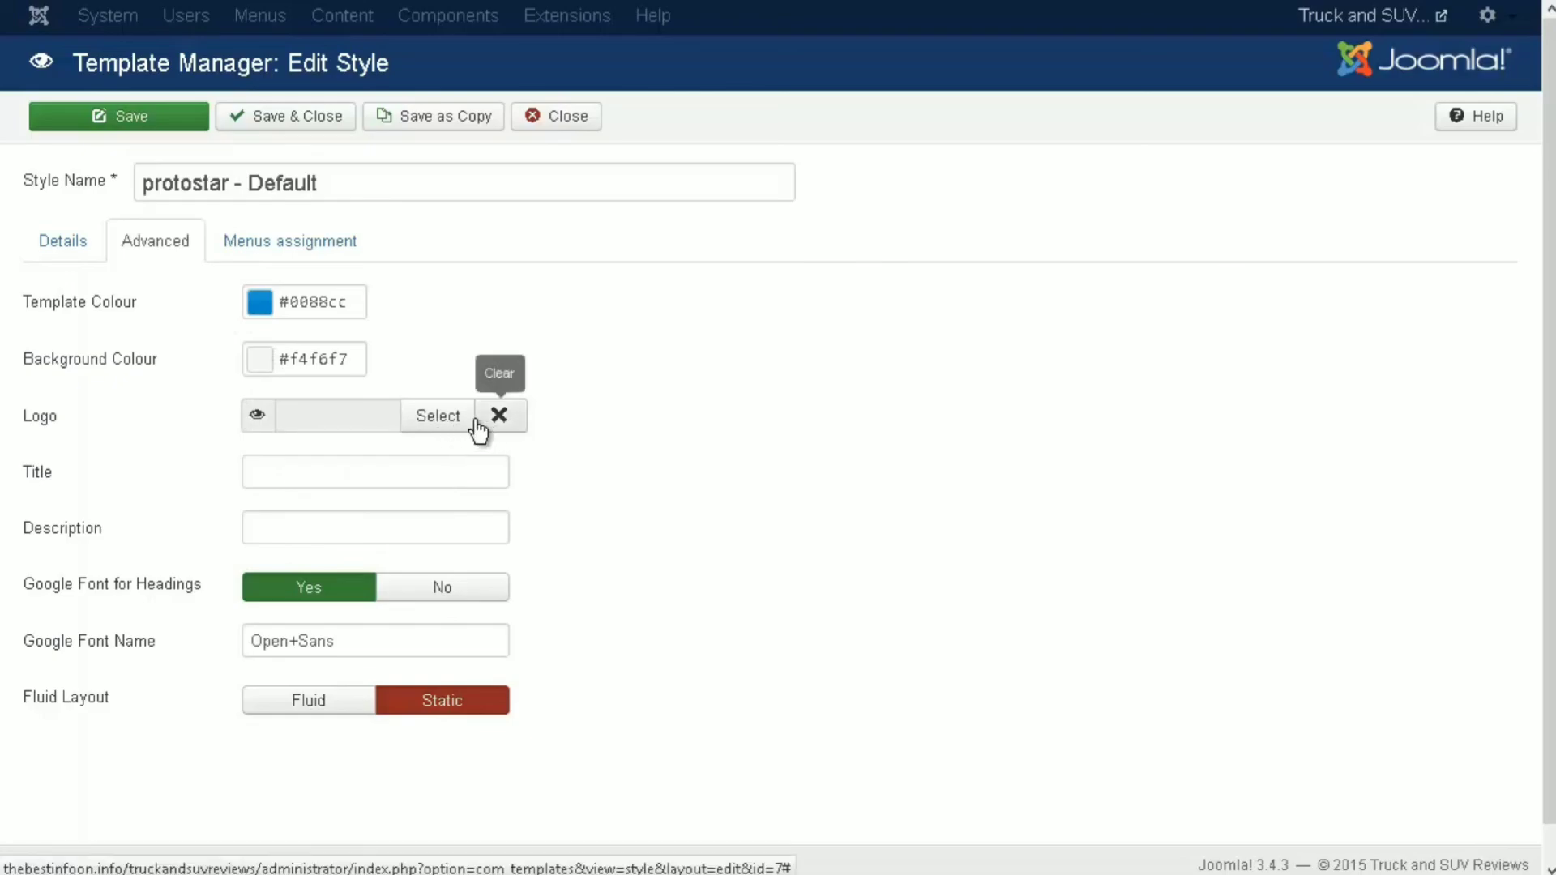
click(436, 417)
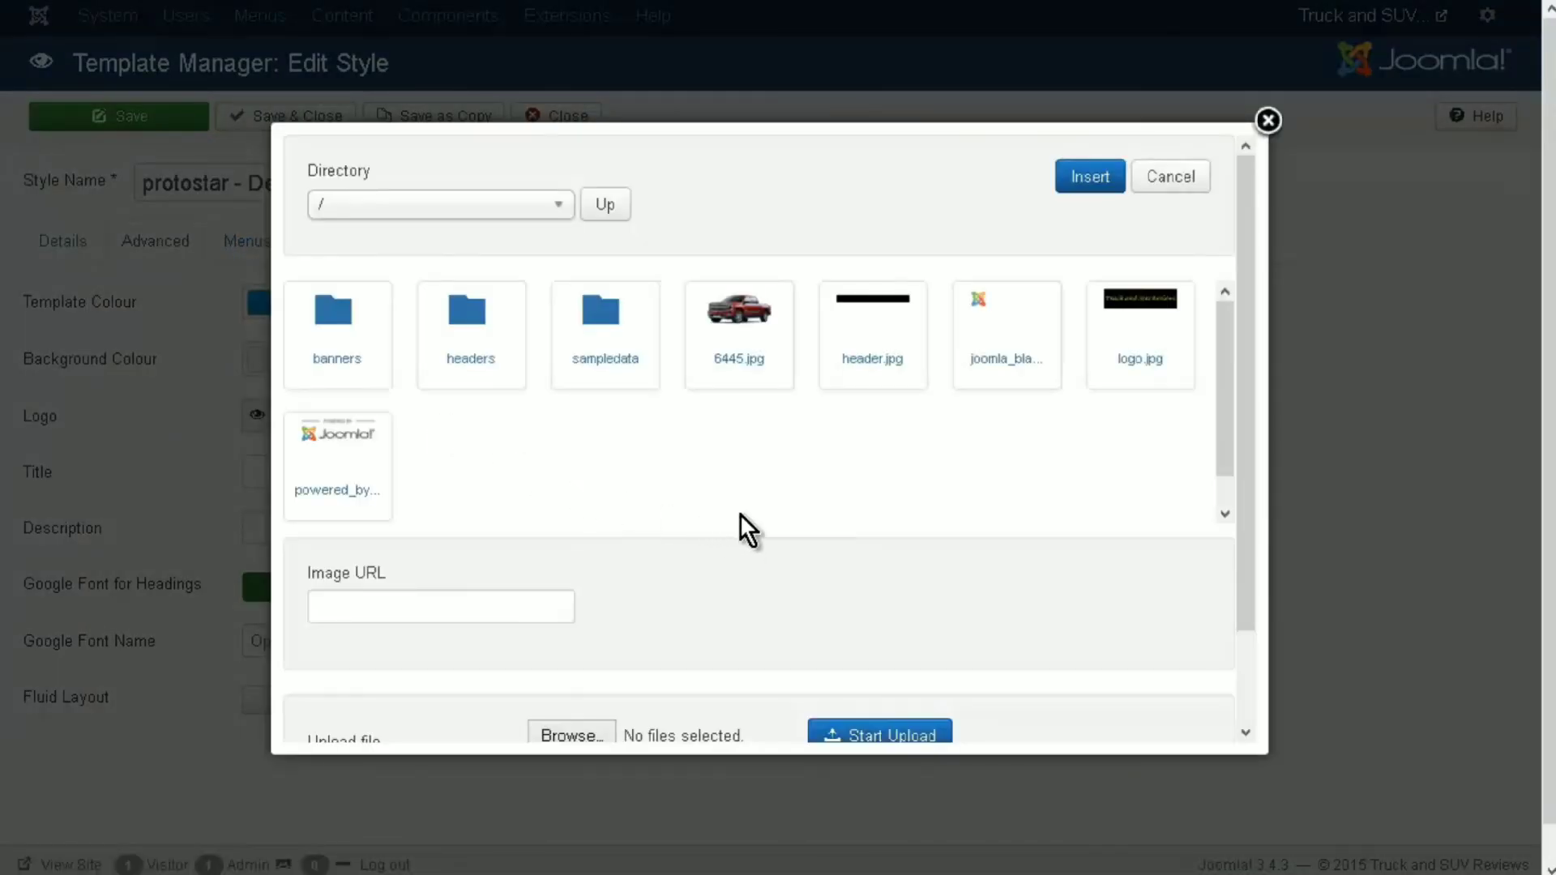
click(1131, 301)
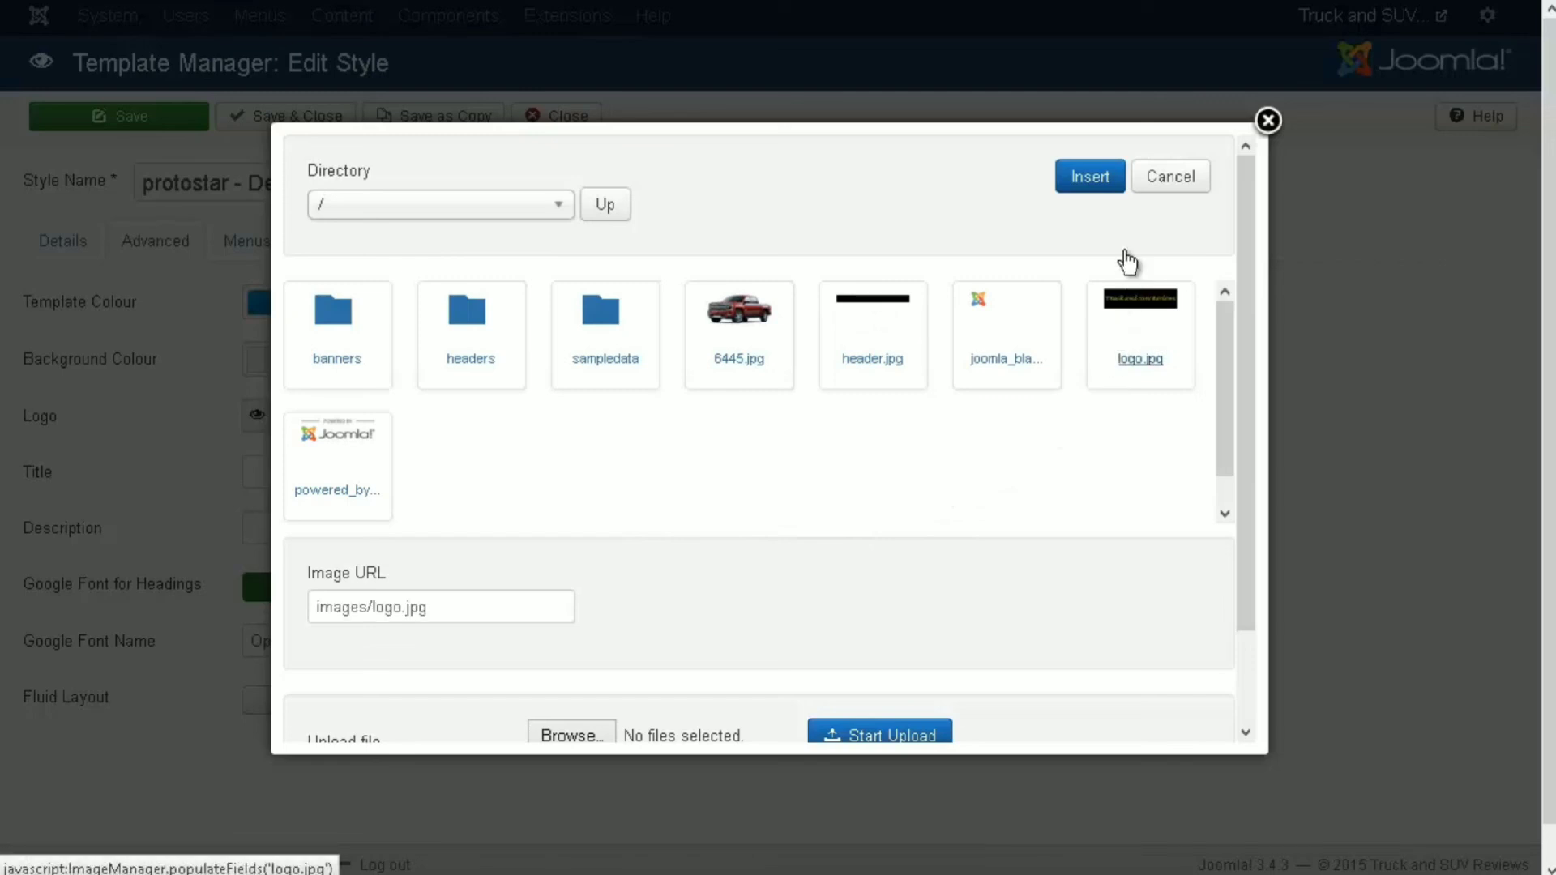
click(1078, 174)
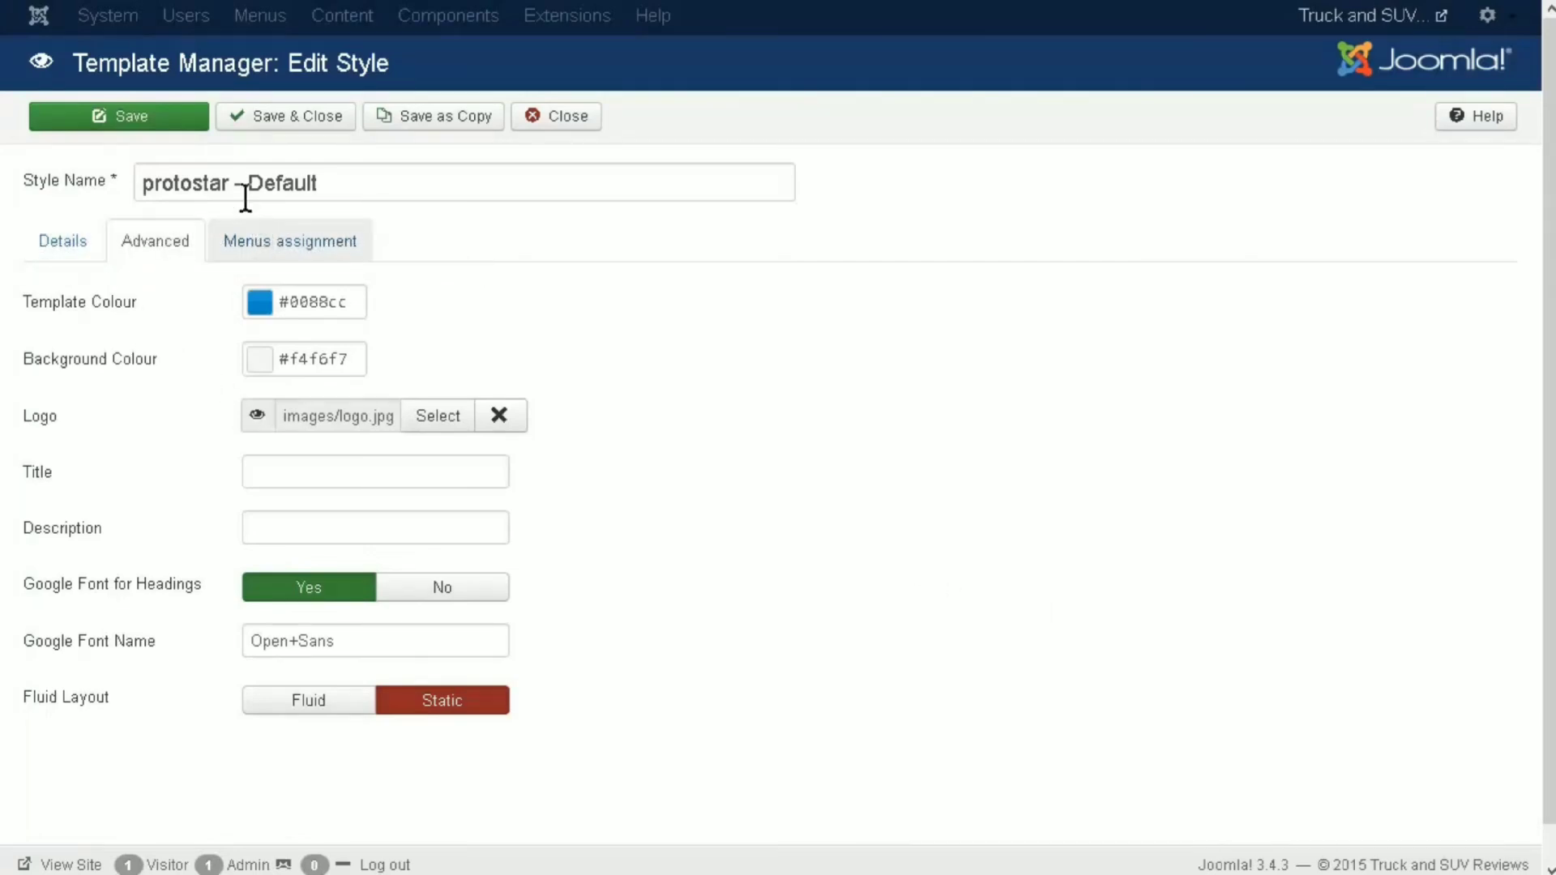
click(177, 122)
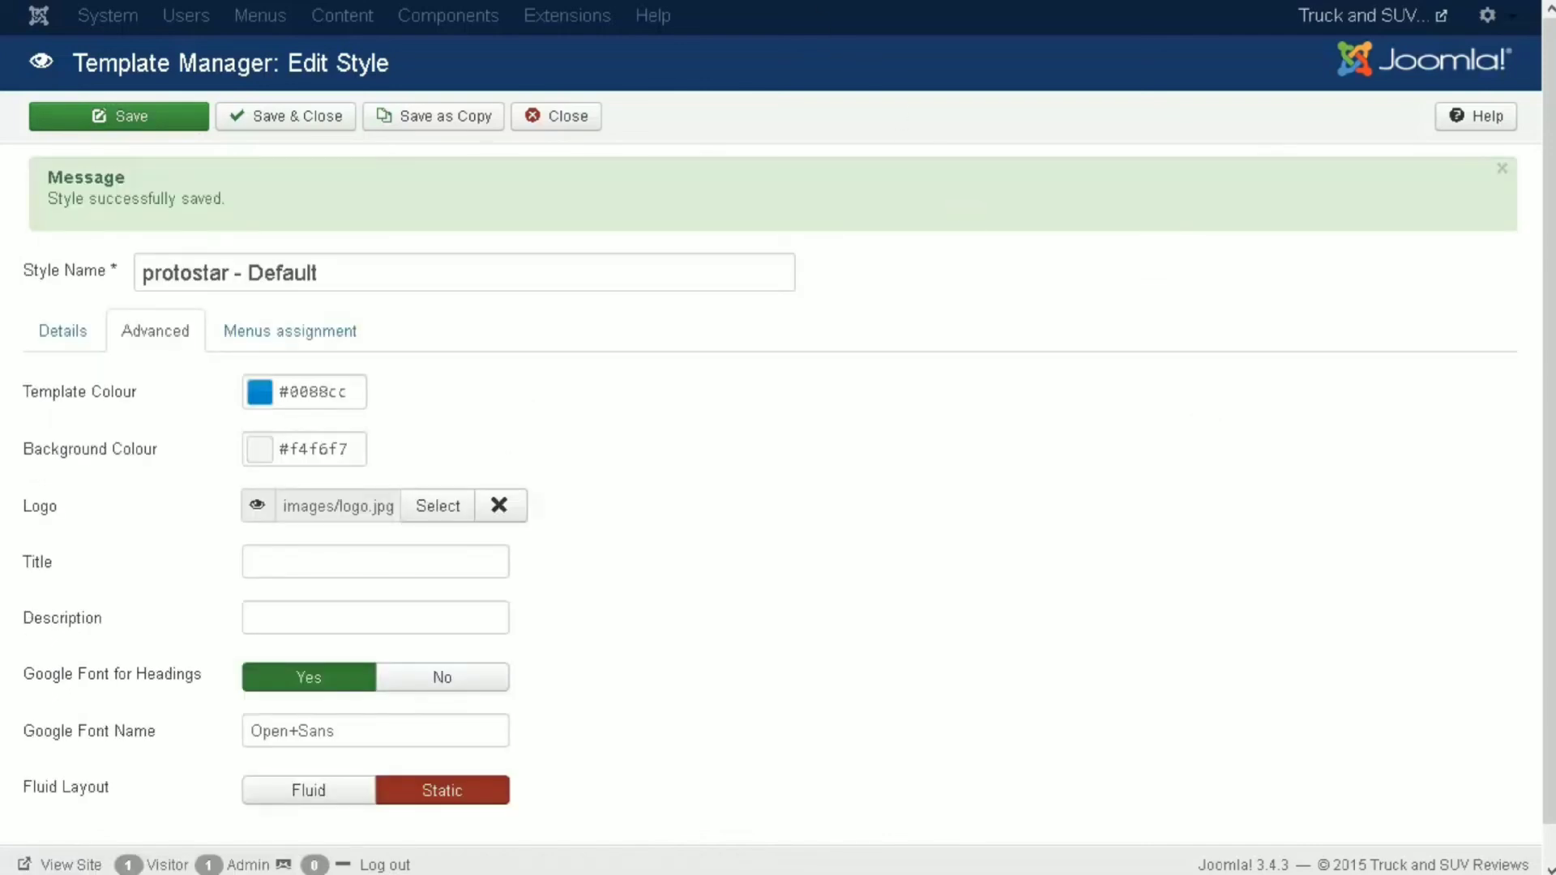
click(583, 4)
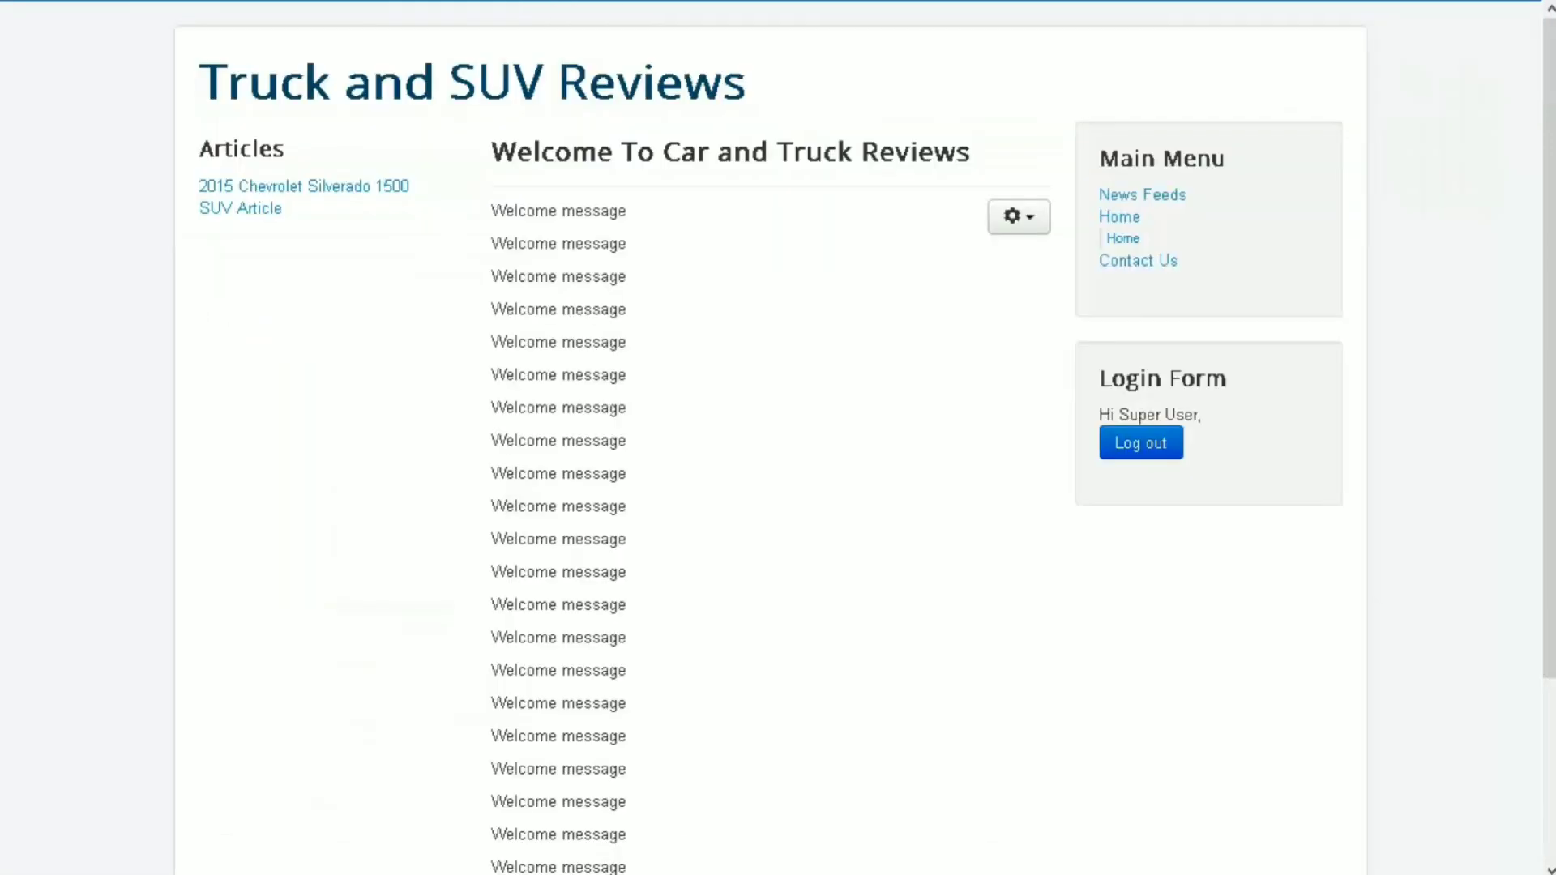
key(F5)
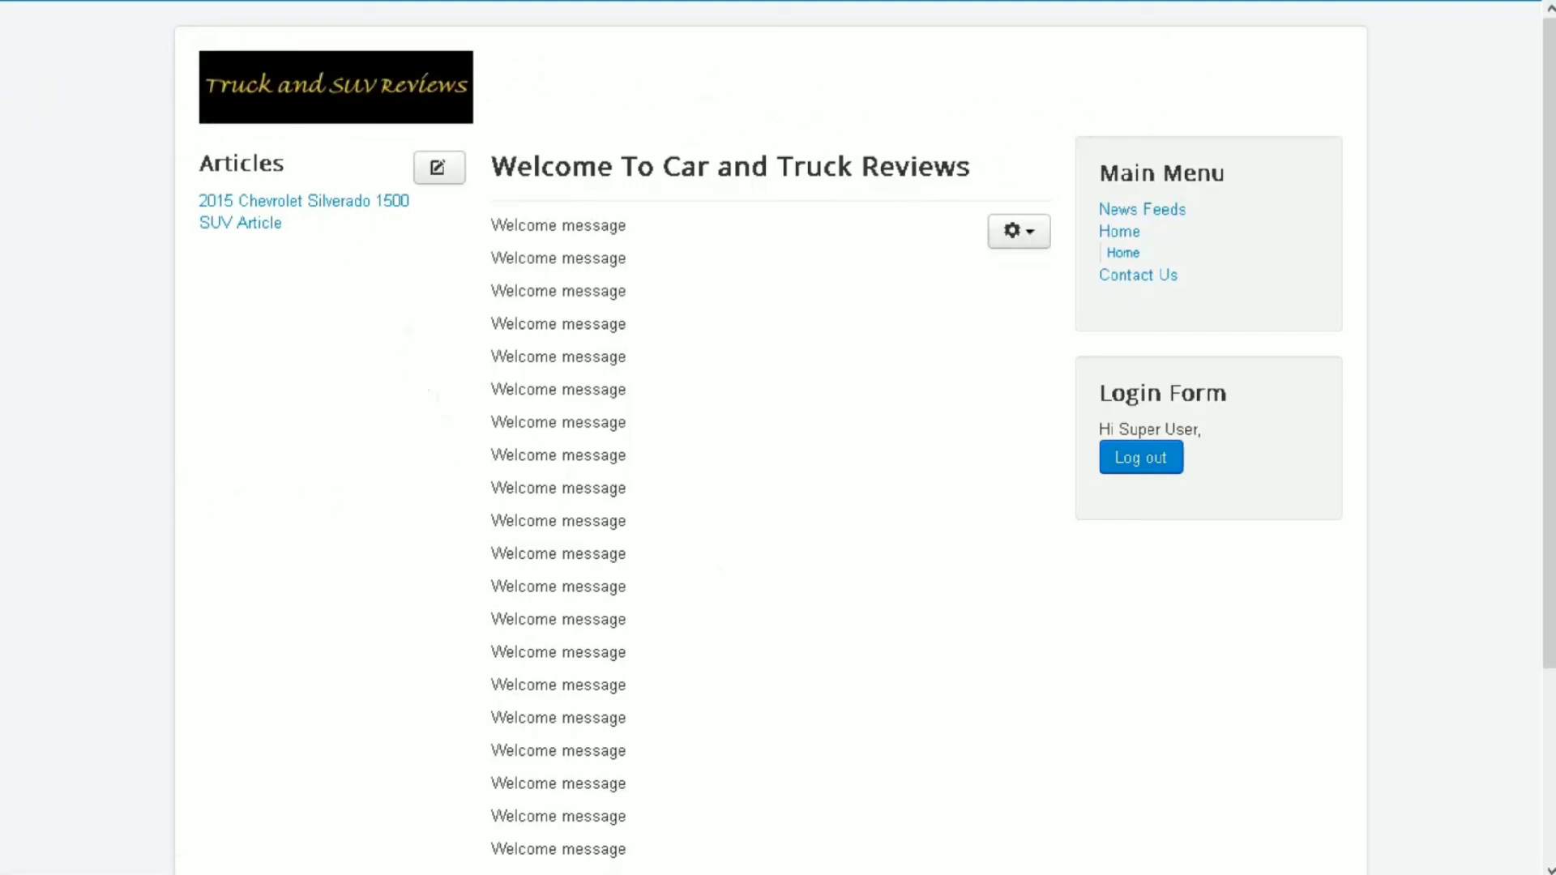
- Set the protostar style's background colour to #a3b6bf, save it, check the home page on the public site and close the style
key(ctrl+Tab)
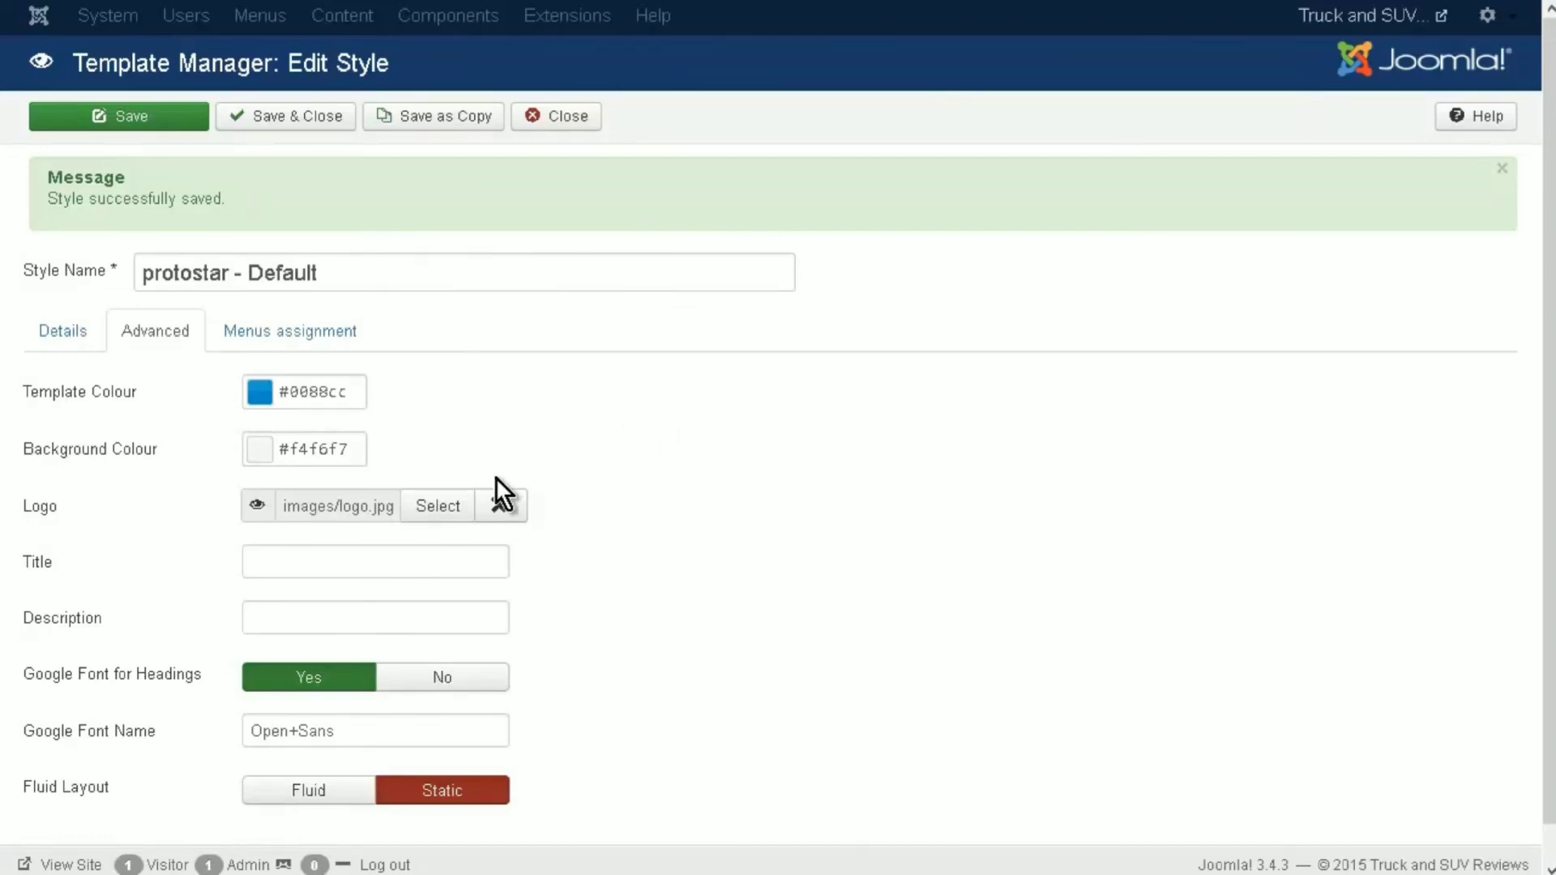
click(335, 450)
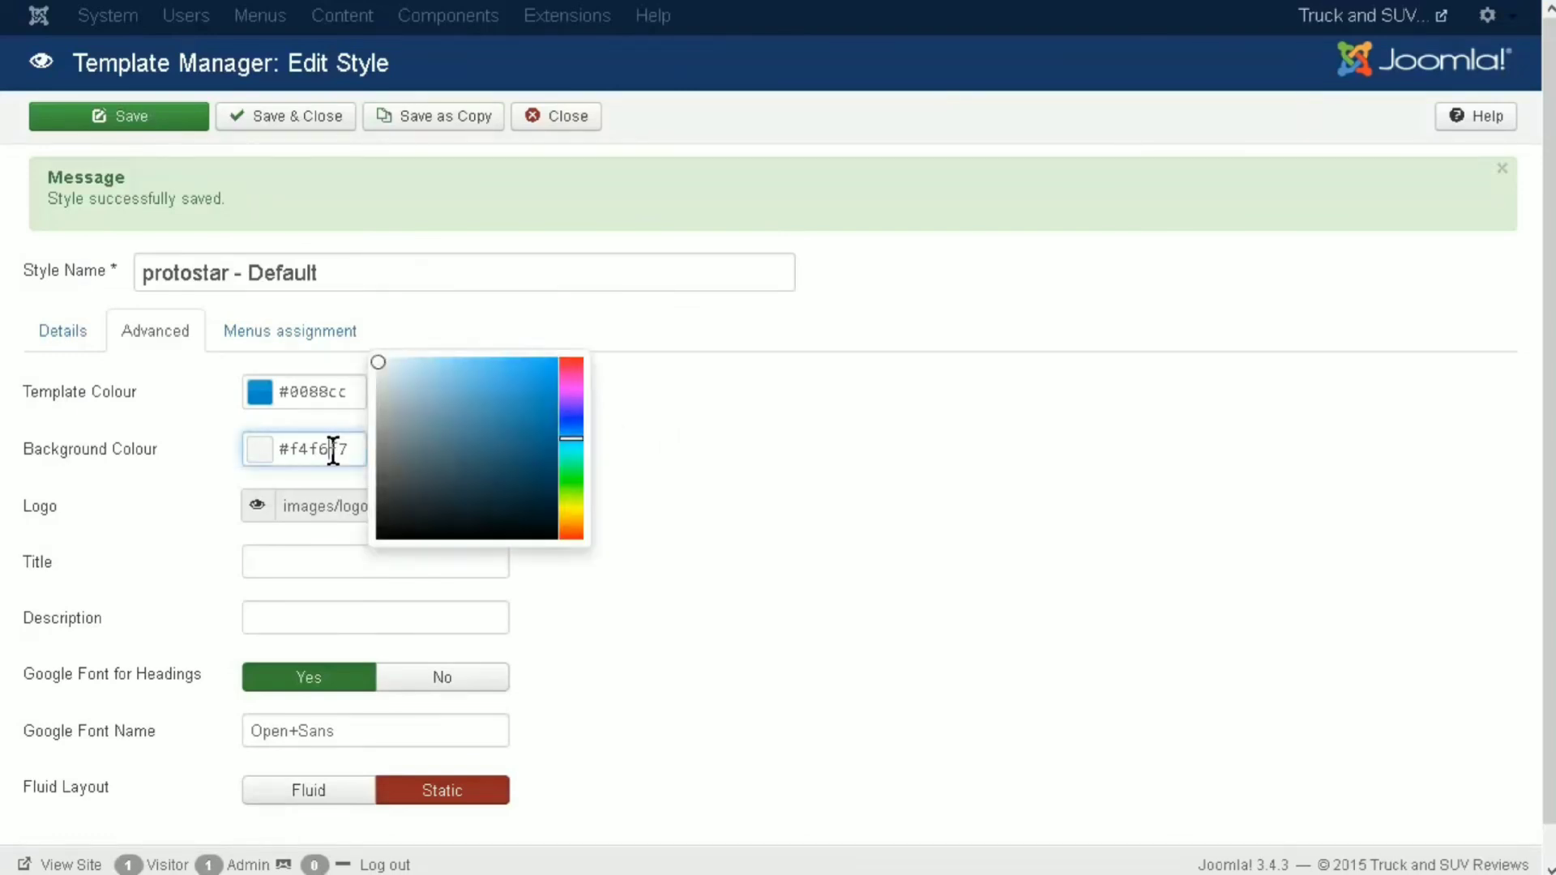
click(402, 403)
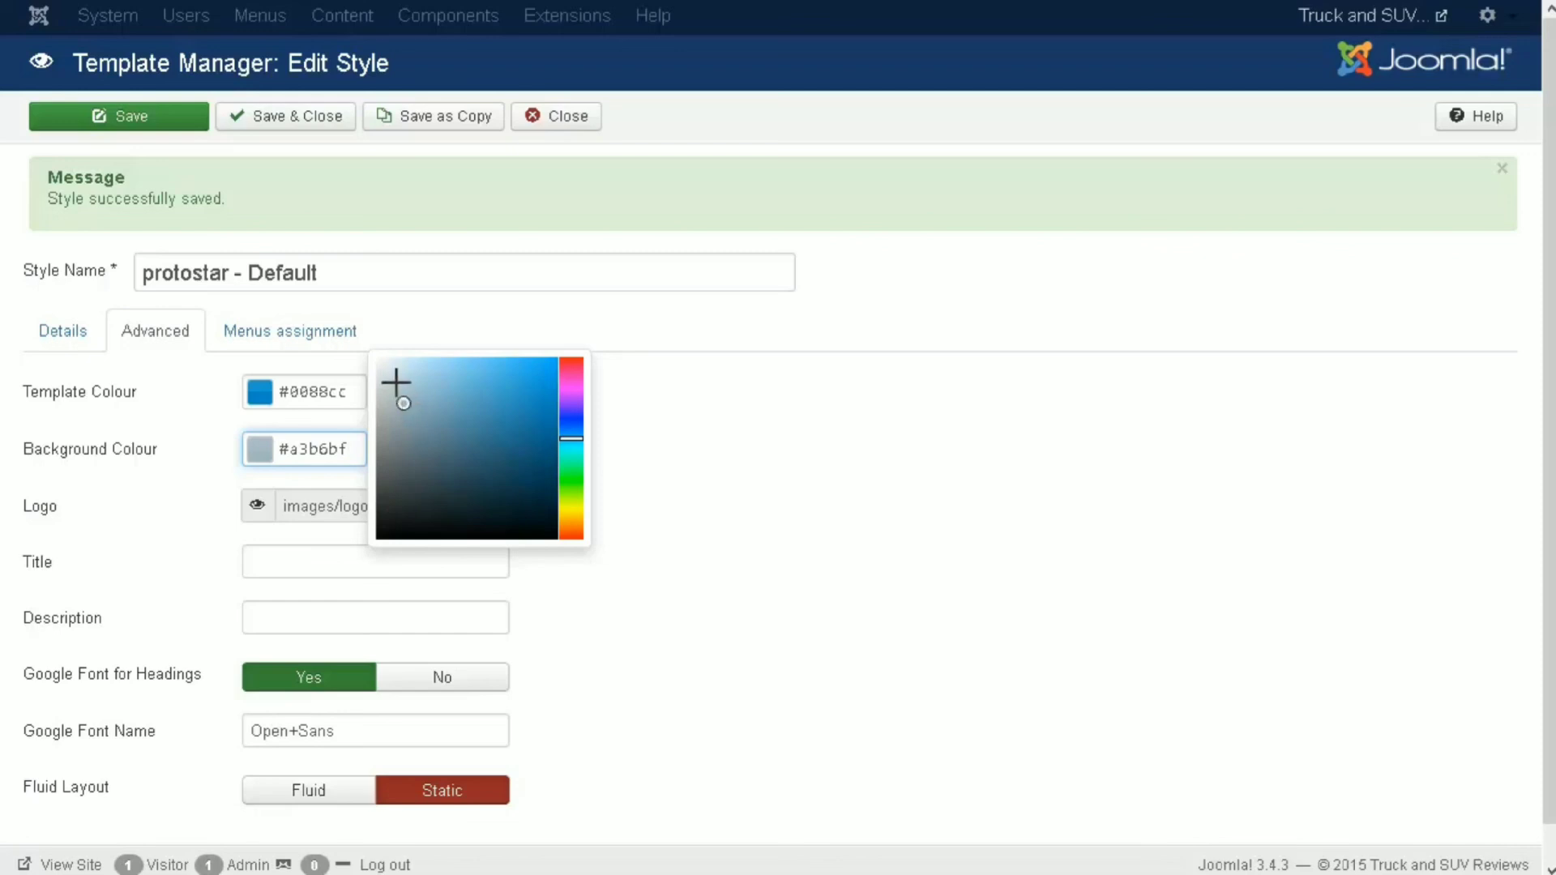
click(161, 123)
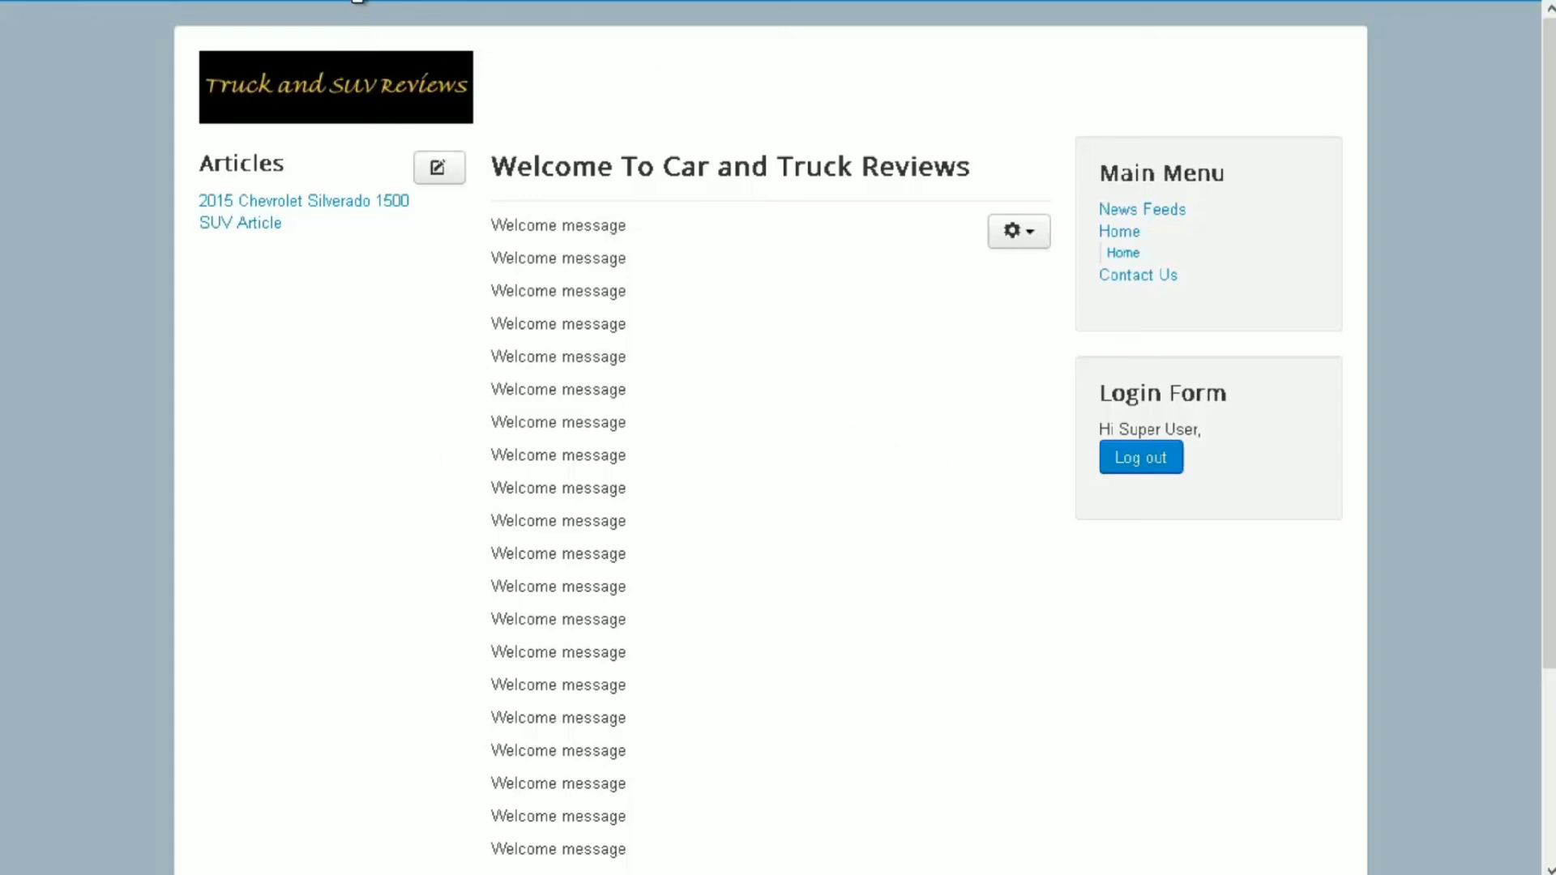
key(ctrl+Tab)
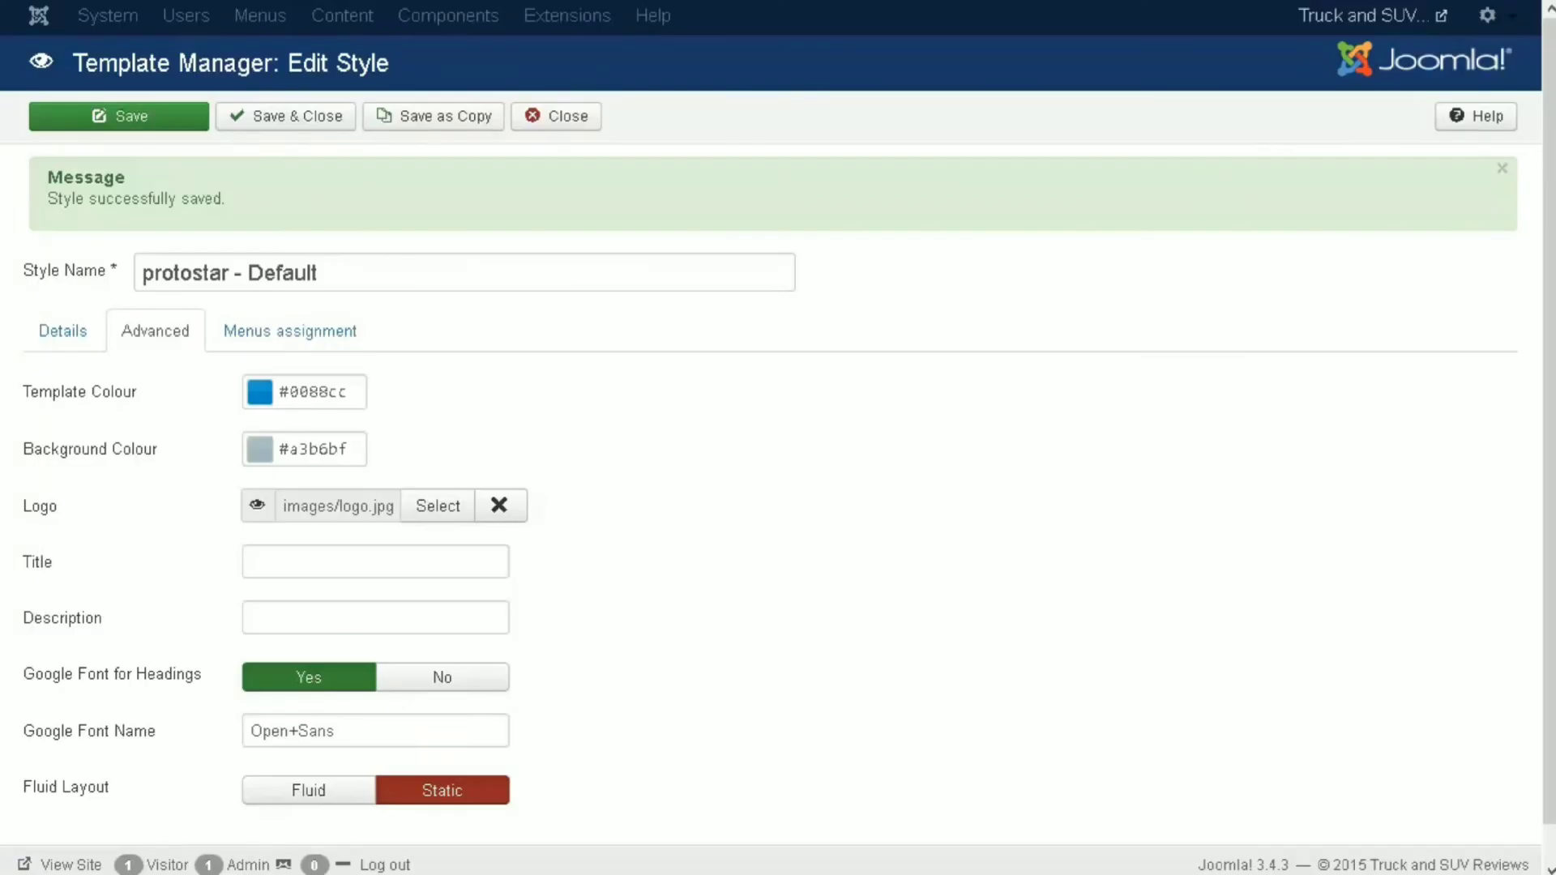
click(578, 118)
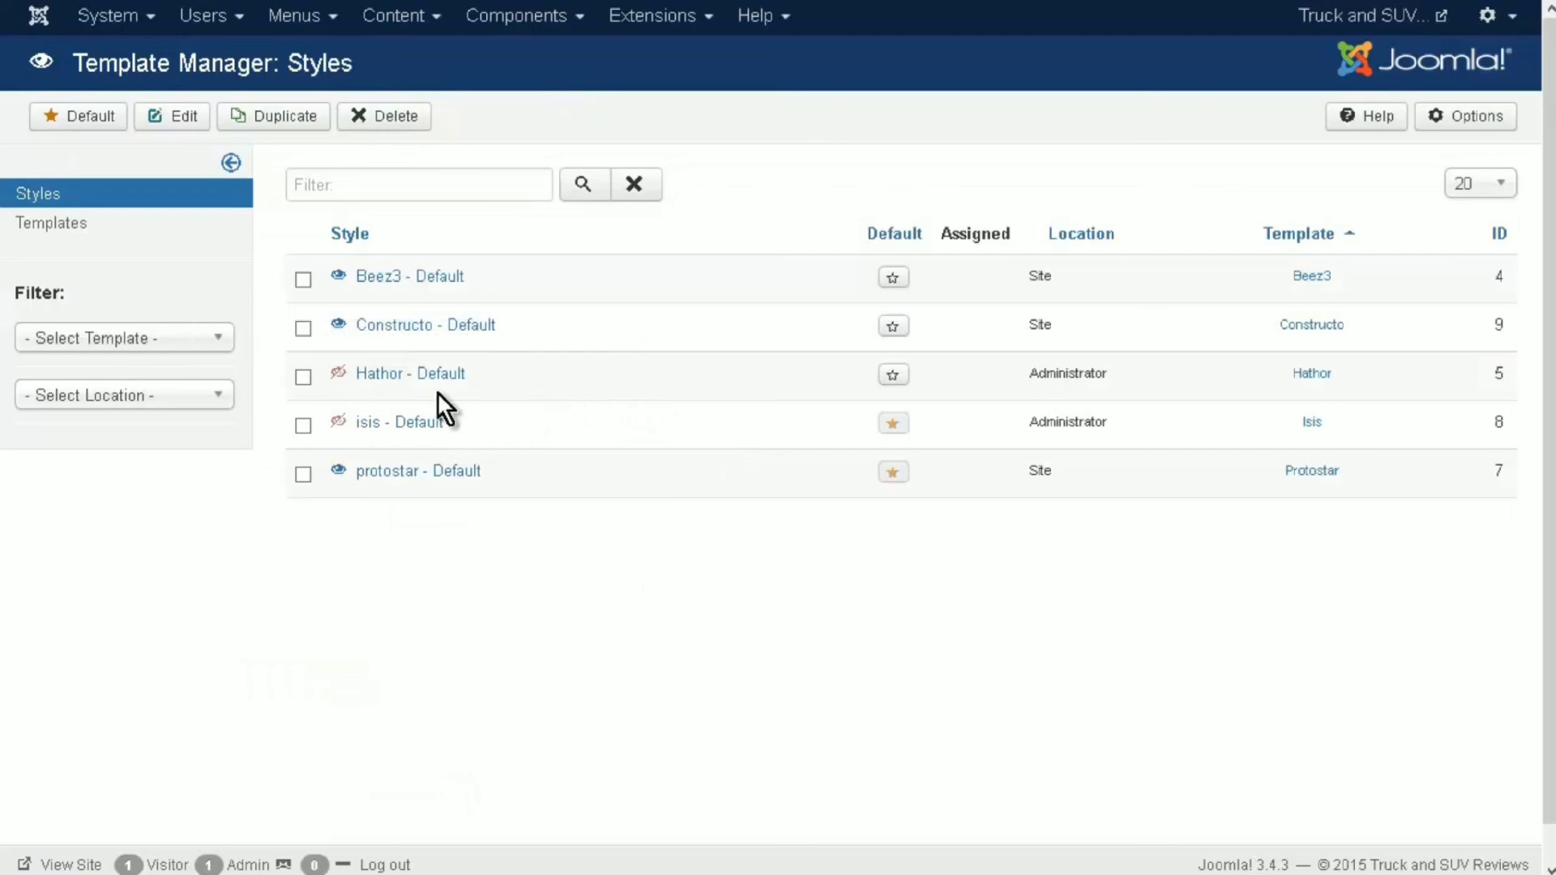
click(416, 326)
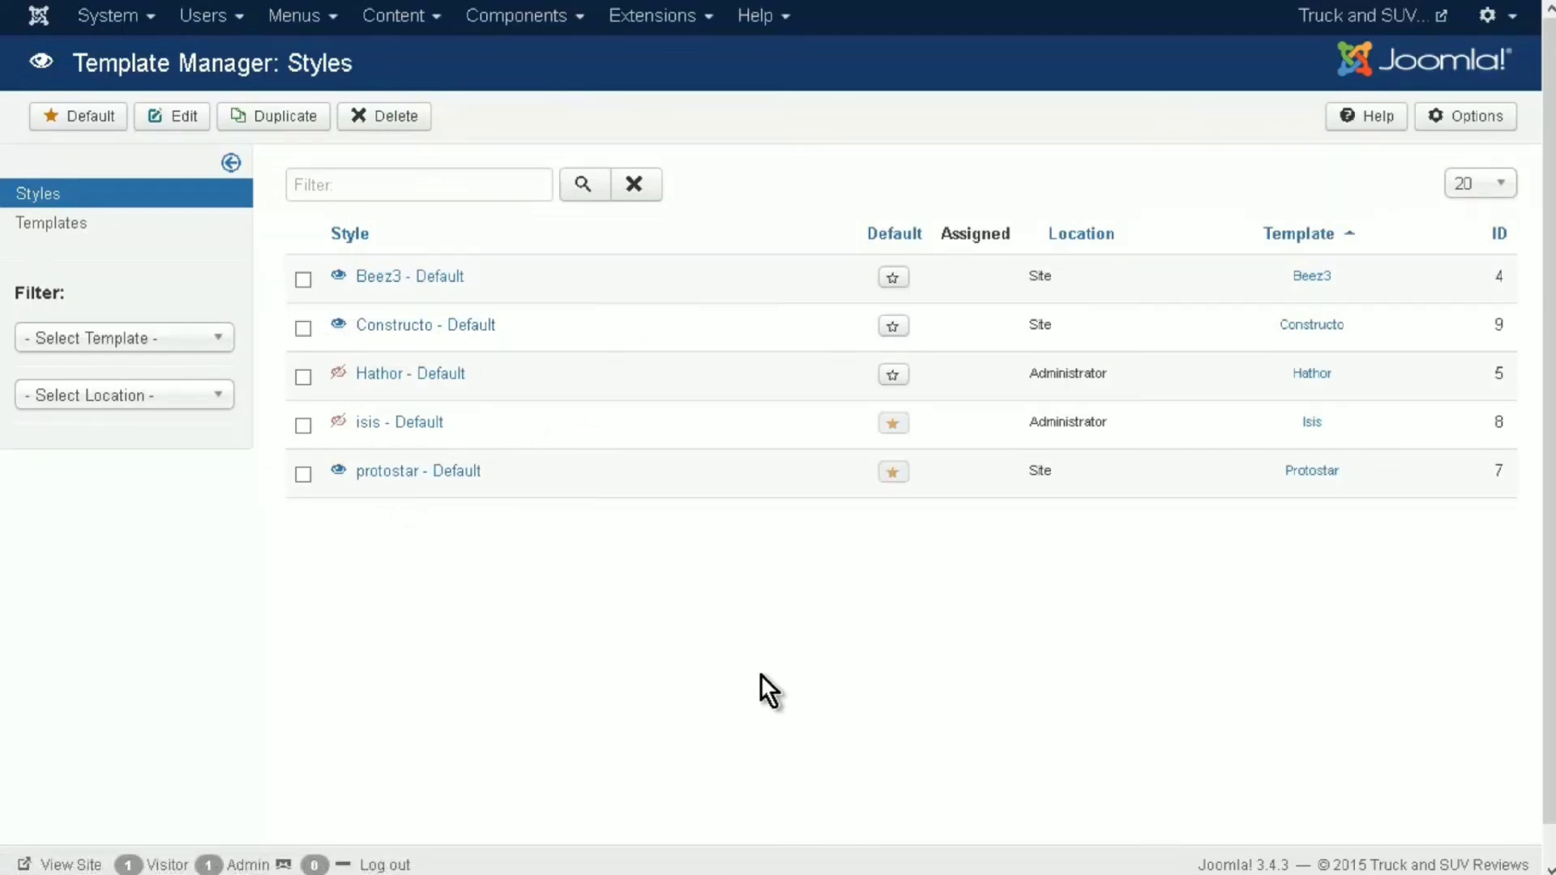